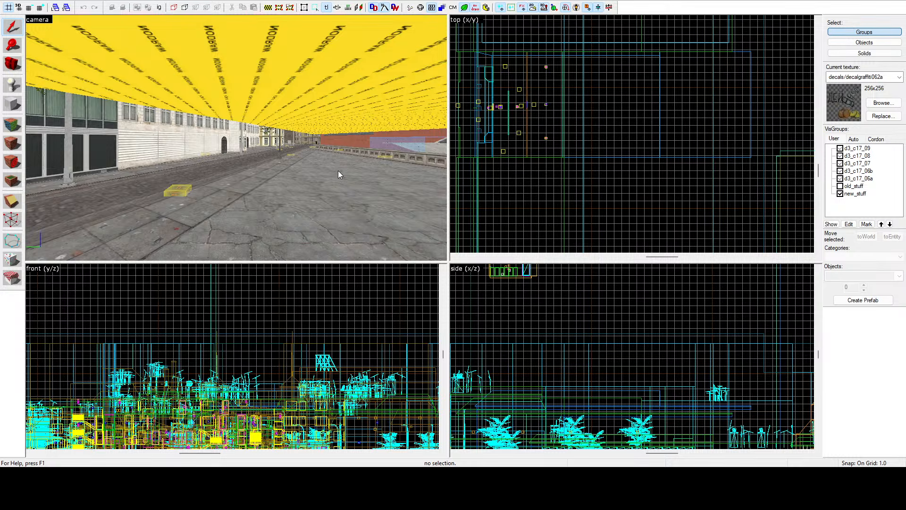
Step: Fly the 3D camera through the city streets and canal area to the facade with the hostel sign
key(z)
key(w)
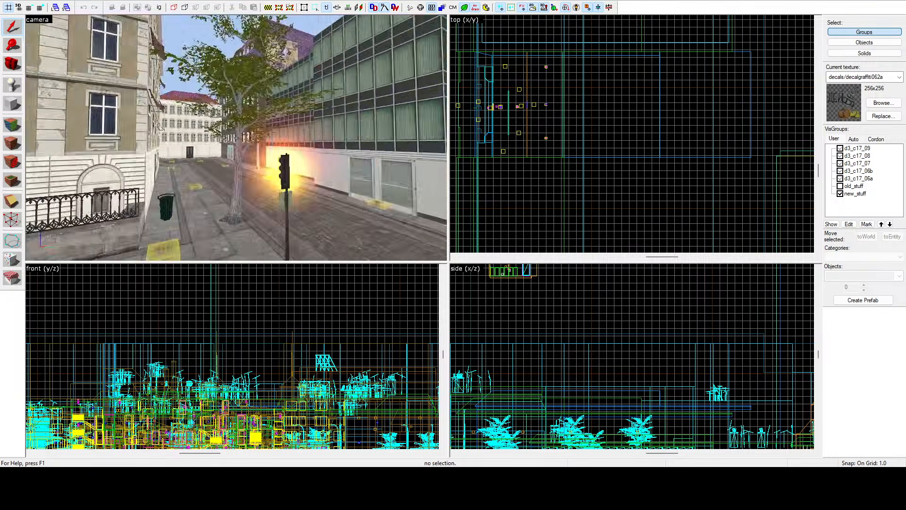
key(w)
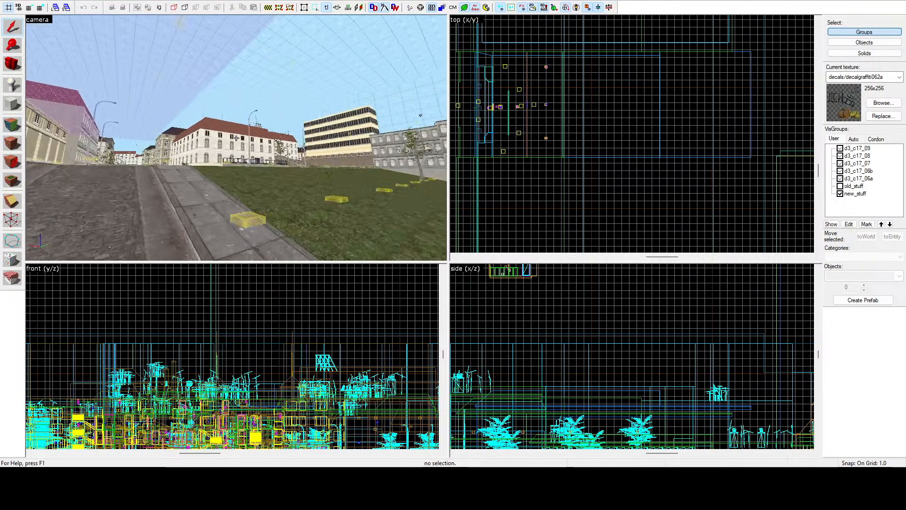
key(w)
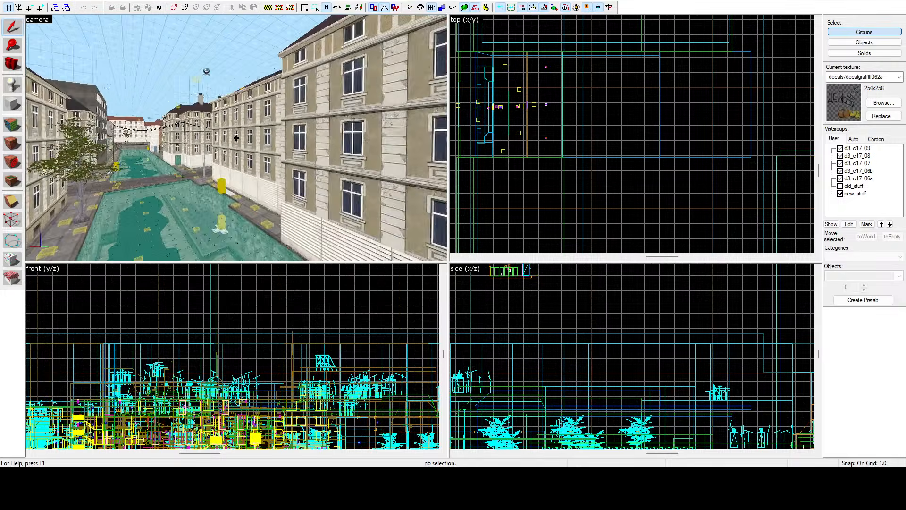
key(w)
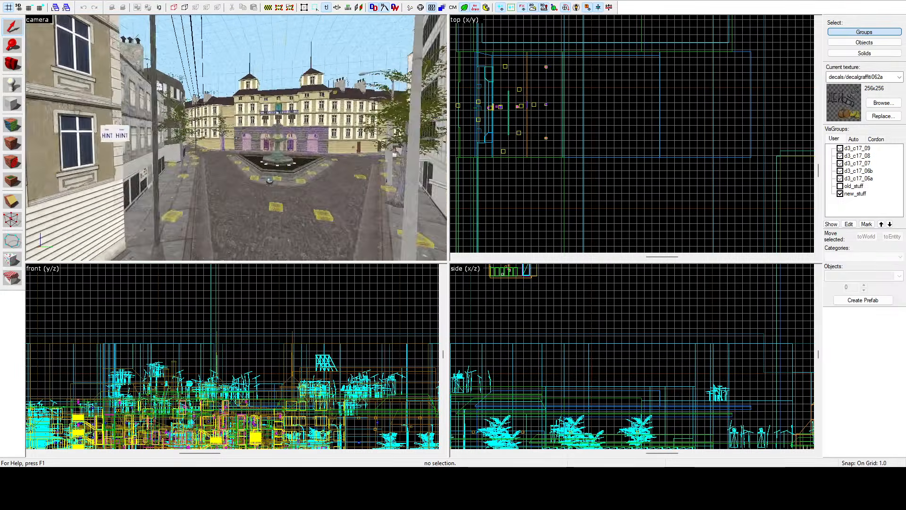
key(w)
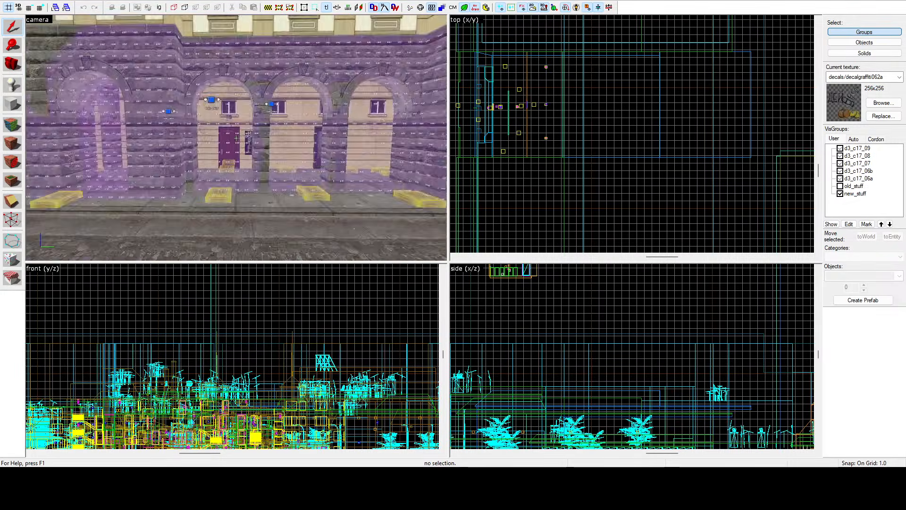
key(w)
key(z)
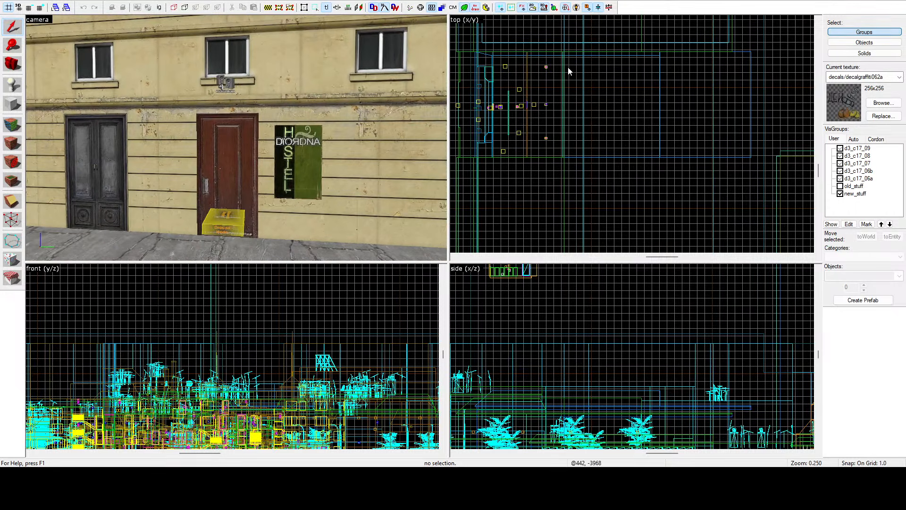
Step: Switch to selecting individual objects, pick the brown door's frame and the neighbouring wall solid, and examine the frame up close
key(ctrl+w)
click(255, 129)
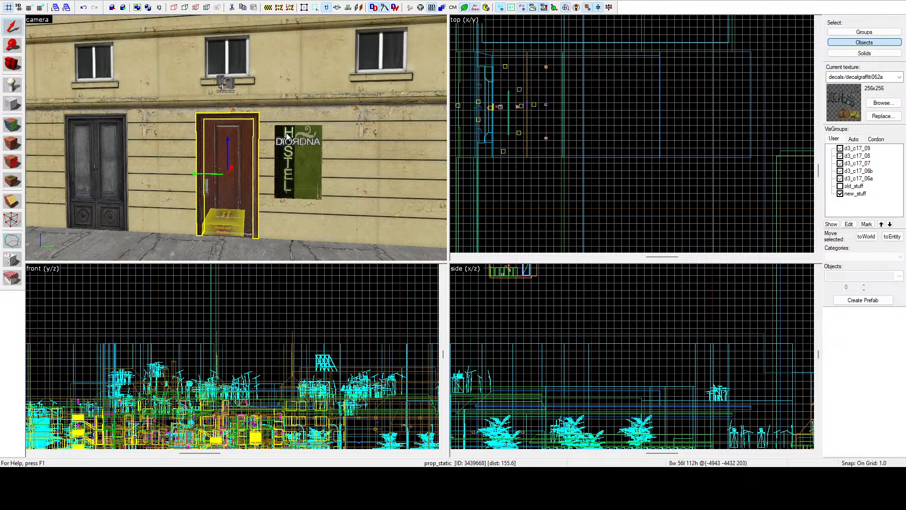
click(337, 127)
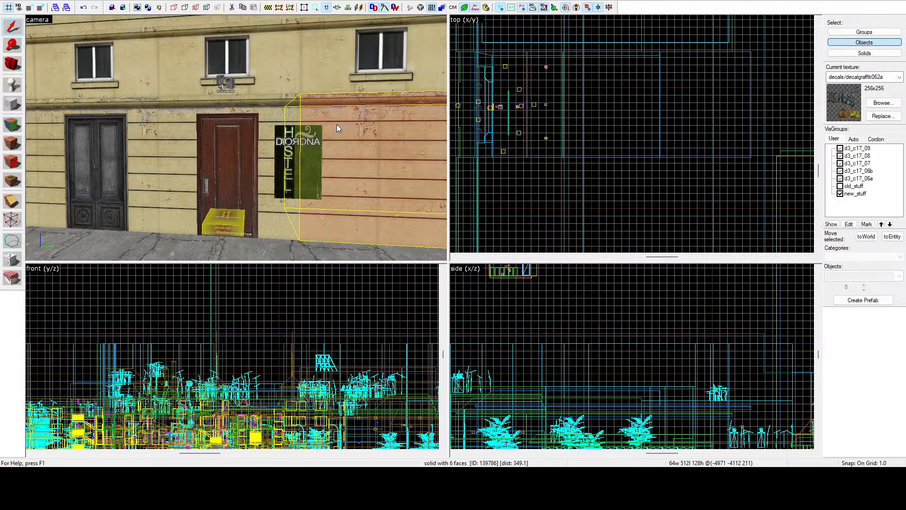
click(256, 124)
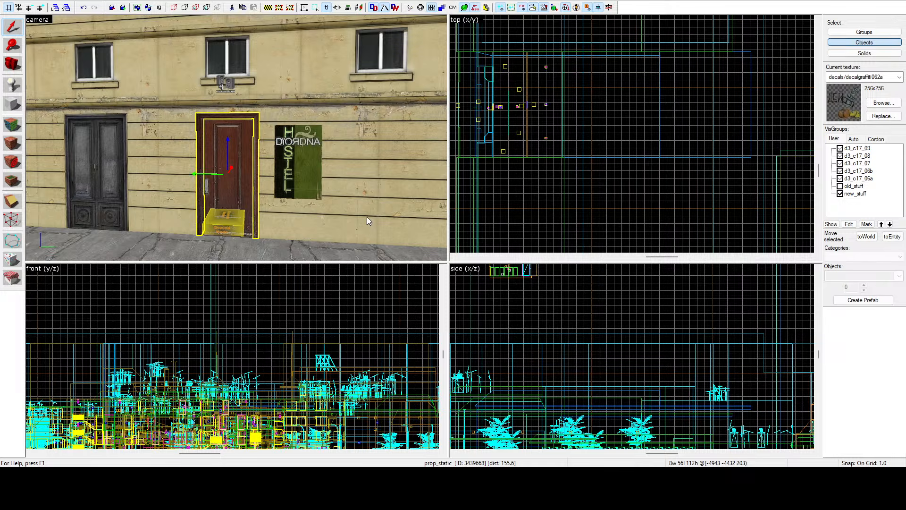
key(z)
key(w)
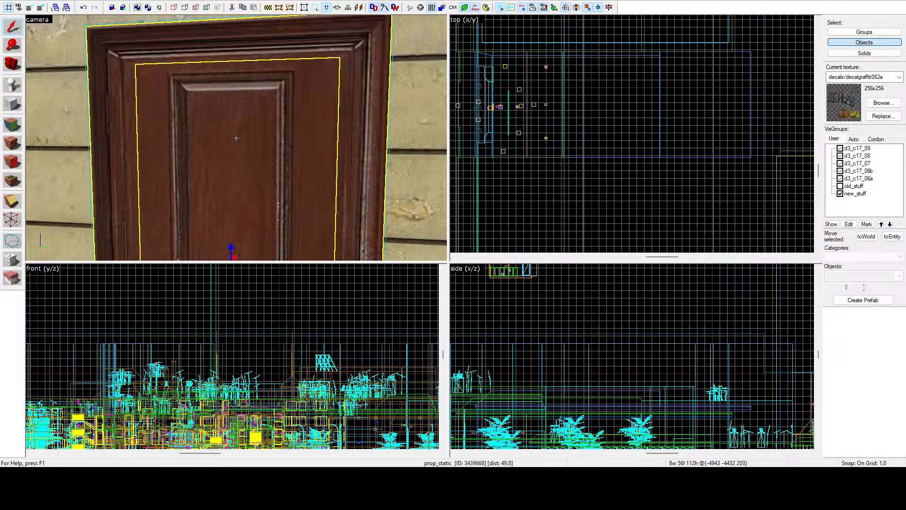
key(z)
scroll(294, 121, down, 3)
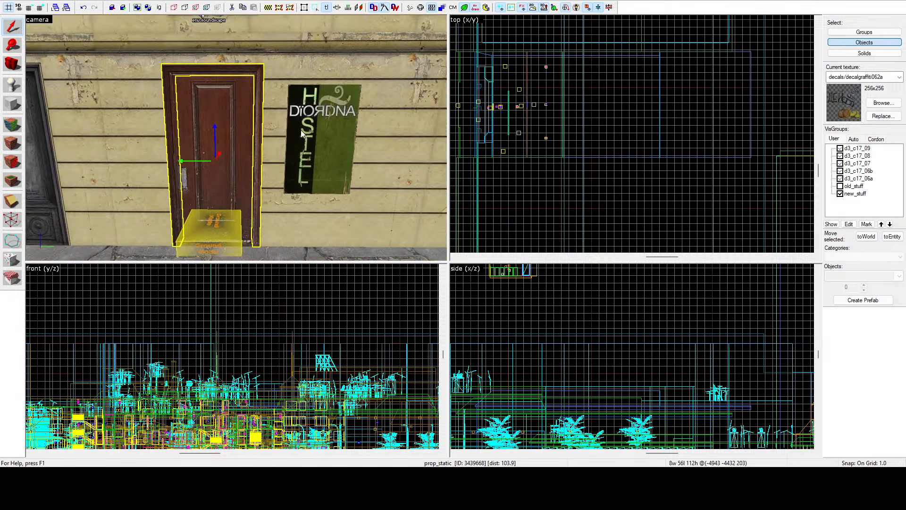
Step: Highlight the new_stuff VisGroup, set the selection mode to Groups and select the frame around the brown door
click(840, 186)
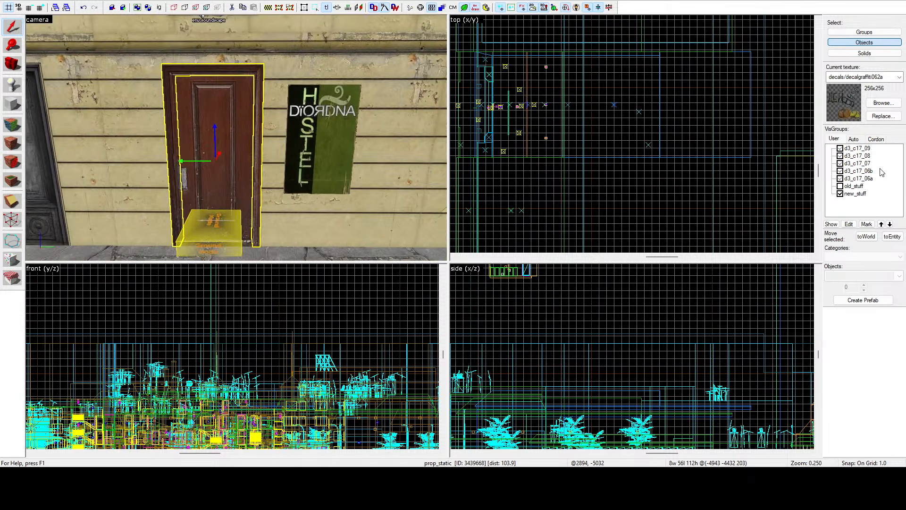
click(866, 194)
click(859, 33)
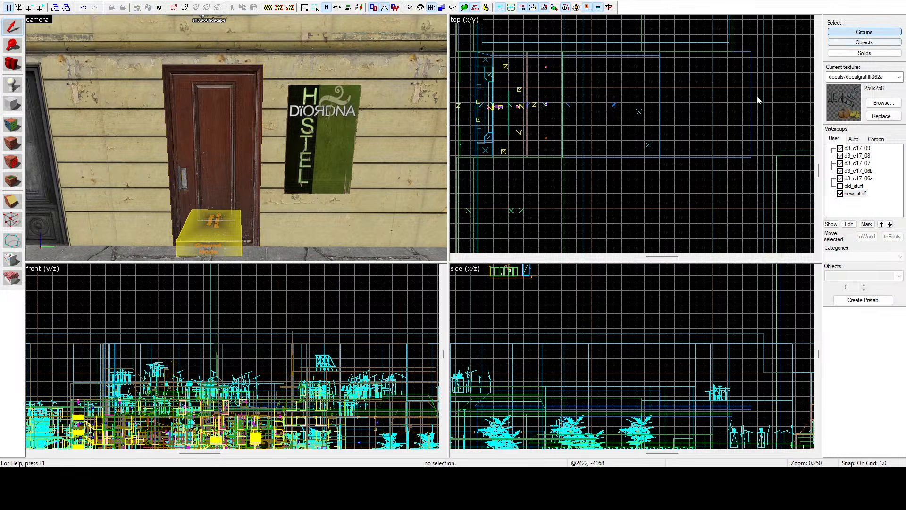
click(256, 148)
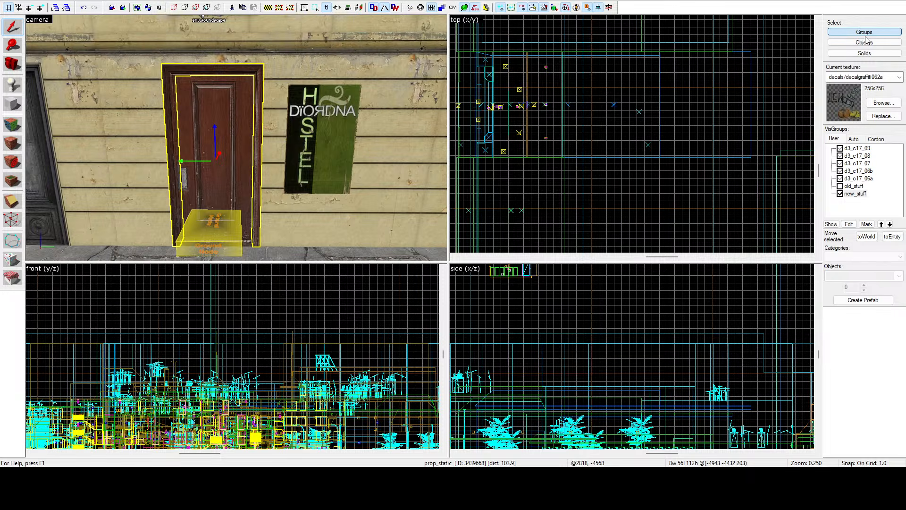
Step: Select the white door frame around the area portal inside the building and examine it and the overall map layout
key(z)
key(w)
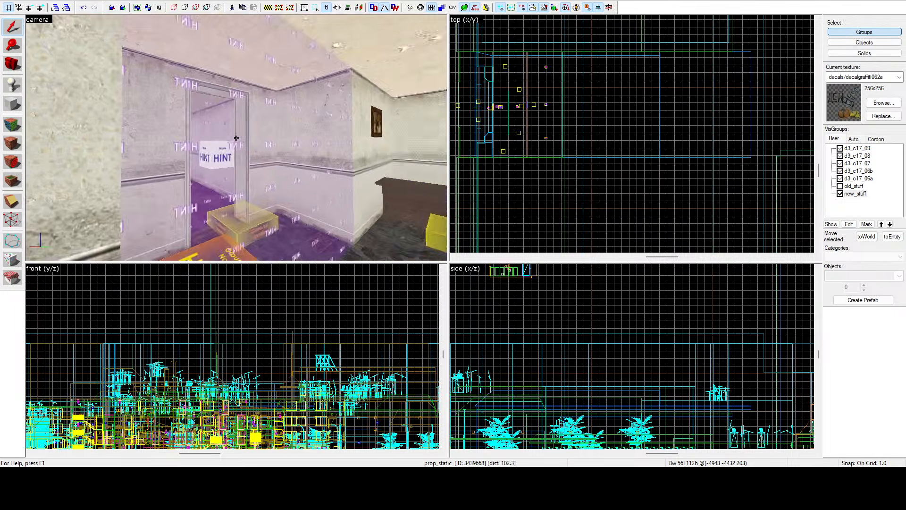
key(w)
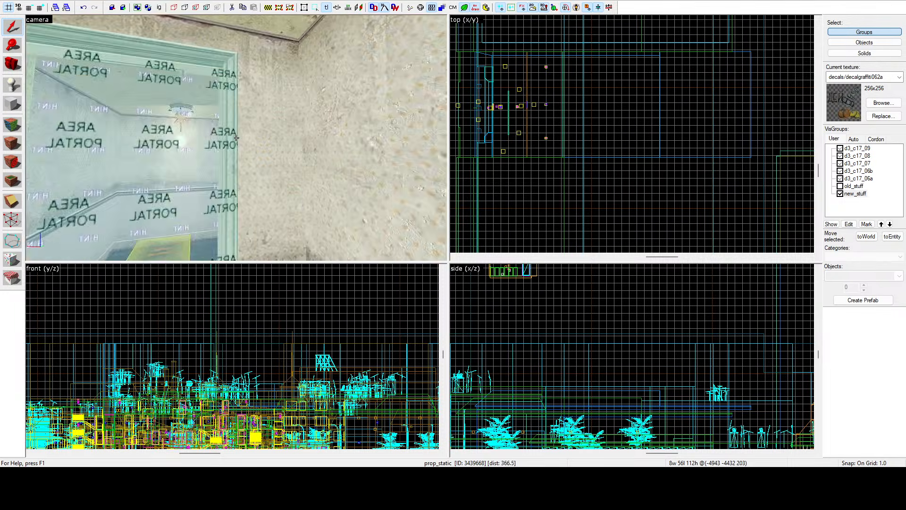
key(w)
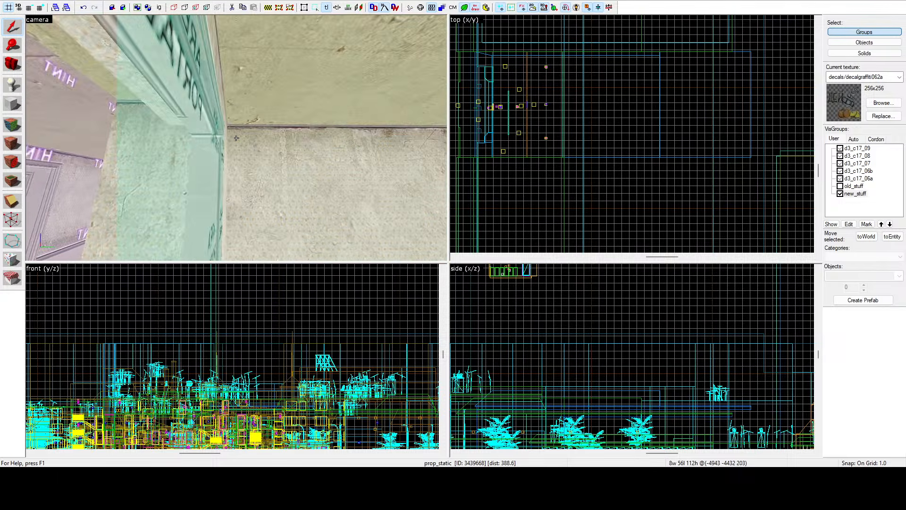
key(z)
scroll(650, 149, down, 3)
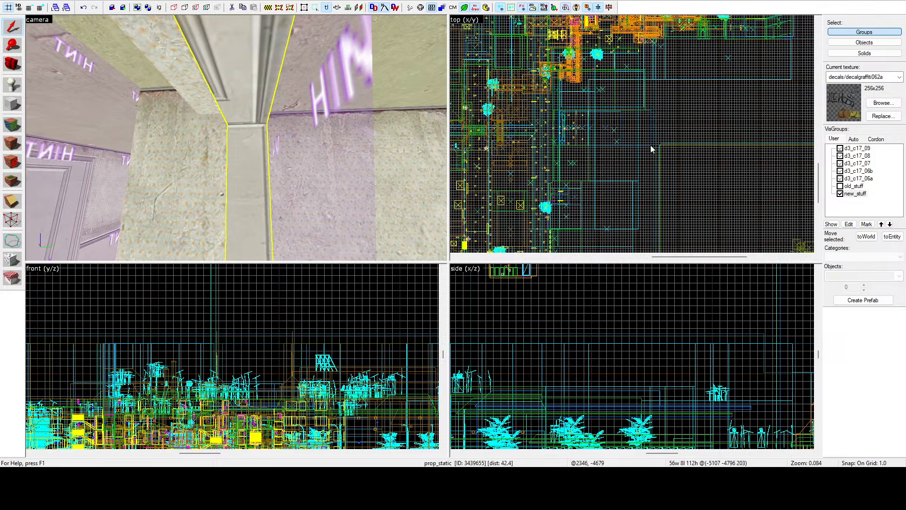
scroll(652, 149, down, 5)
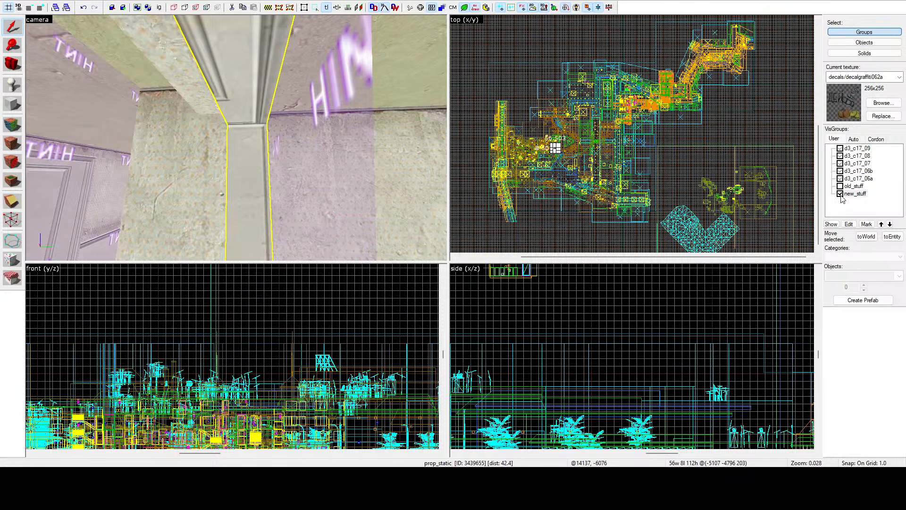
key(z)
key(s)
key(z)
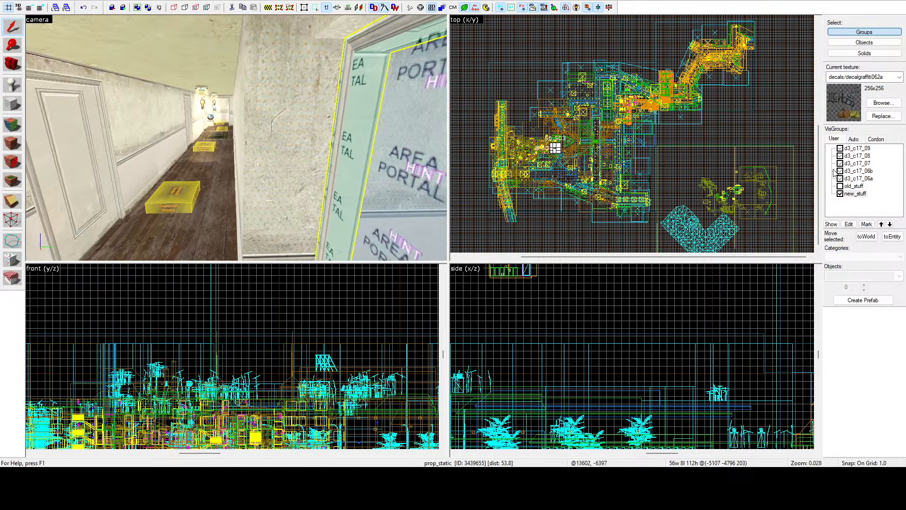
Step: Hide all auto VisGroups and make only the new_stuff user VisGroup visible
click(854, 139)
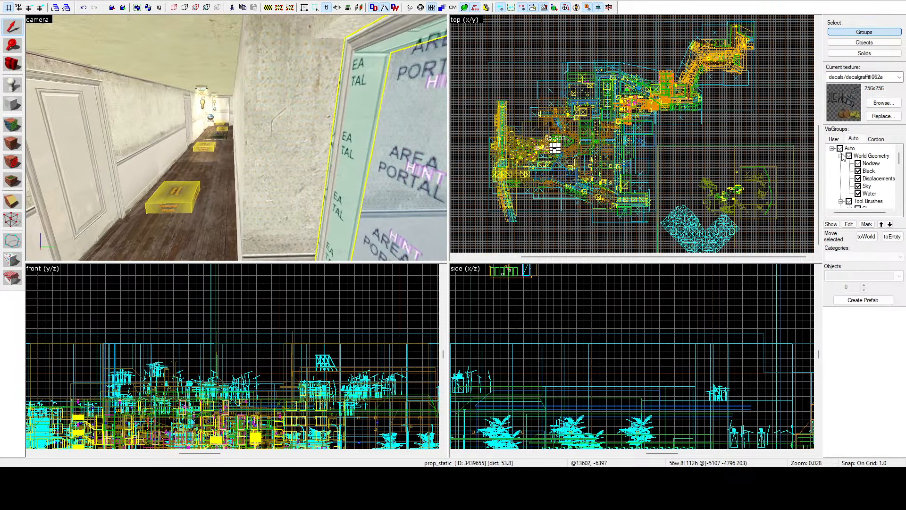
click(840, 148)
scroll(845, 170, down, 3)
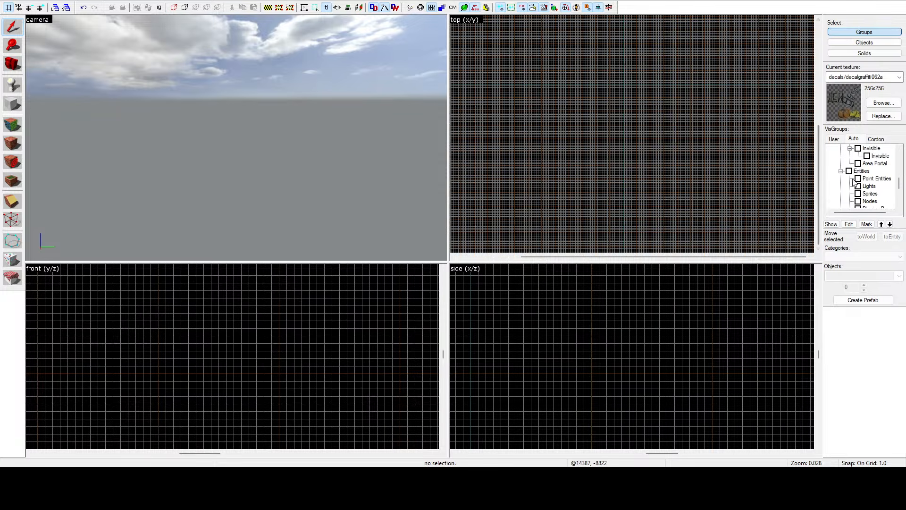
click(834, 139)
click(840, 193)
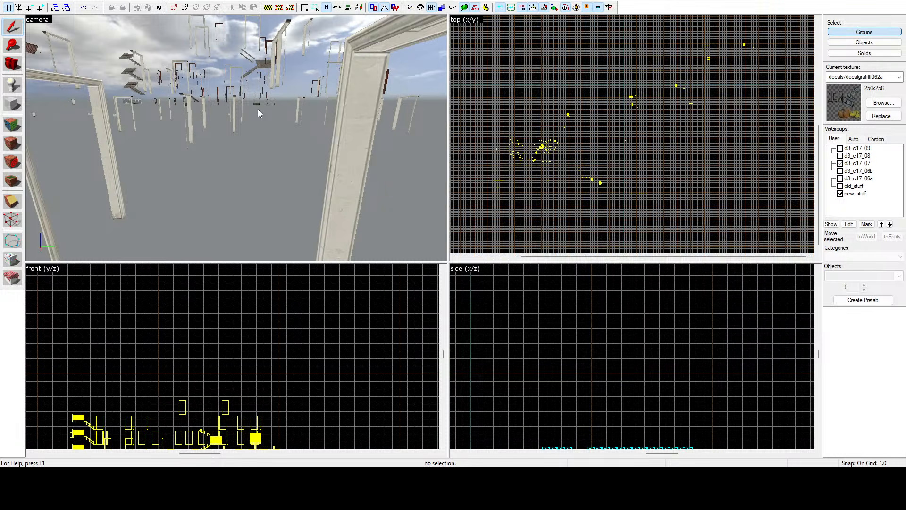
Step: Select all the visible new_stuff objects across the map and combine them into one group
scroll(689, 168, down, 1)
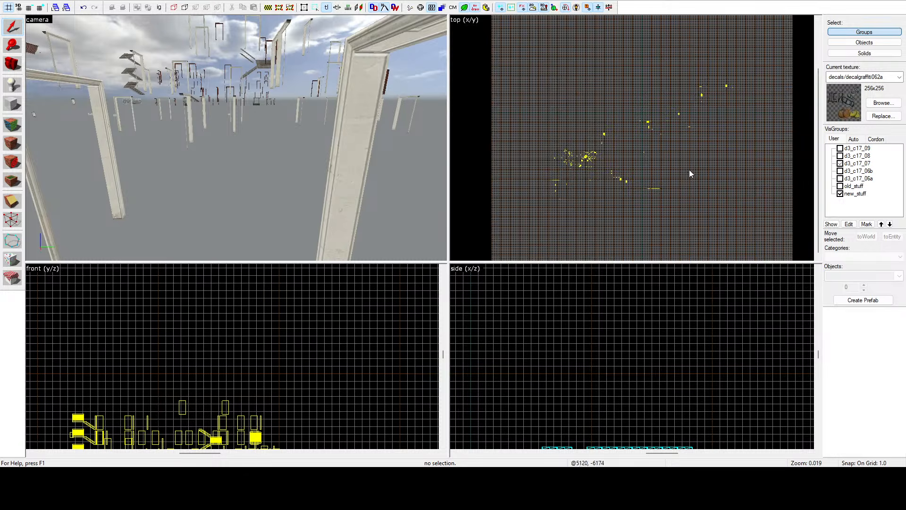
drag(762, 232, 516, 68)
key(Return)
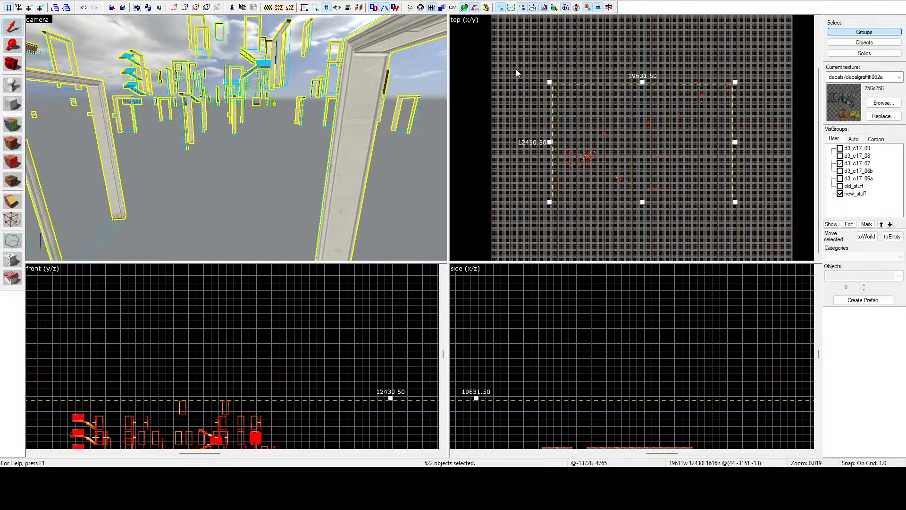
key(ctrl+g)
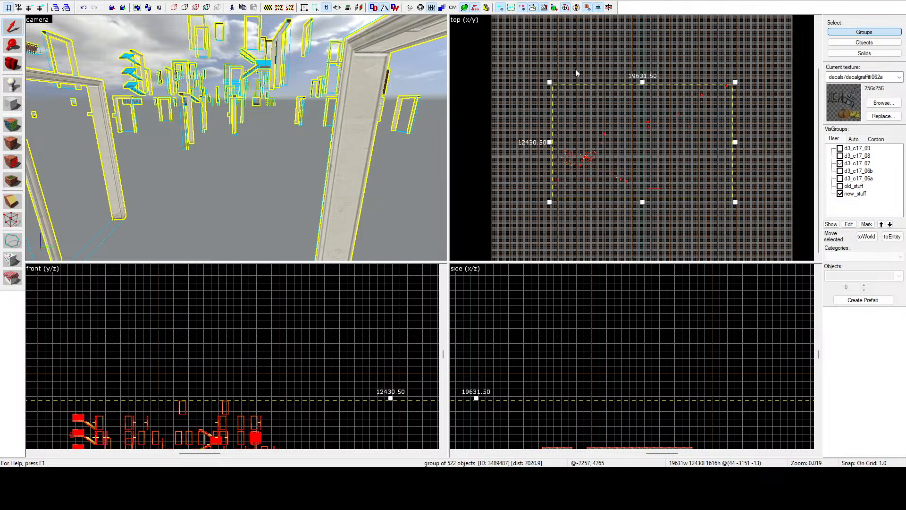
Step: Make all auto VisGroups visible again and collapse their tree
click(853, 139)
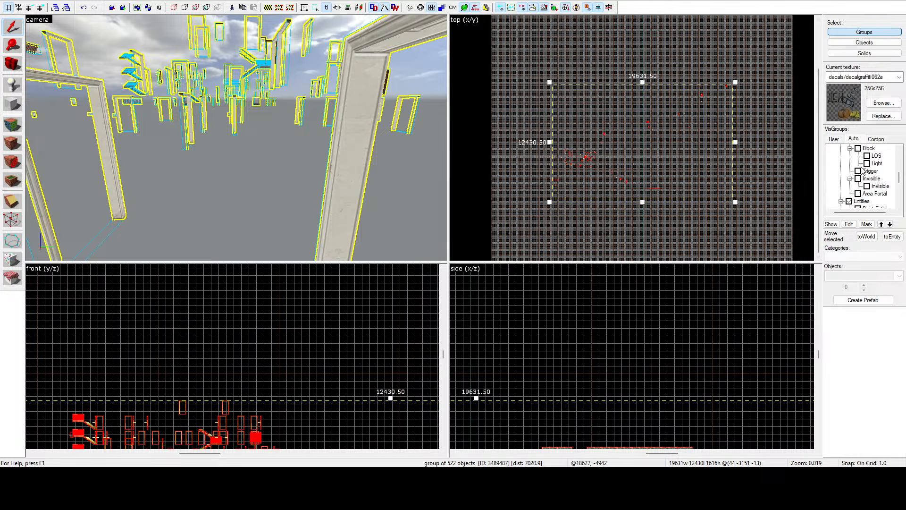
scroll(863, 171, up, 3)
click(840, 148)
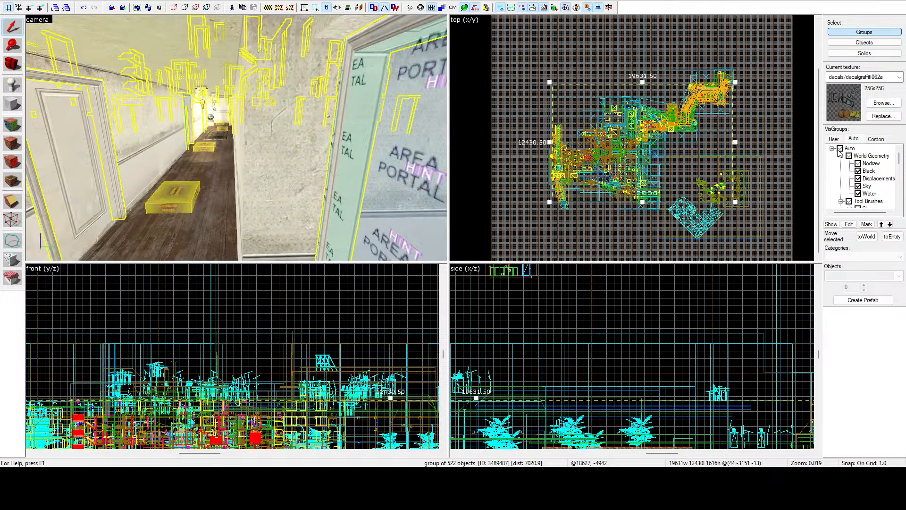
click(832, 149)
Step: Examine the grouped new_stuff props in place through the building's corridor and rooms to the caged elevator and beyond
key(z)
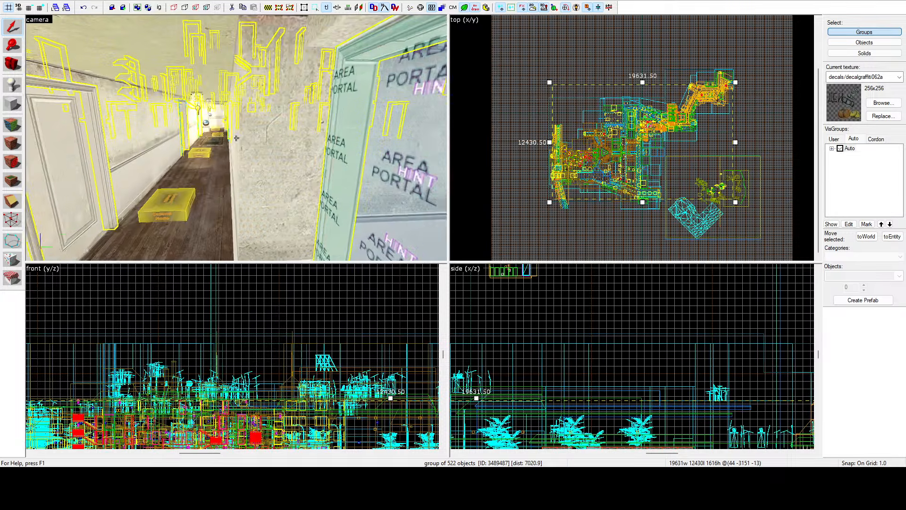
key(w)
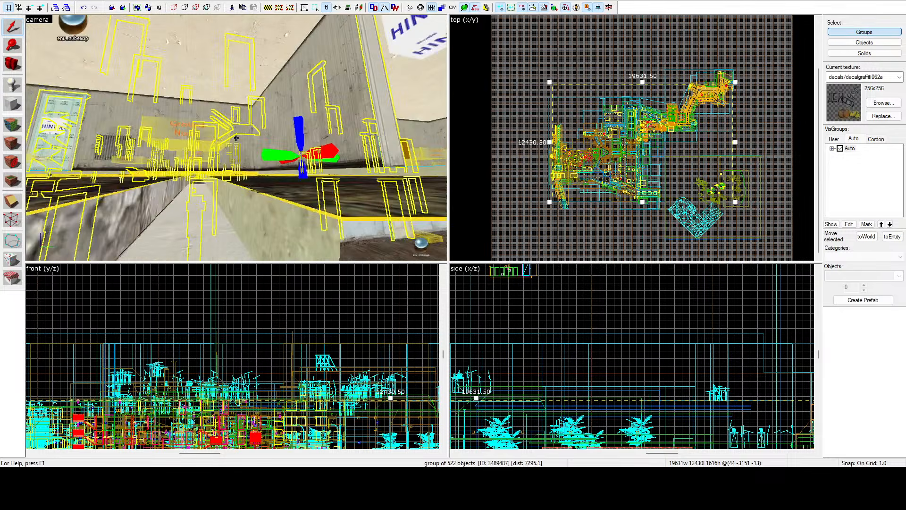
key(w)
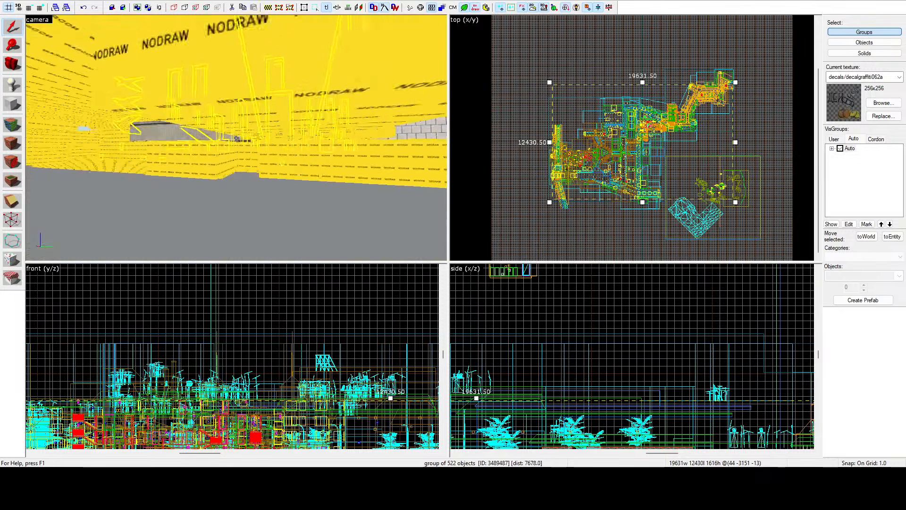
key(w)
key(w)
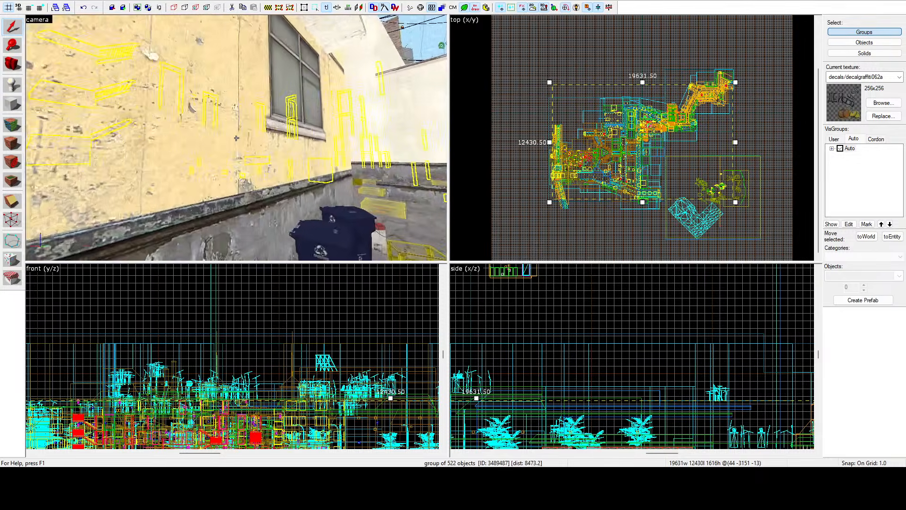
key(w)
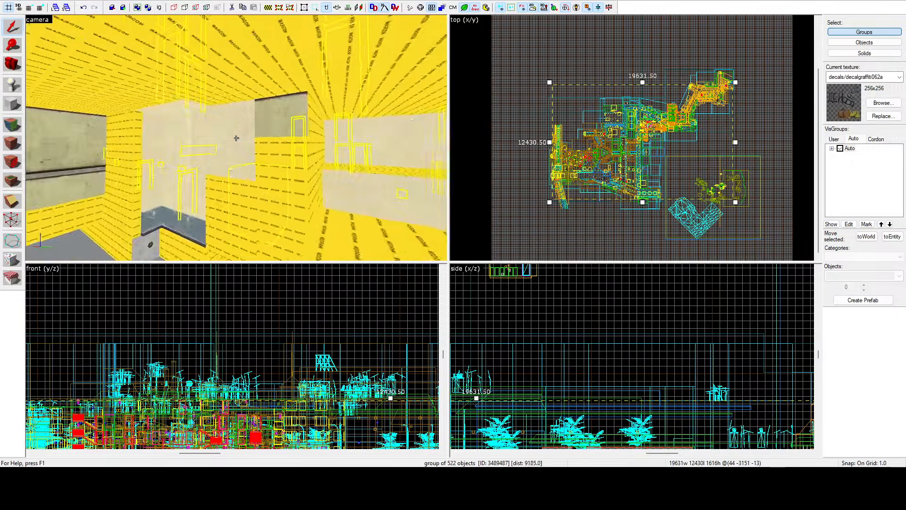
key(w)
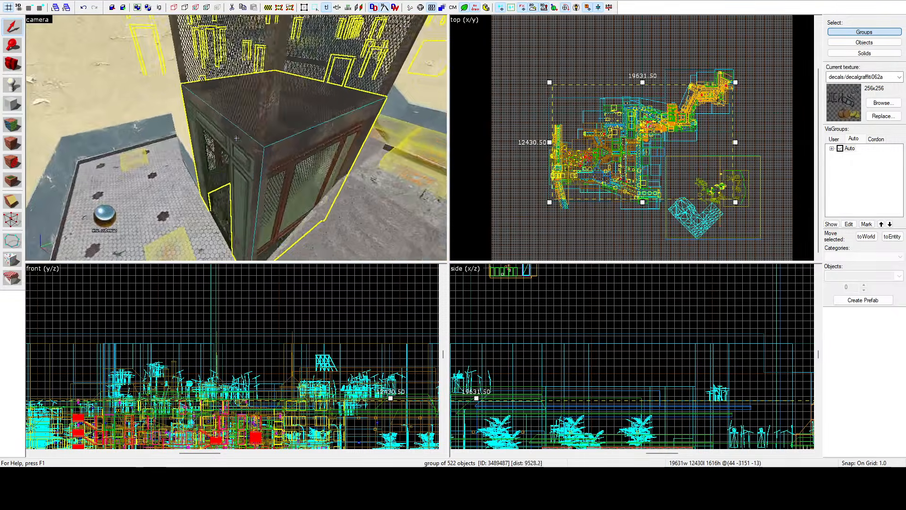
key(d)
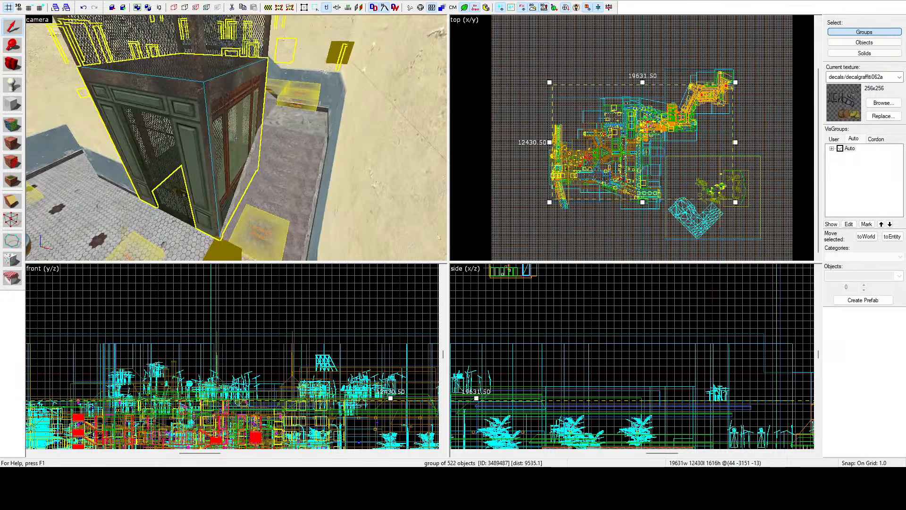
click(236, 138)
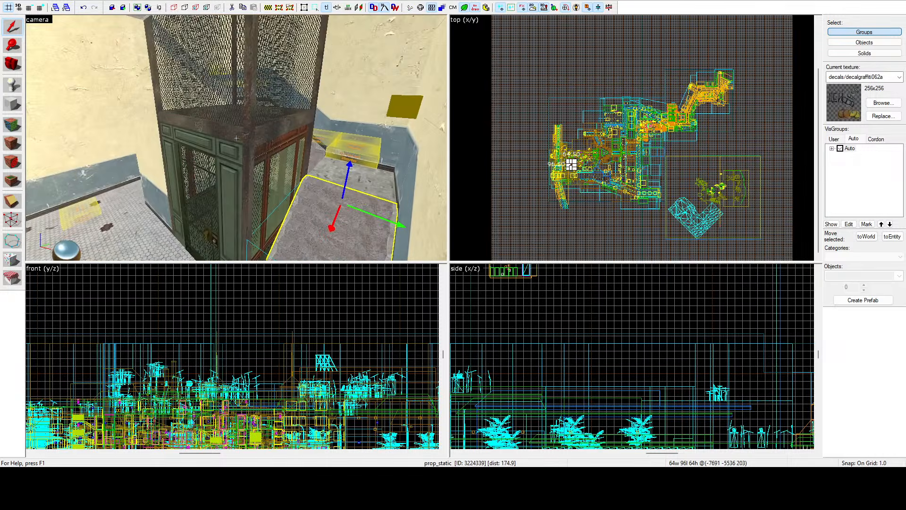
click(236, 138)
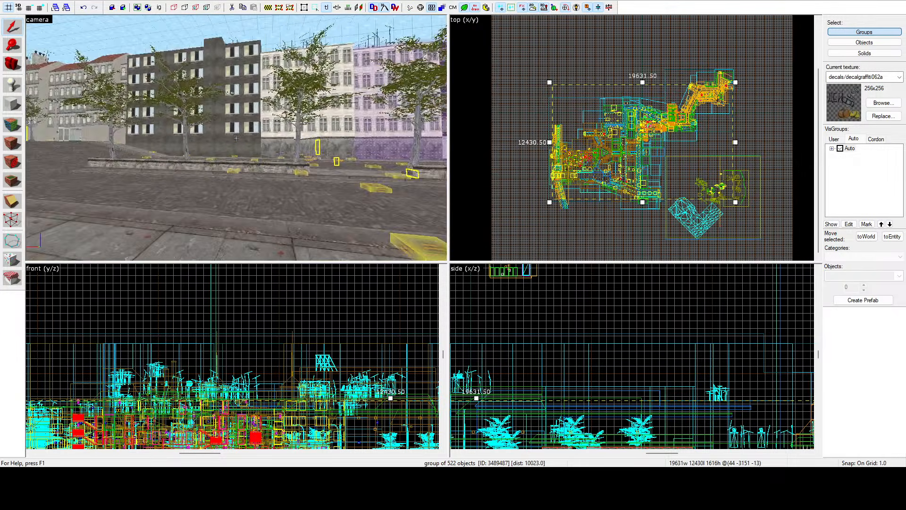
Step: Examine the grouped props on the building facades along the streets and around the plaza, and clear the selection
key(w)
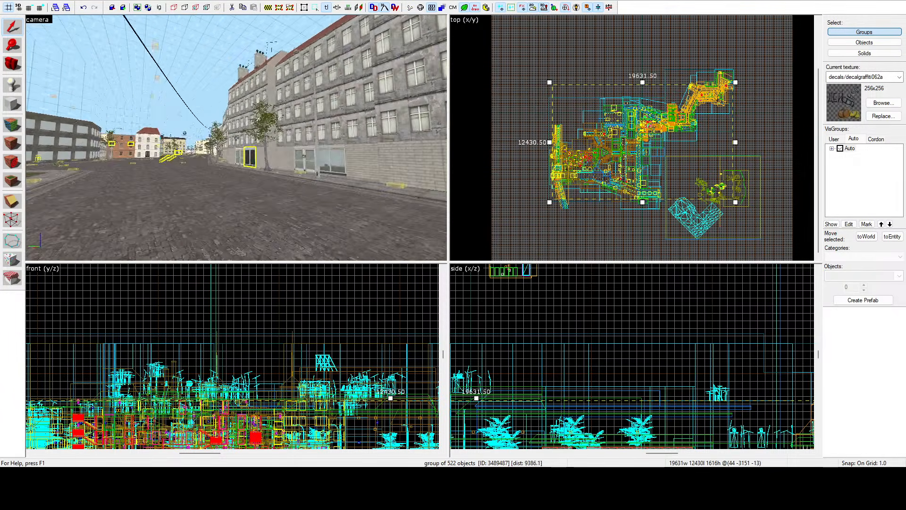
key(w)
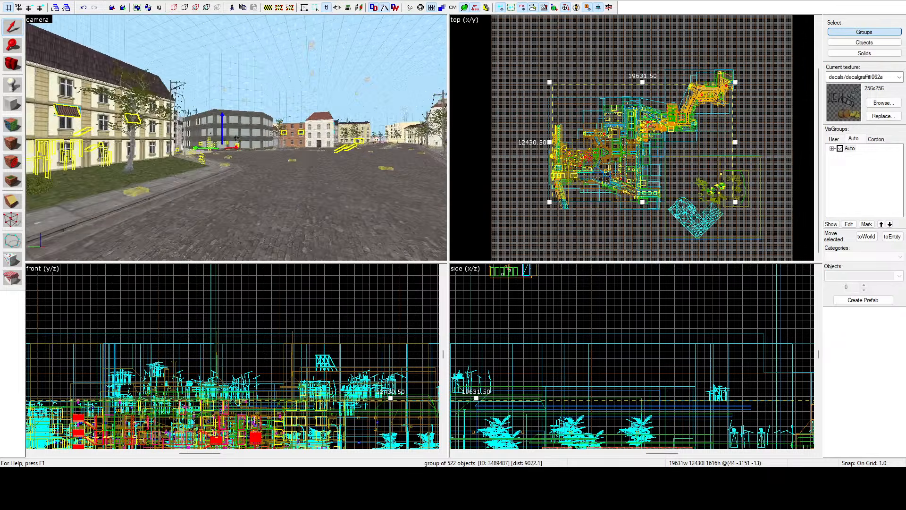
key(w)
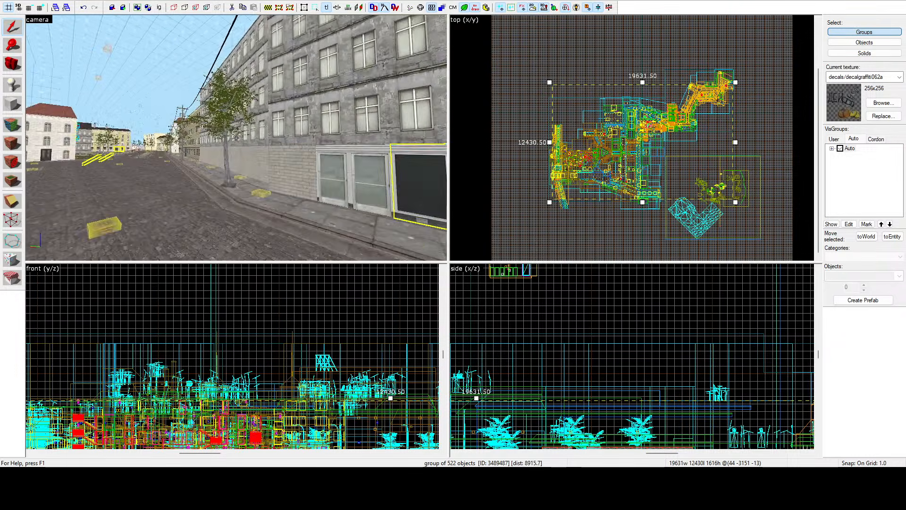
key(w)
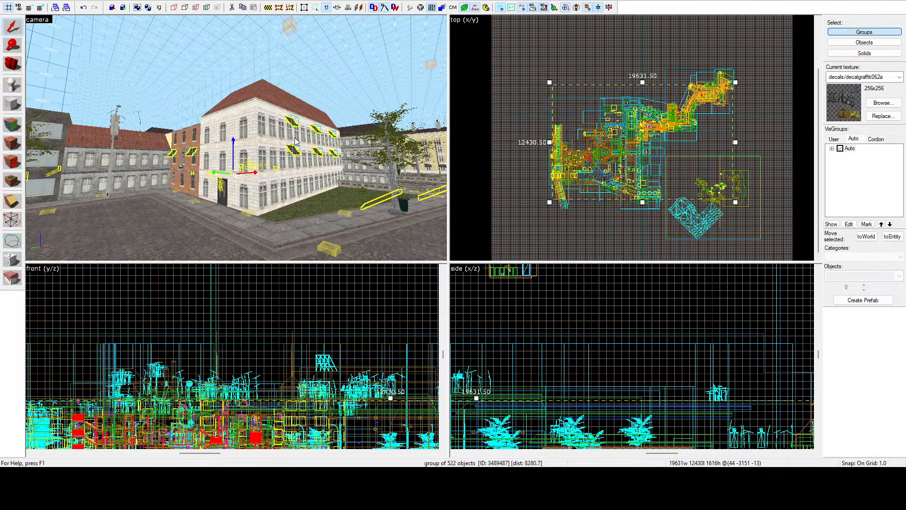
key(z)
key(s)
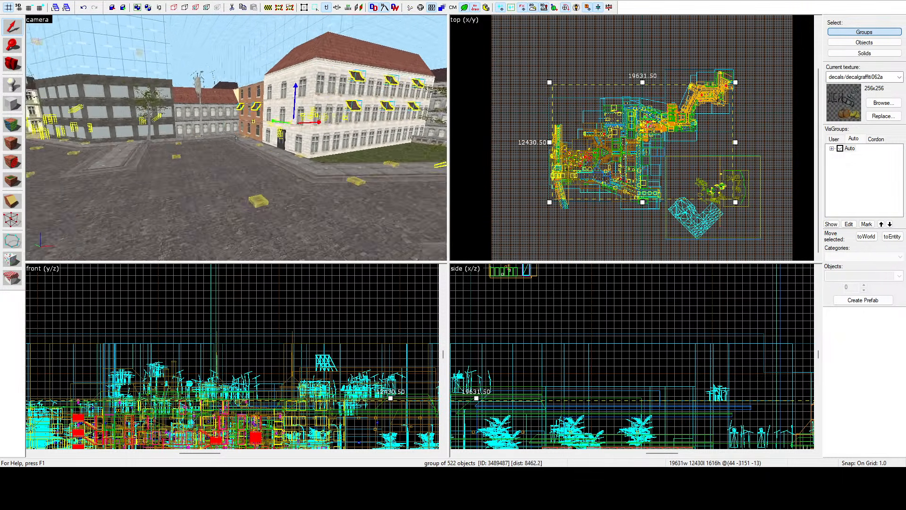
key(z)
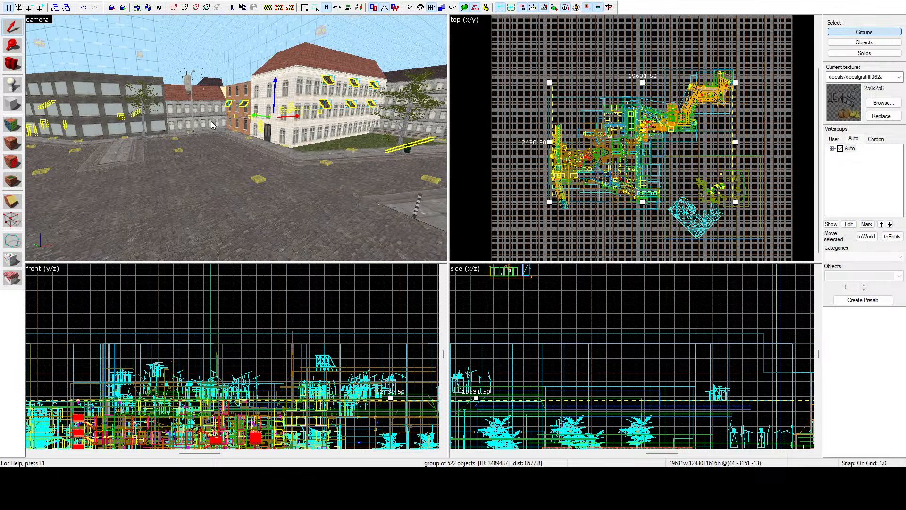
key(z)
key(w)
key(z)
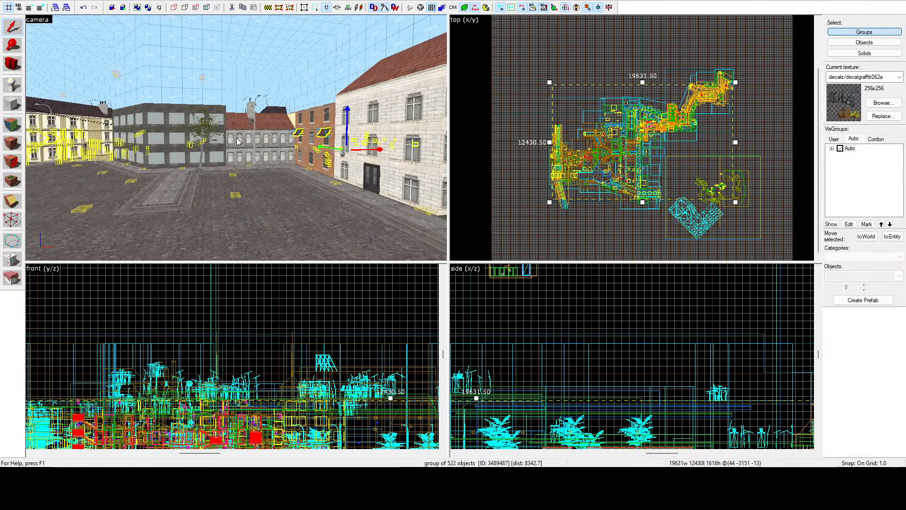
click(516, 147)
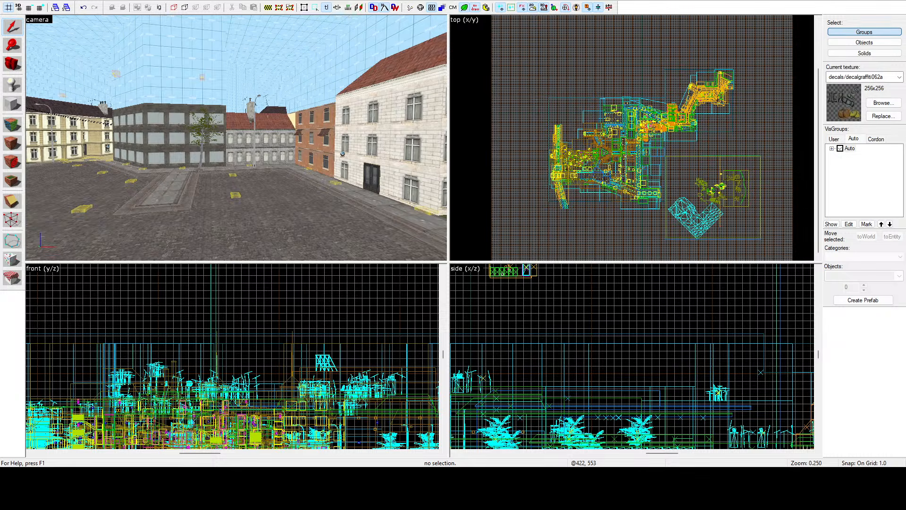
Step: Look over the open plaza and the adjoining street with nothing selected
key(z)
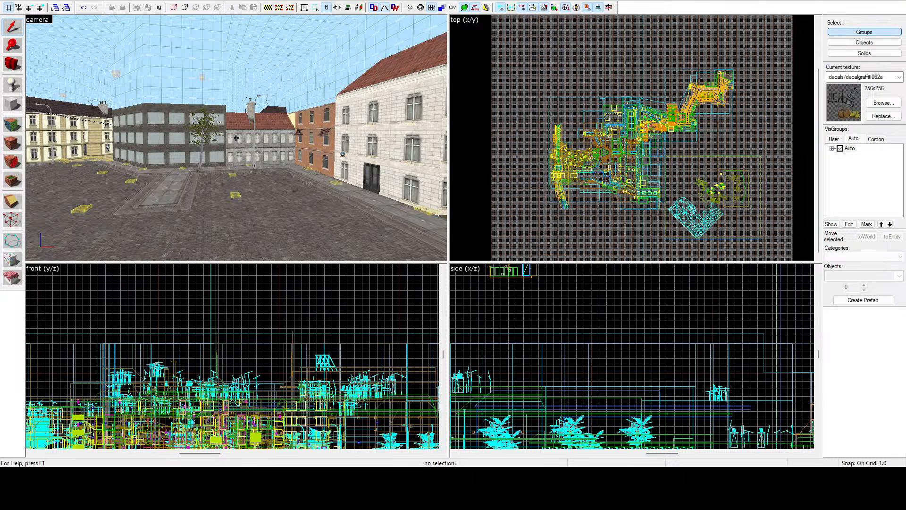
key(w)
key(w)
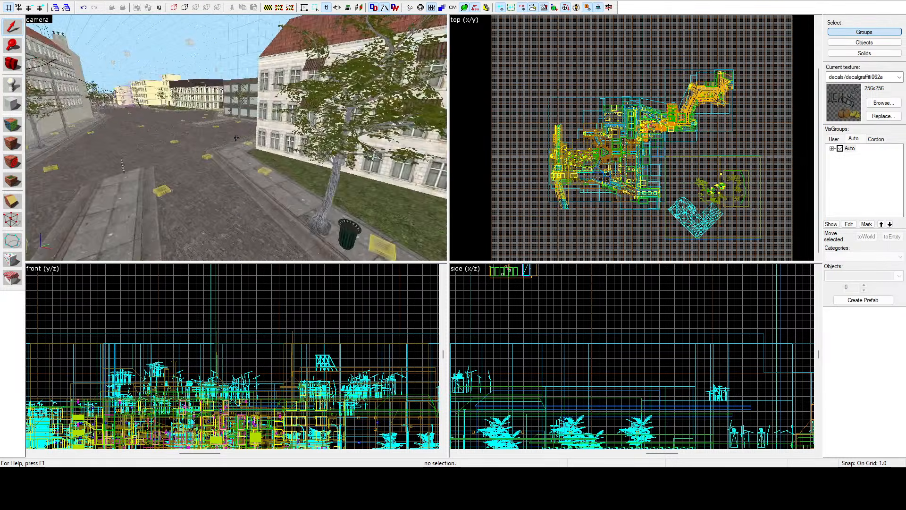
key(w)
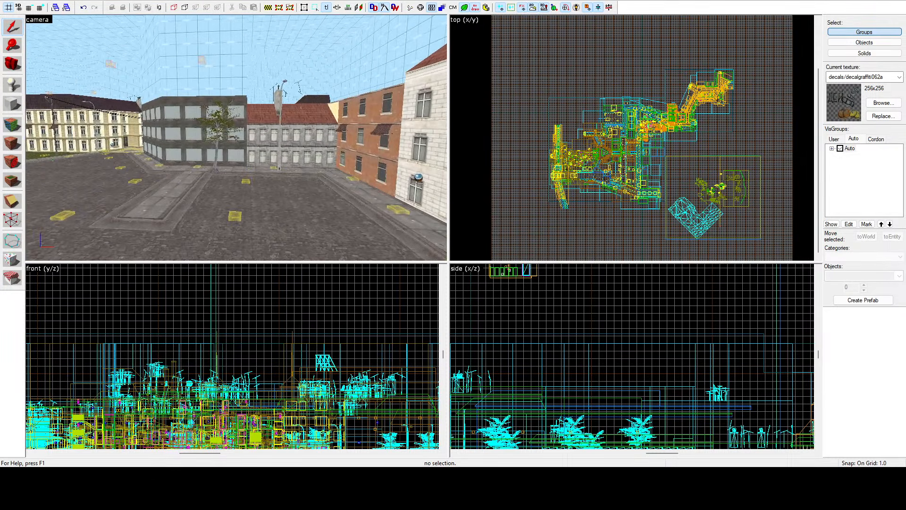
key(z)
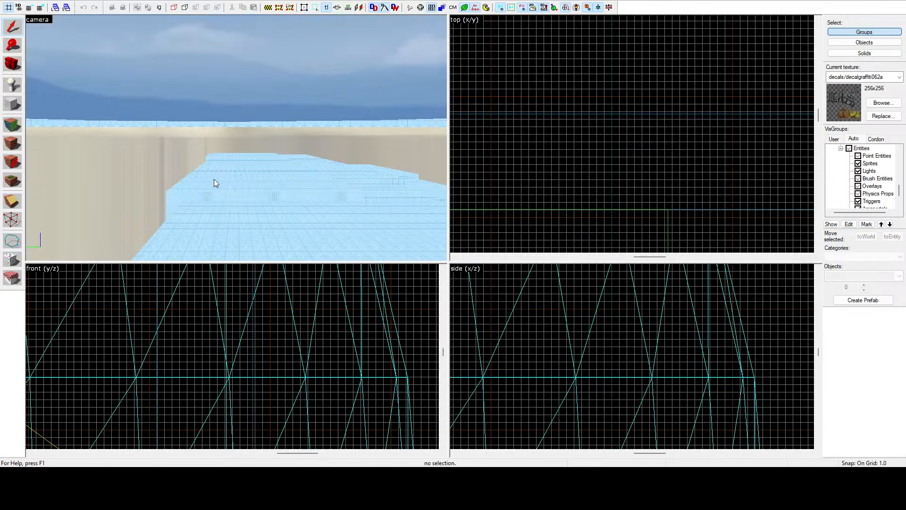
Step: Find the white cars parked on the paved lot in the other map and copy one of them
key(z)
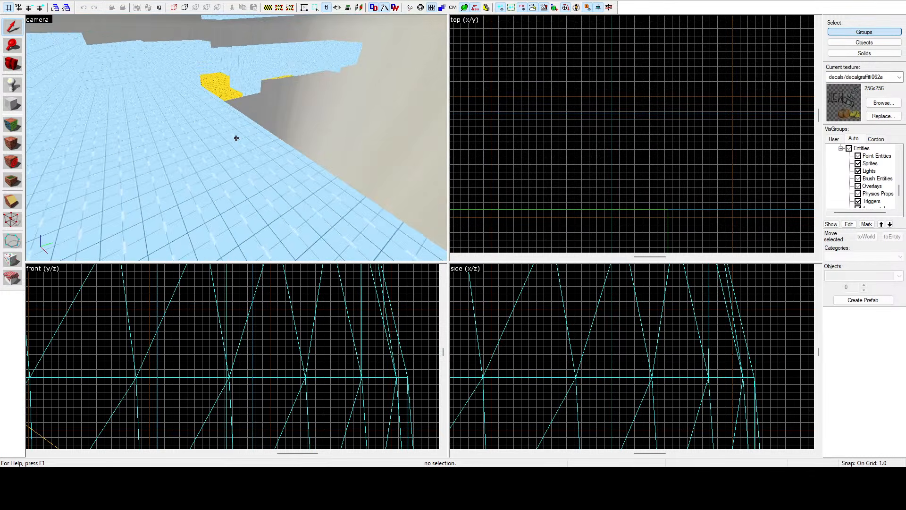
key(w)
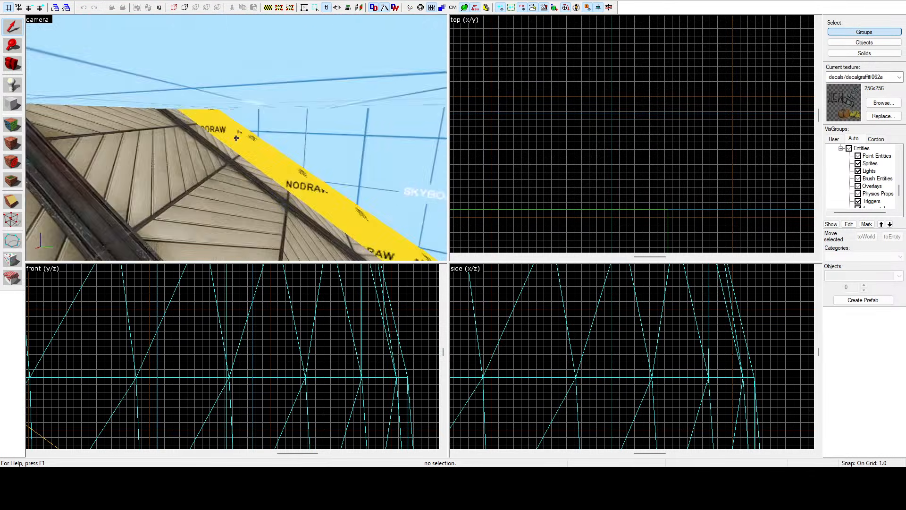
key(w)
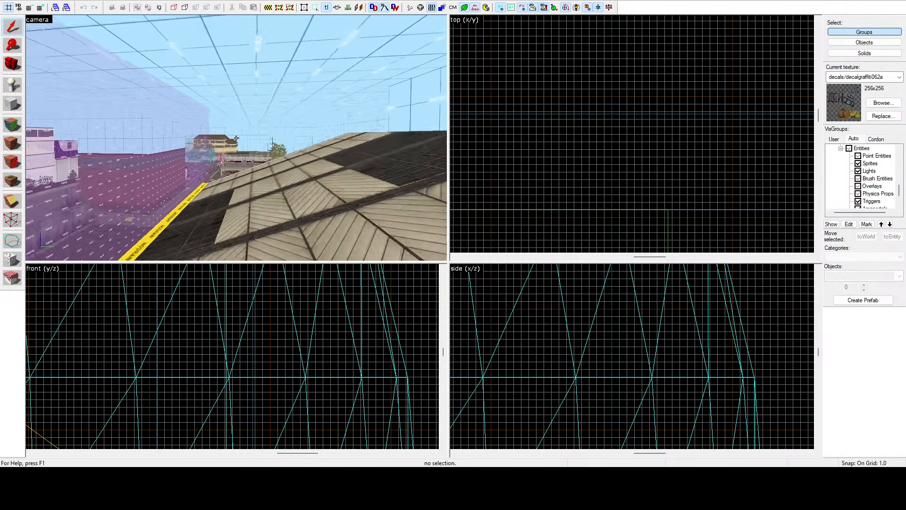
key(w)
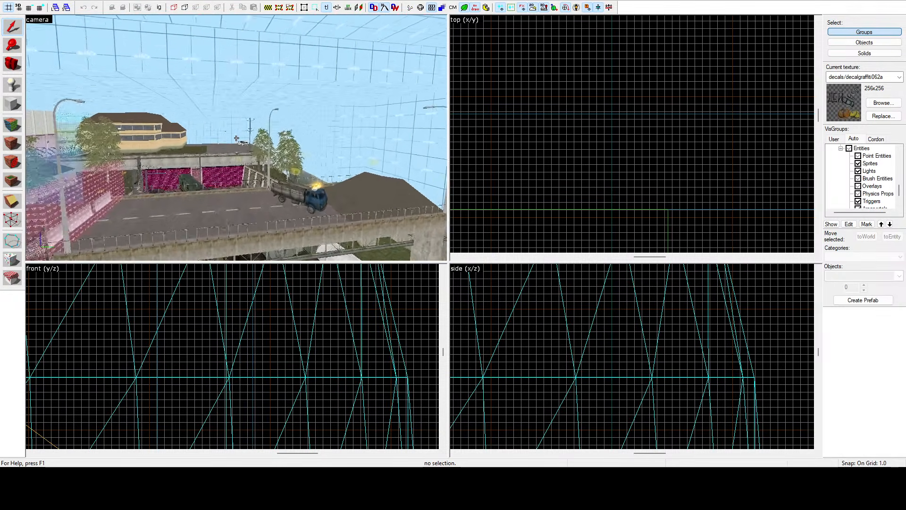
key(w)
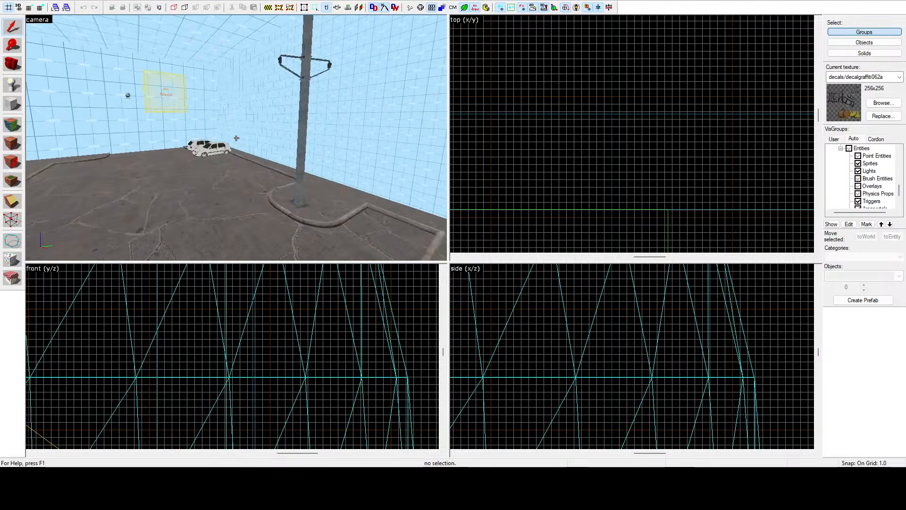
key(z)
click(238, 143)
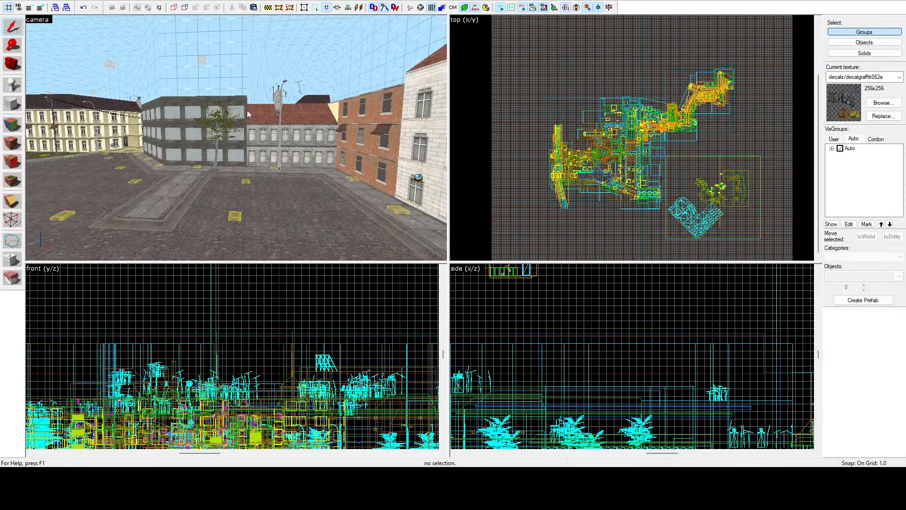
Step: Paste the white car onto the plaza road and move it beside the curb near the tree
key(z)
key(w)
key(z)
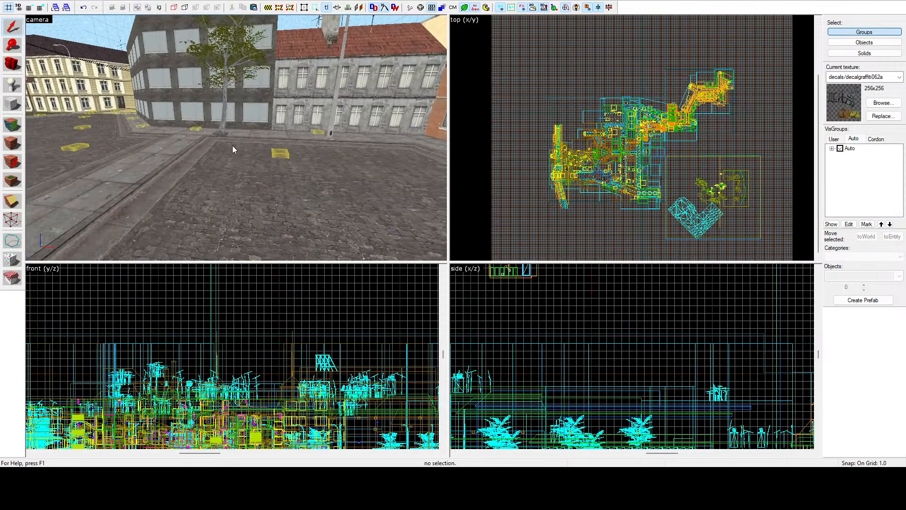
key(ctrl+v)
scroll(612, 141, up, 5)
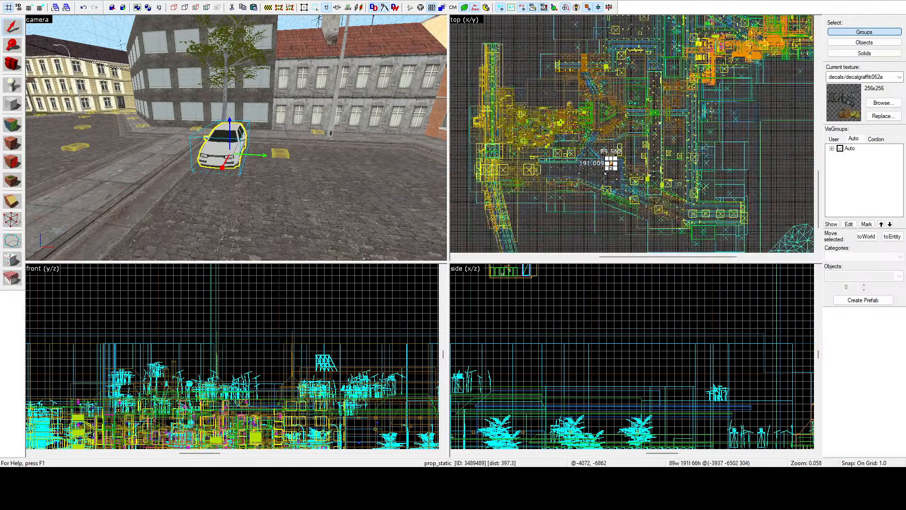
scroll(614, 135, up, 9)
drag(629, 97, 598, 78)
Step: Fine-tune the pasted car's height against the road by raising it about 1 unit, and clear the selection
key(z)
key(w)
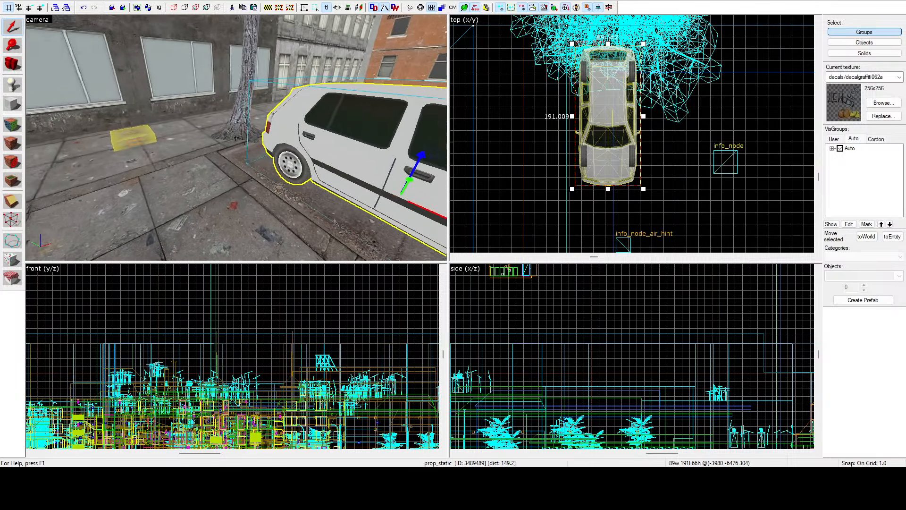
key(w)
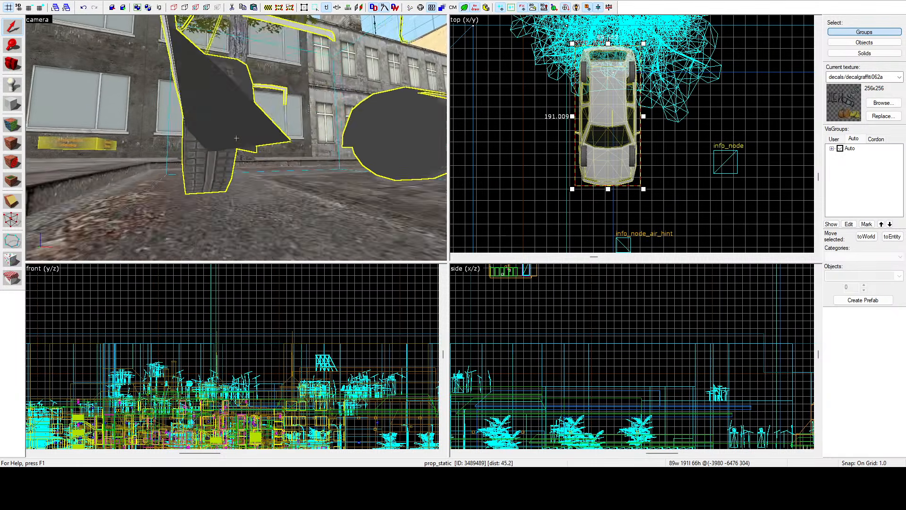
key(z)
scroll(657, 366, down, 6)
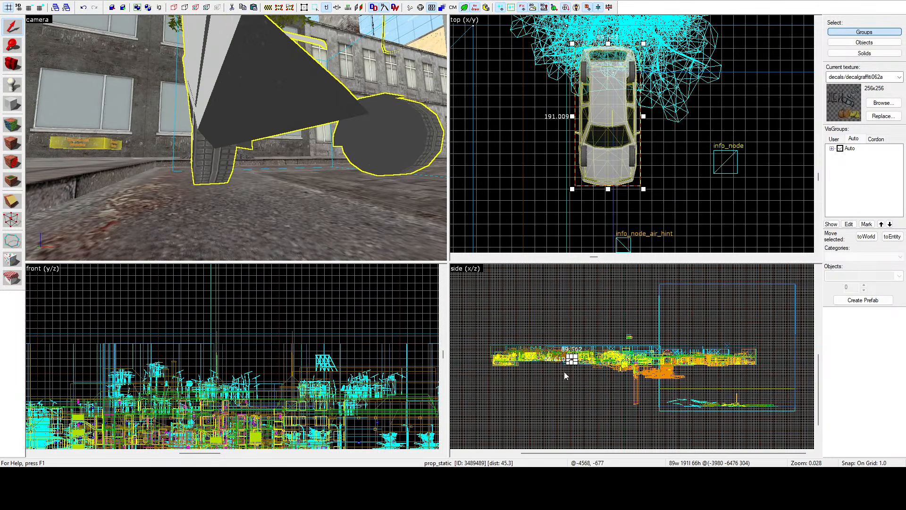
scroll(566, 368, up, 2)
scroll(569, 362, up, 12)
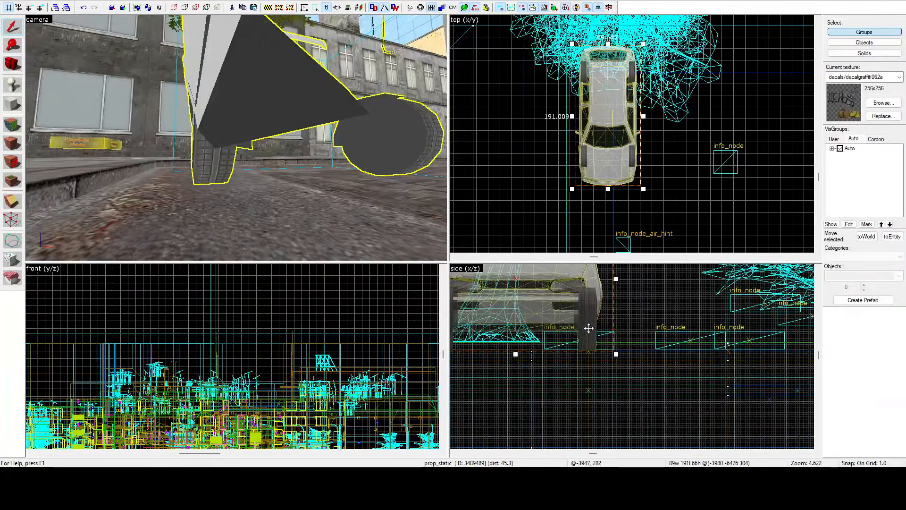
drag(583, 342, 581, 335)
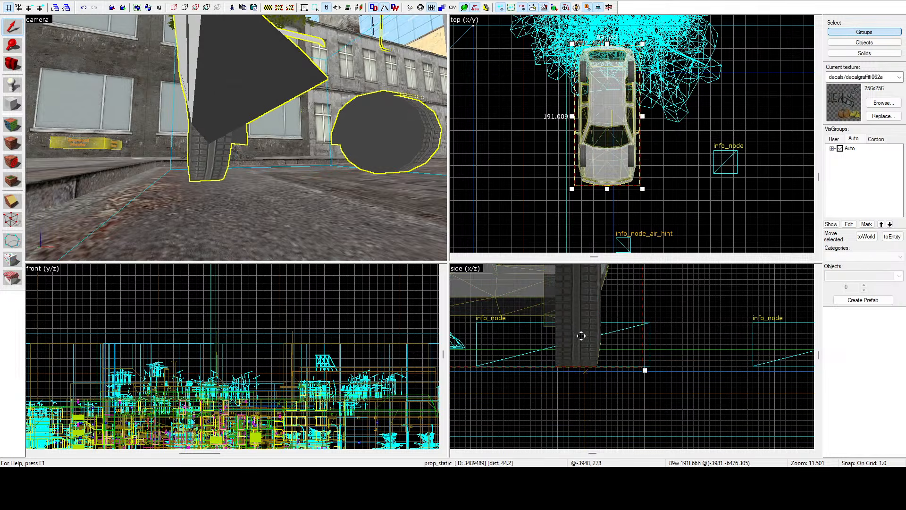
click(660, 206)
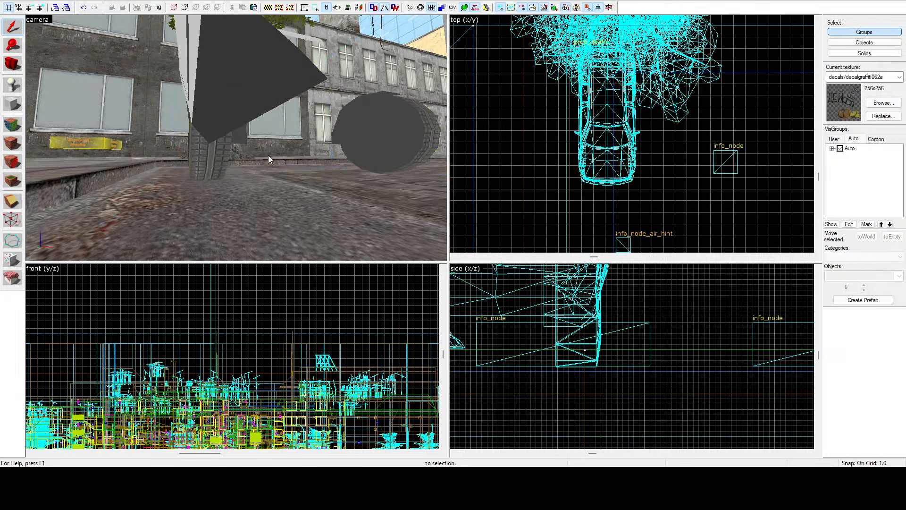
Step: Look over the white car parked on the plaza from a distance, and survey the surrounding streets and intersections
key(z)
key(s)
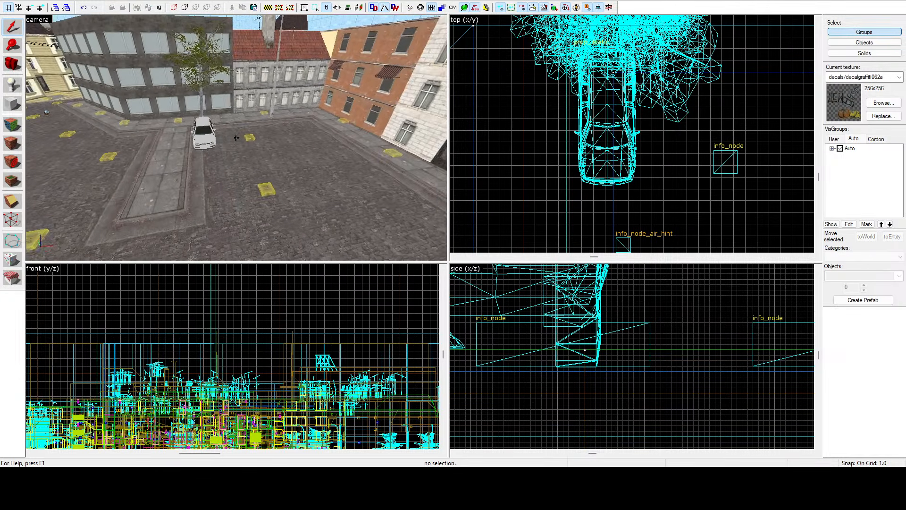
key(s)
key(z)
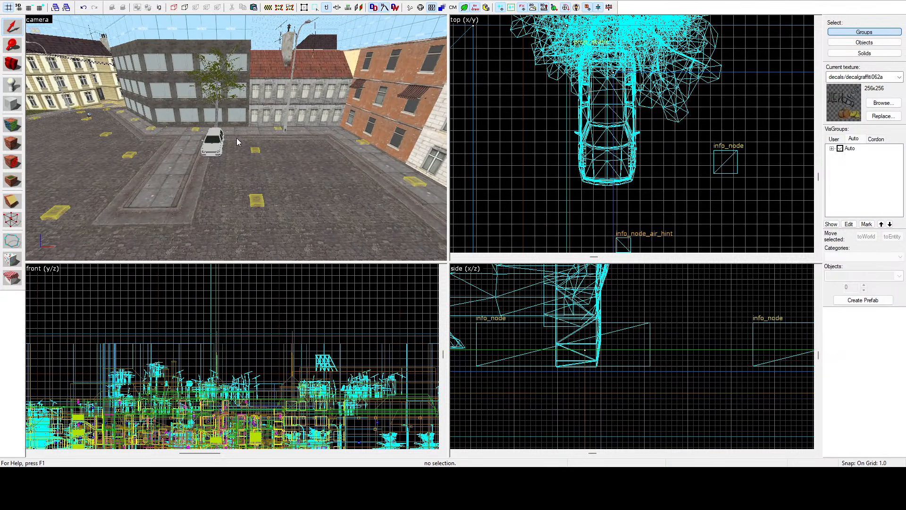
key(z)
key(w)
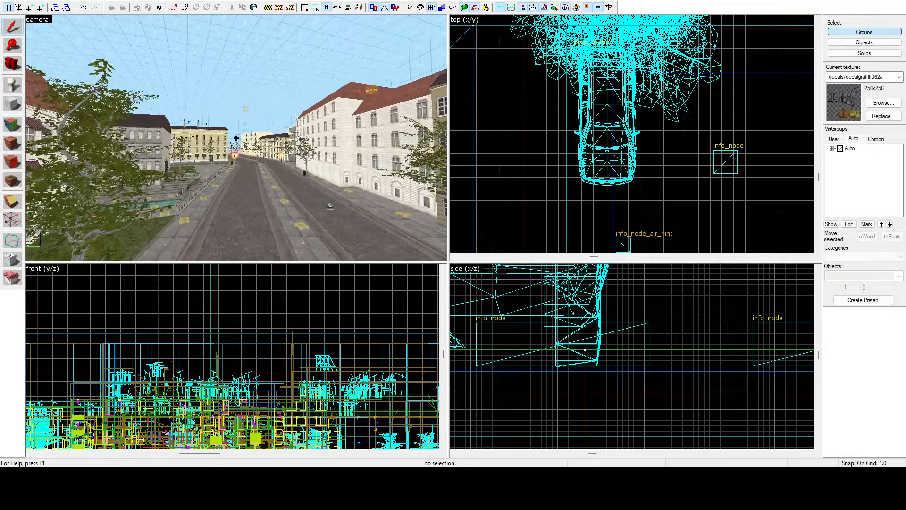
key(w)
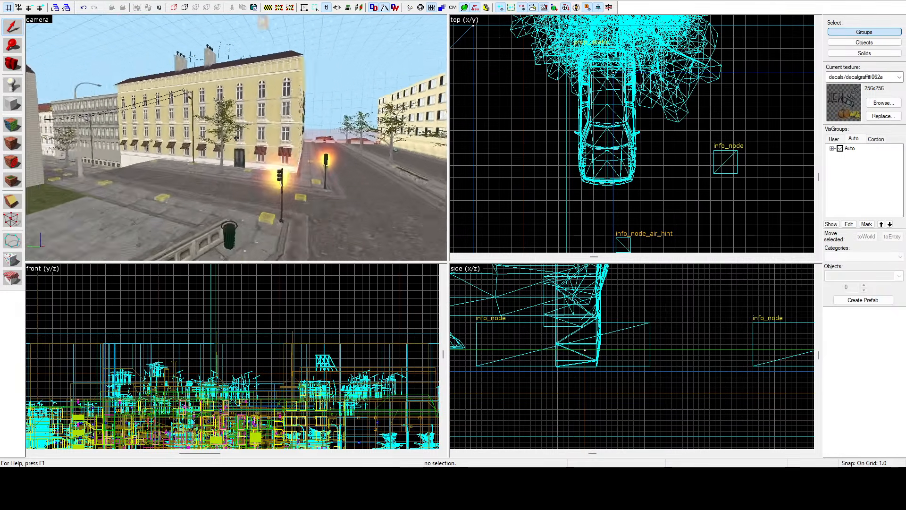
key(w)
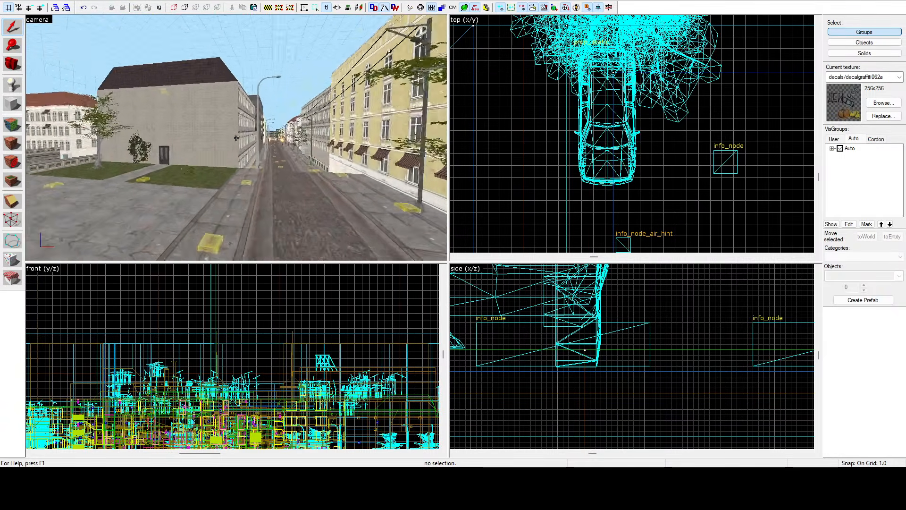
key(w)
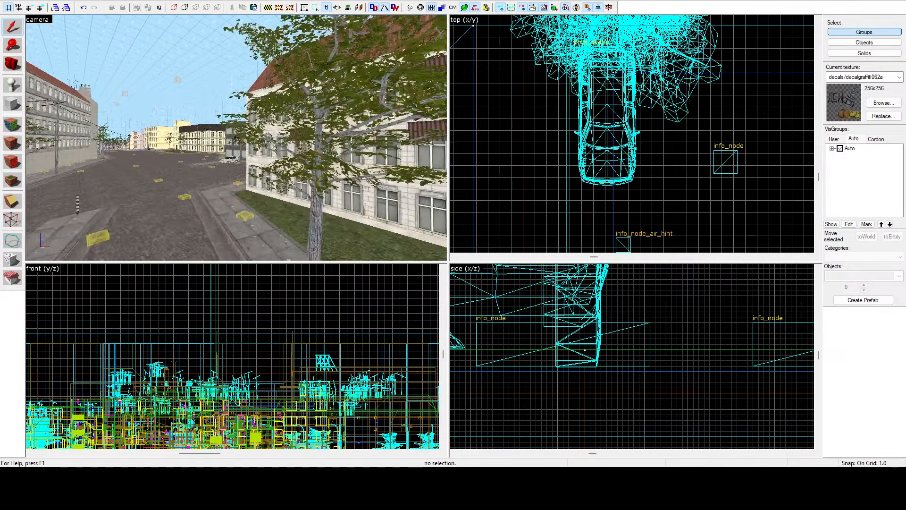
key(w)
key(z)
Step: Select the prop group containing the white building's awnings and survey the streets with it highlighted to find another spot for a car
click(435, 125)
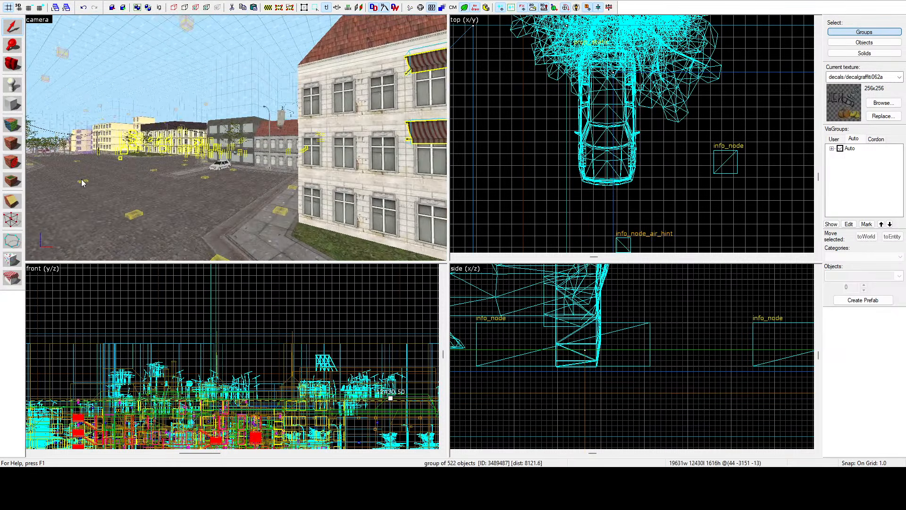
key(z)
key(w)
key(z)
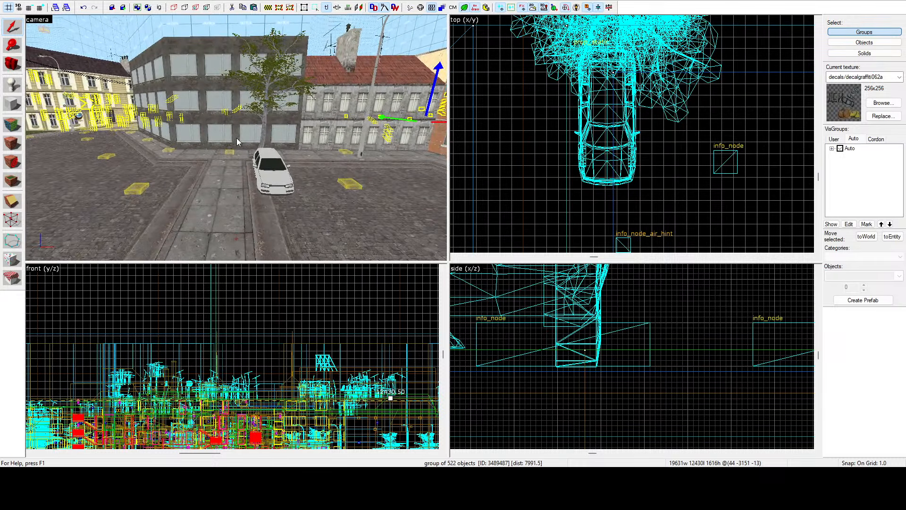
key(z)
key(w)
key(w)
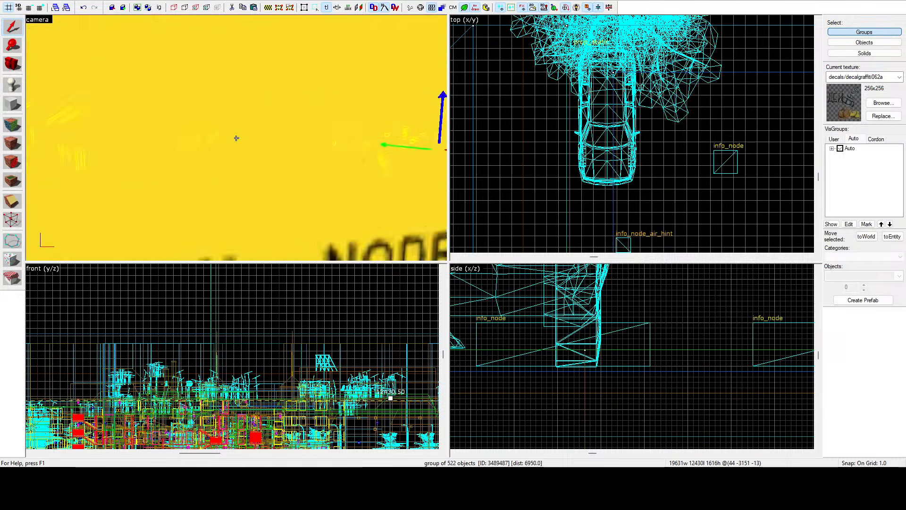
key(w)
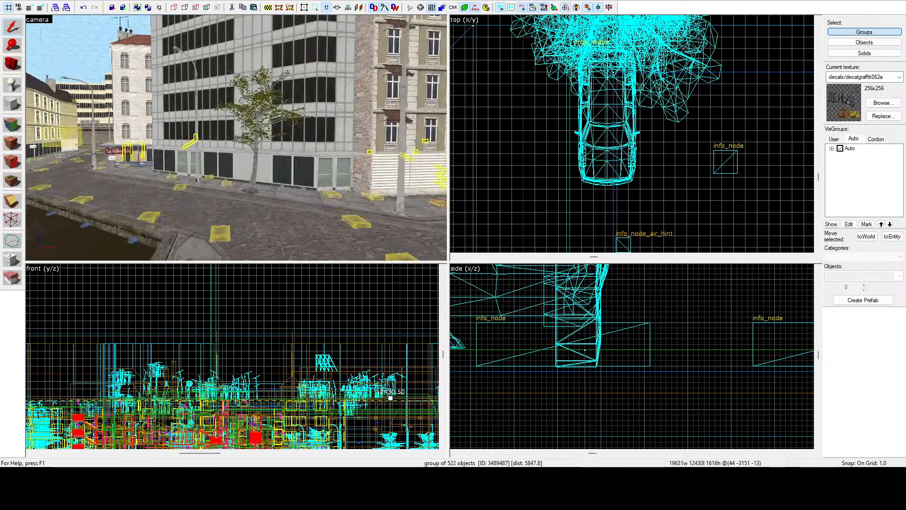
key(w)
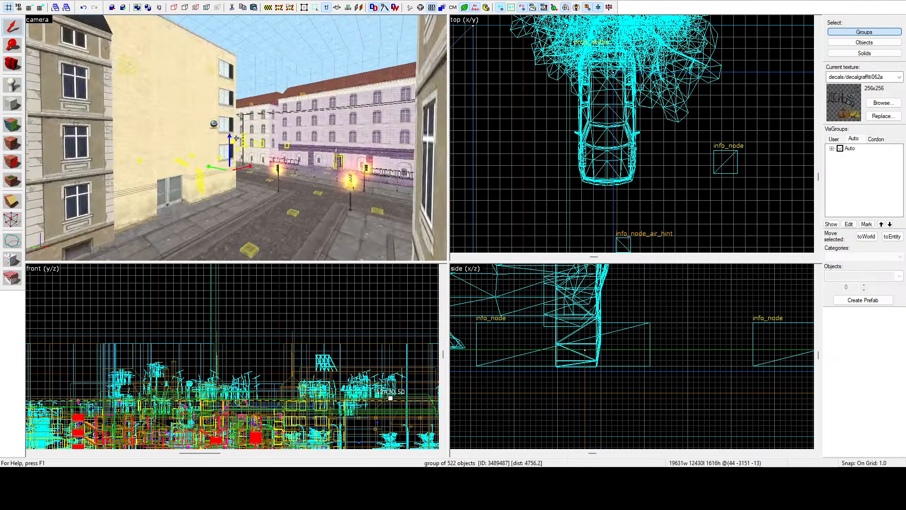
key(w)
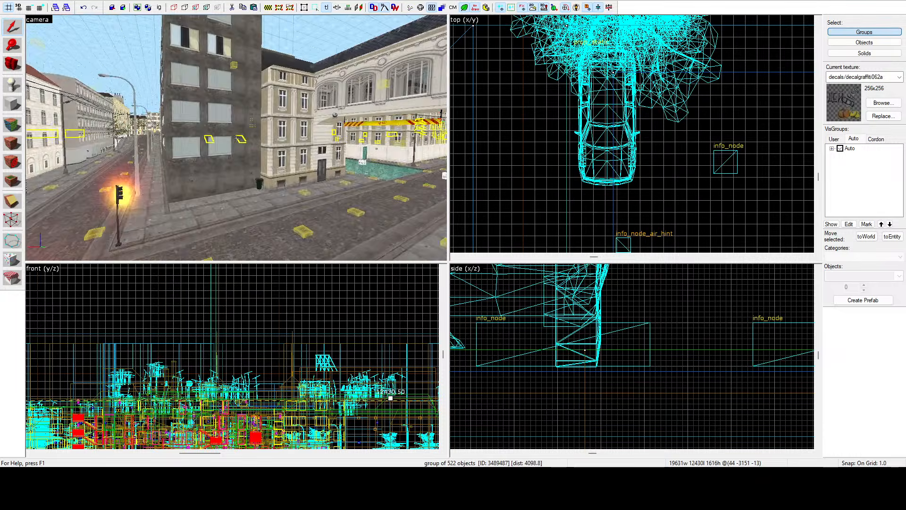
key(w)
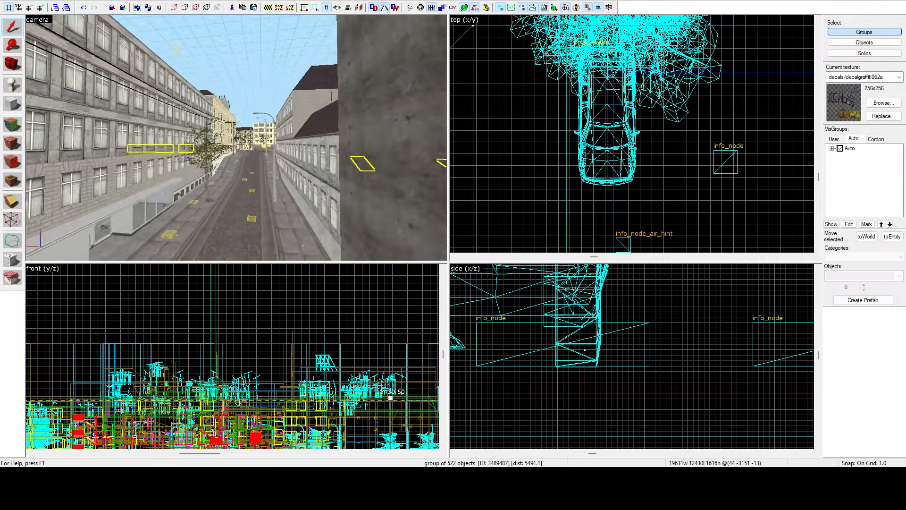
key(w)
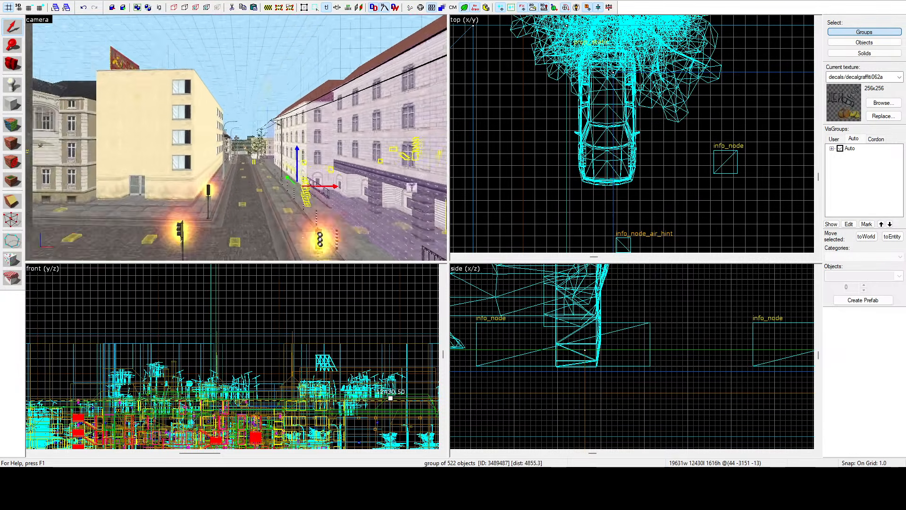
key(w)
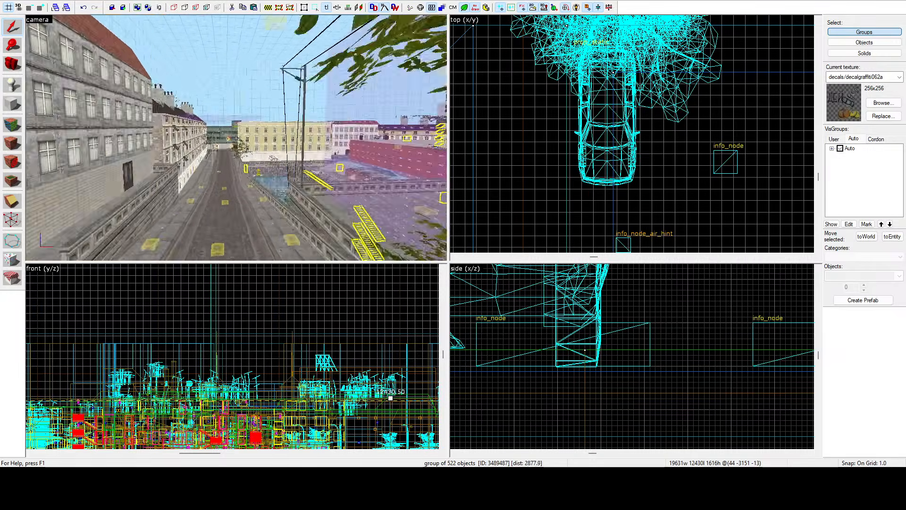
key(w)
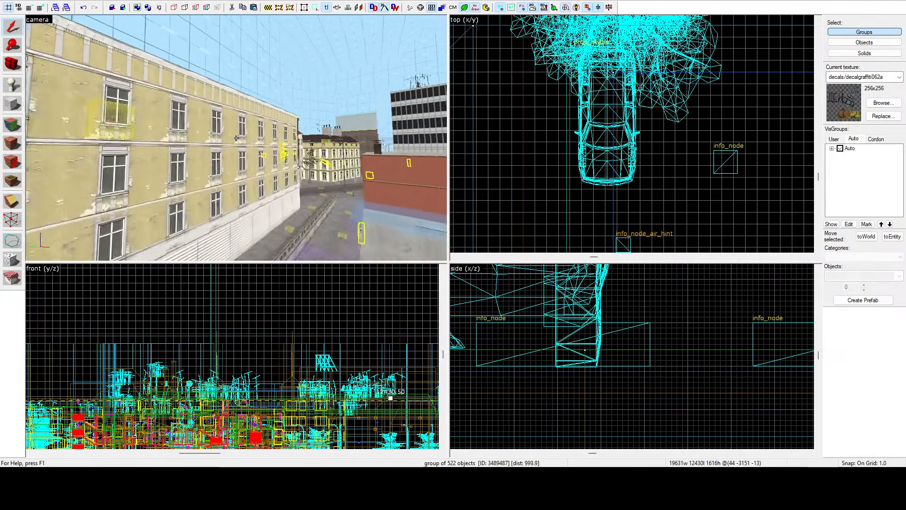
key(w)
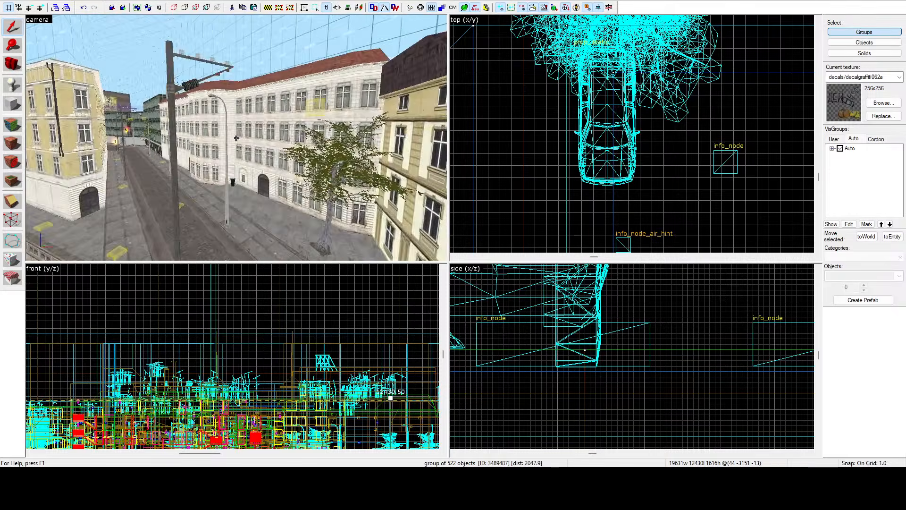
key(w)
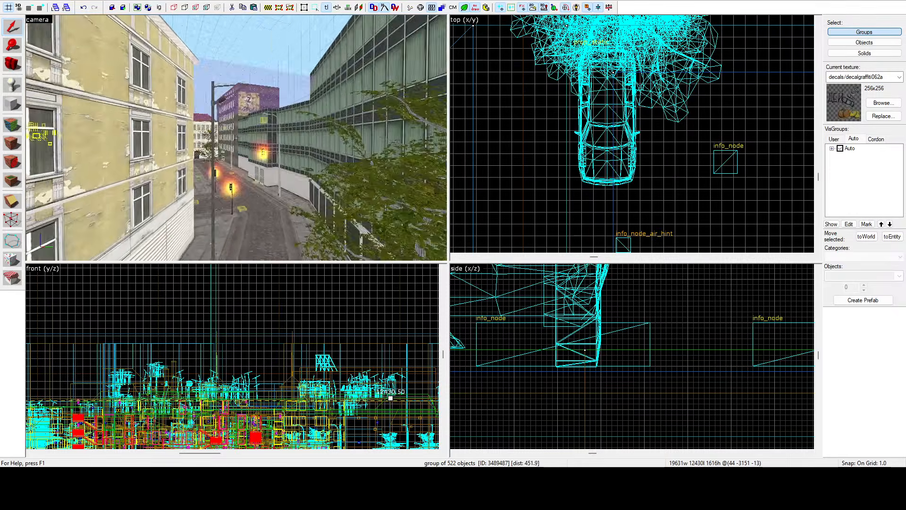
key(w)
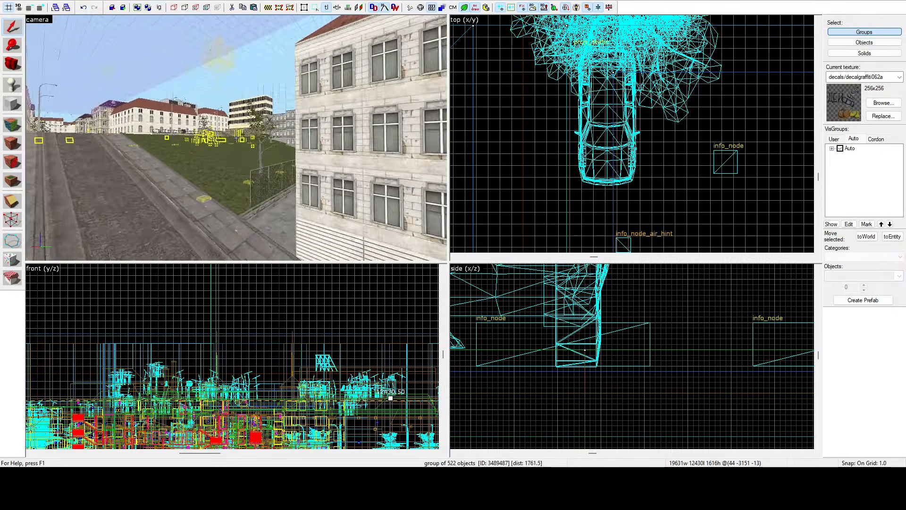
key(w)
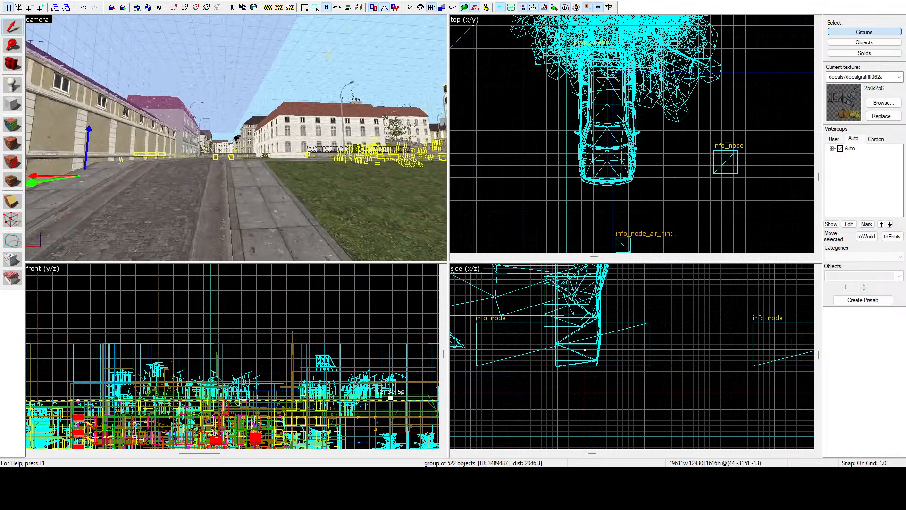
key(w)
Step: Paste another white car onto the cobbled dead-end road in front of the white building and shift it slightly toward the road's middle
key(z)
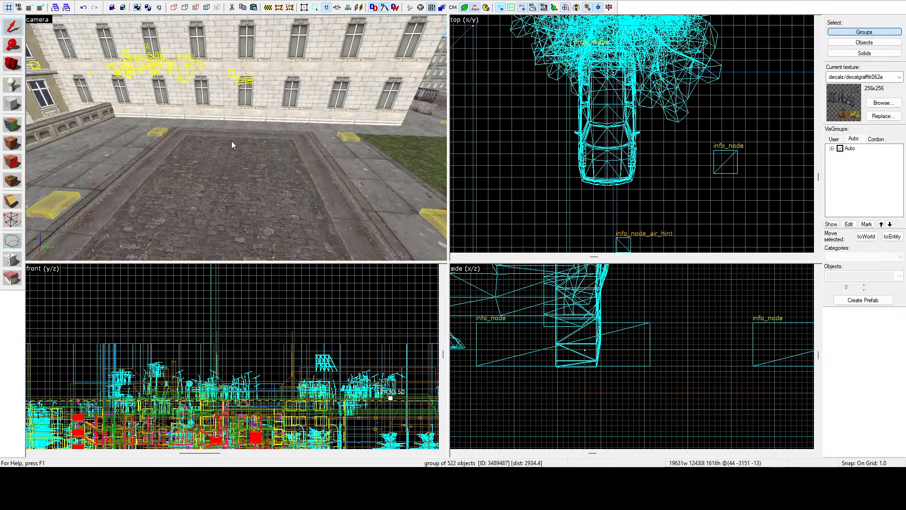
click(194, 154)
scroll(549, 104, down, 15)
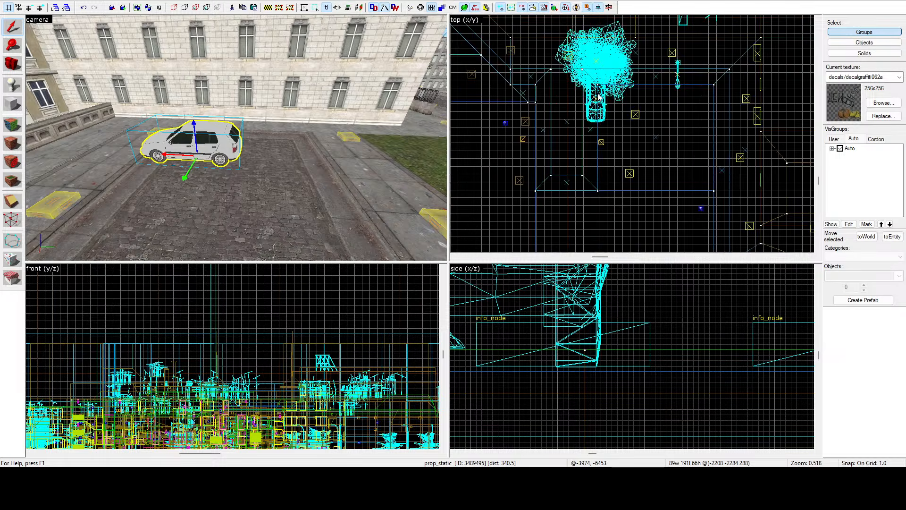
scroll(627, 59, up, 10)
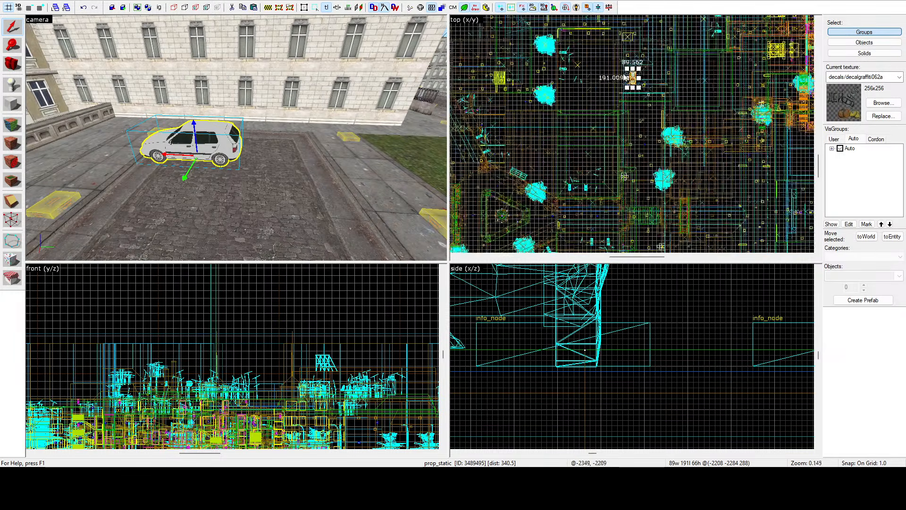
drag(635, 77, 638, 68)
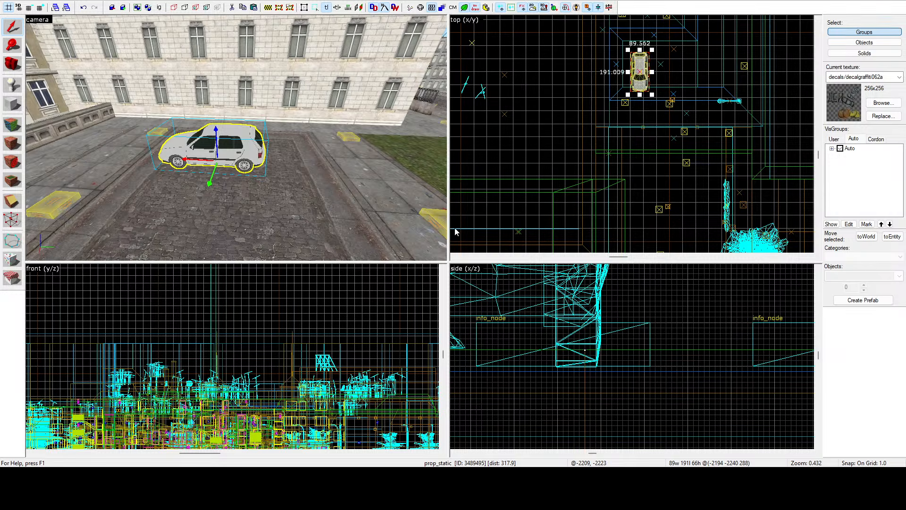
Step: Rotate the pasted car in 90-degree increments until its front faces the white building
key(n)
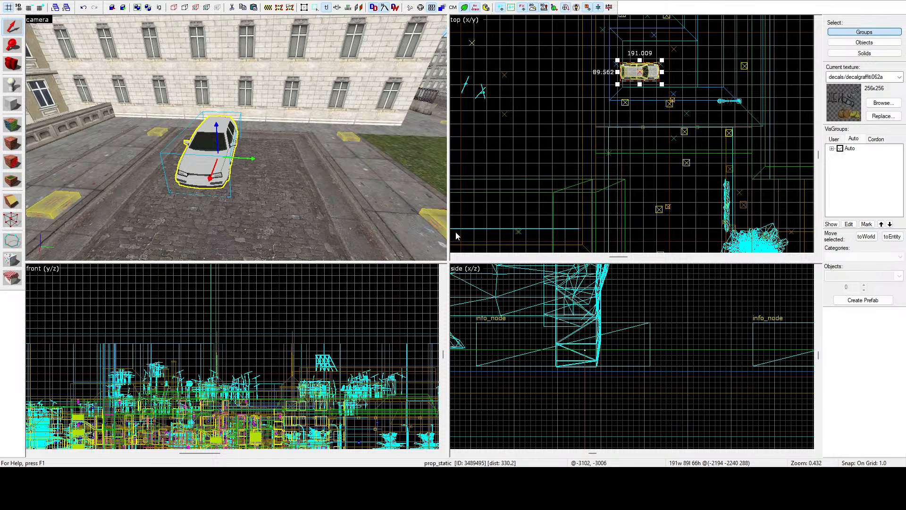
key(n)
key(n)
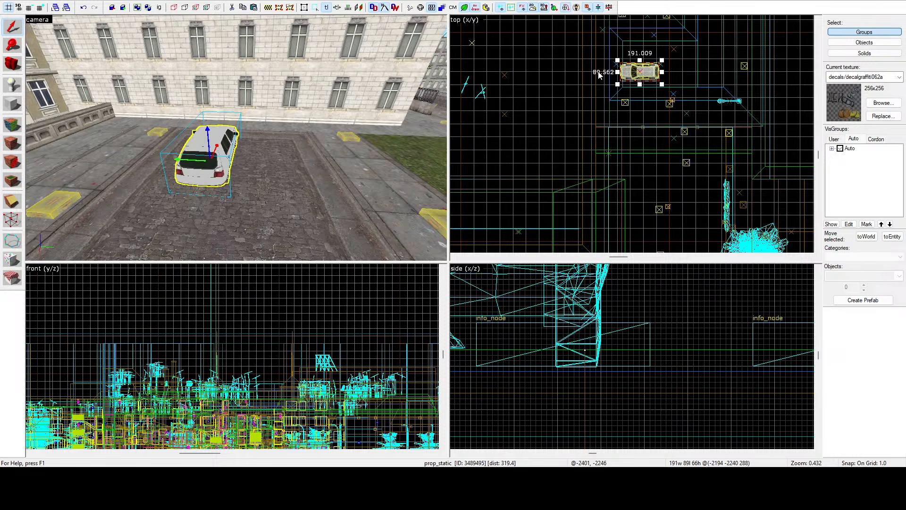
Step: Move the car against the curb beside the grass at the end of the cobbled road, and clear the selection
scroll(637, 45, up, 5)
drag(624, 106, 634, 47)
scroll(625, 106, up, 3)
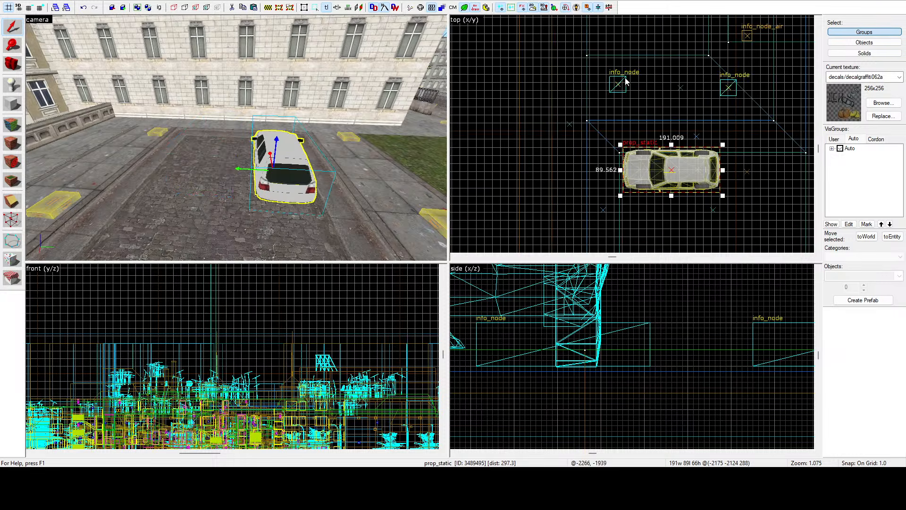
drag(661, 173, 597, 126)
scroll(604, 128, up, 5)
scroll(605, 127, down, 2)
click(571, 220)
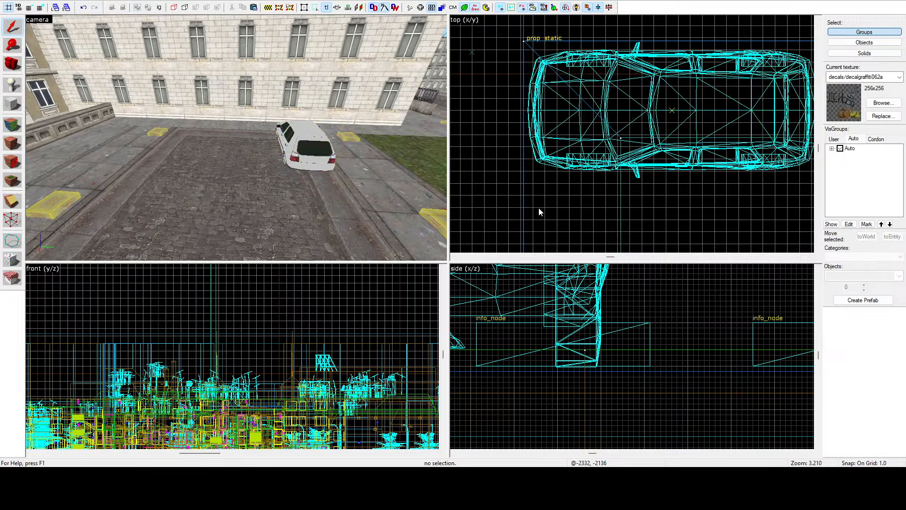
Step: Inspect the second car's wheels against the road surface up close, and check its placement by the curb from behind
key(z)
key(w)
key(w)
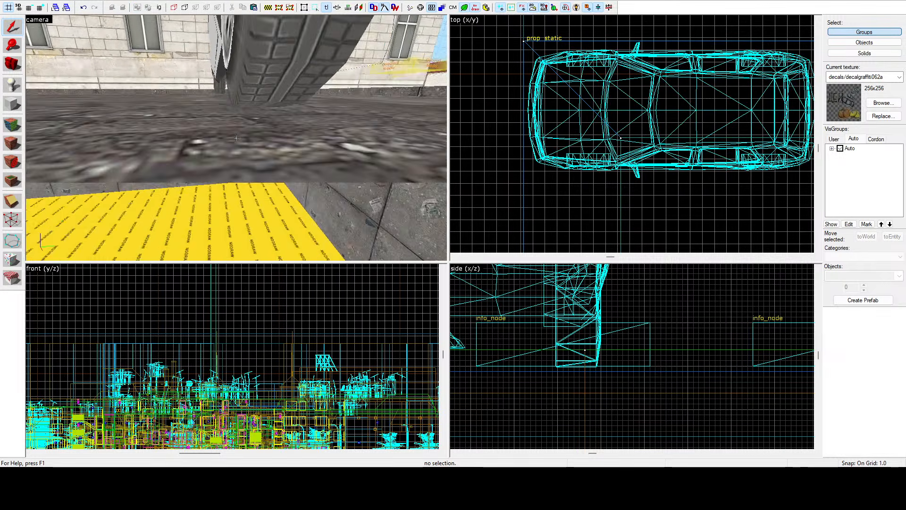
key(s)
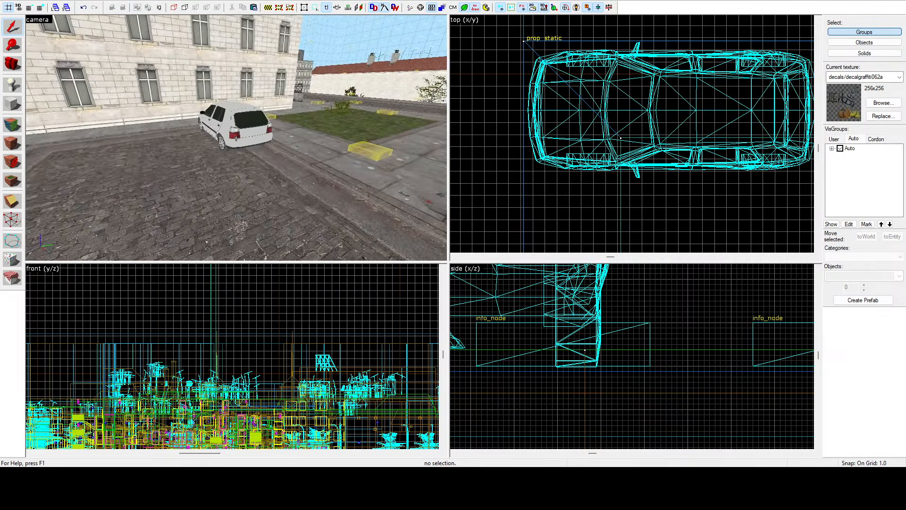
key(z)
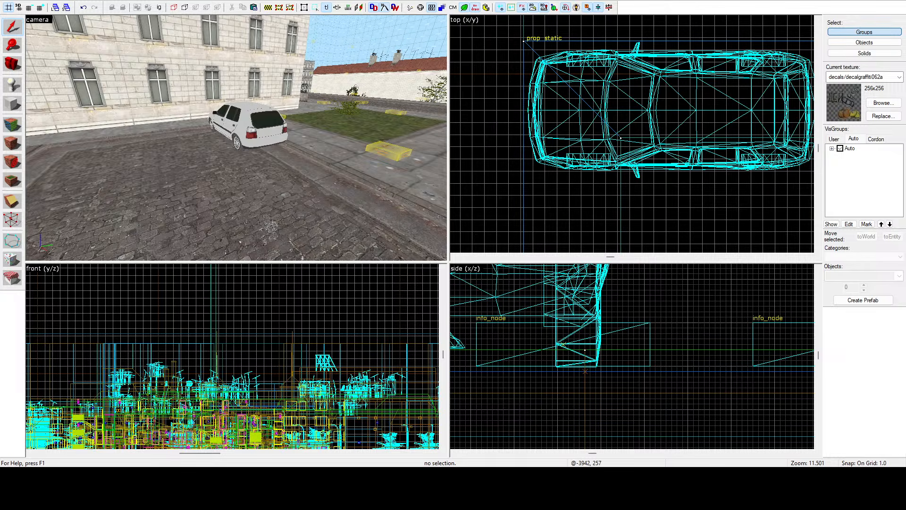
Step: Look over the paved area around the second car and the neighbouring canal from several viewpoints
key(z)
key(a)
key(z)
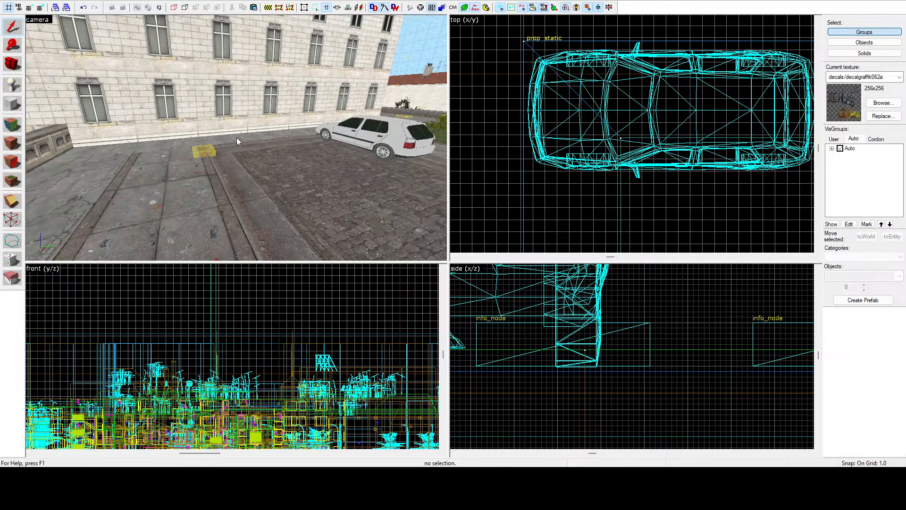
key(z)
key(a)
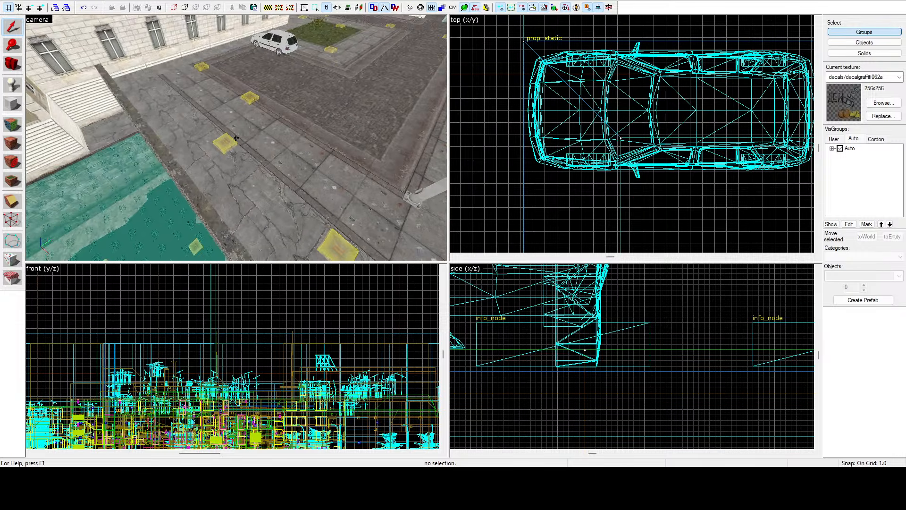
key(w)
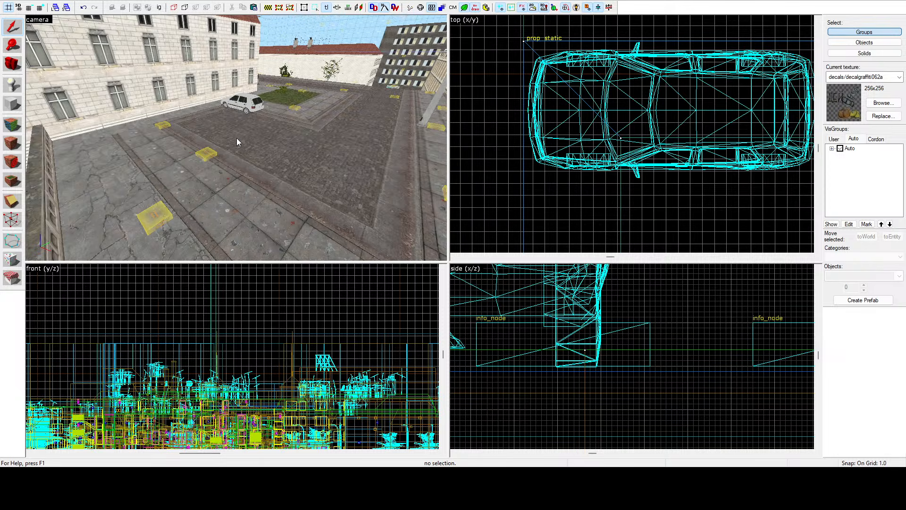
key(z)
key(w)
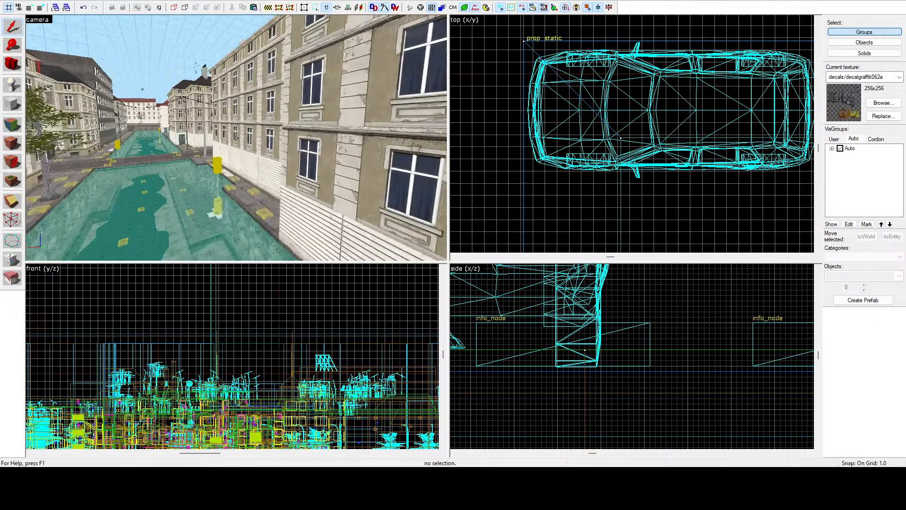
Step: Select the prop group through the wooden door of the arcaded building at the fountain square, check its extent across the map, and clear the selection
key(w)
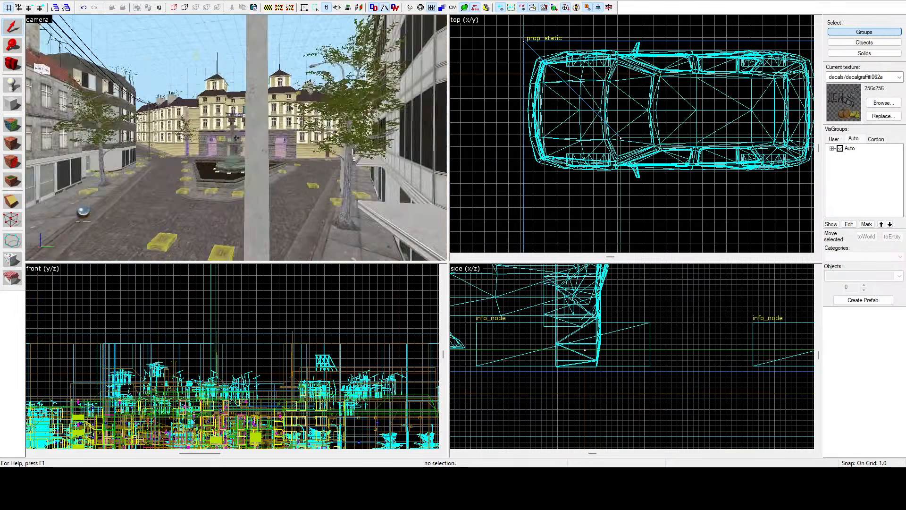
key(w)
key(z)
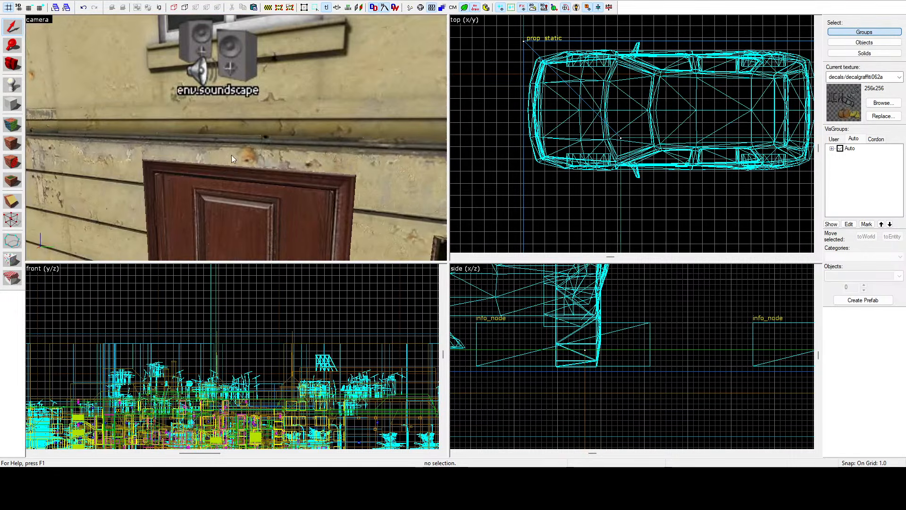
click(228, 172)
key(z)
key(s)
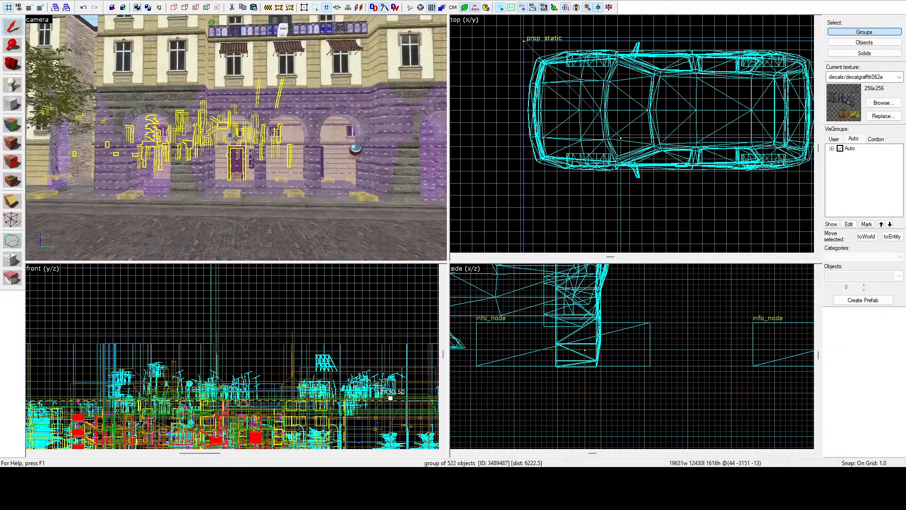
key(d)
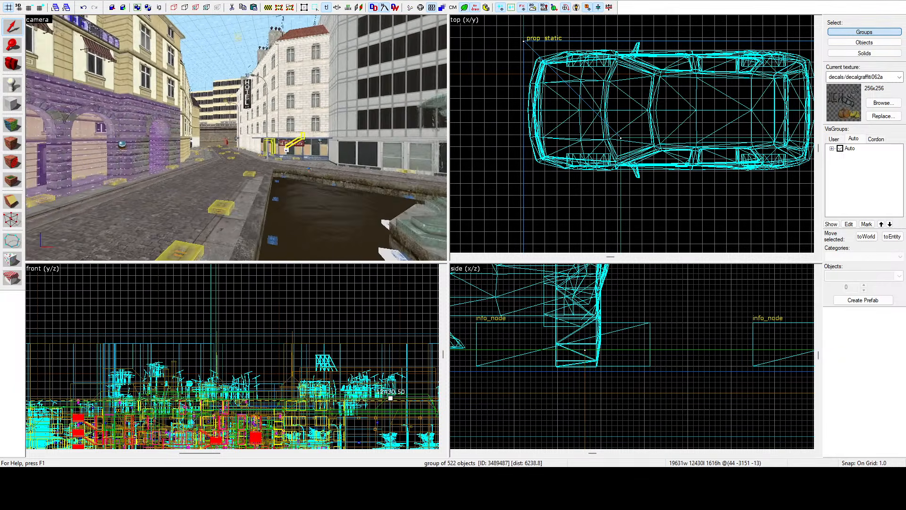
key(w)
key(z)
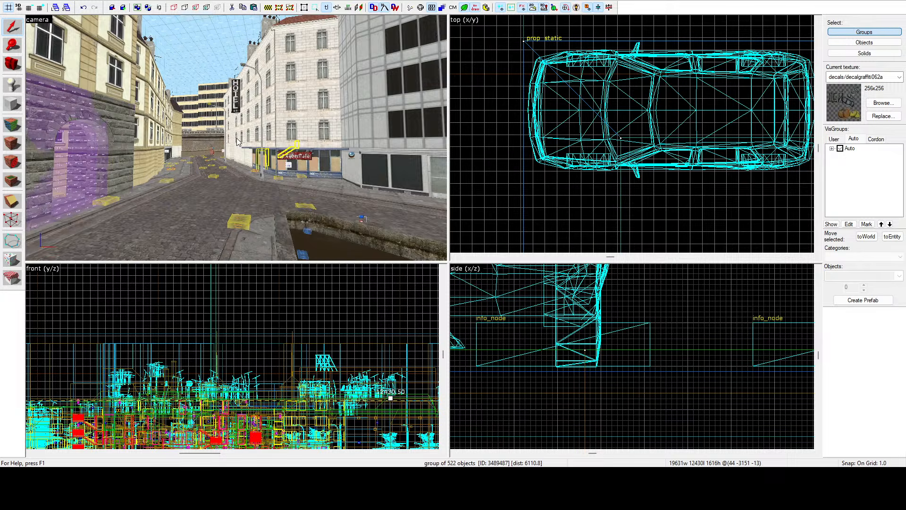
scroll(640, 133, down, 8)
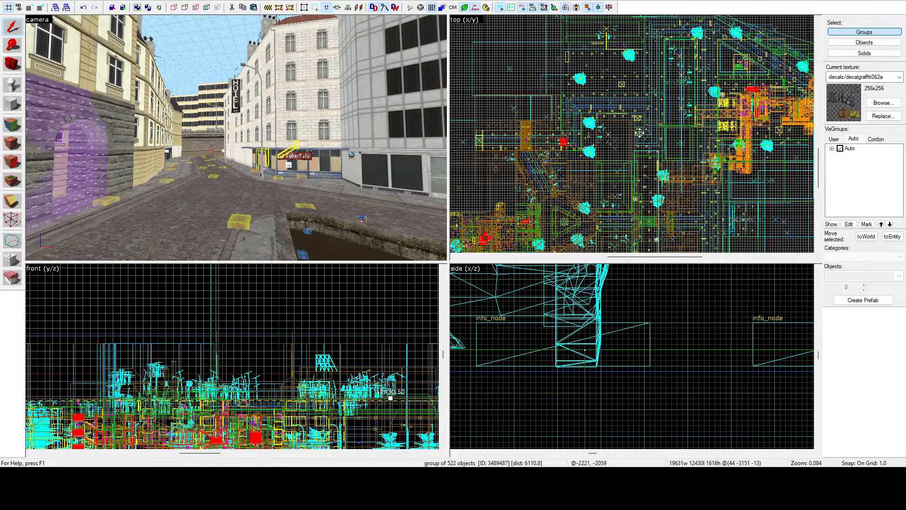
scroll(640, 133, down, 3)
click(622, 55)
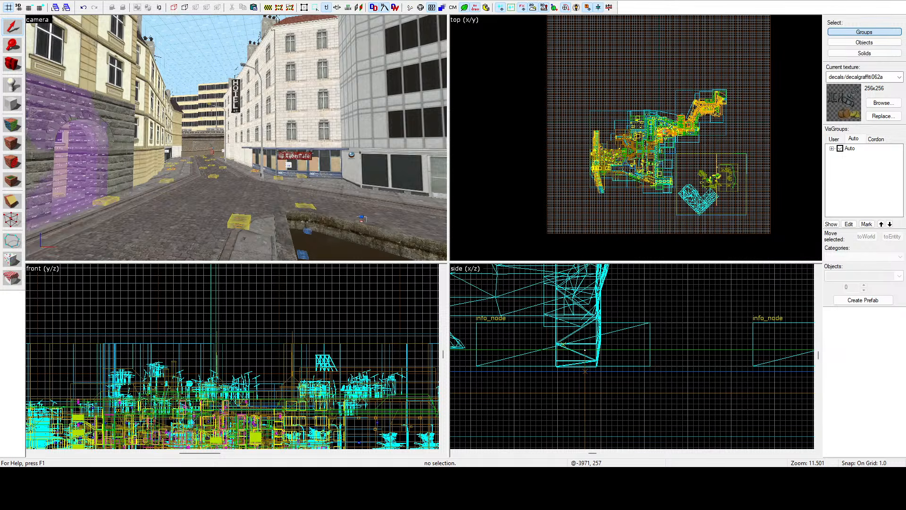
Step: Examine the hotel lobby inside the arcaded building and select the prop group that contains its door frame
key(z)
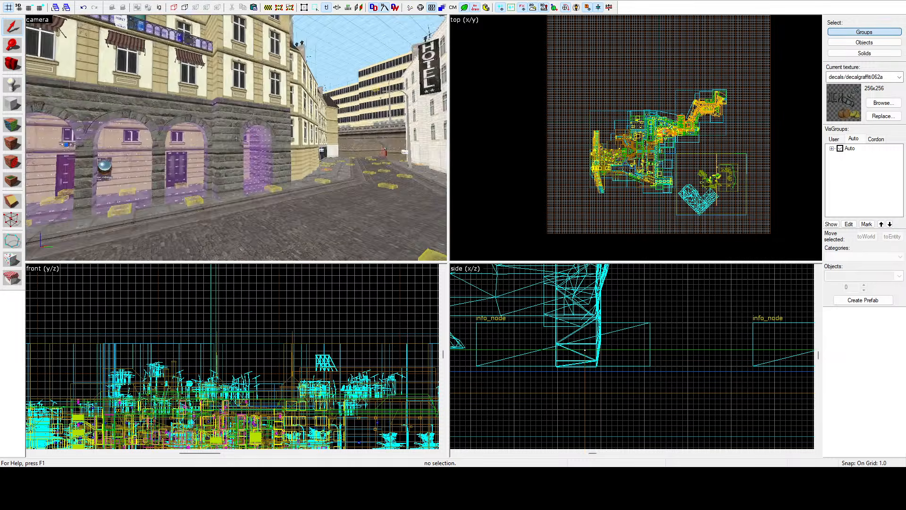
key(w)
key(w)
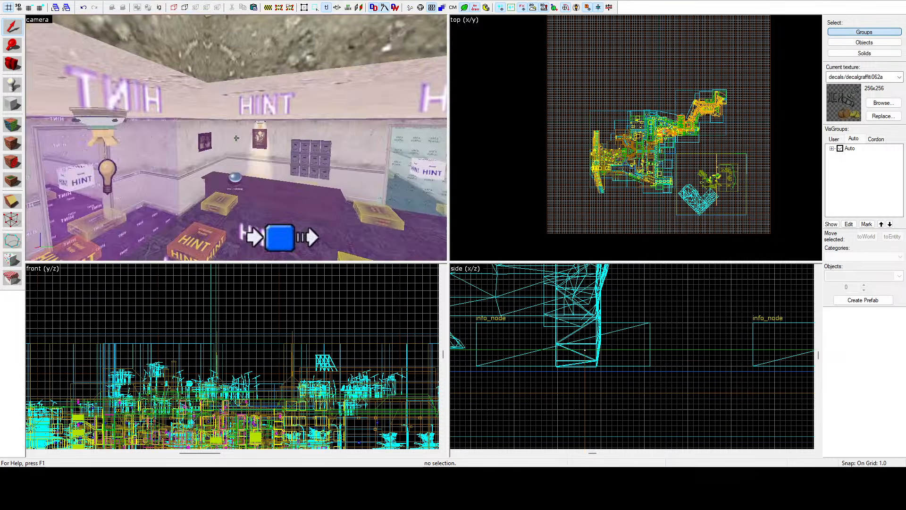
key(w)
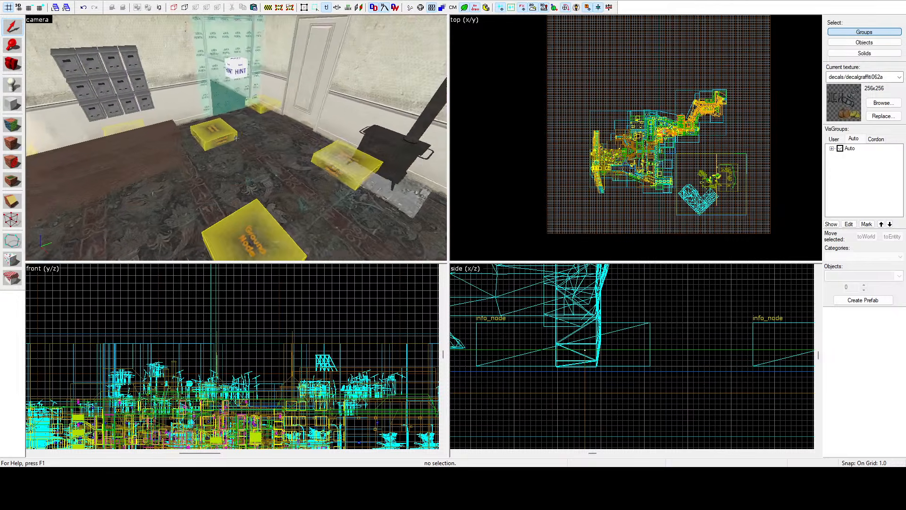
key(w)
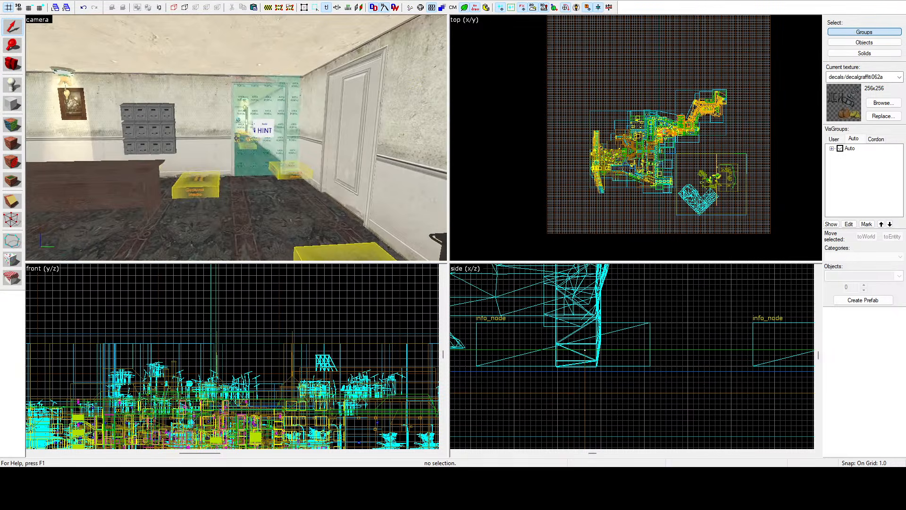
key(z)
click(286, 118)
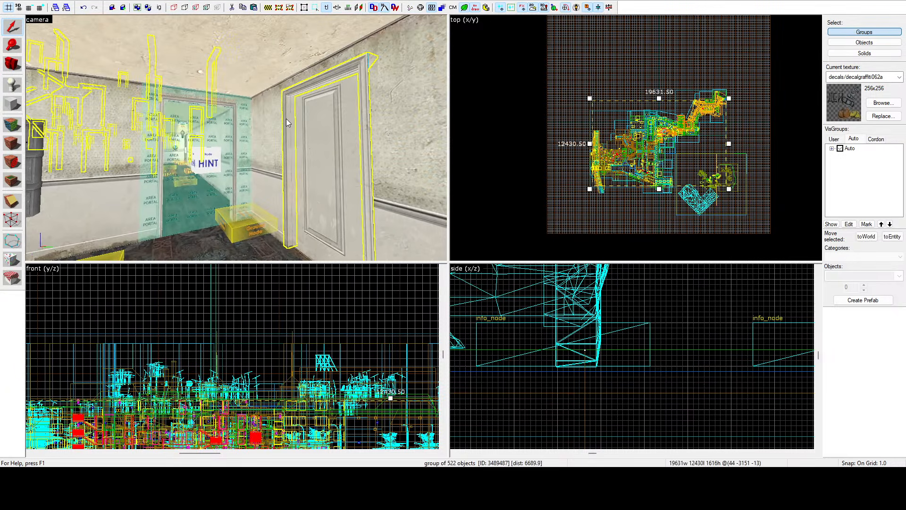
Step: Select the 752-unit-wide sidewalk slab between the cobbled road and the canal, and move it about 69 units toward the canal
key(z)
key(w)
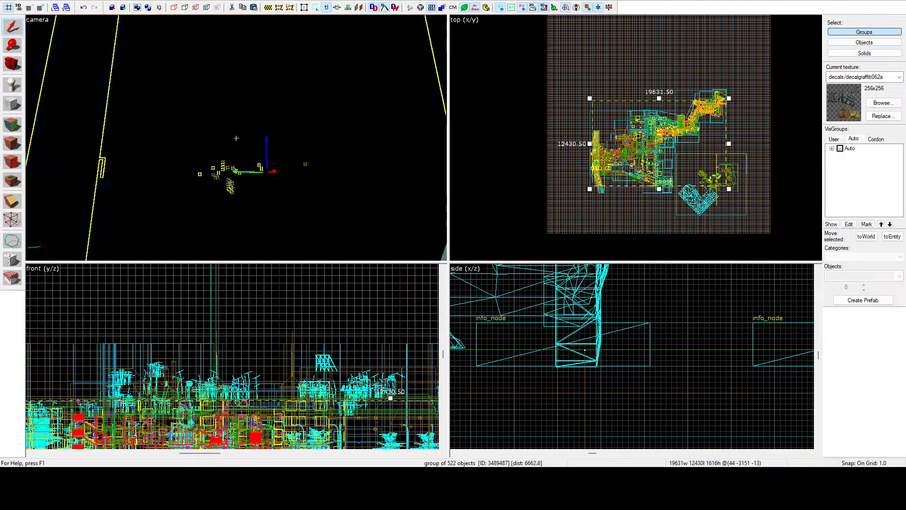
key(w)
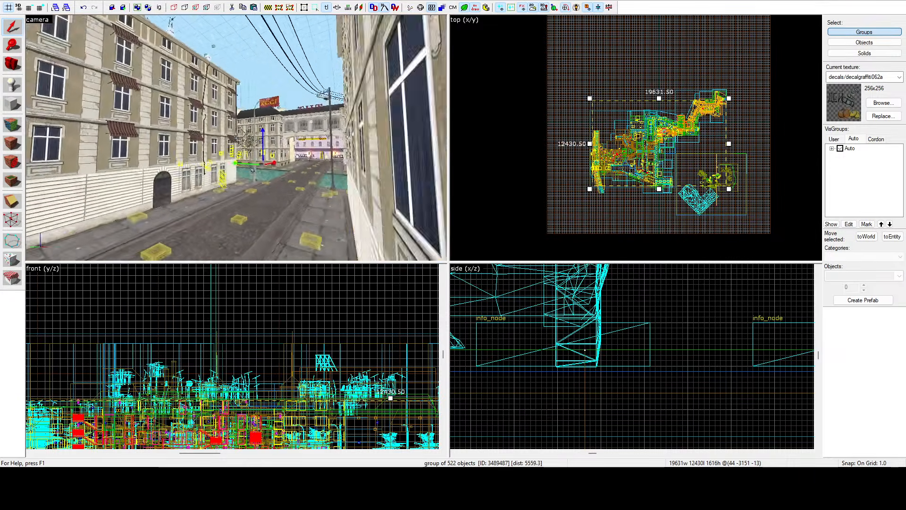
key(w)
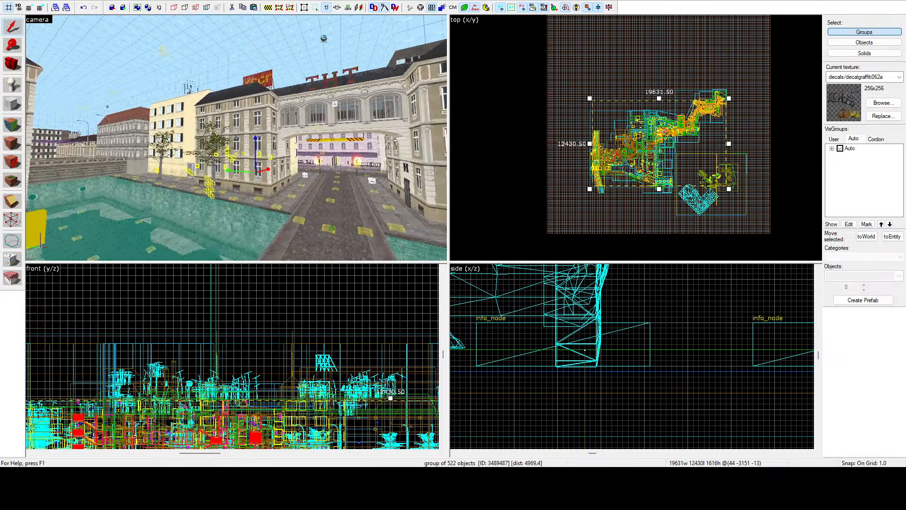
key(w)
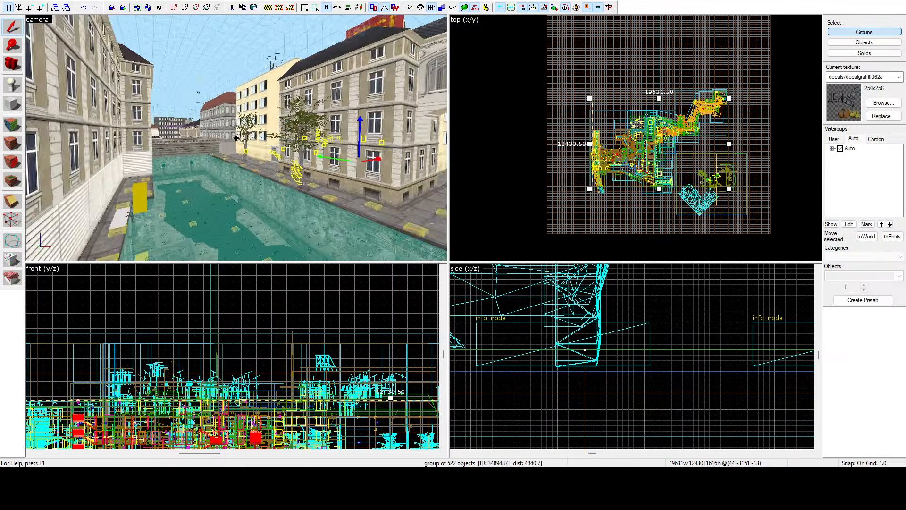
key(w)
click(237, 138)
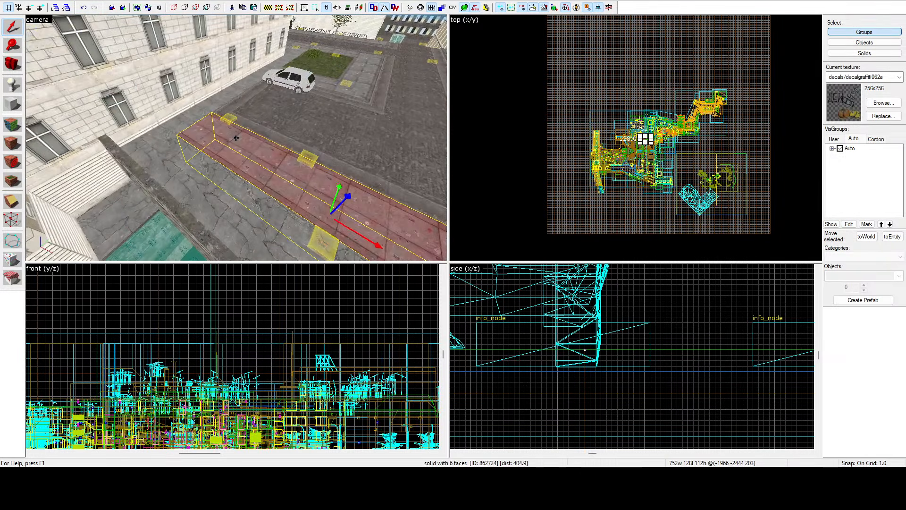
key(z)
scroll(635, 135, up, 11)
scroll(598, 107, up, 13)
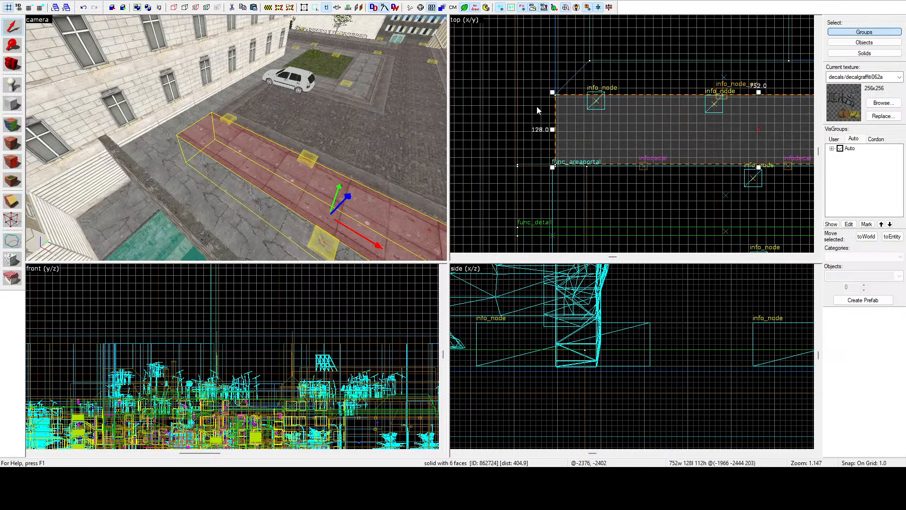
scroll(557, 107, up, 3)
drag(568, 108, 566, 173)
scroll(563, 116, down, 6)
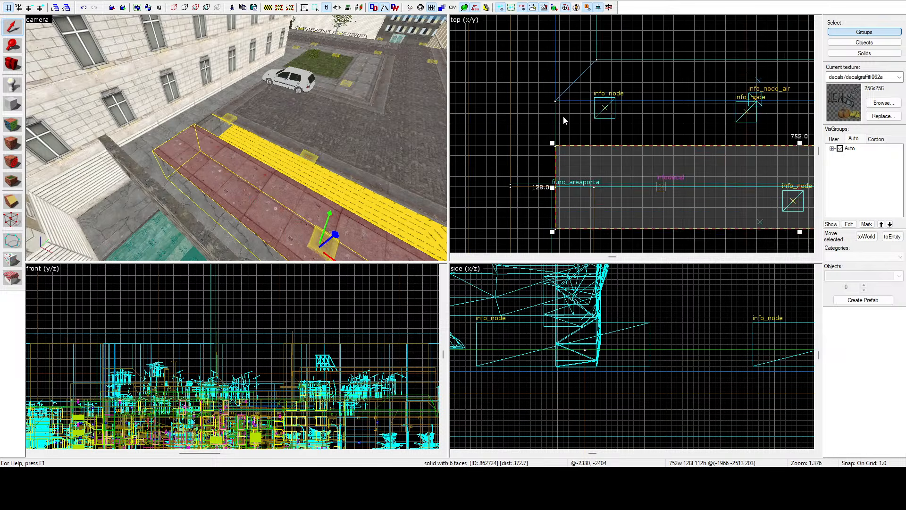
Step: Measure the area below the moved slab's corner with a temporary selection box about 9 by 47 units, and clear it
scroll(567, 181, up, 6)
scroll(559, 193, up, 5)
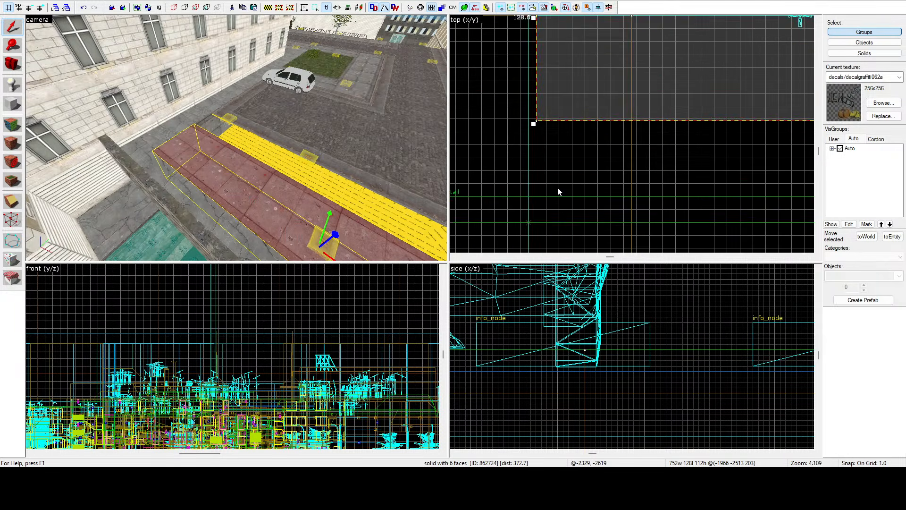
key(Escape)
scroll(527, 95, up, 10)
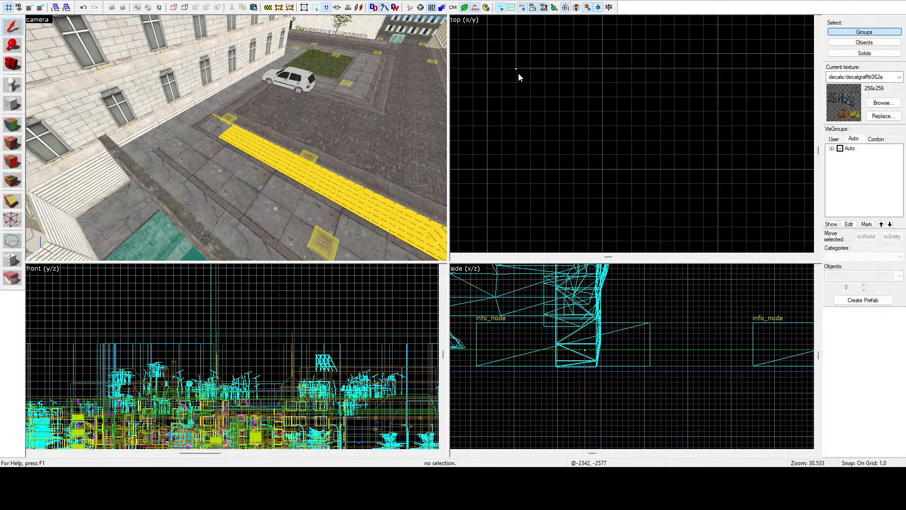
drag(518, 71, 573, 220)
scroll(559, 132, down, 6)
scroll(540, 149, down, 5)
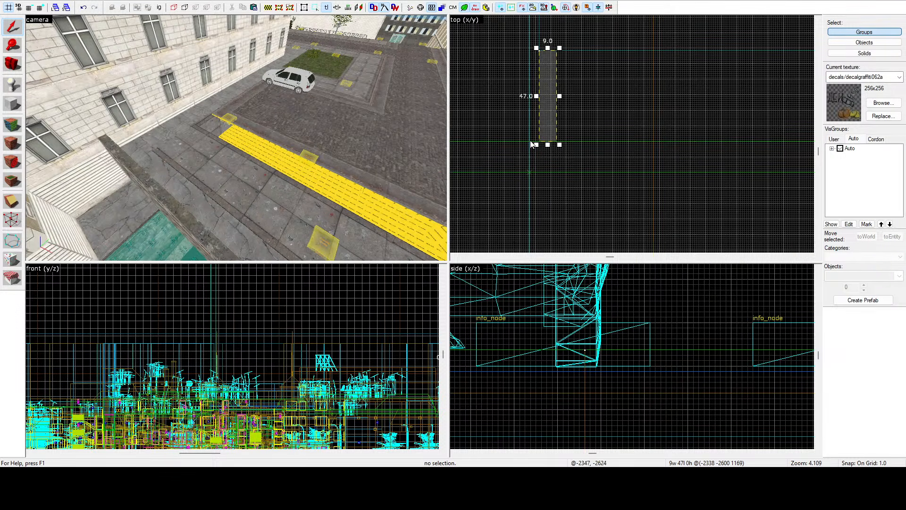
key(z)
key(z)
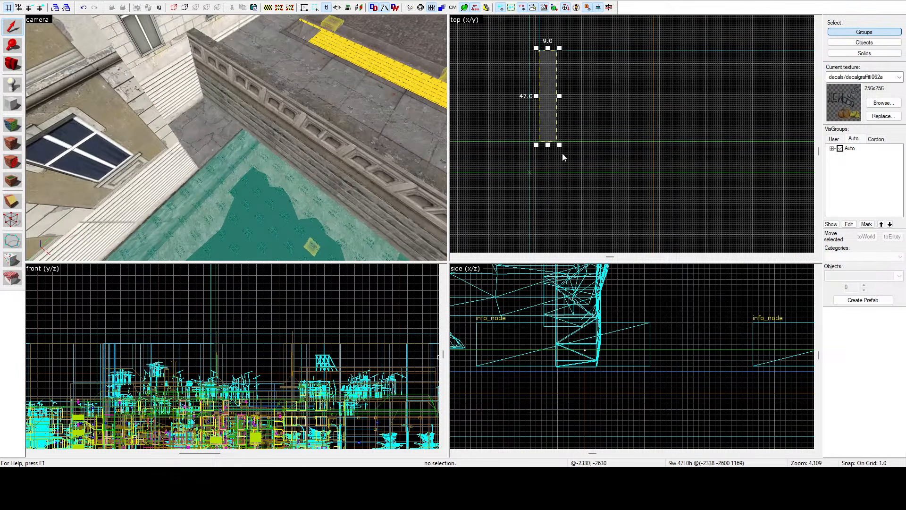
drag(548, 145, 558, 176)
key(Escape)
Step: Reselect the moved sidewalk slab and shift it one unit back toward the road
click(344, 86)
click(358, 74)
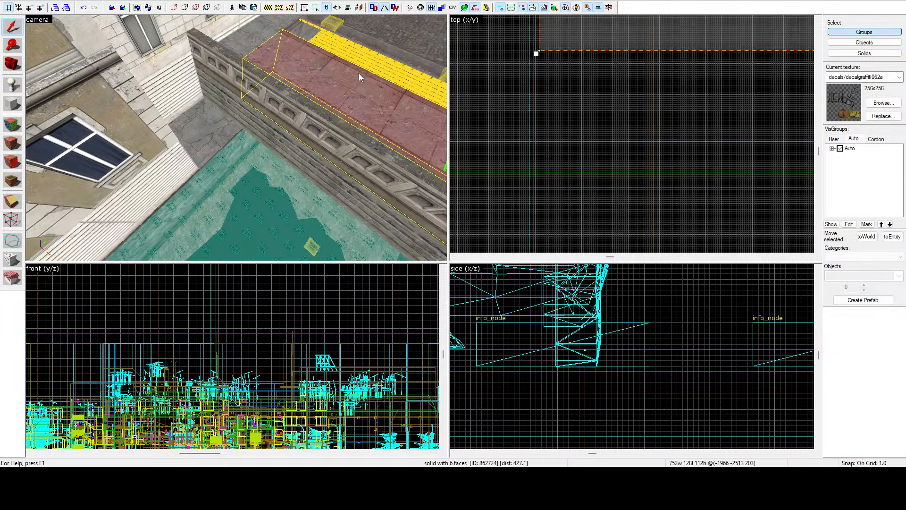
scroll(595, 80, down, 4)
scroll(588, 83, up, 11)
drag(561, 134, 562, 127)
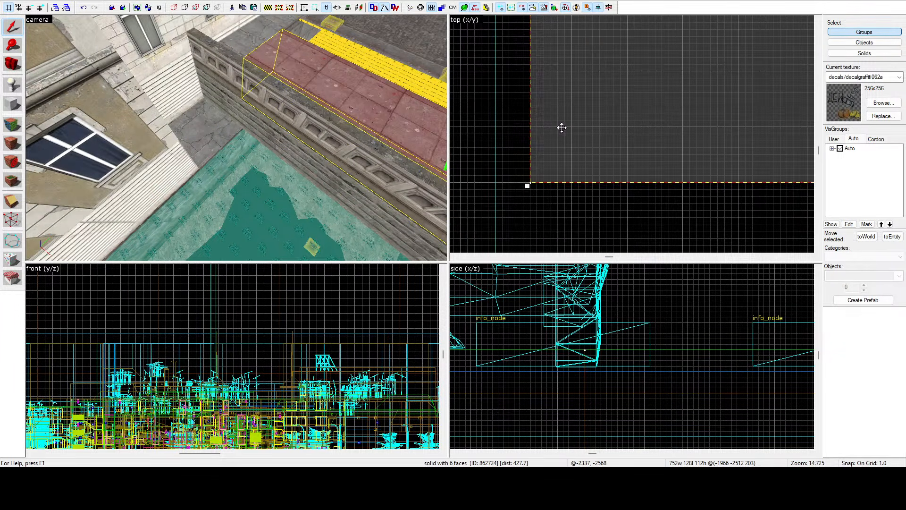
Step: Select the cracked pavement slab by the canal railing and reduce its depth to 48 units from the road side
key(z)
key(w)
key(z)
click(259, 135)
scroll(604, 138, down, 14)
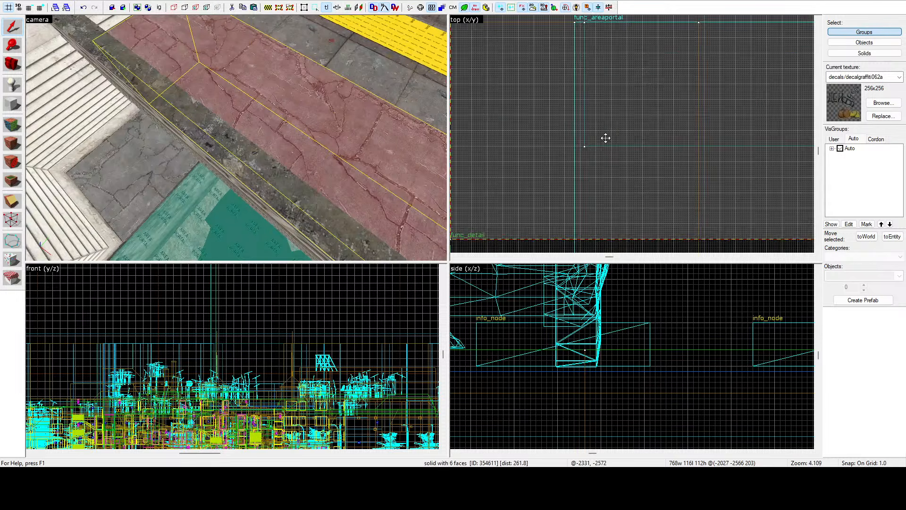
drag(767, 109, 617, 130)
scroll(607, 144, up, 10)
Step: Select the narrow pavement strip along the white building and lengthen it to 1021 units toward the canal
key(z)
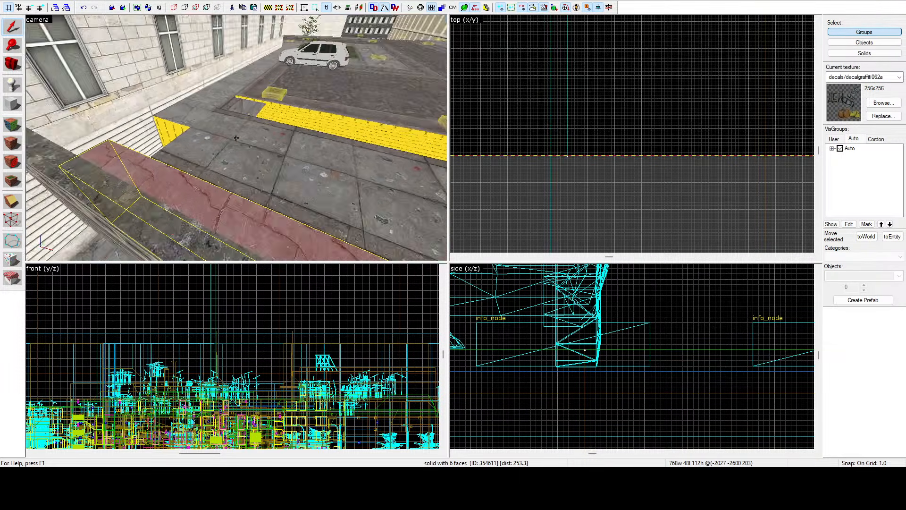
key(w)
click(236, 137)
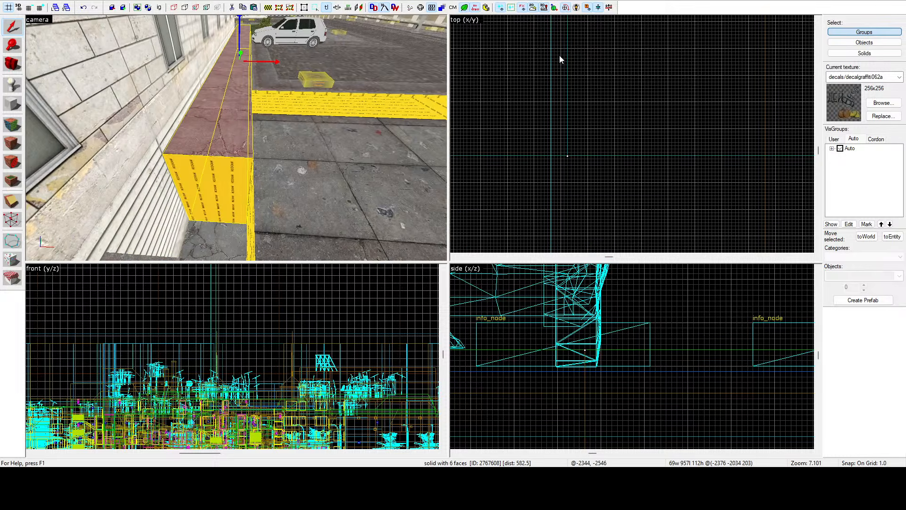
scroll(564, 71, down, 6)
drag(566, 82, 592, 153)
scroll(577, 137, up, 11)
Step: Select the pavement strip along the grey building and move the vertices of its diagonal end toward the canal with the Vertex tool
key(z)
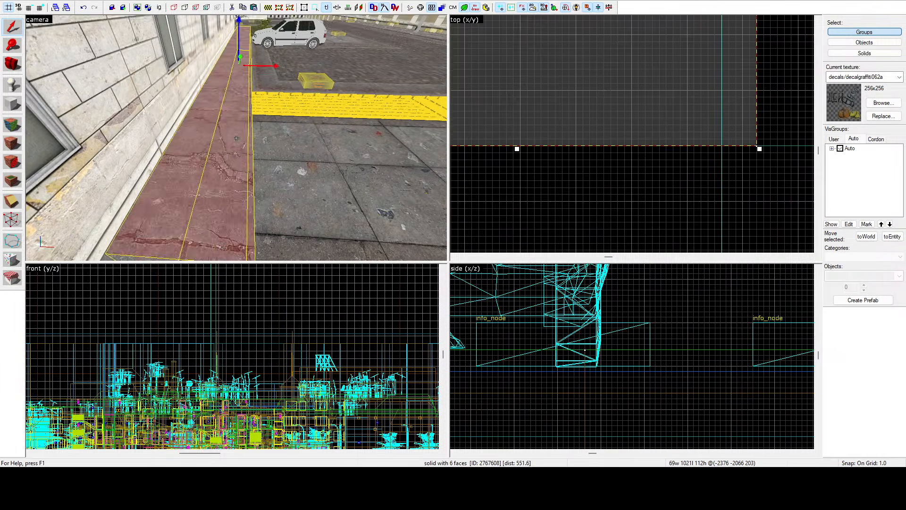
key(w)
key(z)
click(246, 137)
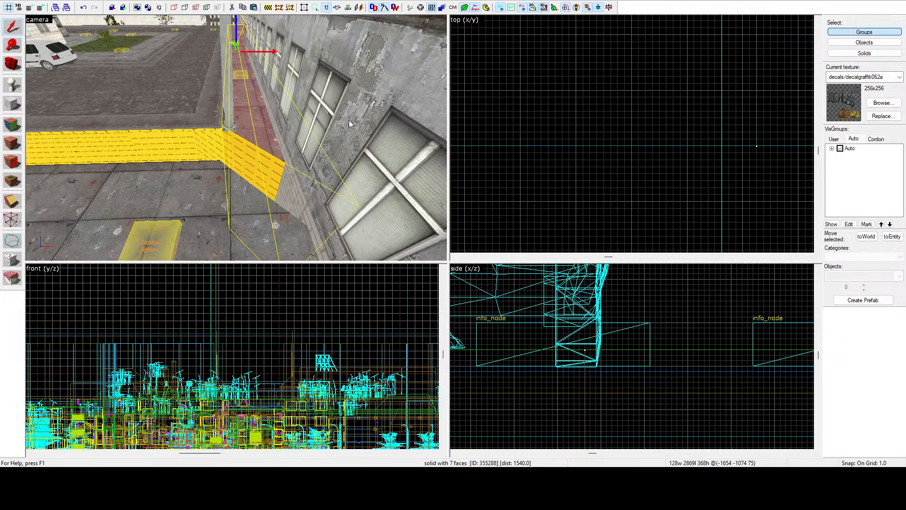
scroll(576, 93, down, 20)
scroll(673, 74, up, 6)
scroll(688, 65, up, 3)
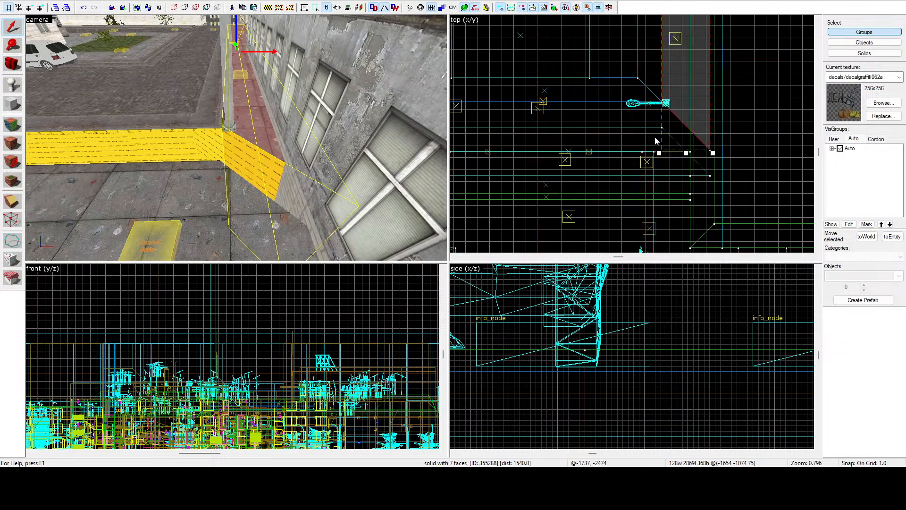
click(11, 219)
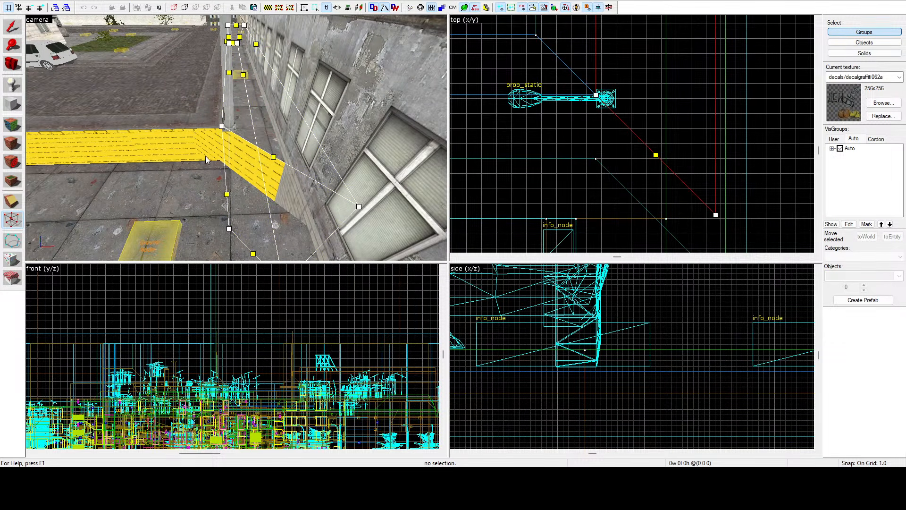
click(596, 94)
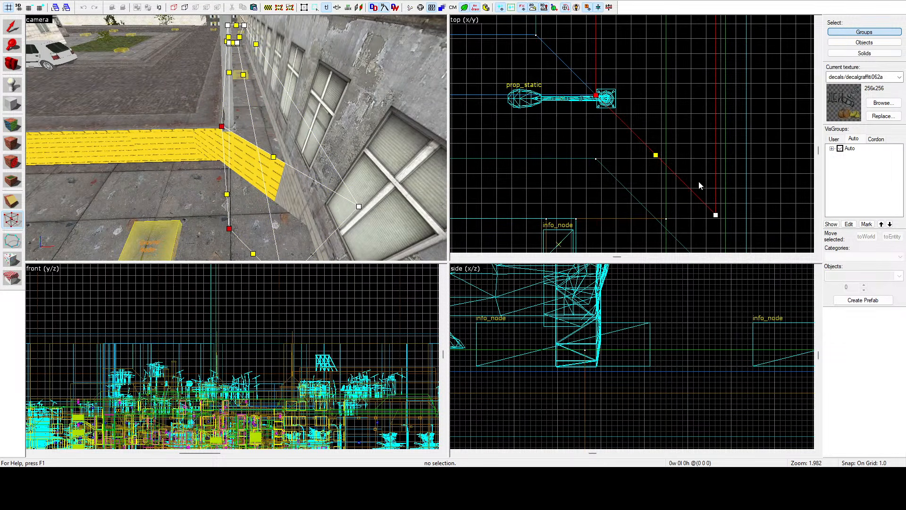
ctrl+click(715, 215)
drag(715, 215, 591, 169)
scroll(596, 155, up, 6)
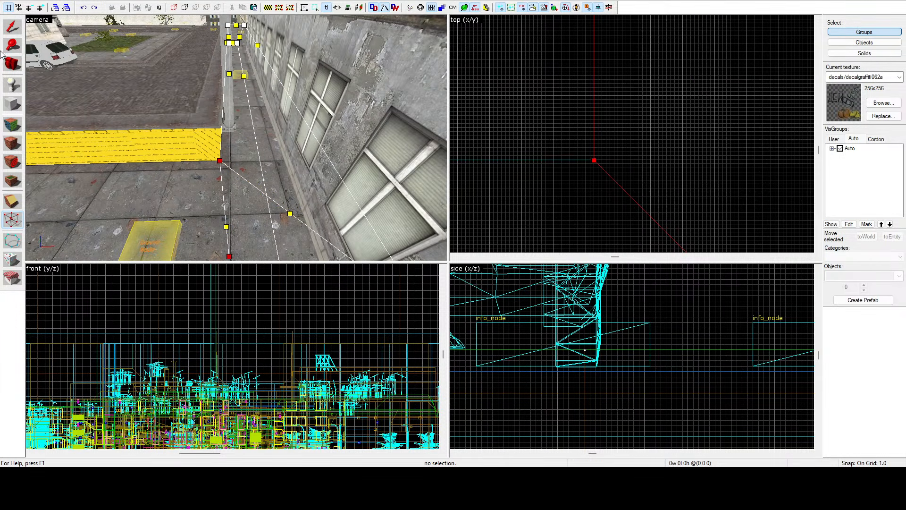
Step: Select the thin 624 by 64 unit slab at the cobbled road's edge and move it about 68 units toward the canal
click(11, 28)
scroll(635, 115, down, 14)
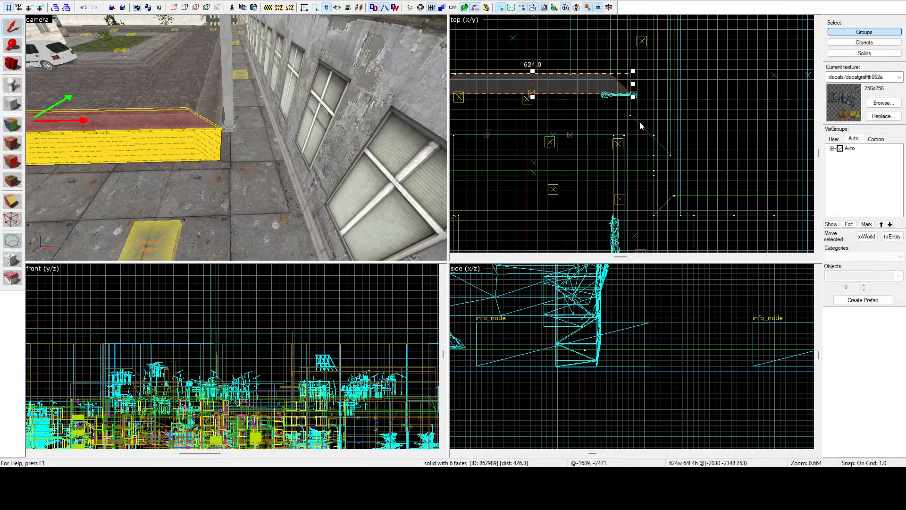
scroll(624, 90, up, 6)
scroll(619, 148, up, 5)
drag(619, 90, 617, 161)
key(z)
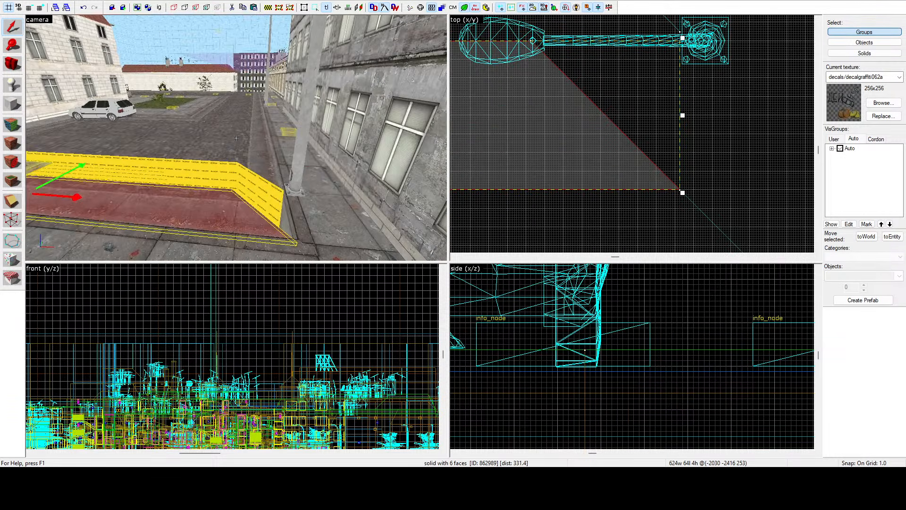
Step: Select the 368-unit-wide cobbled road slab in front of the white car and extend its length toward the canal to about 293 units
key(z)
click(226, 154)
click(117, 155)
key(z)
key(a)
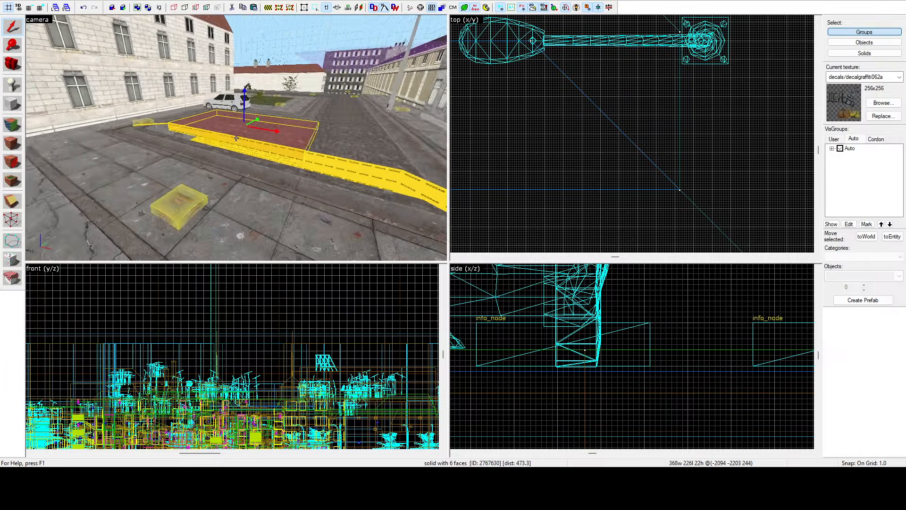
key(z)
scroll(631, 131, down, 13)
scroll(563, 117, up, 4)
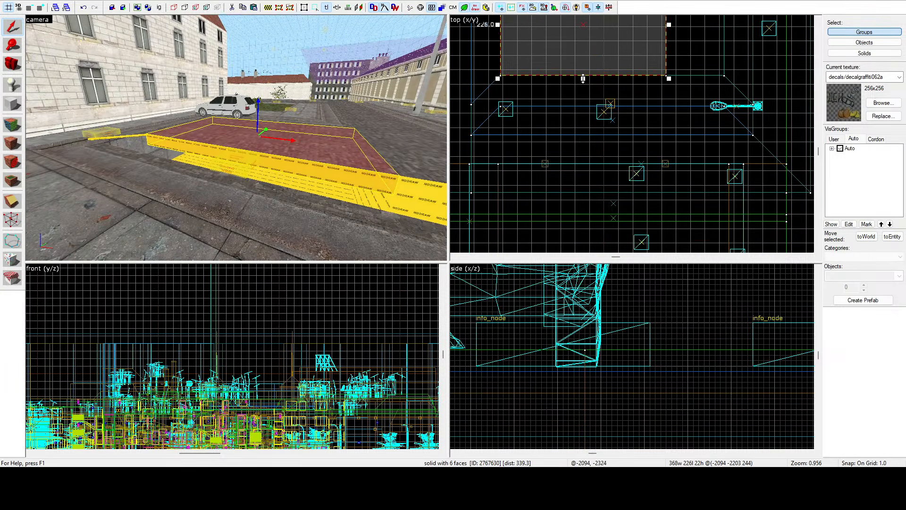
drag(583, 79, 591, 111)
scroll(586, 107, up, 4)
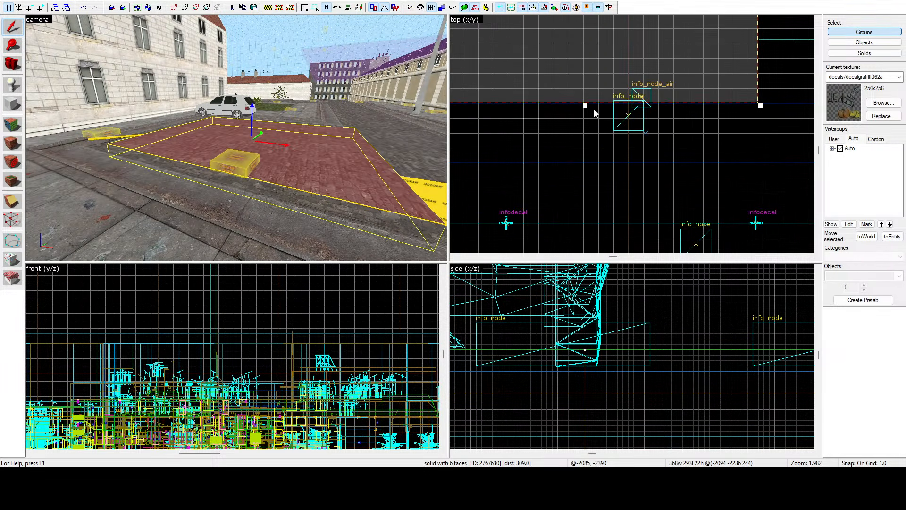
scroll(591, 105, up, 6)
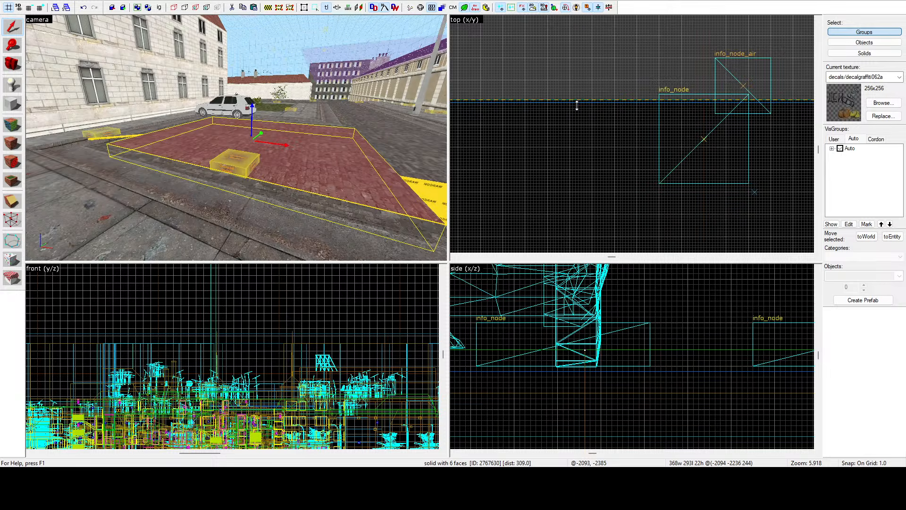
drag(577, 105, 576, 108)
Step: Select the long 128-unit-wide road strip beside the cobbled slab and move its end vertices about 68 units toward the canal with the Vertex tool
click(424, 168)
scroll(573, 154, down, 7)
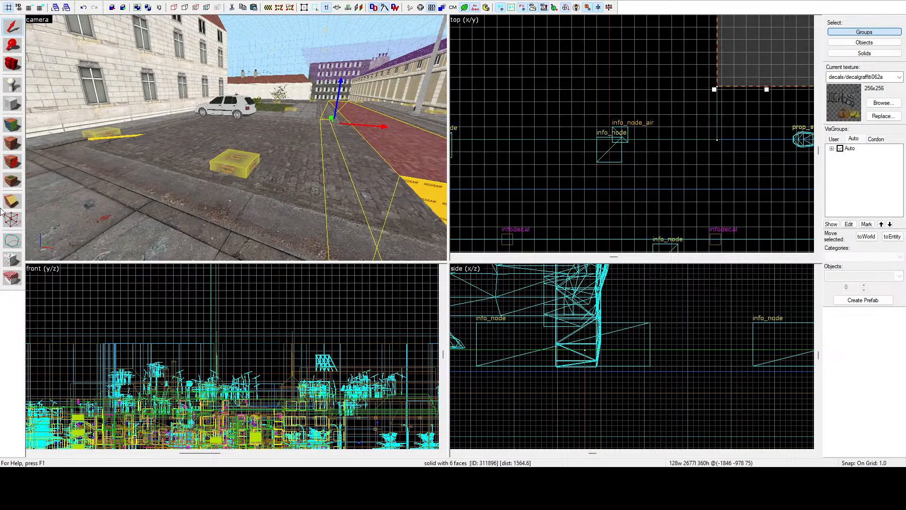
click(13, 220)
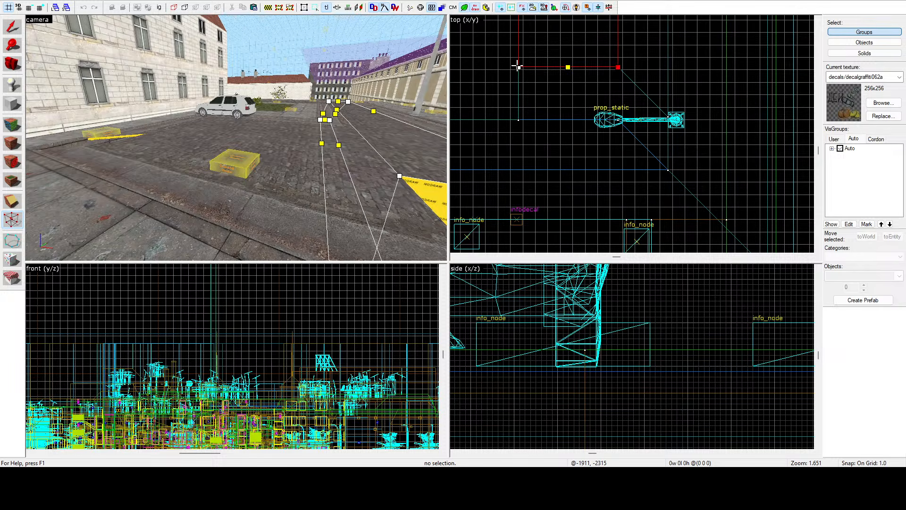
scroll(516, 121, up, 11)
mouse_move(517, 66)
mouse_down()
mouse_move(516, 121)
mouse_move(524, 99)
mouse_up()
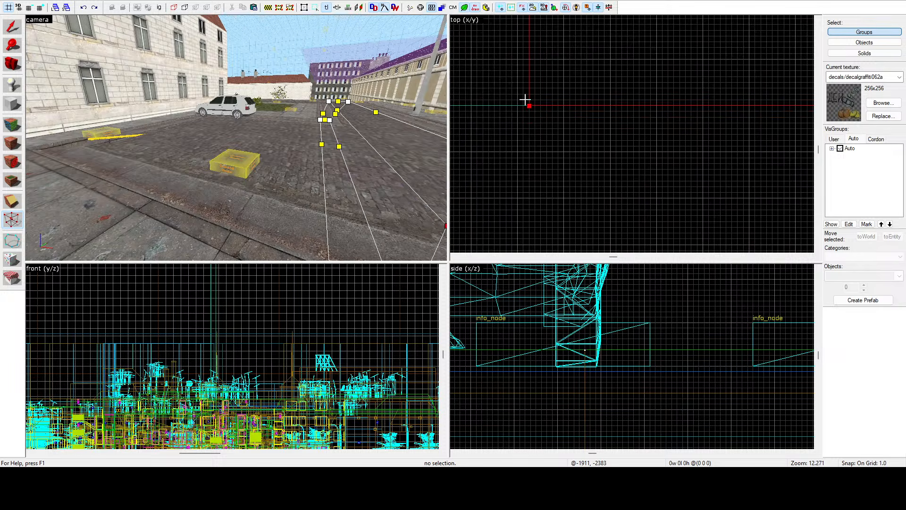
Step: Move the diagonal end vertices of the thin road-edge strip beside the white building toward the canal to meet the shifted curb
click(153, 138)
scroll(528, 101, down, 5)
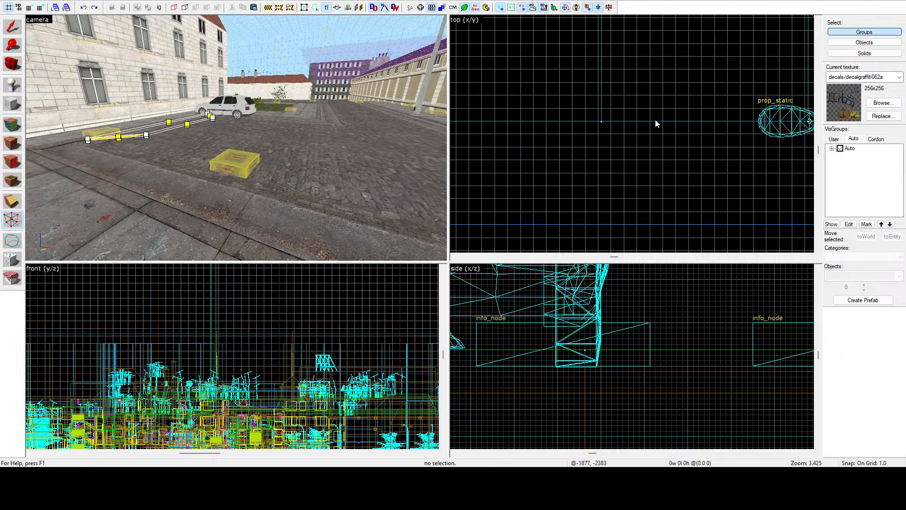
scroll(528, 101, up, 4)
drag(664, 50, 569, 137)
scroll(647, 70, up, 4)
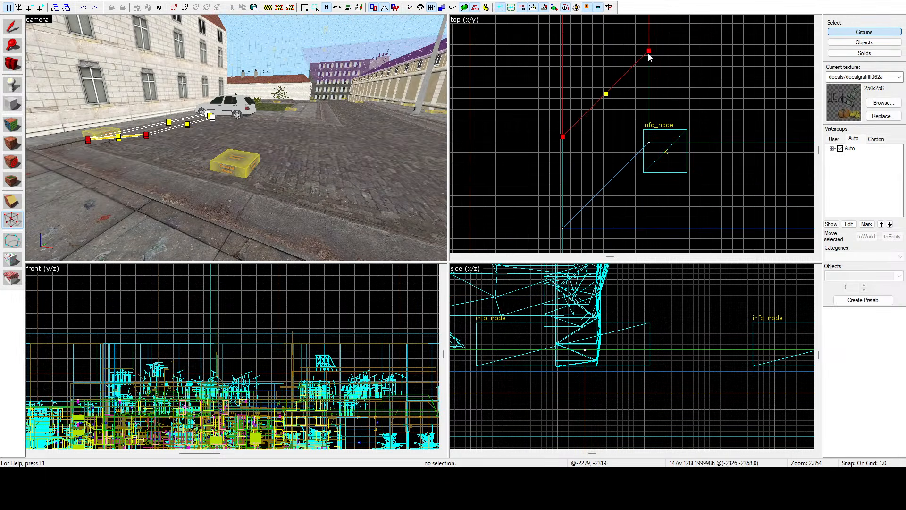
drag(650, 52, 647, 169)
scroll(649, 138, up, 9)
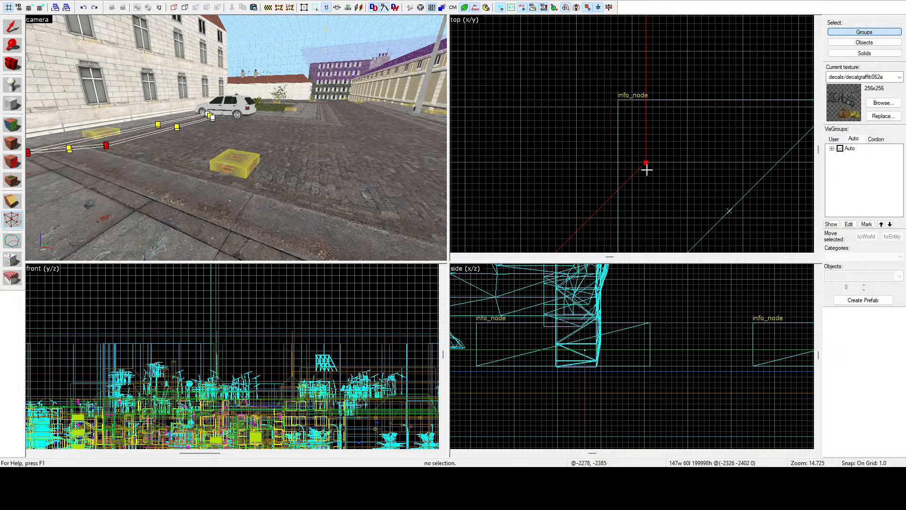
click(12, 26)
Step: Select the 64-unit-wide road-edge strip beside the grey building and move its diagonal end vertices toward the canal with the Vertex tool
key(z)
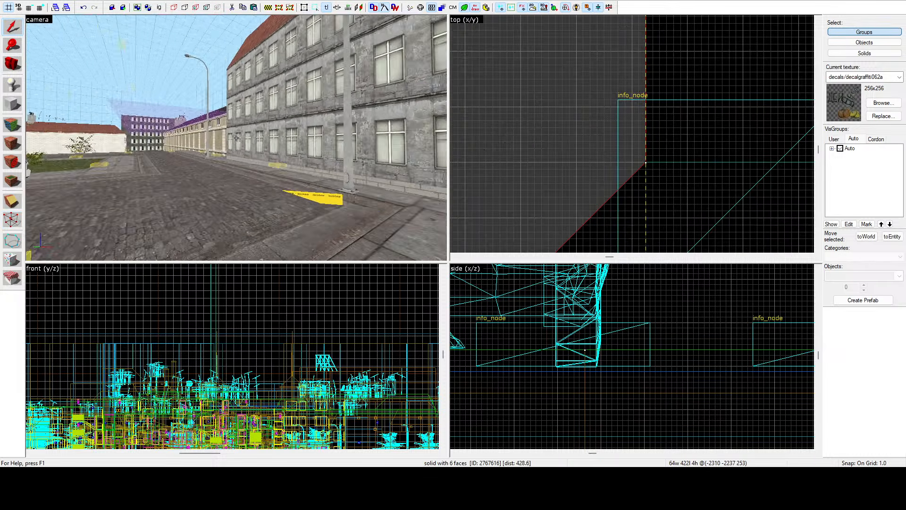
key(w)
key(z)
click(236, 137)
click(12, 223)
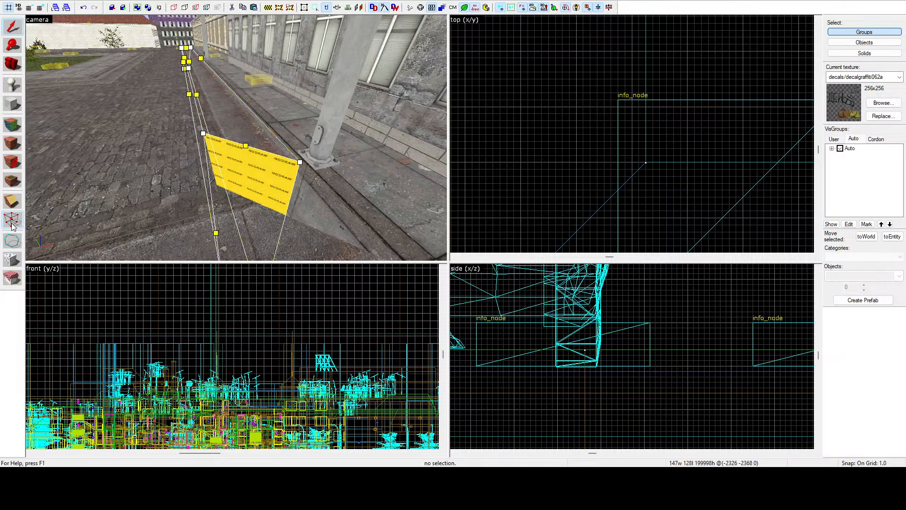
scroll(541, 113, down, 18)
scroll(708, 109, up, 8)
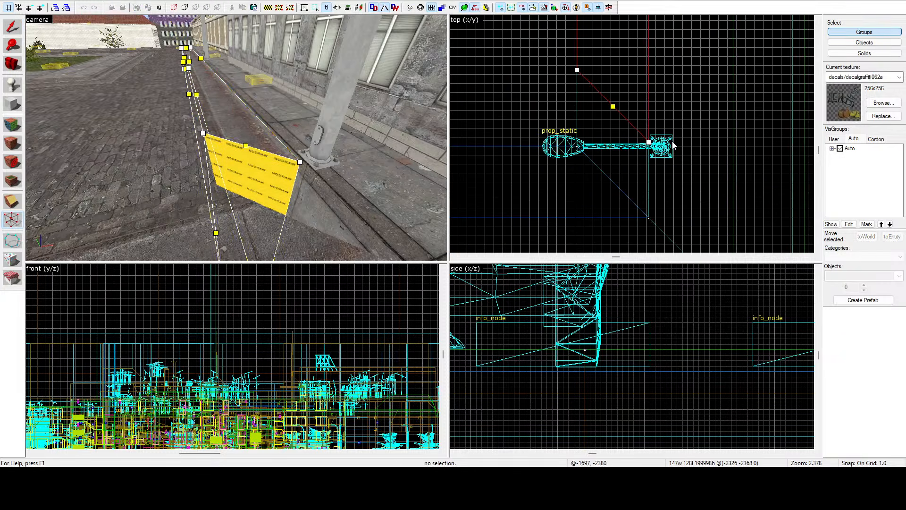
click(649, 143)
drag(575, 71, 576, 105)
scroll(576, 158, up, 9)
click(18, 32)
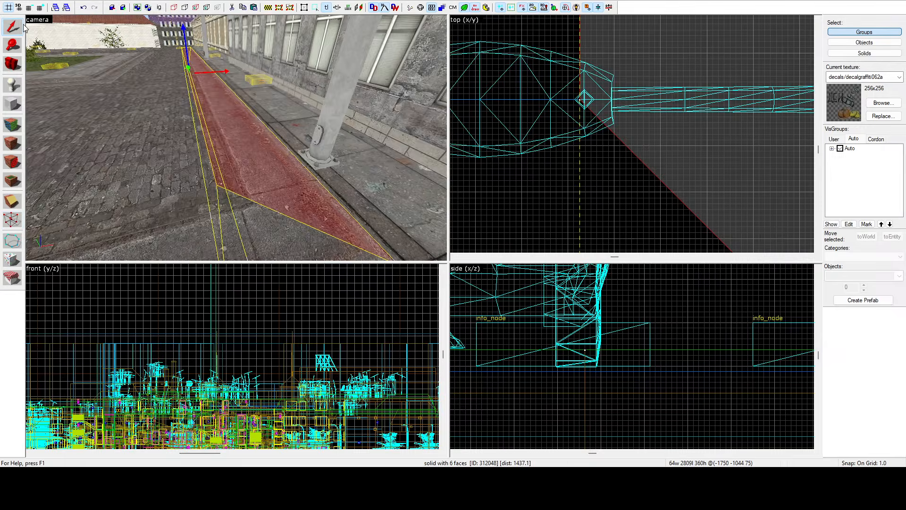
Step: Select the two info_nodes at the canal end of the cobbled road and move them onto the canal-side sidewalk
key(z)
key(s)
key(a)
key(z)
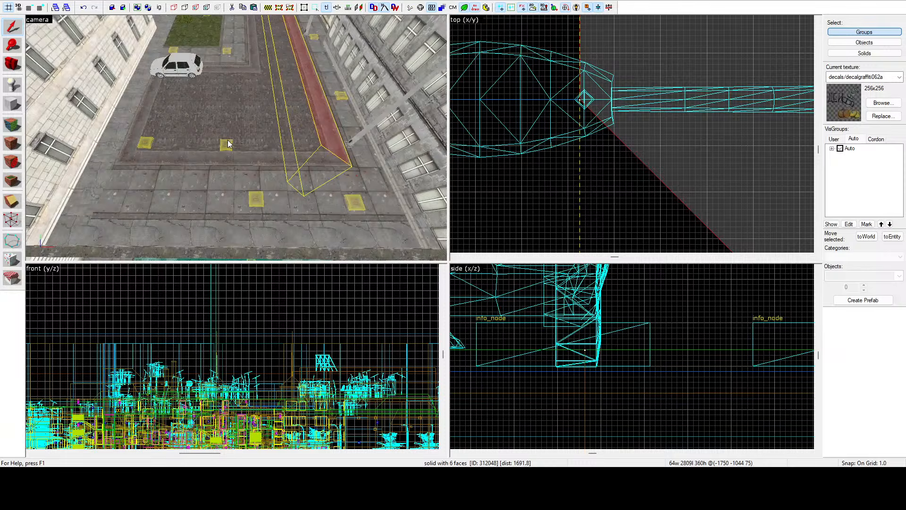
click(228, 143)
ctrl+click(139, 144)
scroll(566, 132, down, 12)
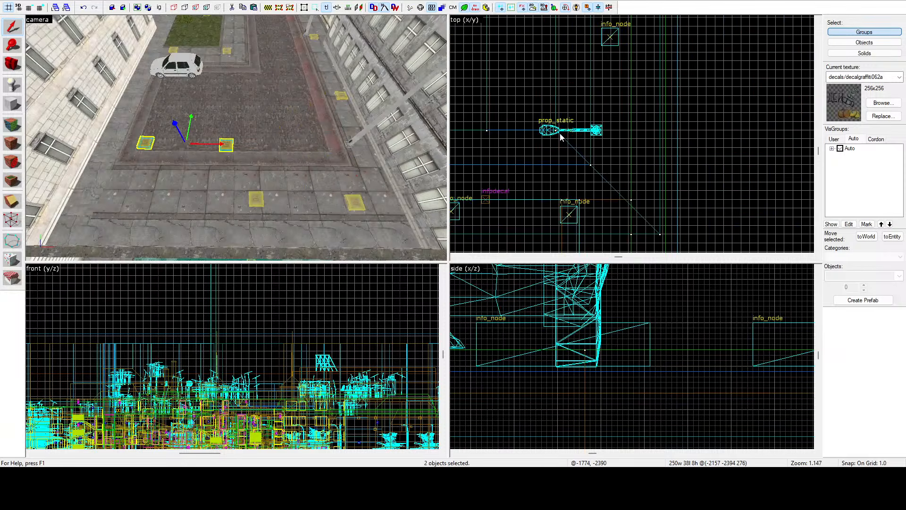
drag(535, 146, 497, 223)
Step: Select the two canal-side sidewalk info_nodes nearest the grey building and shift them about 26 units toward that building
click(351, 201)
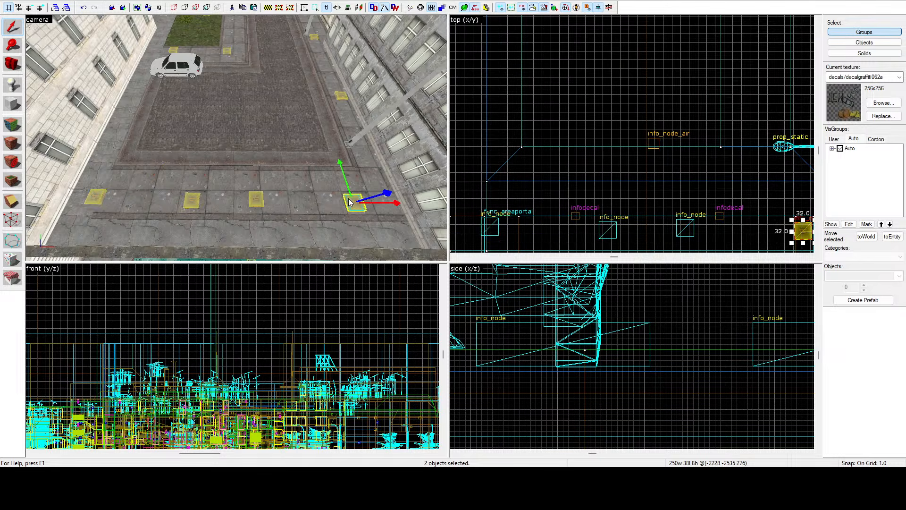
ctrl+click(256, 200)
scroll(578, 87, up, 4)
drag(599, 137, 654, 143)
click(634, 87)
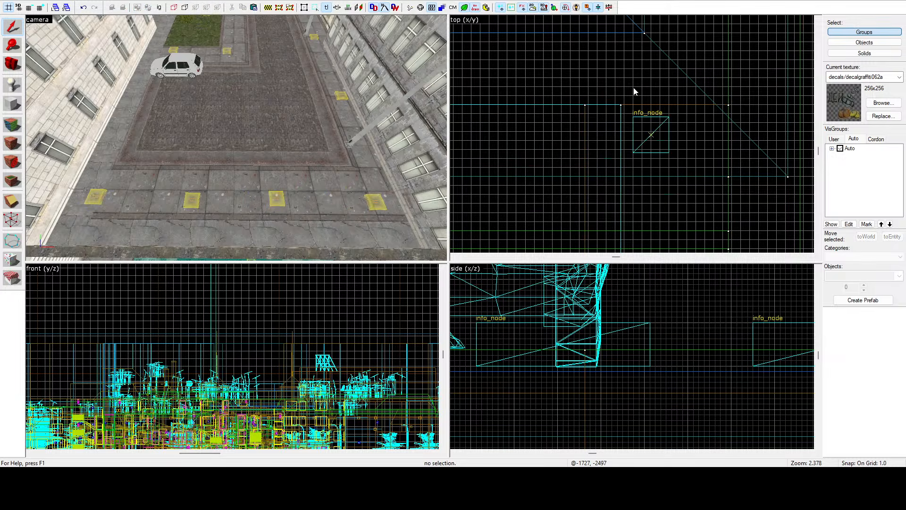
Step: Copy the info_node at the white building's sidewalk corner twice, spacing the copies along the pavement up to the white car
key(z)
key(a)
key(w)
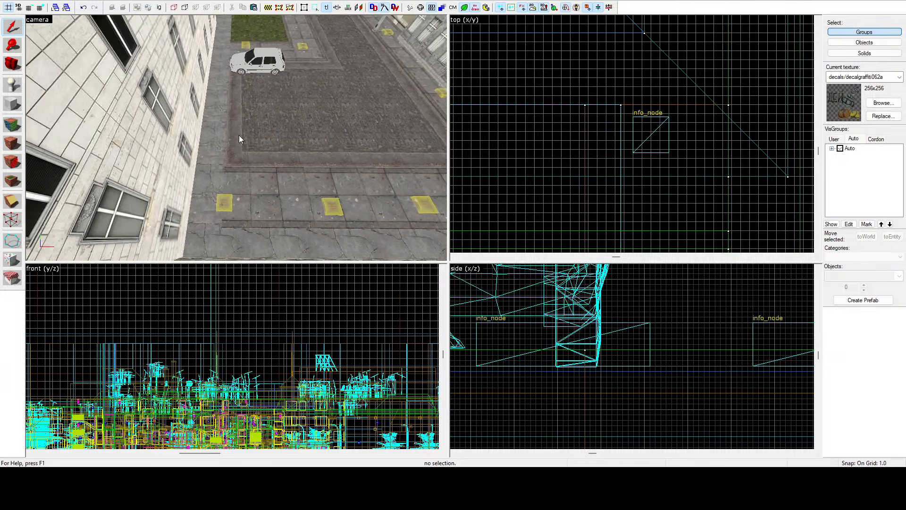
click(214, 194)
scroll(568, 137, down, 3)
scroll(601, 130, up, 3)
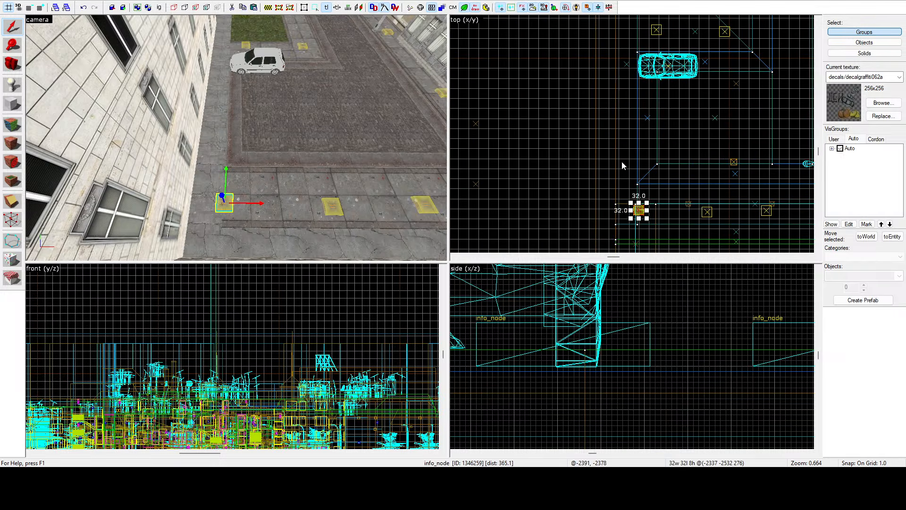
drag(639, 209, 630, 90)
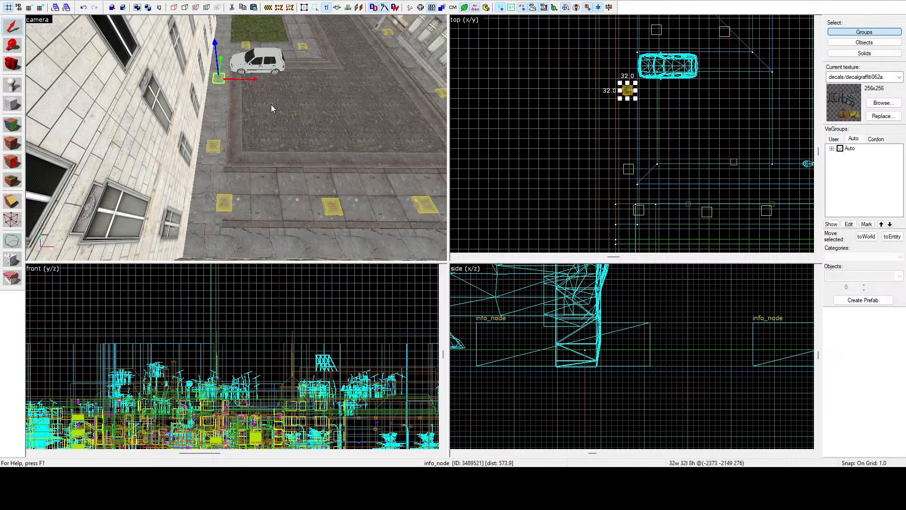
Step: Copy the info_node beside the white car farther along the white building's pavement, past the car
key(z)
key(w)
key(z)
scroll(633, 74, up, 5)
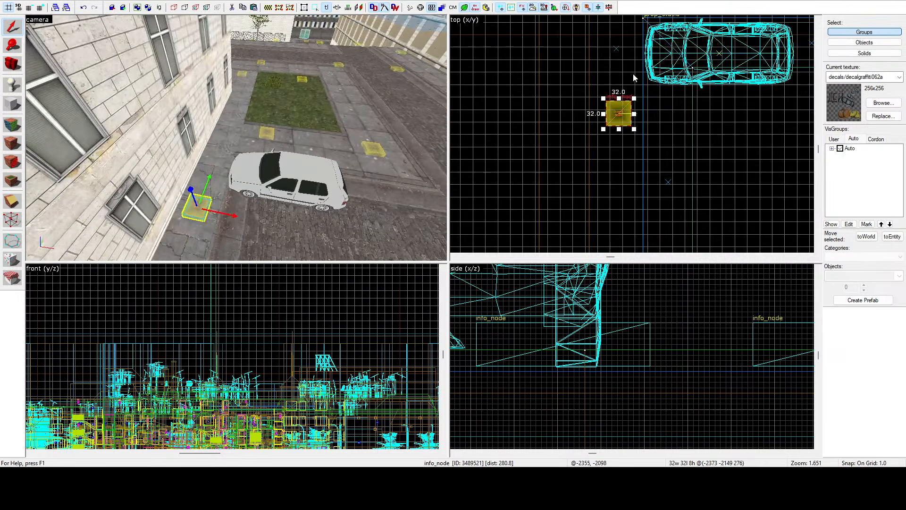
drag(614, 114, 613, 23)
Step: Copy an info_node from the middle of the canal-side sidewalk onto the cobbled road between the white car and the street lamp
key(z)
key(s)
key(d)
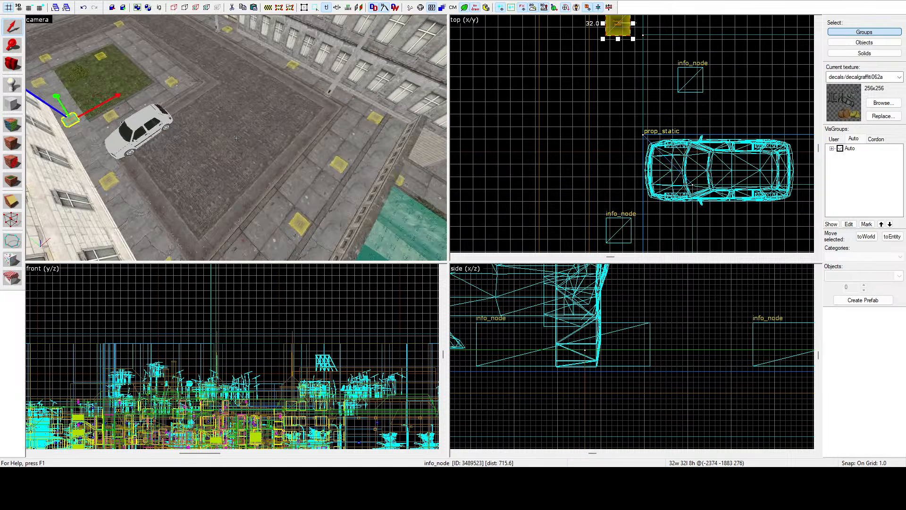
key(z)
click(264, 201)
scroll(565, 112, down, 3)
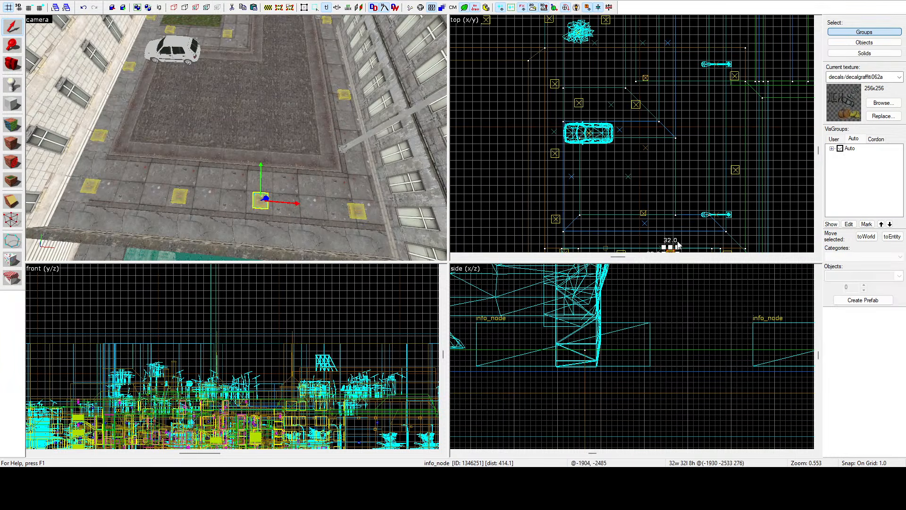
scroll(680, 244, down, 2)
scroll(670, 229, up, 3)
shift+drag(671, 229, 662, 145)
Step: Inspect the info_node spacing across the cobbled road and the surrounding sidewalks from several angles
key(z)
key(w)
key(z)
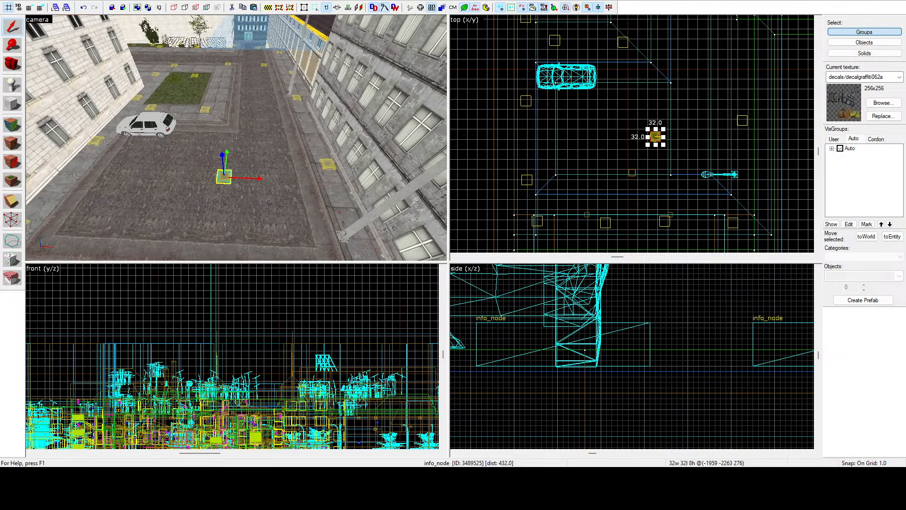
key(z)
key(s)
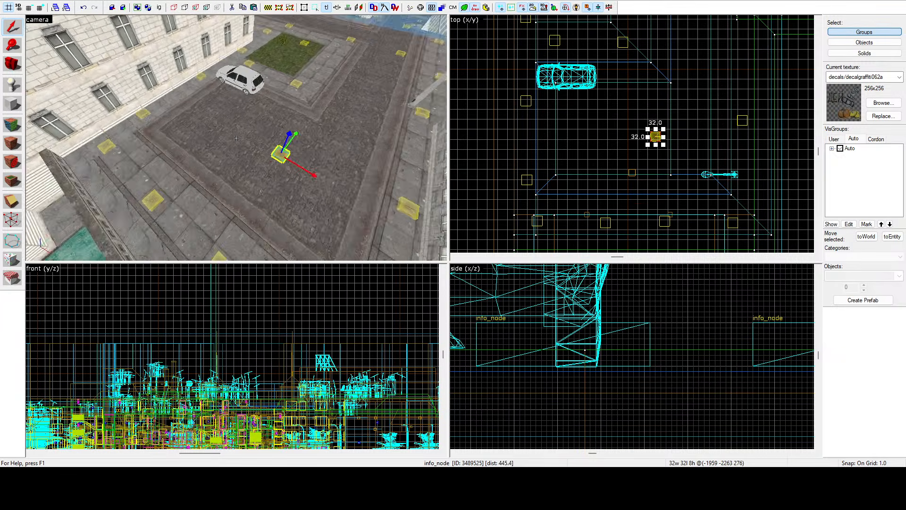
key(a)
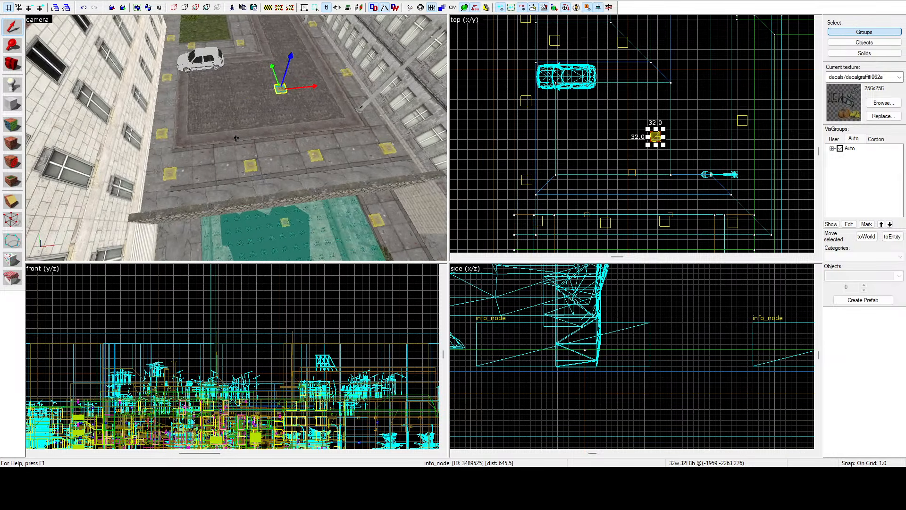
Step: Select the 1021-unit pavement strip along the white building and clip it crosswise just past the white car, keeping both pieces
click(181, 114)
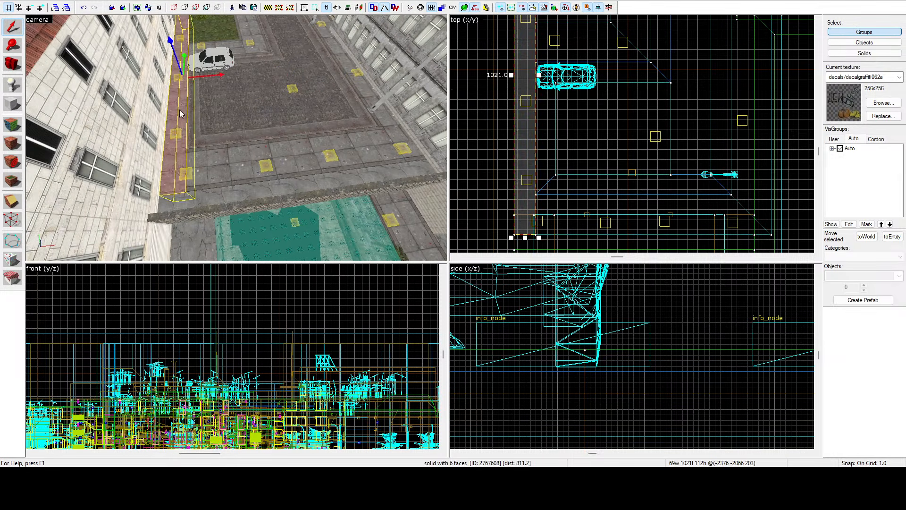
key(z)
key(s)
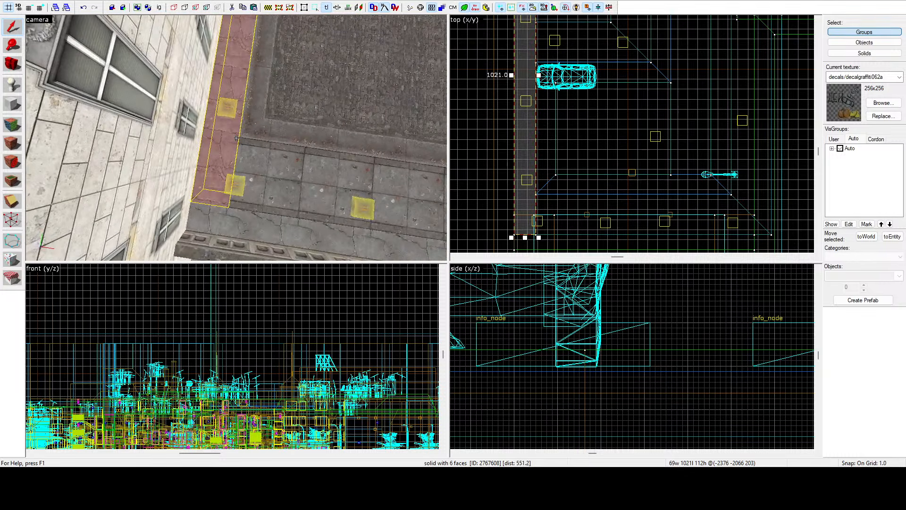
key(s)
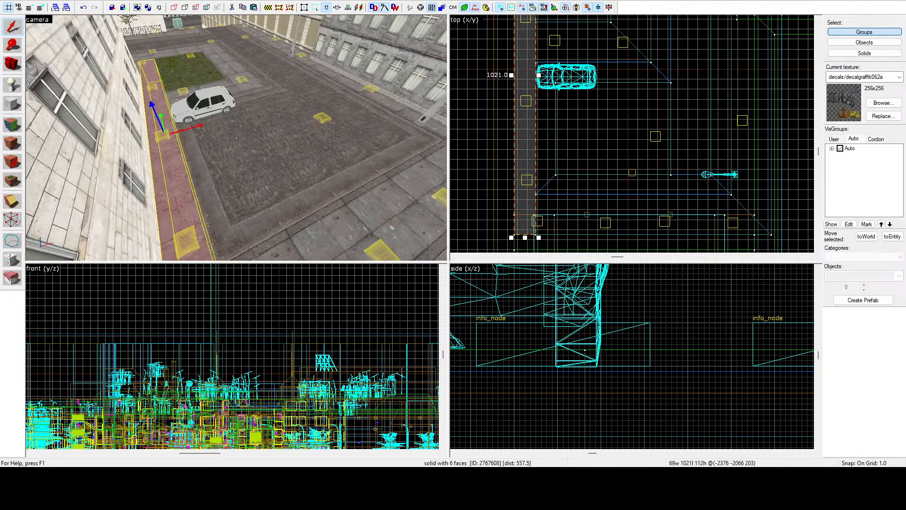
key(d)
key(s)
key(z)
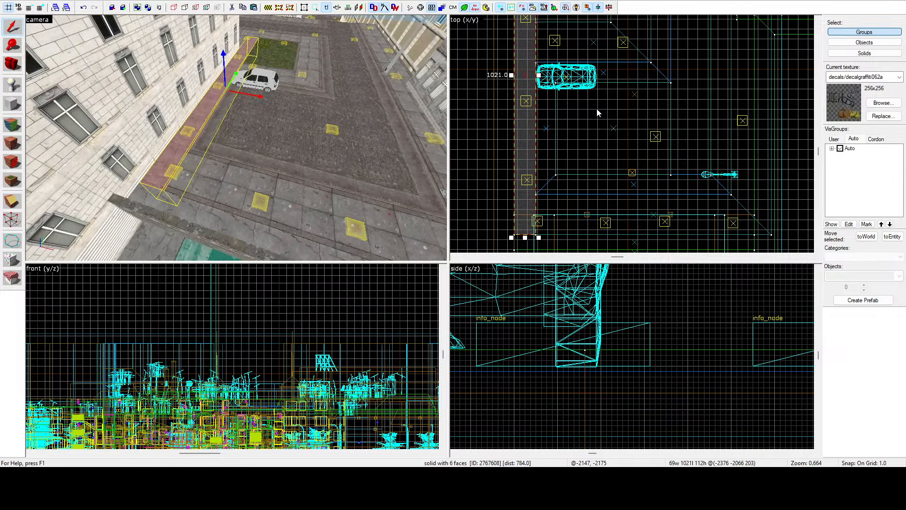
scroll(596, 112, down, 5)
scroll(585, 104, up, 4)
scroll(585, 104, up, 7)
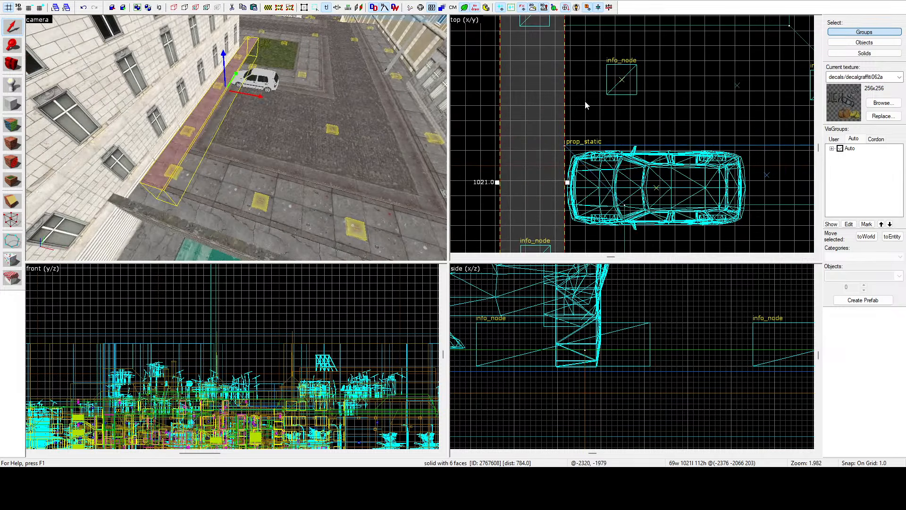
click(13, 204)
scroll(563, 25, up, 5)
drag(565, 26, 471, 25)
scroll(476, 28, up, 3)
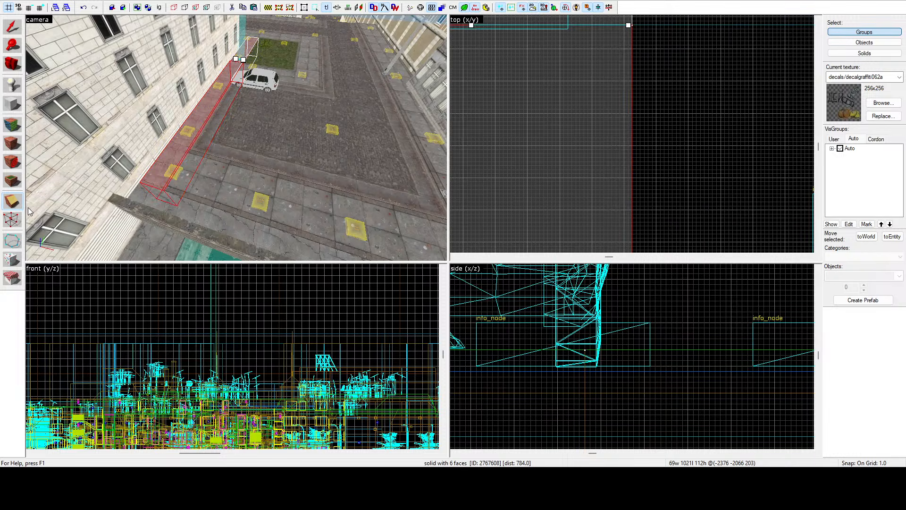
click(8, 198)
click(8, 199)
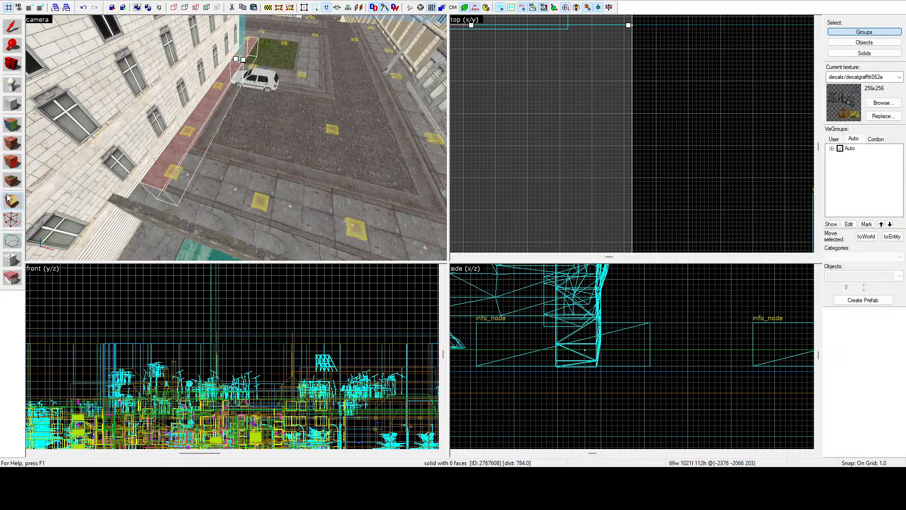
key(Return)
click(9, 35)
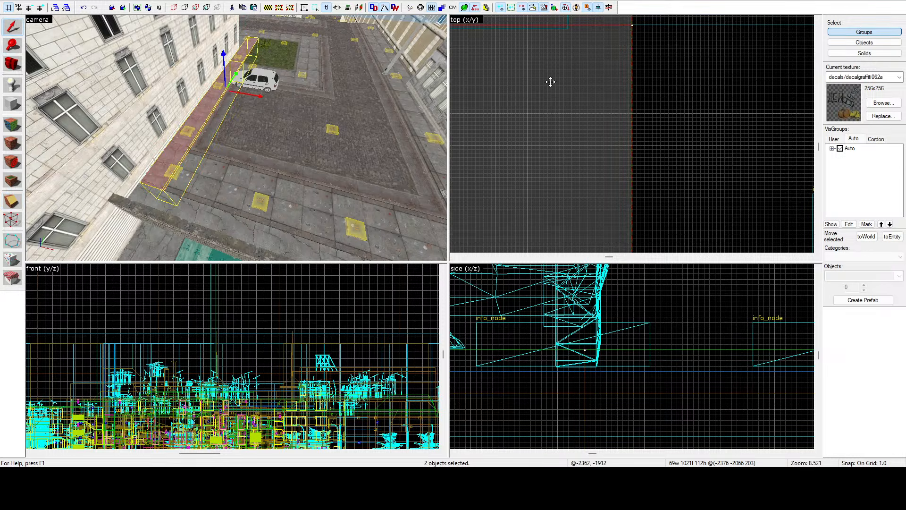
Step: Select the top faces of the canal-side sidewalk and the building-side pavement strip, picking up the concrete/concretefloor028c texture
click(550, 81)
click(12, 125)
click(193, 162)
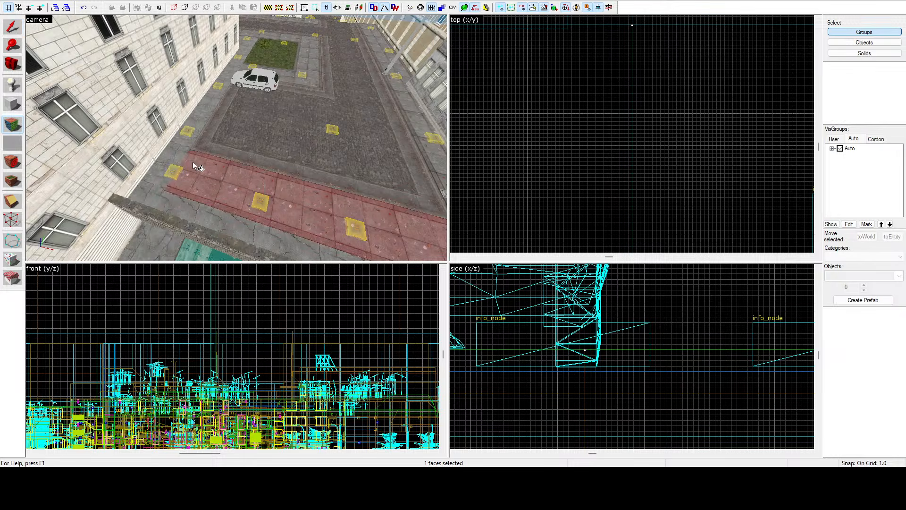
click(174, 152)
key(z)
key(w)
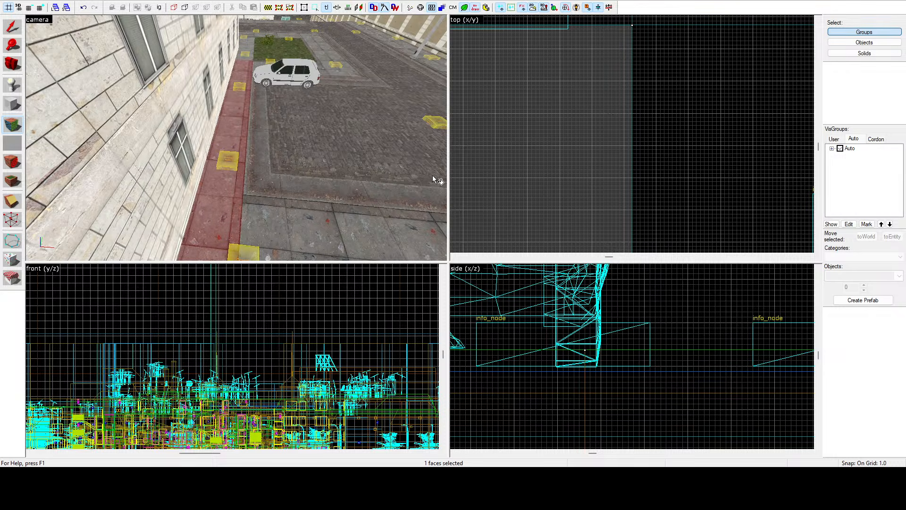
key(shift+s)
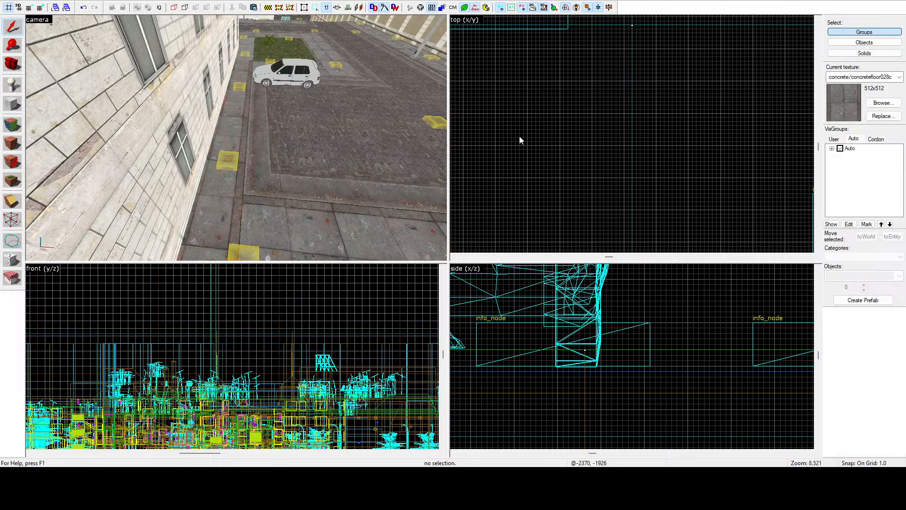
Step: Bevel the canal-side end of the building-side pavement strip by moving its road-side corner vertices back to the sidewalk's inner edge
key(z)
key(z)
click(236, 138)
click(12, 222)
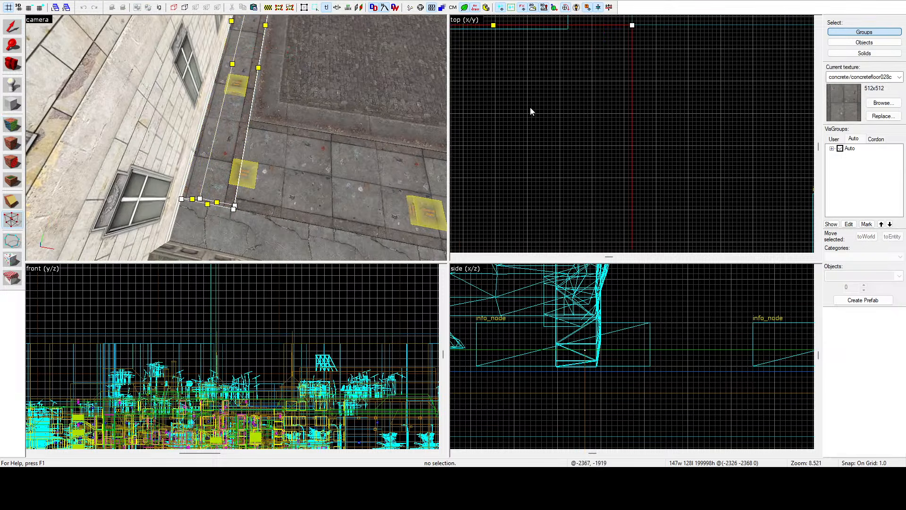
scroll(530, 106, down, 5)
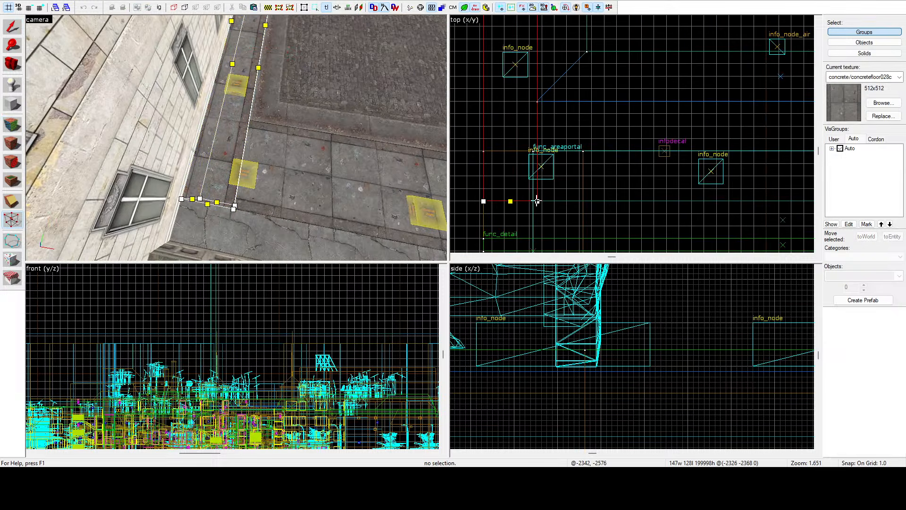
drag(537, 201, 546, 115)
scroll(538, 101, up, 8)
Step: Extend the canal-side sidewalk's outer corner vertices to the white building, filling the wedge along the beveled strip
click(276, 180)
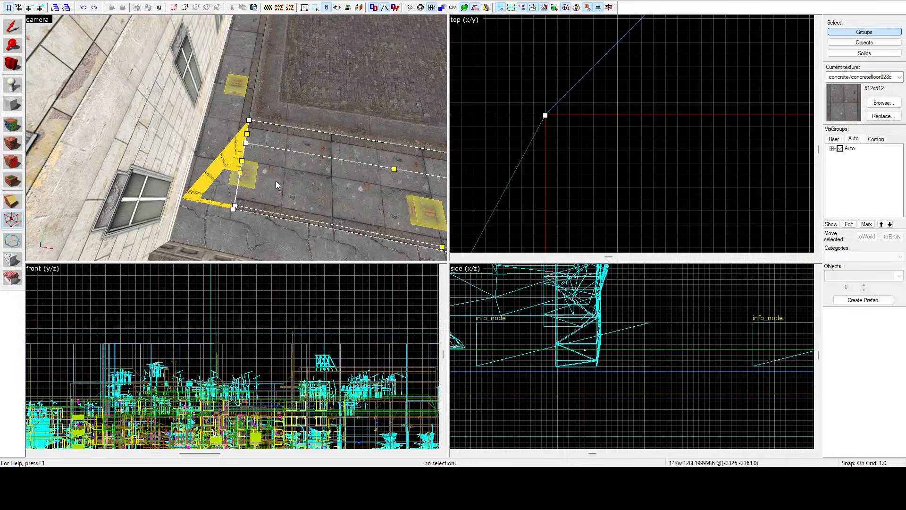
scroll(561, 94, down, 7)
scroll(572, 155, down, 6)
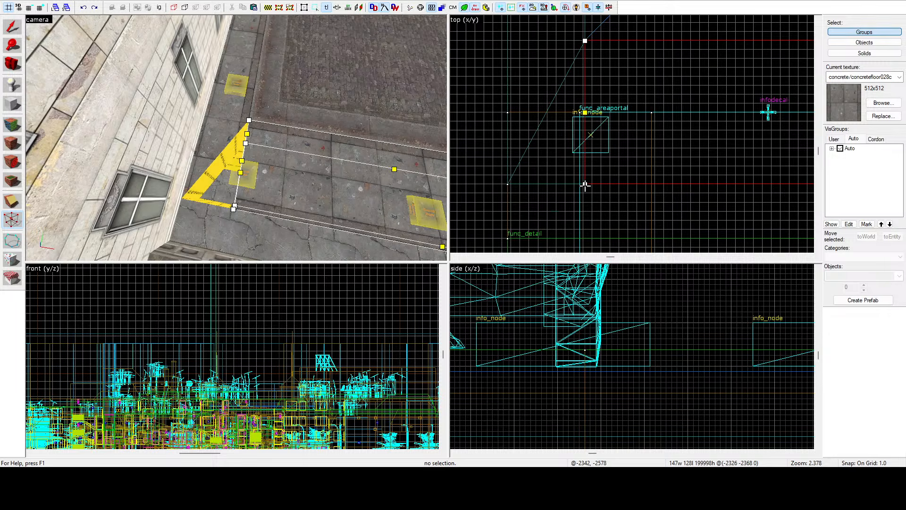
drag(585, 186, 502, 188)
scroll(505, 186, up, 4)
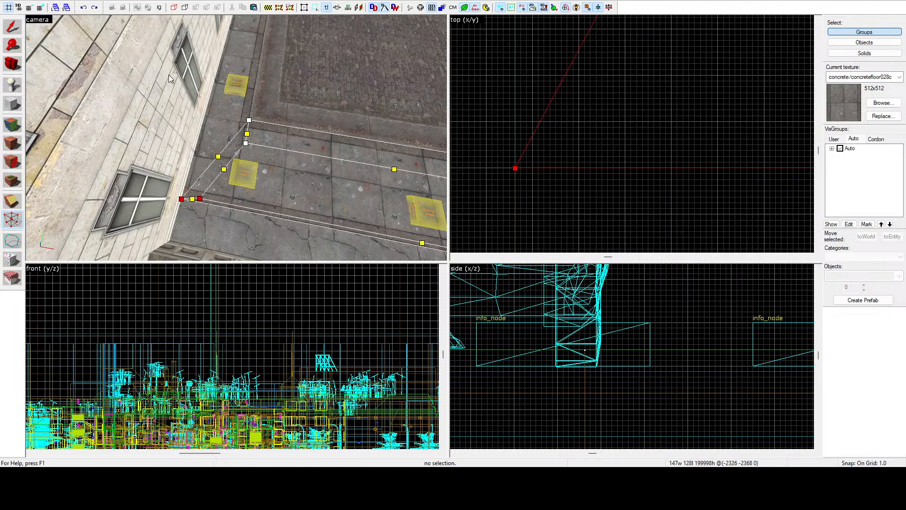
click(13, 27)
Step: Bevel the far end of the building-side pavement strip, past the white car, by moving its road-side corner vertices back toward the car
key(z)
key(w)
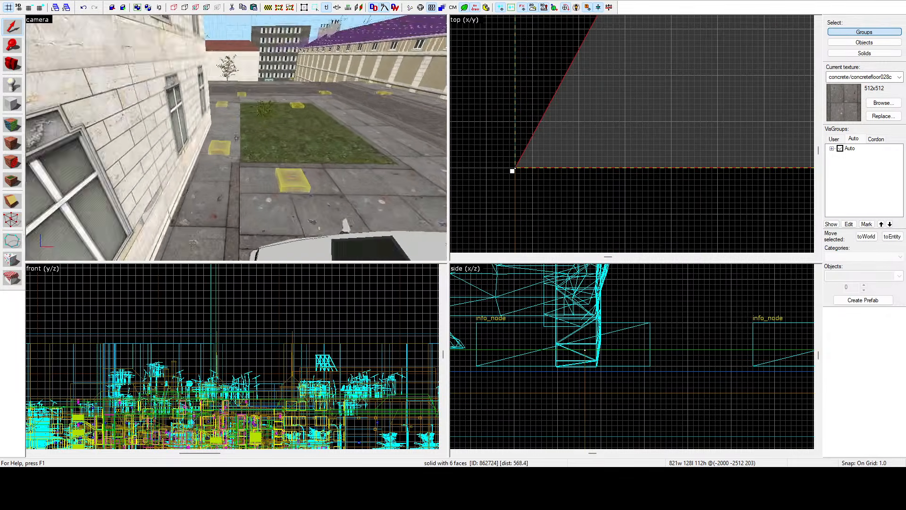
key(z)
click(228, 156)
scroll(598, 172, down, 15)
scroll(618, 157, down, 6)
scroll(619, 78, up, 12)
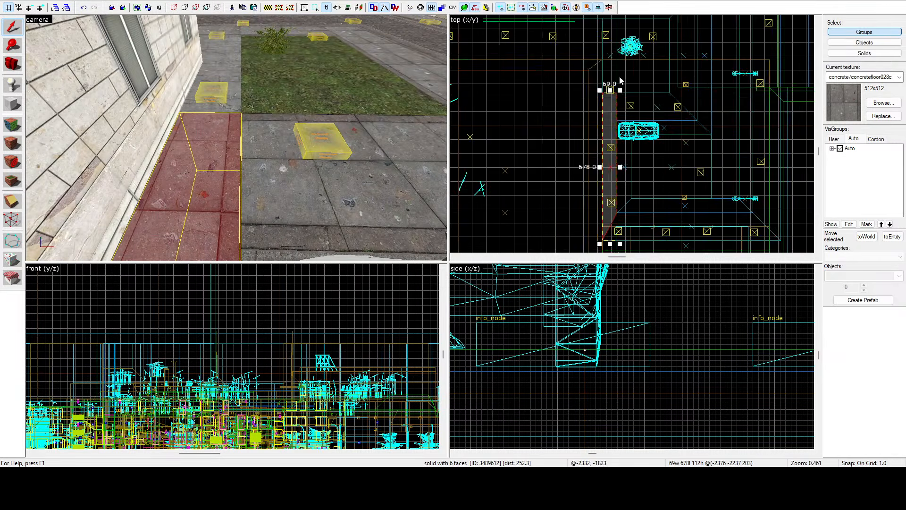
key(shift+v)
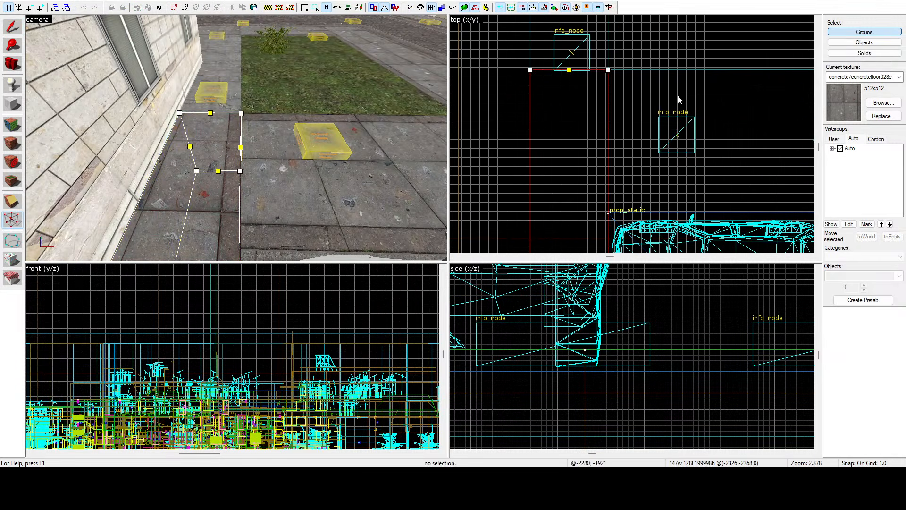
drag(609, 70, 599, 210)
Step: Extend the corner vertices of the pavement between the car and the lawn to the building wall, closing the diagonal gap
click(249, 136)
scroll(672, 106, up, 8)
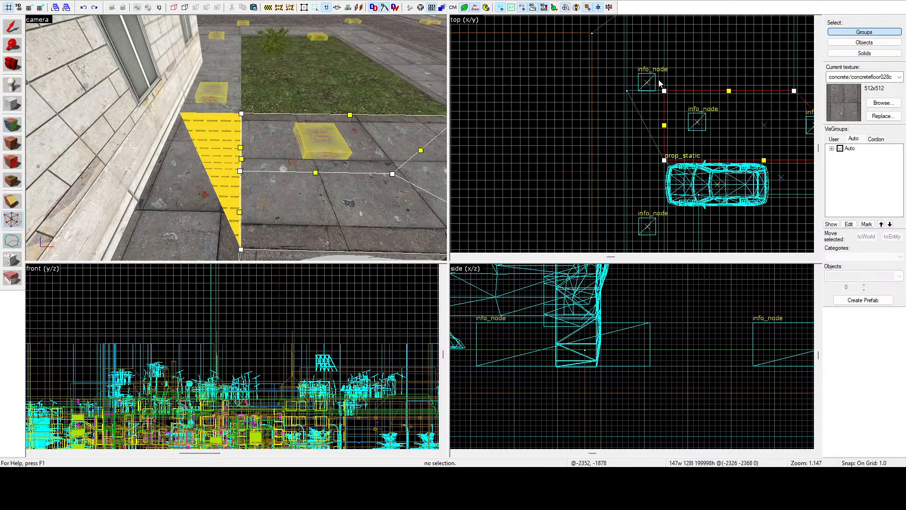
drag(673, 107, 579, 107)
scroll(578, 107, up, 3)
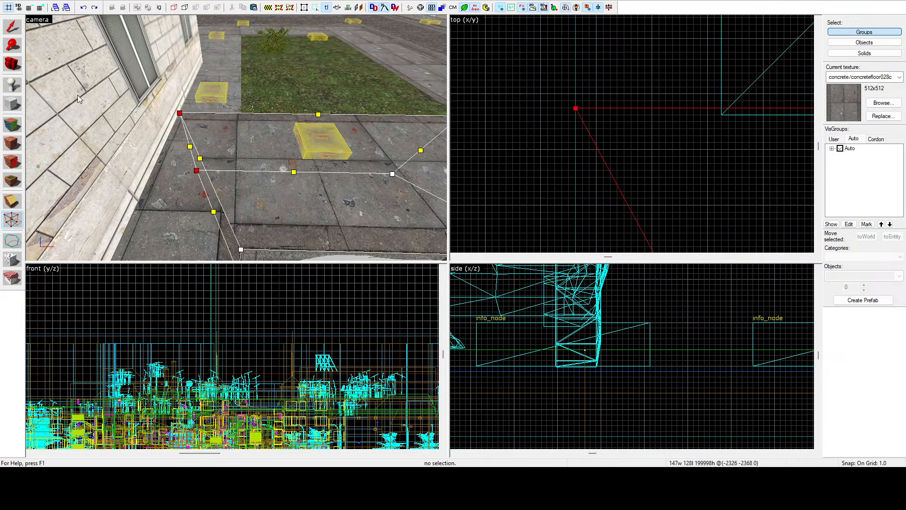
click(13, 28)
click(569, 64)
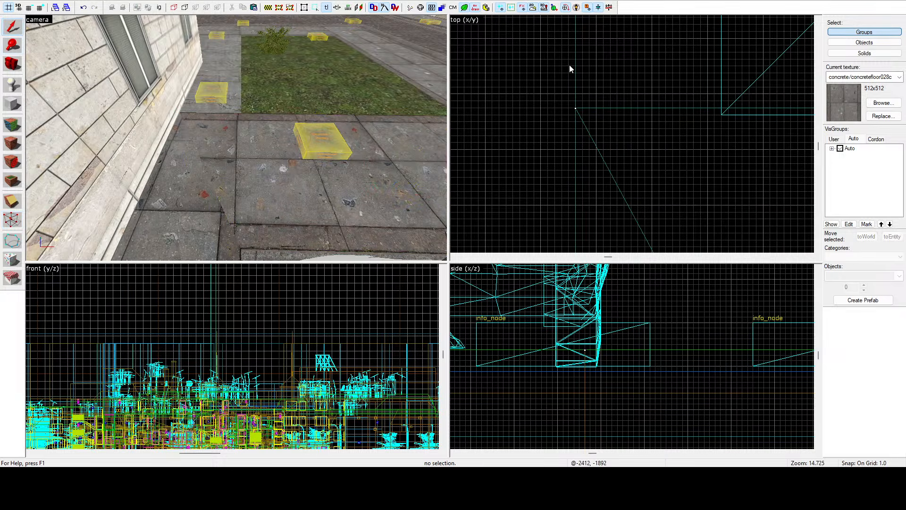
Step: Examine the mitred pavement joint beside the white car, selecting the top faces of the strip and the adjoining cross pavement
key(z)
key(s)
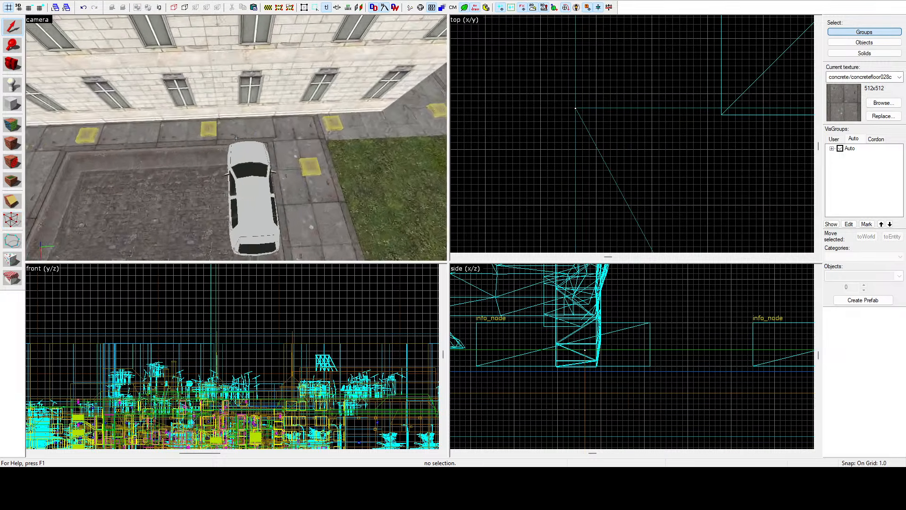
key(s)
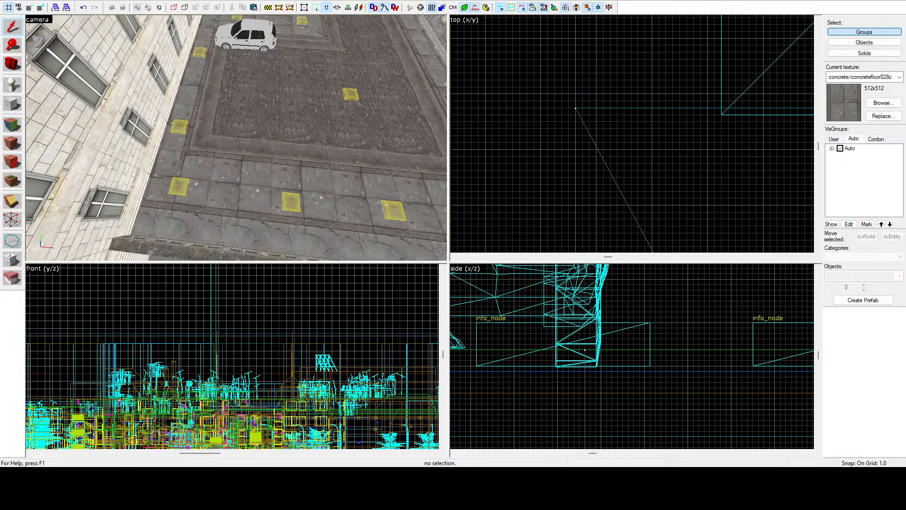
key(s)
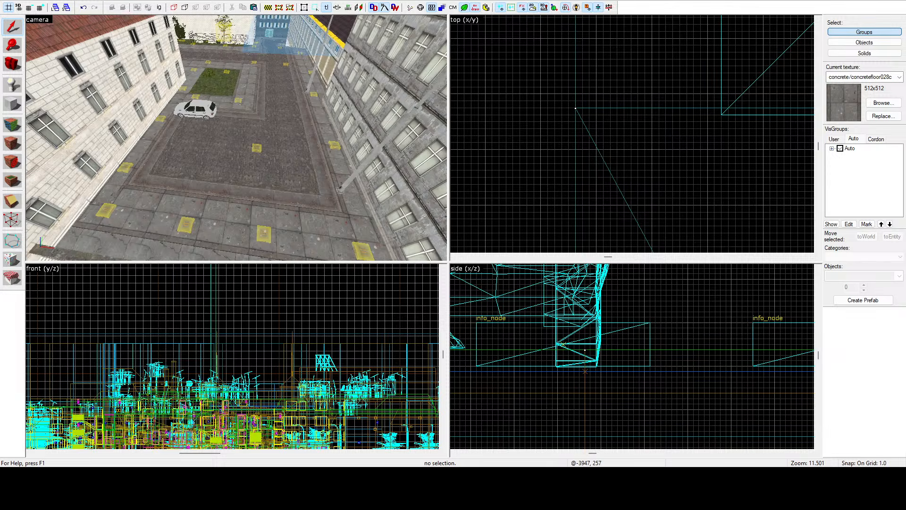
key(z)
key(w)
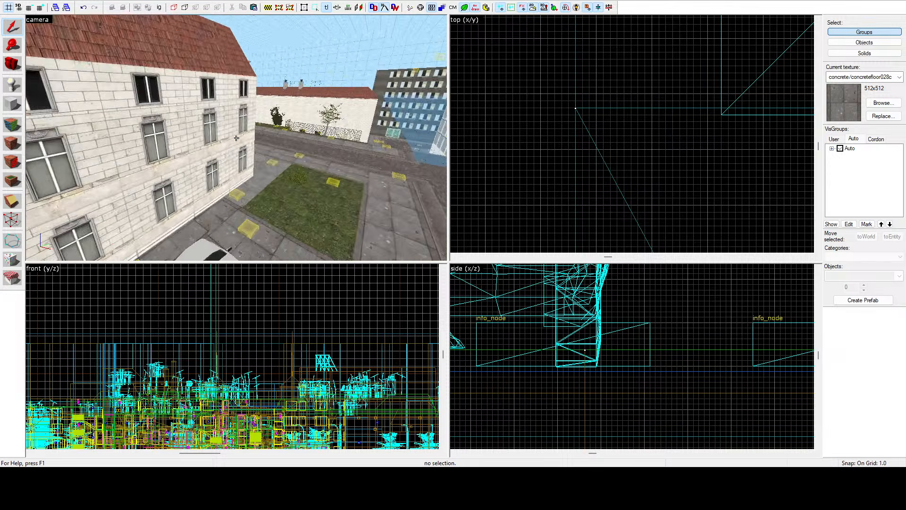
click(236, 138)
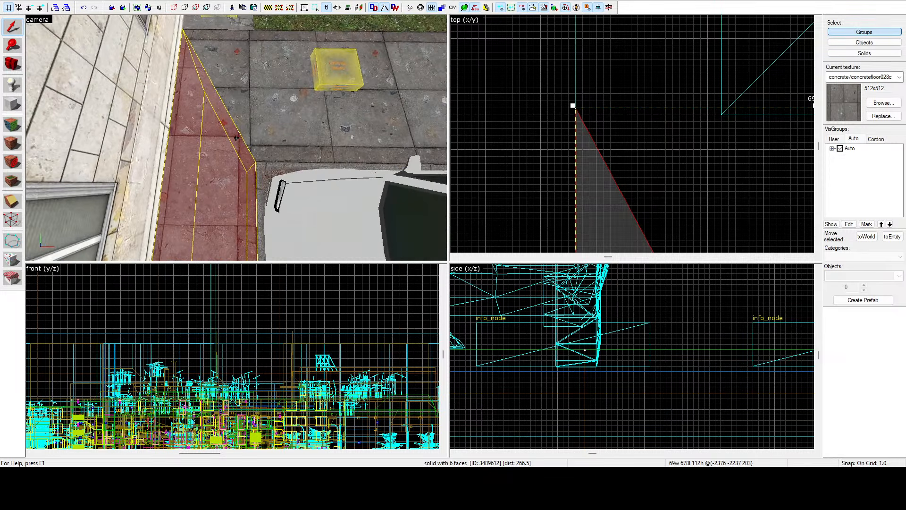
key(z)
click(13, 124)
click(239, 114)
click(225, 145)
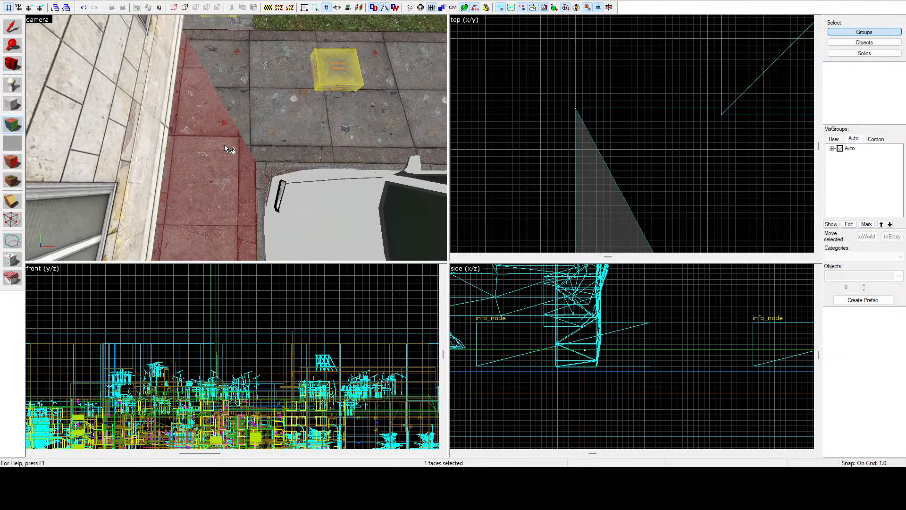
click(270, 106)
Step: Select the cobbled road face beside the white car together with the pavement faces by the lawn and along the building
key(z)
key(s)
key(z)
click(247, 142)
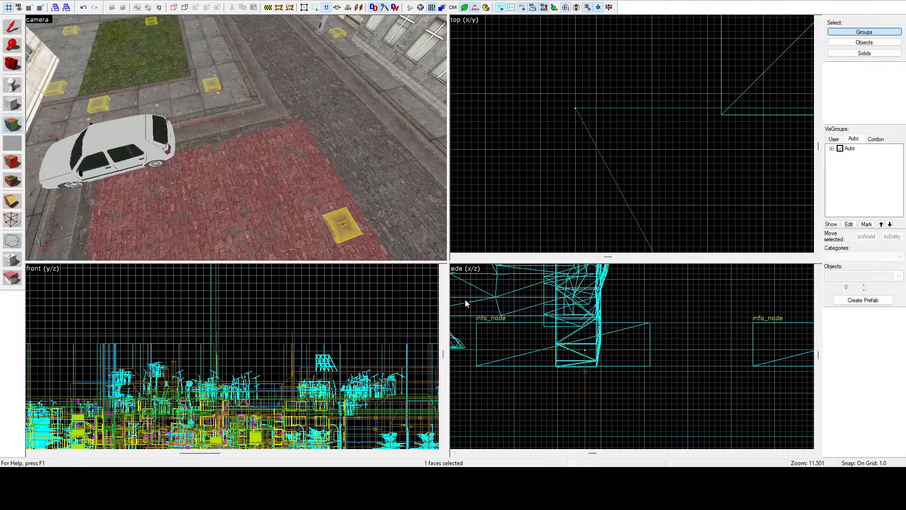
click(294, 156)
click(236, 118)
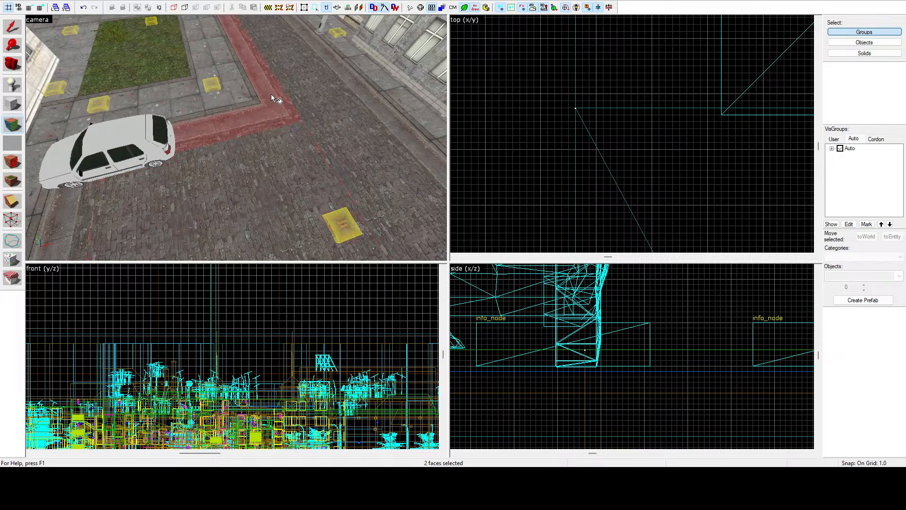
click(214, 102)
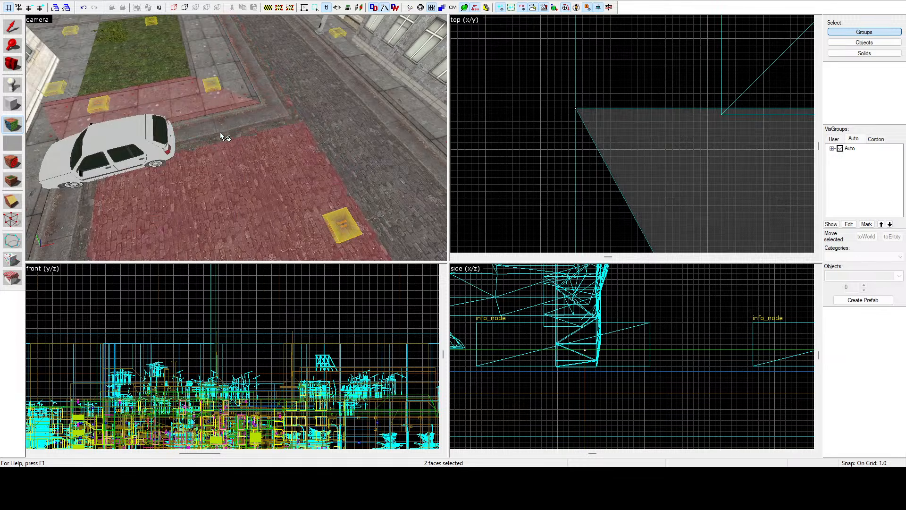
ctrl+click(57, 205)
ctrl+click(46, 191)
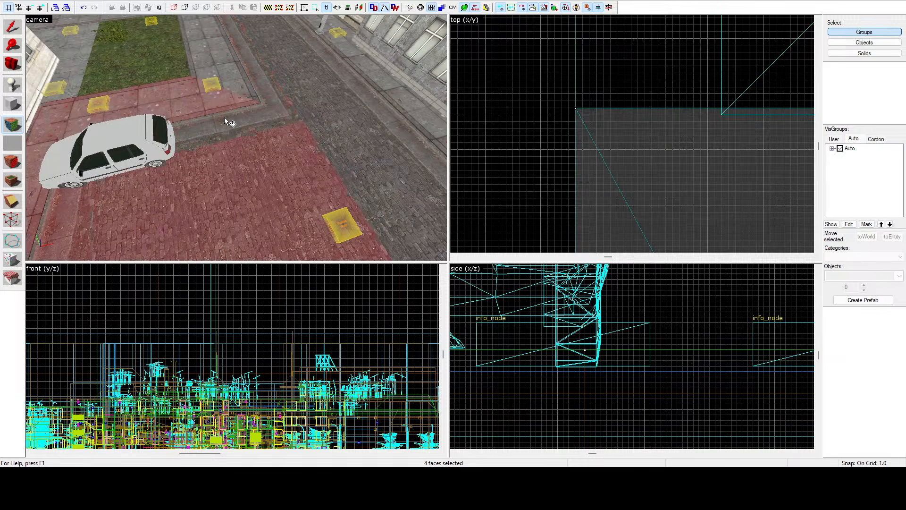
Step: Add the surrounding street, curb and canal-side sidewalk faces to the face selection, and close the face editing
ctrl+click(347, 85)
ctrl+click(368, 69)
key(z)
key(z)
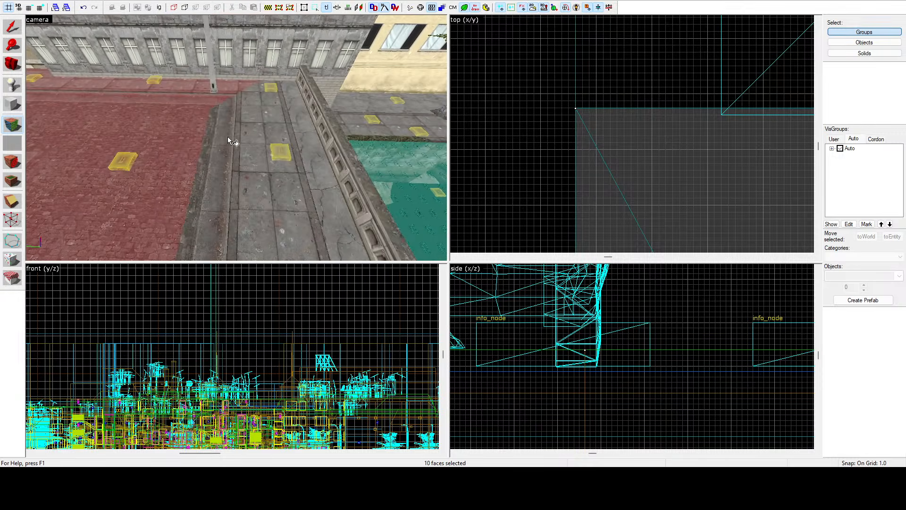
ctrl+click(308, 135)
key(z)
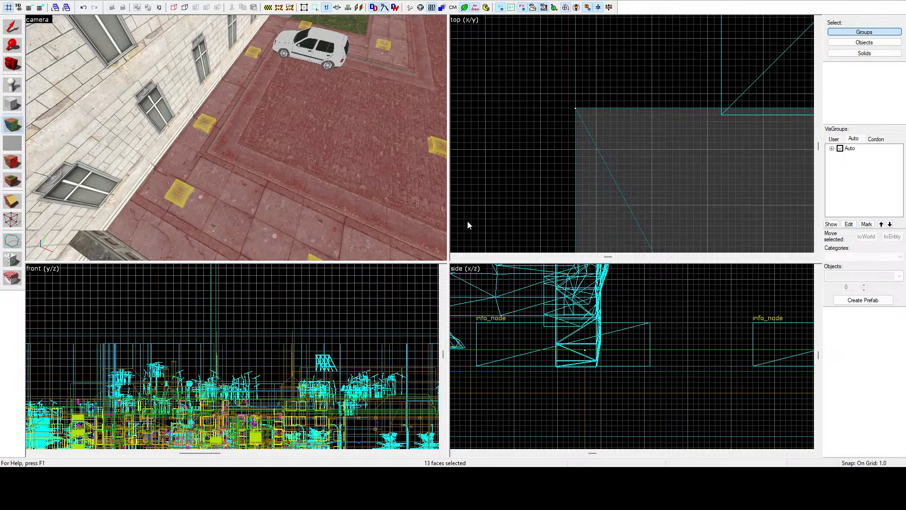
key(shift+s)
Step: Pick up the concrete/concretefloor015a texture from the pavement face between the lawn and the white building
key(z)
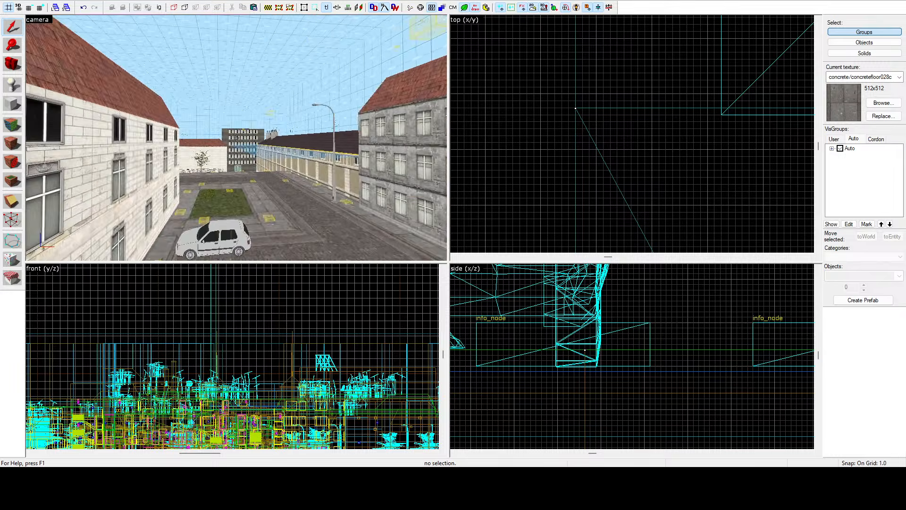
key(w)
key(z)
key(shift+a)
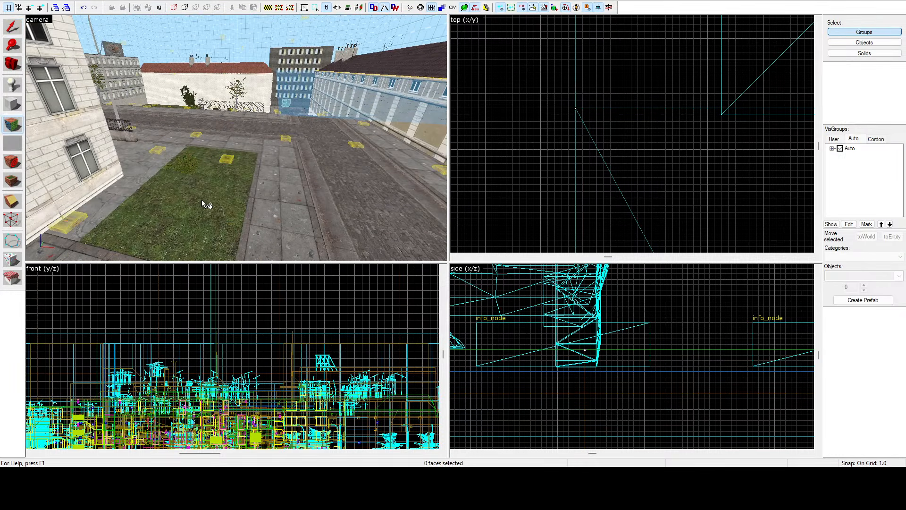
click(147, 170)
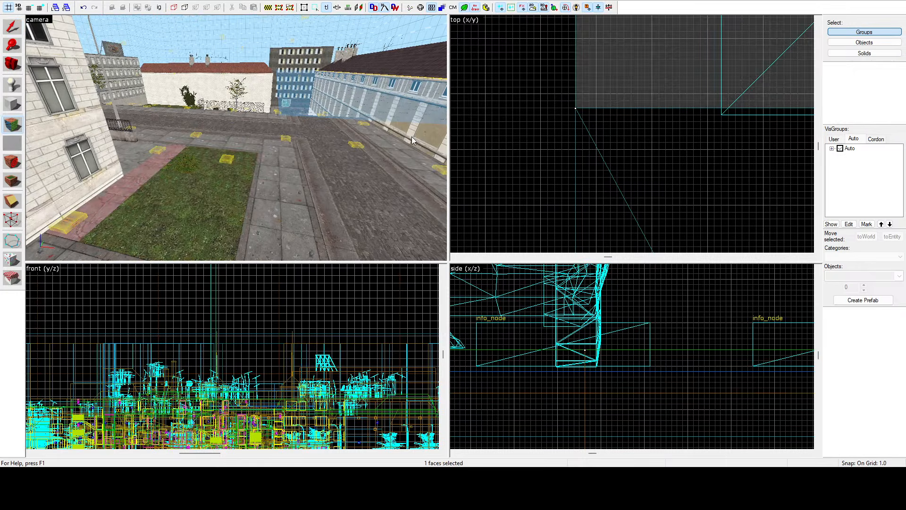
key(shift+s)
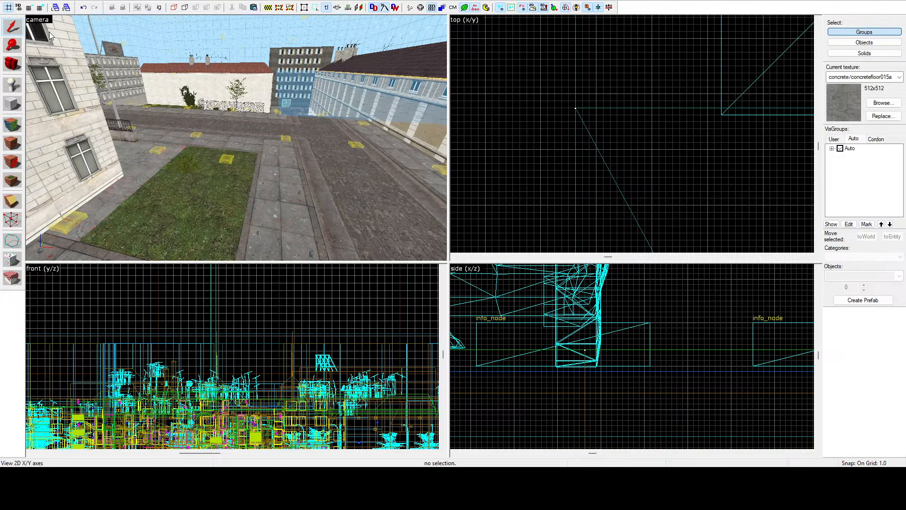
Step: Display the camera view as a lightmap grid and hide the Tool Brushes auto visgroup covering the street
click(86, 124)
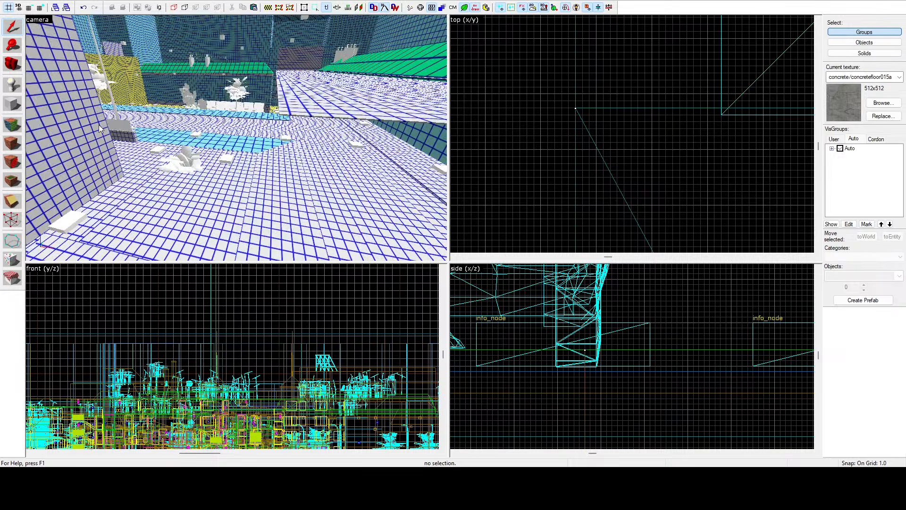
key(z)
key(w)
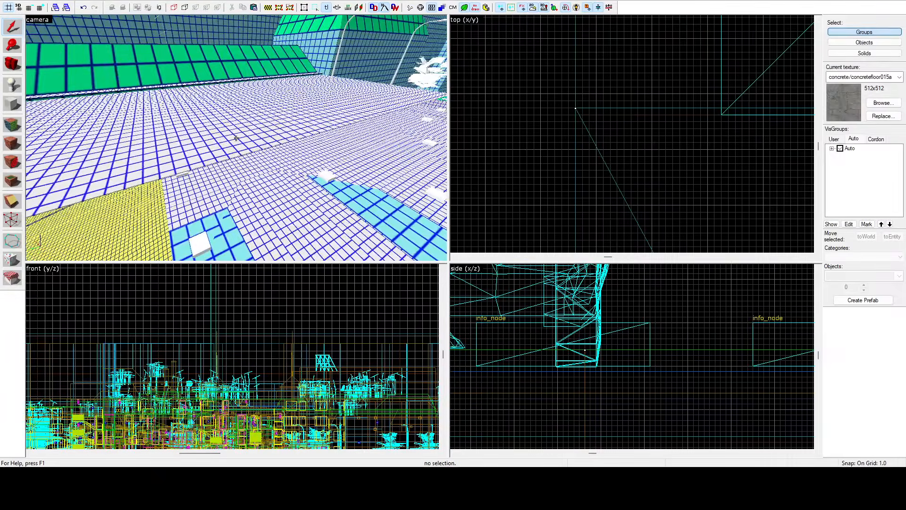
click(236, 138)
key(z)
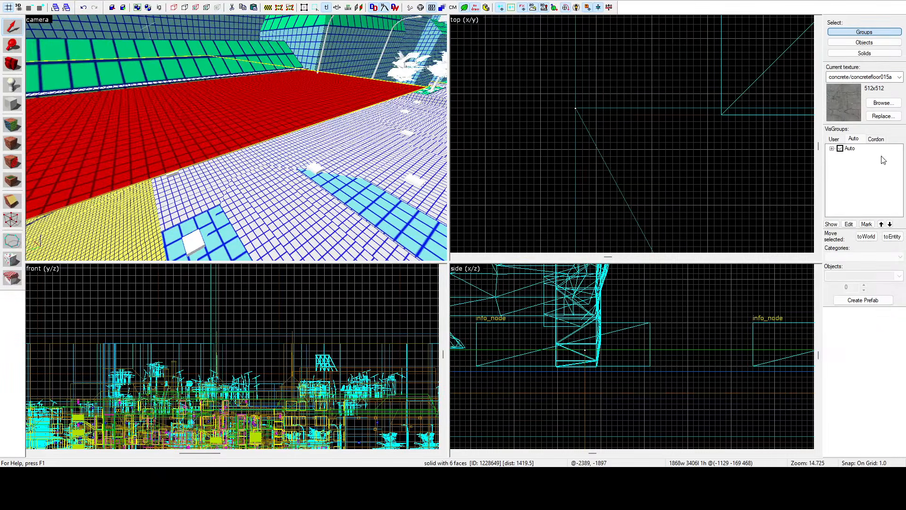
click(838, 139)
click(852, 140)
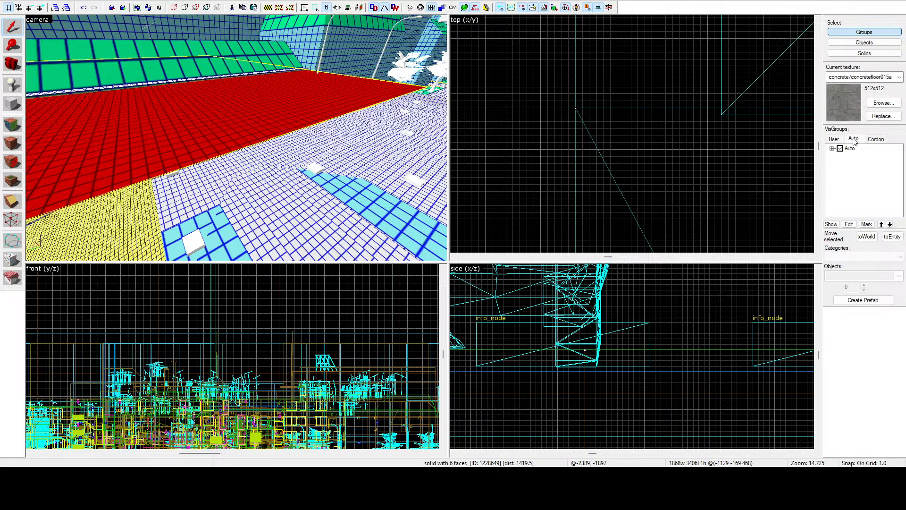
click(831, 149)
scroll(853, 172, down, 1)
click(851, 179)
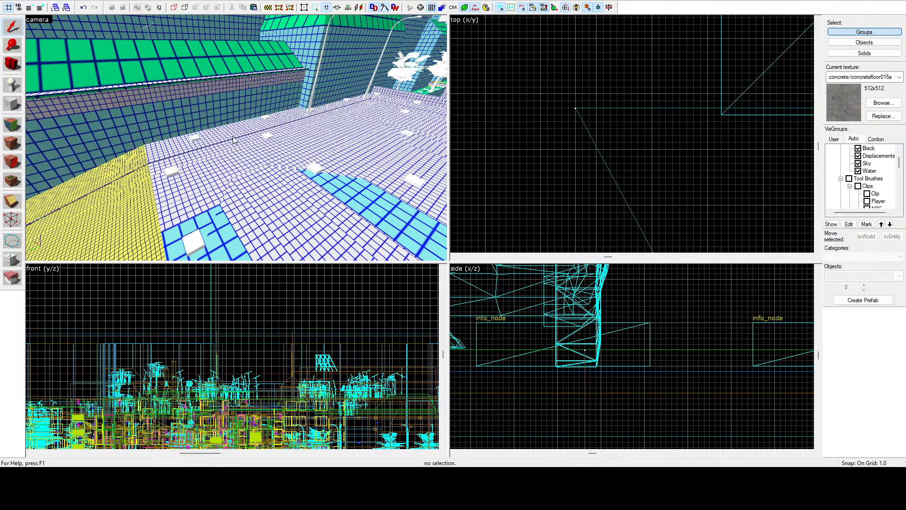
Step: Start face editing and select the three light-blue coarse-grid faces of the two pavement strips crossing the street
key(z)
key(z)
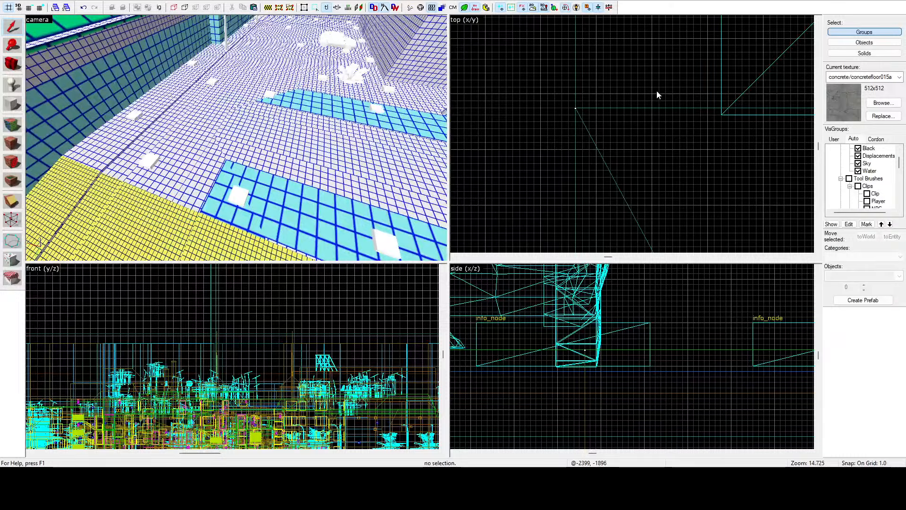
click(13, 126)
key(z)
key(z)
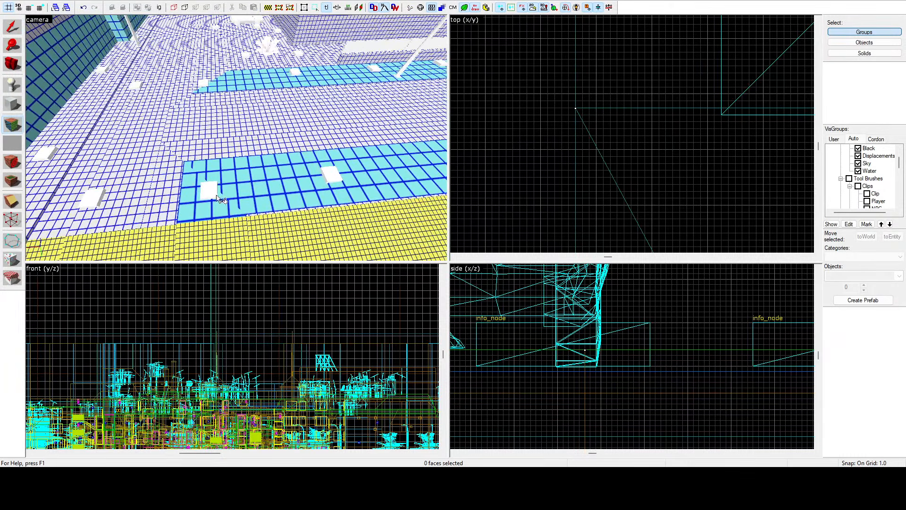
click(246, 178)
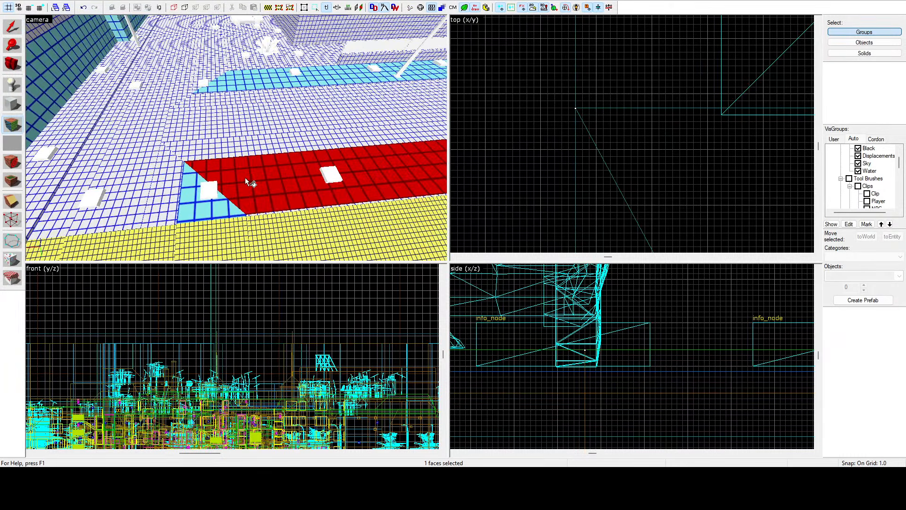
ctrl+click(214, 206)
ctrl+click(259, 74)
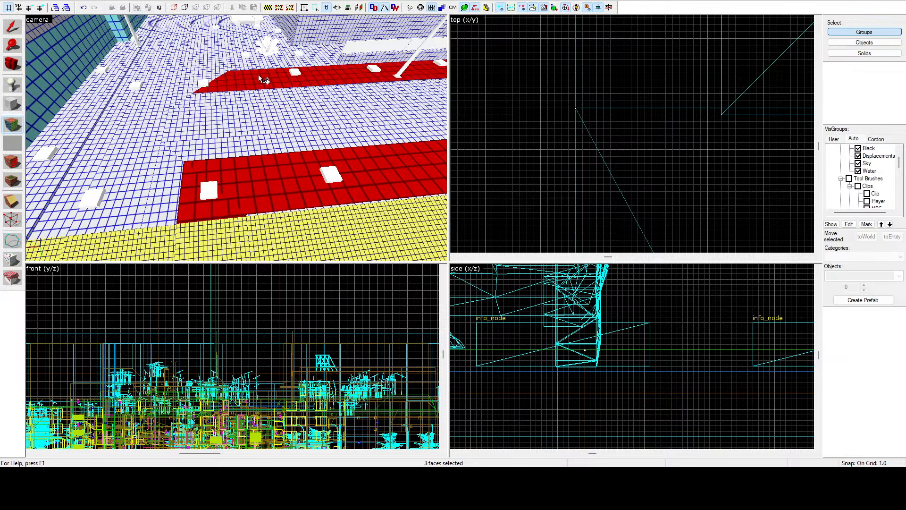
Step: Add the remaining light-blue sidewalk faces along the sloping street to the selection and set the lightmap scale of all to 16
key(z)
key(w)
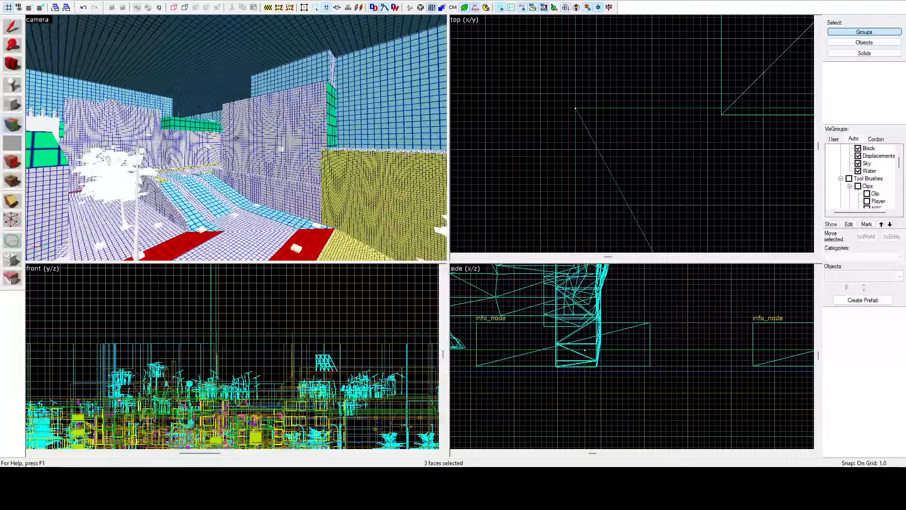
key(z)
ctrl+click(282, 159)
ctrl+click(252, 125)
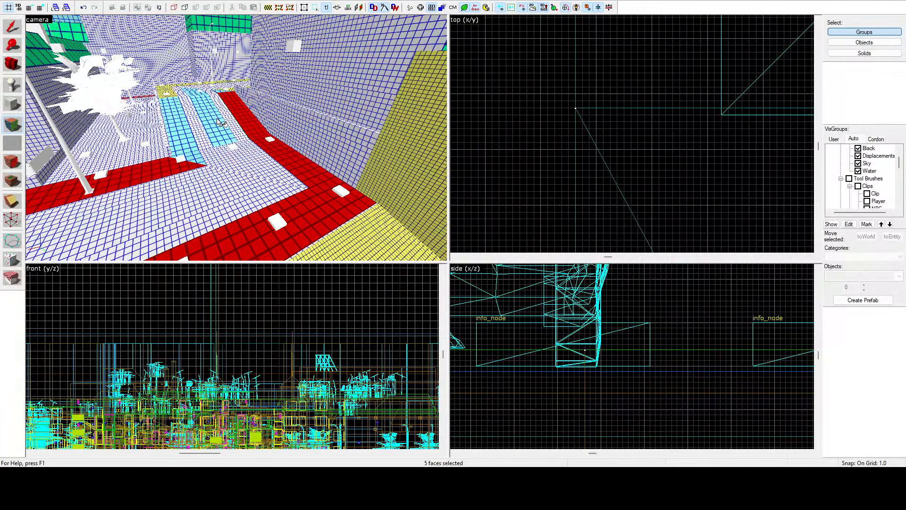
ctrl+click(172, 111)
ctrl+click(194, 162)
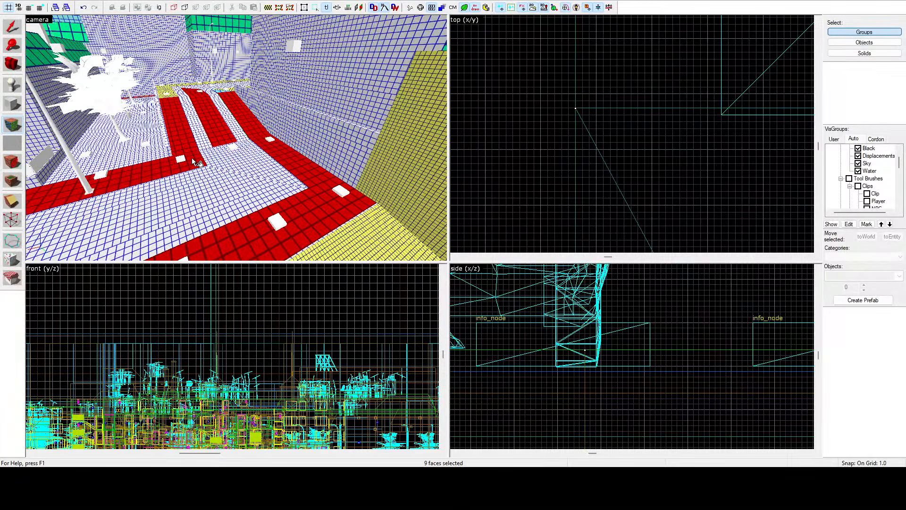
ctrl+click(225, 94)
text(16)
click(535, 141)
Step: Refine the lightmap scale of the two light-blue strip faces beside the teal building to match the surrounding yellow grid
key(z)
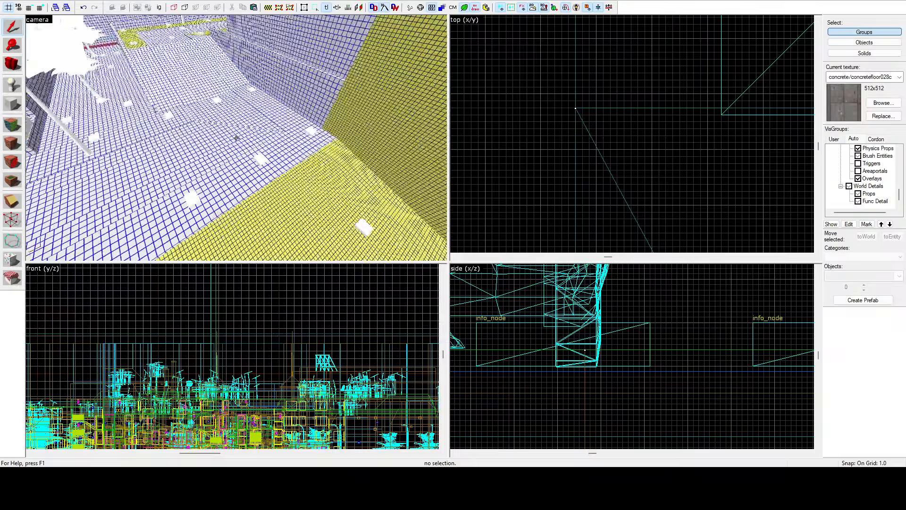
key(w)
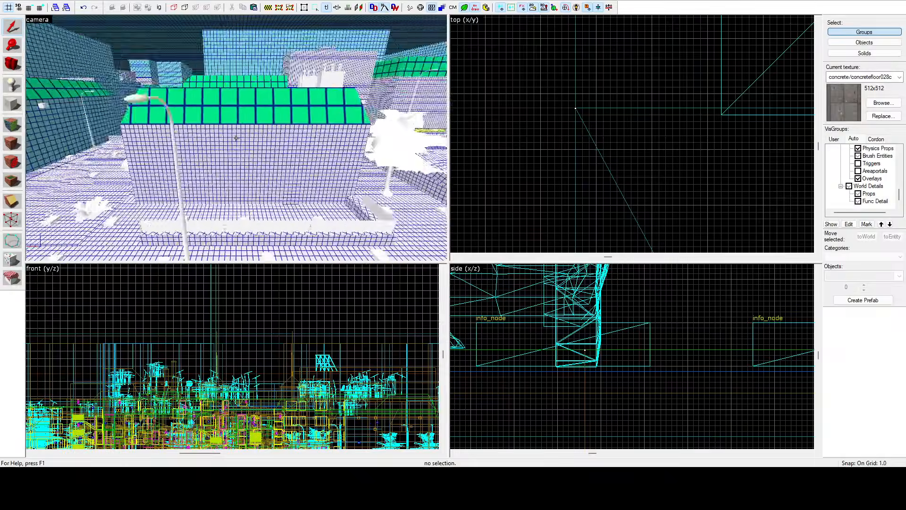
key(w)
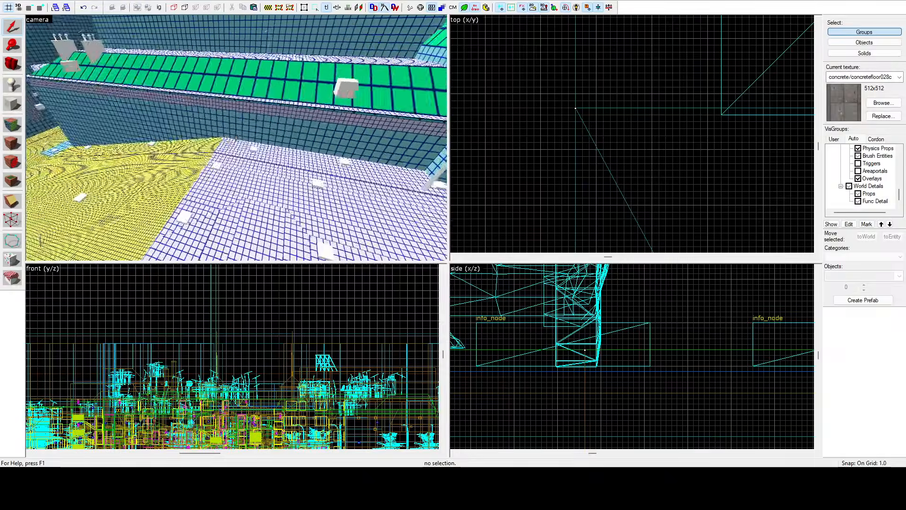
key(w)
key(z)
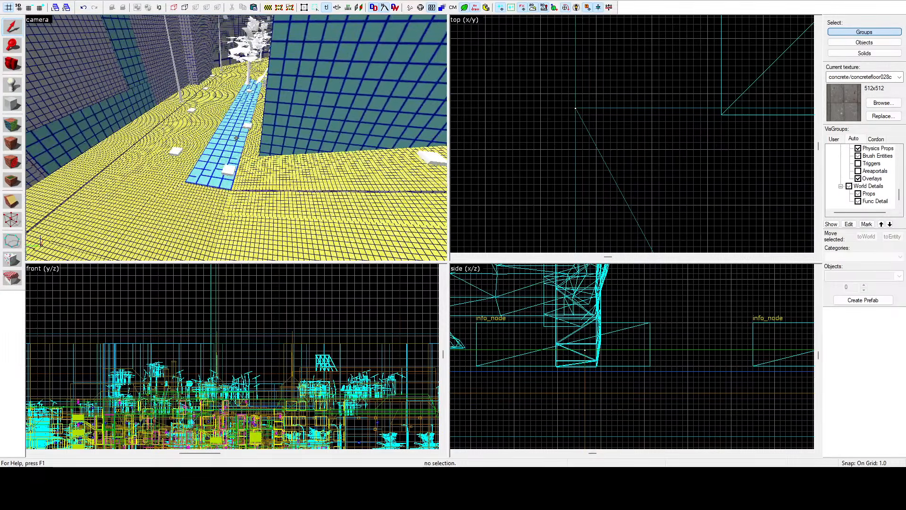
click(12, 125)
click(222, 159)
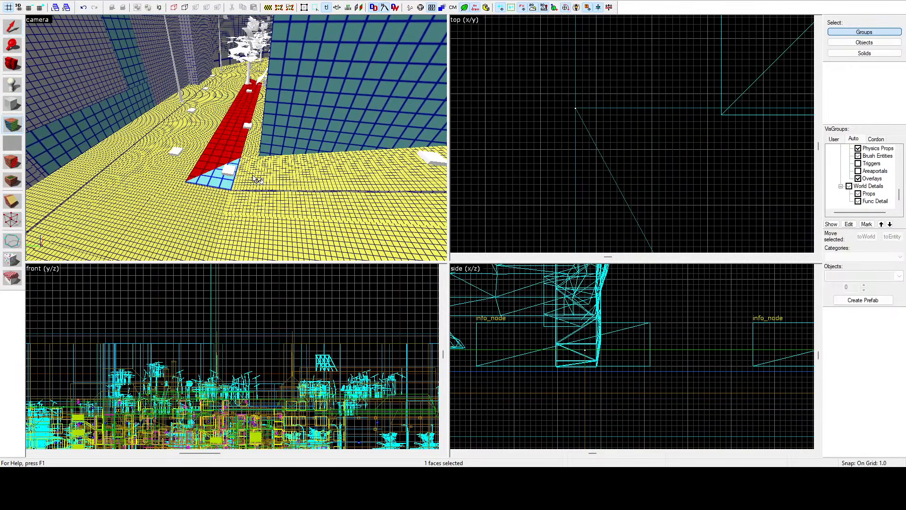
ctrl+click(231, 184)
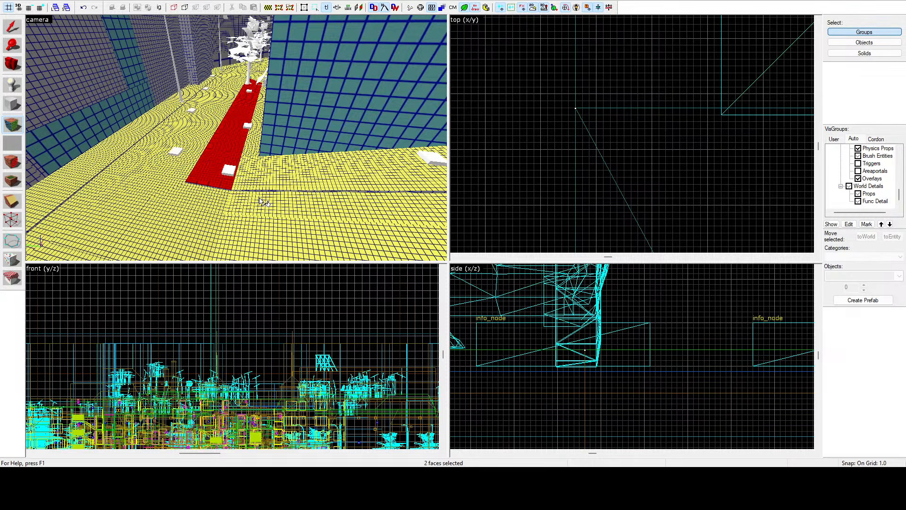
click(536, 144)
key(z)
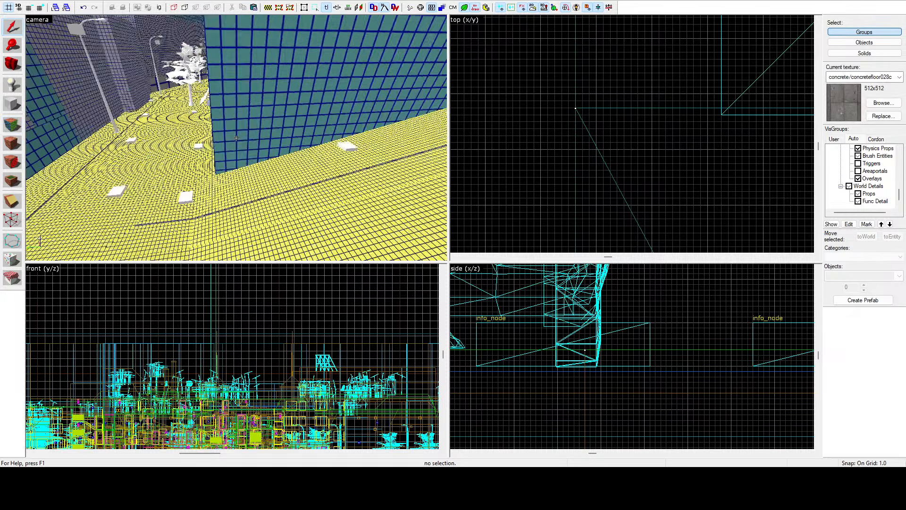
key(w)
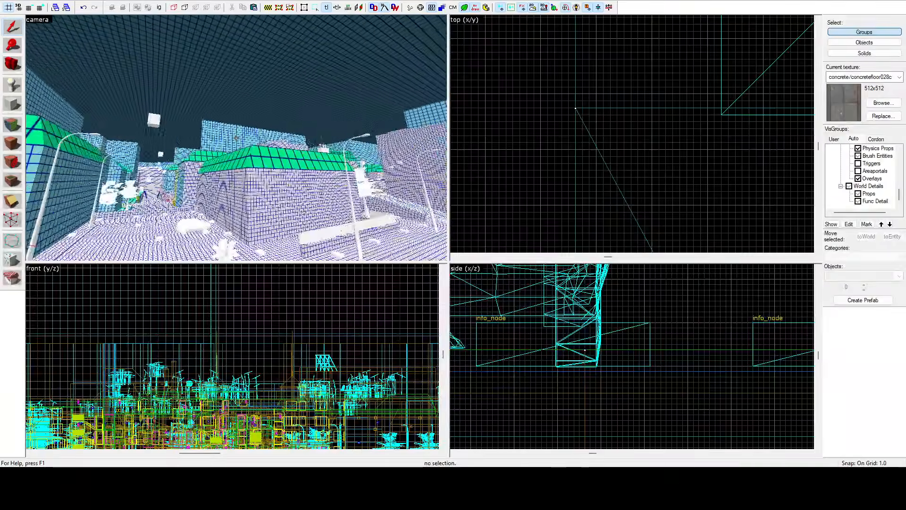
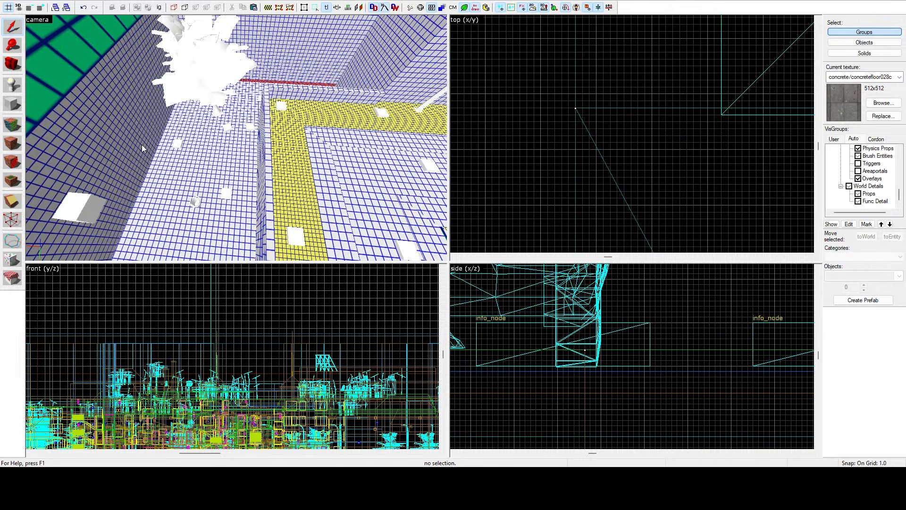
Step: Start face editing, select the four yellow fine-grid pavement strip faces along the street and match their lightmap scale to the surrounding road
click(13, 124)
click(282, 149)
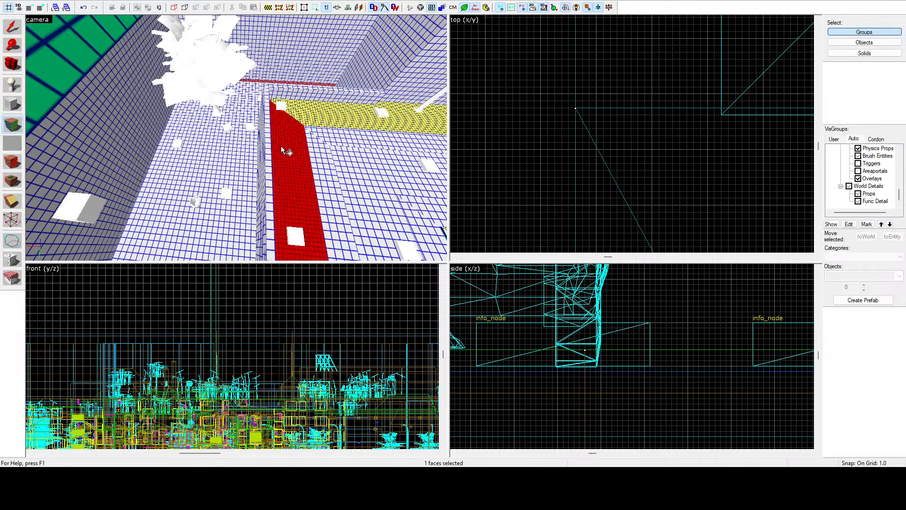
key(z)
key(z)
ctrl+click(200, 132)
ctrl+click(327, 113)
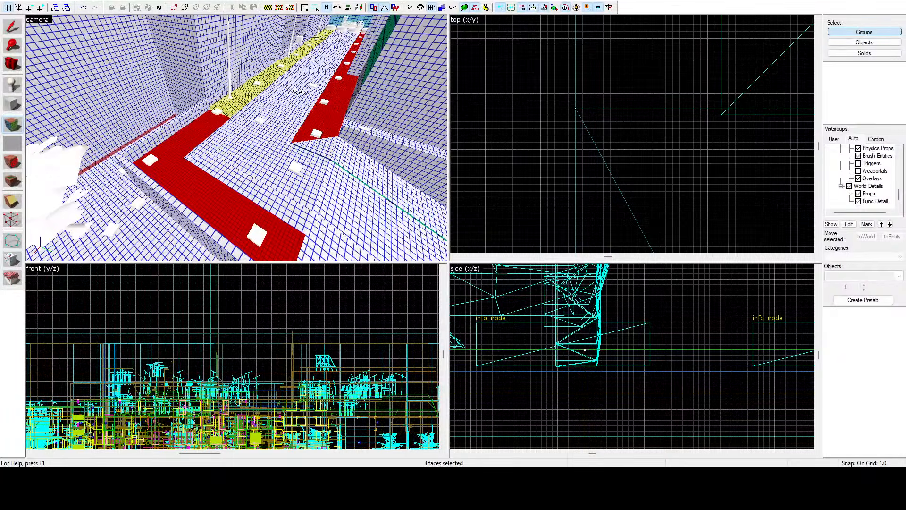
ctrl+click(279, 82)
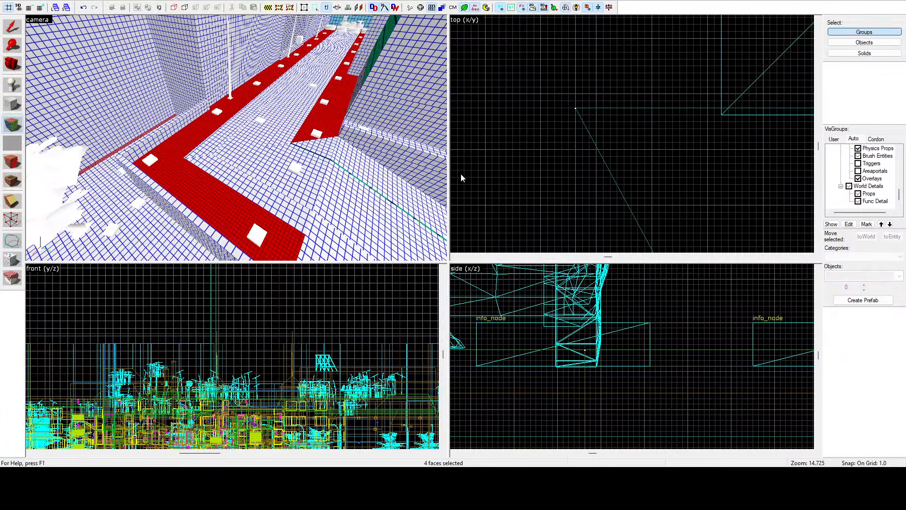
click(534, 145)
Step: Select the four green coarse-grid faces on top of the tree-lined ledge and refine their lightmap scale
key(z)
key(w)
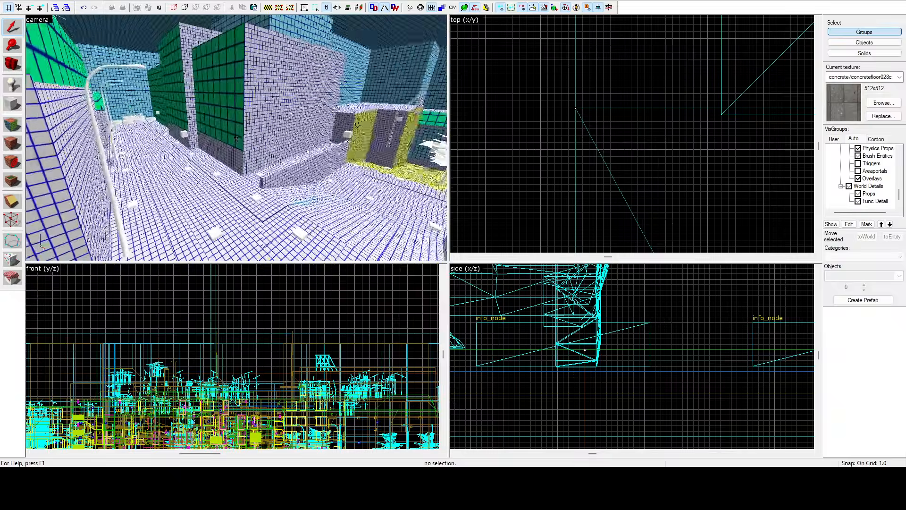
key(w)
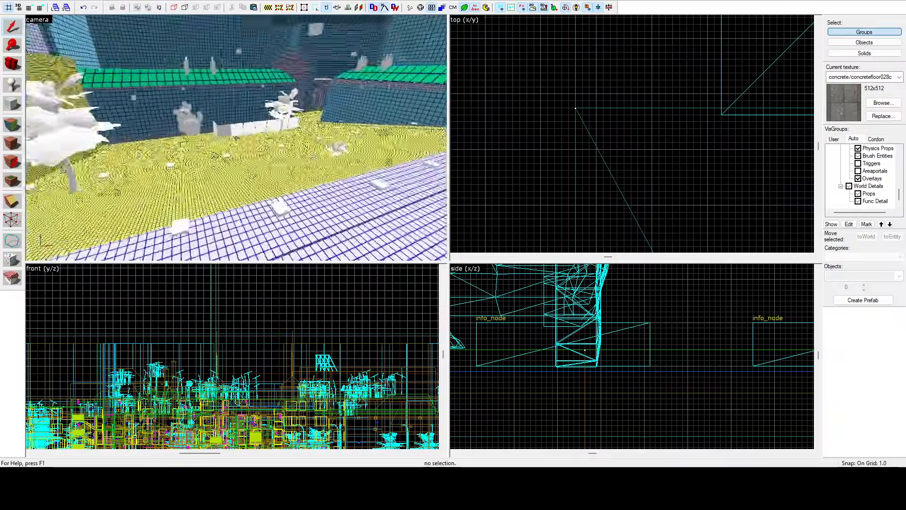
key(w)
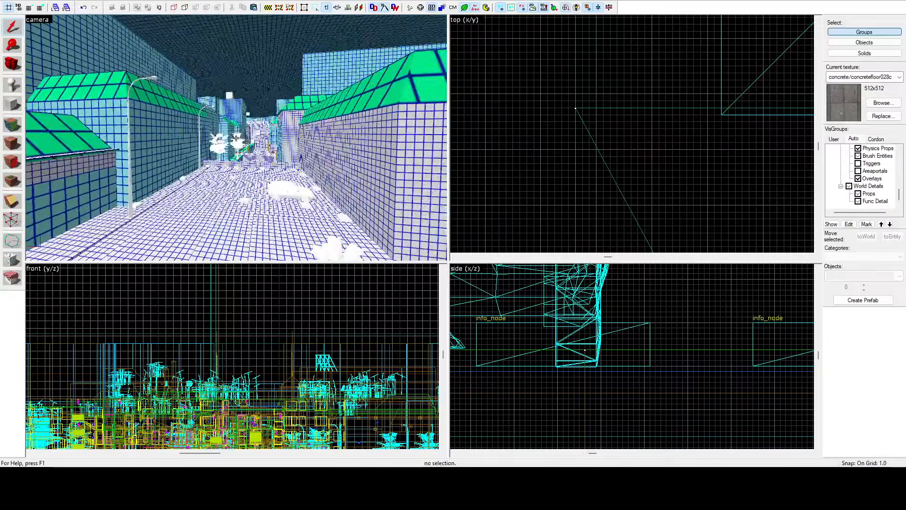
key(w)
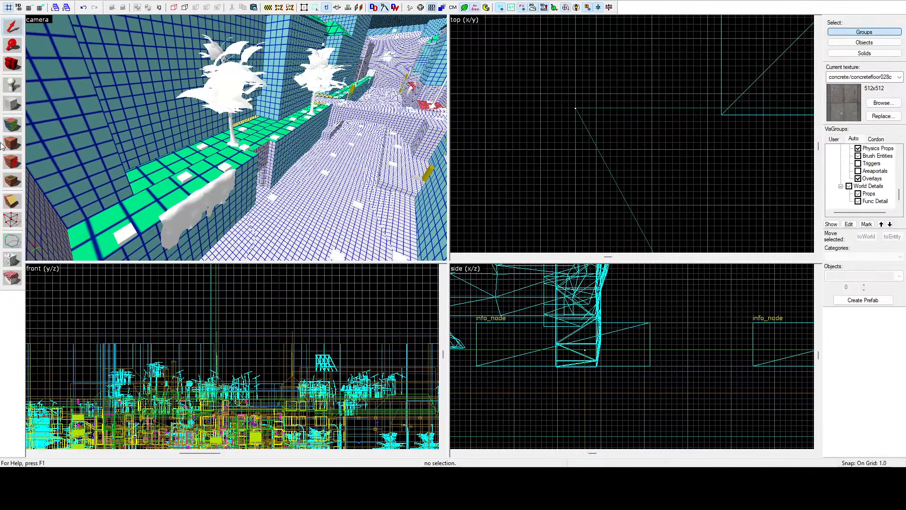
click(14, 128)
click(158, 186)
ctrl+click(203, 154)
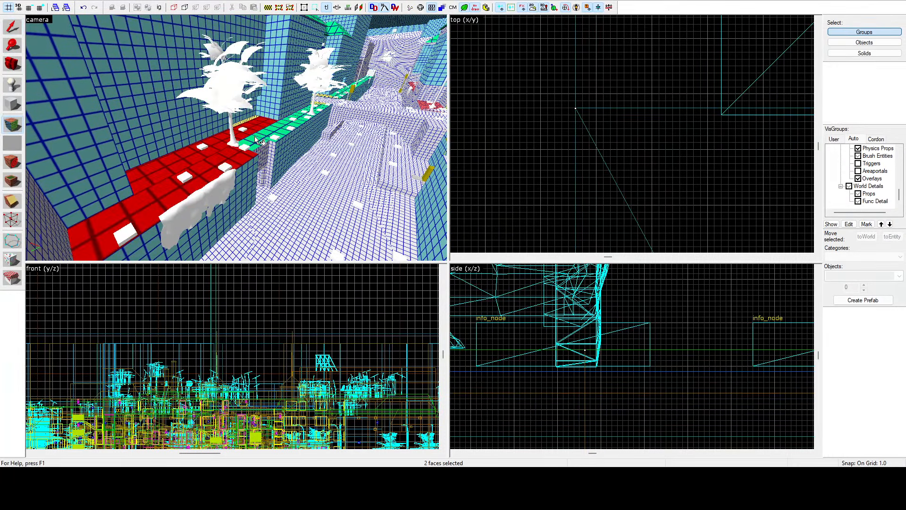
ctrl+click(255, 141)
ctrl+click(285, 127)
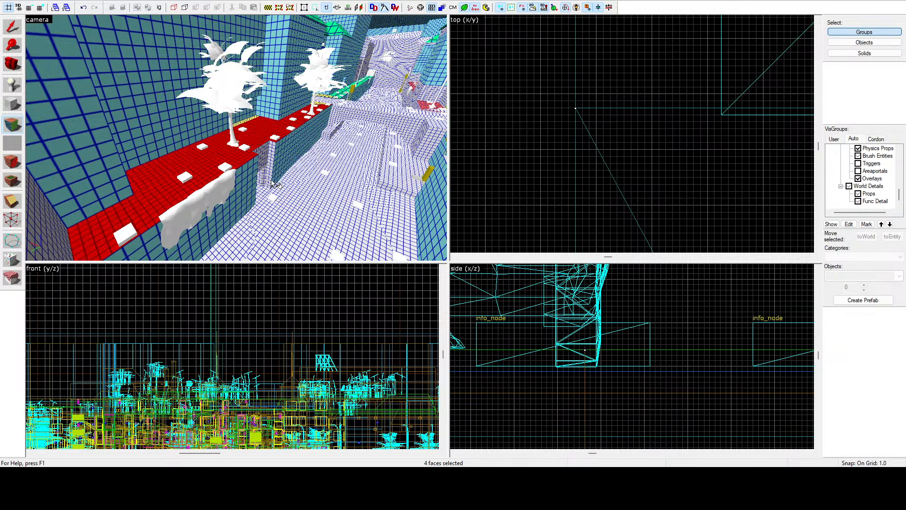
Step: Select the yellow strip face behind the ledge trees, followed by the pavement strip face along the grey alley wall
click(248, 122)
key(z)
key(w)
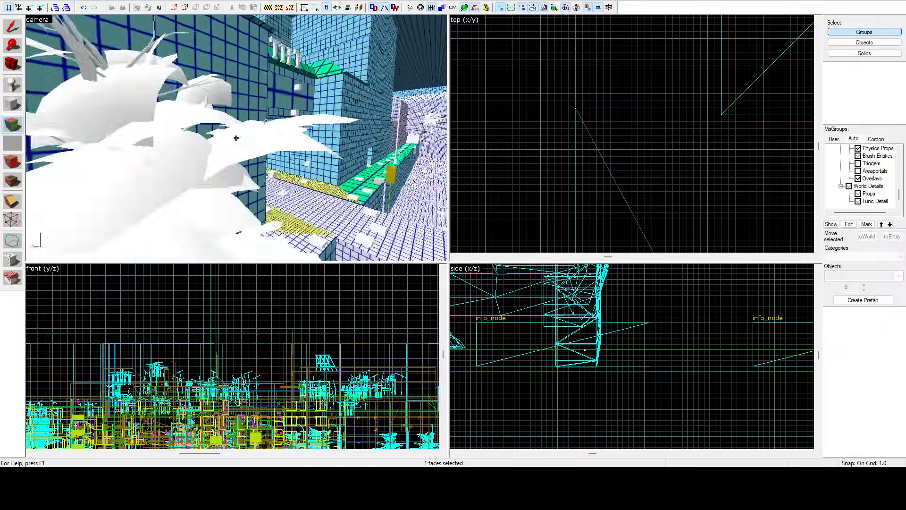
key(z)
click(242, 145)
key(z)
Step: Select the nine light-blue road and sidewalk faces between the two grey walls and refine their lightmap scale to match the surrounding ground
key(w)
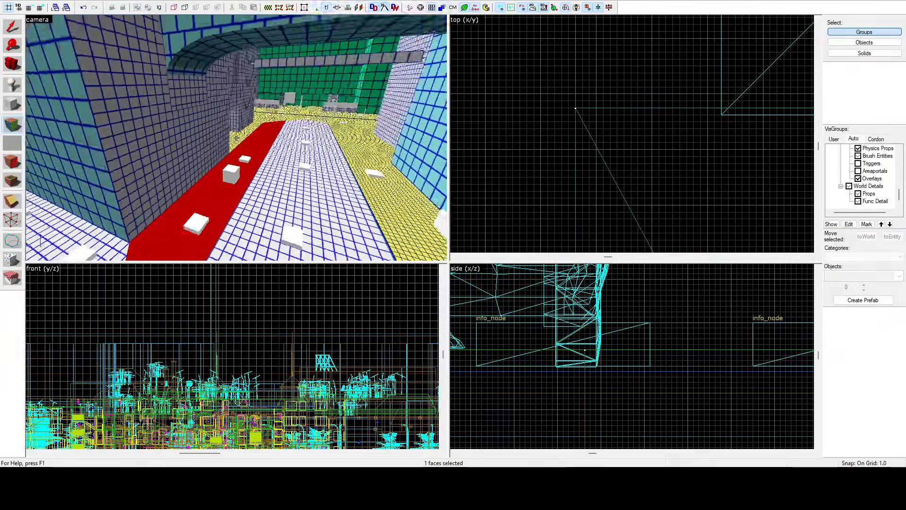
key(w)
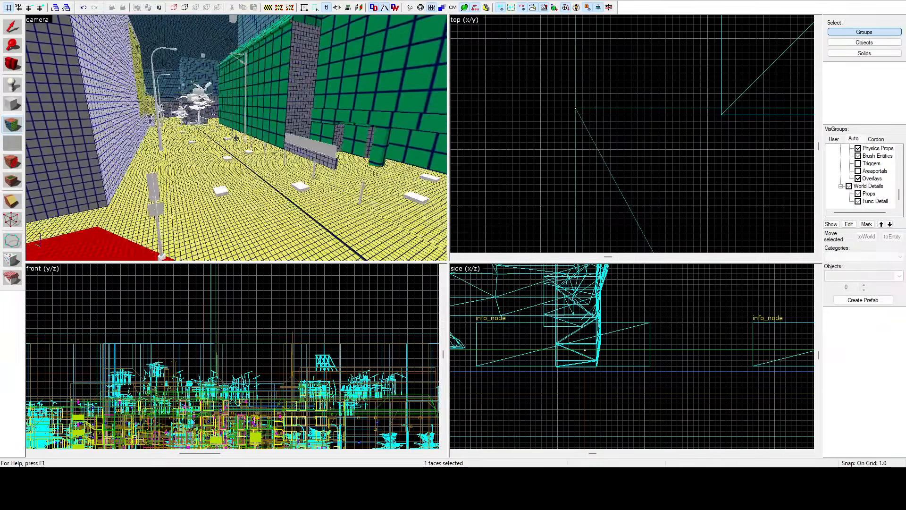
key(w)
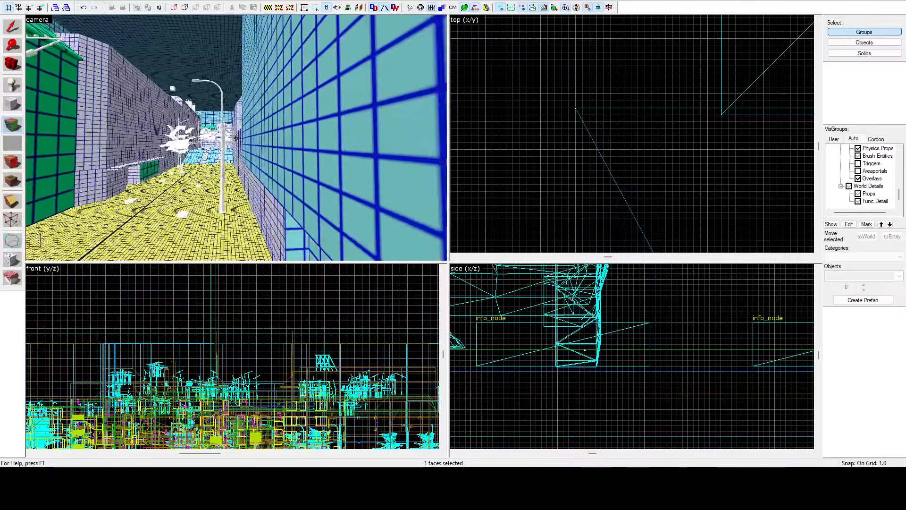
key(w)
key(z)
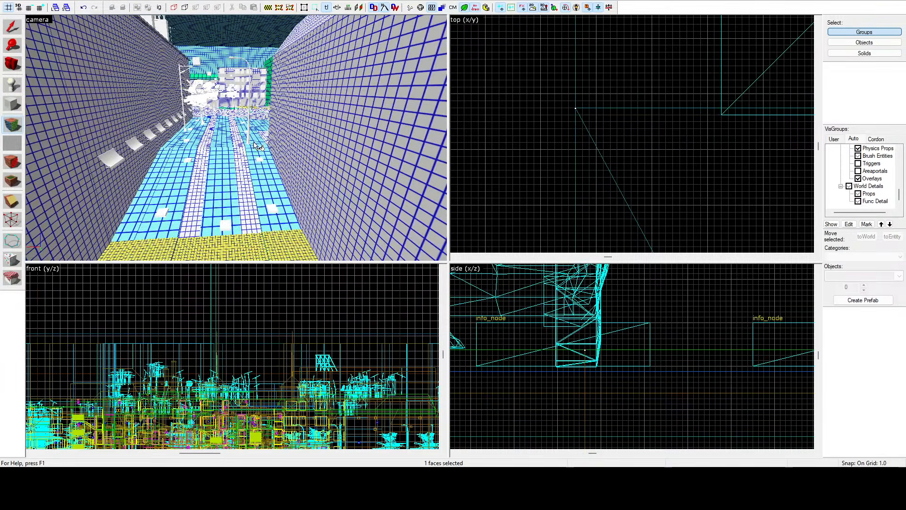
click(254, 143)
ctrl+click(261, 148)
ctrl+click(258, 123)
ctrl+click(222, 133)
ctrl+click(222, 156)
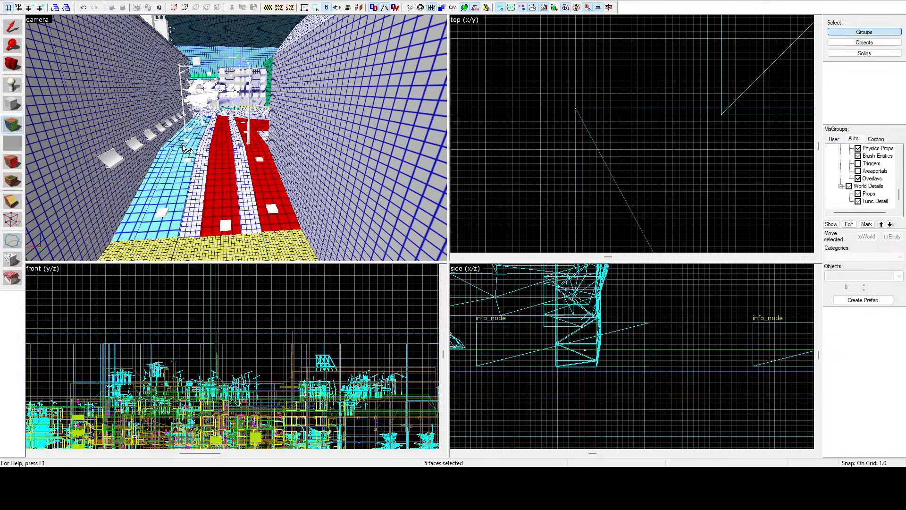
ctrl+click(185, 148)
ctrl+click(182, 150)
ctrl+click(179, 154)
ctrl+click(177, 159)
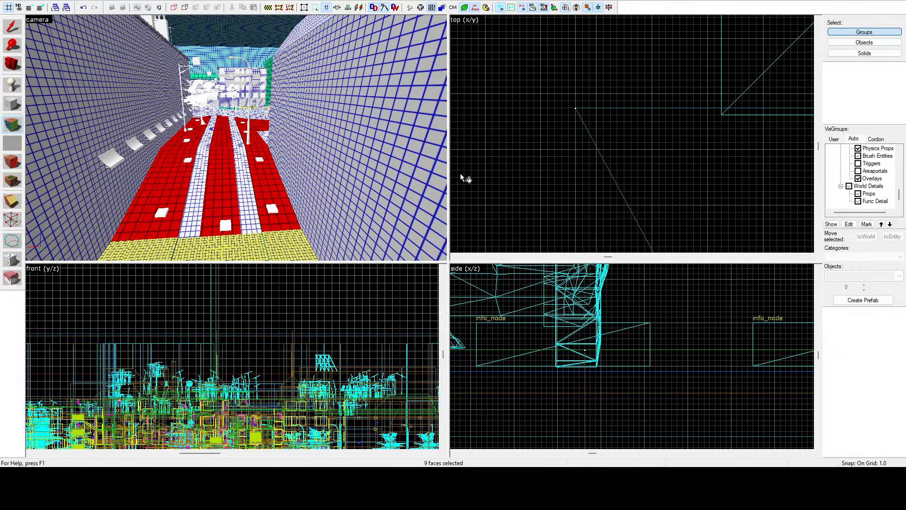
Step: Select the green coarse-grid strips crossing the wide street and the small green patch near the far building, and refine their lightmap scale
key(z)
key(w)
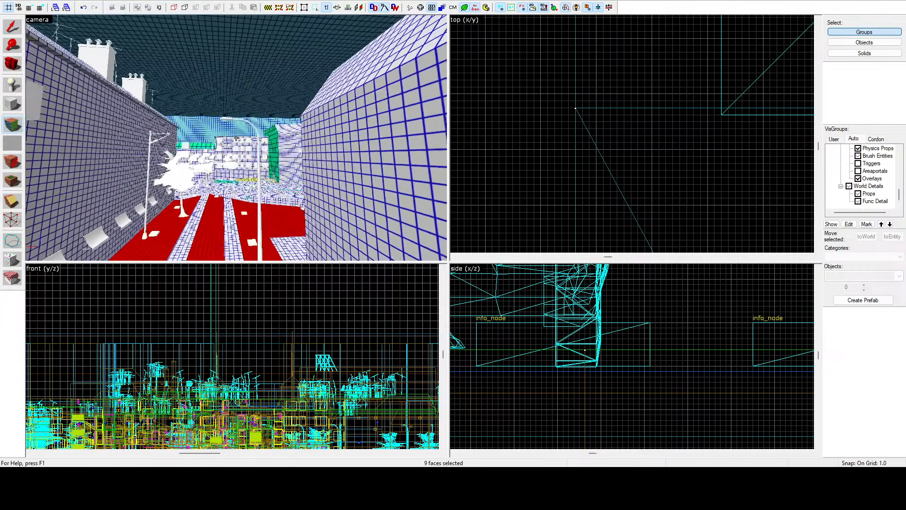
key(z)
click(232, 193)
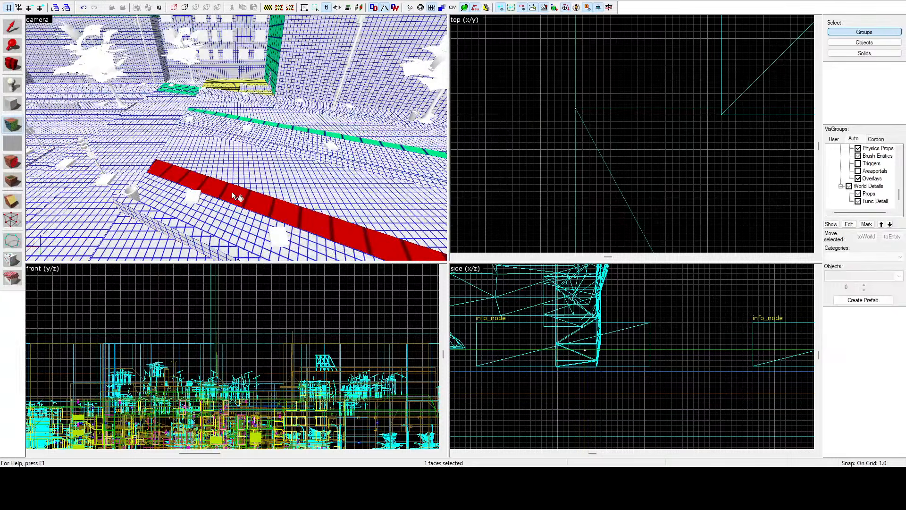
ctrl+click(263, 126)
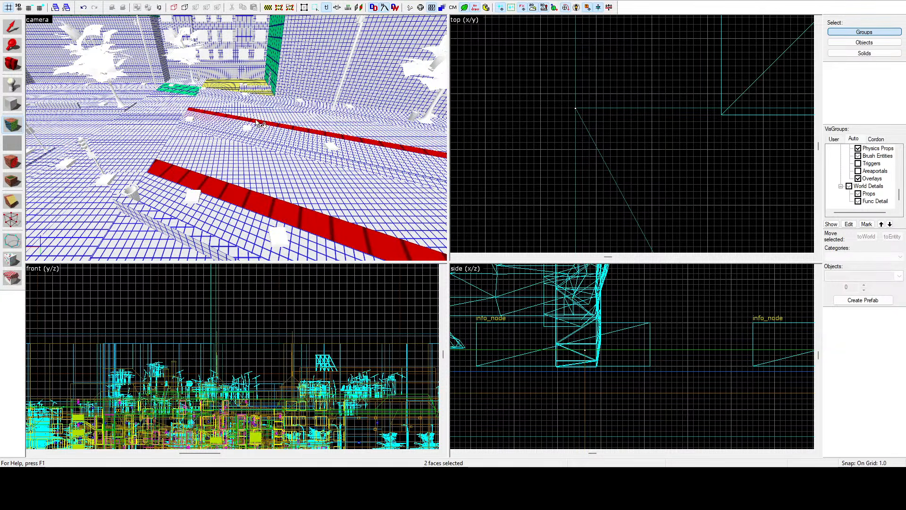
ctrl+click(184, 92)
ctrl+click(190, 91)
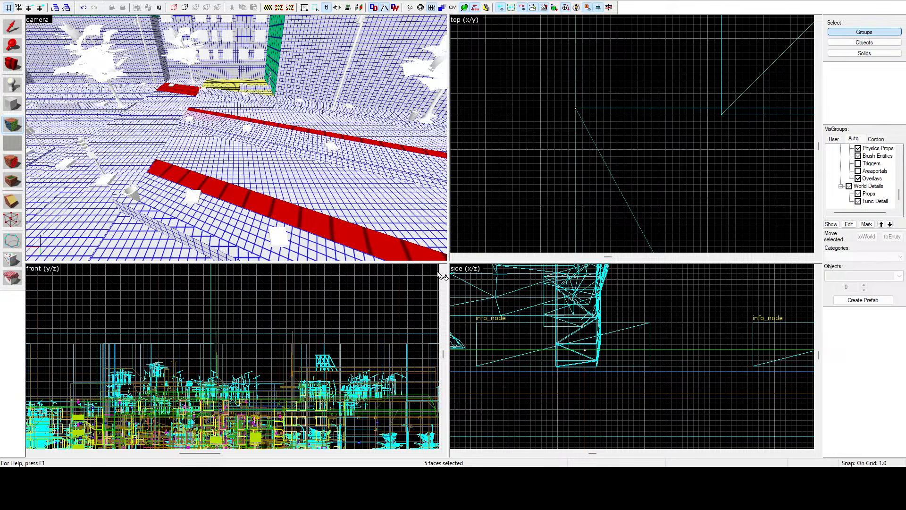
Step: Refine the lightmap scale of the two long green strips running down the street beside the dark yellow building
key(z)
key(w)
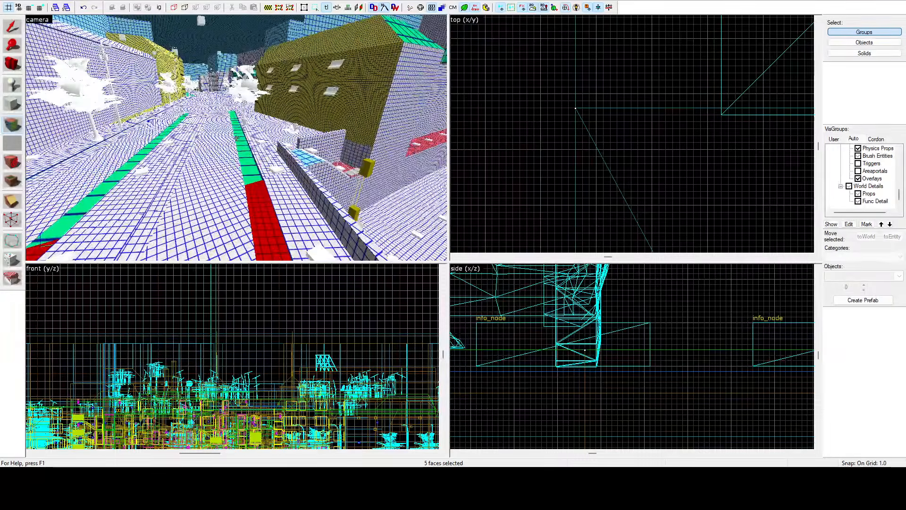
key(z)
click(244, 153)
ctrl+click(124, 169)
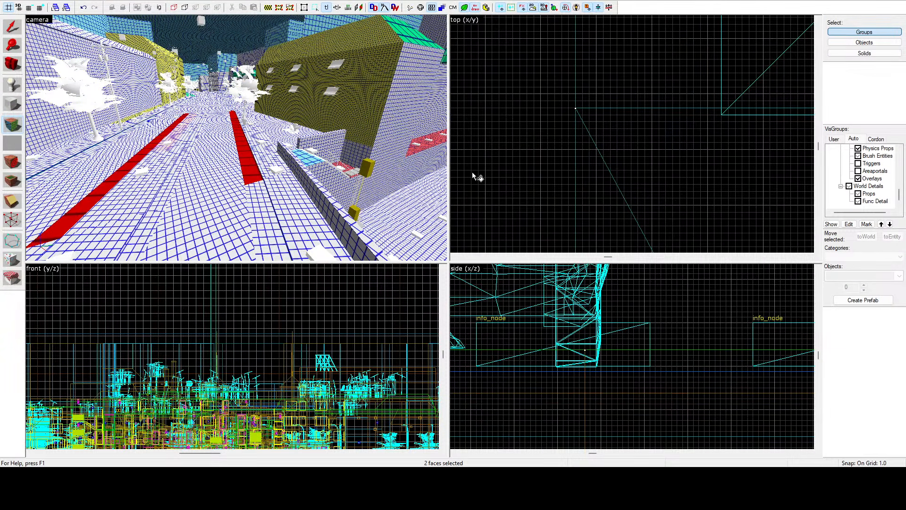
Step: Select the light-blue coarse-grid face beside the low walls near the dark yellow building for lightmap scale editing
key(z)
key(w)
key(z)
click(231, 167)
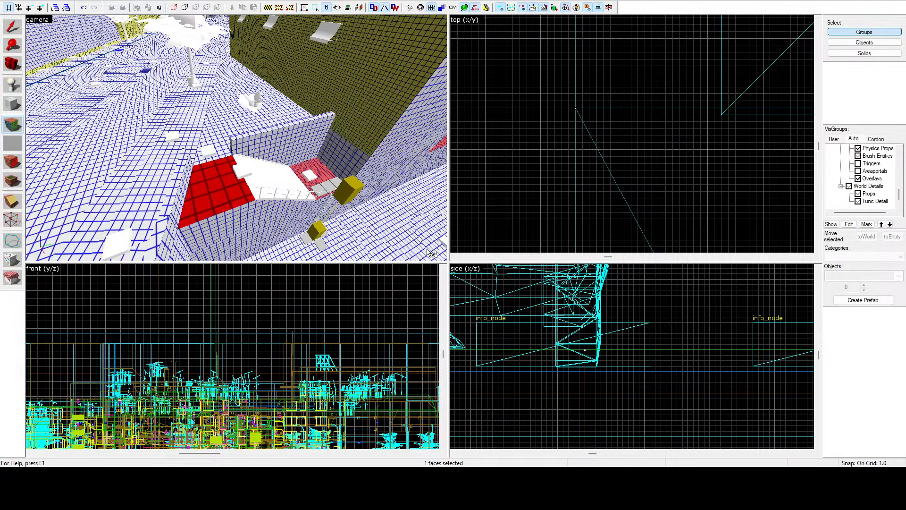
Step: Select the green coarse-grid sidewalk strips along the yellow building together with the adjoining light-blue road face
key(z)
key(w)
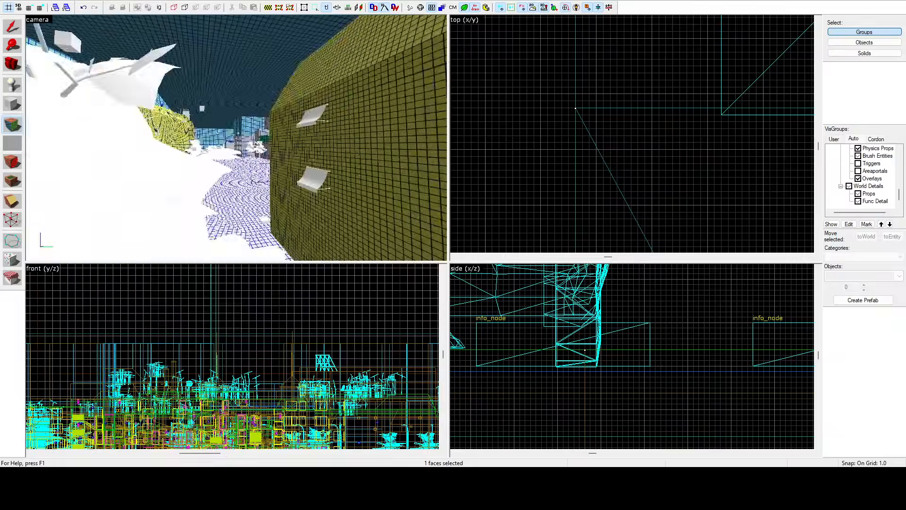
key(w)
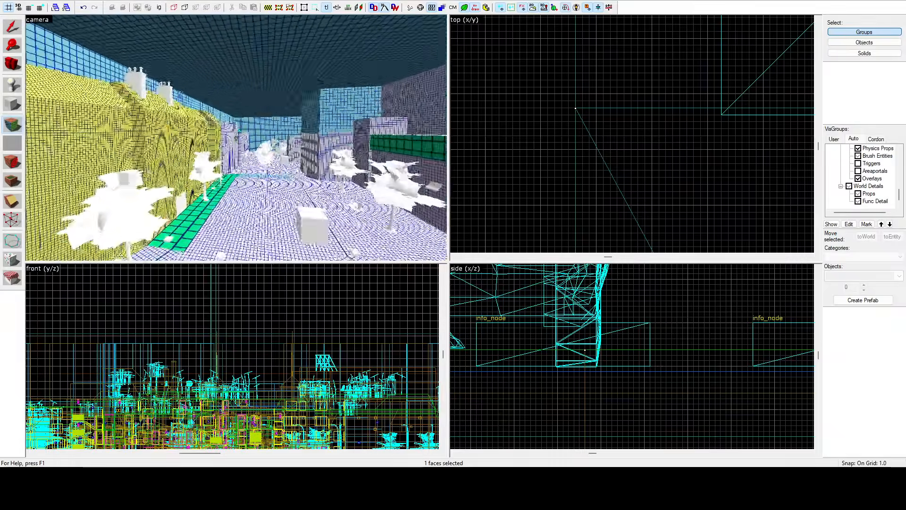
key(z)
click(244, 143)
key(z)
key(w)
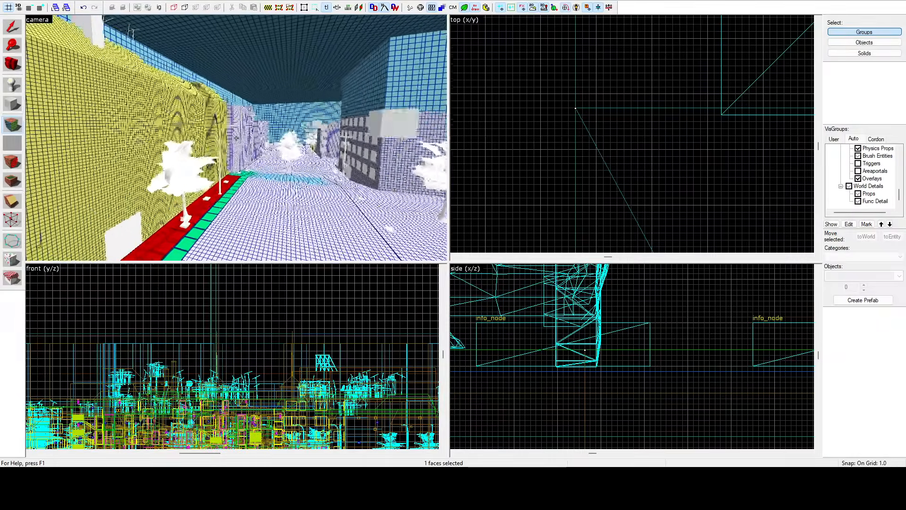
key(z)
ctrl+click(247, 166)
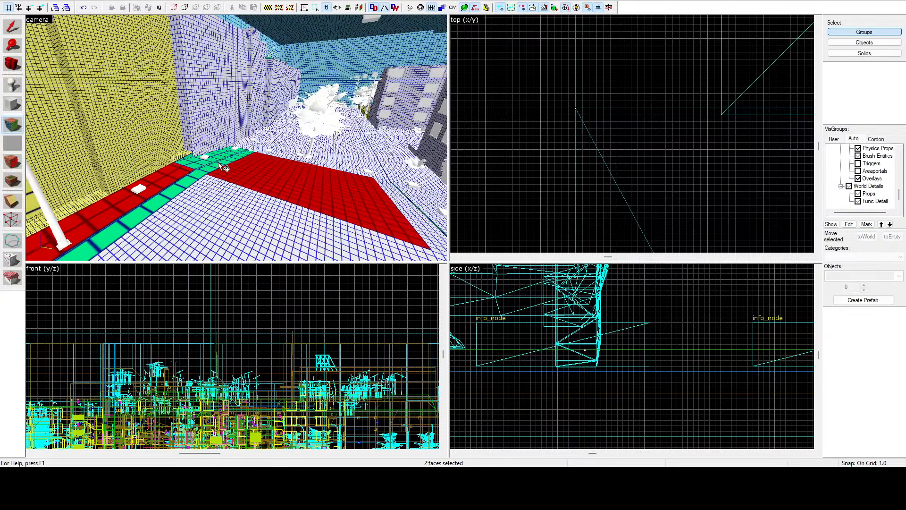
ctrl+click(197, 177)
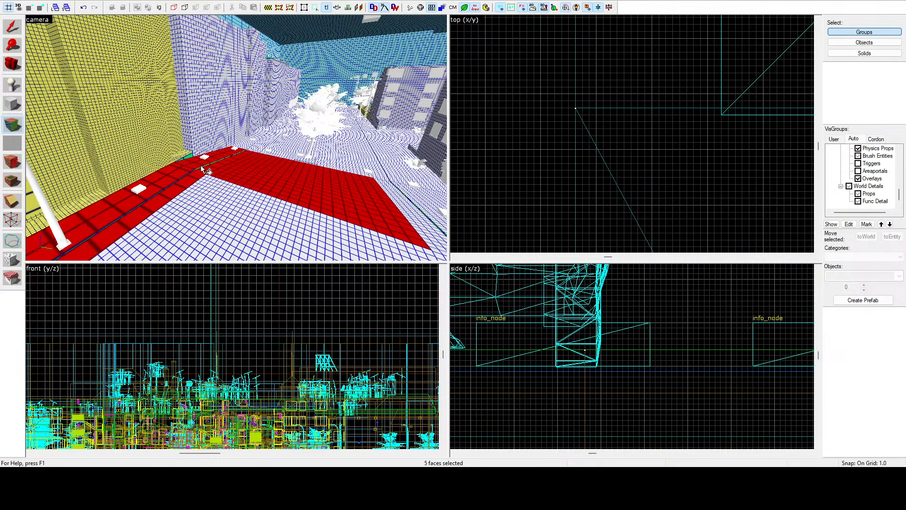
ctrl+click(188, 158)
Step: Correct the selection to include the curb strip and thin green slivers at the sidewalk corner, and refine the lightmap scale of all seven faces
key(z)
key(w)
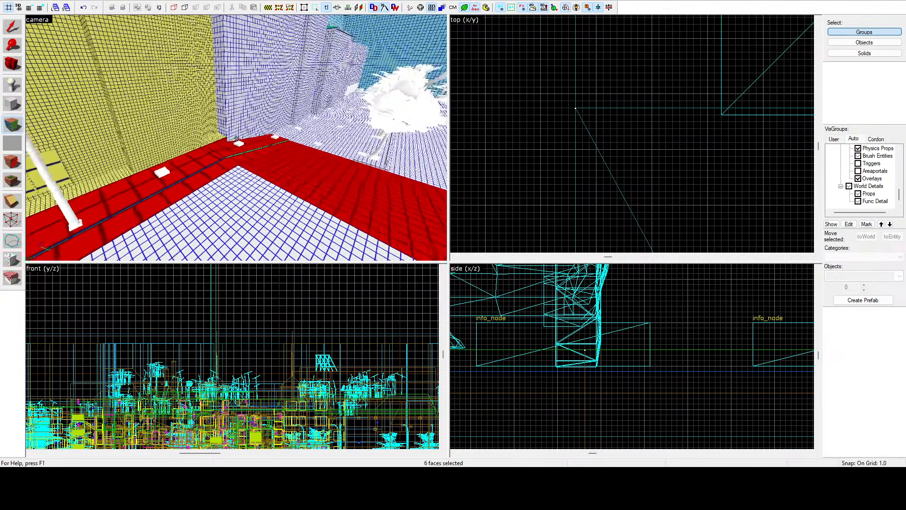
key(z)
ctrl+click(218, 161)
ctrl+click(198, 170)
ctrl+click(208, 170)
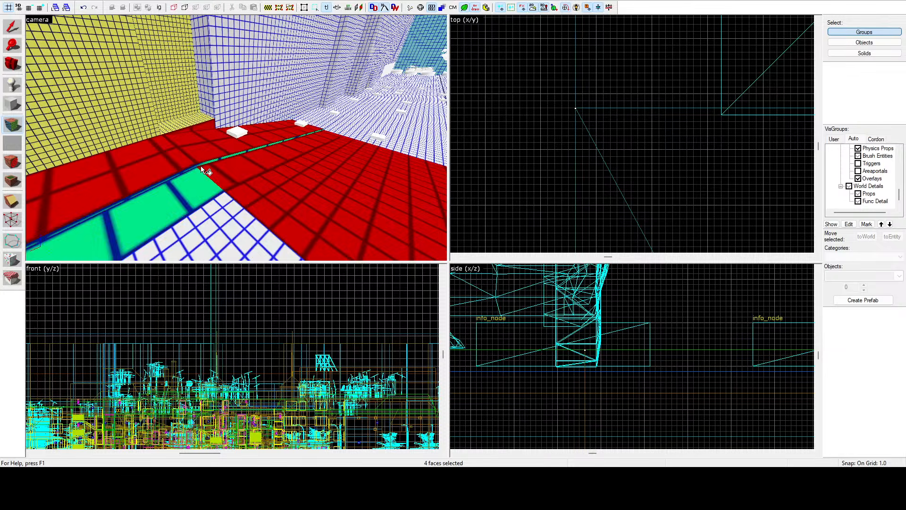
ctrl+click(186, 179)
ctrl+click(199, 164)
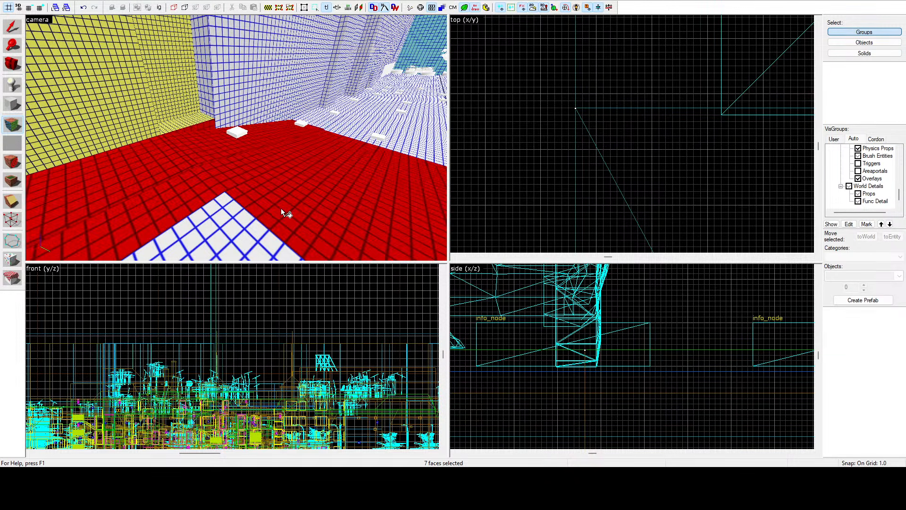
Step: Select the red fine-grid road patch and adjoining pavement strips between the monument island and the wall behind the tree
key(z)
key(w)
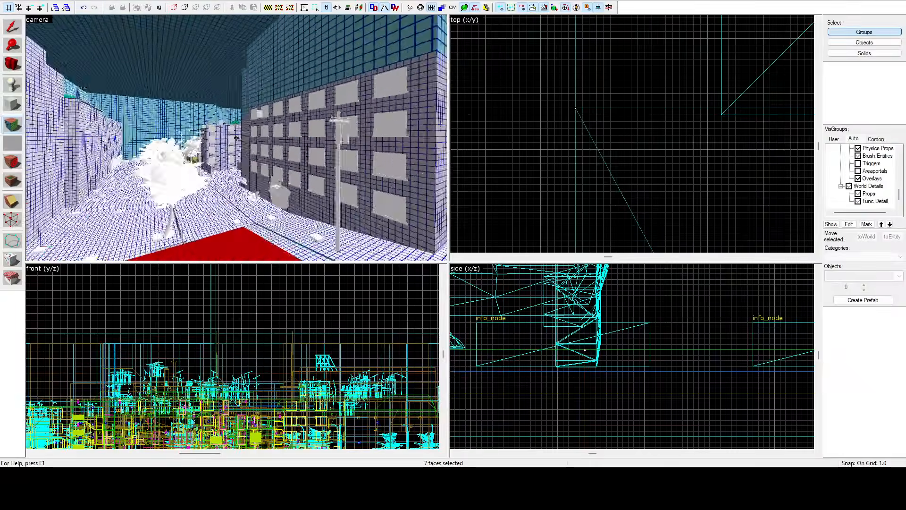
key(w)
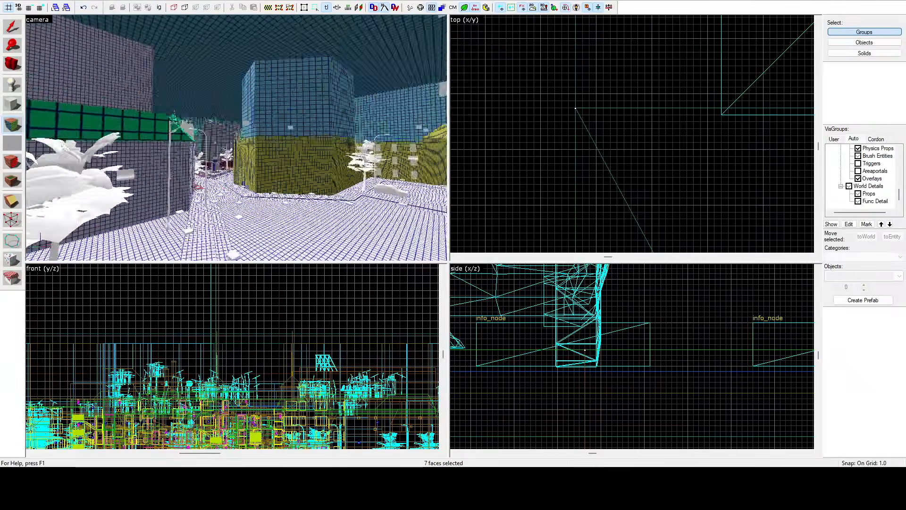
key(w)
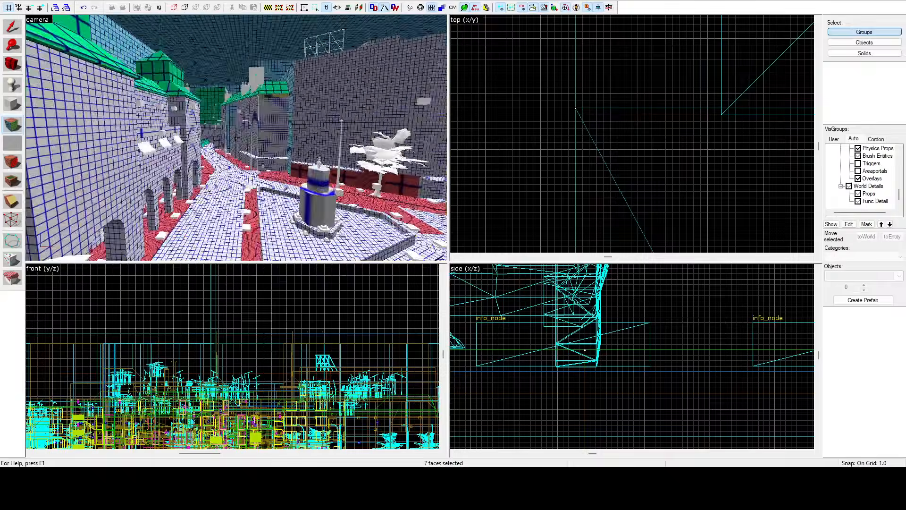
key(w)
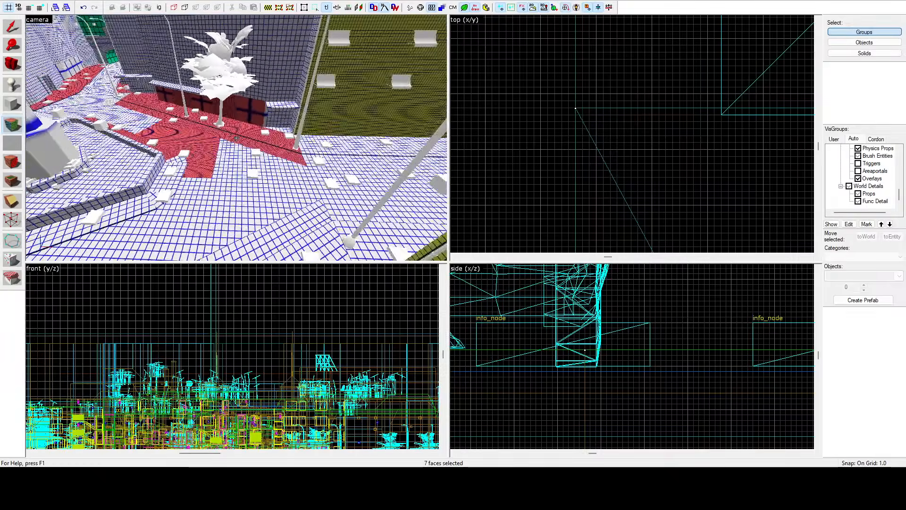
click(236, 137)
key(w)
key(w)
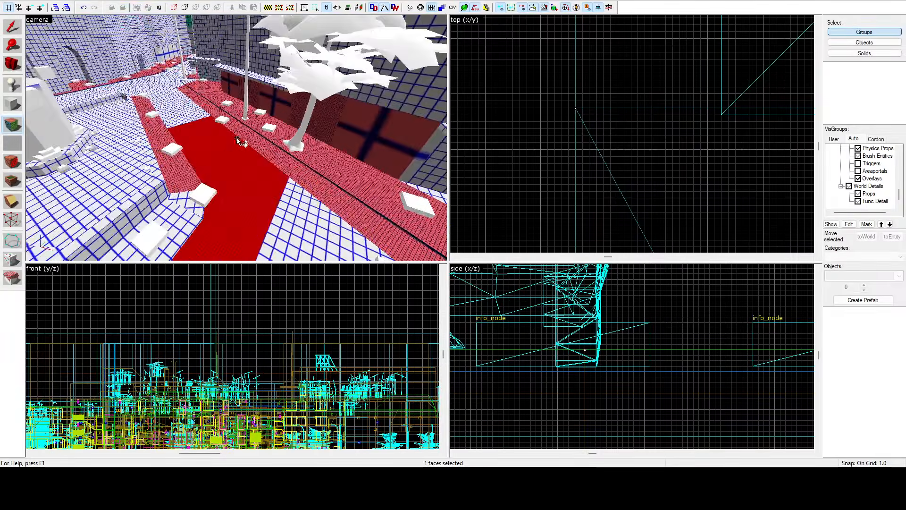
ctrl+click(185, 181)
ctrl+click(312, 151)
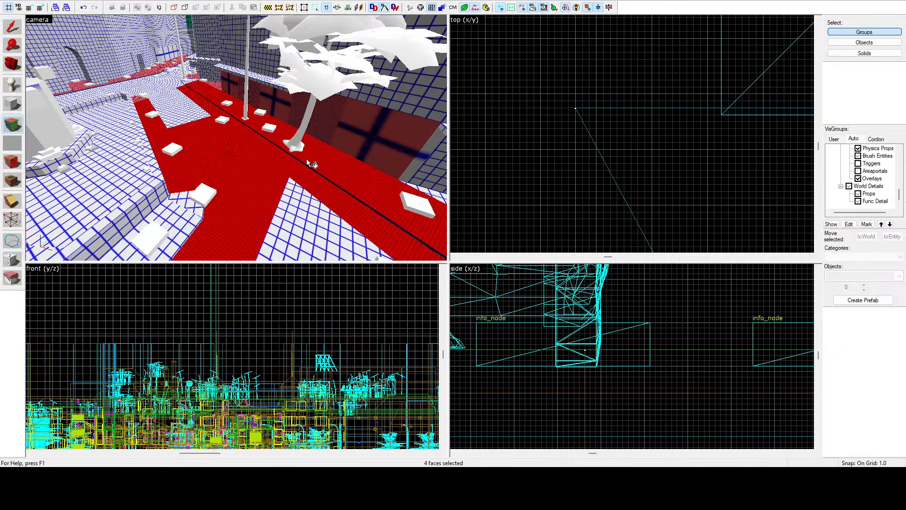
Step: Add the red fine-grid wall panels behind the tree and lamp post to the face selection
ctrl+click(340, 131)
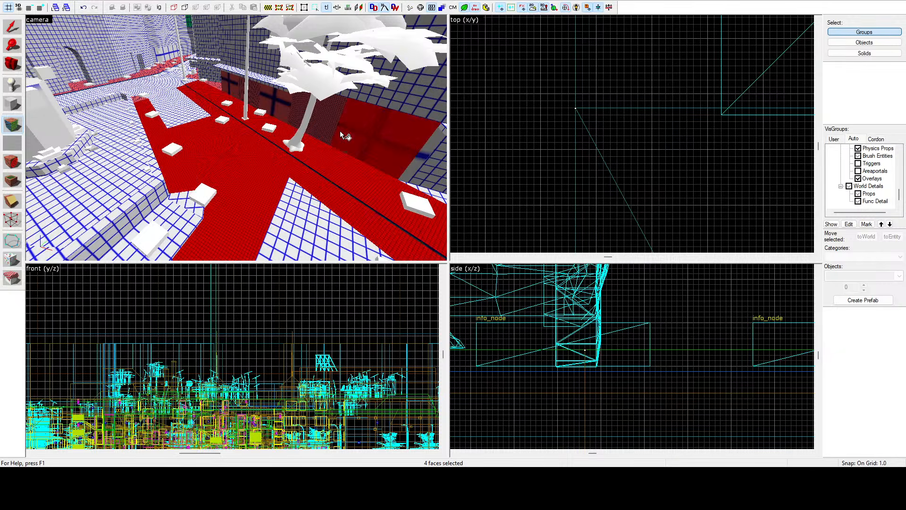
ctrl+click(256, 91)
ctrl+click(233, 81)
Step: Extend the selection with the red fine-grid sidewalk faces running in front of and beneath the arcade
key(z)
key(w)
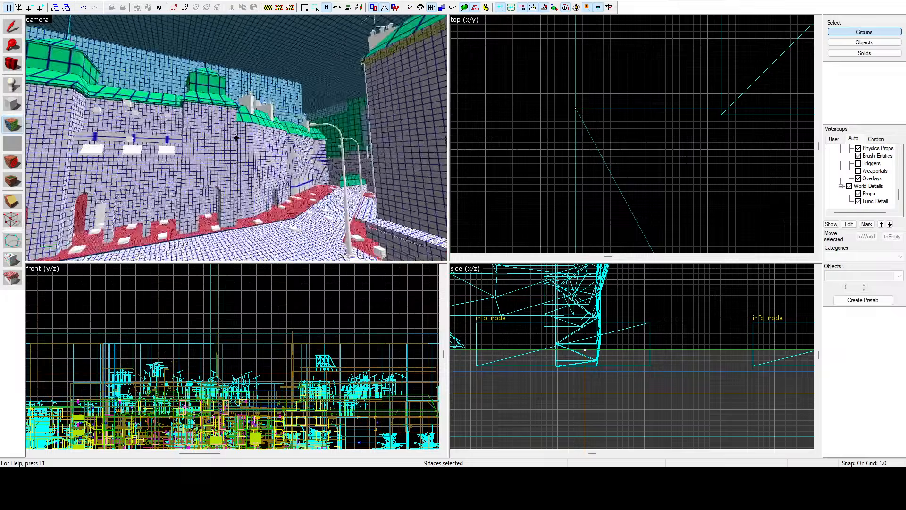
key(w)
key(z)
ctrl+click(247, 166)
ctrl+click(242, 161)
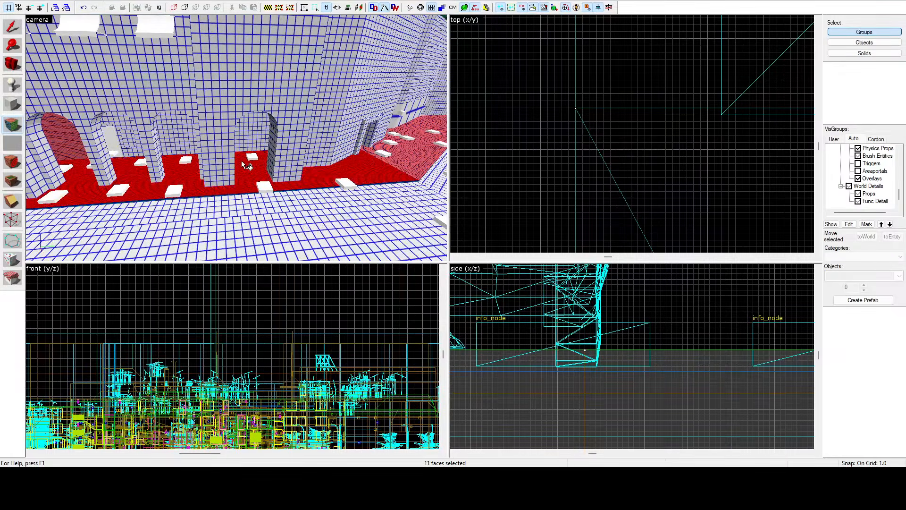
Step: Add the remaining red fine-grid faces inside the arcade, including the arched recess and its back wall, to the selection
key(z)
key(w)
key(z)
ctrl+click(256, 146)
key(z)
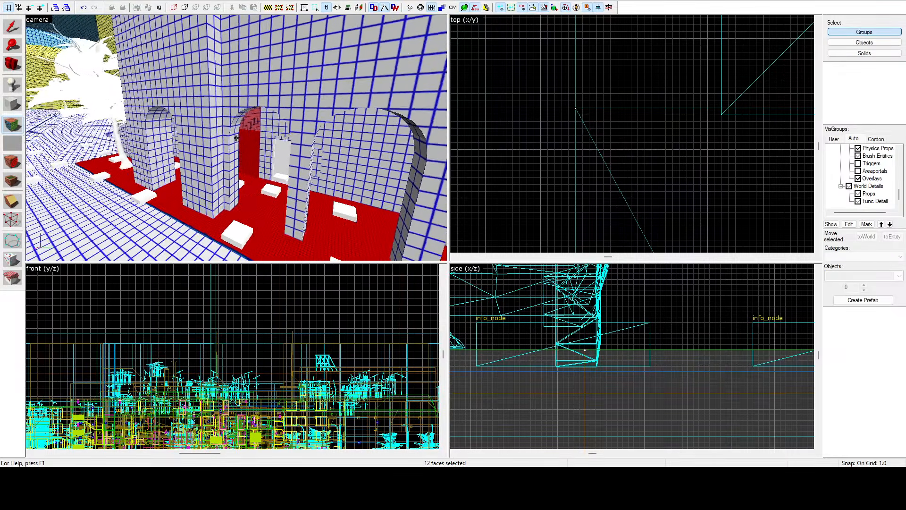
key(w)
key(z)
ctrl+click(214, 114)
ctrl+click(147, 189)
key(z)
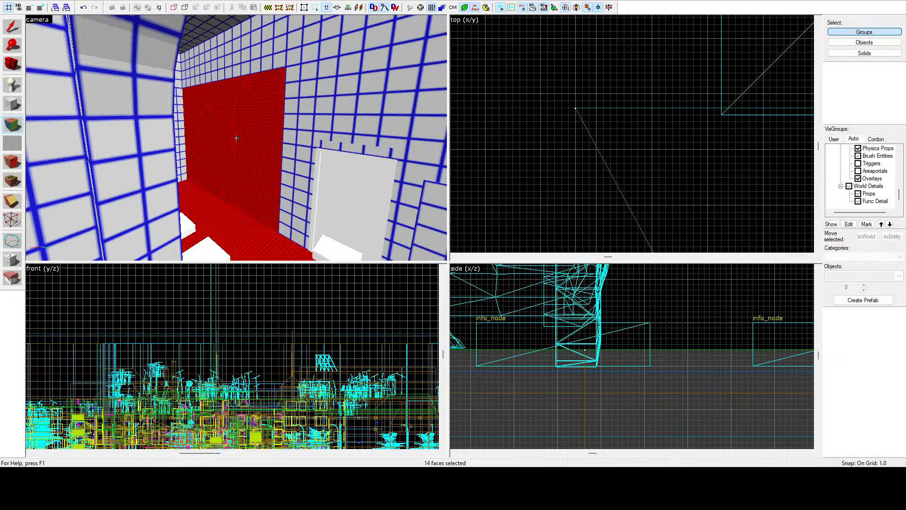
Step: Coarsen the lightmap scale of the selected arcade and plaza faces, plus the red strip along the monument island's low wall, to the yellow grid density
key(s)
key(z)
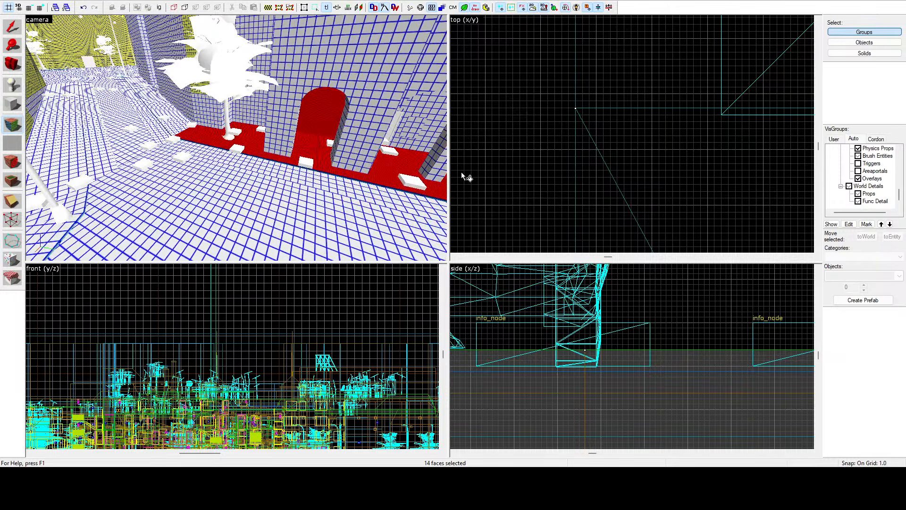
key(z)
key(s)
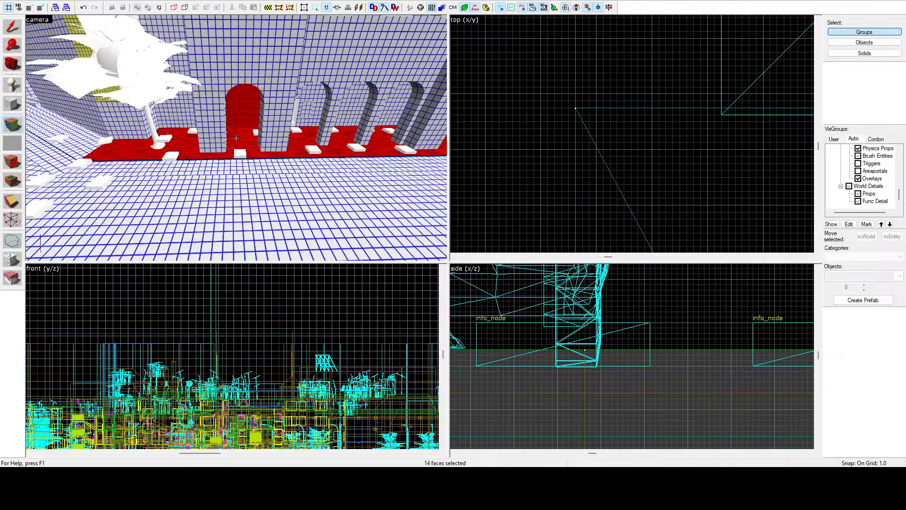
key(z)
click(238, 142)
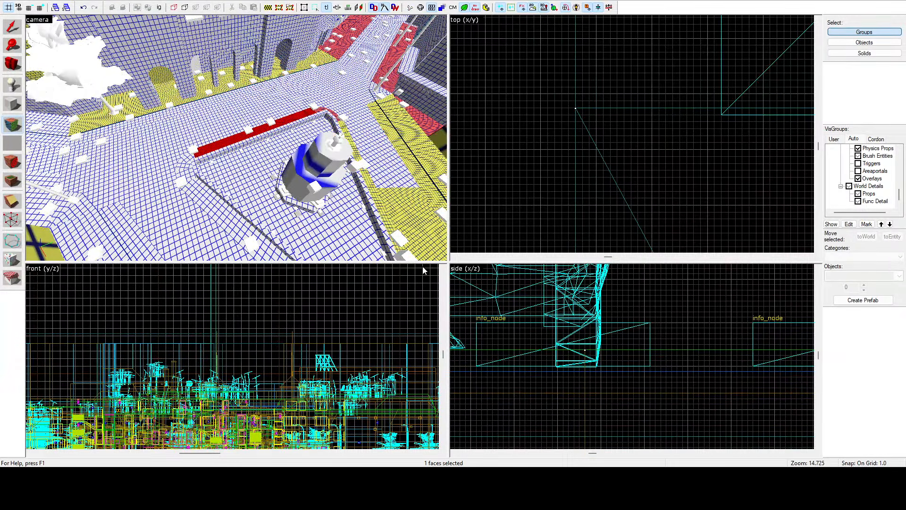
Step: Select the road and pavement faces surrounding the monument island, from its outer strips across the plaza to the arcade sidewalk
click(205, 206)
ctrl+click(183, 176)
ctrl+click(184, 171)
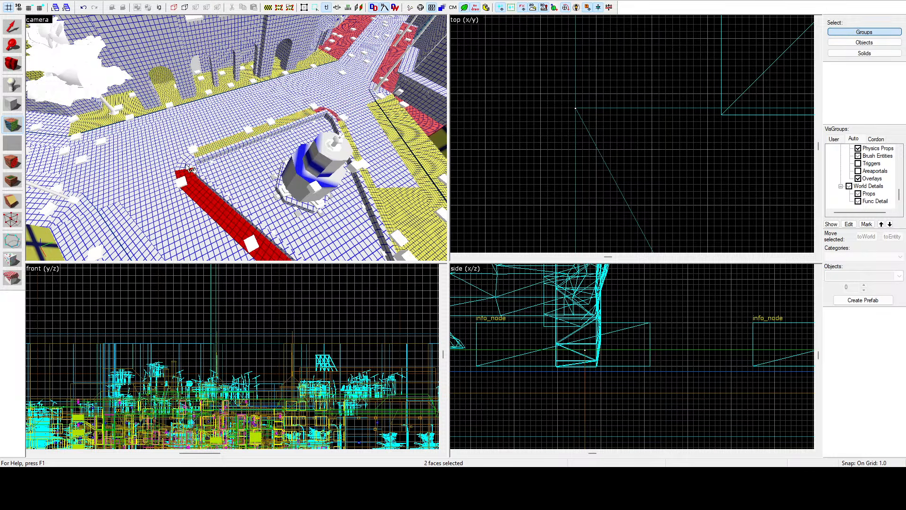
ctrl+click(185, 164)
ctrl+click(187, 159)
ctrl+click(200, 119)
mouse_move(177, 111)
ctrl+mouse_down()
mouse_move(158, 181)
mouse_move(115, 207)
mouse_move(78, 210)
ctrl+mouse_up()
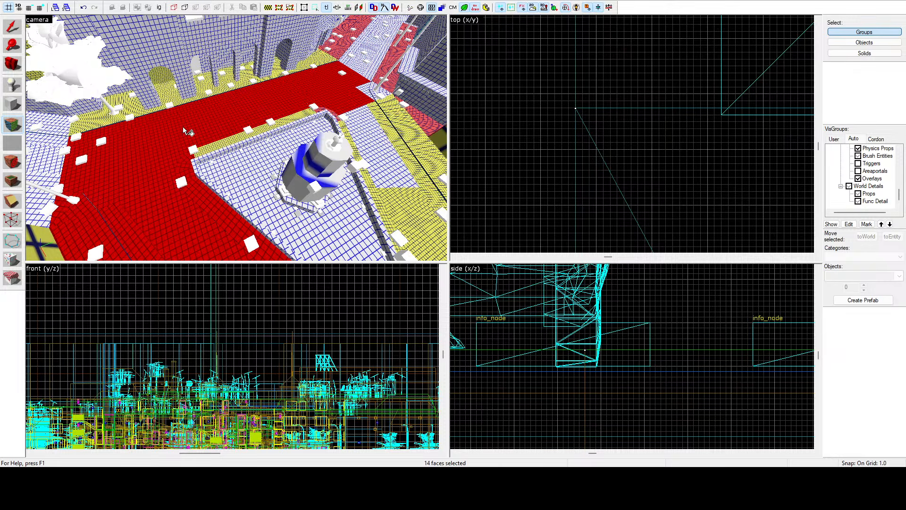
mouse_move(366, 83)
ctrl+mouse_down()
mouse_move(376, 74)
mouse_move(348, 46)
mouse_move(344, 84)
mouse_move(412, 111)
mouse_move(353, 121)
ctrl+mouse_up()
Step: Add the missed road face near the island's blunt end and refine the whole plaza selection's lightmap scale to the yellow grid density
key(z)
key(w)
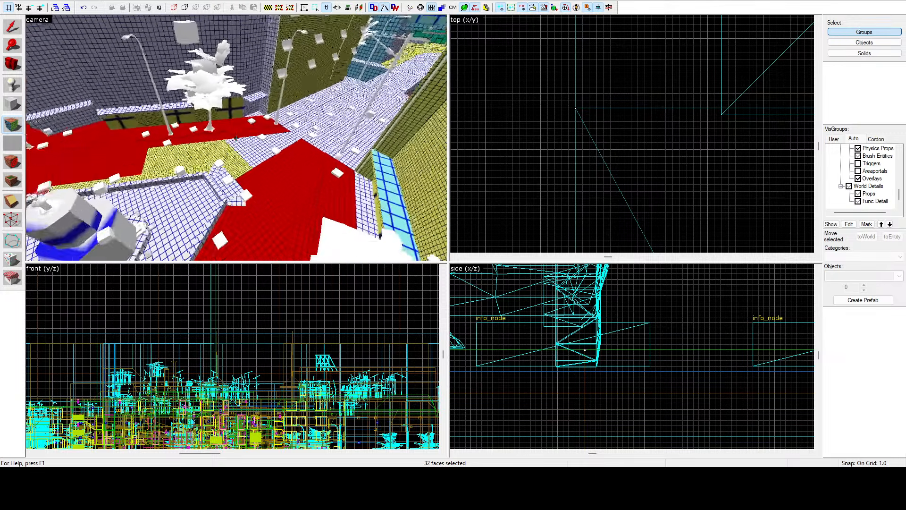
key(z)
ctrl+click(246, 155)
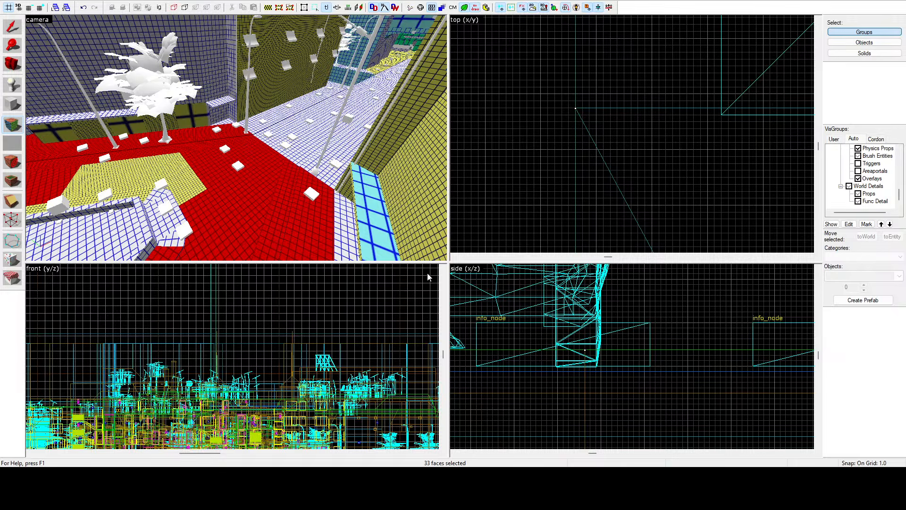
key(z)
key(w)
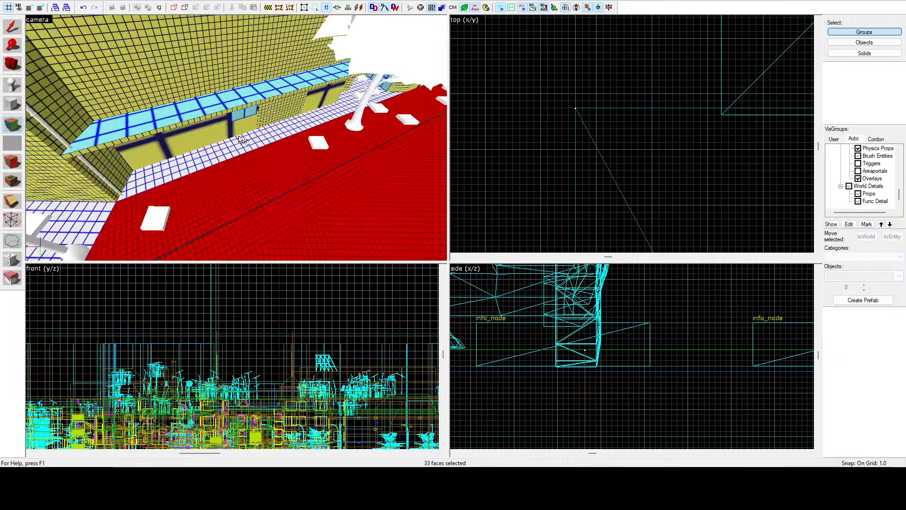
key(z)
Step: Select the two white coarse-grid floor faces beneath the yellow building's light-blue canopy and refine their lightmap scale
click(251, 137)
key(z)
key(w)
key(z)
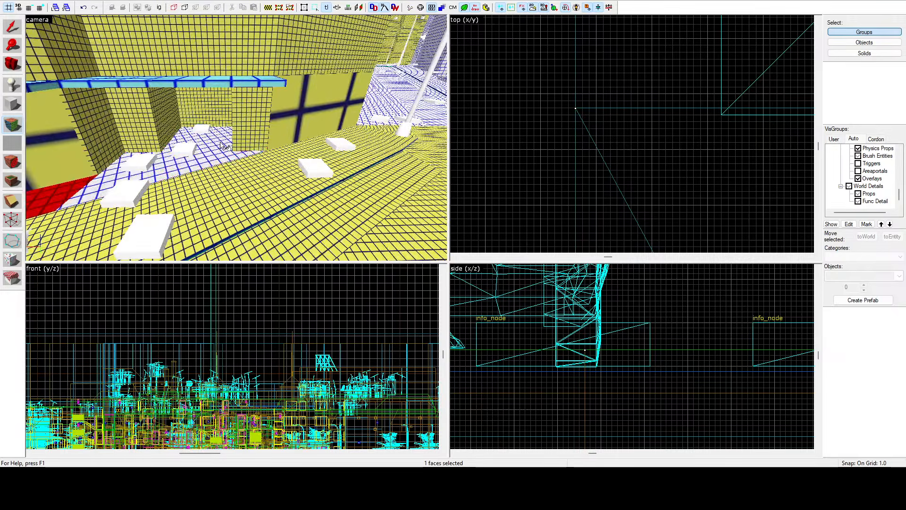
ctrl+click(205, 154)
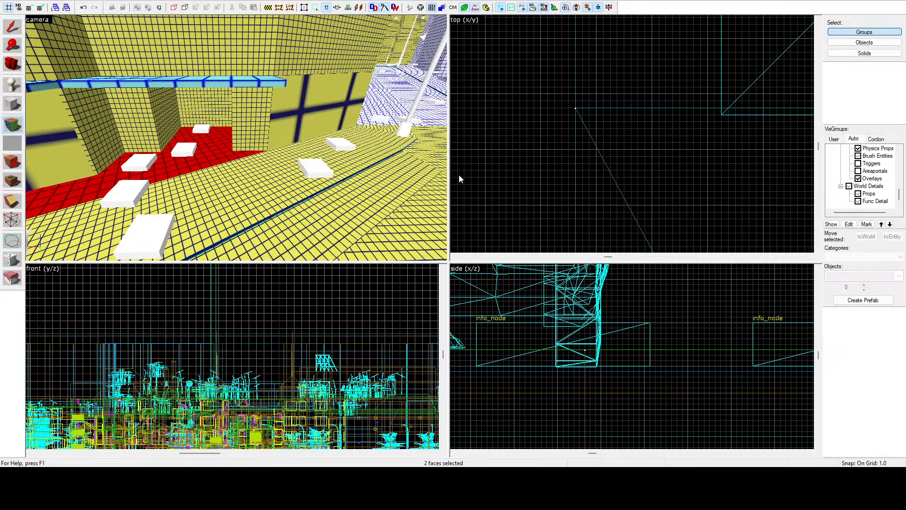
key(z)
Step: Select the three red fine-grid faces at the monument island's pointed corner and coarsen their lightmap scale to match the surrounding road
key(w)
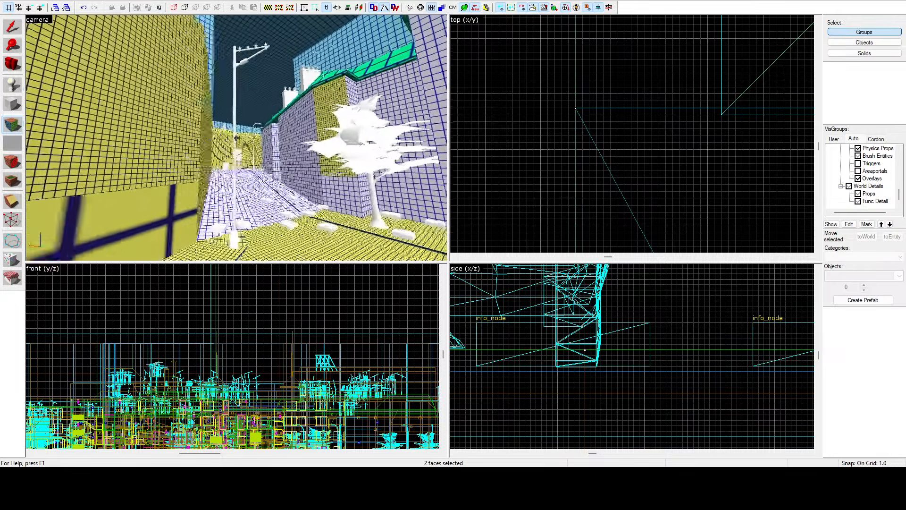
key(s)
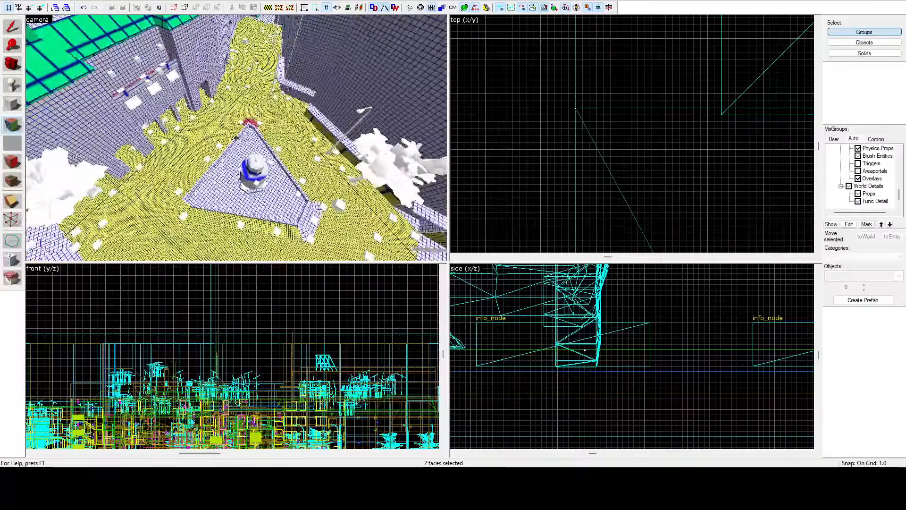
key(w)
key(z)
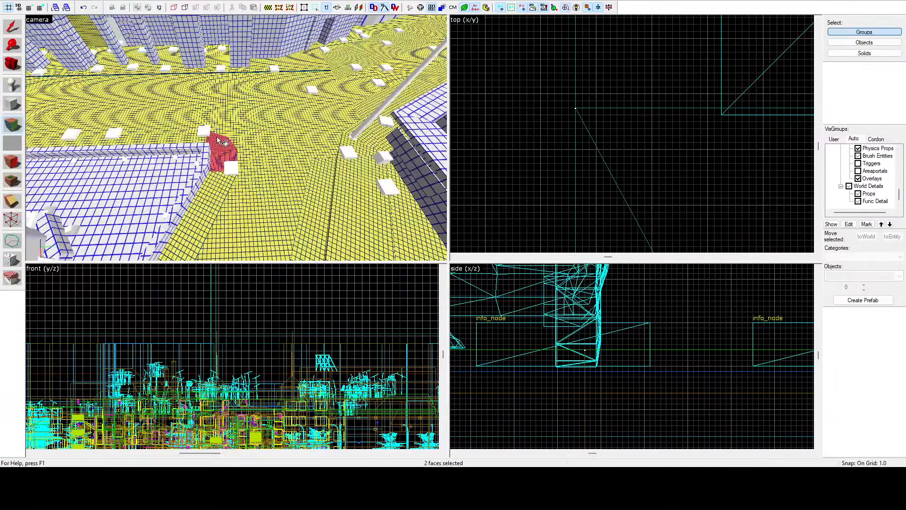
click(216, 139)
ctrl+click(226, 148)
ctrl+click(227, 159)
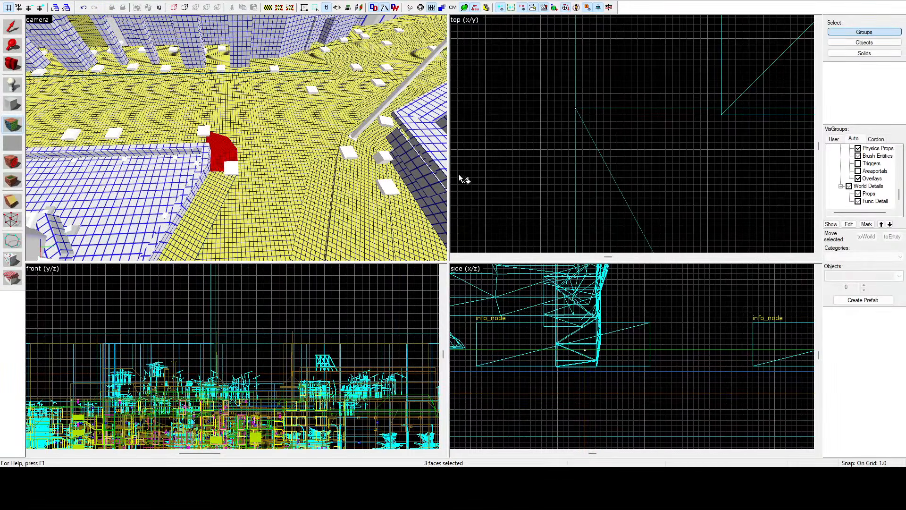
key(z)
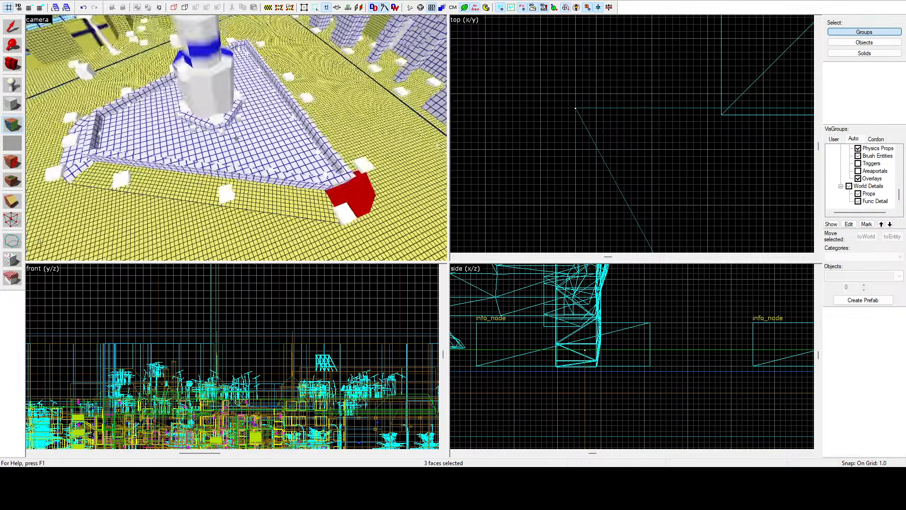
Step: Refine the lightmap scale of the three white pavement faces at the island's blunt end and leave face editing with nothing selected
key(a)
key(z)
ctrl+click(235, 161)
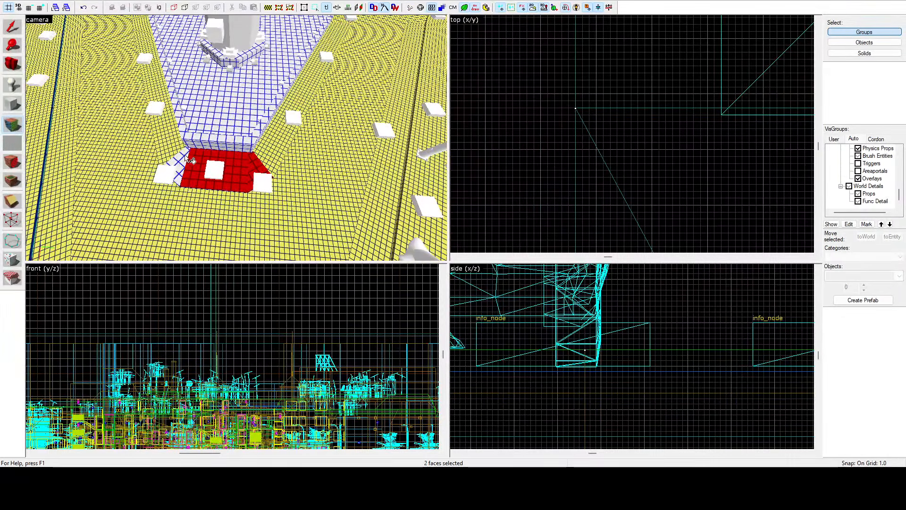
ctrl+click(182, 163)
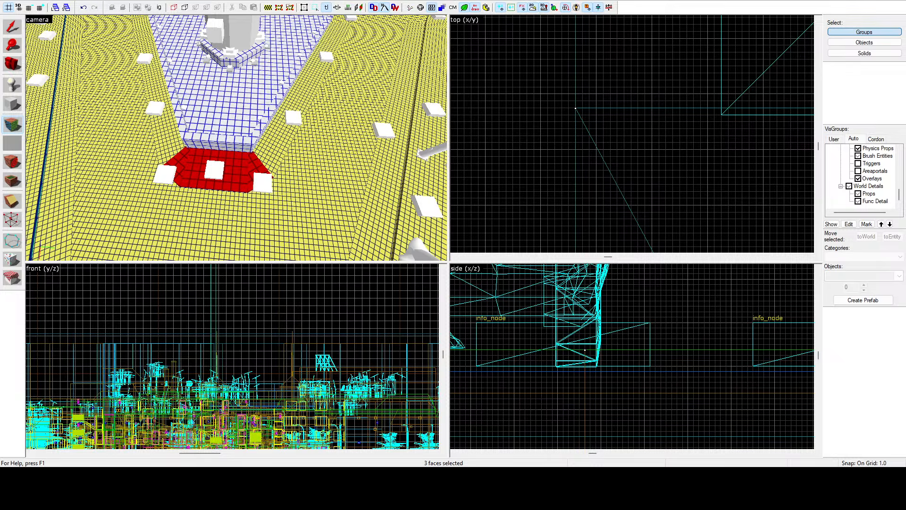
key(shift+s)
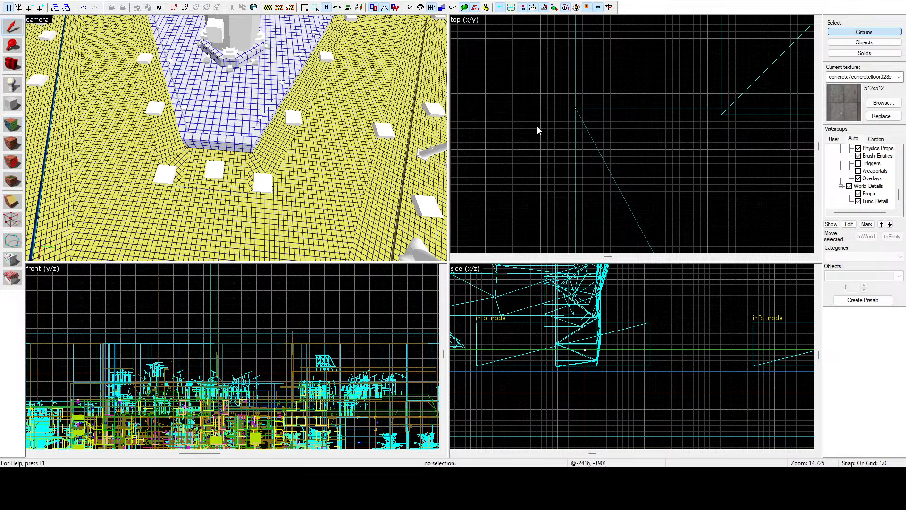
Step: Examine the lightmap grid on the interior rooms and corridors of the building behind the arcade
key(z)
key(w)
key(w)
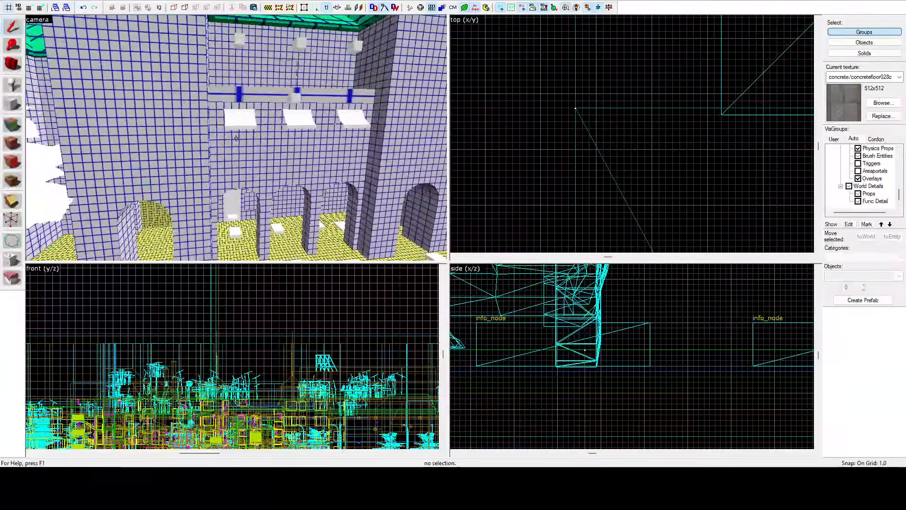
key(w)
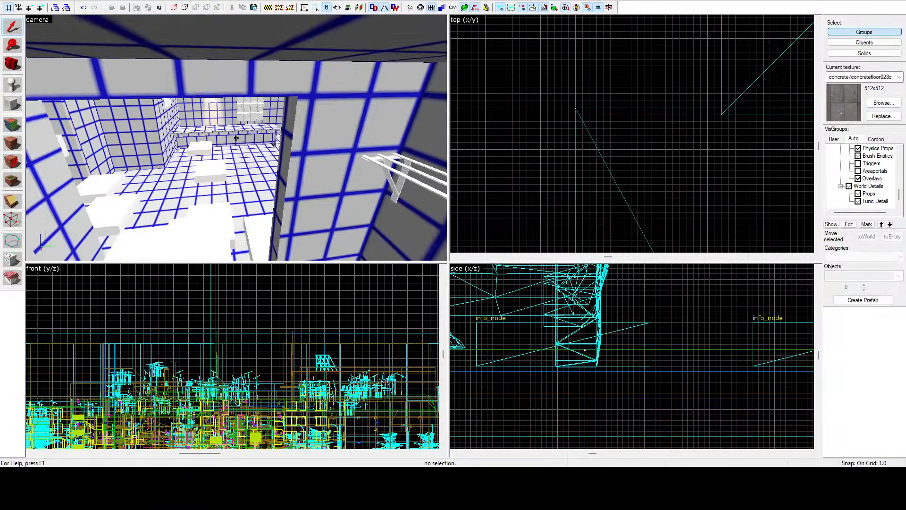
key(w)
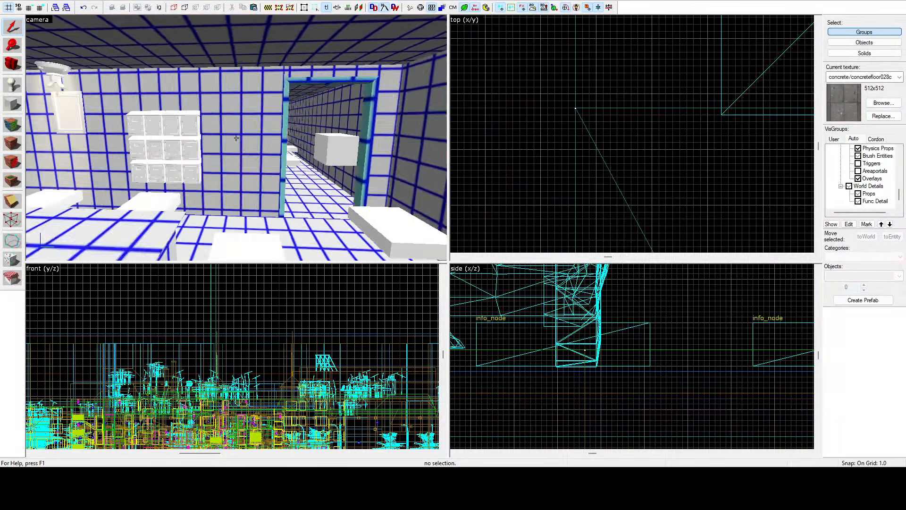
key(w)
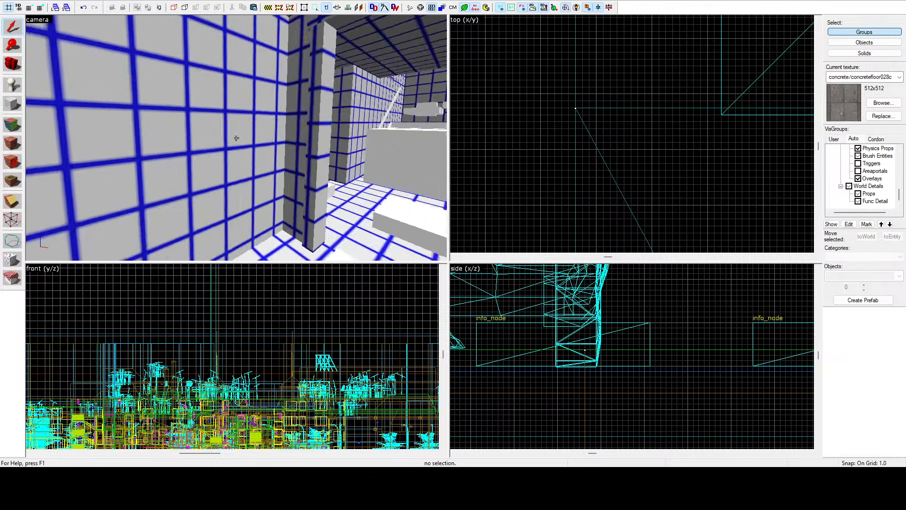
key(w)
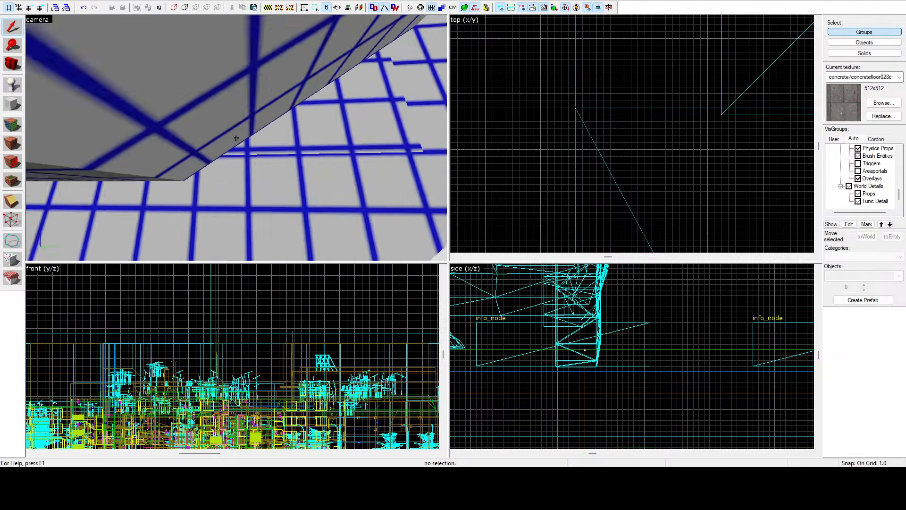
Step: Start face editing on the yellow face above the corridor doorway and coarsen its lightmap scale to match the surrounding walls
key(w)
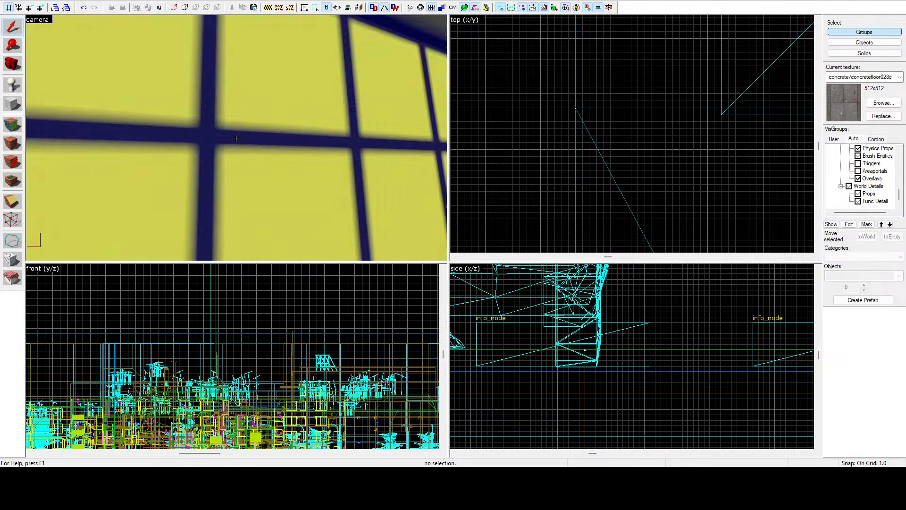
key(w)
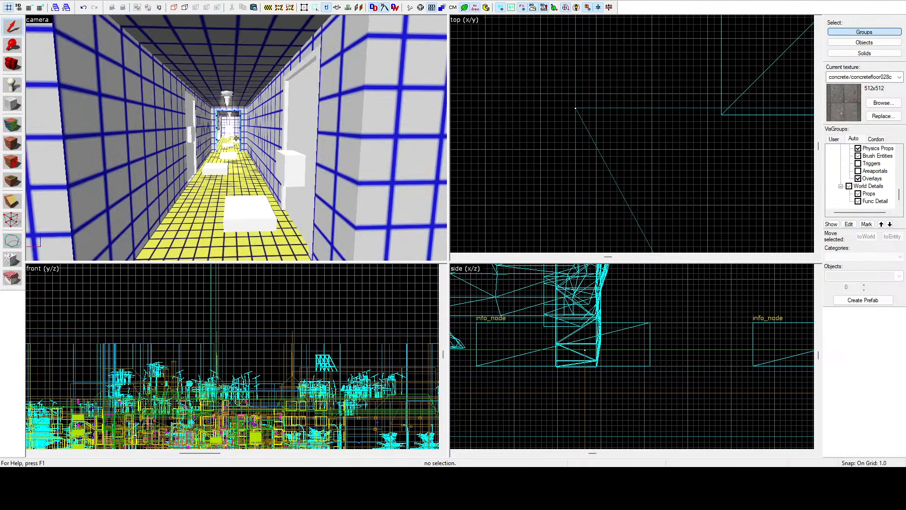
key(s)
key(z)
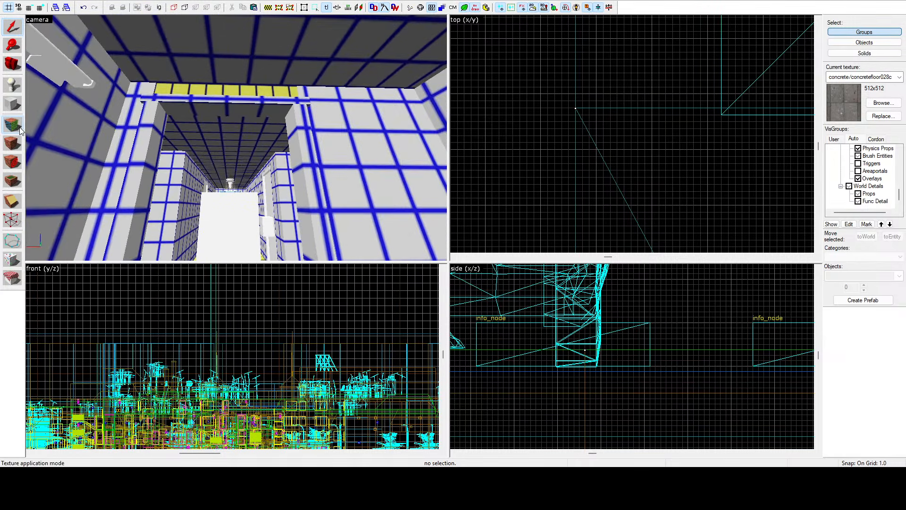
click(19, 128)
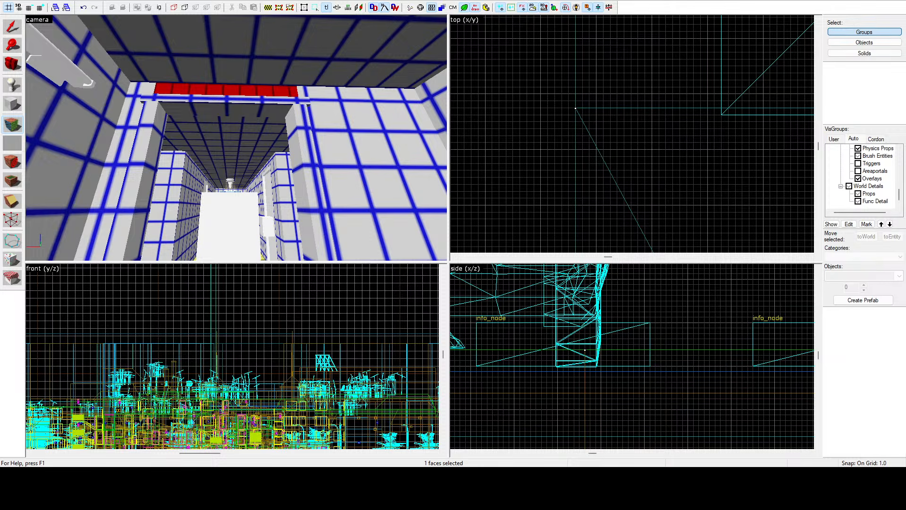
key(z)
key(w)
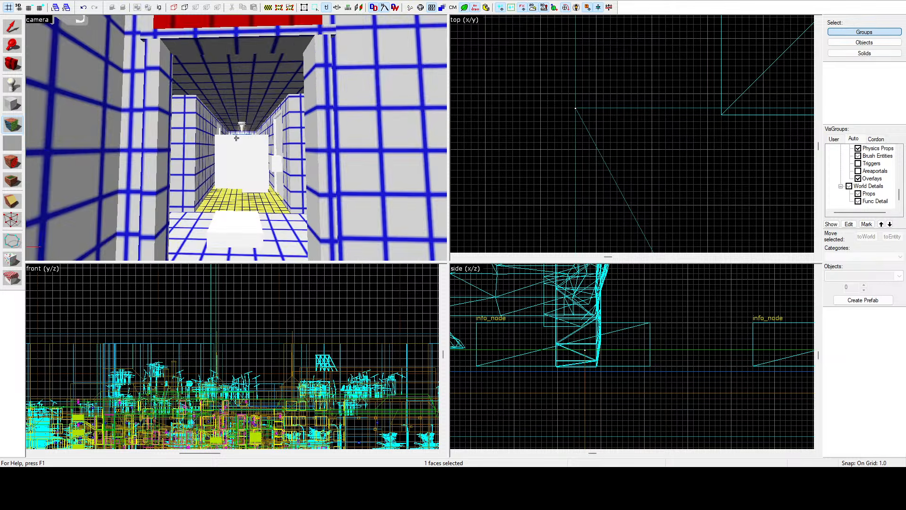
key(z)
Step: Select the two yellow floor faces along the corridor and coarsen their lightmap scale
click(209, 162)
key(z)
key(w)
key(w)
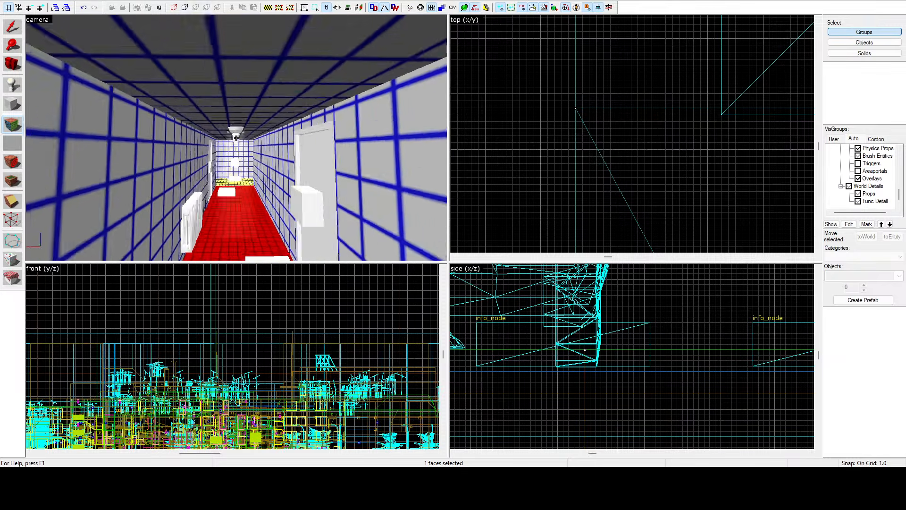
ctrl+click(244, 177)
key(z)
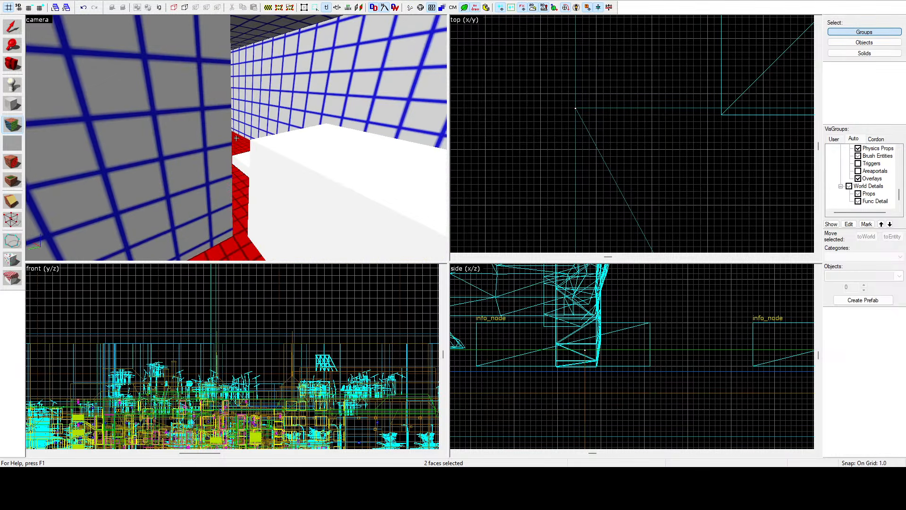
key(w)
key(z)
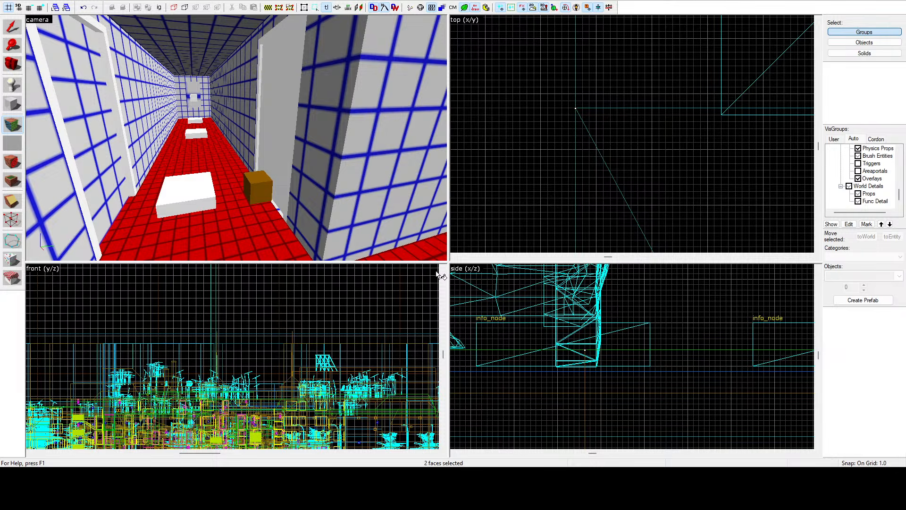
key(z)
key(w)
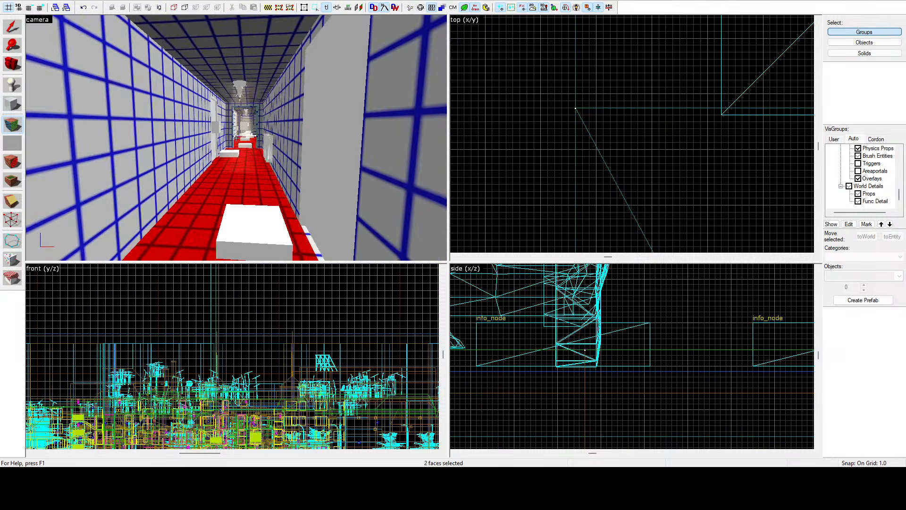
Step: Select the fine-grid red floor of the large room off the corridor and coarsen its lightmap scale
key(z)
key(w)
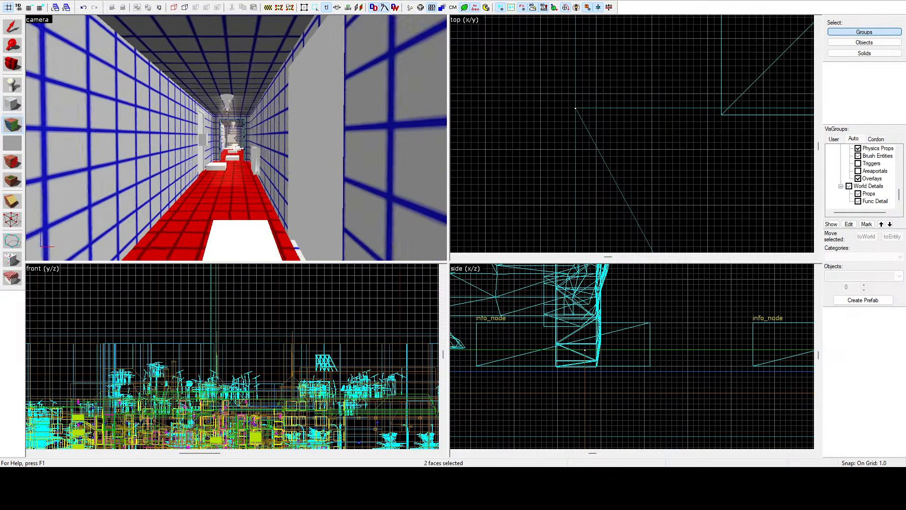
key(w)
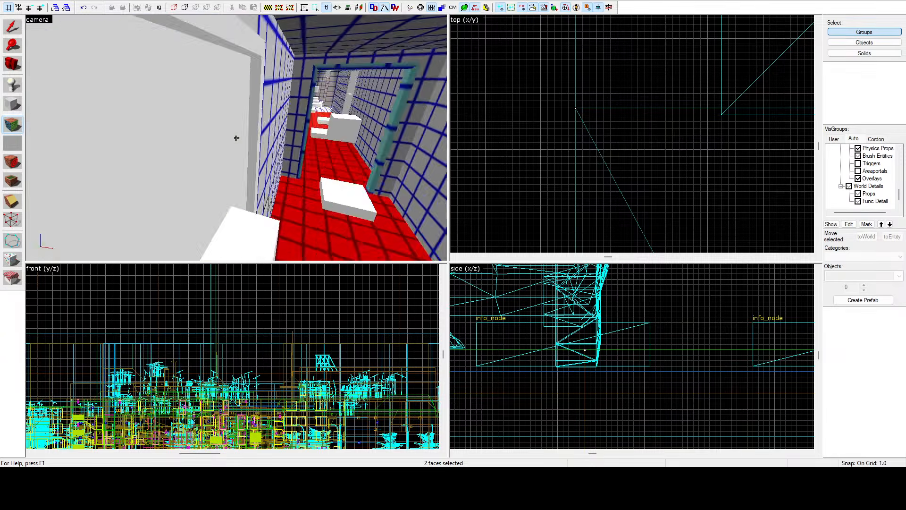
key(w)
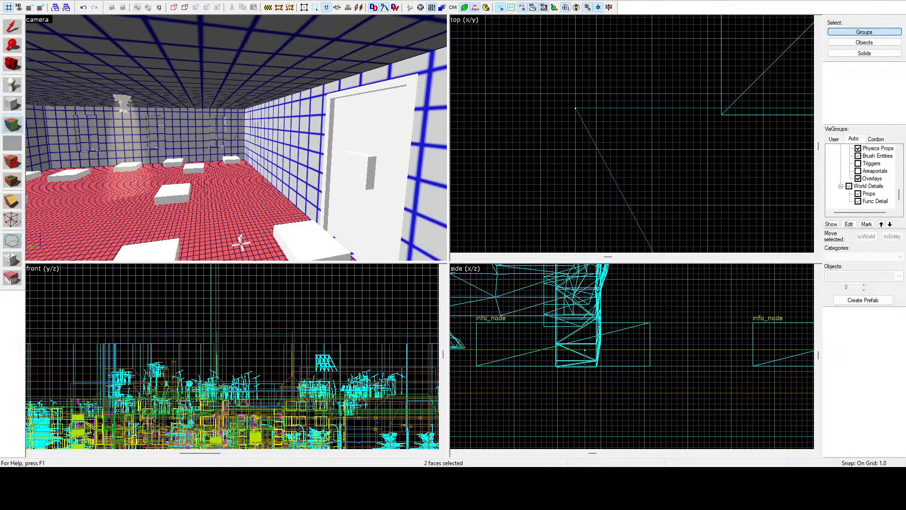
click(249, 149)
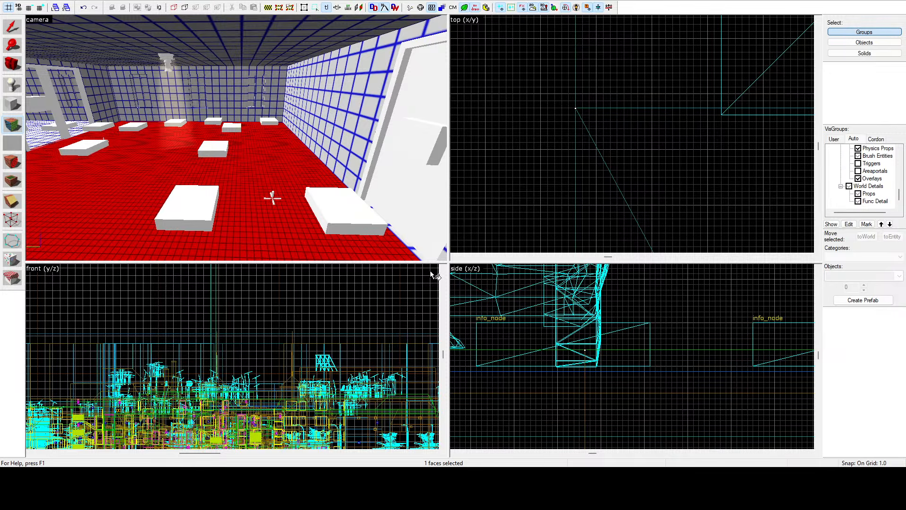
key(z)
key(w)
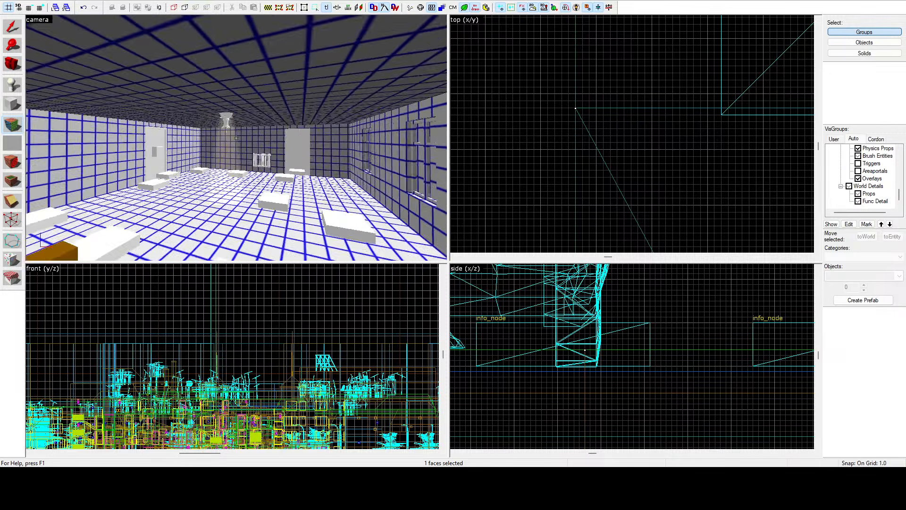
Step: Select the narrow floor strip in the large room's doorway and match its lightmap scale to the adjoining floors
key(s)
key(z)
click(288, 141)
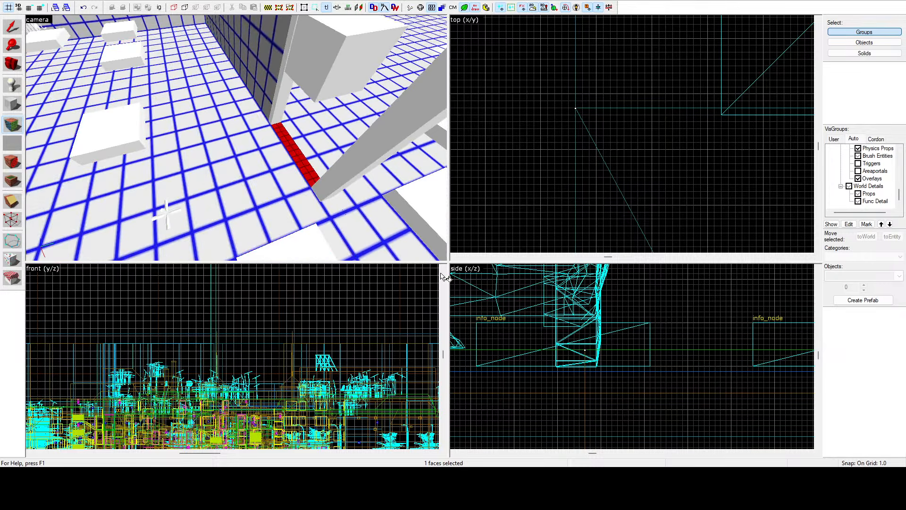
key(z)
Step: Examine the lightmap grid in the adjoining rooms, corridors and lamp-lit passages for faces with a mismatched scale
key(w)
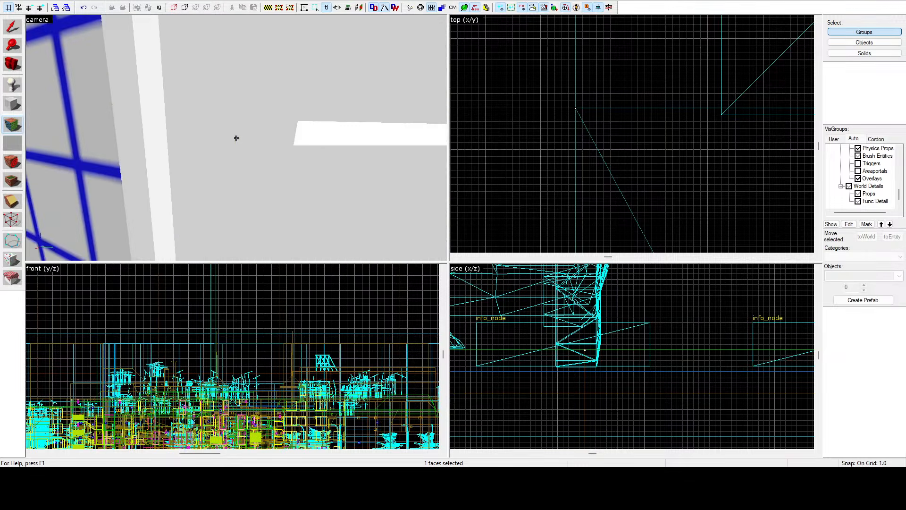
key(w)
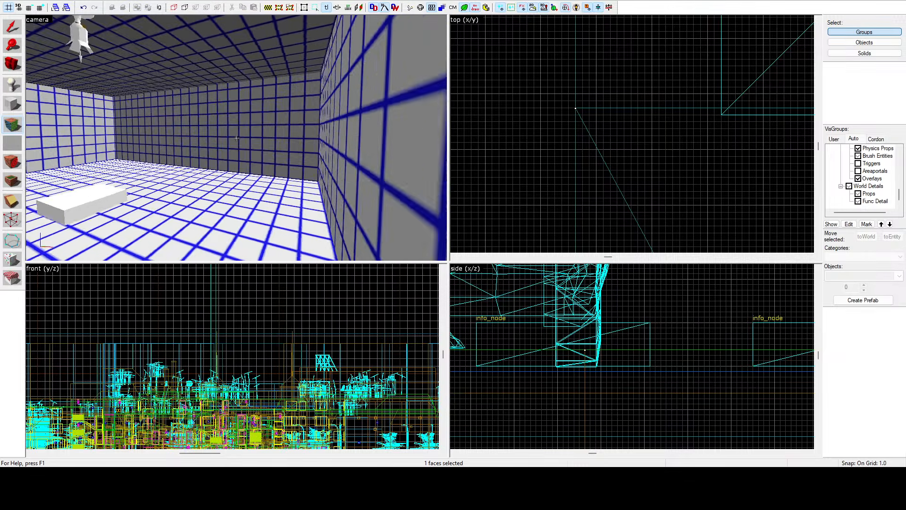
key(w)
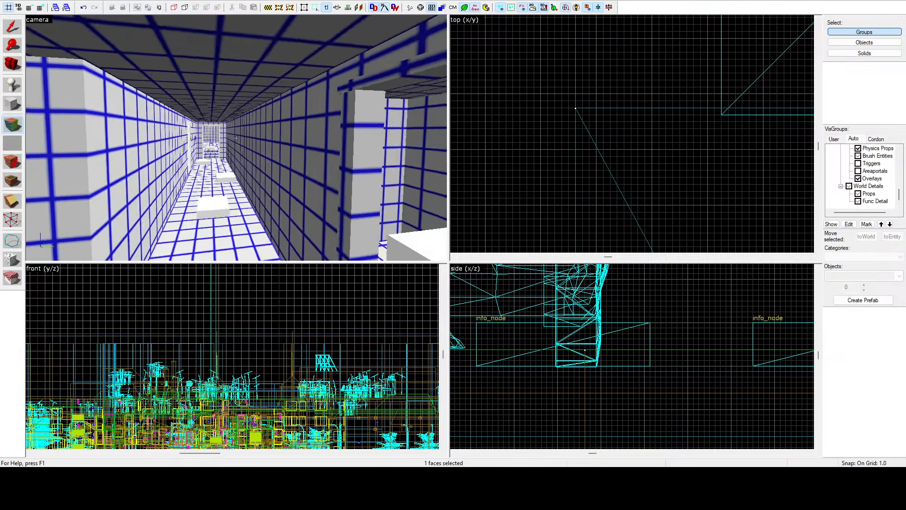
key(w)
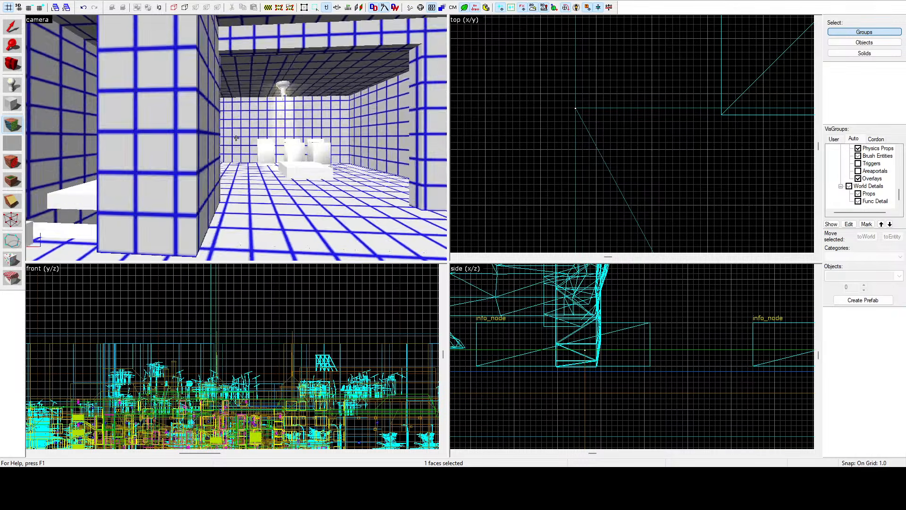
key(w)
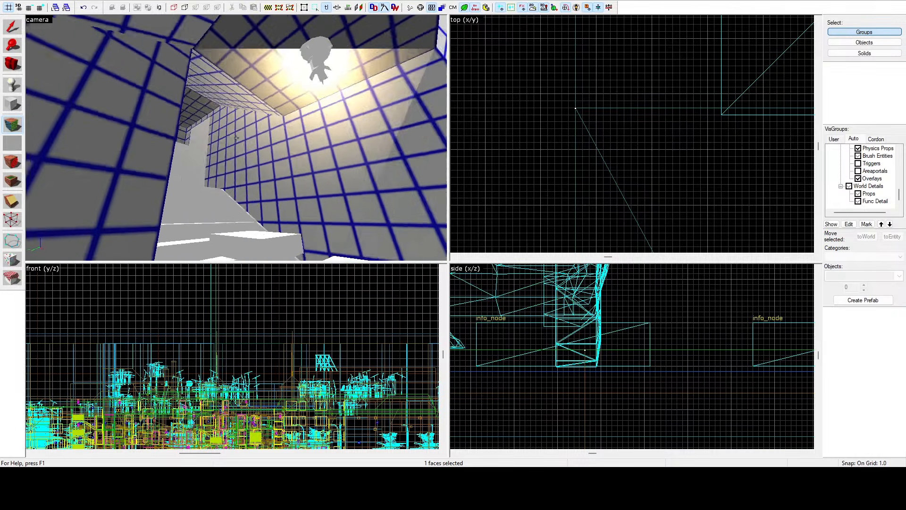
key(w)
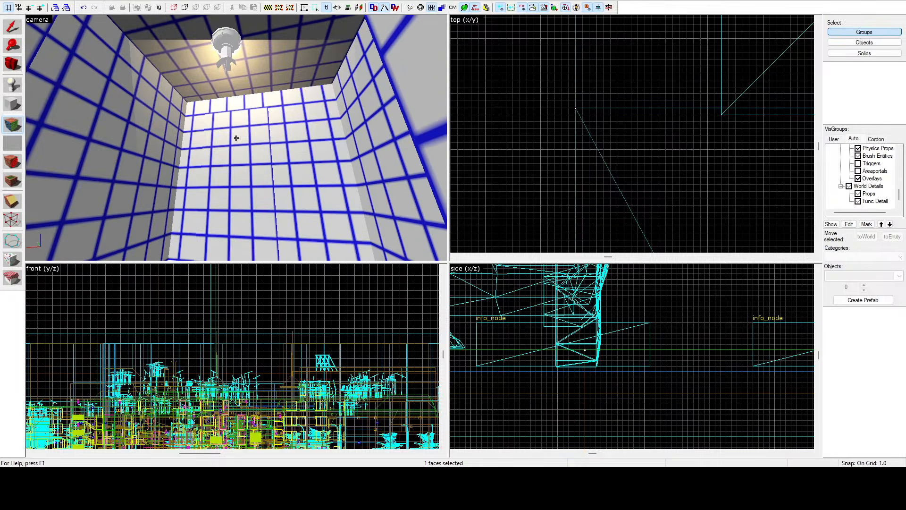
key(w)
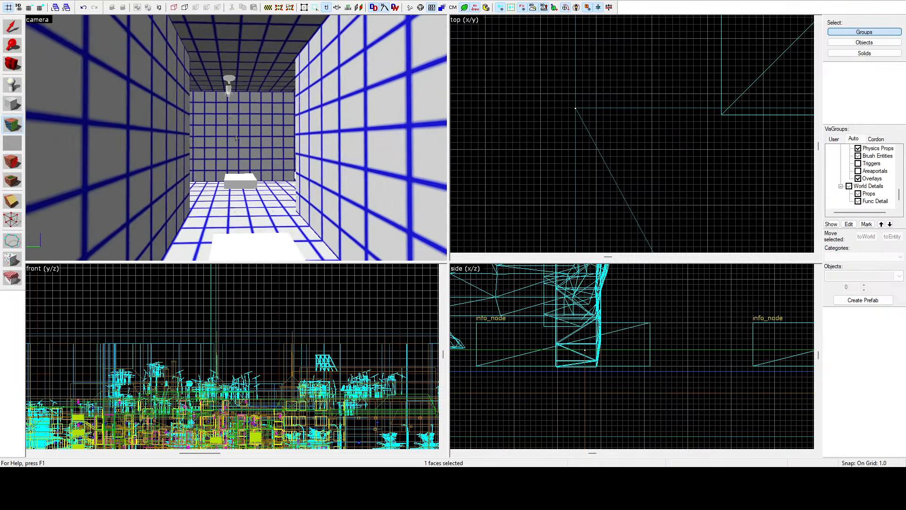
key(w)
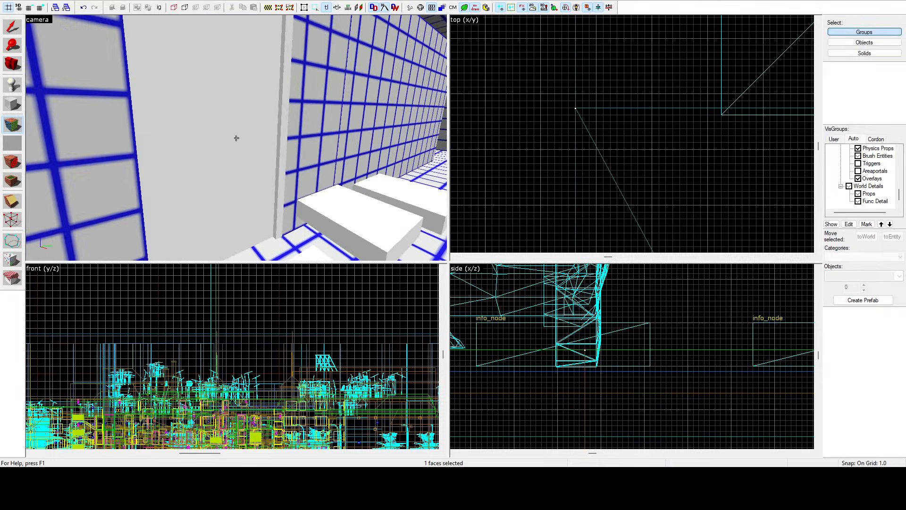
Step: Select the first six fine-grid red wall faces around the white-floored room, including the protruding wall section
key(z)
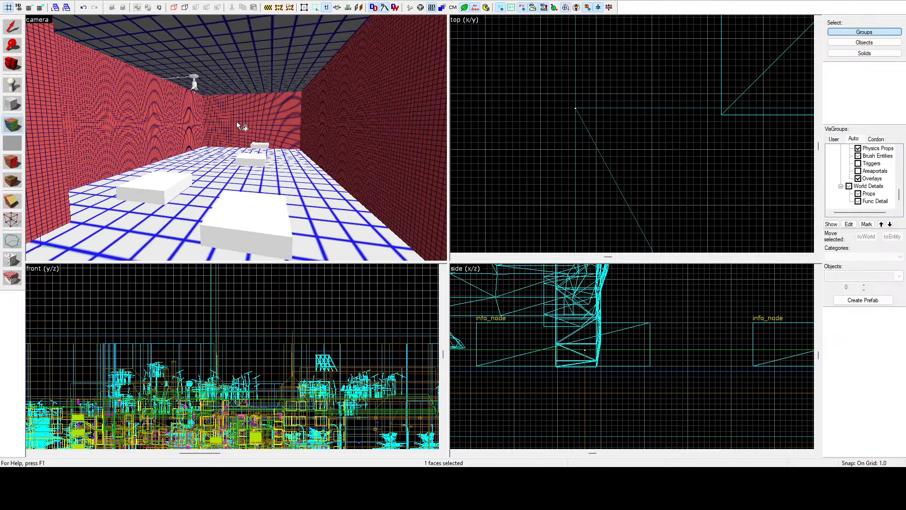
key(z)
key(w)
key(z)
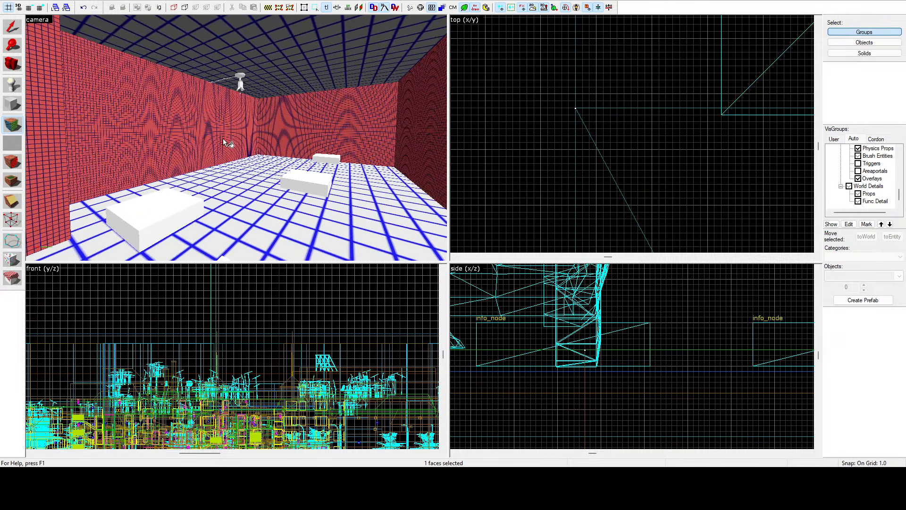
ctrl+click(223, 138)
ctrl+click(303, 130)
ctrl+click(68, 171)
key(z)
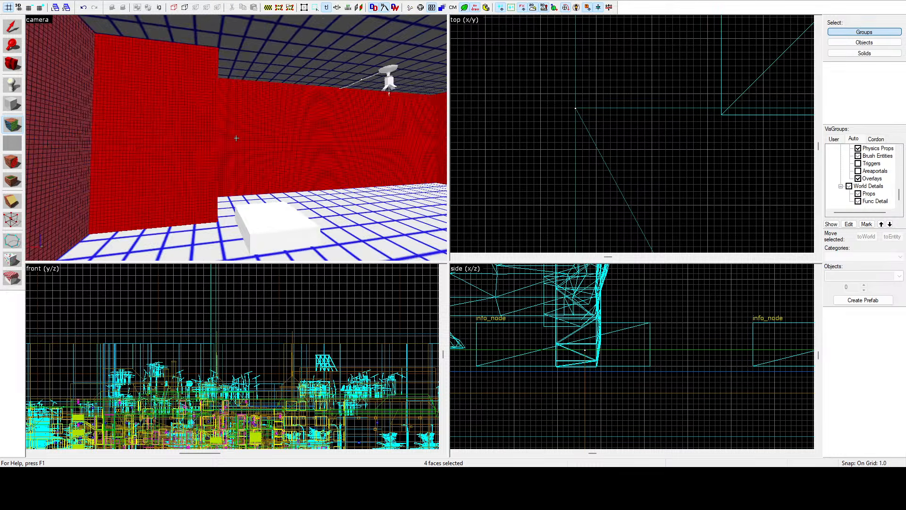
key(d)
key(z)
ctrl+click(233, 135)
ctrl+click(126, 143)
key(z)
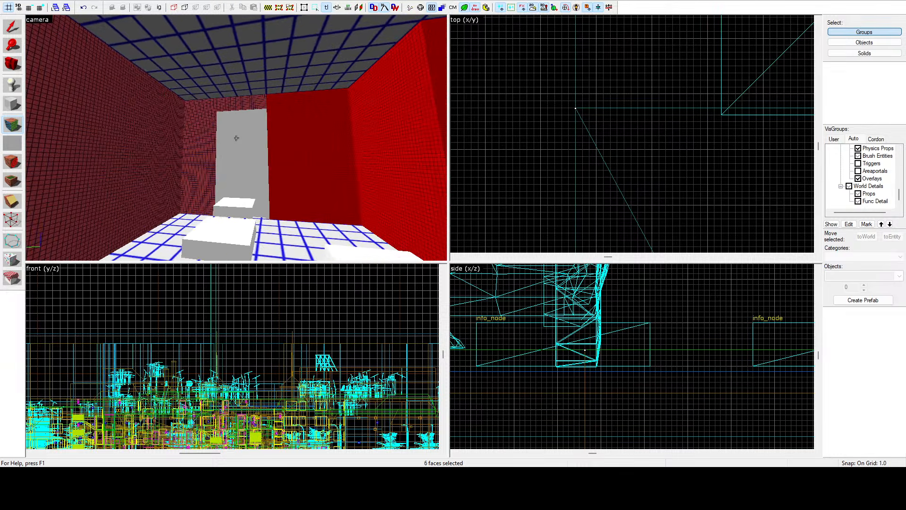
Step: Add the room's remaining fine-grid walls, including those around the door, to the selection and coarsen the lightmap scale of all twelve faces
key(z)
ctrl+click(228, 109)
ctrl+click(188, 129)
ctrl+click(124, 126)
ctrl+click(150, 138)
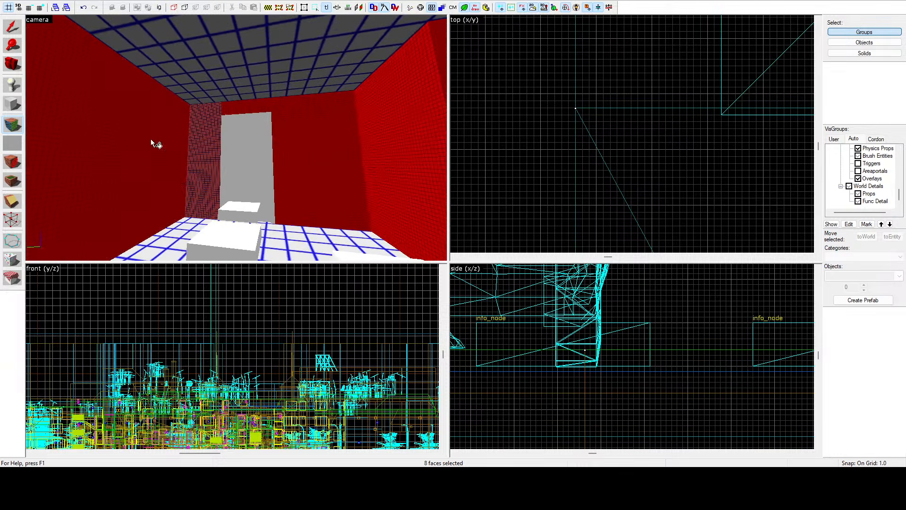
ctrl+click(197, 142)
key(z)
key(z)
ctrl+click(285, 140)
key(z)
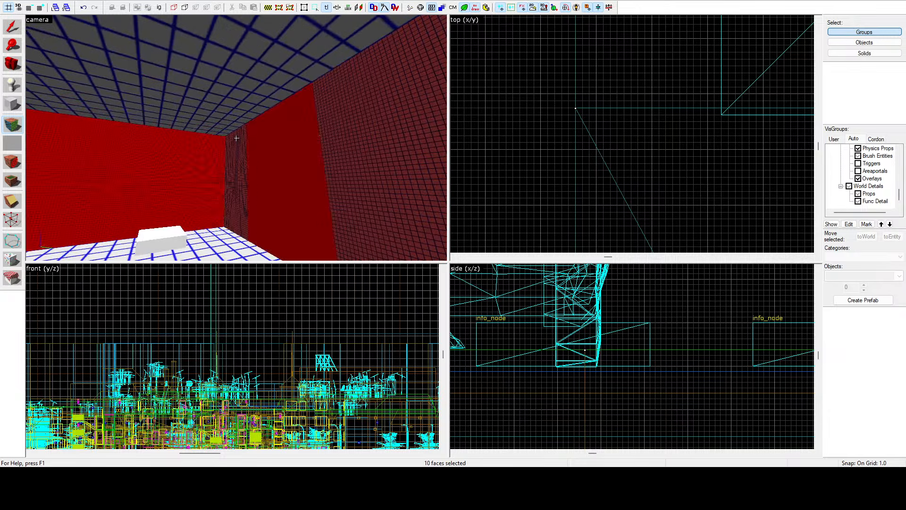
key(z)
ctrl+click(236, 141)
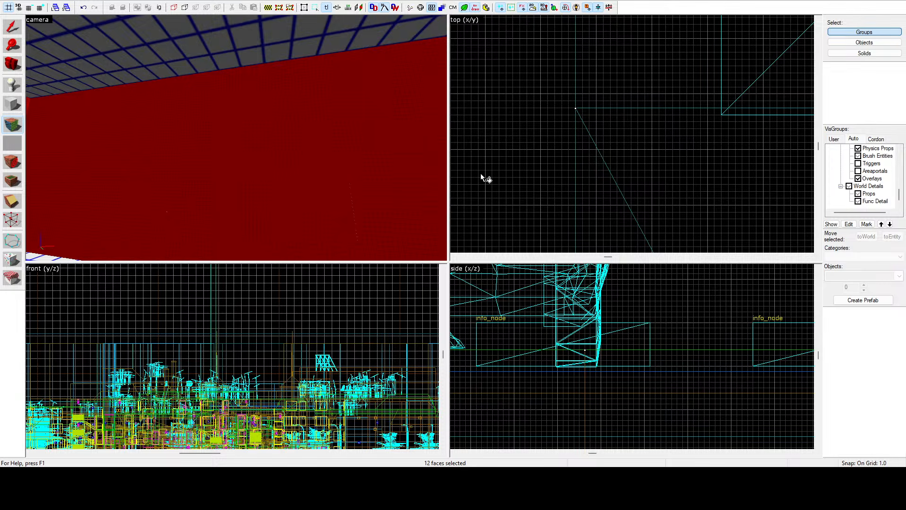
key(z)
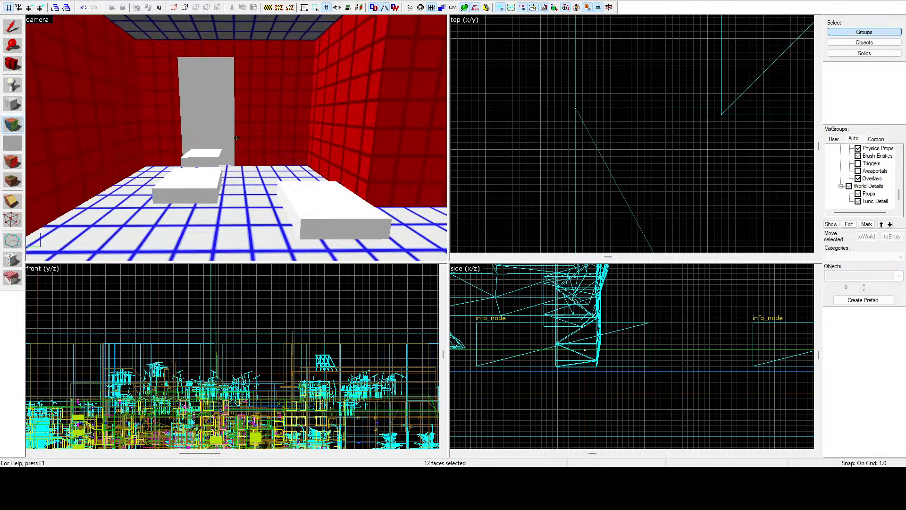
Step: Inspect the lightmap grid through the long corridors, stairs and furnished interior rooms for remaining faces with a mismatched scale
key(w)
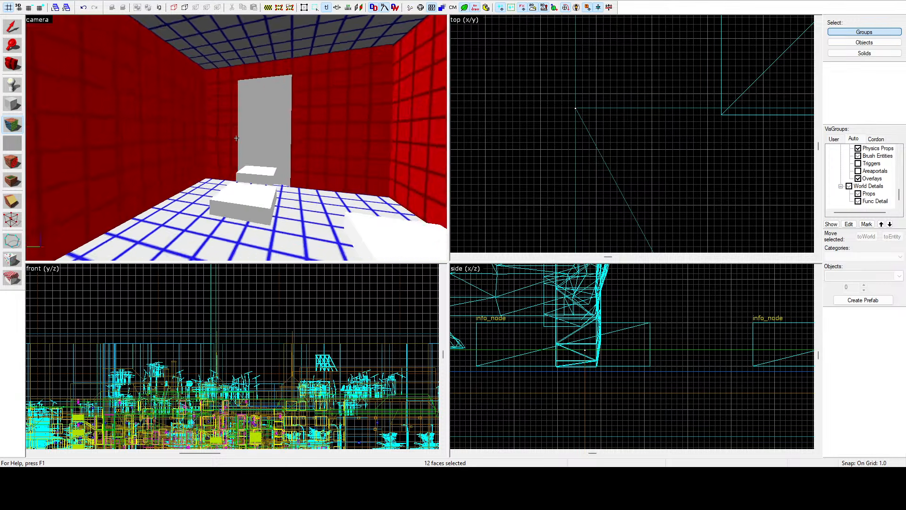
key(w)
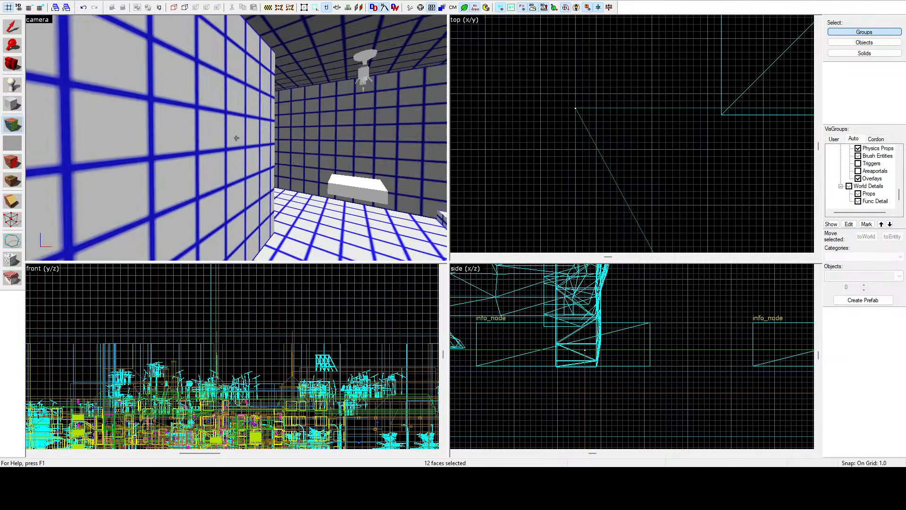
key(w)
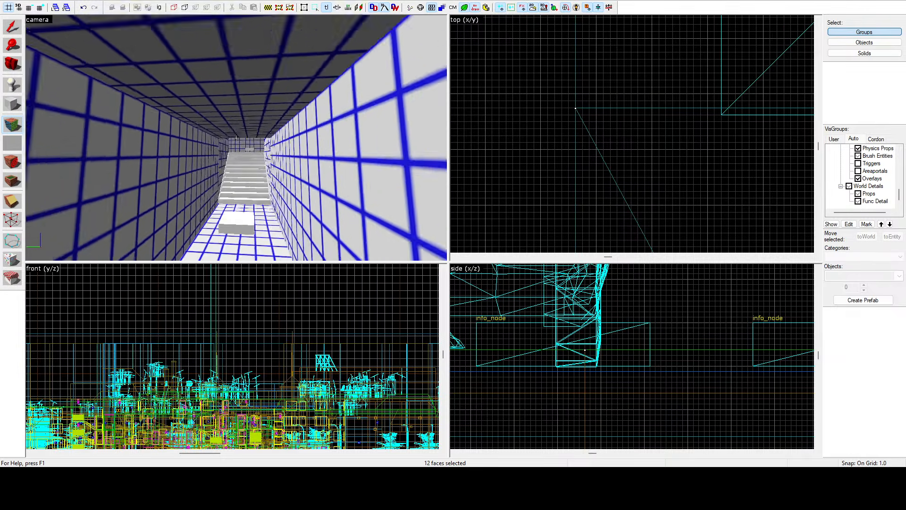
key(w)
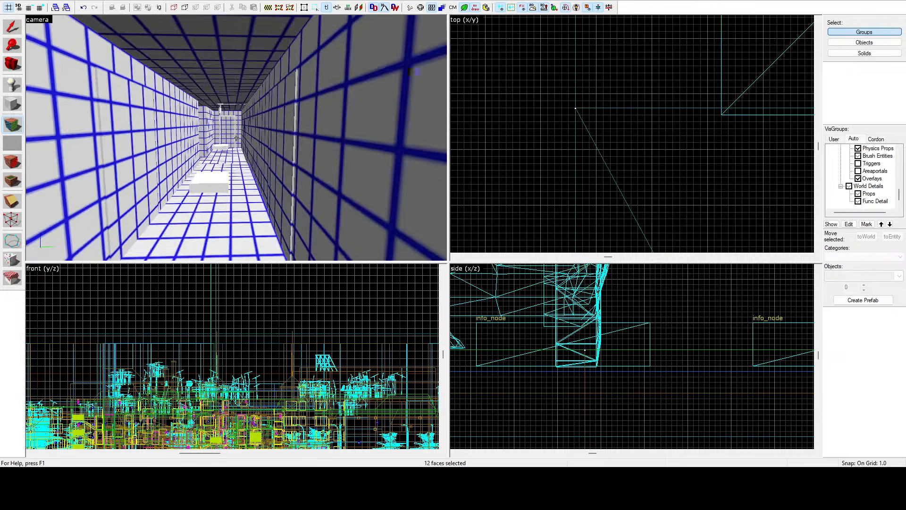
key(w)
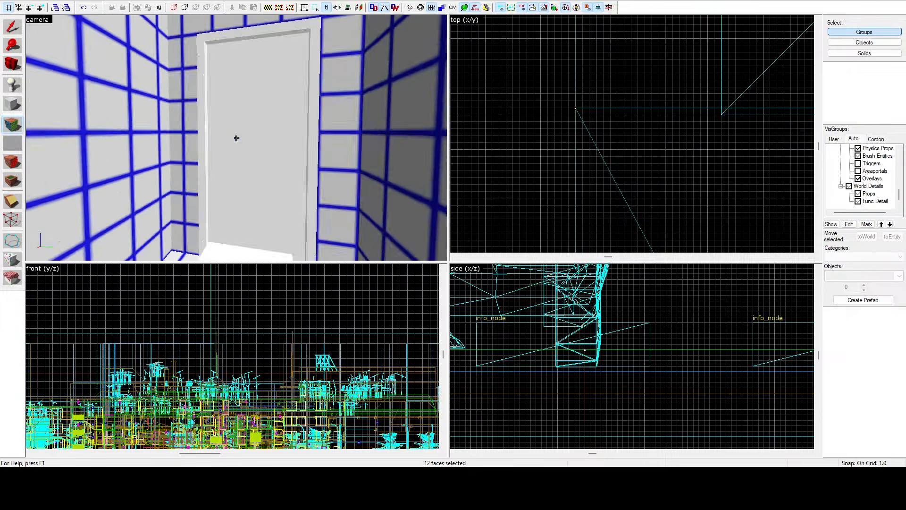
key(w)
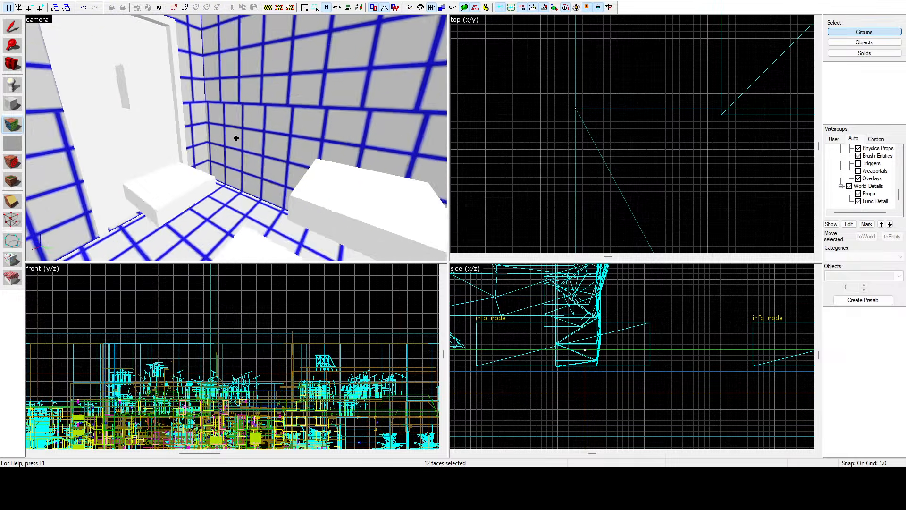
key(w)
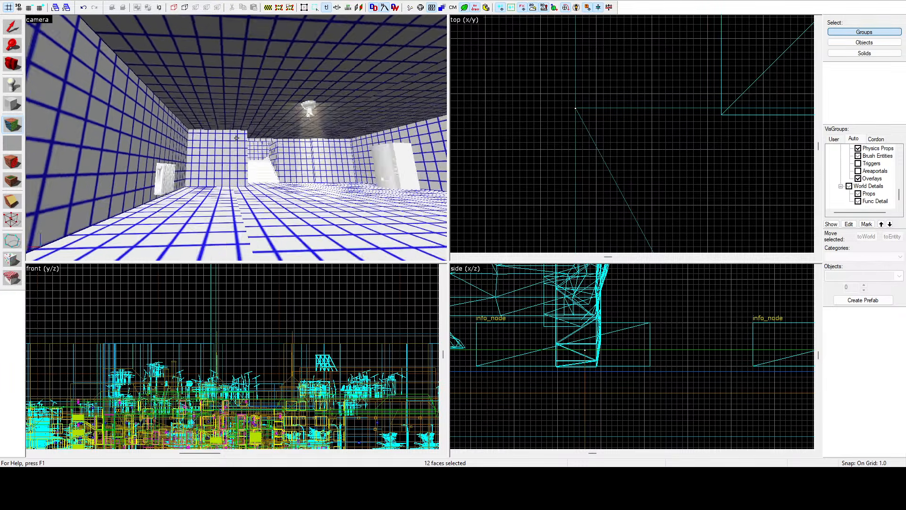
key(w)
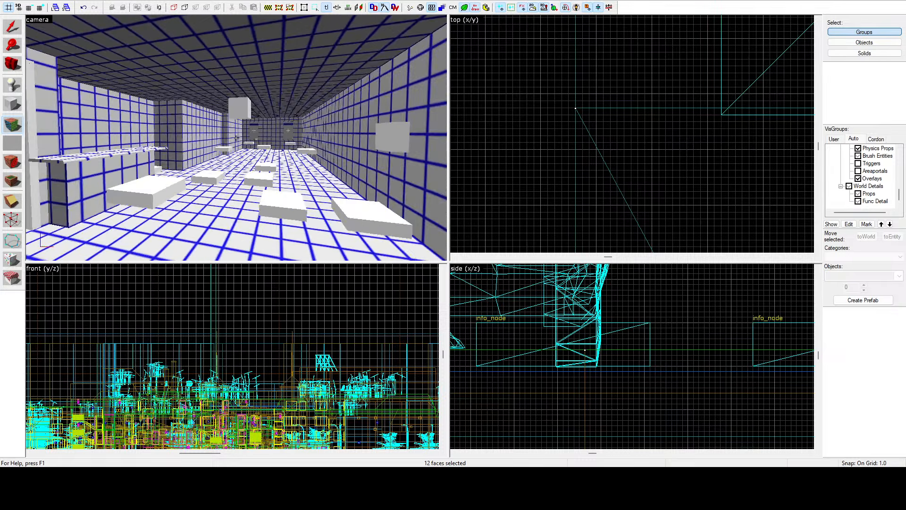
key(w)
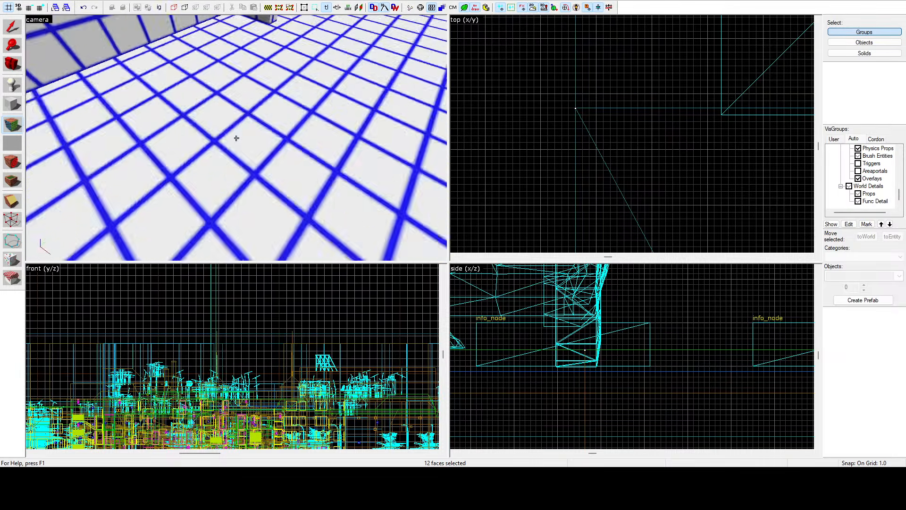
key(w)
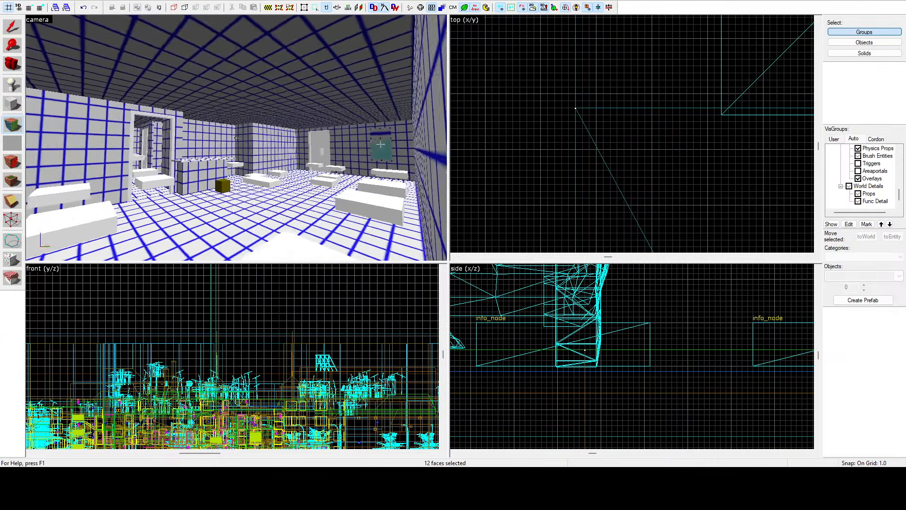
key(w)
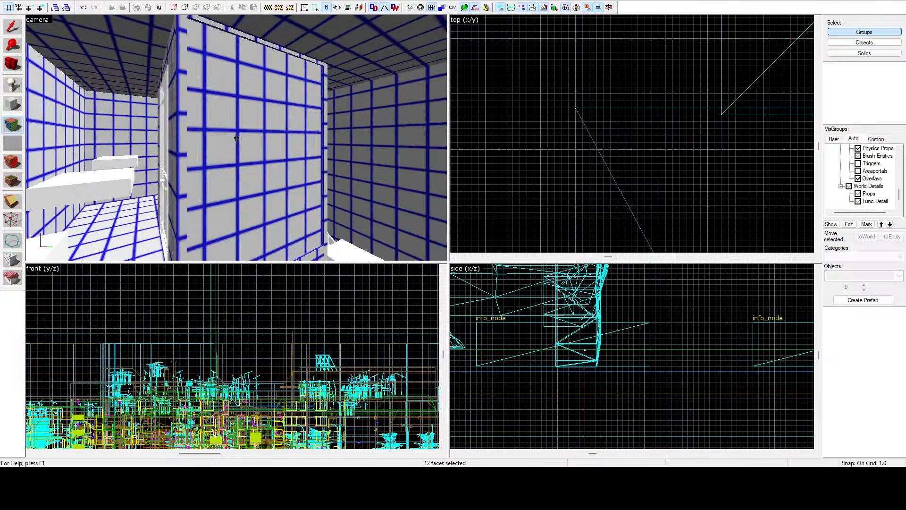
key(w)
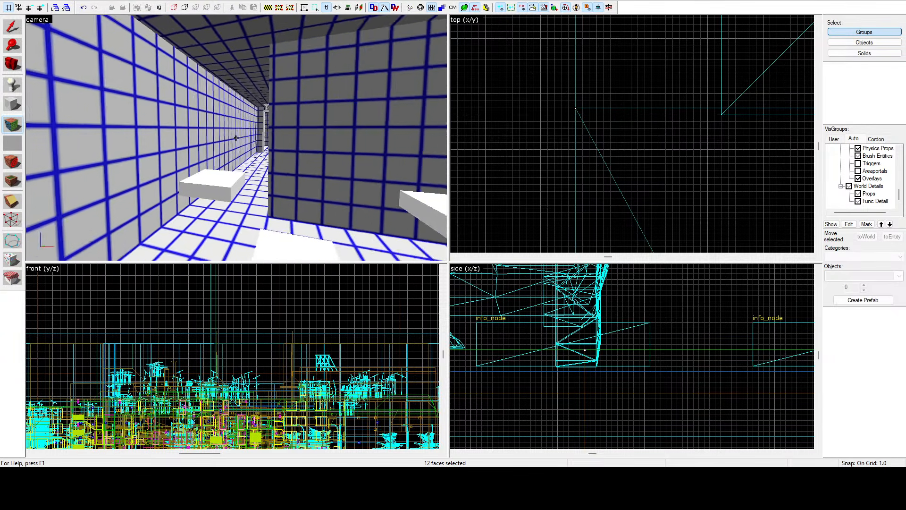
key(w)
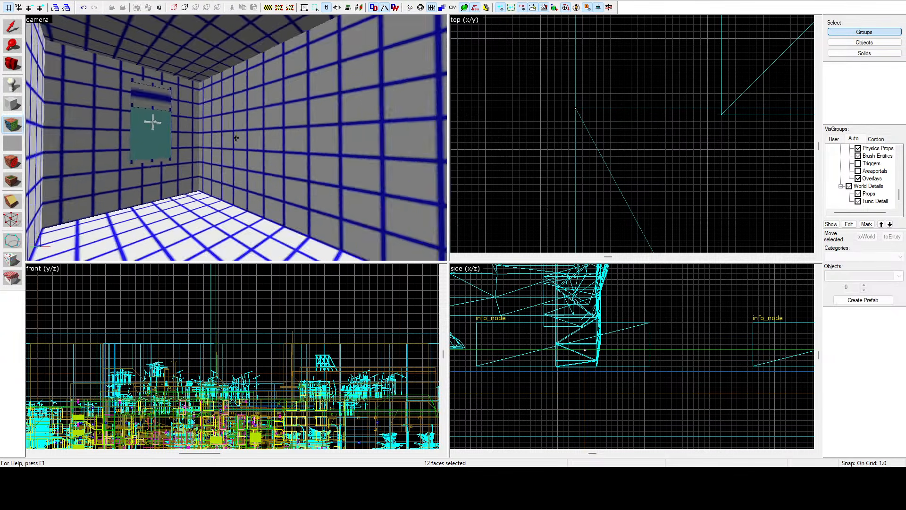
key(w)
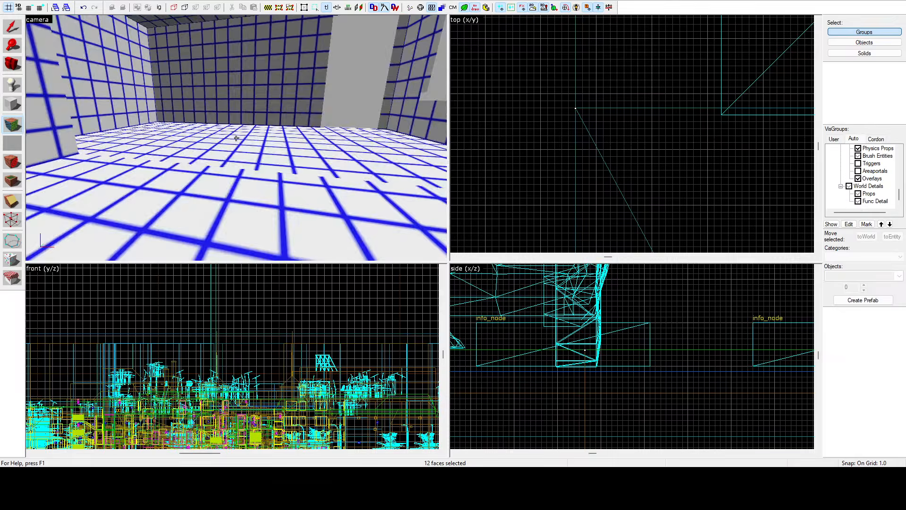
Step: Select the coarse-grid green street ground faces, including the narrow edge strips and the stretch around the building corner
key(w)
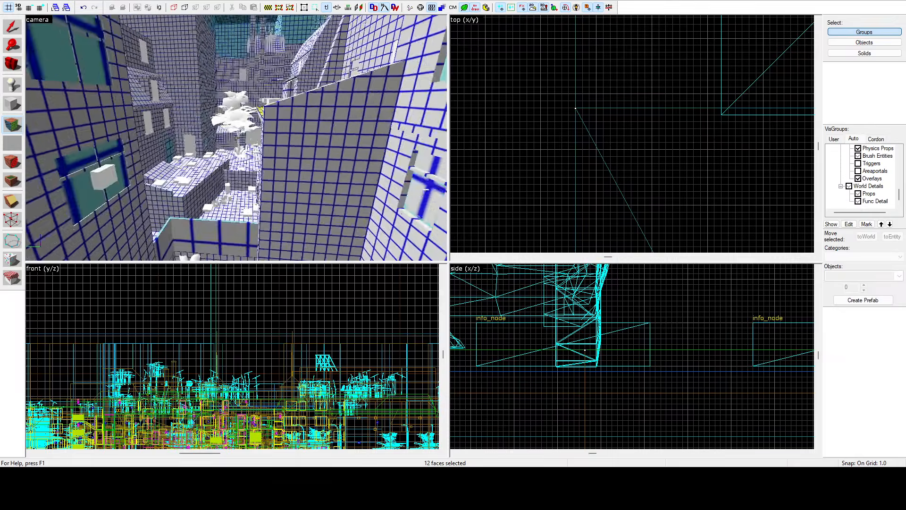
key(w)
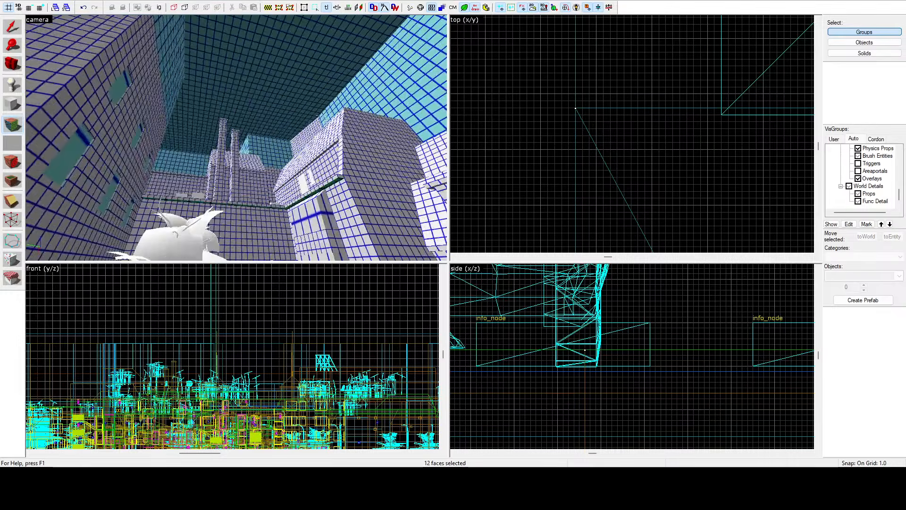
key(w)
key(z)
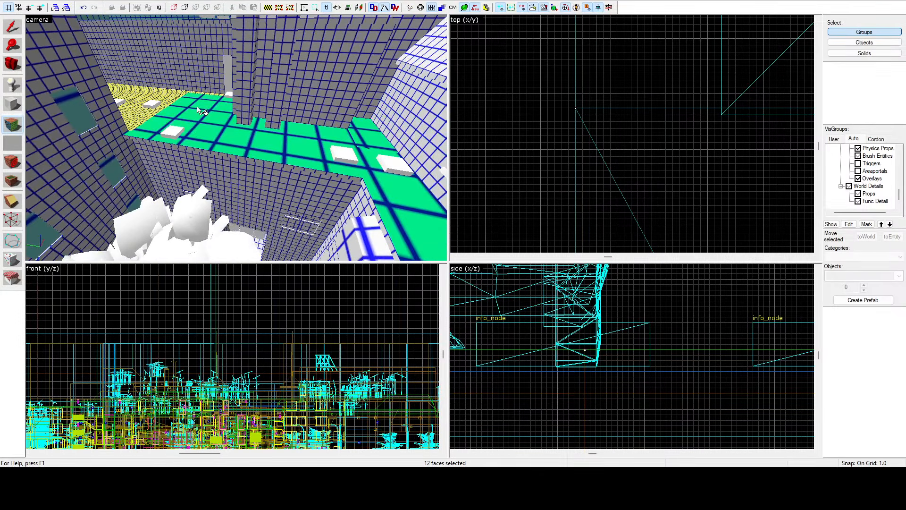
click(197, 106)
ctrl+click(242, 139)
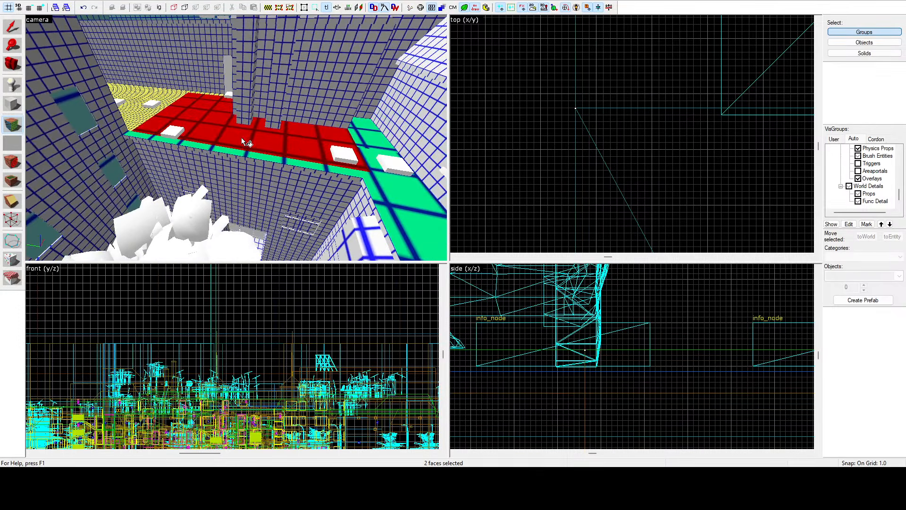
ctrl+click(259, 155)
key(z)
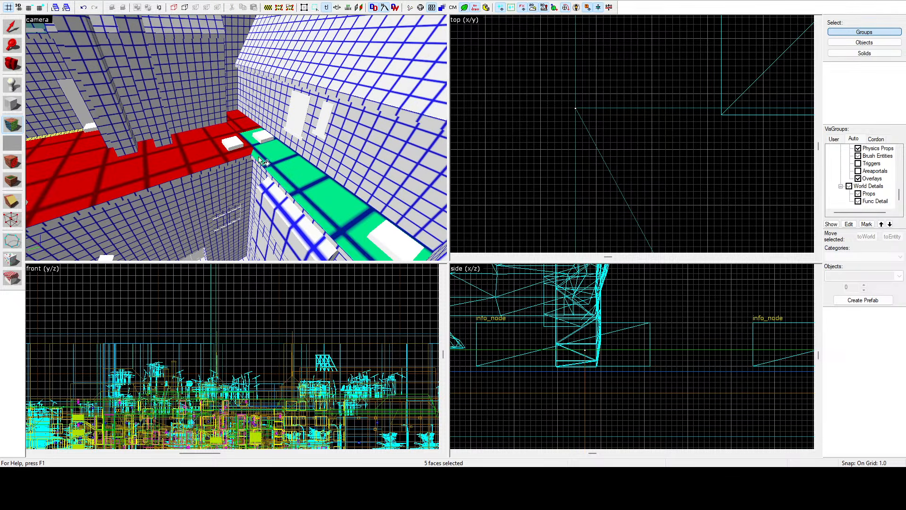
key(z)
ctrl+click(263, 160)
ctrl+click(269, 157)
key(z)
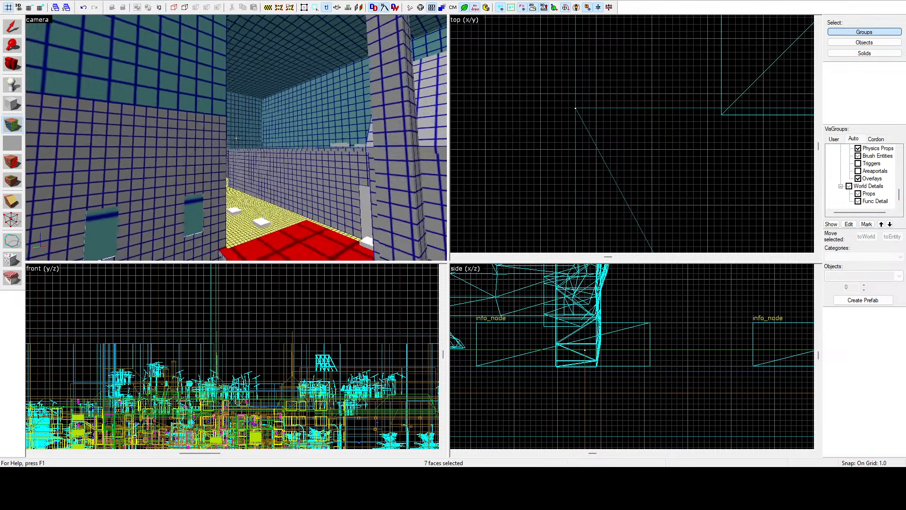
Step: Add the fine-grid yellow ground faces farther along the street to the selection and even out the lightmap scale of all ten faces
key(z)
ctrl+click(261, 184)
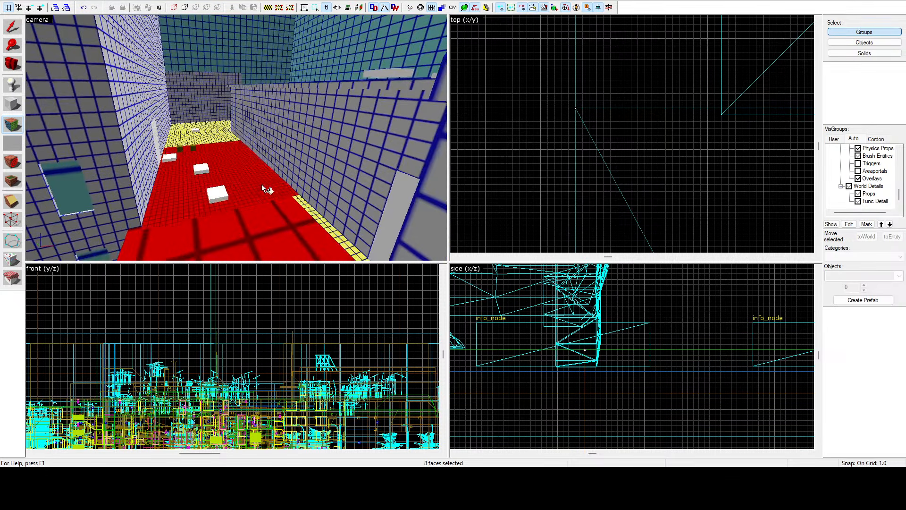
ctrl+click(223, 128)
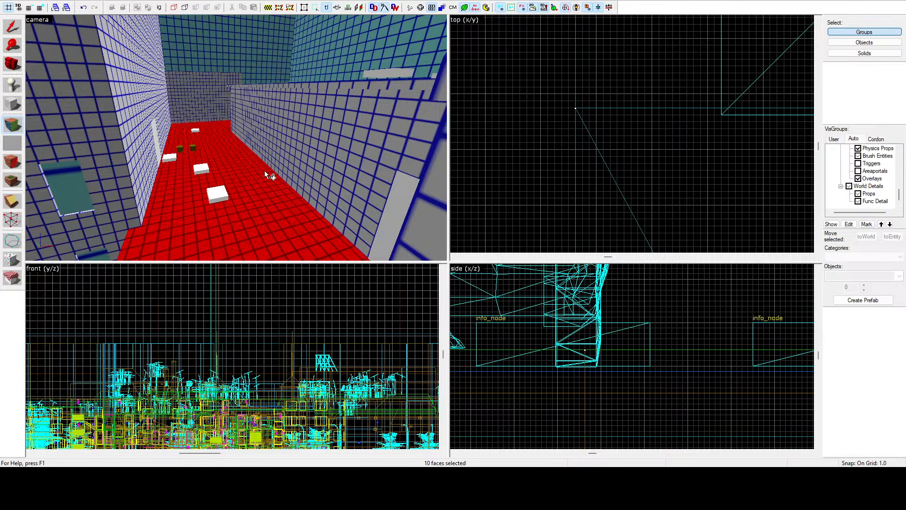
Step: Check the lightmap grid inside the adjacent building, covering its staircase, large floor and walls around the vending machine
key(z)
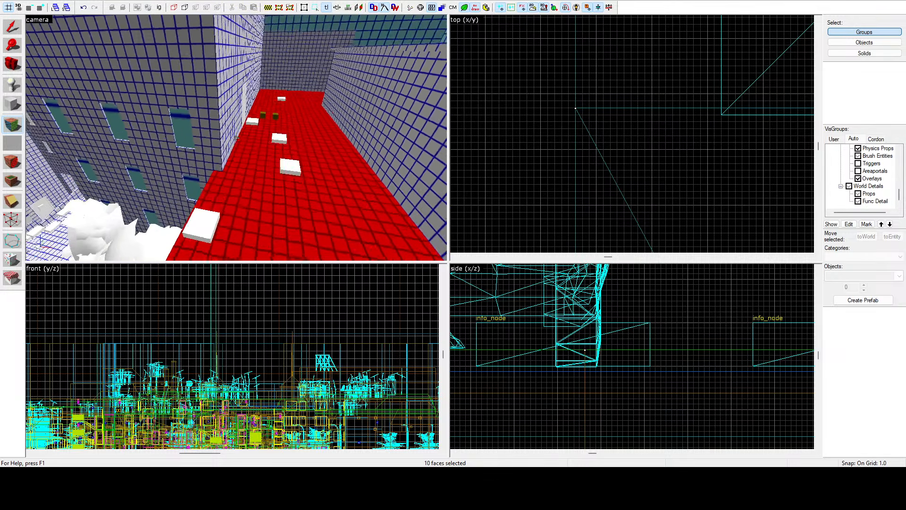
key(w)
key(w)
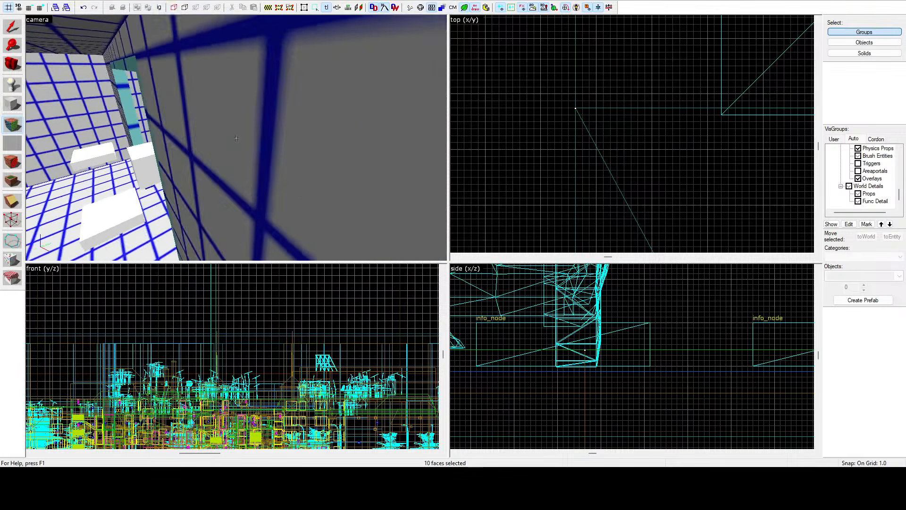
key(w)
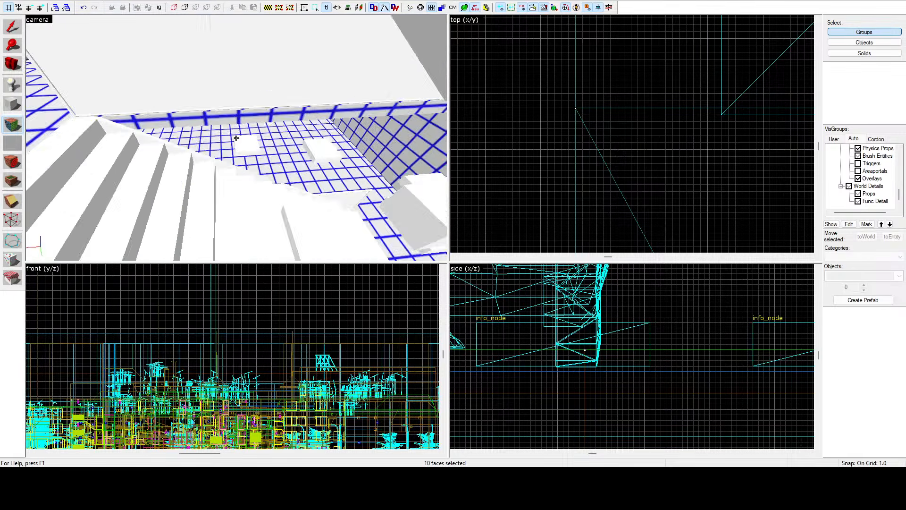
key(w)
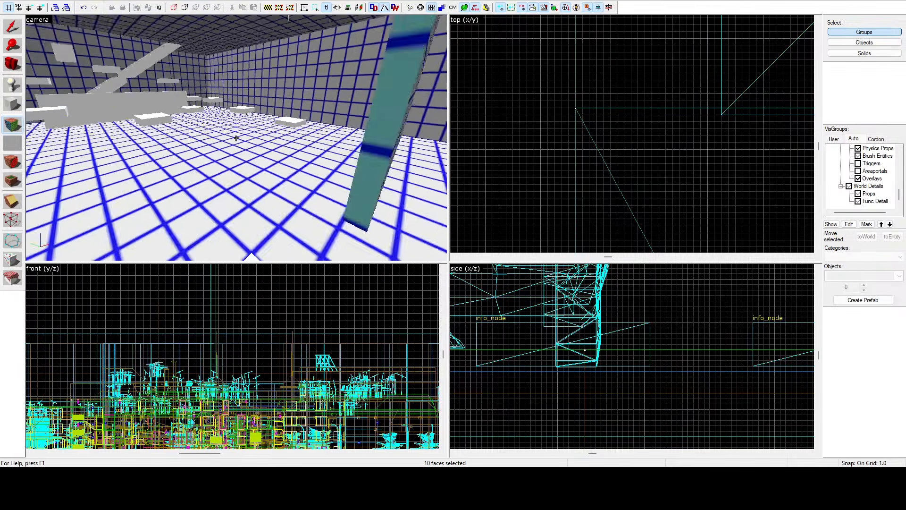
key(a)
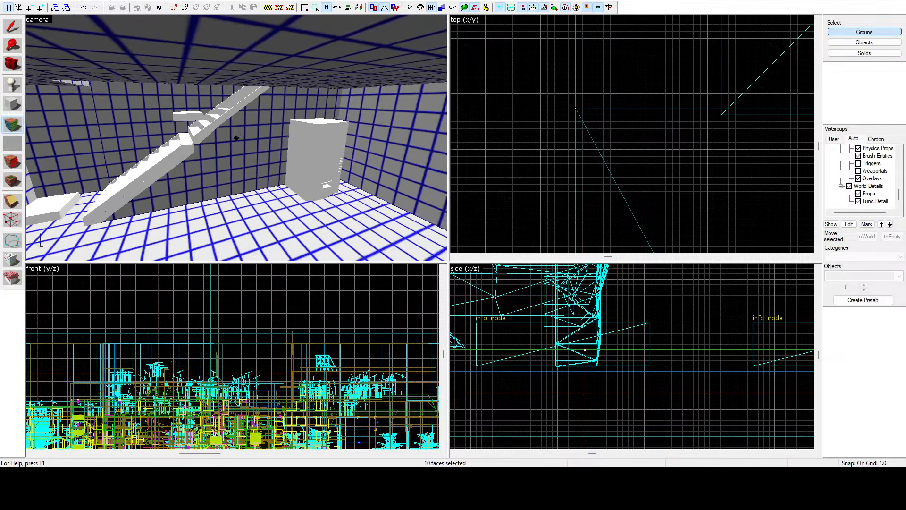
key(d)
Step: Leave face editing and switch the camera view from the lightmap grid to textured shading
key(shift+s)
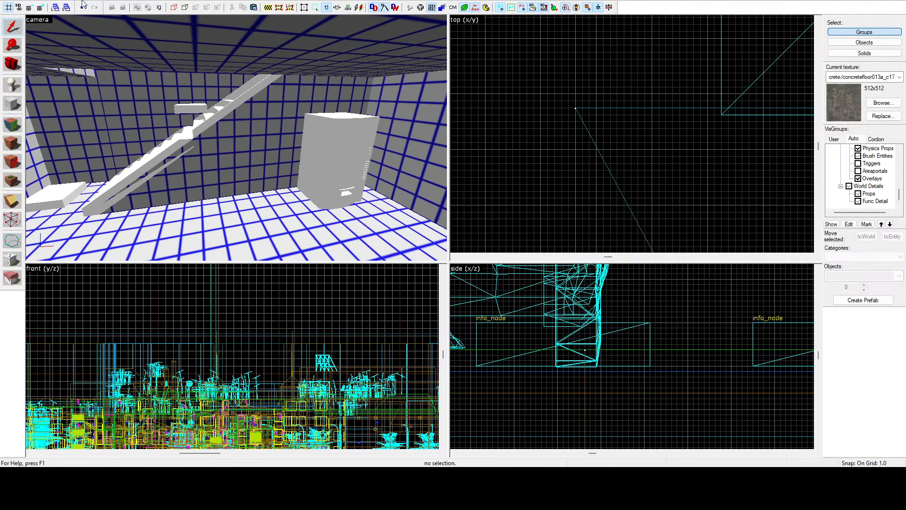
click(30, 21)
click(70, 96)
Step: Examine the textured stair hall with the vending machine, then the street facades and the doors at the blue building
key(z)
key(w)
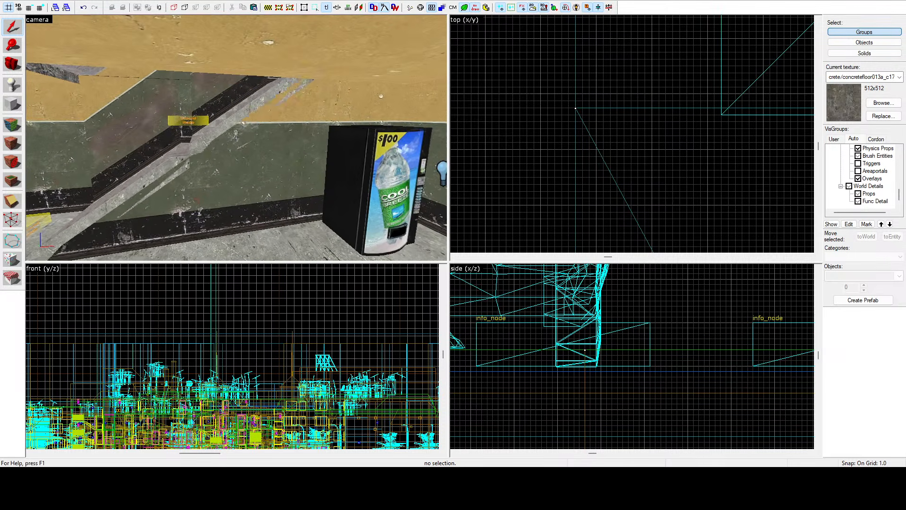
key(w)
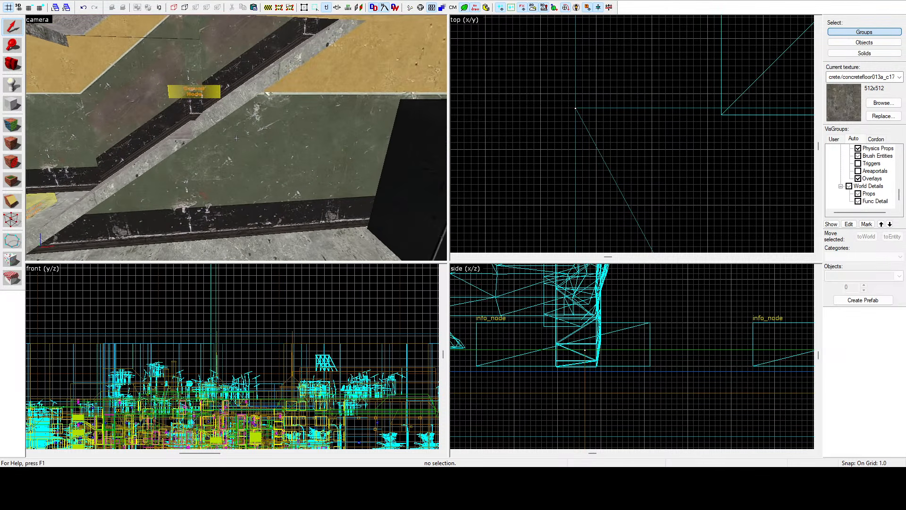
key(a)
key(d)
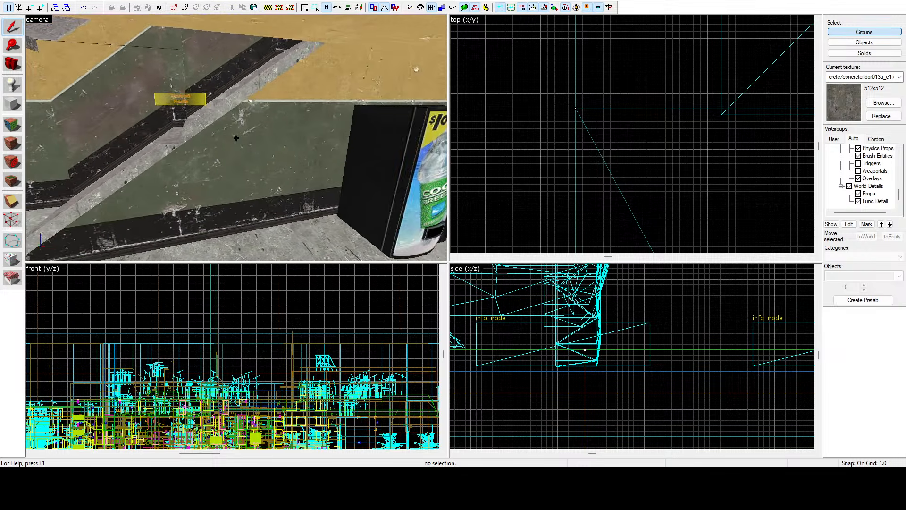
key(z)
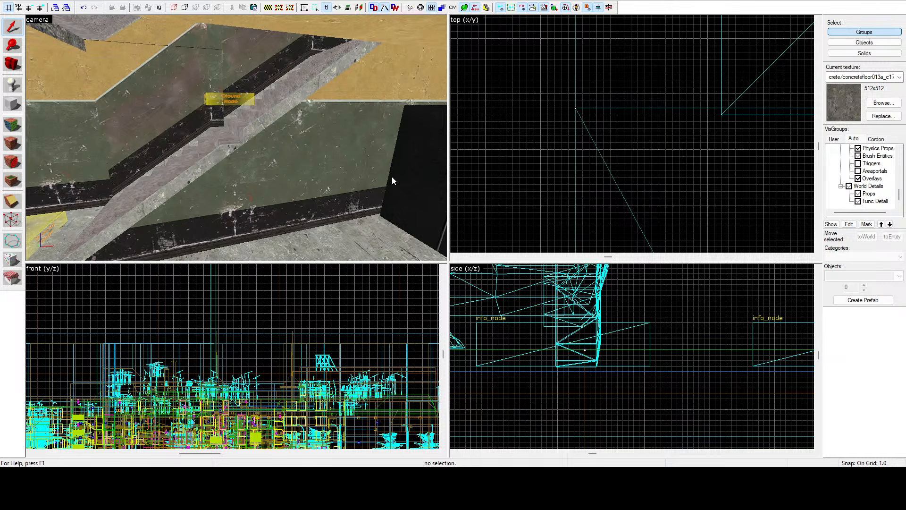
key(z)
key(w)
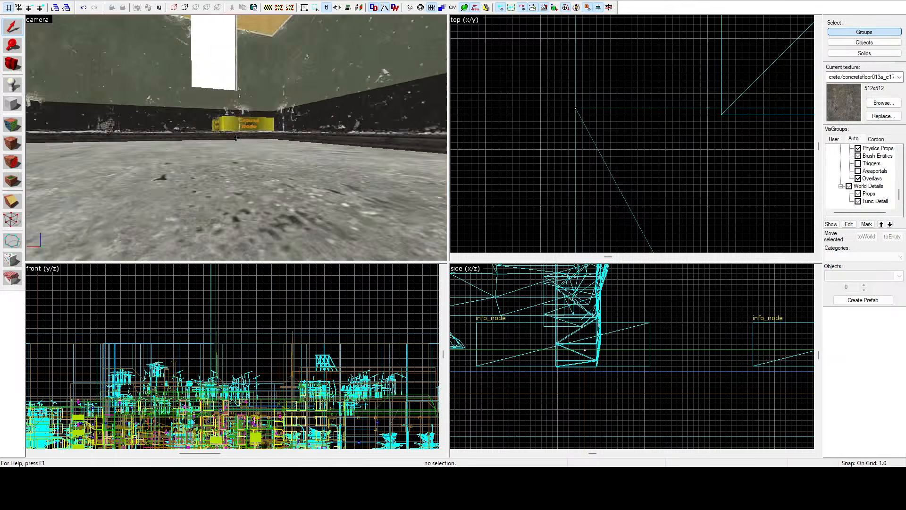
key(w)
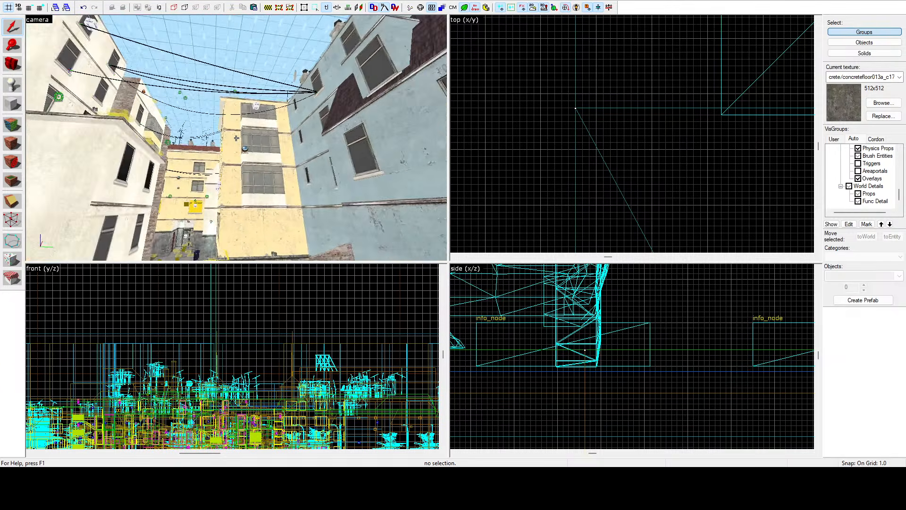
key(w)
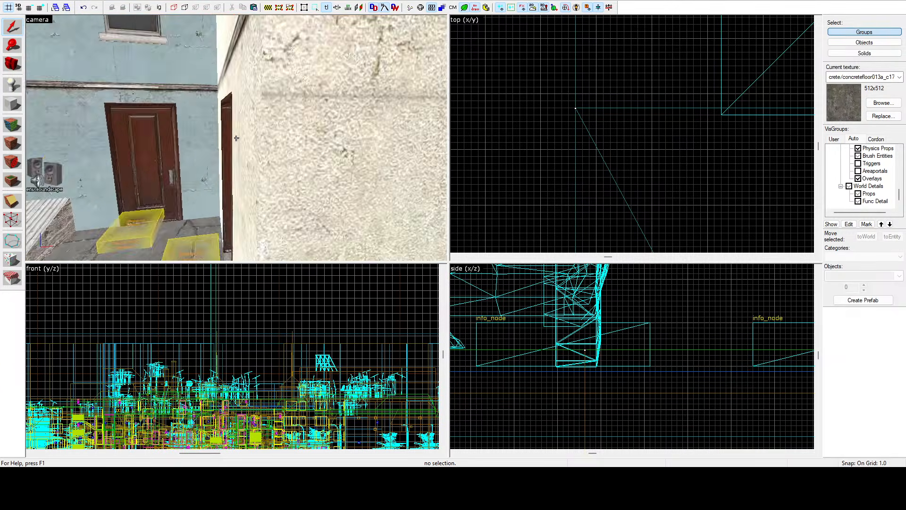
Step: Examine the textured stair hall around the vending machine, focusing on the underside and side profile of the concrete staircase
key(w)
key(z)
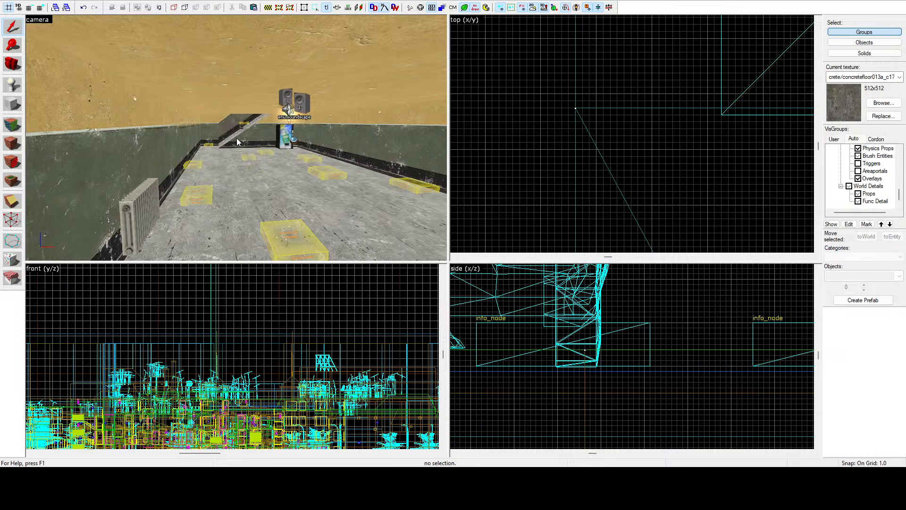
key(z)
key(w)
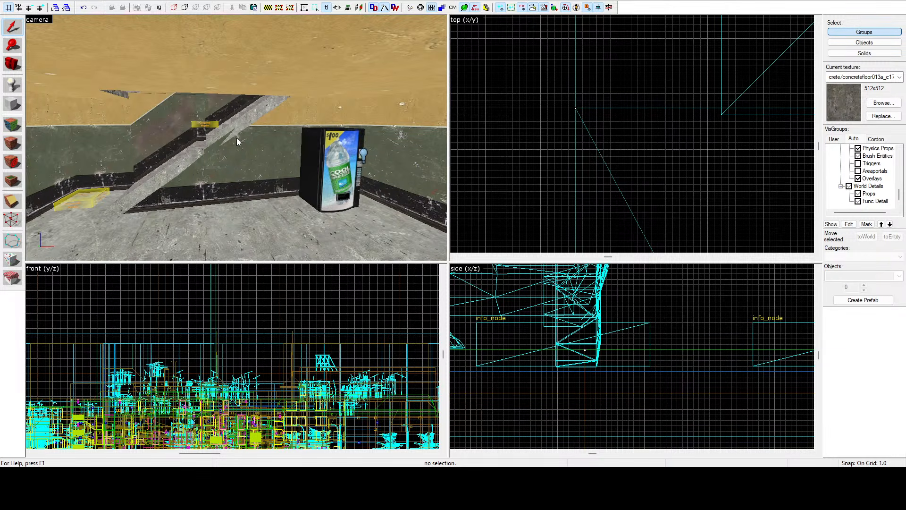
key(z)
key(w)
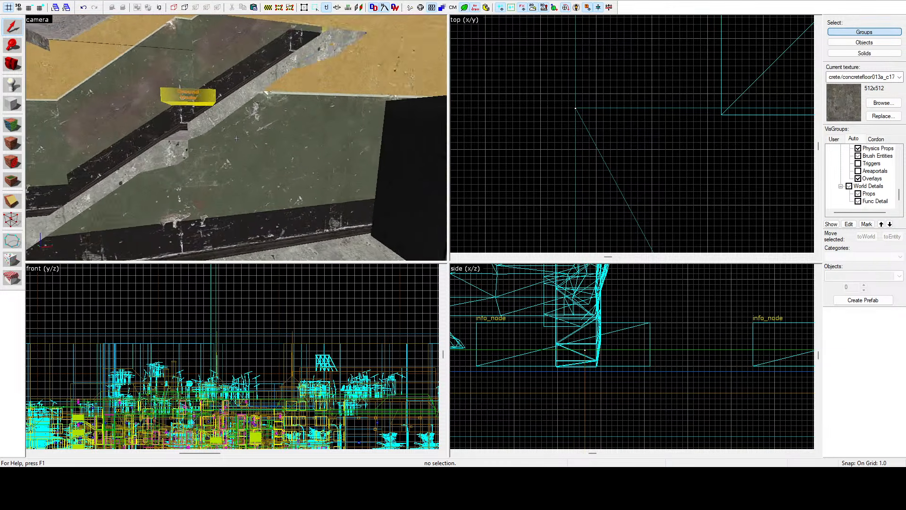
key(z)
key(z)
key(z)
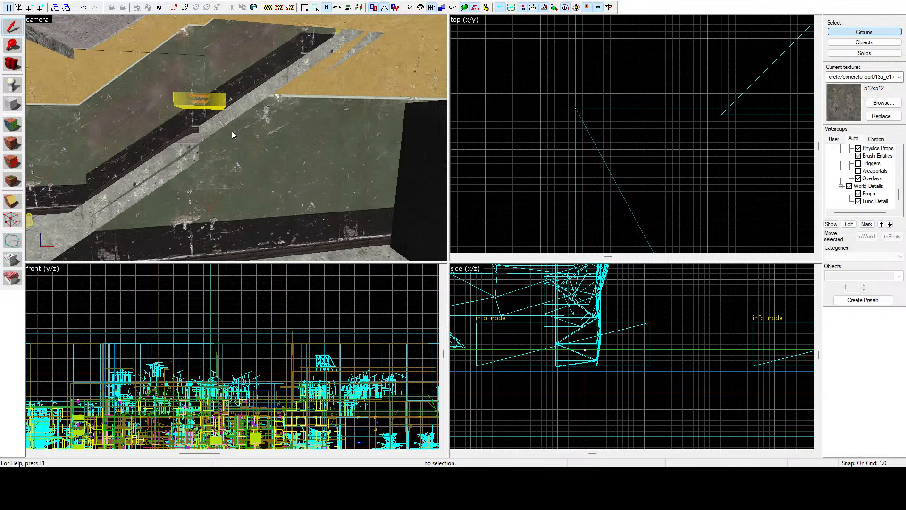
key(z)
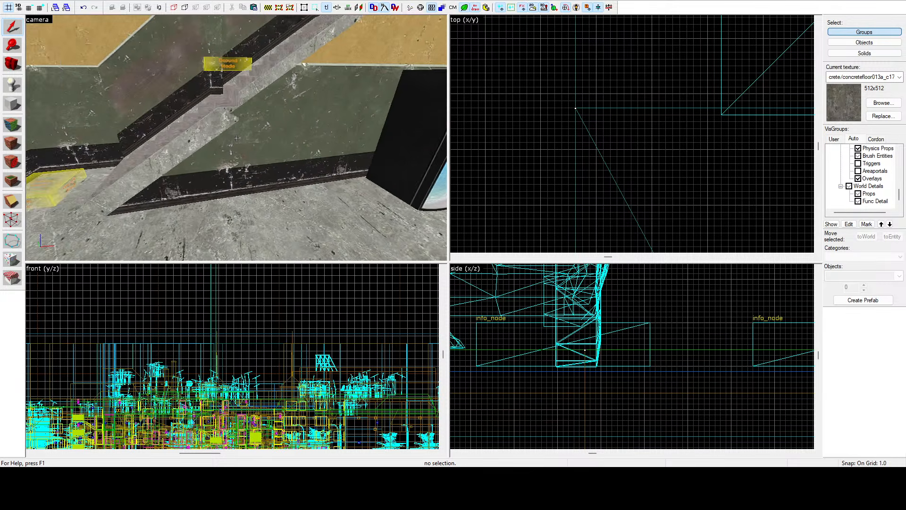
key(s)
key(w)
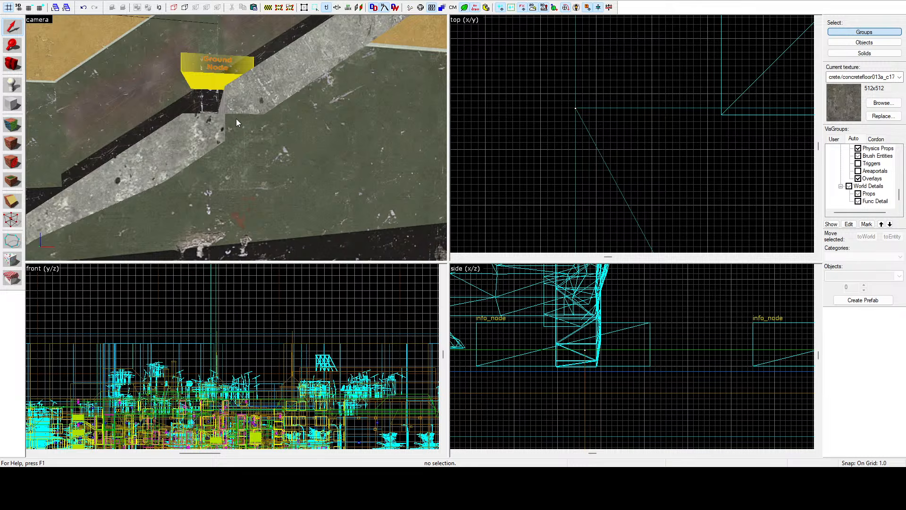
key(z)
key(s)
key(z)
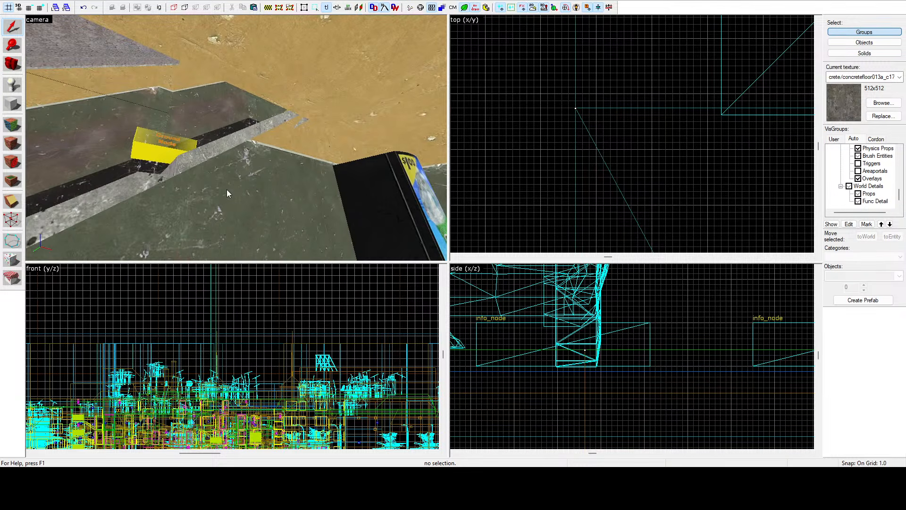
key(z)
key(s)
key(z)
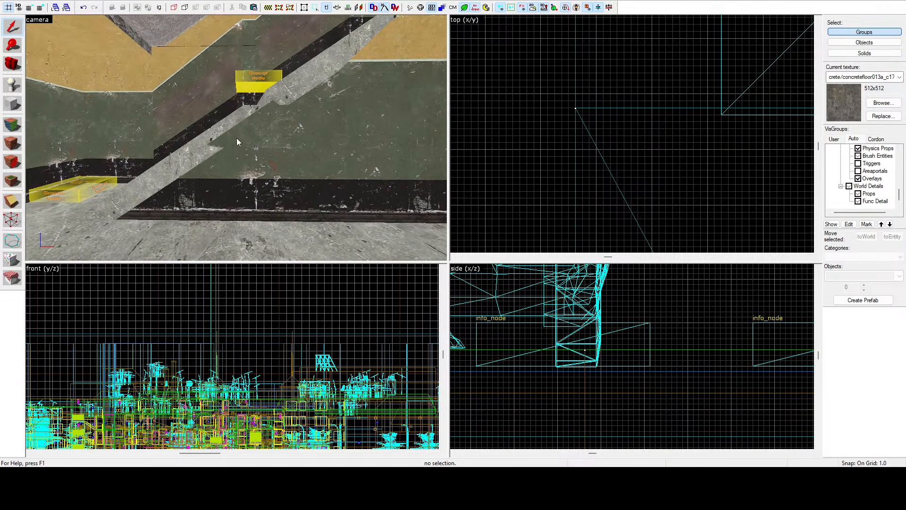
key(z)
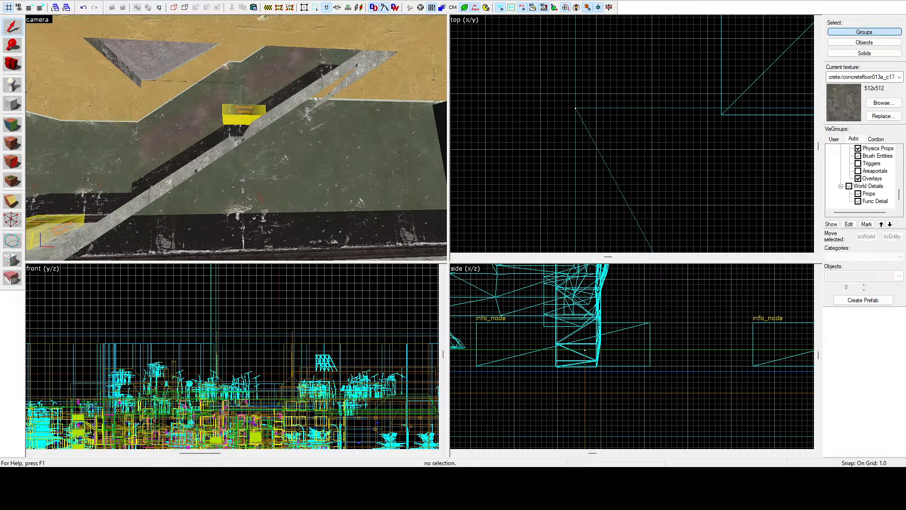
Step: Place an entity on the hall floor in front of the staircase and turn it into a prop_static with a single dark stair-step model
key(s)
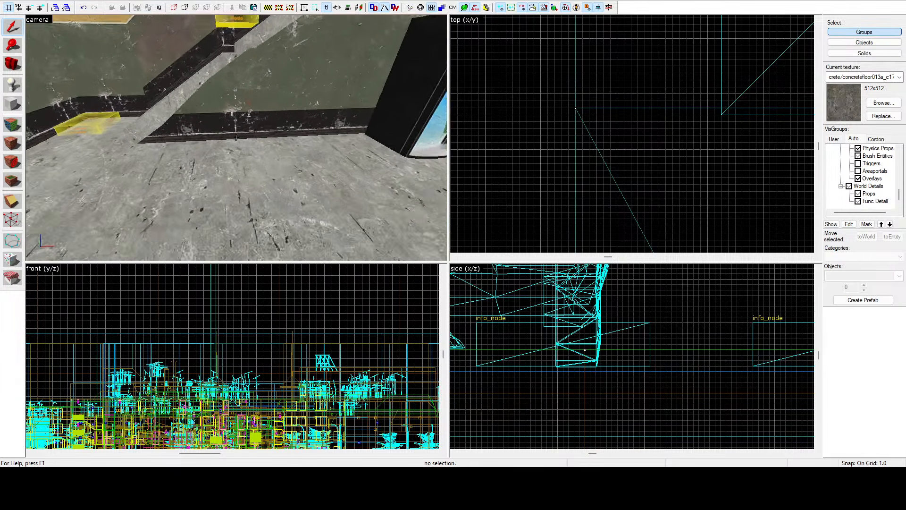
key(z)
click(13, 85)
click(238, 182)
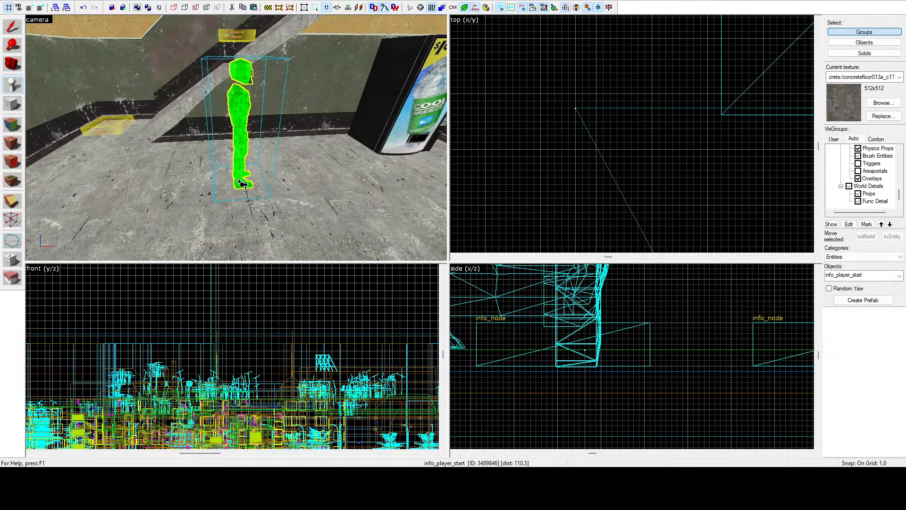
click(22, 32)
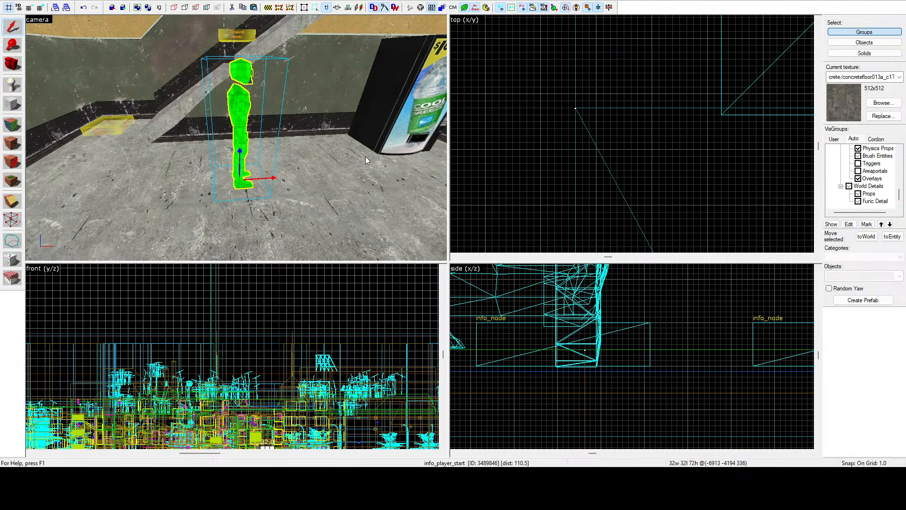
click(557, 339)
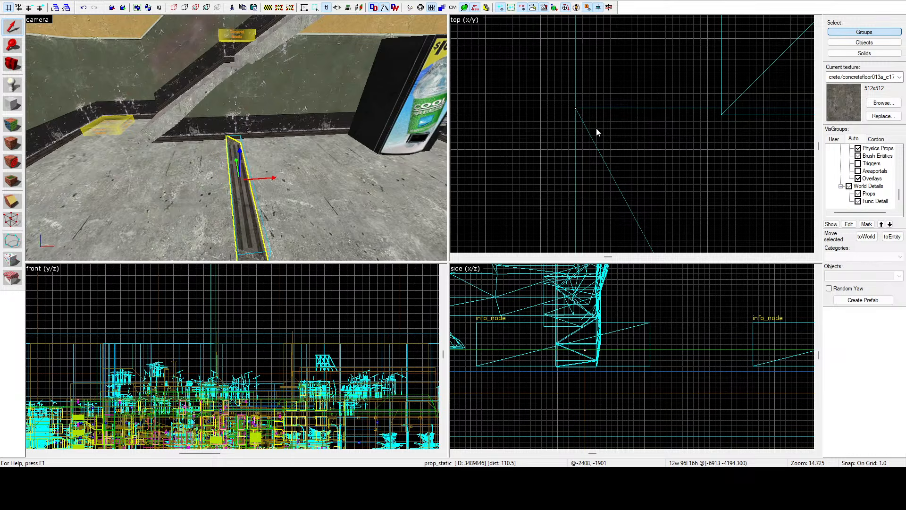
Step: Move the step prop across the floor to the foot of the staircase, centred at about -6995, -4120 in plan
scroll(605, 107, down, 10)
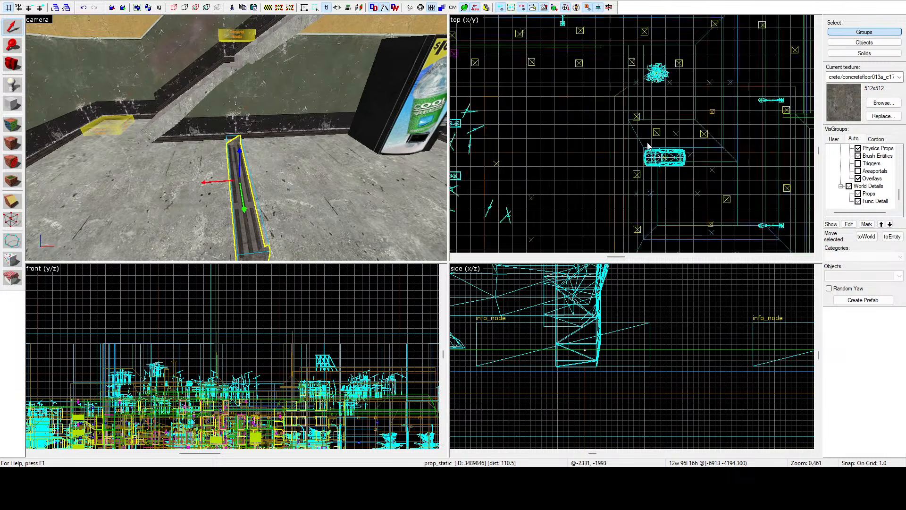
scroll(648, 145, down, 4)
scroll(587, 160, up, 7)
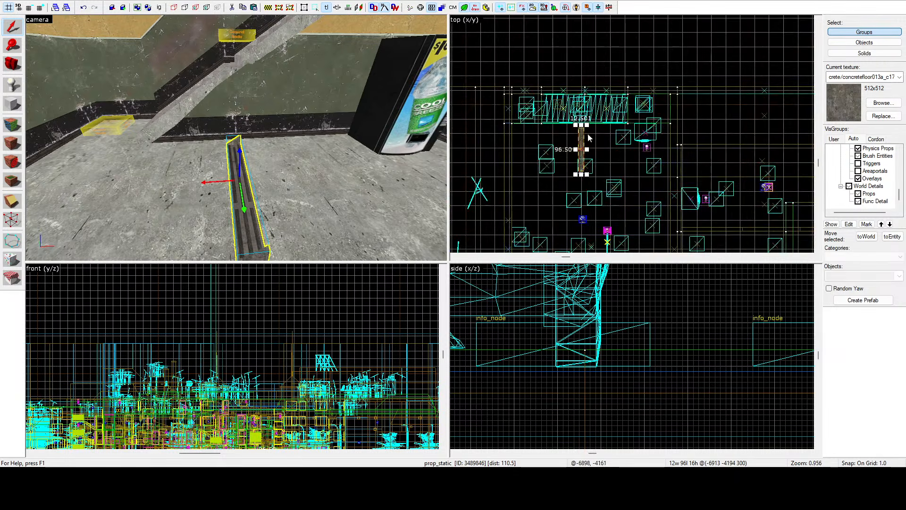
scroll(587, 135, up, 6)
scroll(596, 134, down, 4)
drag(575, 133, 597, 91)
scroll(534, 94, up, 4)
scroll(520, 68, up, 4)
scroll(576, 89, up, 2)
key(z)
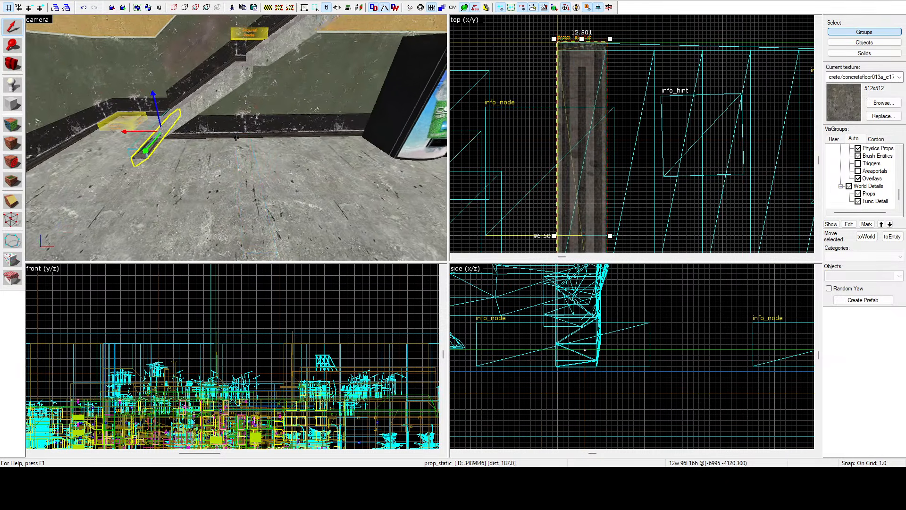
key(w)
key(a)
key(z)
Step: Raise the step prop about 7 units so it lines up with the lowest tread of the flight
scroll(579, 348, down, 20)
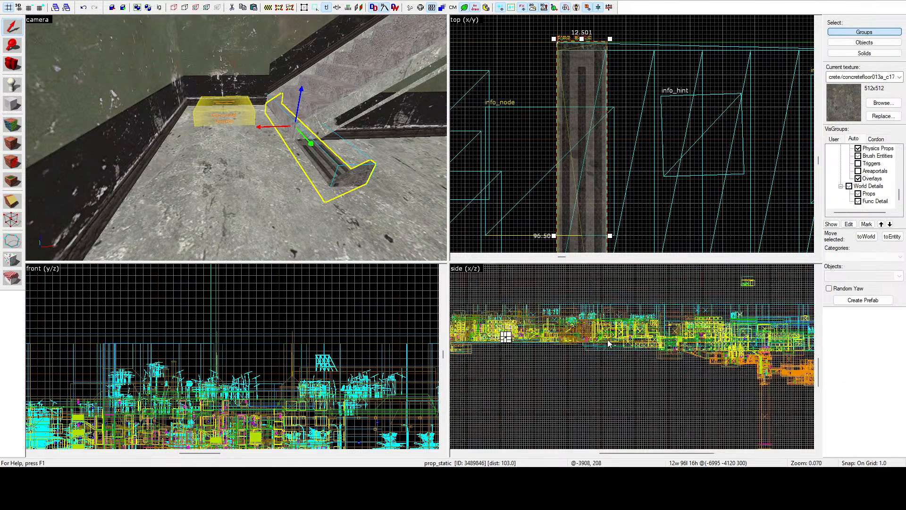
scroll(609, 344, up, 20)
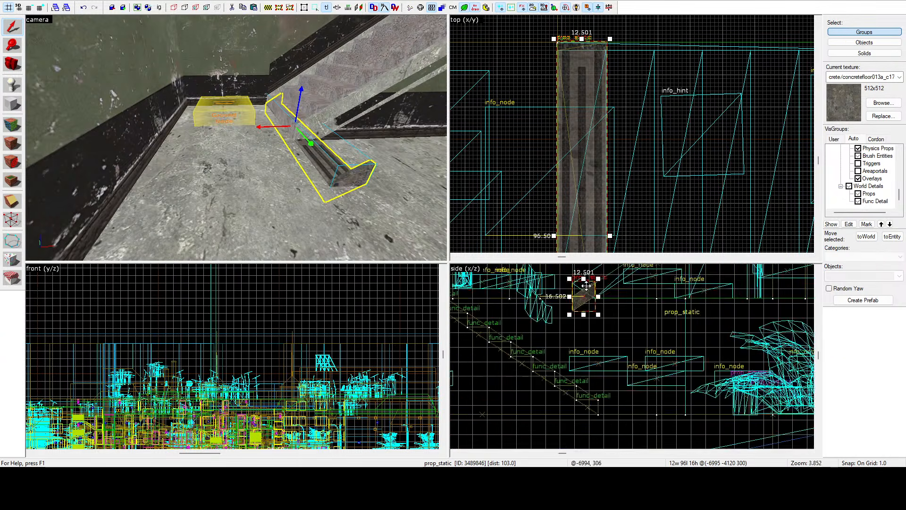
scroll(586, 285, up, 10)
drag(574, 367, 576, 309)
key(z)
key(w)
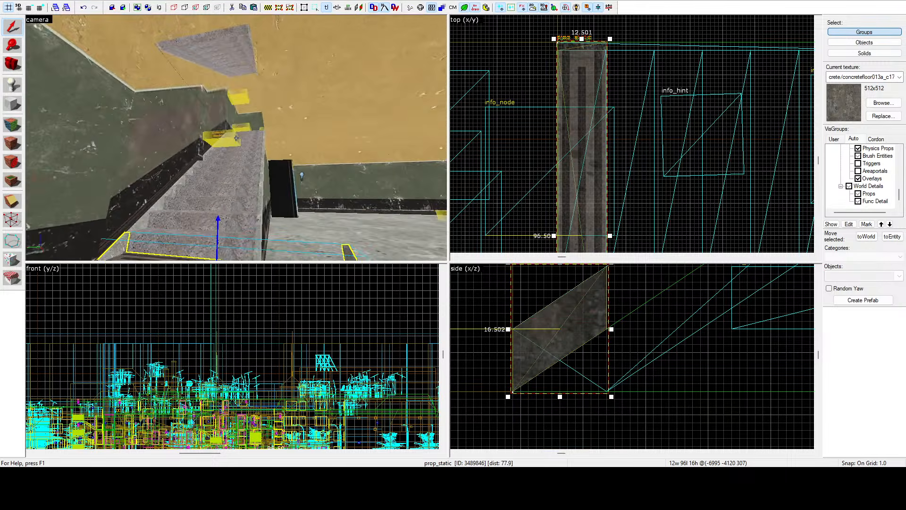
key(w)
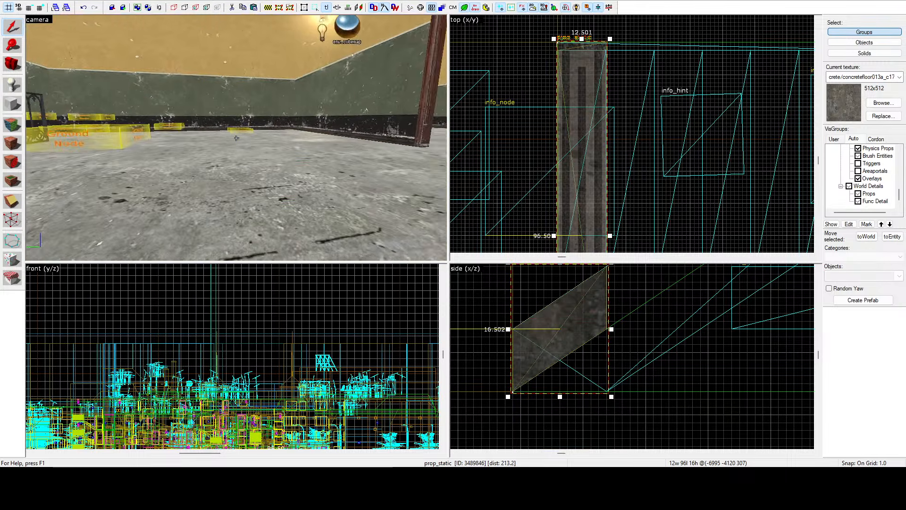
key(w)
key(s)
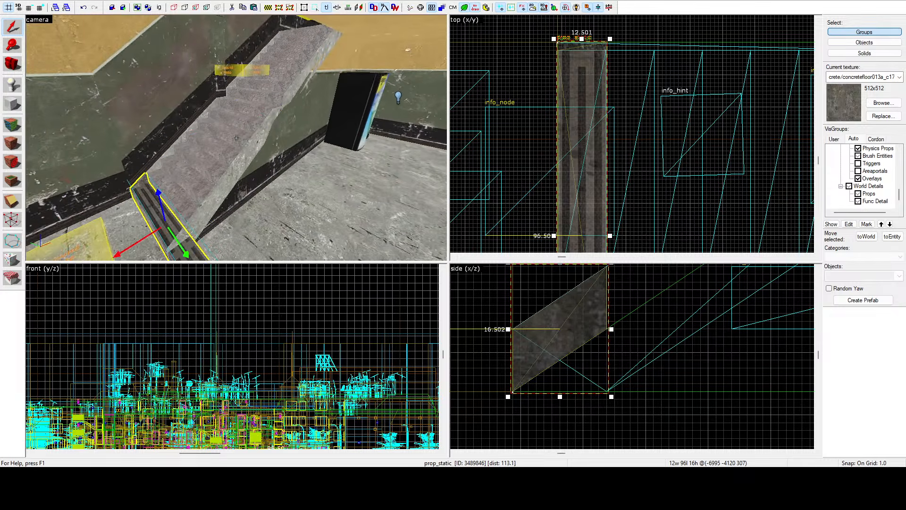
Step: Select the six concrete stair pieces of the stacked flights and delete them, leaving the step prop out of the selection
ctrl+click(236, 138)
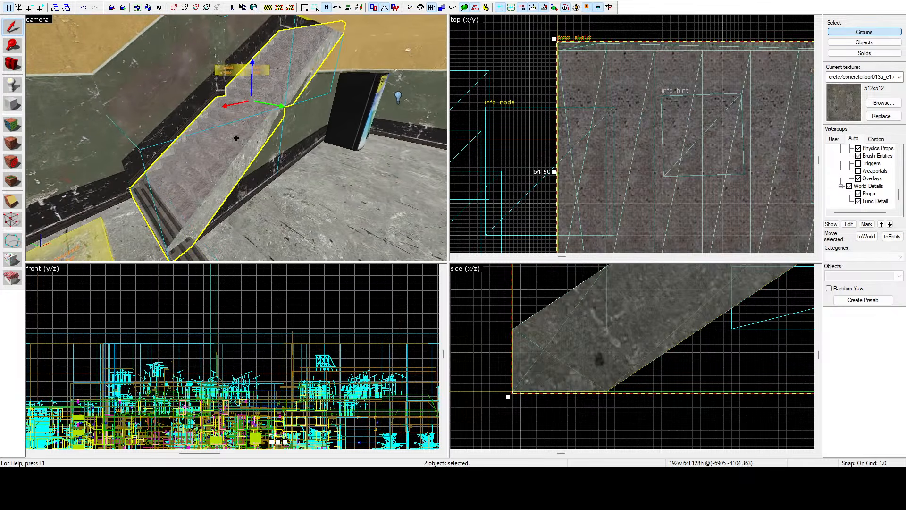
key(w)
ctrl+click(251, 111)
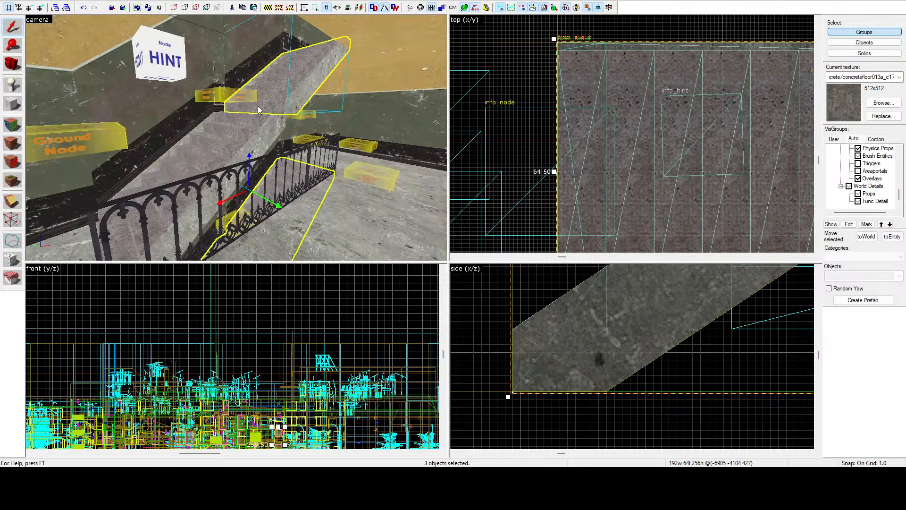
ctrl+click(252, 119)
key(z)
key(w)
key(s)
key(z)
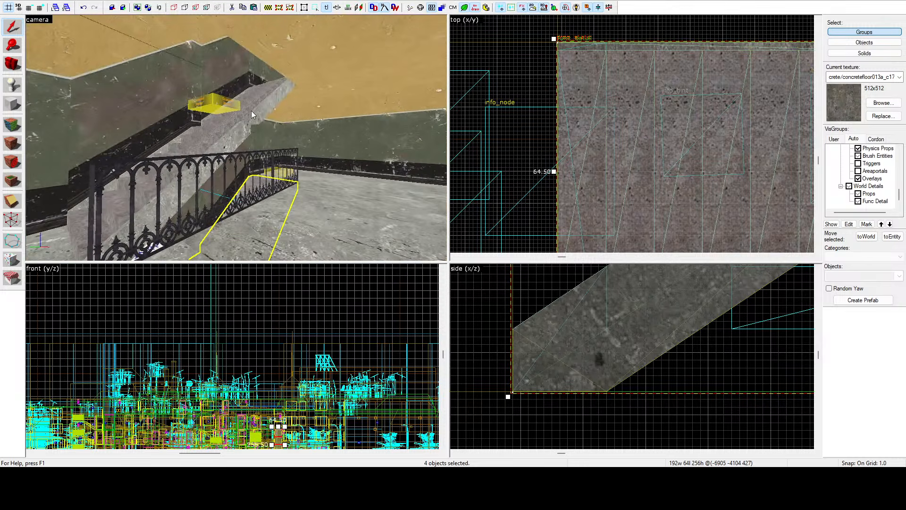
ctrl+click(253, 107)
ctrl+click(237, 128)
key(z)
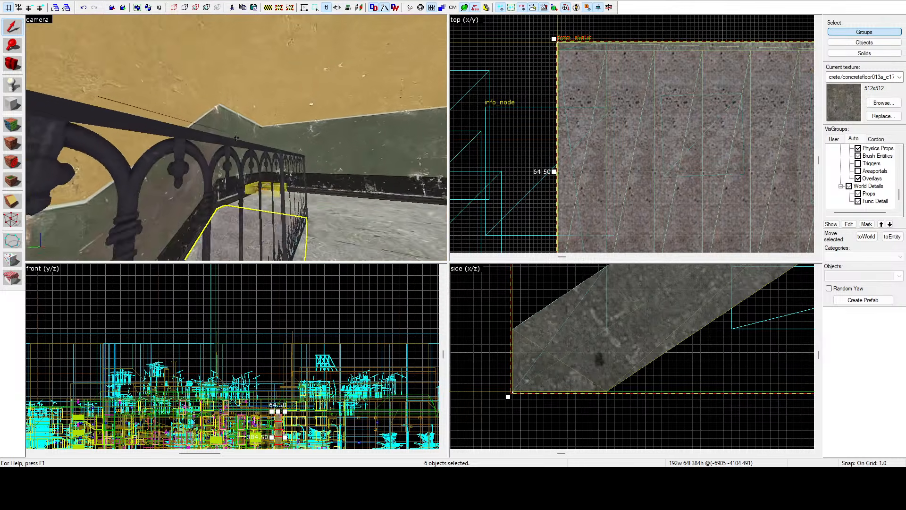
key(w)
key(s)
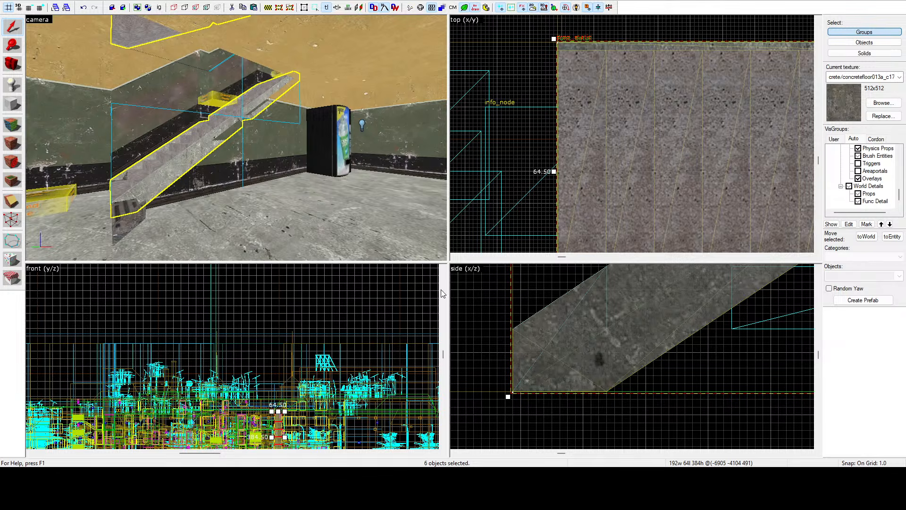
key(Delete)
key(z)
key(w)
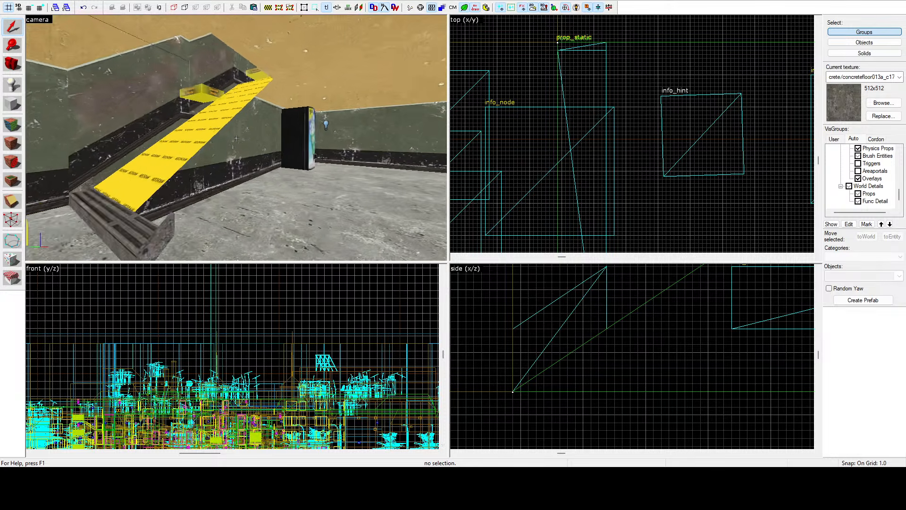
Step: Copy the step prop onto the next tread position, 12 units farther along and 8 units higher
key(z)
click(254, 197)
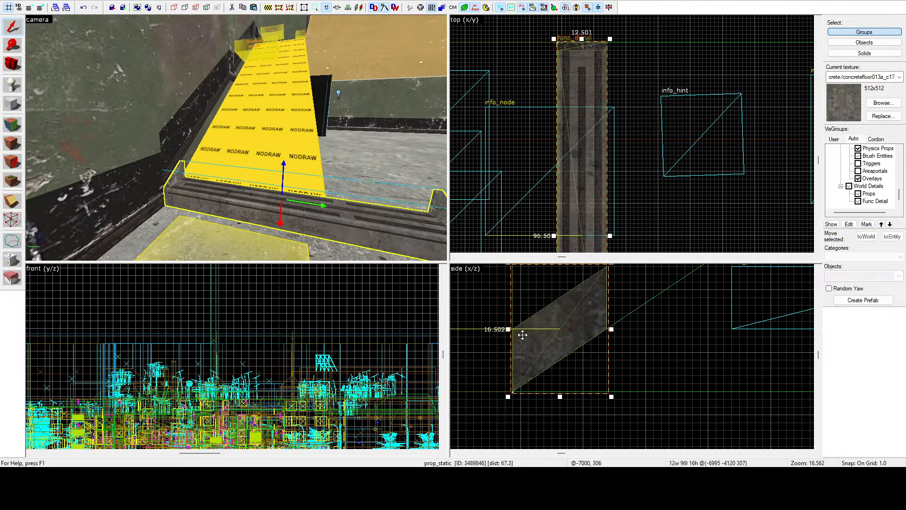
scroll(568, 373, down, 3)
scroll(610, 316, up, 4)
mouse_move(561, 362)
shift+mouse_down()
mouse_move(611, 316)
mouse_move(588, 361)
shift+mouse_up()
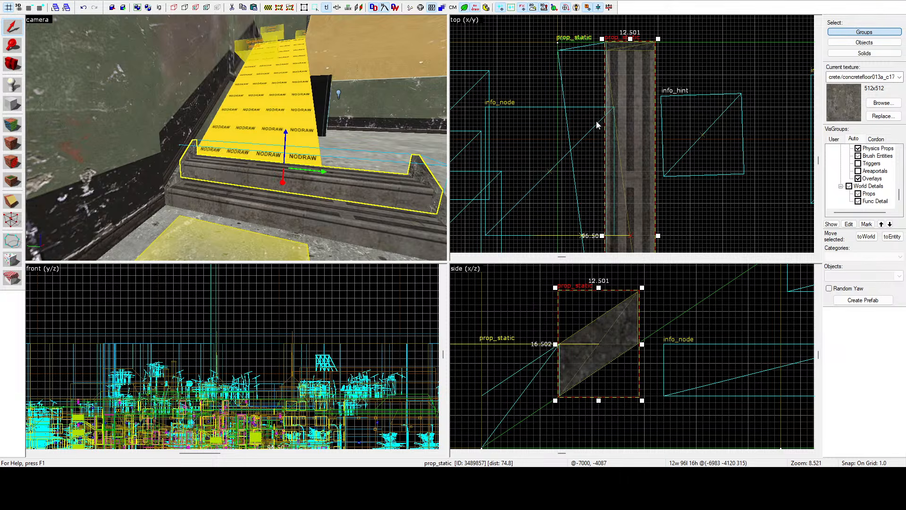
key(z)
key(d)
key(z)
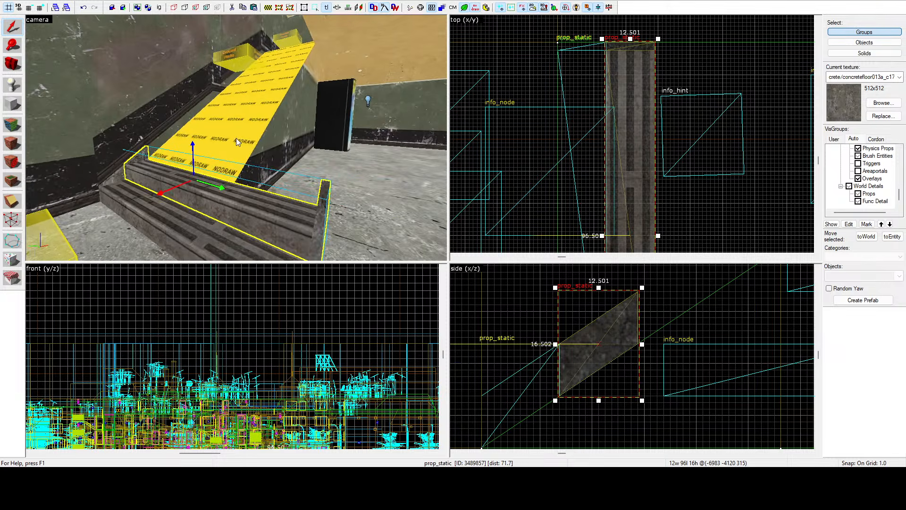
Step: Add a third step prop above the second and copy the upper two together 24 units along and 16 units up
scroll(546, 389, down, 6)
scroll(595, 348, up, 7)
mouse_move(564, 369)
shift+mouse_down()
mouse_move(595, 347)
mouse_move(584, 360)
shift+mouse_up()
ctrl+click(278, 209)
scroll(536, 386, down, 6)
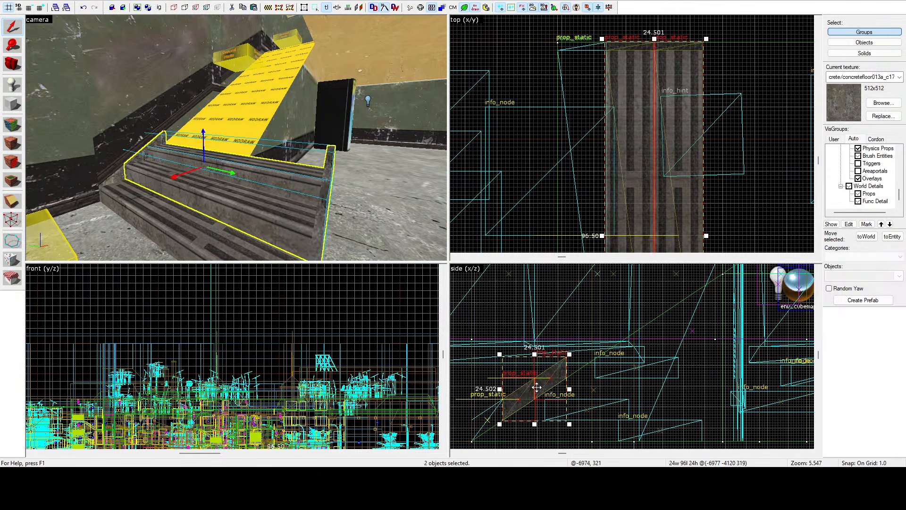
mouse_move(525, 397)
shift+mouse_down()
mouse_move(597, 345)
mouse_move(575, 370)
shift+mouse_up()
scroll(596, 346, up, 4)
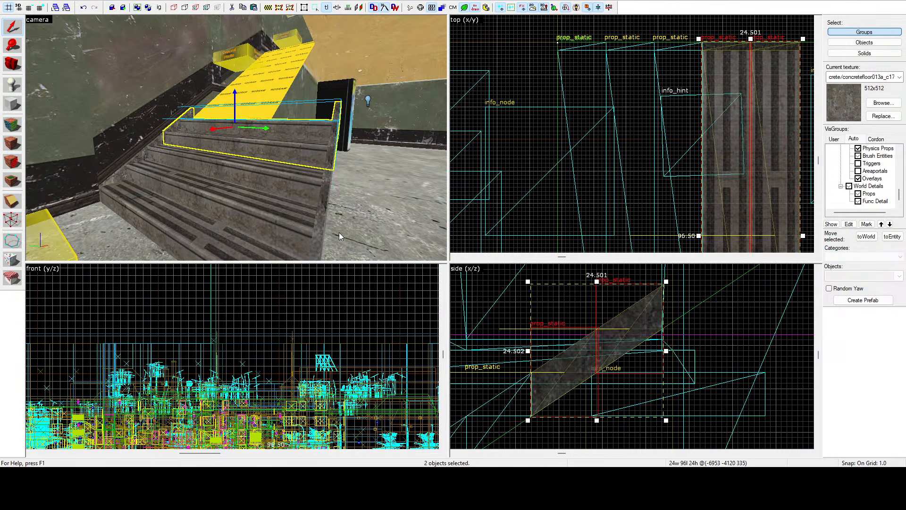
Step: Copy the selected pair of step props farther up the nodraw ramp, centred at height 351
key(z)
key(d)
key(z)
scroll(524, 333, down, 5)
mouse_move(527, 346)
shift+mouse_down()
mouse_move(602, 290)
mouse_move(570, 327)
mouse_move(535, 347)
shift+mouse_up()
scroll(603, 289, up, 7)
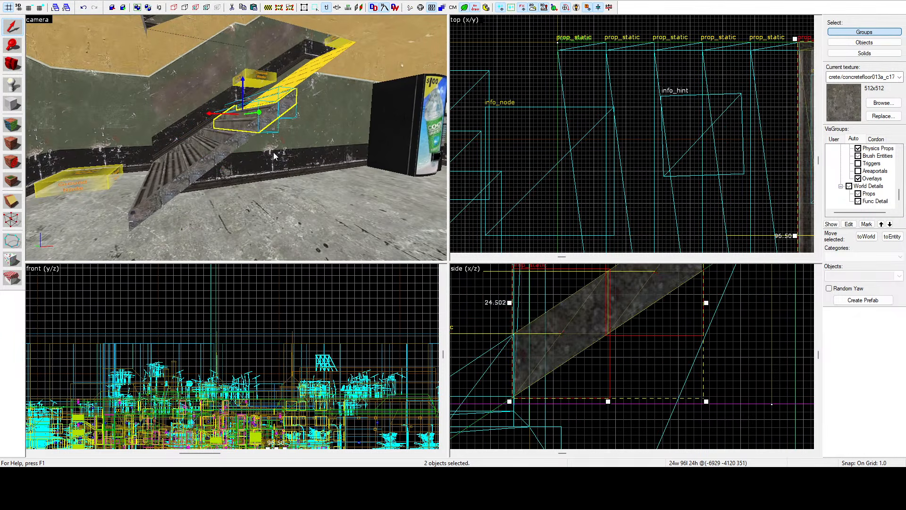
Step: Continue the staircase with another copied pair of step props above the fourth and fifth treads' row, following the ramp's slope
key(z)
key(w)
key(z)
scroll(513, 414, down, 5)
scroll(566, 349, up, 5)
mouse_move(530, 381)
shift+mouse_down()
mouse_move(611, 320)
mouse_move(591, 357)
mouse_move(689, 309)
mouse_move(633, 326)
mouse_move(591, 373)
shift+mouse_up()
key(w)
scroll(589, 369, down, 5)
scroll(689, 309, up, 5)
key(z)
key(s)
Step: Copy the pair of step props up toward the upper floor's railing, centred at -6857 and height 399
key(z)
scroll(545, 311, down, 5)
scroll(591, 373, down, 4)
mouse_move(591, 373)
shift+mouse_down()
mouse_move(629, 320)
mouse_move(597, 348)
shift+mouse_up()
scroll(630, 320, up, 9)
Step: Copy the pair once more near the top of the flight, centred at -6833 and height 415
key(z)
key(w)
key(w)
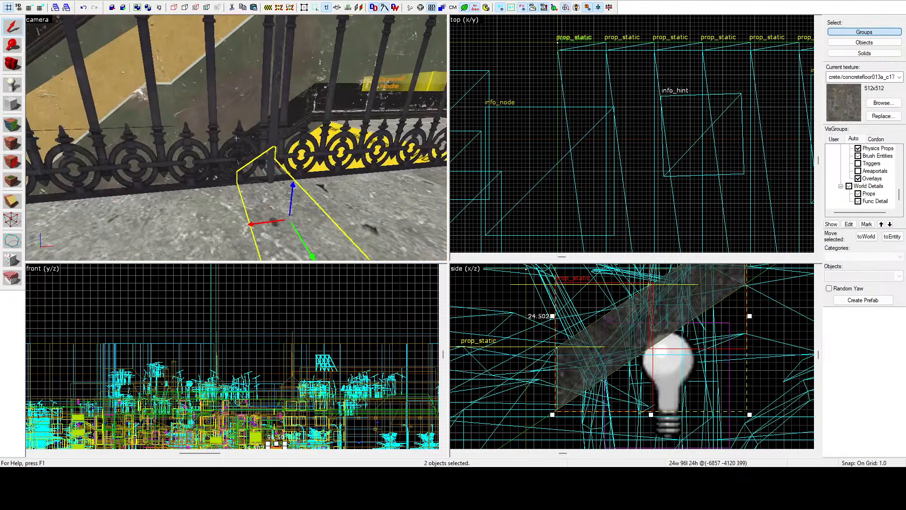
key(z)
scroll(581, 386, down, 6)
mouse_move(580, 386)
shift+mouse_down()
mouse_move(630, 360)
mouse_move(641, 342)
mouse_move(621, 343)
shift+mouse_up()
scroll(664, 336, up, 5)
key(z)
key(w)
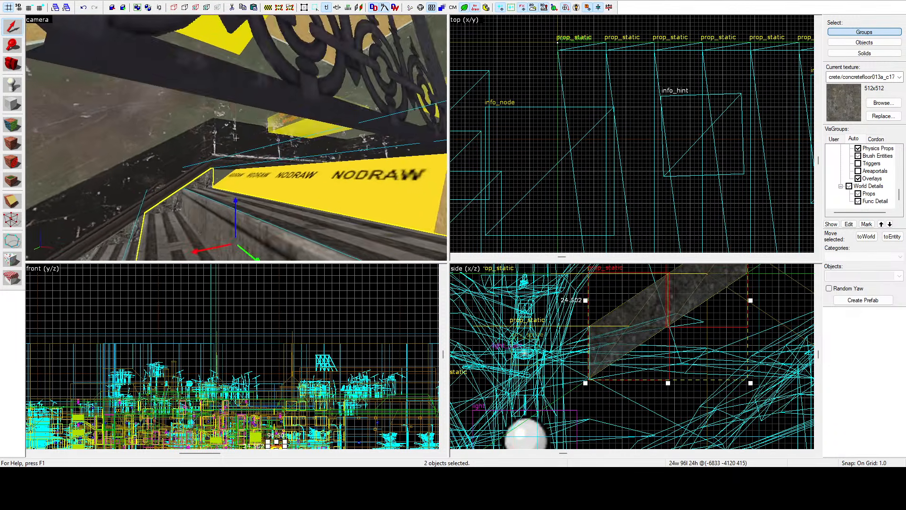
Step: Copy a single step prop to the head of the flight, centred at -6815 and height 427
scroll(599, 399, down, 6)
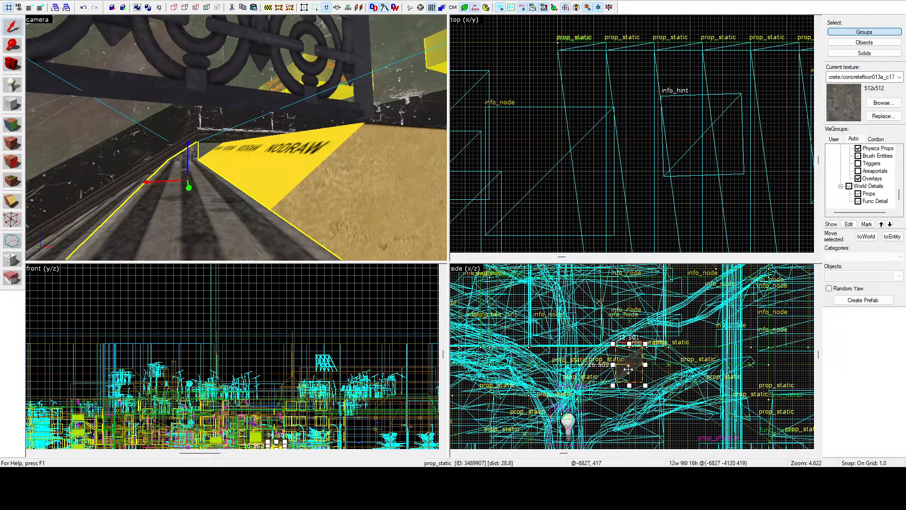
scroll(617, 372, up, 9)
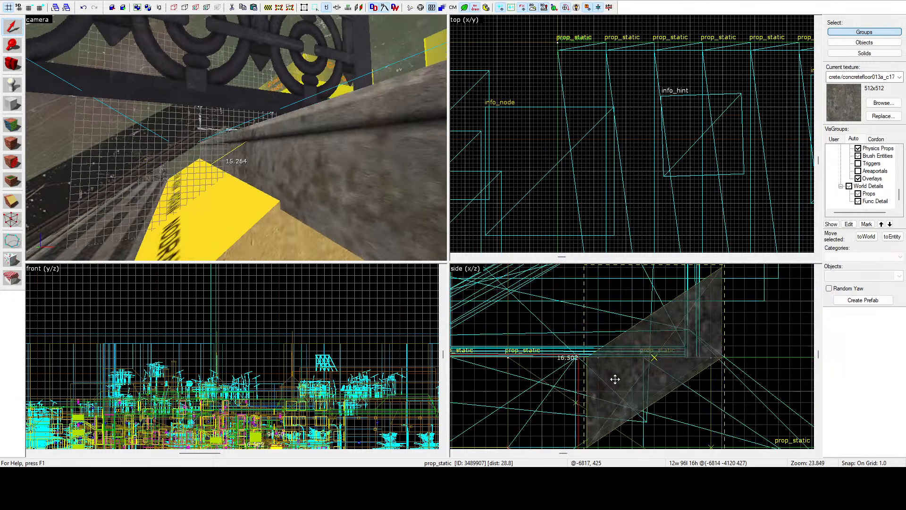
shift+drag(610, 383, 609, 384)
key(z)
key(a)
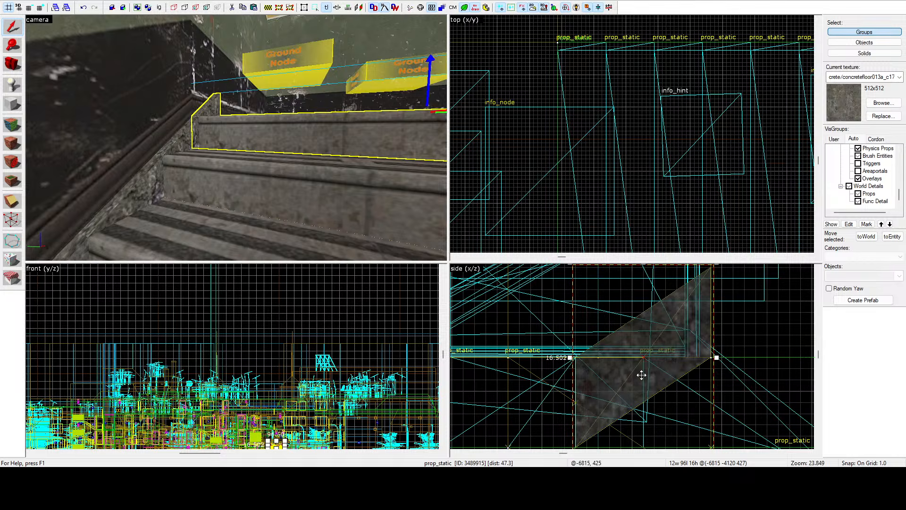
Step: Switch the topmost step prop to the 8-unit-high variant and lower it to height 423, level with the upper floor
click(555, 341)
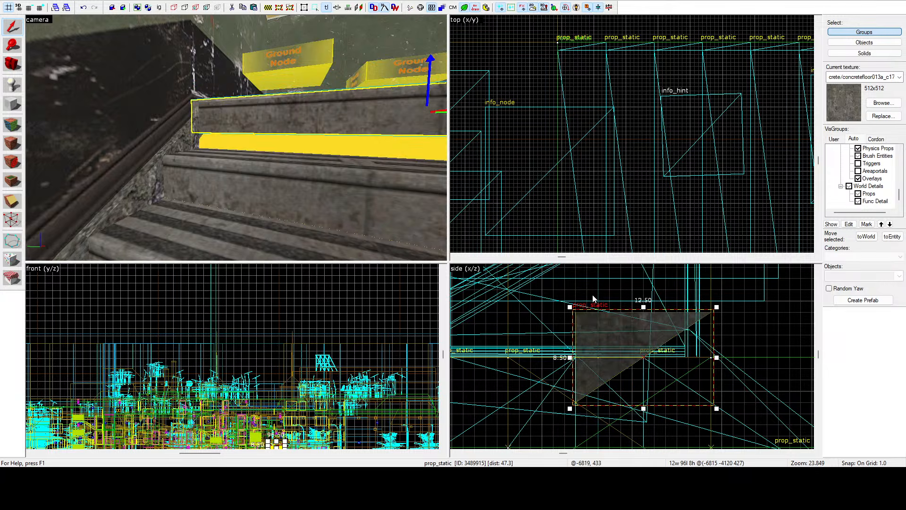
drag(586, 333, 589, 377)
key(z)
key(s)
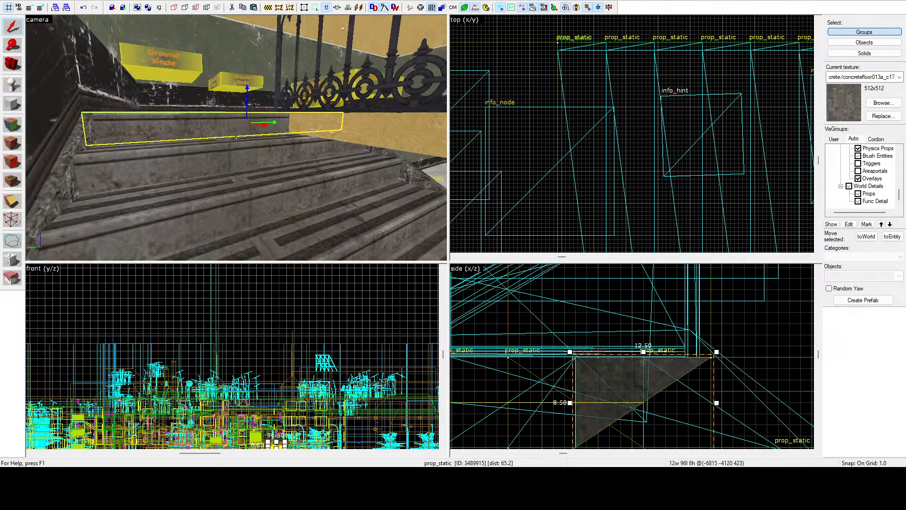
Step: Shorten the upper floor brush beside the stairwell to 584 units so it ends at the edge of the step props
key(s)
key(d)
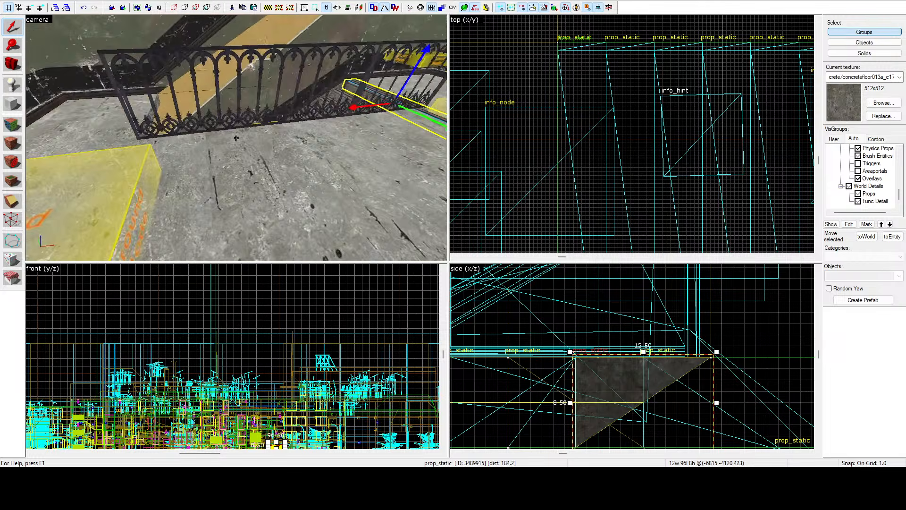
key(s)
key(a)
key(z)
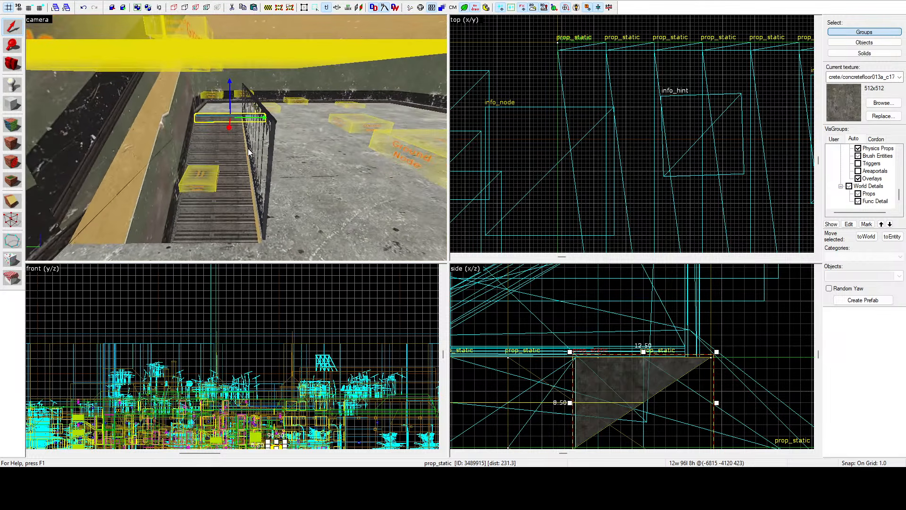
click(283, 167)
scroll(535, 139, down, 15)
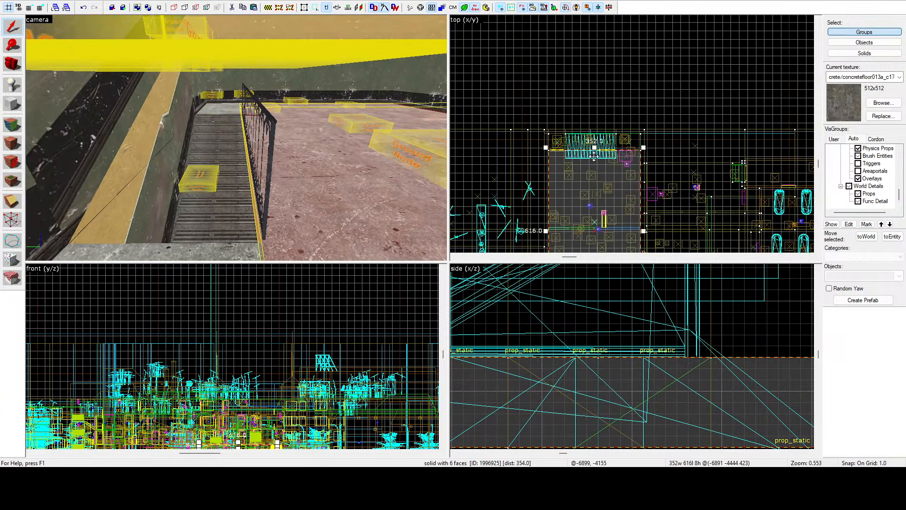
scroll(602, 152, up, 5)
drag(587, 134, 534, 149)
scroll(530, 153, up, 8)
Step: Move the two upper-floor railing props to the shortened floor's edge, centred at -6905, -4169
key(z)
key(d)
key(z)
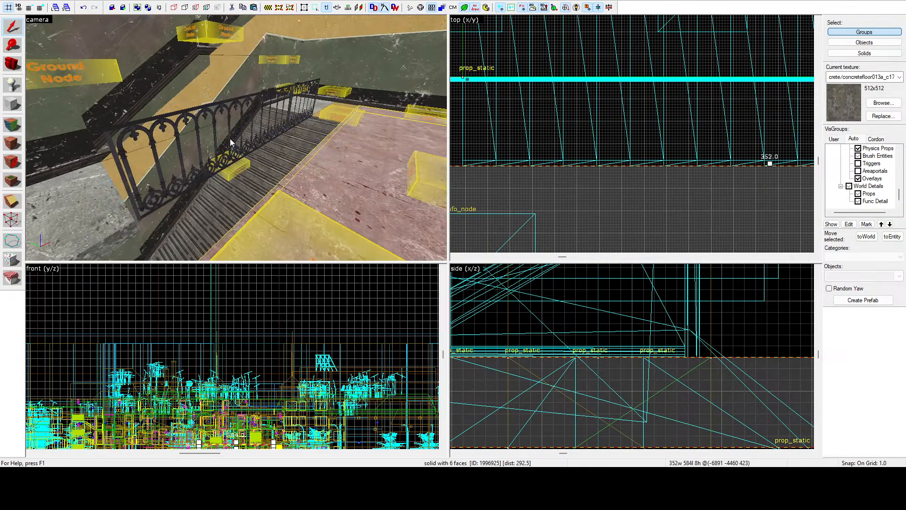
click(232, 141)
ctrl+click(315, 101)
scroll(528, 117, down, 4)
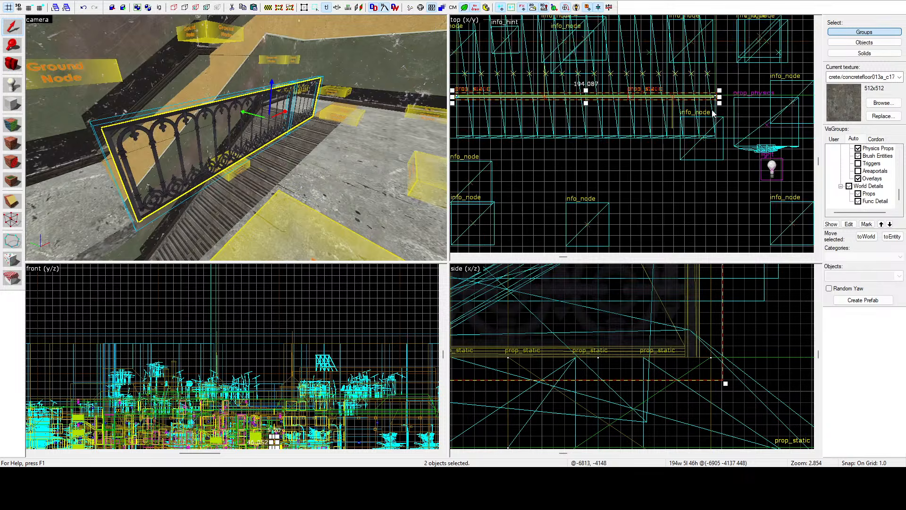
scroll(711, 105, up, 6)
drag(708, 85, 703, 147)
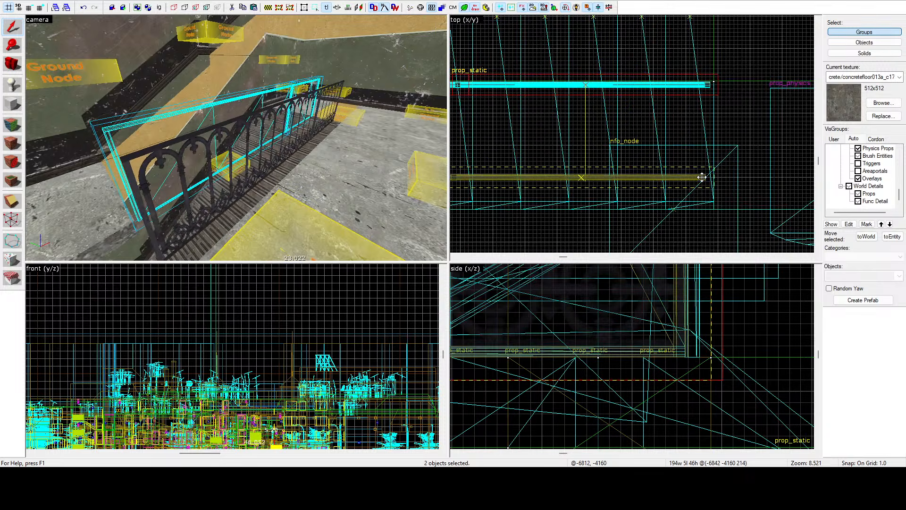
drag(702, 200, 705, 204)
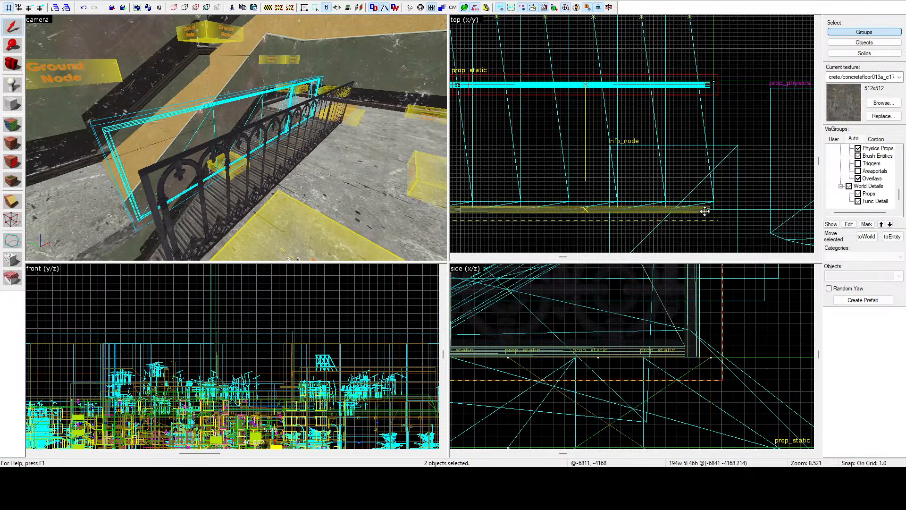
Step: Widen the small landing slab beside the stairwell to 96 units, matching the width of the step props
key(a)
key(d)
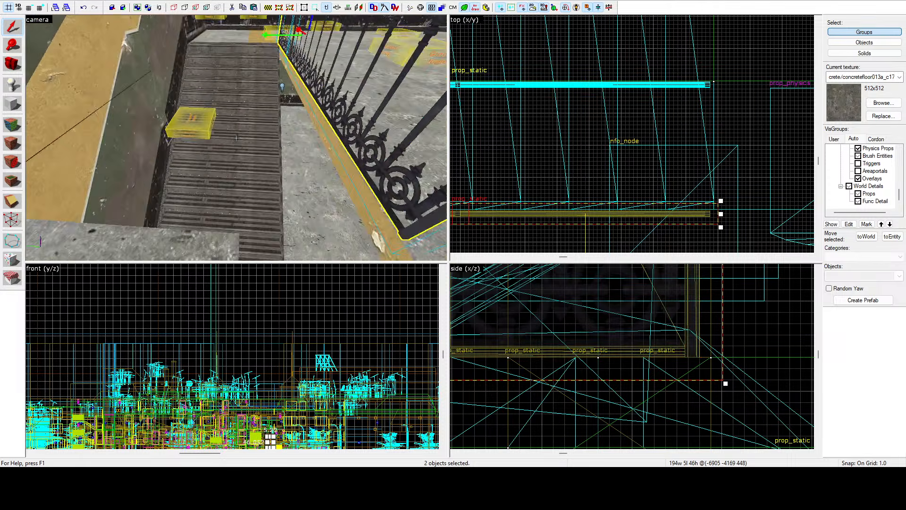
key(d)
key(s)
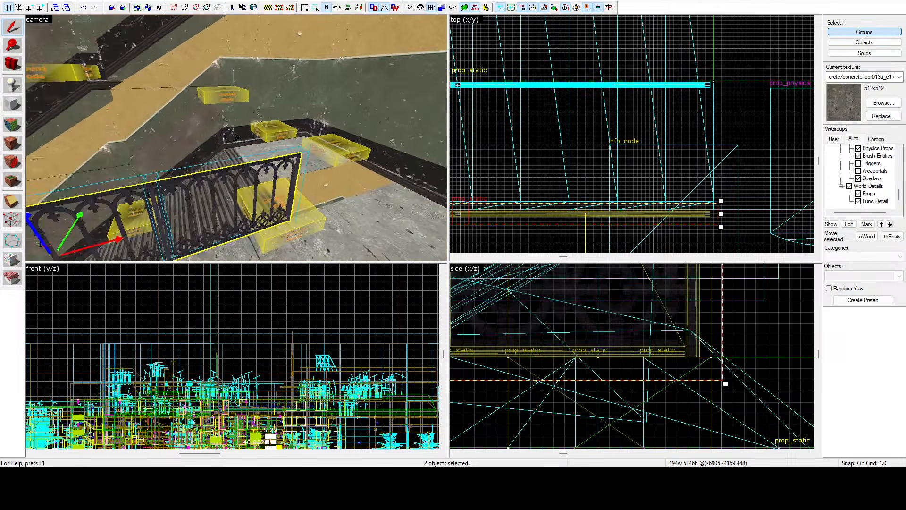
key(w)
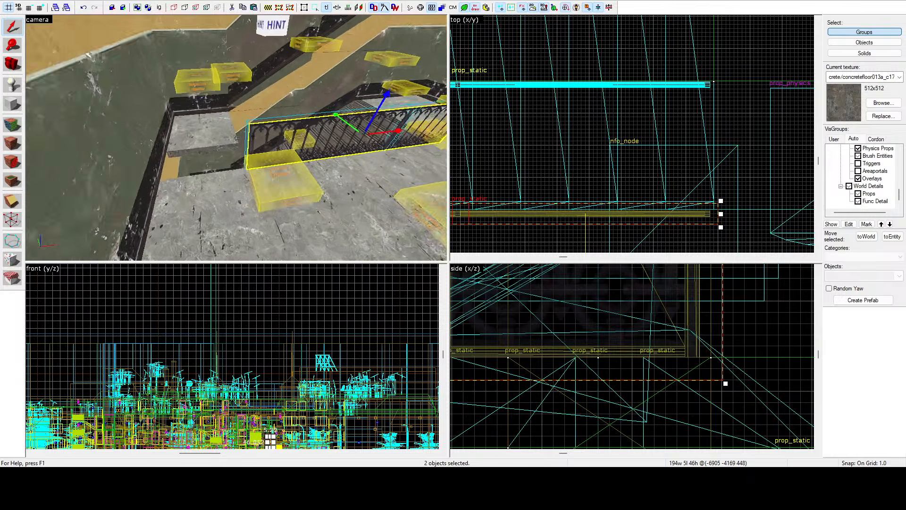
key(z)
click(233, 138)
scroll(624, 131, down, 7)
scroll(624, 131, down, 4)
scroll(569, 120, up, 4)
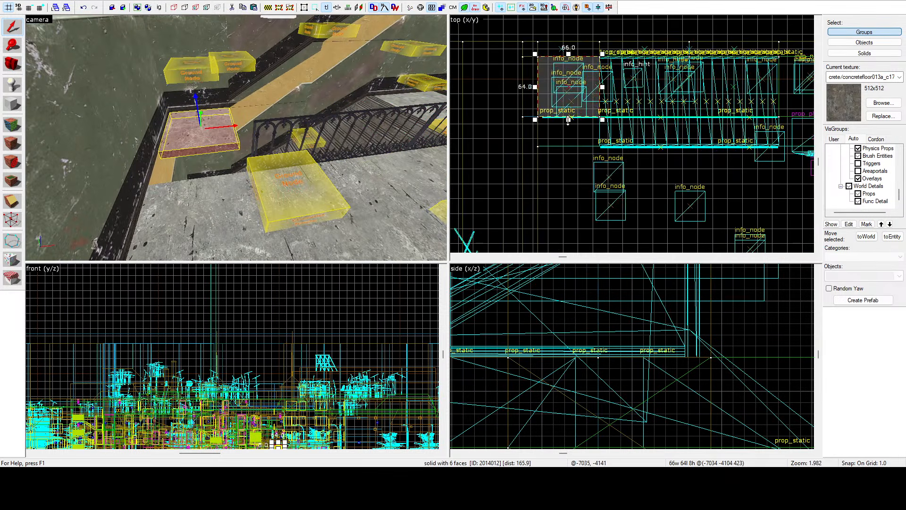
scroll(569, 144, up, 5)
drag(568, 144, 587, 158)
Step: Widen the func_detail wall block beneath the upper floor beside the vending machine to 96 units
key(z)
key(w)
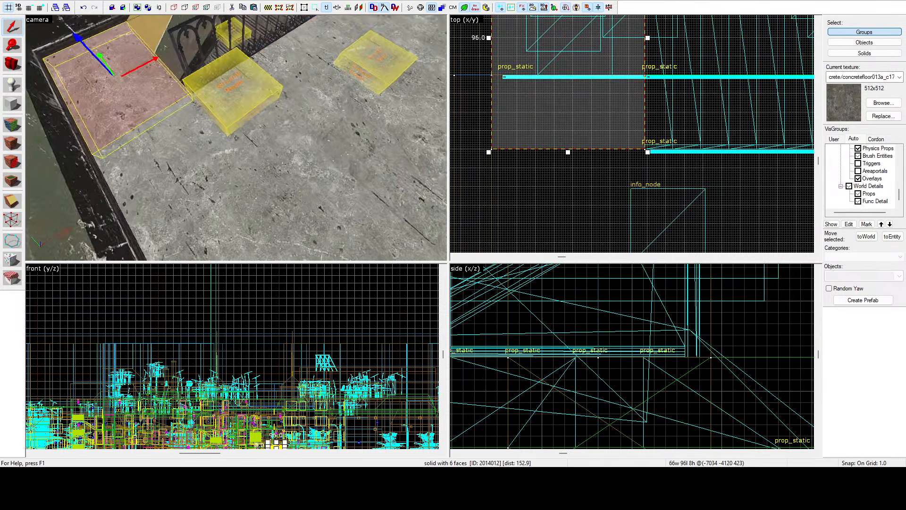
key(w)
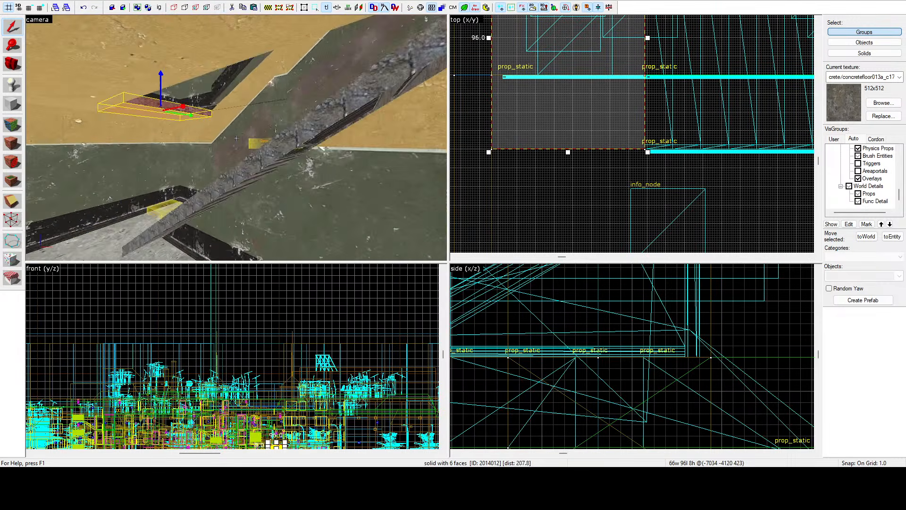
key(s)
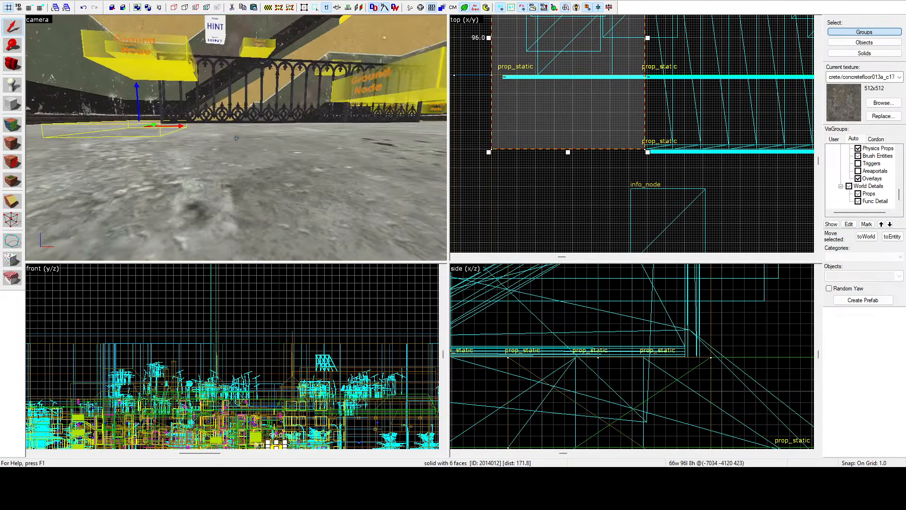
click(250, 145)
scroll(540, 124, down, 4)
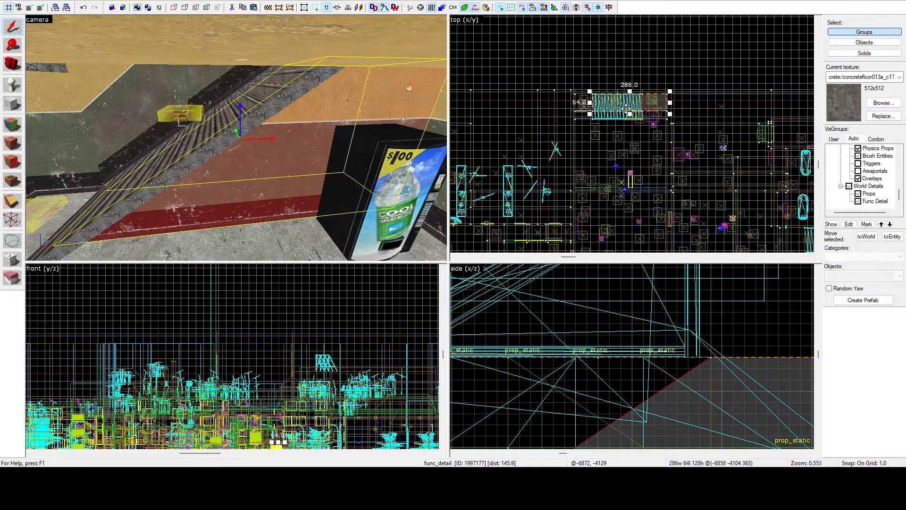
drag(631, 111, 631, 128)
scroll(554, 129, up, 14)
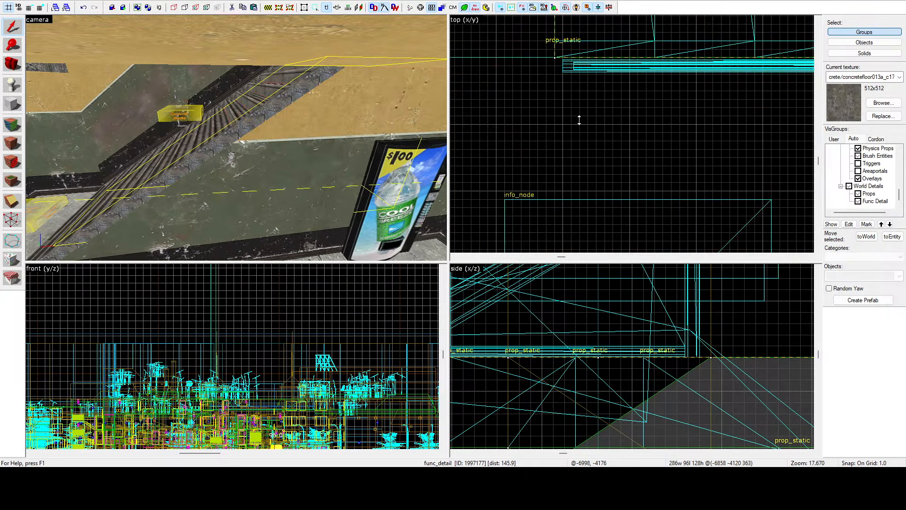
Step: Move the vending machine prop and its light together away from the widened block, centred at about -6767, -4185
click(375, 180)
key(ctrl+shift+e)
scroll(568, 115, down, 7)
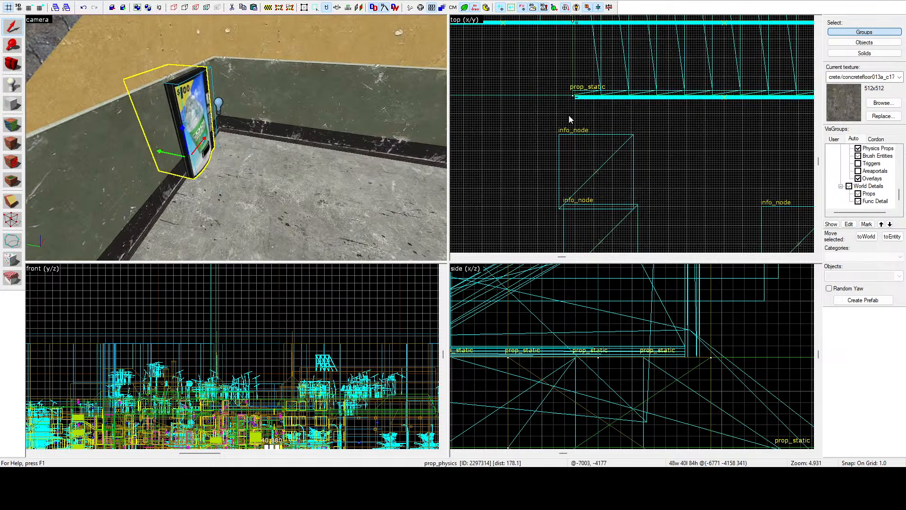
scroll(568, 115, down, 1)
scroll(590, 104, down, 8)
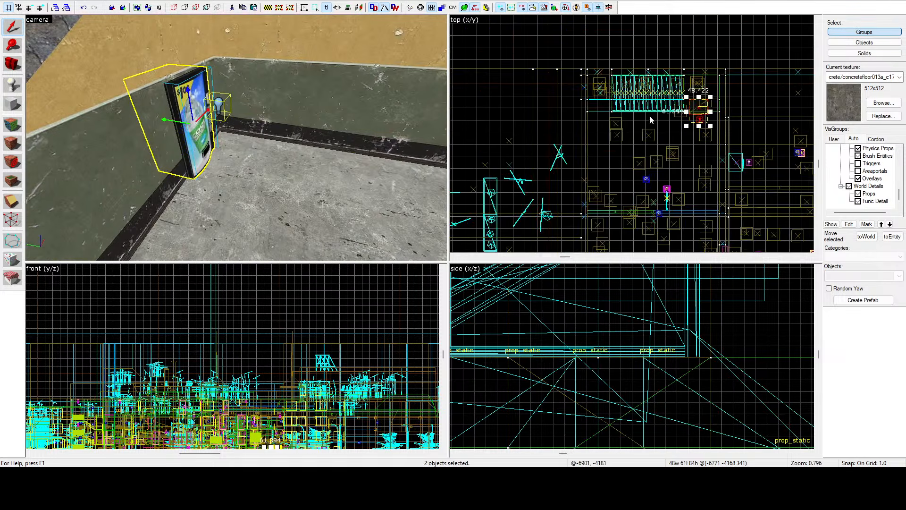
scroll(689, 97, up, 8)
drag(689, 97, 686, 154)
scroll(690, 145, up, 4)
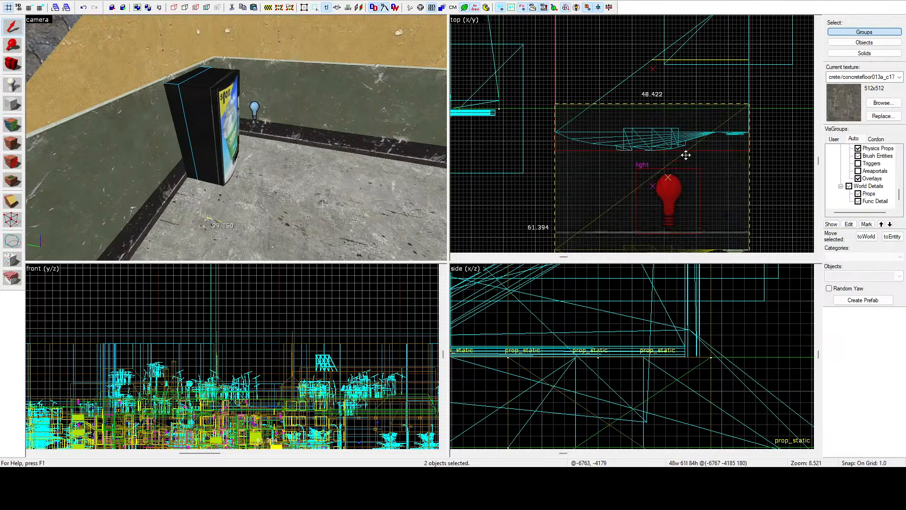
click(605, 73)
Step: Select all sixteen step props of the finished flight, from the lowest tread to the short top step
key(z)
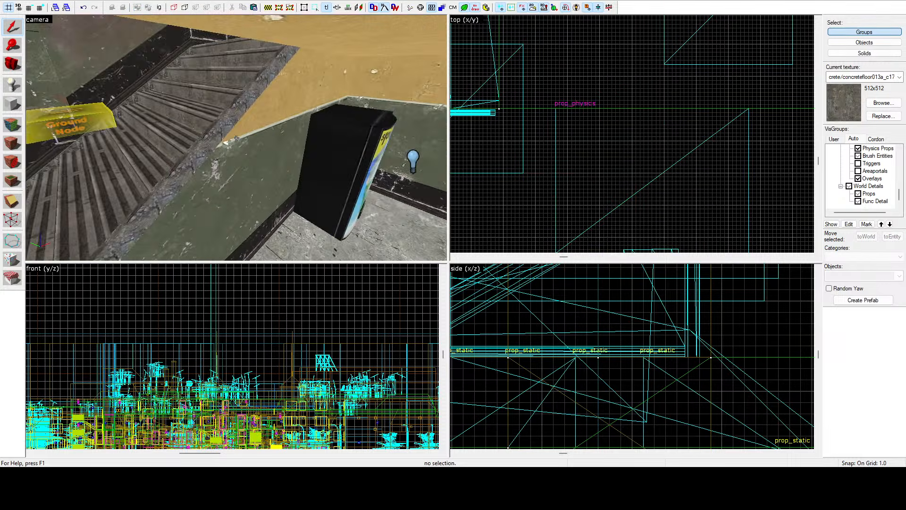
key(w)
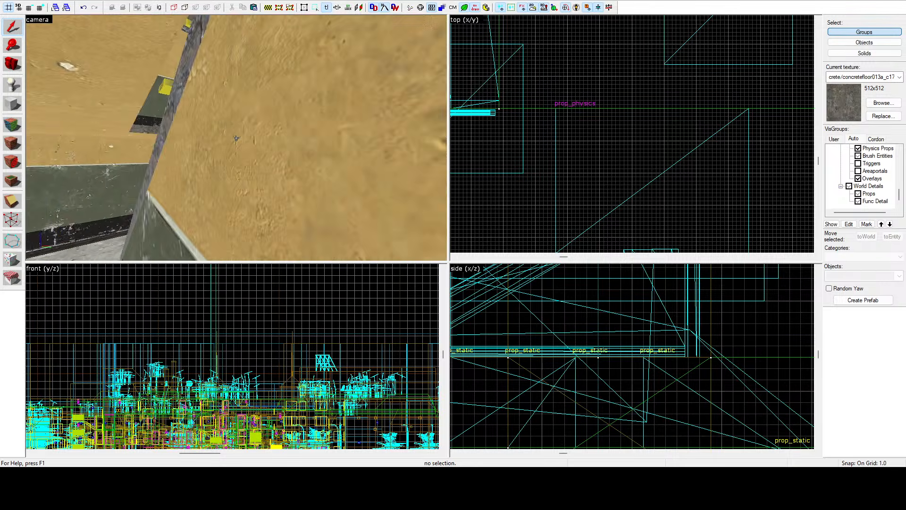
key(z)
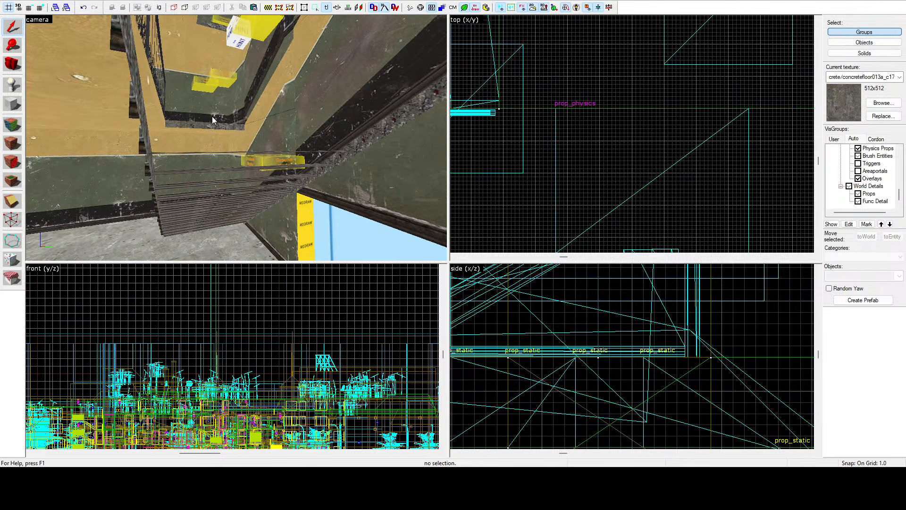
key(z)
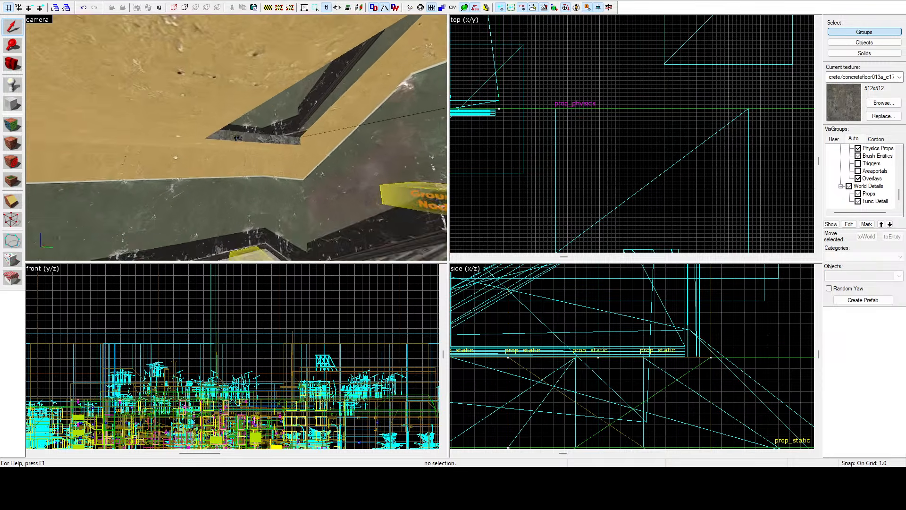
key(w)
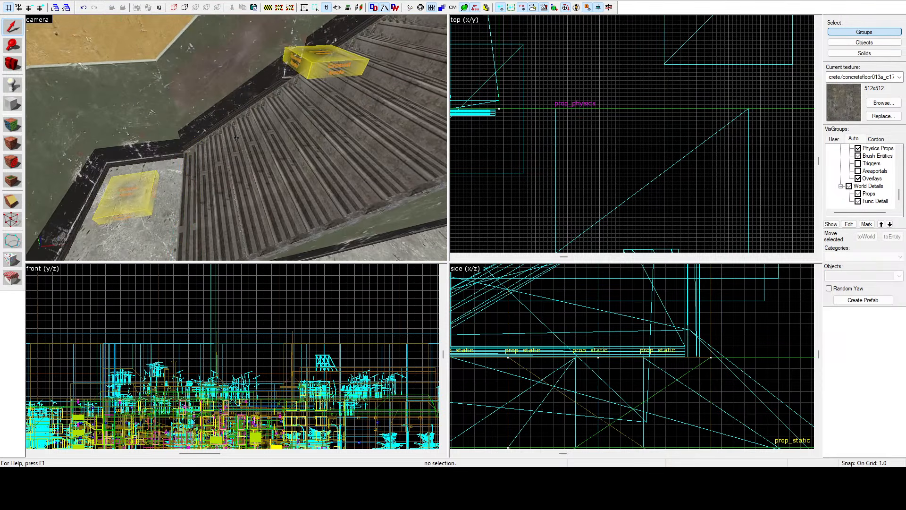
ctrl+click(280, 137)
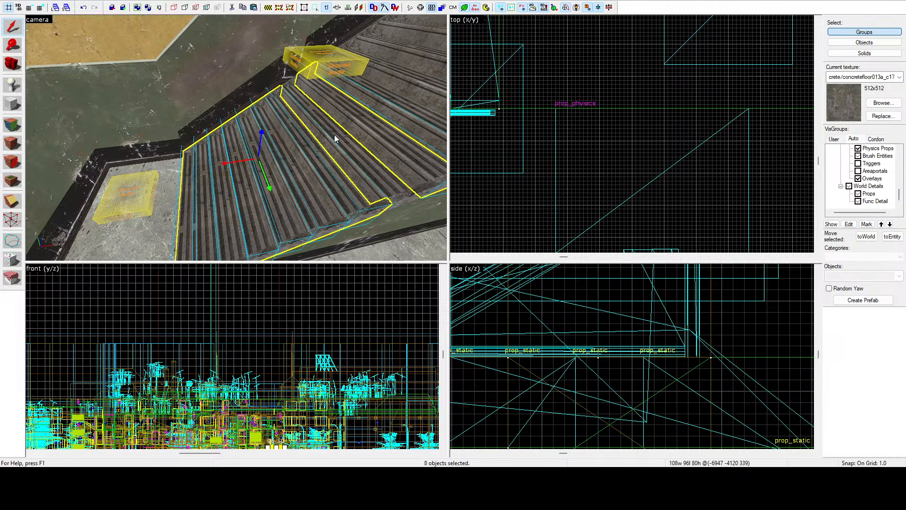
key(z)
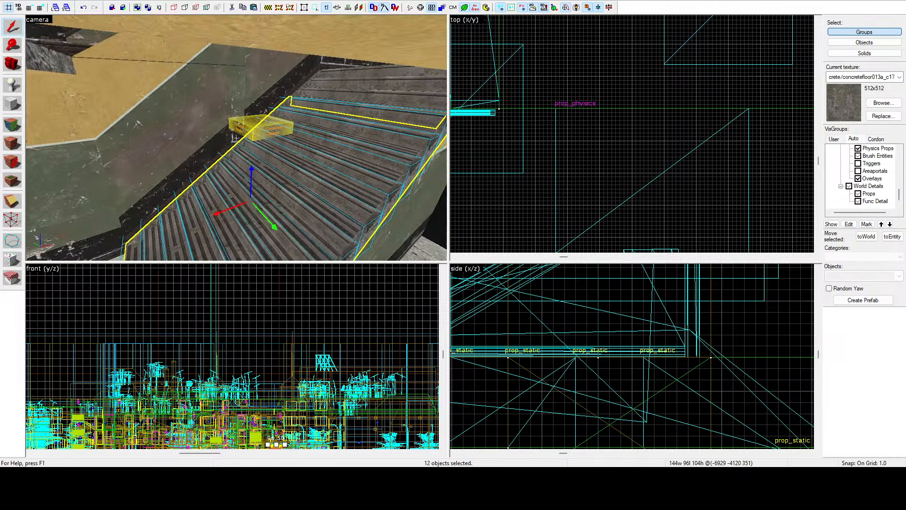
ctrl+click(268, 176)
ctrl+click(286, 185)
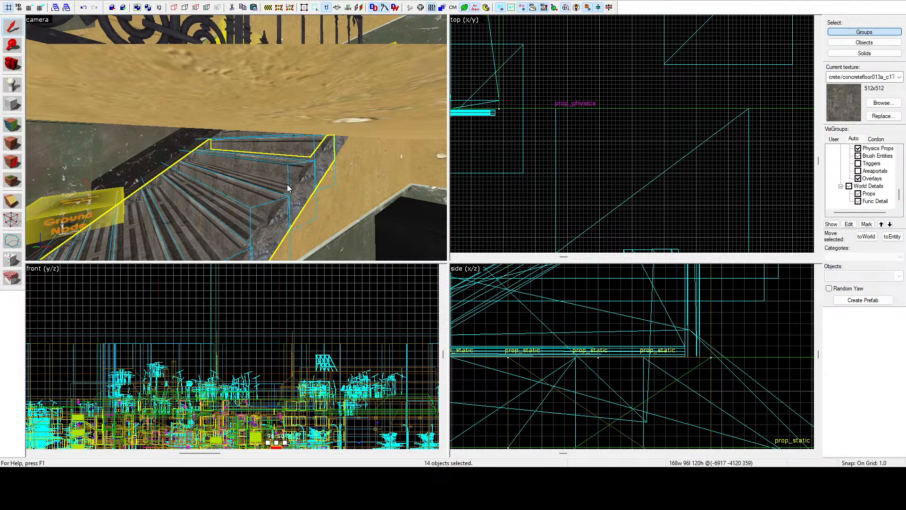
key(z)
key(w)
key(z)
scroll(238, 149, up, 1)
ctrl+click(229, 214)
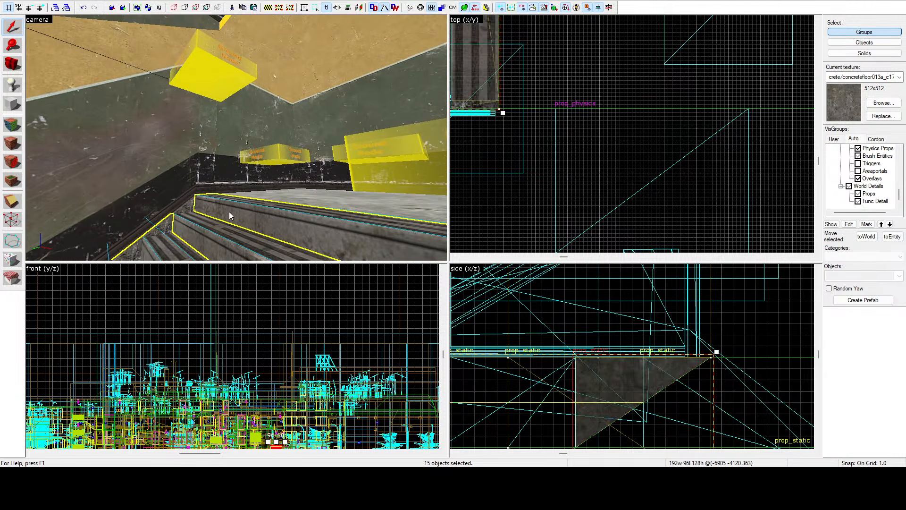
ctrl+click(224, 227)
key(z)
key(z)
Step: Copy the sixteen selected step props up to the next storey, aligning the copy at about -6905, -4120 in plan
scroll(669, 302, down, 5)
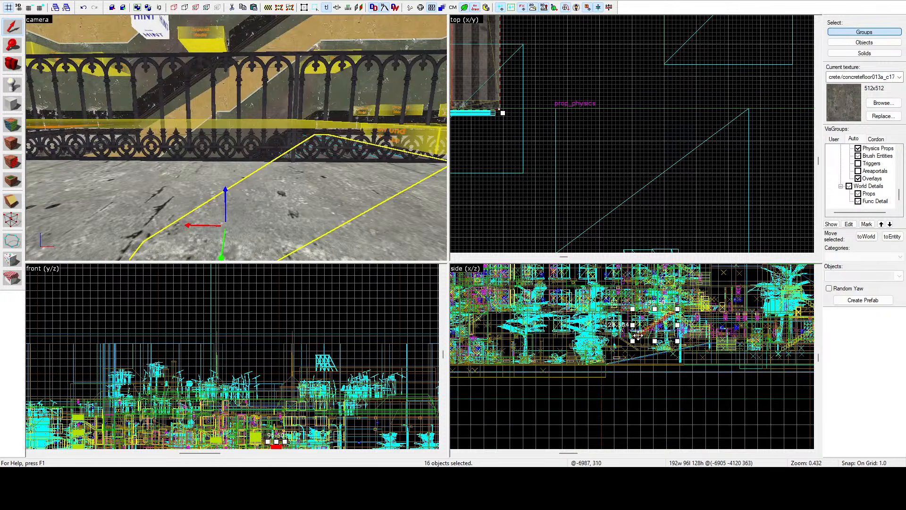
shift+drag(638, 336, 641, 310)
scroll(628, 103, down, 13)
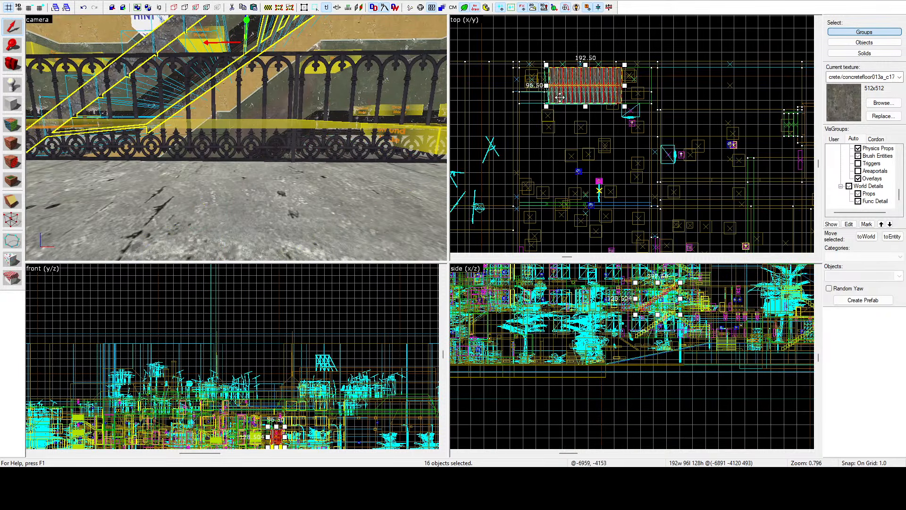
scroll(560, 97, up, 12)
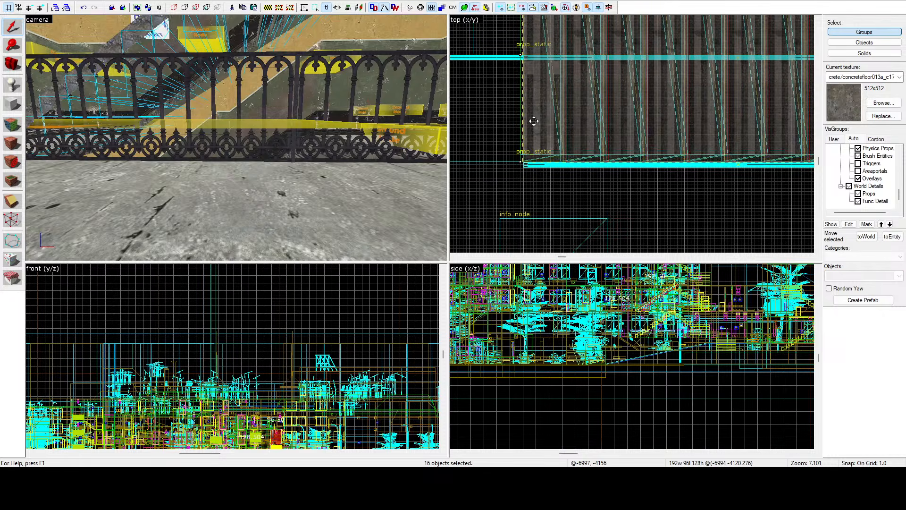
drag(534, 121, 531, 120)
key(z)
key(w)
key(z)
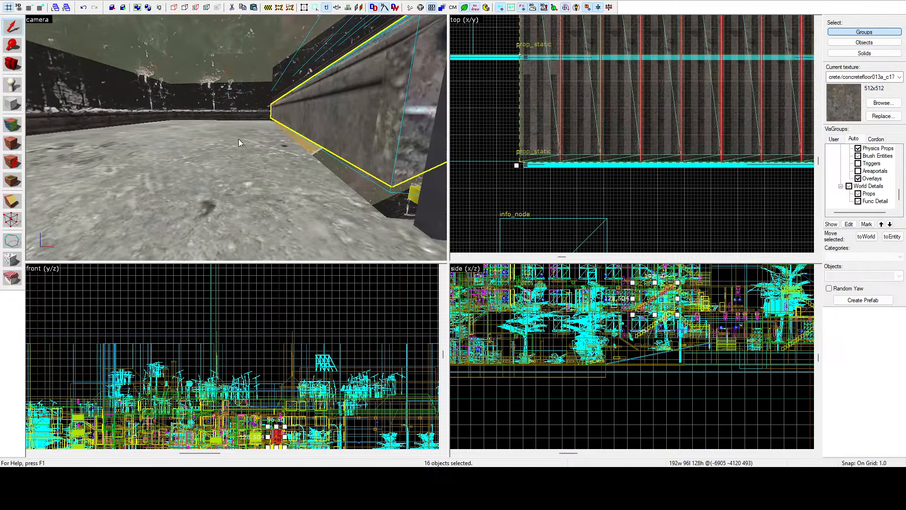
Step: Lower the copied flight to a centre height of 491 so its lowest tread meets the landing
scroll(666, 319, up, 15)
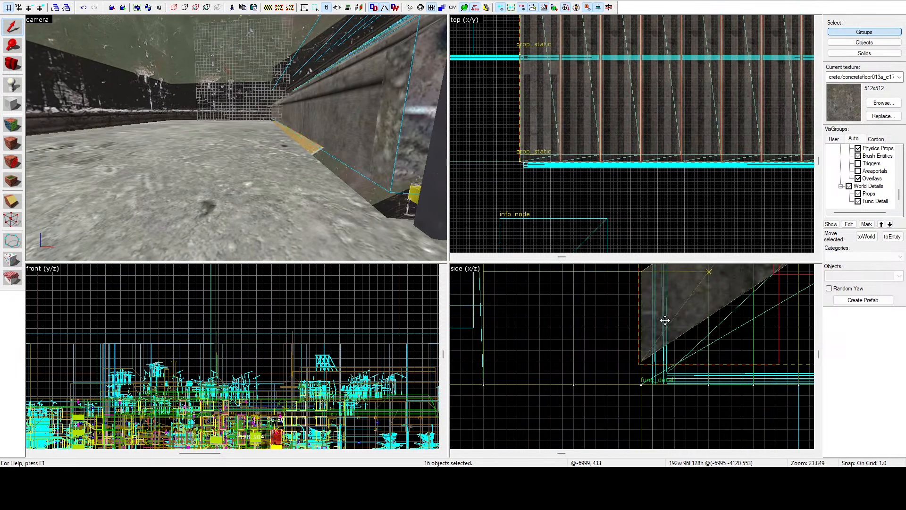
drag(665, 320, 666, 336)
key(z)
key(w)
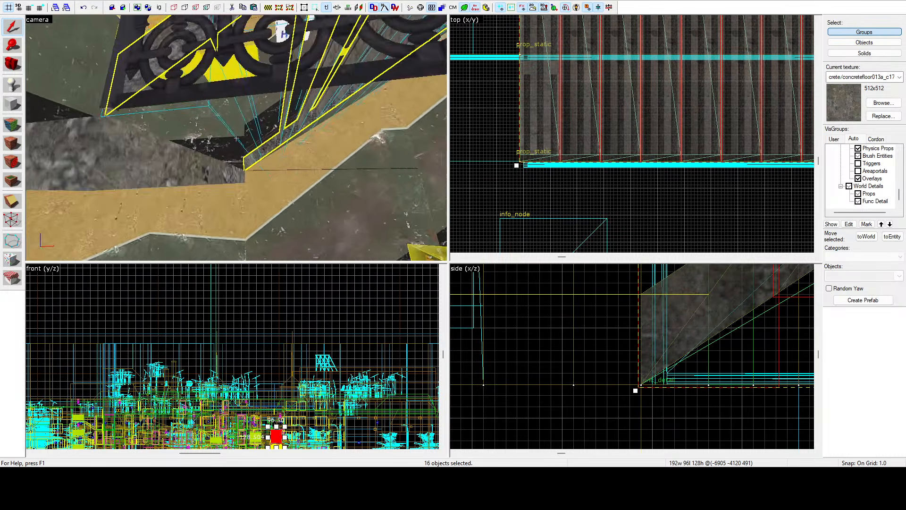
key(s)
key(w)
key(s)
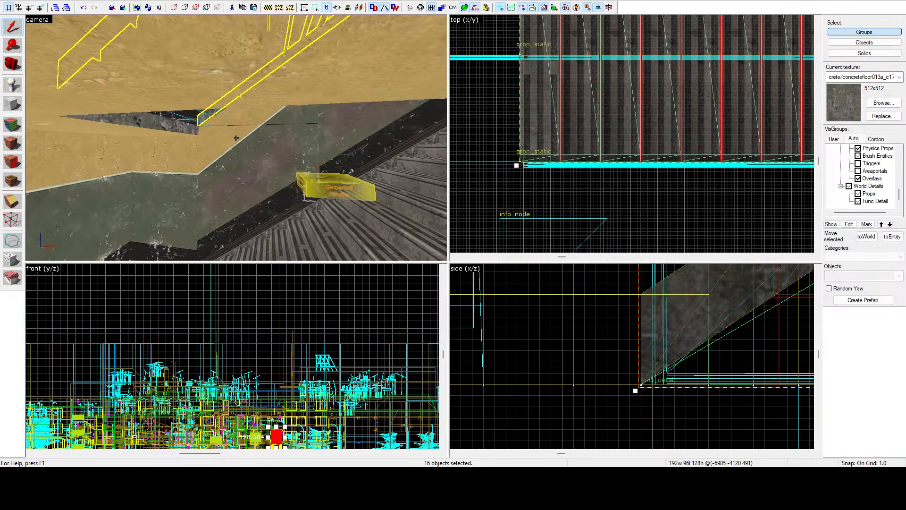
Step: Duplicate the 66 by 96 by 8 unit landing slab end to end beneath the copied flight, centred at -6968, -4120, 423
key(z)
click(223, 133)
scroll(586, 324, down, 8)
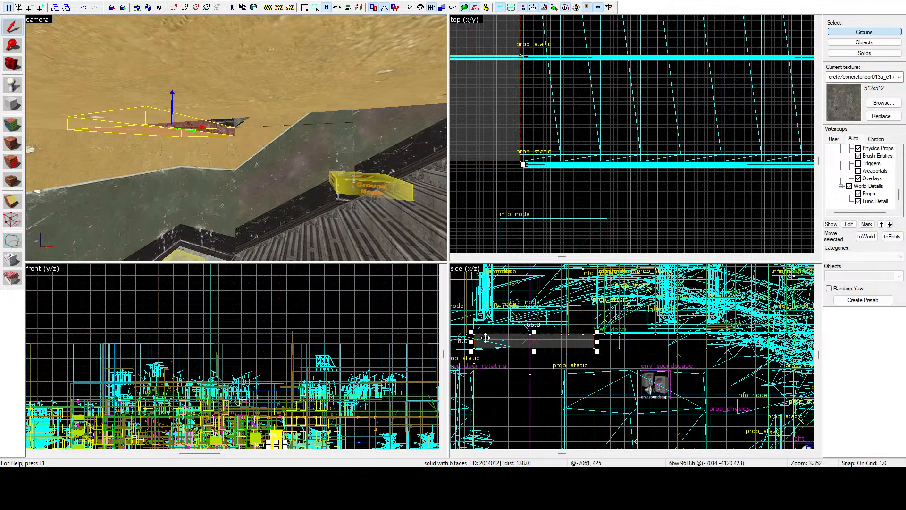
shift+drag(485, 338, 605, 339)
scroll(613, 340, up, 5)
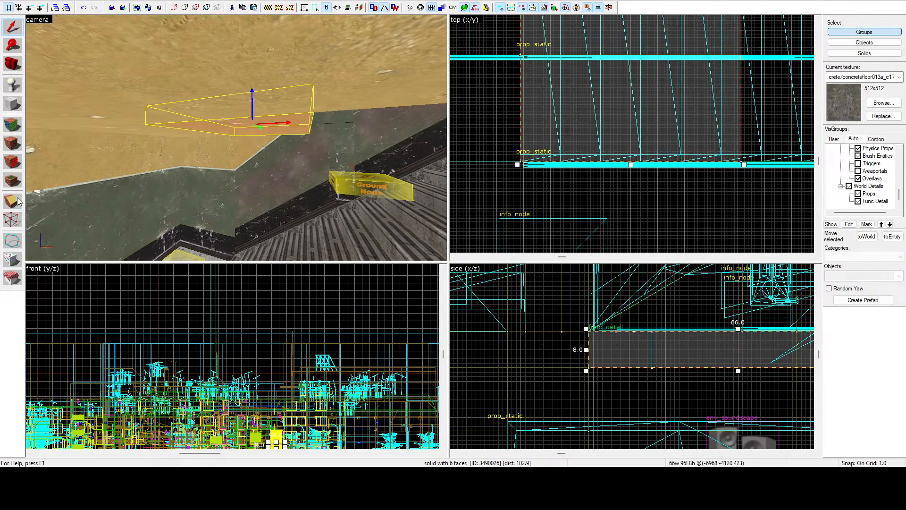
Step: With the Vertex tool, pull the duplicated slab's far-end vertices diagonally upward along the flight towards the upper floor
click(14, 218)
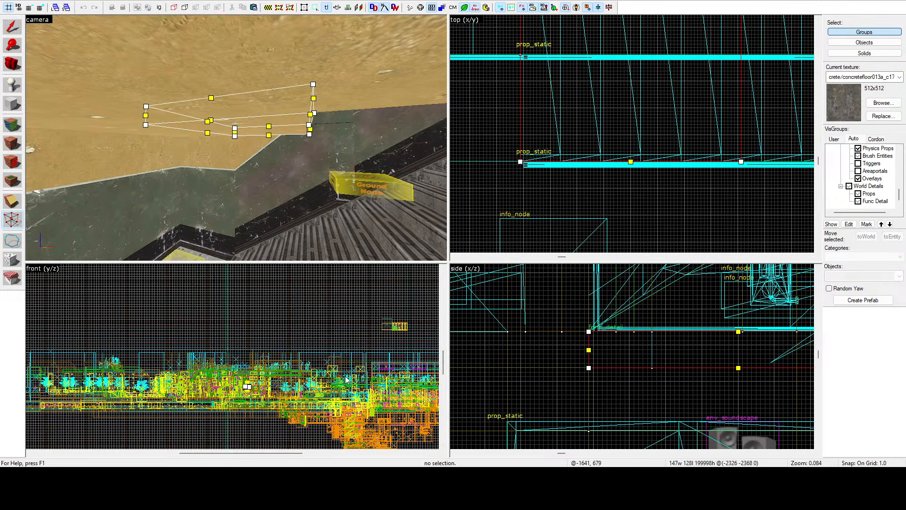
scroll(536, 362, down, 7)
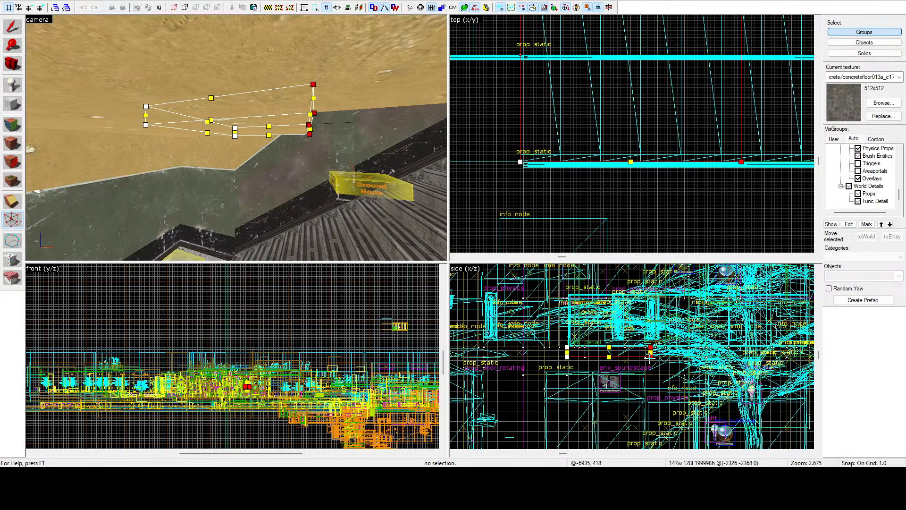
scroll(668, 335, down, 3)
drag(649, 358, 754, 295)
scroll(699, 305, up, 9)
drag(822, 251, 733, 347)
scroll(732, 347, up, 3)
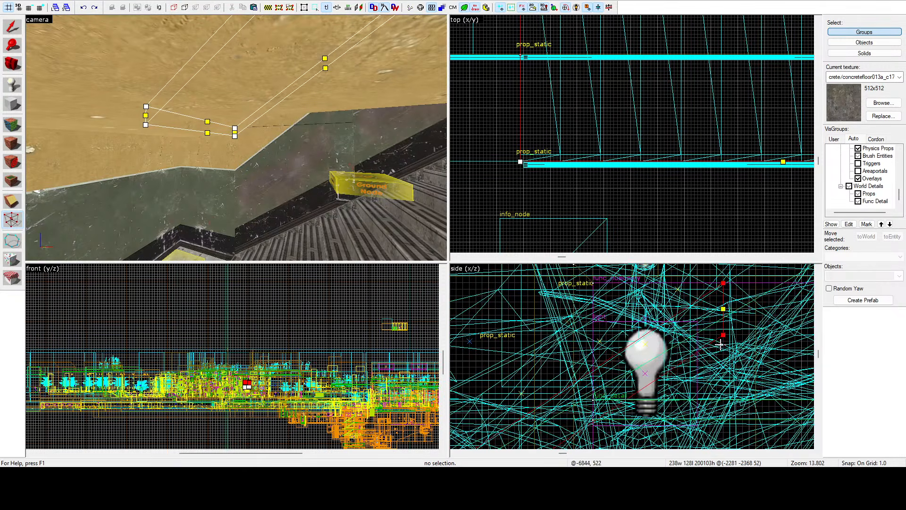
Step: Align the slab's raised end vertices with the upper floor edge, making the sloped underside 192 units long and 136 high
key(z)
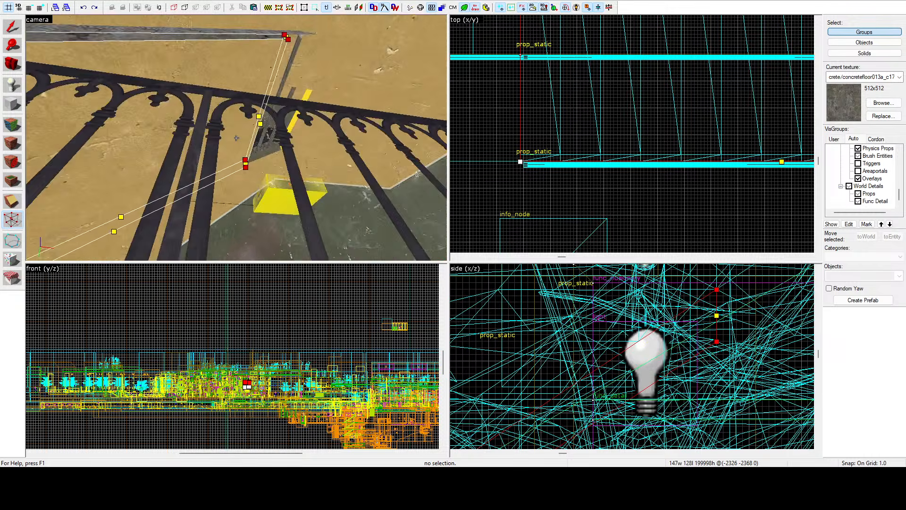
key(z)
scroll(577, 378, down, 5)
scroll(663, 335, up, 4)
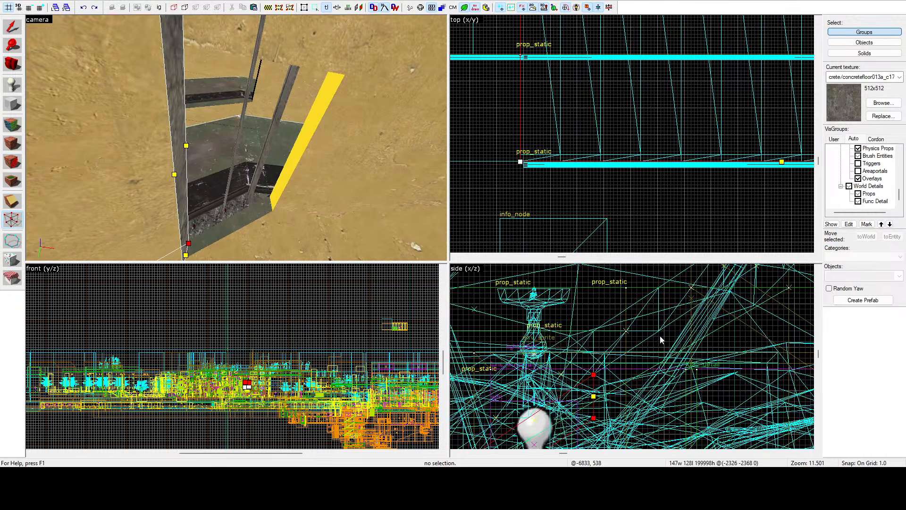
drag(594, 375, 708, 304)
scroll(710, 306, up, 5)
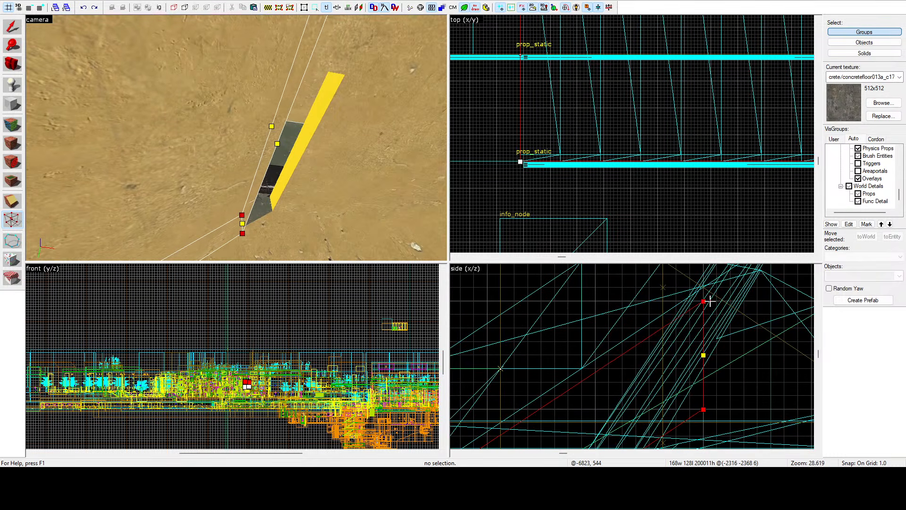
scroll(712, 292, down, 7)
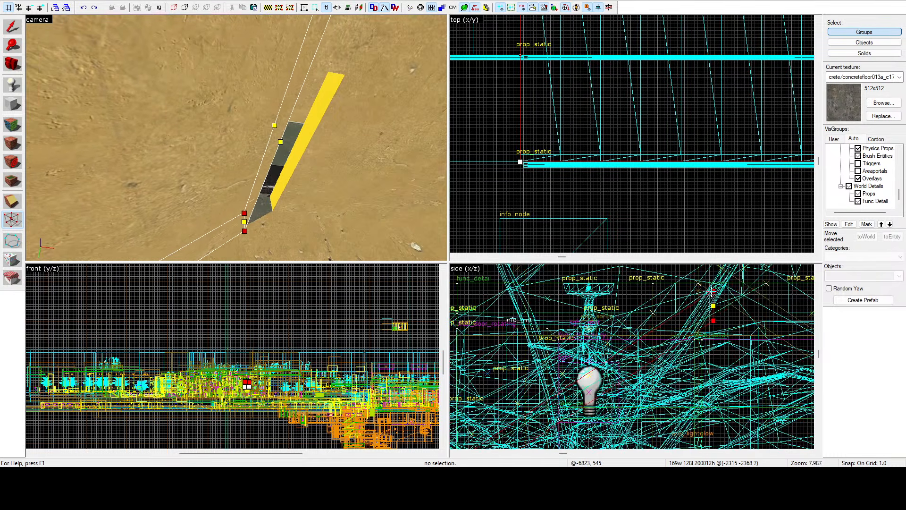
scroll(731, 297, down, 2)
mouse_move(732, 297)
mouse_down()
mouse_move(762, 262)
mouse_move(731, 284)
mouse_up()
scroll(763, 261, up, 8)
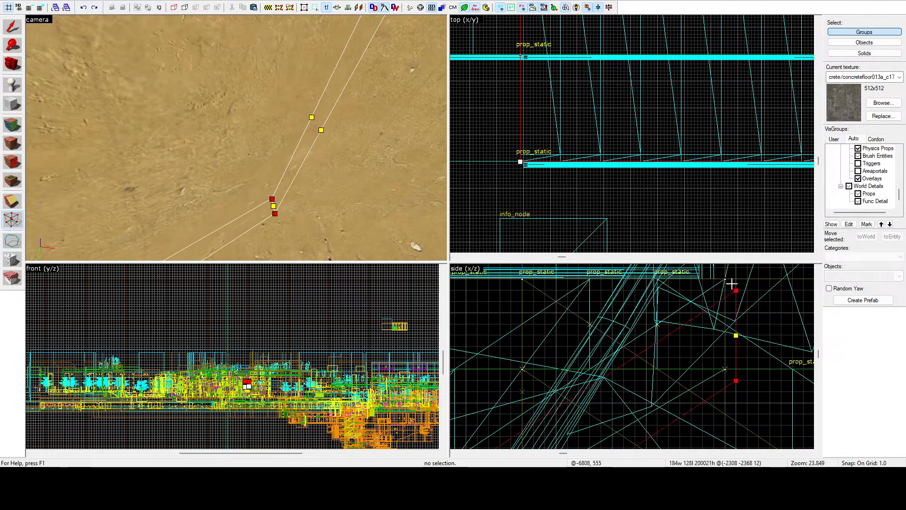
key(z)
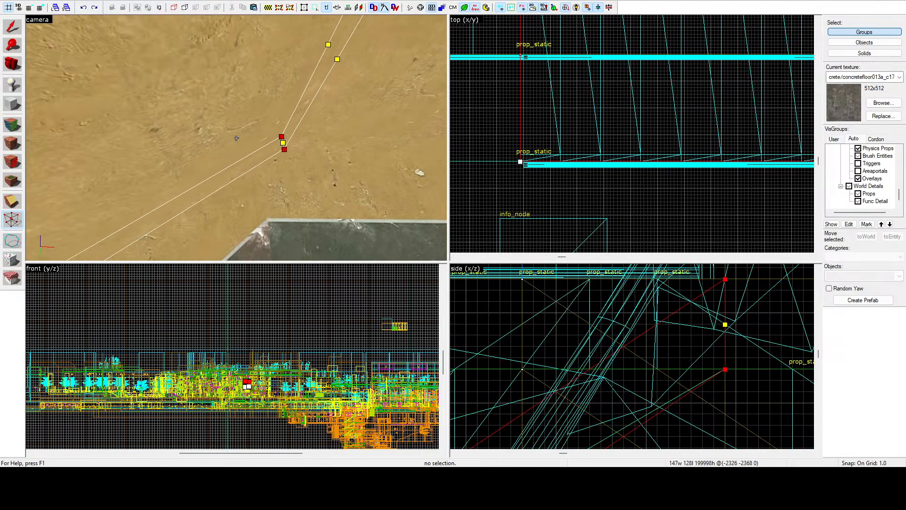
click(20, 24)
key(z)
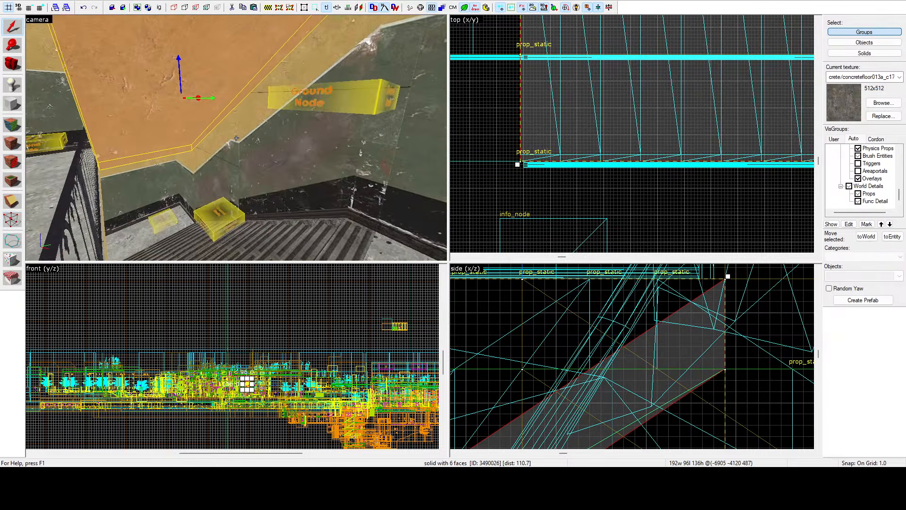
Step: Examine the sloped underside, copied steps, railings and upper floor around the stairwell from several angles
key(a)
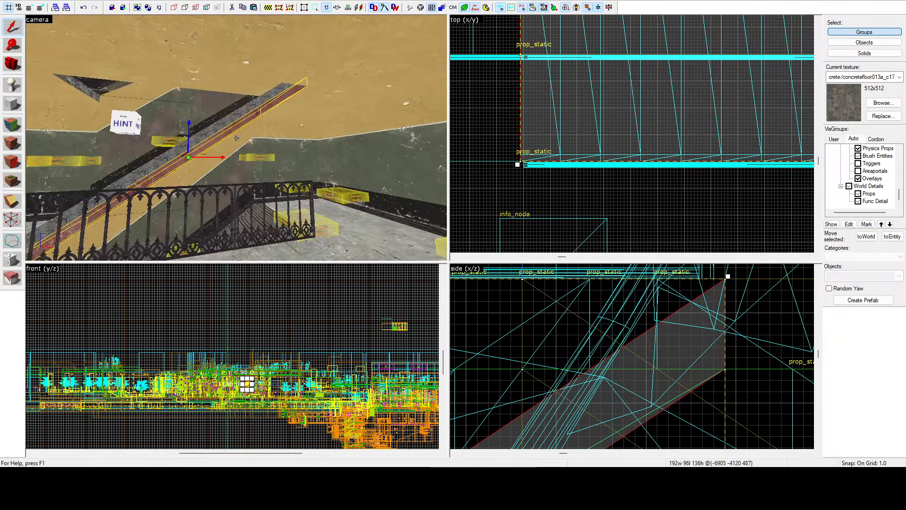
key(d)
key(w)
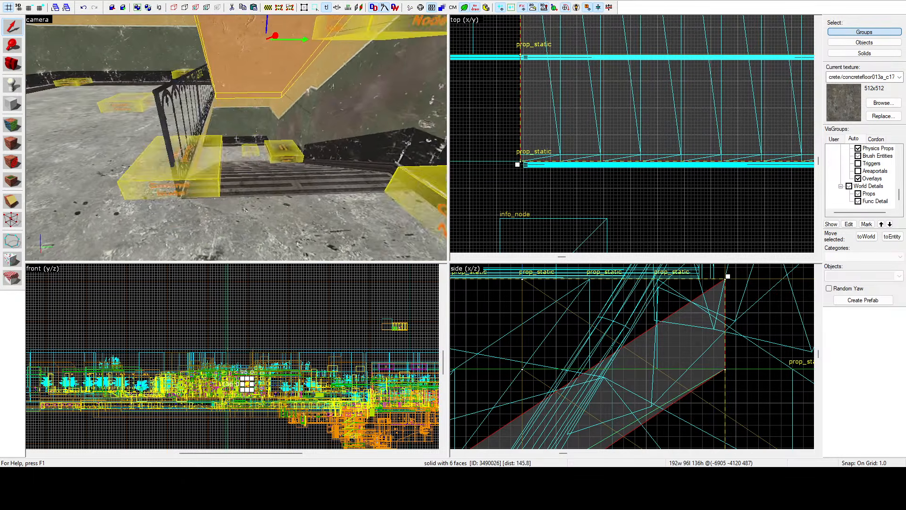
key(a)
key(w)
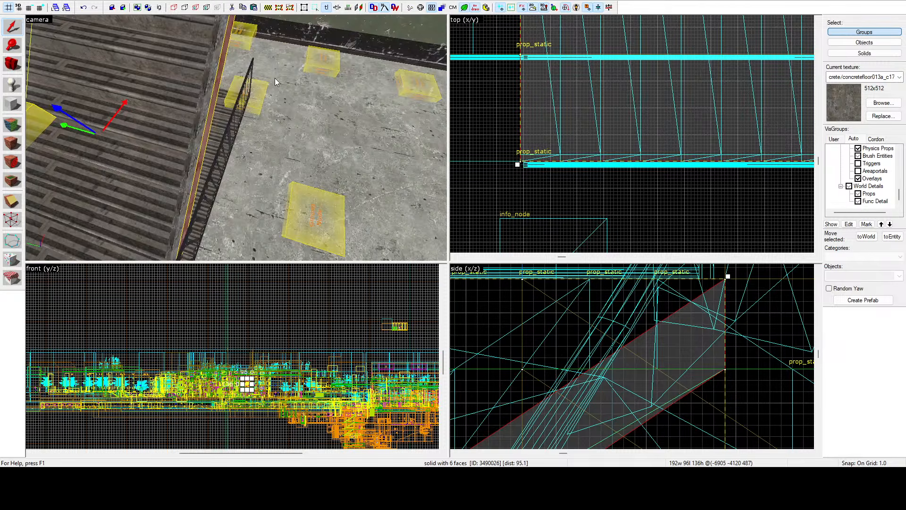
key(z)
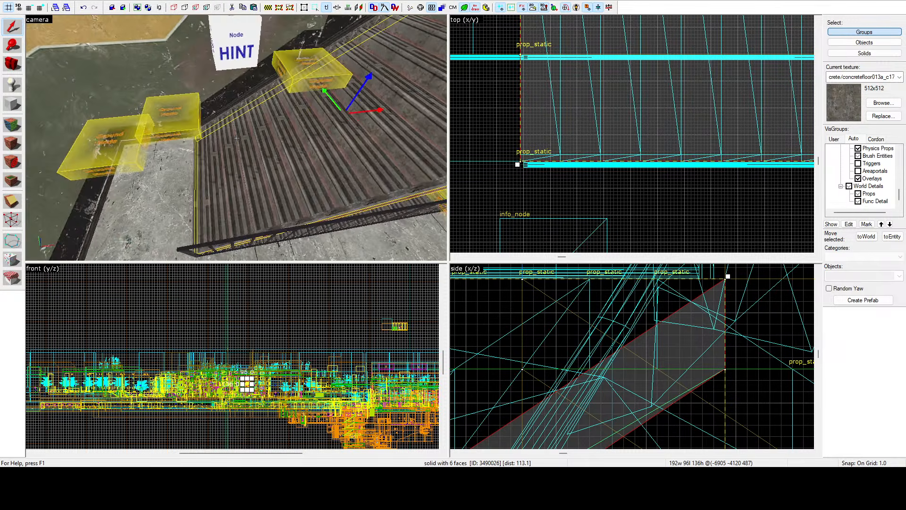
key(d)
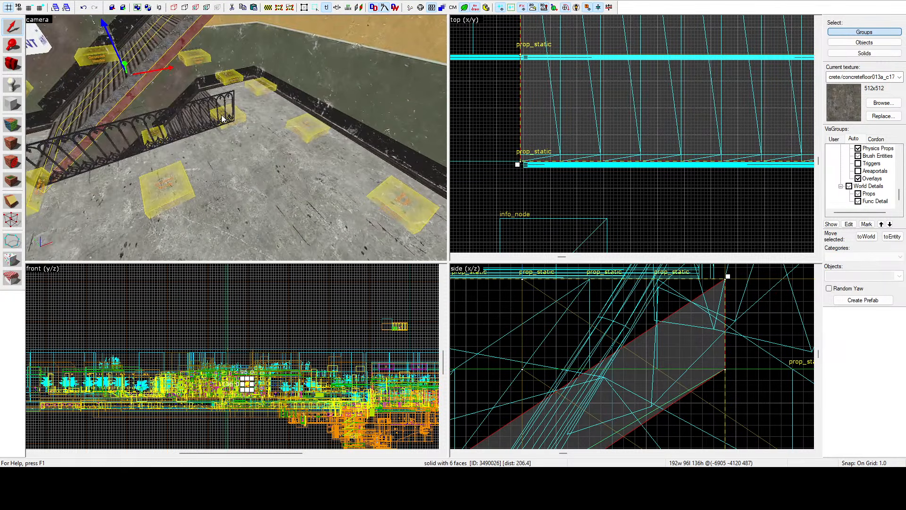
key(d)
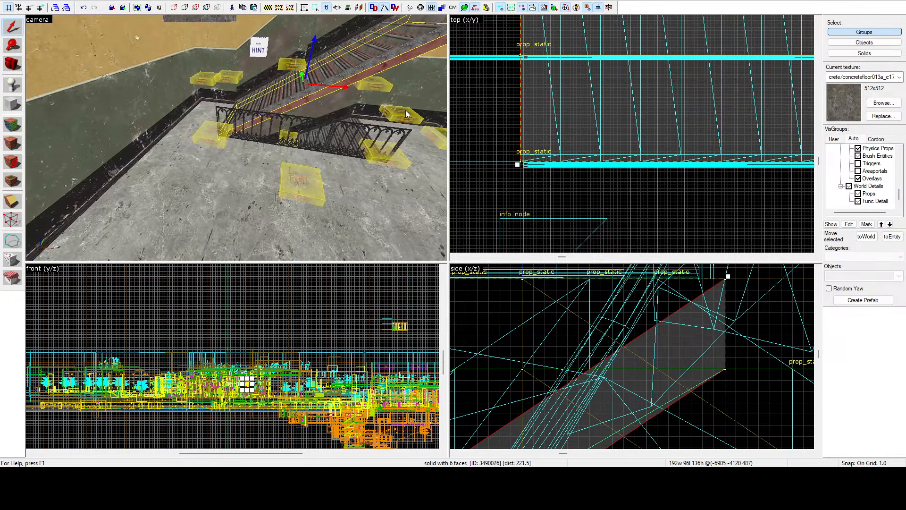
key(z)
key(w)
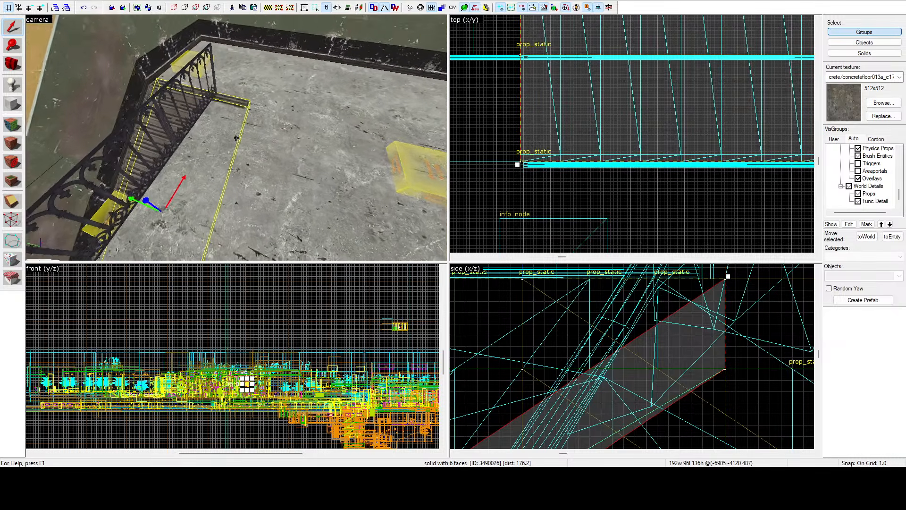
Step: Switch selection to individual objects and select only the large upper floor slab covering the stairwell
key(z)
click(240, 148)
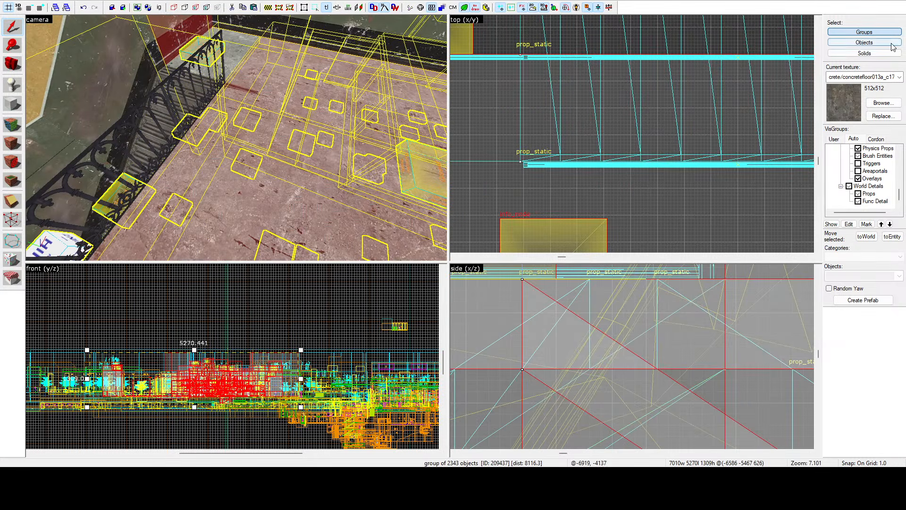
click(892, 43)
scroll(653, 162, down, 20)
key(Escape)
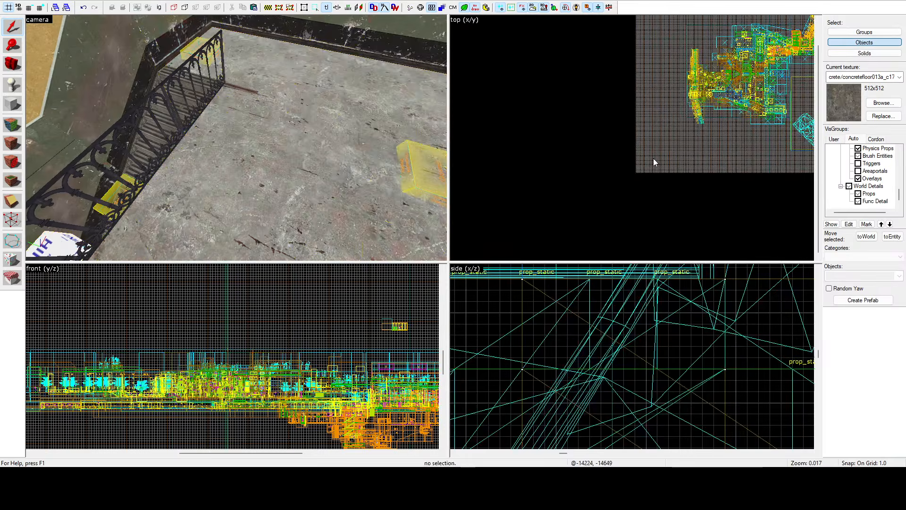
click(352, 136)
scroll(657, 42, up, 15)
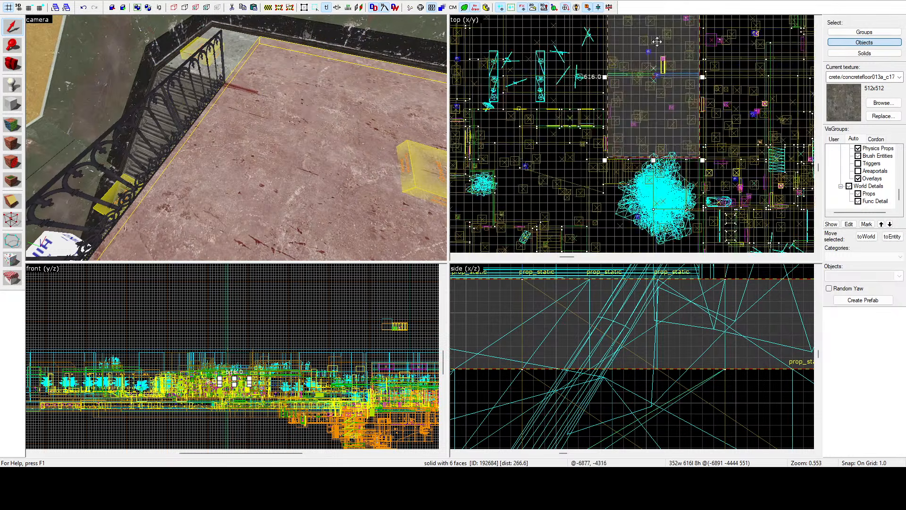
Step: Shorten the upper floor slab to 584 units so its edge lines up with the side of the wider steps
scroll(654, 90, down, 5)
scroll(649, 49, up, 5)
drag(661, 58, 504, 67)
scroll(660, 66, up, 11)
scroll(506, 74, up, 3)
key(z)
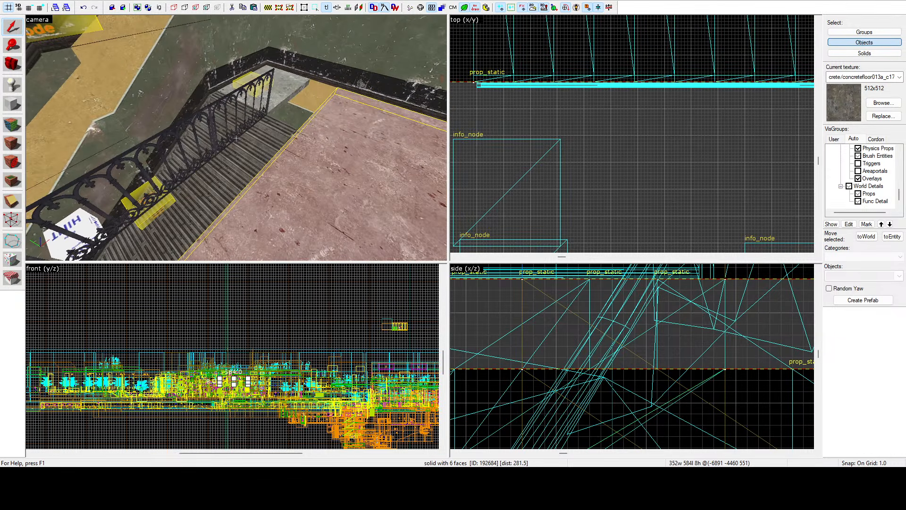
Step: Widen the small slab at the head of the upper flight to 96 units, closing the gap to the main floor
click(272, 104)
scroll(632, 120, down, 5)
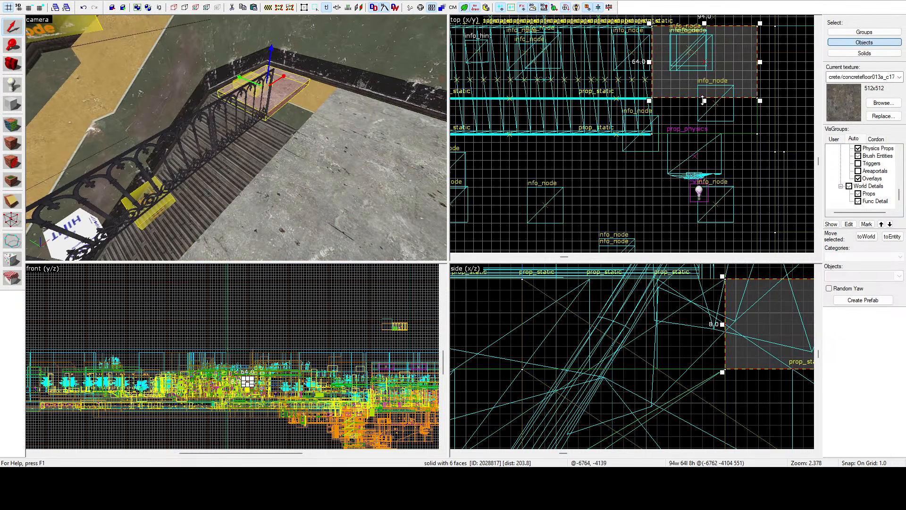
scroll(678, 141, up, 4)
drag(705, 100, 671, 128)
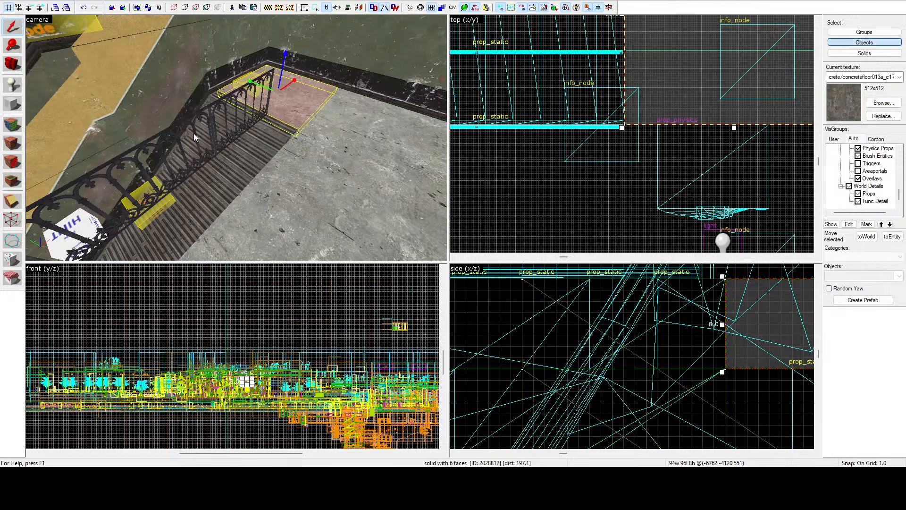
key(z)
Step: Select both railing props beside the upper stairwell and move them together to the shortened floor's edge, centred at about -6905, -4169
key(z)
click(244, 110)
key(z)
key(z)
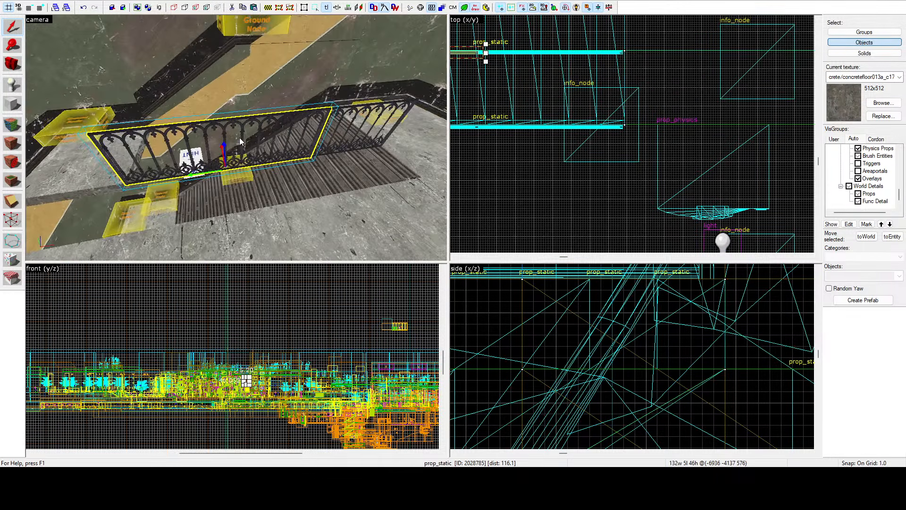
ctrl+click(341, 110)
scroll(620, 57, up, 5)
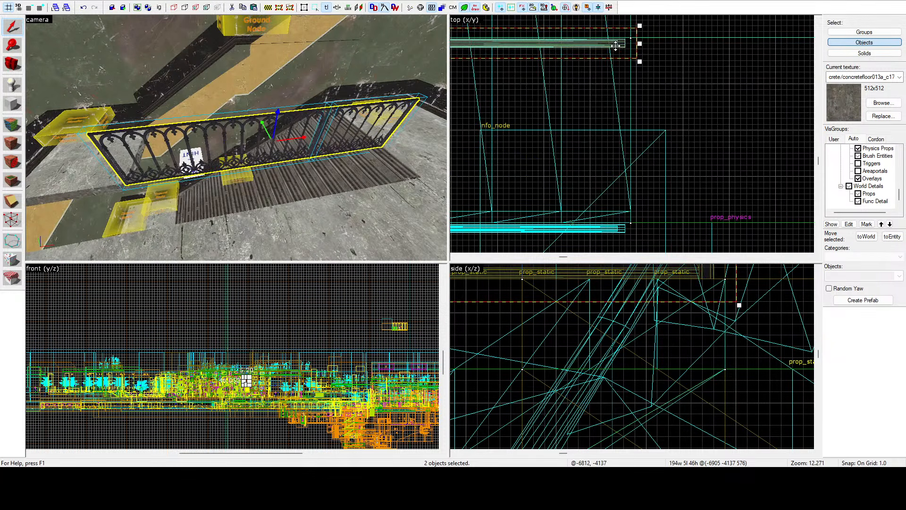
drag(615, 46, 608, 227)
scroll(614, 226, up, 3)
key(z)
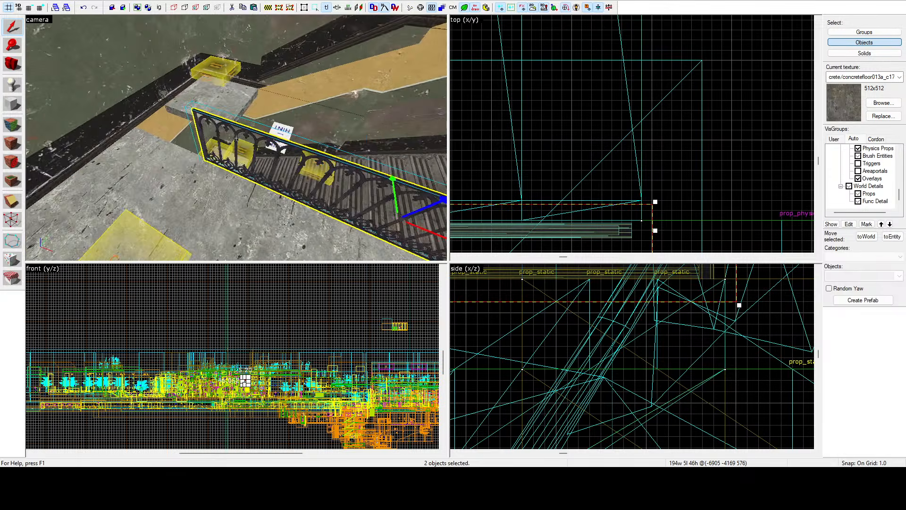
Step: Widen the small landing slab beside the end of the moved railing to 96 units so it meets the shortened main floor
key(z)
click(243, 104)
scroll(625, 110, down, 12)
scroll(634, 116, down, 3)
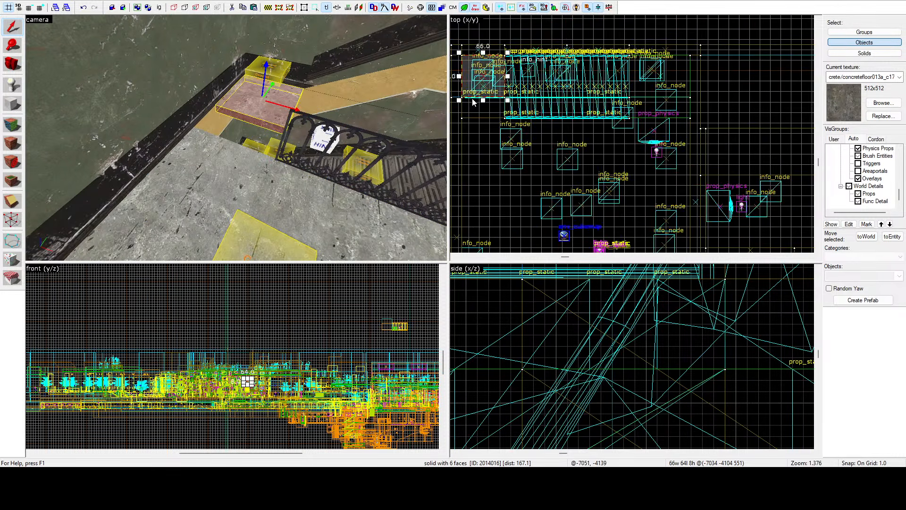
scroll(471, 101, up, 6)
drag(509, 96, 538, 172)
scroll(526, 154, up, 4)
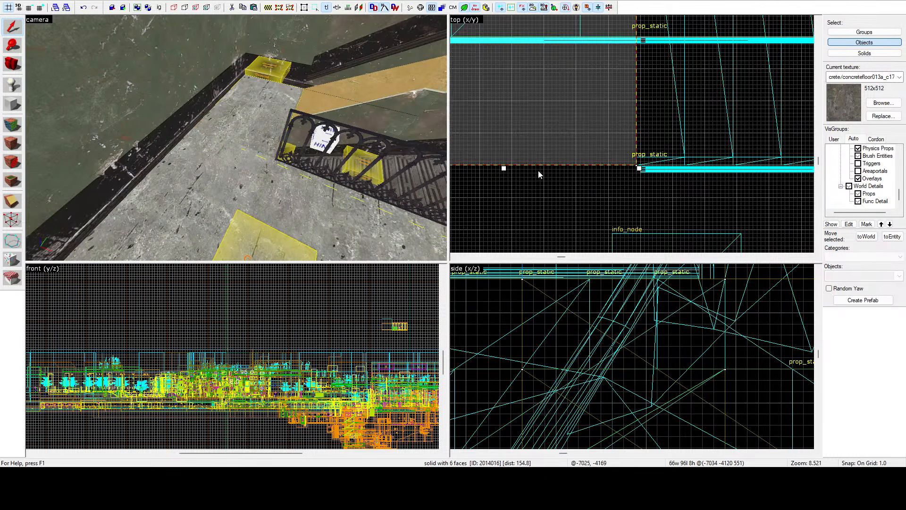
Step: Select the sloped solids that form the underside and side of the widened flight below the landing
key(z)
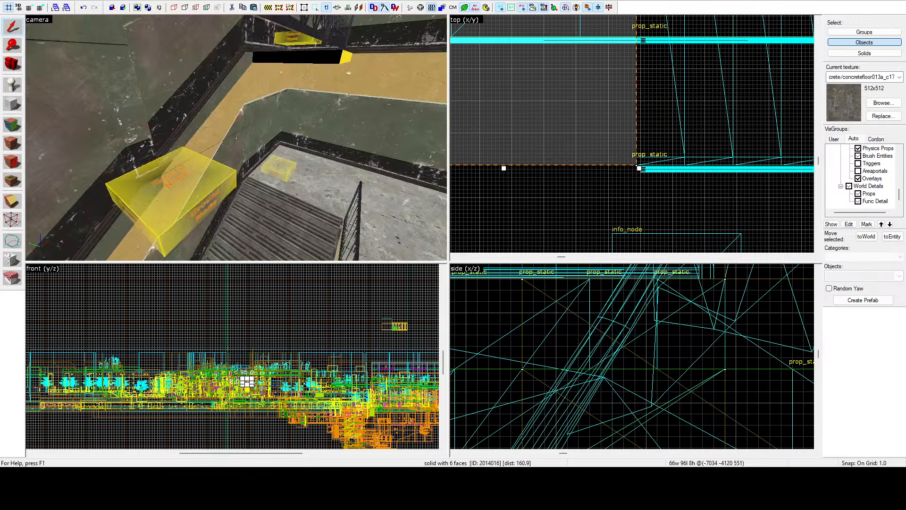
key(w)
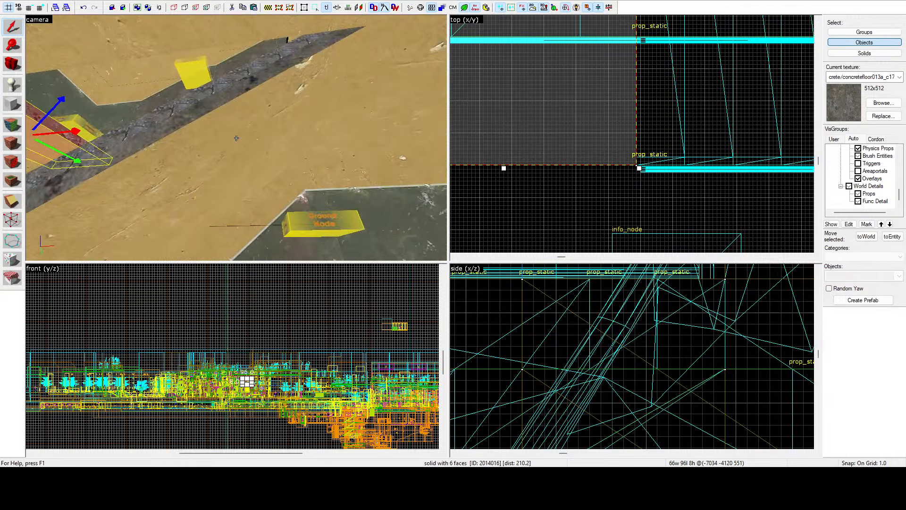
key(z)
click(250, 117)
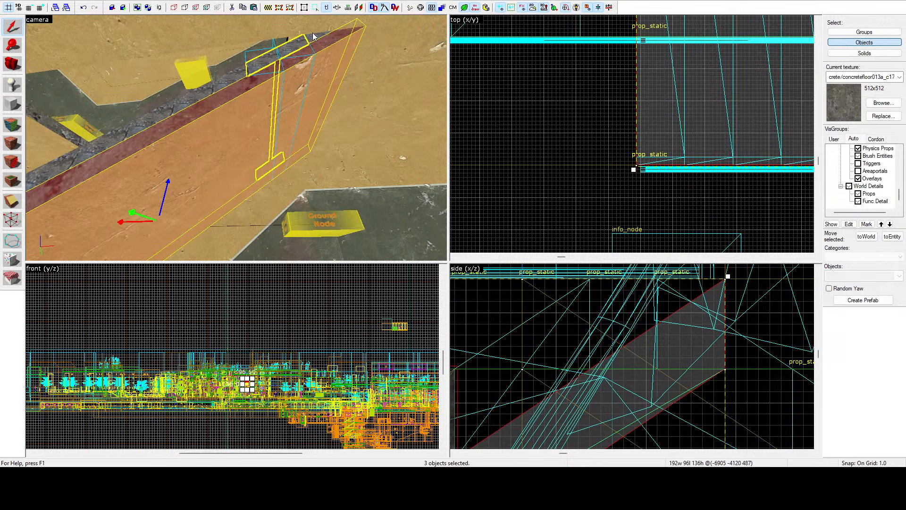
ctrl+click(314, 35)
key(z)
key(w)
key(z)
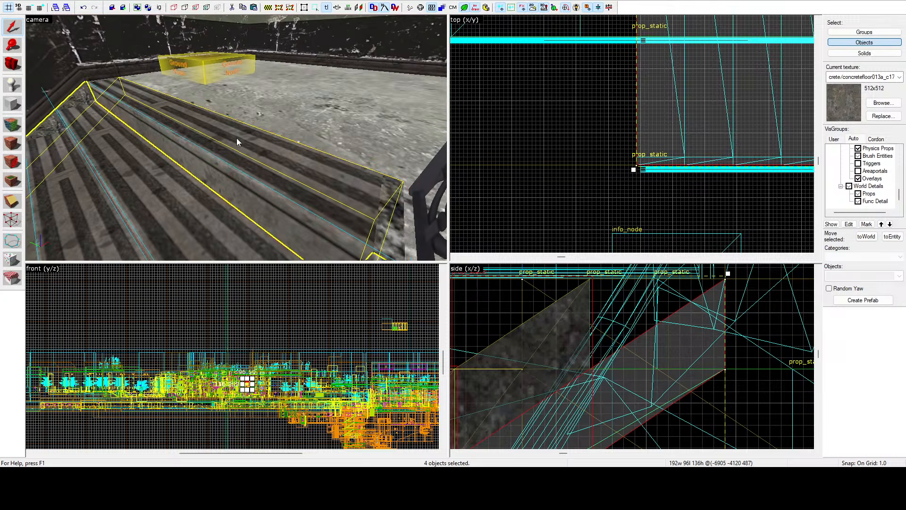
Step: Add all the remaining individual steps of the flight to the selection, making the whole flight selected
ctrl+click(238, 142)
key(z)
key(w)
key(z)
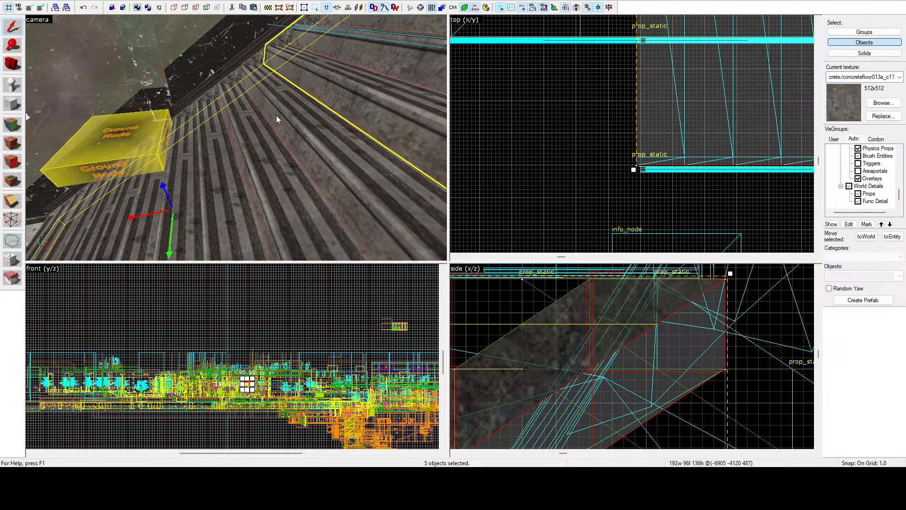
ctrl+click(140, 214)
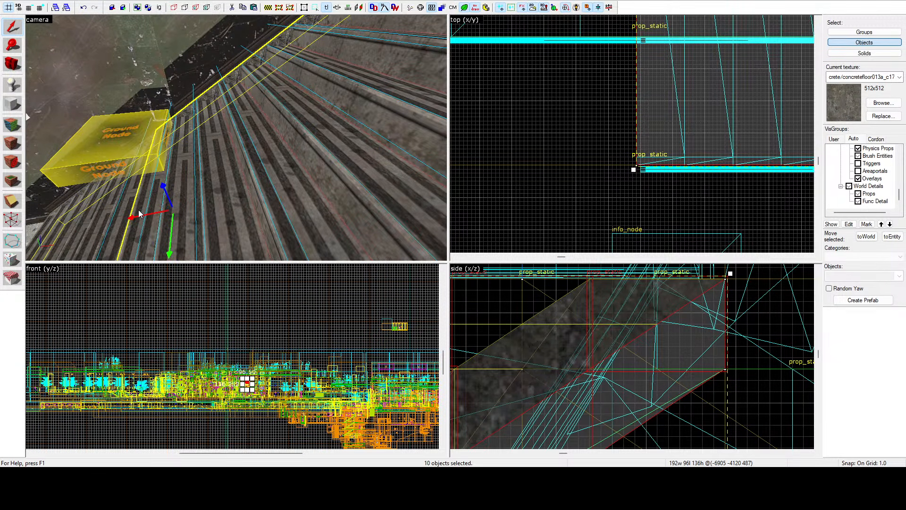
key(z)
key(w)
key(z)
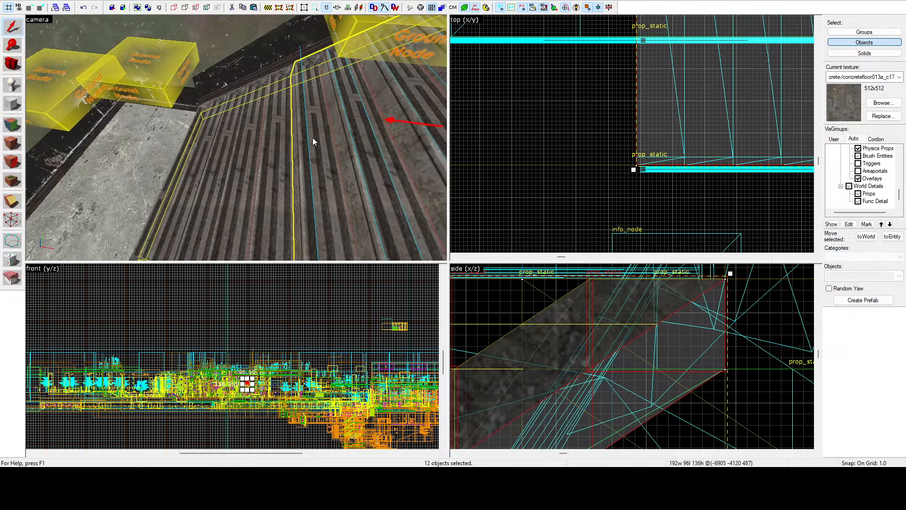
ctrl+click(279, 140)
ctrl+click(222, 140)
ctrl+click(205, 141)
ctrl+click(188, 142)
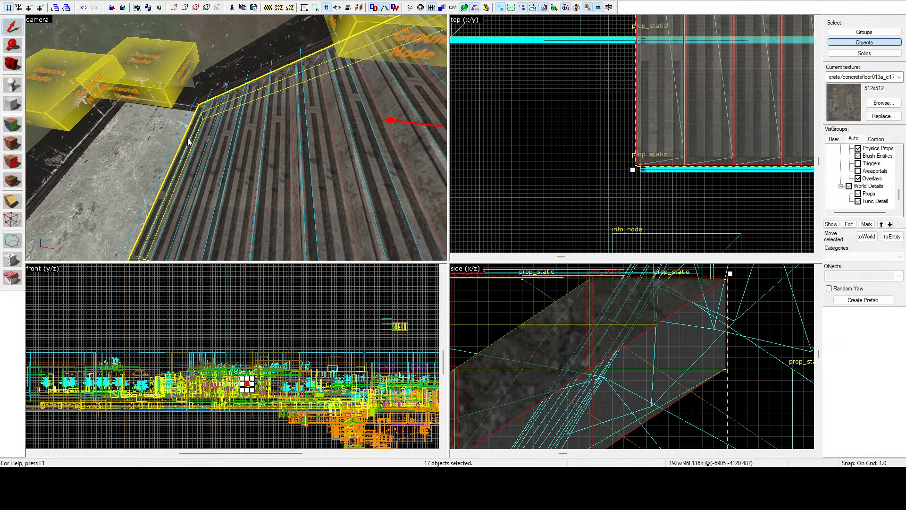
Step: Copy the selected flight one storey up, centred at -6905, -4120, 615, aligning its foot with the landing edge, and clear the selection
key(s)
key(z)
scroll(659, 340, down, 15)
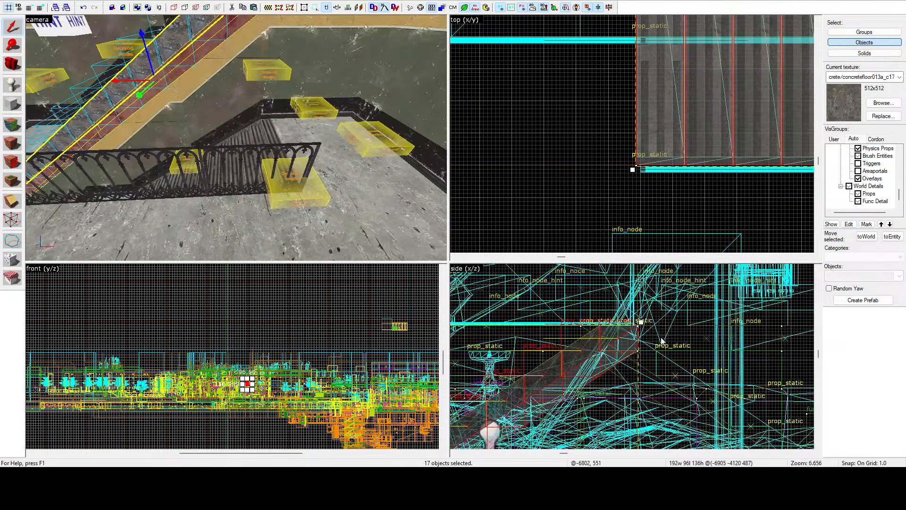
scroll(629, 352, up, 3)
shift+drag(584, 396, 584, 315)
key(z)
key(s)
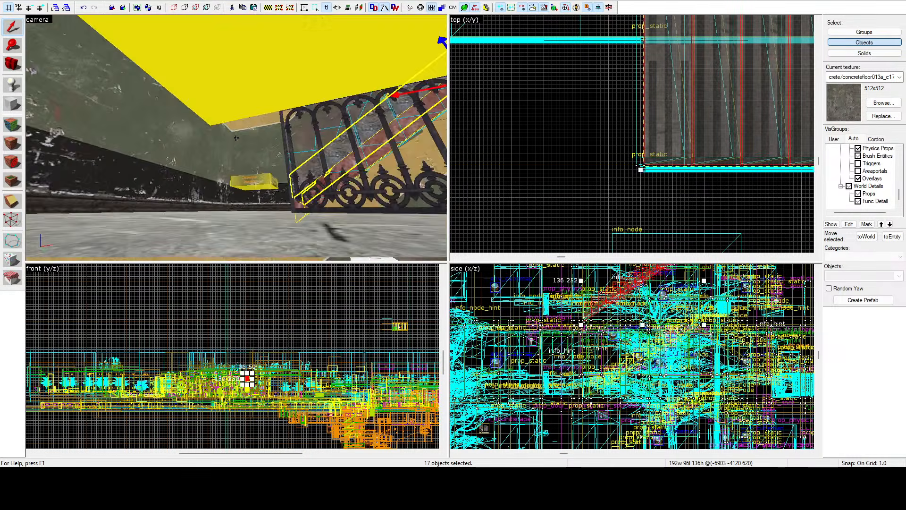
key(z)
scroll(596, 285, up, 15)
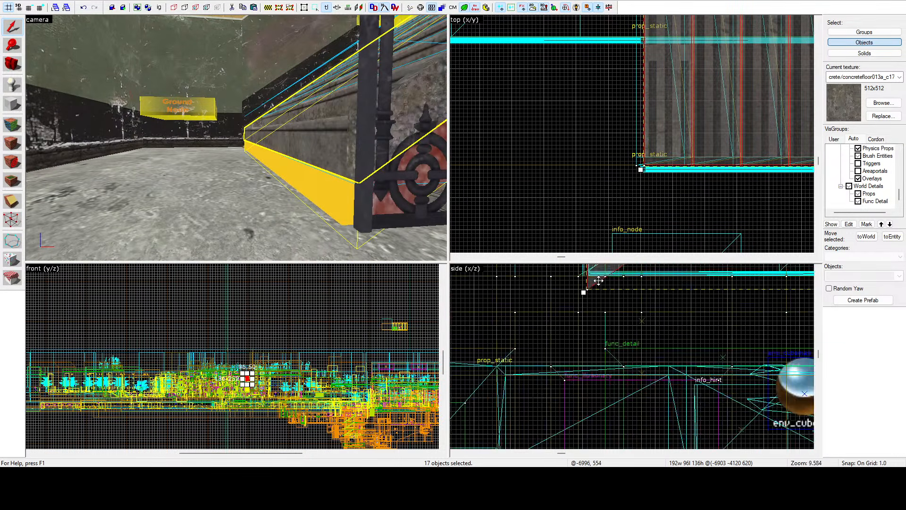
drag(596, 285, 579, 341)
scroll(579, 326, up, 2)
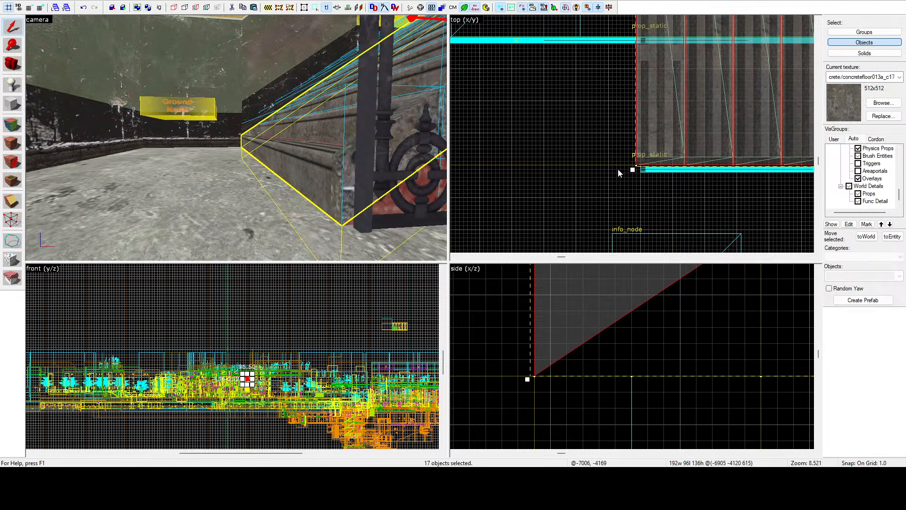
scroll(619, 173, up, 5)
click(590, 188)
Step: Select the next storey's large floor slab above the copied flight and shorten it to 584 units, aligning its edge with the steps' side
key(z)
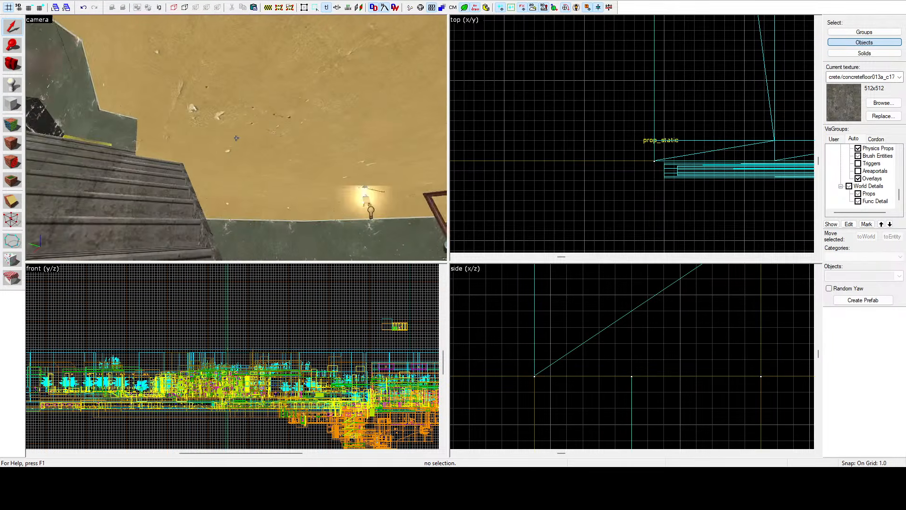
click(236, 137)
key(w)
key(z)
scroll(563, 124, down, 11)
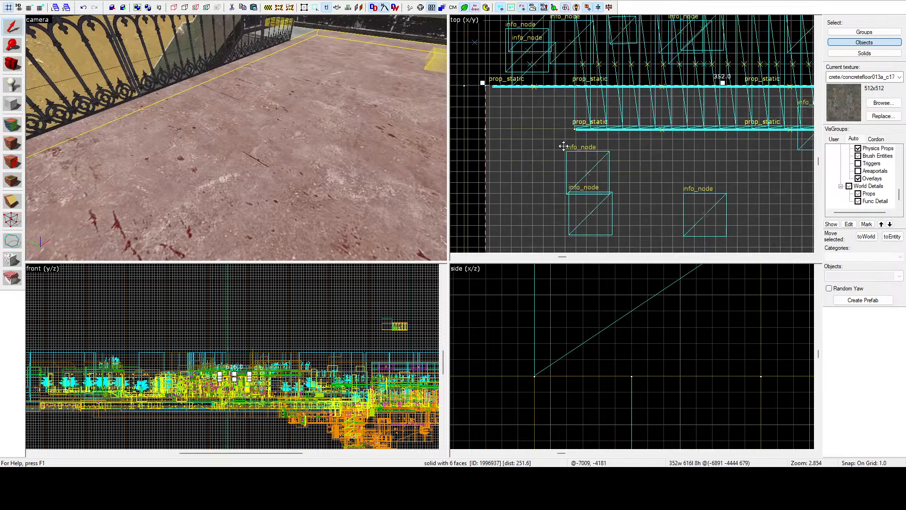
scroll(564, 147, down, 7)
scroll(619, 126, up, 6)
drag(589, 140, 466, 176)
scroll(466, 176, up, 4)
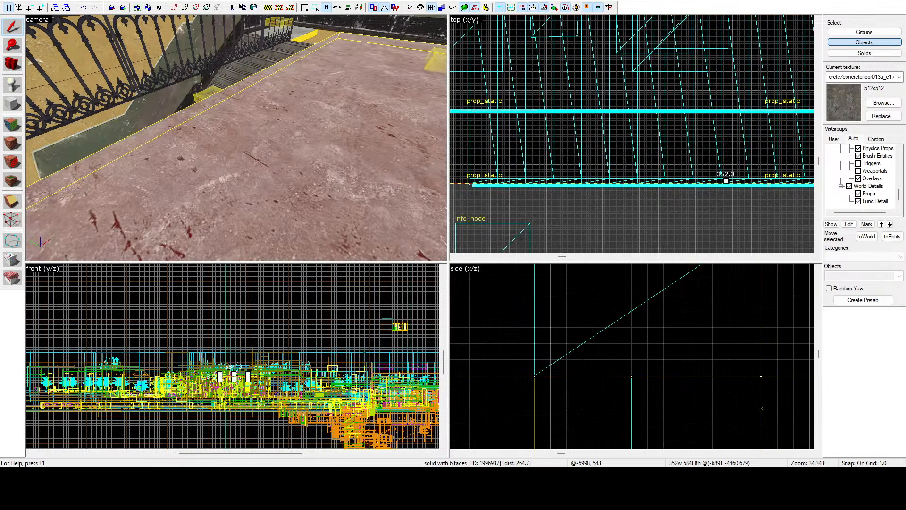
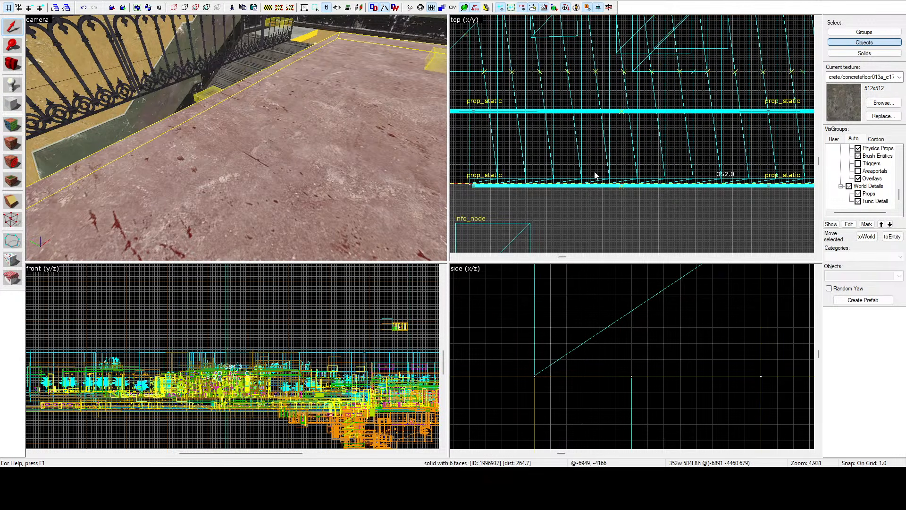
Step: Select the small landing slab beside the flight's top and lengthen it to 96 units, aligning its edge with the shortened floor
key(z)
key(w)
key(z)
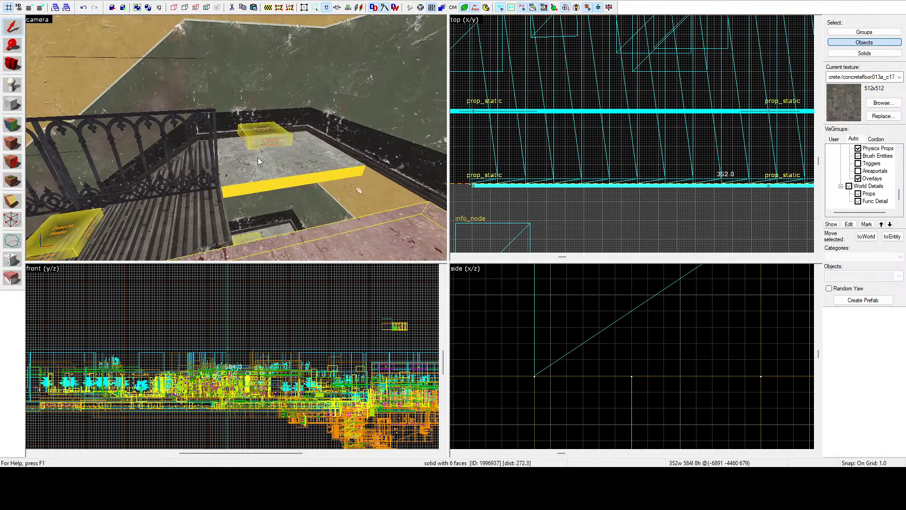
click(258, 158)
scroll(599, 136, down, 6)
scroll(599, 139, down, 6)
scroll(651, 135, up, 10)
double_click(621, 125)
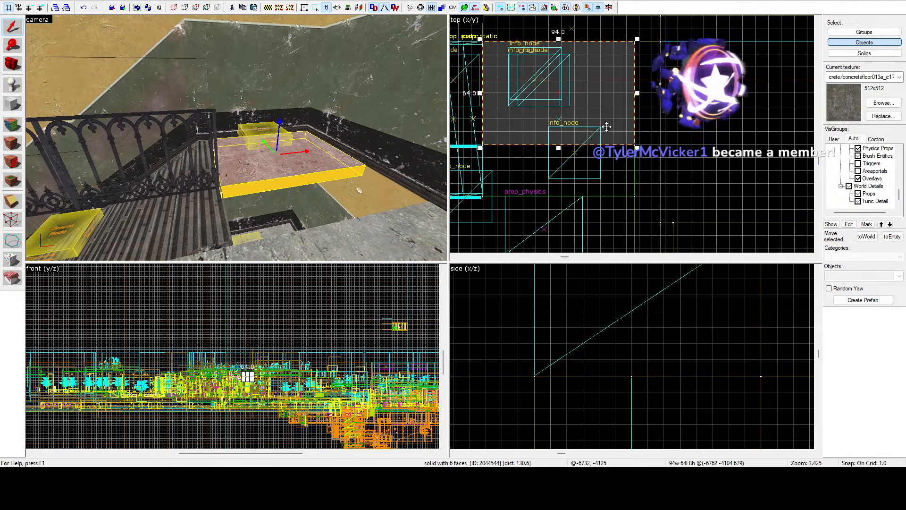
drag(559, 149, 558, 196)
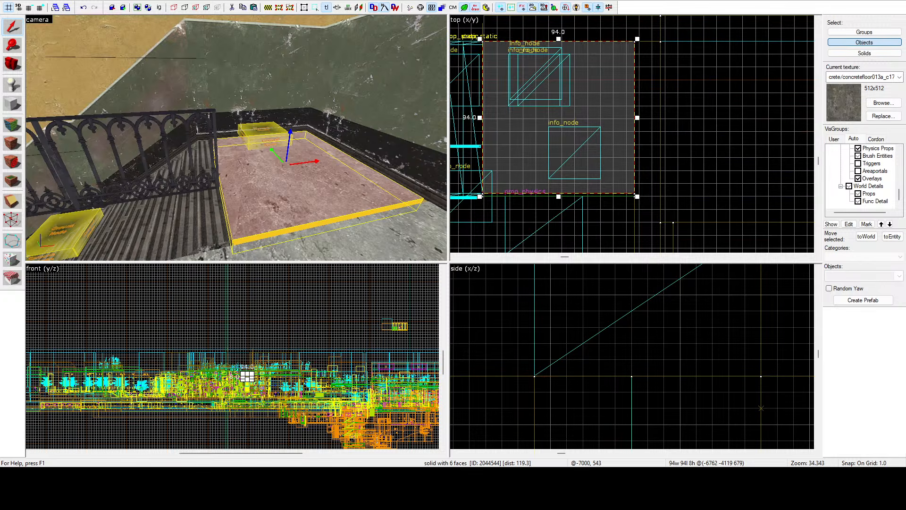
scroll(564, 199, up, 9)
drag(536, 175, 560, 193)
Step: Select the three railing sections above the flight, move them onto the floor edge, centred at -6936, -4169, 704, and clear the selection
key(z)
key(a)
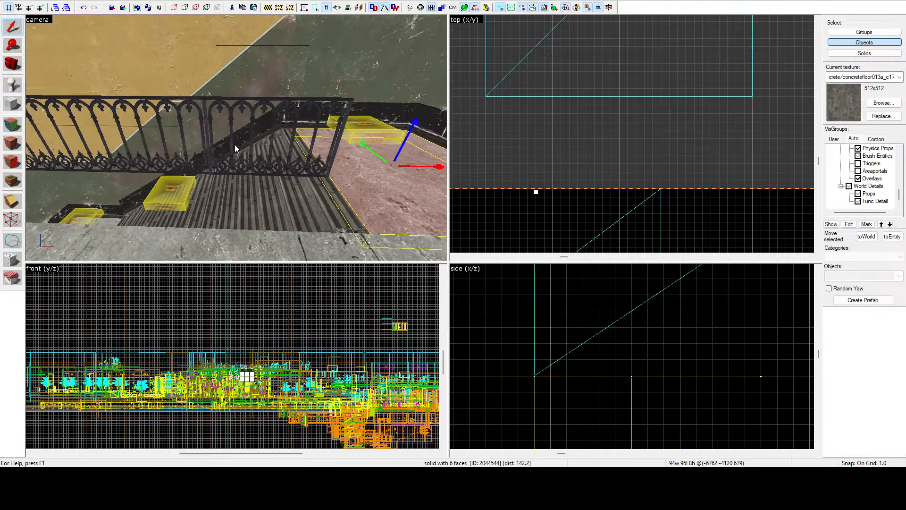
click(233, 165)
key(z)
key(a)
key(s)
key(z)
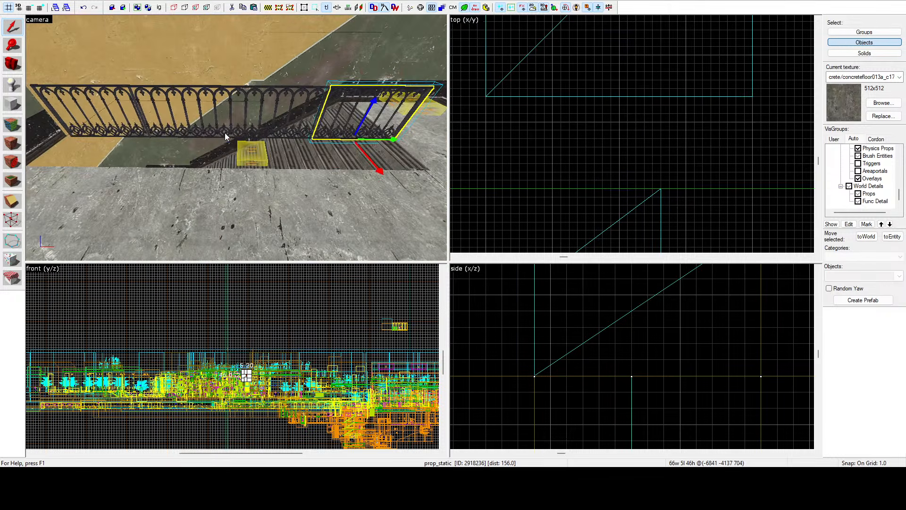
ctrl+click(225, 132)
ctrl+click(122, 129)
scroll(624, 103, down, 5)
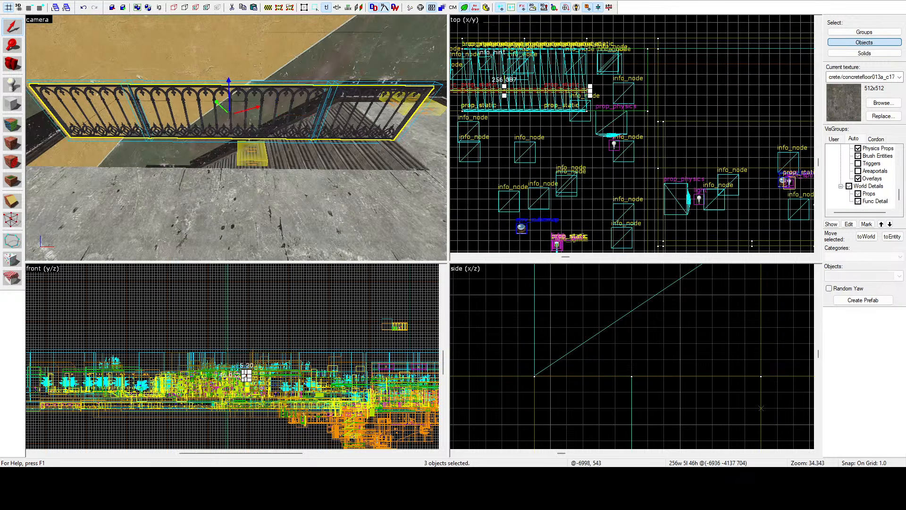
scroll(602, 95, up, 14)
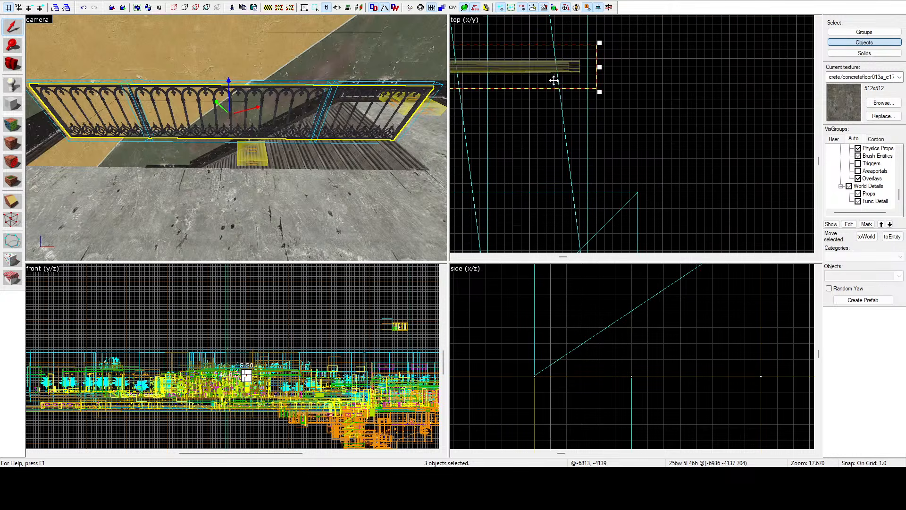
scroll(556, 83, down, 4)
drag(554, 80, 558, 218)
scroll(556, 201, up, 4)
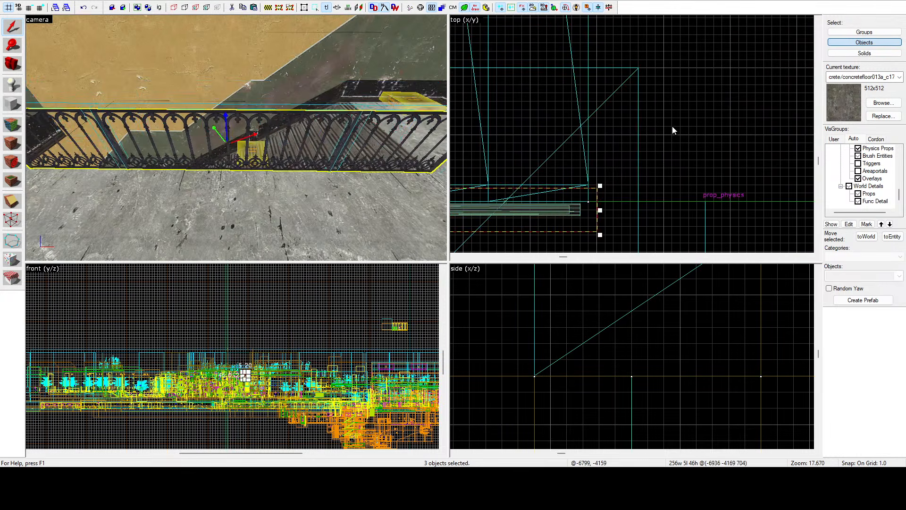
click(672, 128)
Step: Examine the widened flights, fitted floors and repositioned railings from several angles across the storeys
key(z)
key(w)
key(w)
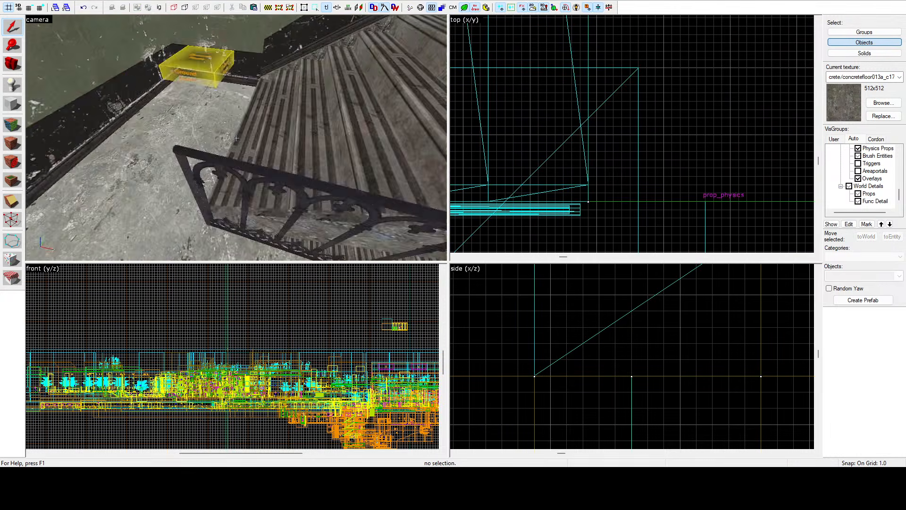
key(s)
key(w)
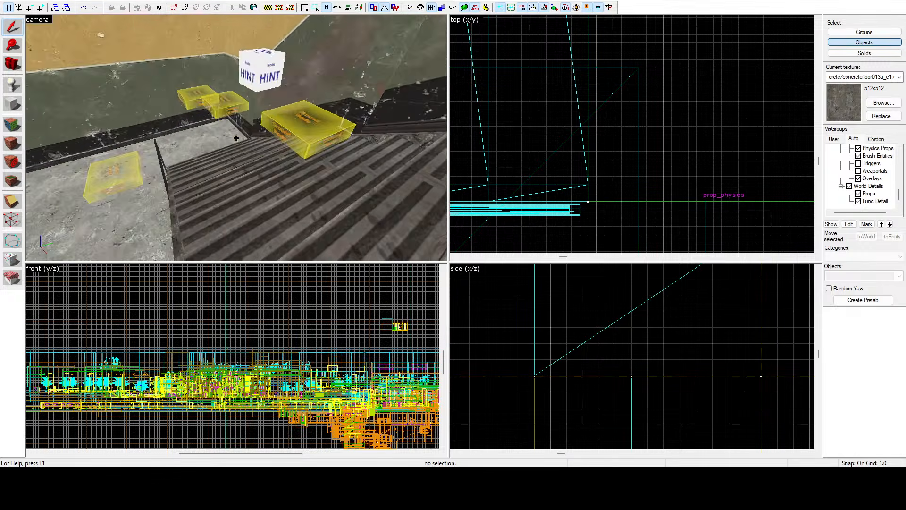
key(s)
key(w)
key(z)
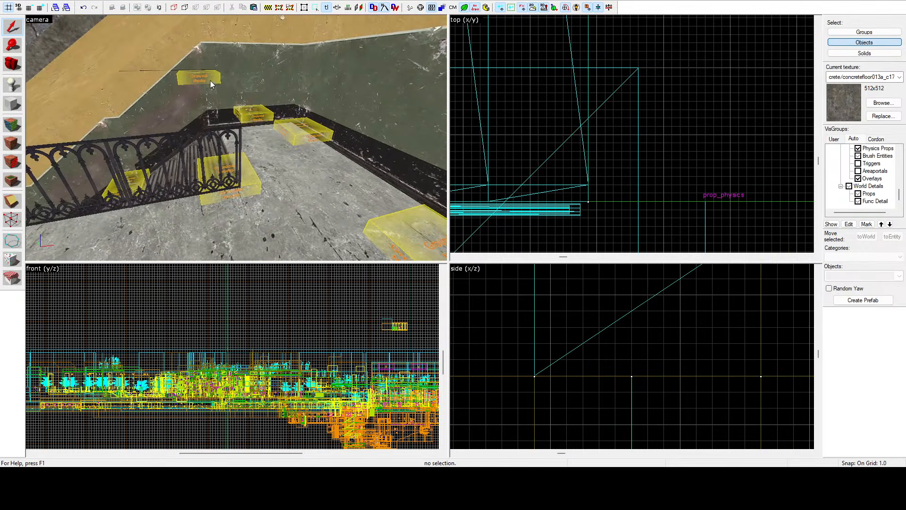
key(z)
key(w)
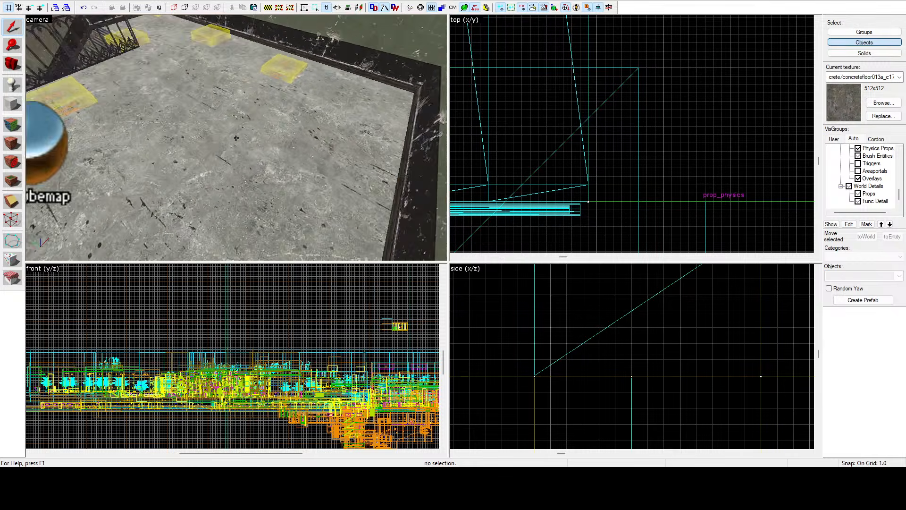
key(s)
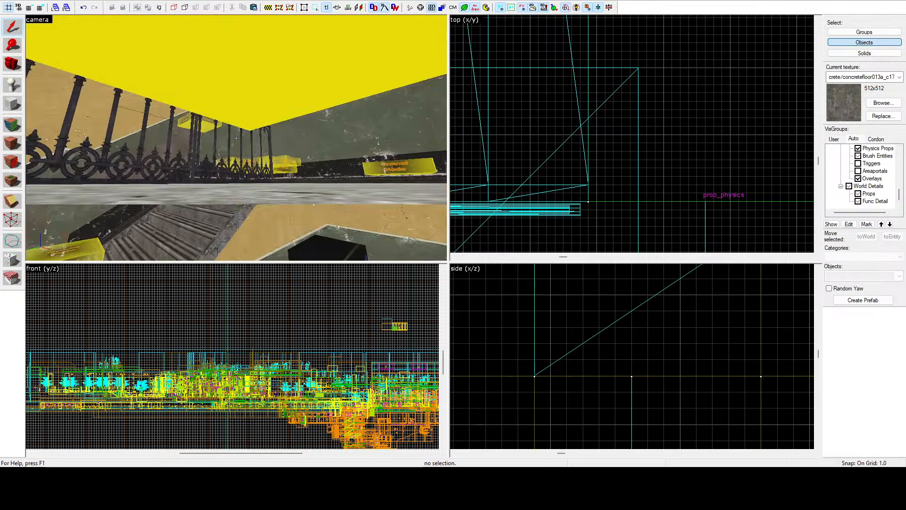
key(s)
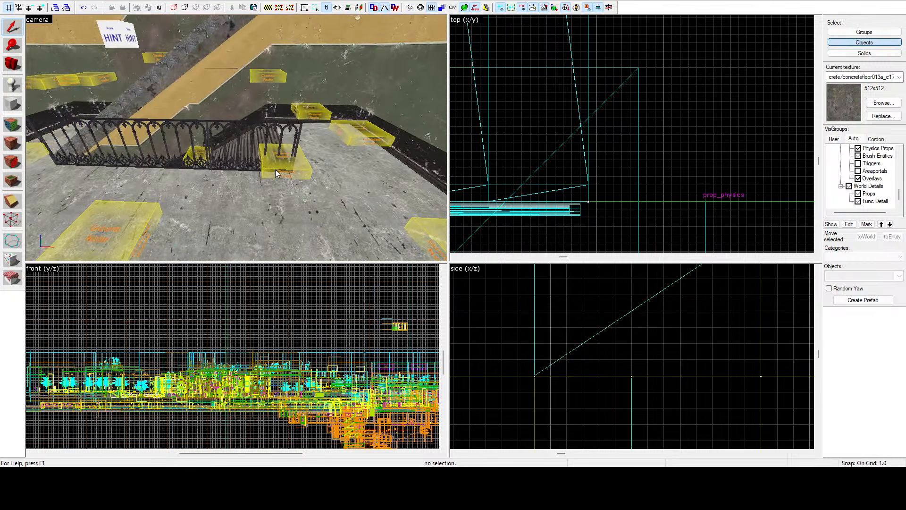
key(z)
key(w)
key(s)
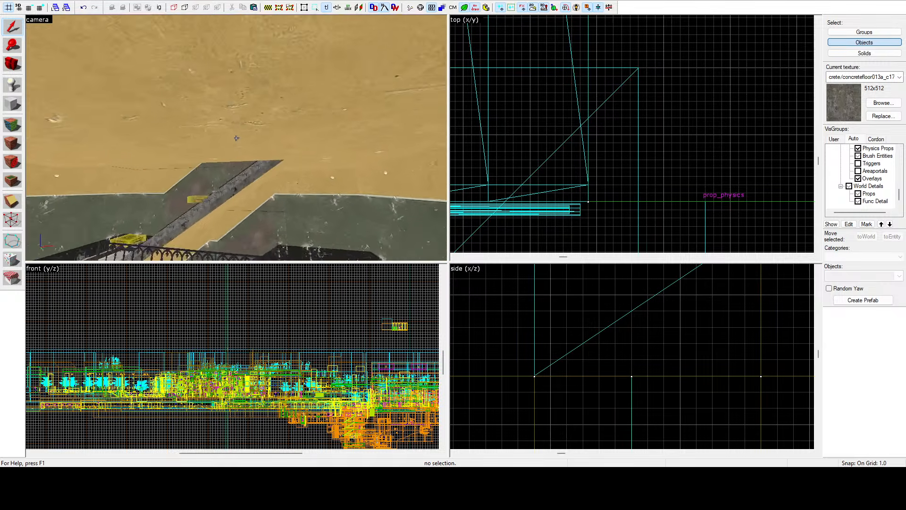
key(s)
key(w)
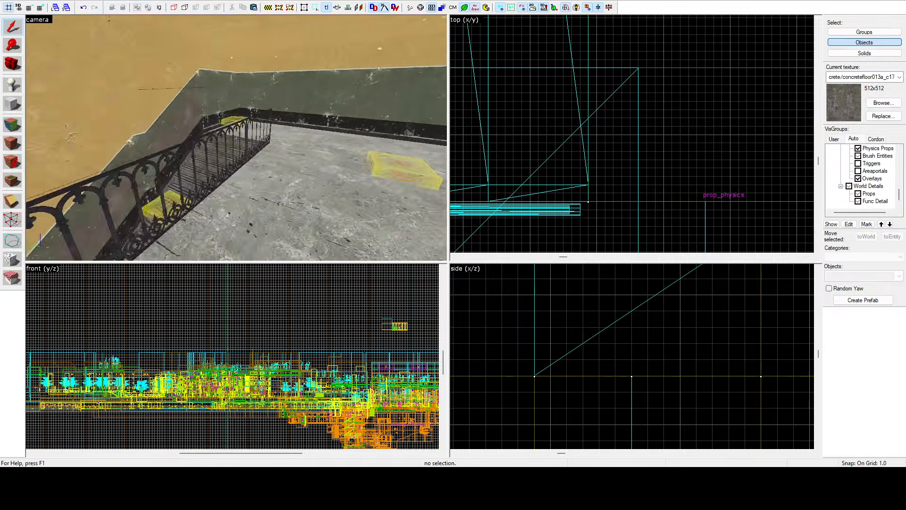
key(a)
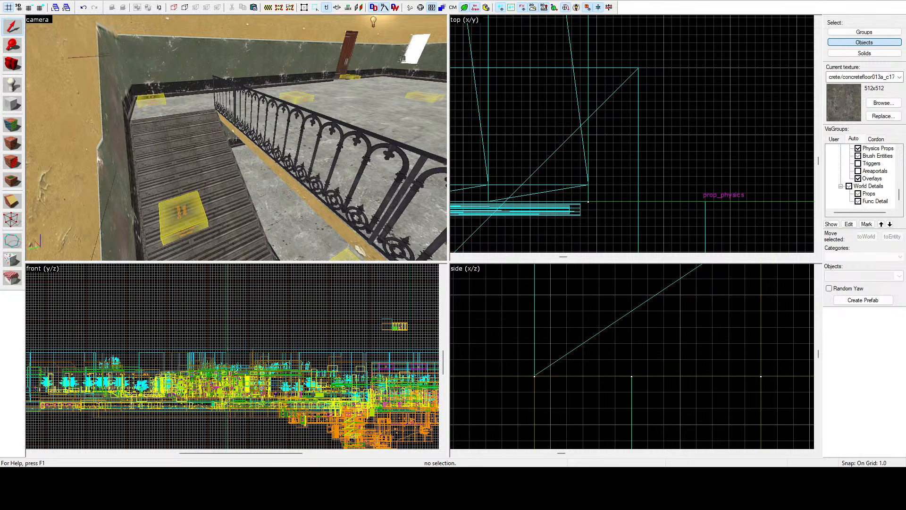
key(w)
key(s)
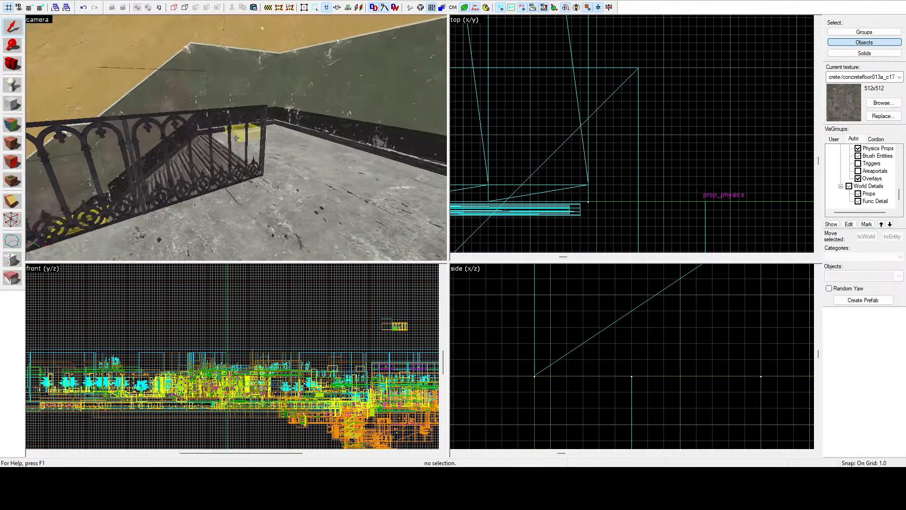
key(s)
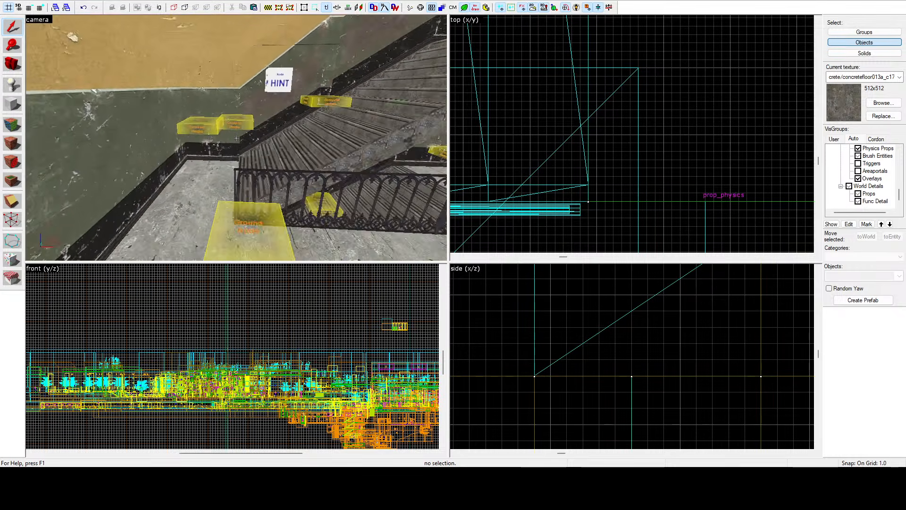
key(d)
key(z)
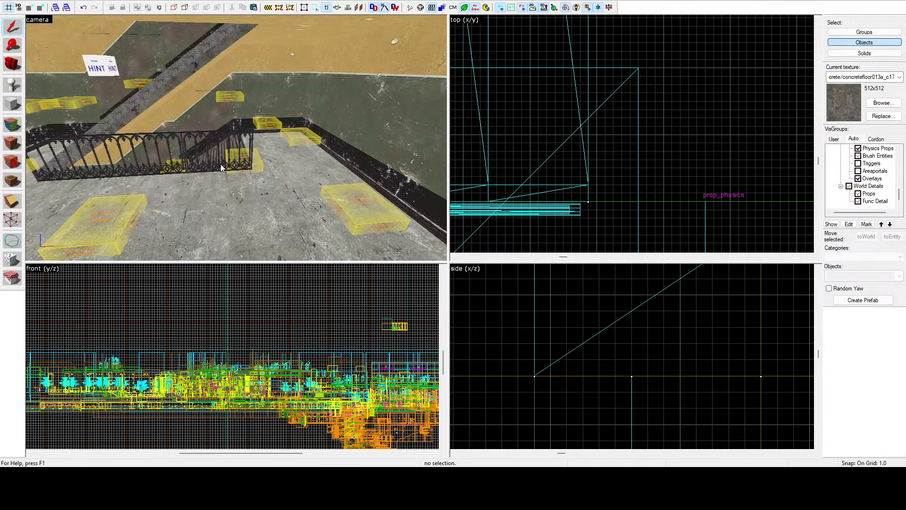
Step: Move the info_node overlapping the railing's end out onto the open floor, centred at -6818, -4191
key(z)
key(s)
key(w)
key(z)
key(w)
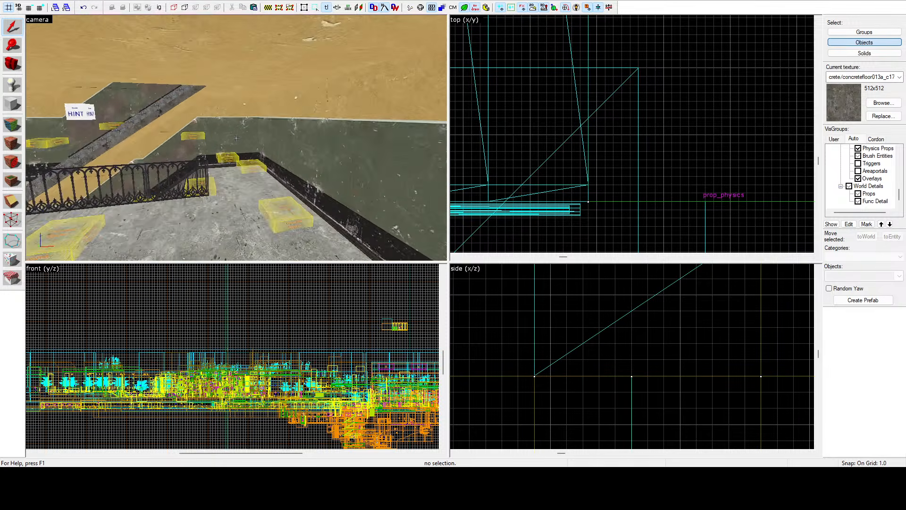
key(z)
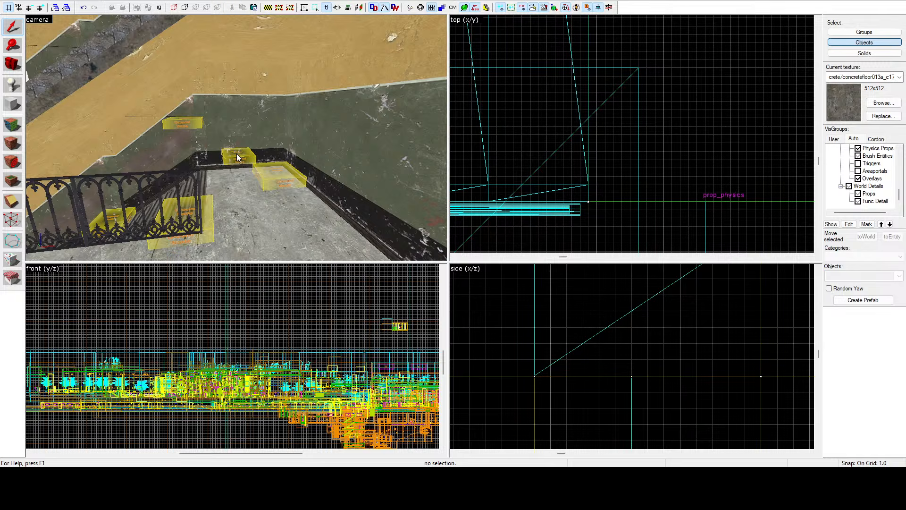
click(196, 127)
click(208, 219)
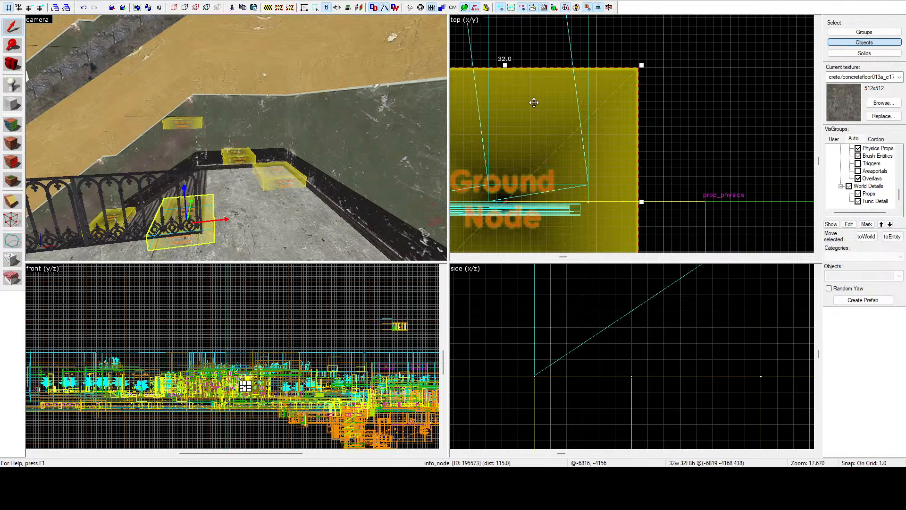
scroll(534, 103, down, 4)
drag(534, 103, 535, 196)
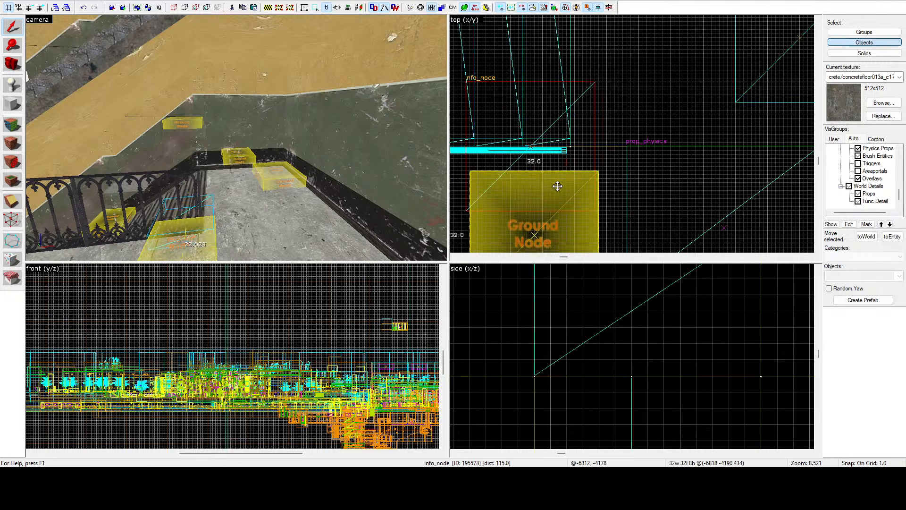
Step: Move the info_node on the landing beside the flight onto the main floor, centred at -6762, -4175
click(293, 168)
scroll(631, 100, down, 6)
drag(683, 78, 669, 125)
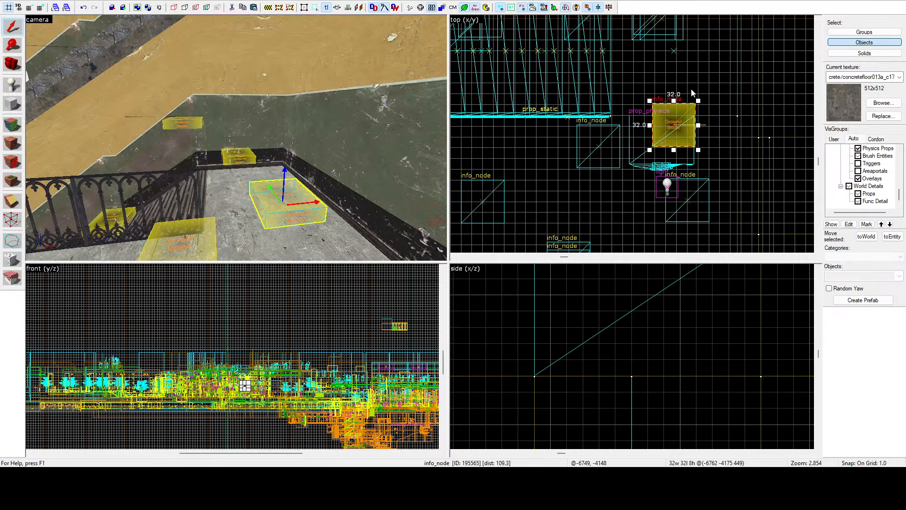
Step: Move the info_node in front of the railing's middle farther into the room, centred at -6923, -4316
scroll(693, 89, down, 3)
key(z)
key(s)
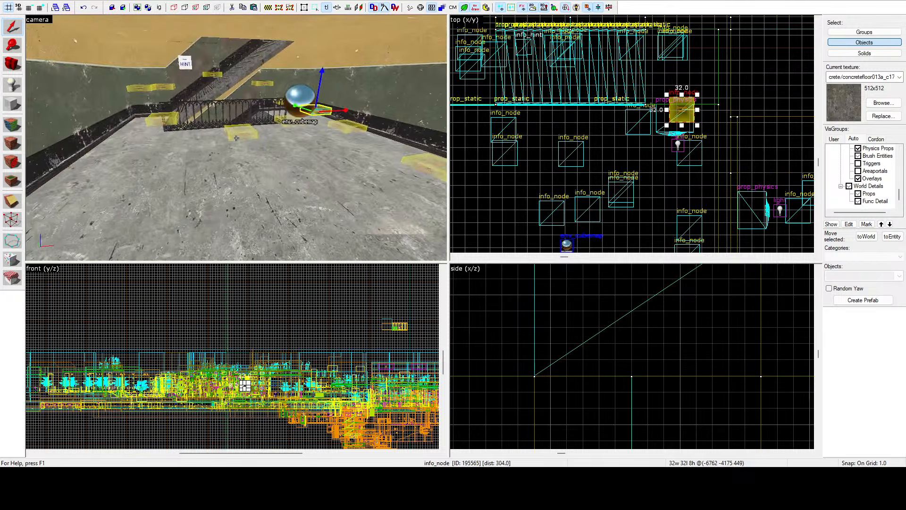
key(s)
key(z)
click(236, 108)
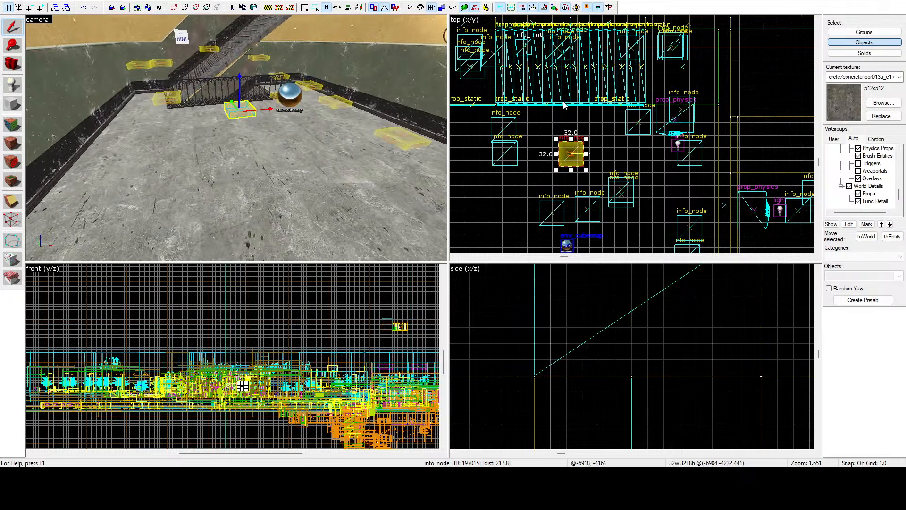
middle_drag(563, 153, 564, 109)
drag(565, 111, 551, 177)
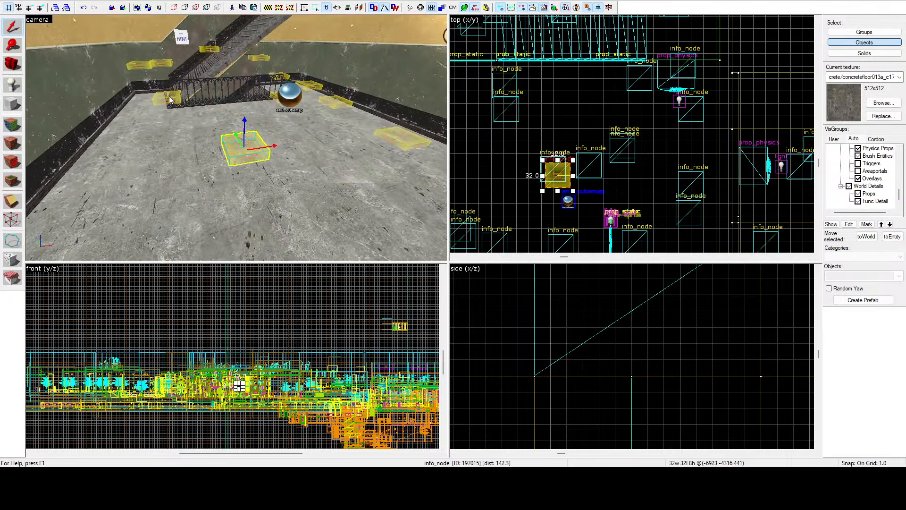
Step: Move the info_node at the railing's far end away from the stairs, centred at -7030, -4235
key(z)
key(w)
key(z)
click(175, 135)
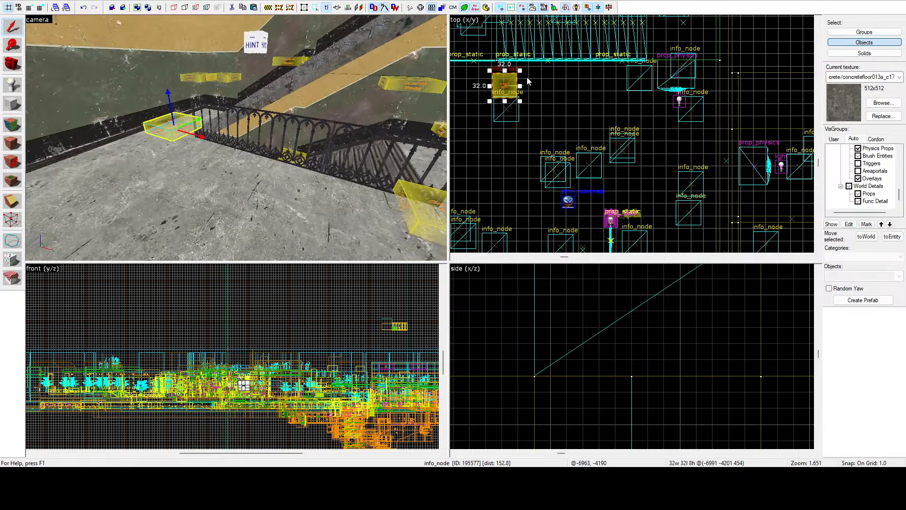
drag(507, 82, 477, 107)
Step: Move the info_node near the railing's landing end along the railing, centred at -6885, -4200
key(z)
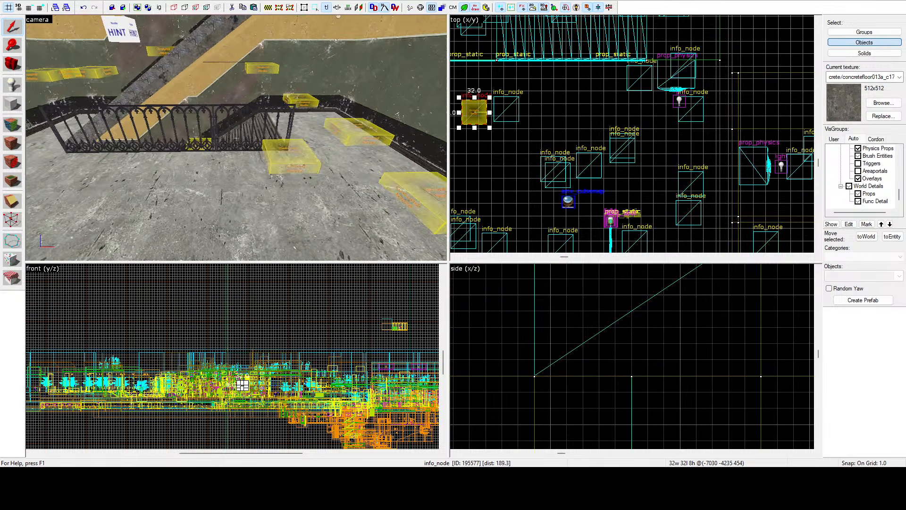
key(z)
click(263, 151)
drag(631, 84, 584, 89)
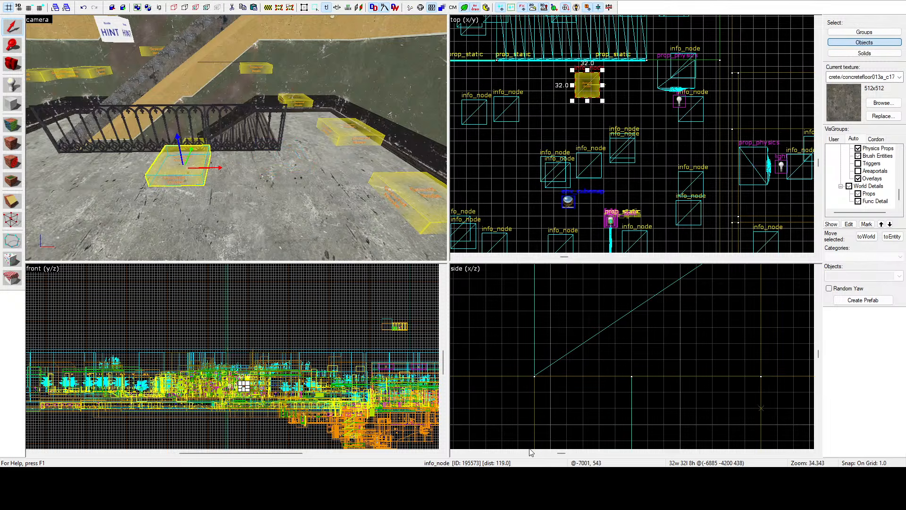
Step: Move the info_node beside the wall past the landing diagonally inward, farther from both the wall and the stairs
key(z)
key(d)
key(s)
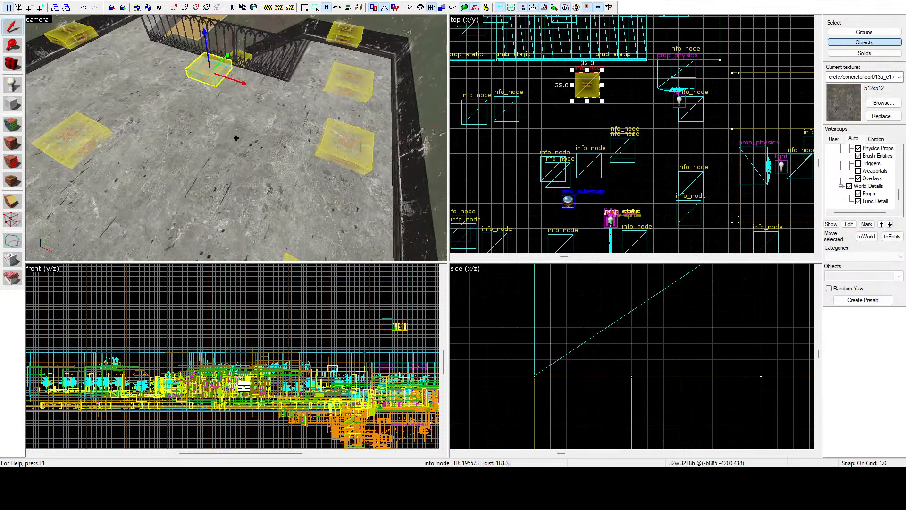
key(z)
click(369, 122)
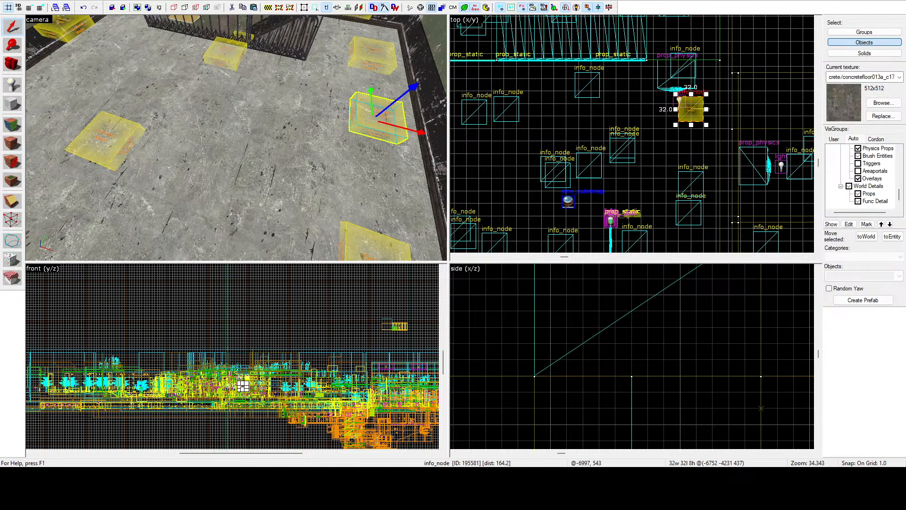
drag(688, 113, 662, 139)
Step: Move the info_node at the railing's far end closer to the railing, centred at -7036, -4208
click(346, 59)
key(z)
key(a)
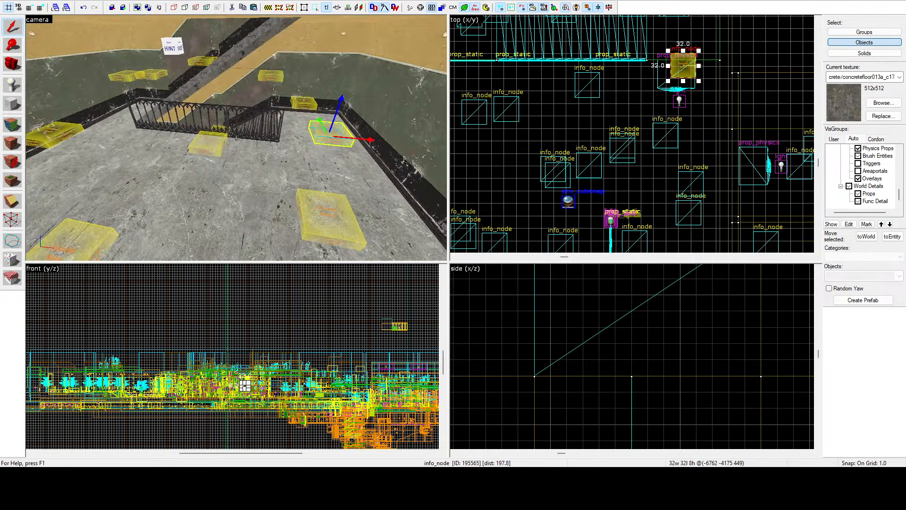
key(z)
click(172, 160)
scroll(608, 135, down, 4)
scroll(547, 113, up, 5)
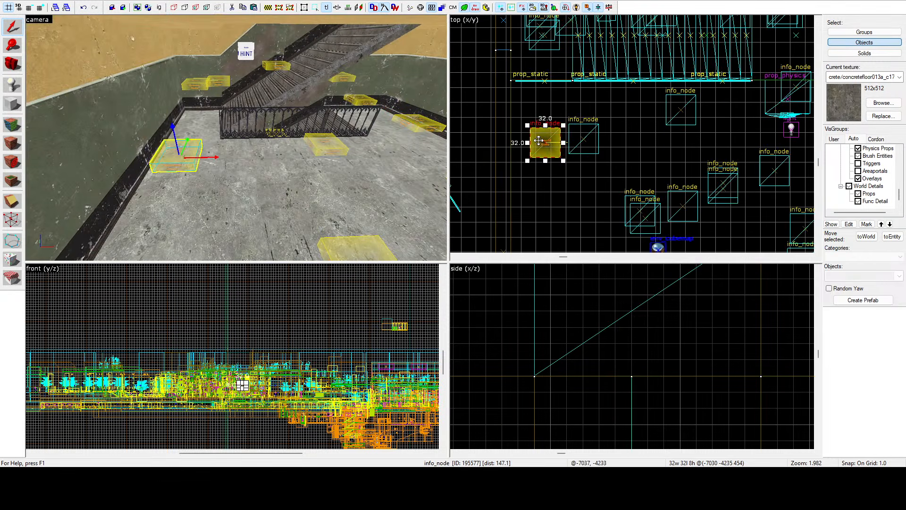
drag(539, 140, 533, 116)
Step: Delete the info_node floating above the lower flight near its landing end, at -6827, -4096, 487
key(z)
key(d)
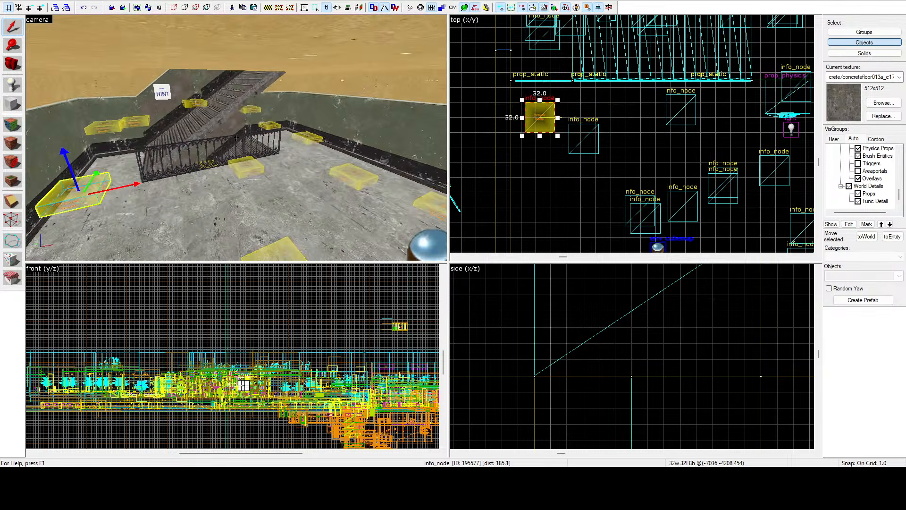
click(209, 100)
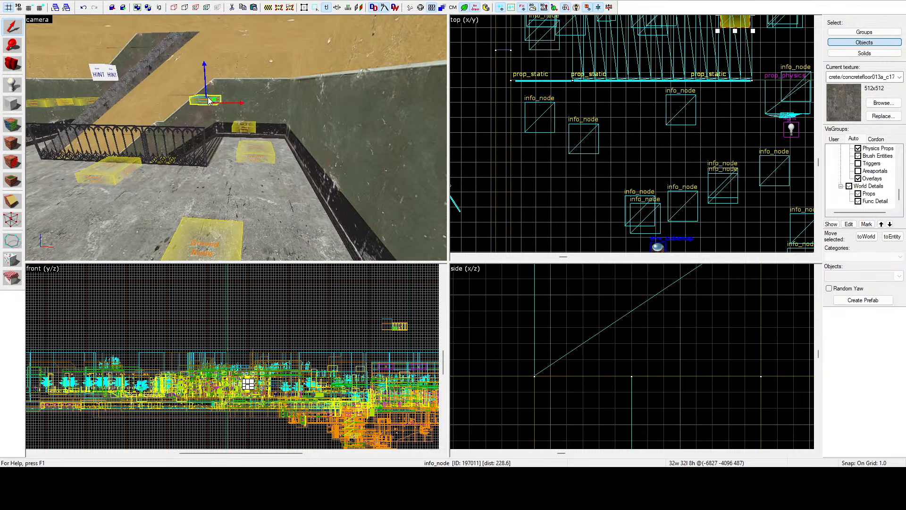
key(z)
key(w)
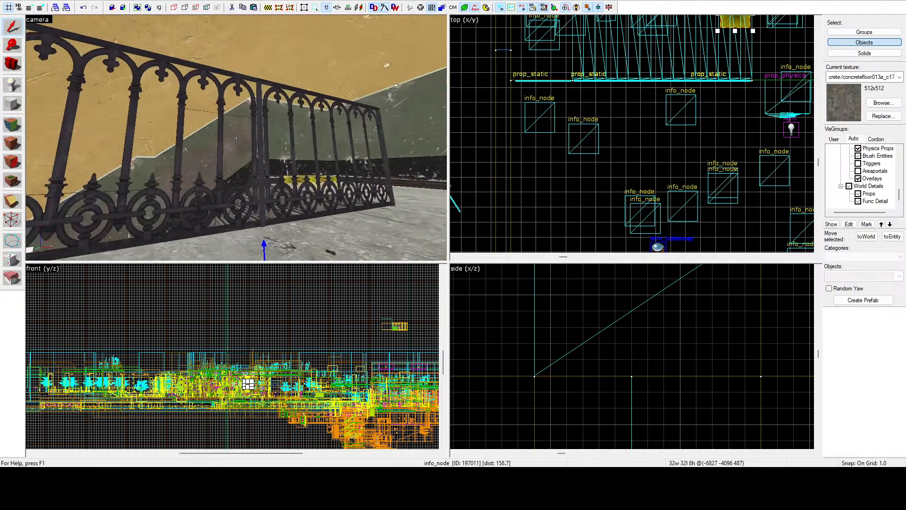
key(w)
key(Delete)
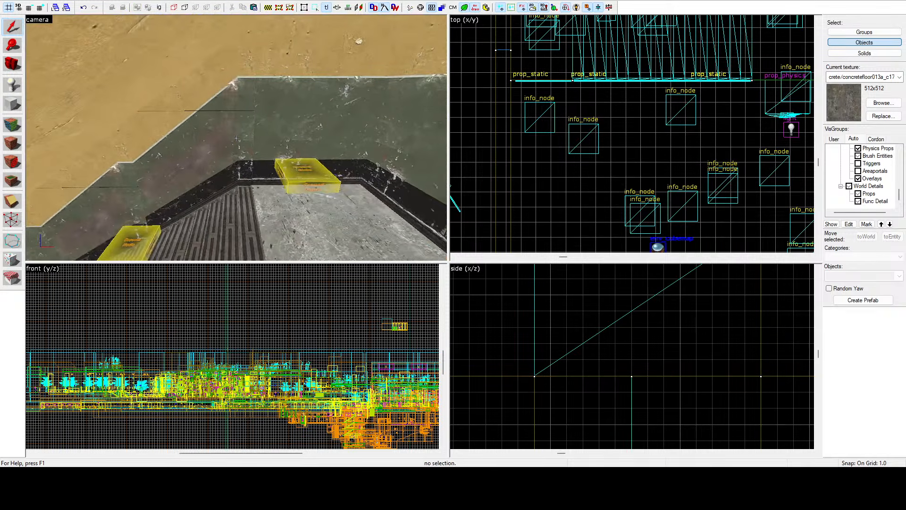
Step: Move the info_node in the corner of the landing at the head of the lower flight to -6771, -4120
key(z)
scroll(641, 144, down, 5)
scroll(697, 96, up, 5)
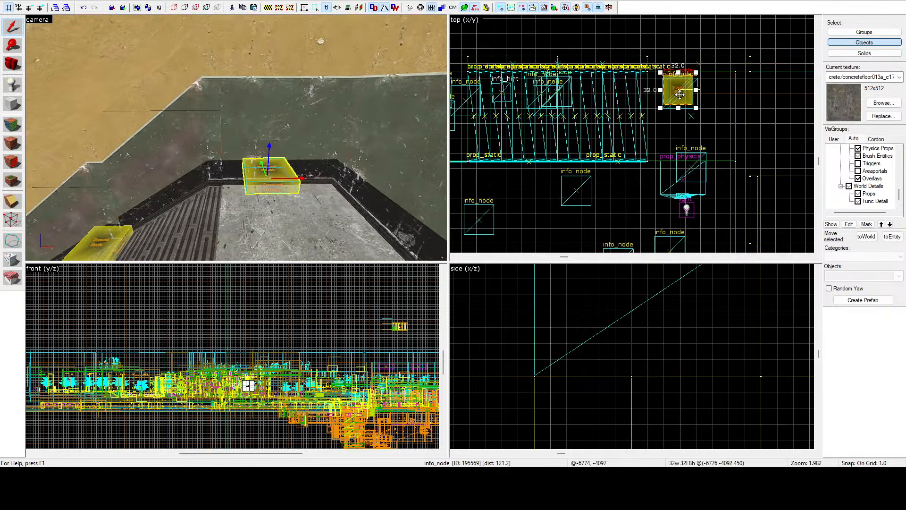
drag(676, 92, 682, 118)
Step: Move the info_node on the lower flight away from the wall toward the middle of the steps, centred at -6910, -4121
key(z)
key(s)
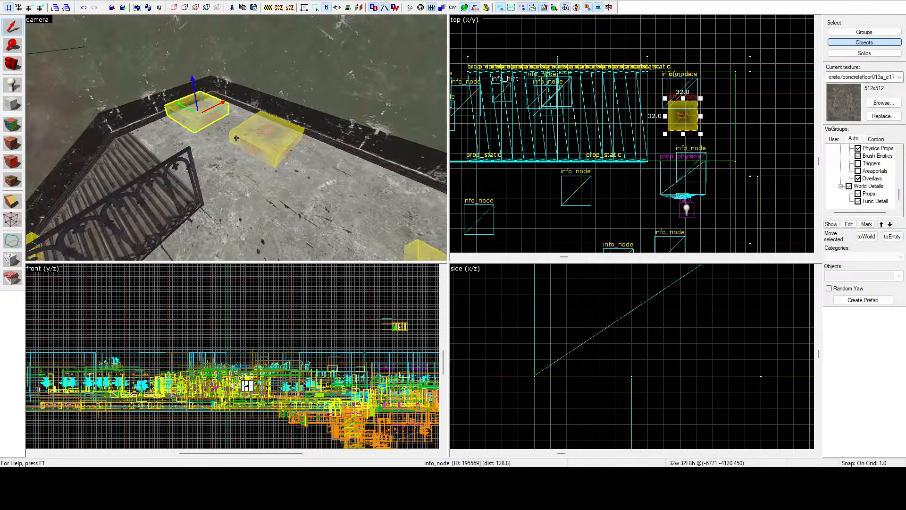
key(w)
key(d)
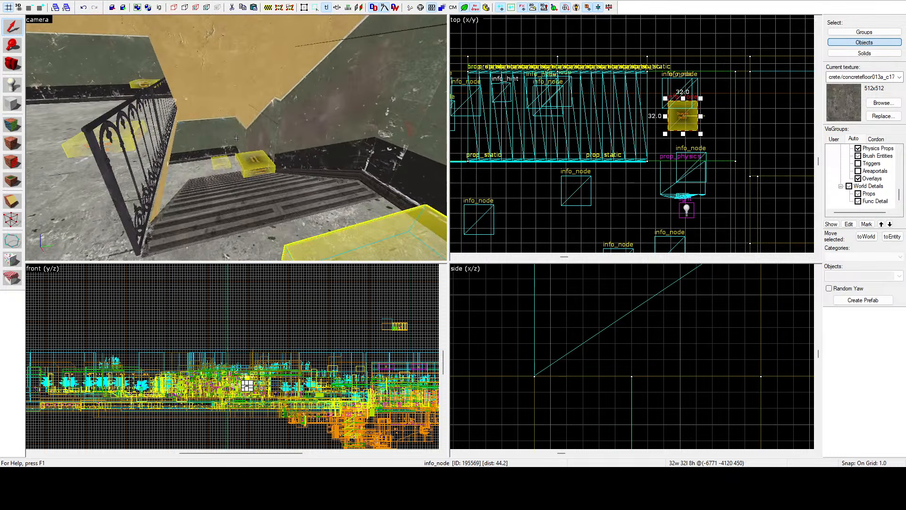
key(z)
click(255, 157)
scroll(621, 101, down, 6)
drag(627, 105, 622, 132)
scroll(623, 129, up, 4)
Step: Move the info_node at the head of the upper flight away from the corner and raise it, centred at -6761, -4113, 564
key(z)
key(w)
key(a)
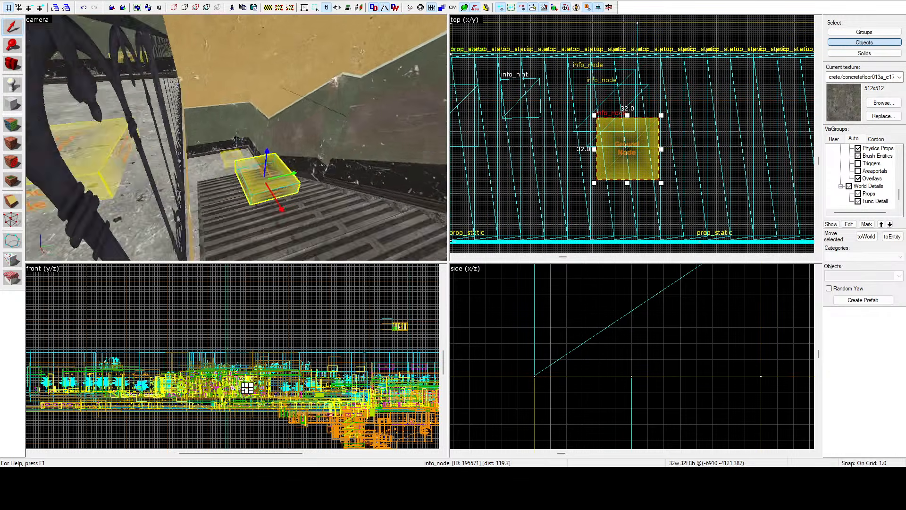
key(z)
key(z)
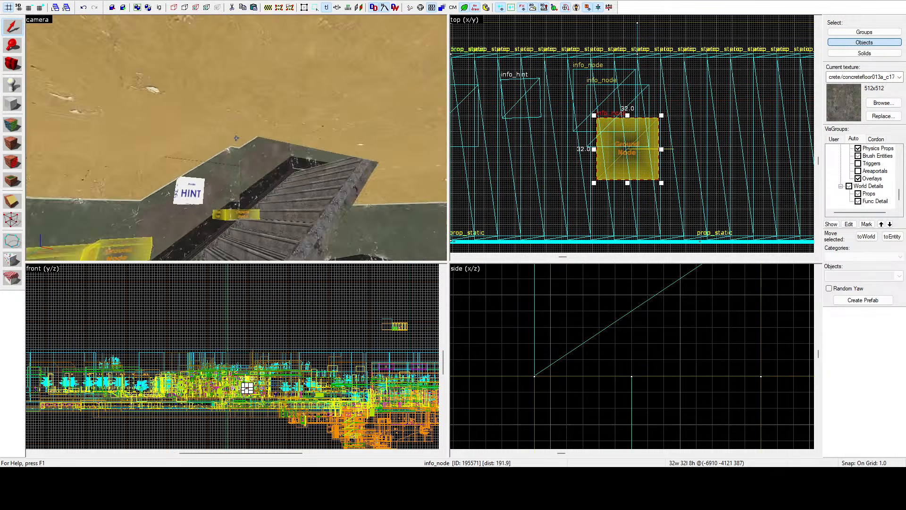
key(w)
key(d)
key(z)
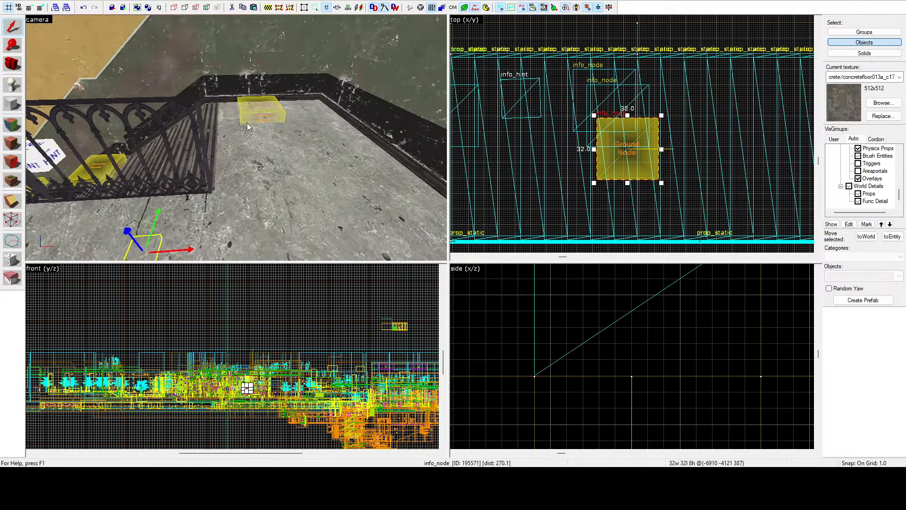
click(248, 120)
scroll(418, 98, down, 3)
scroll(283, 106, up, 3)
scroll(572, 128, down, 6)
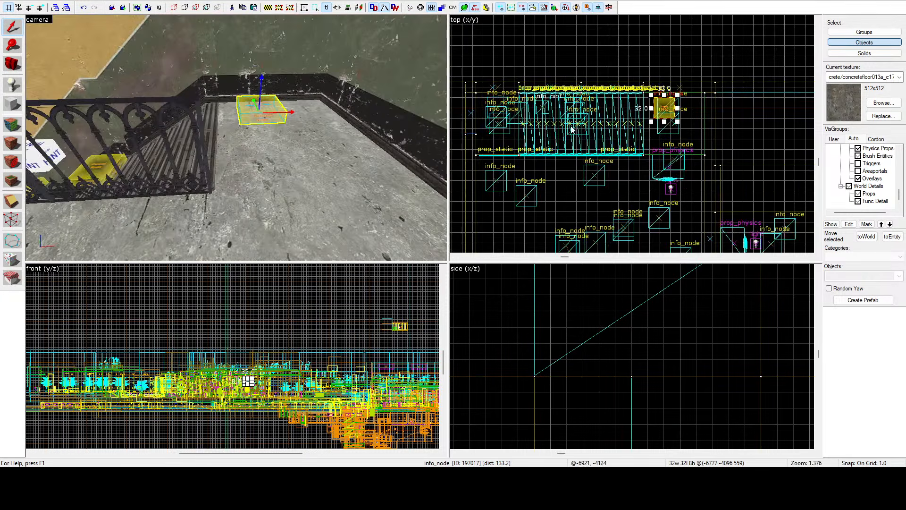
scroll(677, 126, up, 5)
drag(651, 92, 674, 119)
scroll(641, 354, down, 8)
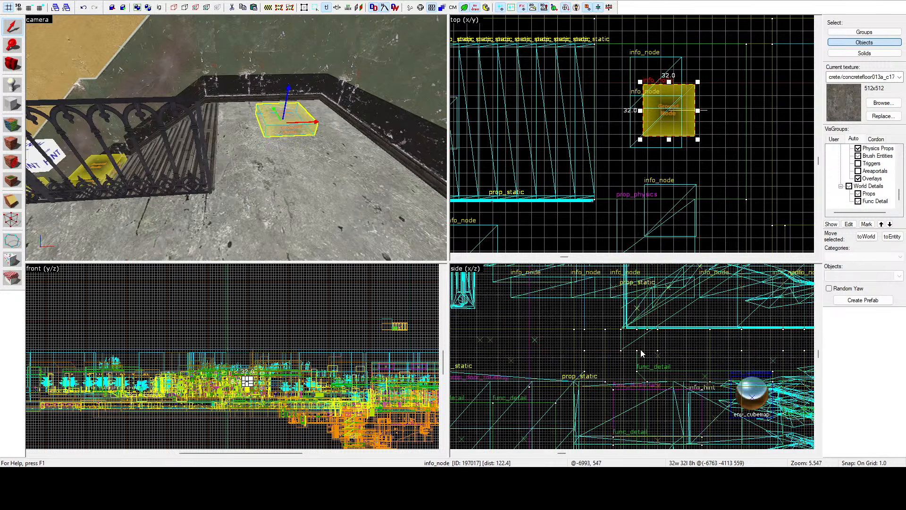
scroll(726, 347, up, 6)
drag(691, 312, 700, 294)
Step: Move the info_node on the upper flight toward the middle of the steps, centred at -6910, -4121
key(z)
key(w)
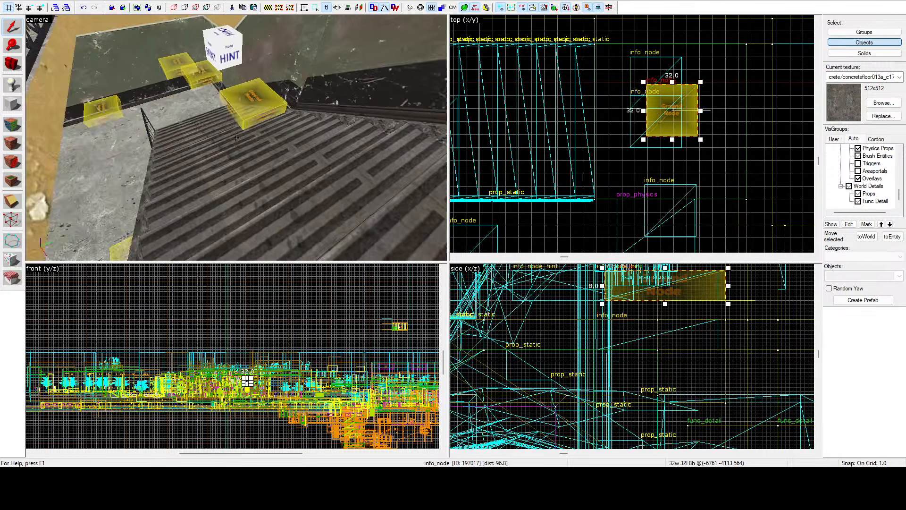
key(z)
click(268, 110)
scroll(572, 109, down, 6)
scroll(516, 111, up, 4)
scroll(516, 111, up, 1)
drag(515, 88, 536, 125)
scroll(525, 116, up, 3)
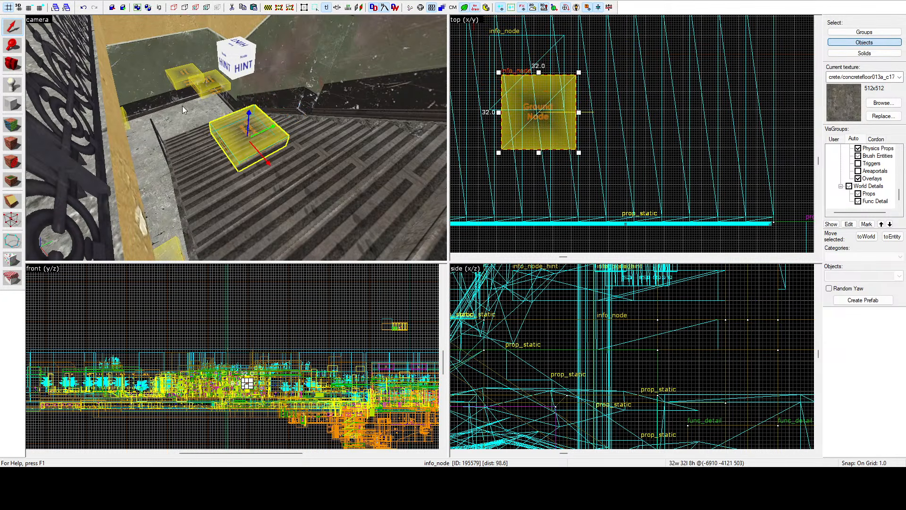
Step: Raise the info_node on the upper flight above the treads, centred at -6908, -4121, 520
key(z)
key(a)
key(z)
scroll(642, 356, down, 10)
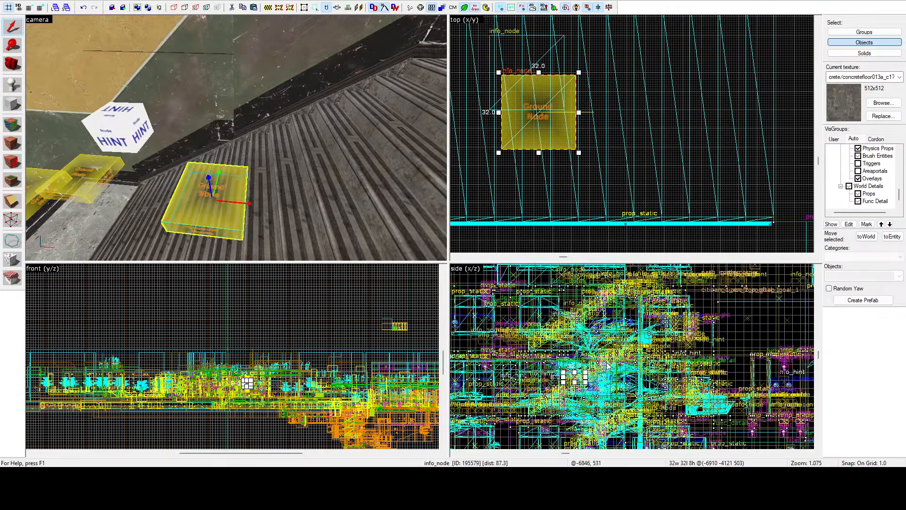
scroll(609, 370, up, 5)
scroll(525, 387, up, 3)
drag(524, 387, 529, 342)
Step: Move the info_node at the foot of the upper flight onto the lower steps, centred at -6975, -4118
key(z)
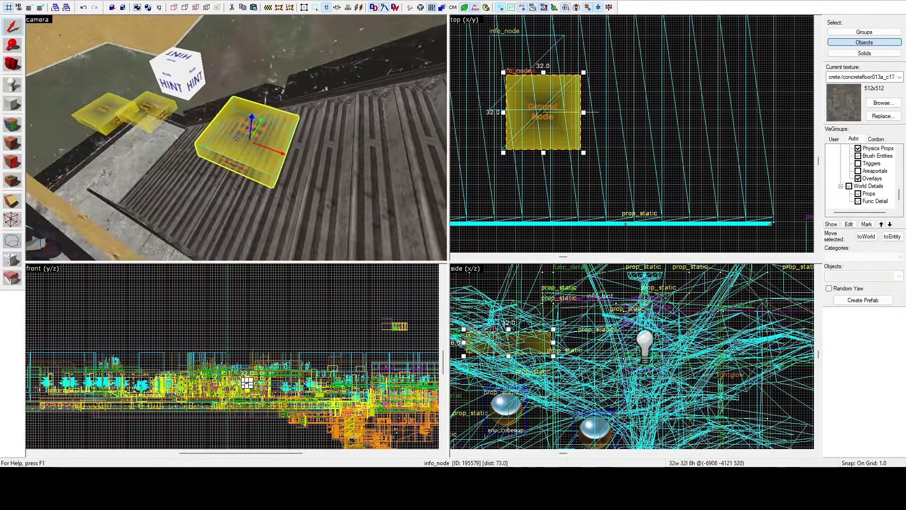
key(w)
key(z)
scroll(544, 126, down, 6)
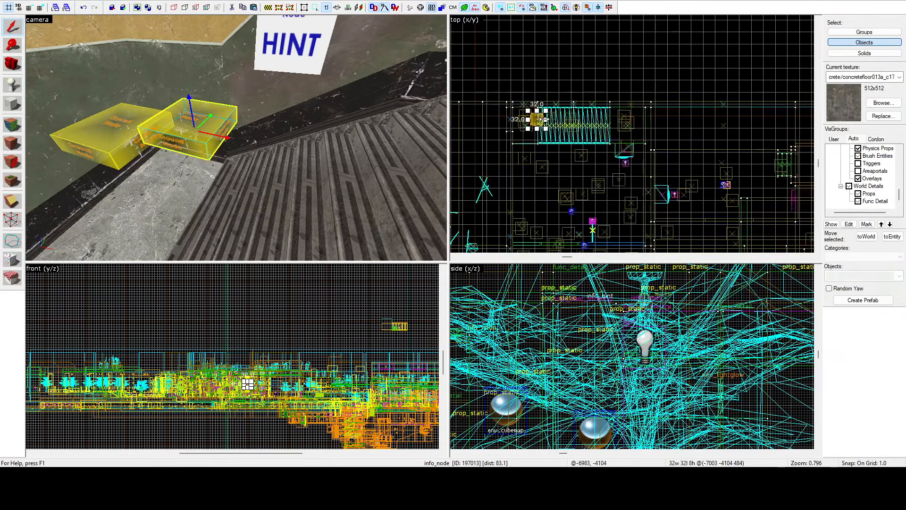
drag(545, 127, 557, 134)
Step: Lower the floating info_node in the corner beside the foot of the stairs down to the floor
key(z)
key(d)
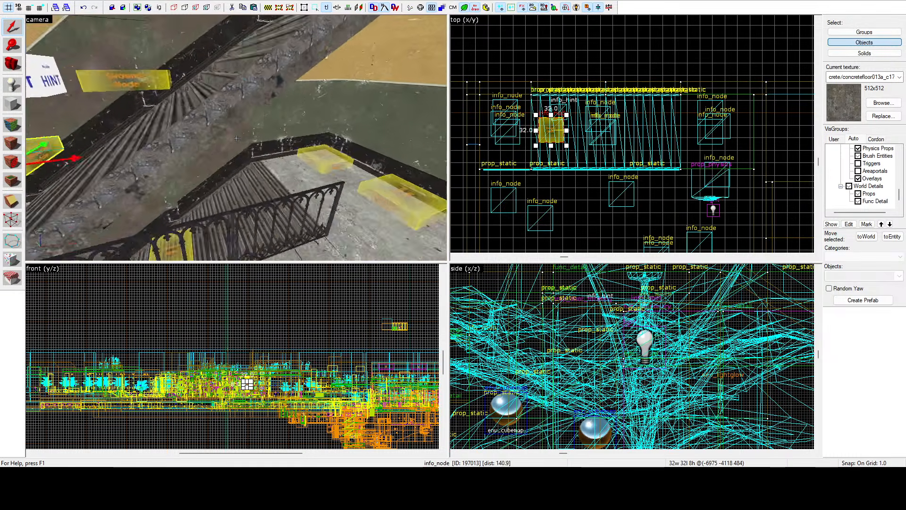
key(s)
key(w)
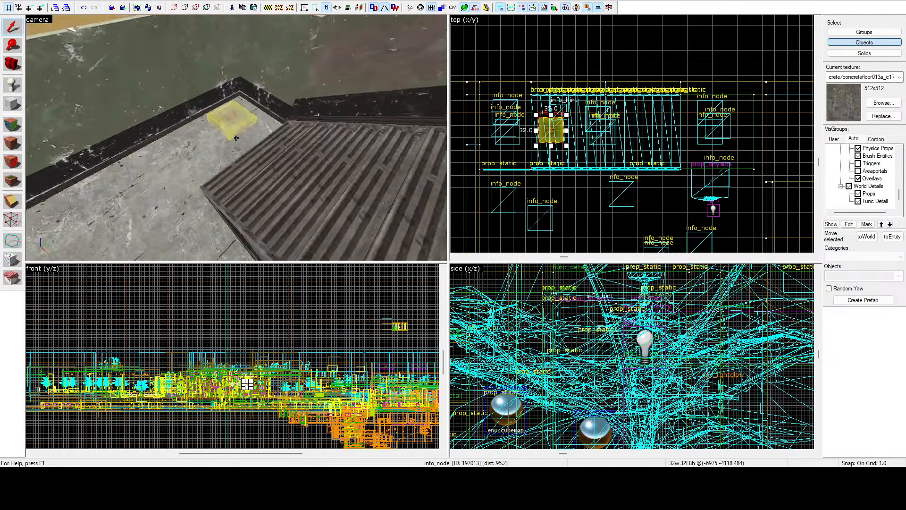
key(s)
key(s)
key(z)
click(224, 83)
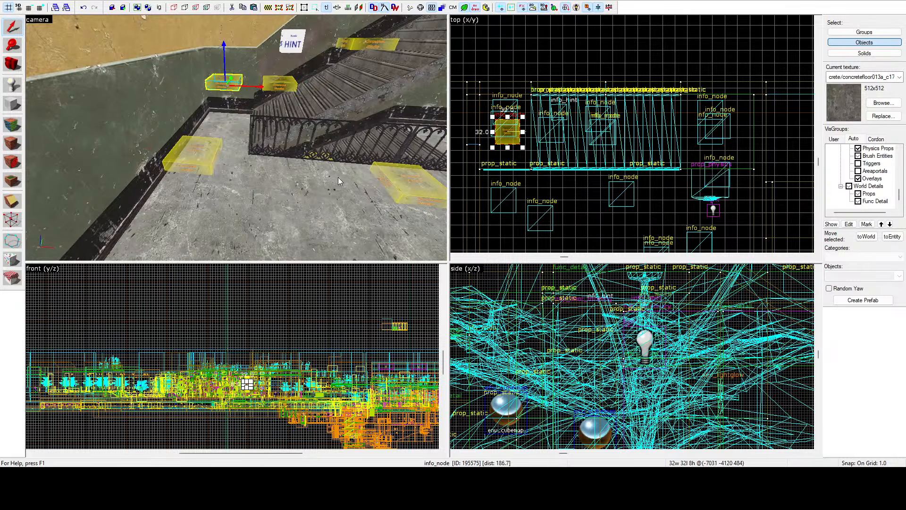
scroll(686, 329, down, 11)
scroll(596, 329, up, 10)
drag(581, 320, 572, 397)
Step: Lower the info_node at the railing's far end to the floor, centred at -7034, -4208, 438
click(201, 161)
scroll(661, 376, down, 6)
scroll(629, 386, up, 5)
drag(626, 363, 634, 393)
scroll(626, 393, up, 4)
Step: Move the info_node on the upper flight farther up the stairs, centred at -6856, -4121, 547
key(z)
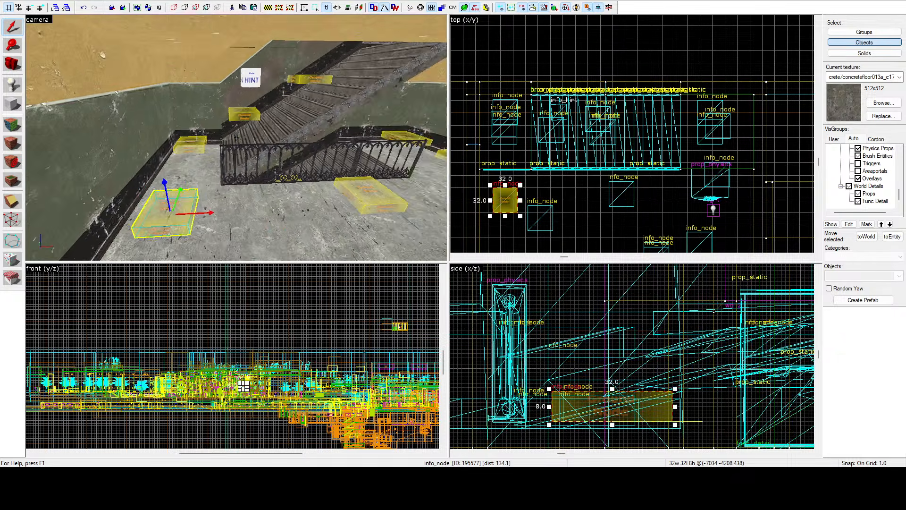
key(d)
key(w)
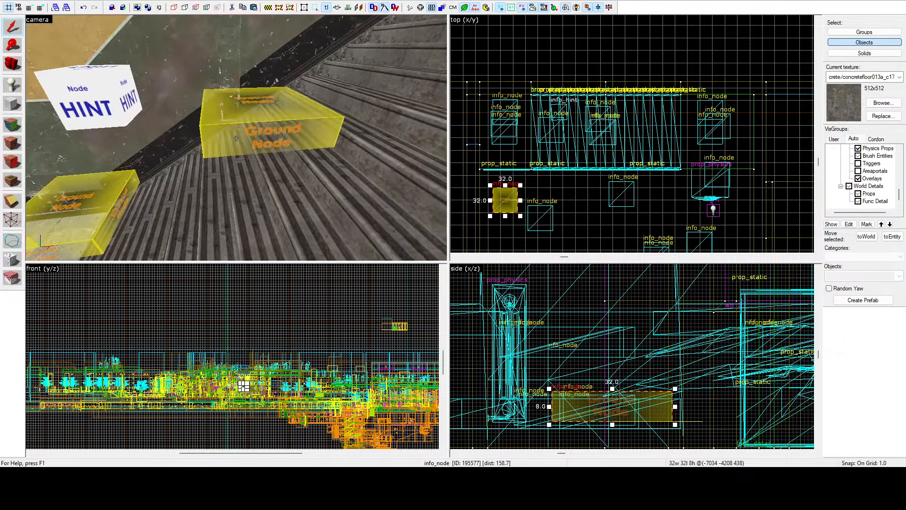
key(z)
click(247, 126)
scroll(568, 327, down, 6)
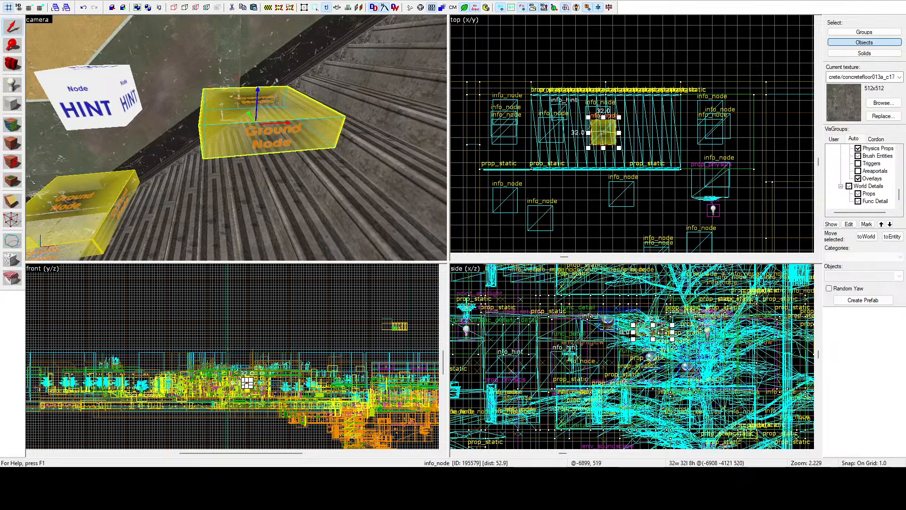
drag(663, 333, 718, 304)
Step: Place a copy of the info_node at the head of the upper flight farther out on the floor, centred at -6767, -4198, 564
key(z)
key(d)
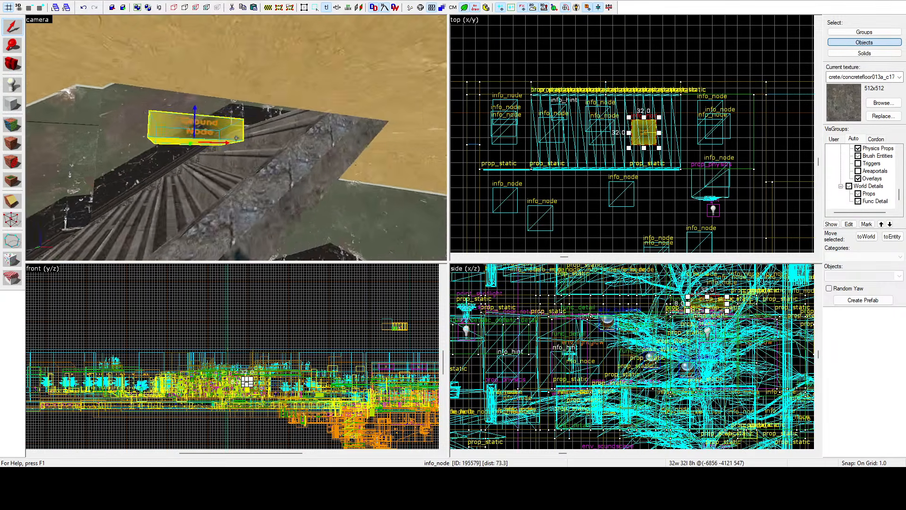
key(s)
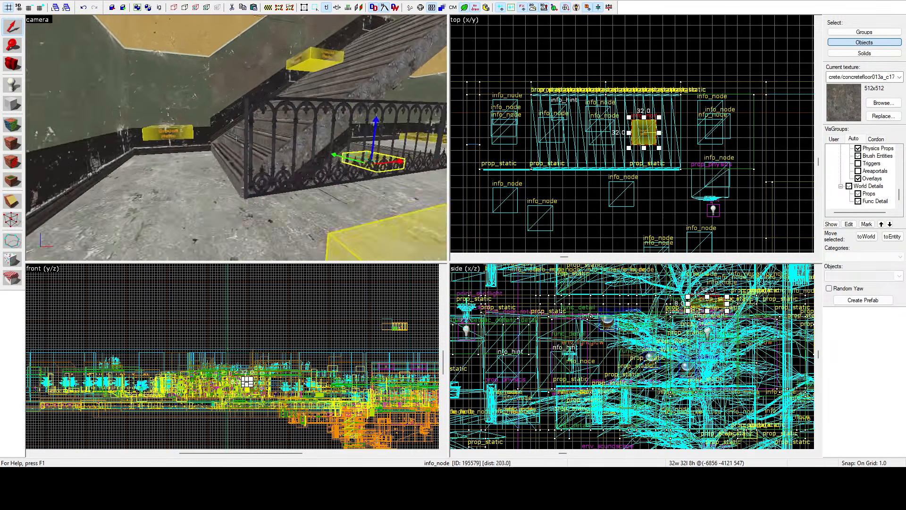
key(s)
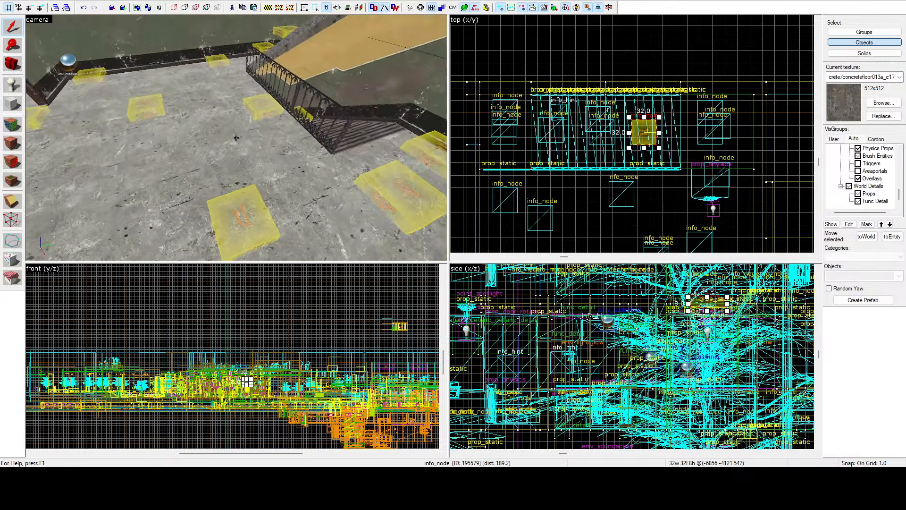
key(s)
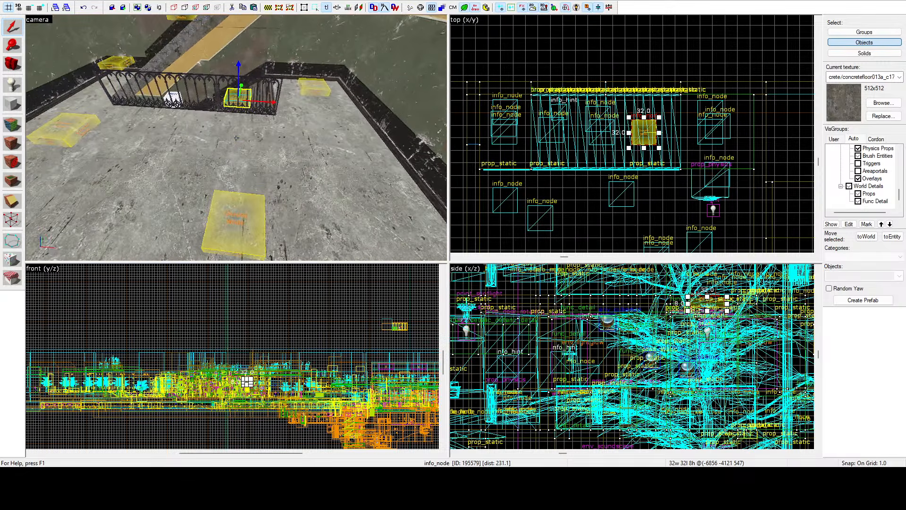
click(315, 87)
scroll(557, 116, down, 6)
scroll(616, 136, up, 5)
drag(603, 96, 598, 150)
Step: Examine the placement and spacing of the info_nodes around the upper floor's railing and stair opening
key(z)
key(z)
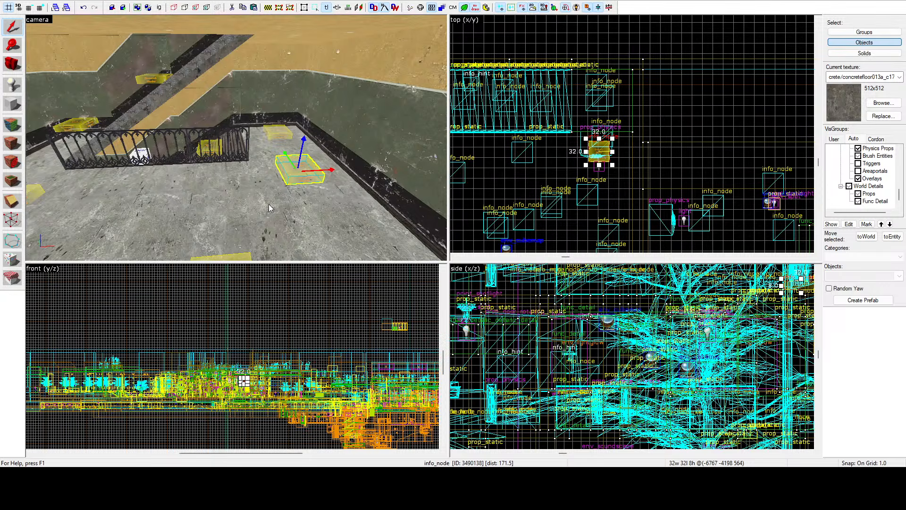
key(z)
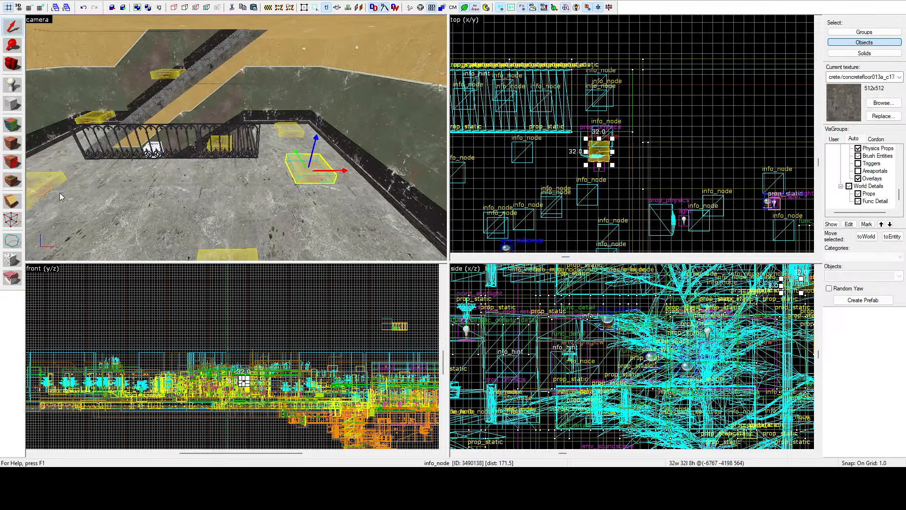
key(z)
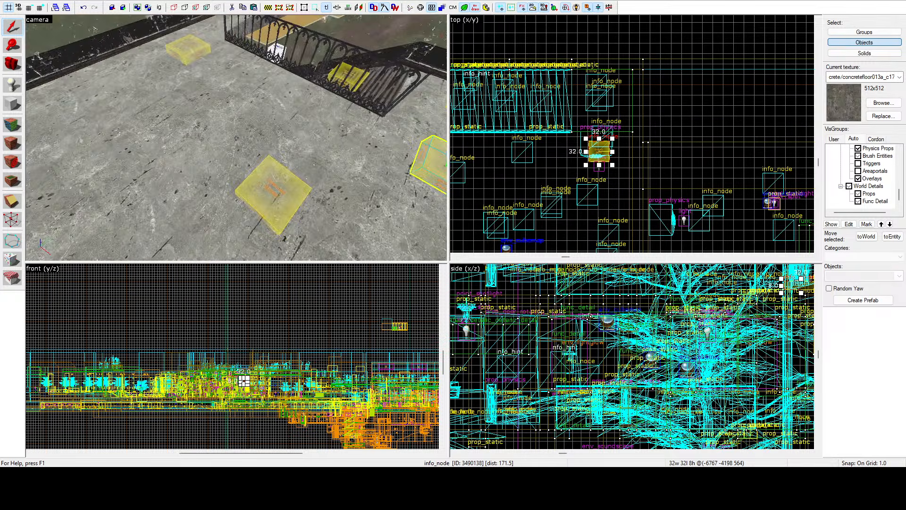
key(s)
key(z)
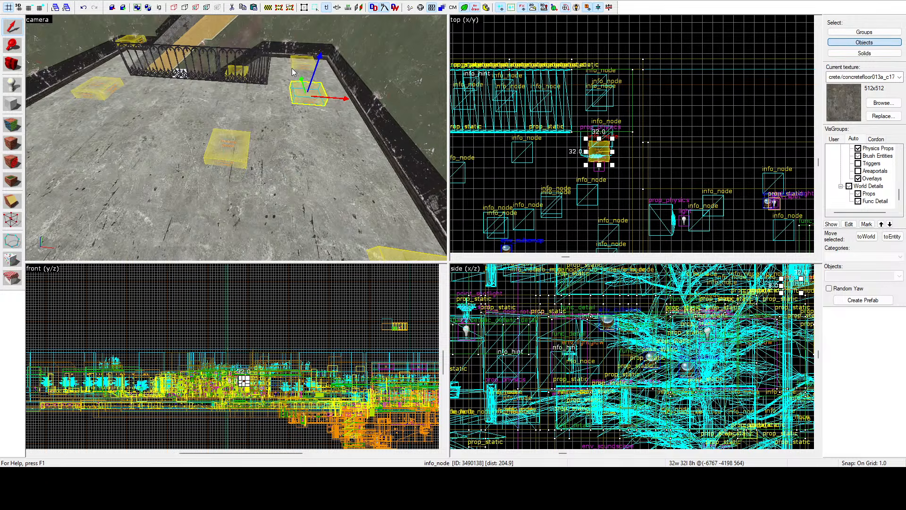
key(z)
key(w)
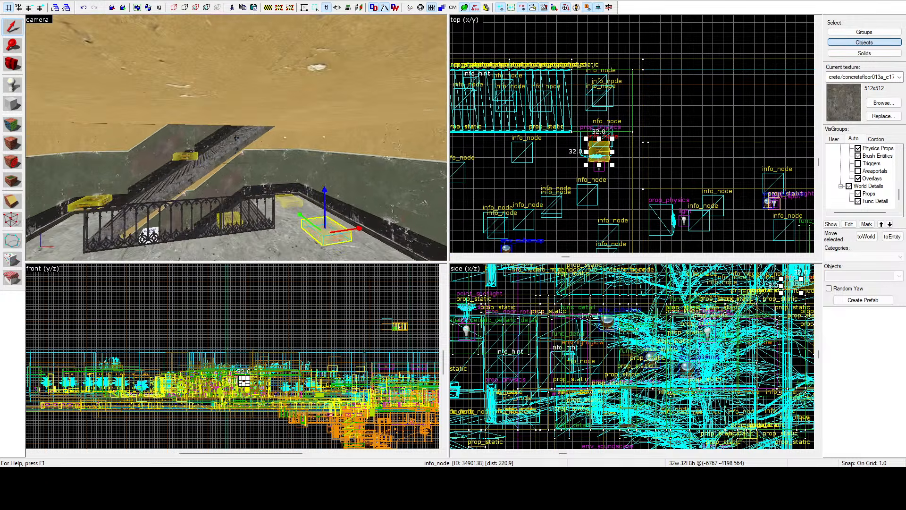
key(s)
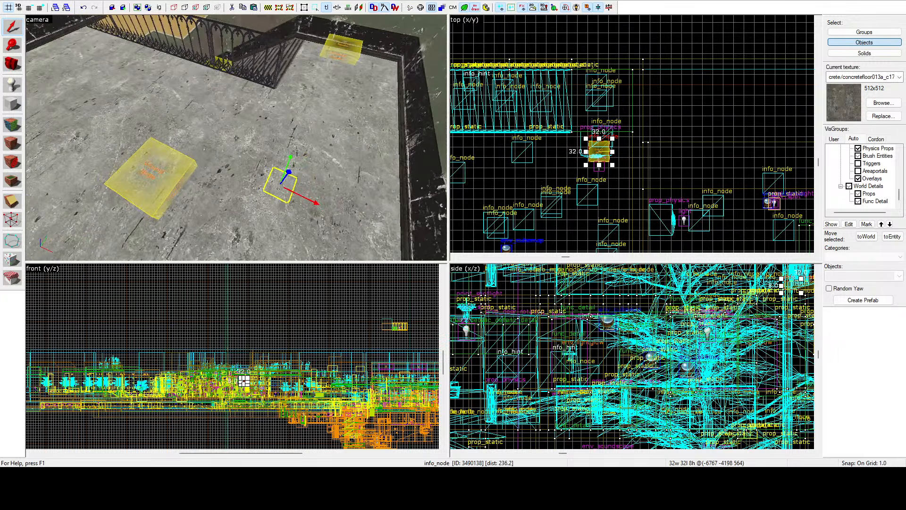
Step: Place a copy of the info_node at the head of the next flight farther out on the floor, centred at -6772, -4200, 694
click(353, 55)
scroll(680, 96, down, 5)
scroll(646, 90, up, 4)
drag(646, 89, 645, 146)
key(z)
key(d)
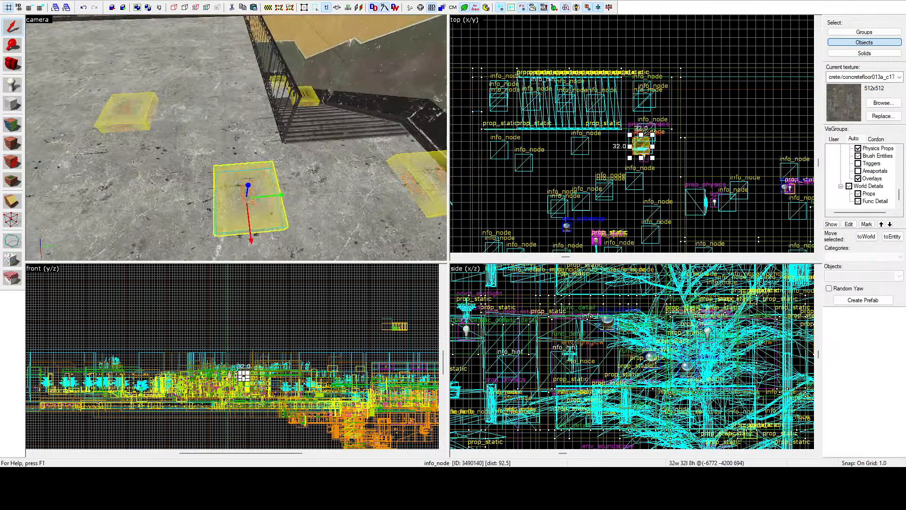
Step: Move the original info_node at the head of that flight in line with the stairs, centred at -6769, -4118, 694
key(z)
click(349, 144)
scroll(656, 102, up, 4)
drag(626, 85, 629, 111)
key(z)
key(d)
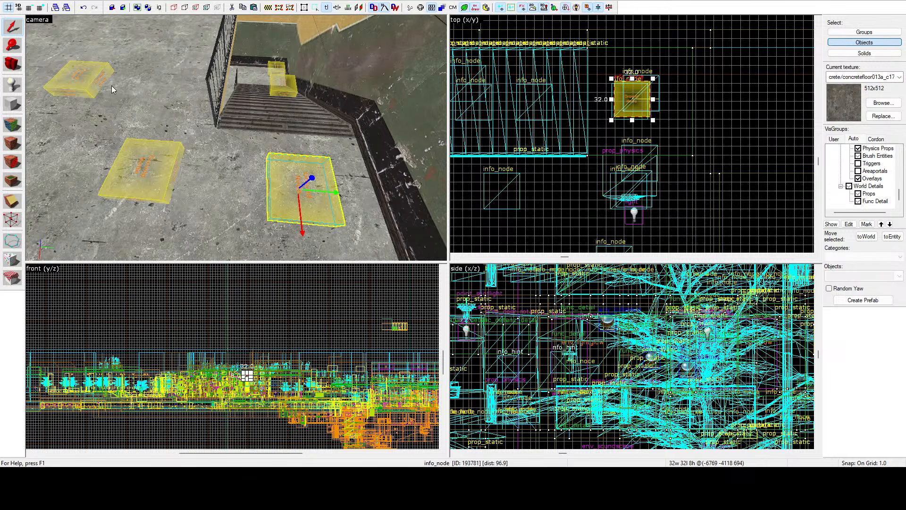
Step: Centre the info_node partway down that flight across the stair width, at -6910, -4121, 636
click(280, 95)
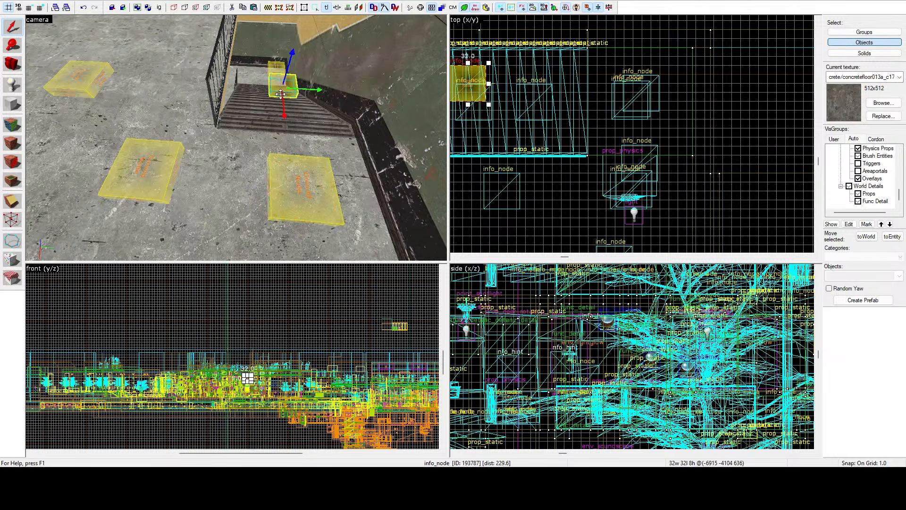
scroll(708, 102, down, 5)
scroll(633, 104, up, 4)
scroll(598, 87, up, 5)
drag(593, 72, 598, 90)
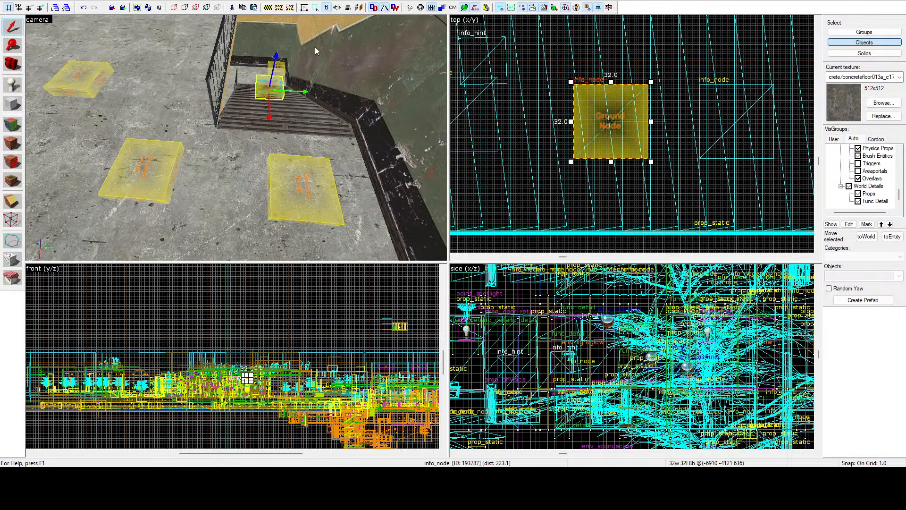
Step: Move the info_node at the foot of that flight in line with the stairs, centred at -7036, -4115, 577
click(280, 68)
scroll(644, 70, down, 6)
scroll(545, 72, up, 4)
drag(534, 60, 531, 91)
key(z)
key(w)
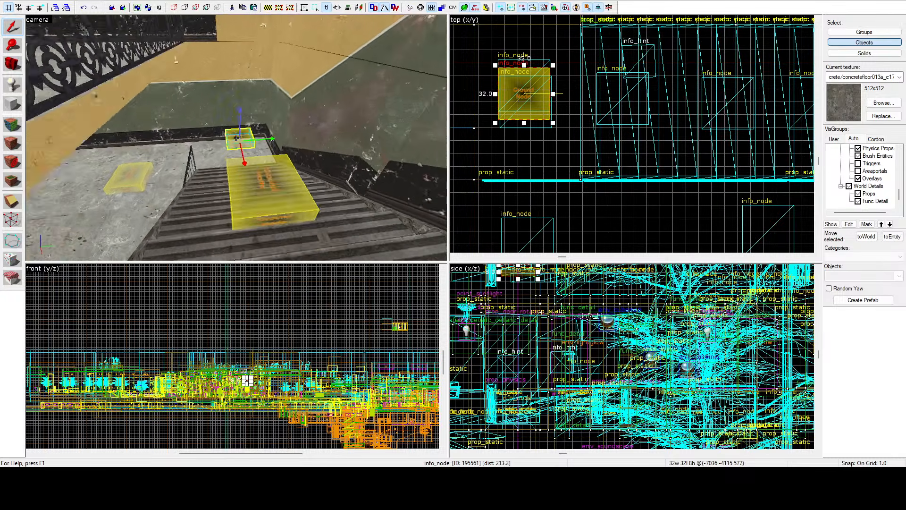
Step: Examine the spacing of the info_nodes along the stair flights, landings and railings of the stair hall
key(a)
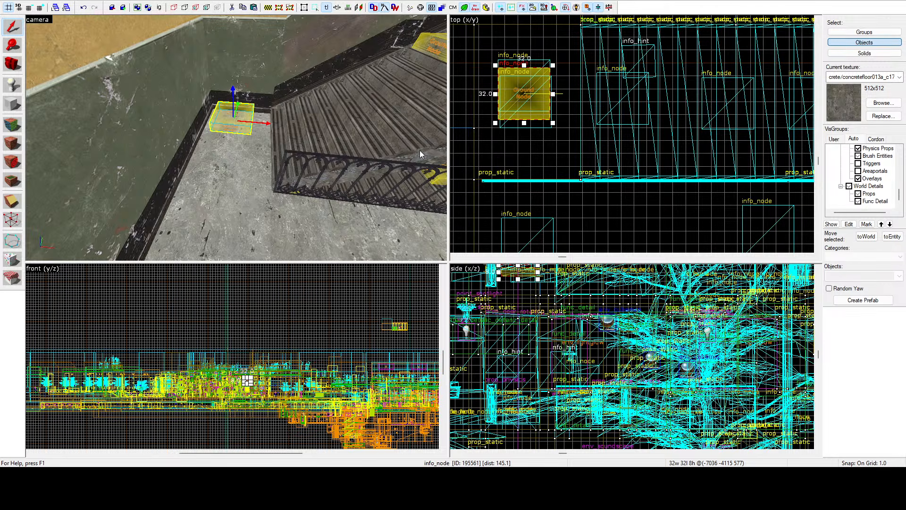
key(z)
key(w)
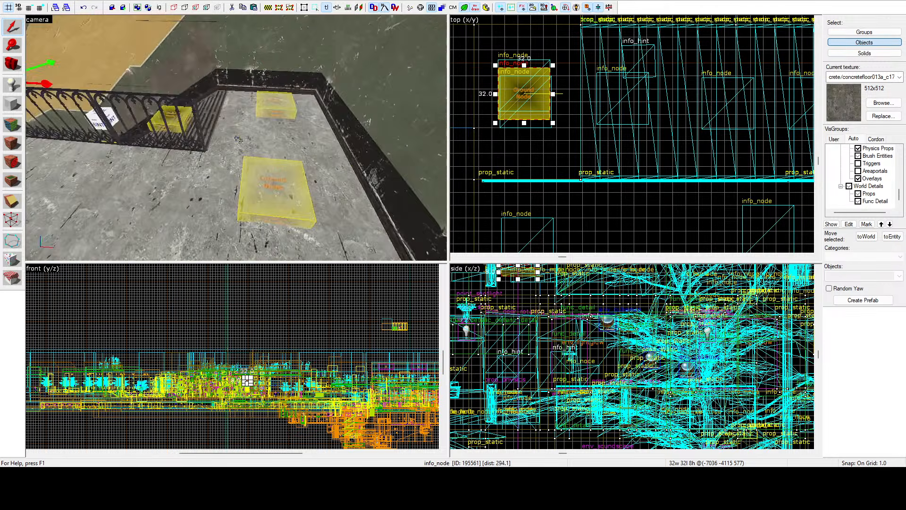
key(w)
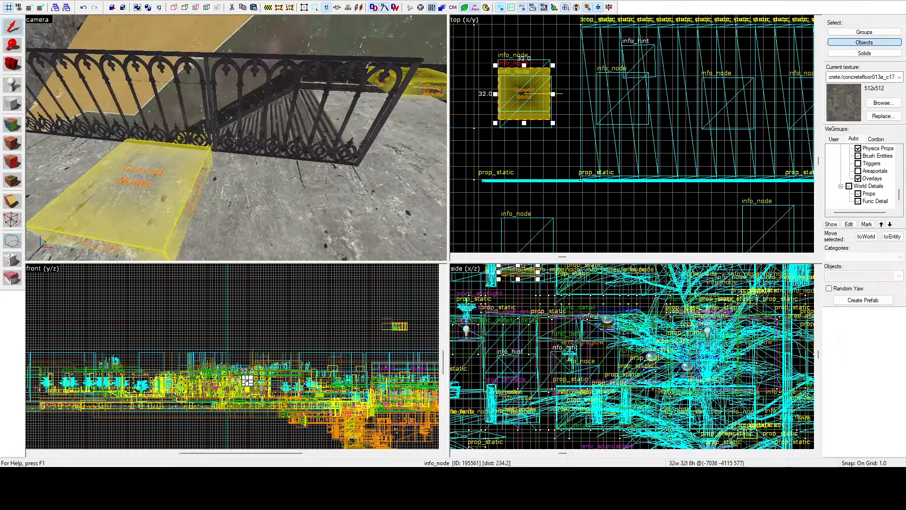
key(s)
key(d)
key(w)
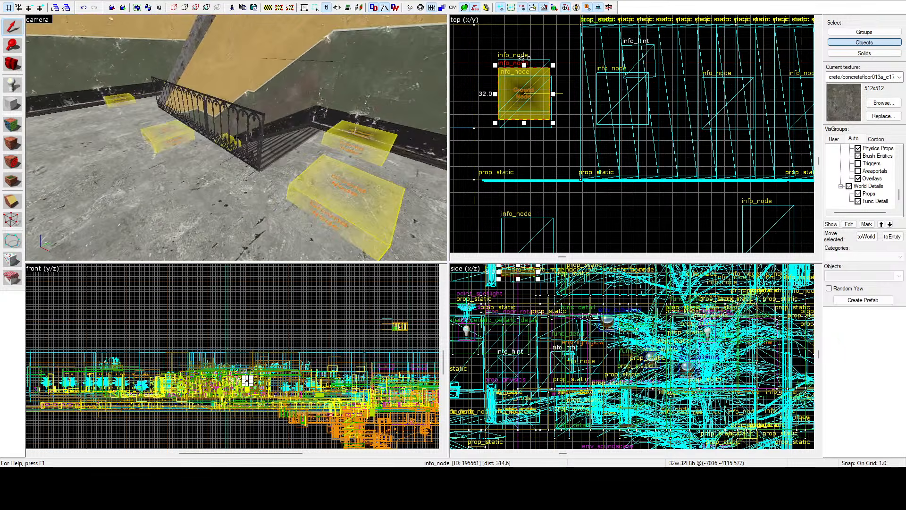
key(w)
key(d)
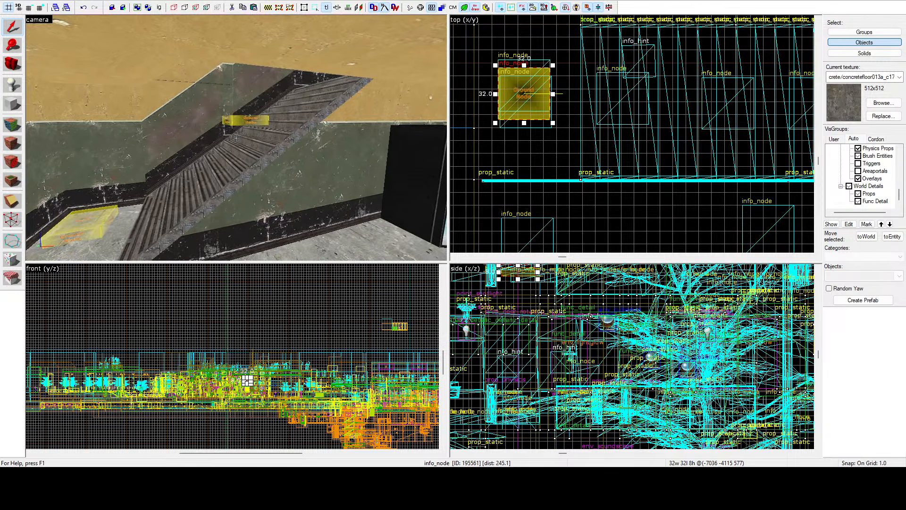
key(s)
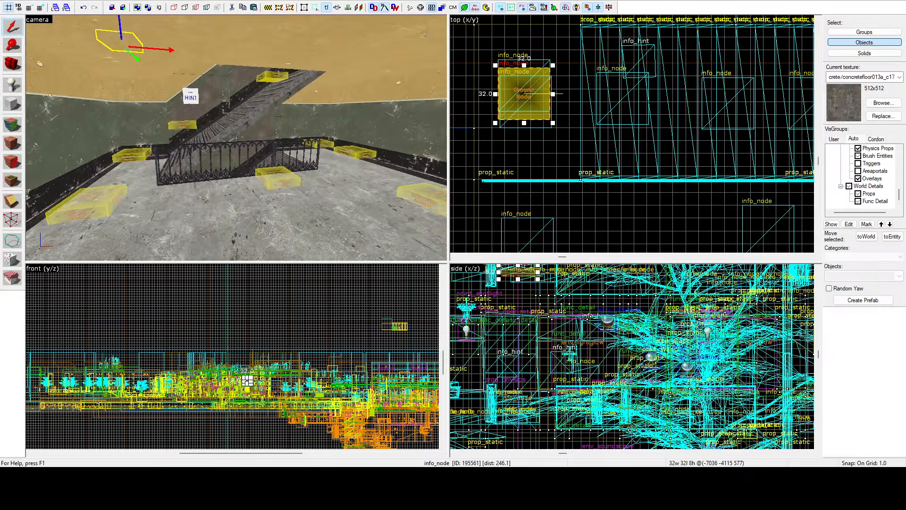
key(w)
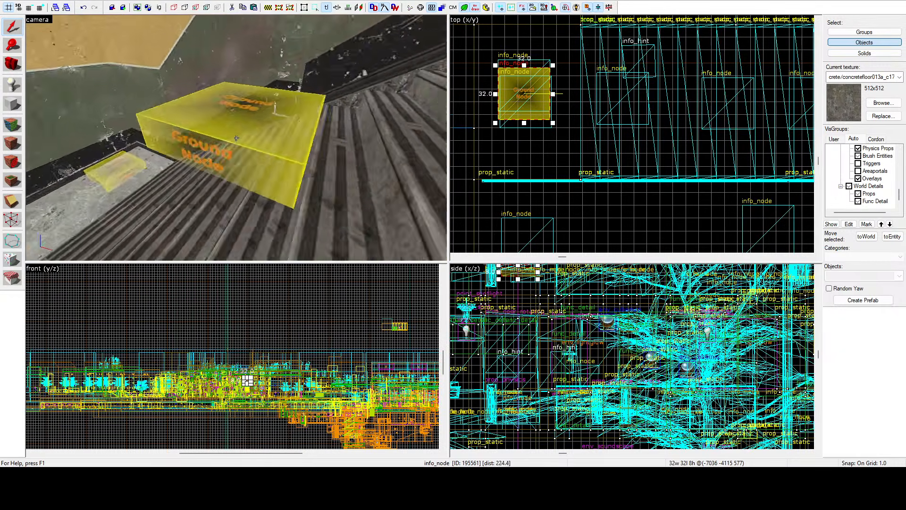
Step: Copy the info_node on the lower flight farther down the stairs, centred at -6953, -4121, 360
key(s)
click(237, 138)
key(z)
scroll(622, 331, down, 11)
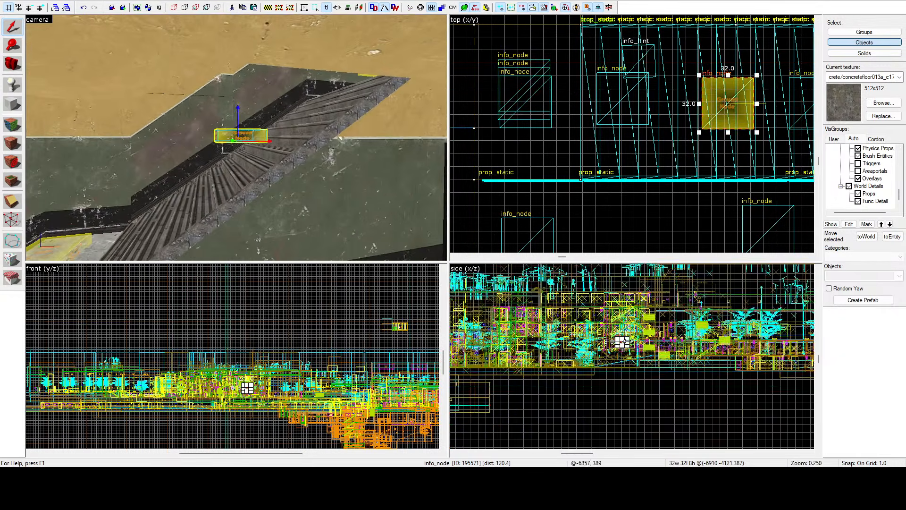
scroll(622, 343, up, 12)
mouse_move(585, 312)
mouse_down()
mouse_move(618, 296)
mouse_move(531, 345)
mouse_up()
key(z)
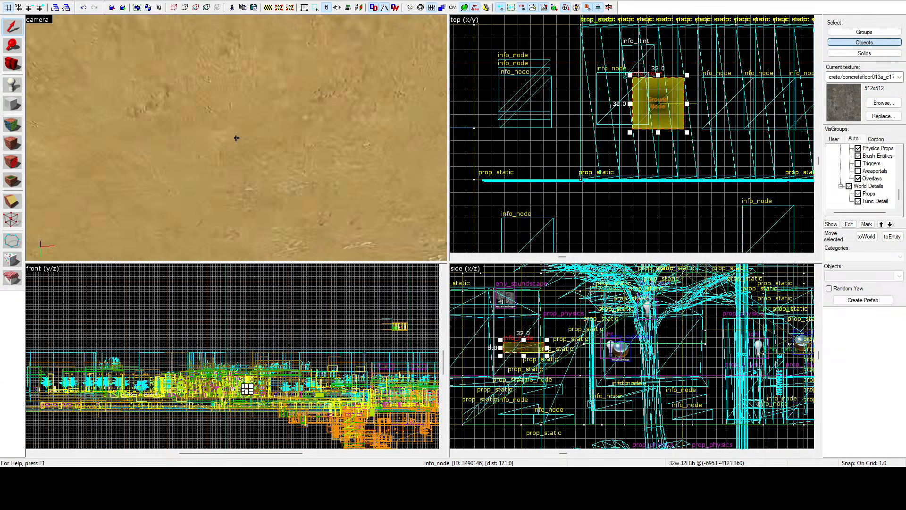
Step: Move the original info_node on the lower flight farther up the stairs, centred at -6862, -4121, 415
key(s)
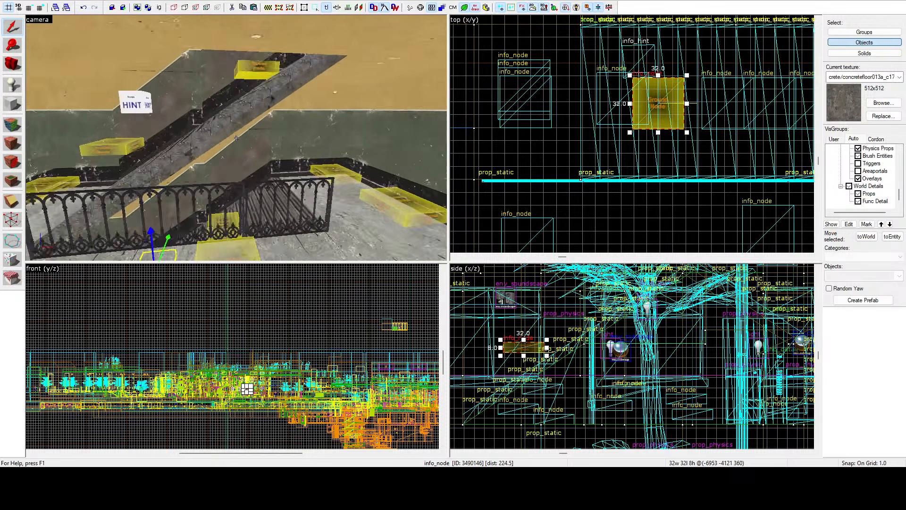
key(w)
key(z)
click(246, 188)
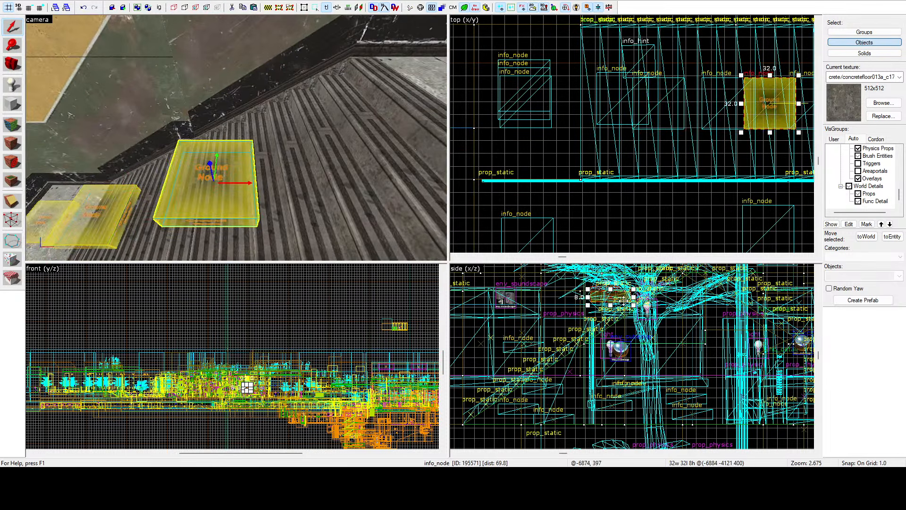
drag(623, 301, 651, 282)
key(z)
key(s)
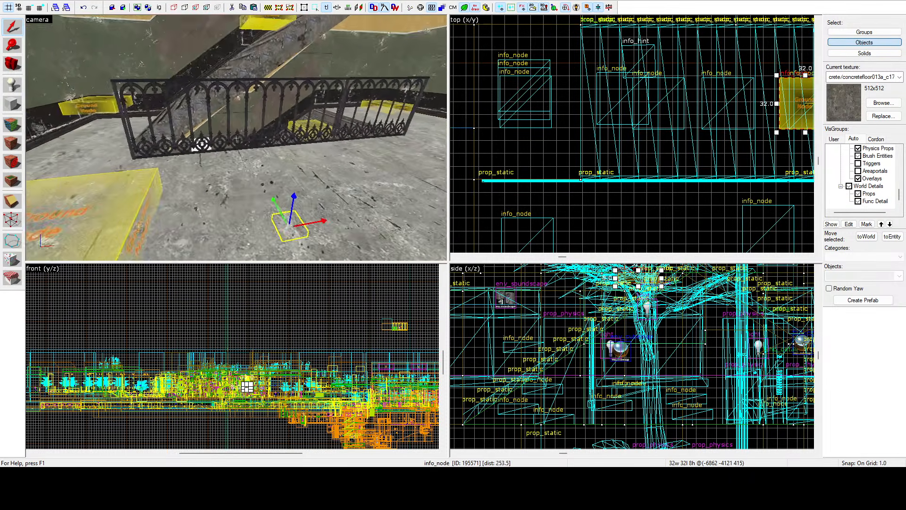
Step: Copy the info_node on the upper flight down toward the foot of the stairs, centred at -6967, -4121, 605
key(w)
key(z)
click(291, 126)
scroll(646, 327, down, 5)
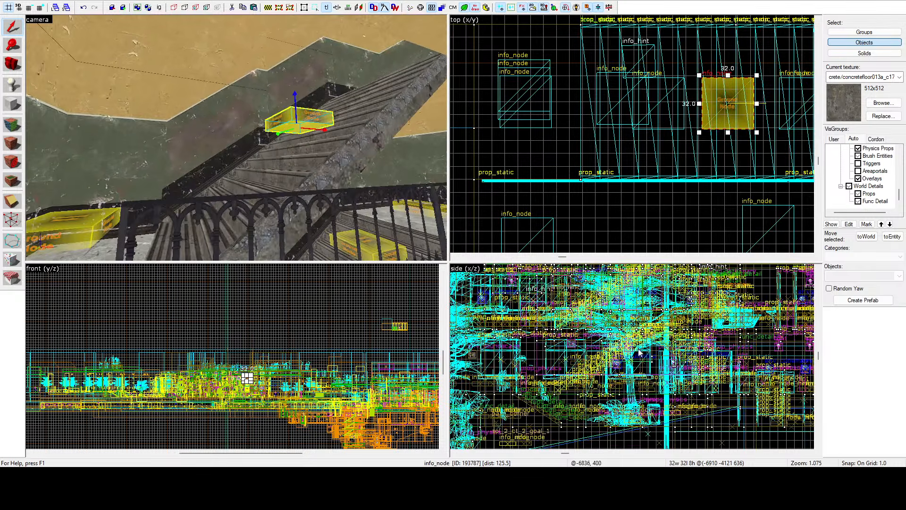
scroll(639, 353, up, 3)
drag(602, 334, 551, 363)
key(z)
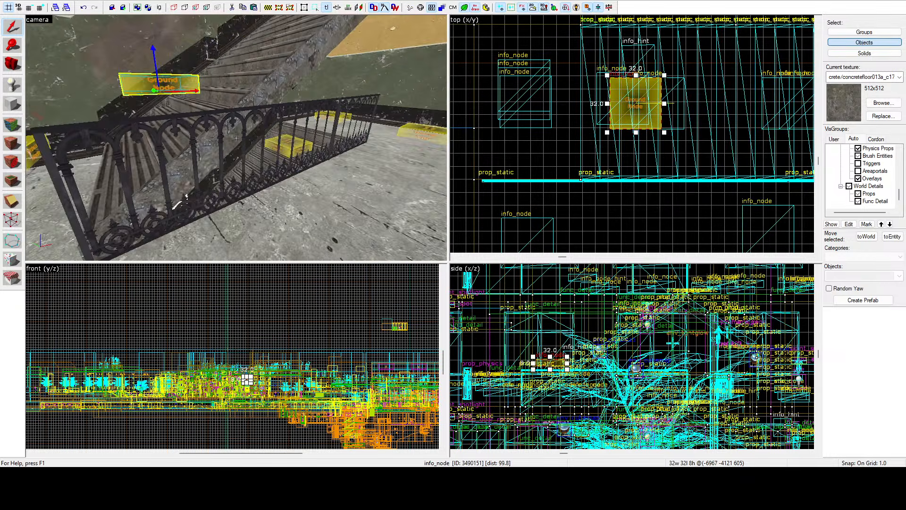
Step: Place a new point entity on the floor beside the railing and change its class to info_node_link
click(11, 83)
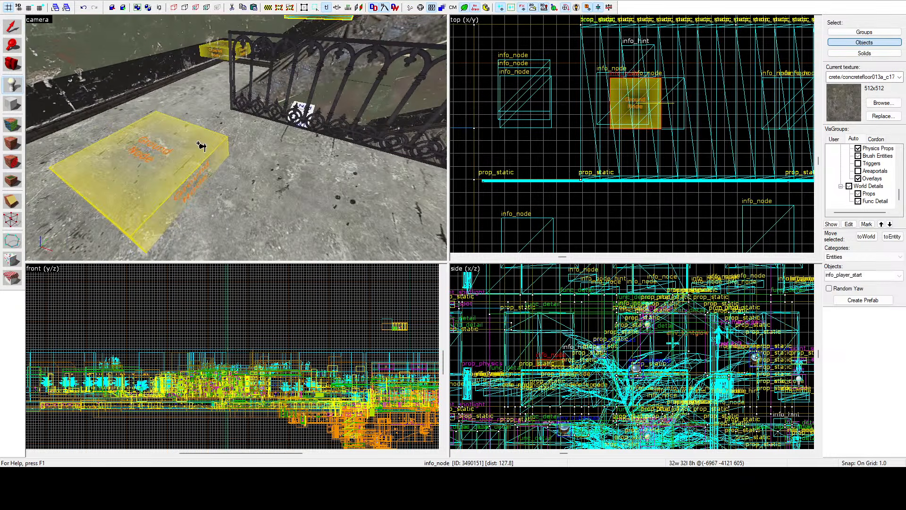
click(280, 187)
key(shift+s)
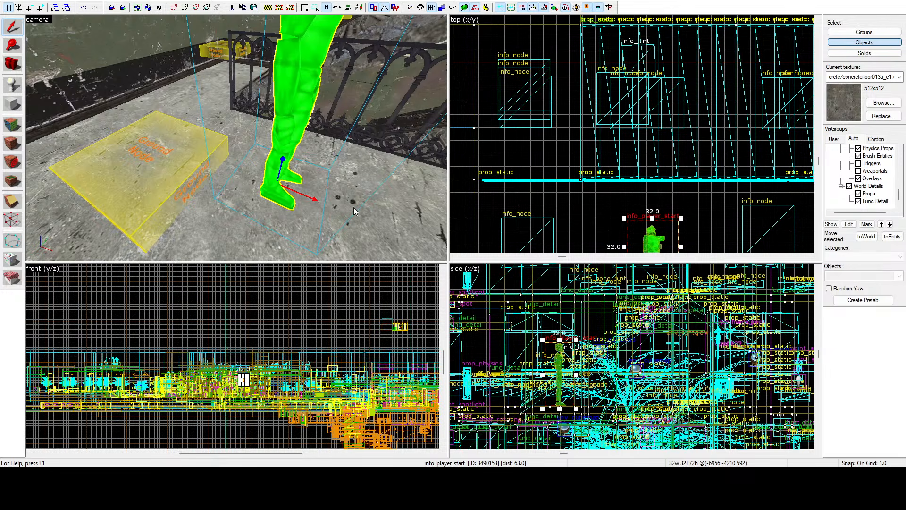
click(546, 336)
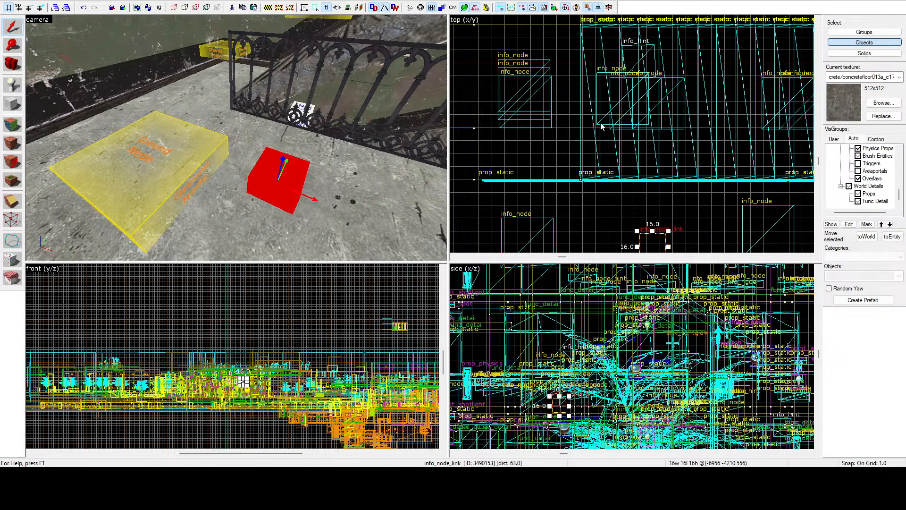
Step: Move the info_node_link to the foot of the upper flight, raised to -6999, -4102, 580
key(z)
key(s)
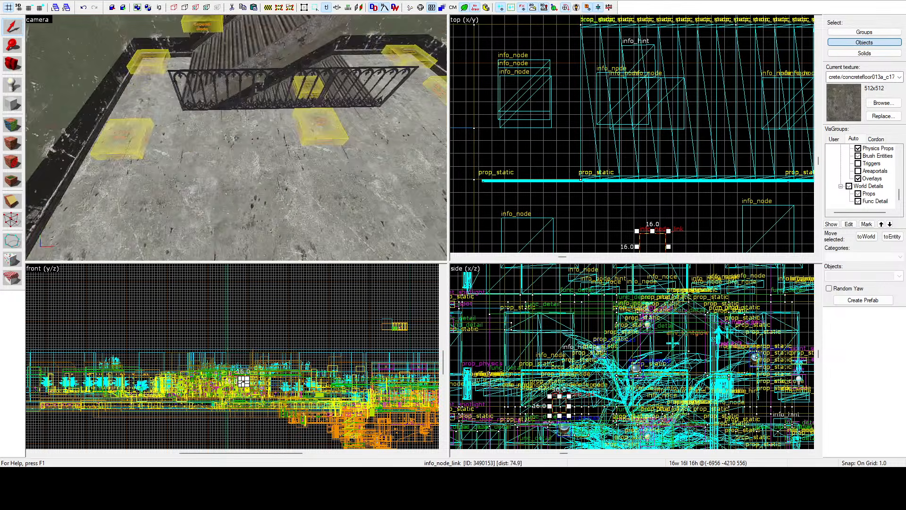
key(w)
key(s)
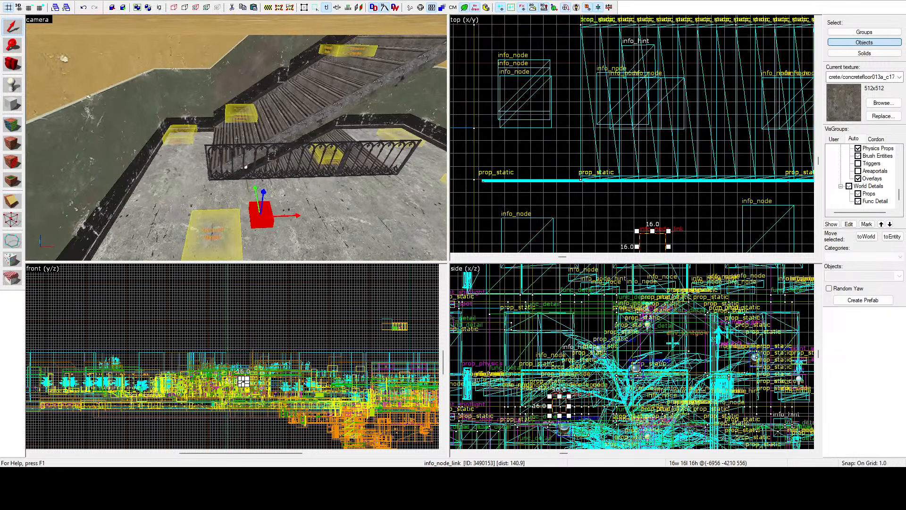
key(z)
scroll(651, 189, down, 3)
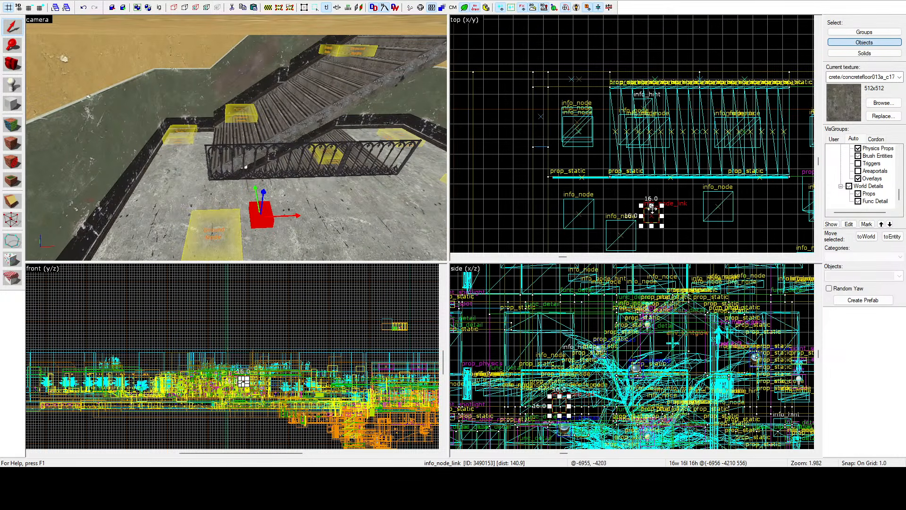
drag(652, 207, 617, 106)
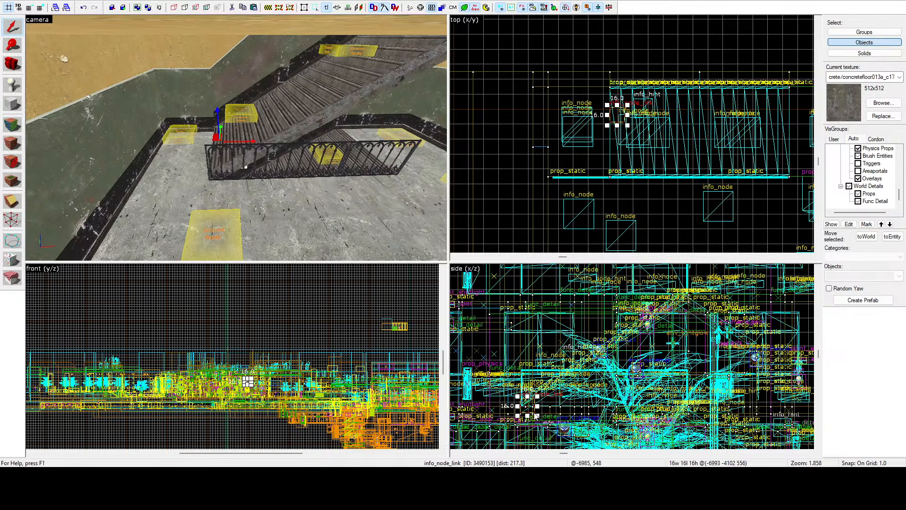
drag(536, 416, 528, 388)
key(z)
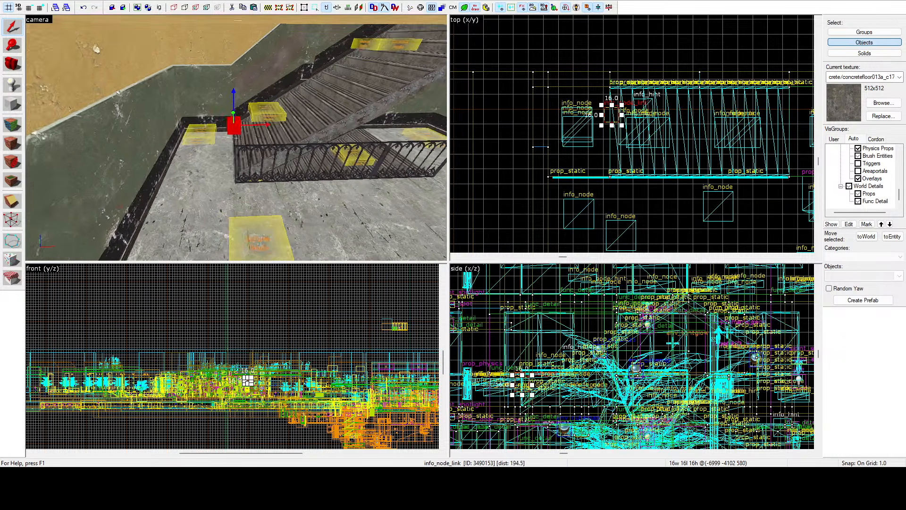
Step: Align the info_node_link between the landing and stair info_nodes, centred at -6998, -4116, 580
key(w)
key(z)
scroll(624, 118, up, 1)
scroll(624, 115, up, 3)
drag(601, 114, 604, 142)
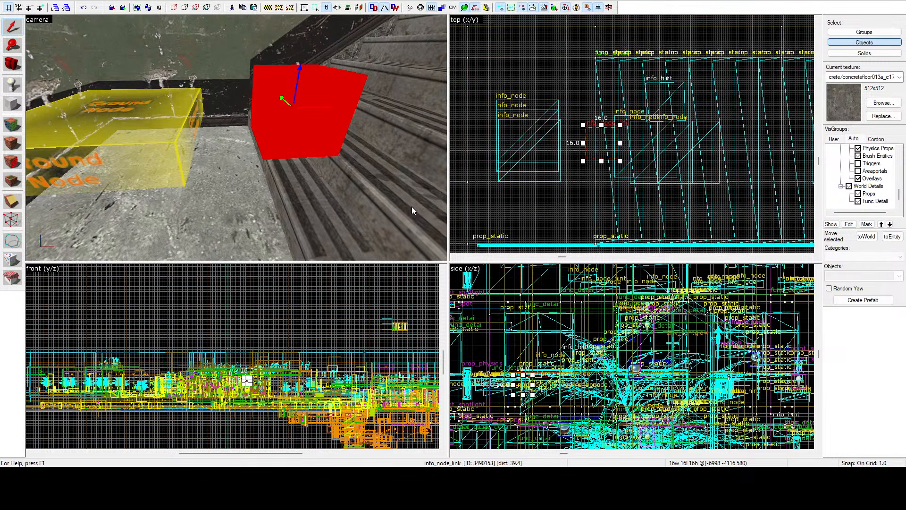
Step: Examine the info_node_link's position between the landing info_node and the lowest info_node on the stairs
key(z)
key(z)
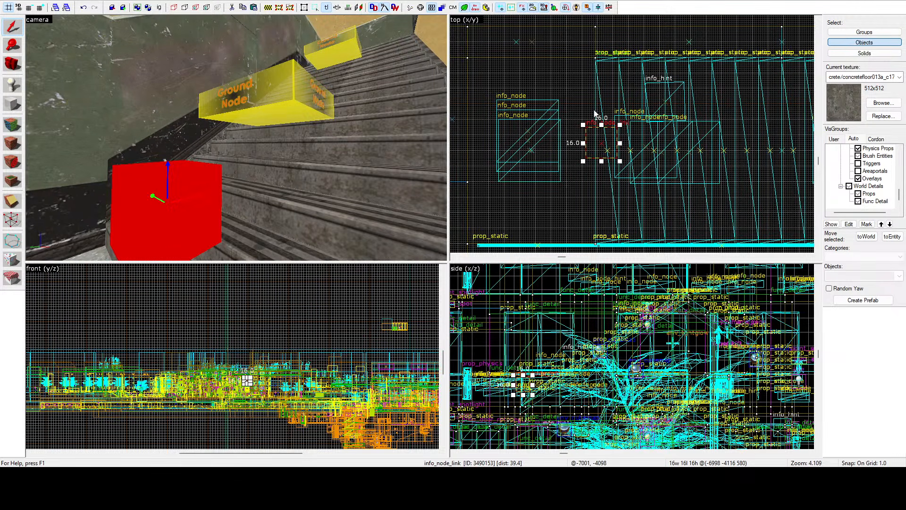
click(569, 84)
key(z)
key(s)
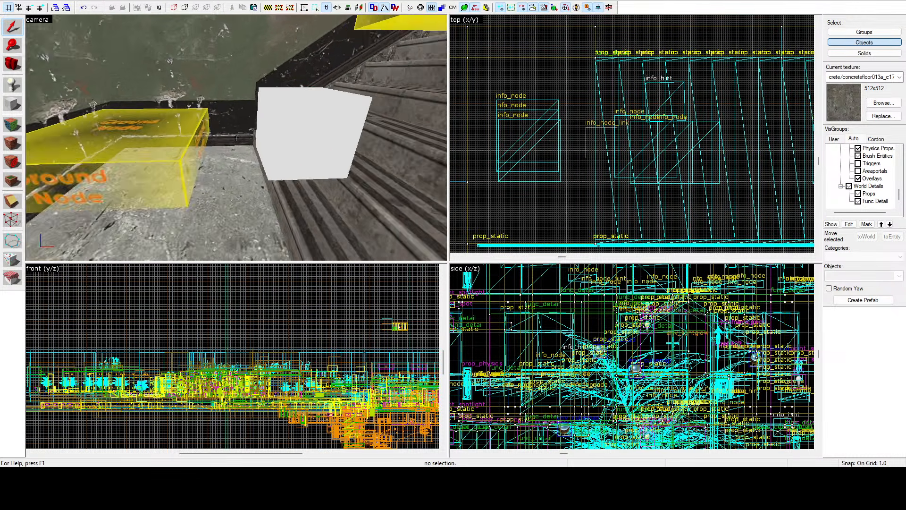
key(z)
click(284, 127)
scroll(608, 132, up, 2)
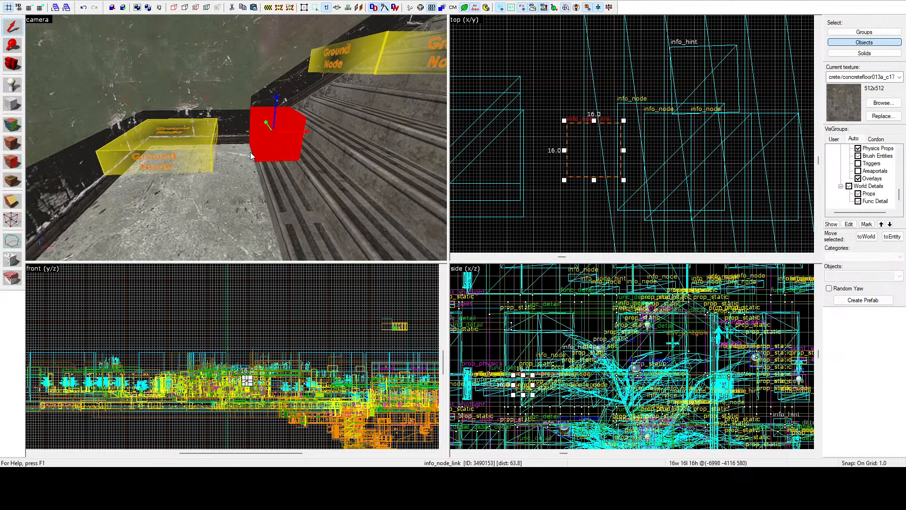
key(z)
key(s)
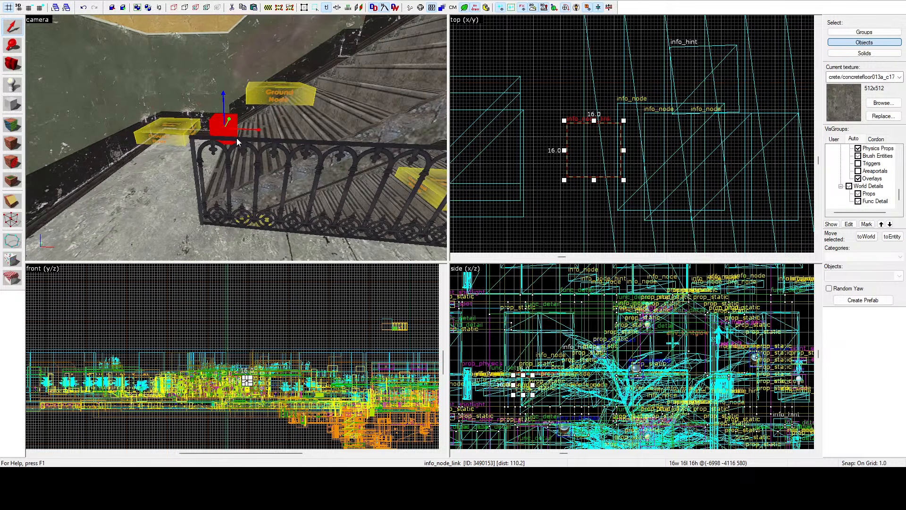
Step: Copy the info_node_link up the flight between the two stair info_nodes, centred at -6917, -4116, 630
key(z)
scroll(548, 358, down, 3)
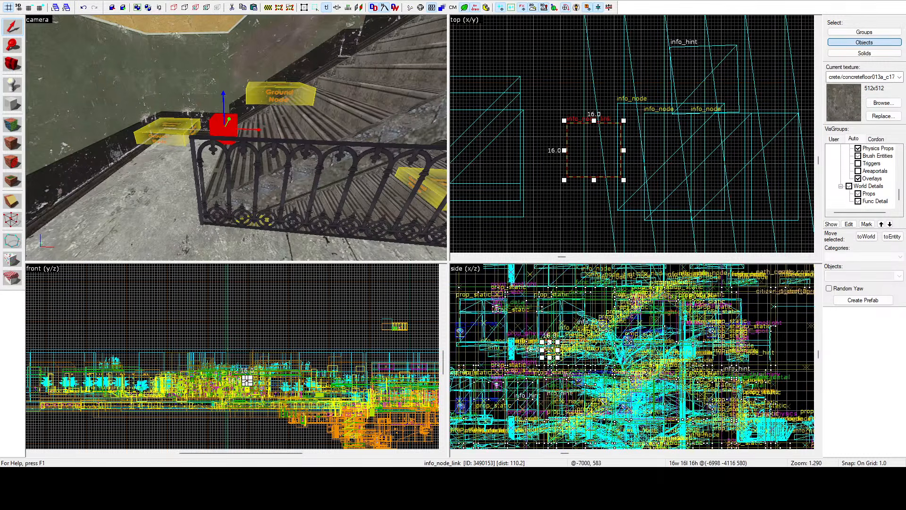
shift+drag(550, 350, 599, 319)
key(z)
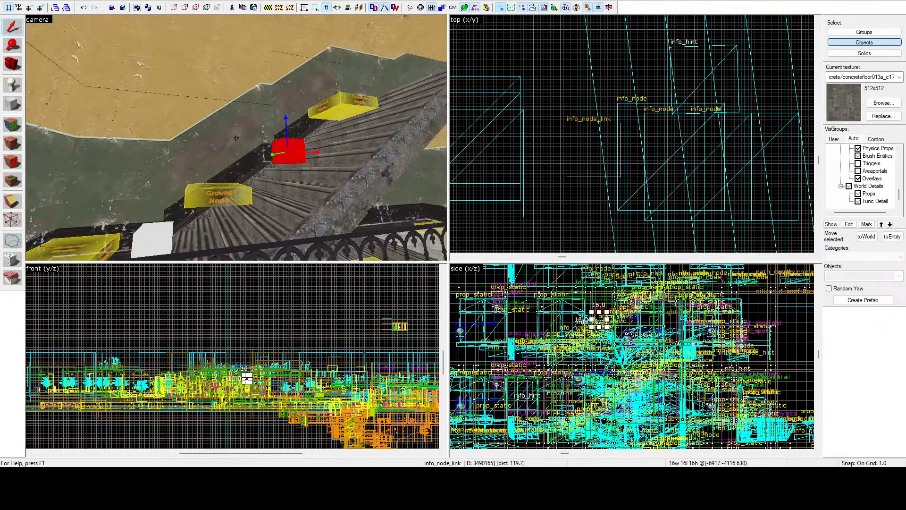
key(w)
key(z)
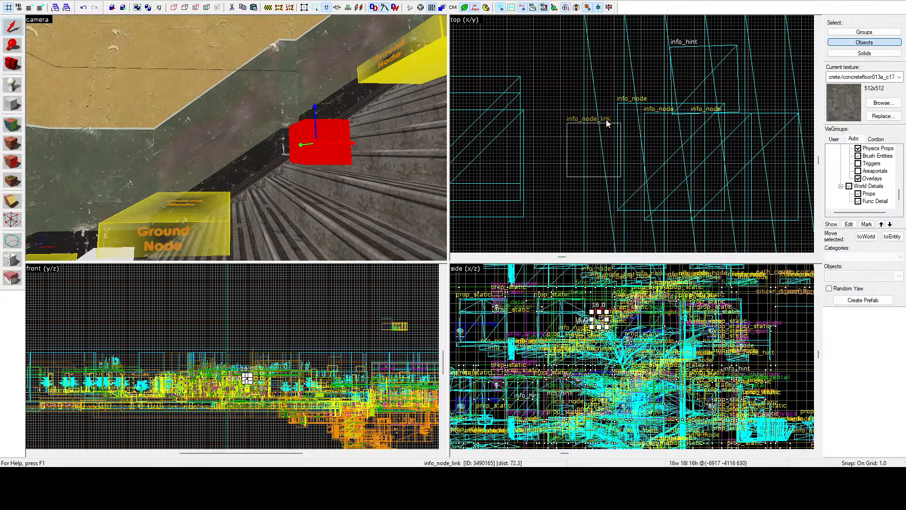
Step: Copy both info_node_links down to the flight one floor below, centred at -7000, -4116, 464 and -6919, -4116, 514
key(z)
key(s)
key(z)
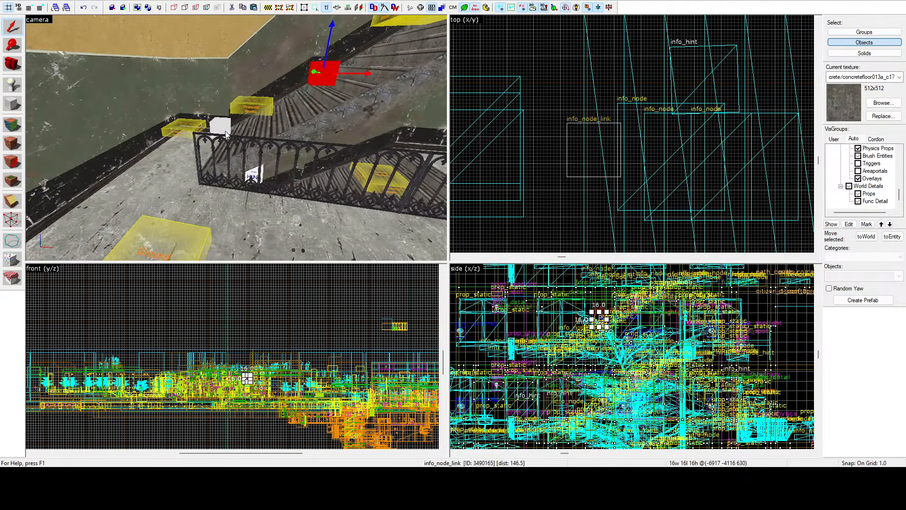
ctrl+click(225, 130)
key(z)
key(w)
key(s)
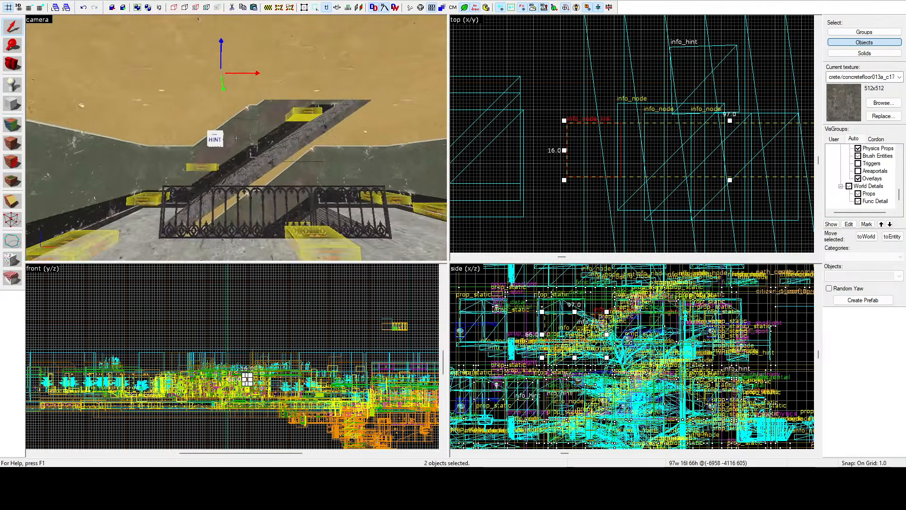
key(w)
key(a)
key(z)
scroll(654, 392, down, 4)
scroll(616, 362, up, 4)
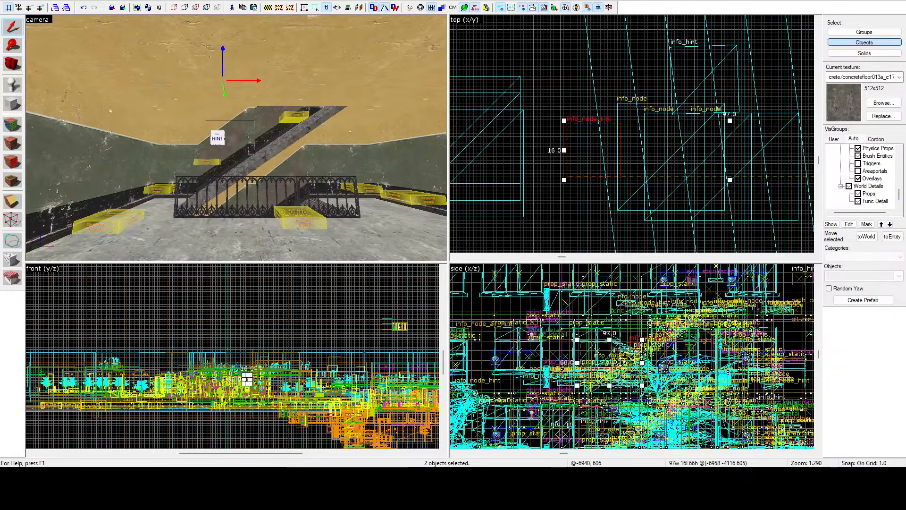
shift+drag(620, 363, 619, 434)
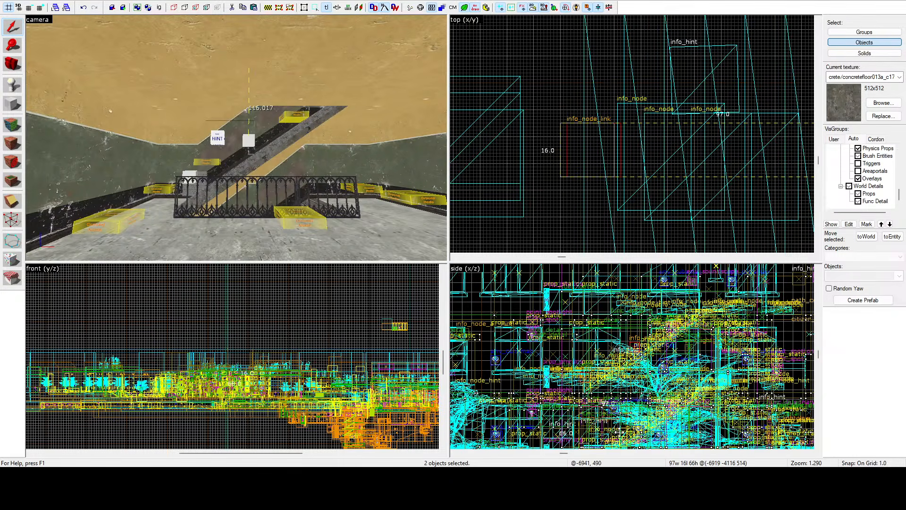
Step: Move the lower stair info_node further up that flight to -6961, -4118, 485
click(208, 162)
scroll(575, 392, up, 6)
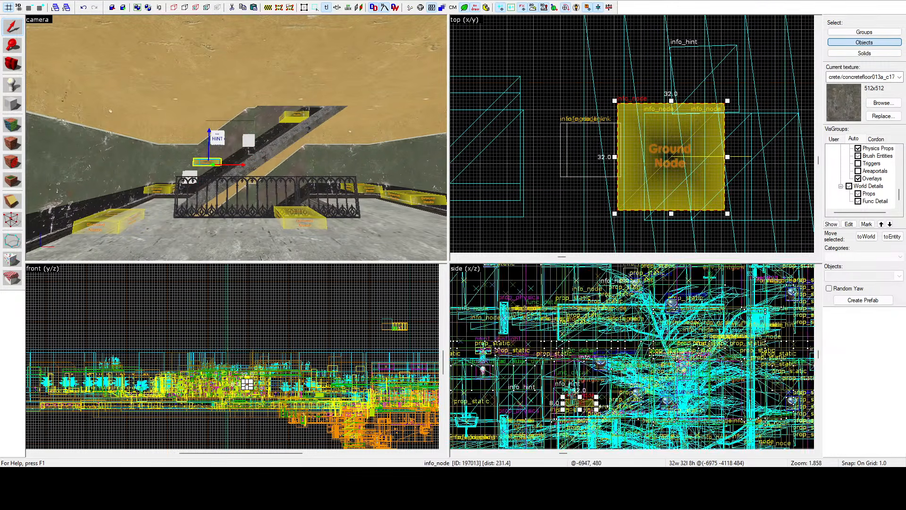
drag(575, 393, 612, 391)
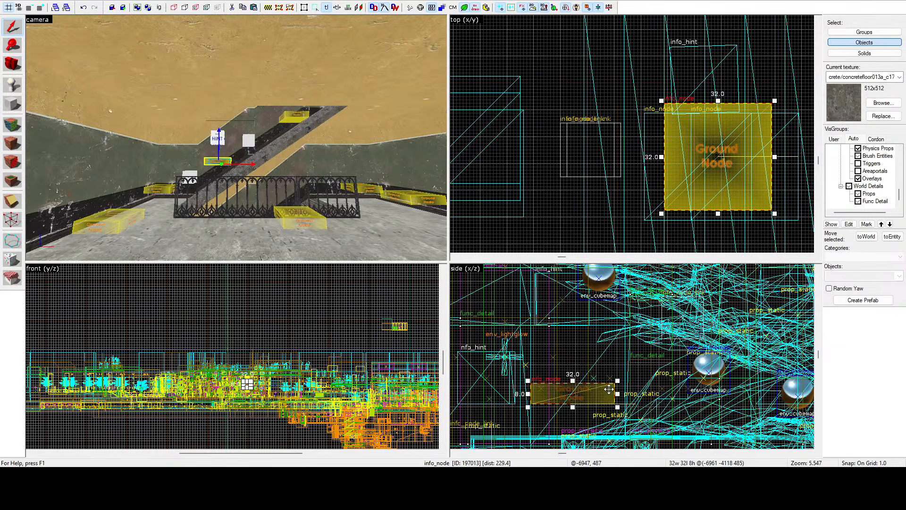
Step: Link the two copied info_node_links to the landing and stair info_nodes on either side of each
click(292, 153)
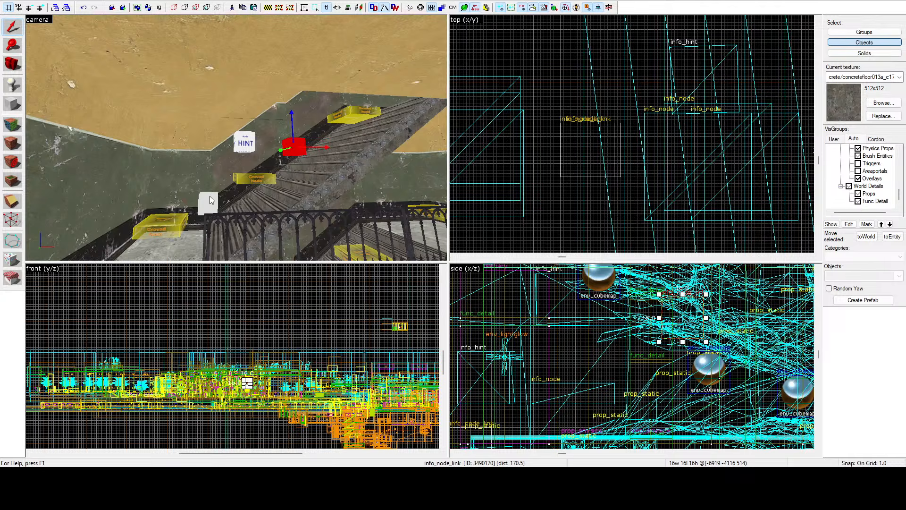
click(209, 196)
click(497, 196)
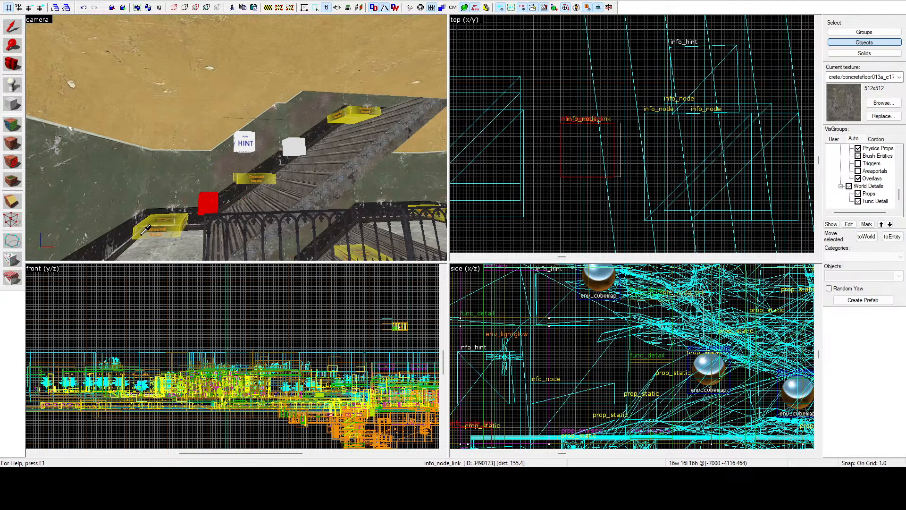
key(shift+s)
click(498, 197)
click(251, 180)
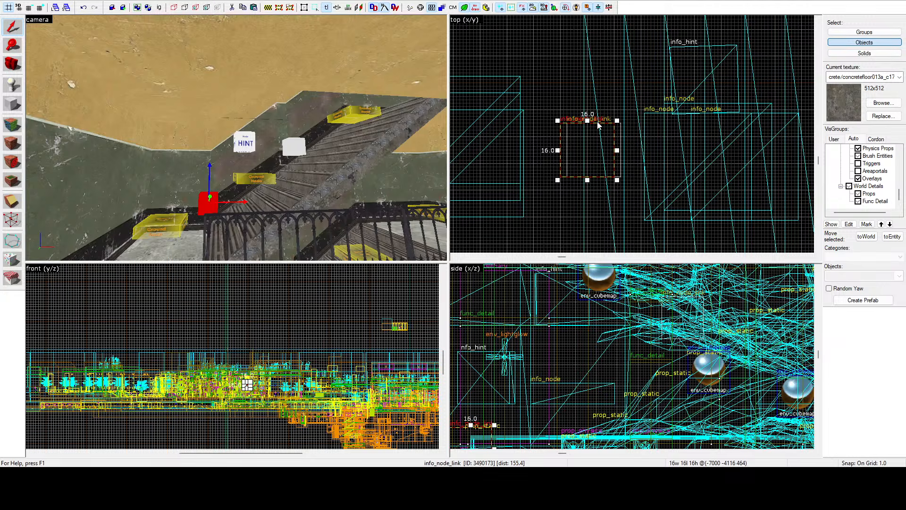
click(299, 148)
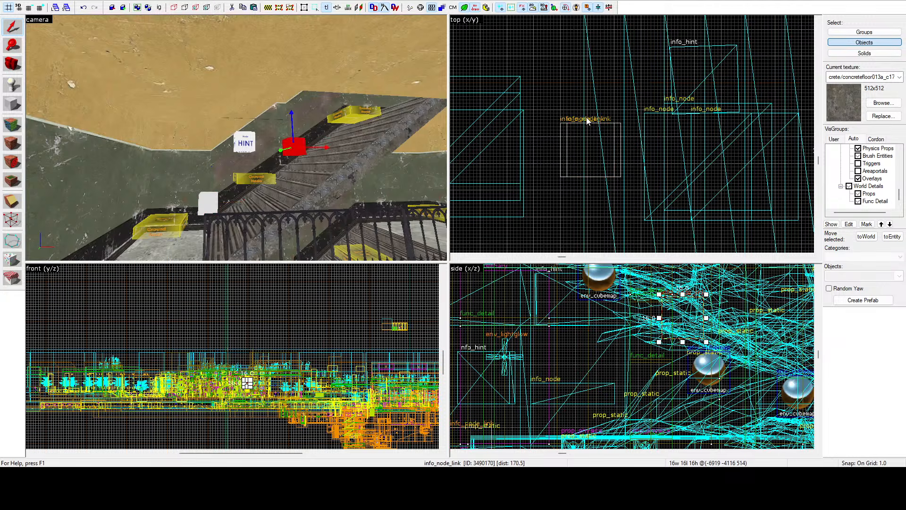
key(Escape)
Step: Copy the pair of info_node_links down towards the next lower flight, centred at -6954, -4116, 298
key(z)
key(w)
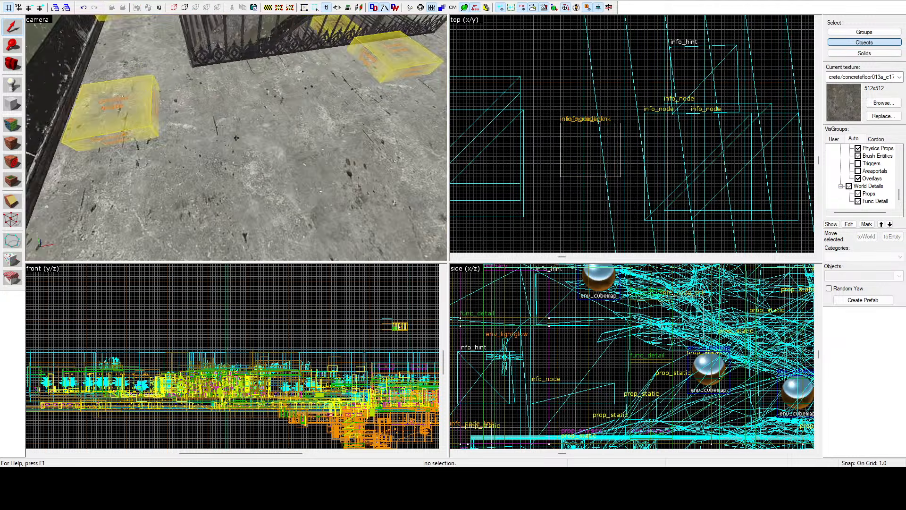
key(s)
key(z)
click(262, 91)
key(z)
key(a)
key(z)
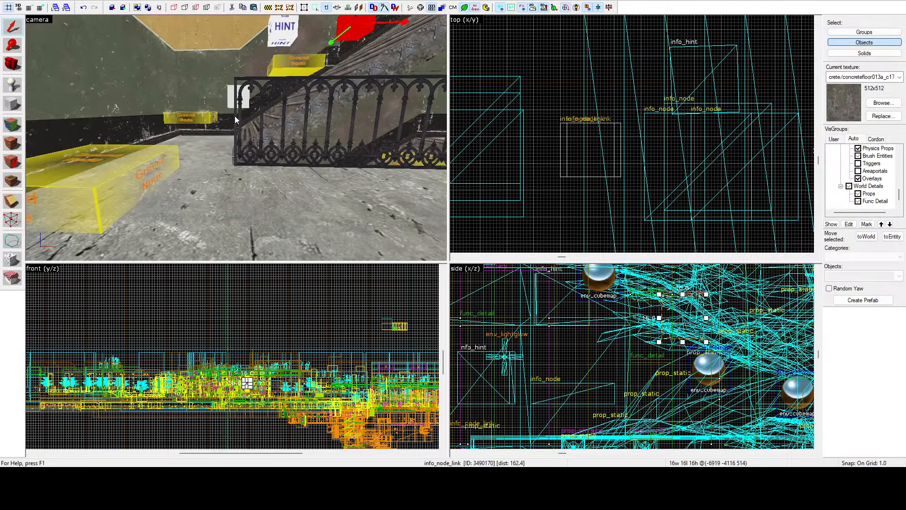
ctrl+click(233, 103)
scroll(629, 333, down, 6)
drag(629, 338, 635, 453)
Step: Raise the new pair of info_node_links onto the lower flight, centred at -6956, -4116, 371
key(z)
key(w)
key(s)
key(z)
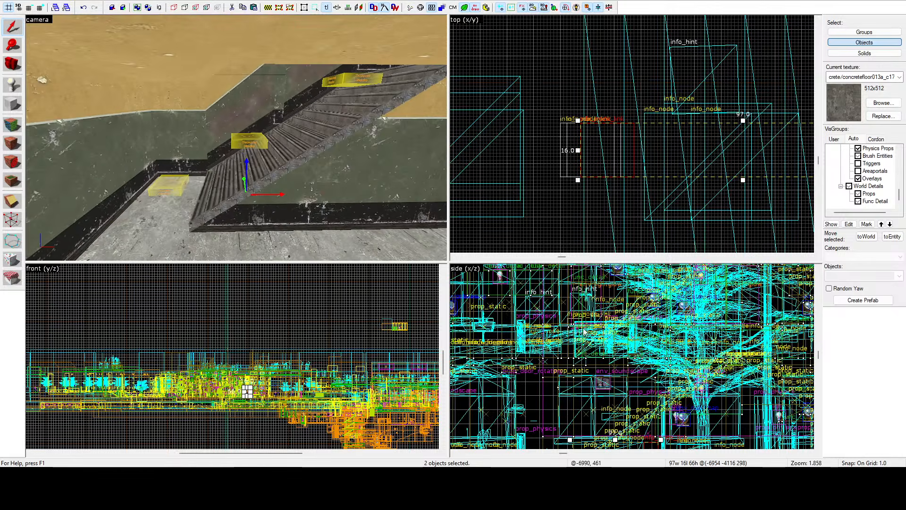
scroll(586, 311, down, 2)
scroll(626, 378, up, 2)
drag(617, 413, 616, 348)
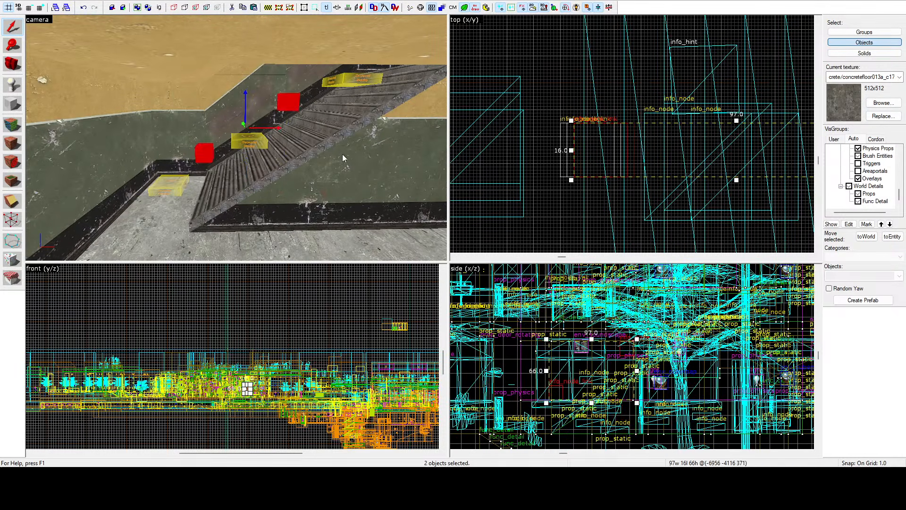
Step: Assign the neighbouring landing and stair info_nodes to the two info_node_links on this lower flight
click(289, 101)
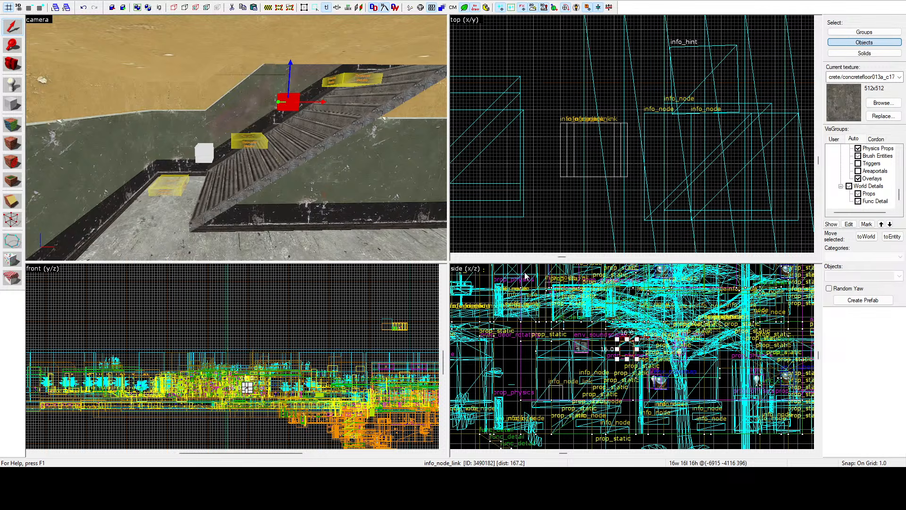
click(199, 150)
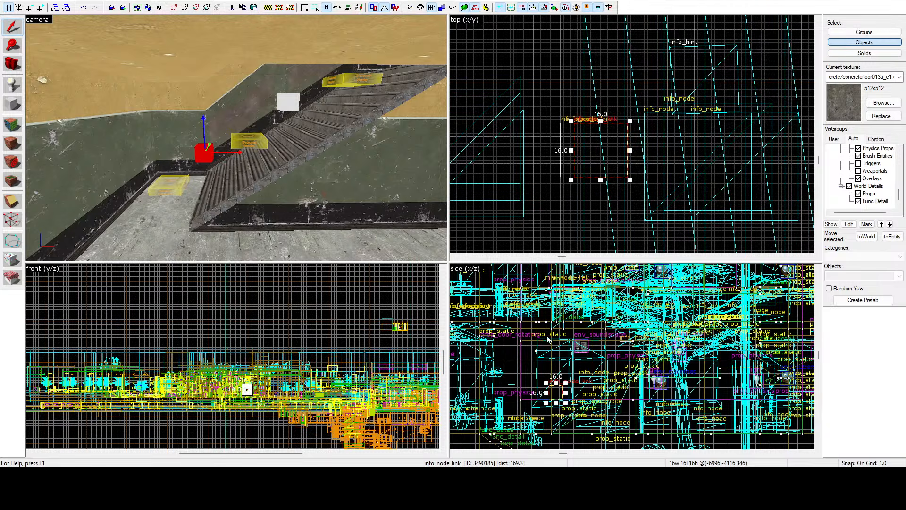
click(553, 82)
Step: Examine the stair hall's flights, railings, info_nodes and info_node_links from several viewpoints
key(z)
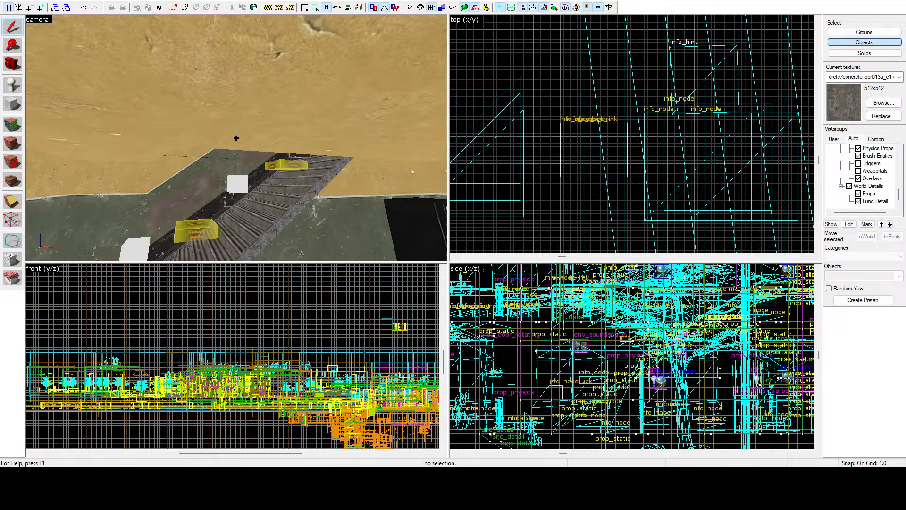
key(s)
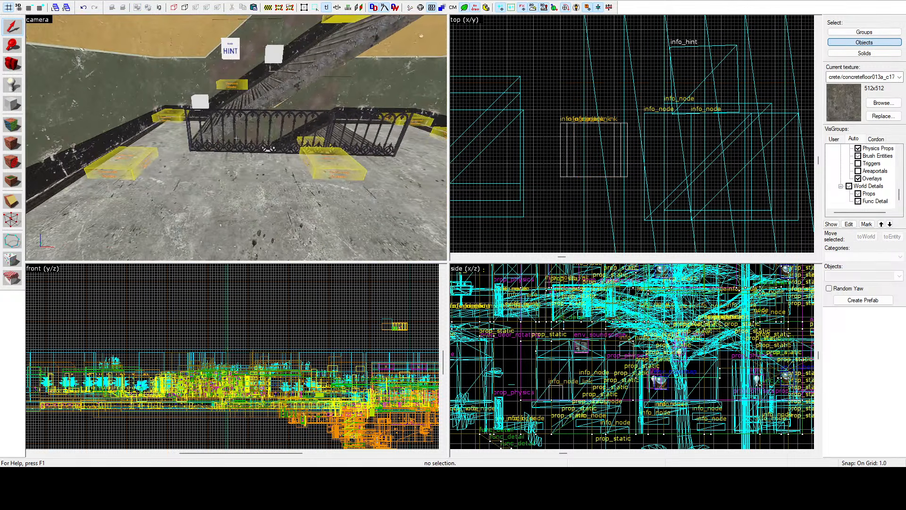
key(z)
key(w)
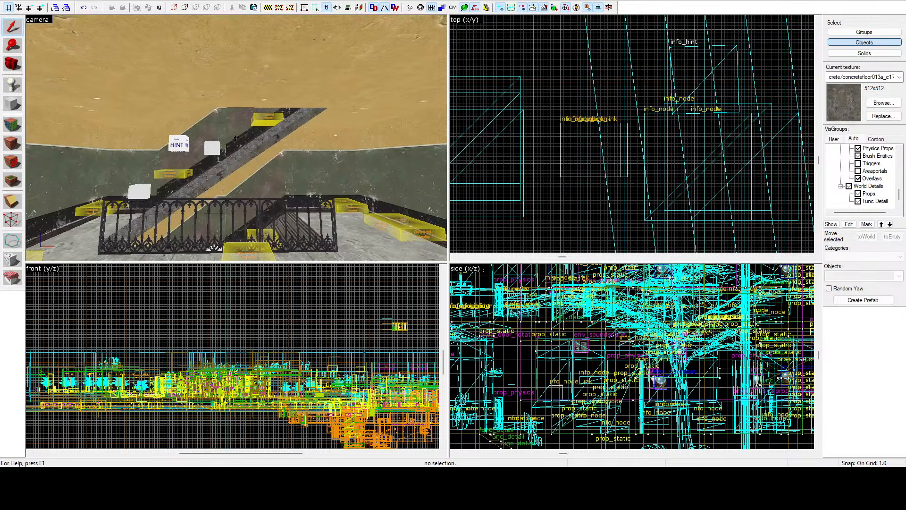
key(w)
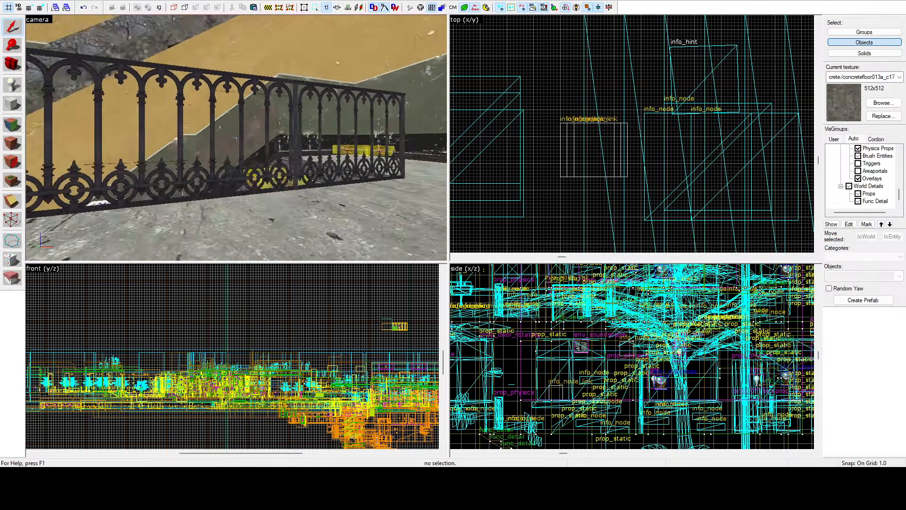
key(w)
key(s)
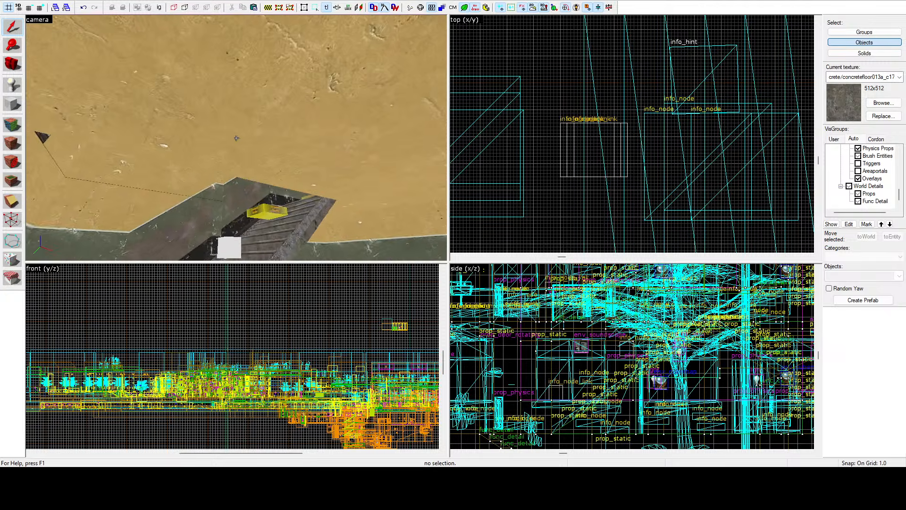
key(s)
key(w)
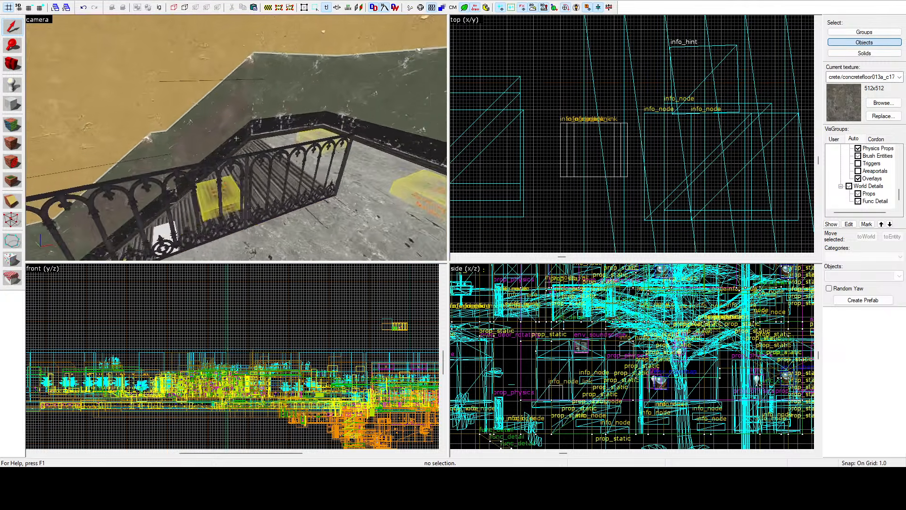
key(z)
Step: Show the user VisGroups and select the nine highest prop_static steps of the upper flight
click(834, 139)
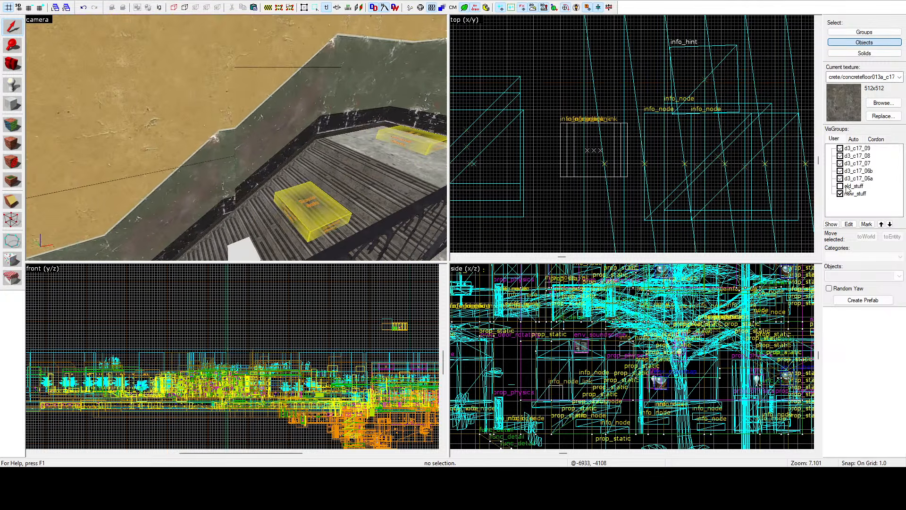
click(382, 165)
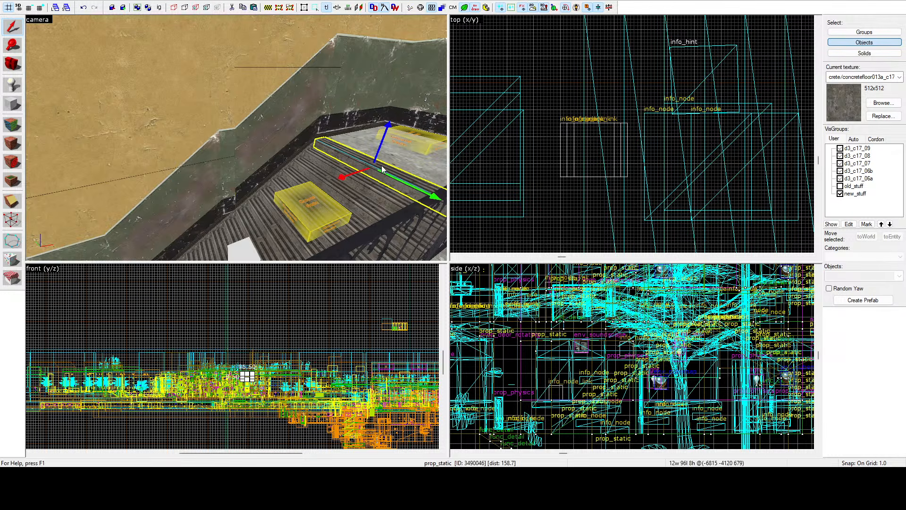
ctrl+click(316, 170)
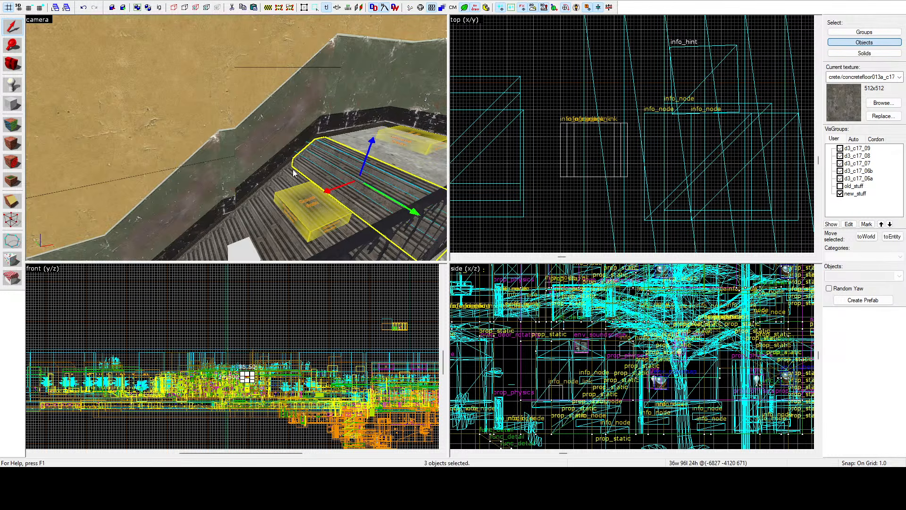
ctrl+click(293, 170)
ctrl+click(274, 180)
ctrl+click(259, 204)
ctrl+click(252, 218)
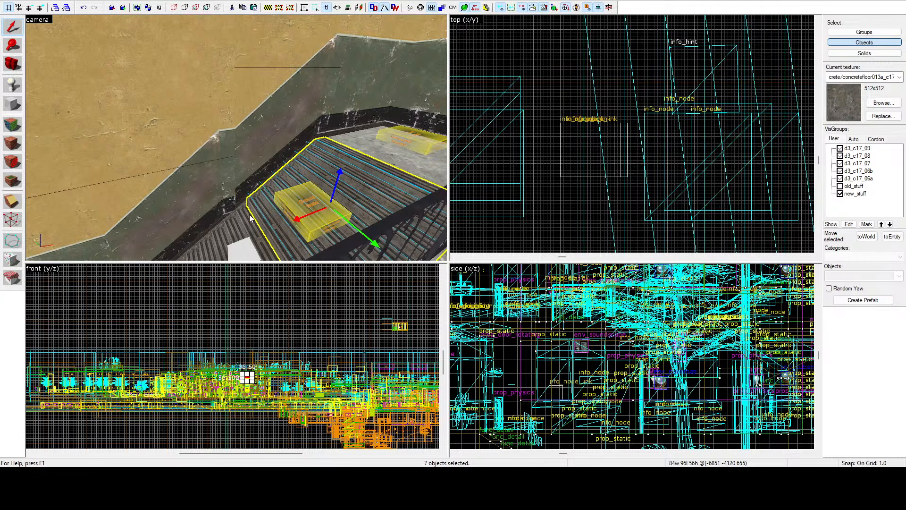
ctrl+click(246, 224)
ctrl+click(233, 229)
Step: Extend the selection down the upper flight to include its remaining prop_static steps, 16 in all
key(z)
key(w)
key(z)
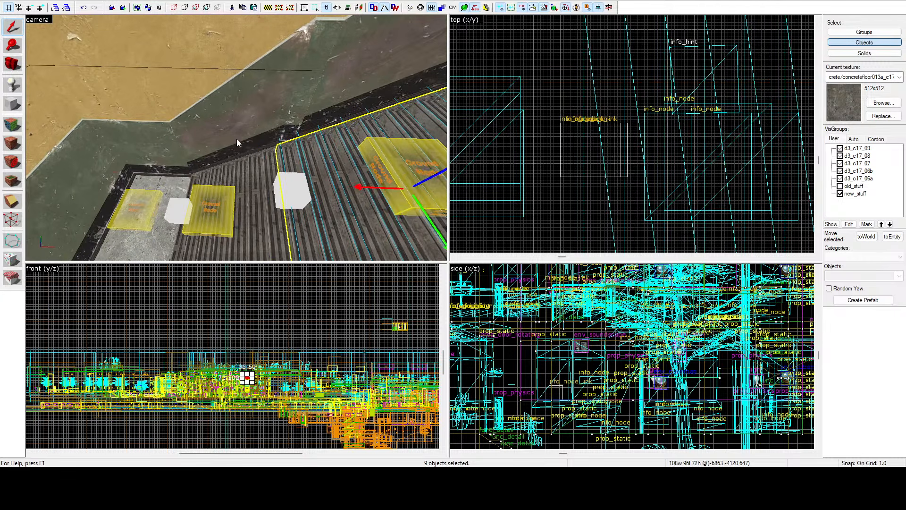
ctrl+click(268, 154)
ctrl+click(254, 159)
ctrl+click(240, 166)
ctrl+click(228, 171)
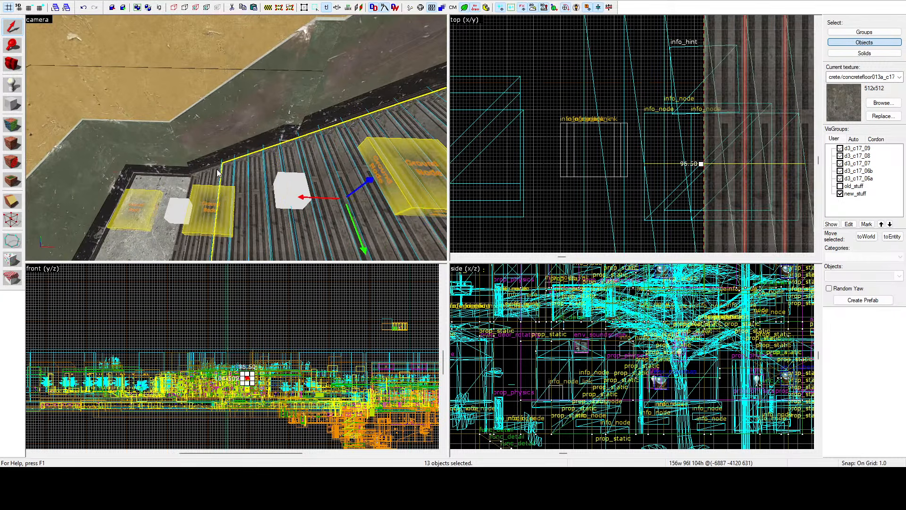
ctrl+click(217, 173)
ctrl+click(203, 177)
ctrl+click(197, 179)
Step: Add the seven highest prop_static steps of the opposite flight below to the selection
key(z)
key(w)
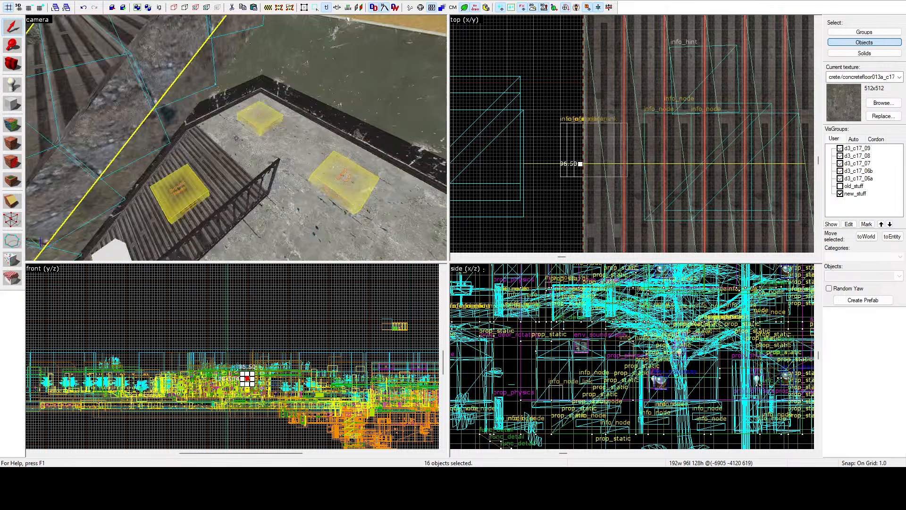
key(z)
ctrl+click(226, 103)
key(z)
key(w)
key(z)
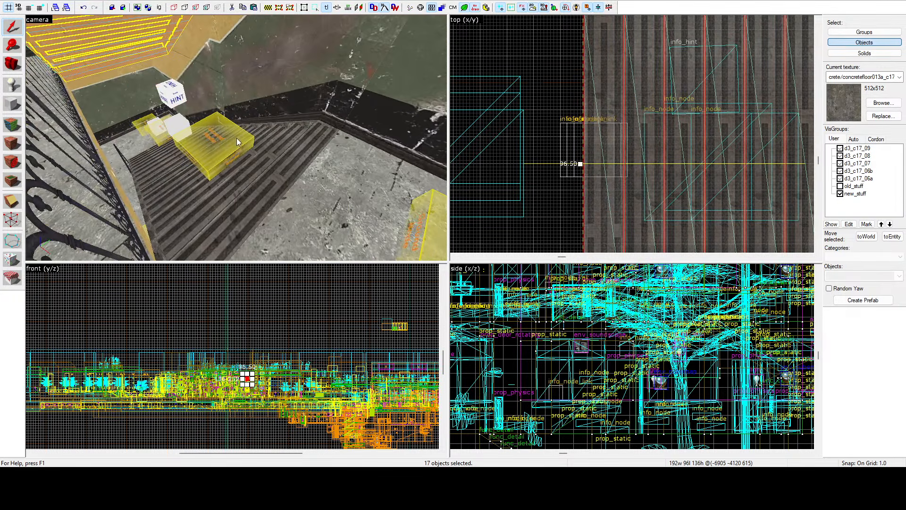
ctrl+click(255, 182)
ctrl+click(233, 180)
ctrl+click(169, 197)
ctrl+click(169, 214)
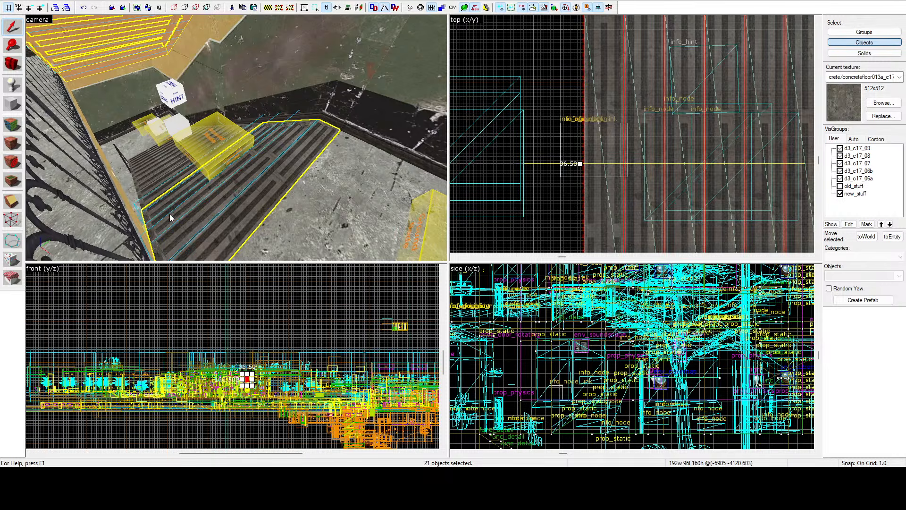
ctrl+click(156, 193)
ctrl+click(148, 185)
Step: Extend the selection down the second flight by seven more prop_static steps, 30 in all
key(z)
key(w)
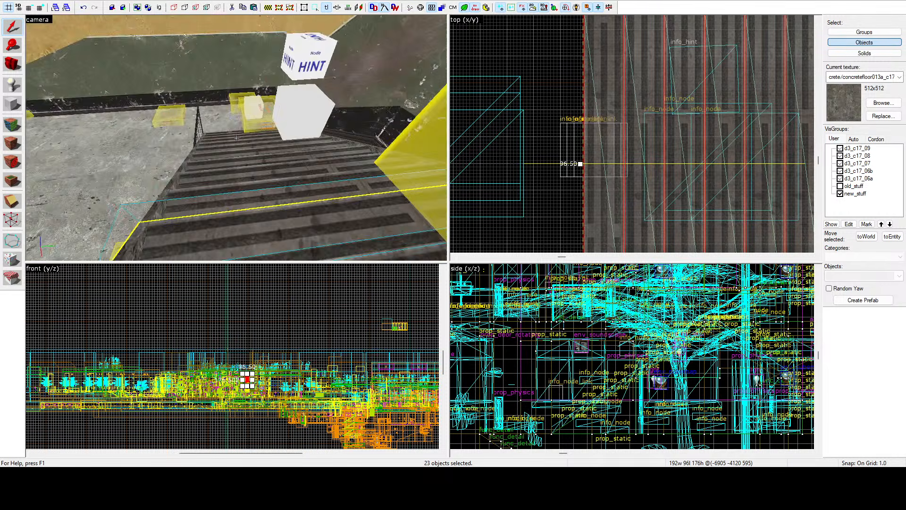
key(z)
ctrl+click(306, 141)
ctrl+click(306, 147)
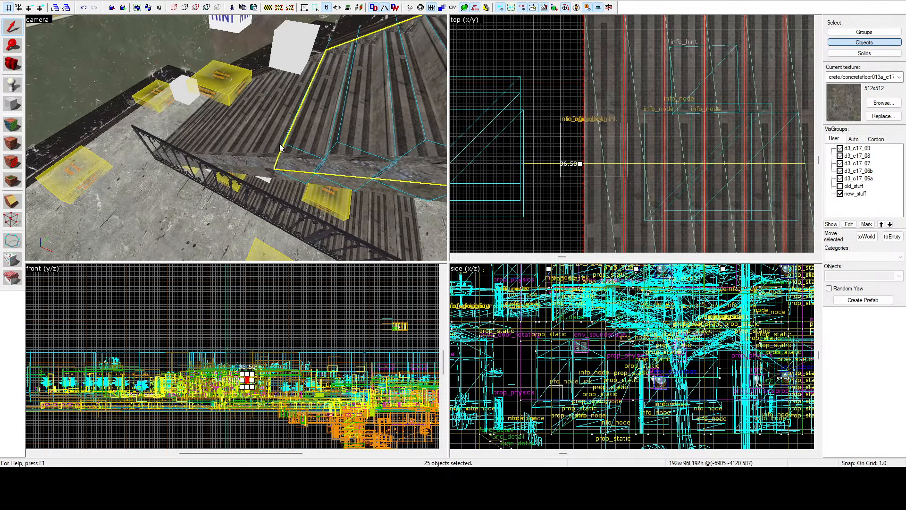
ctrl+click(282, 147)
ctrl+click(250, 141)
ctrl+click(223, 139)
ctrl+click(215, 139)
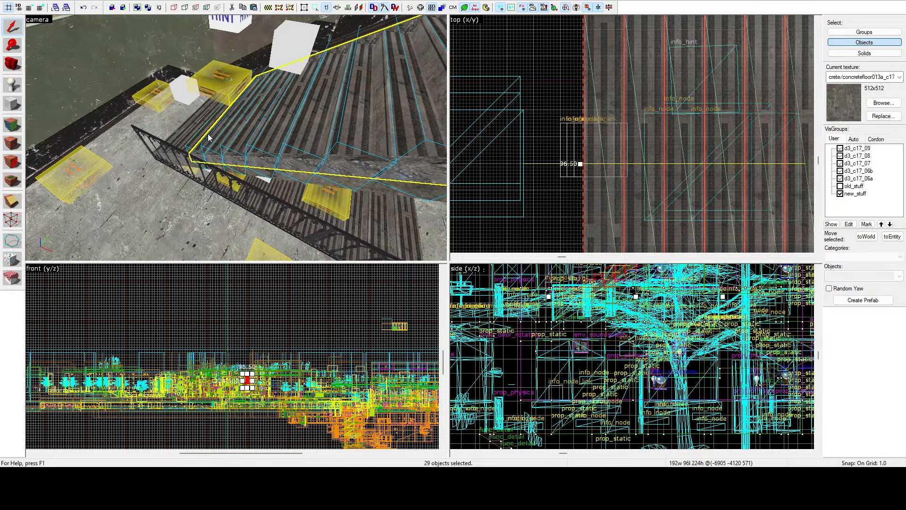
ctrl+click(201, 137)
Step: Add the second flight's remaining prop_static steps down to the landing to the selection
key(z)
key(w)
key(z)
ctrl+click(256, 138)
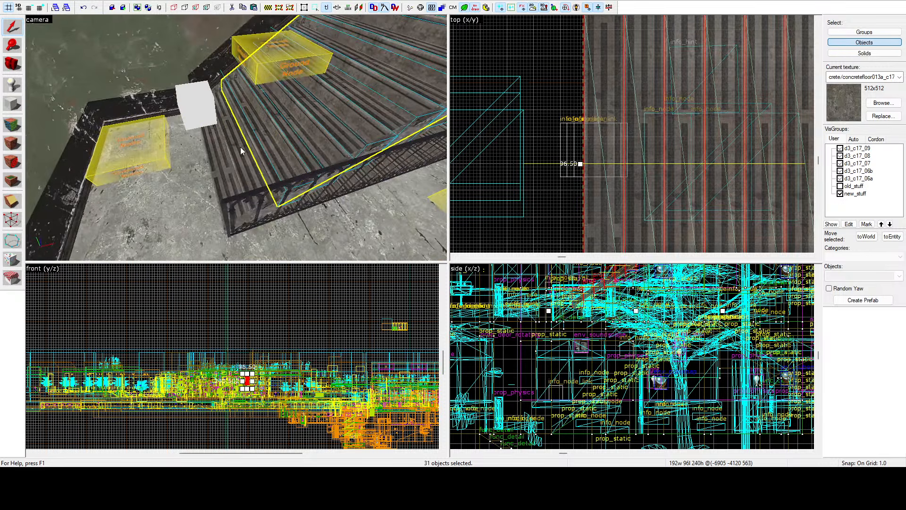
ctrl+click(239, 147)
ctrl+click(210, 164)
key(z)
Step: Add the twelve highest prop_static steps of the lowest flight to the selection, 46 in all
key(z)
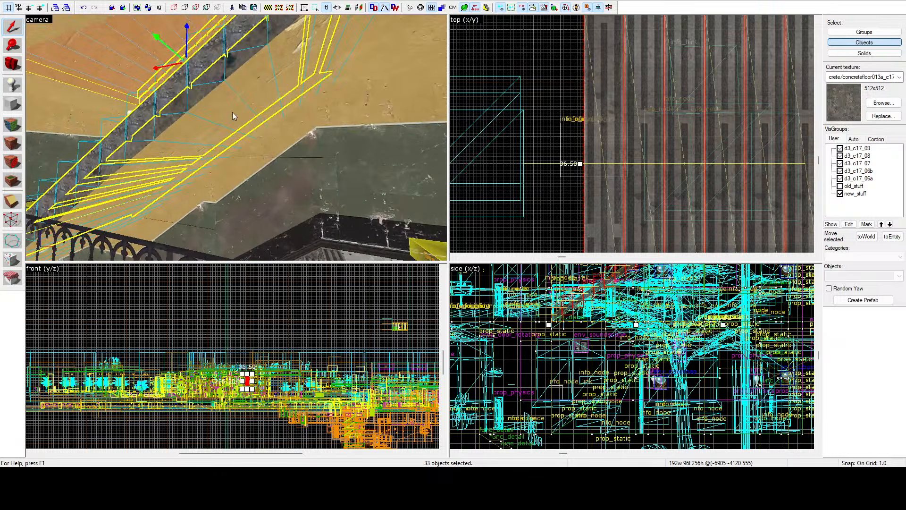
ctrl+click(231, 107)
key(z)
key(z)
ctrl+click(231, 163)
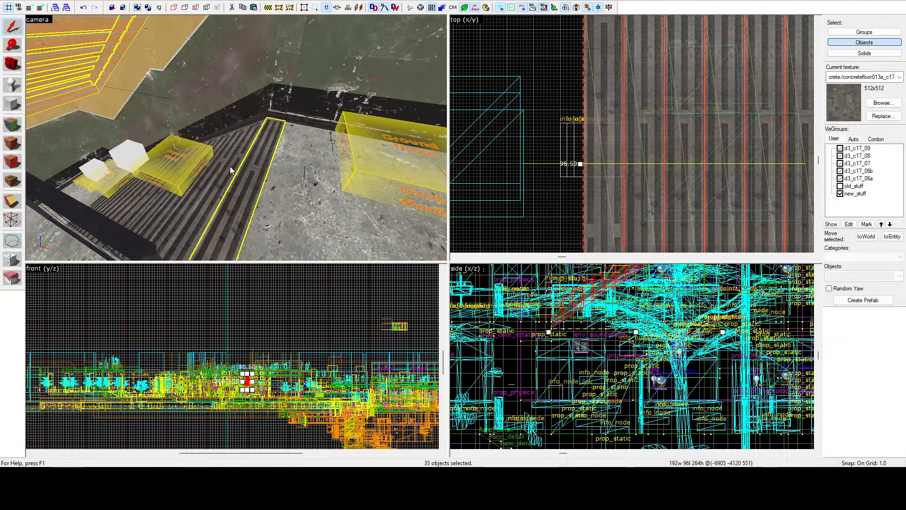
ctrl+click(219, 166)
ctrl+click(219, 166)
key(z)
key(w)
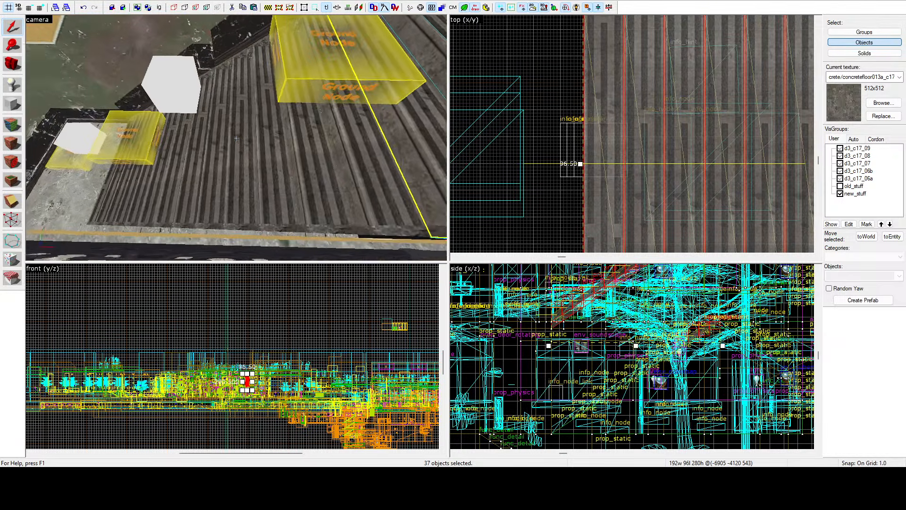
key(z)
ctrl+drag(338, 163, 183, 169)
ctrl+click(167, 172)
ctrl+click(154, 172)
ctrl+click(141, 174)
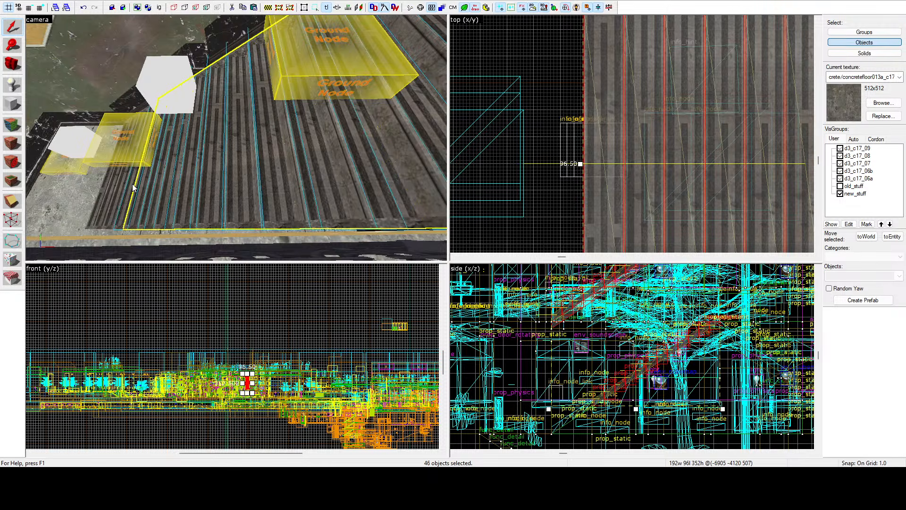
Step: Add the lowest flight's last four prop_static steps to the selection, 50 in all
key(z)
key(w)
key(a)
key(z)
ctrl+click(271, 135)
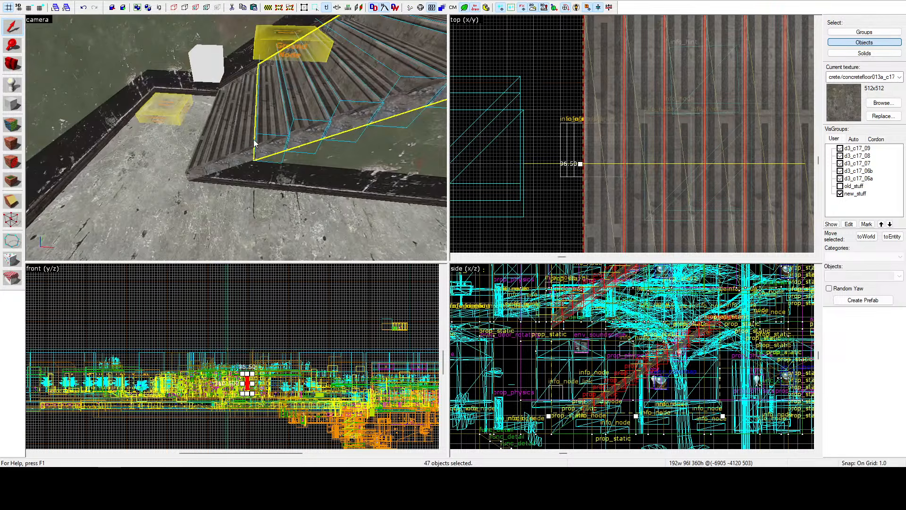
ctrl+click(246, 140)
ctrl+click(227, 146)
ctrl+click(207, 158)
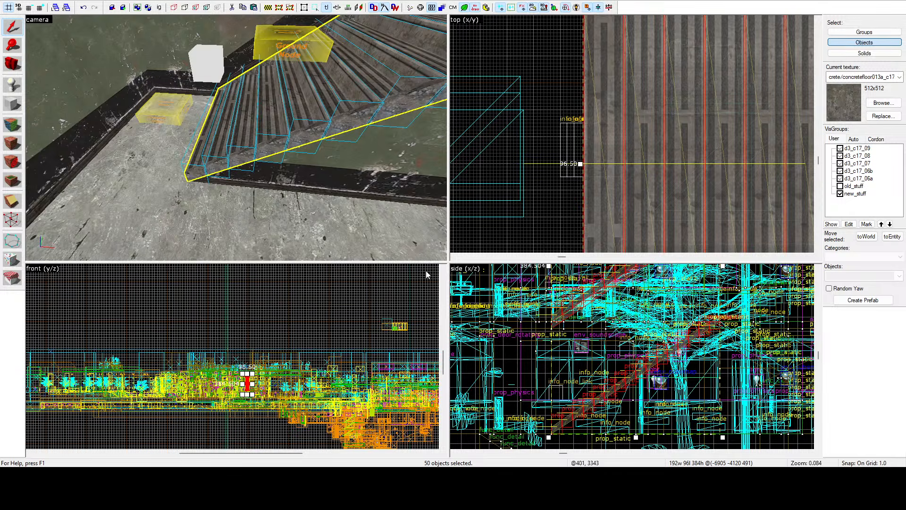
Step: Switch the selection mode from Objects to Groups
key(z)
key(w)
key(z)
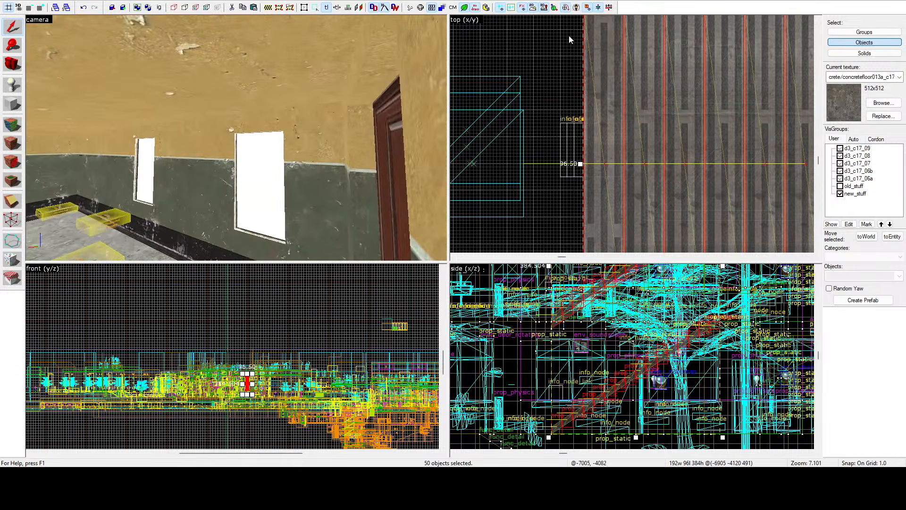
click(846, 32)
click(381, 94)
key(z)
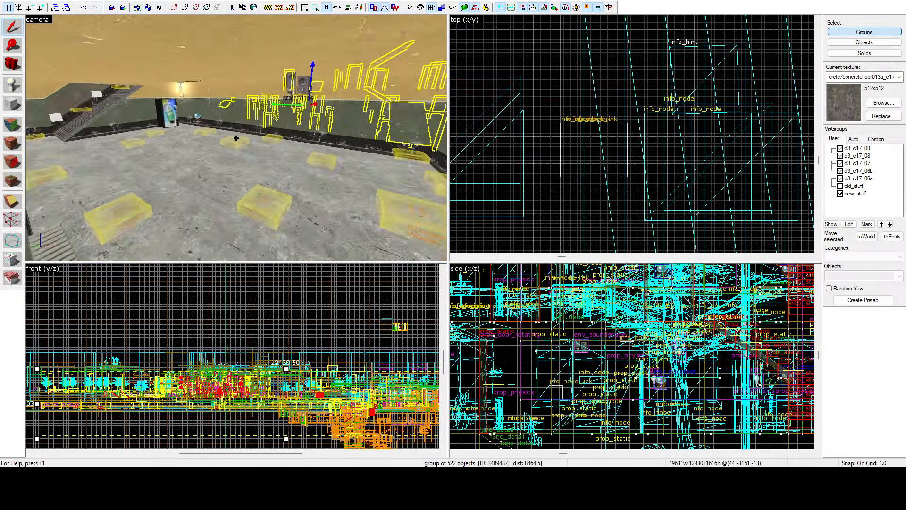
key(w)
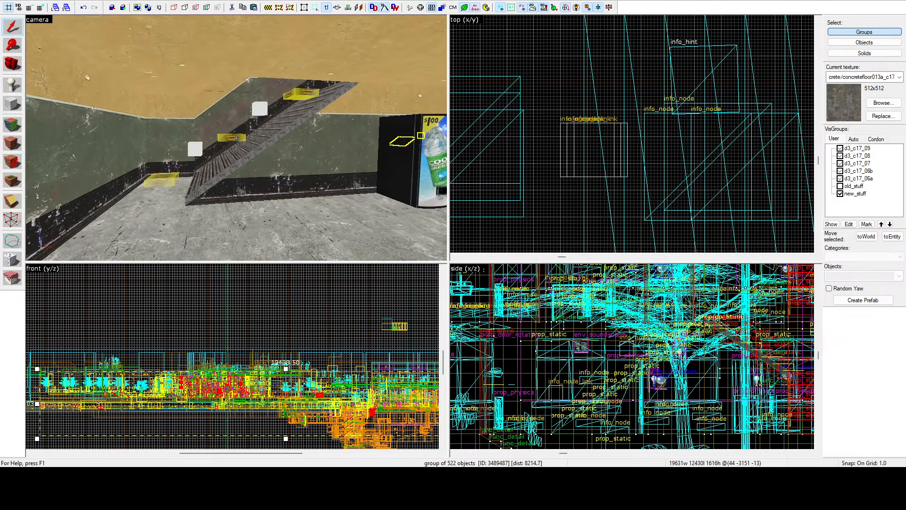
click(236, 138)
key(z)
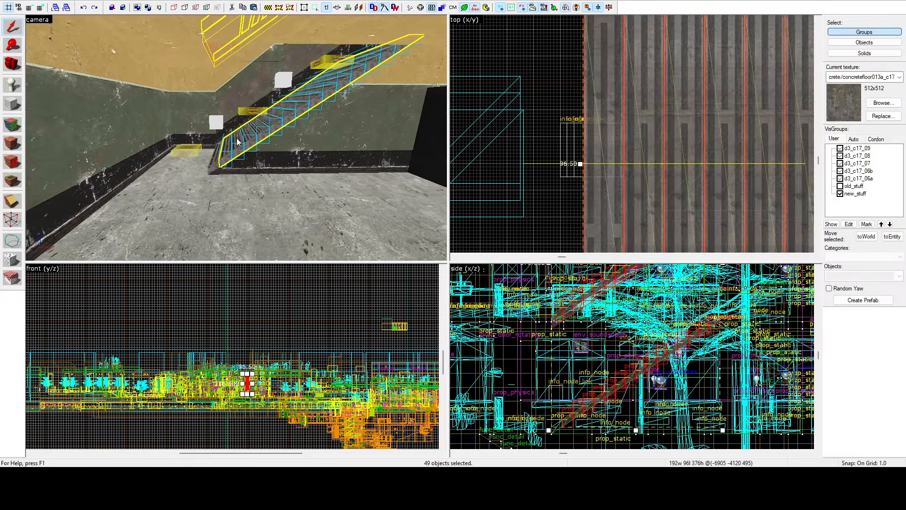
ctrl+click(216, 160)
Step: Add the existing door-frame prop group to the selected stair steps, ungroup it, and regroup everything as one group
key(z)
key(w)
key(z)
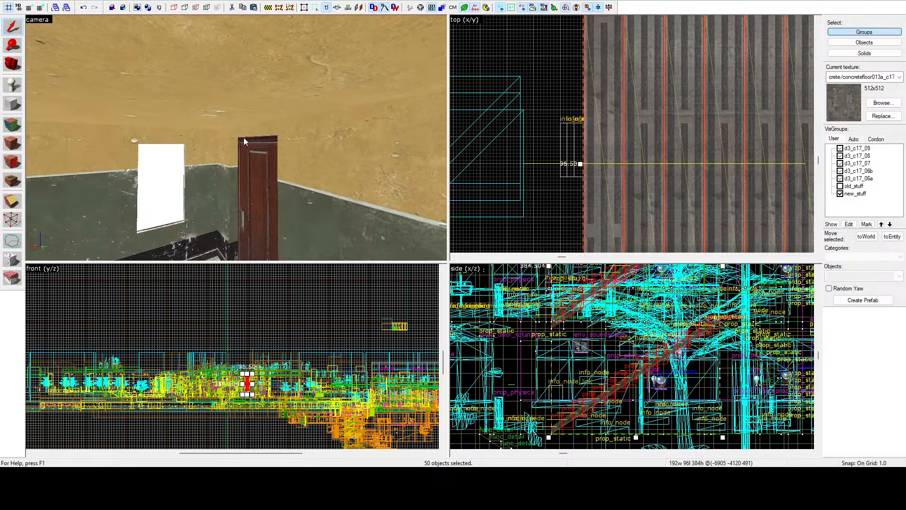
ctrl+click(244, 138)
key(ctrl+u)
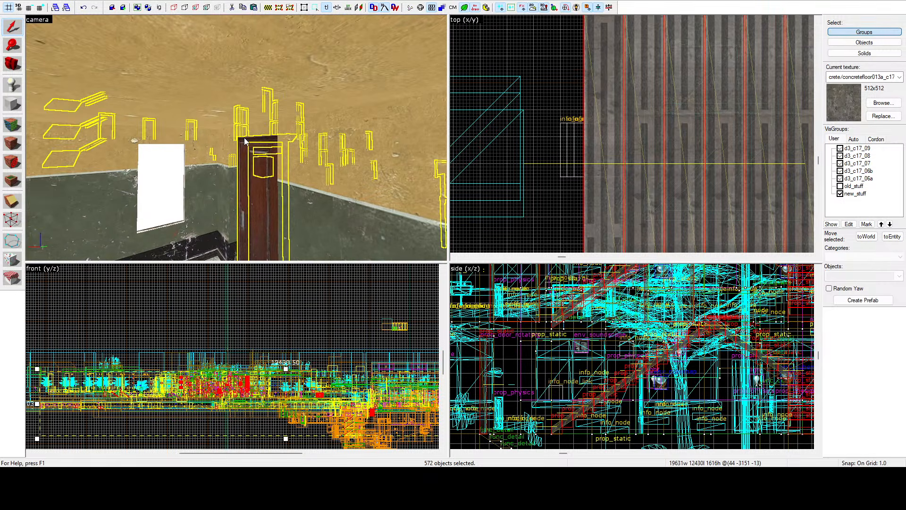
key(ctrl+g)
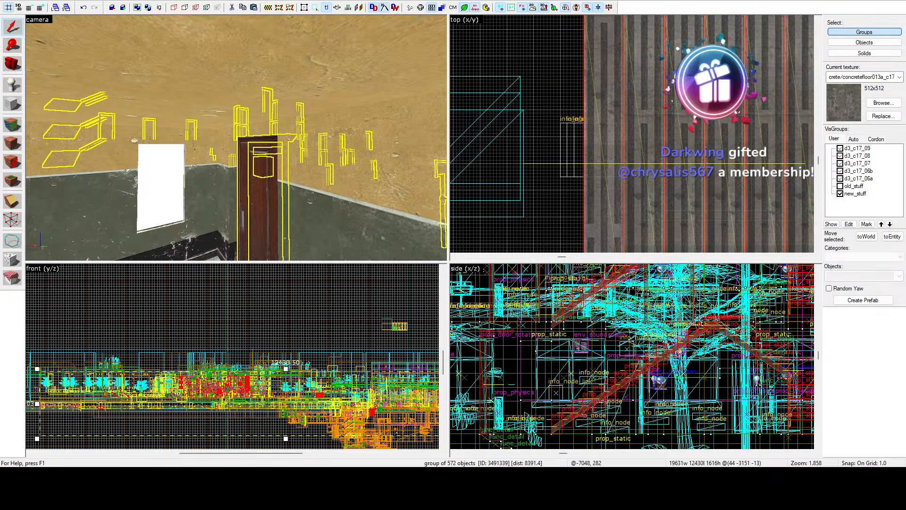
Step: Clear the selection of the newly grouped props and stair steps
key(z)
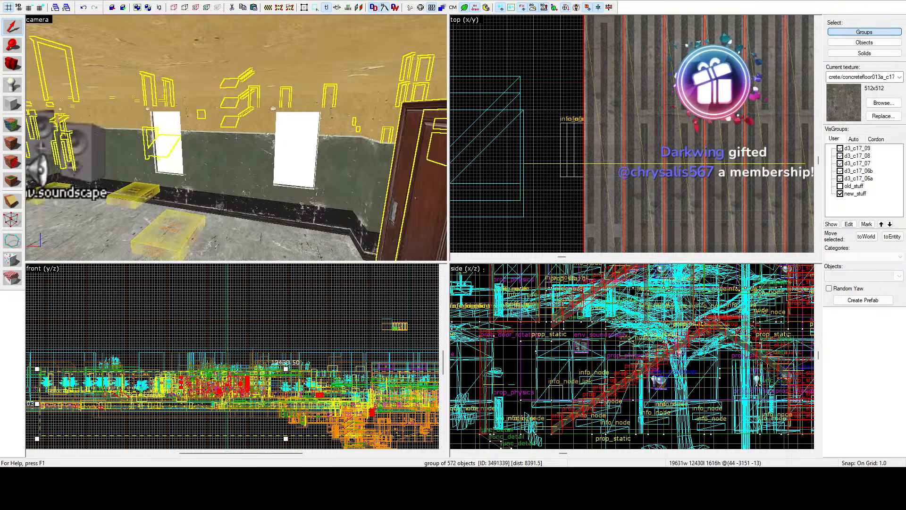
key(z)
scroll(595, 137, down, 3)
scroll(597, 136, down, 12)
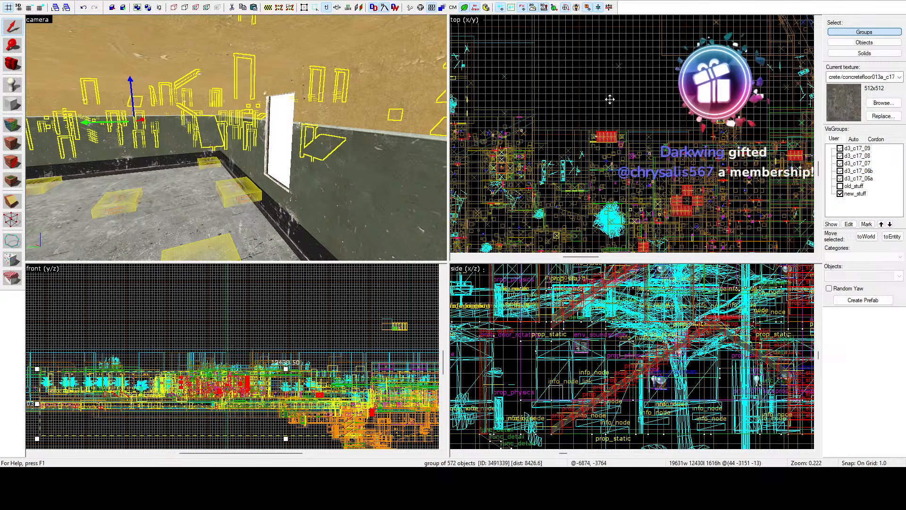
click(484, 136)
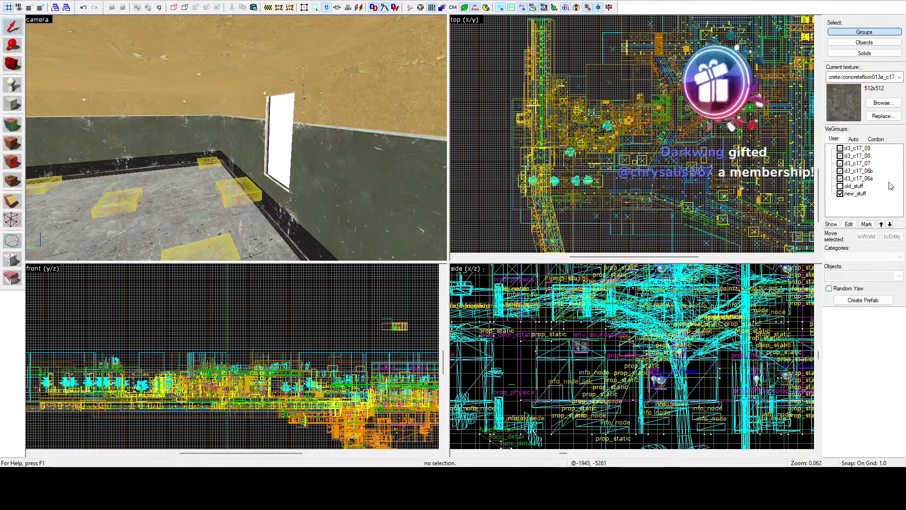
Step: Toggle the new_stuff VisGroup off and back on, and look around the bottom floor of the stair hall
key(z)
key(z)
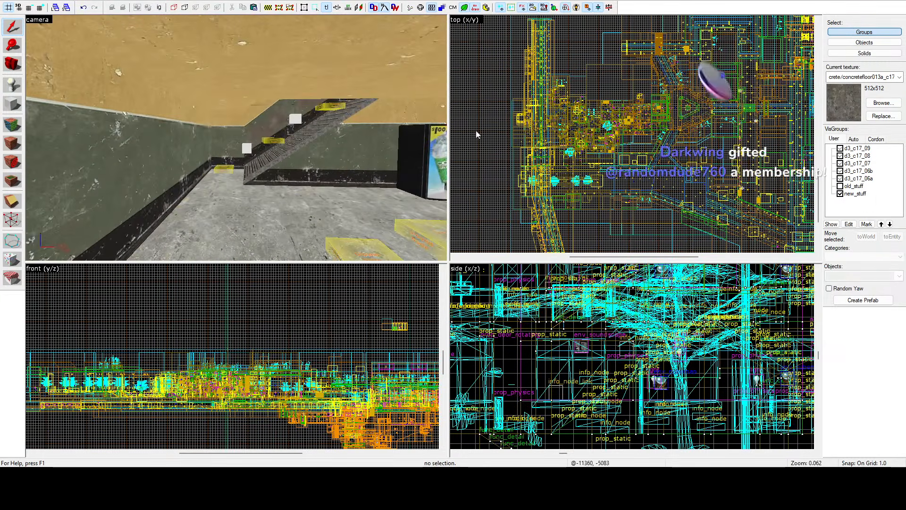
click(840, 193)
click(840, 193)
key(z)
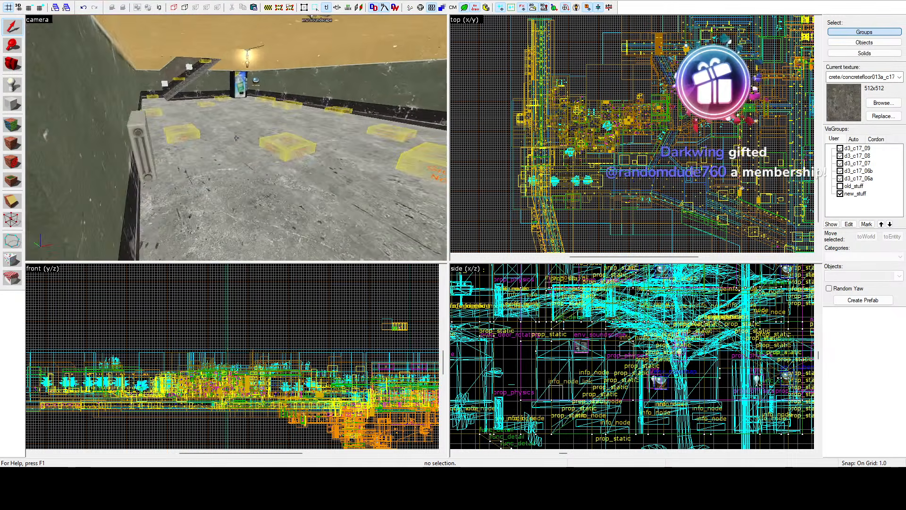
key(z)
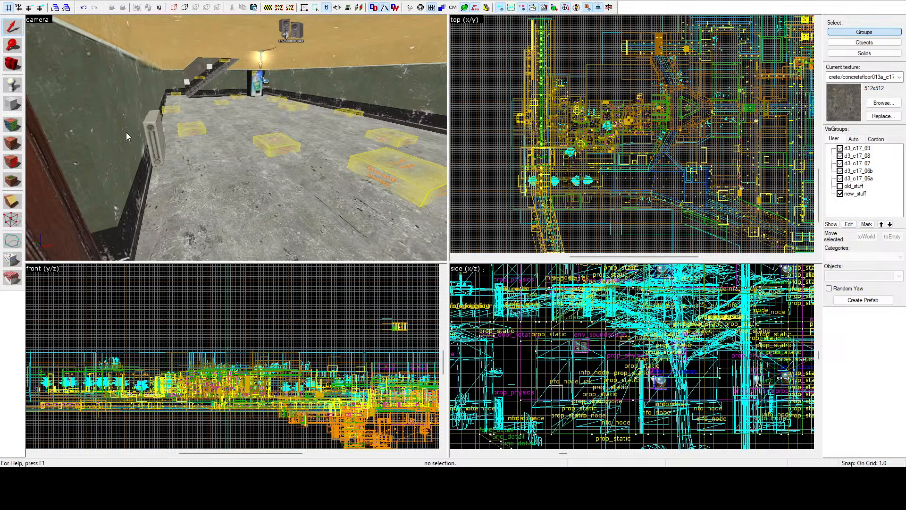
key(z)
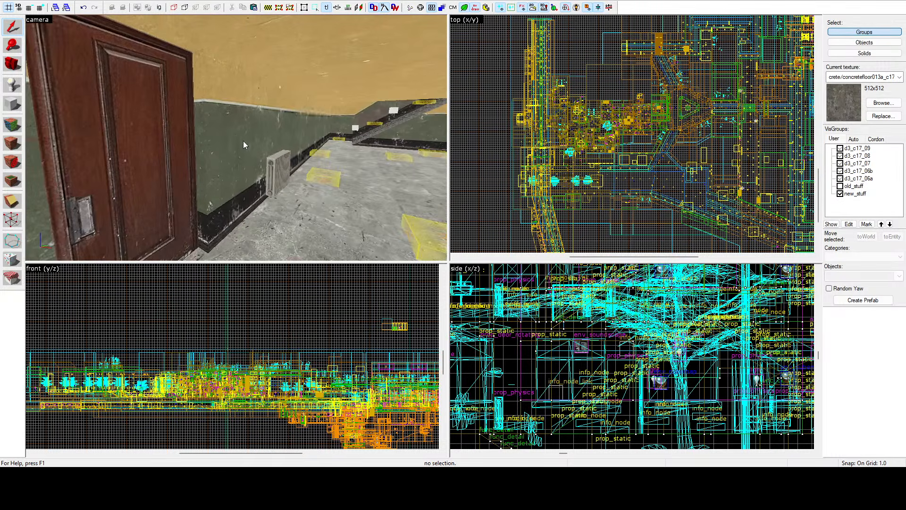
Step: Inspect the wall's group, and in Objects mode the wall solid, door frame and door beside it, and clear the selection
click(243, 141)
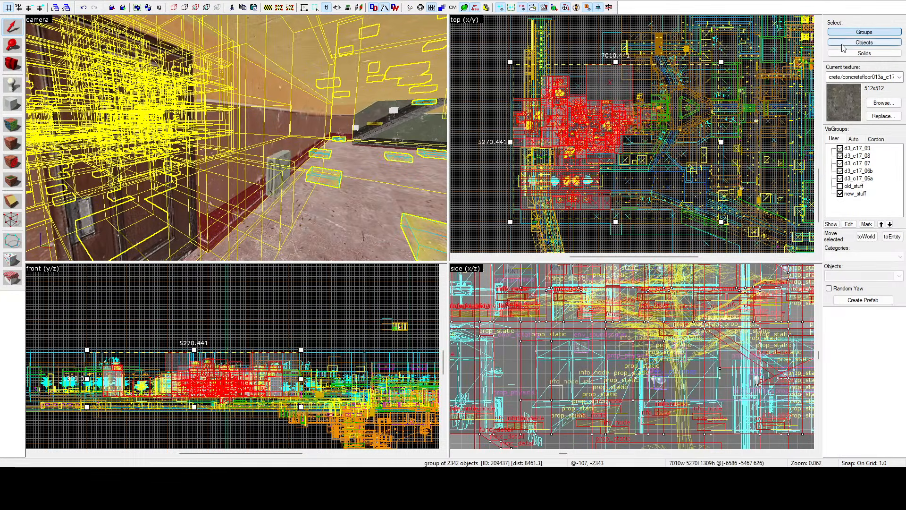
click(844, 43)
click(222, 140)
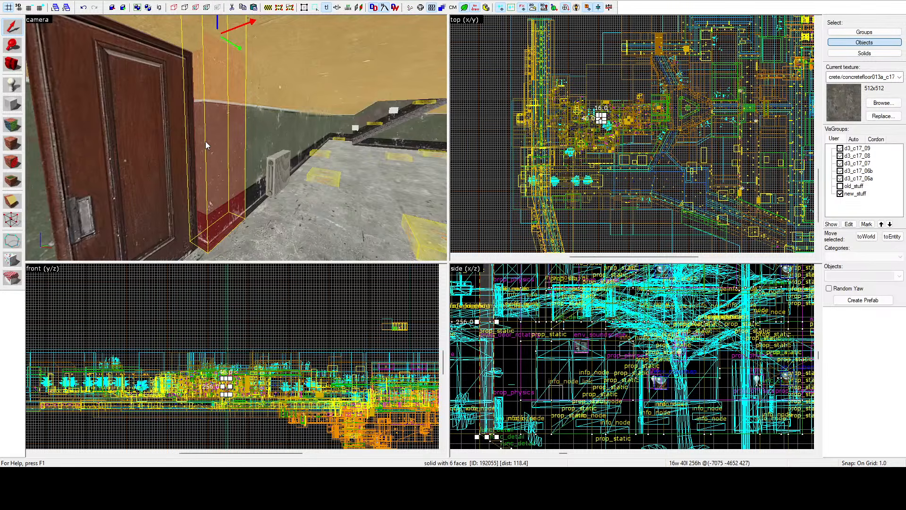
click(191, 121)
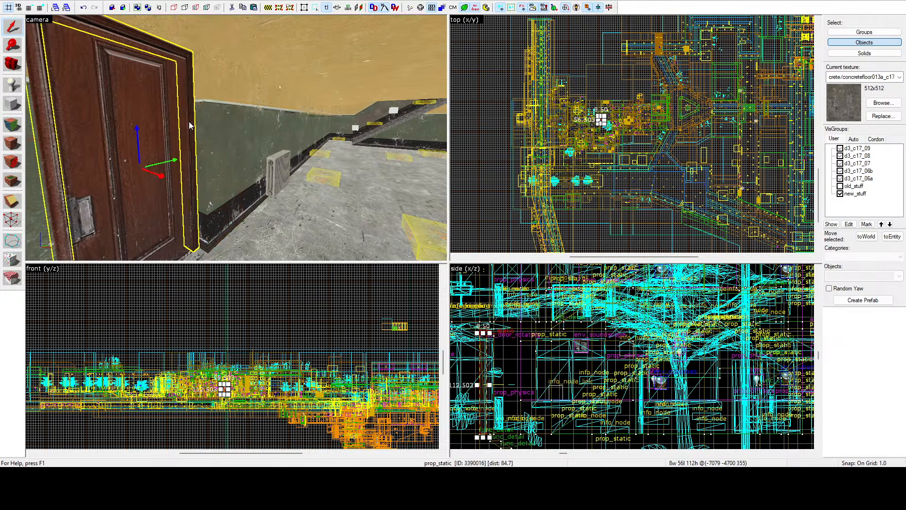
click(125, 115)
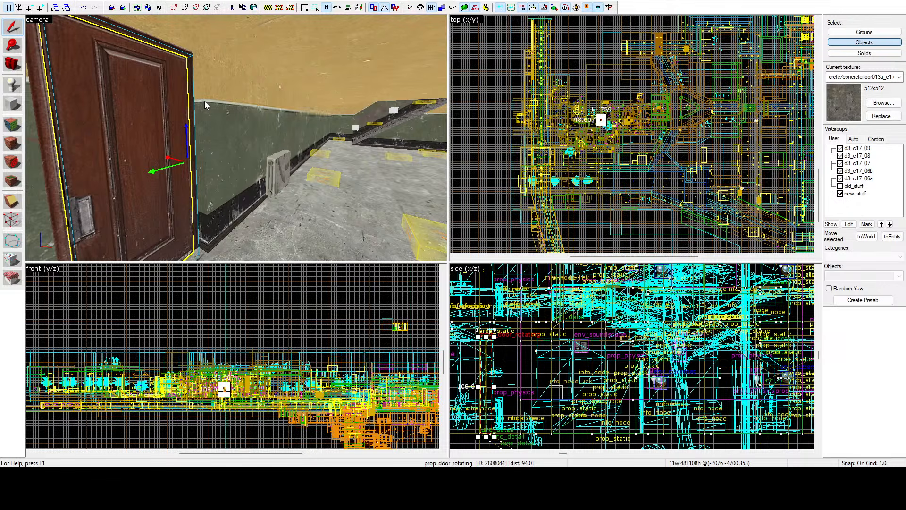
click(497, 140)
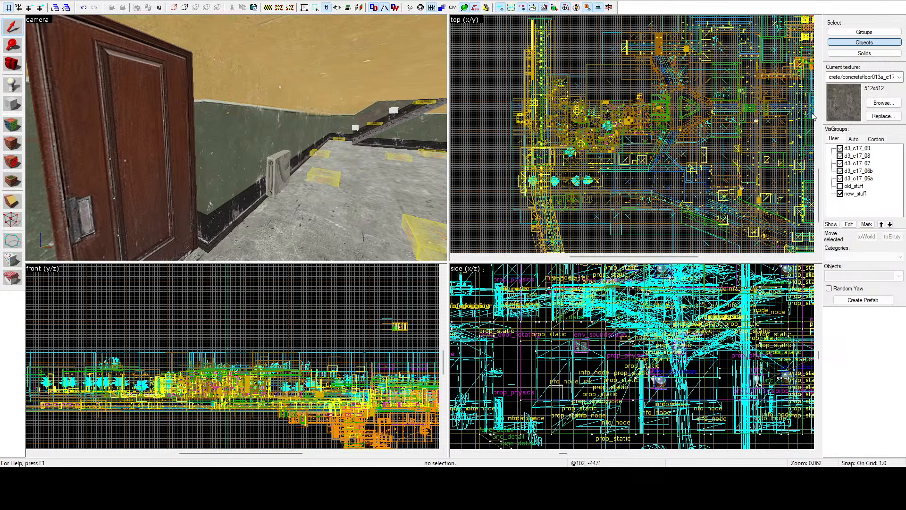
Step: Switch the selection mode back to Groups and select the prop group through the stair flight beyond the radiator
scroll(487, 135, down, 6)
scroll(590, 120, up, 3)
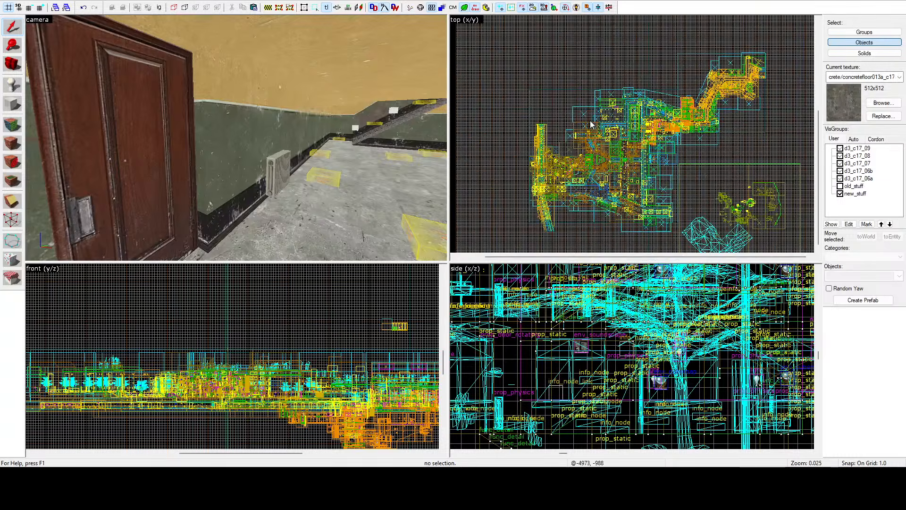
scroll(770, 222, down, 1)
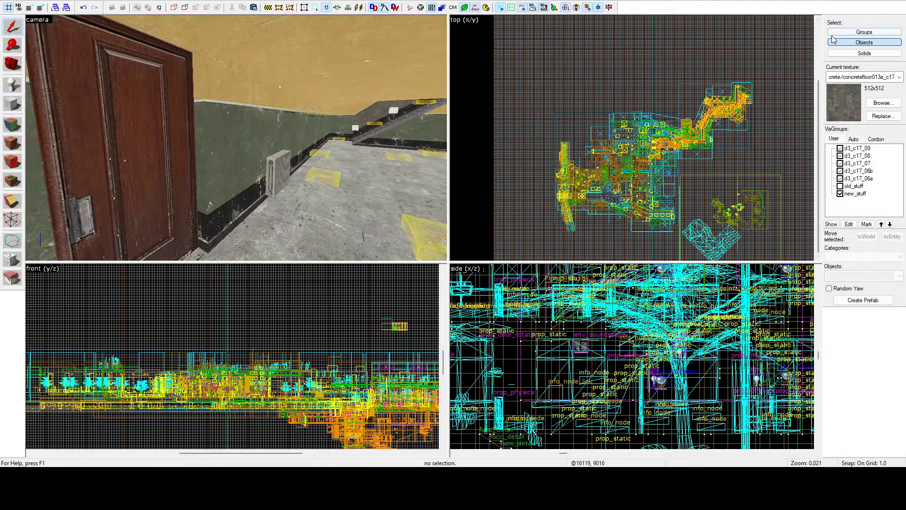
click(864, 31)
click(399, 123)
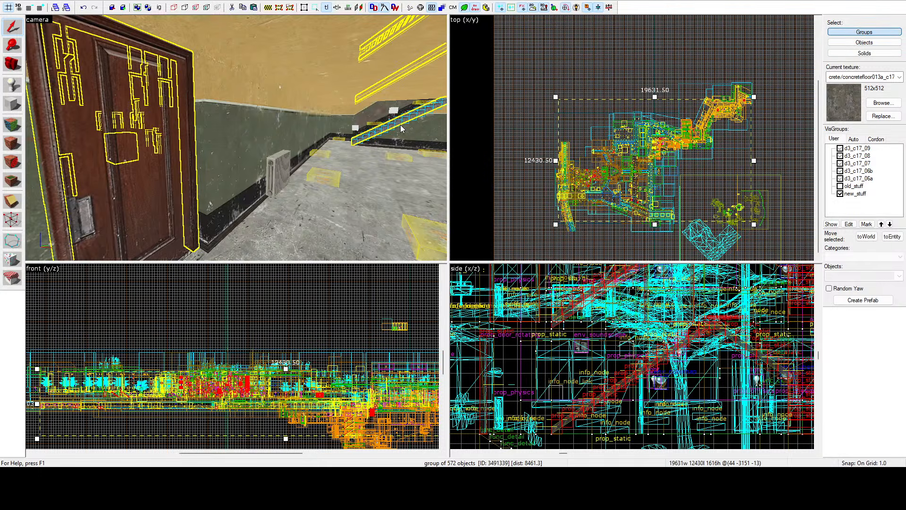
Step: Examine the selected group's outlined props outdoors, around the courtyard buildings and the doorway with the stairs
key(z)
key(w)
key(z)
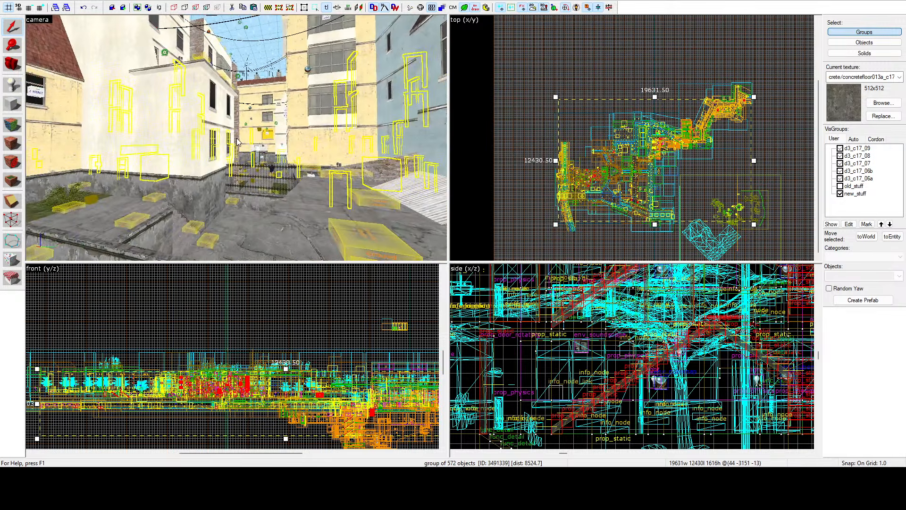
key(z)
key(w)
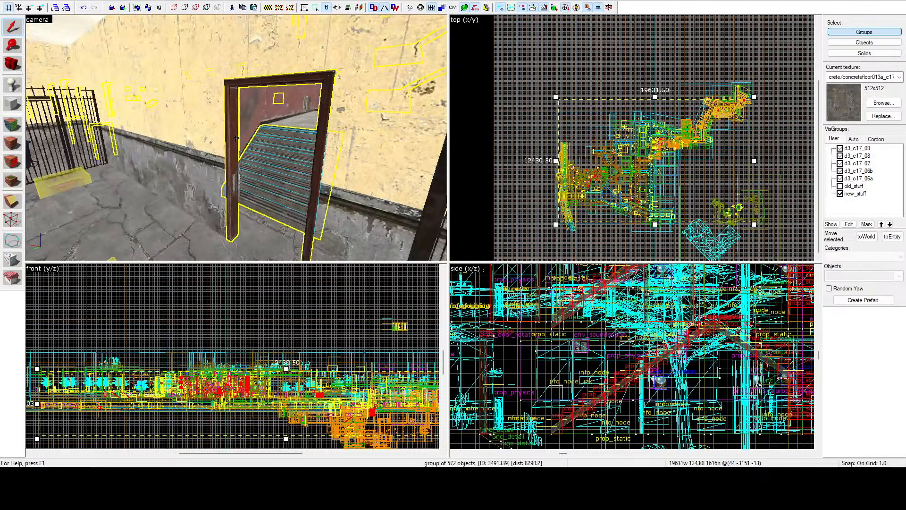
key(z)
key(z)
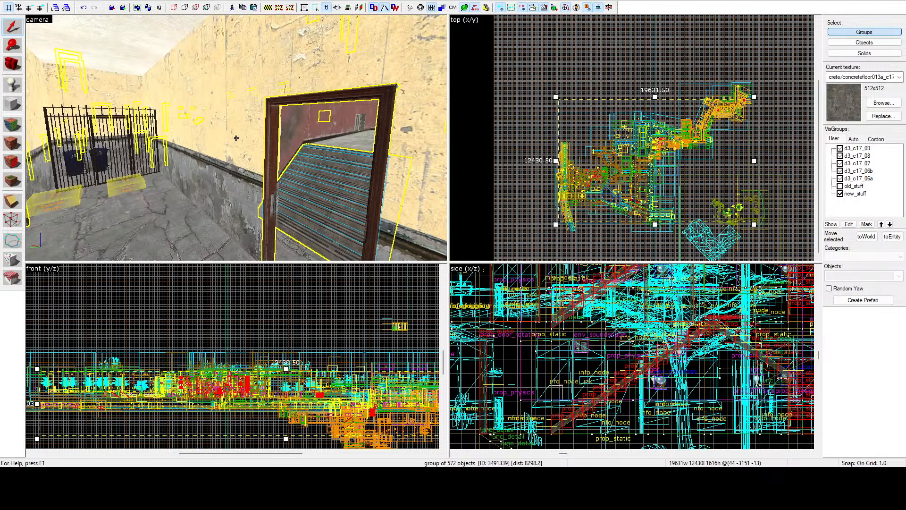
Step: Clear the selection and select the prop group through the brown door frame beside the iron gate
click(536, 88)
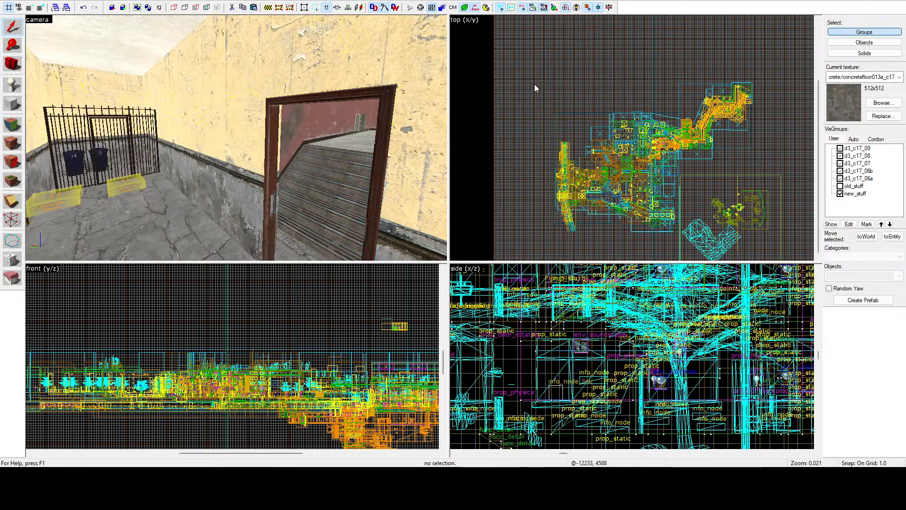
key(z)
key(w)
key(w)
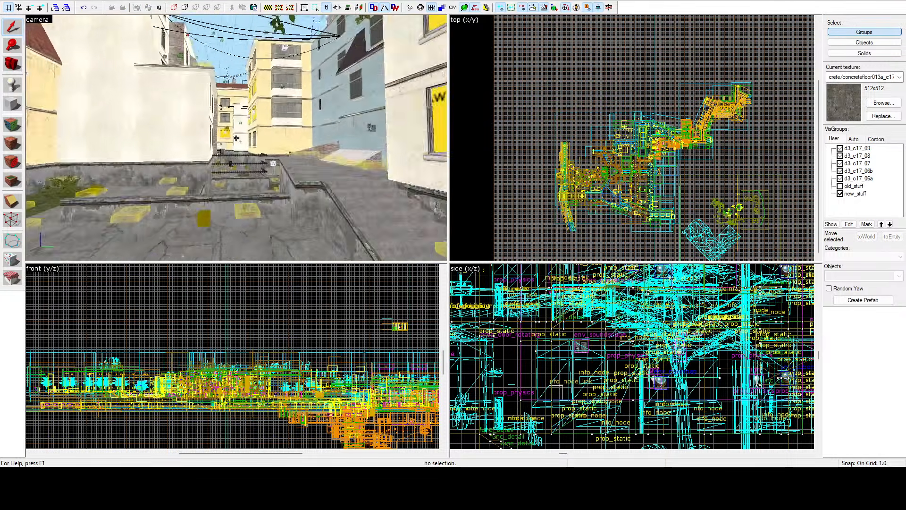
key(w)
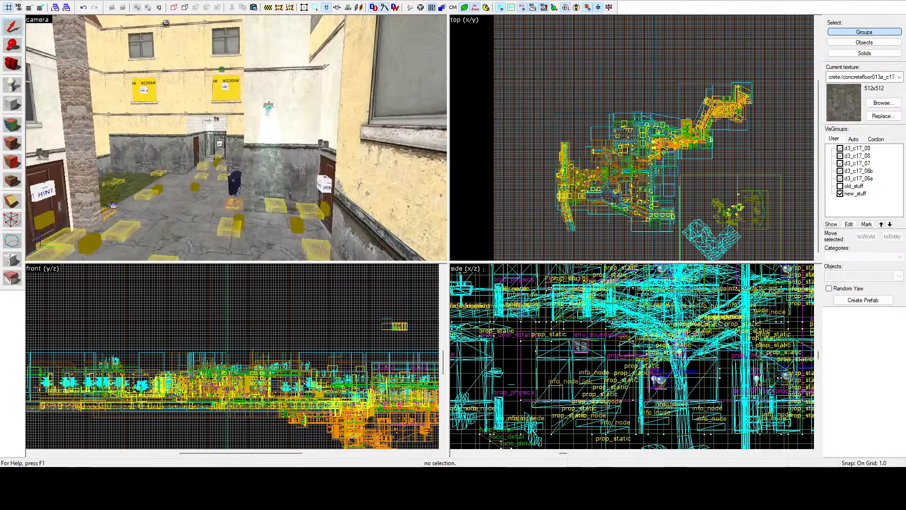
Step: Examine the selected group's outlined props around the red-walled room, the outdoor street and the stair hall's flights, floor and ceiling
key(w)
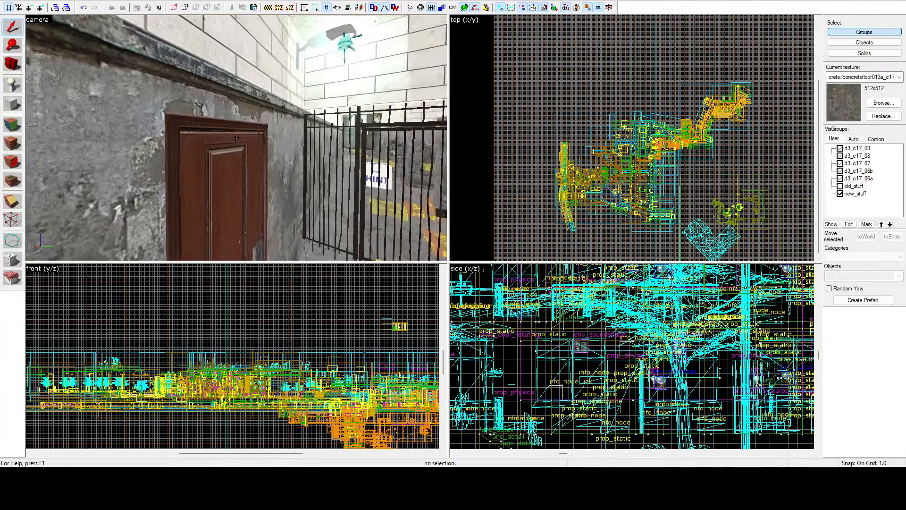
click(236, 137)
key(w)
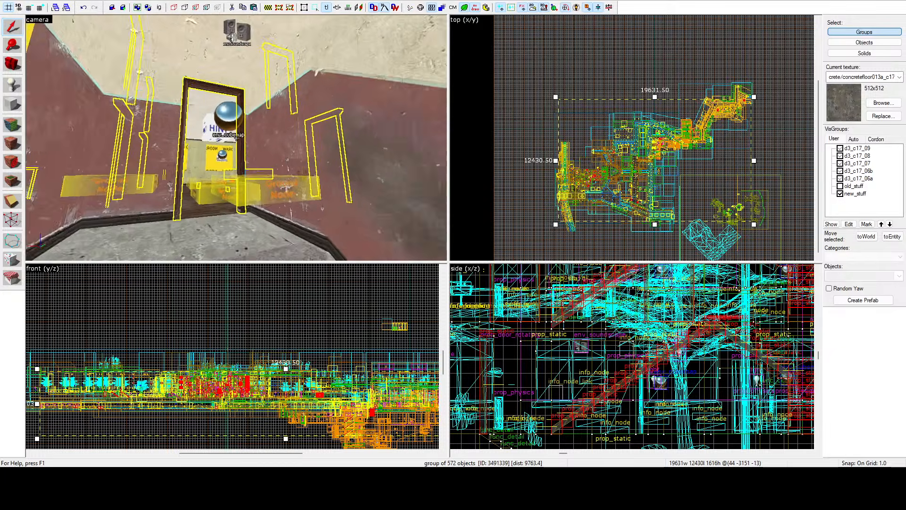
key(w)
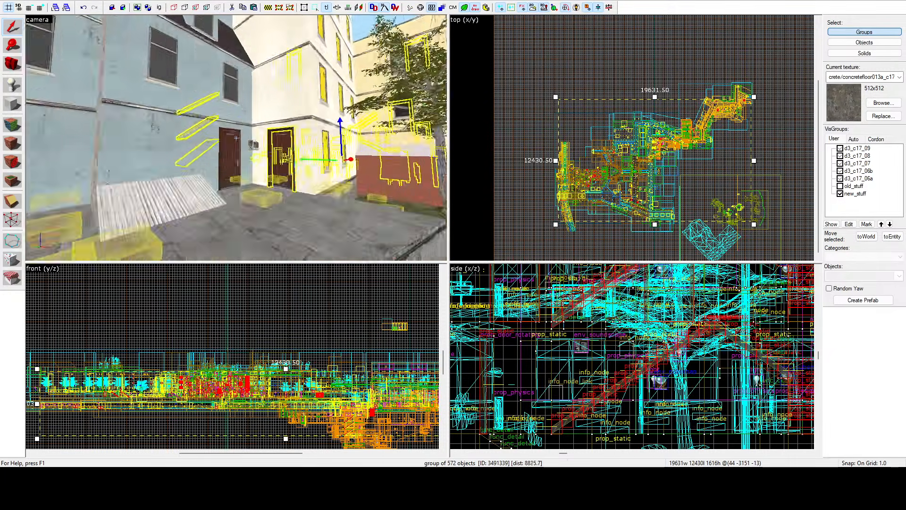
key(w)
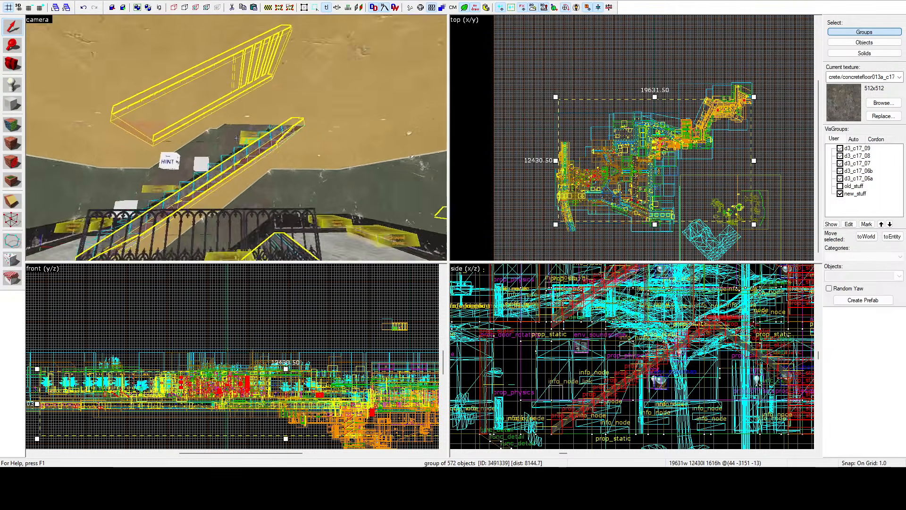
key(w)
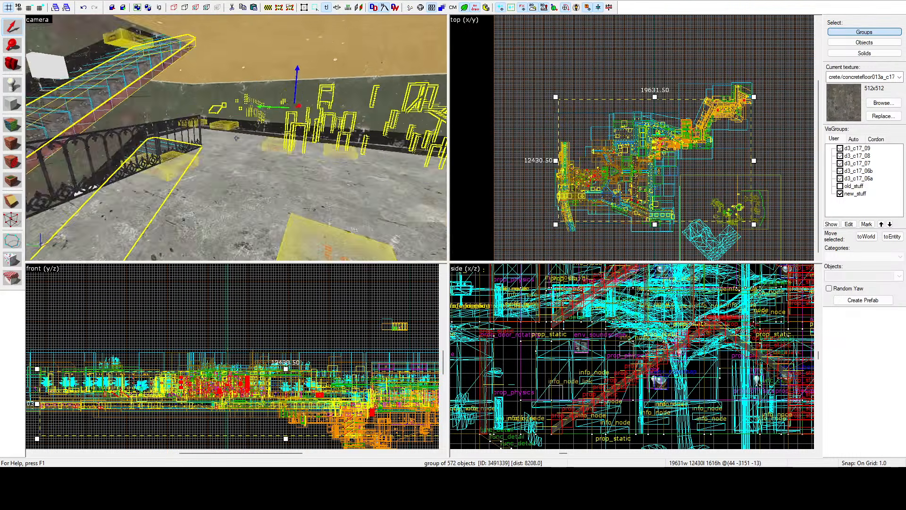
key(w)
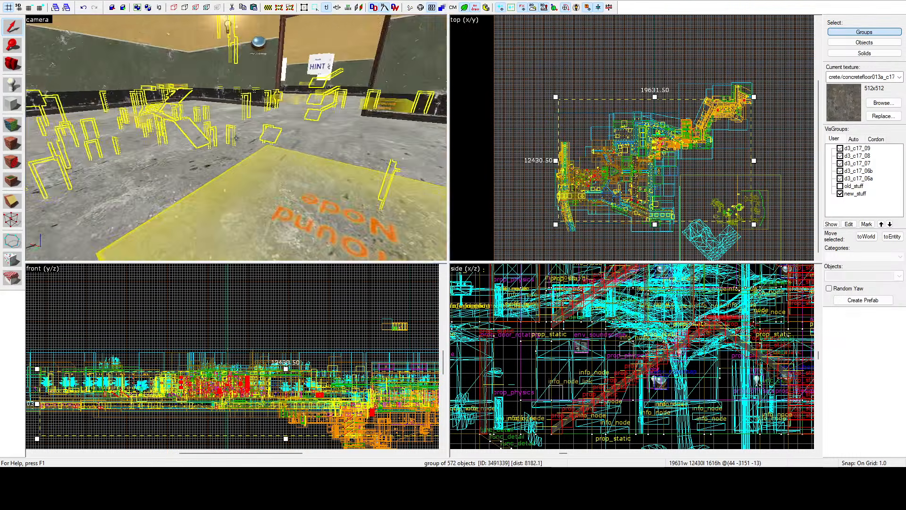
key(w)
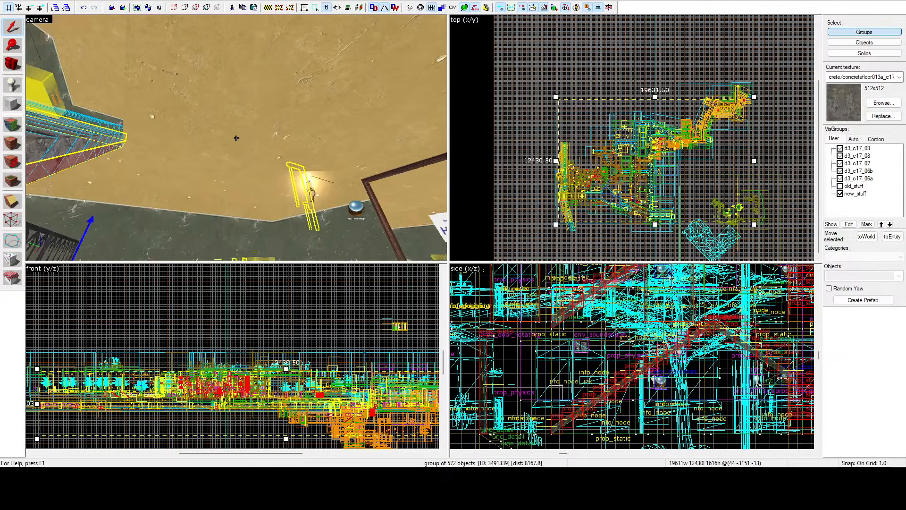
key(w)
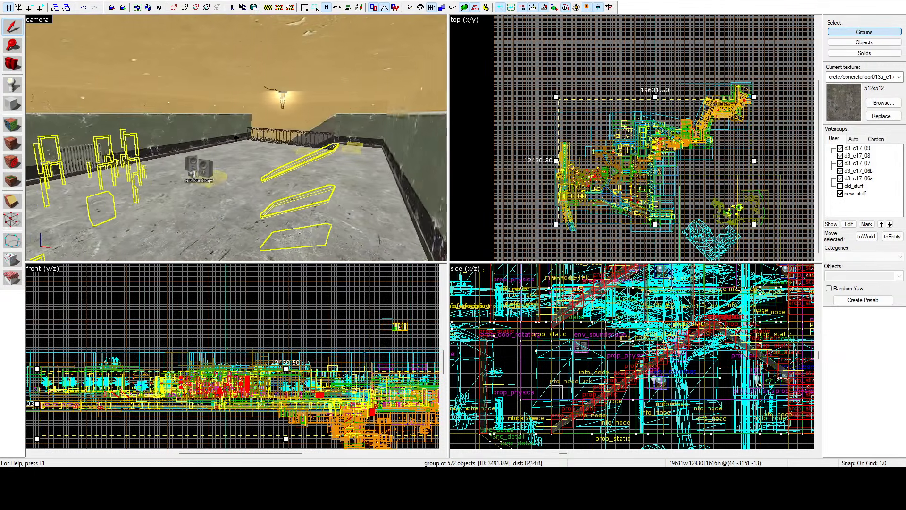
Step: Clear the group and ceiling selections and switch the camera view to the 3D lightmap grid display
key(z)
click(513, 74)
click(50, 21)
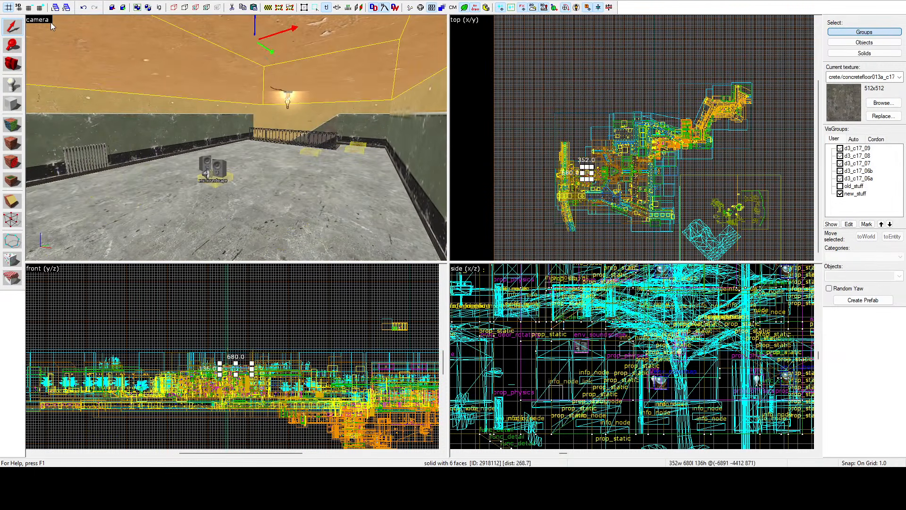
click(78, 124)
click(543, 120)
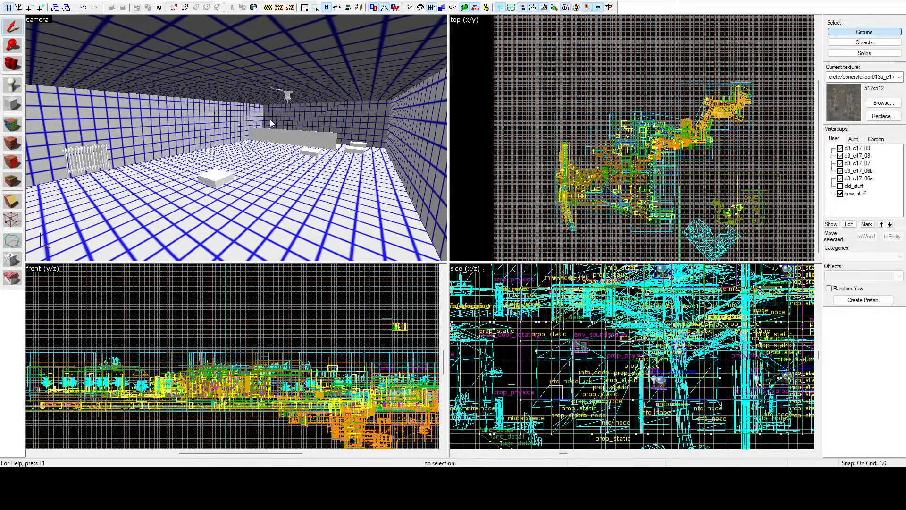
Step: Examine the lightmap grid on the stair hall's floors, walls and railings and along the neighbouring alley and corridors
key(z)
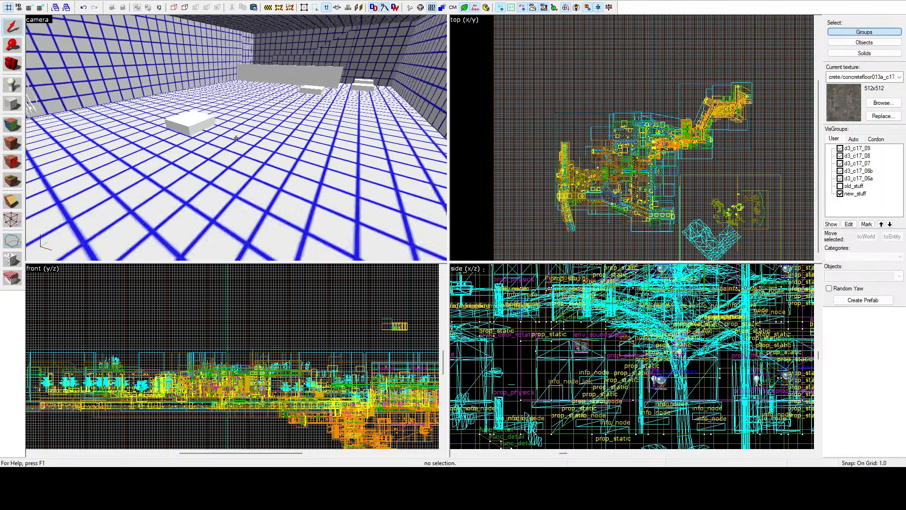
key(w)
key(z)
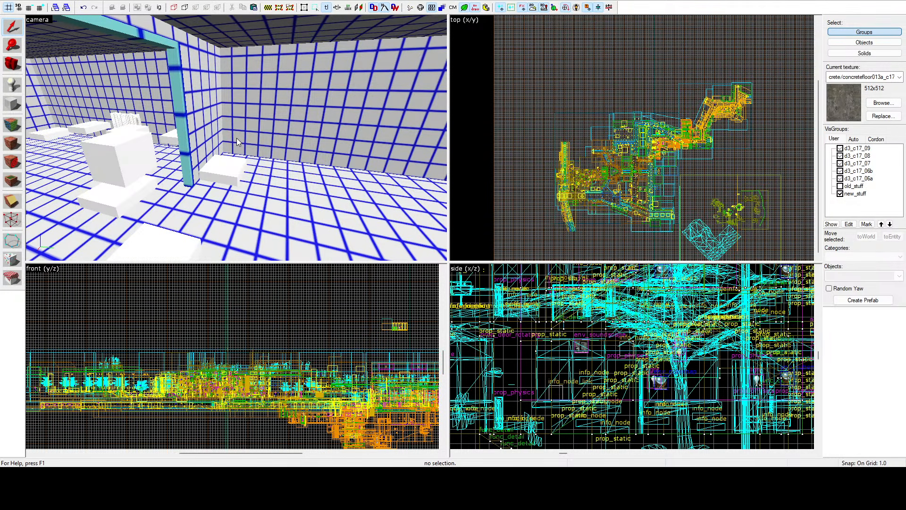
key(w)
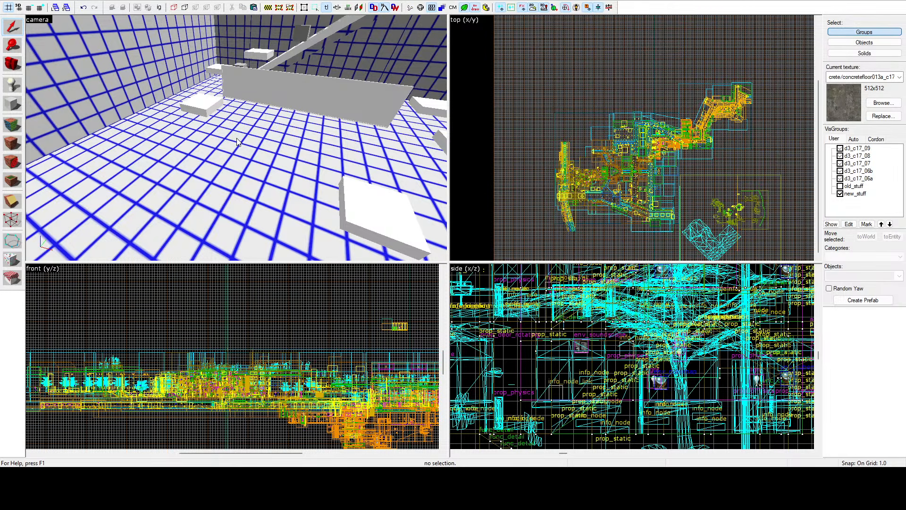
key(z)
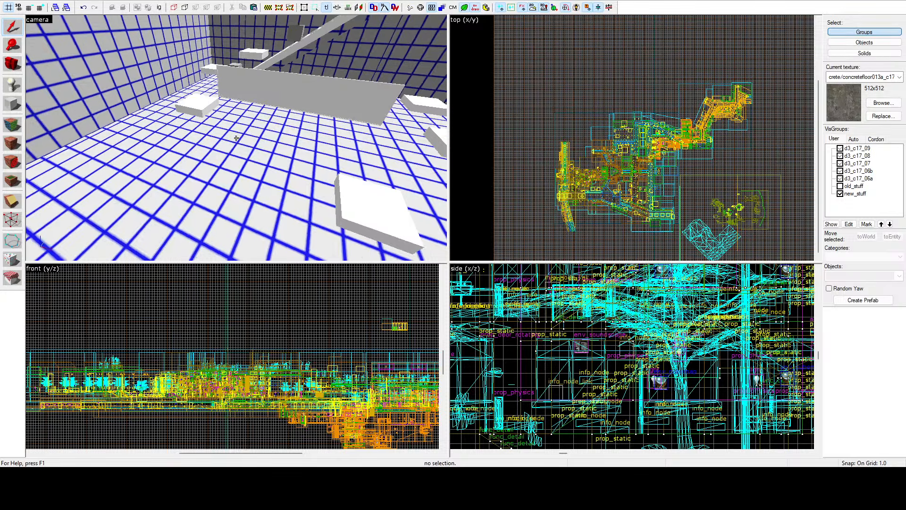
key(w)
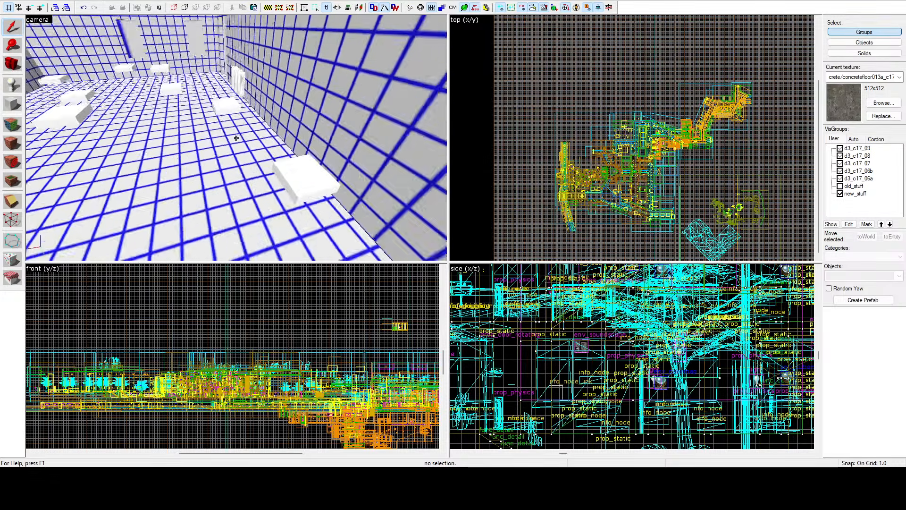
key(w)
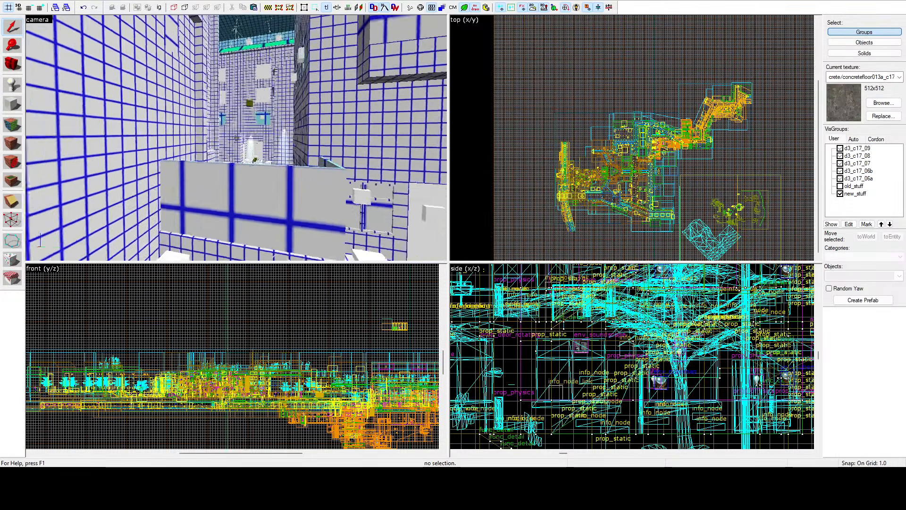
key(w)
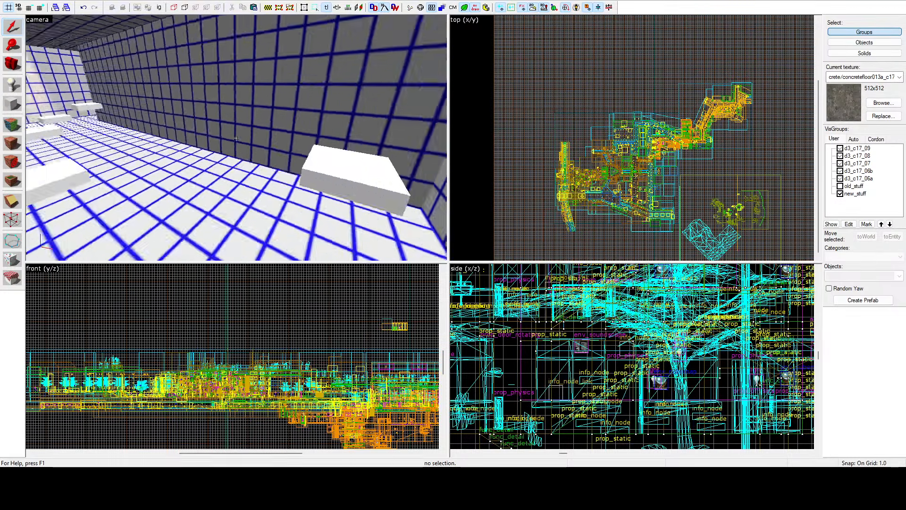
key(s)
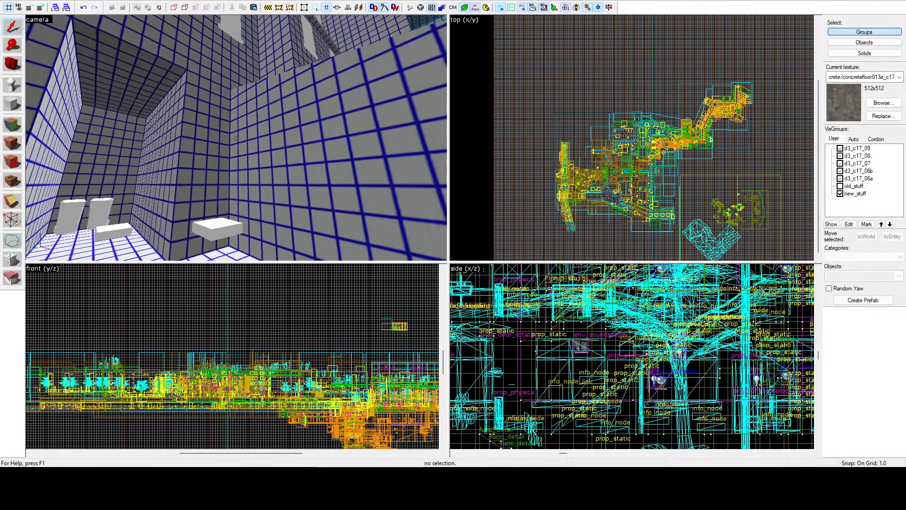
key(w)
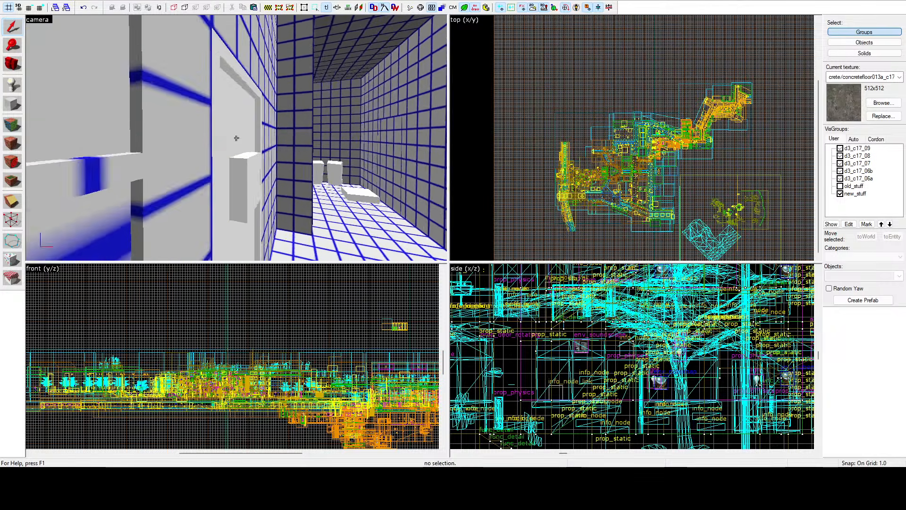
key(w)
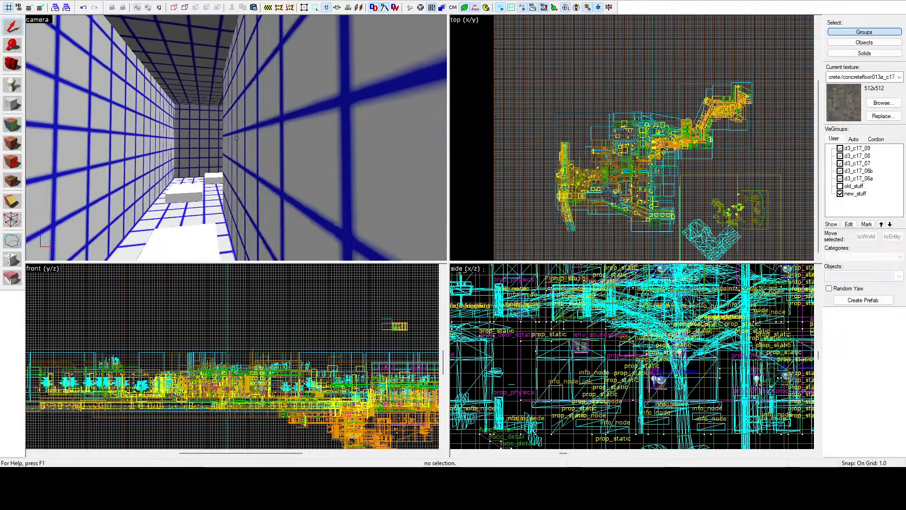
key(z)
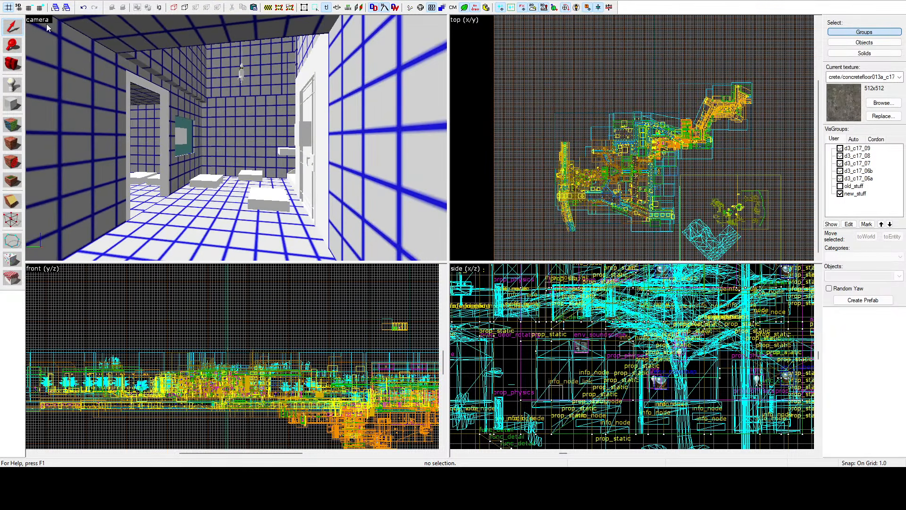
Step: Examine the lightmap grid in the room with the open doorways, the tree courtyard and the adjoining windowed and lamp-lit rooms
key(z)
key(w)
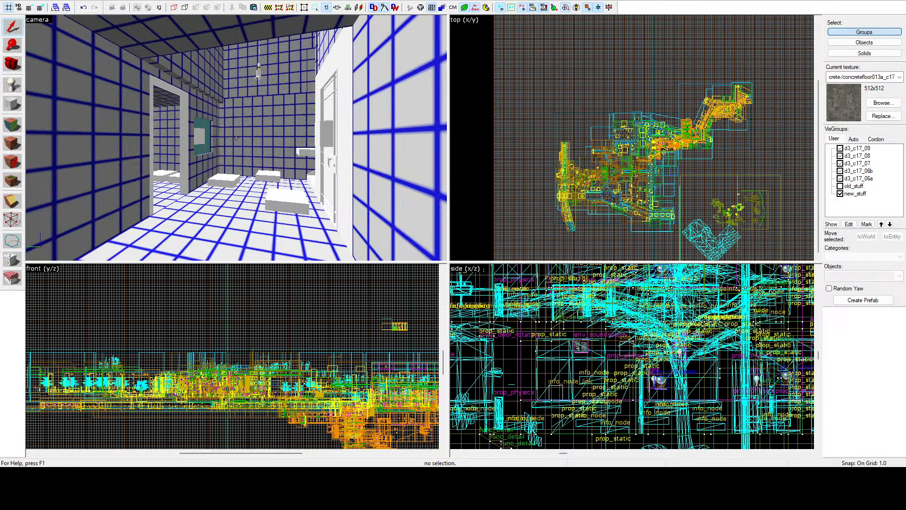
key(w)
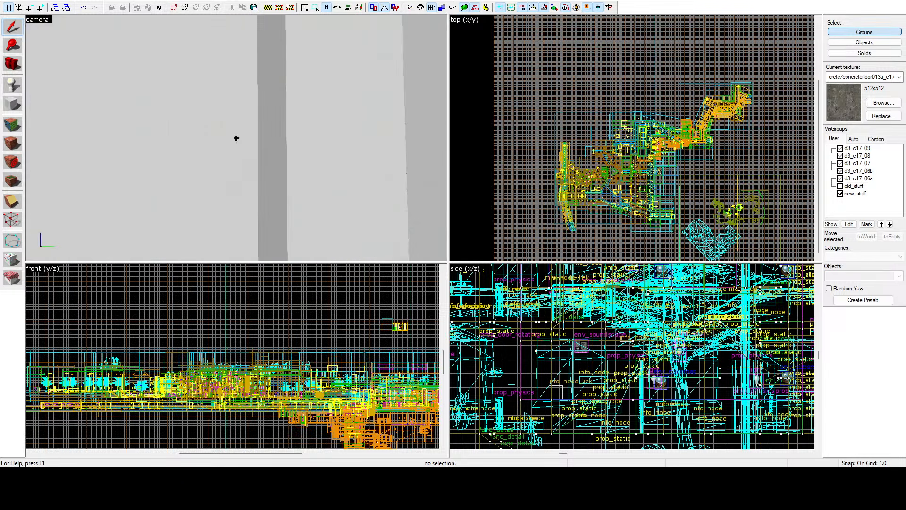
key(w)
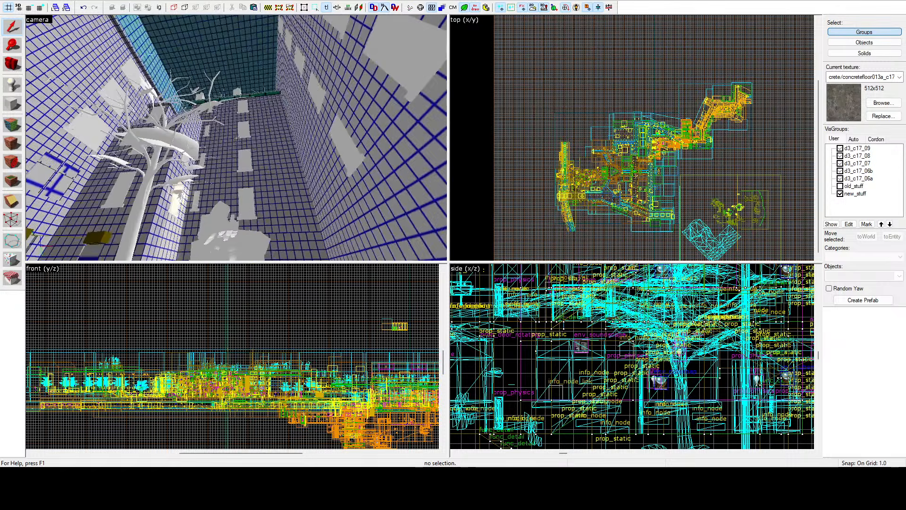
key(w)
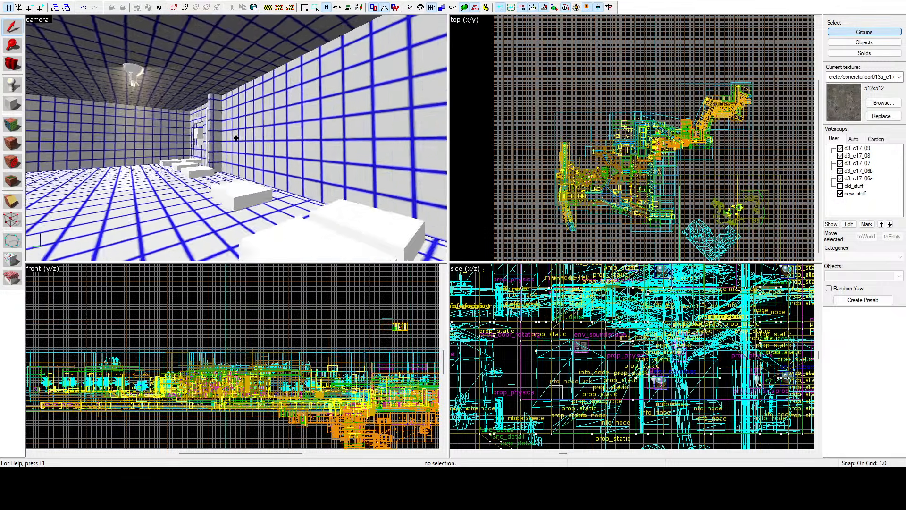
key(w)
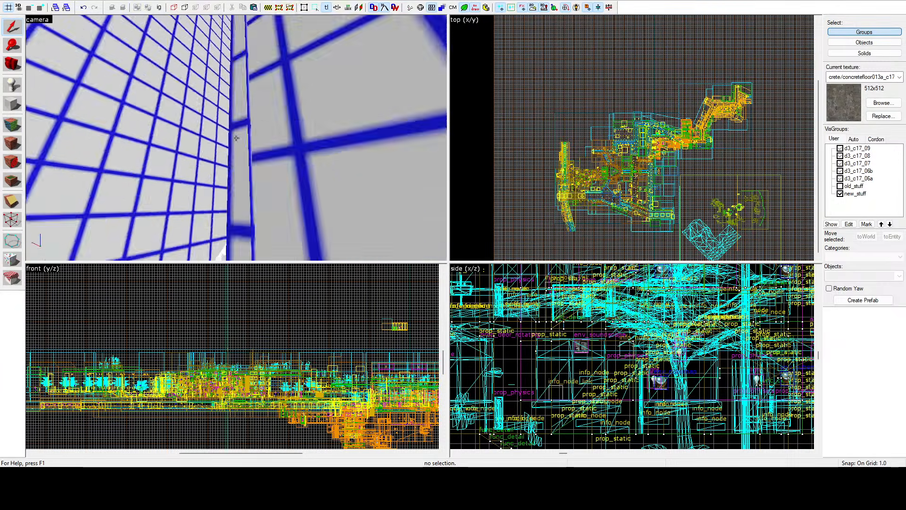
key(w)
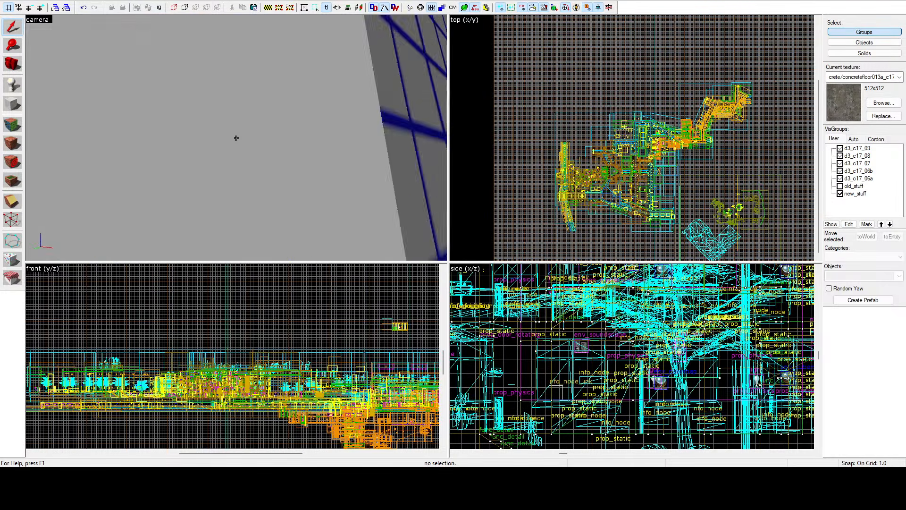
key(w)
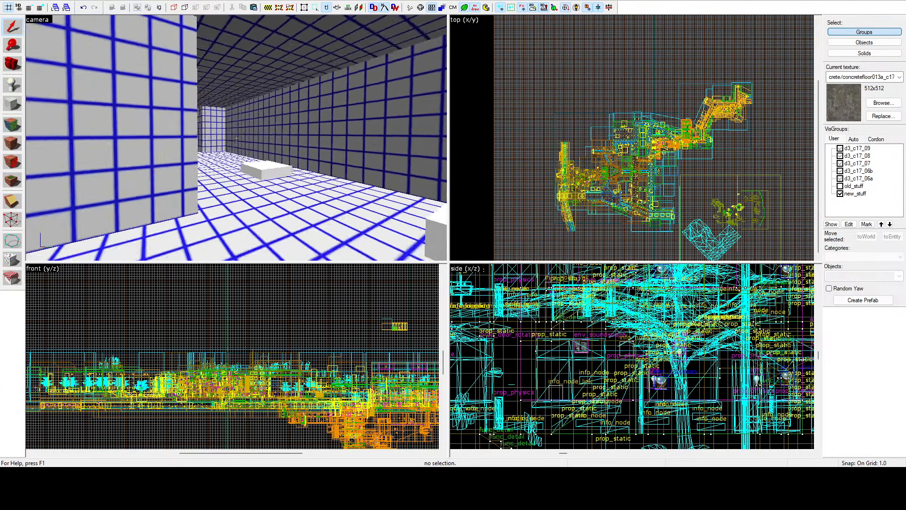
key(z)
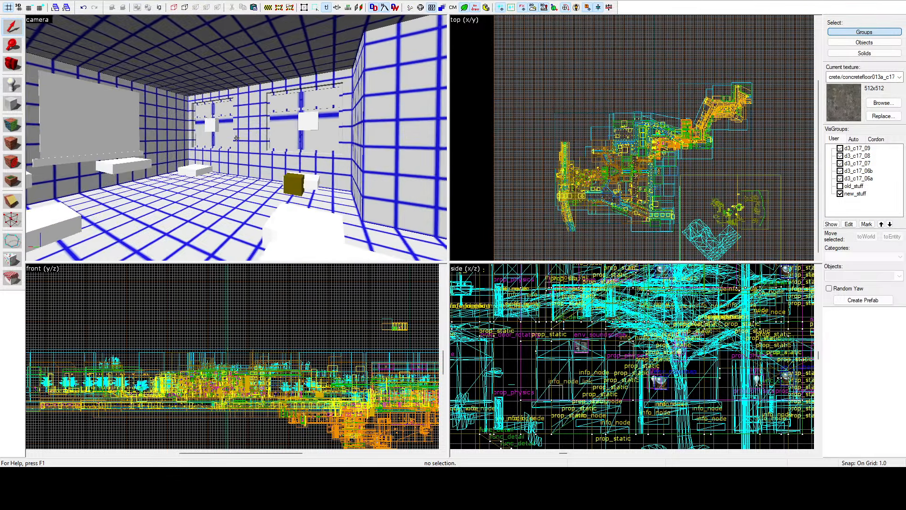
key(w)
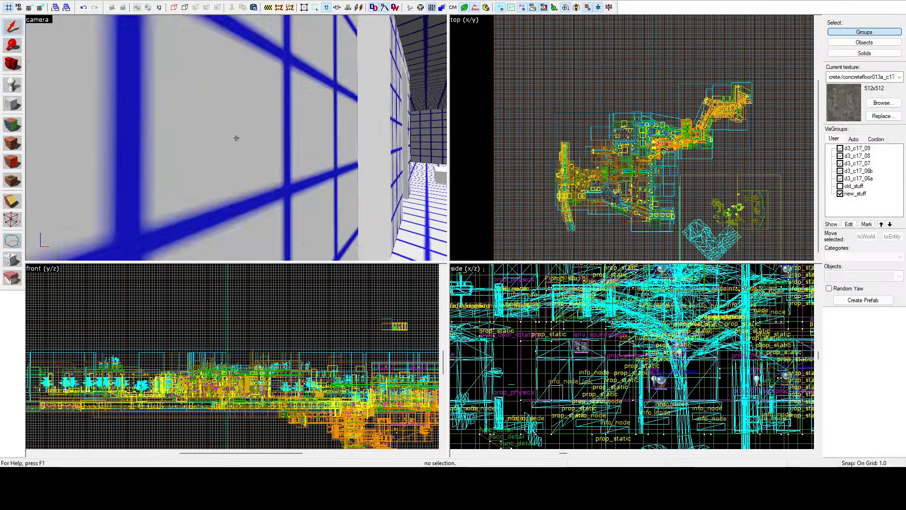
key(w)
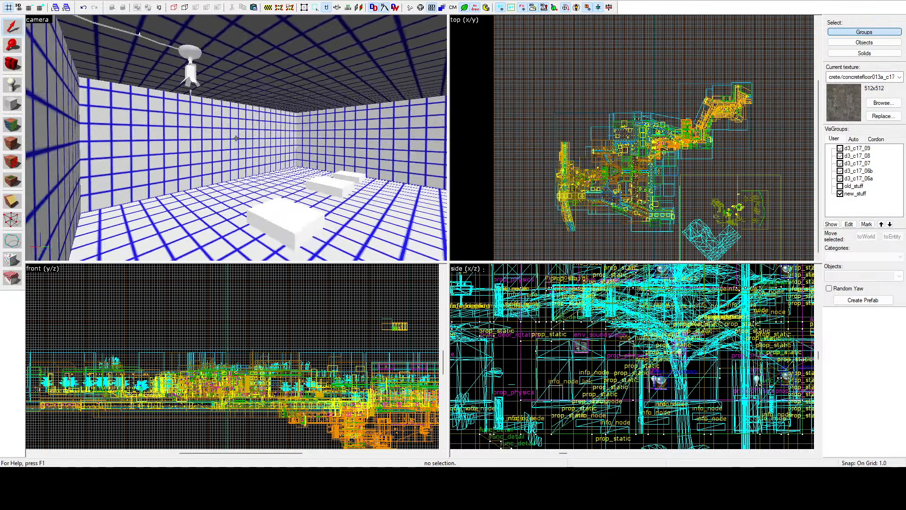
key(w)
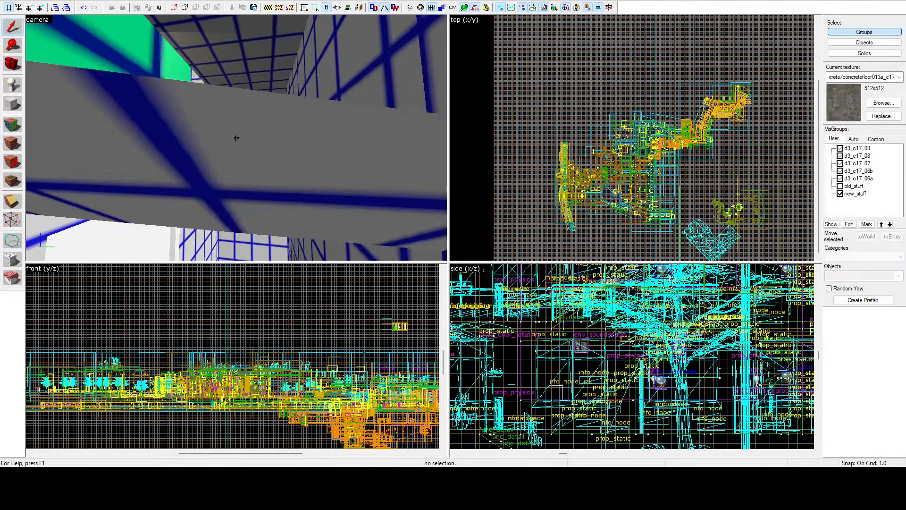
Step: Examine the lightmap grid up the stairwell, through the upper rooms and out over the raised terrace
key(w)
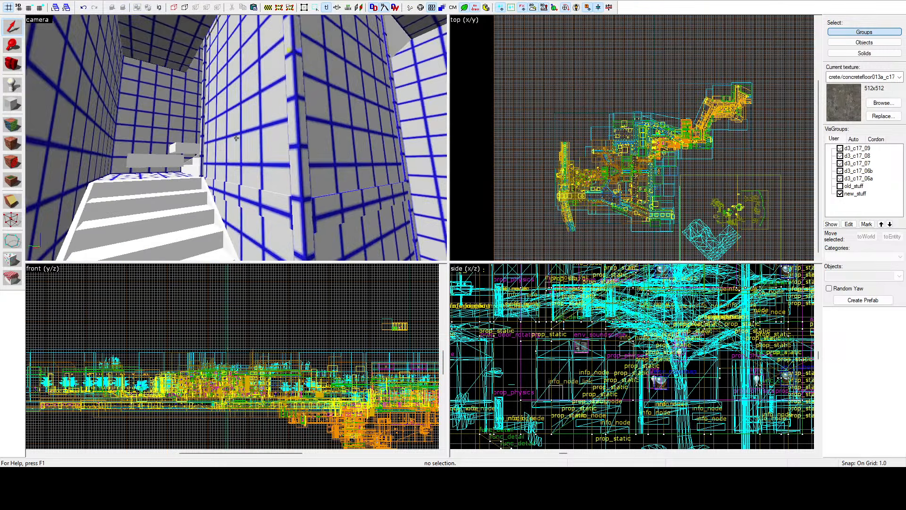
key(w)
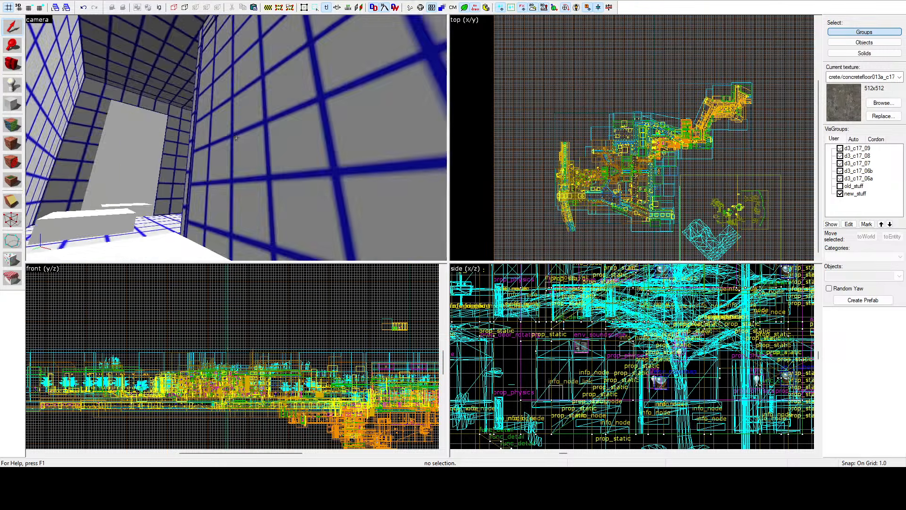
key(w)
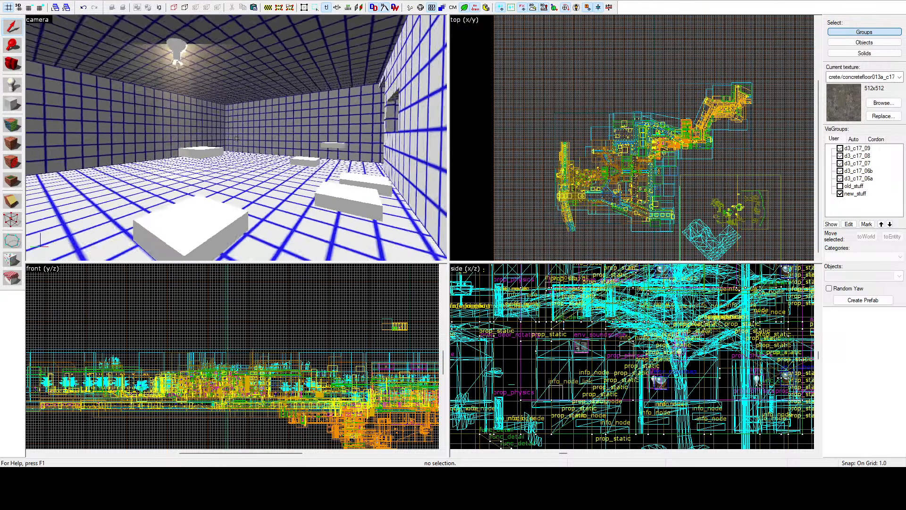
key(w)
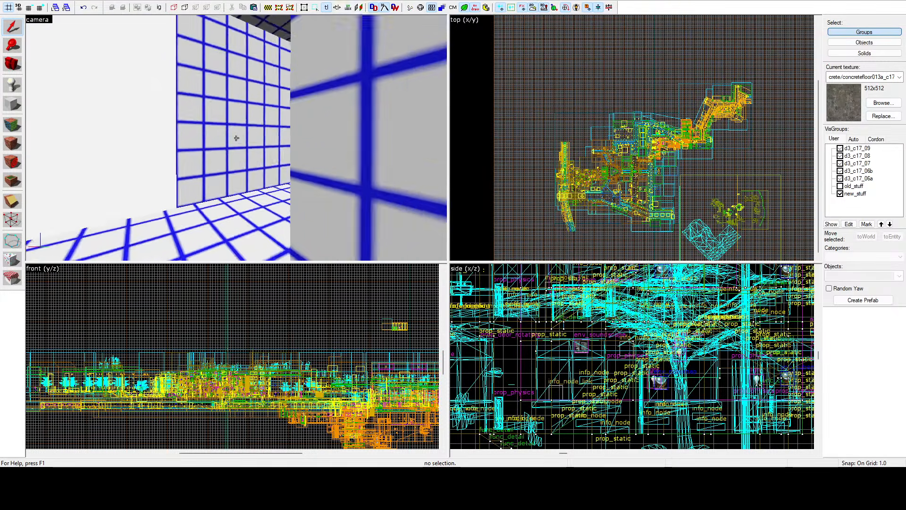
key(w)
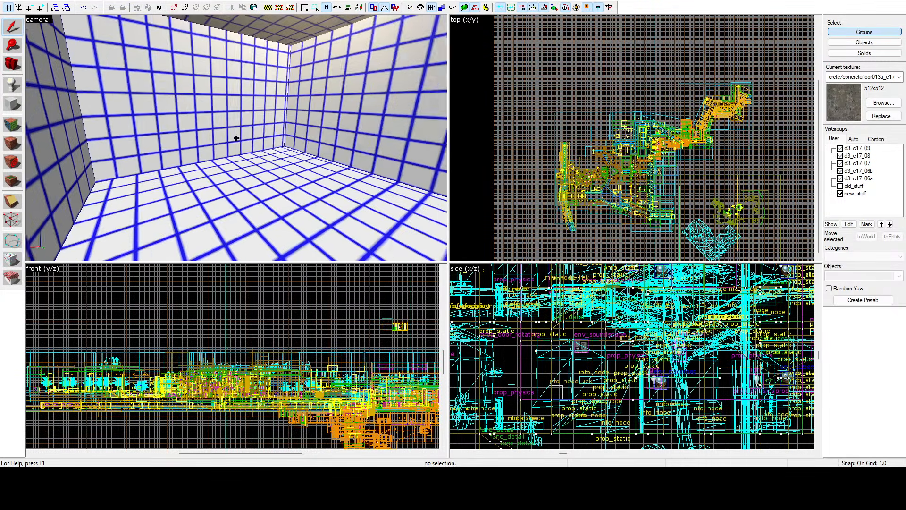
key(z)
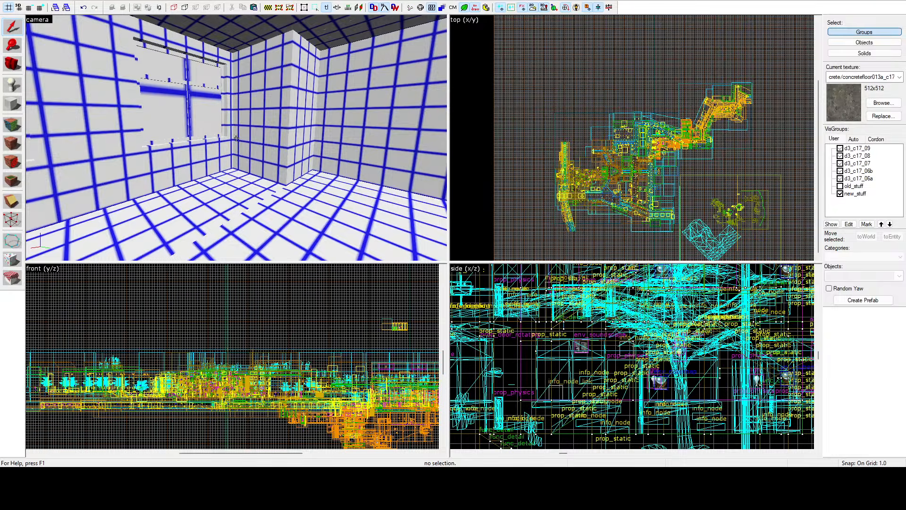
key(w)
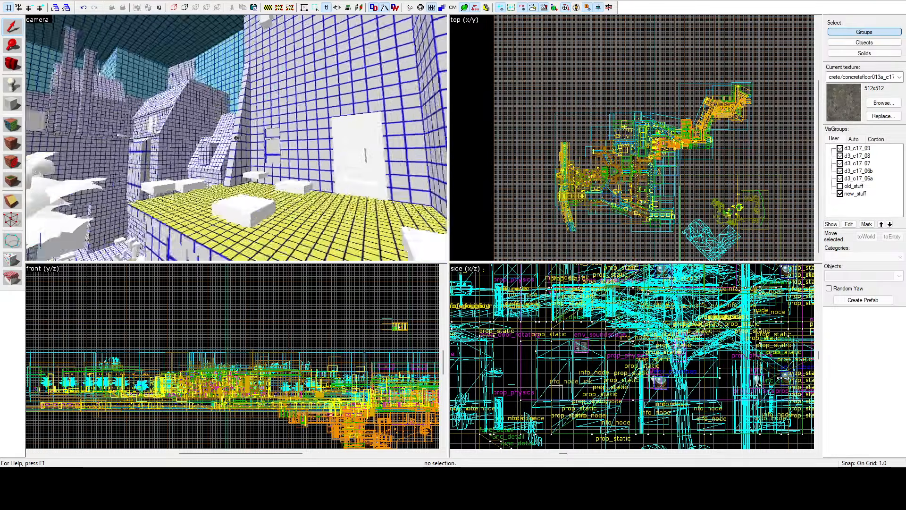
key(s)
key(z)
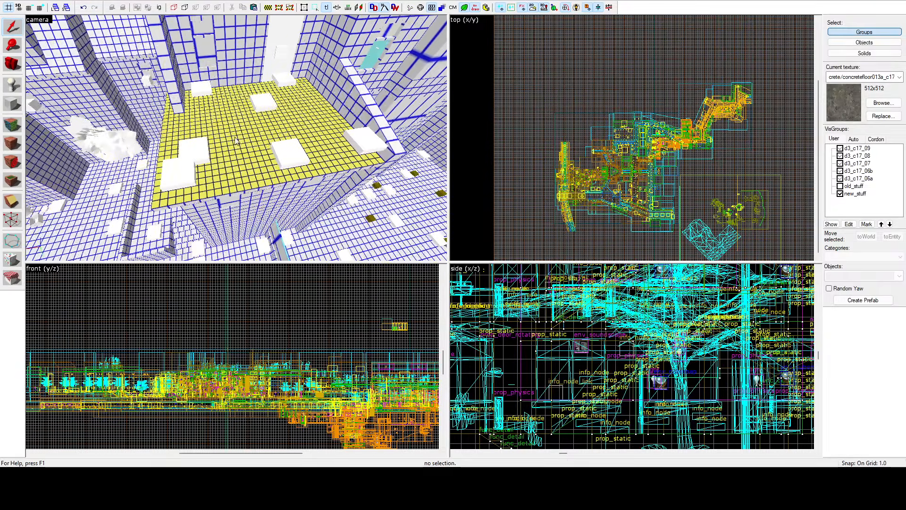
Step: Start face editing and examine the lightmap grid on the raised terrace's floor and in the alleys and courtyard around it
click(17, 130)
key(z)
key(w)
key(z)
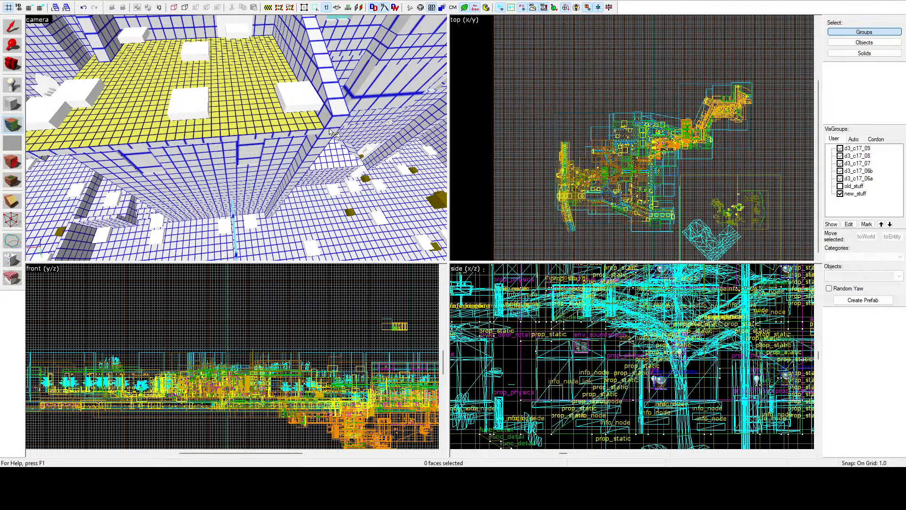
key(z)
key(w)
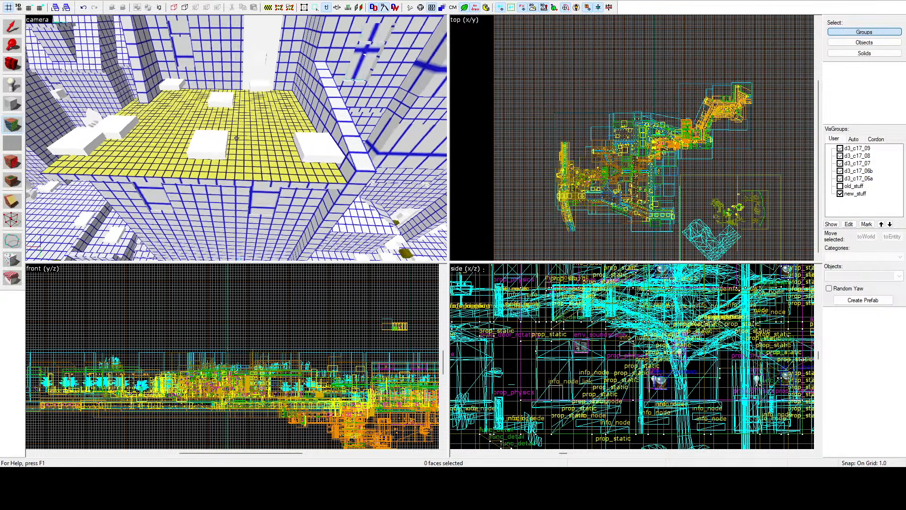
key(z)
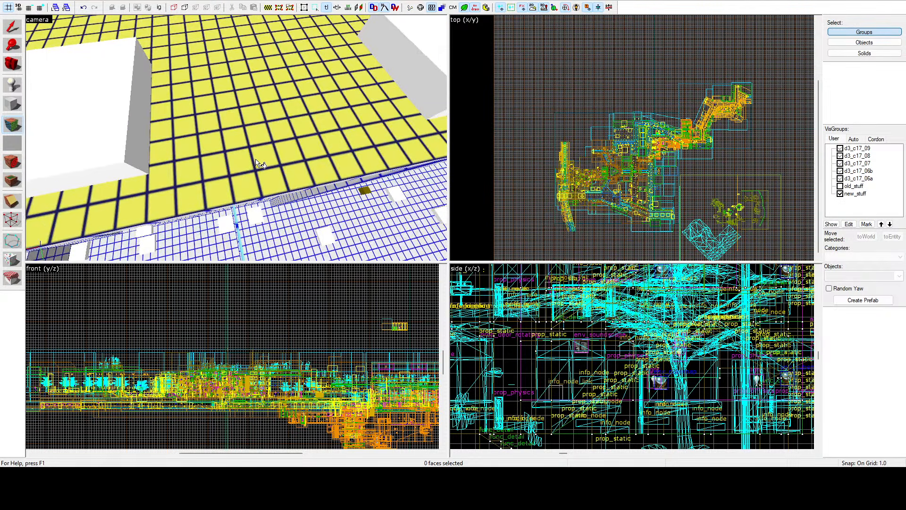
key(z)
key(s)
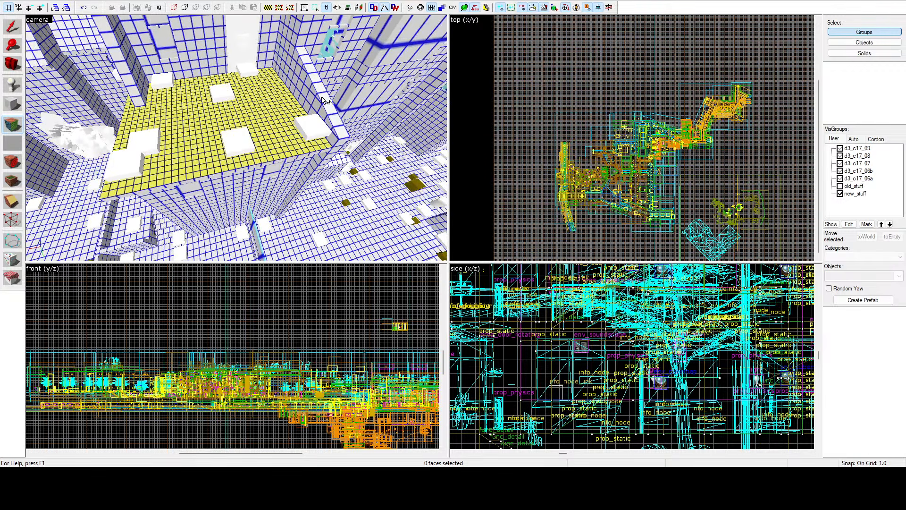
key(z)
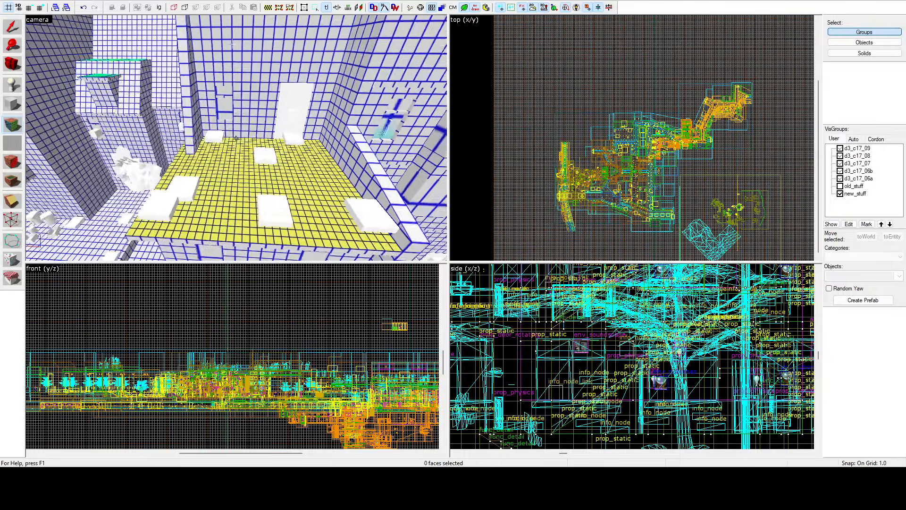
key(d)
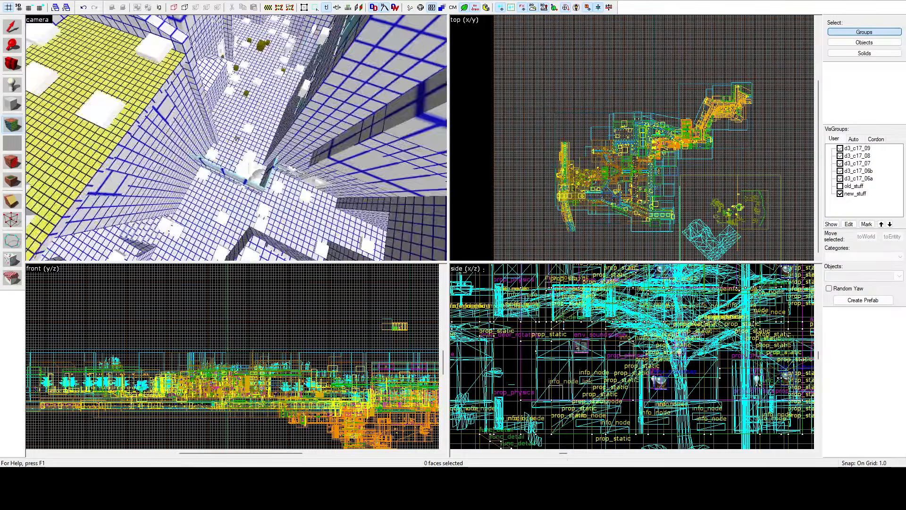
key(z)
key(z)
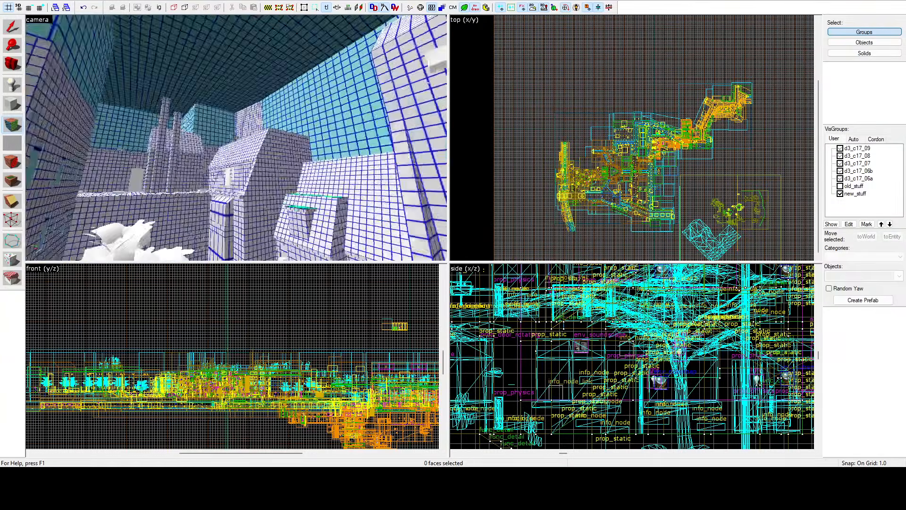
key(z)
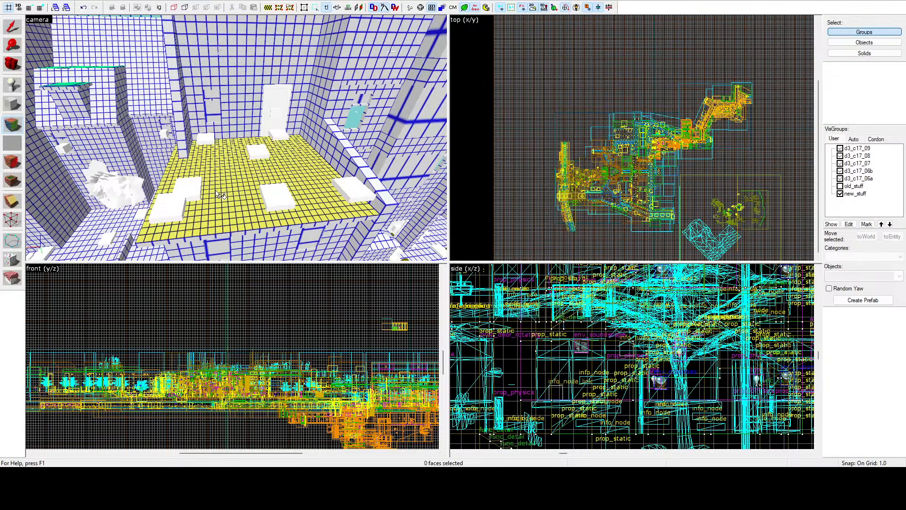
key(z)
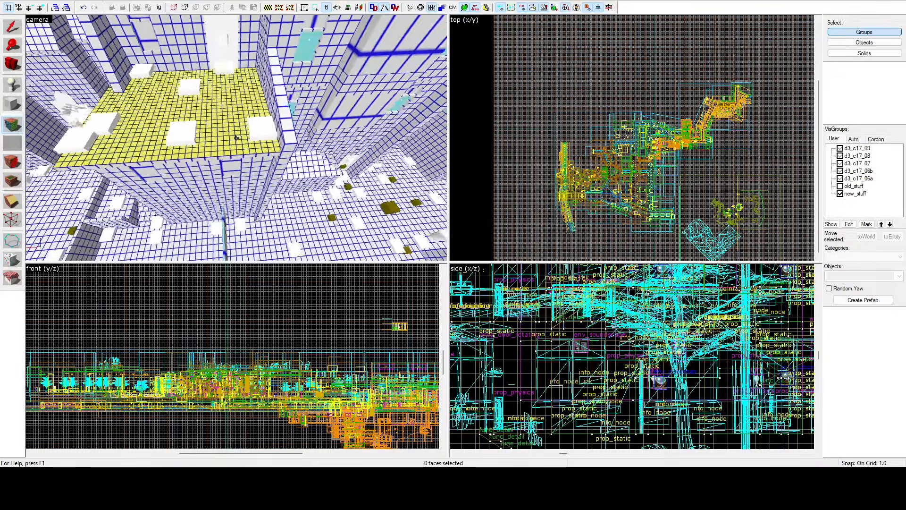
Step: Select the raised terrace's floor face for lightmap editing
key(z)
click(270, 120)
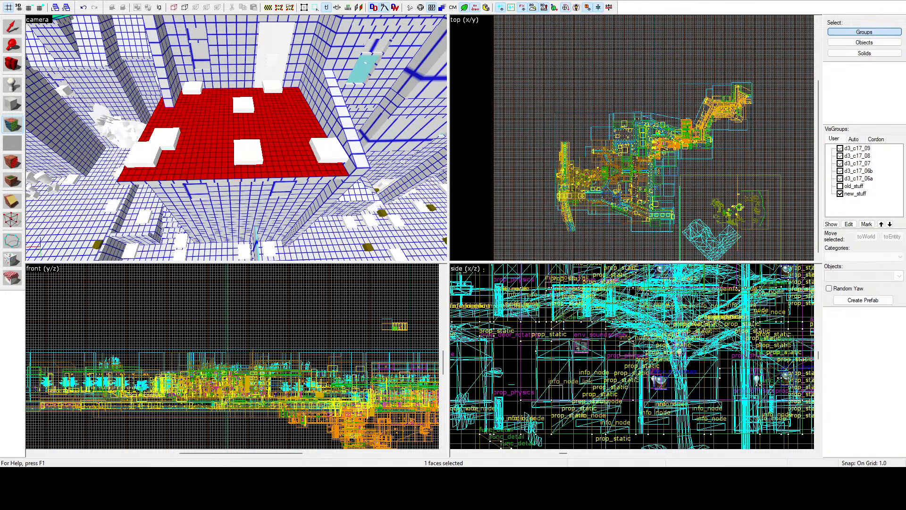
key(z)
key(a)
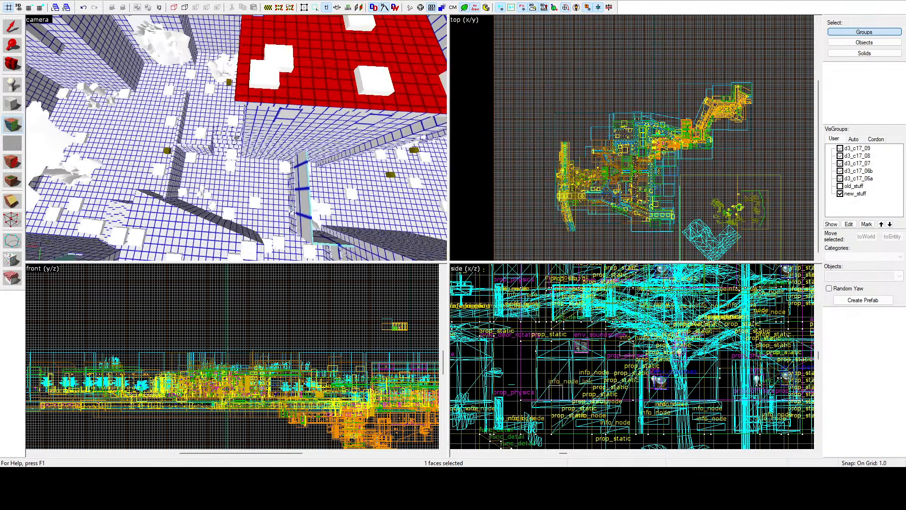
key(z)
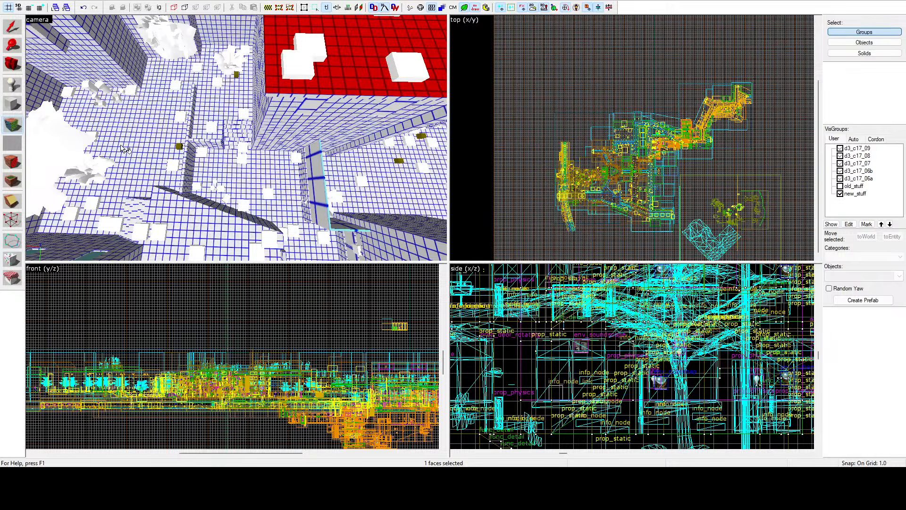
key(z)
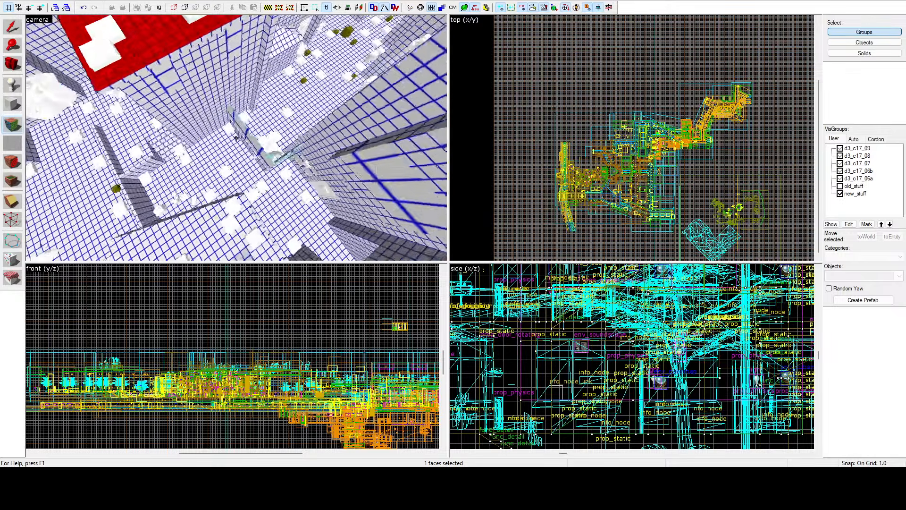
Step: Select the ground faces of the narrow alley below the terrace, behind the low planter wall, instead of the terrace floor
key(z)
click(286, 142)
key(z)
key(w)
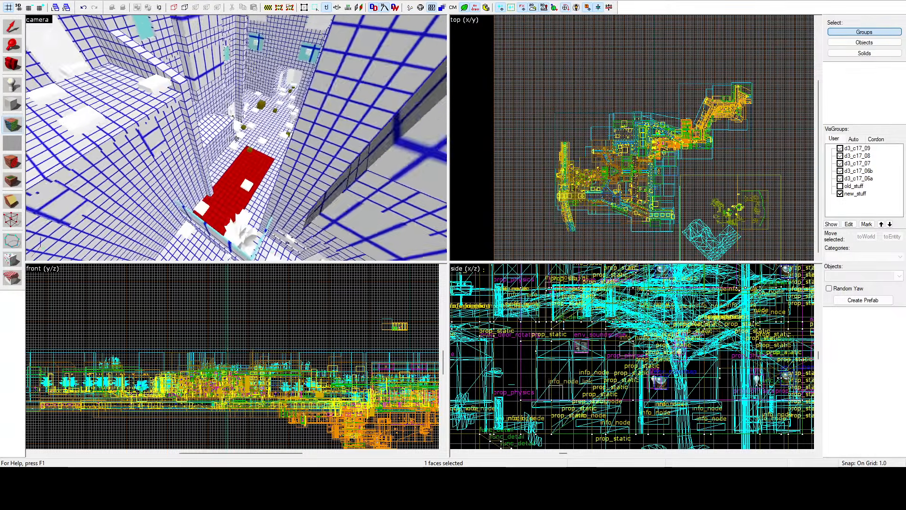
key(z)
ctrl+click(241, 119)
ctrl+click(263, 169)
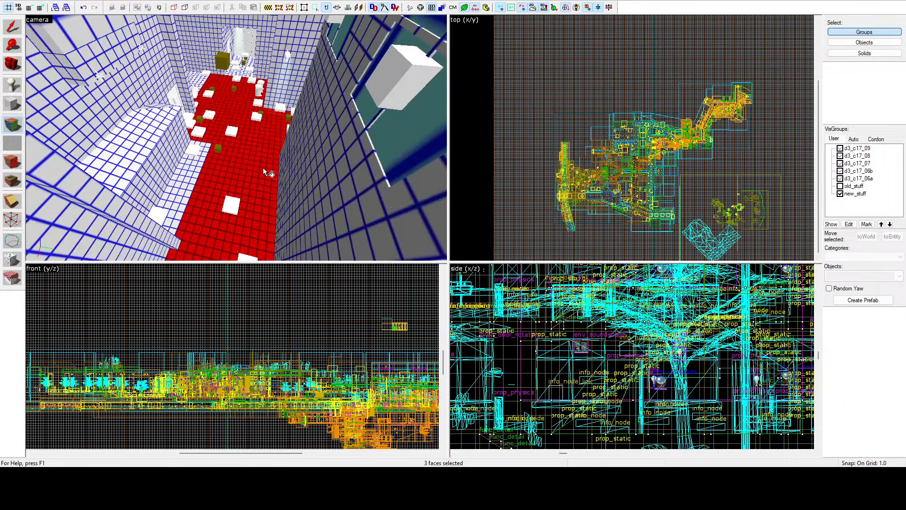
ctrl+click(199, 166)
Step: Add the ground faces of the yard beyond the low planter wall and the adjoining walled area to the face selection
key(z)
key(z)
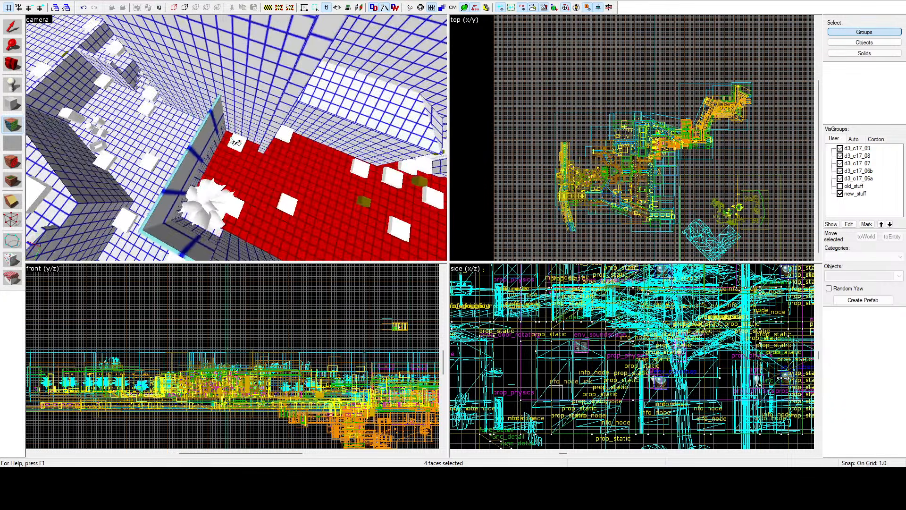
ctrl+click(141, 129)
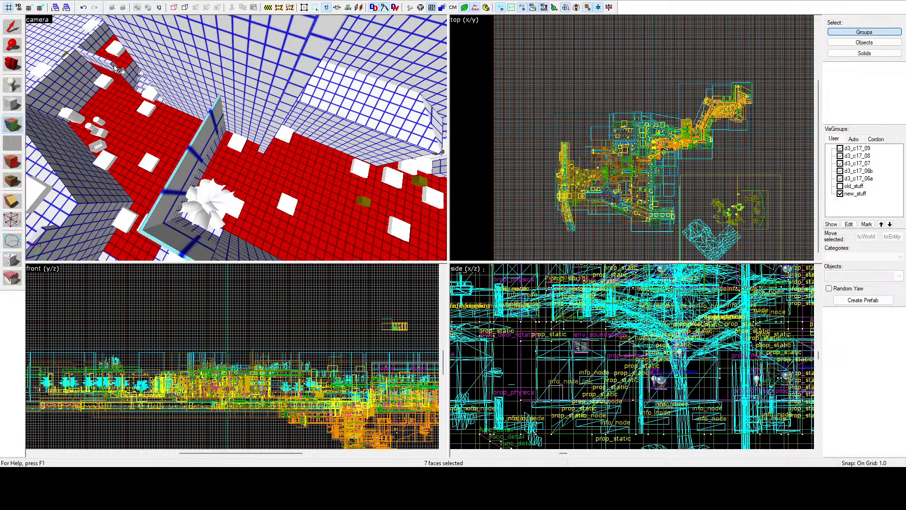
key(z)
key(z)
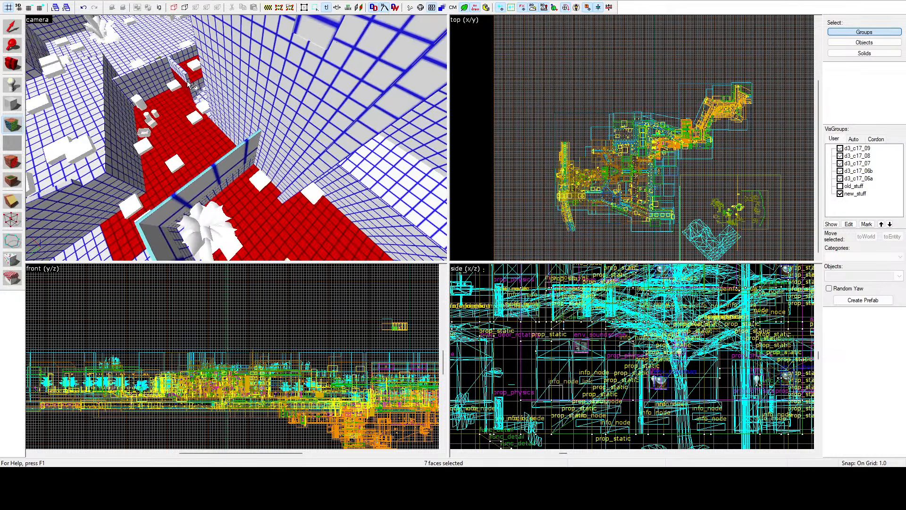
ctrl+click(159, 42)
ctrl+click(55, 94)
Step: Add the remaining ground faces around the courtyard tree and along the neighbouring planted strip to the face selection
key(z)
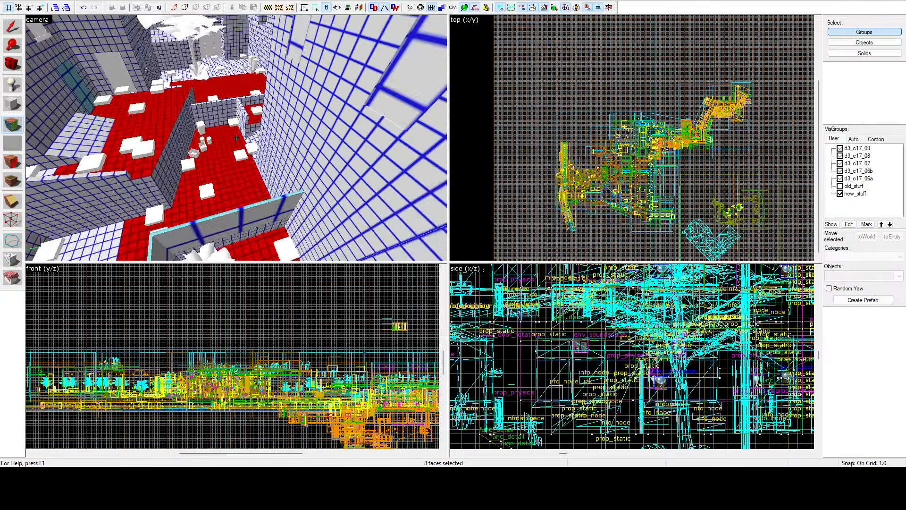
key(z)
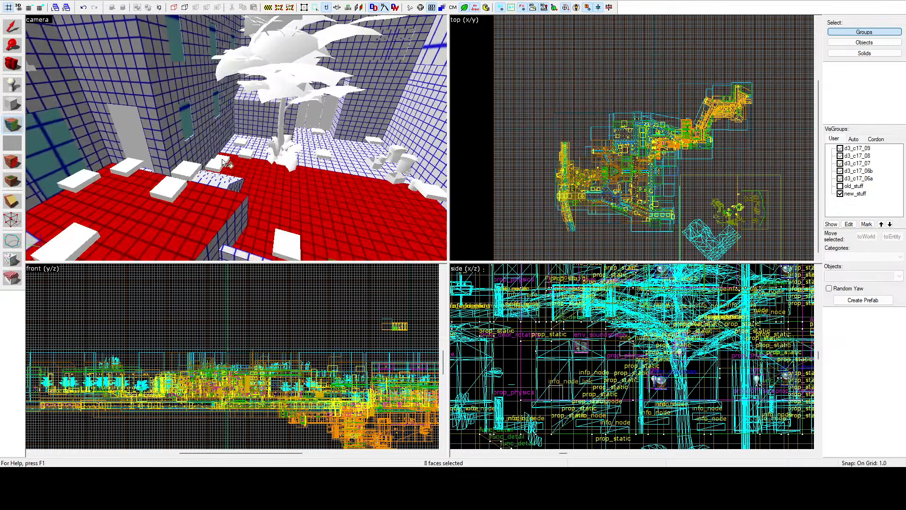
ctrl+click(257, 148)
key(z)
ctrl+click(246, 167)
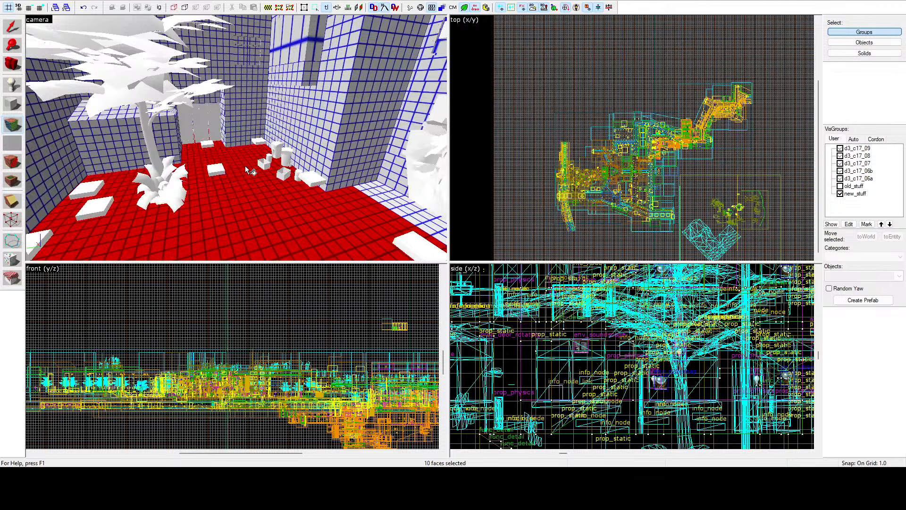
key(z)
key(z)
ctrl+click(257, 141)
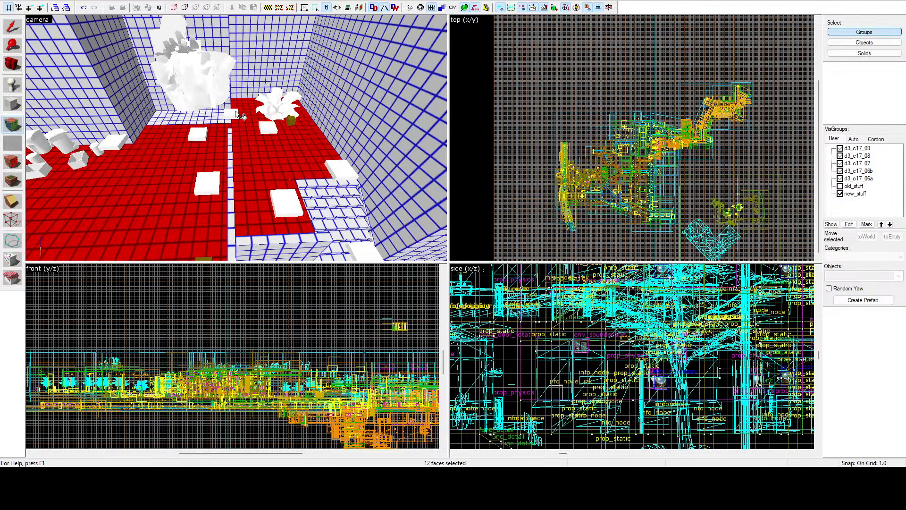
ctrl+click(238, 116)
Step: Add the ground faces beside the leafy plant and inside the doorway passage to the face selection
key(z)
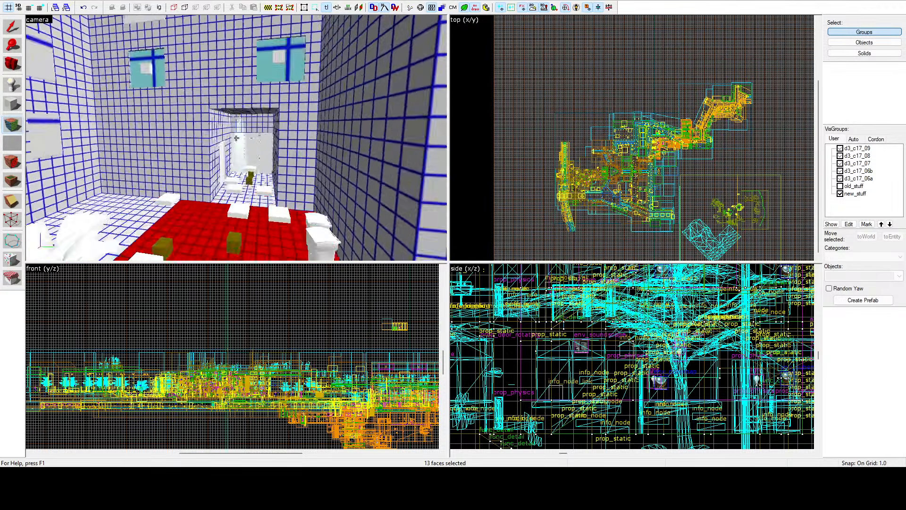
key(z)
ctrl+click(97, 148)
ctrl+click(279, 160)
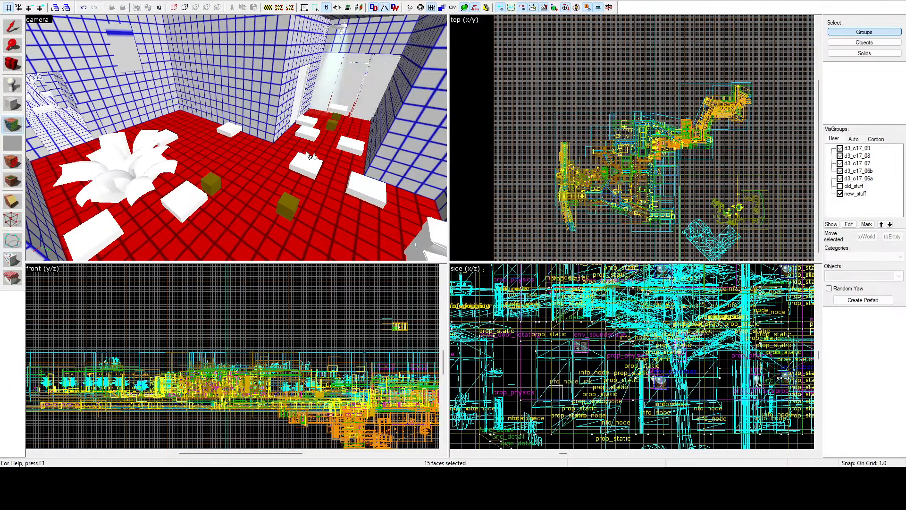
Step: Give the selected ground faces a finer lightmap scale, leave face editing and check the grid along the alley
key(z)
key(z)
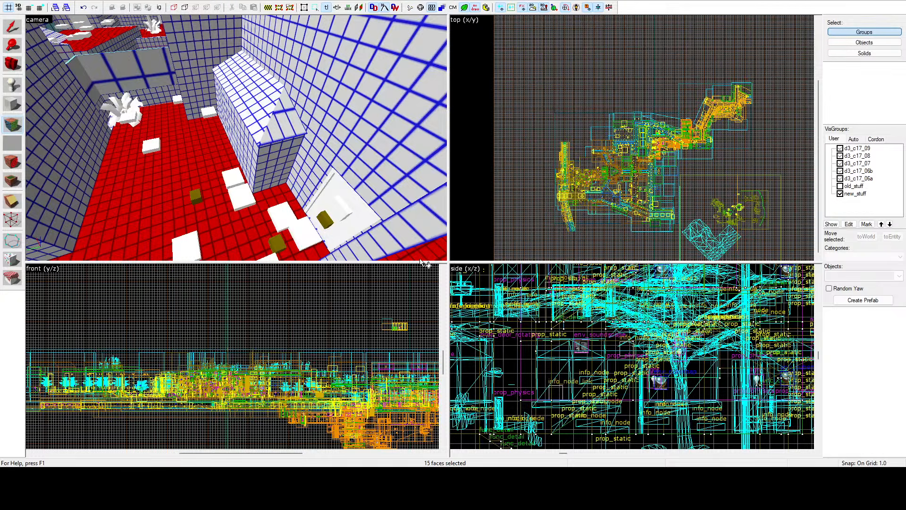
key(shift+s)
key(z)
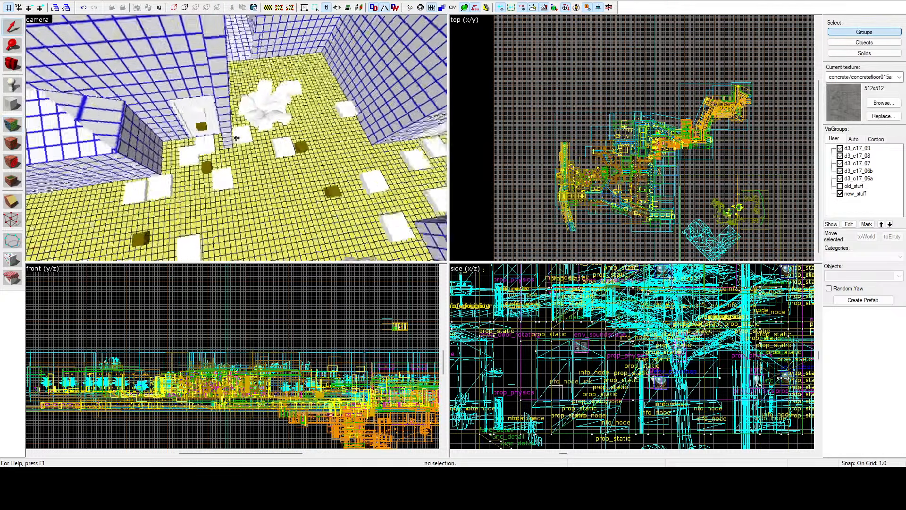
key(w)
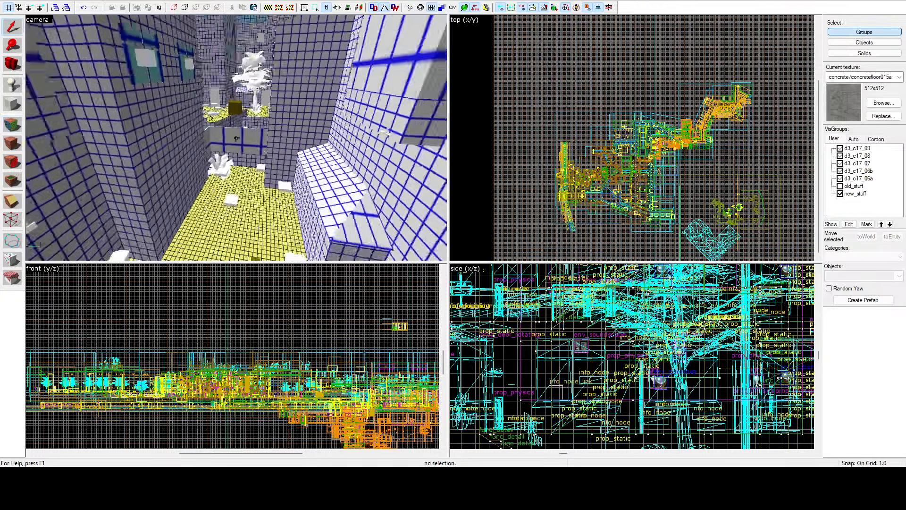
Step: Give the two floor faces of the narrow alley passage beside the fence a finer lightmap scale
key(w)
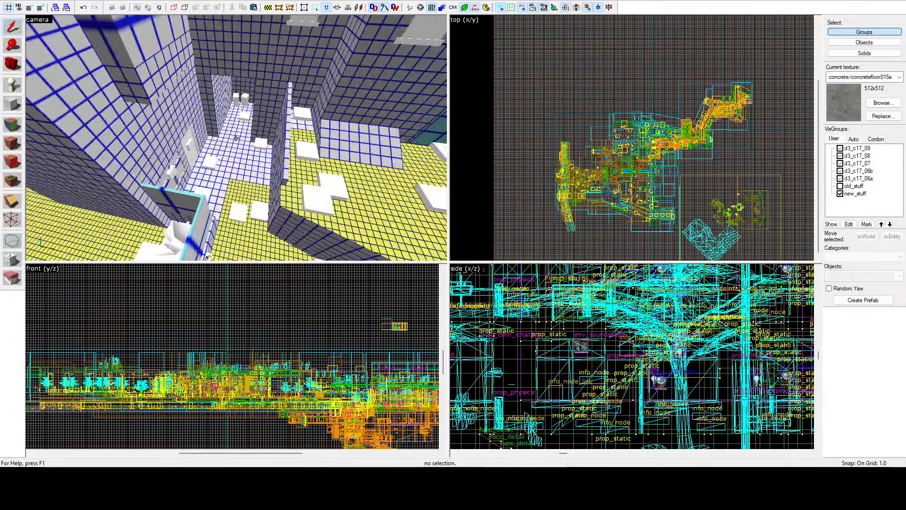
click(12, 124)
click(244, 142)
ctrl+click(205, 198)
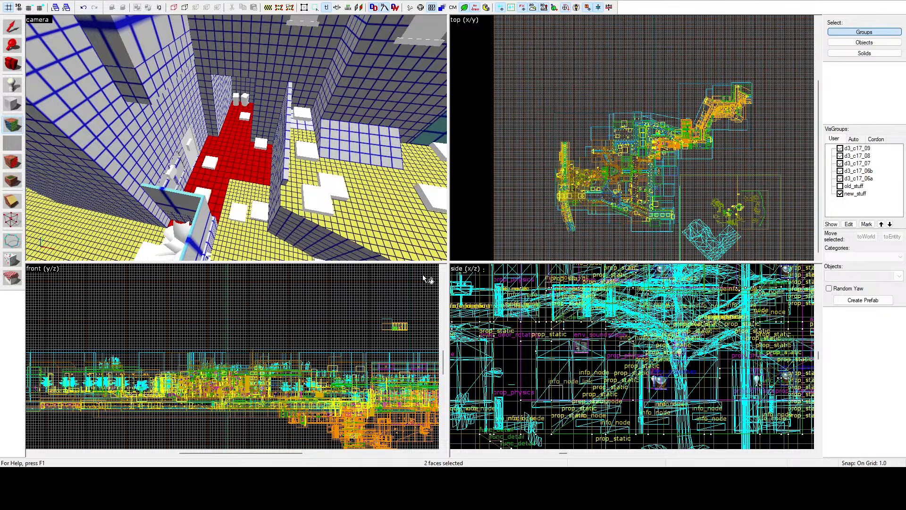
click(539, 142)
key(z)
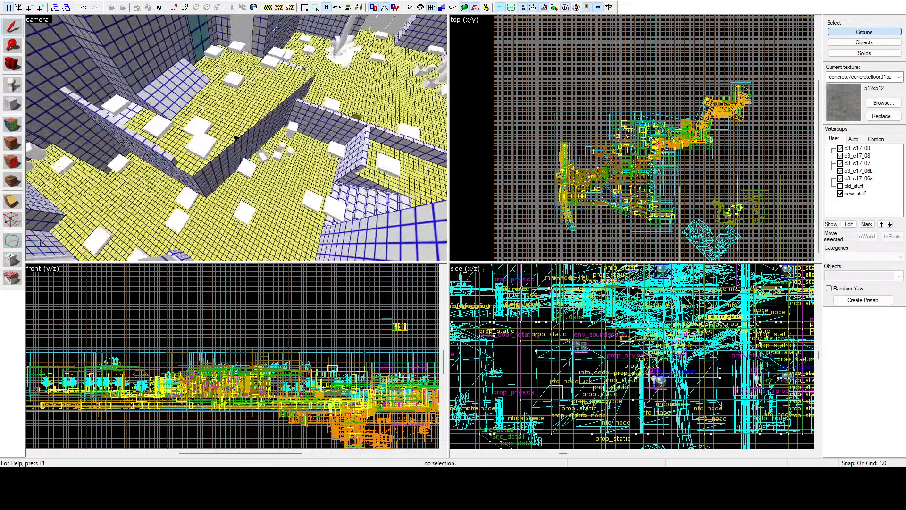
Step: Give the leftover ground face under the slab behind the low wall a finer lightmap scale and leave face editing
key(w)
key(z)
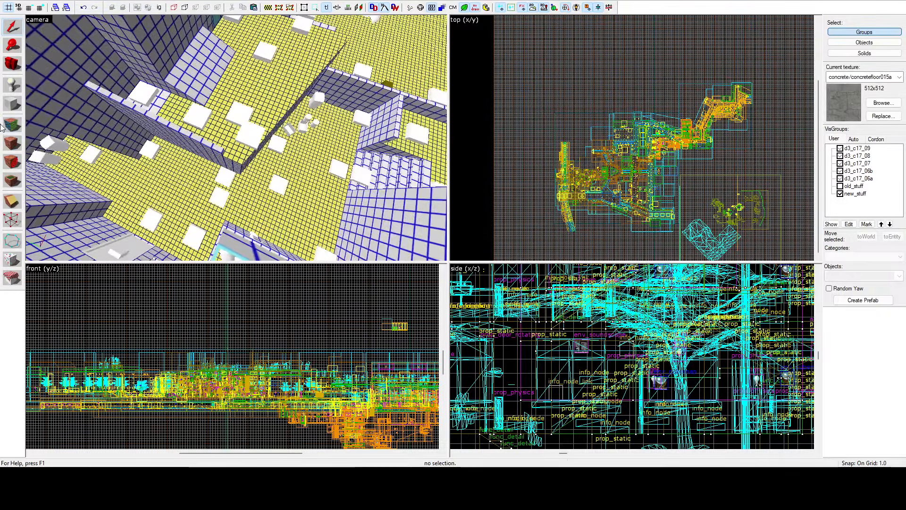
click(12, 122)
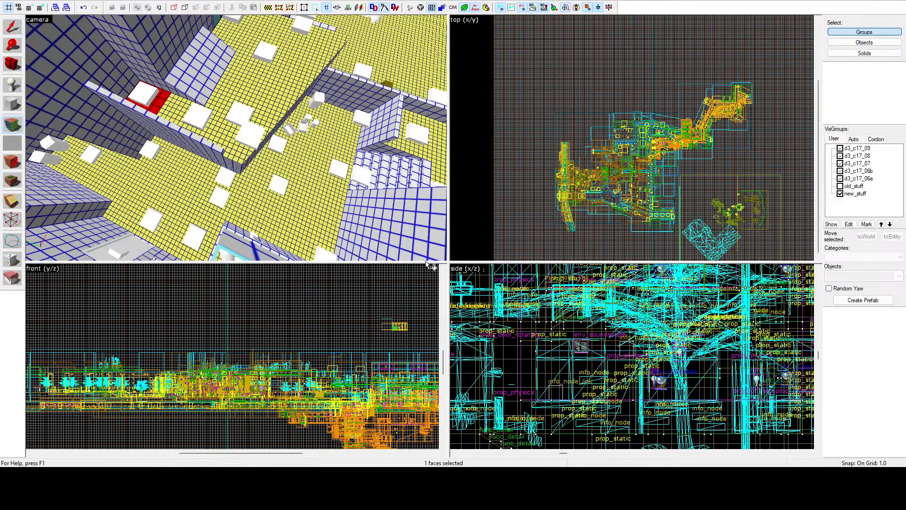
key(shift+s)
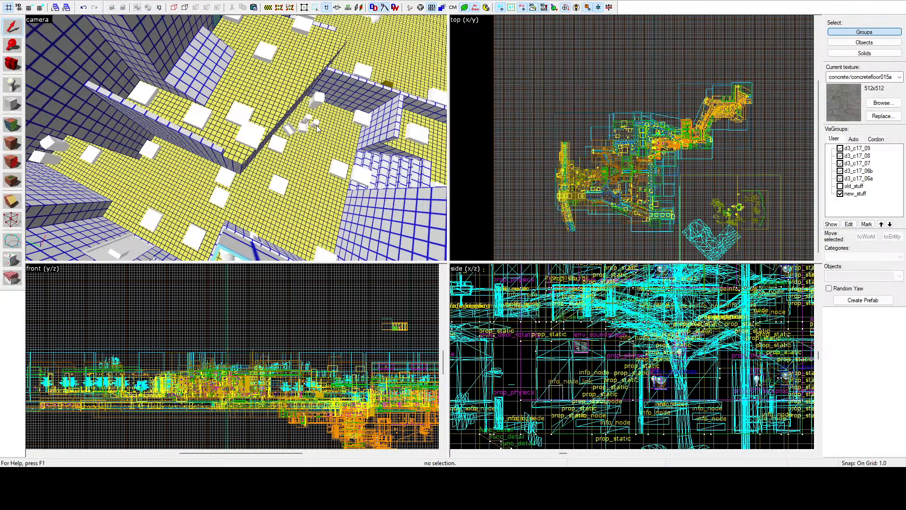
Step: Examine the lightmap grid across the courtyard, terrace, alley and indoor passage floors for areas with a coarse scale
key(z)
key(w)
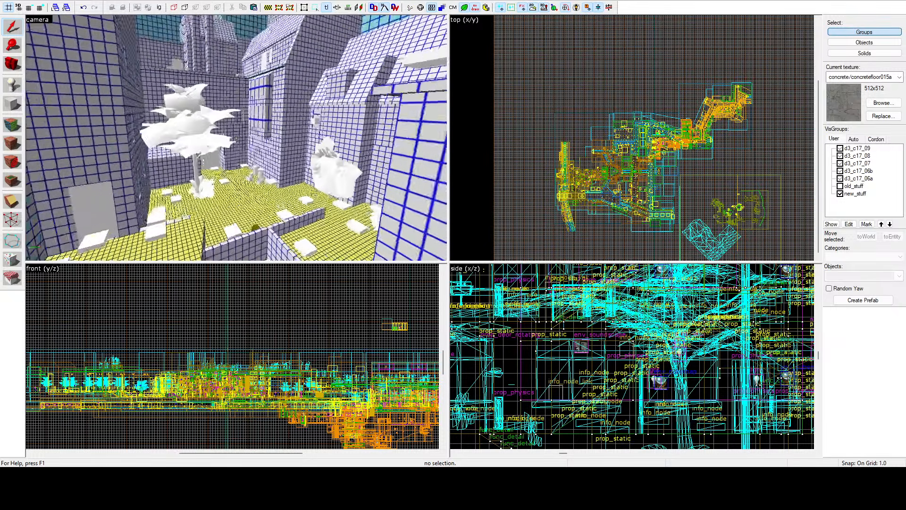
key(w)
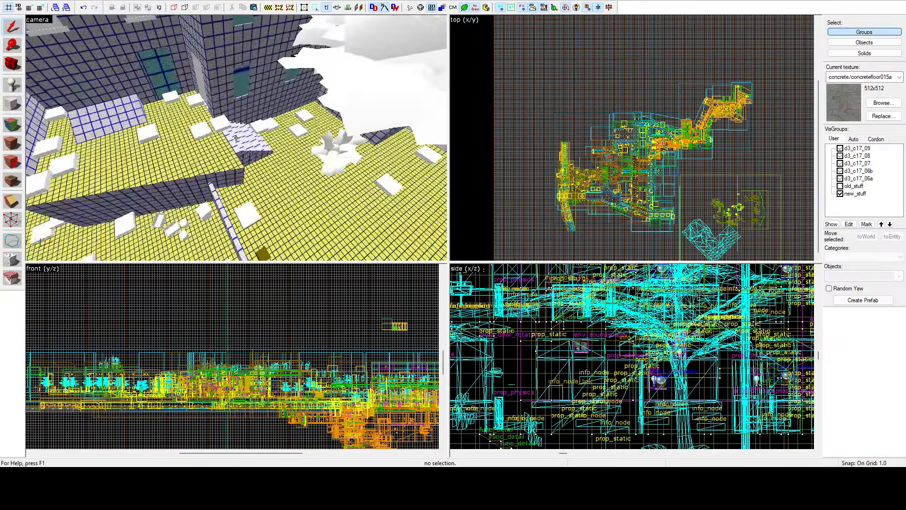
key(w)
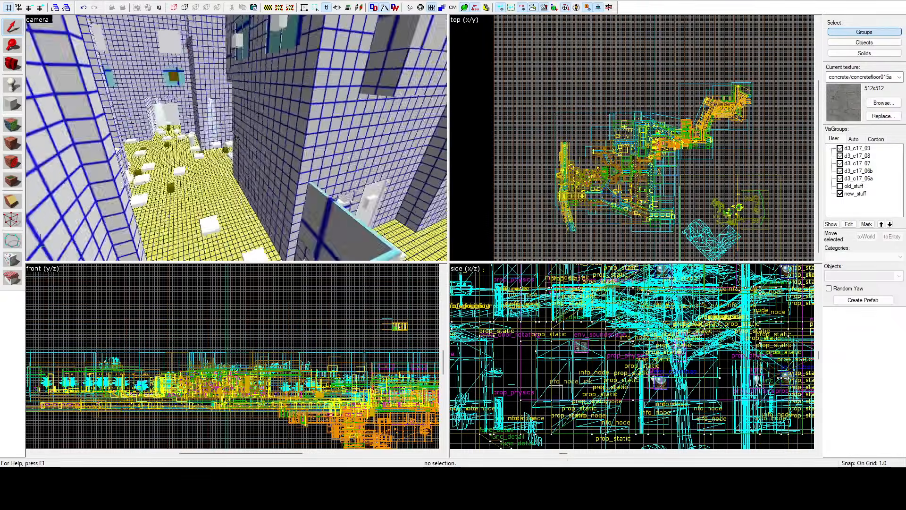
key(w)
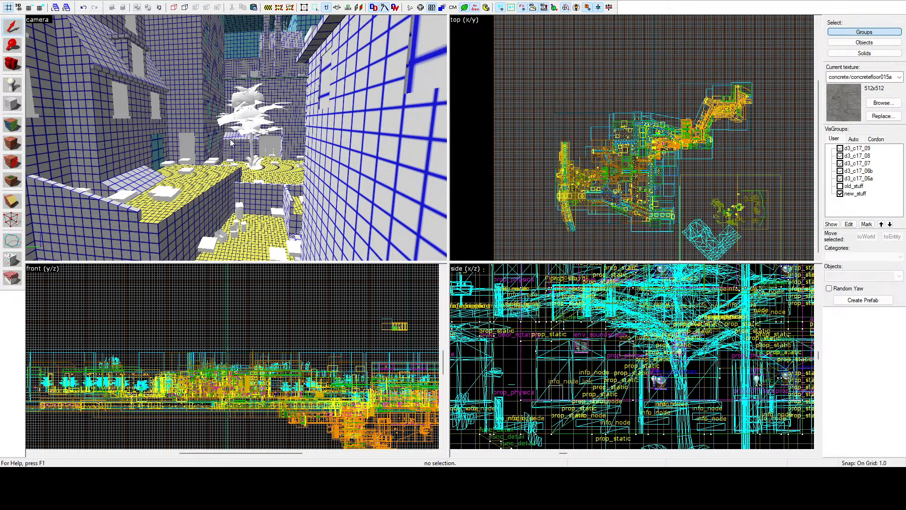
key(z)
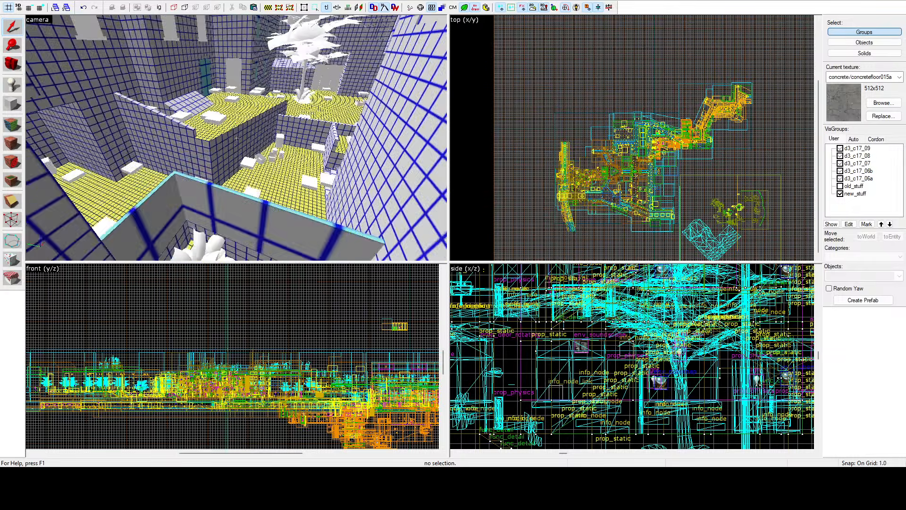
key(w)
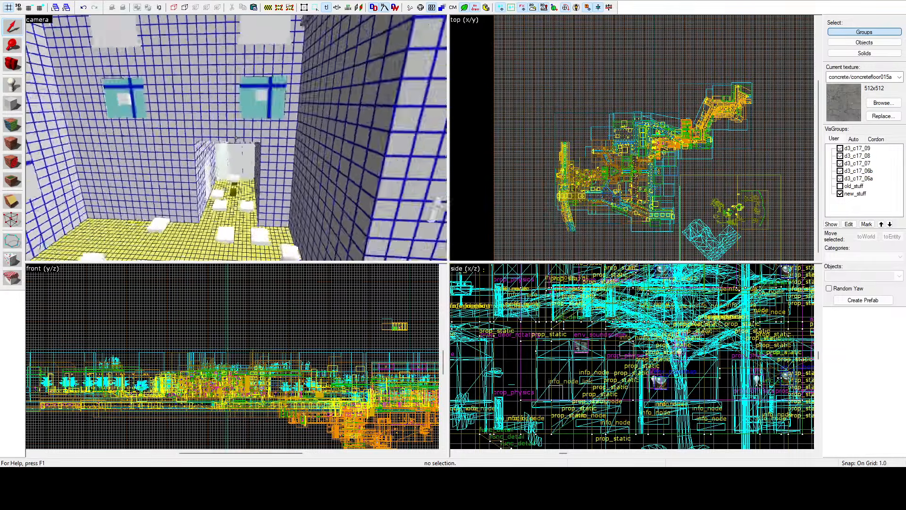
key(w)
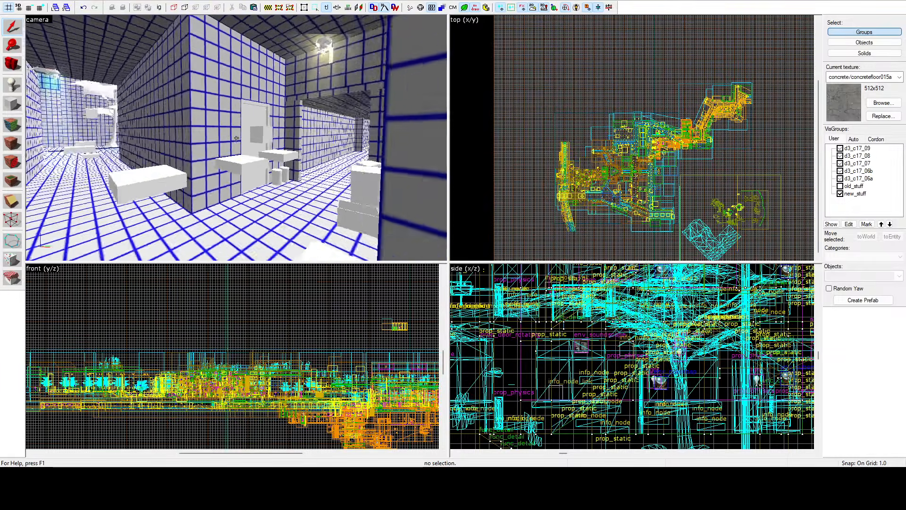
key(w)
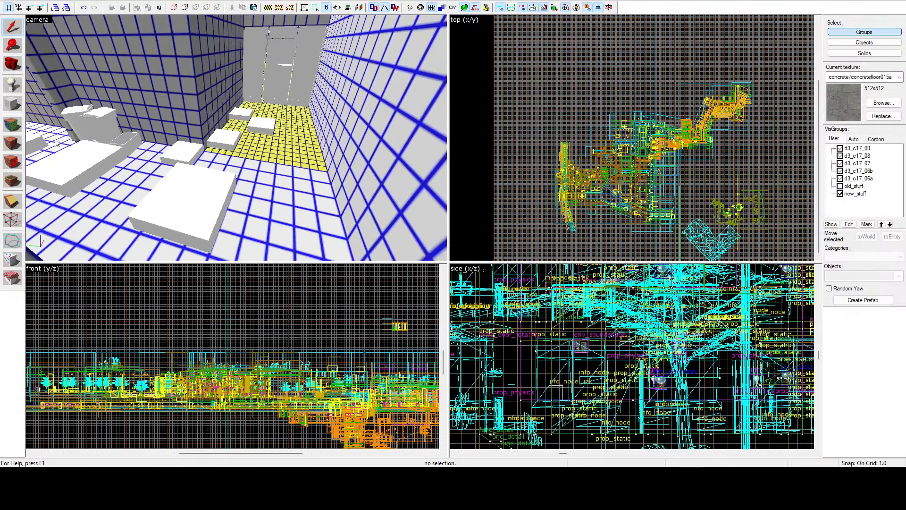
Step: Select the floor faces of the long indoor corridor and its adjoining hallway and give them a finer lightmap scale
click(13, 129)
click(260, 190)
key(z)
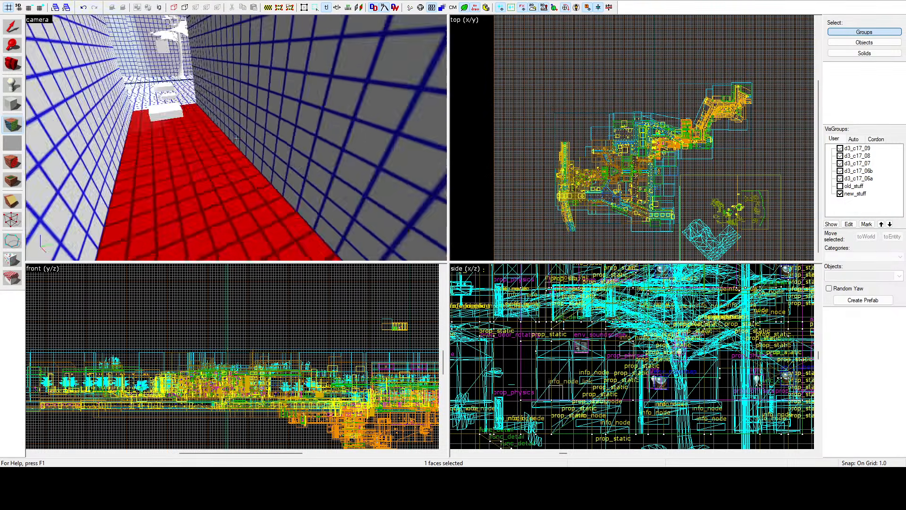
key(w)
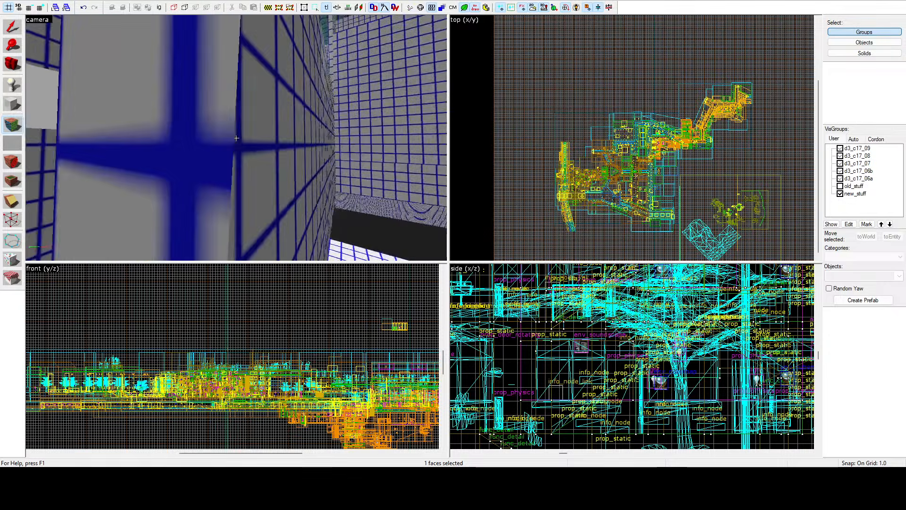
key(w)
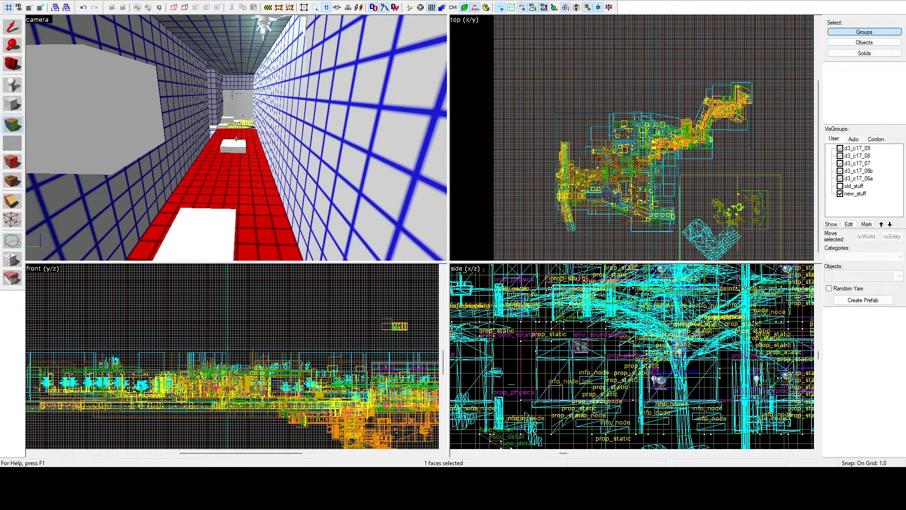
key(a)
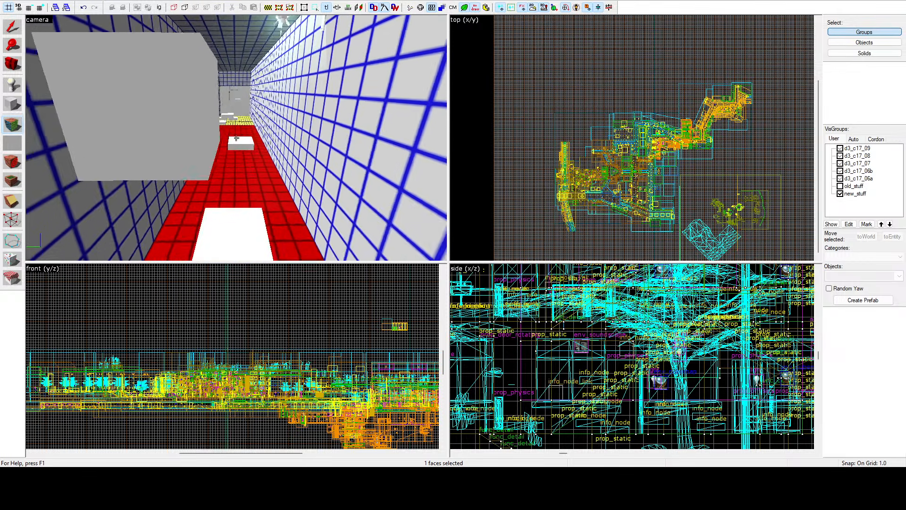
key(d)
key(w)
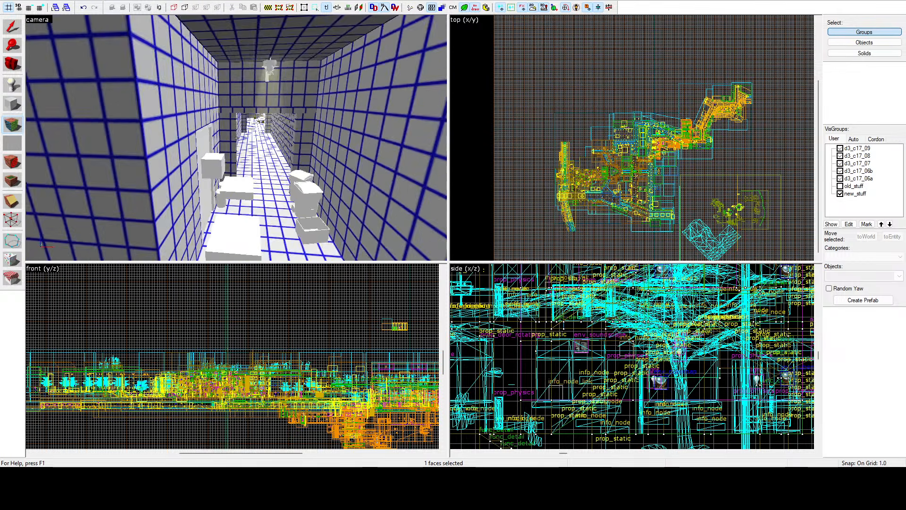
key(z)
drag(254, 153, 477, 173)
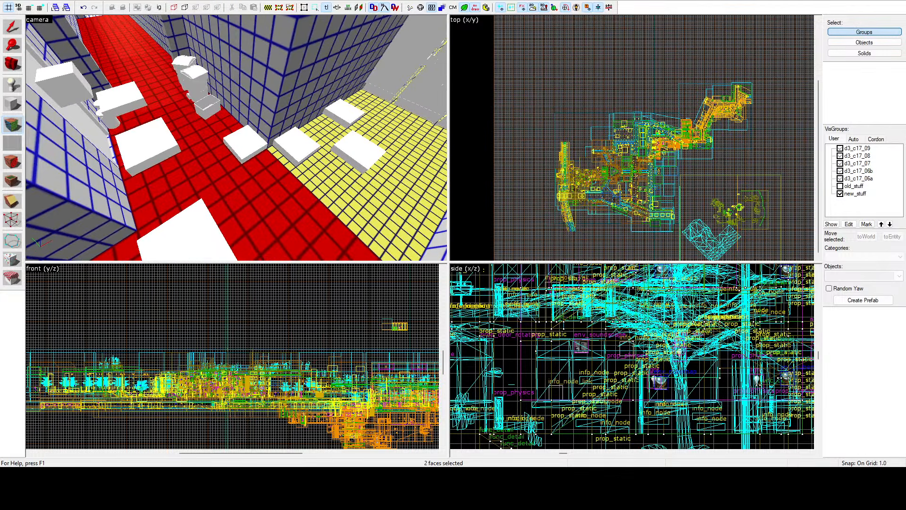
Step: Select the first three ground faces along the near side of the walled tree yard
key(z)
key(w)
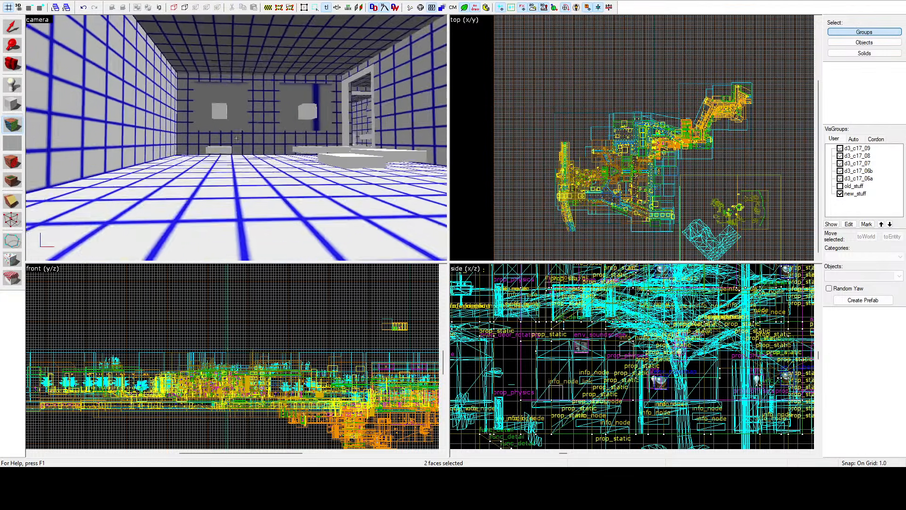
click(236, 137)
key(z)
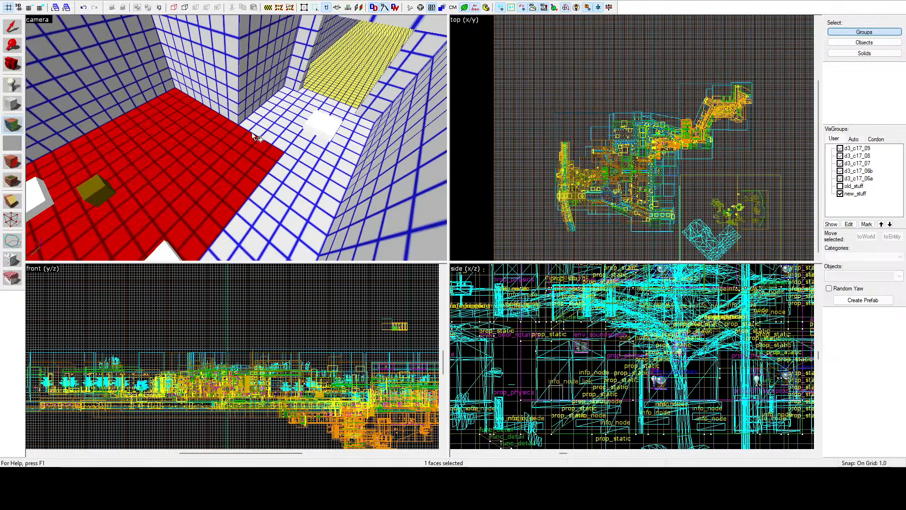
ctrl+click(289, 129)
ctrl+click(293, 192)
key(z)
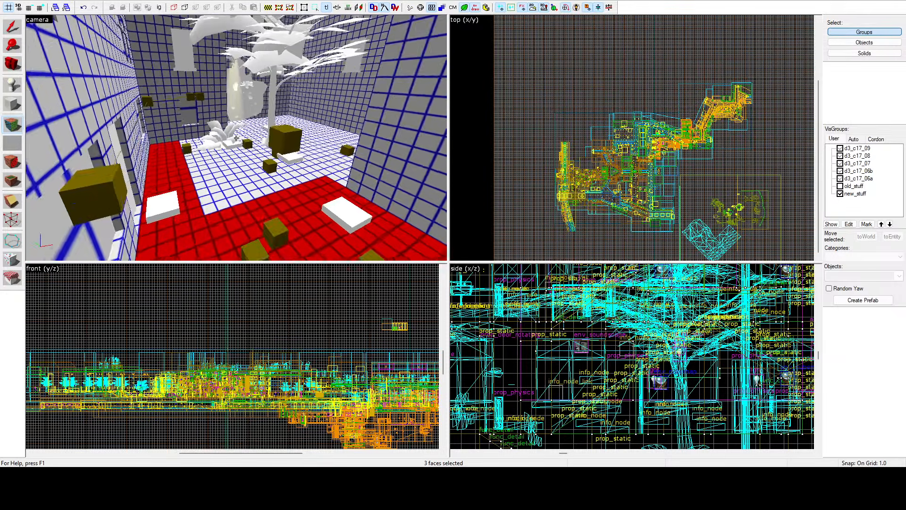
Step: Add the remaining ground faces around the yard's tree to the selection and give them all a finer lightmap scale
key(z)
ctrl+click(231, 170)
key(z)
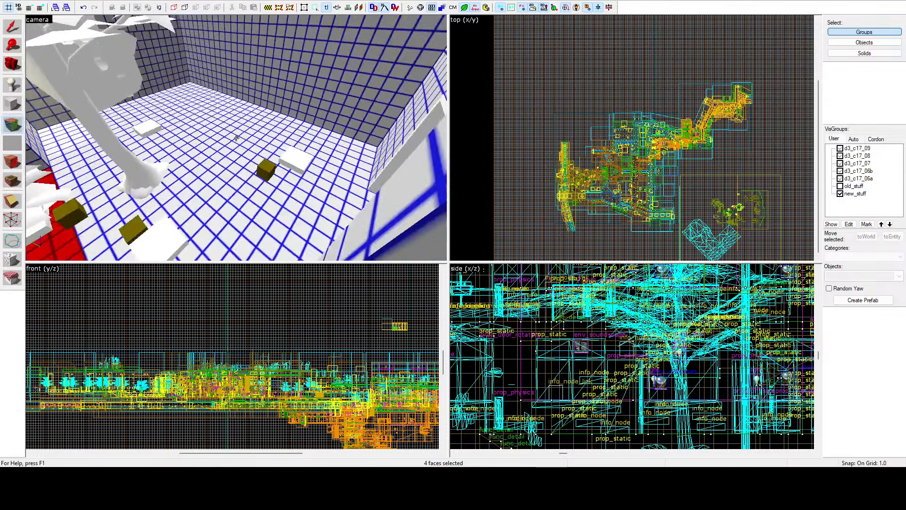
key(z)
ctrl+click(246, 145)
key(z)
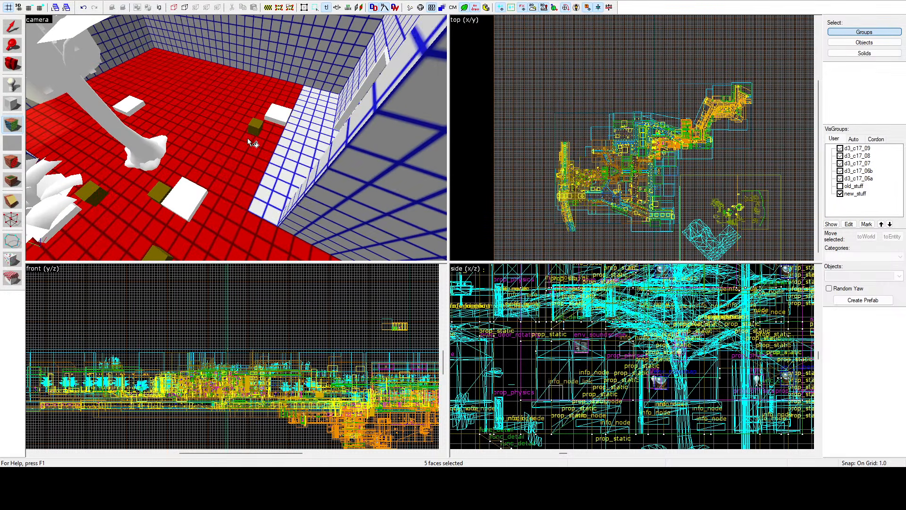
key(z)
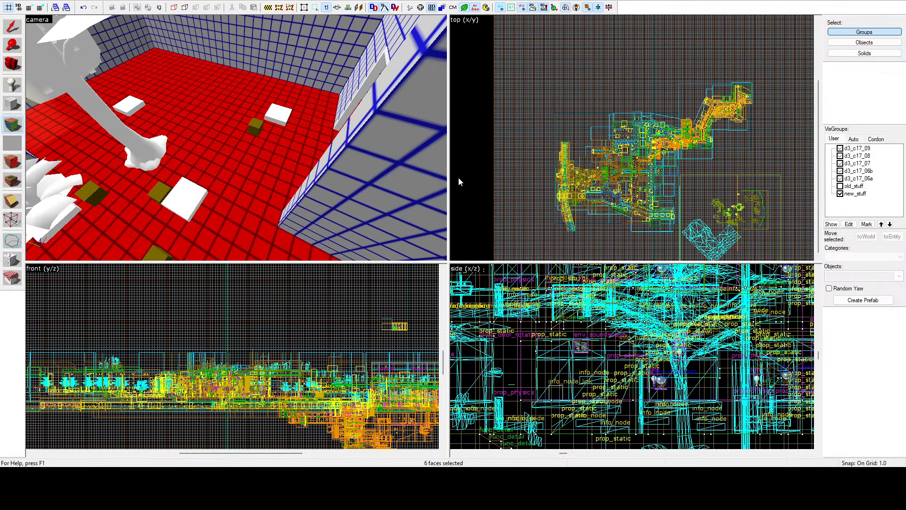
click(530, 146)
key(z)
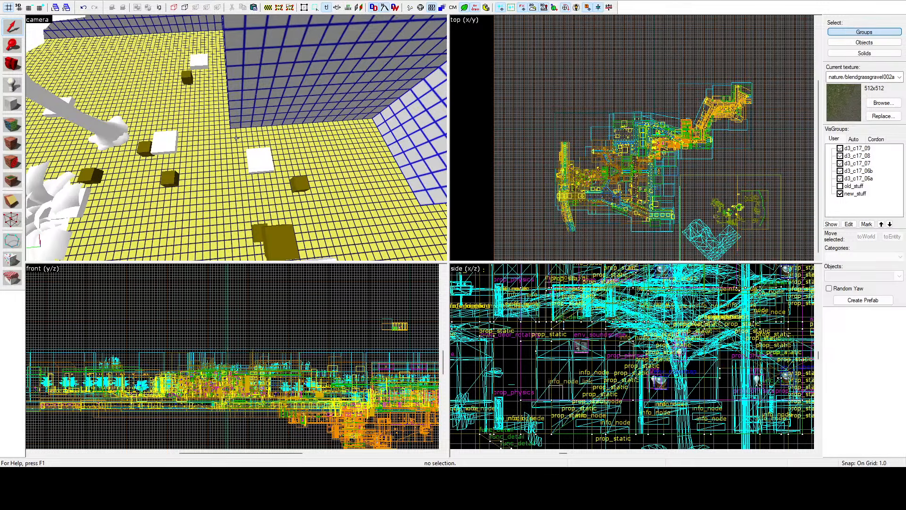
Step: Select the first five paving faces of the larger open yard outside the corridor, including the strips along its dark border line
key(w)
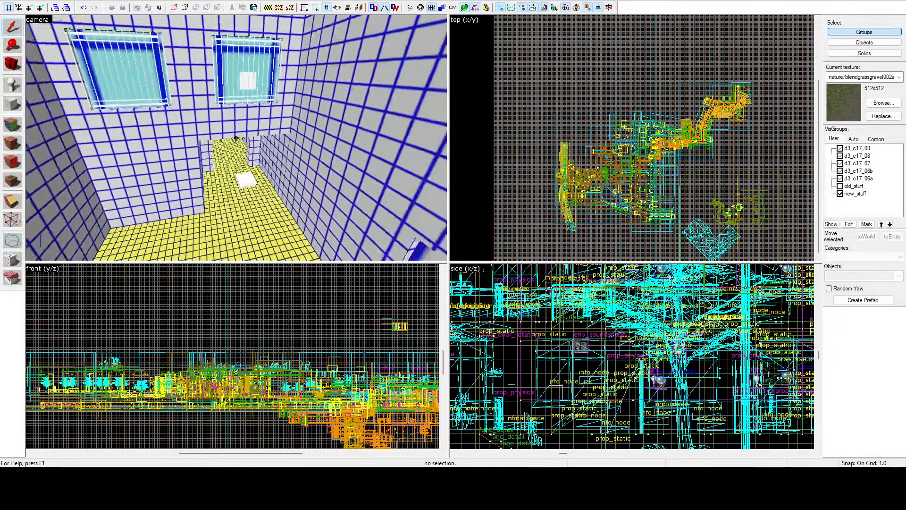
key(w)
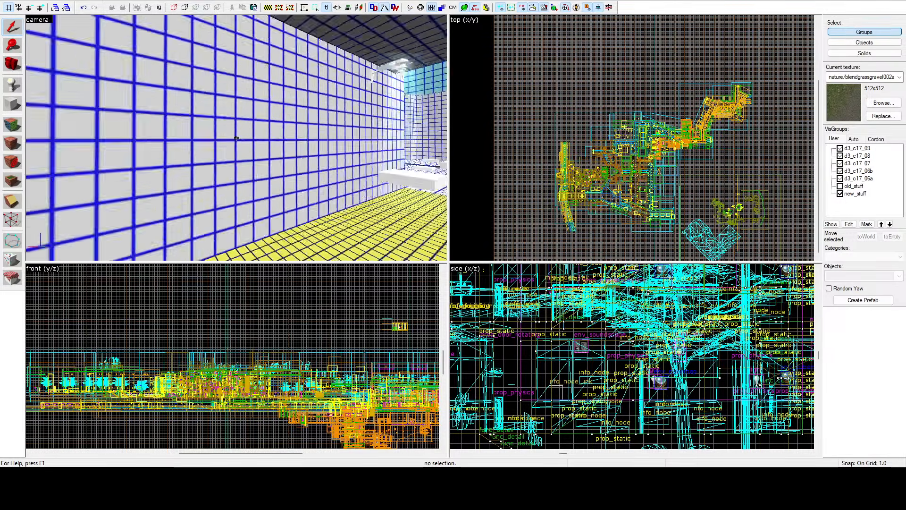
key(w)
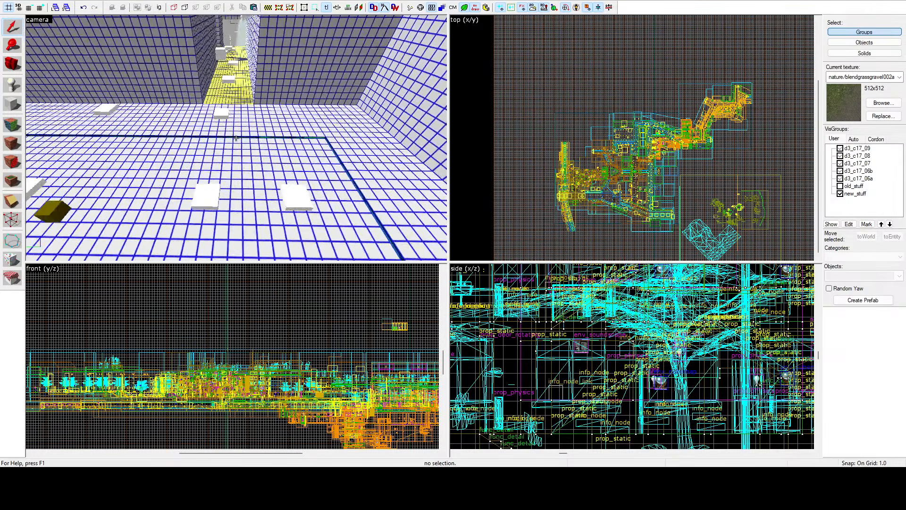
key(z)
click(21, 121)
click(268, 112)
ctrl+click(308, 150)
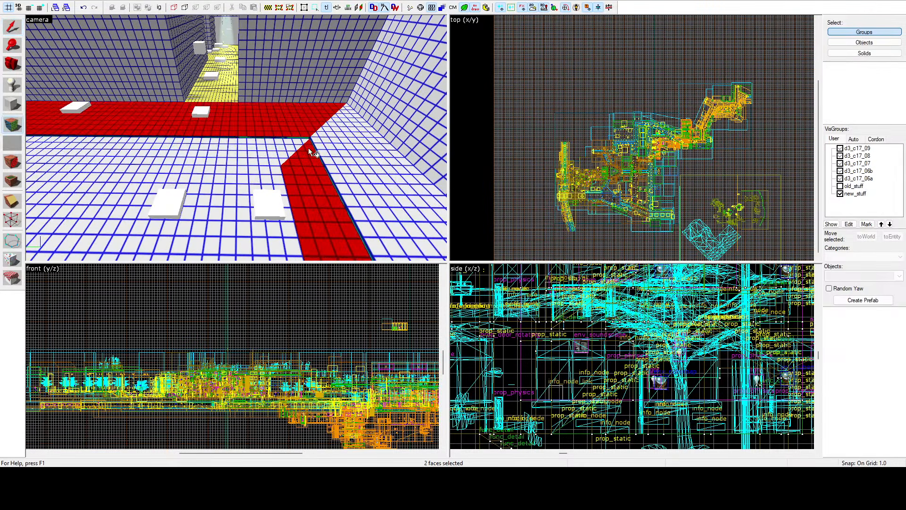
ctrl+click(357, 137)
ctrl+click(261, 160)
ctrl+click(265, 181)
Step: Add the two remaining paving faces beside the tree and outer wall to the face selection
key(z)
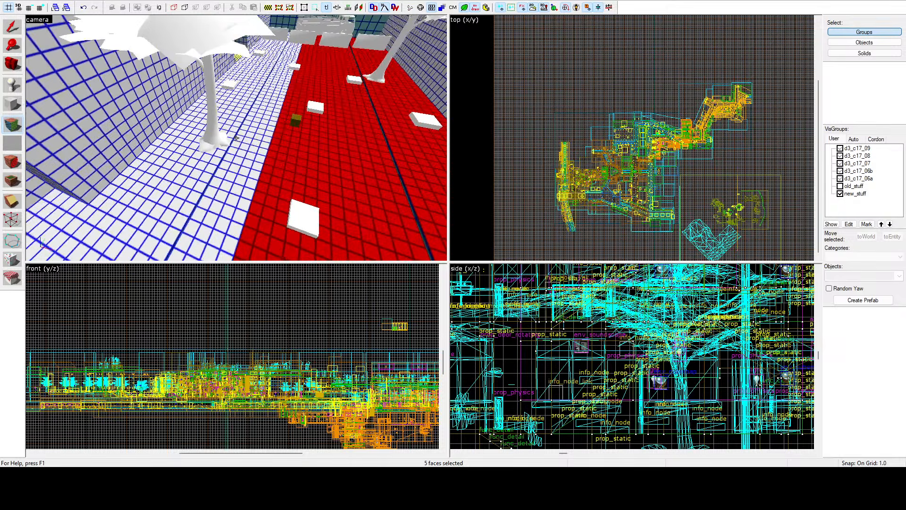
ctrl+click(246, 136)
ctrl+click(158, 164)
key(z)
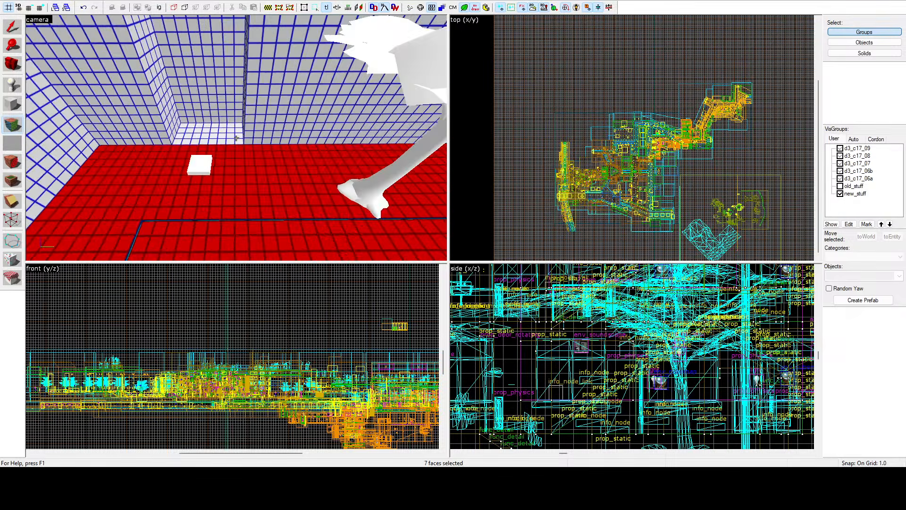
Step: Give the selected paving faces of the yard a finer lightmap scale, leave face editing and check the resulting grid
key(z)
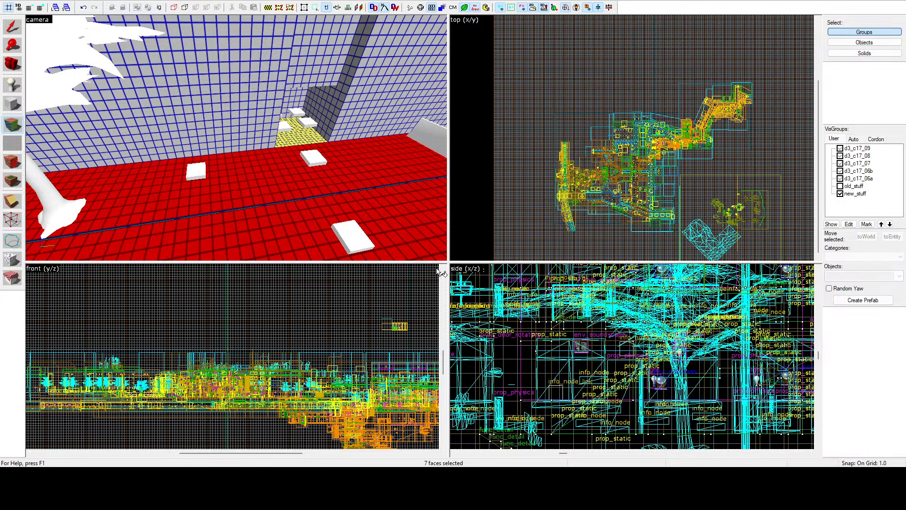
key(z)
key(z)
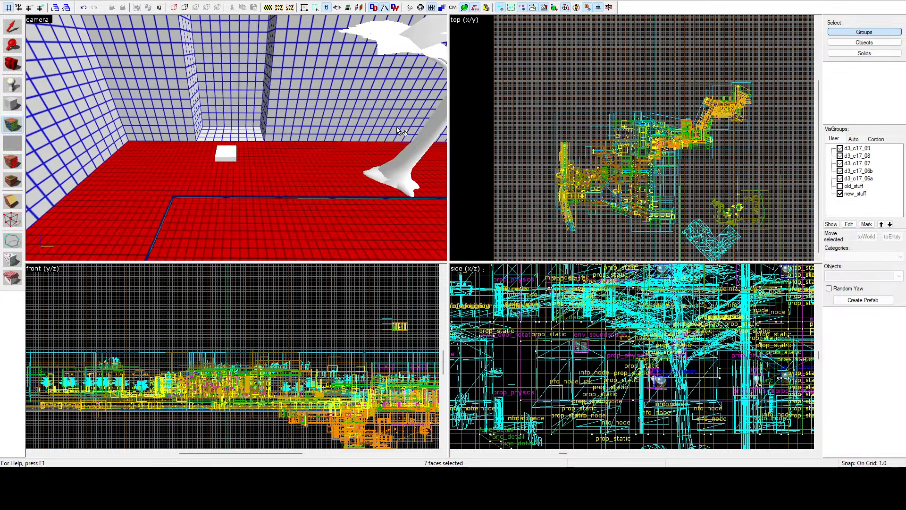
key(shift+s)
key(z)
key(z)
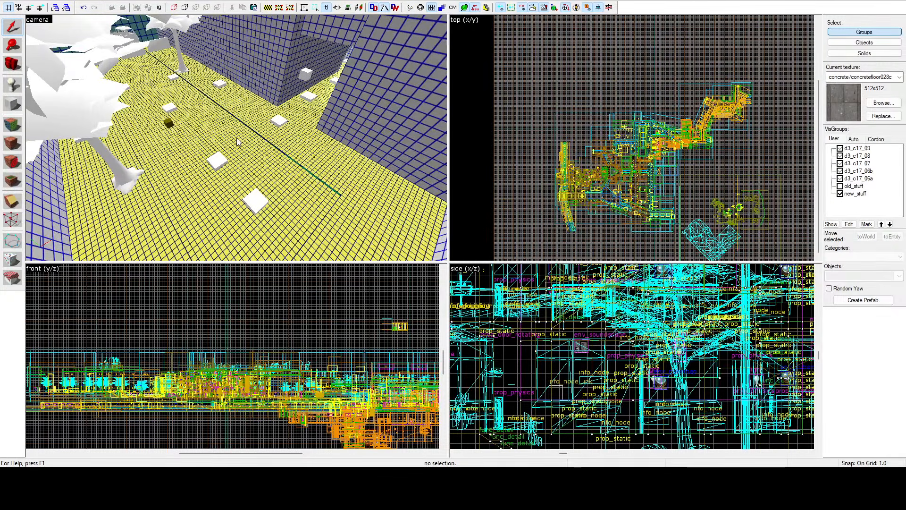
key(z)
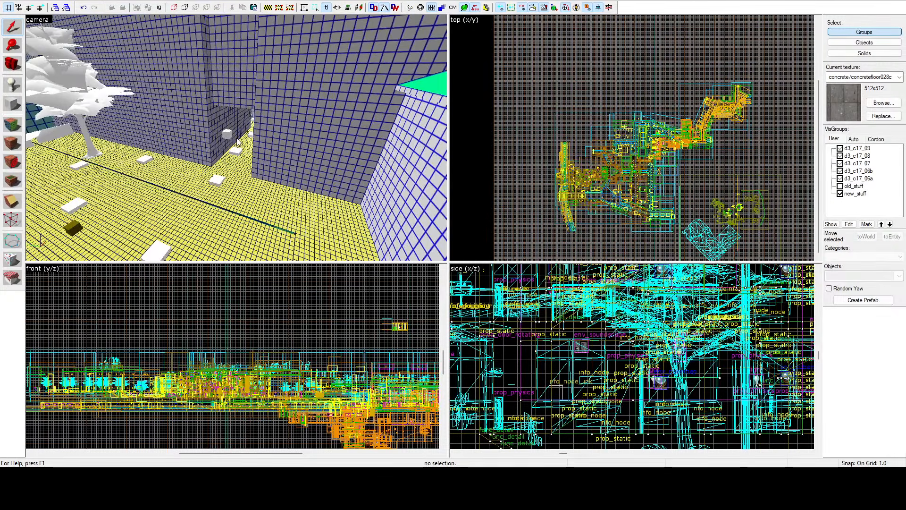
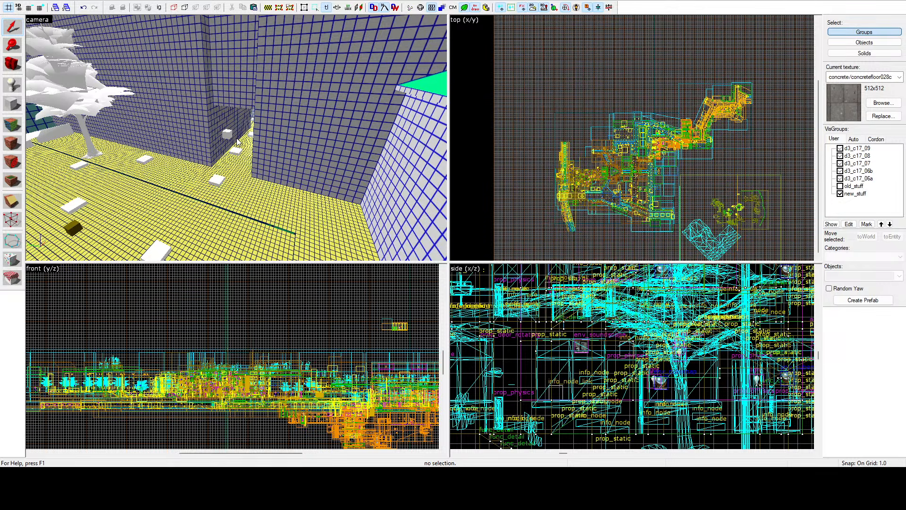
Step: Examine the yard, roofs and building facades in textured view and in the lightmap grid, over to the long corridor with pillars
key(z)
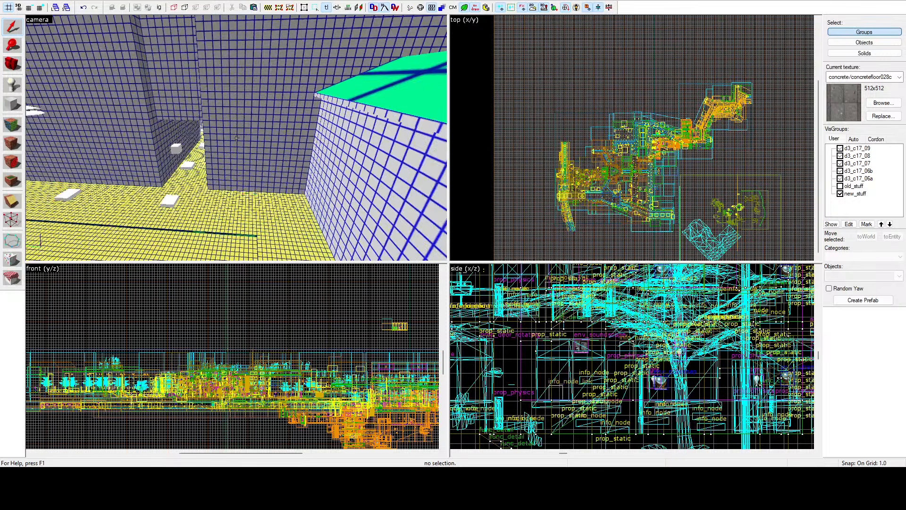
key(w)
key(z)
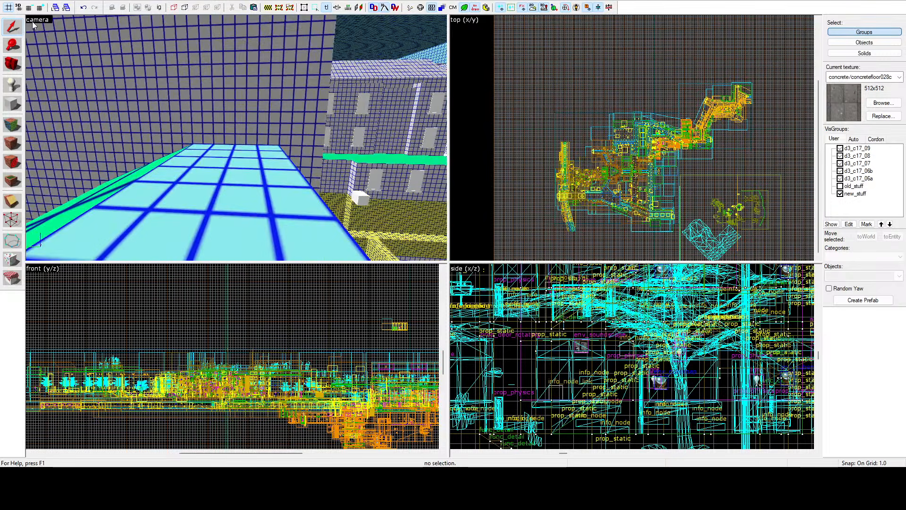
key(z)
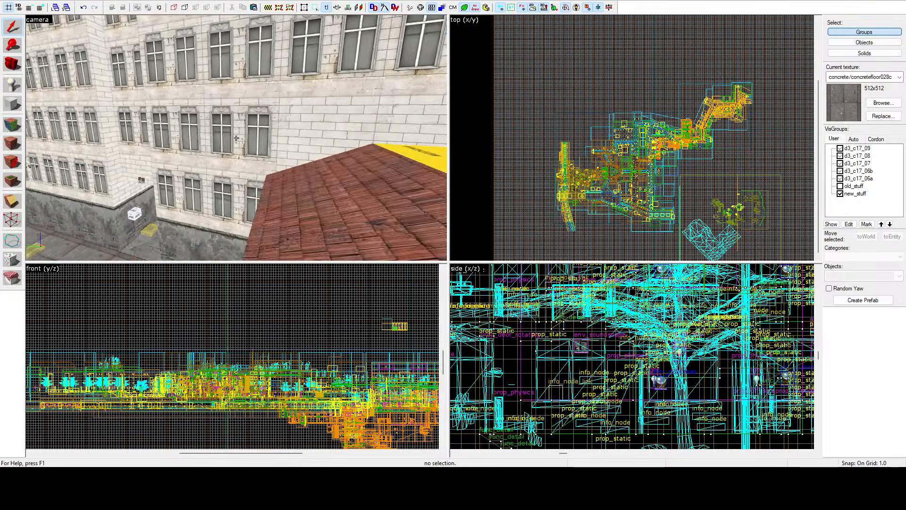
key(z)
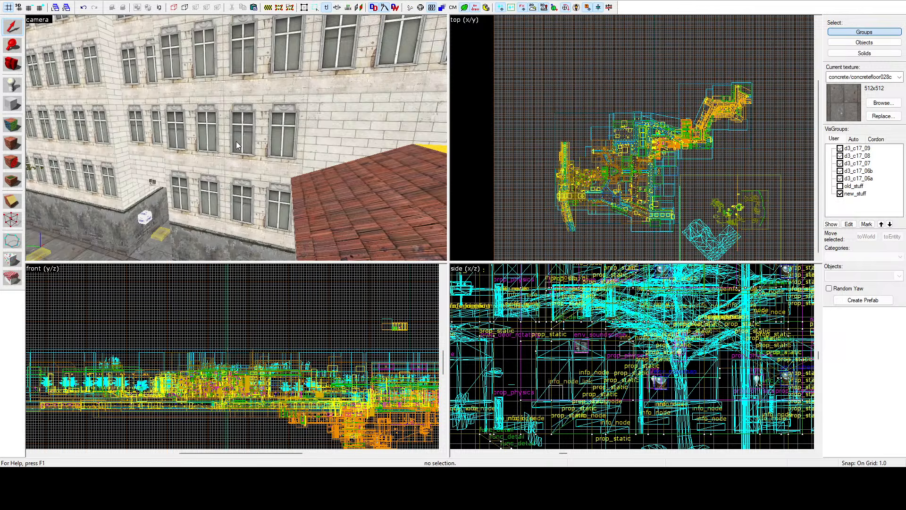
key(z)
key(z)
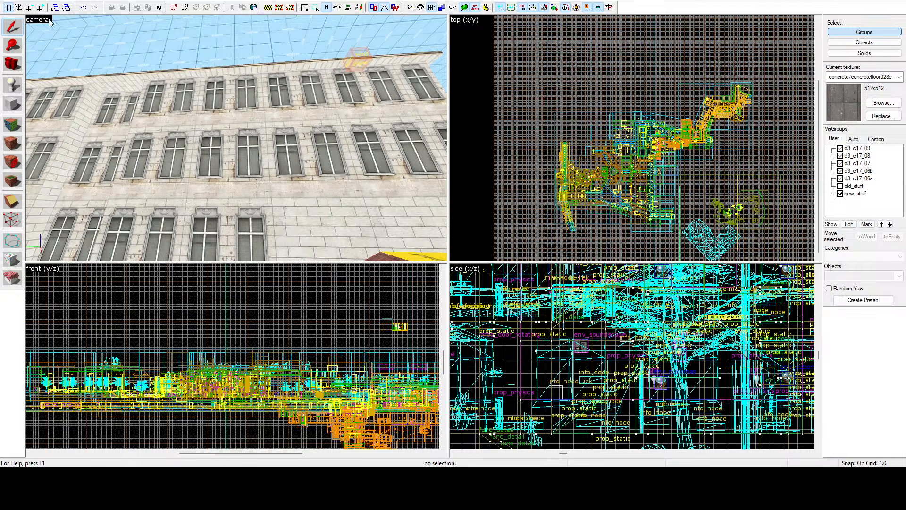
click(77, 124)
key(z)
key(w)
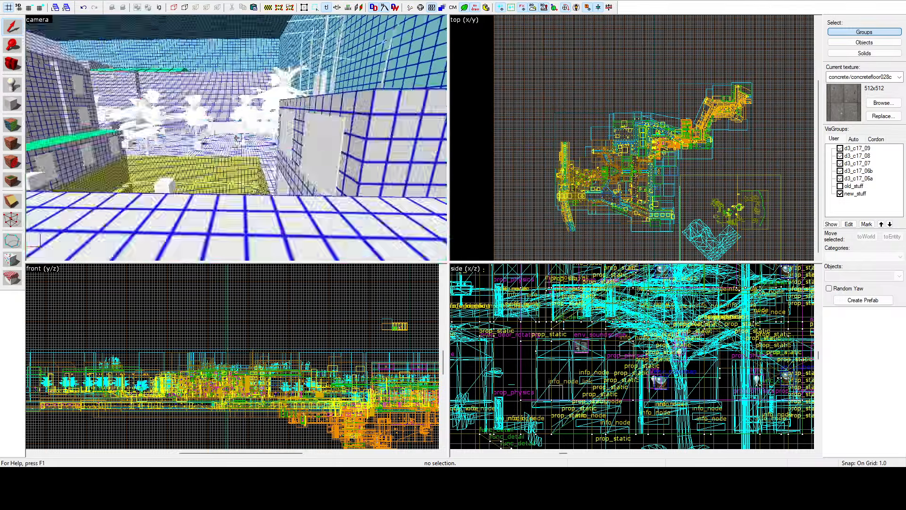
key(w)
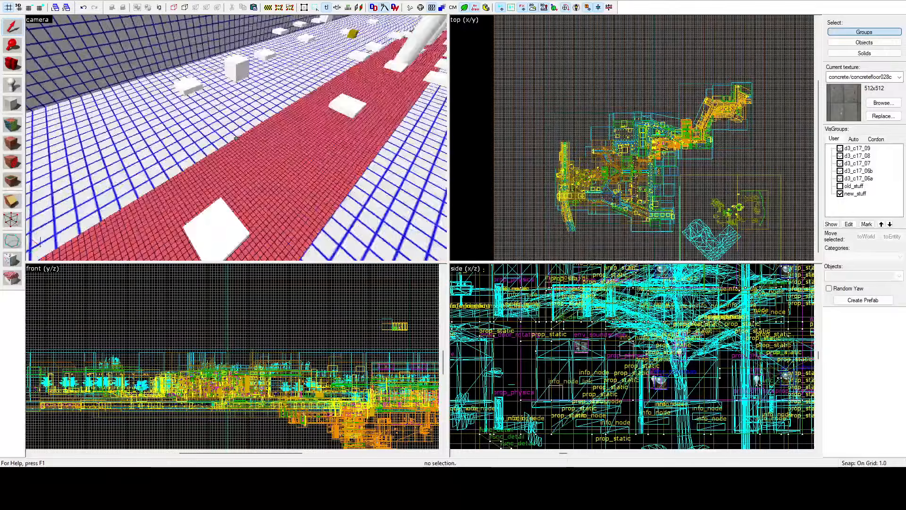
Step: Start face editing and select the two finely gridded central floor strip faces running along the pillars of the long corridor
key(z)
click(13, 125)
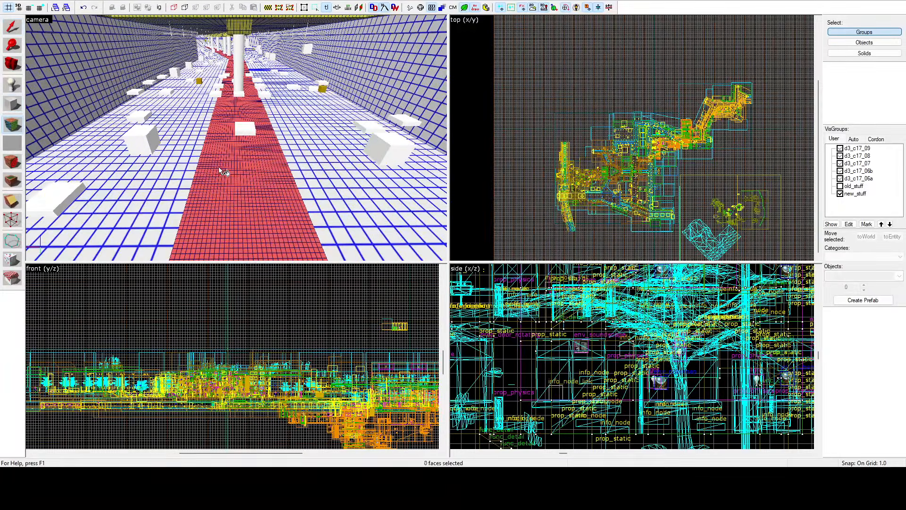
click(219, 166)
key(z)
key(w)
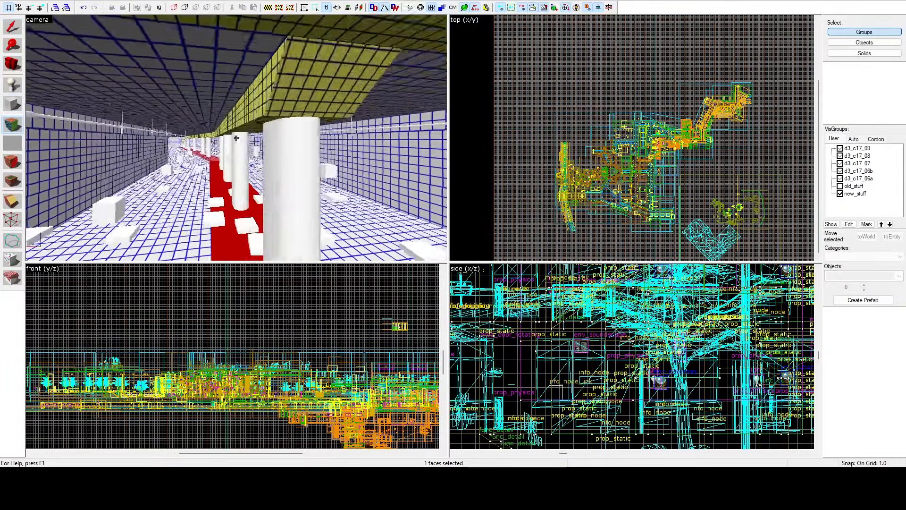
key(z)
ctrl+click(248, 148)
key(z)
key(w)
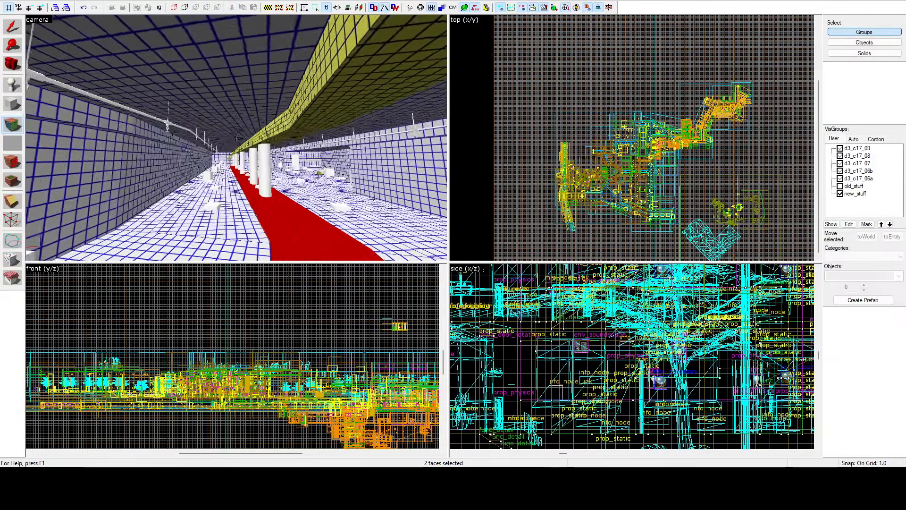
key(w)
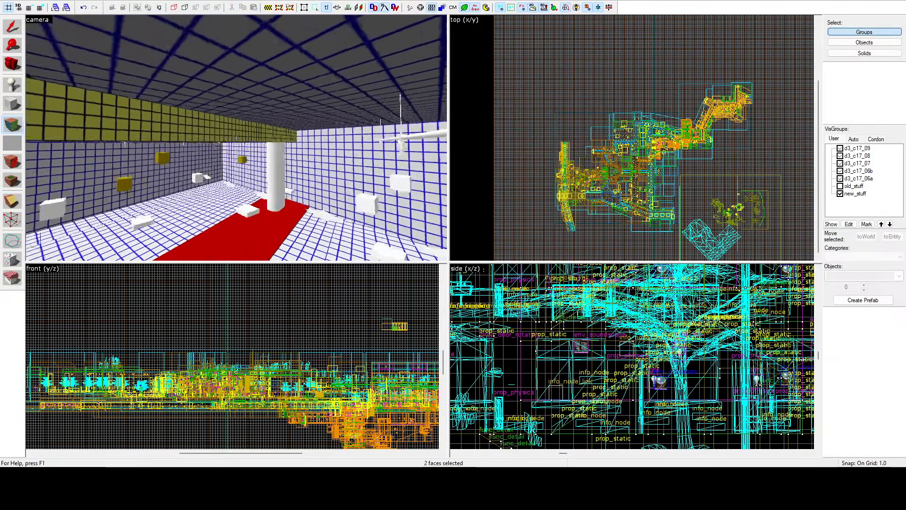
Step: Add the first side and underside faces of the overhead beam above the pillars to the face selection
key(a)
key(z)
ctrl+click(237, 138)
ctrl+click(254, 147)
key(z)
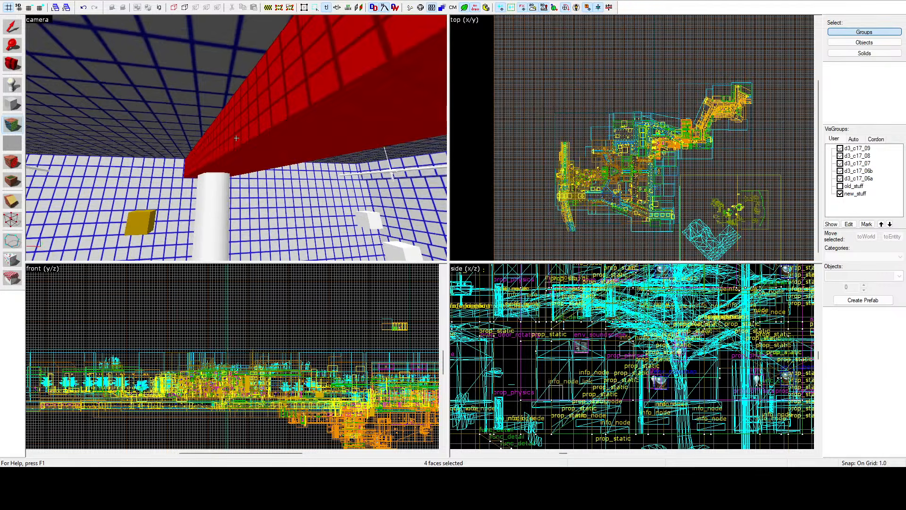
key(s)
key(z)
ctrl+click(245, 131)
key(z)
key(s)
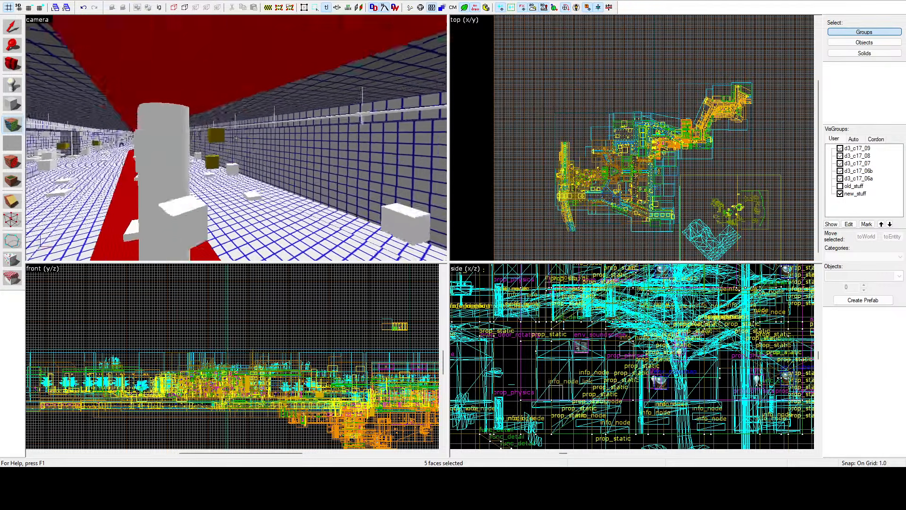
key(z)
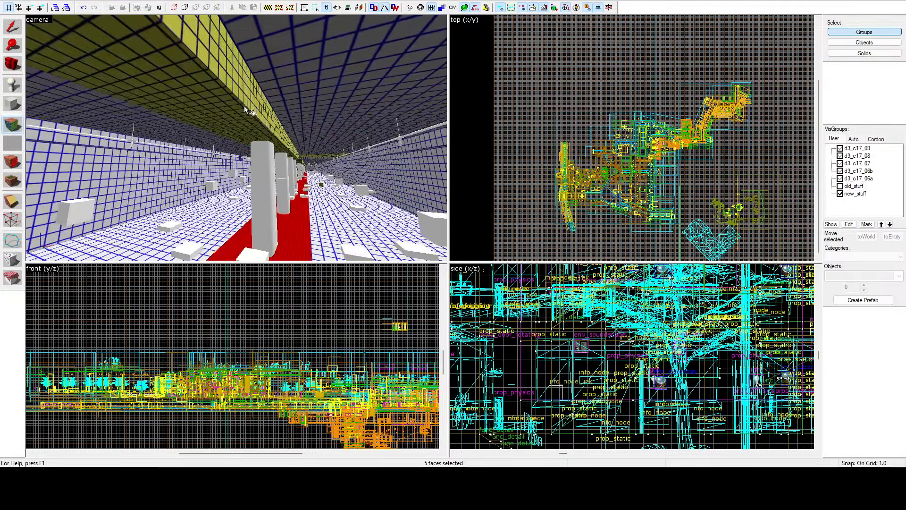
Step: Add the side and underside faces of the beam's further stretch, up to the open section, to the face selection
ctrl+click(245, 106)
ctrl+click(239, 112)
key(z)
key(a)
key(z)
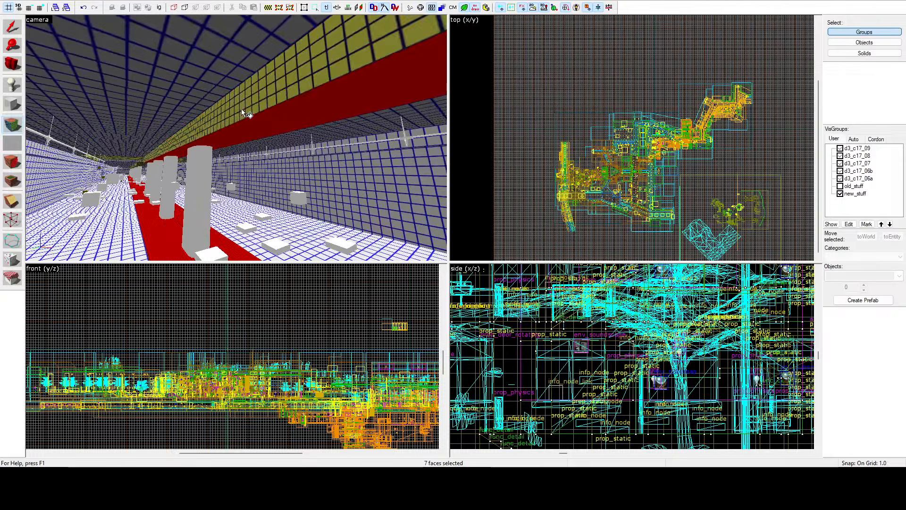
ctrl+click(242, 108)
key(z)
key(s)
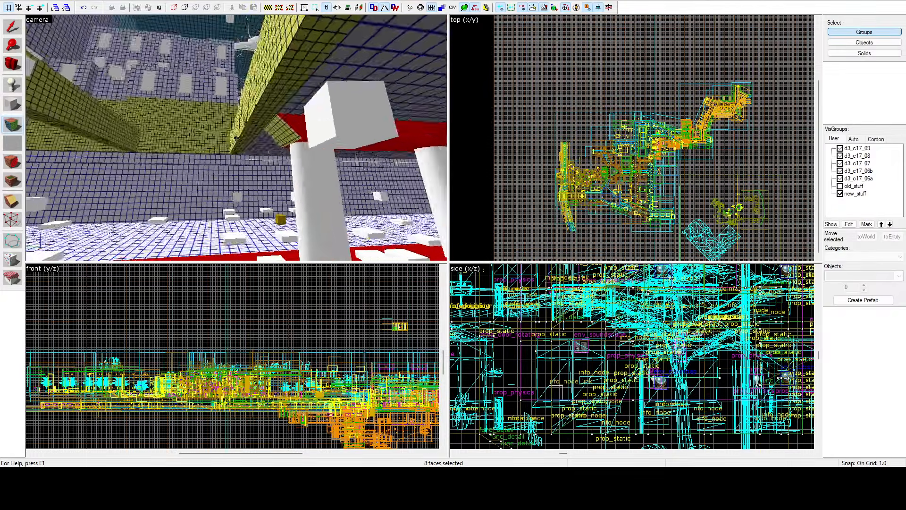
key(z)
ctrl+click(259, 137)
key(z)
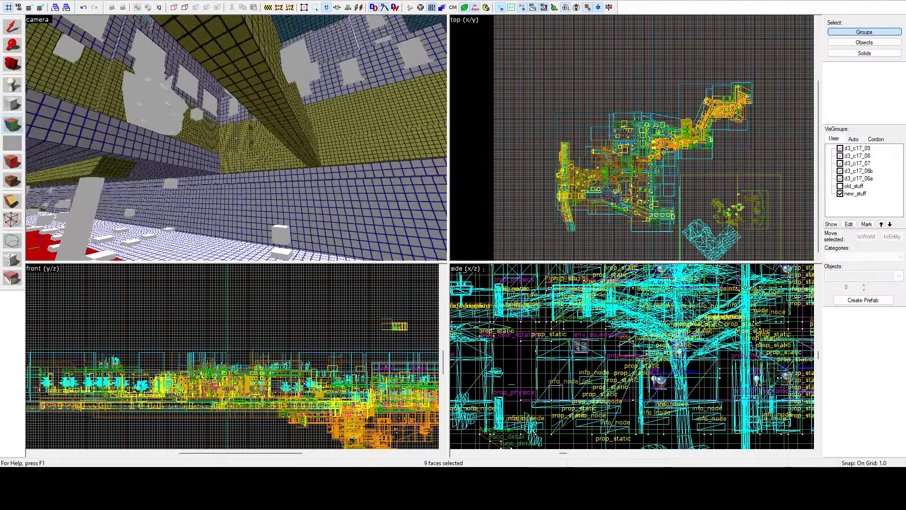
Step: Add the finely gridded faces of the beam crossing the open section and the adjoining beam end to the selection
key(z)
ctrl+click(249, 102)
ctrl+click(111, 178)
ctrl+click(87, 177)
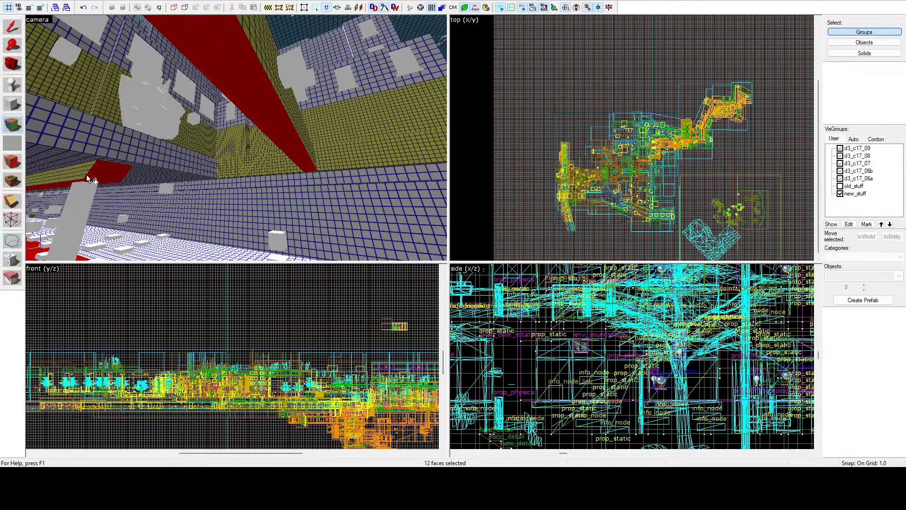
ctrl+click(79, 178)
key(z)
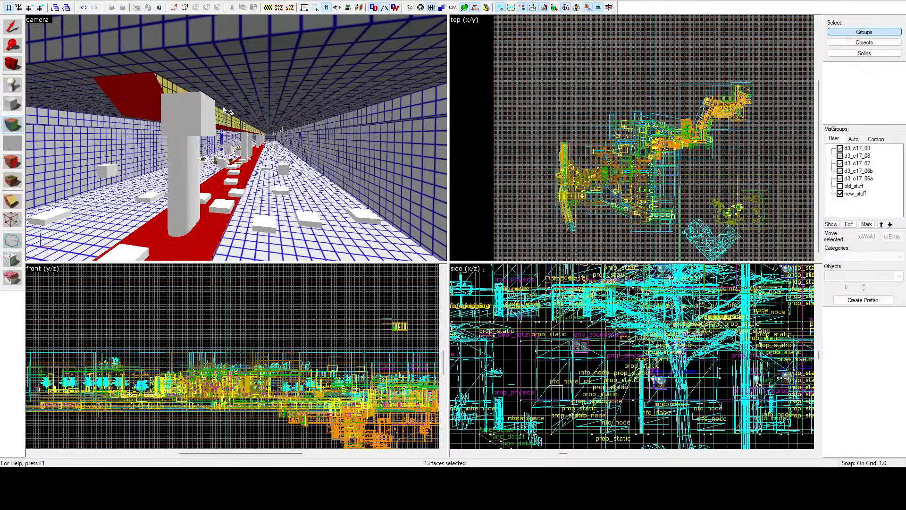
Step: Complete the beam selection, give all selected faces the coarser lightmap scale of the surrounding floor and leave face editing
key(z)
key(w)
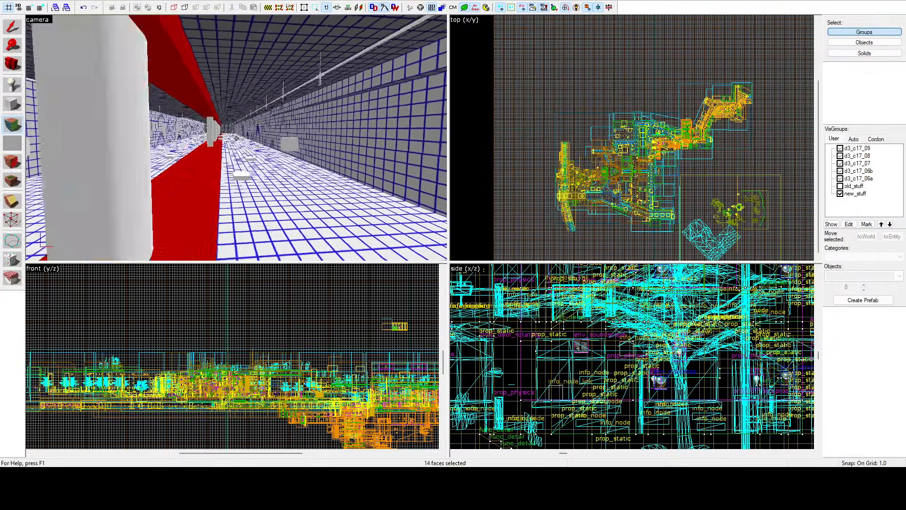
key(z)
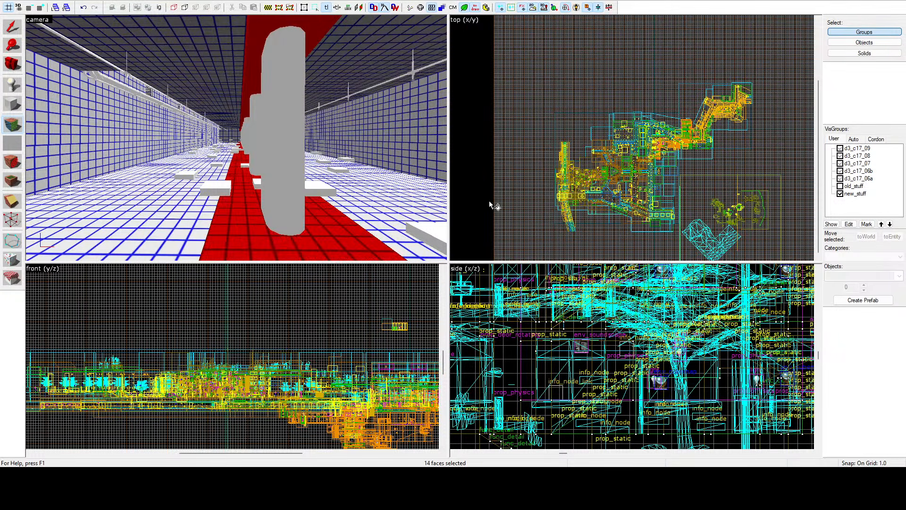
key(shift+s)
Step: Select the thin finely gridded faces along one floor step edge and give them the surrounding floor's coarser lightmap scale
key(z)
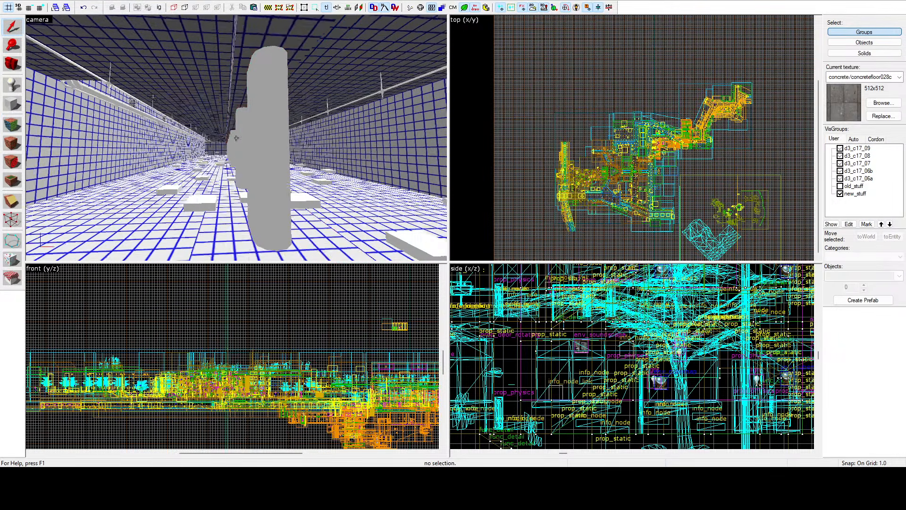
key(w)
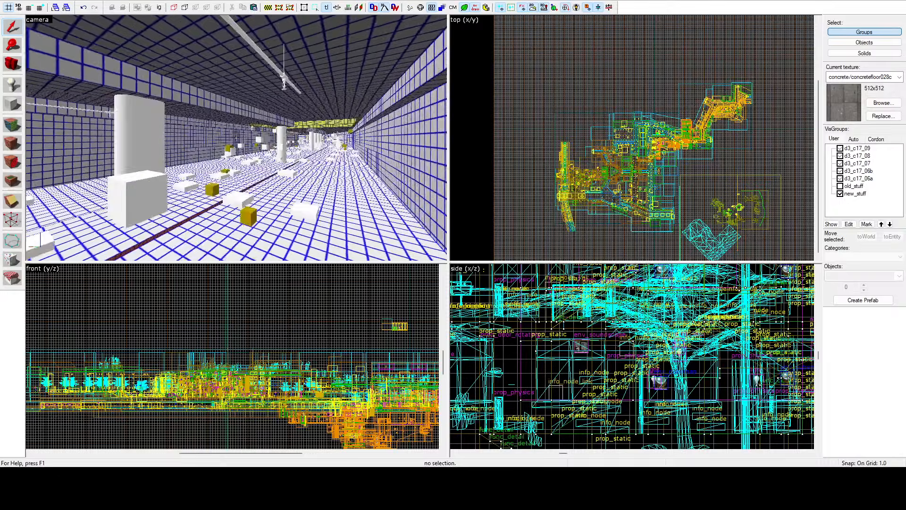
key(z)
click(13, 124)
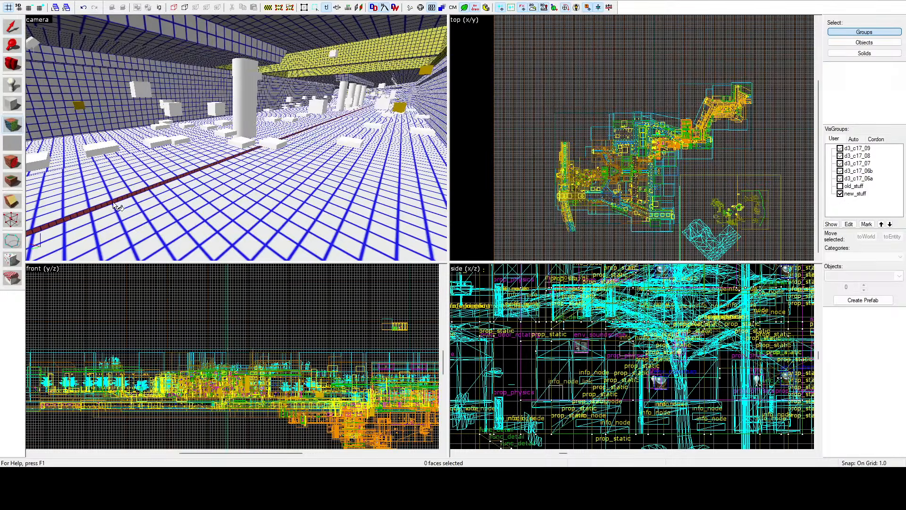
key(z)
key(w)
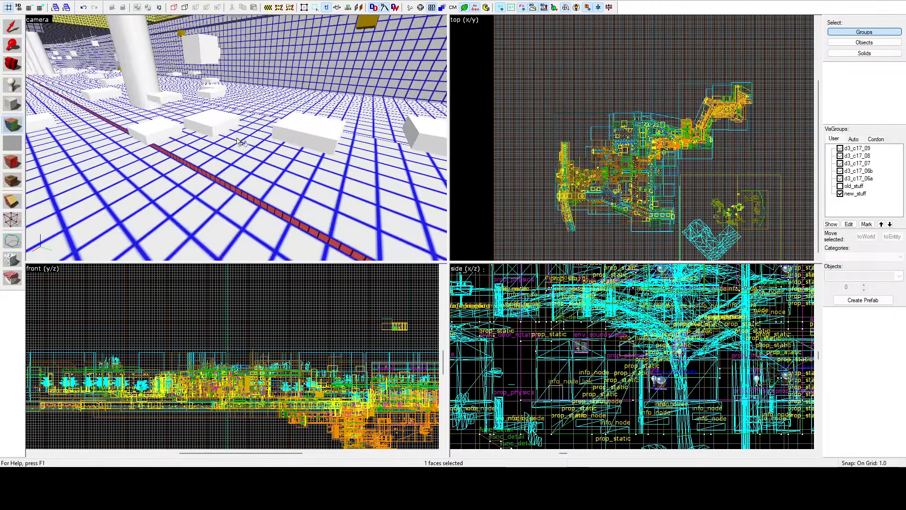
key(z)
ctrl+click(236, 191)
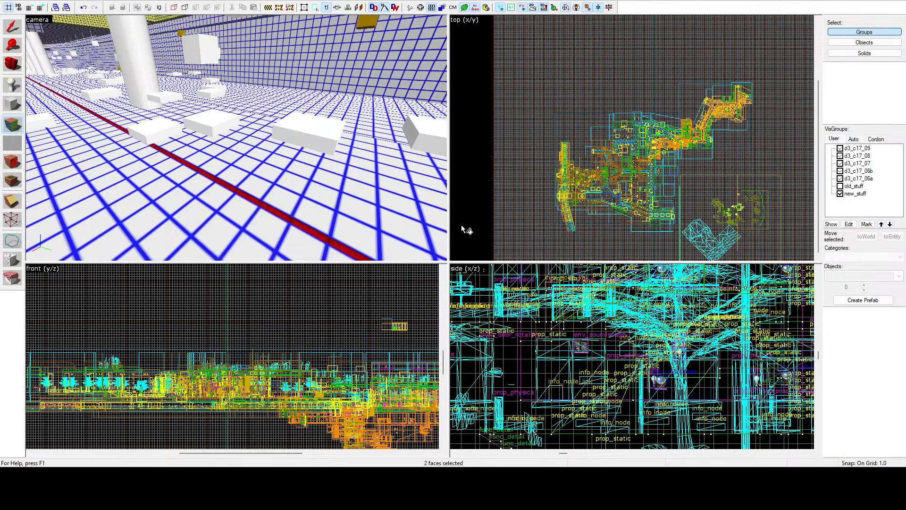
key(shift+s)
Step: Give both thin faces of the next floor step edge beside the pillars the same coarser lightmap scale and leave face editing
key(z)
key(w)
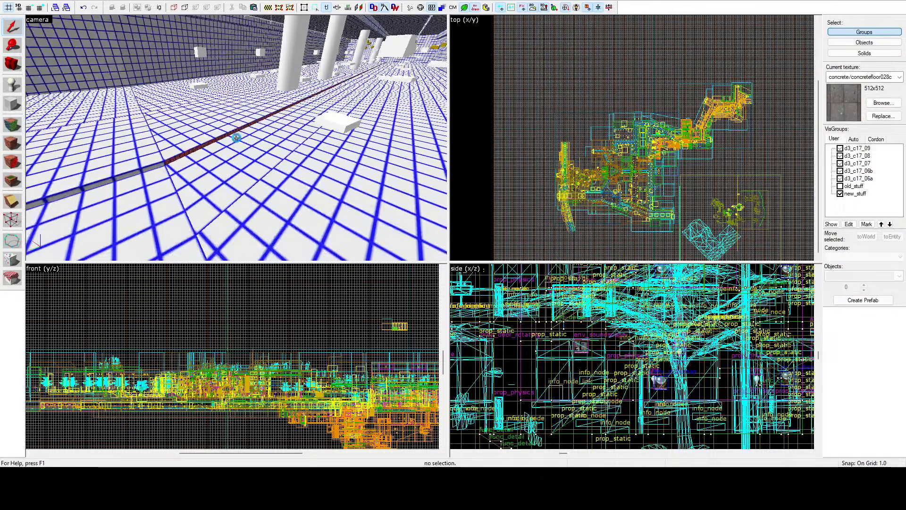
key(z)
click(11, 125)
click(177, 163)
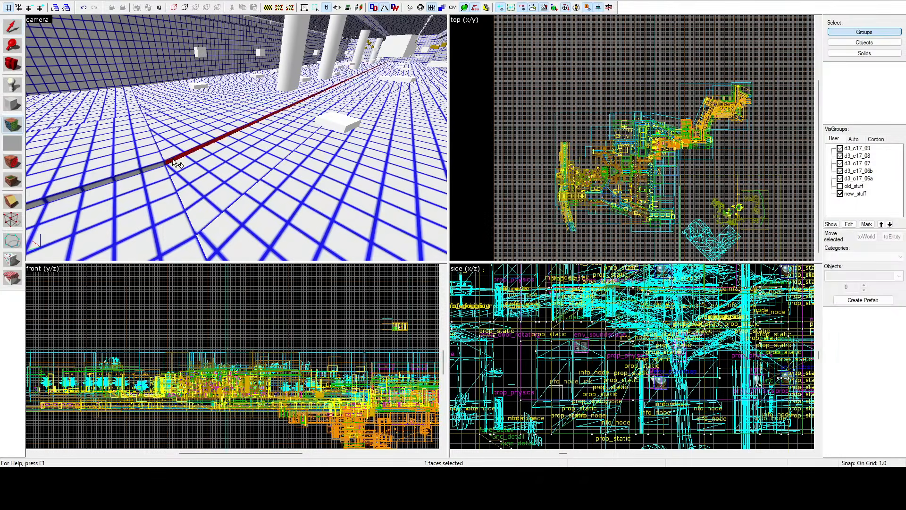
key(z)
ctrl+click(249, 152)
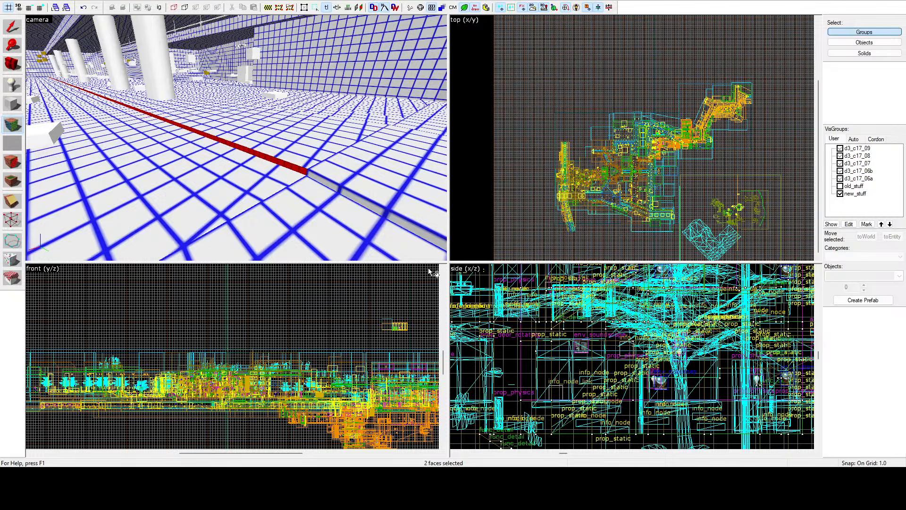
key(shift+s)
Step: Restart face editing above the open section and select the first three yellow-gridded faces of the facades' lower wall band
key(z)
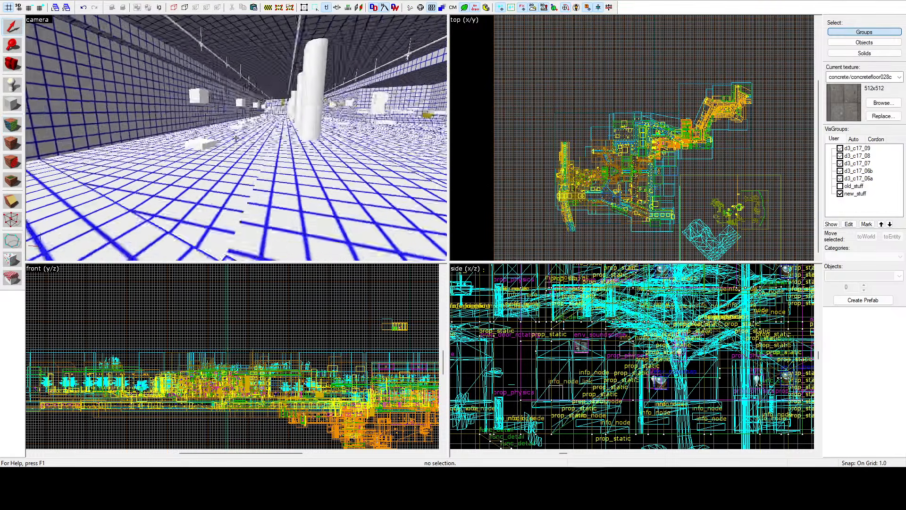
key(w)
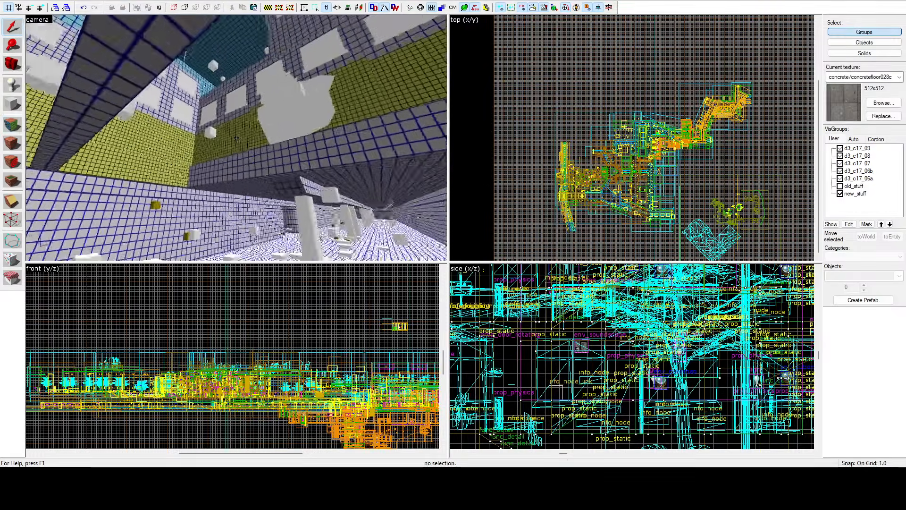
key(w)
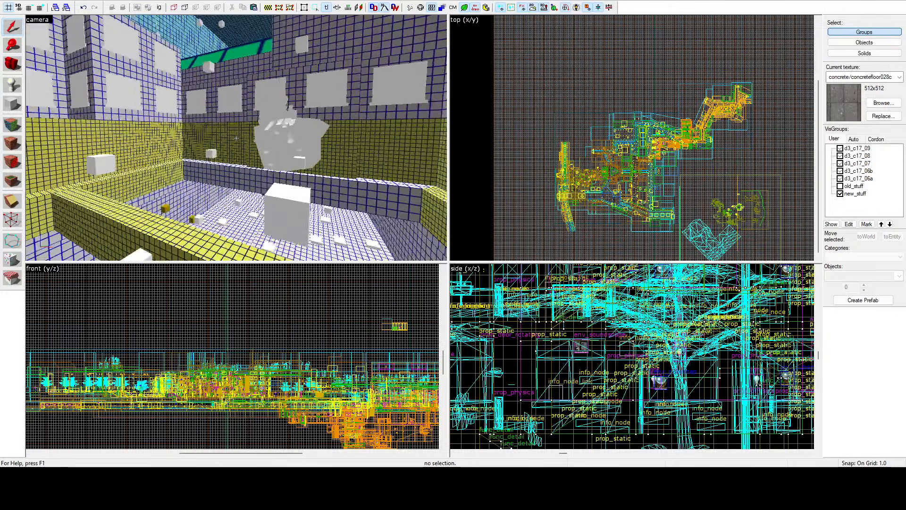
key(z)
click(12, 126)
click(230, 136)
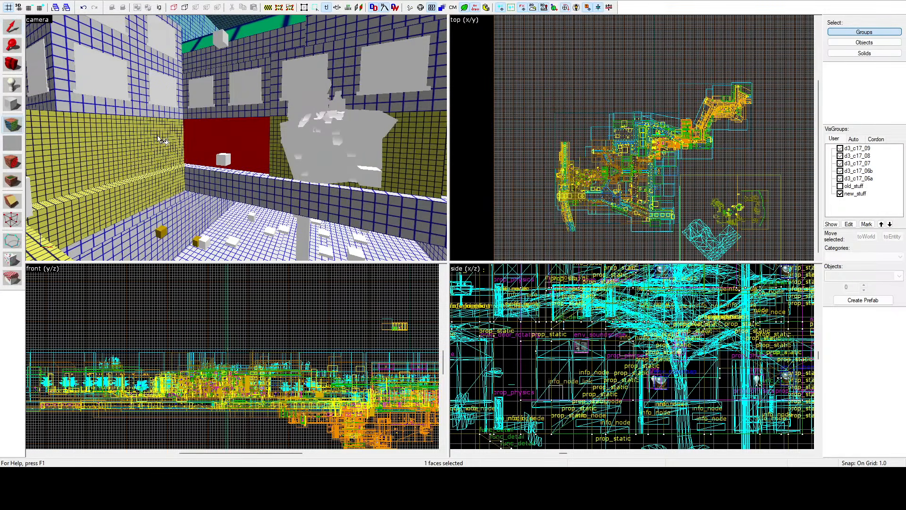
ctrl+click(159, 136)
ctrl+click(267, 170)
ctrl+click(278, 169)
ctrl+click(262, 166)
Step: Add the other yellow-gridded faces of the facades' lower wall band around the open section to the face selection
key(z)
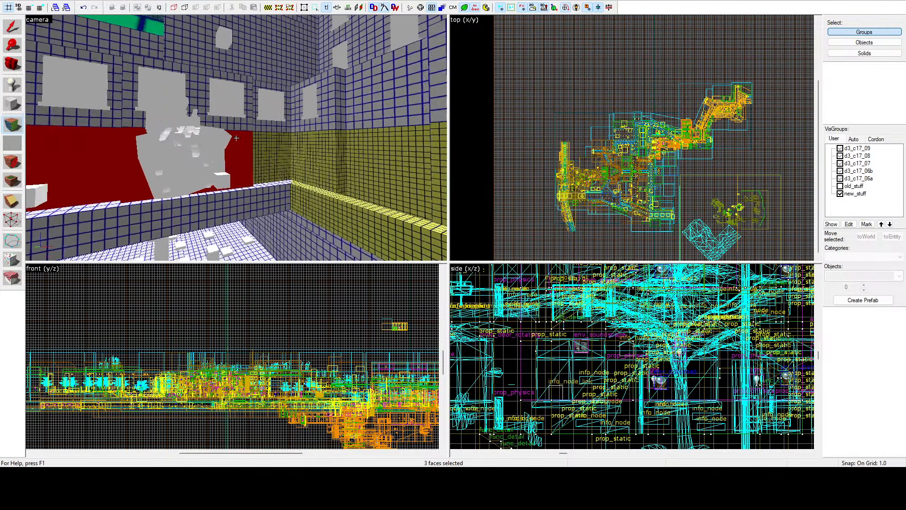
key(a)
key(z)
ctrl+click(282, 102)
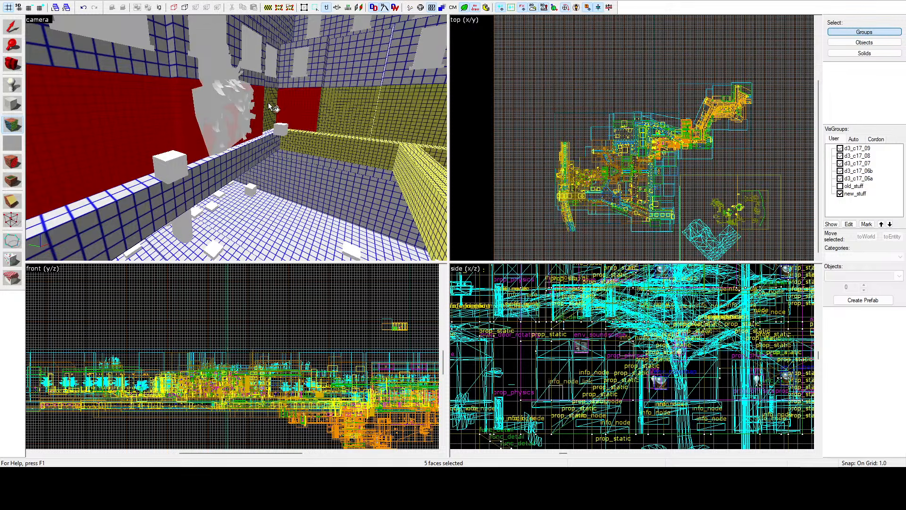
ctrl+click(325, 107)
ctrl+click(319, 107)
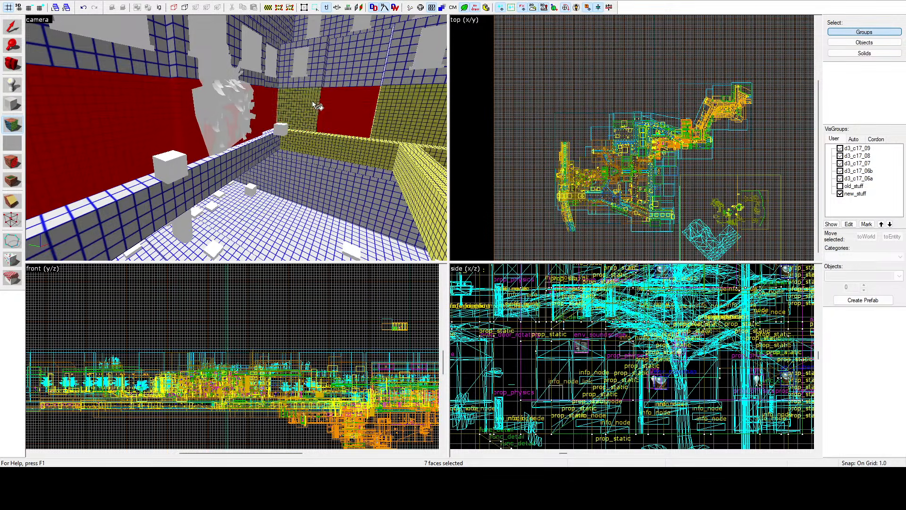
ctrl+click(311, 101)
key(z)
key(w)
key(z)
ctrl+click(185, 143)
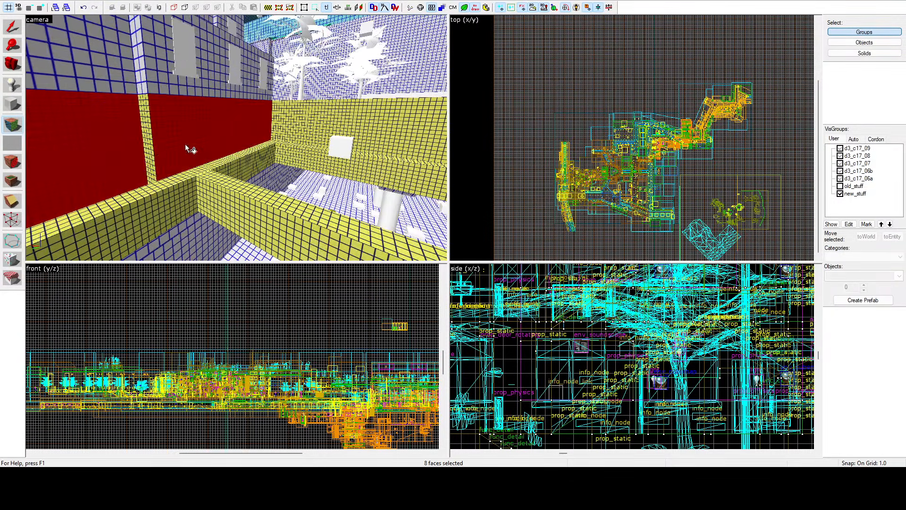
Step: Add the narrow wall strip, the finely gridded faces where the beams meet, and the far lower wall band to the selection
ctrl+click(155, 187)
ctrl+click(159, 197)
ctrl+click(214, 191)
ctrl+click(222, 177)
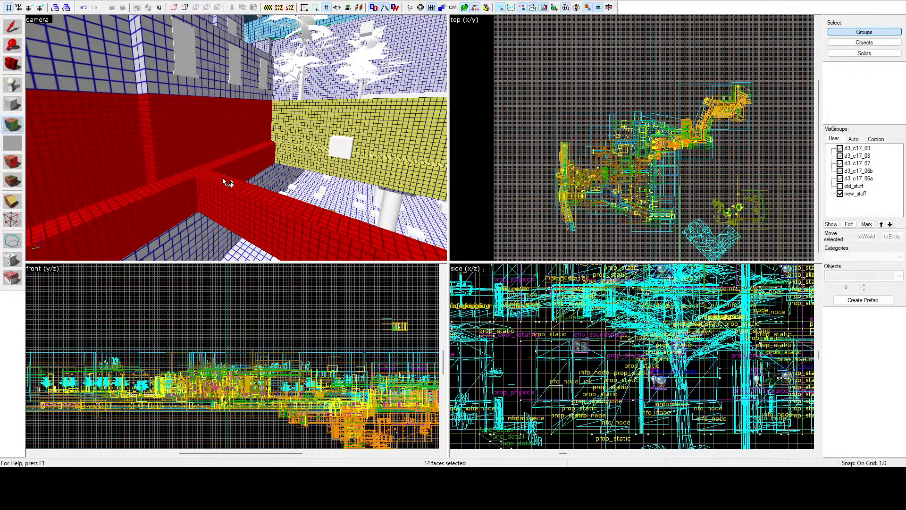
ctrl+click(285, 155)
ctrl+click(292, 126)
key(z)
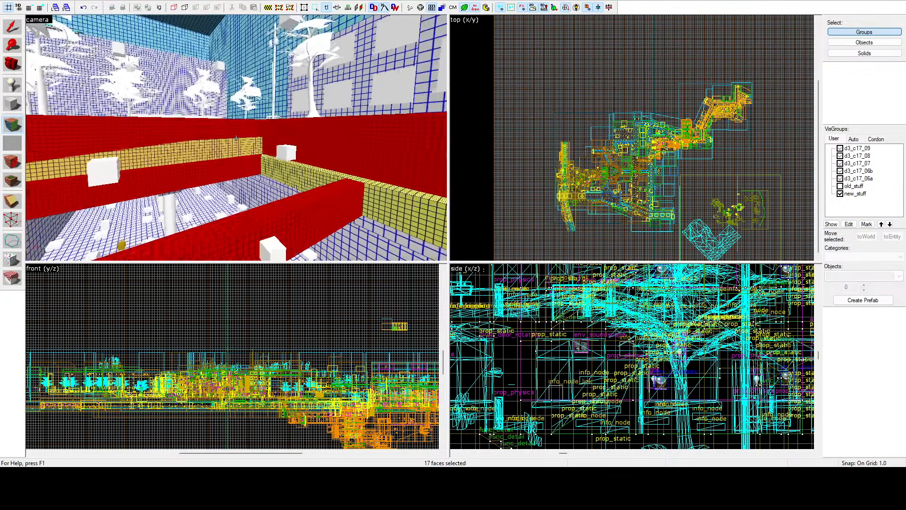
Step: Complete the selection with the remaining yellow-gridded beam faces along the walls and the sides seen from below
key(z)
ctrl+click(209, 137)
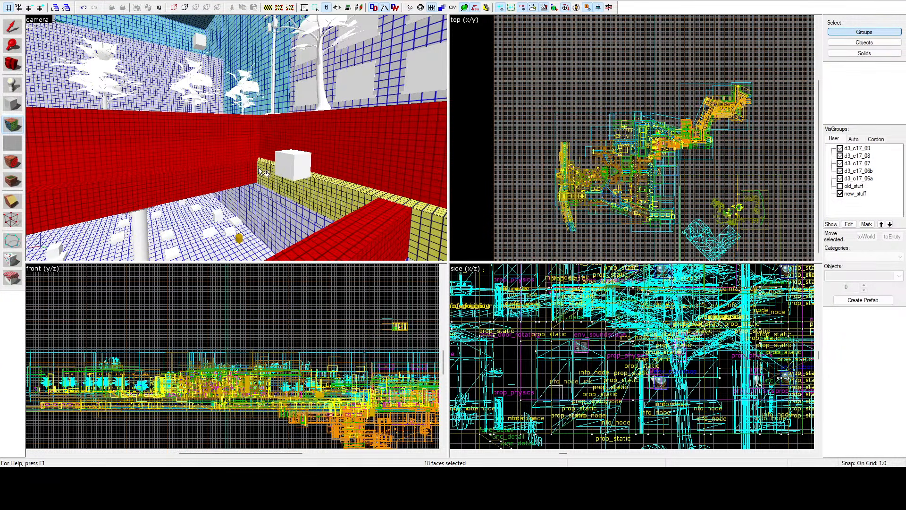
ctrl+click(351, 188)
ctrl+click(353, 188)
key(z)
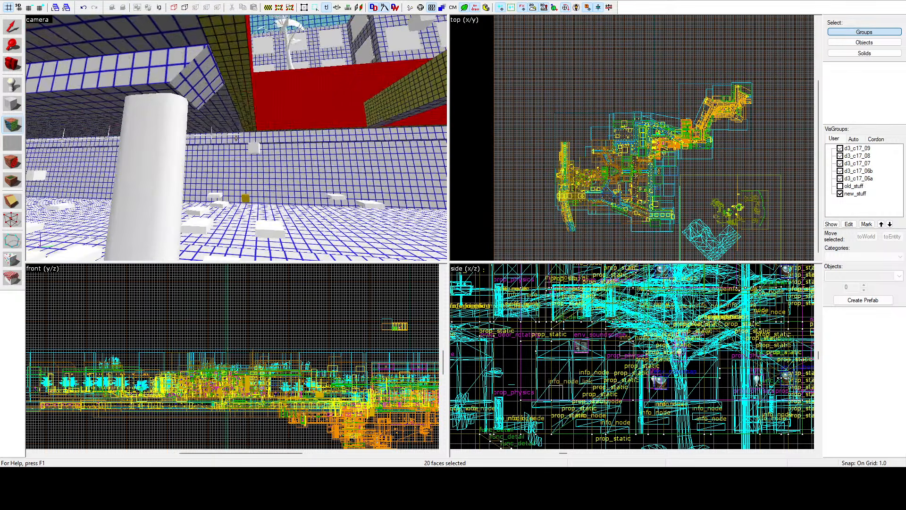
key(z)
ctrl+click(240, 114)
ctrl+click(372, 111)
key(z)
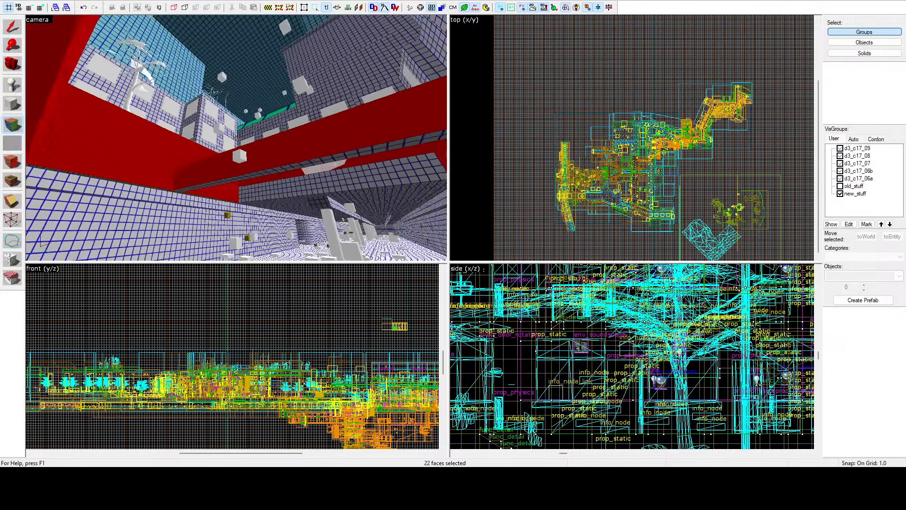
Step: Give all selected wall band and beam faces the coarser lightmap scale of the surrounding surfaces and leave face editing
key(z)
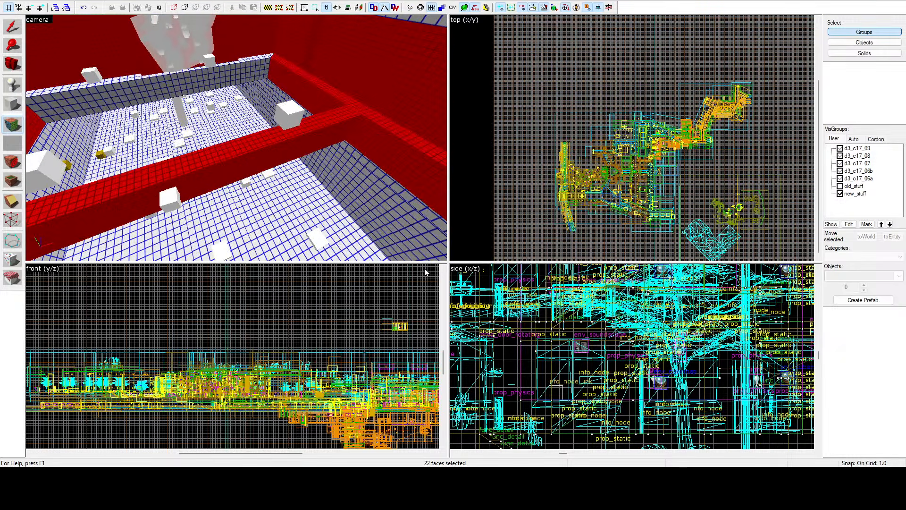
click(531, 141)
key(z)
key(s)
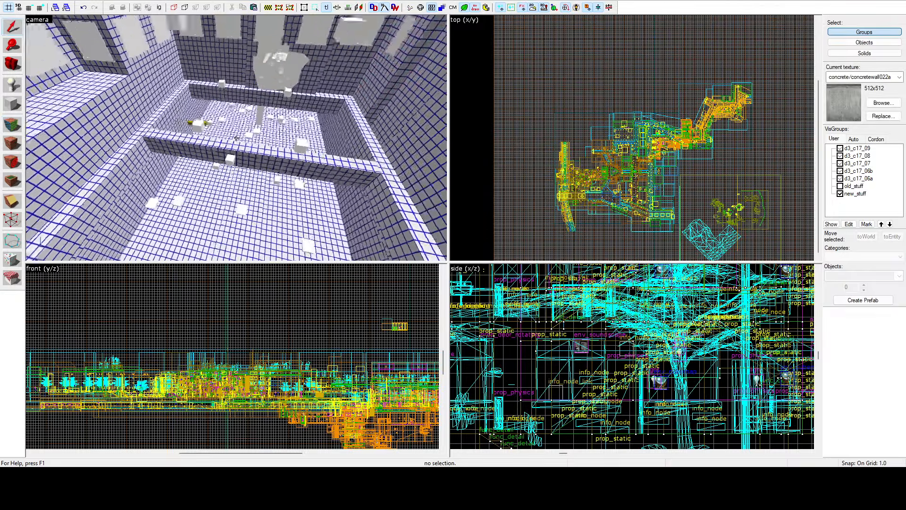
Step: Select the yellow-gridded top and side faces of the low wall beside the street and give them the coarser lightmap scale
key(w)
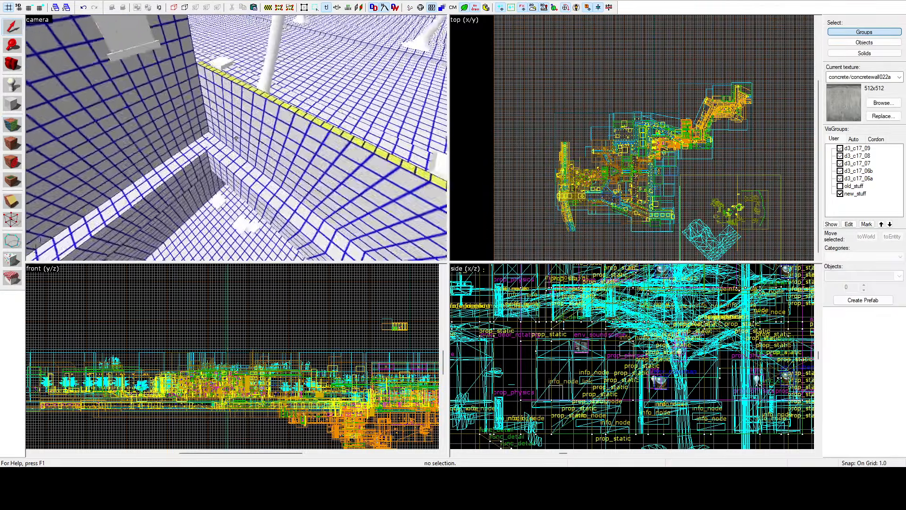
key(z)
key(shift+a)
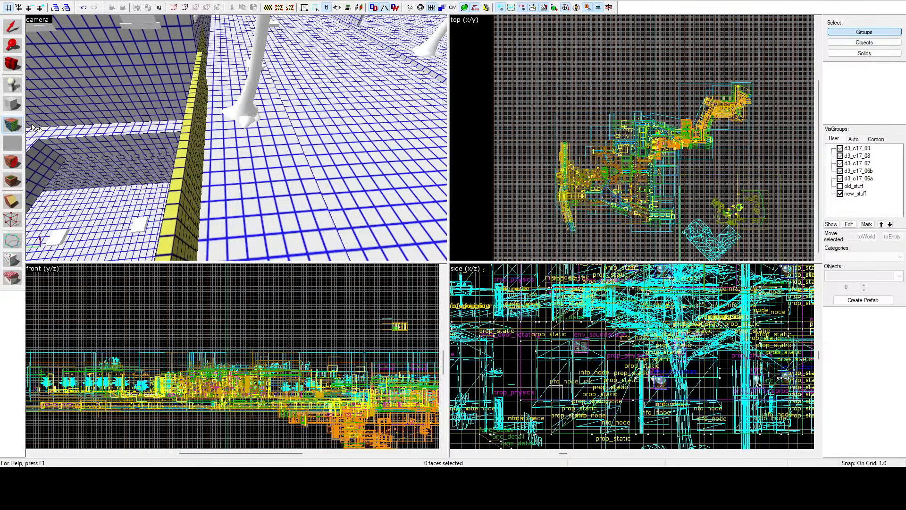
click(186, 139)
ctrl+click(194, 140)
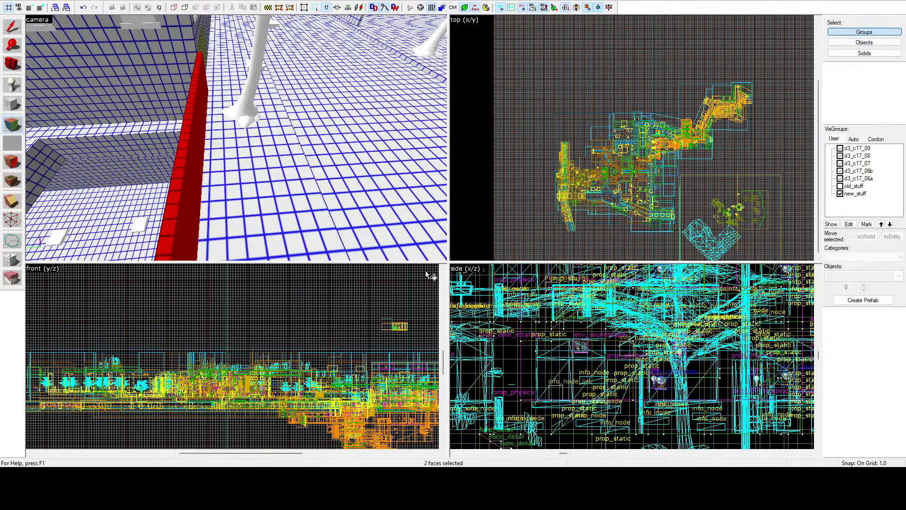
key(z)
key(d)
key(z)
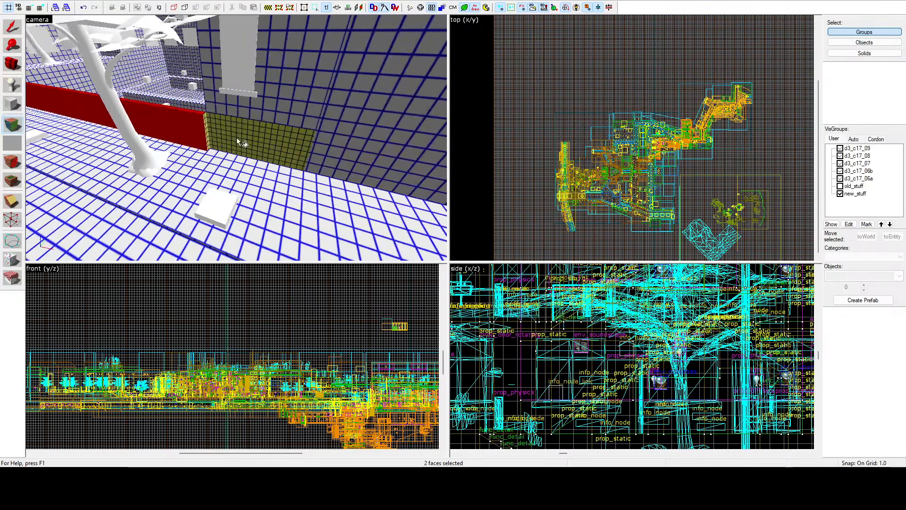
Step: Give the yellow-gridded facade base next to the low wall's end the same coarser lightmap scale and leave face editing
click(237, 138)
ctrl+click(205, 123)
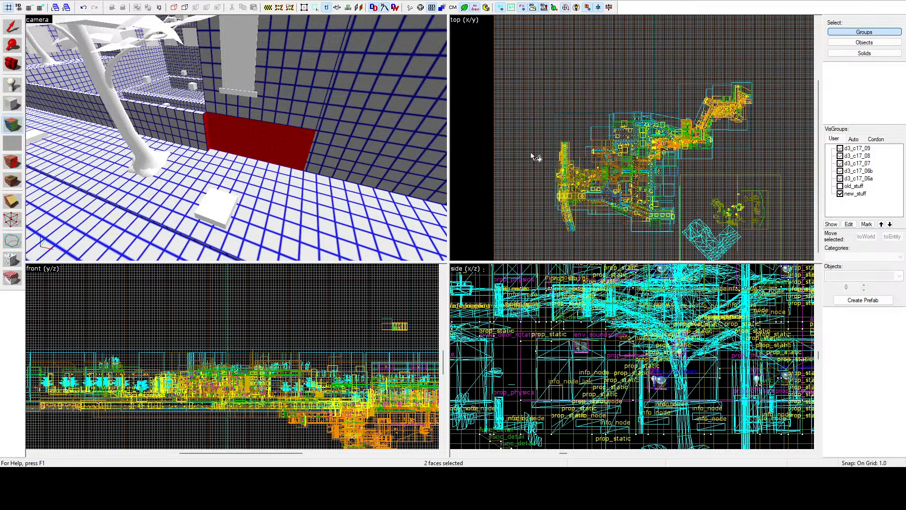
key(shift+s)
Step: Examine the low wall and the tree-lined street in textured view and return to the lightmap grid view
key(z)
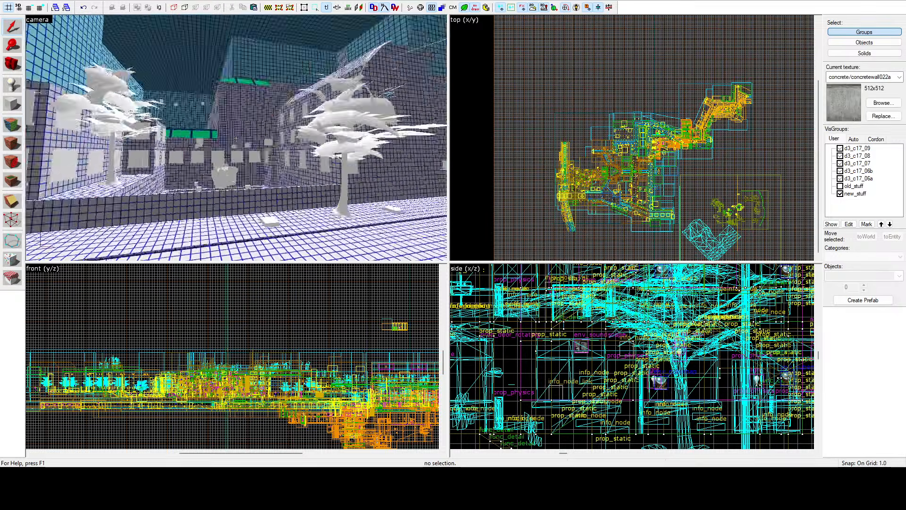
key(w)
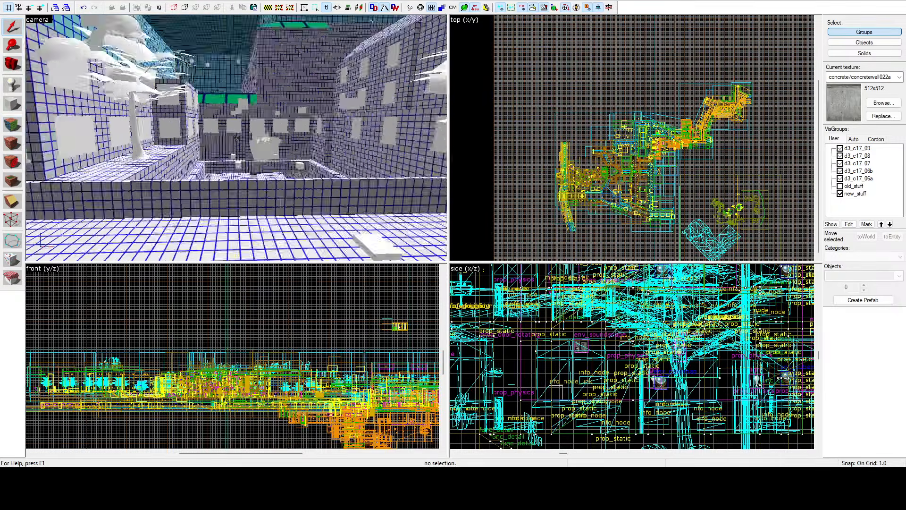
key(z)
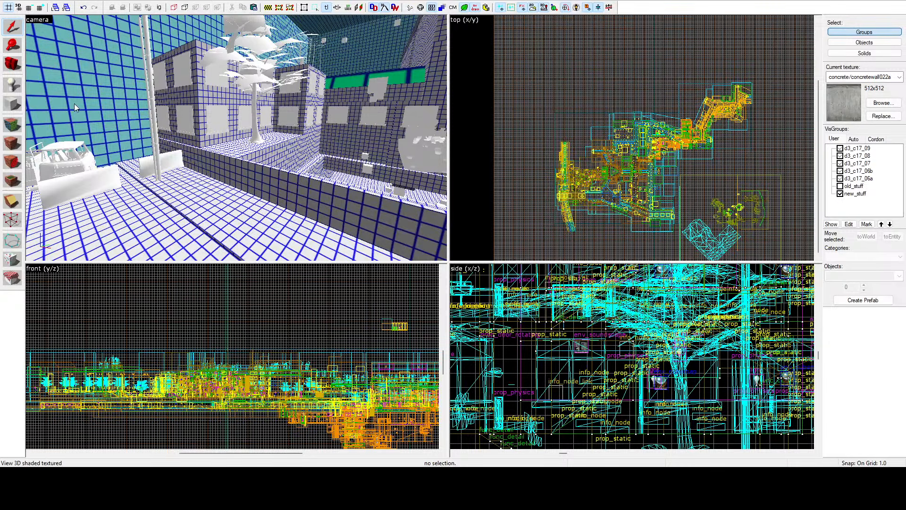
key(z)
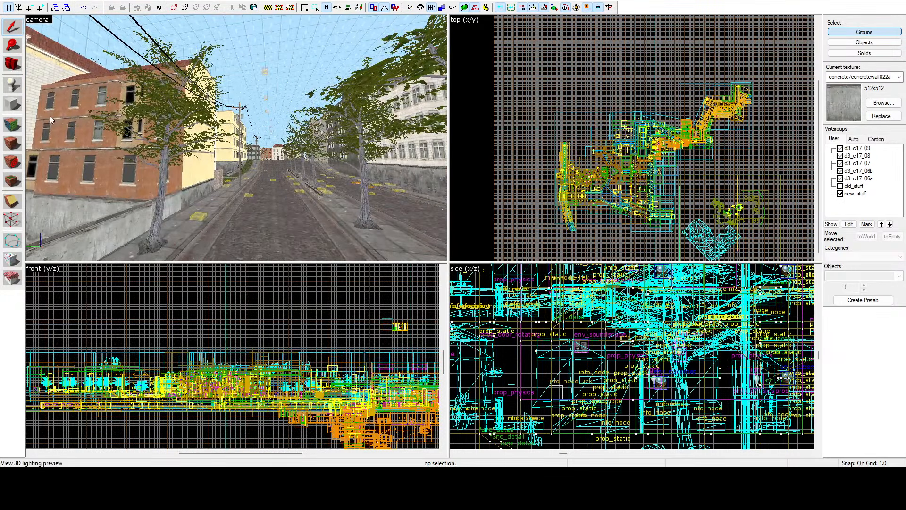
click(63, 131)
key(z)
key(w)
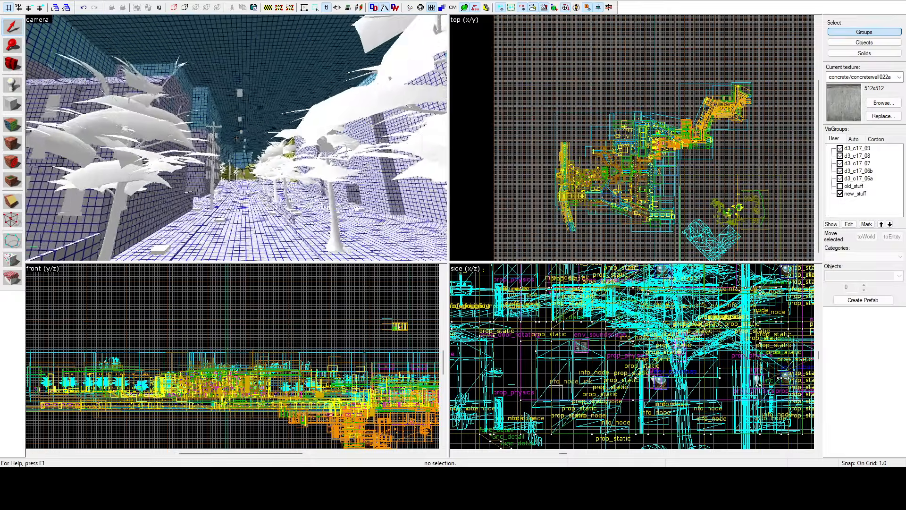
key(w)
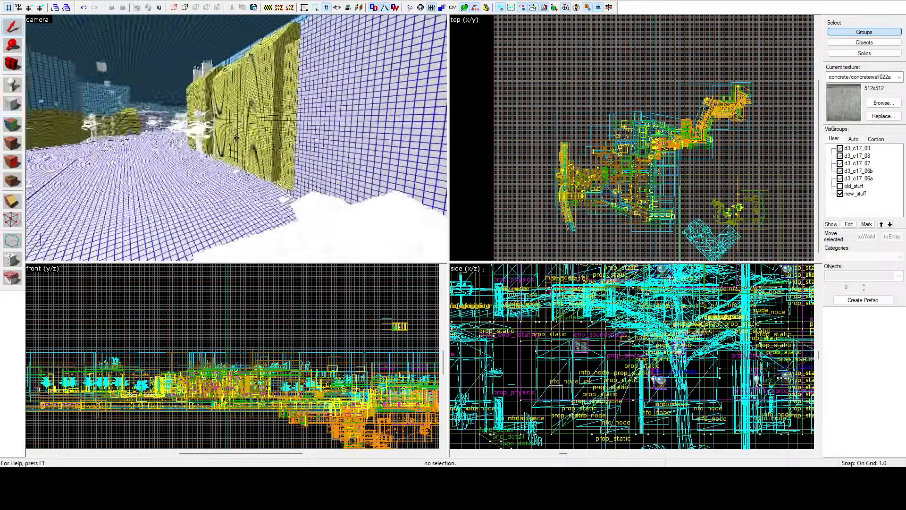
key(z)
click(20, 125)
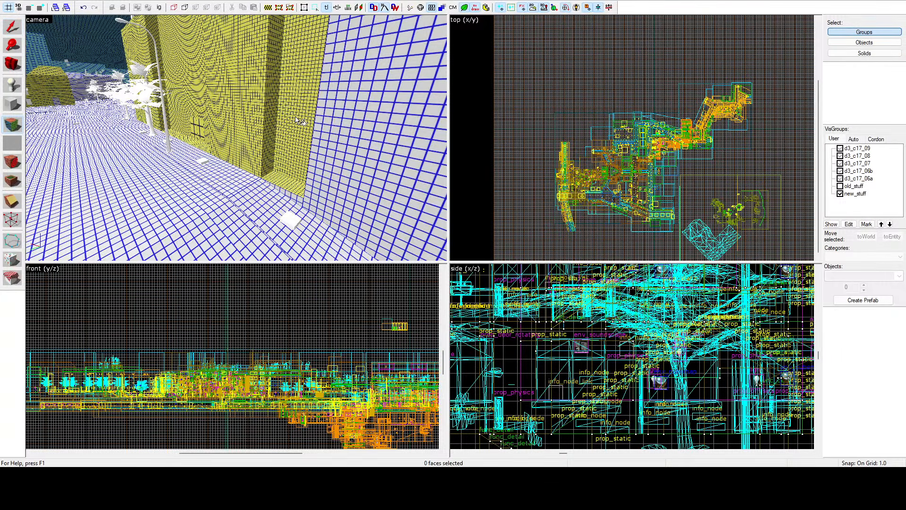
click(291, 114)
ctrl+click(274, 117)
ctrl+click(257, 124)
ctrl+click(272, 141)
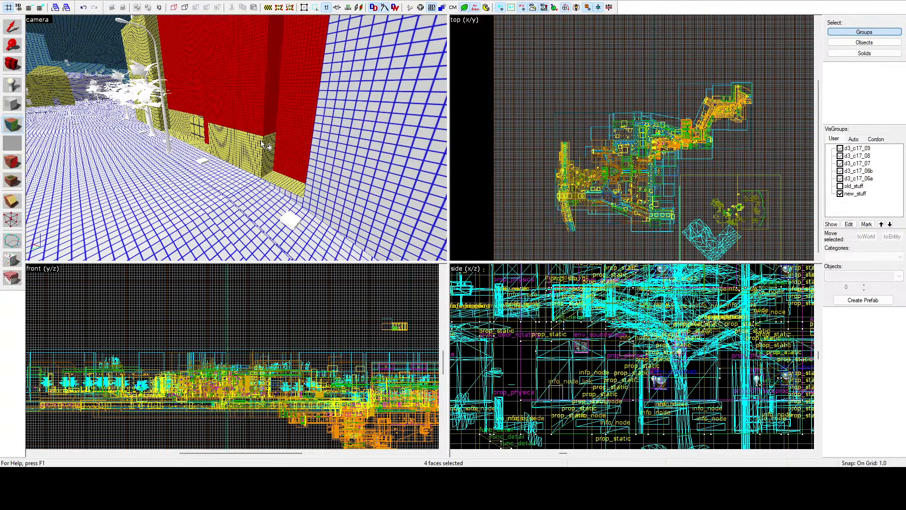
ctrl+click(269, 142)
key(z)
key(w)
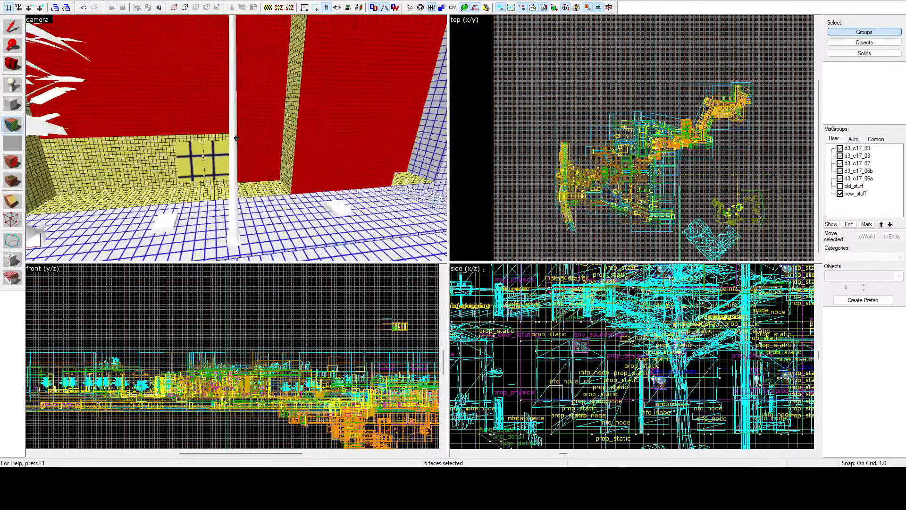
key(z)
ctrl+click(230, 151)
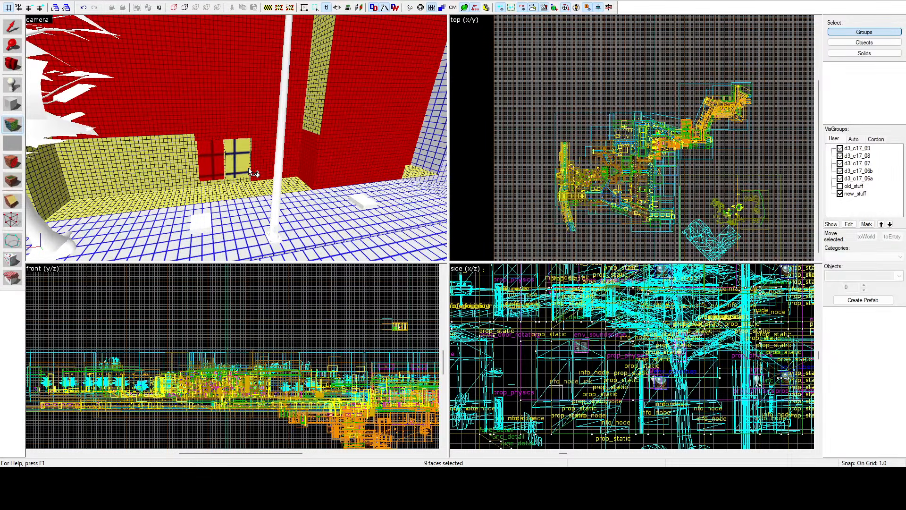
click(234, 167)
key(shift+s)
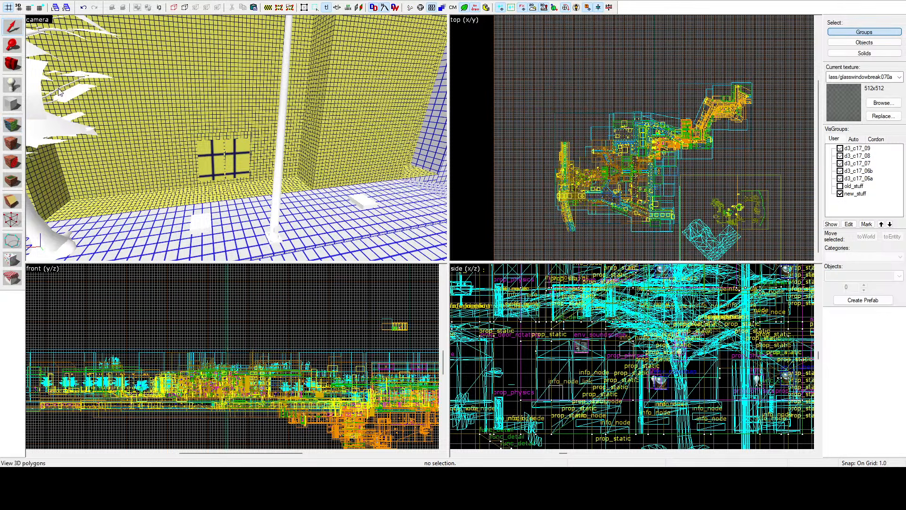
Step: Show the shopfront in textured view and select the breakable glass pane next to the glazed door
click(61, 100)
key(z)
key(w)
click(237, 139)
key(w)
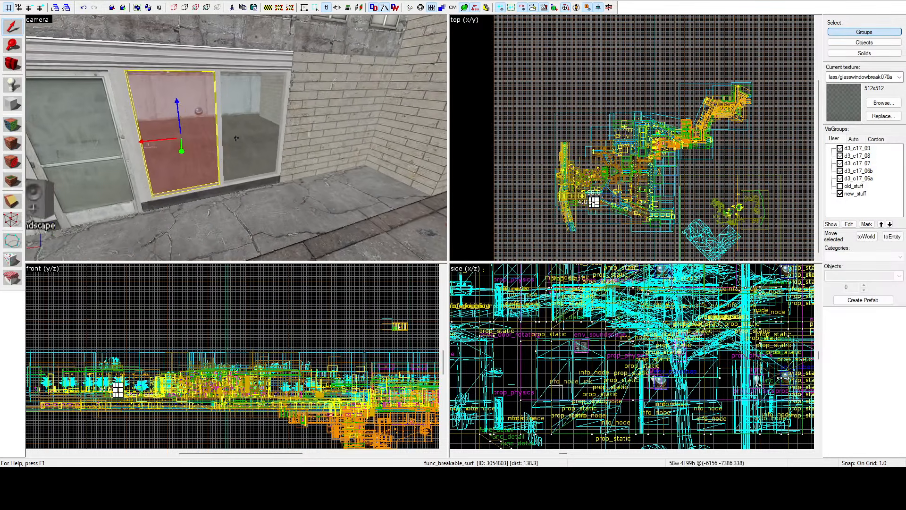
key(w)
key(z)
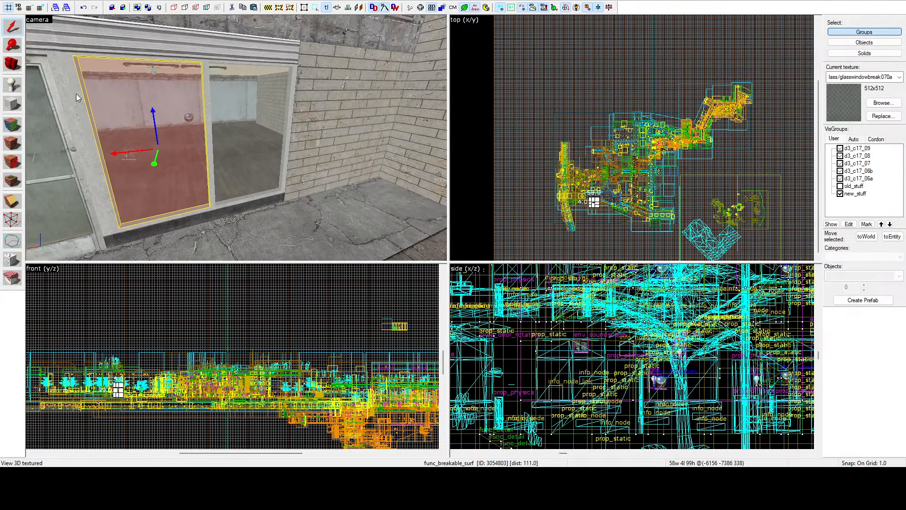
Step: Return to the lightmap grid view and face-select the shop window's panes, divider and surrounding frame faces
click(67, 123)
click(10, 122)
ctrl+click(216, 119)
ctrl+click(209, 124)
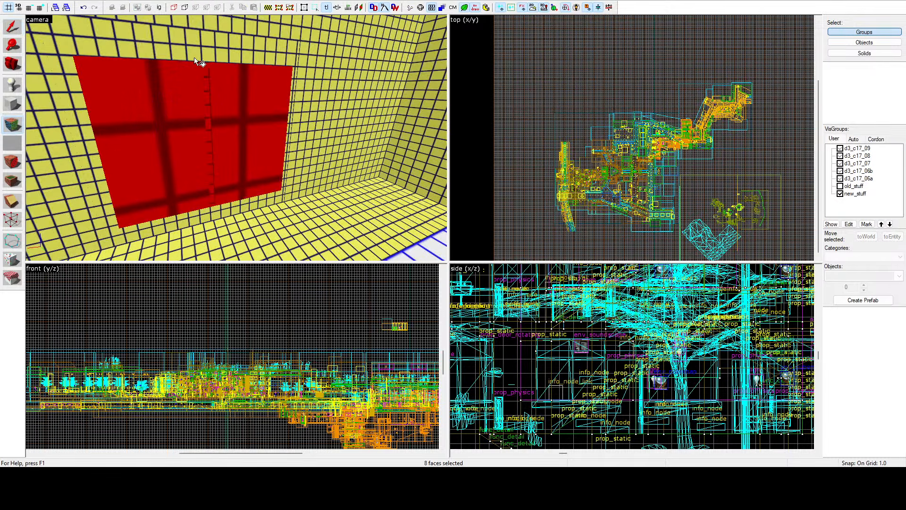
ctrl+click(194, 55)
ctrl+click(81, 144)
ctrl+click(98, 216)
ctrl+click(110, 218)
ctrl+click(172, 228)
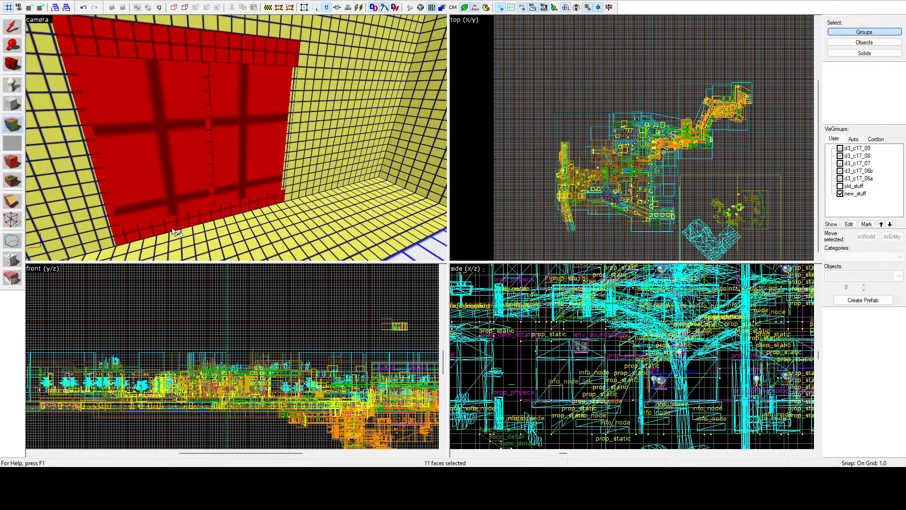
Step: Add the yellow-gridded brick wall beside the shop window and the facade faces above it to the selection
ctrl+click(302, 158)
ctrl+click(311, 35)
key(z)
key(z)
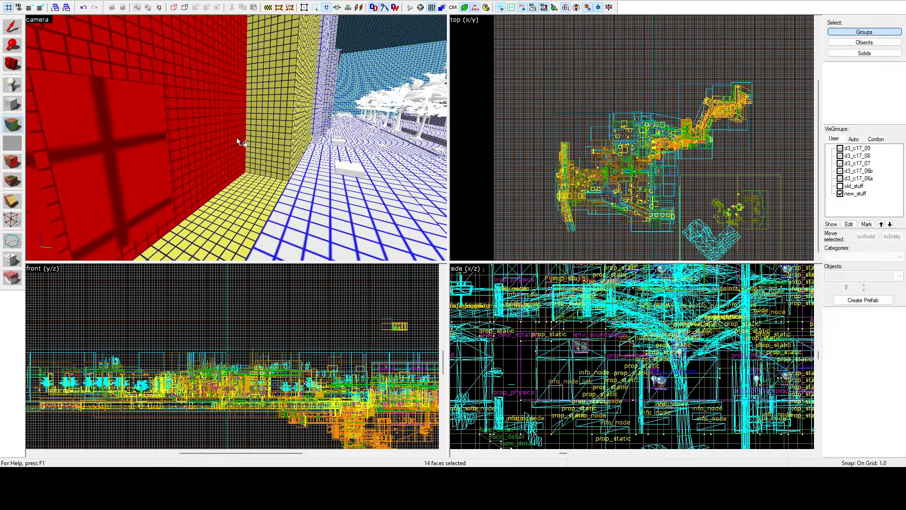
Step: Add the projecting wall corner's yellow-gridded faces at the end of the shopfront recess to the selection
ctrl+click(285, 106)
ctrl+click(306, 71)
ctrl+click(290, 67)
ctrl+click(302, 107)
key(z)
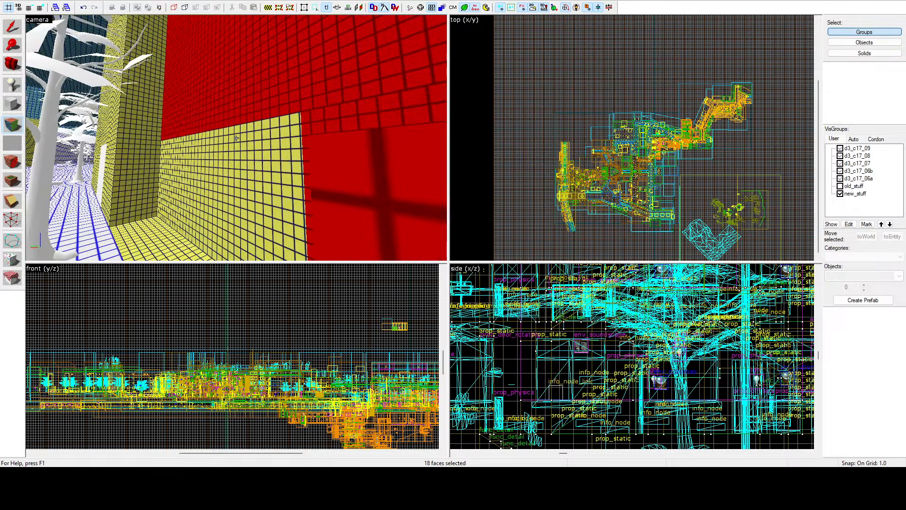
Step: Add the yellow-gridded lower wall beside the shop window and the projecting corner's remaining side and front faces to the selection
key(z)
ctrl+click(274, 157)
ctrl+click(261, 165)
ctrl+click(214, 150)
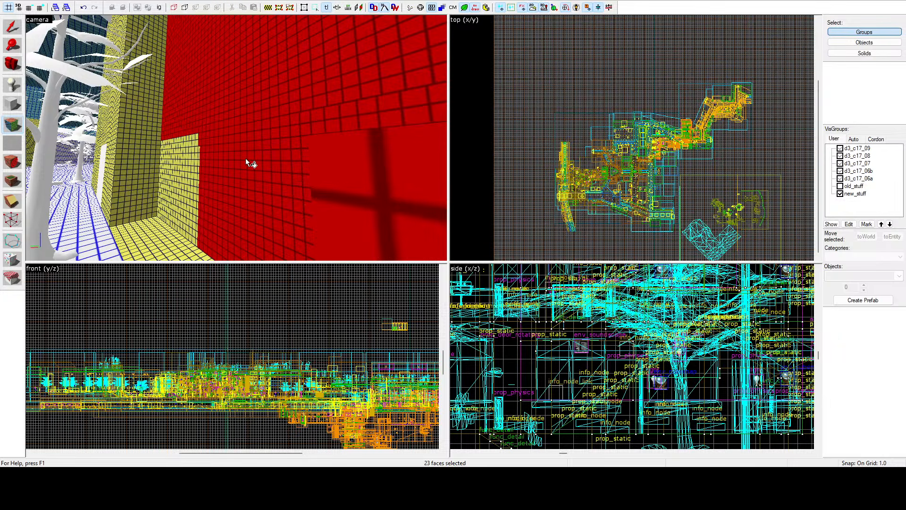
ctrl+click(184, 163)
ctrl+click(142, 163)
ctrl+click(121, 126)
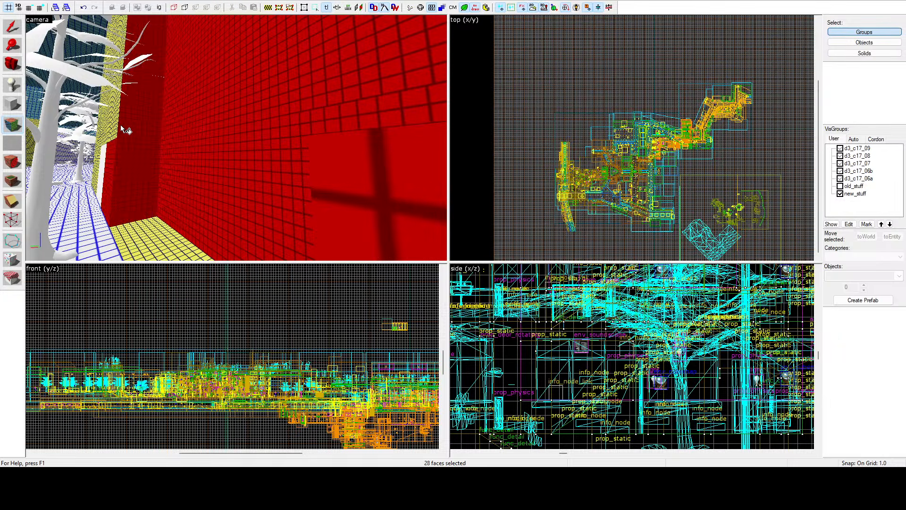
ctrl+click(109, 134)
key(z)
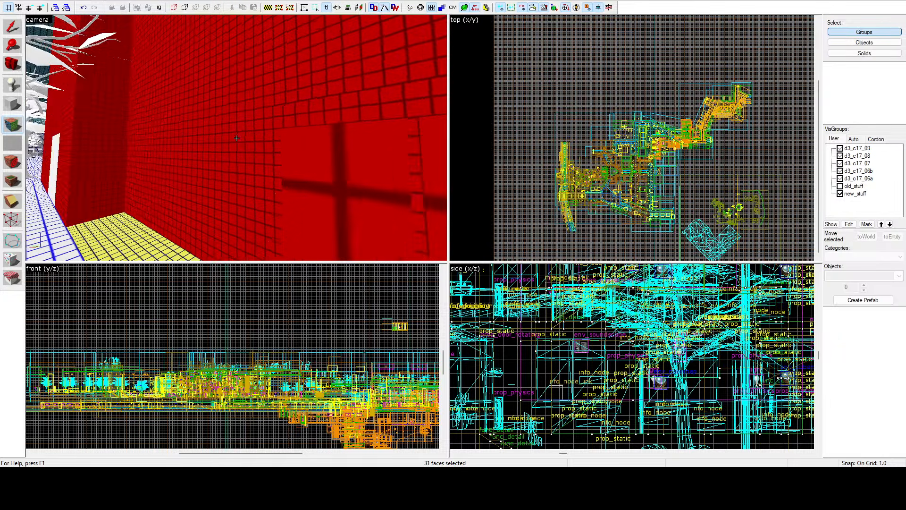
Step: Add the inside wall faces around the shop's window opening, including the strips above and below it, to the selection
key(w)
key(z)
key(z)
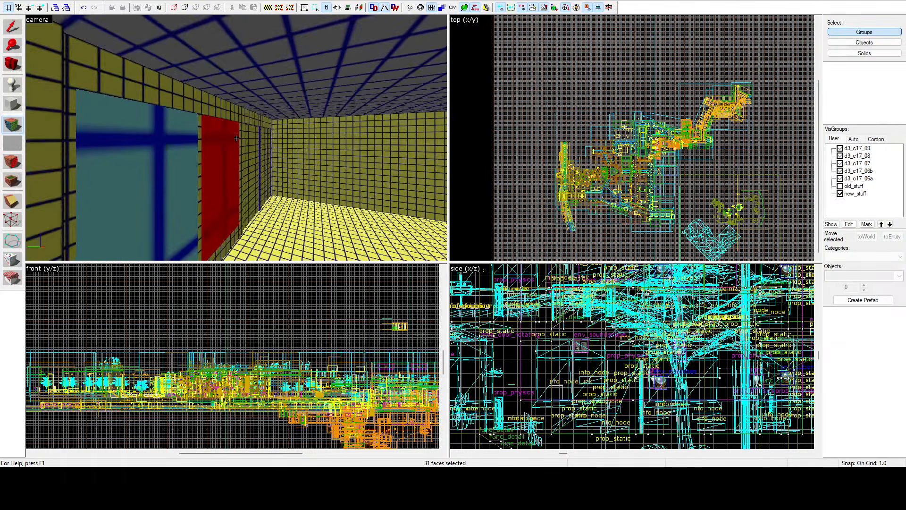
key(z)
ctrl+click(252, 141)
ctrl+click(191, 83)
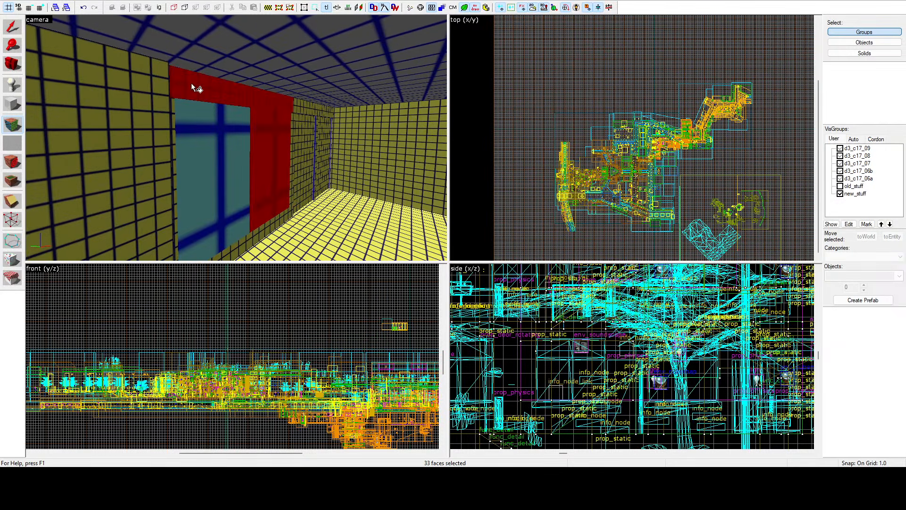
ctrl+click(160, 172)
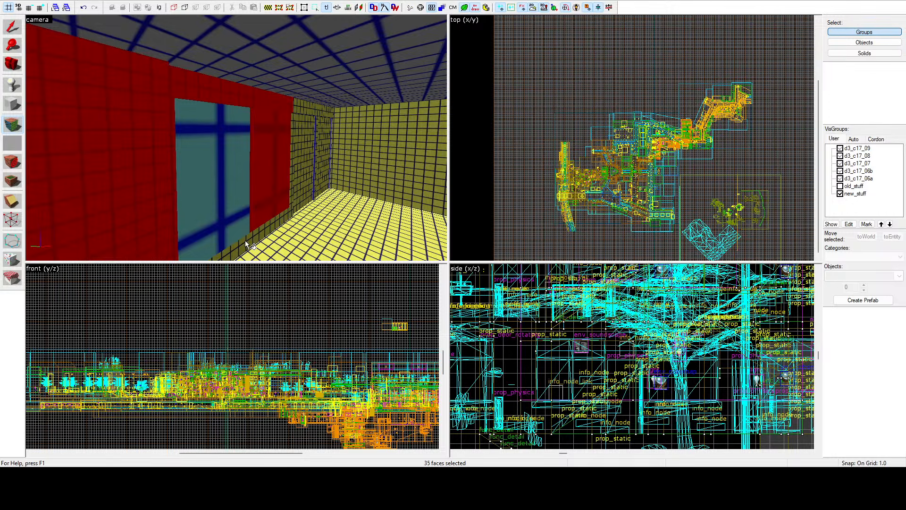
ctrl+click(293, 185)
ctrl+click(292, 185)
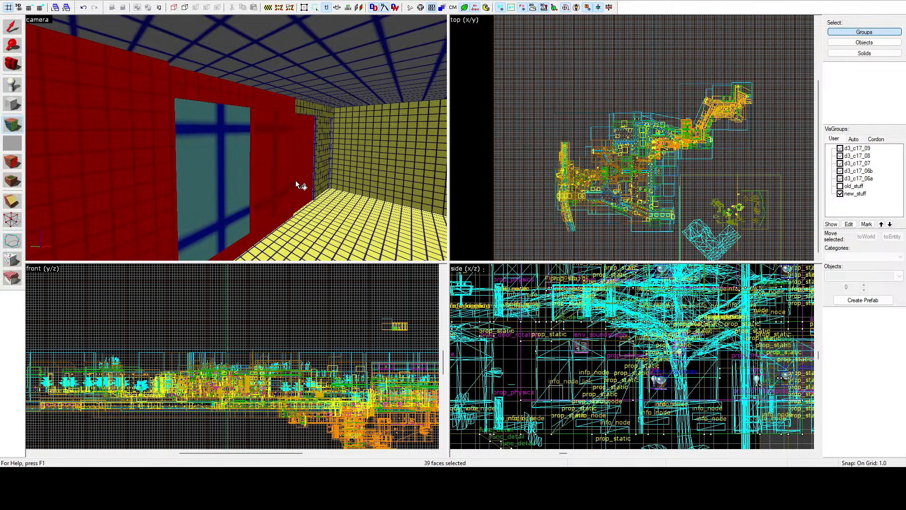
ctrl+click(310, 107)
Step: Add the yellow-gridded faces inside the opening near the shop room's corner to the selection
key(z)
key(w)
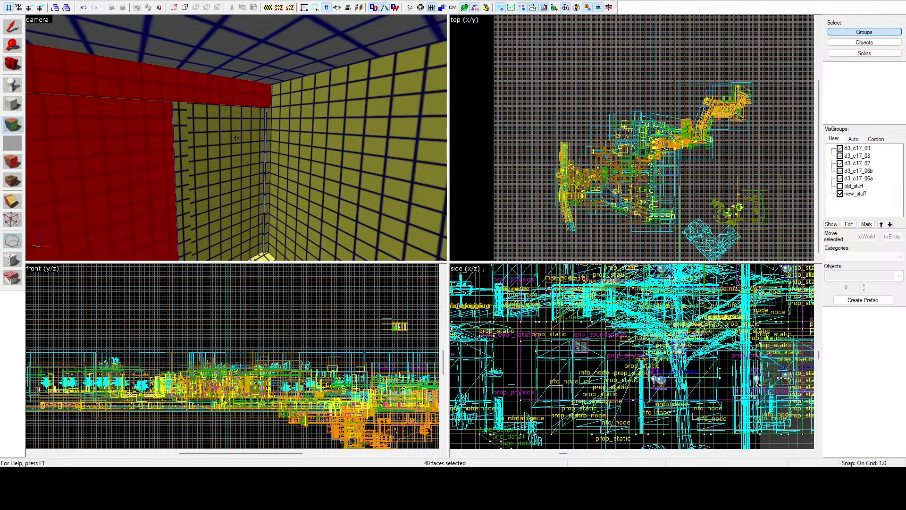
key(z)
ctrl+click(219, 152)
ctrl+click(184, 150)
key(z)
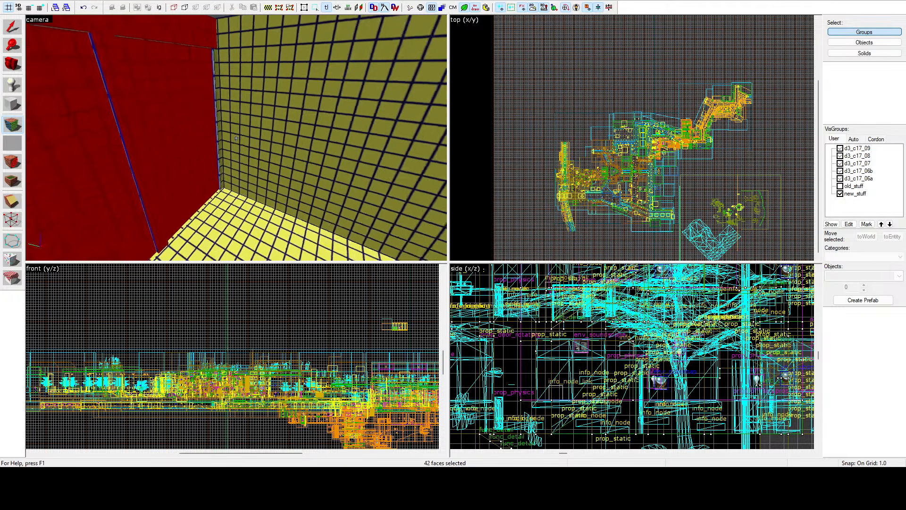
Step: Add the shop room's large yellow-gridded walls meeting at the far corner to the selection
key(w)
key(w)
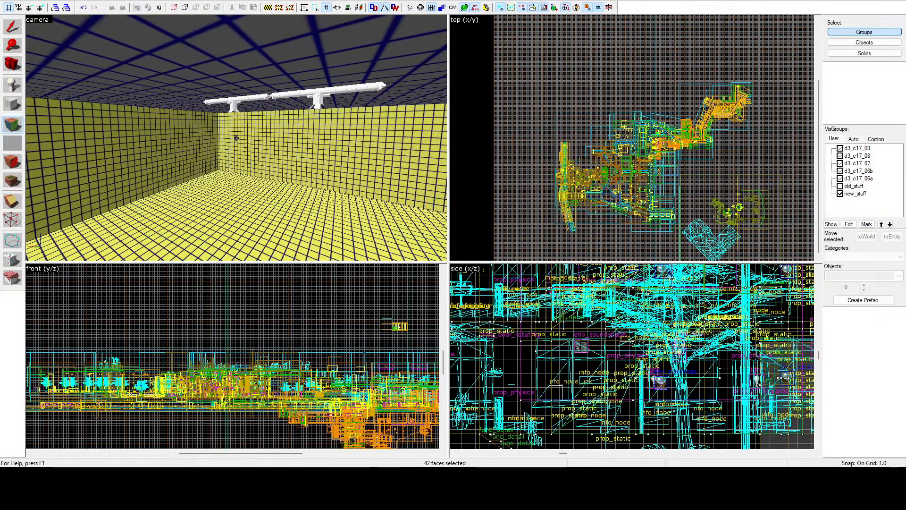
ctrl+click(243, 138)
ctrl+click(194, 142)
key(z)
key(z)
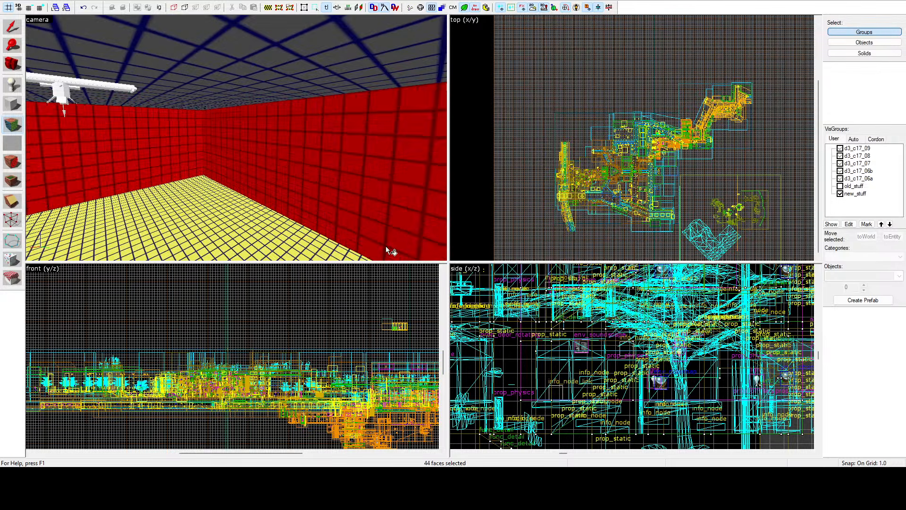
Step: Face-select the shop building's yellow-gridded roof slopes, gable end and narrow end wall strip as a new selection
key(z)
key(w)
key(w)
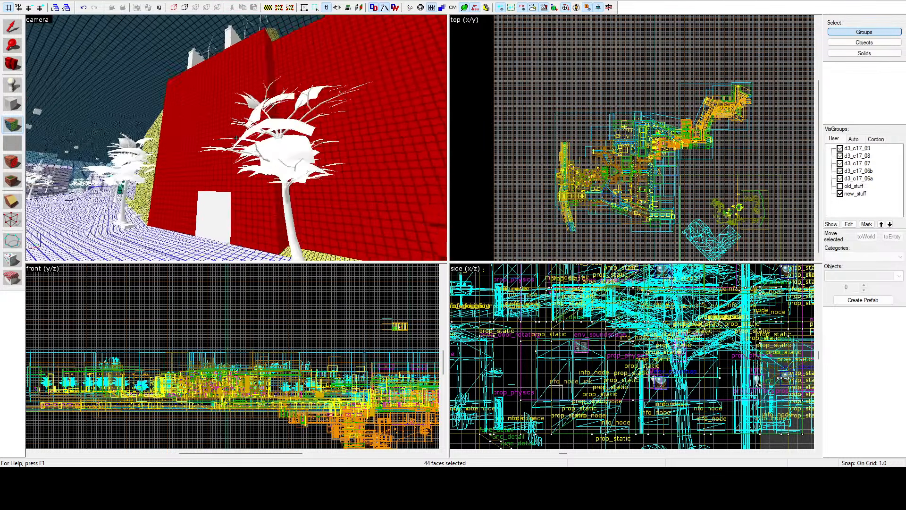
key(s)
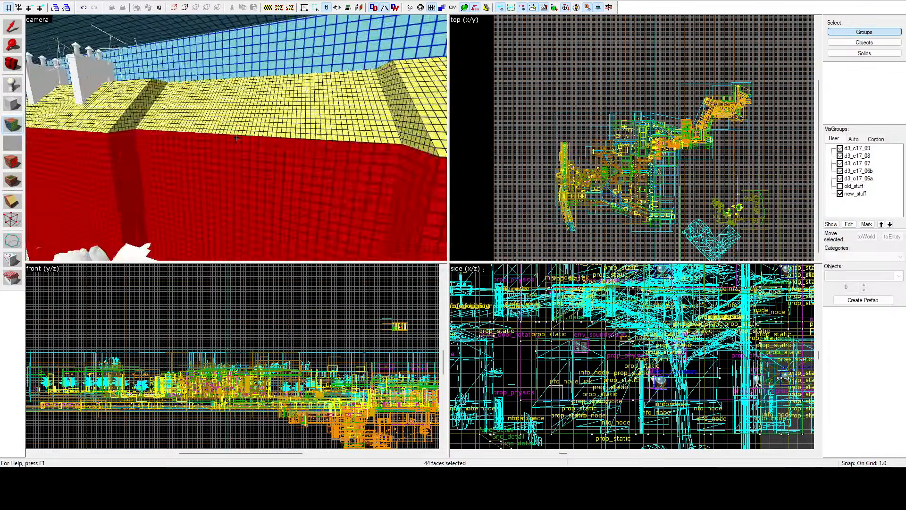
key(z)
click(269, 126)
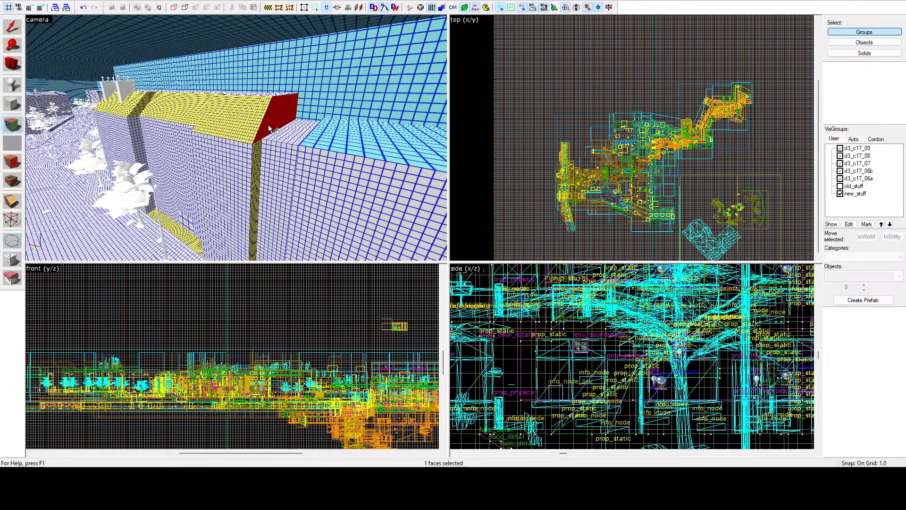
ctrl+click(250, 129)
ctrl+click(254, 146)
ctrl+click(186, 107)
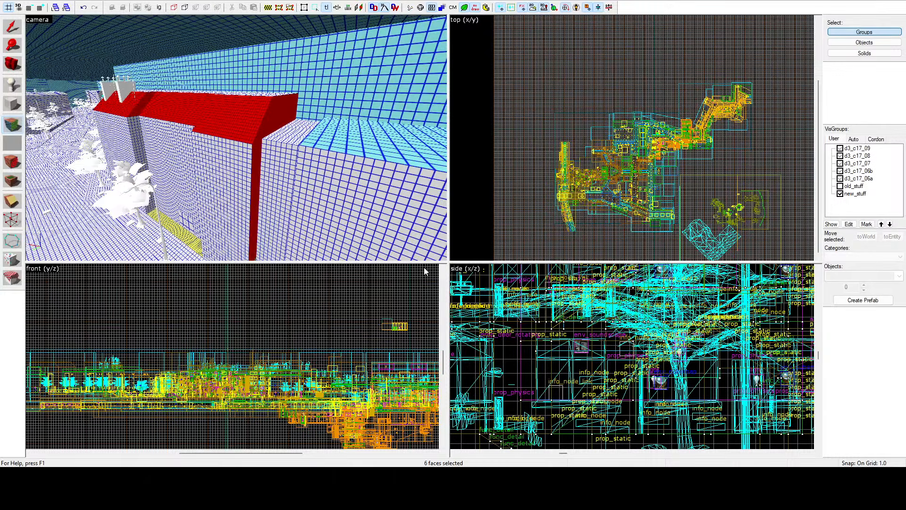
Step: Face-select the neighbouring building's yellow-gridded roof slope, long street facade and narrow side faces
key(z)
key(w)
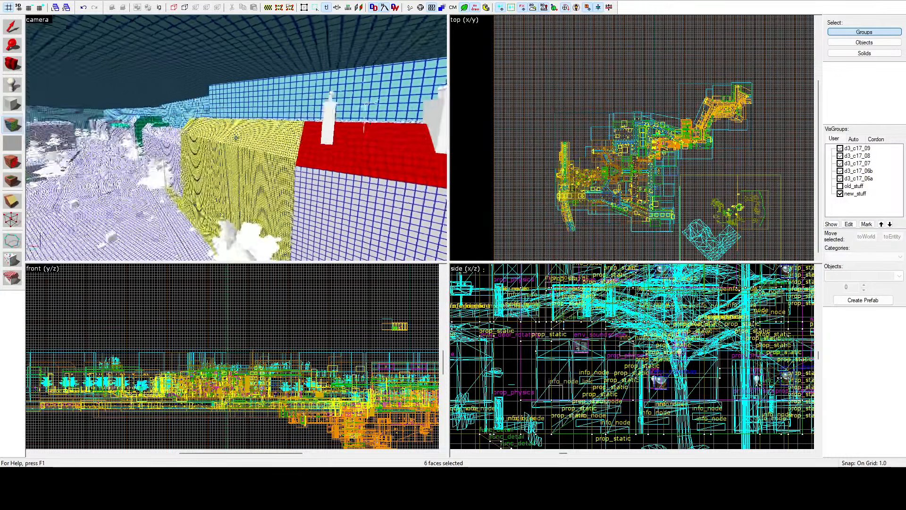
key(z)
click(253, 118)
ctrl+click(254, 149)
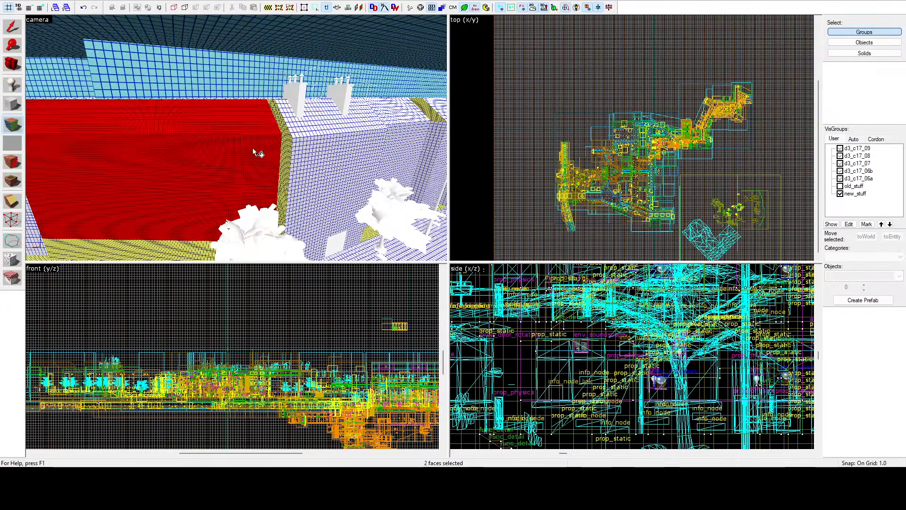
ctrl+click(284, 147)
key(z)
key(w)
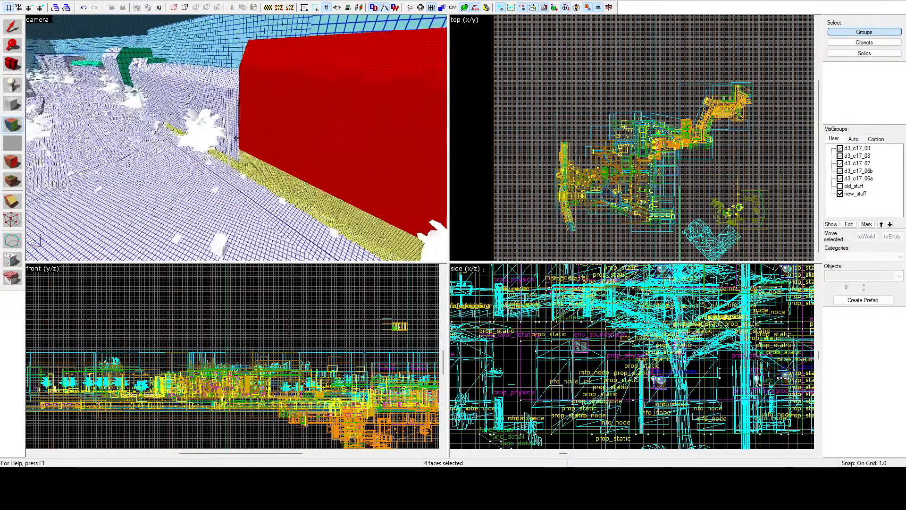
key(z)
ctrl+click(263, 144)
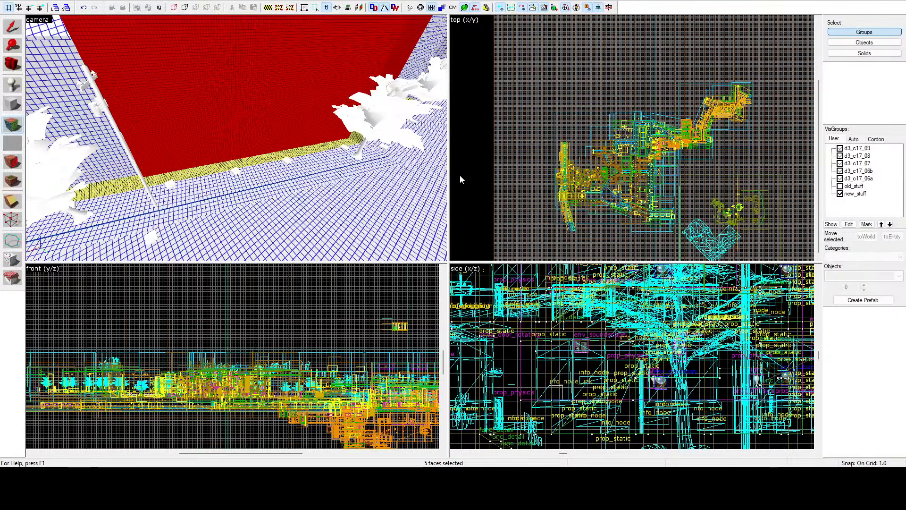
Step: Select the small yellow-gridded side face at street level where the long facade meets the projecting building
key(z)
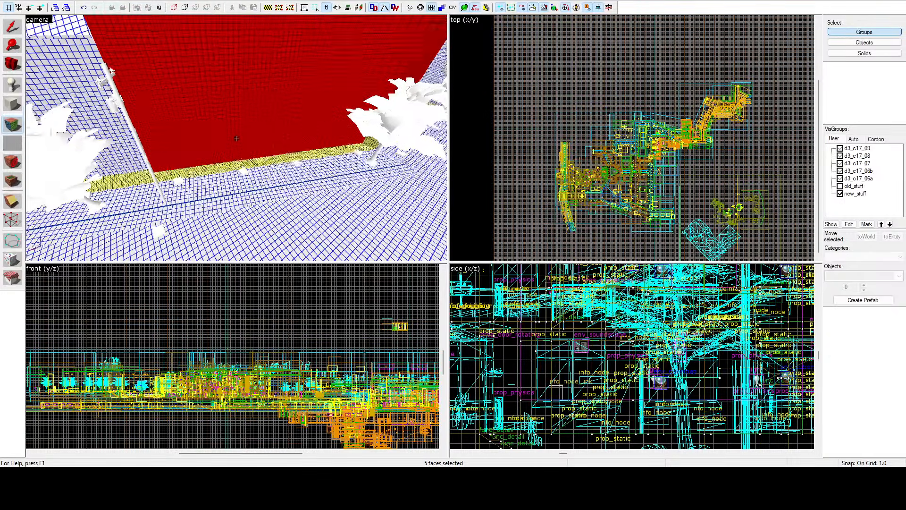
key(w)
key(z)
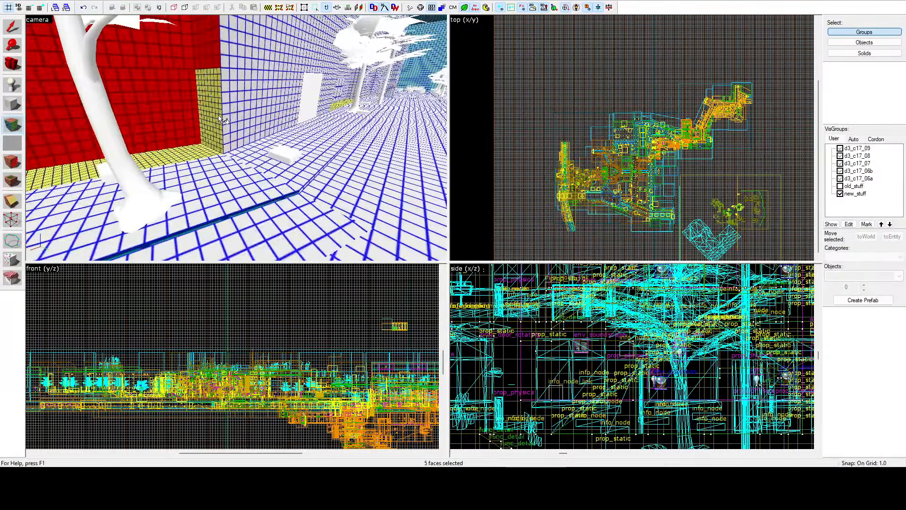
click(218, 116)
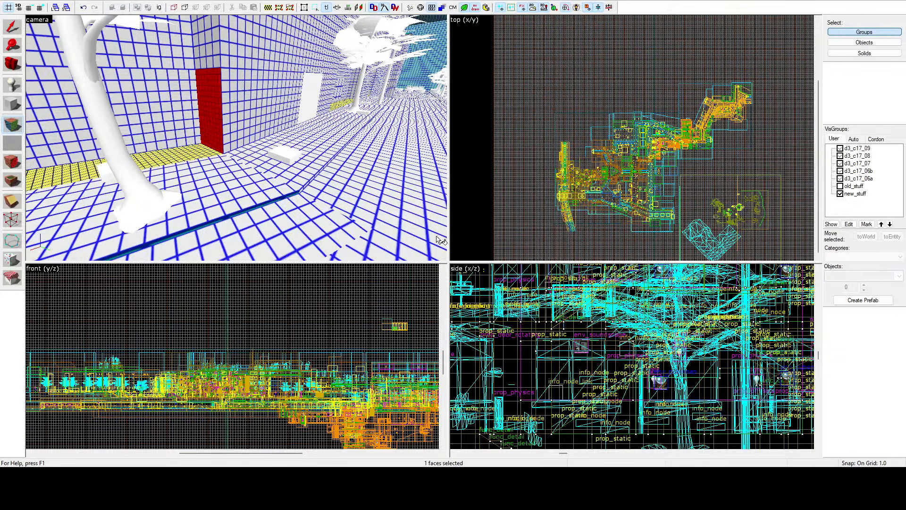
Step: Check the green-gridded gable end of the building farther down the street by selecting its top and base faces in turn
key(z)
key(w)
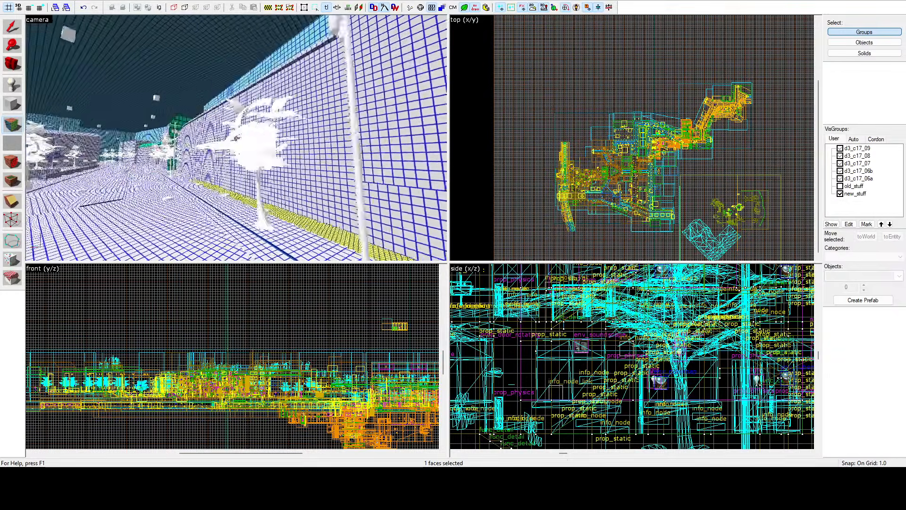
key(z)
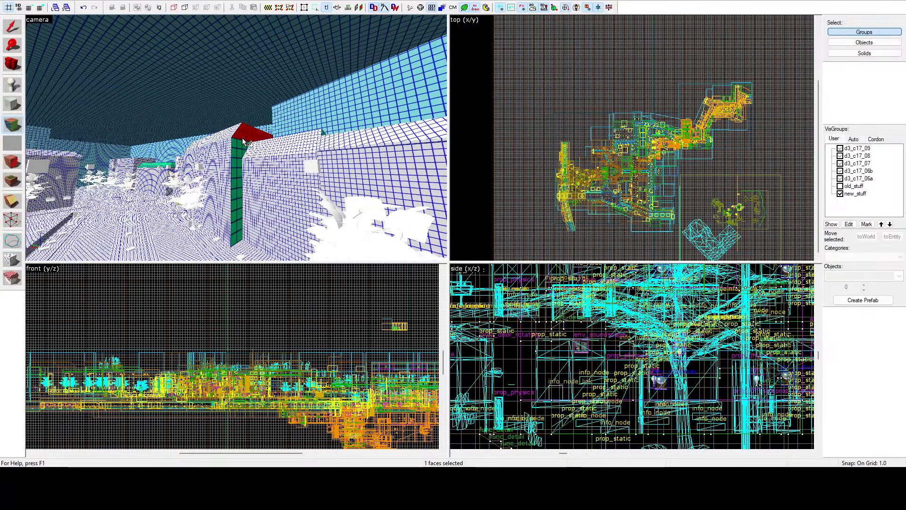
click(236, 229)
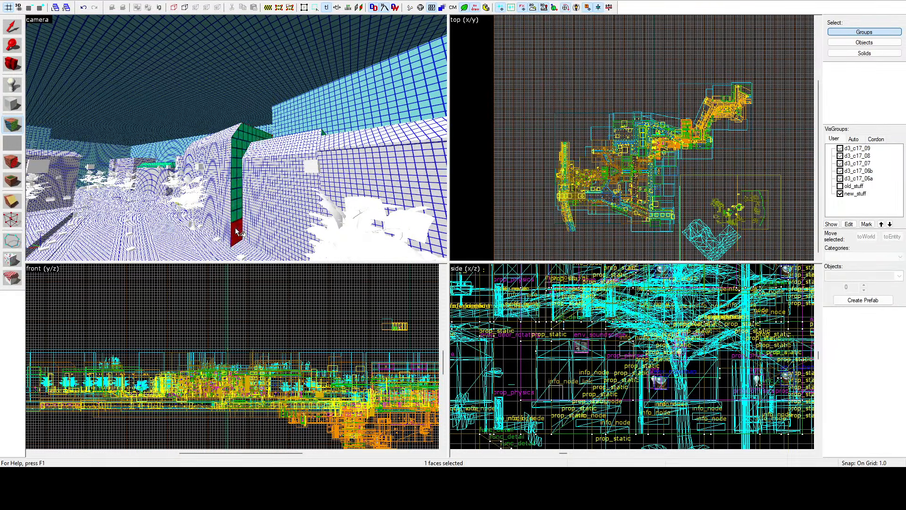
Step: Leave face editing, show the textured view, and hide and restore the Sky visgroup to examine the rooftops
key(z)
key(w)
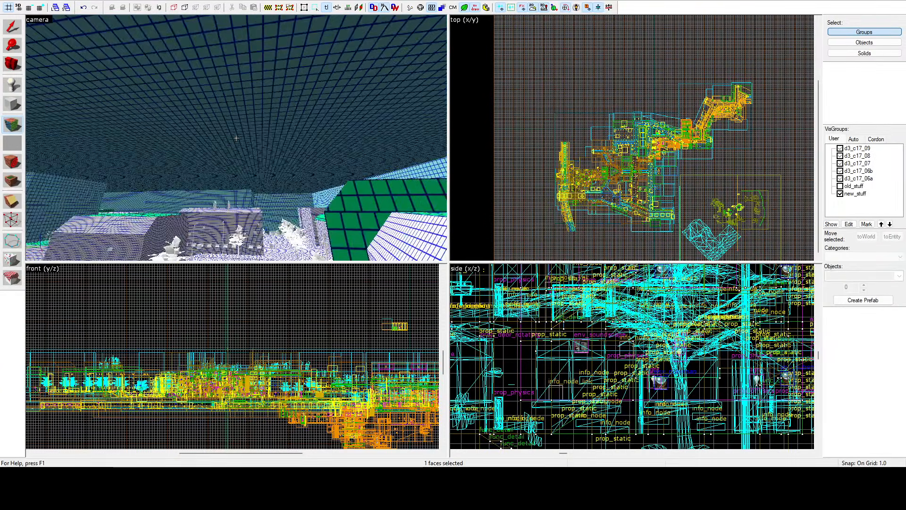
click(532, 134)
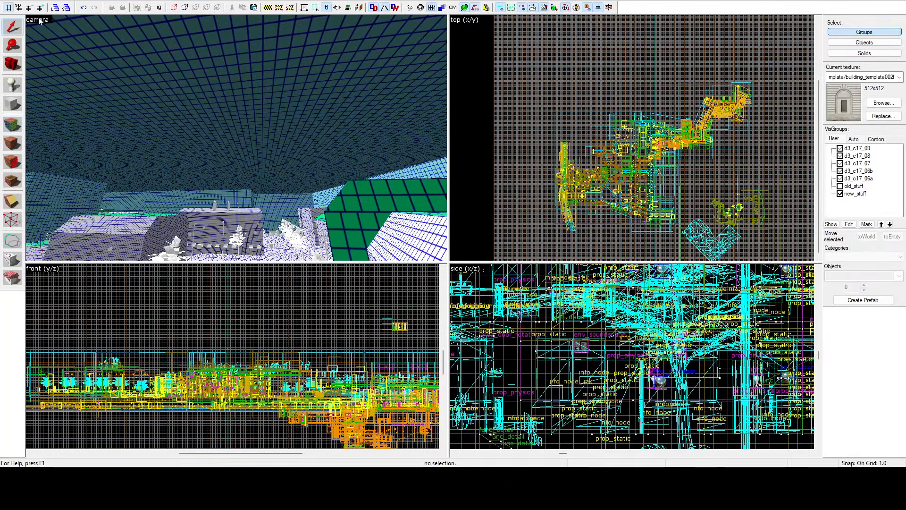
click(39, 21)
click(64, 95)
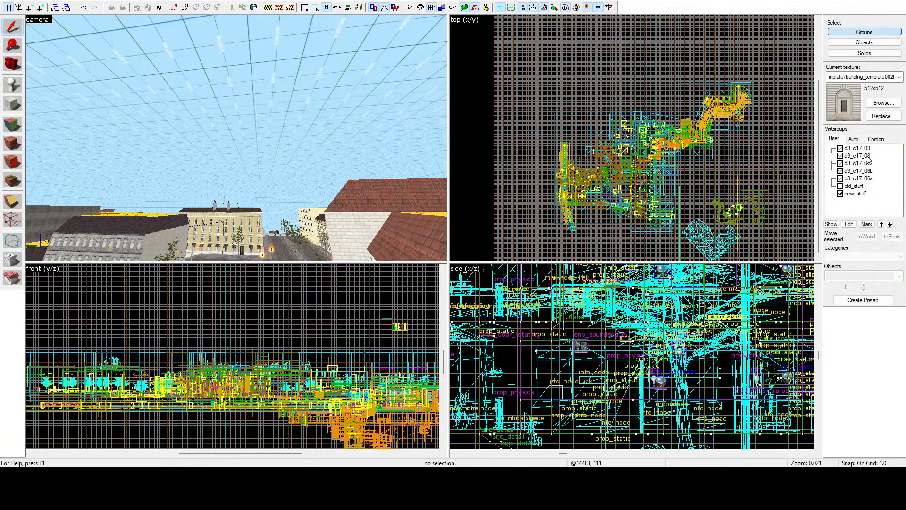
click(854, 139)
scroll(861, 179, up, 8)
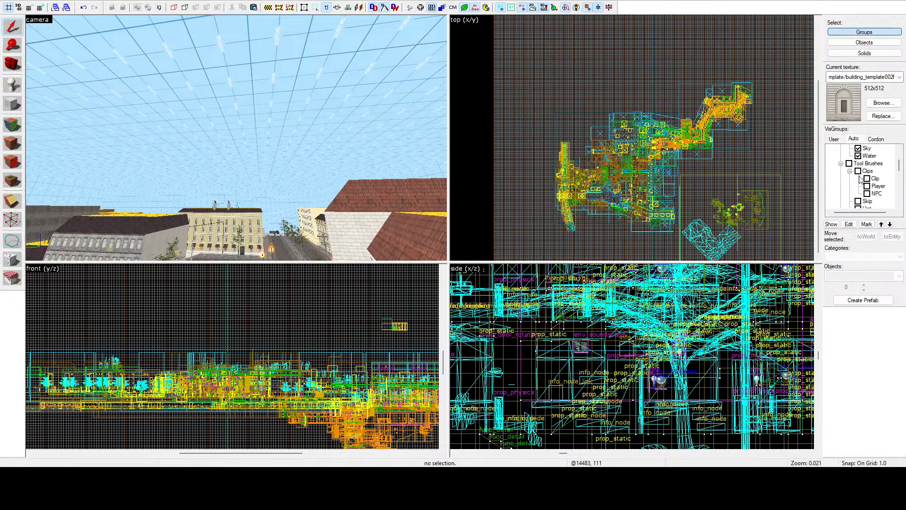
click(858, 148)
key(z)
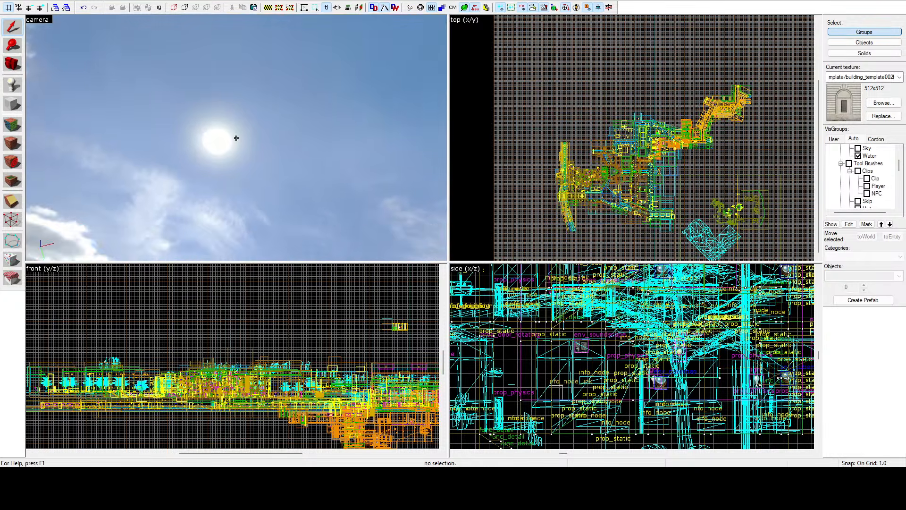
key(z)
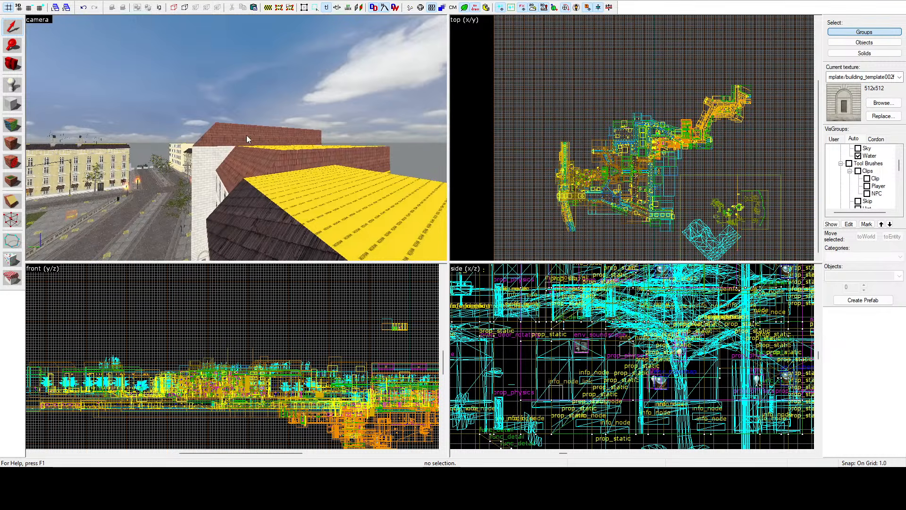
click(859, 148)
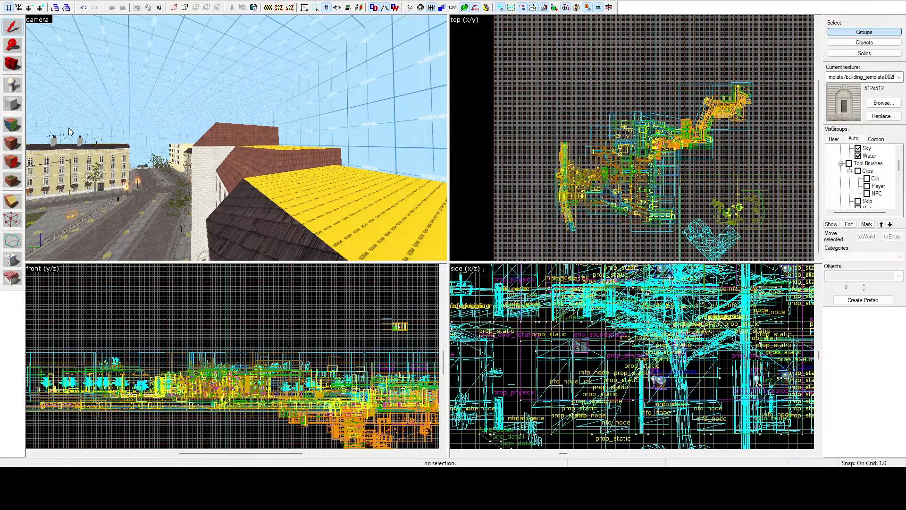
Step: Resume face editing in the lightmap grid view and select the green-gridded gable, end wall and roof-side faces
click(12, 124)
click(203, 147)
ctrl+click(204, 162)
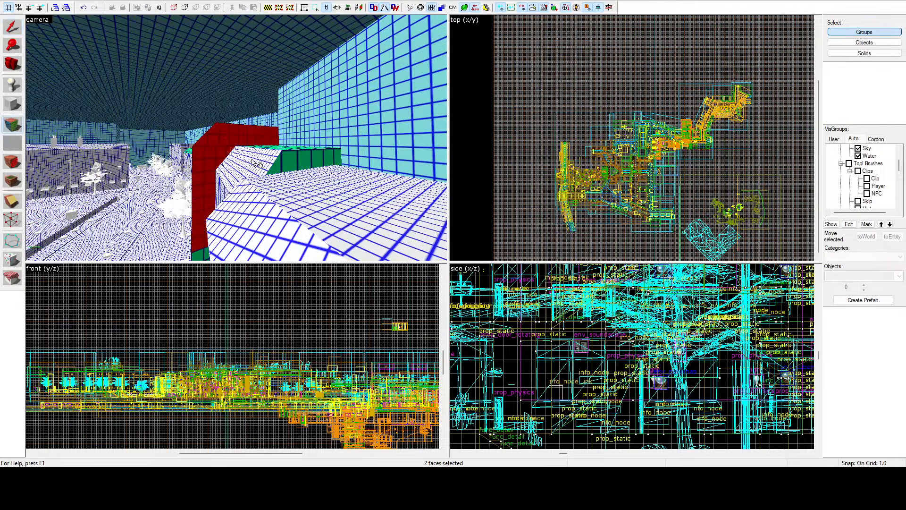
ctrl+click(284, 163)
key(z)
key(a)
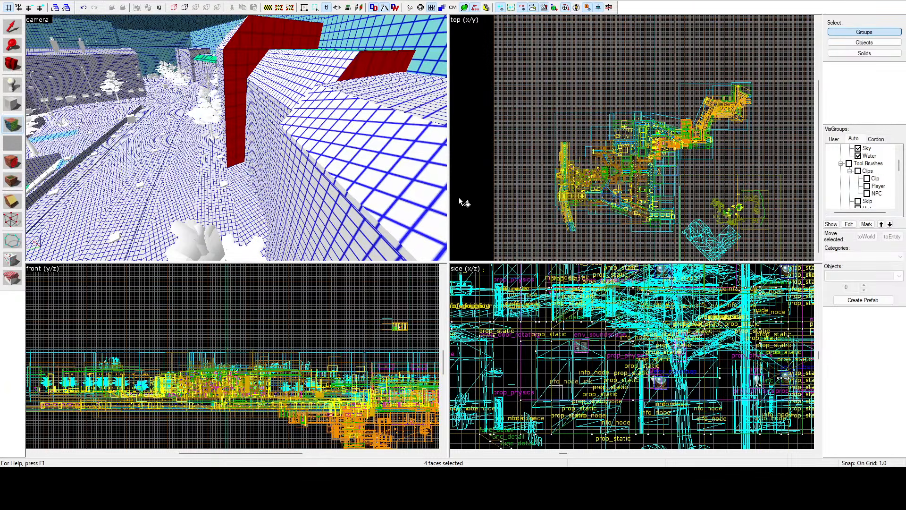
key(z)
key(a)
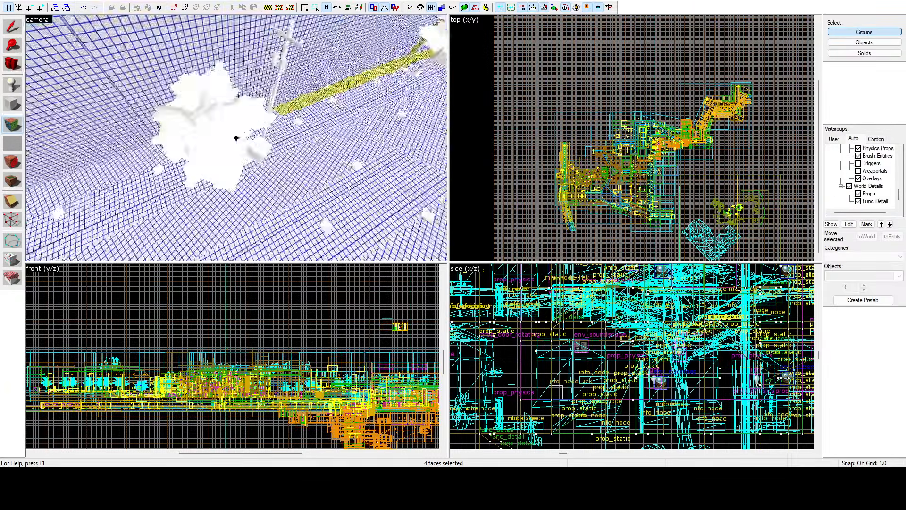
Step: Select the light-blue-gridded top faces of the long street ledge, including its short continuation beyond the ramp
key(w)
key(z)
click(236, 138)
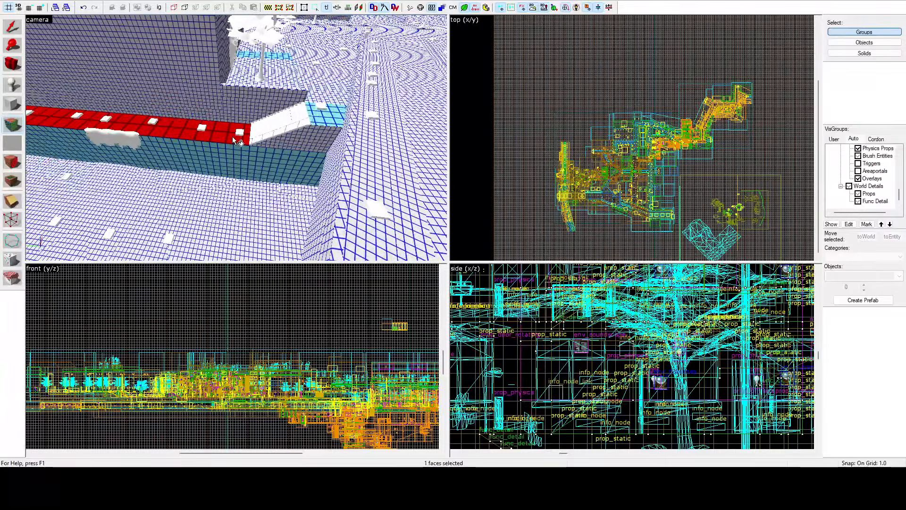
ctrl+click(326, 117)
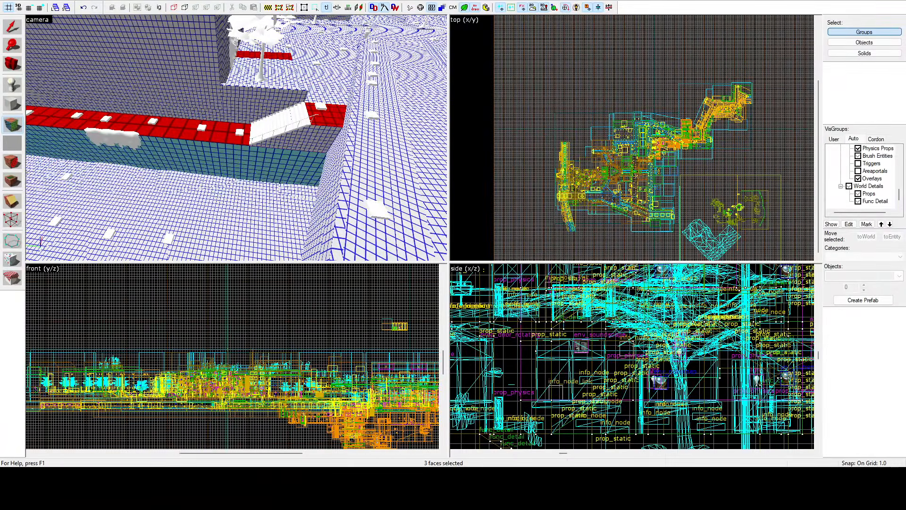
key(z)
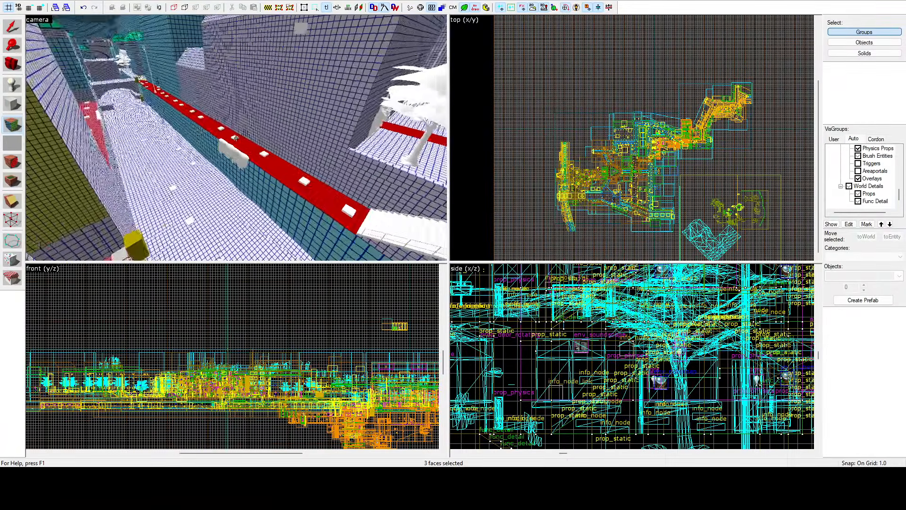
Step: Start a new face selection with the awning wall of the corner building and add the gridded faces directly above it
click(236, 138)
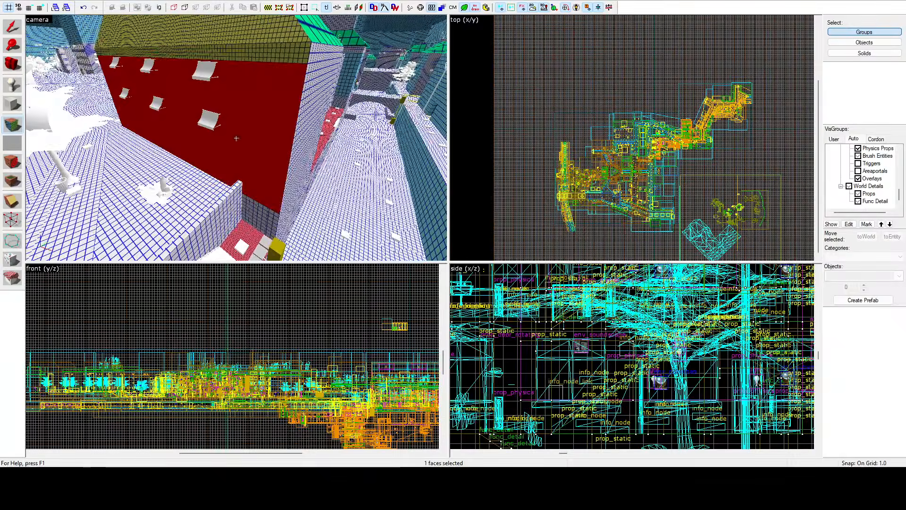
ctrl+click(275, 50)
ctrl+click(254, 32)
key(z)
key(w)
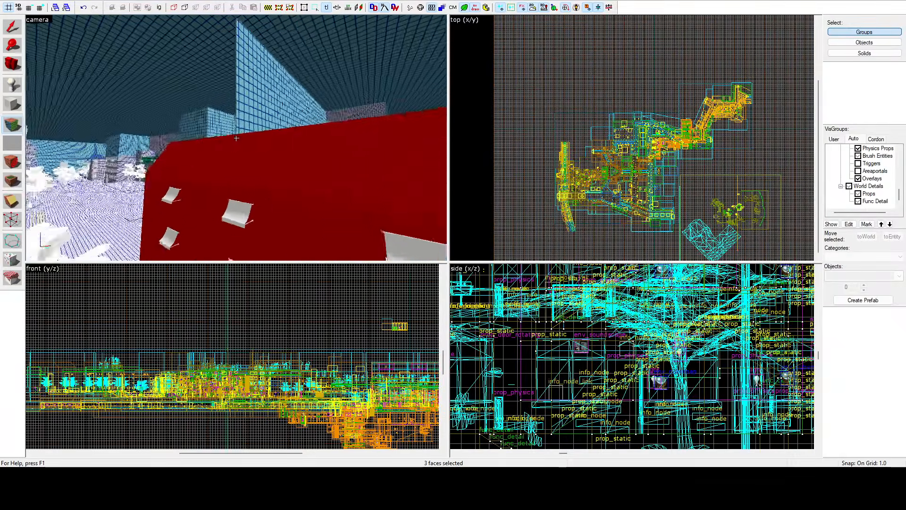
Step: Add the corner building's roof slope, the narrow band beneath it and the yellow-gridded side wall to the face selection
key(z)
ctrl+click(208, 123)
ctrl+click(207, 151)
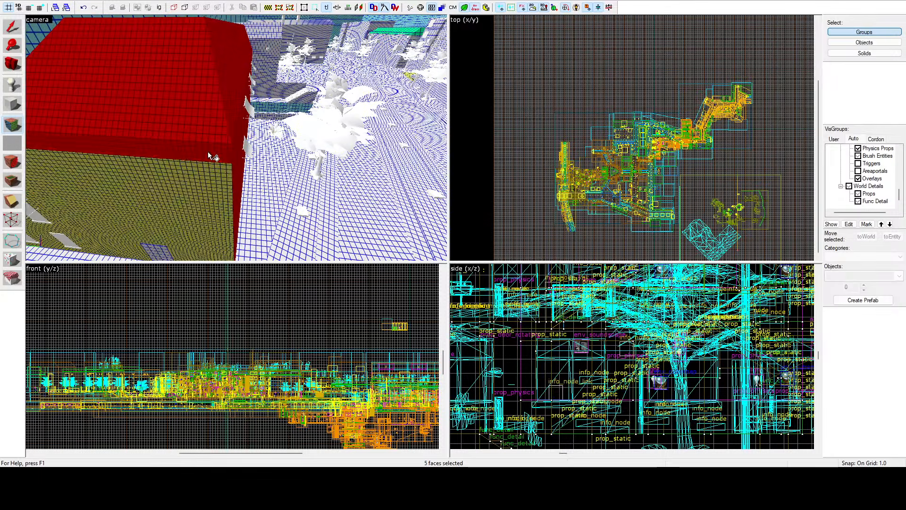
ctrl+click(205, 189)
key(z)
Step: Add the adjoining yellow-gridded windowed facade and the upper and lower faces of the neighbouring wall to the selection
key(z)
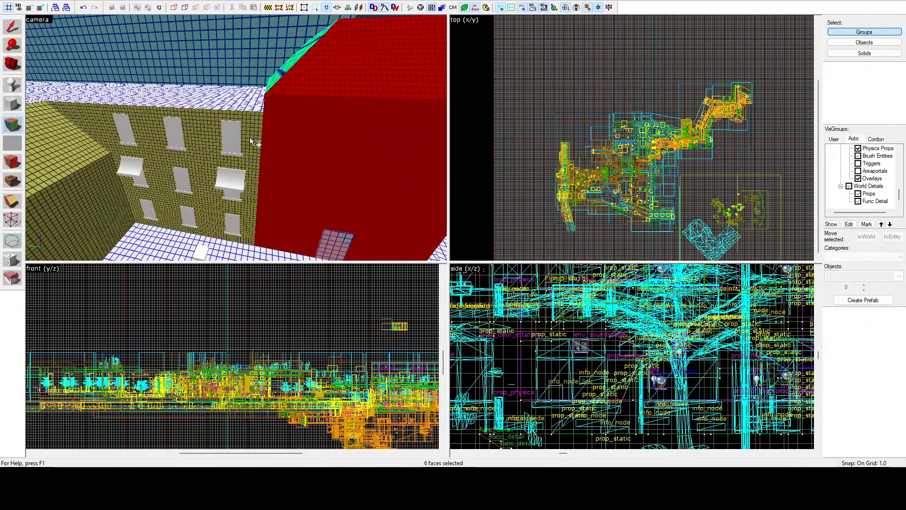
ctrl+click(250, 137)
key(z)
key(z)
ctrl+click(233, 136)
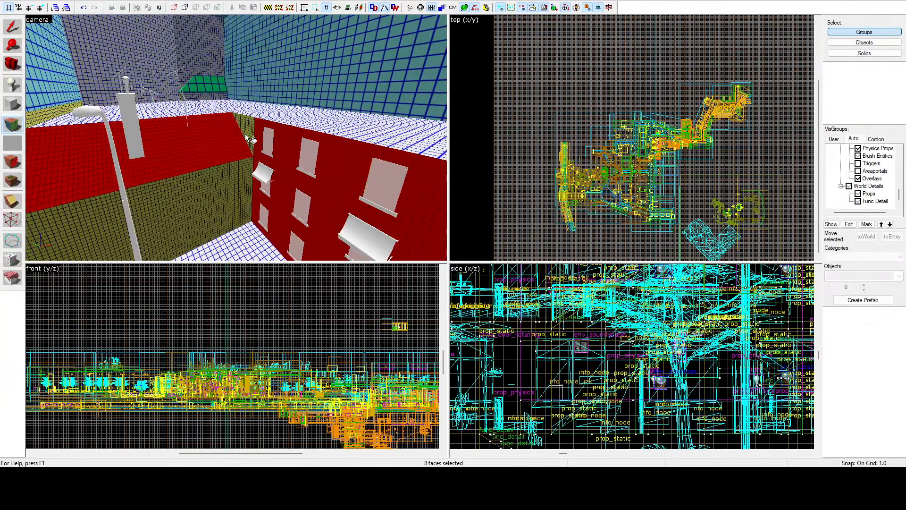
ctrl+click(225, 181)
Step: Add the yellow-gridded wall behind the tree and the small strip at its upper corner to the face selection
key(z)
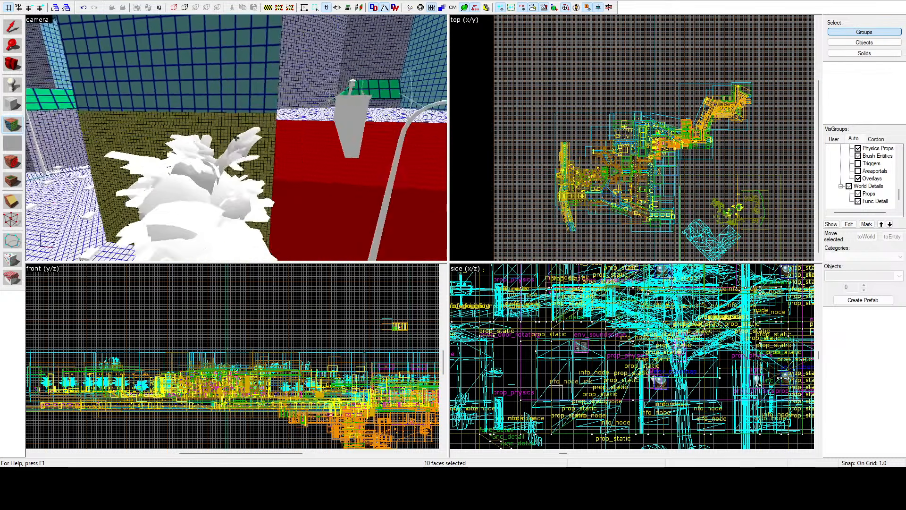
key(z)
ctrl+click(238, 142)
ctrl+click(201, 122)
ctrl+click(200, 128)
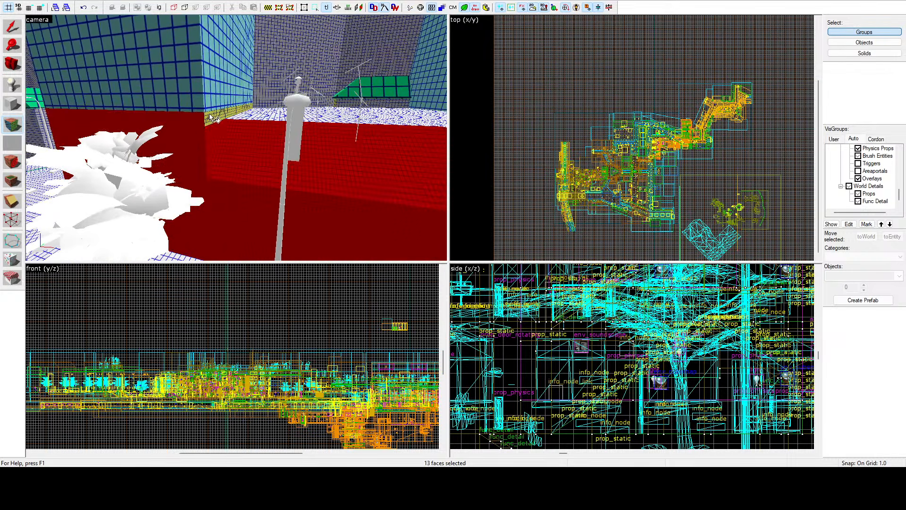
key(z)
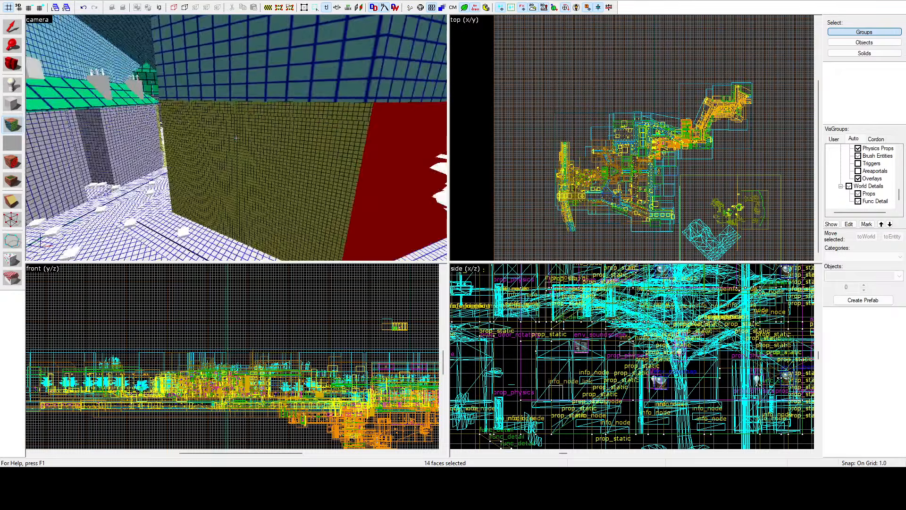
Step: Extend the face selection around the street corner with the large yellow-gridded wall and its narrow side-facade pieces
key(z)
ctrl+click(261, 116)
ctrl+click(266, 103)
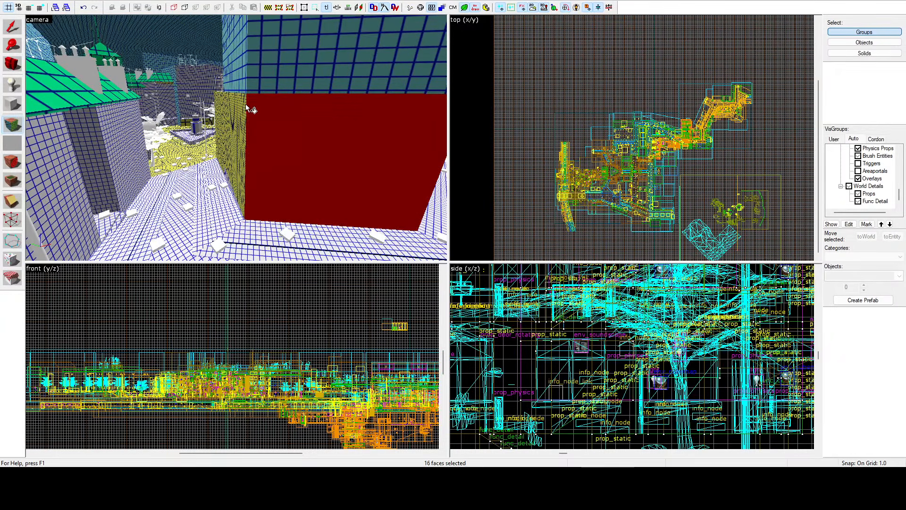
ctrl+click(235, 120)
ctrl+click(223, 108)
ctrl+click(225, 130)
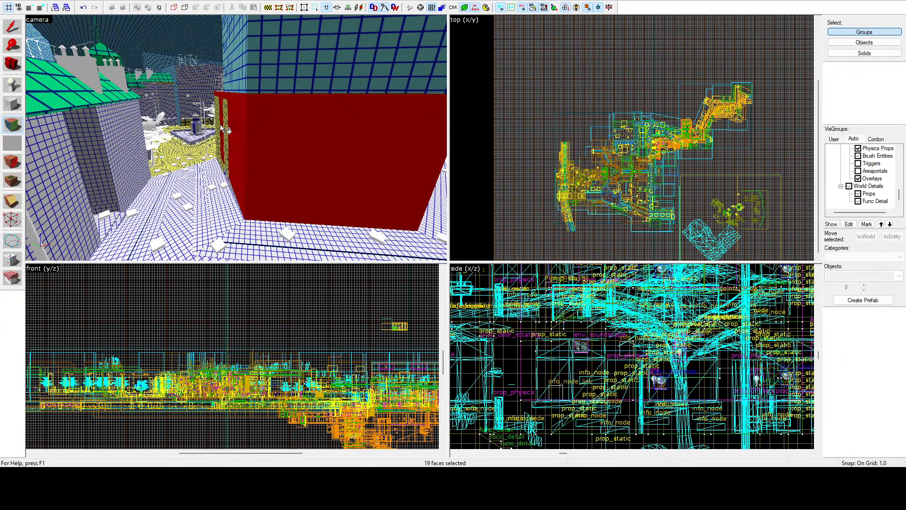
Step: Add the remaining yellow-gridded pieces of the side facade, including the square panel and the tall end strips
key(z)
key(w)
key(z)
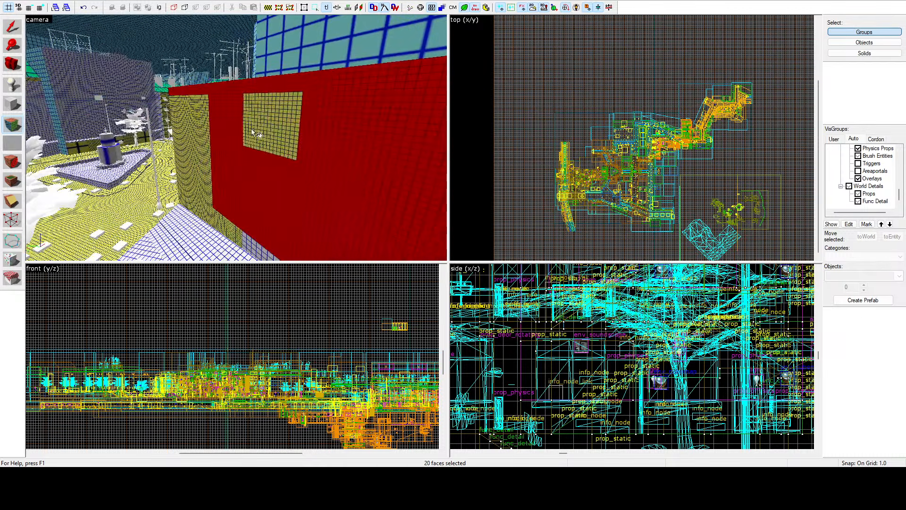
ctrl+click(253, 129)
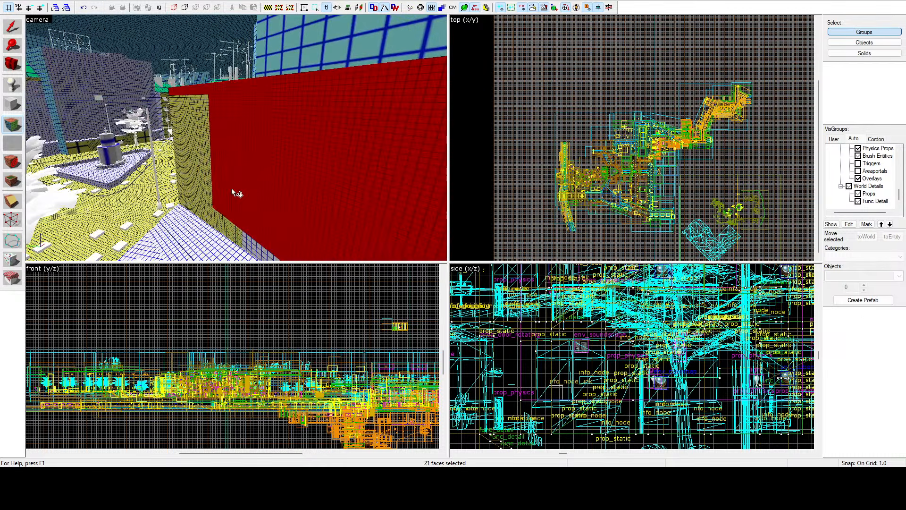
ctrl+click(184, 147)
ctrl+click(186, 174)
Step: Add the plaza-facing corner facade, its lower wall, upper band and angled neighbouring faces to the selection
key(z)
key(w)
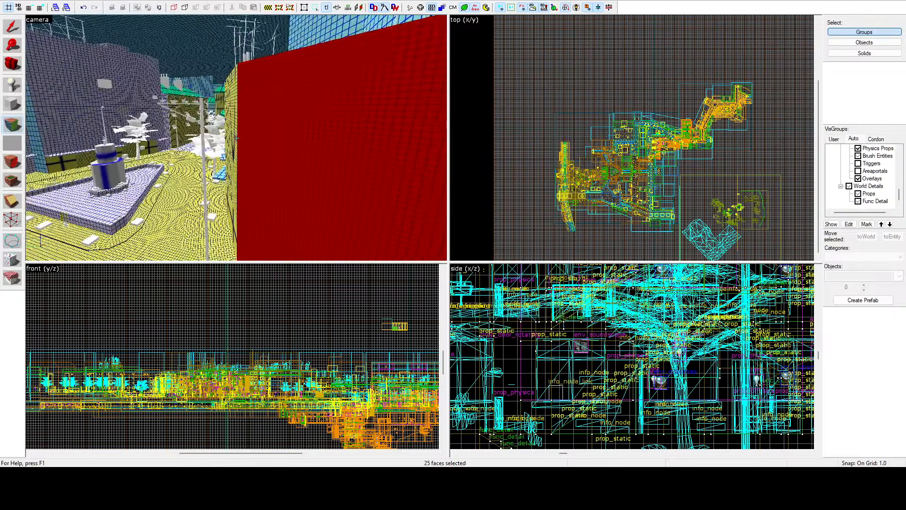
key(z)
ctrl+click(251, 185)
ctrl+click(211, 195)
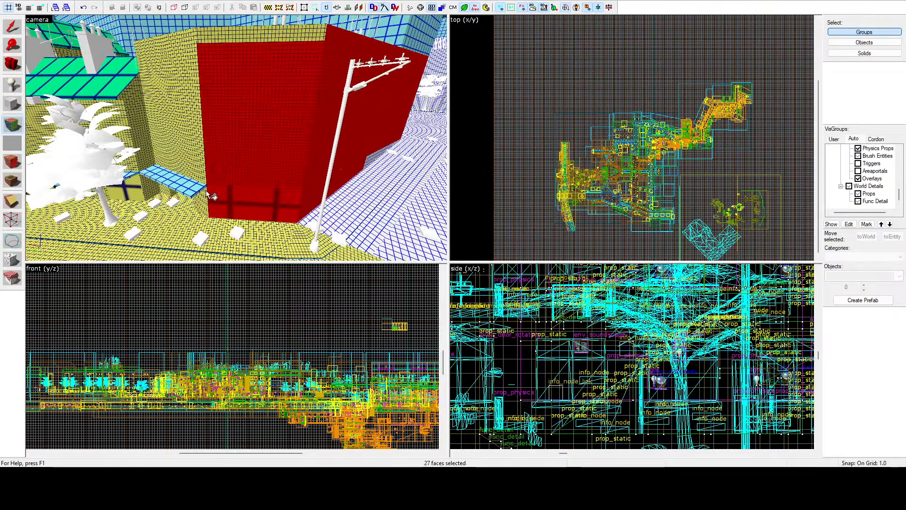
ctrl+click(204, 157)
ctrl+click(206, 49)
ctrl+click(196, 41)
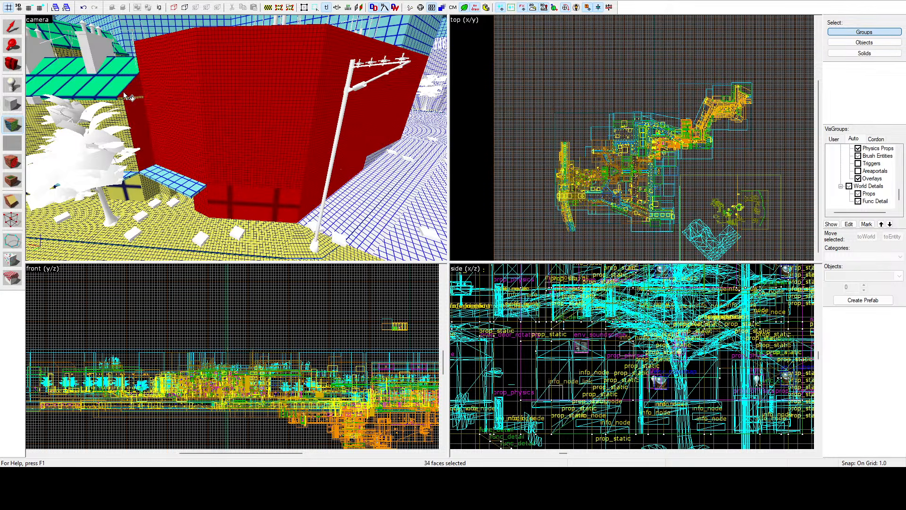
Step: Add the adjoining lower building's wall and roof, plus the taller building's yellow-gridded gable side and street facade, to the selection
ctrl+click(123, 99)
ctrl+click(115, 93)
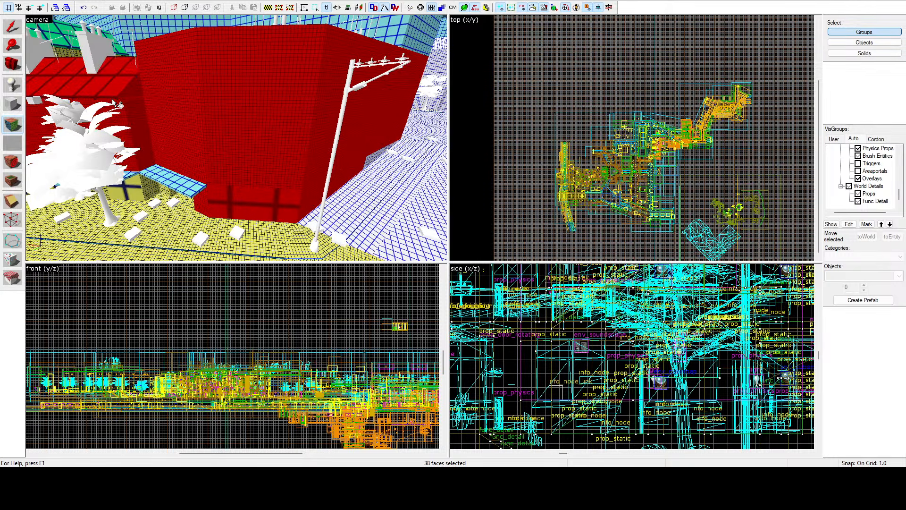
key(z)
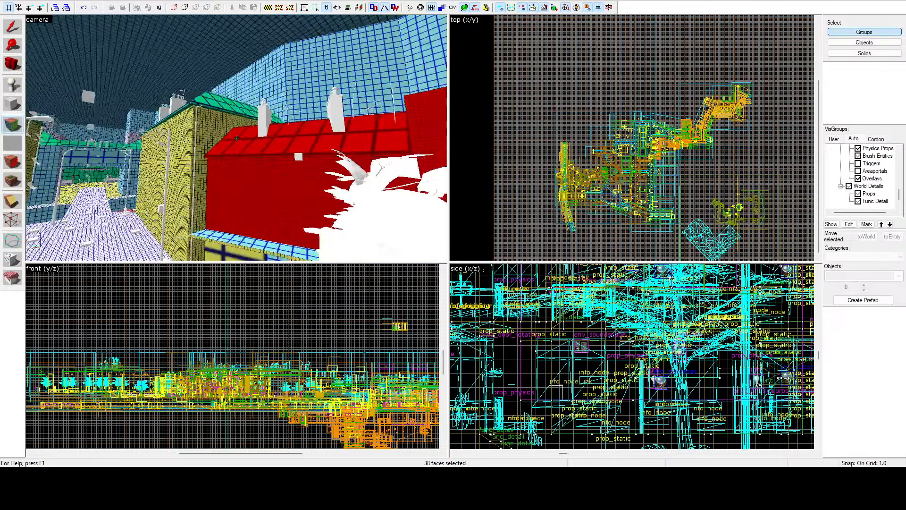
key(z)
ctrl+click(241, 123)
ctrl+click(230, 117)
ctrl+click(222, 131)
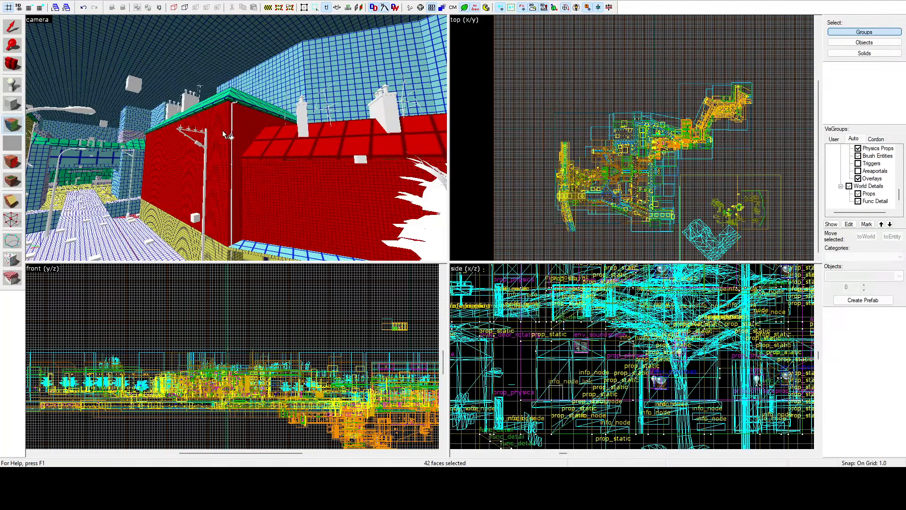
ctrl+click(223, 251)
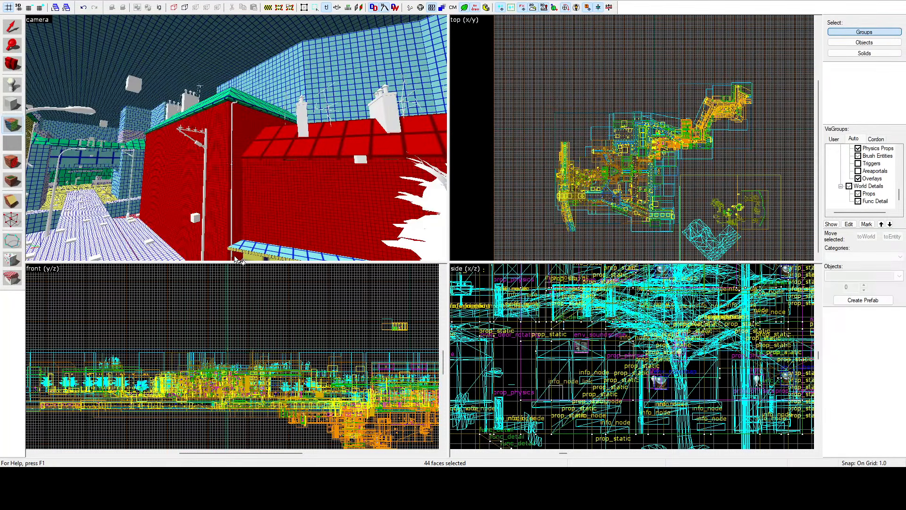
Step: Add the light-blue-gridded upper wall panels around the projecting end of the street building to the selection
key(z)
key(w)
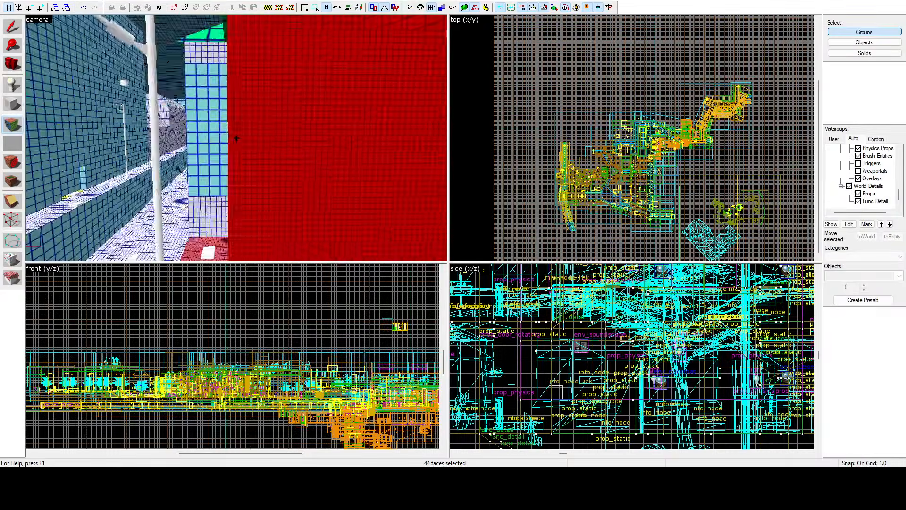
key(z)
ctrl+click(200, 114)
ctrl+click(157, 119)
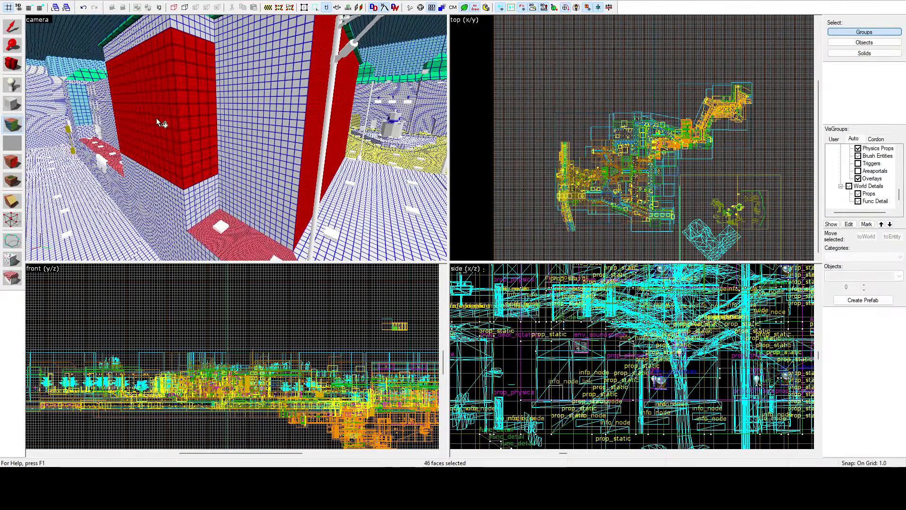
key(z)
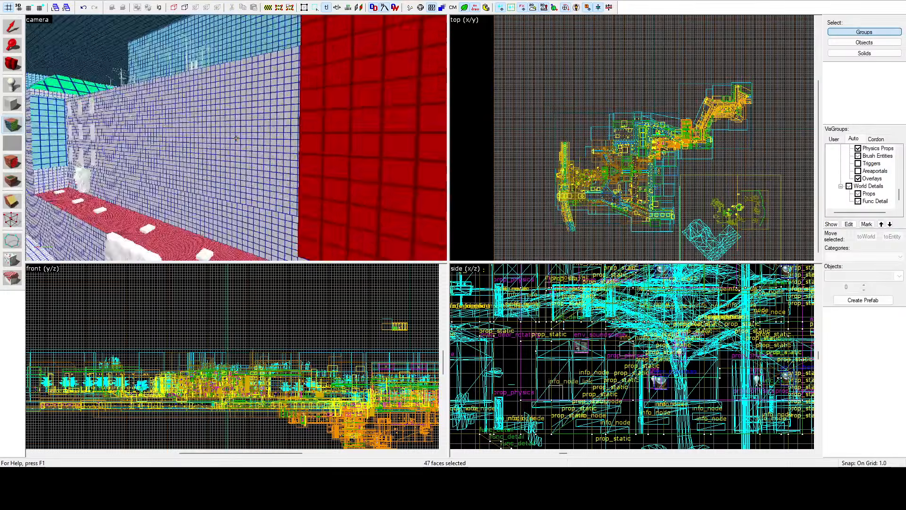
Step: Add the finely gridded top of the raised sidewalk ledge beside the long facade to the face selection
key(z)
ctrl+click(245, 176)
ctrl+click(274, 123)
key(z)
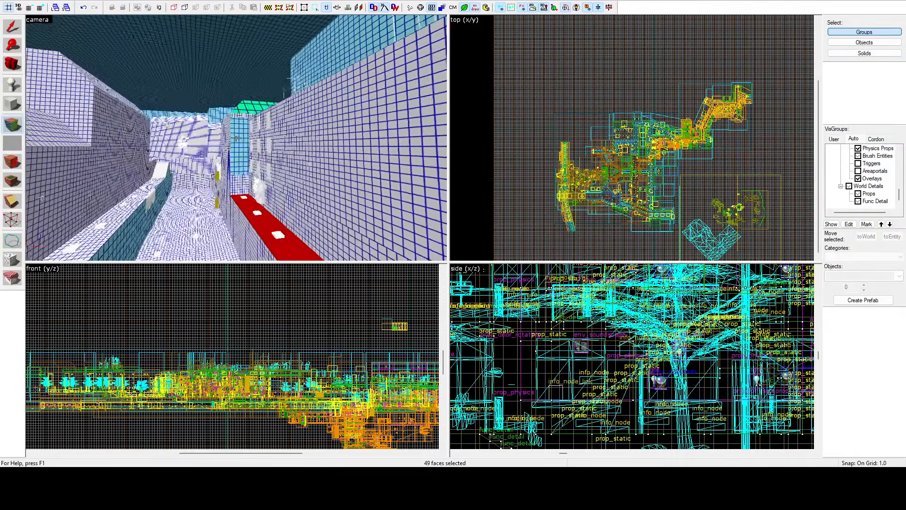
Step: Add the light-blue side panel and the green-gridded roof slopes of the projecting building at the ledge's far end
key(z)
ctrl+click(256, 100)
ctrl+click(255, 81)
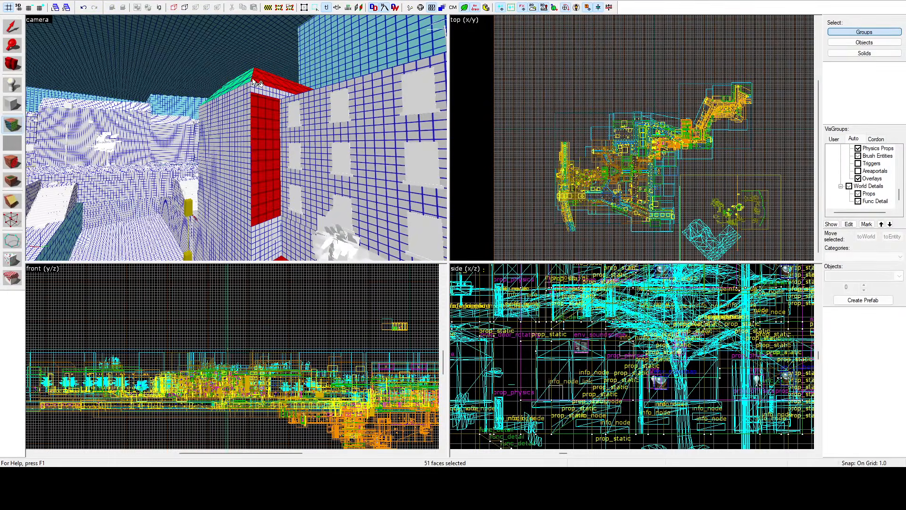
key(z)
key(z)
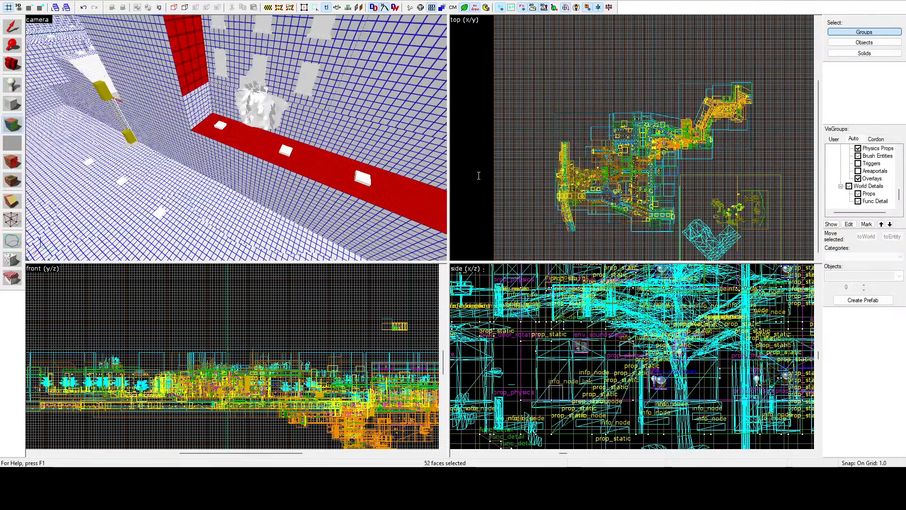
key(z)
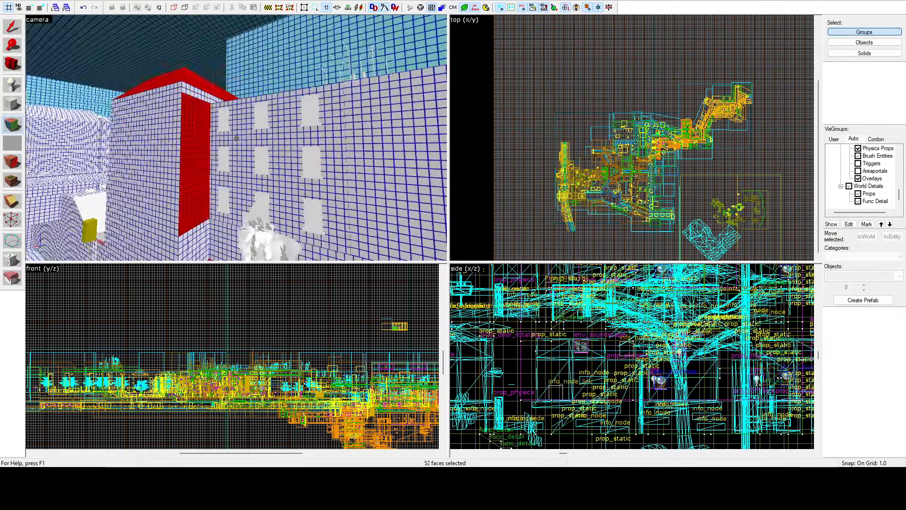
Step: Start a new face selection with the yellow-gridded gable end above the lower roof and the narrow wall strip below it
key(w)
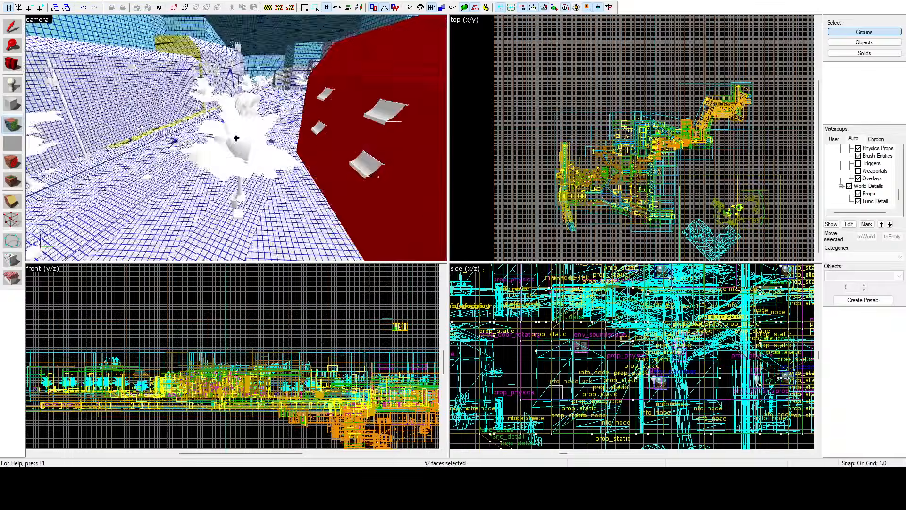
key(w)
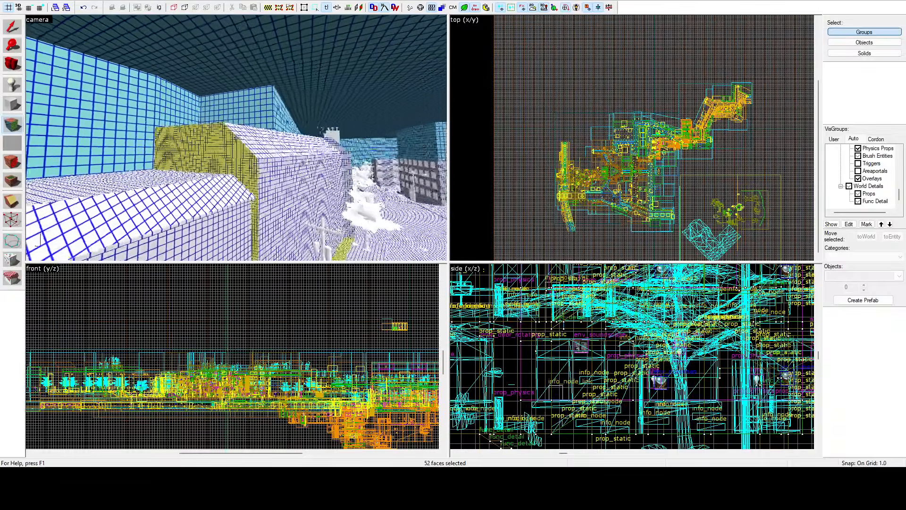
key(z)
click(239, 142)
ctrl+click(264, 174)
key(z)
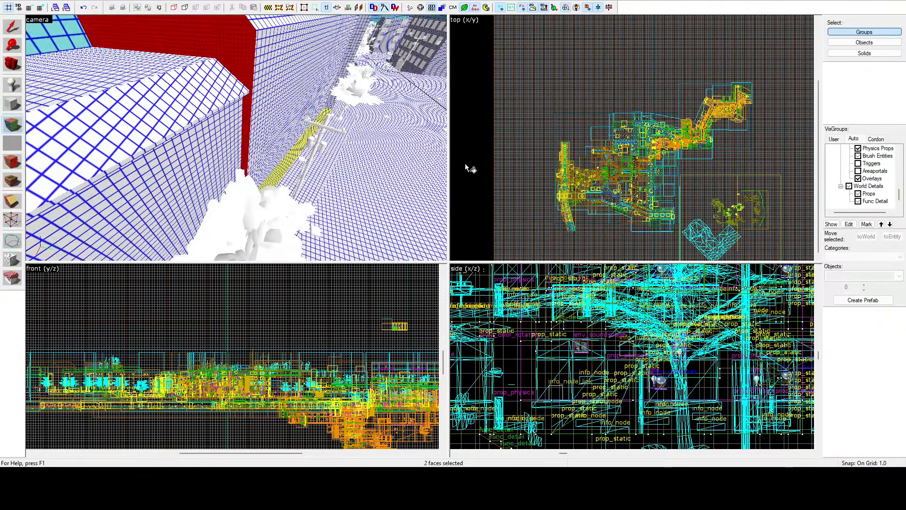
Step: Select only the narrow slanted side face between the stepped roofs farther along the tree-lined street
key(z)
key(w)
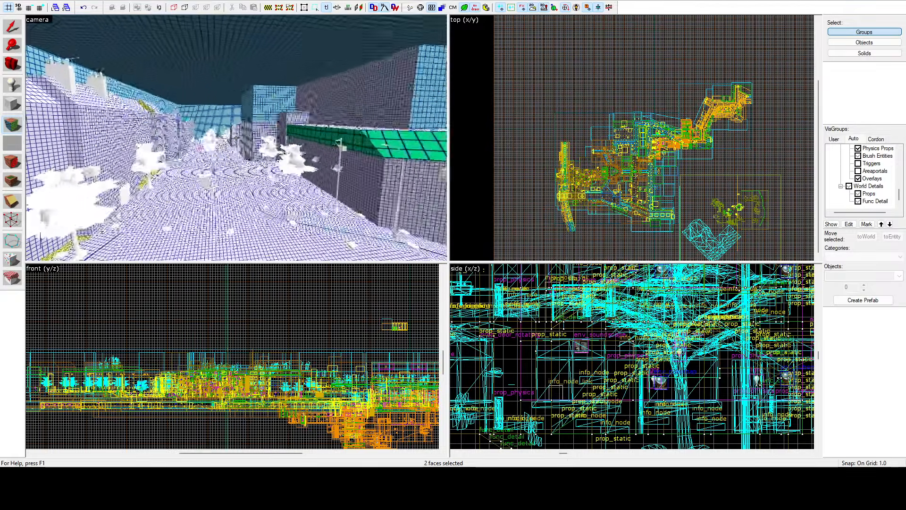
click(240, 138)
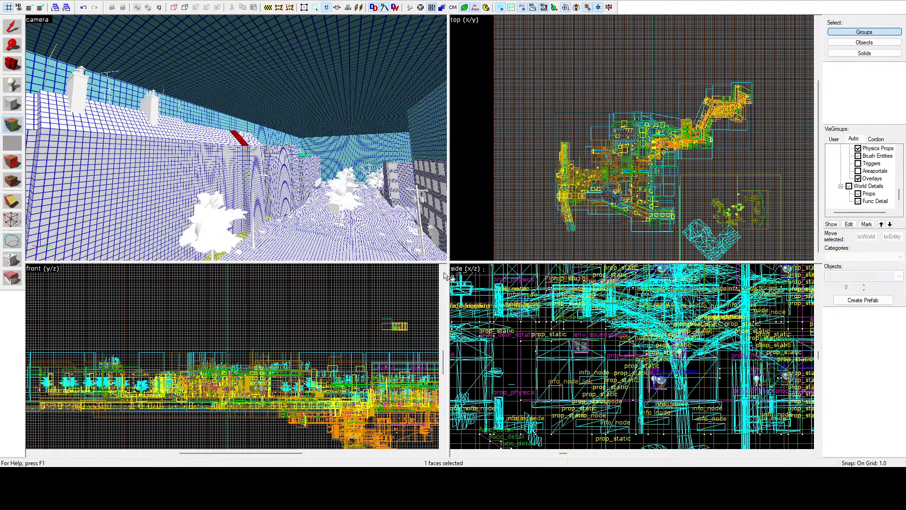
click(33, 34)
key(z)
key(w)
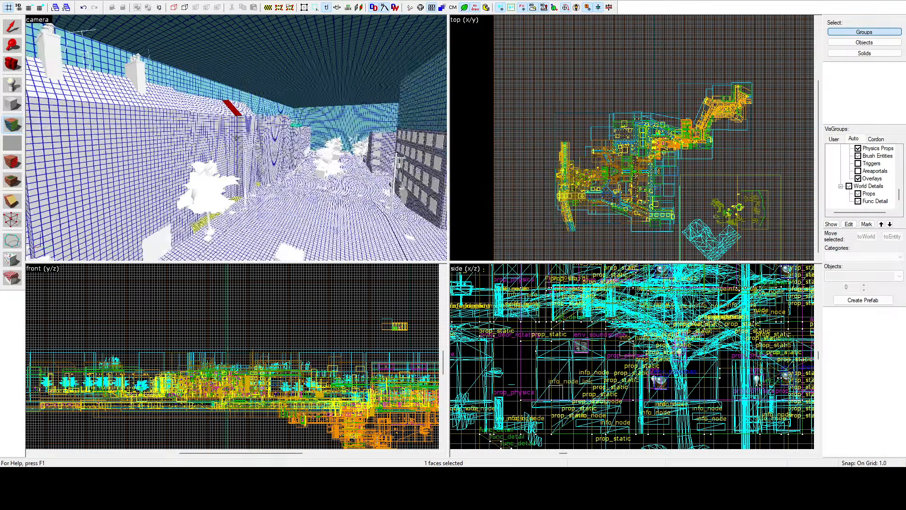
Step: Select only the narrow side face at the base of the wall recess beside the short yellow-gridded ledge section
key(w)
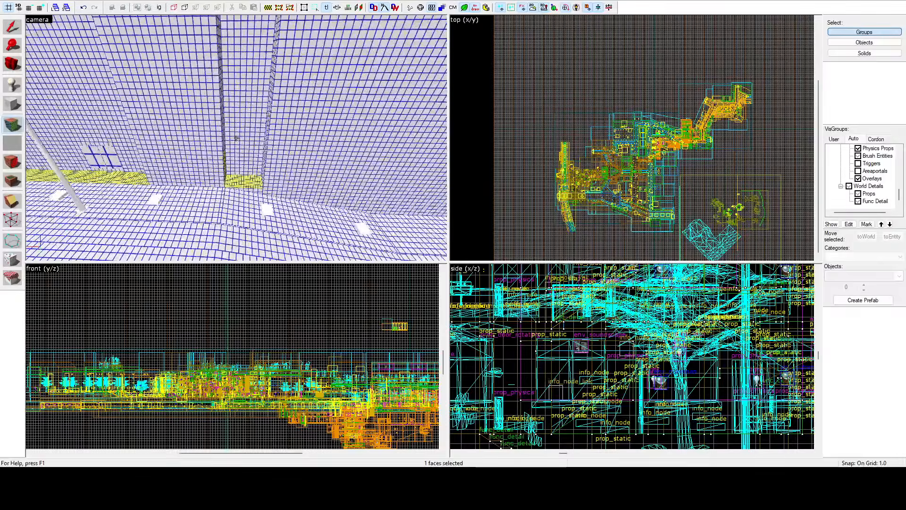
key(w)
key(z)
click(222, 132)
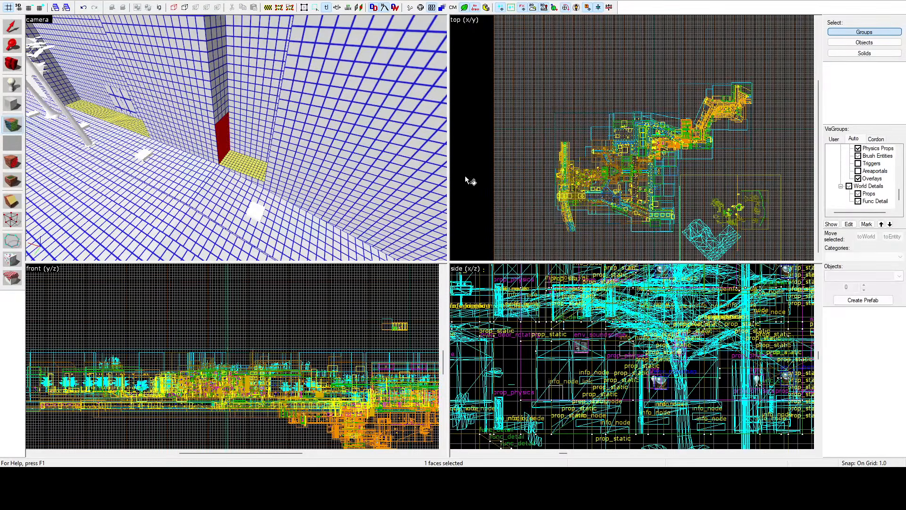
key(z)
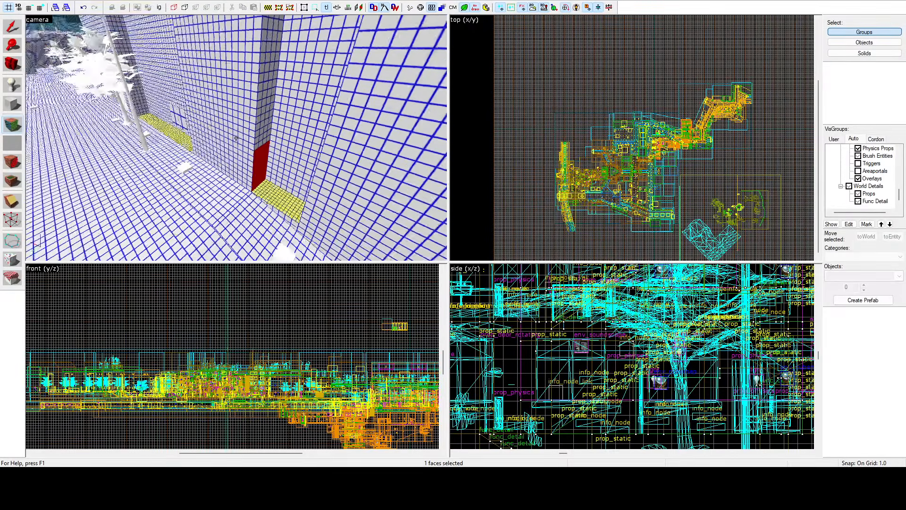
Step: Select only the blue-gridded ledge strip along the foot of the long facade, where the yellow-gridded strip ends
key(w)
key(w)
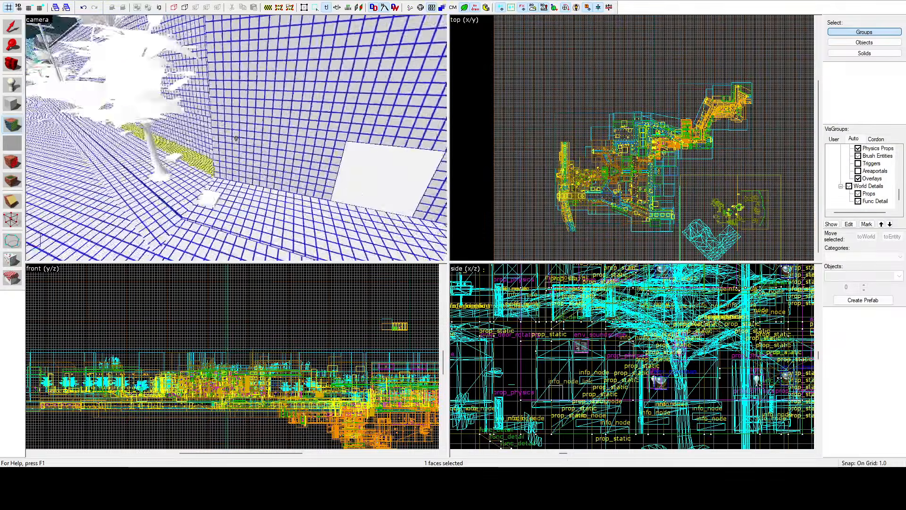
key(w)
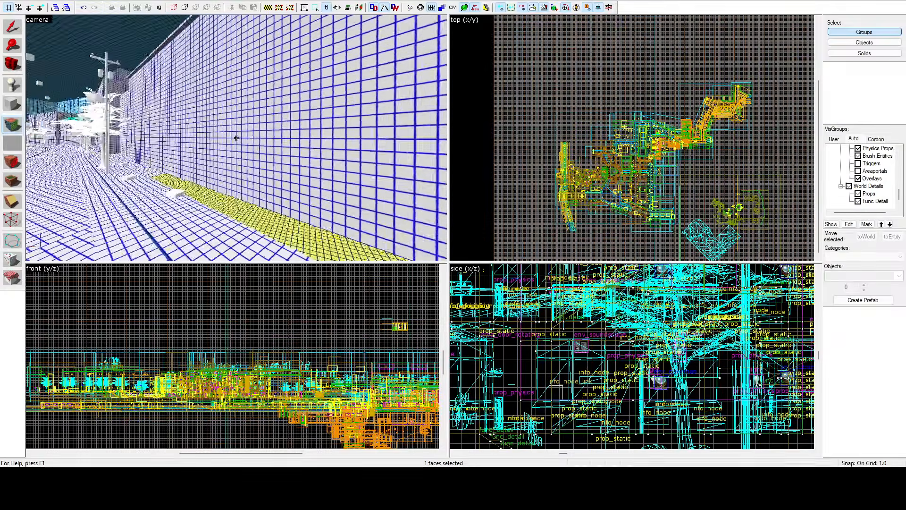
key(s)
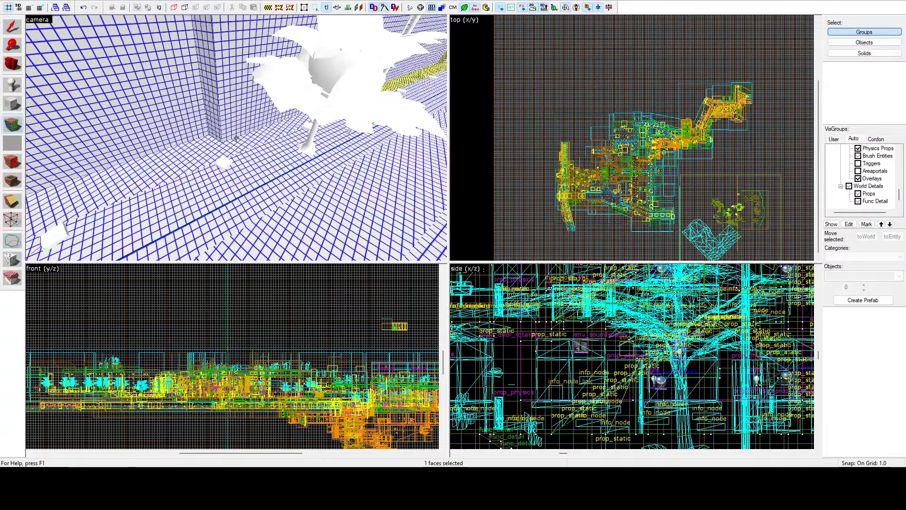
click(236, 138)
key(d)
key(s)
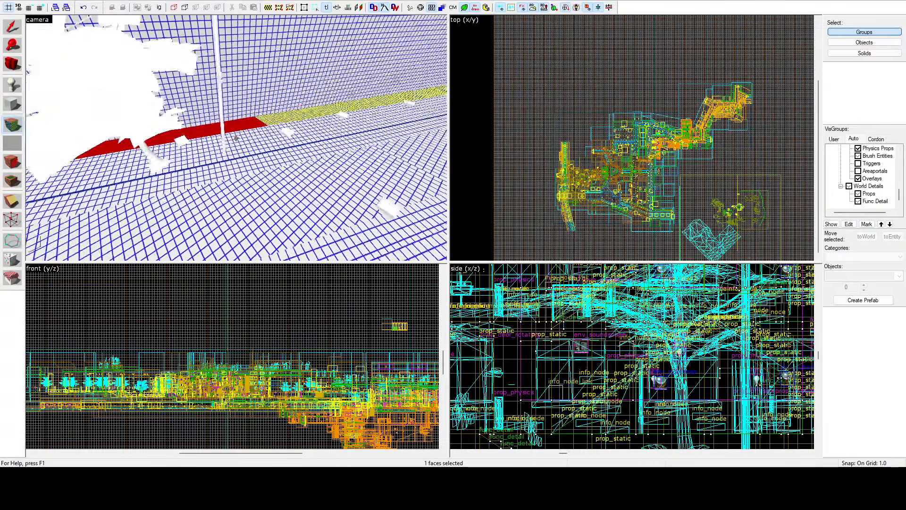
key(s)
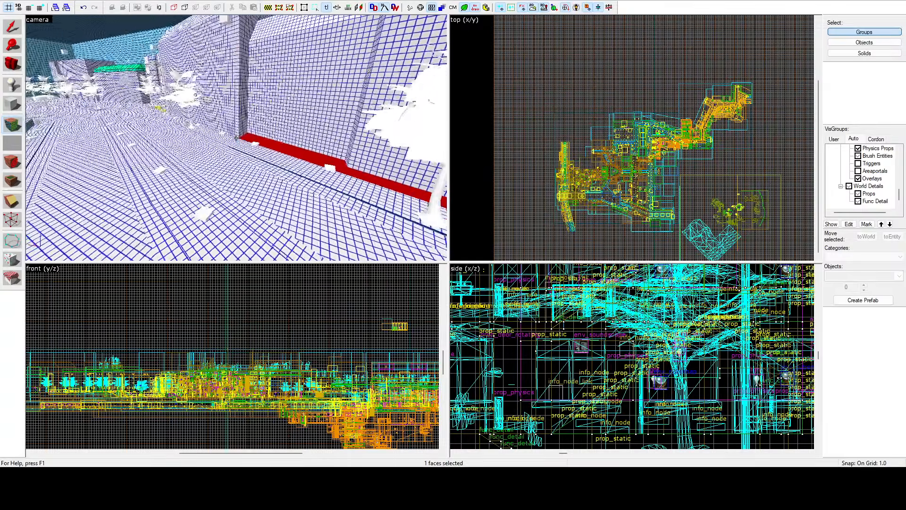
Step: Select only the long teal-gridded side wall of the sunken canal beyond the street
key(w)
key(z)
key(z)
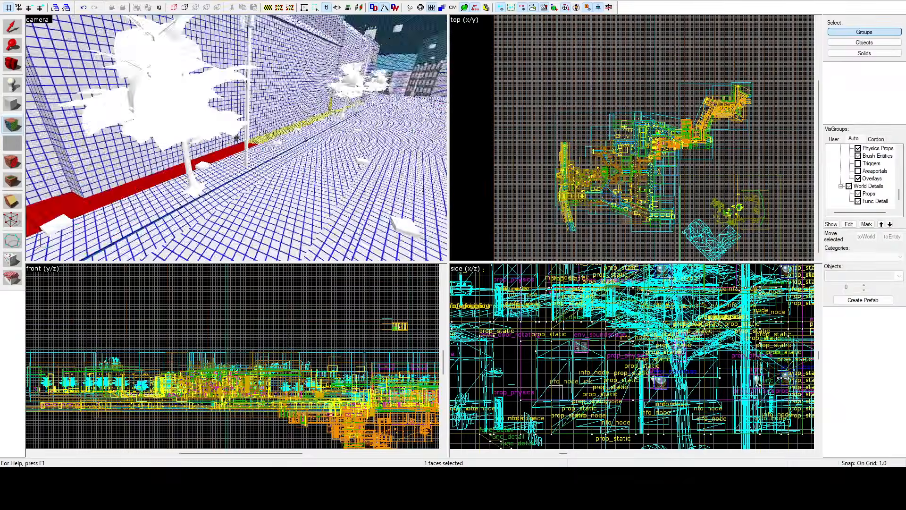
key(w)
key(w)
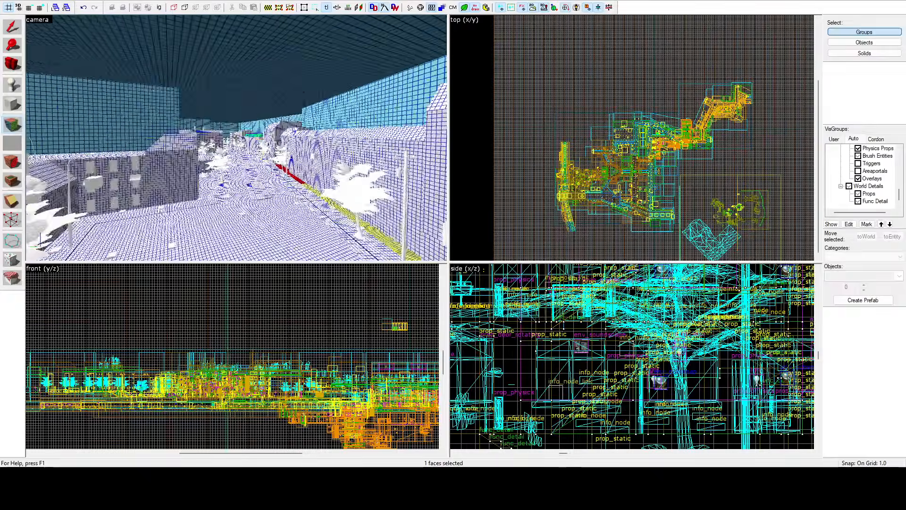
key(w)
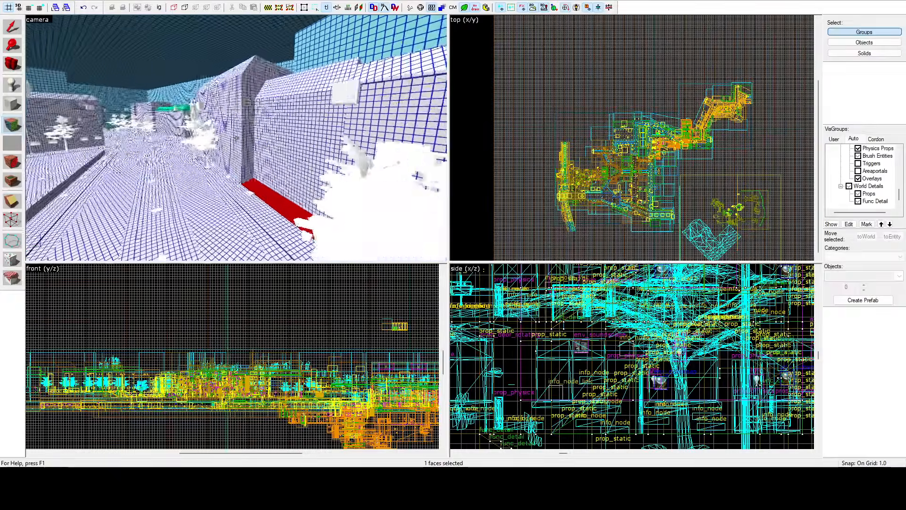
key(w)
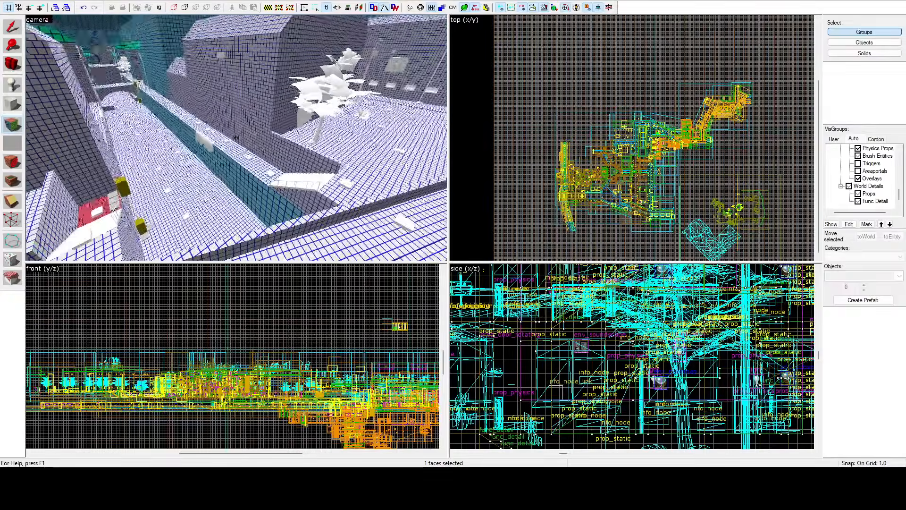
key(z)
click(255, 184)
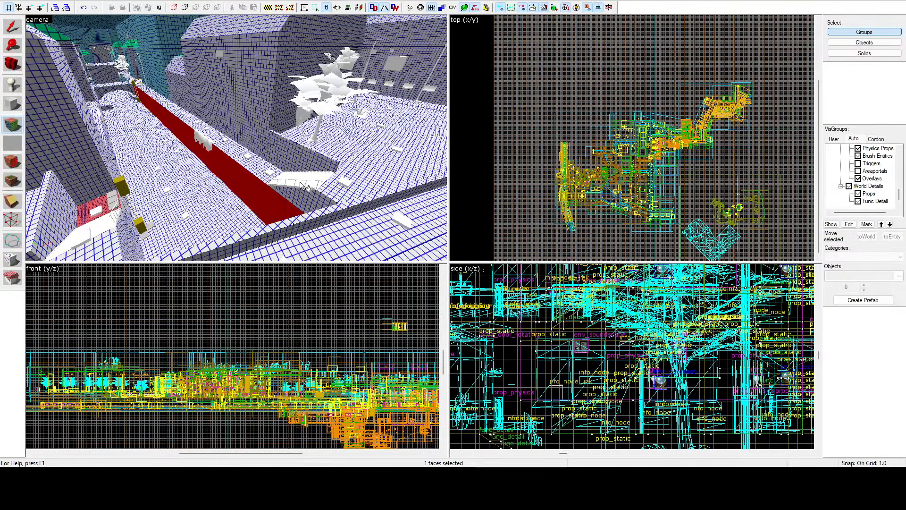
Step: Select only the small red-gridded floor patch beside the canal edge, between the low ramp and the yellow boxes
key(z)
key(z)
click(205, 118)
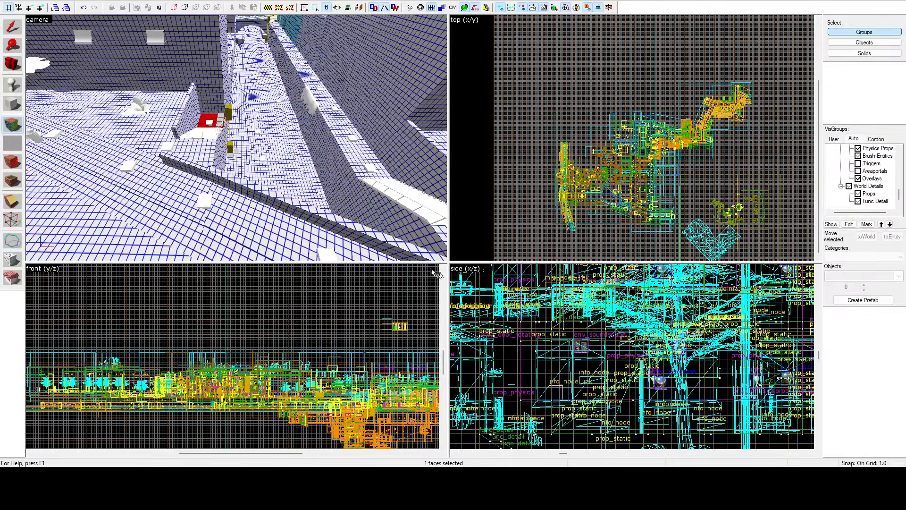
Step: Select only the narrow vertical side face where the long facade steps back above the yellow-gridded ledge
key(z)
key(w)
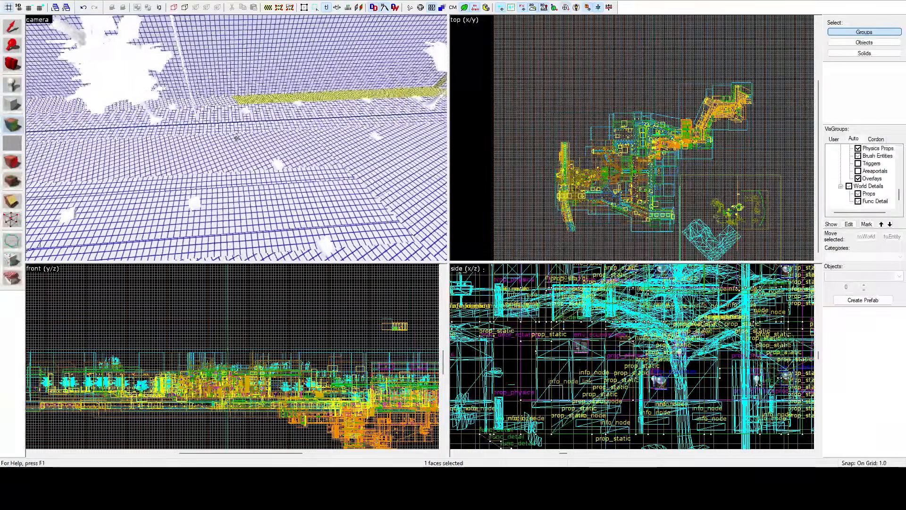
key(w)
key(z)
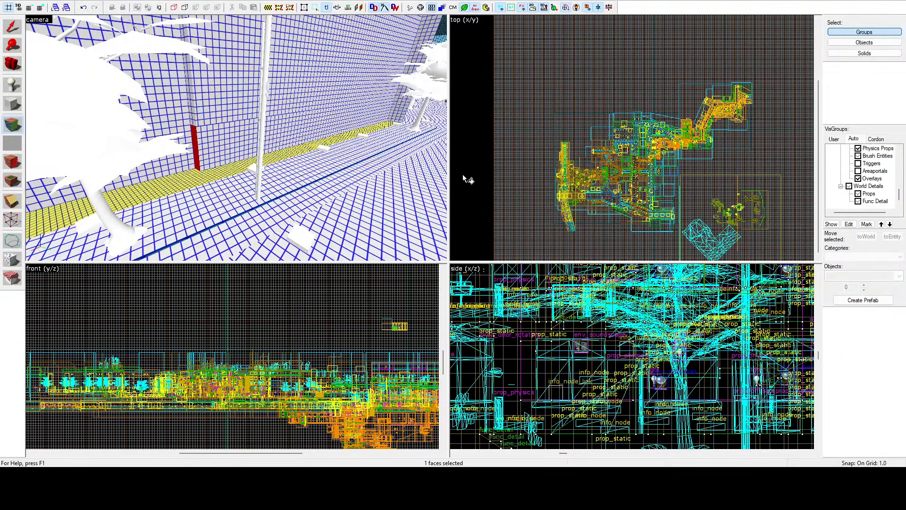
key(z)
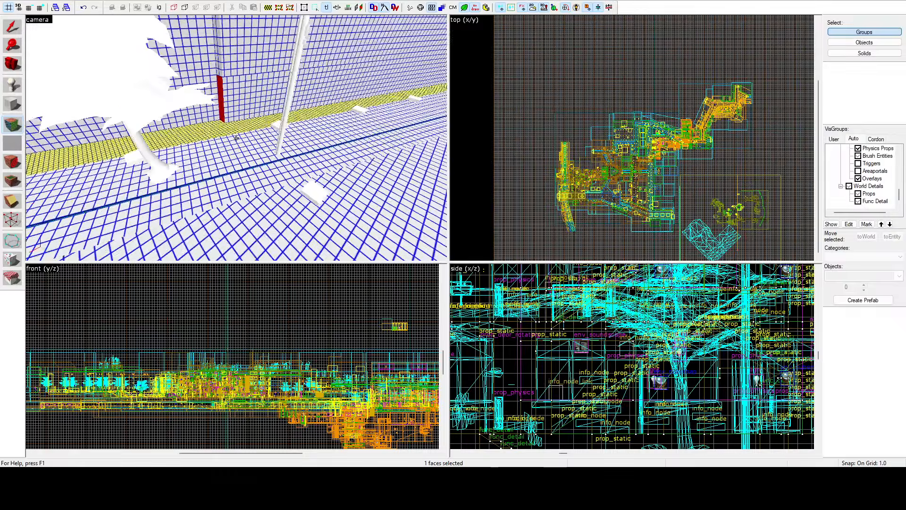
Step: Start a new face selection with the road section, curb and sidewalk in front of the tree-lined facade
key(s)
key(z)
click(262, 140)
ctrl+click(253, 126)
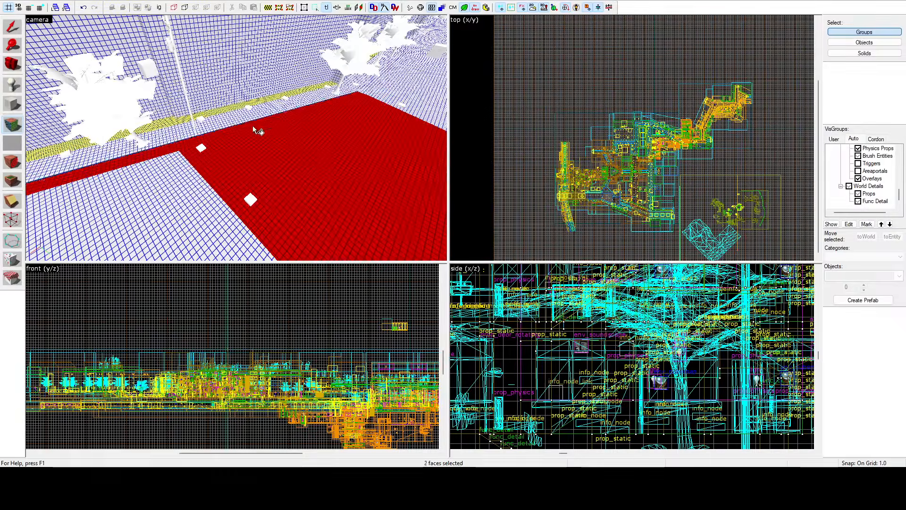
ctrl+click(249, 116)
Step: Add the adjoining road, curb and sidewalk sections farther along the tree-lined facade to the face selection
key(z)
key(w)
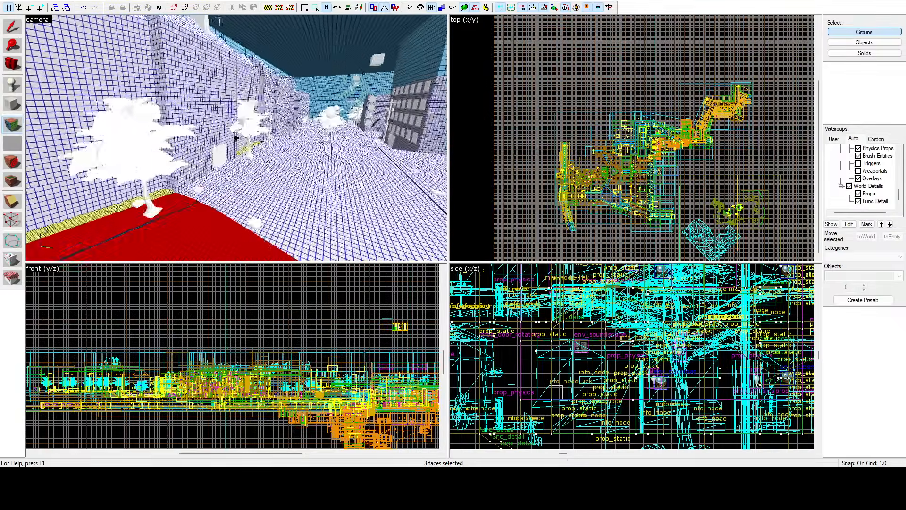
key(z)
ctrl+click(226, 137)
ctrl+click(221, 151)
ctrl+click(218, 171)
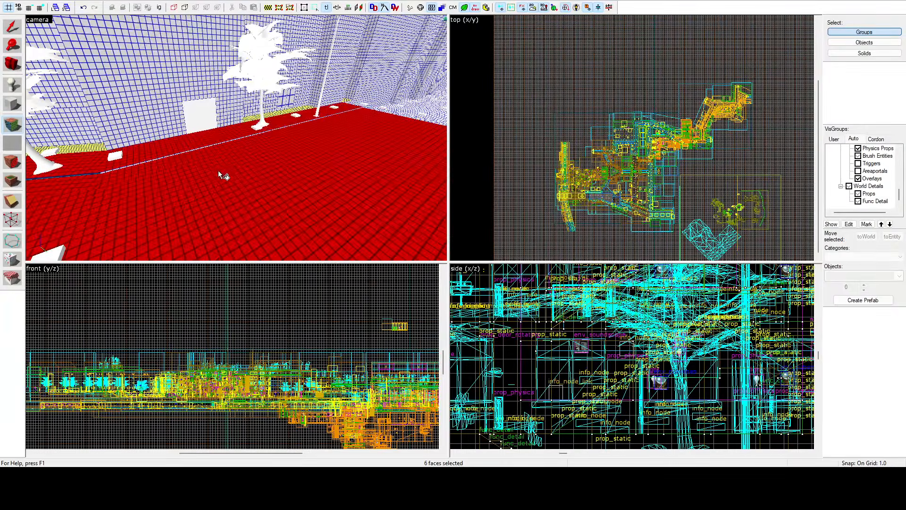
Step: Add the following road, curb and sidewalk sections around the facade's bend, up to the tree-planted median
key(z)
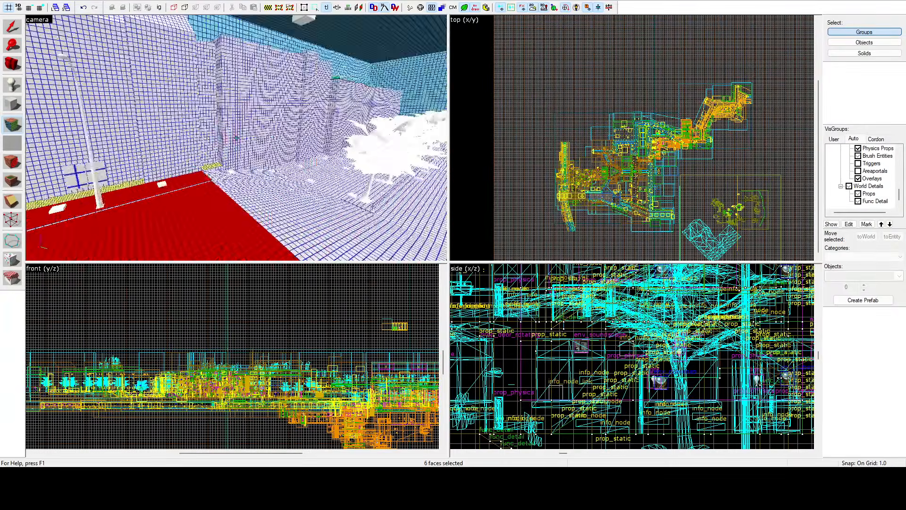
key(z)
ctrl+click(234, 152)
ctrl+click(228, 169)
ctrl+click(233, 194)
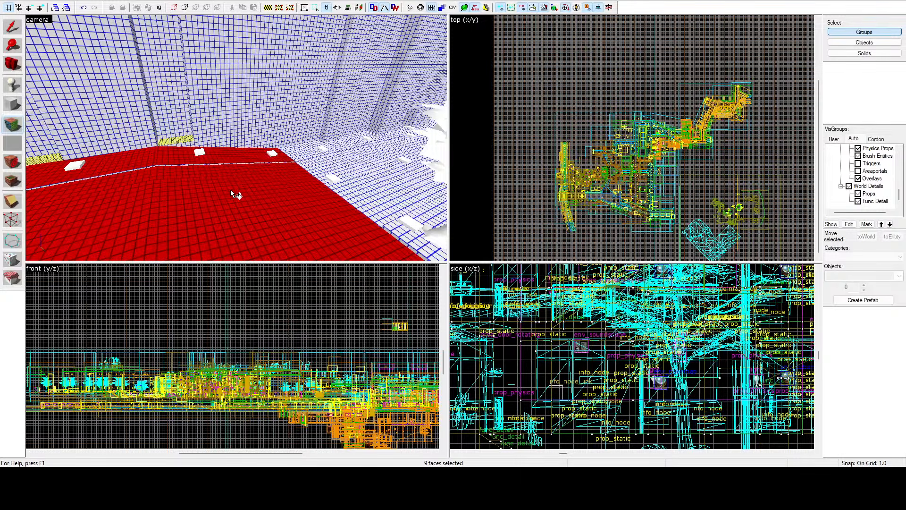
ctrl+click(347, 165)
ctrl+click(323, 151)
ctrl+click(320, 163)
key(z)
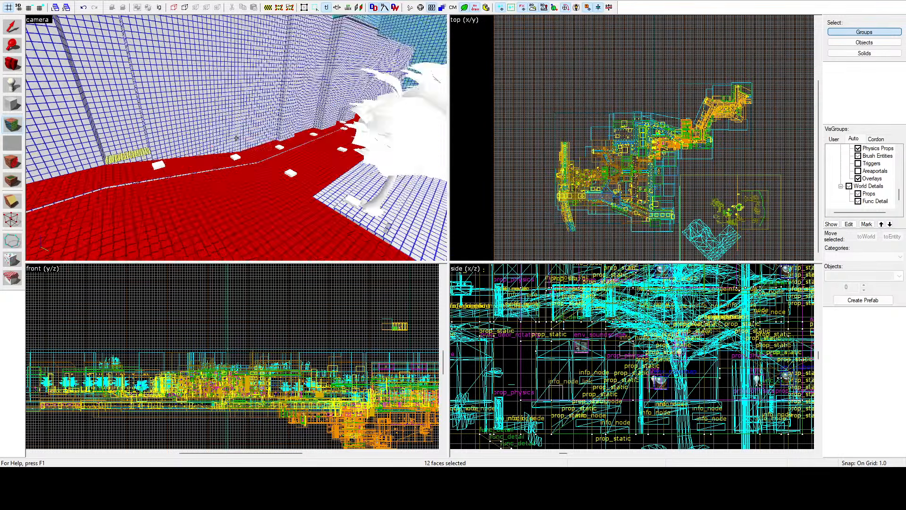
Step: Add the ground around the tree-planted median, the median's top and the first road strip across from it
key(z)
ctrl+click(225, 140)
ctrl+click(208, 136)
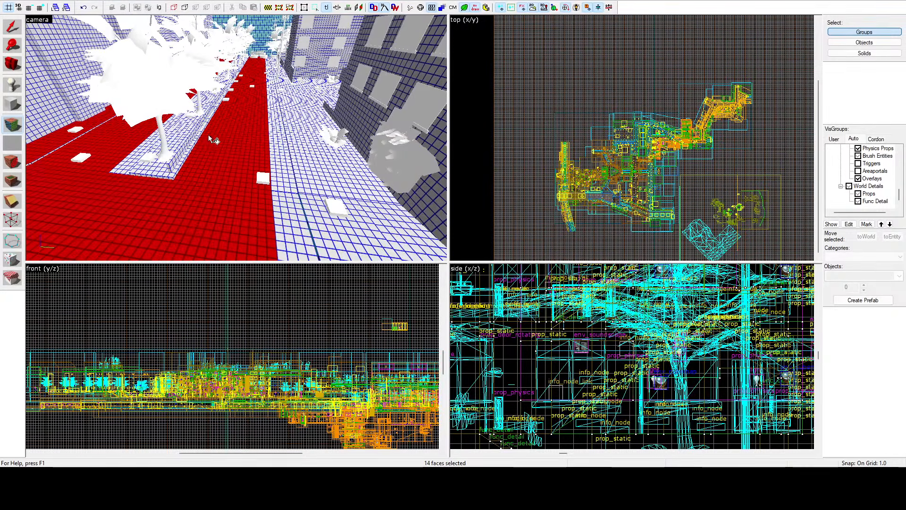
ctrl+click(194, 140)
ctrl+click(146, 143)
ctrl+click(283, 150)
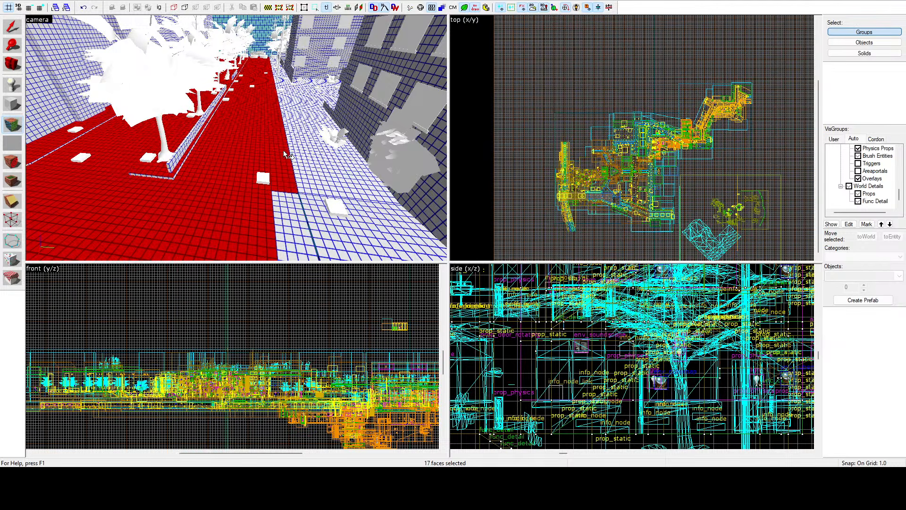
Step: Add the remaining road strips and the sidewalk sections in front of the dark windowed building to the selection
ctrl+click(281, 123)
ctrl+click(290, 217)
ctrl+click(317, 215)
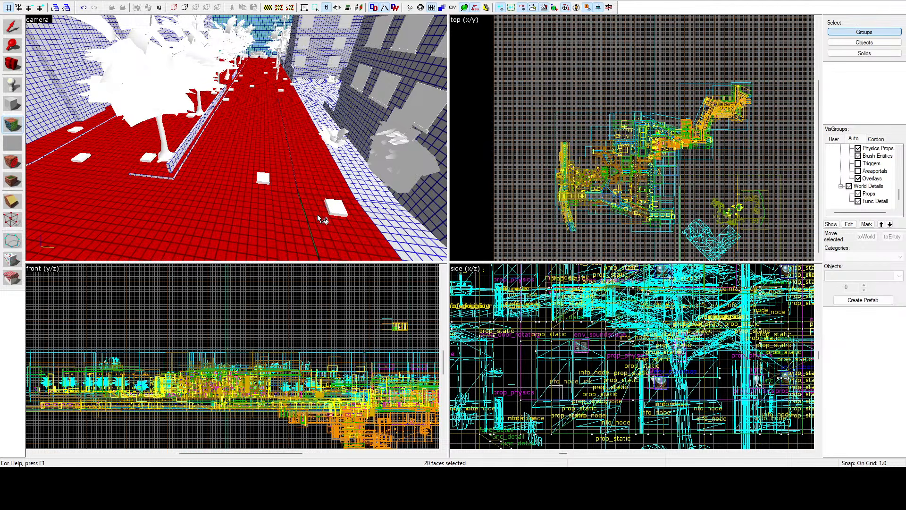
ctrl+click(347, 165)
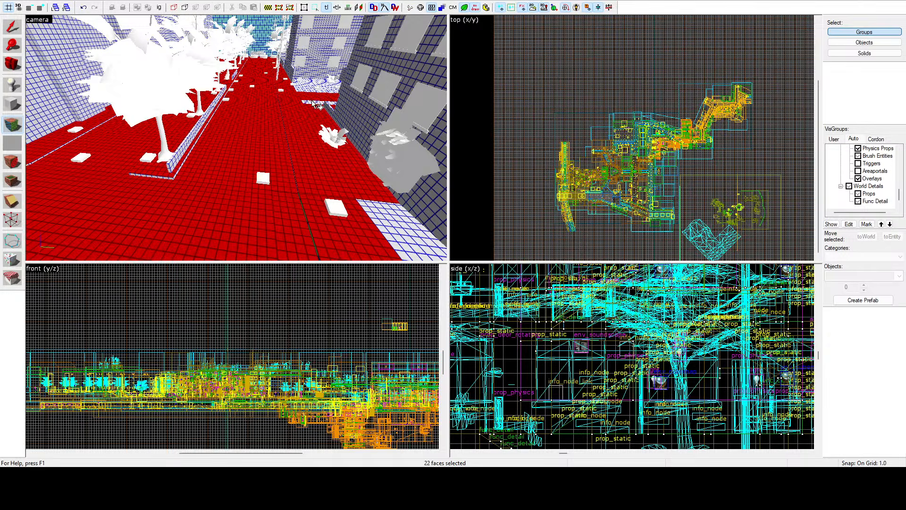
Step: Add the blue-gridded road and sidewalk sections on the opposite side of the wide street, around the small palms
key(z)
key(w)
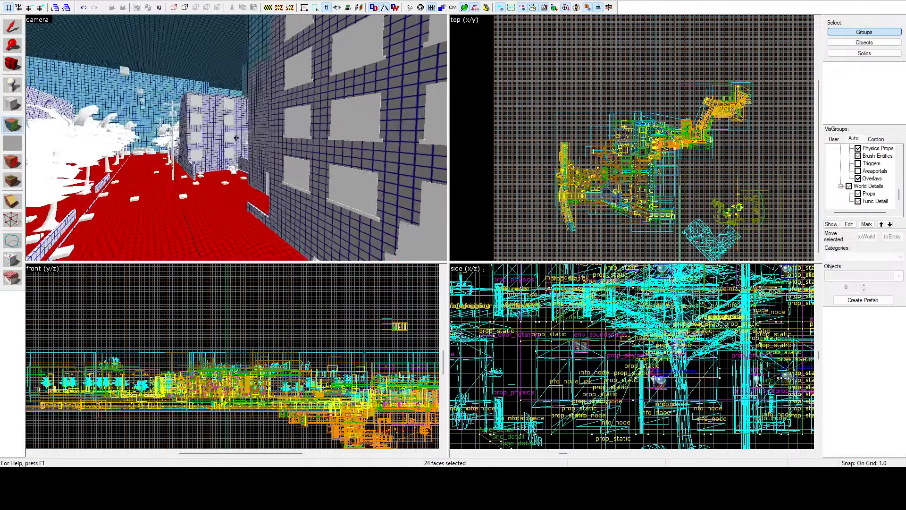
key(w)
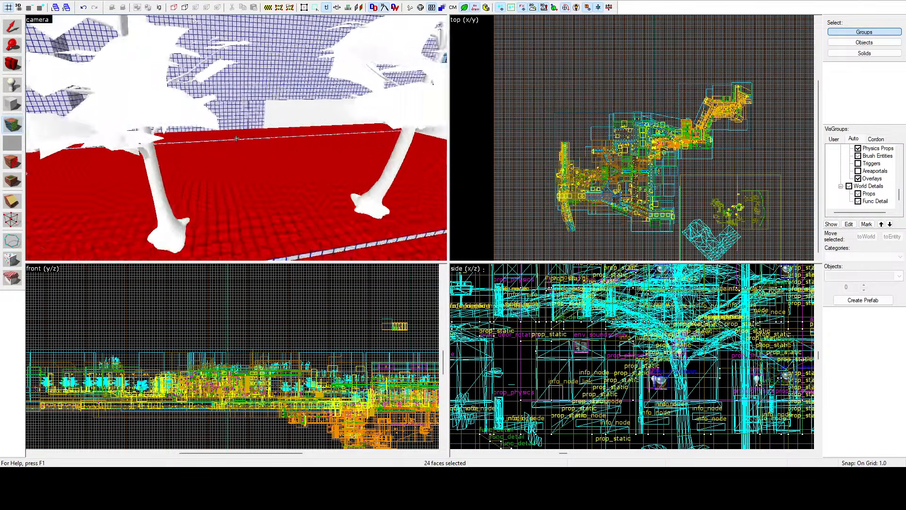
key(w)
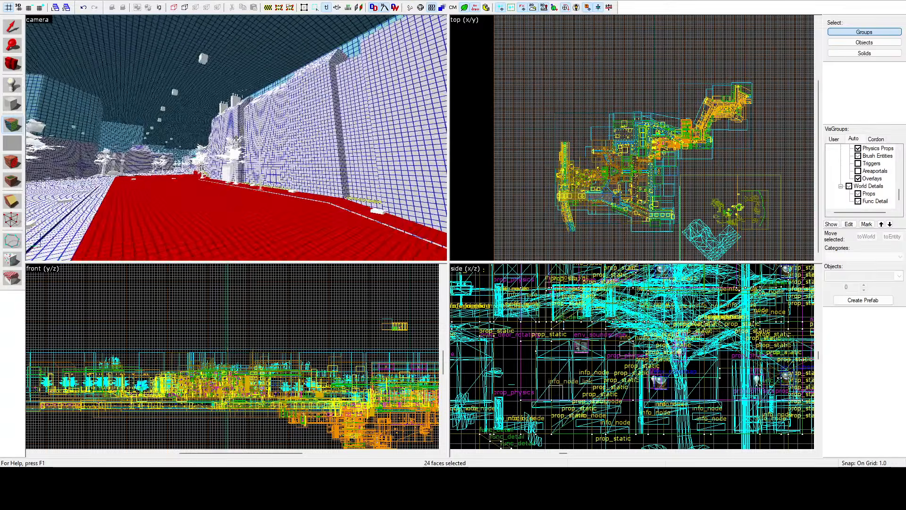
key(z)
ctrl+click(236, 139)
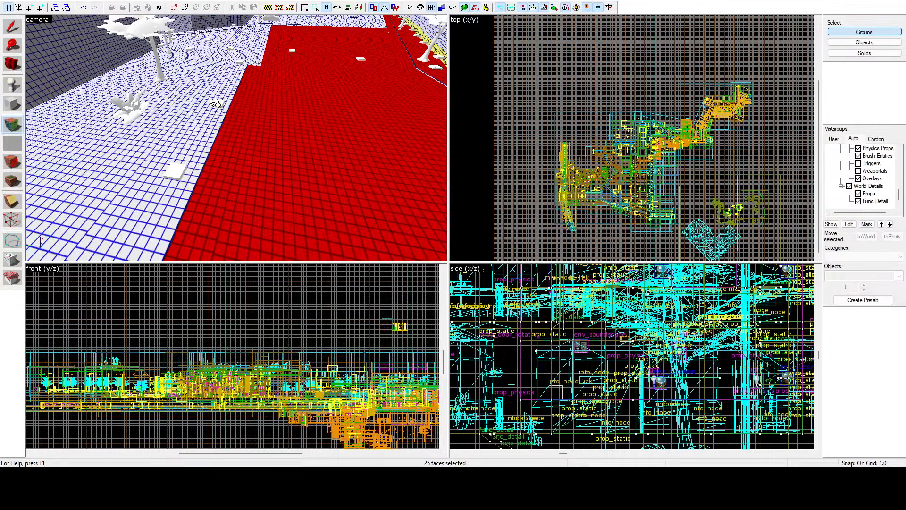
ctrl+click(205, 90)
ctrl+click(154, 89)
ctrl+click(218, 47)
ctrl+click(246, 51)
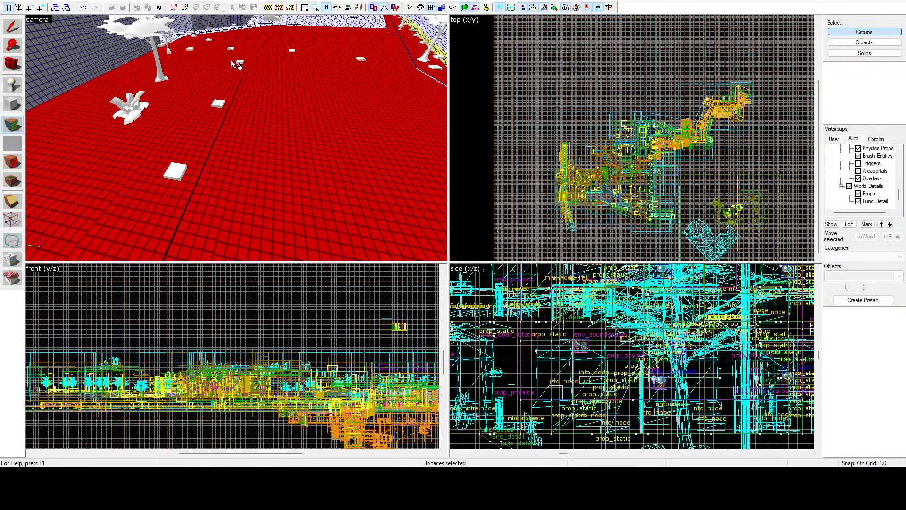
Step: Add the next road sections of the street and the sidewalk along the dark building to the face selection
key(z)
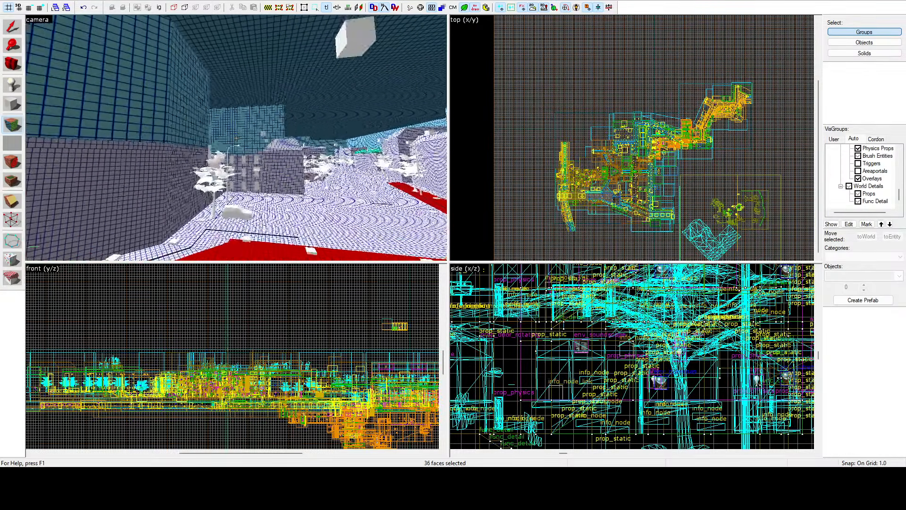
key(z)
ctrl+click(227, 154)
ctrl+click(221, 146)
ctrl+click(232, 148)
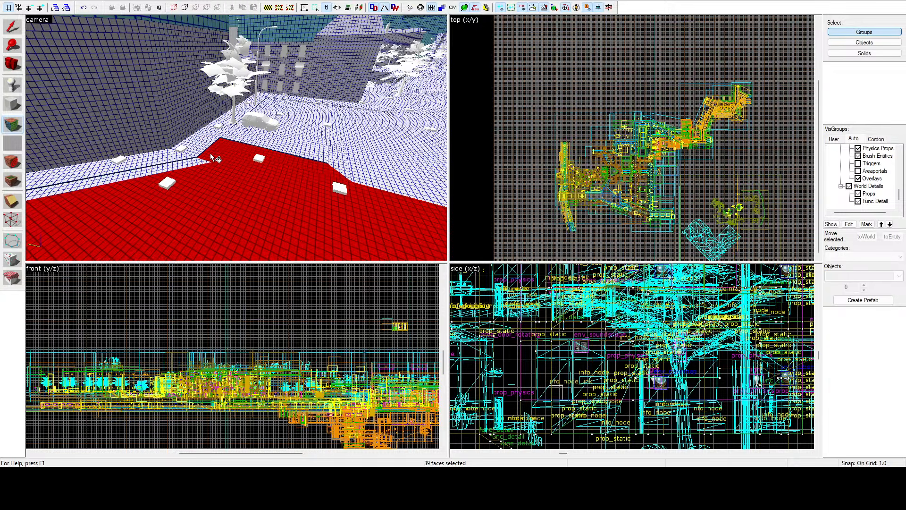
ctrl+click(206, 166)
ctrl+click(223, 140)
ctrl+click(191, 155)
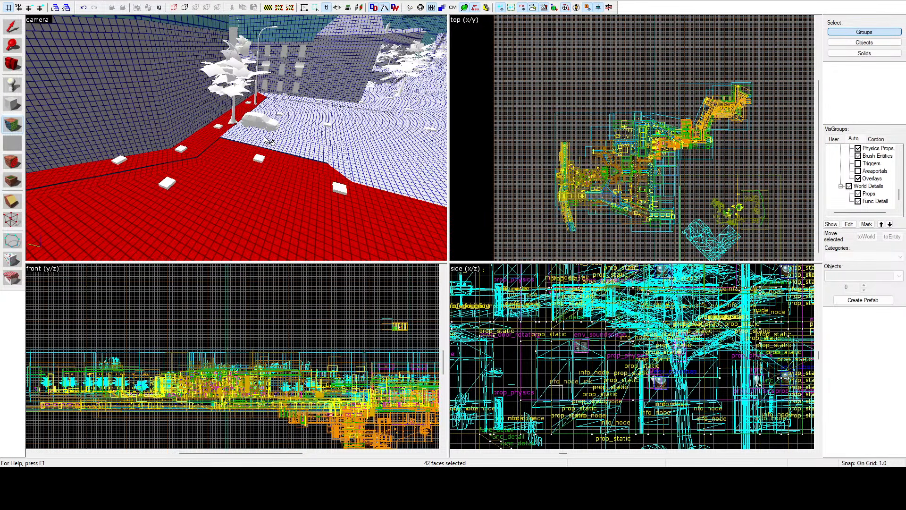
Step: Add the road around the parked car and the sections in front of the windowed building to the selection
ctrl+click(297, 131)
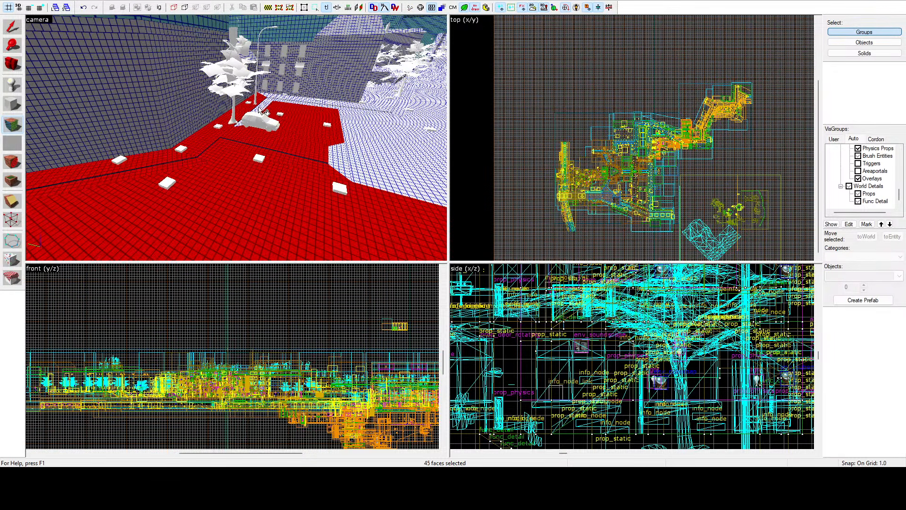
ctrl+click(274, 99)
ctrl+click(298, 99)
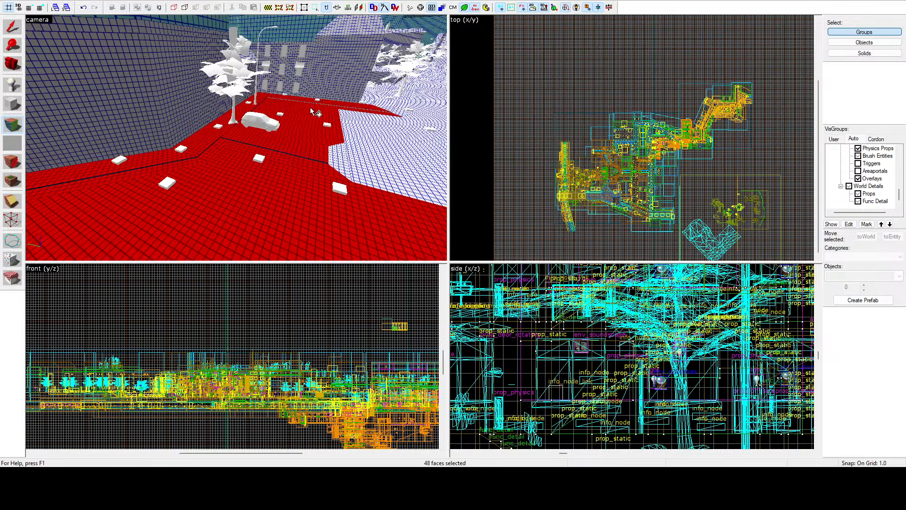
ctrl+click(352, 122)
Step: Add the junction's road sections and the nearer strips of the wide street beyond it to the selection
key(z)
key(w)
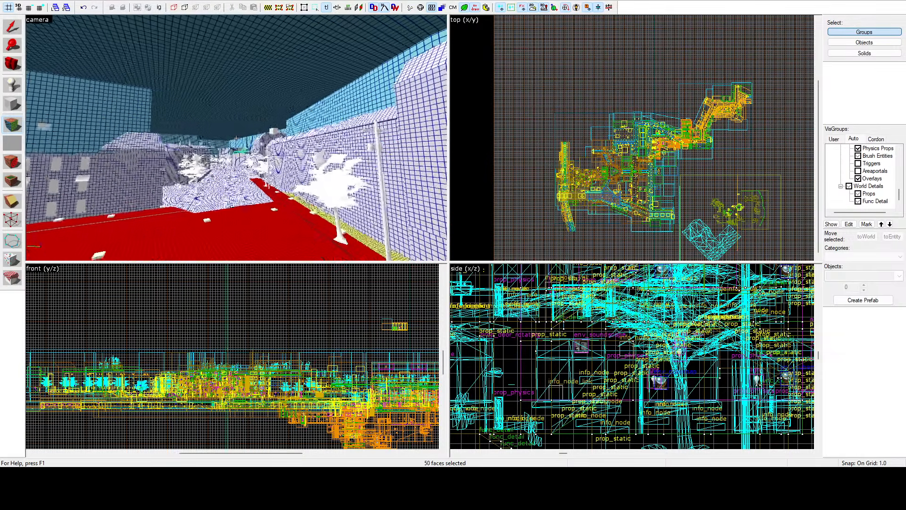
key(z)
ctrl+click(278, 160)
ctrl+click(298, 161)
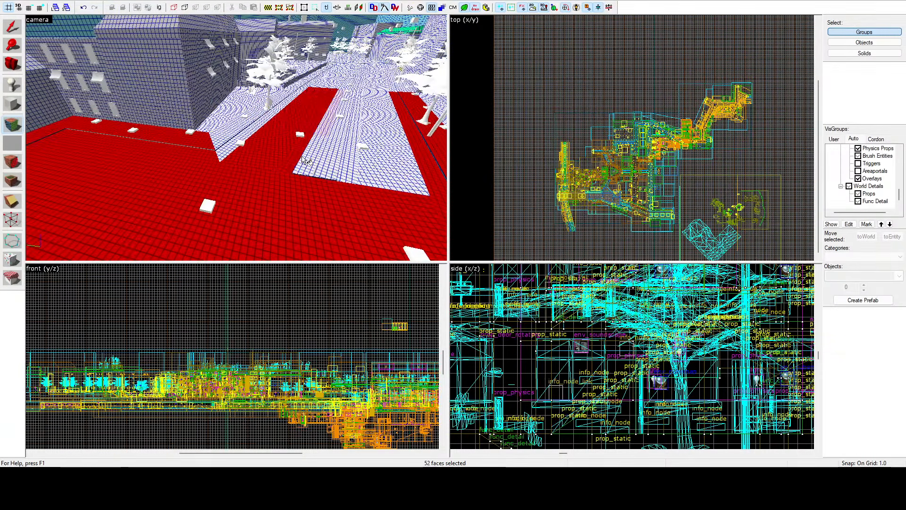
ctrl+click(314, 158)
ctrl+click(351, 161)
Step: Add the palm-lined sidewalk past the windowed building and the remaining road strips of the wide street
ctrl+click(250, 131)
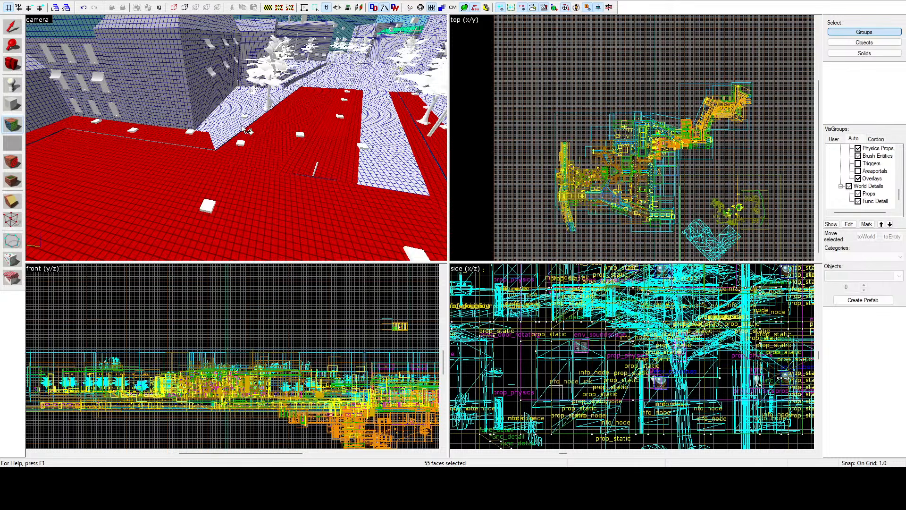
ctrl+click(234, 121)
ctrl+click(230, 112)
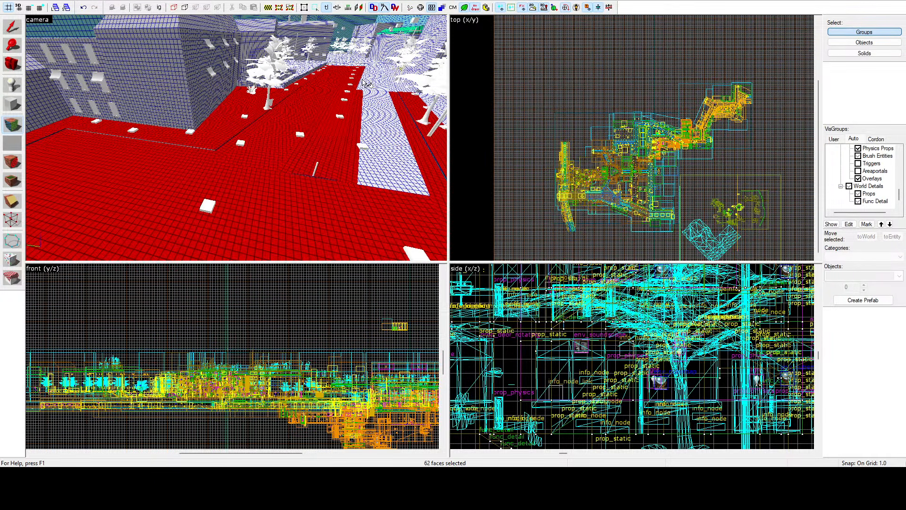
ctrl+click(378, 99)
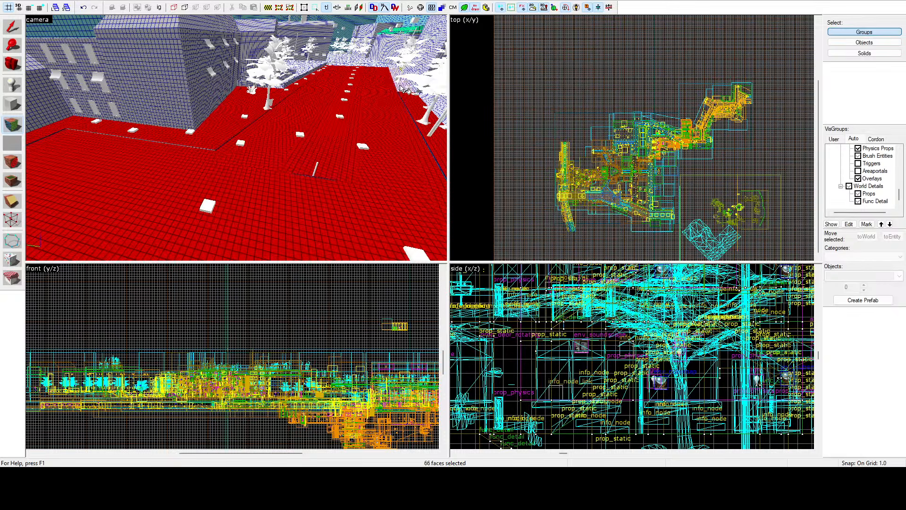
Step: Add the blue-gridded sidewalk section at the foot of the long pale wall to the selection
key(z)
Step: Add the road sections at the next junction and the road running away beside the dark building
key(z)
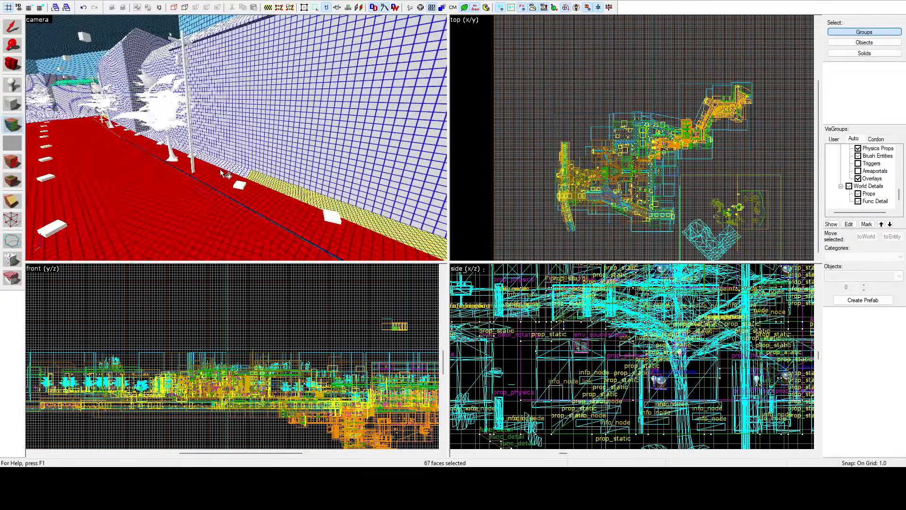
ctrl+click(228, 163)
key(z)
key(w)
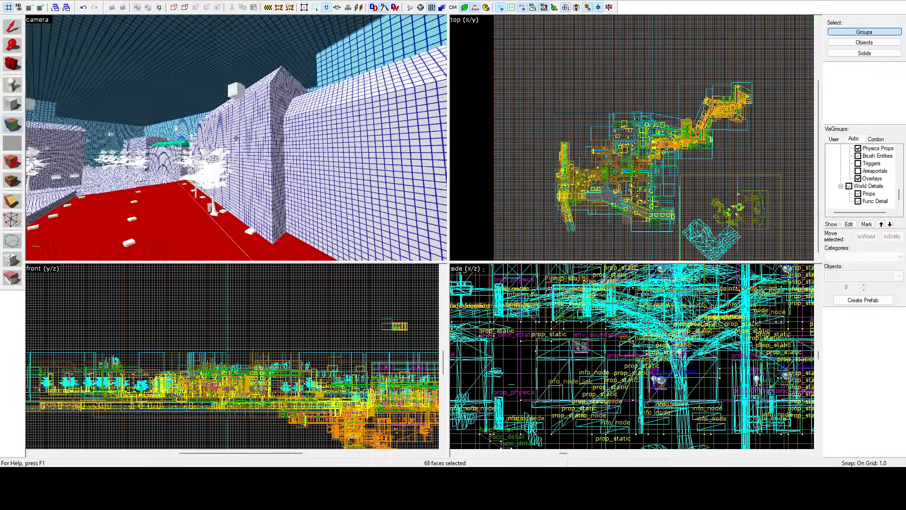
key(z)
ctrl+click(221, 179)
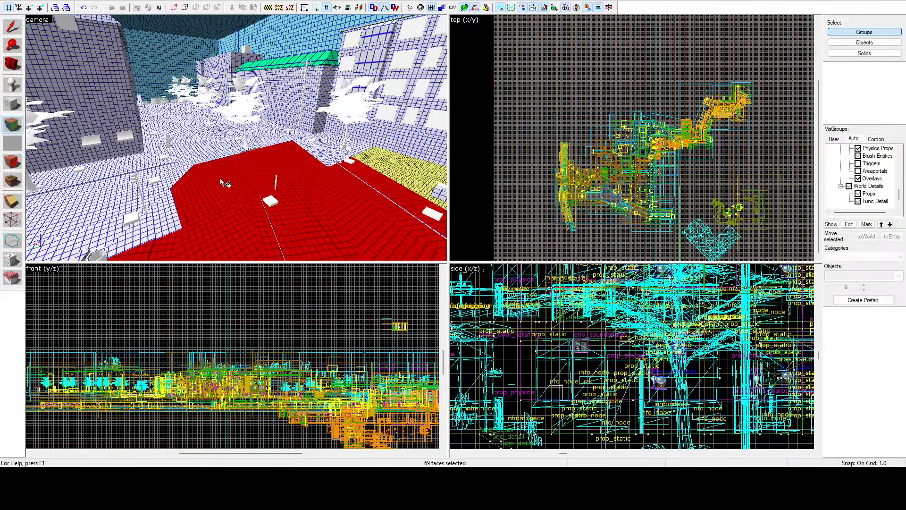
ctrl+click(176, 208)
ctrl+click(160, 195)
ctrl+click(161, 184)
ctrl+click(171, 171)
ctrl+click(184, 163)
ctrl+click(199, 150)
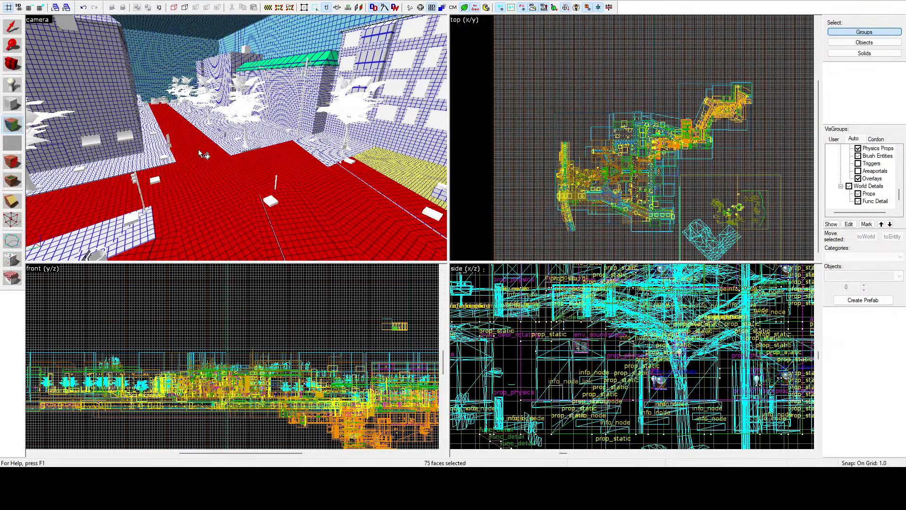
Step: Add the tree-planted median, the road beside it and the sidewalk in front of the green-awning building
ctrl+click(239, 141)
ctrl+click(262, 141)
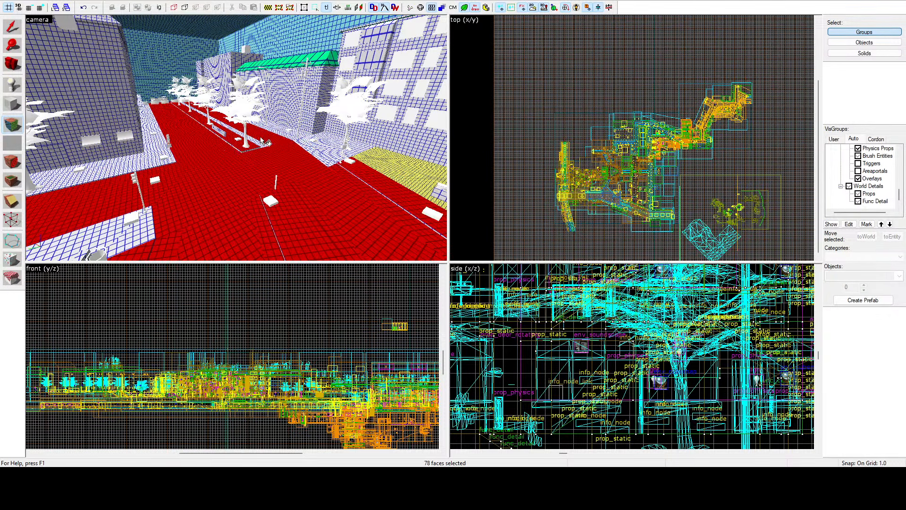
ctrl+click(274, 144)
ctrl+click(327, 162)
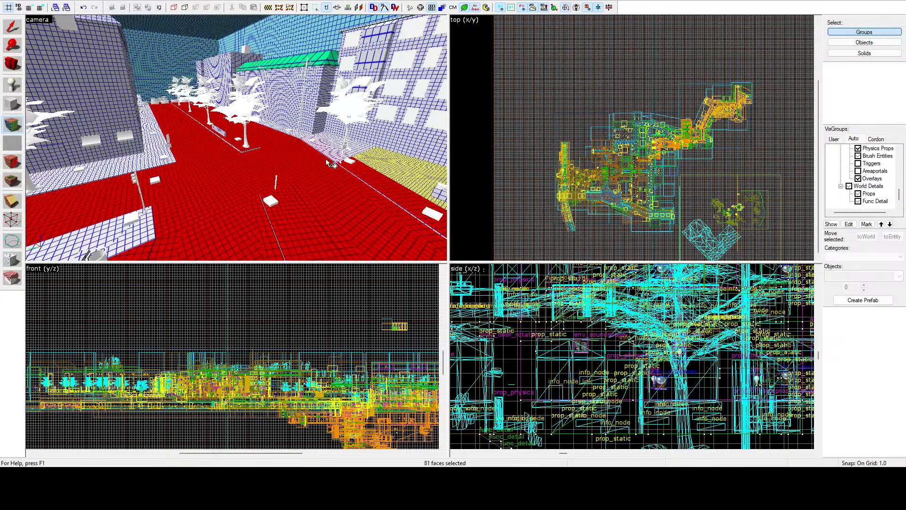
ctrl+click(336, 150)
ctrl+click(340, 151)
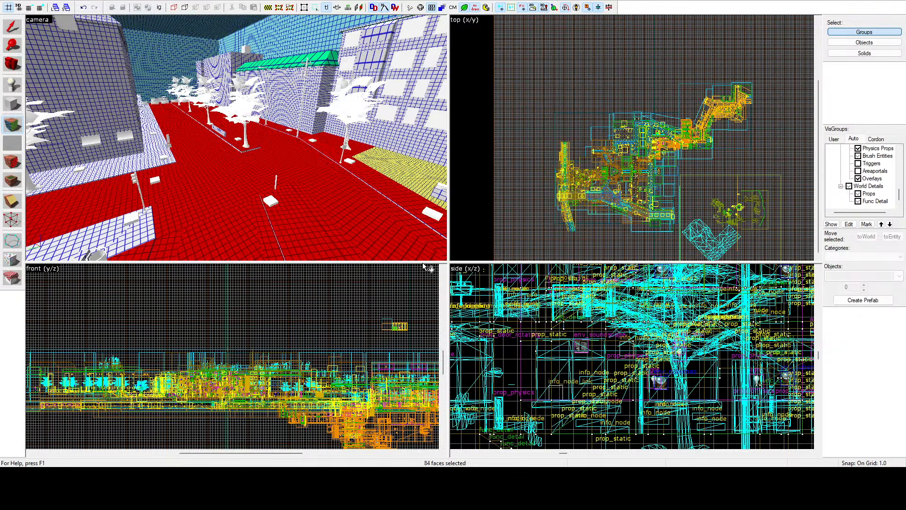
Step: Start a new face selection with the small corner triangle and the adjoining raised sidewalk sections
key(z)
Step: Add the ground around the walled plaza's tree to the selection, and select the remaining blue-gridded strip beside it
key(z)
click(245, 146)
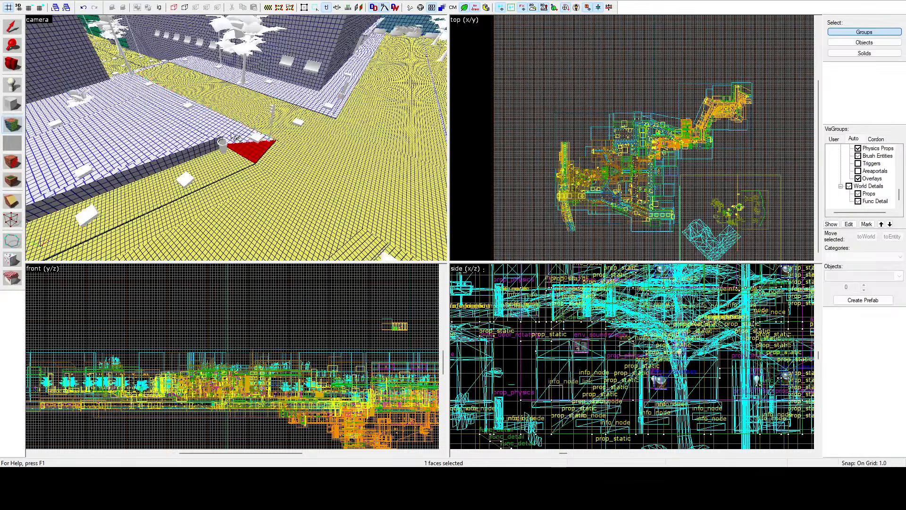
ctrl+click(194, 118)
ctrl+click(168, 142)
ctrl+click(106, 100)
key(z)
key(w)
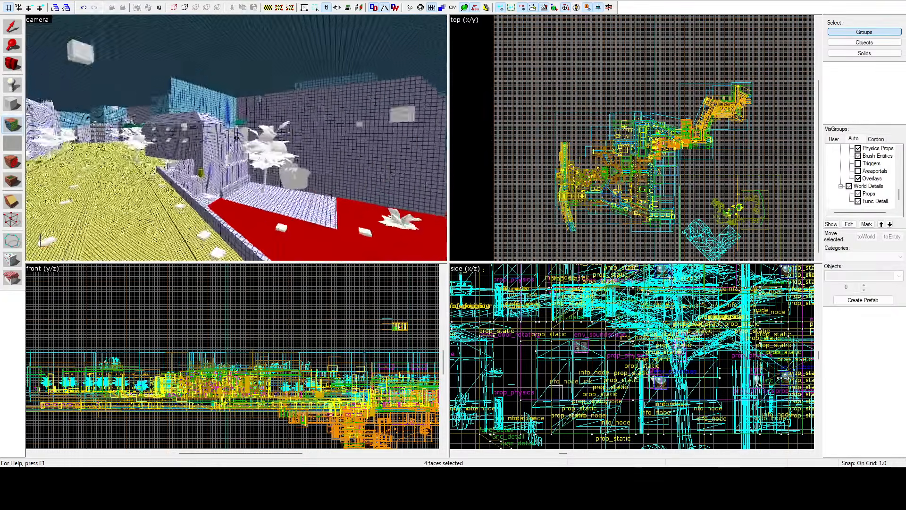
key(z)
ctrl+click(233, 144)
ctrl+click(163, 202)
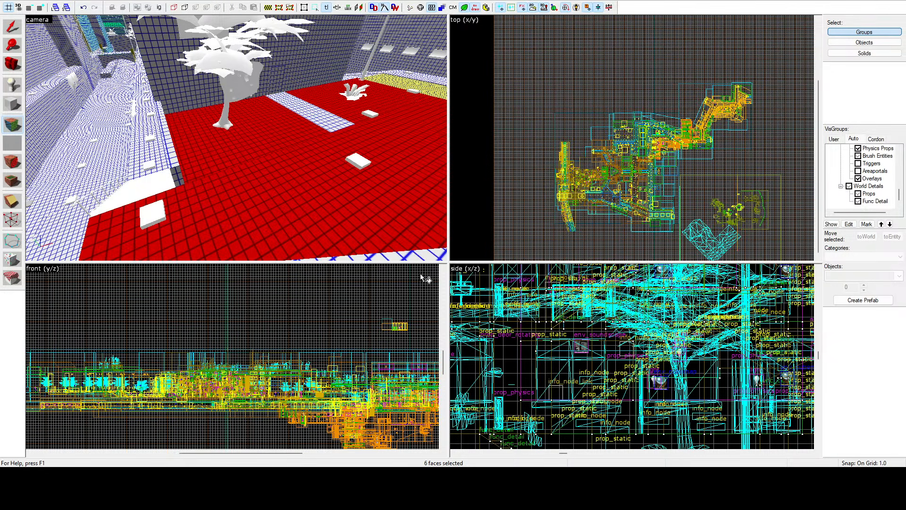
click(332, 132)
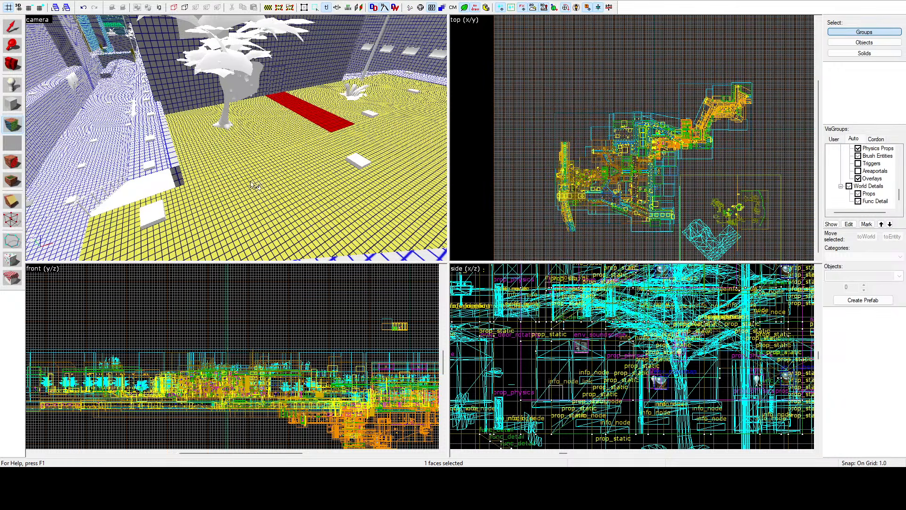
Step: Select the narrow walkway ledges running along both sides of the canal
key(z)
key(s)
key(z)
click(233, 133)
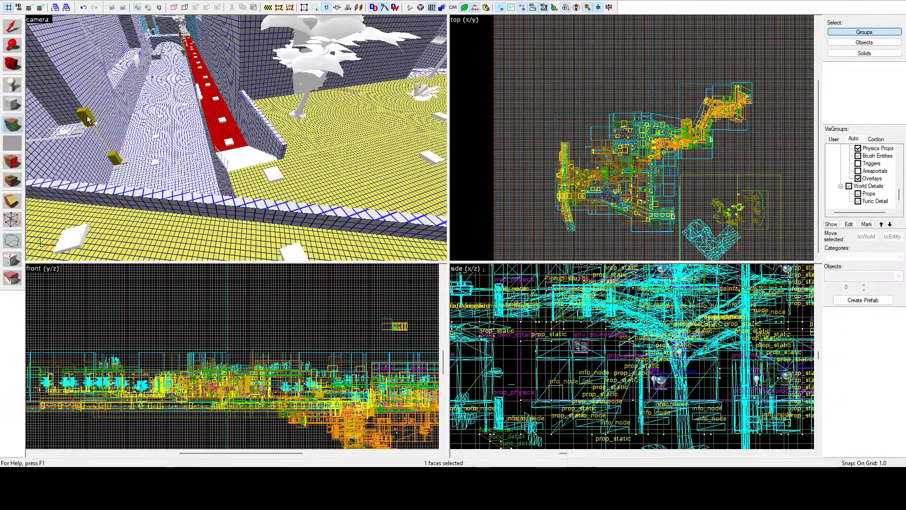
ctrl+click(73, 125)
key(z)
key(w)
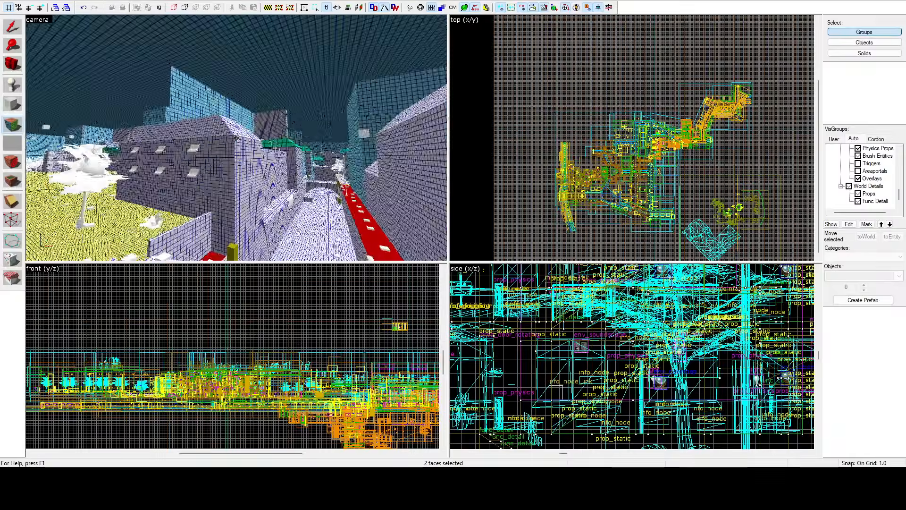
key(z)
ctrl+click(247, 165)
key(z)
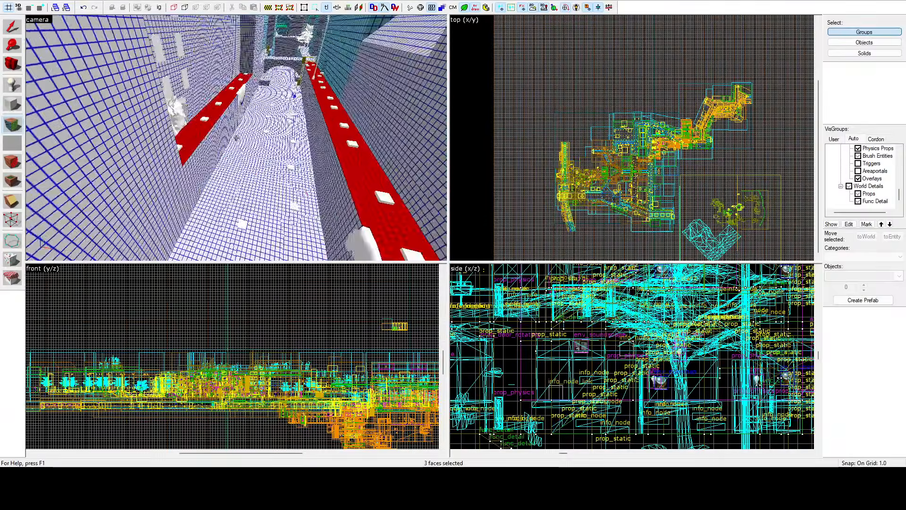
key(z)
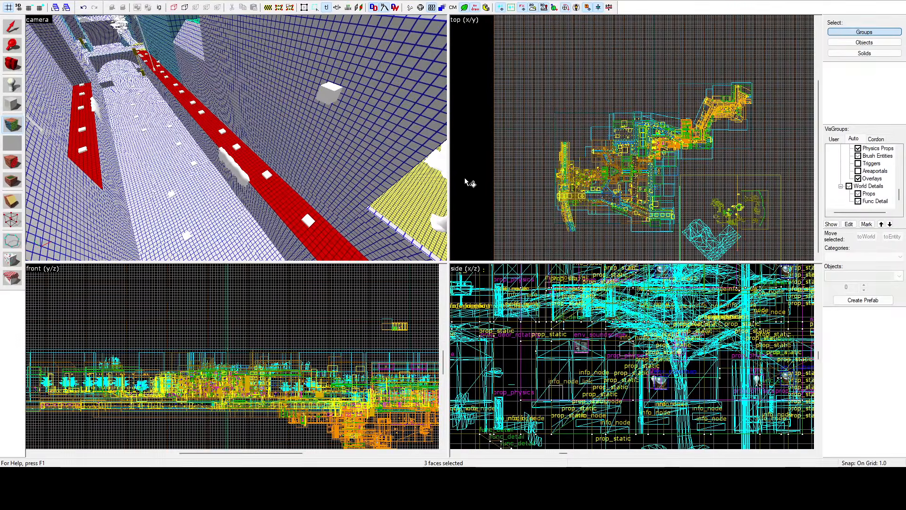
Step: Select the blue-gridded sidewalk sections wrapping around the dark building's corner beside the yellow-gridded streets
key(z)
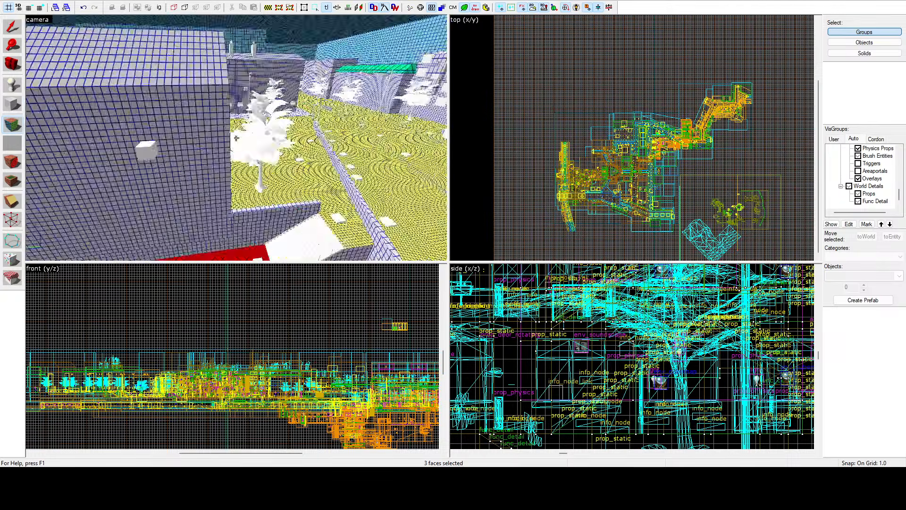
key(w)
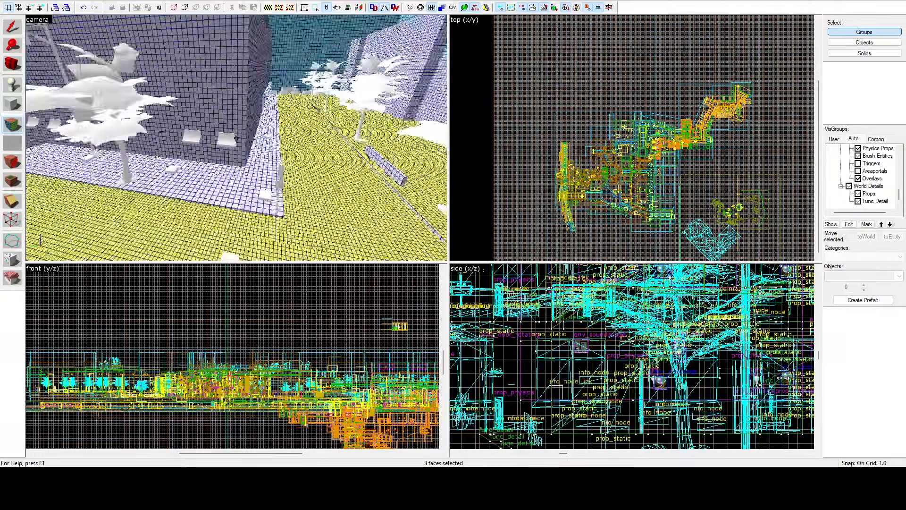
key(z)
click(241, 136)
ctrl+click(193, 183)
ctrl+click(176, 160)
Step: Add the next sidewalk section and the blue-gridded band crossing the narrow street to the selection
key(z)
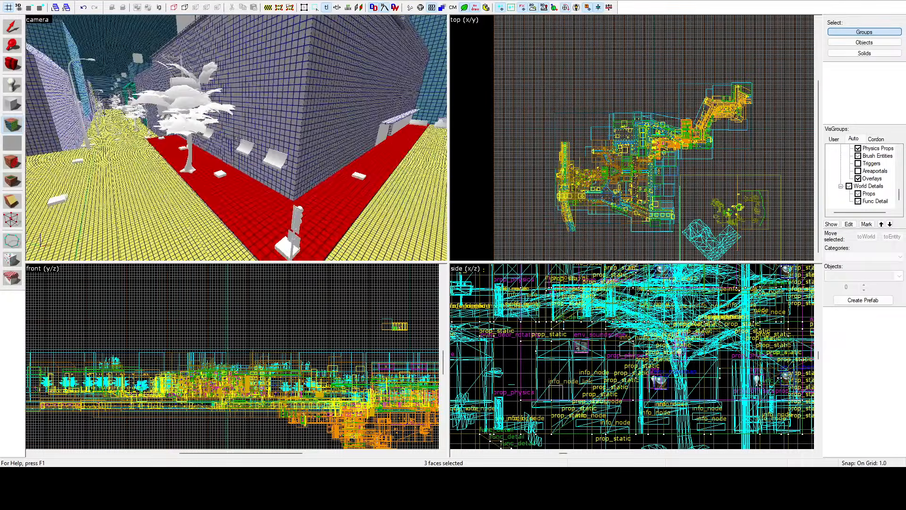
key(w)
key(z)
ctrl+click(268, 149)
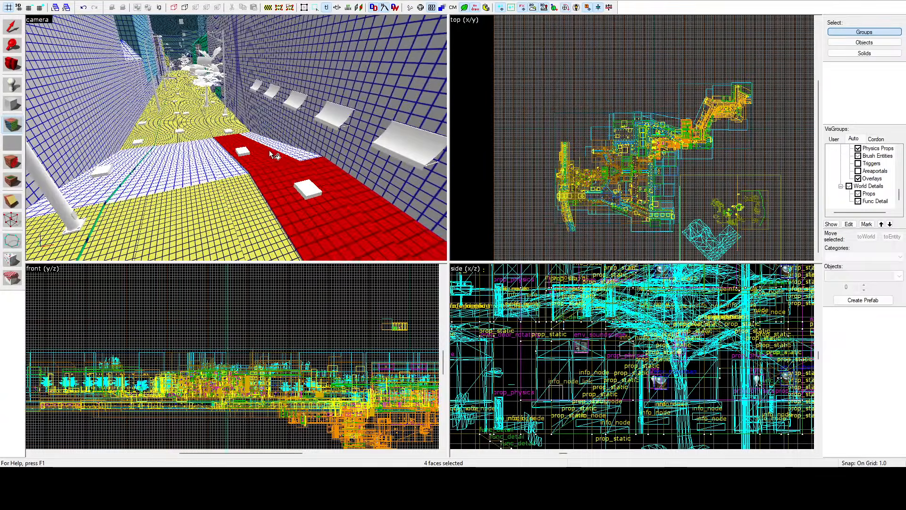
ctrl+click(235, 159)
ctrl+click(224, 164)
ctrl+click(186, 166)
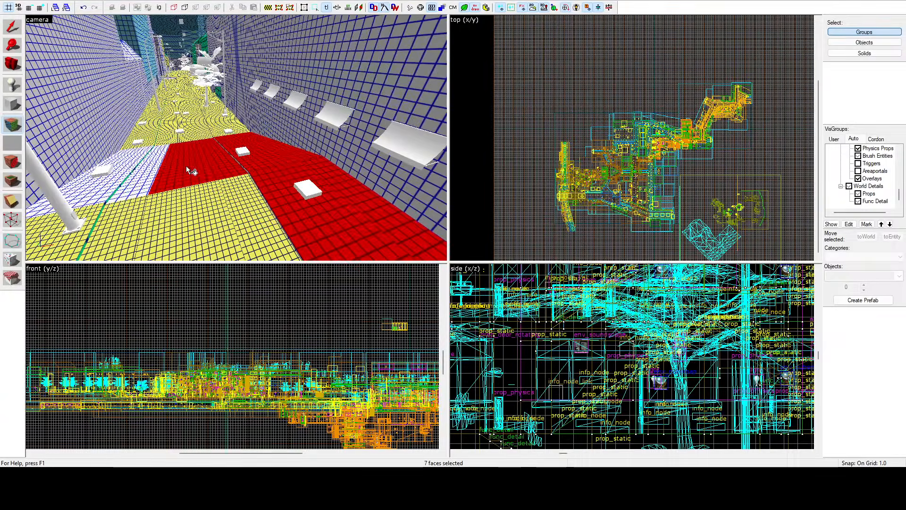
ctrl+click(125, 176)
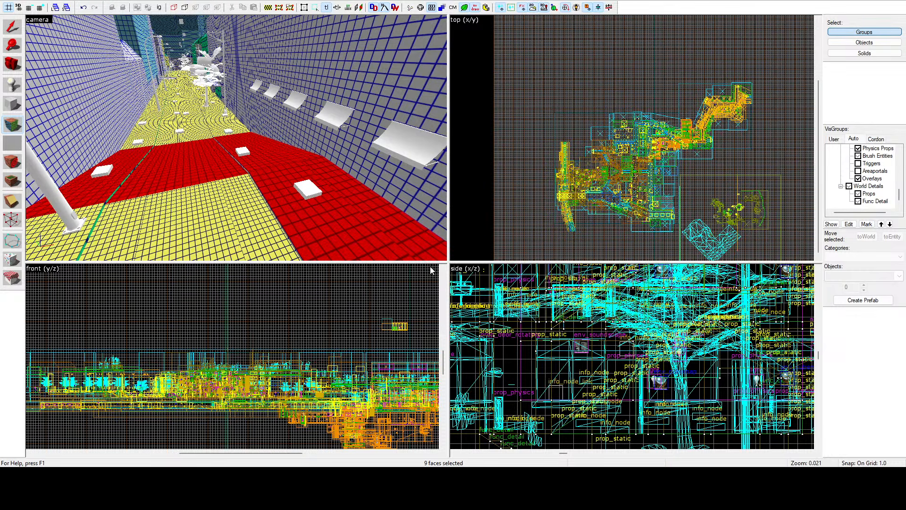
Step: Select the faces of the long central strip leading from the junction under the blue archway
key(z)
key(w)
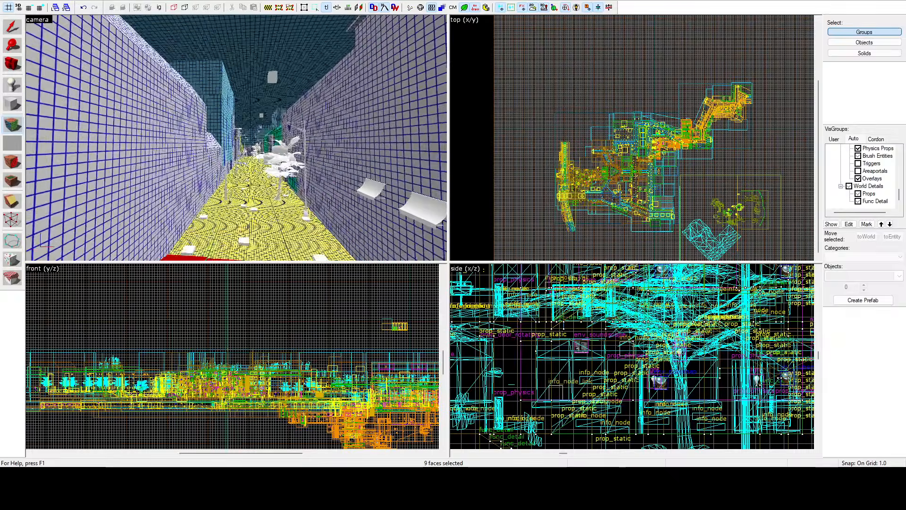
key(w)
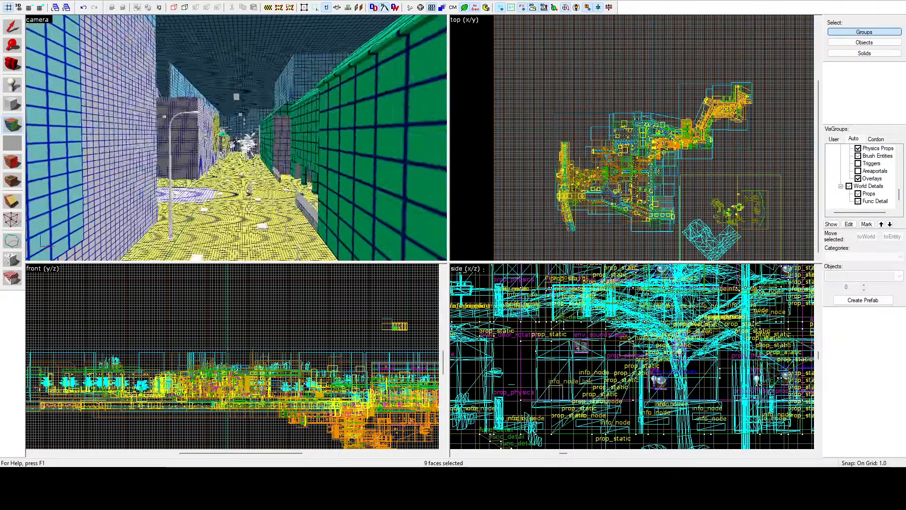
key(z)
click(238, 140)
ctrl+click(231, 169)
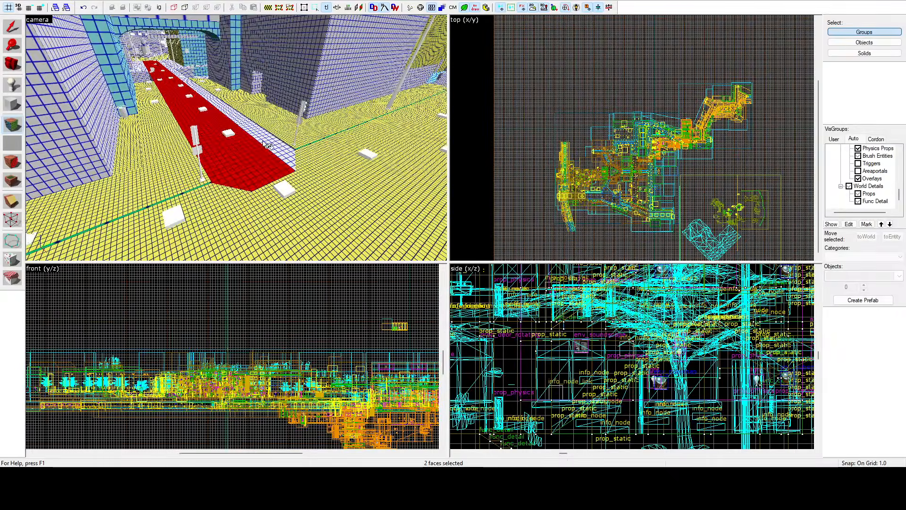
ctrl+click(263, 141)
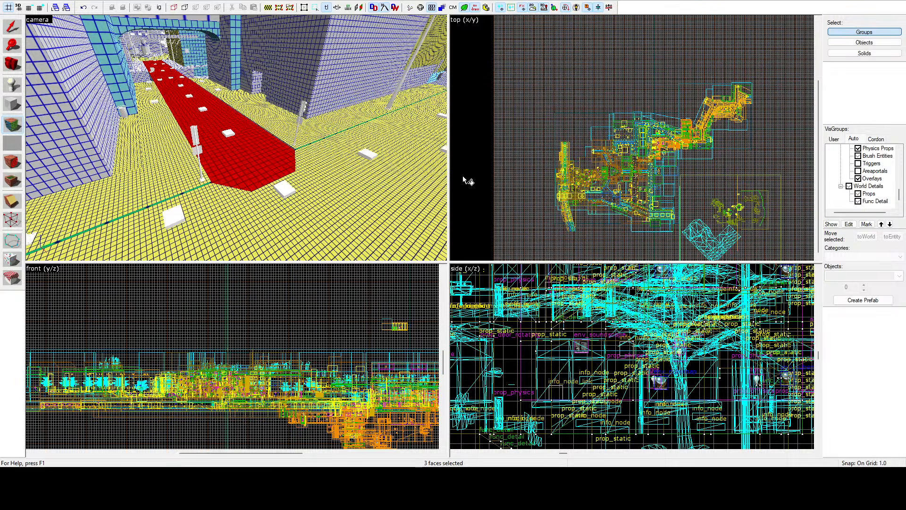
Step: Select the blue-gridded sidewalk faces flanking the yellow-gridded street beyond the archway, including the strips that turn around its corners
key(z)
key(w)
key(w)
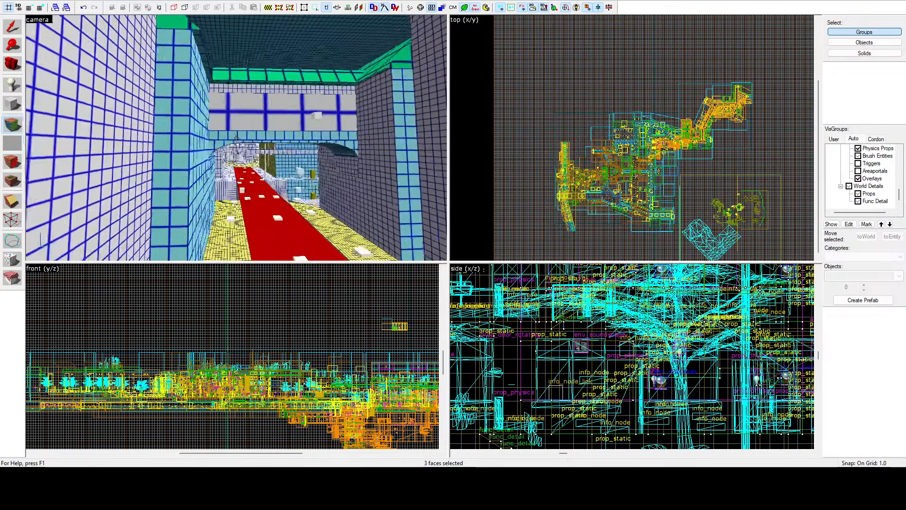
key(z)
click(240, 141)
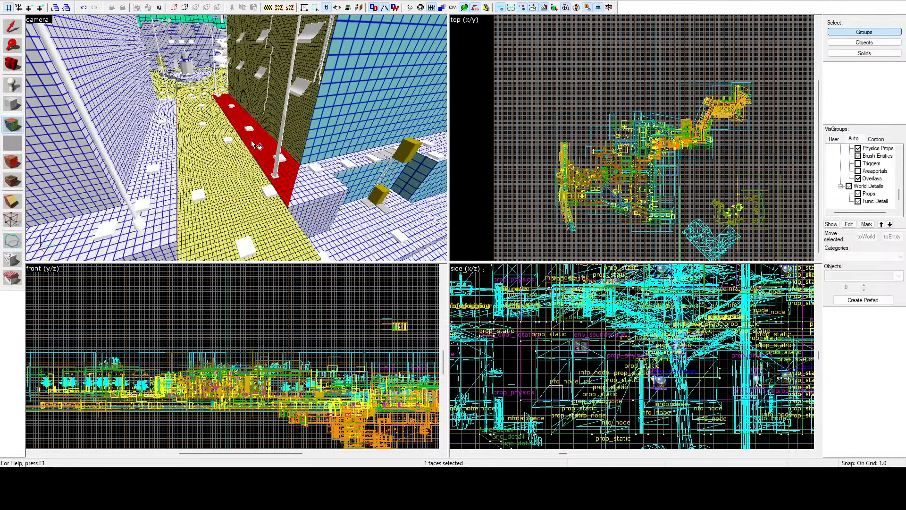
click(174, 143)
ctrl+click(159, 237)
ctrl+click(316, 182)
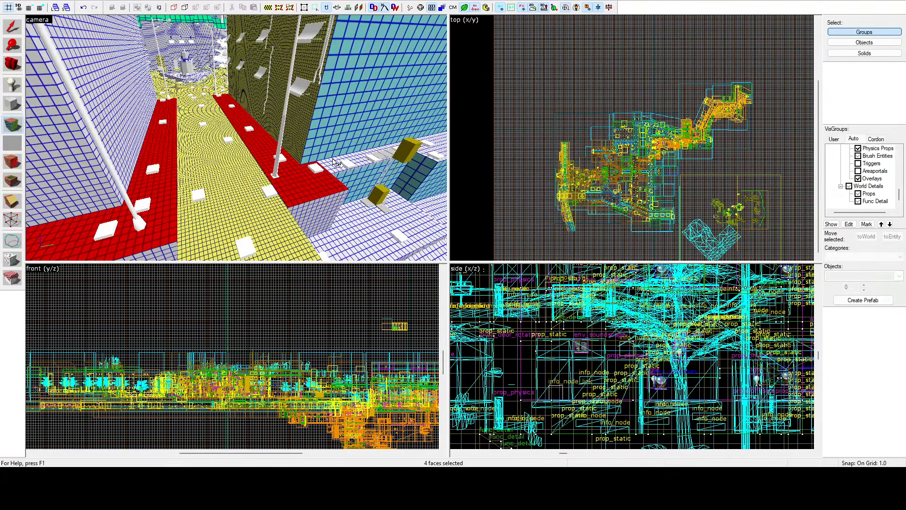
ctrl+click(339, 163)
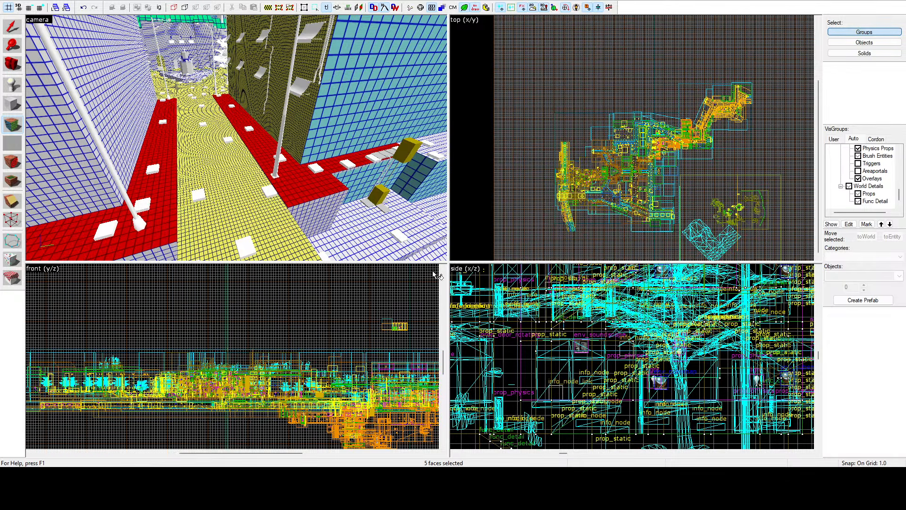
Step: Select the wall panels at the pale building's corner above the small yellow-gridded ledge
key(z)
key(z)
click(241, 134)
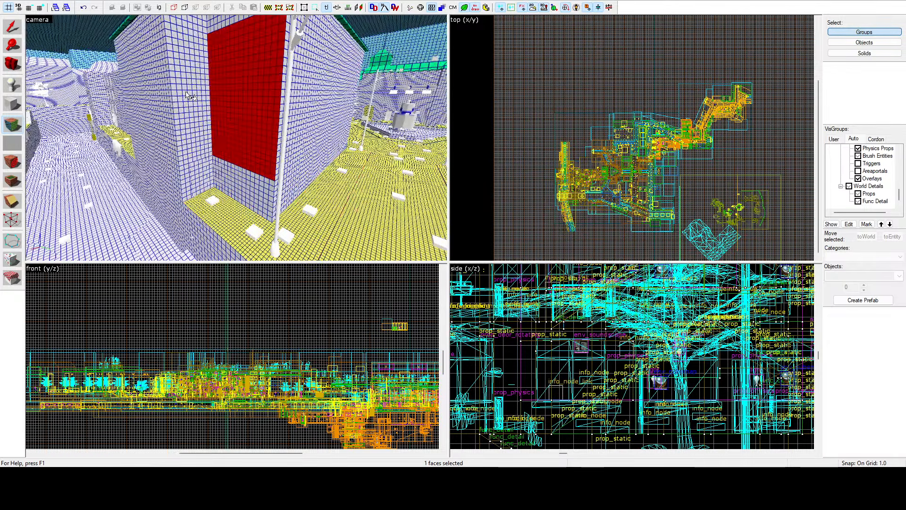
ctrl+click(197, 147)
key(z)
key(z)
Step: Select the canal-side facade of the corner building, including its blue-gridded base, the retaining wall below and the wall section beyond the pillar
click(293, 155)
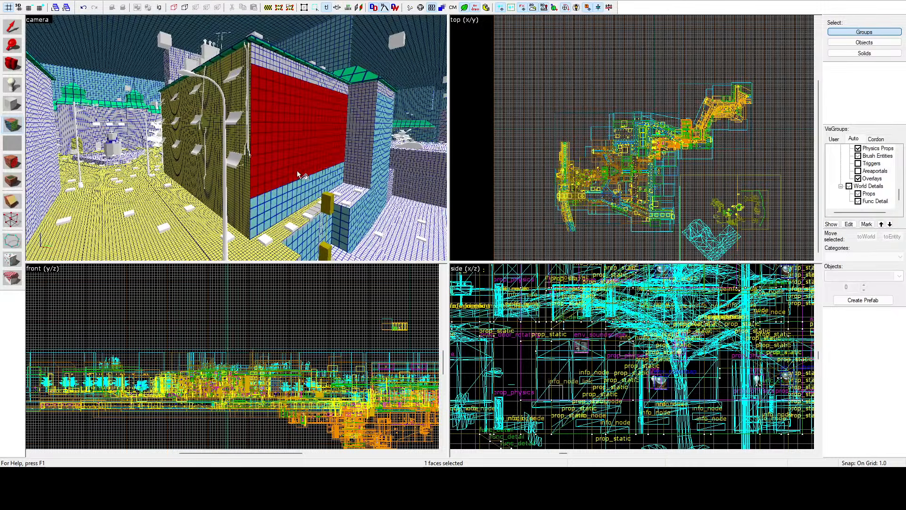
ctrl+click(299, 194)
ctrl+click(338, 226)
ctrl+click(324, 228)
ctrl+click(361, 186)
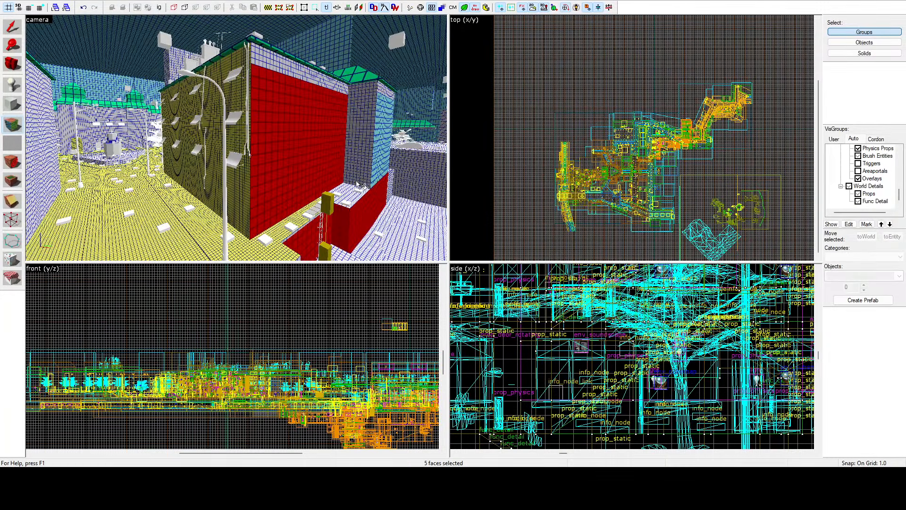
ctrl+click(378, 107)
key(z)
key(w)
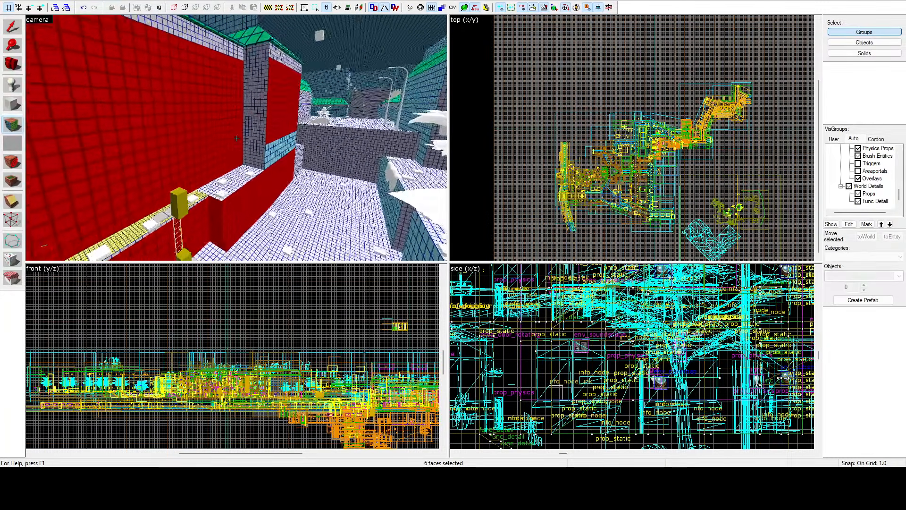
key(z)
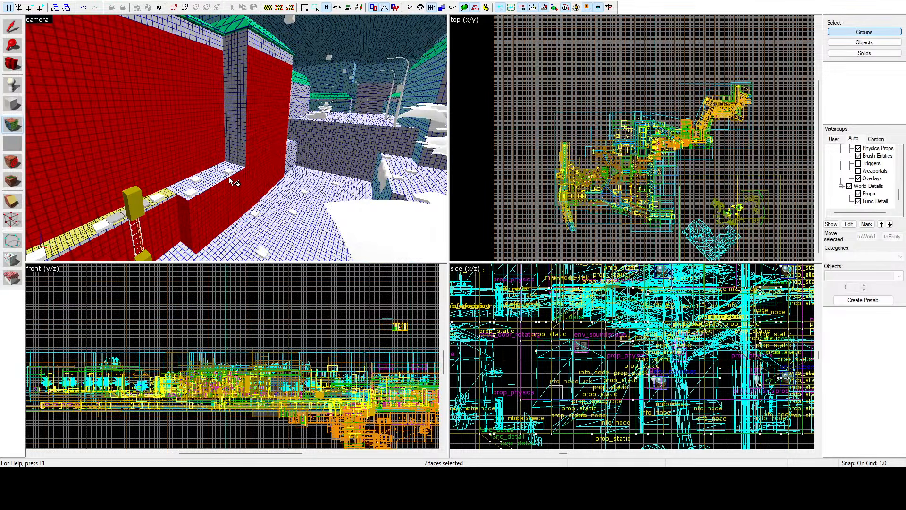
Step: Select the front wall faces of the building block to the right of the THT archway, from the base up to the roof edge
key(z)
key(w)
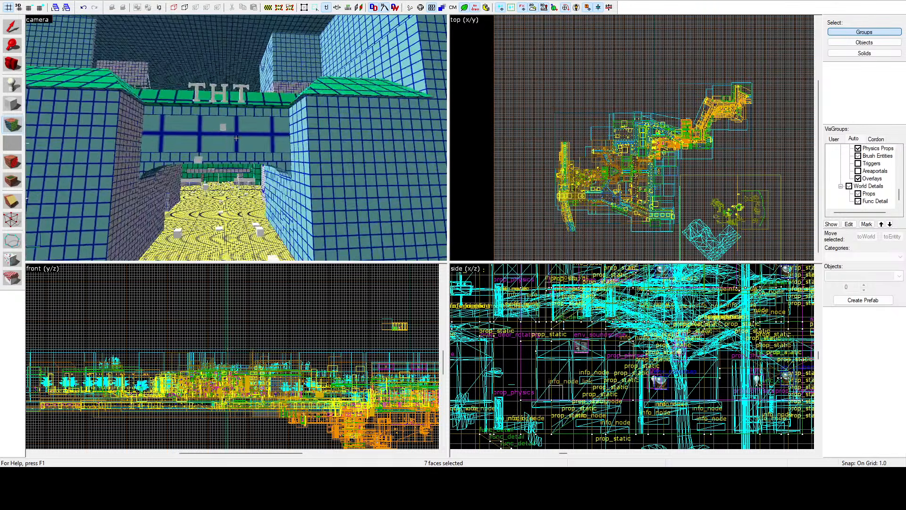
key(z)
click(263, 164)
ctrl+click(296, 156)
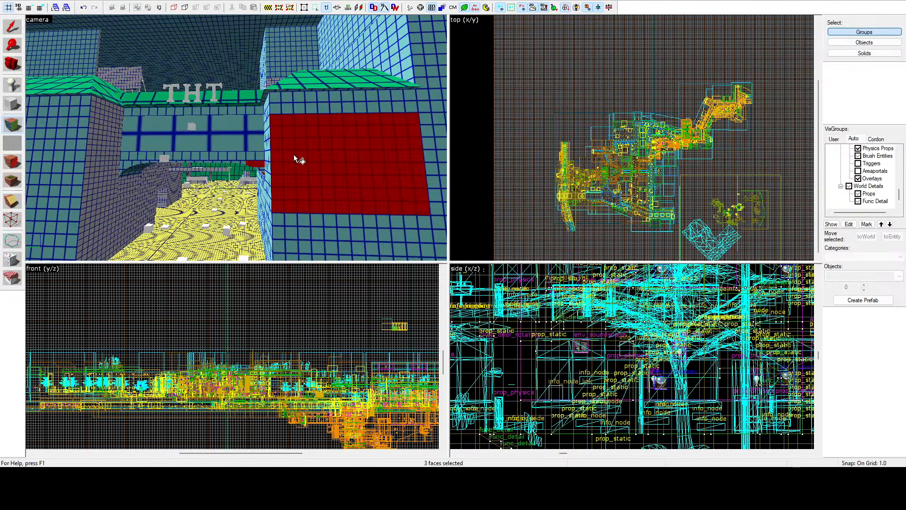
ctrl+click(290, 109)
ctrl+click(269, 133)
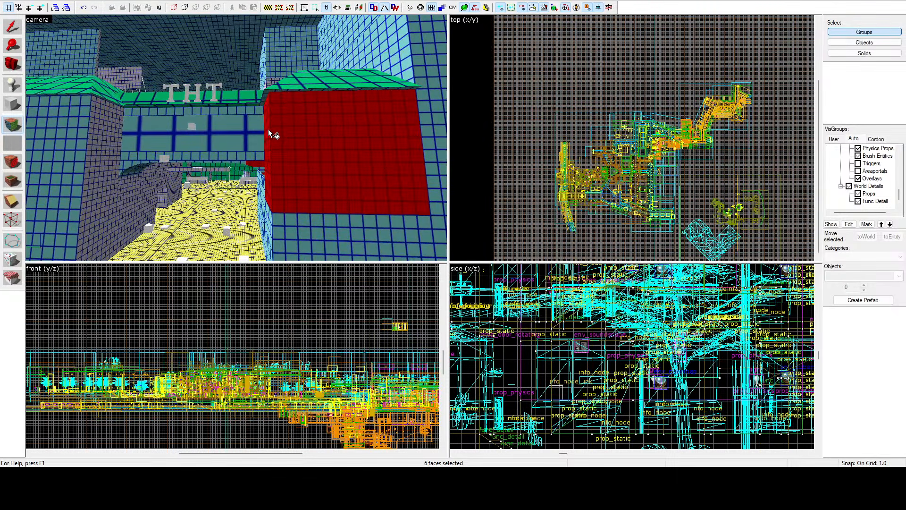
ctrl+click(265, 208)
ctrl+click(276, 222)
Step: Add the opposite block's front wall and the bridge's front faces beneath the THT sign to the selection
ctrl+click(76, 169)
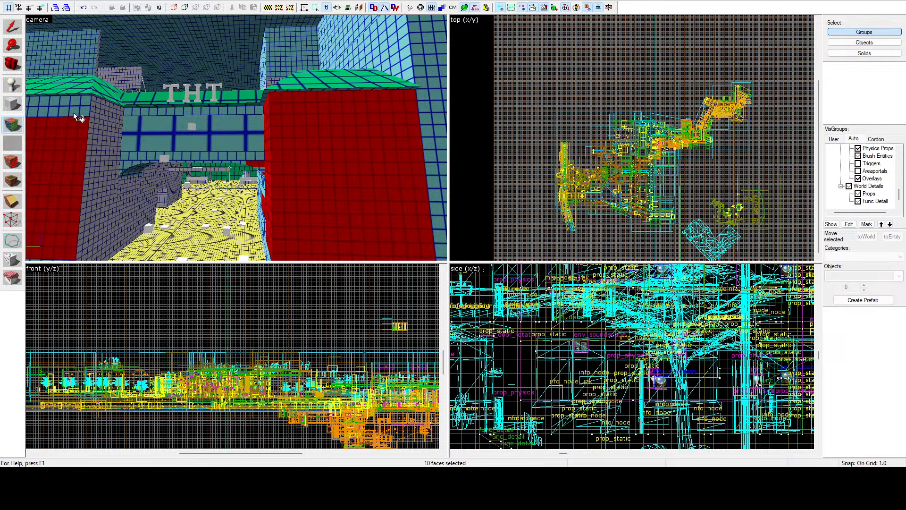
ctrl+click(75, 109)
ctrl+click(130, 126)
ctrl+click(132, 153)
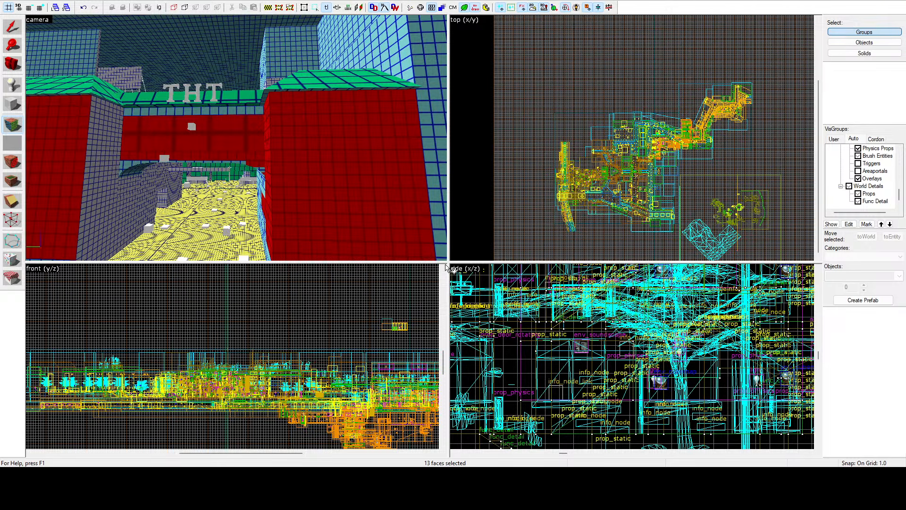
ctrl+click(241, 164)
ctrl+click(165, 112)
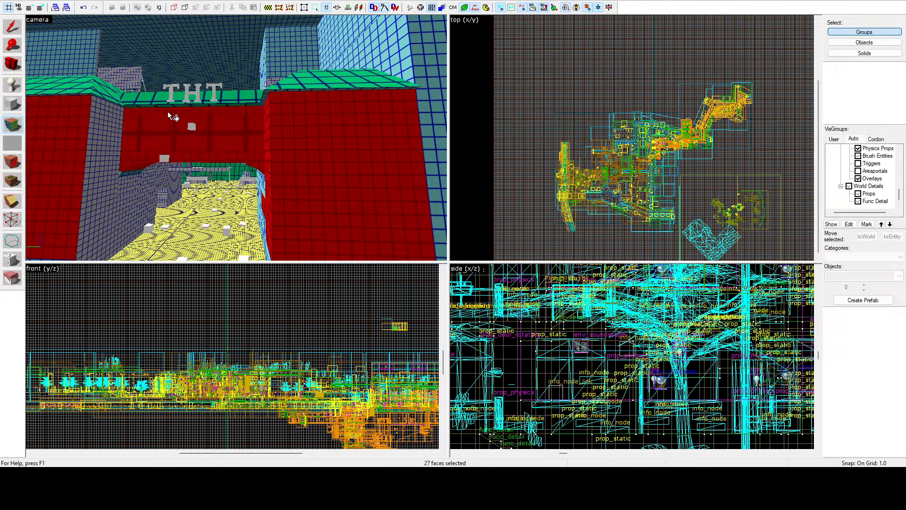
Step: Add the curved arch faces at both ends of the THT bridge to the selection
key(z)
key(w)
key(z)
ctrl+click(193, 149)
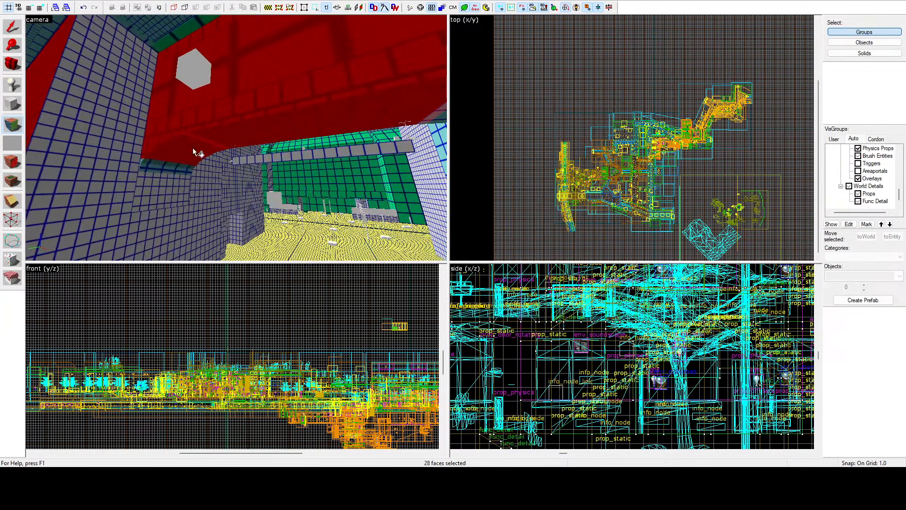
ctrl+click(147, 161)
key(z)
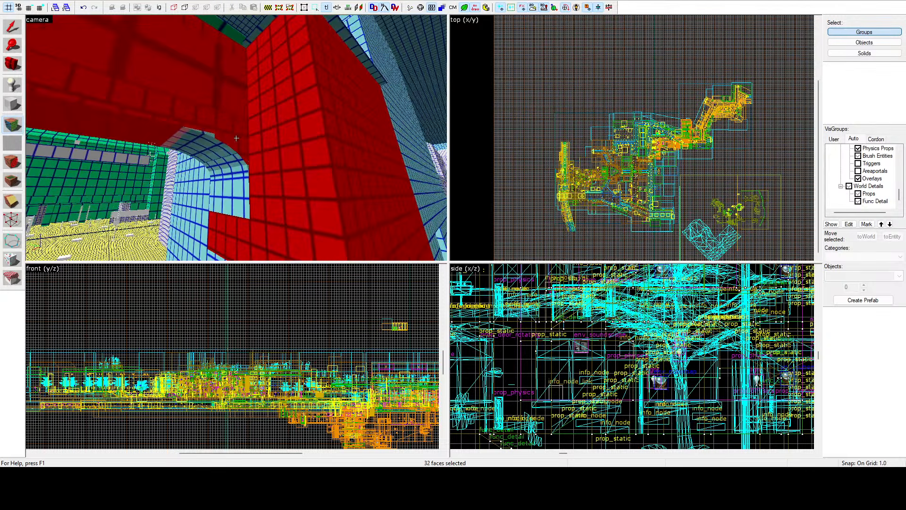
ctrl+click(206, 135)
ctrl+click(201, 135)
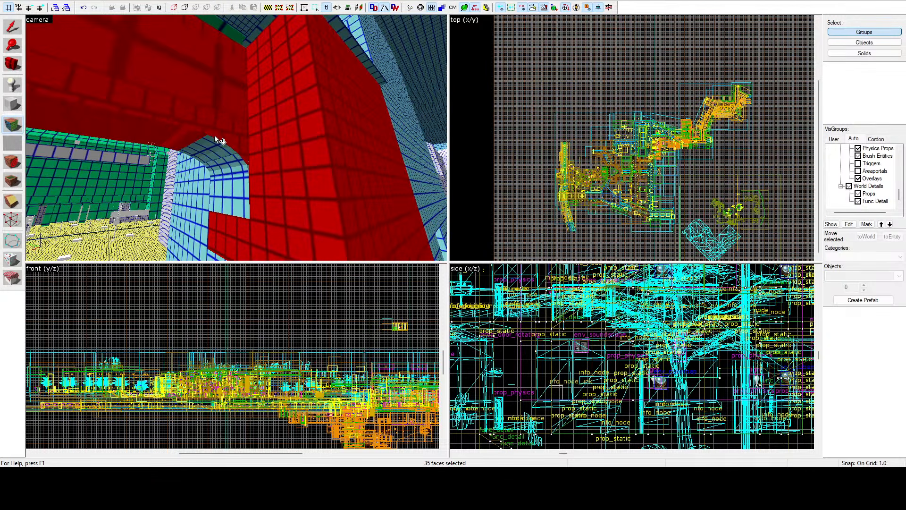
ctrl+click(208, 143)
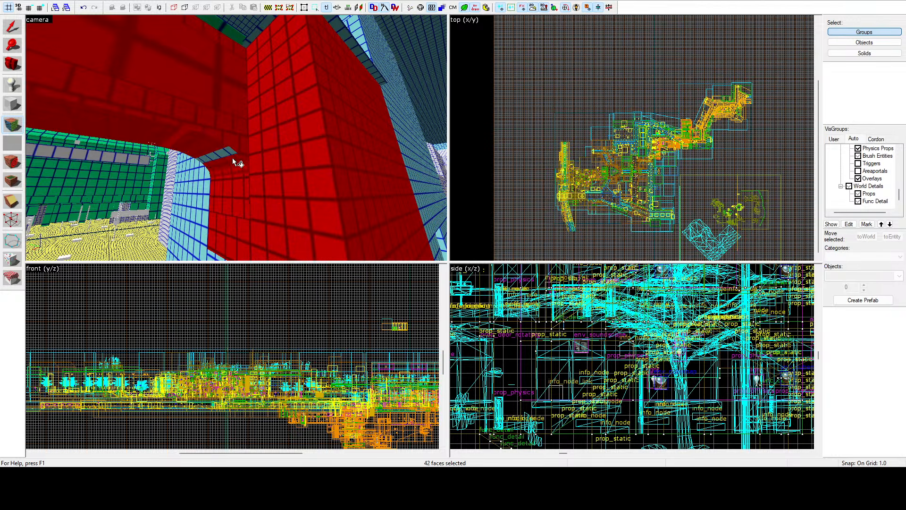
Step: Add the passage wall faces beneath the THT arch, down to the street, to the selection
ctrl+click(203, 216)
key(z)
key(z)
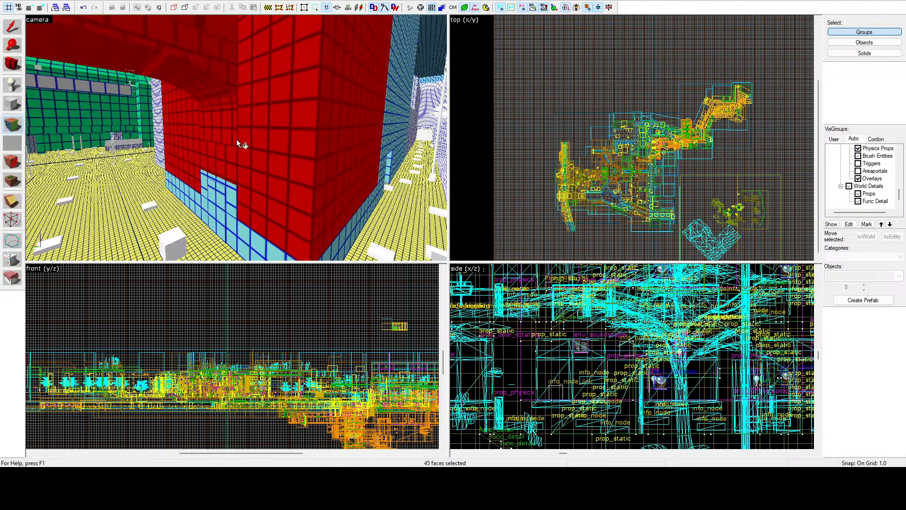
ctrl+click(225, 194)
ctrl+click(244, 236)
ctrl+click(201, 213)
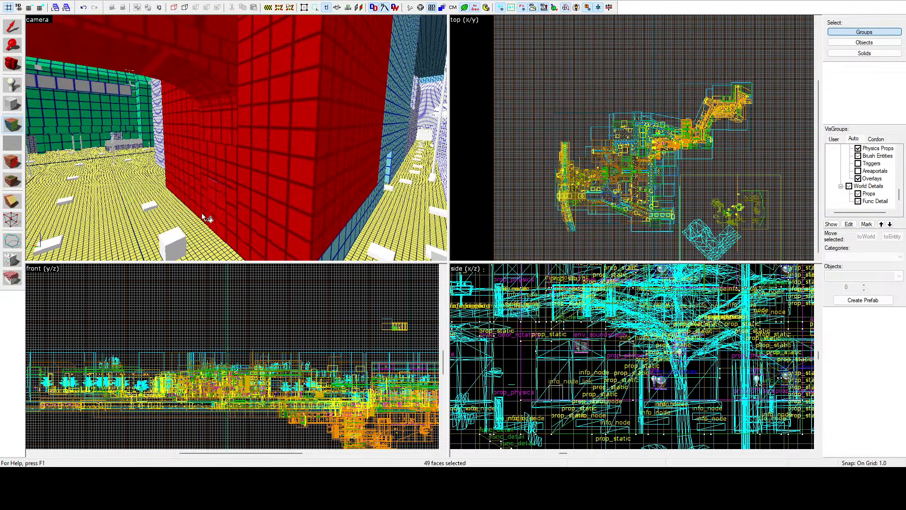
Step: Add the block's canal-side base strip and the adjoining wall and doorway faces along the yellow-gridded walkway to the selection
key(z)
key(z)
ctrl+click(247, 158)
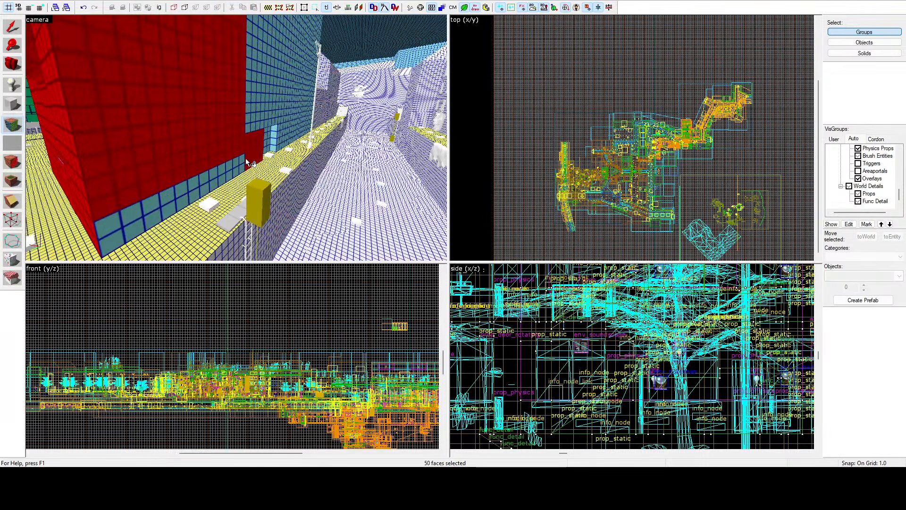
ctrl+click(241, 164)
ctrl+click(253, 77)
ctrl+click(272, 135)
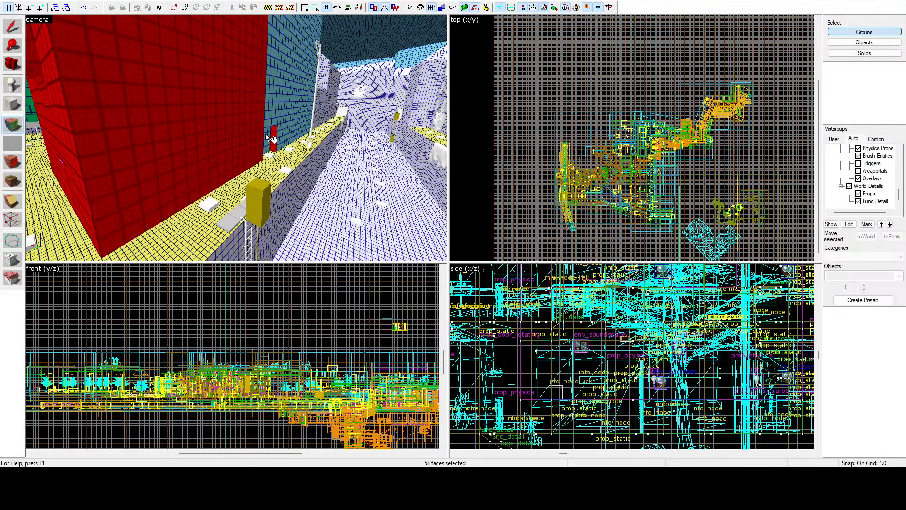
ctrl+click(267, 135)
ctrl+click(285, 135)
ctrl+click(279, 110)
Step: Add the remaining tall canal-side facade sections above the walkway and street lamp to the selection
key(z)
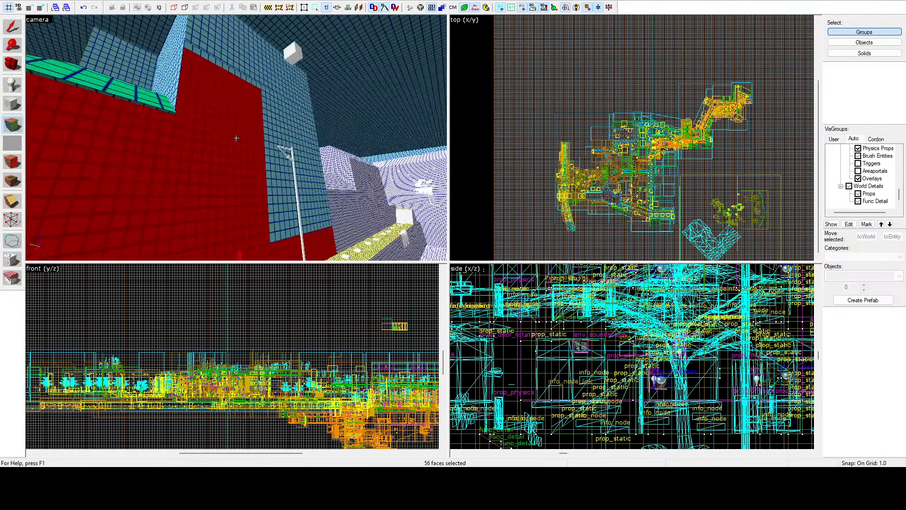
key(z)
ctrl+click(282, 138)
key(z)
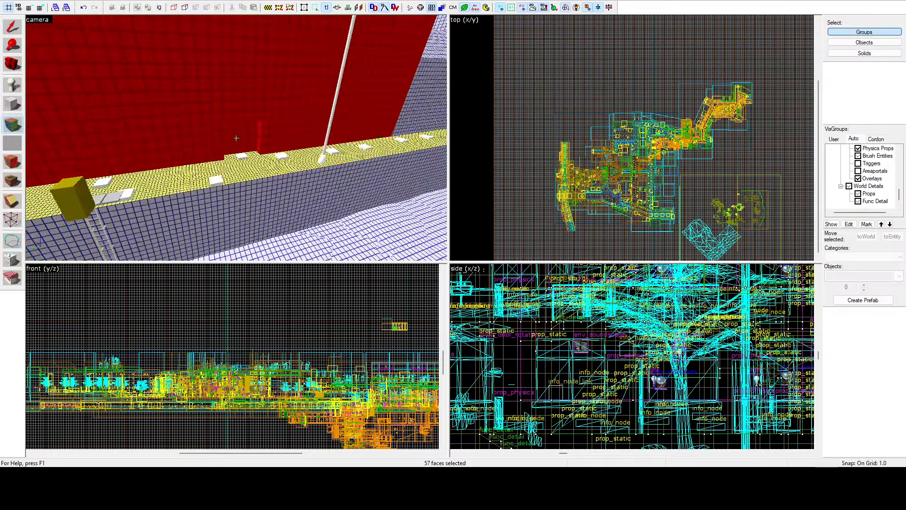
key(z)
ctrl+click(209, 125)
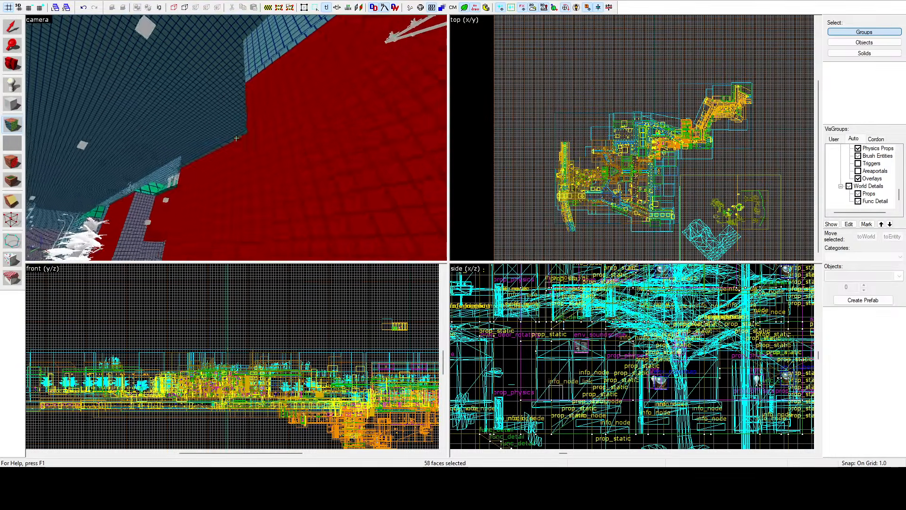
Step: Select the base strip of the block behind the tree, and then the long blue-gridded low wall in front of the tree
key(z)
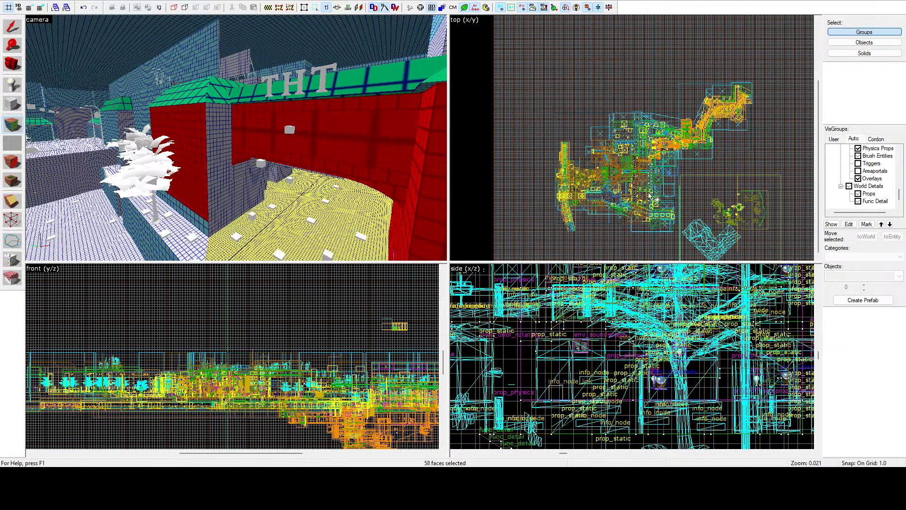
click(273, 198)
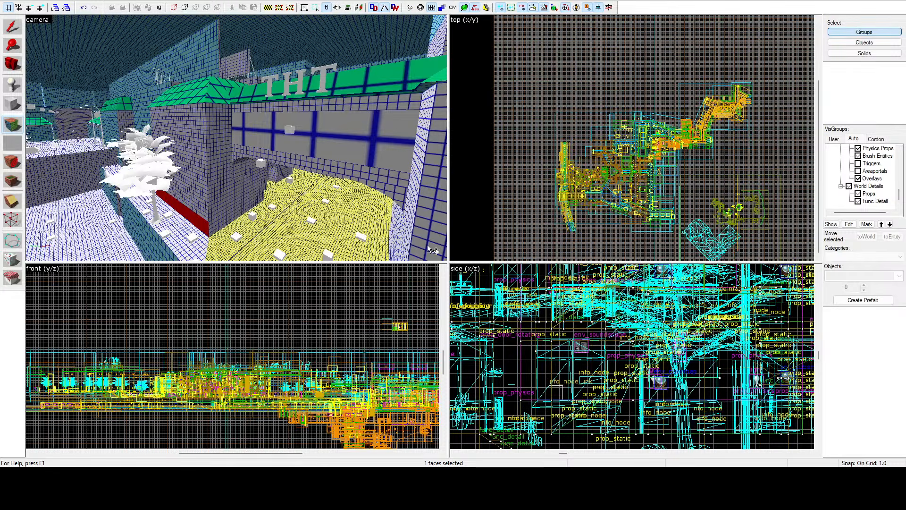
key(z)
key(w)
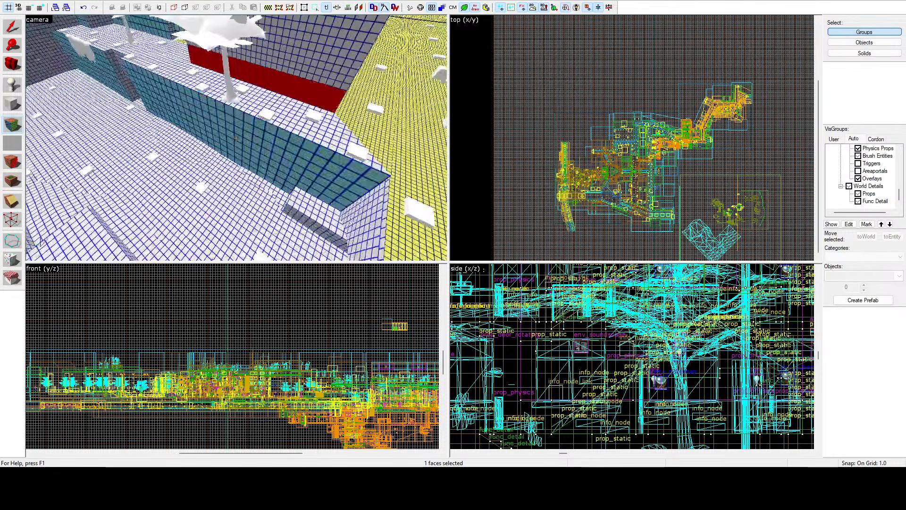
click(237, 138)
key(z)
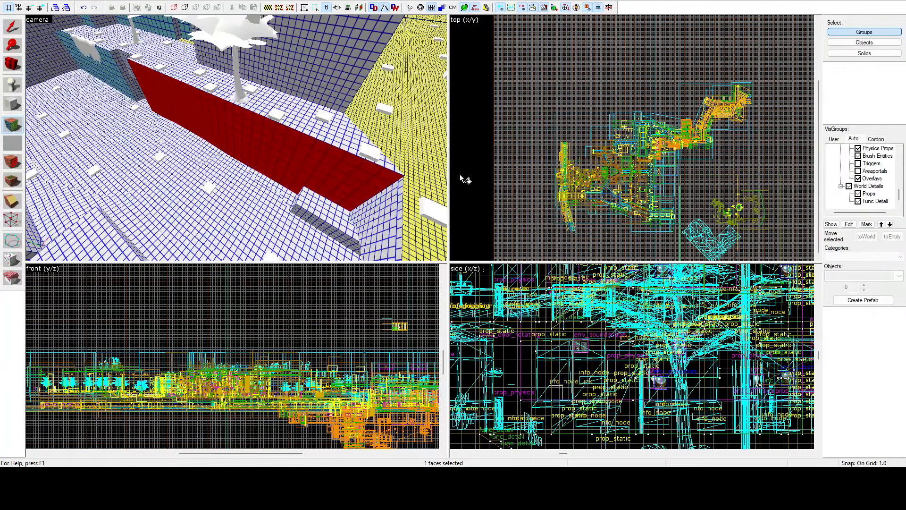
key(z)
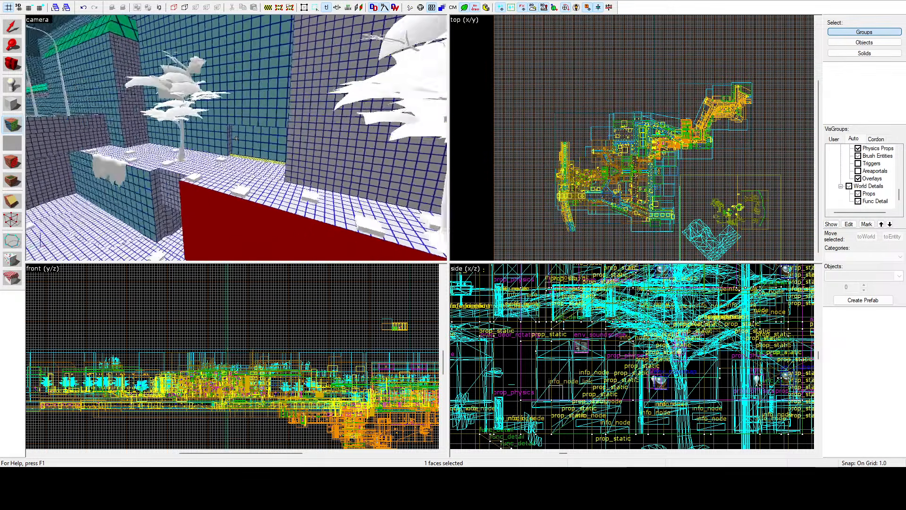
Step: Select the narrow side wall and the lower facade faces of the recess behind the trees
key(z)
ctrl+click(286, 160)
ctrl+click(286, 175)
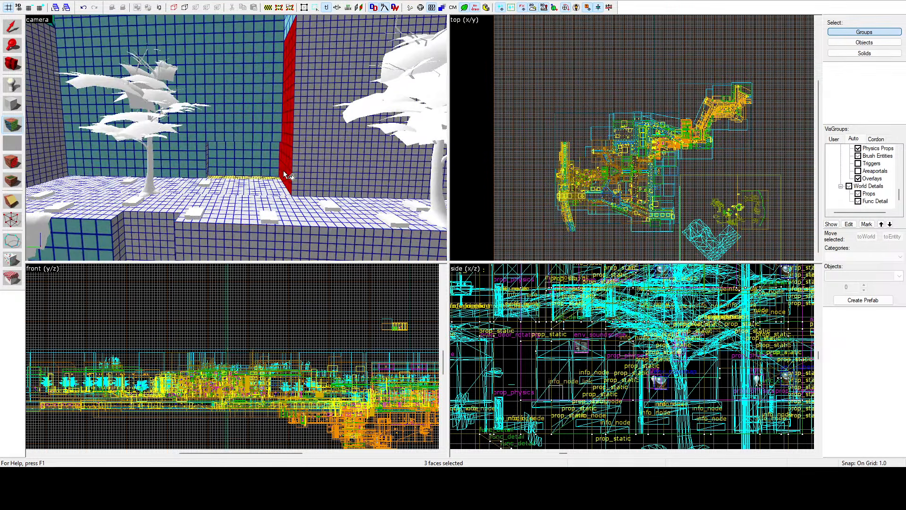
ctrl+click(257, 93)
ctrl+click(235, 157)
ctrl+click(201, 153)
ctrl+click(200, 132)
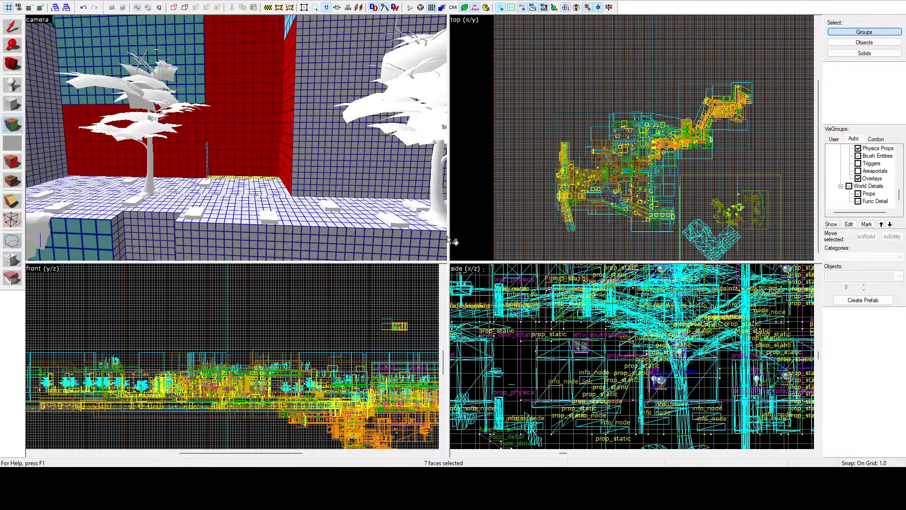
Step: Select the blue-gridded upper facade faces behind the tree, including the narrow strip along the top of the wall
click(195, 69)
key(z)
key(z)
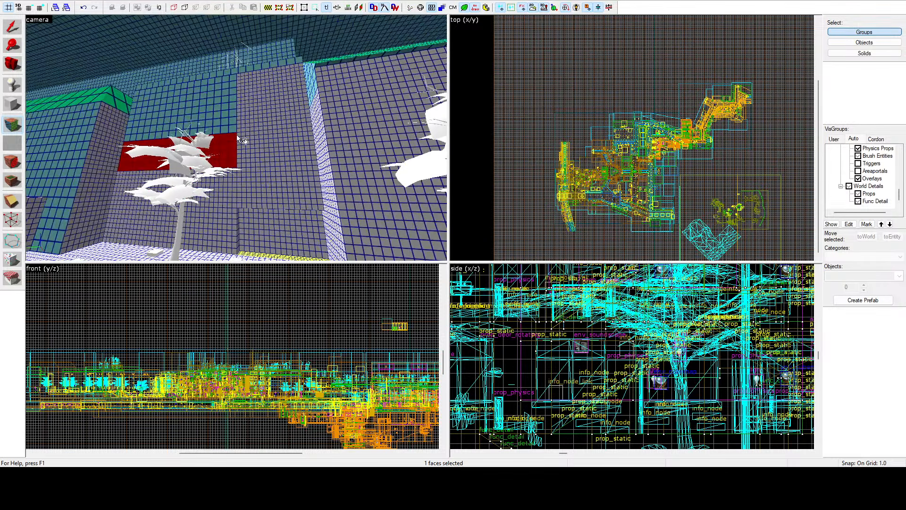
ctrl+click(223, 94)
ctrl+click(171, 97)
ctrl+click(168, 81)
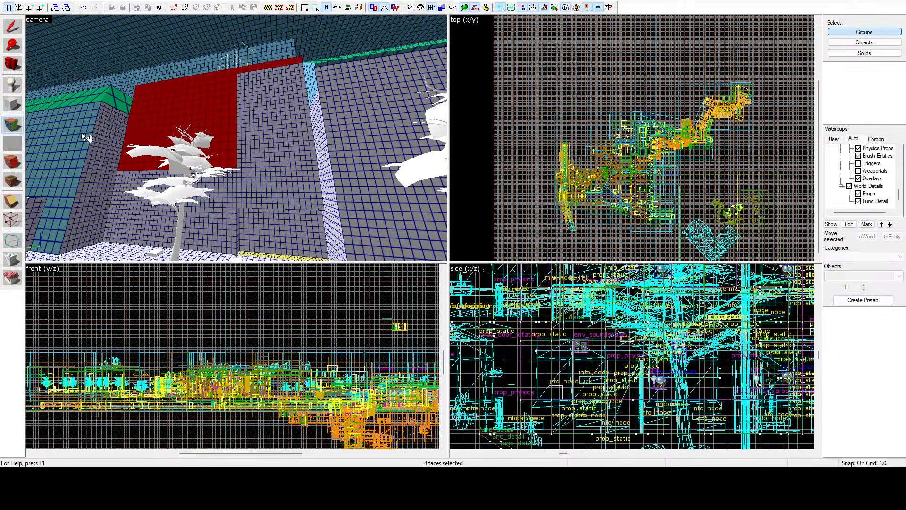
Step: Add the blue-green facade faces of the neighbouring building to the selected wall faces behind the tree
ctrl+click(81, 132)
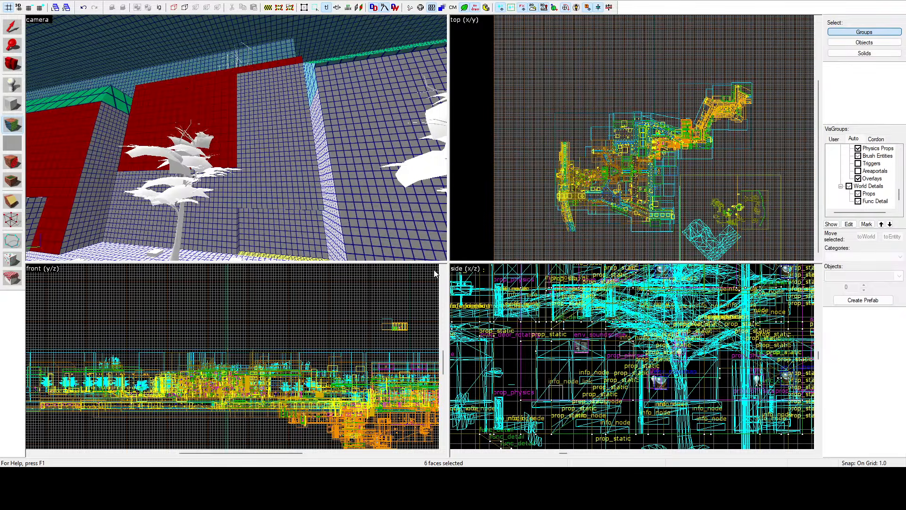
key(z)
key(z)
Step: Select the long blue-gridded ledge top beneath the tree and the two adjoining top faces beside the canal
click(212, 105)
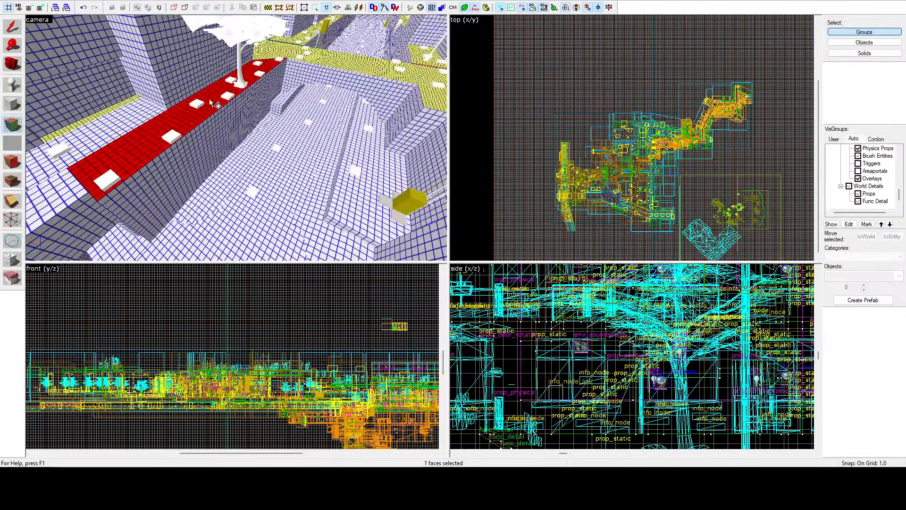
ctrl+click(155, 113)
ctrl+click(69, 182)
key(z)
Step: Add the ledge top beside the low wall and the remaining blue-gridded canal ledge section, and end face editing
key(z)
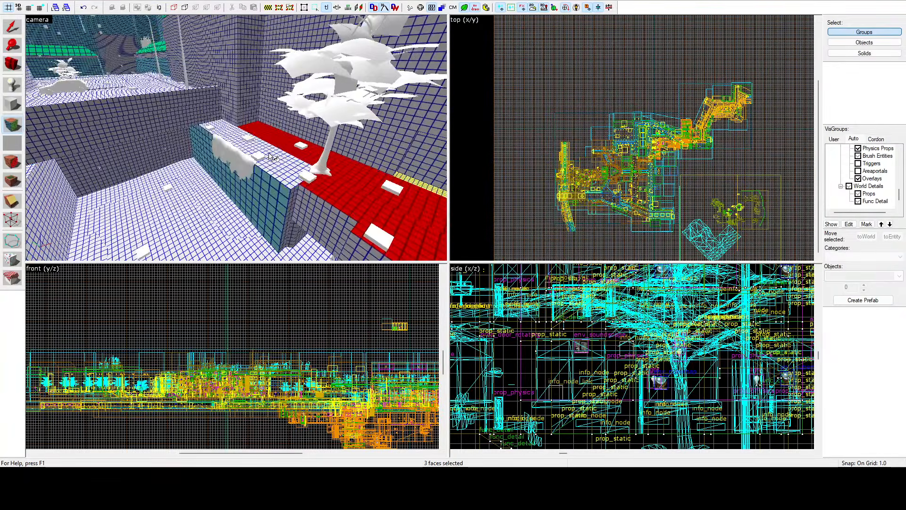
ctrl+click(269, 153)
key(z)
key(z)
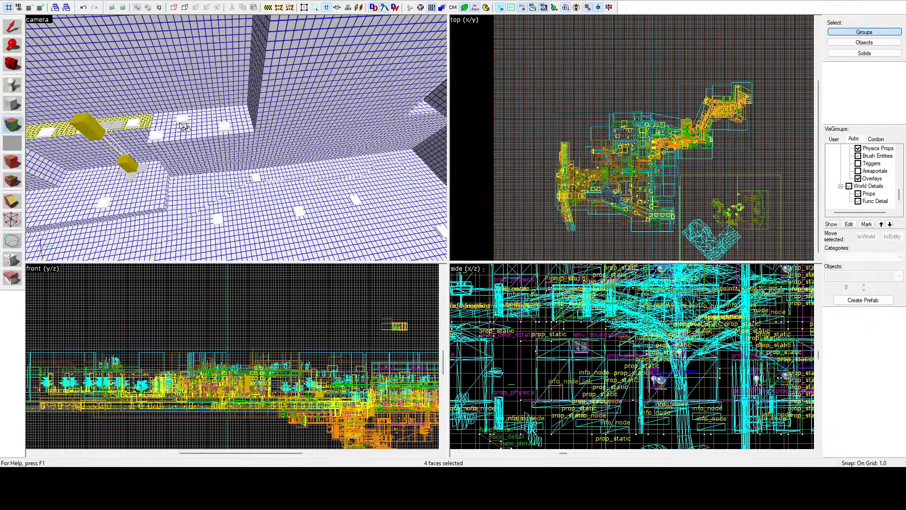
ctrl+click(184, 127)
key(z)
key(z)
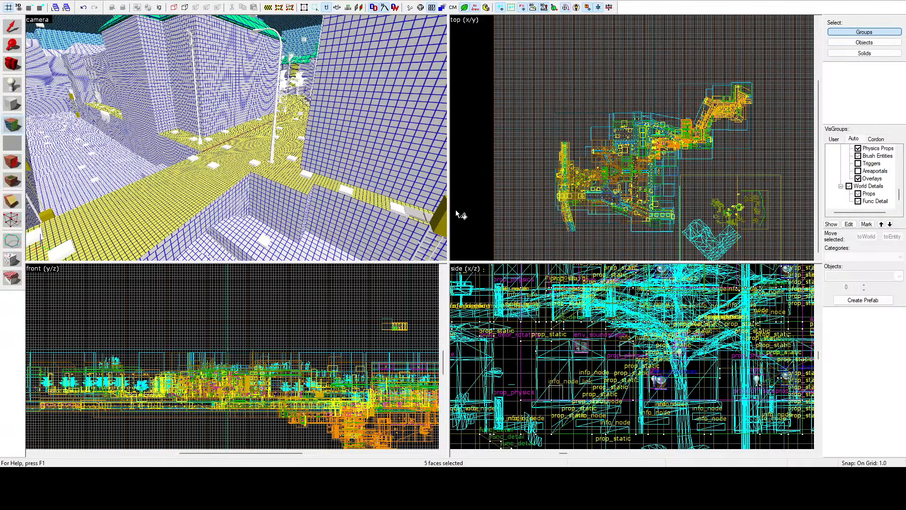
key(shift+s)
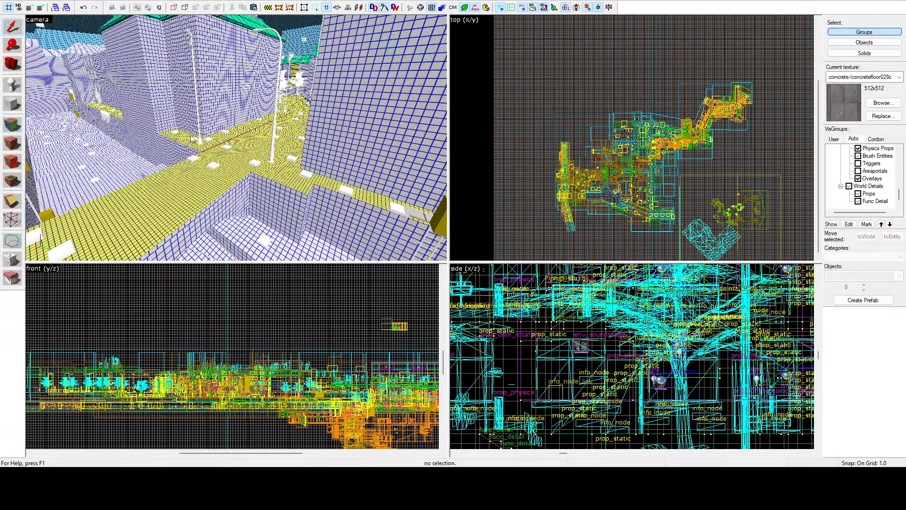
Step: Reopen face editing and select the thin red strip crossing the yellow walkway
key(z)
key(w)
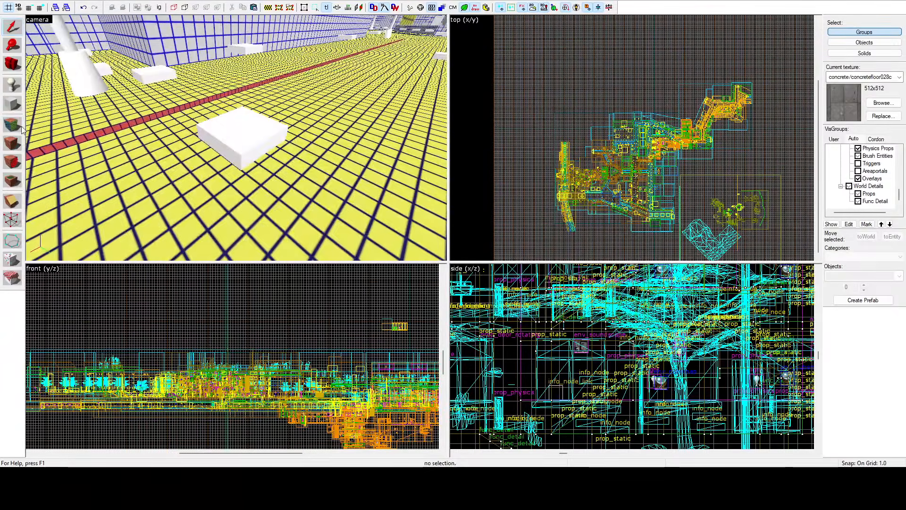
click(11, 125)
click(113, 130)
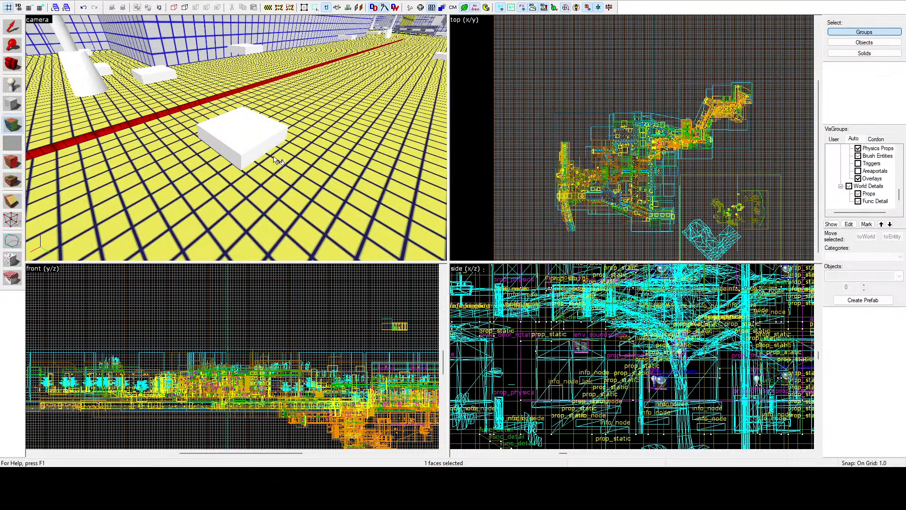
Step: Select the narrow strip edging the yellow walkway and add the front face of the low wall below the tree ledge
key(z)
key(w)
key(s)
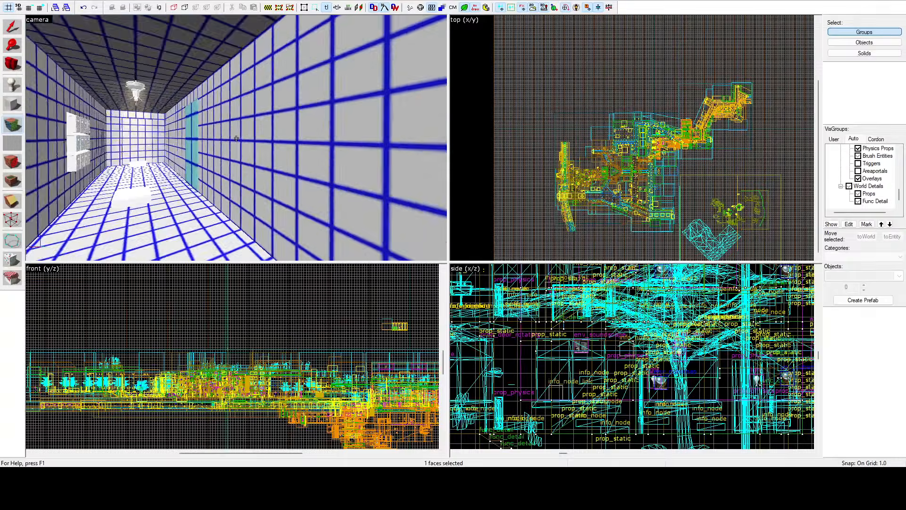
key(w)
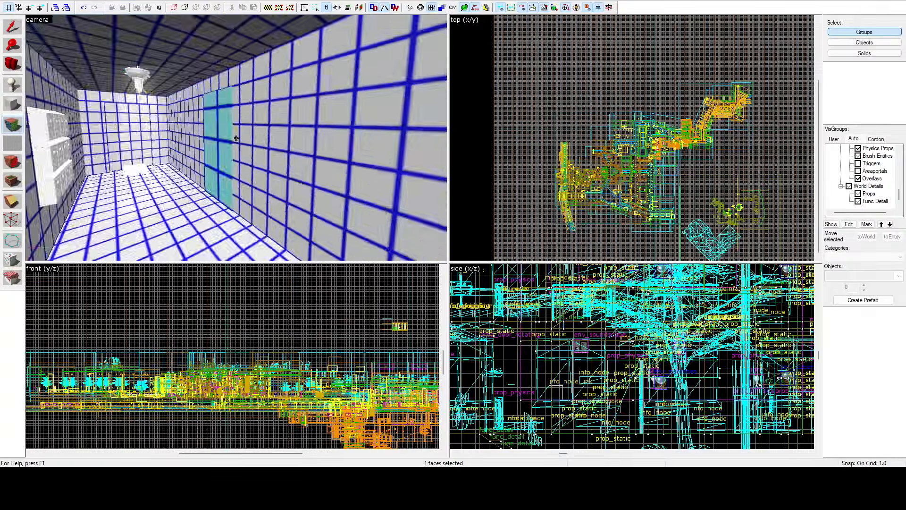
key(s)
key(s)
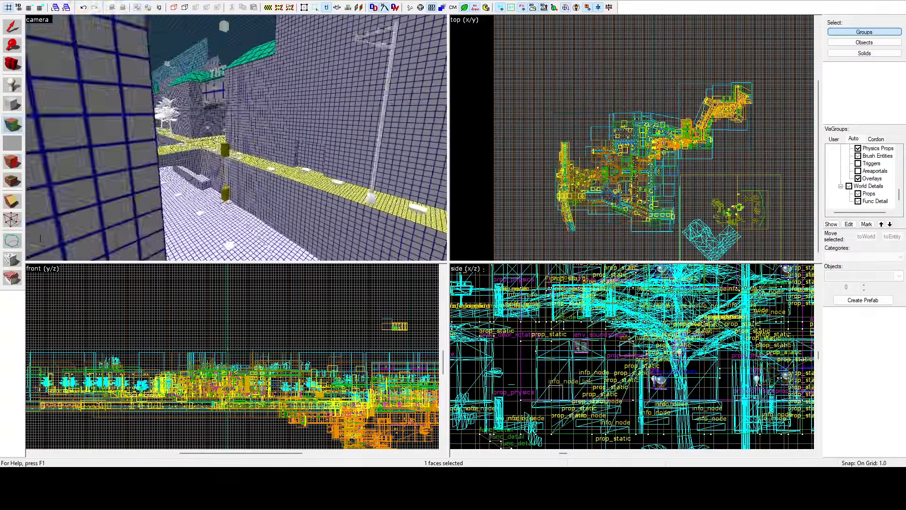
key(z)
click(233, 141)
key(z)
key(w)
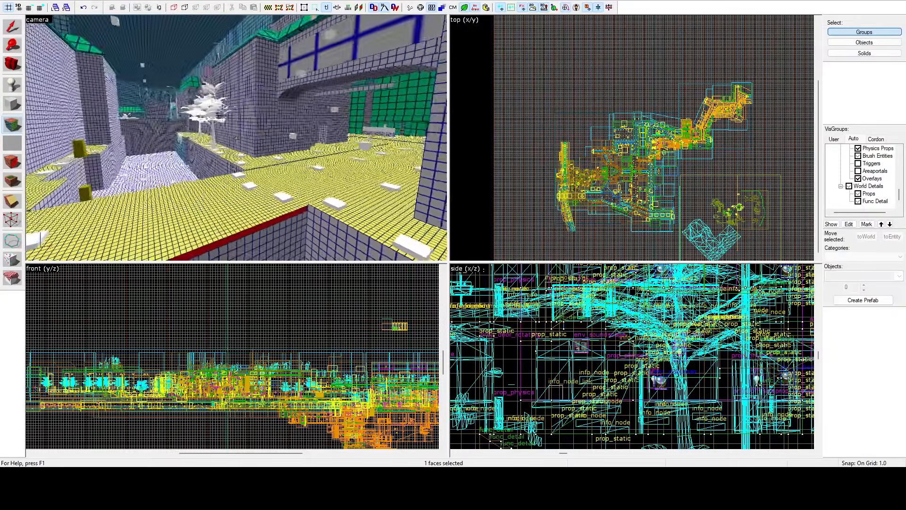
key(z)
ctrl+click(161, 117)
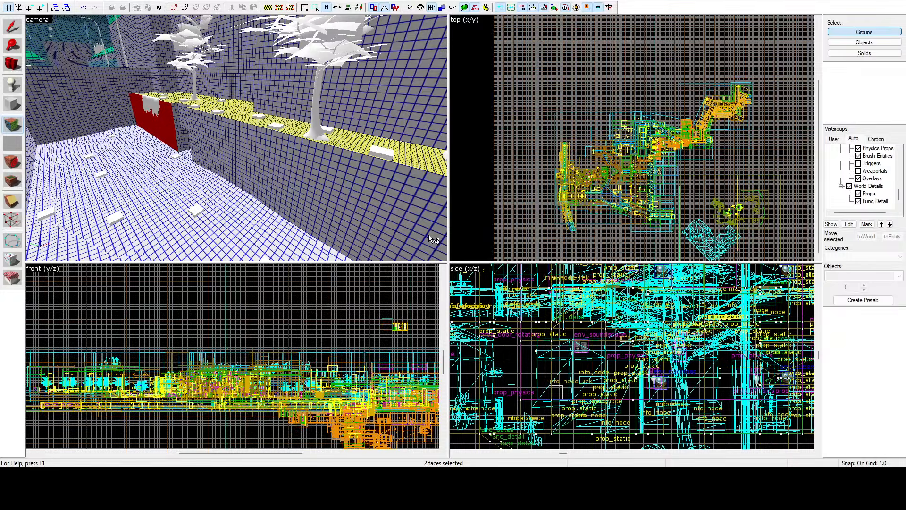
Step: Select the blue-gridded street faces around the white car beside the green-roofed building
key(z)
key(w)
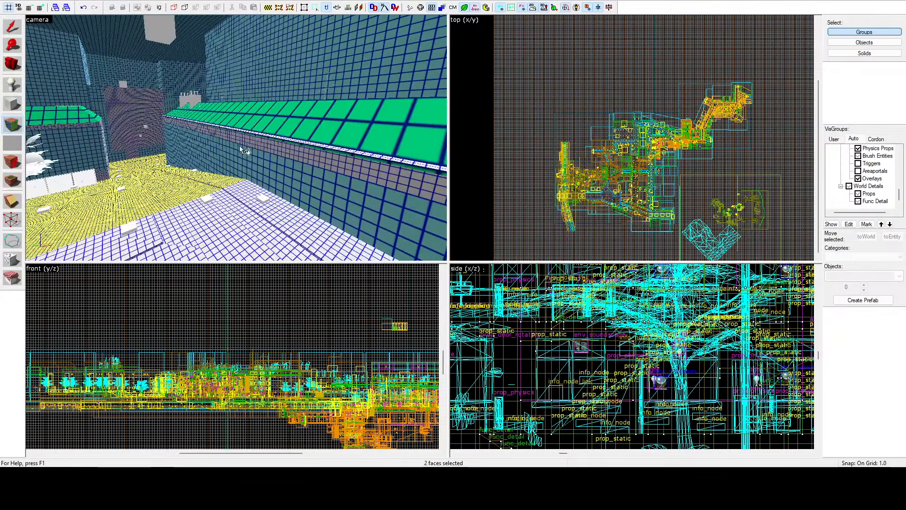
key(w)
key(z)
click(282, 134)
ctrl+click(297, 138)
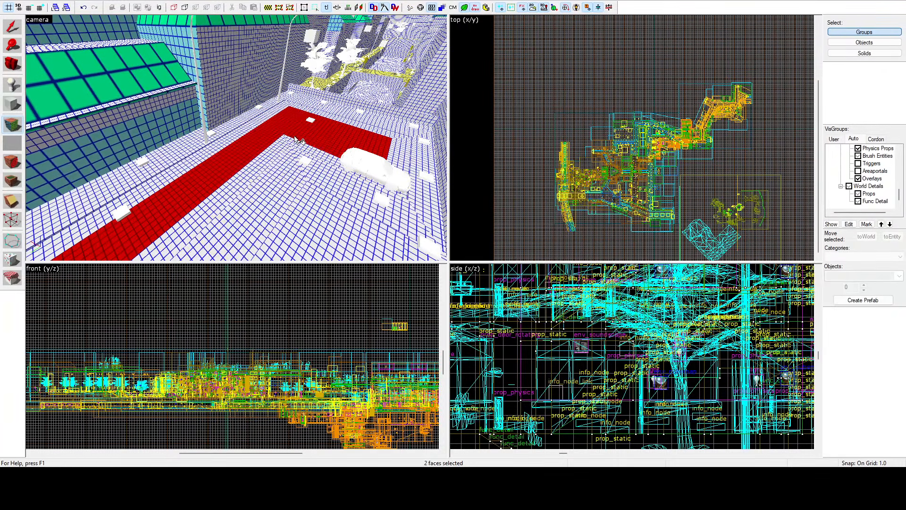
ctrl+click(298, 158)
ctrl+click(267, 174)
ctrl+click(264, 155)
ctrl+click(311, 173)
ctrl+click(313, 200)
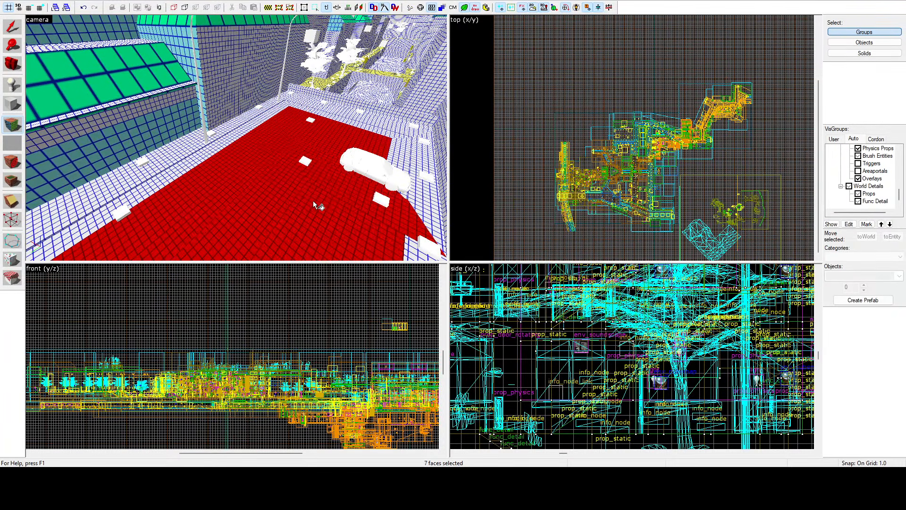
Step: Add the sidewalk faces along the building and across the far end of the street to the selection
ctrl+click(222, 138)
ctrl+click(226, 140)
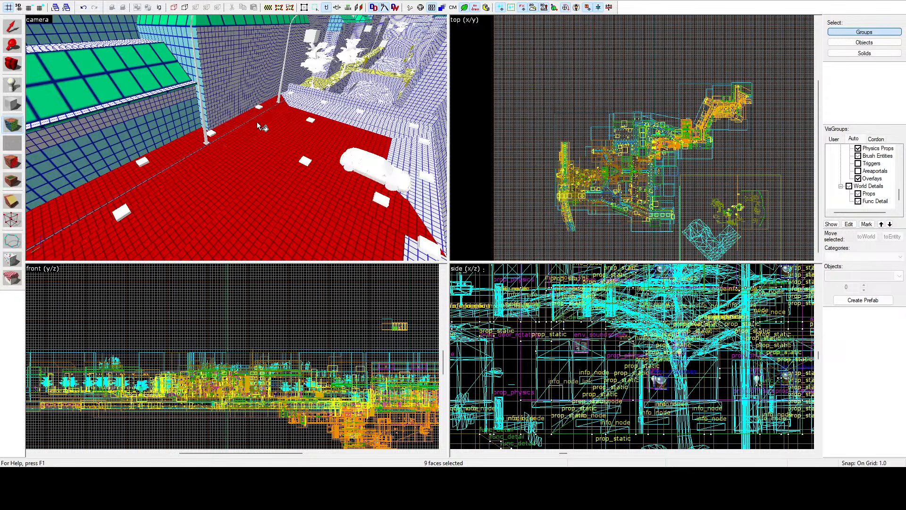
ctrl+click(312, 114)
ctrl+click(317, 108)
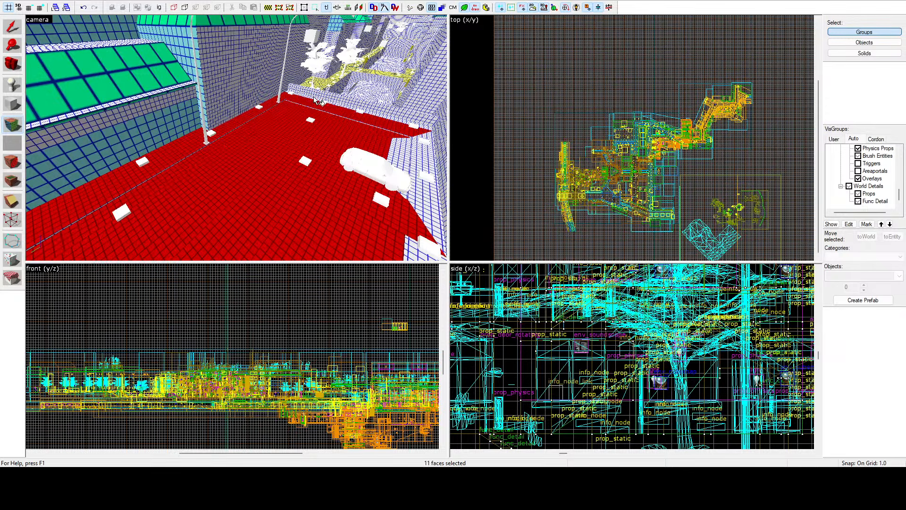
ctrl+click(314, 97)
Step: Add the street faces around the corner building's shrub and the sidewalk behind the parked car to the selection
key(z)
key(z)
ctrl+click(245, 151)
ctrl+click(253, 182)
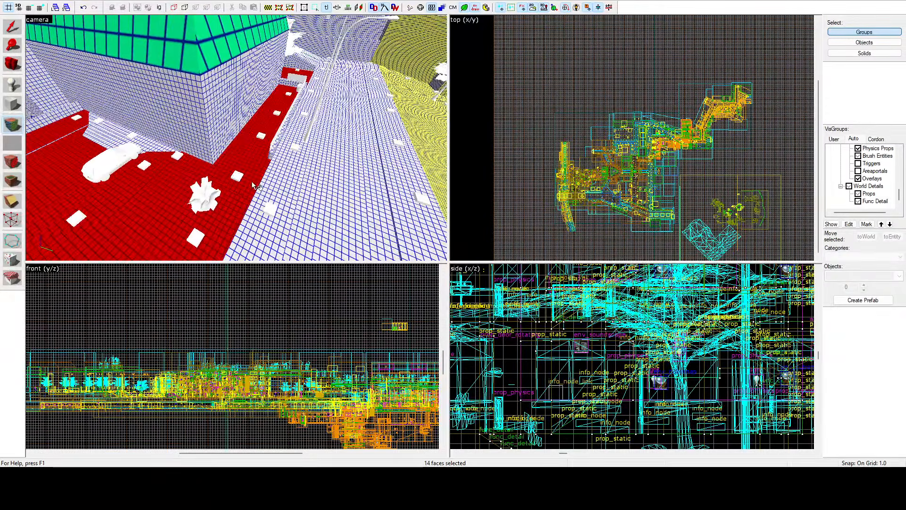
ctrl+click(267, 192)
ctrl+click(113, 129)
ctrl+click(101, 136)
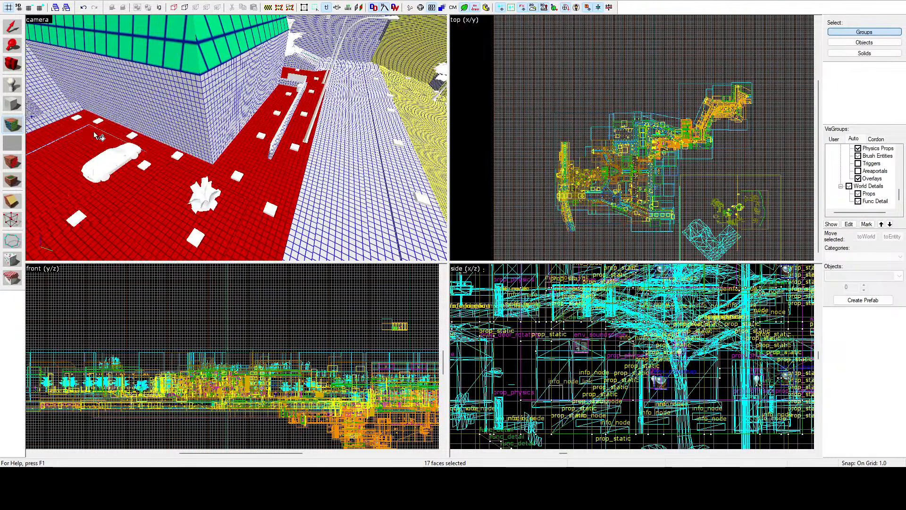
Step: Add the remaining road faces and the long sidewalk strip bordering the yellow slope to the selection
key(z)
key(z)
ctrl+click(273, 155)
ctrl+click(253, 160)
ctrl+click(231, 160)
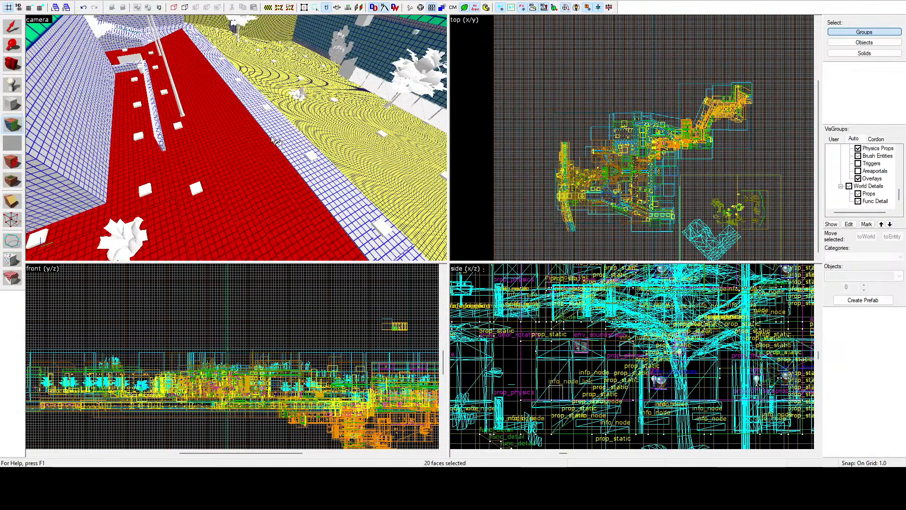
ctrl+click(274, 141)
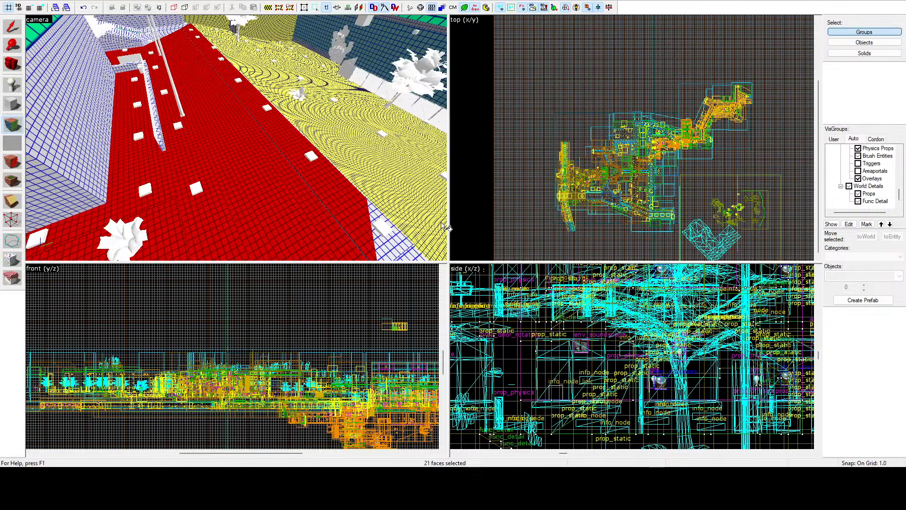
Step: Select the road faces above the yellow tree courtyard, including the sections beside the dashed line
key(z)
key(w)
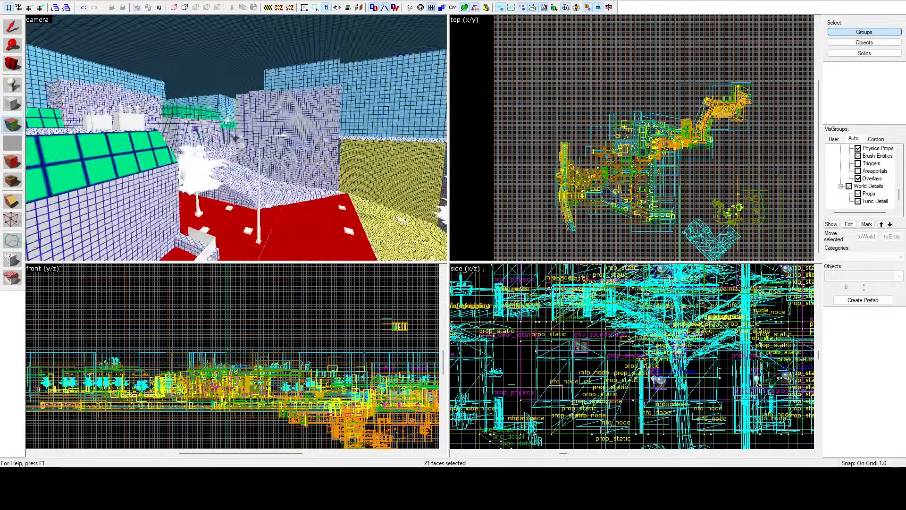
key(z)
click(236, 163)
ctrl+click(252, 178)
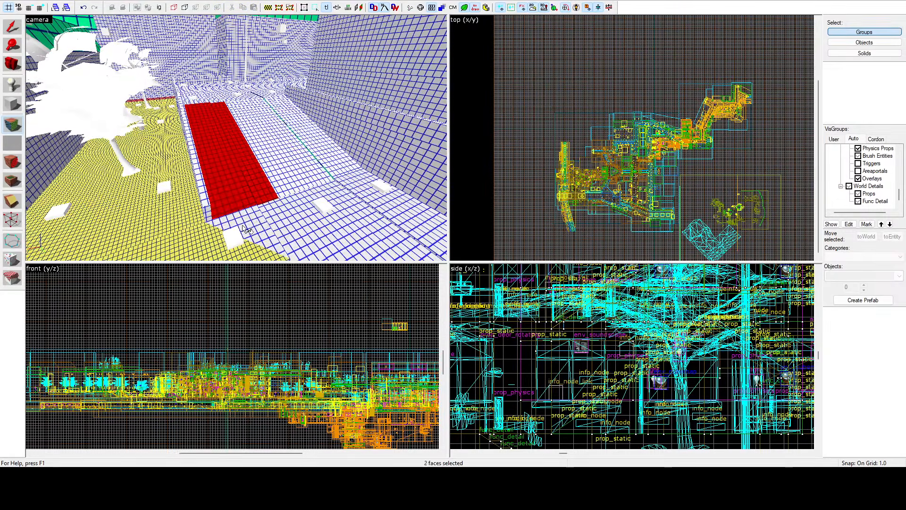
ctrl+click(245, 229)
ctrl+click(292, 234)
ctrl+click(345, 224)
ctrl+click(274, 151)
ctrl+click(315, 127)
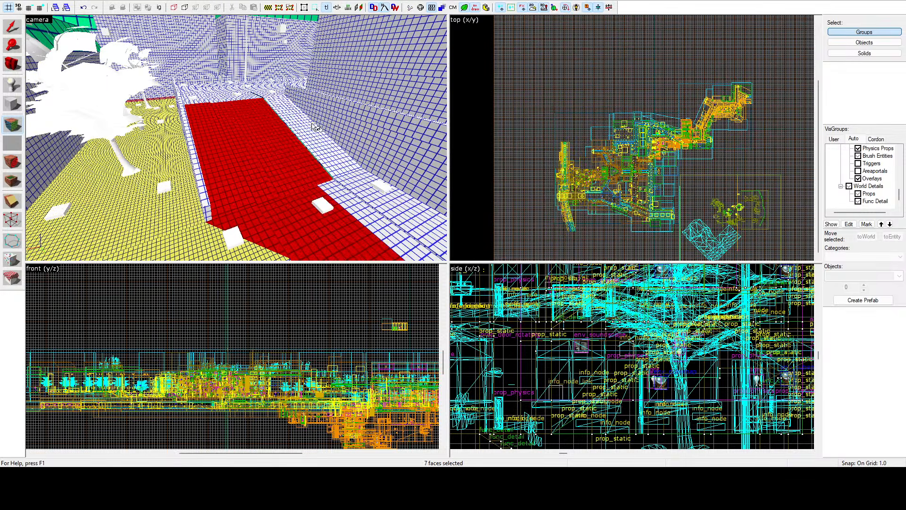
ctrl+click(315, 128)
Step: Add the long street faces and the lamp-lined sidewalk, including its corner above the yellow courtyard, to the selection
key(z)
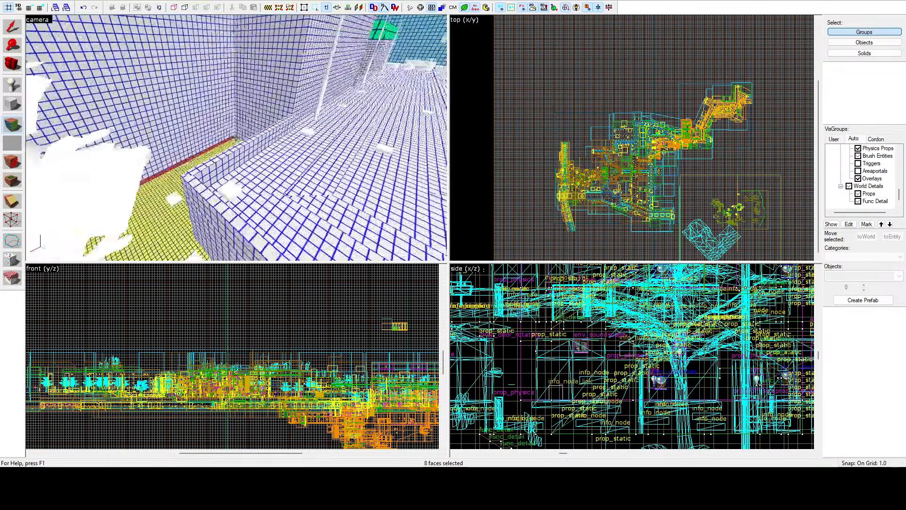
key(w)
key(s)
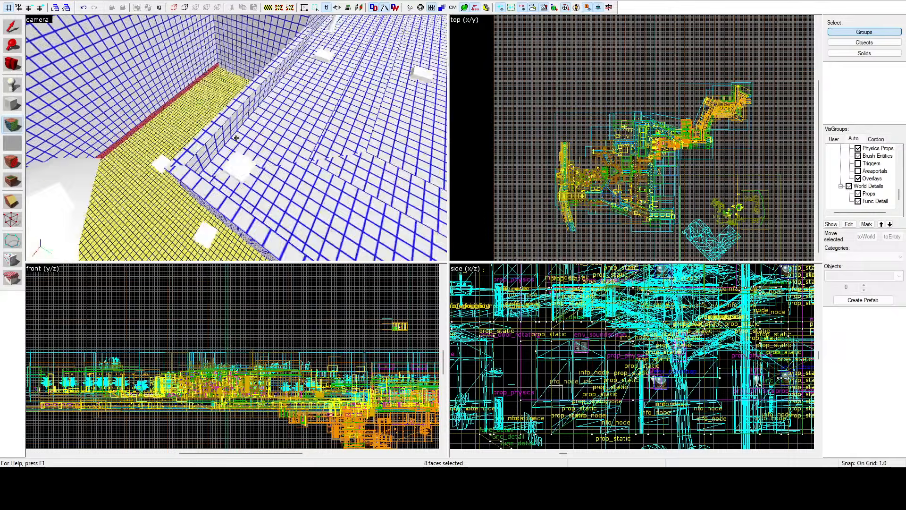
key(z)
ctrl+click(316, 124)
ctrl+click(296, 126)
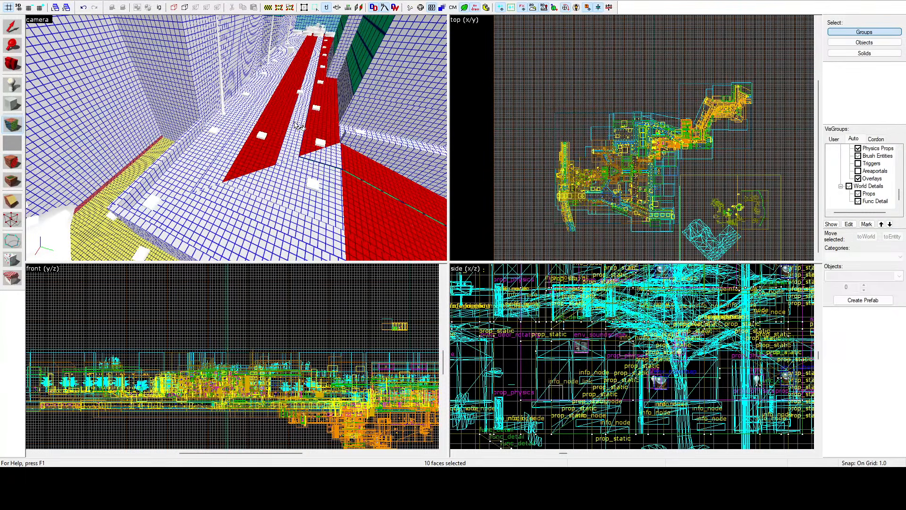
ctrl+click(298, 123)
ctrl+click(260, 121)
ctrl+click(253, 129)
ctrl+click(203, 158)
ctrl+click(209, 218)
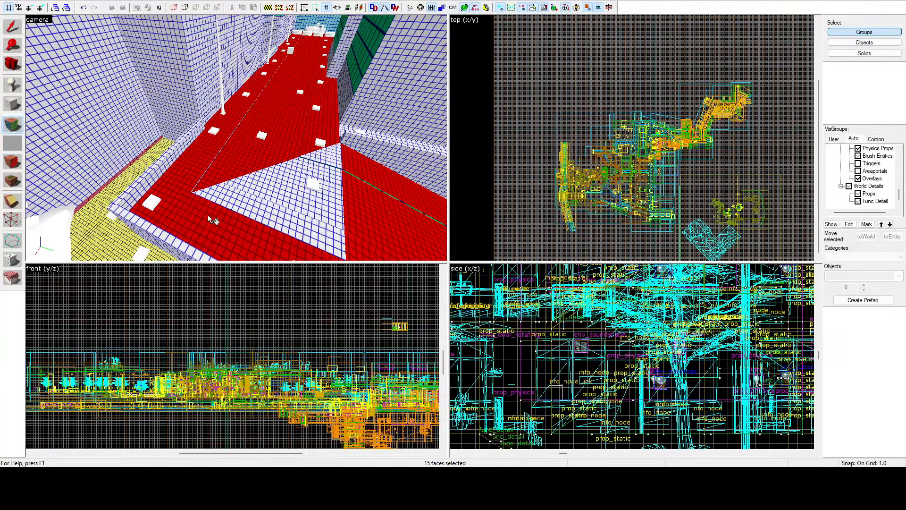
Step: Add the remaining triangular road faces at the street bend to the selection
ctrl+click(242, 205)
ctrl+click(256, 194)
ctrl+click(309, 169)
ctrl+click(328, 153)
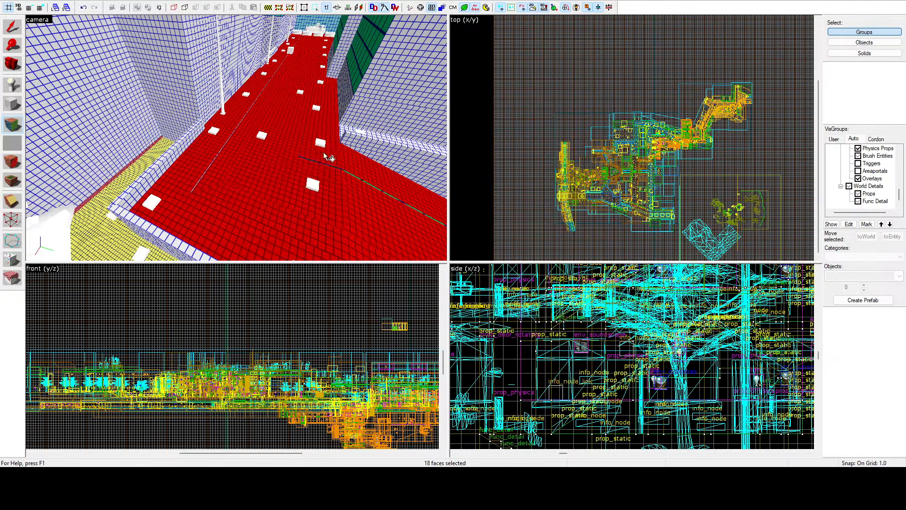
Step: Add the last road faces beside the corner building toward the yellow ground, and end face editing
key(z)
key(a)
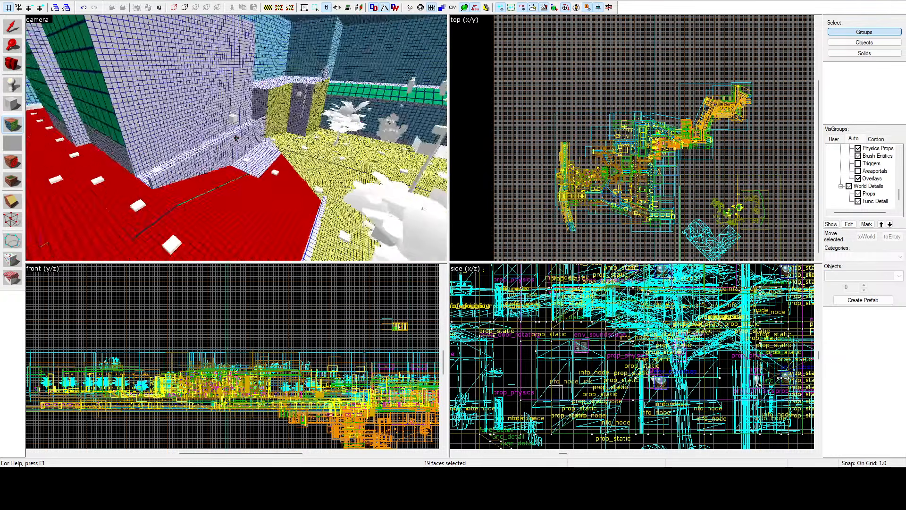
key(z)
ctrl+click(261, 163)
ctrl+click(256, 152)
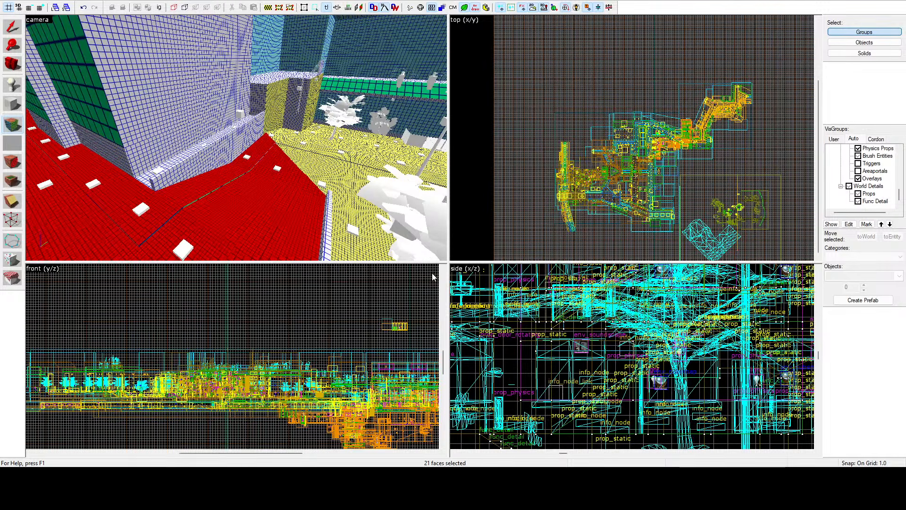
key(z)
Step: Select the first thin strip faces along the wall base beside the yellow ground for face editing
key(z)
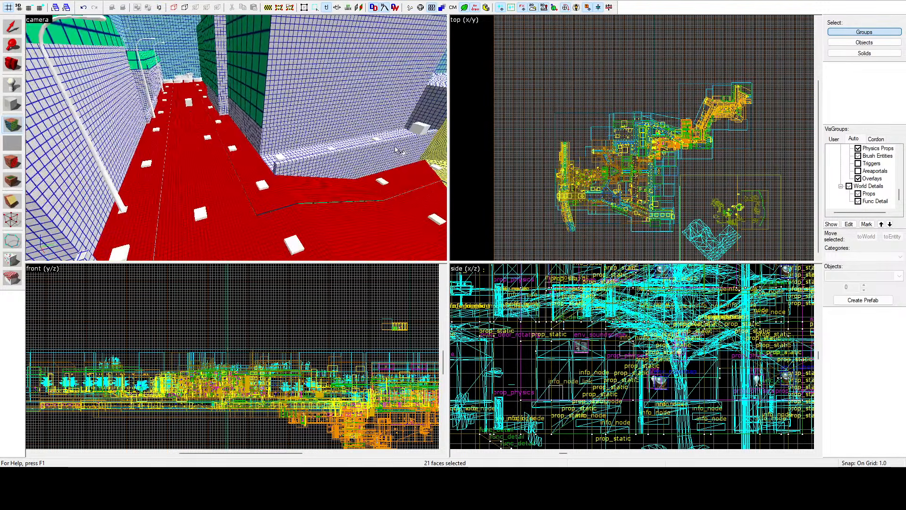
key(shift+s)
key(z)
key(w)
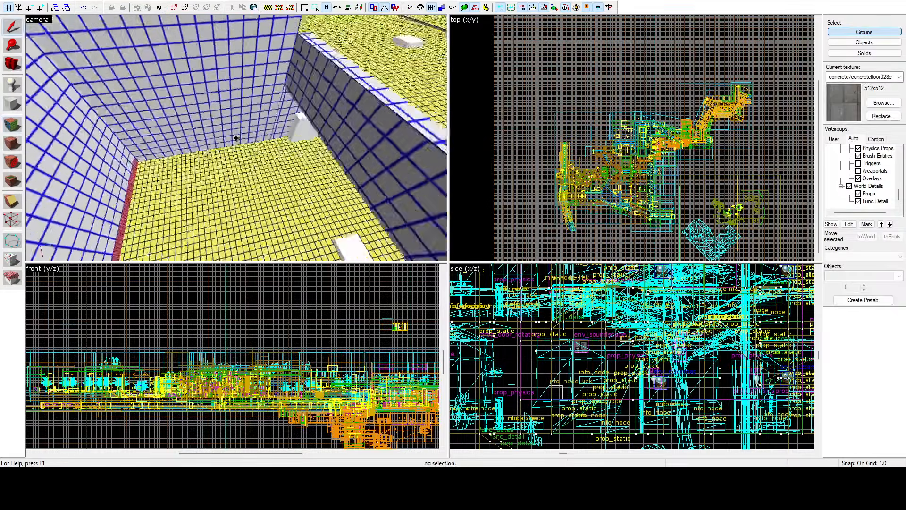
key(z)
click(13, 124)
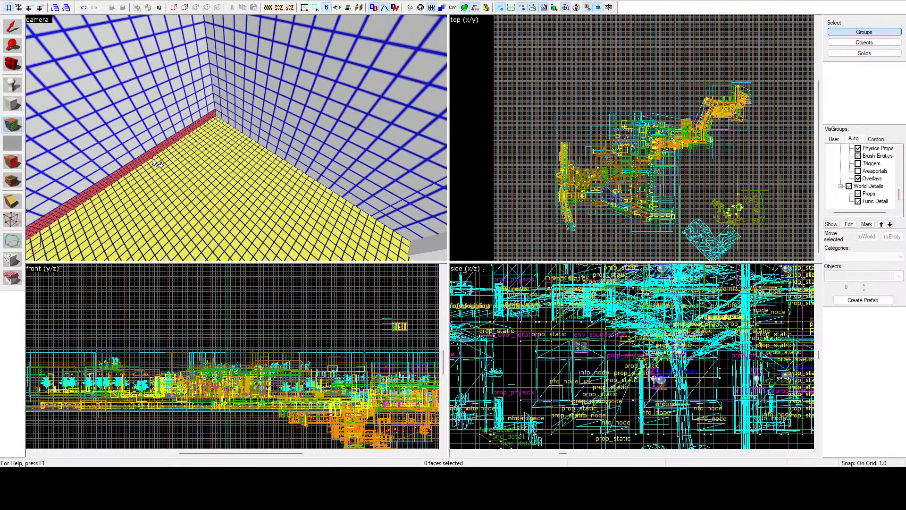
click(150, 157)
ctrl+click(158, 147)
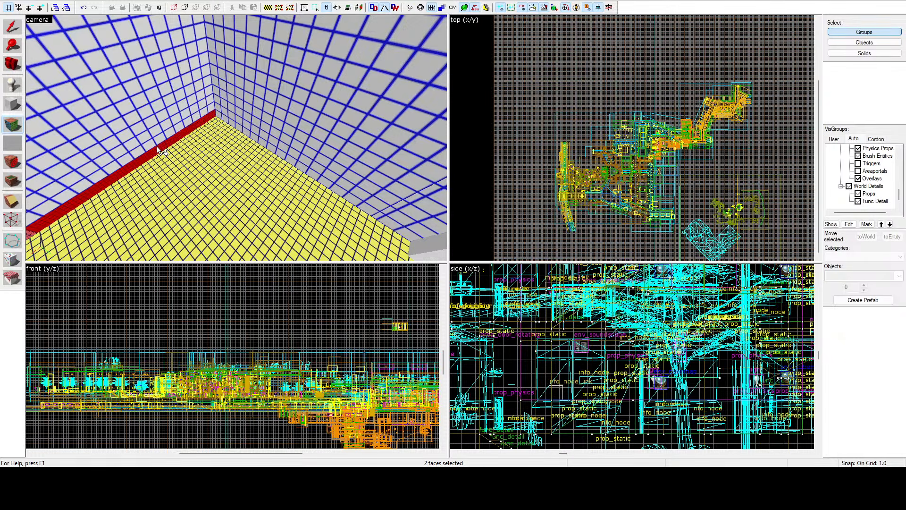
Step: Add the remaining strip faces along the same wall base to the selection, and end face editing
key(z)
key(z)
ctrl+click(244, 138)
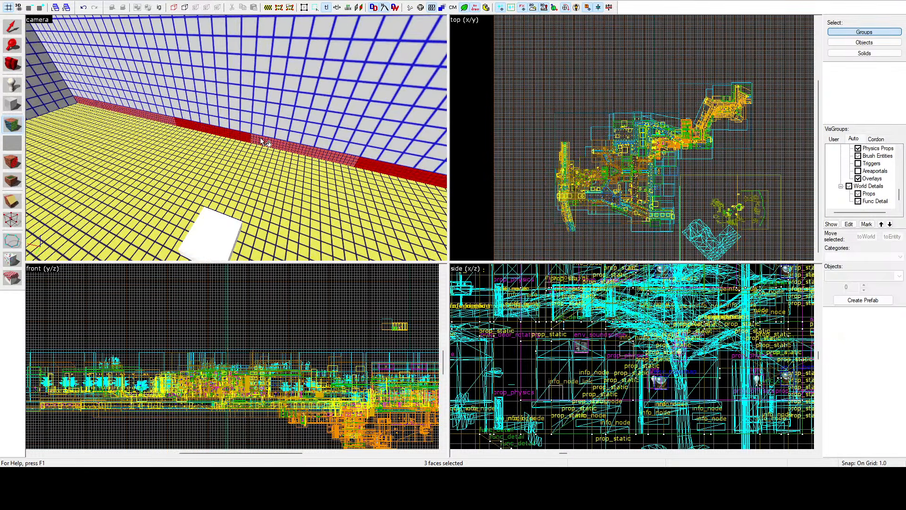
ctrl+click(261, 138)
ctrl+click(149, 117)
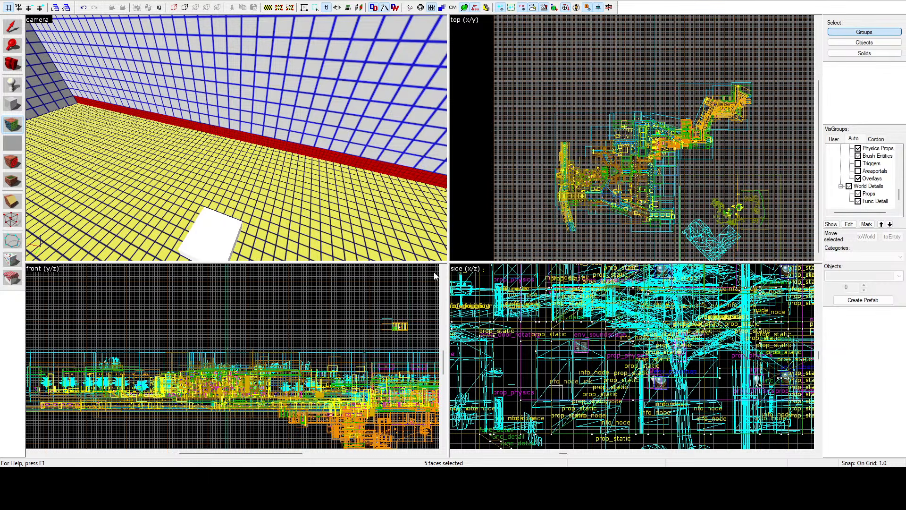
key(shift+s)
Step: Select the mismatched triangular ground faces in the yellow street area for face editing
key(z)
key(w)
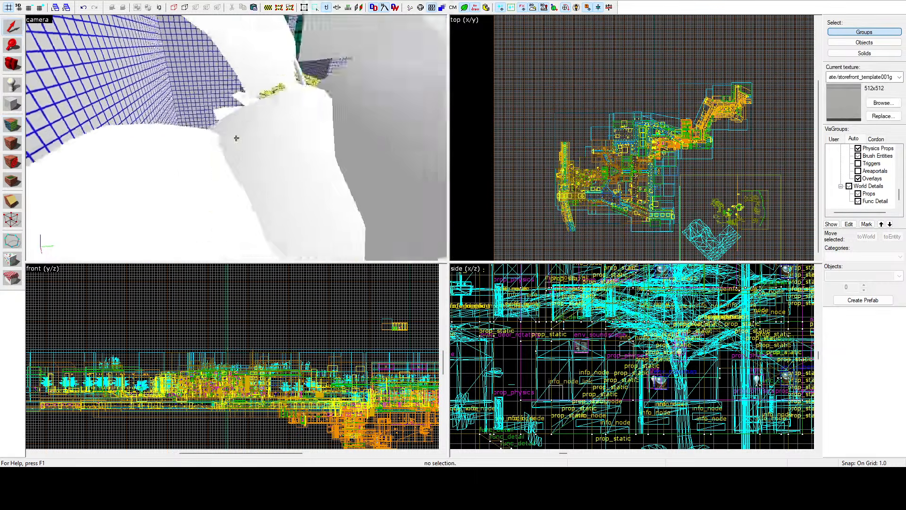
key(w)
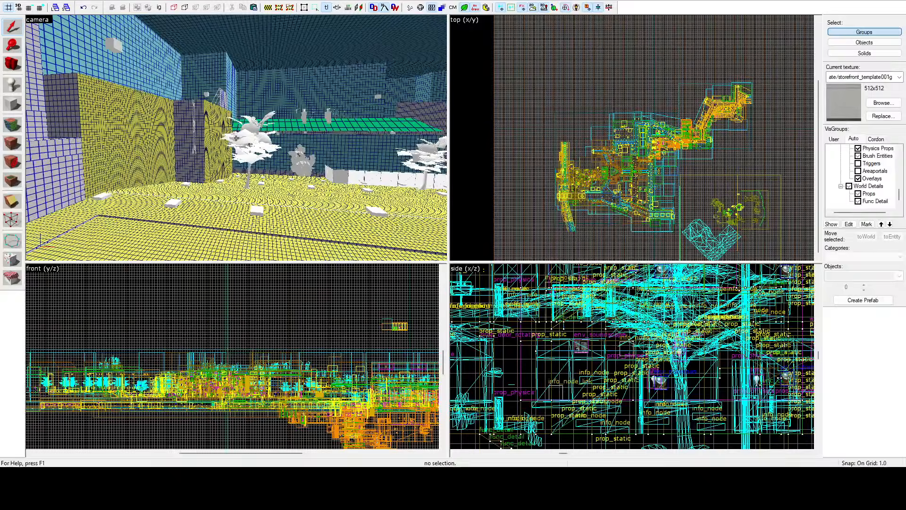
key(w)
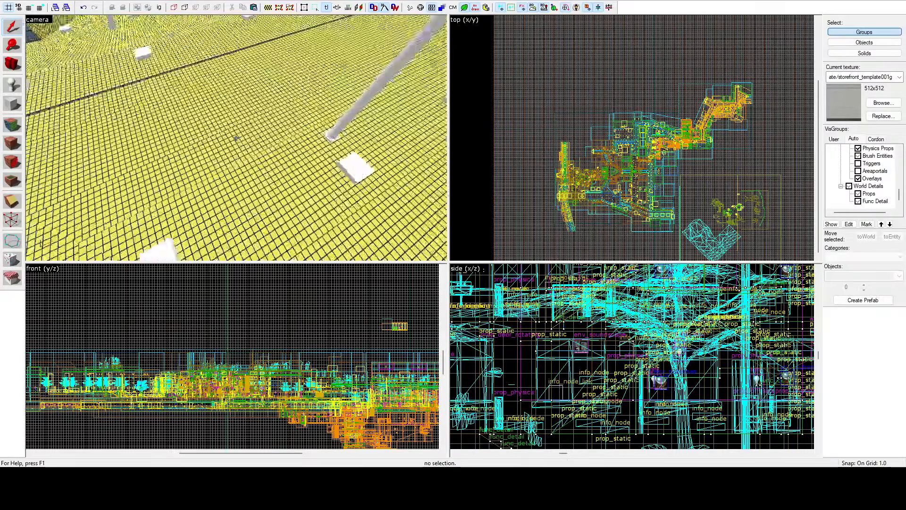
key(w)
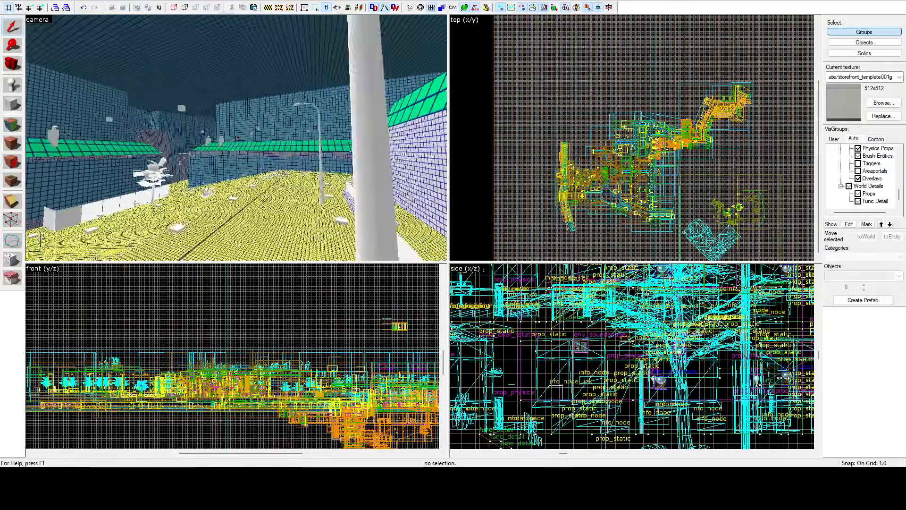
key(w)
click(17, 131)
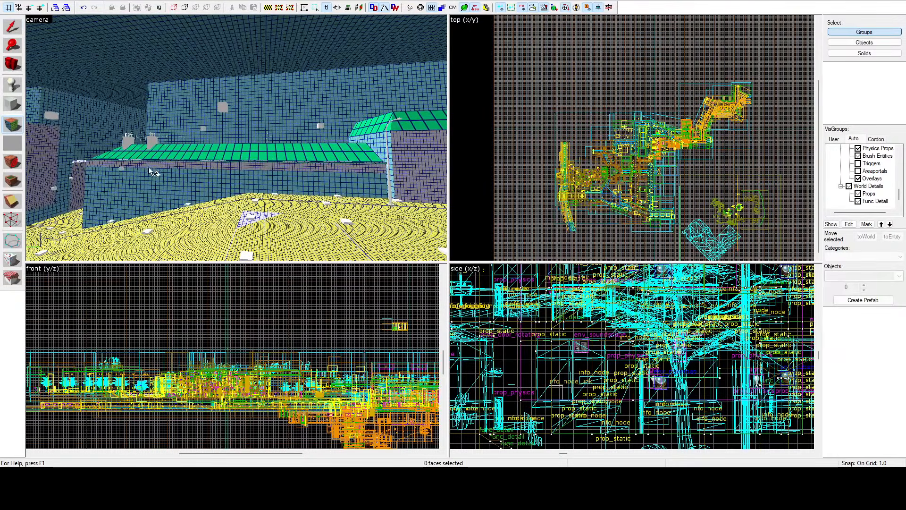
click(167, 203)
key(z)
key(z)
click(168, 208)
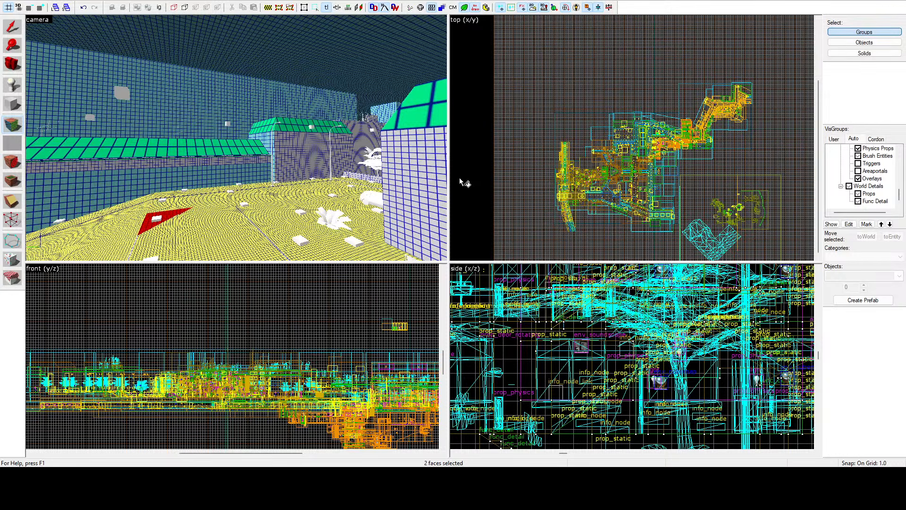
Step: Select the end wall of the green-roofed building and the long facades below the green roofs on both sides of the street
click(266, 142)
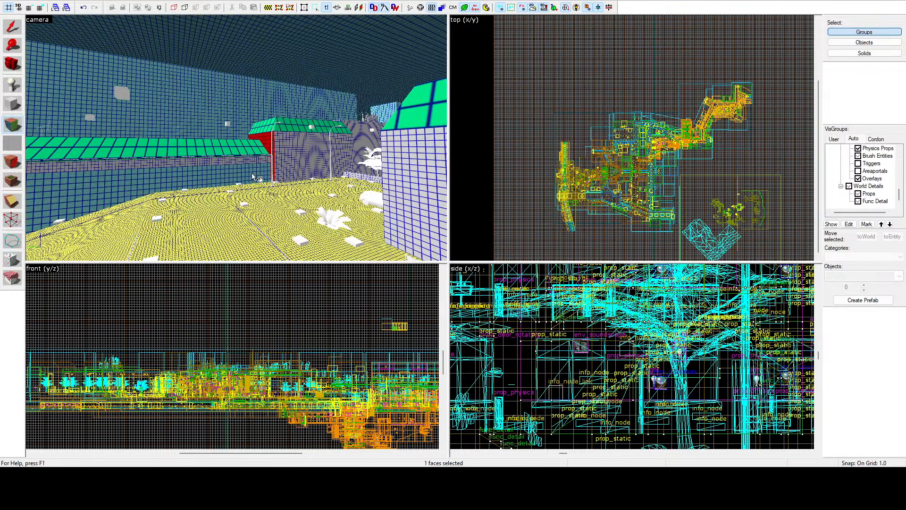
ctrl+click(251, 173)
key(z)
key(w)
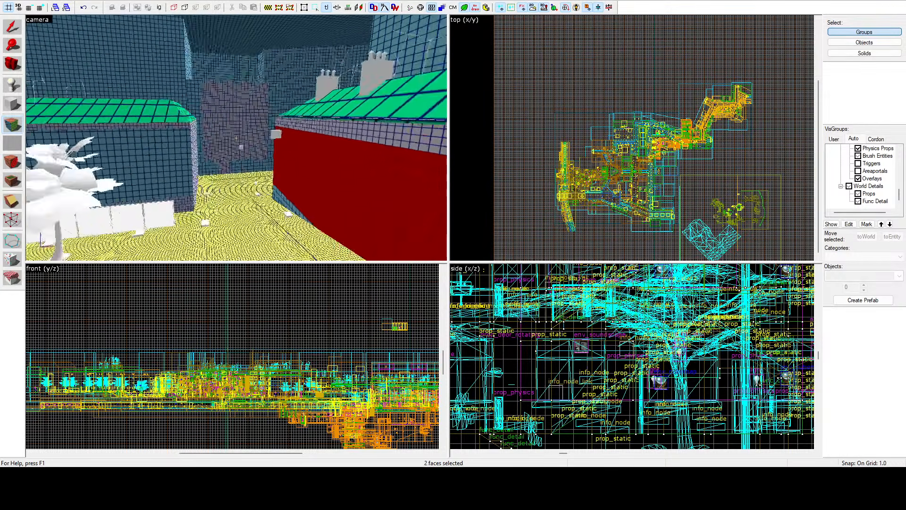
key(z)
ctrl+click(267, 191)
ctrl+click(121, 153)
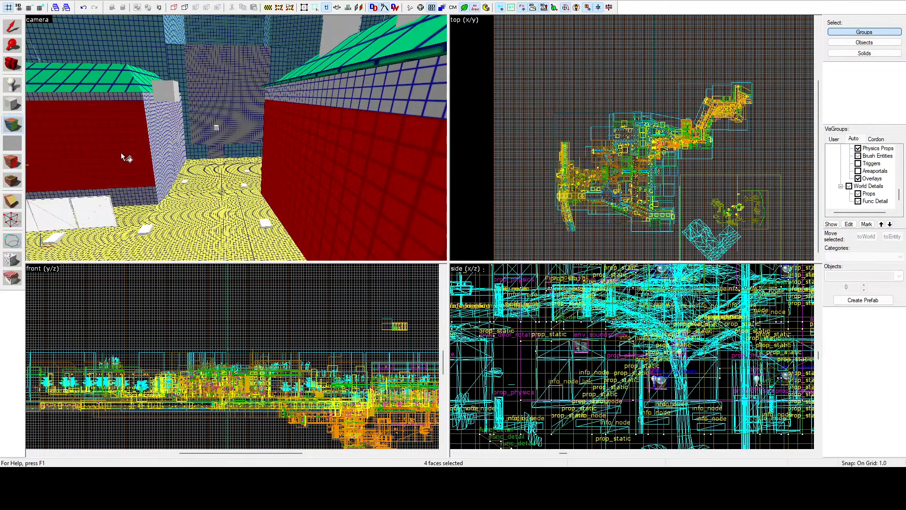
Step: Add the wall faces framing the tall backdrop at the street's far end to the selection
ctrl+click(180, 66)
ctrl+click(281, 55)
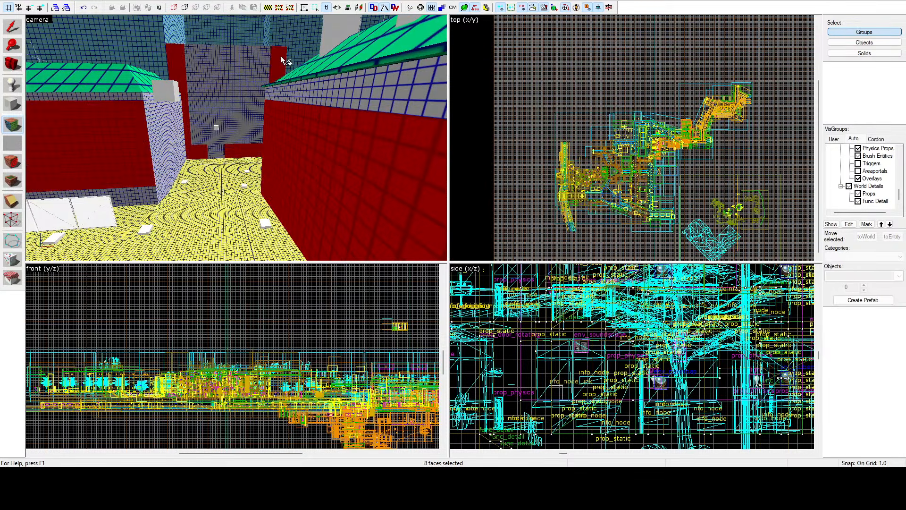
key(z)
key(w)
key(w)
key(z)
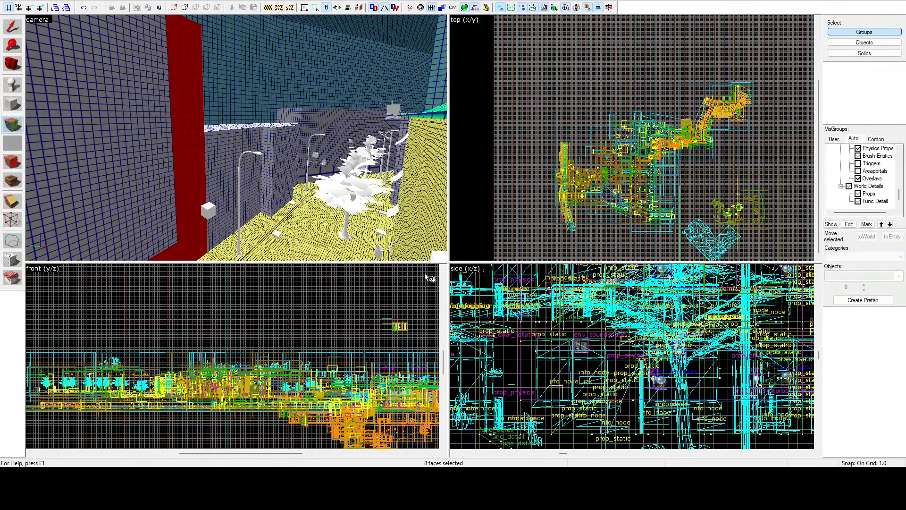
Step: Select the upper wall band below the green hipped roof and the large yellow facade faces beneath it
key(z)
key(z)
click(242, 107)
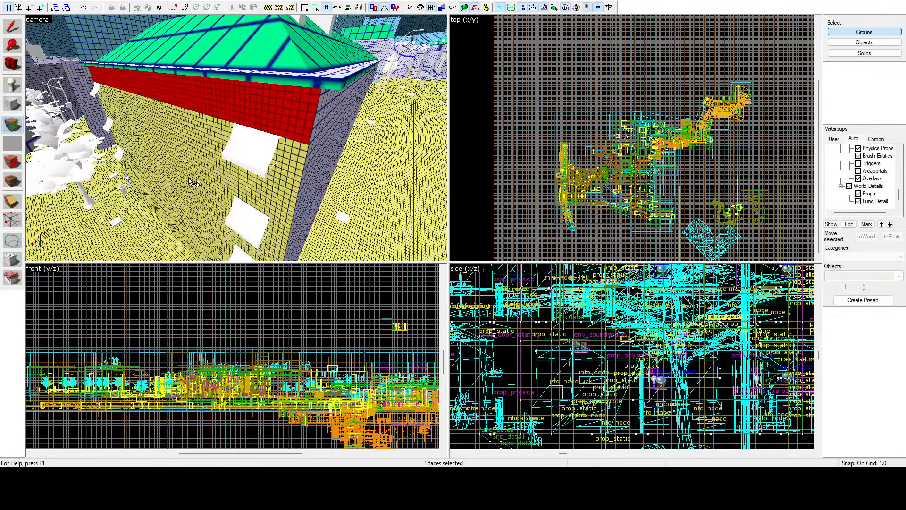
ctrl+click(190, 175)
ctrl+click(203, 253)
Step: Add the remaining lower faces of the hipped-roof building's facade to the selection, and end face editing
key(z)
key(a)
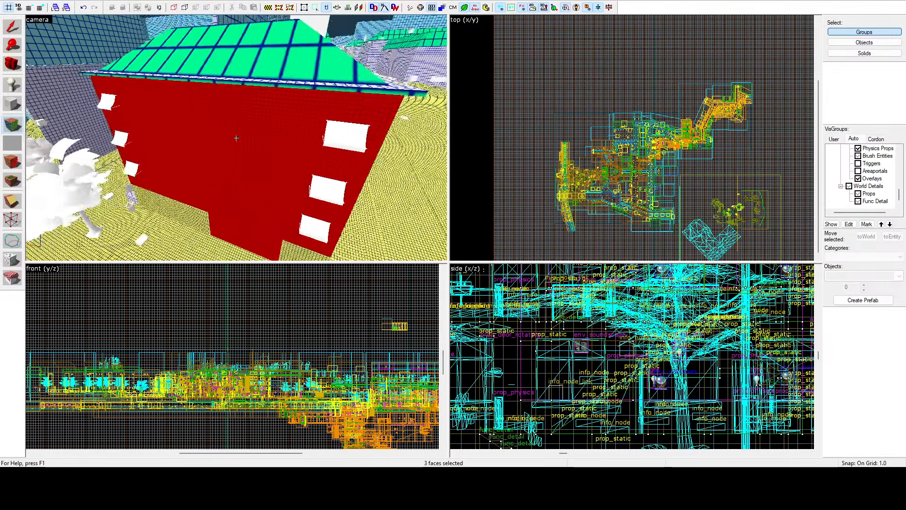
key(z)
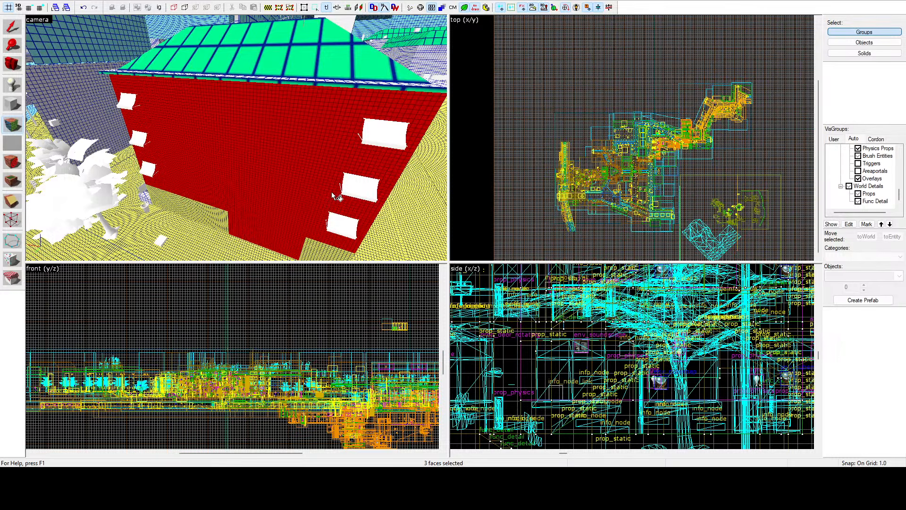
ctrl+click(317, 253)
ctrl+click(217, 221)
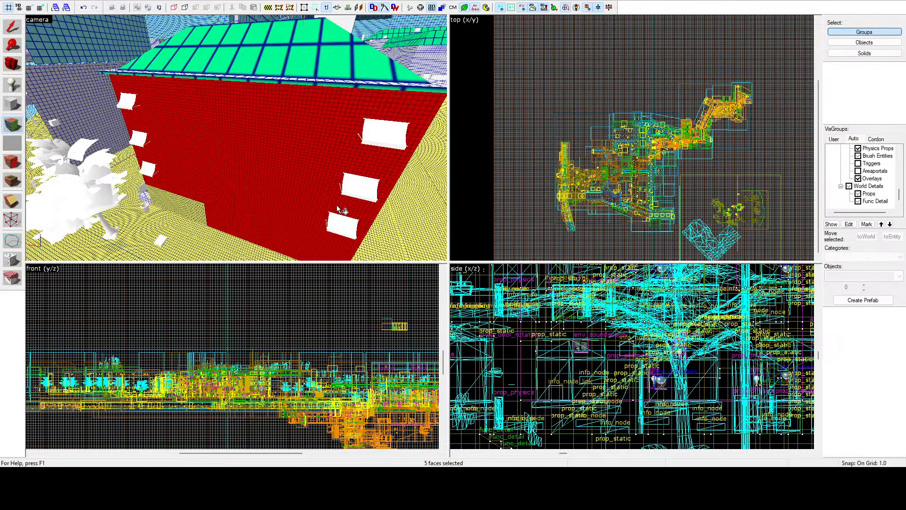
ctrl+click(175, 211)
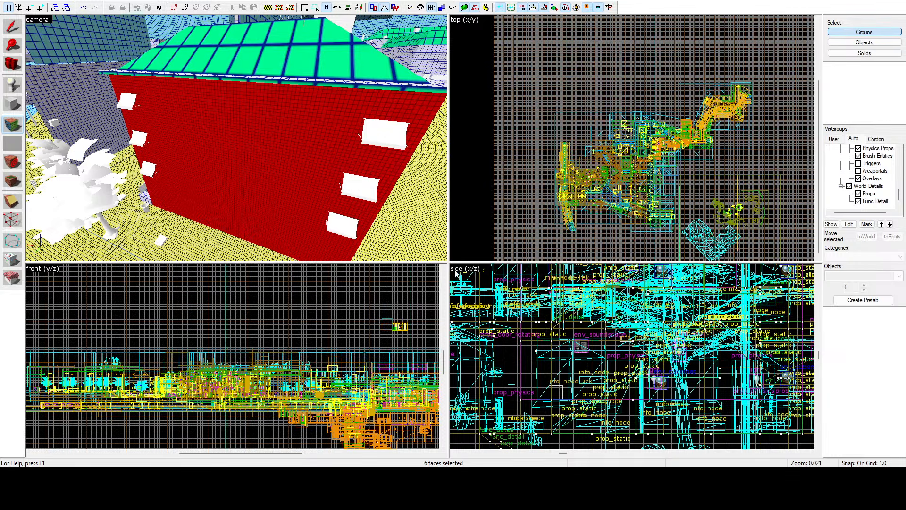
key(shift+s)
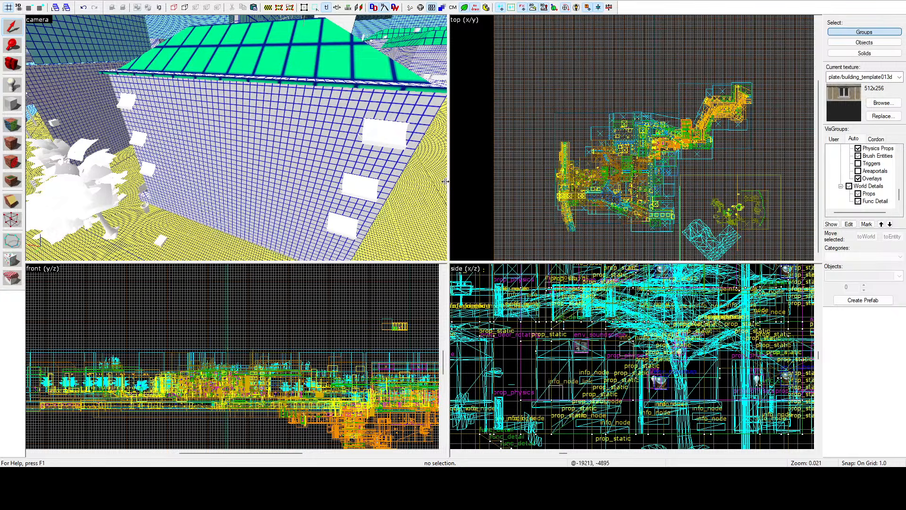
Step: With face editing active, select the yellow-grid and adjoining facade faces of the nearest building along the street
key(z)
key(w)
key(a)
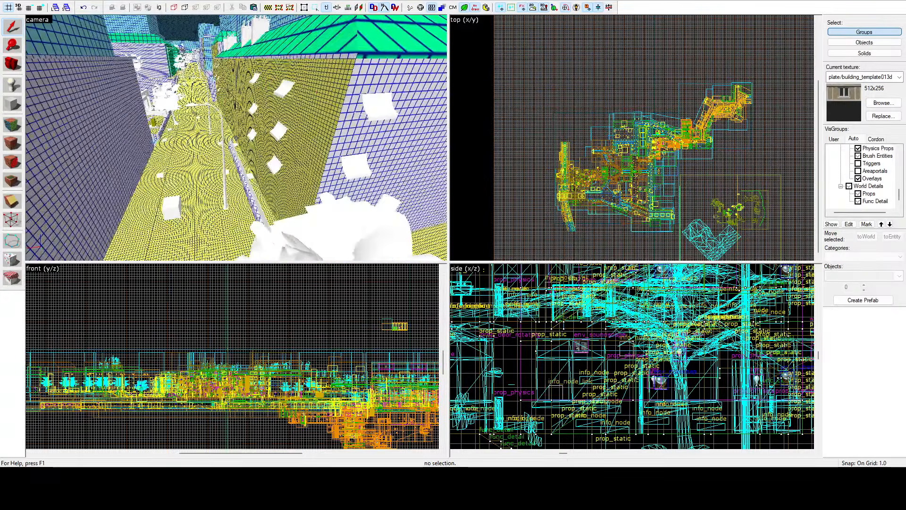
key(z)
key(shift+a)
click(297, 129)
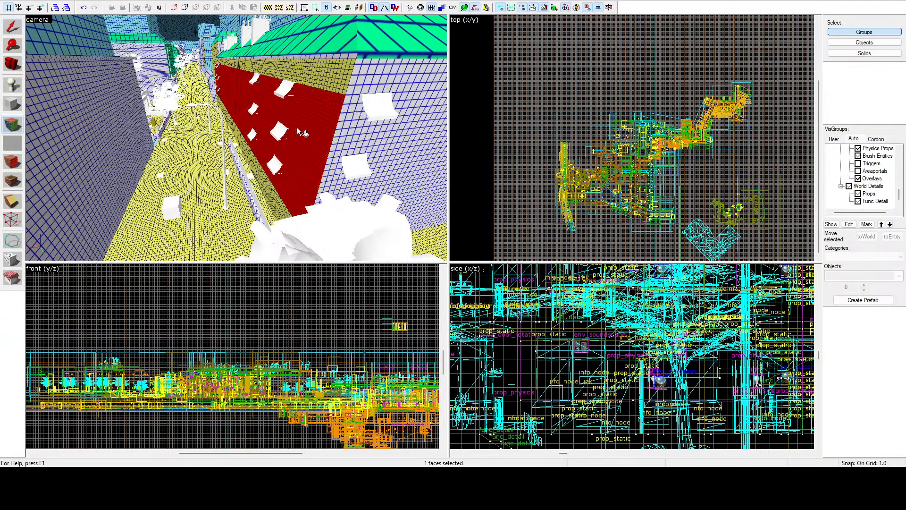
ctrl+click(316, 81)
ctrl+click(282, 200)
Step: Add the facade faces of the farther buildings on the same street side and change the selection's lightmap scale to match the white-grid walls
key(z)
key(w)
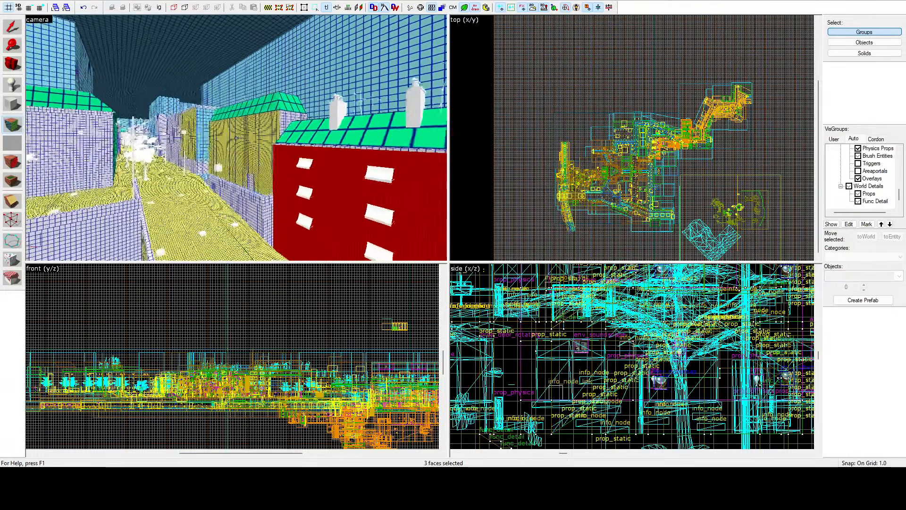
key(z)
ctrl+click(258, 153)
ctrl+click(297, 185)
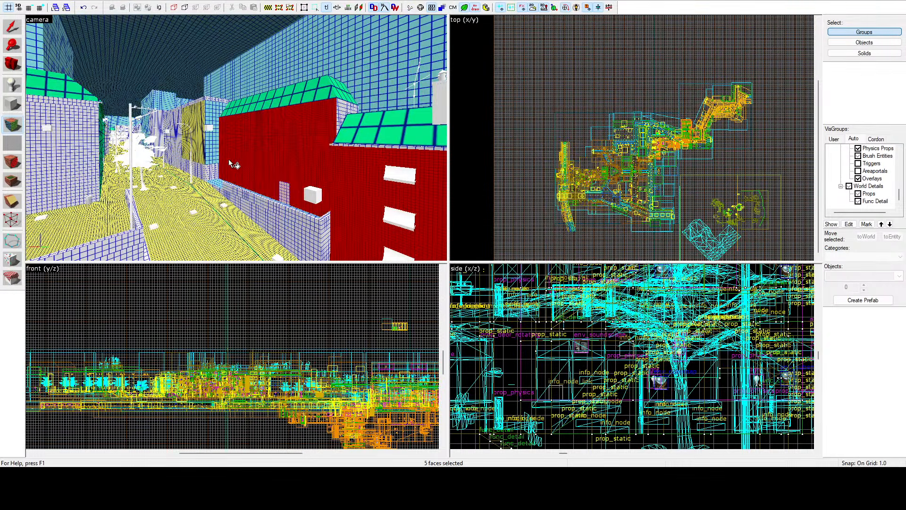
ctrl+click(211, 143)
ctrl+click(202, 142)
ctrl+click(197, 109)
ctrl+click(189, 109)
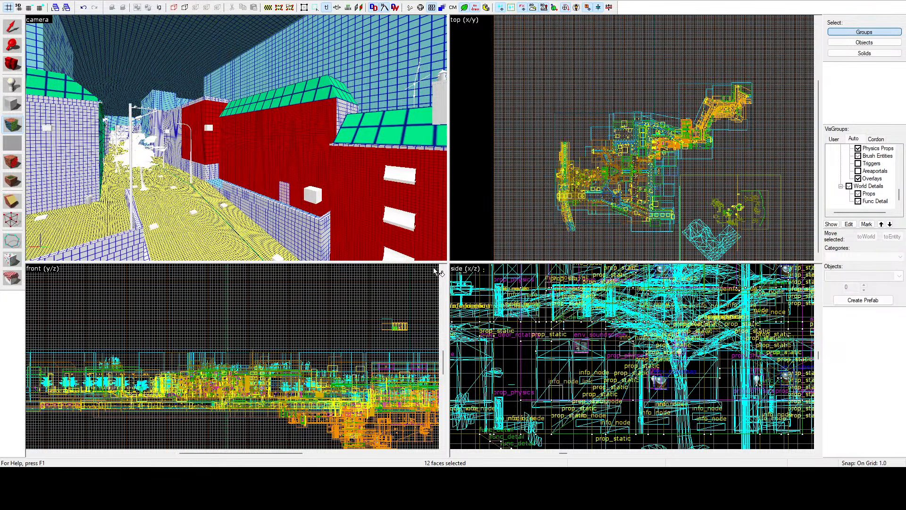
key(shift+s)
Step: Select the cyan-grid ledge surface at the foot of the long wall and match its lightmap scale to the surrounding white-grid faces
key(z)
key(w)
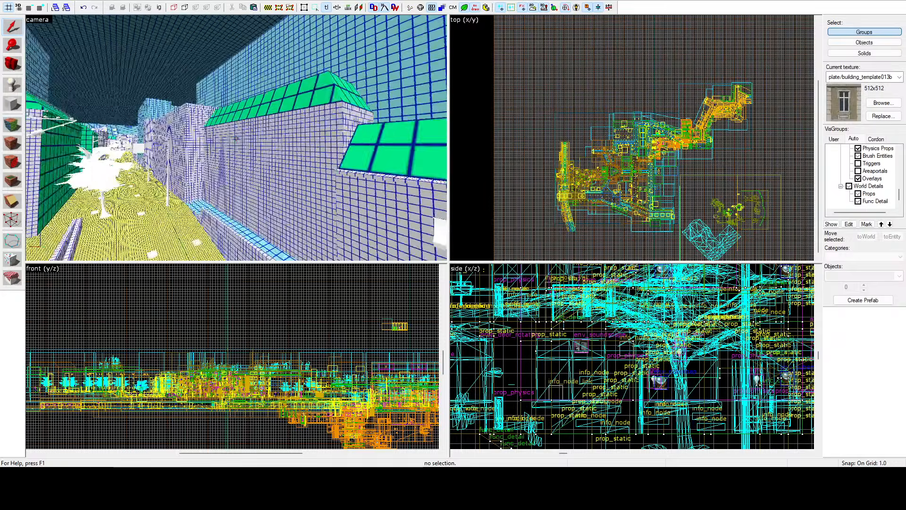
key(z)
click(12, 124)
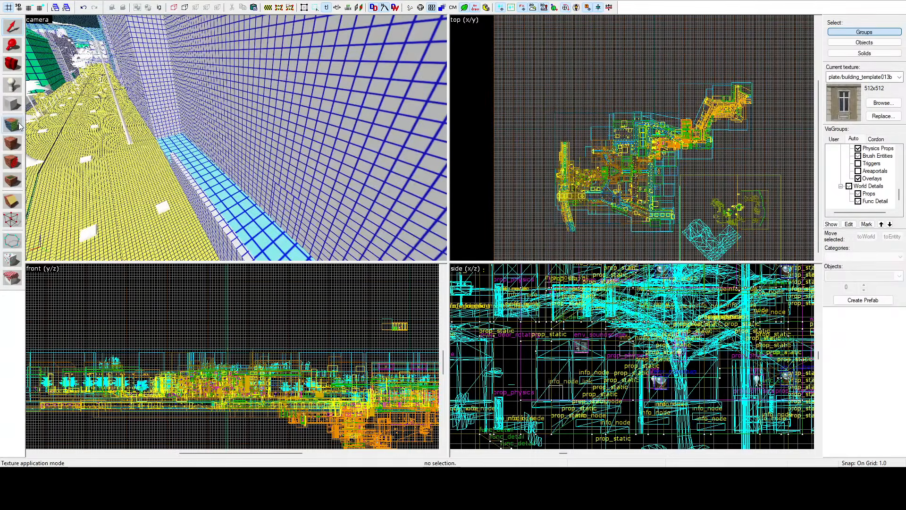
click(218, 173)
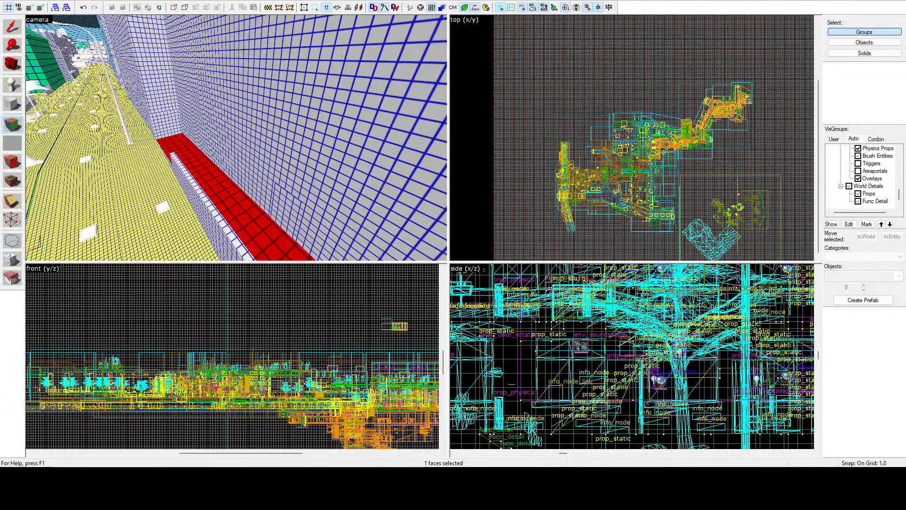
key(shift+s)
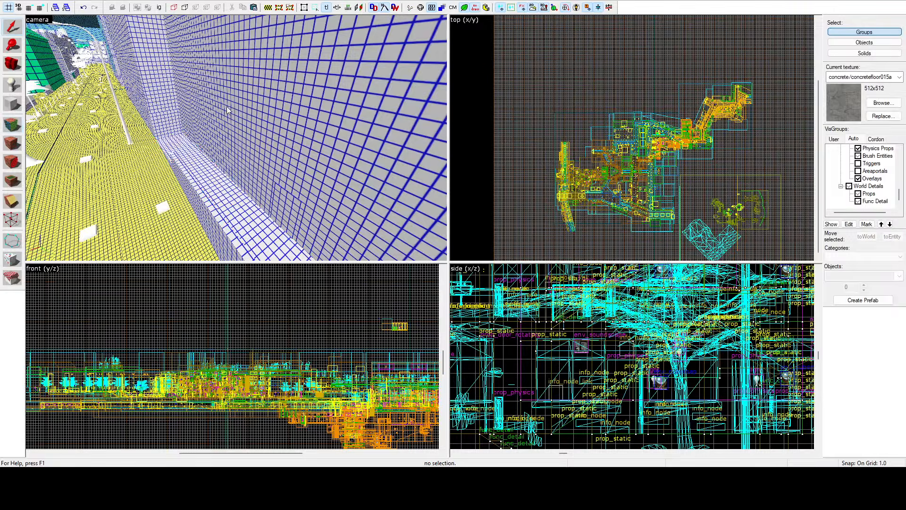
Step: Select the large green-grid upper wall faces of the building across the street in face editing mode
key(z)
key(w)
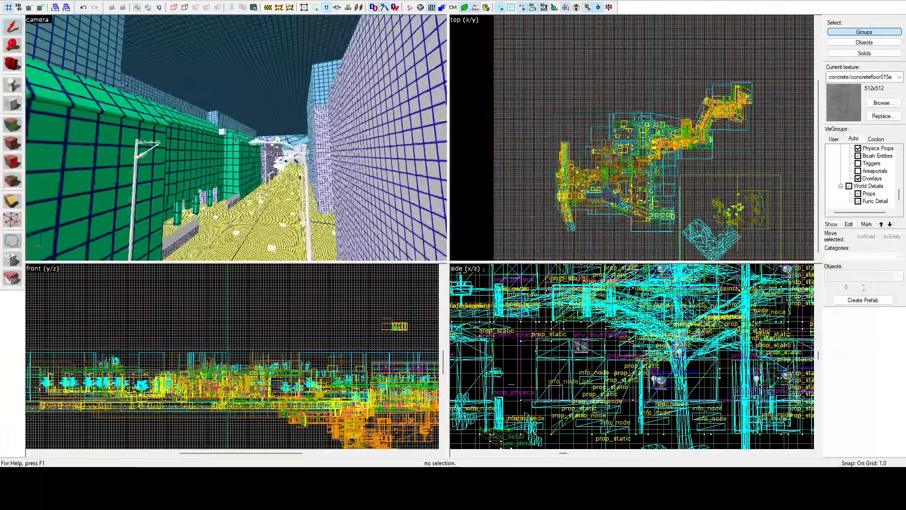
key(z)
click(15, 125)
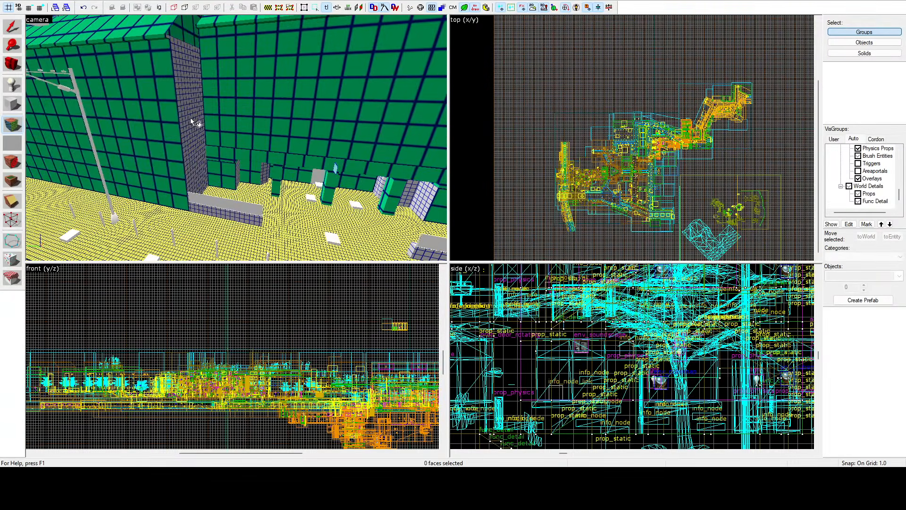
click(163, 115)
ctrl+click(221, 138)
ctrl+click(224, 164)
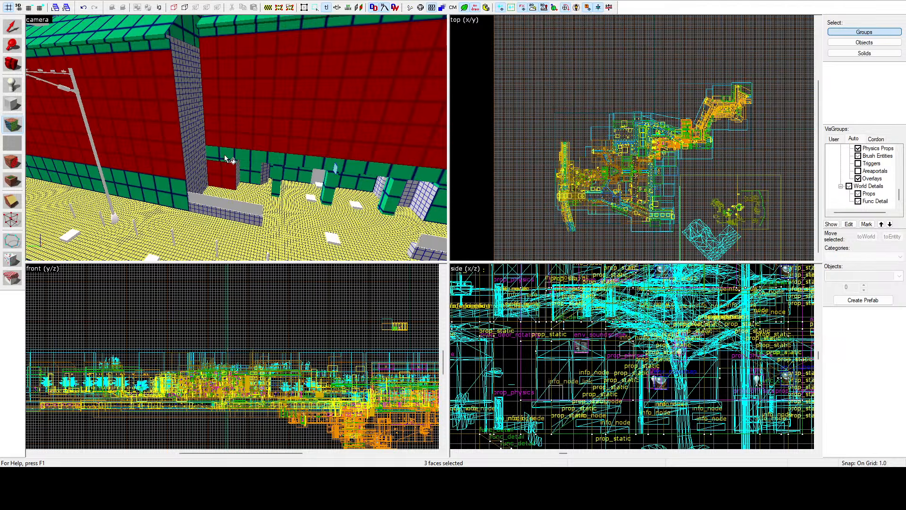
Step: Add the green-grid base strip, the first pillars and the wall behind them to the face selection
ctrl+click(251, 169)
ctrl+click(257, 153)
ctrl+click(145, 178)
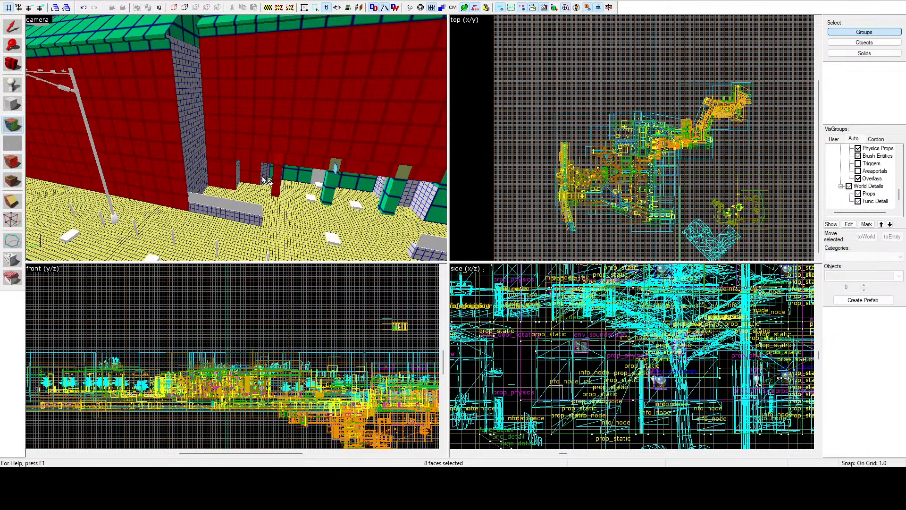
ctrl+click(293, 176)
ctrl+click(324, 184)
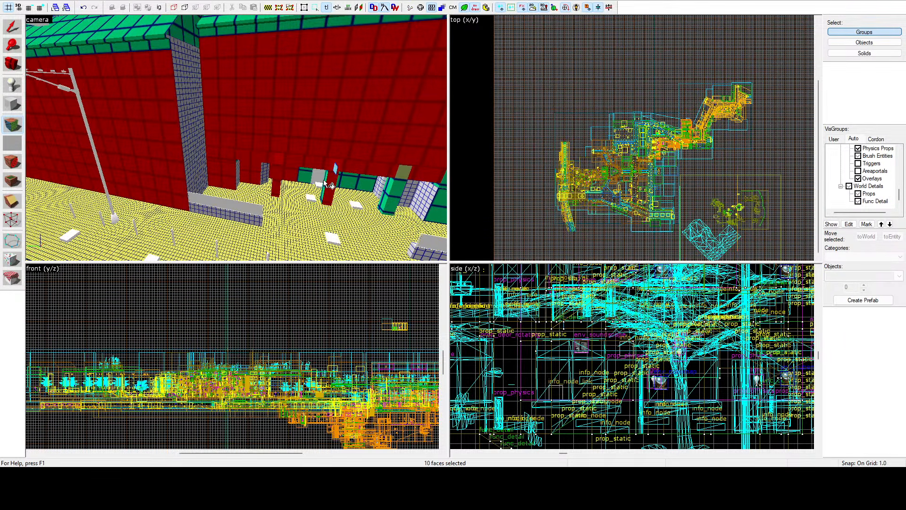
ctrl+click(325, 180)
ctrl+click(348, 181)
Step: Add the remaining pillar front, the recessed wall sections and the inner corner wall beside the low planter to the face selection
key(z)
key(d)
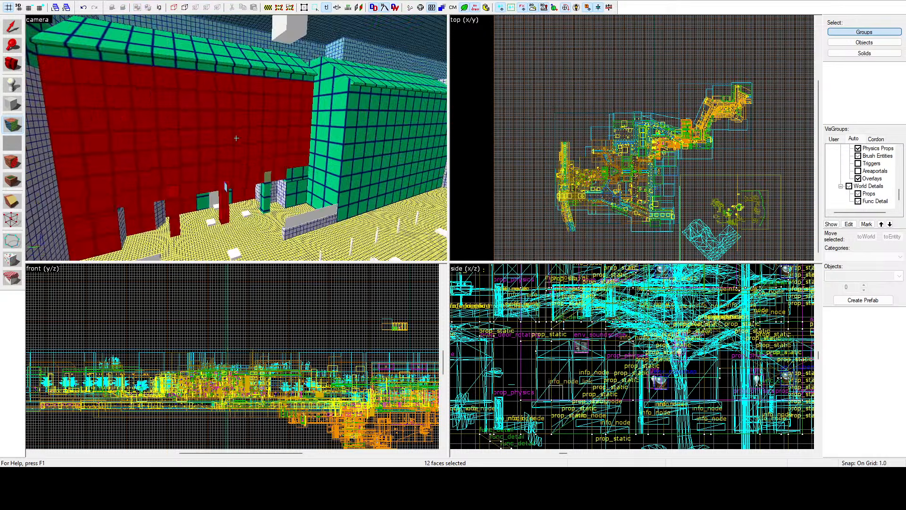
key(w)
key(z)
ctrl+click(224, 137)
ctrl+click(217, 138)
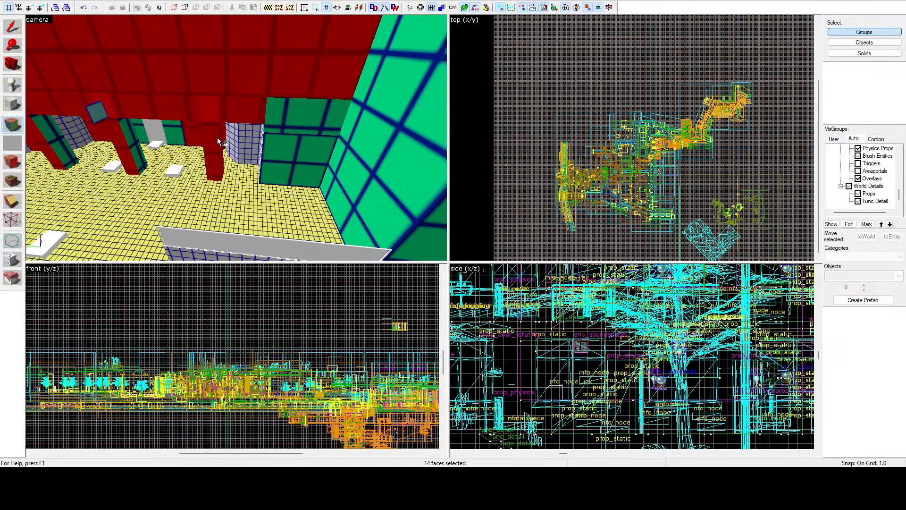
ctrl+click(283, 137)
ctrl+click(283, 132)
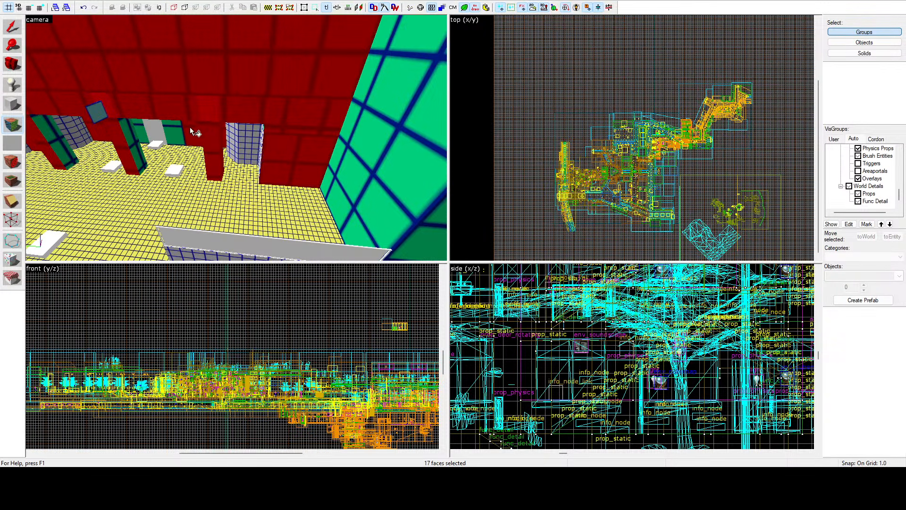
ctrl+click(131, 139)
ctrl+click(141, 132)
ctrl+click(353, 112)
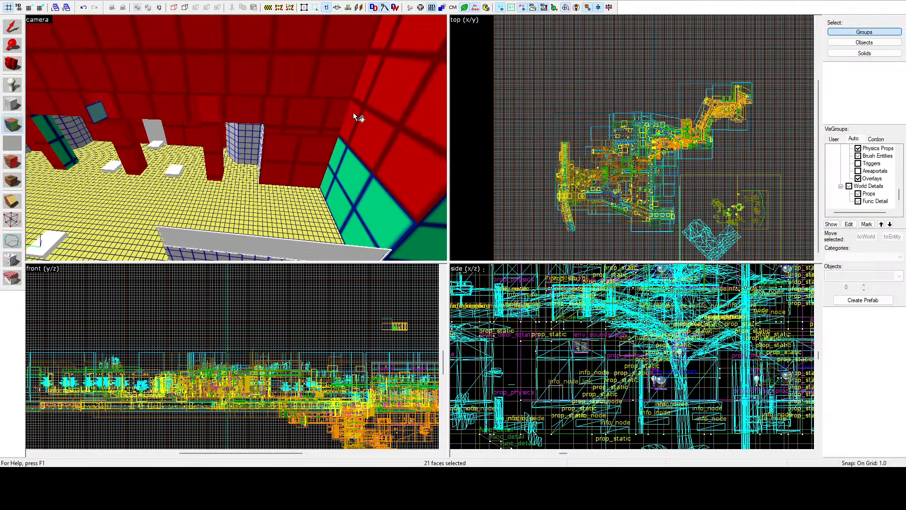
Step: Add the projecting wing's street-facing wall and its lower green corner patch to the face selection
key(z)
Step: Add the thin green strips above the ground-floor openings, seen between the pillars, to the face selection
key(z)
ctrl+click(241, 145)
ctrl+click(229, 206)
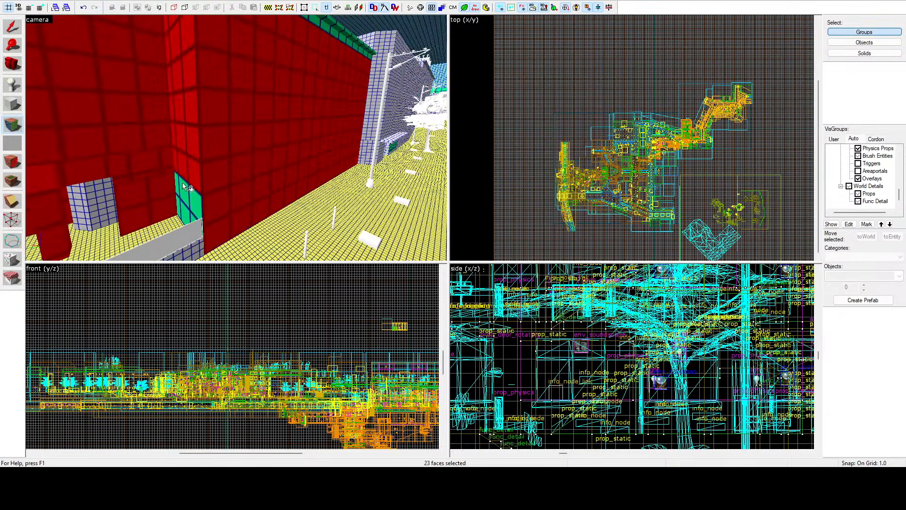
ctrl+click(186, 193)
key(z)
key(z)
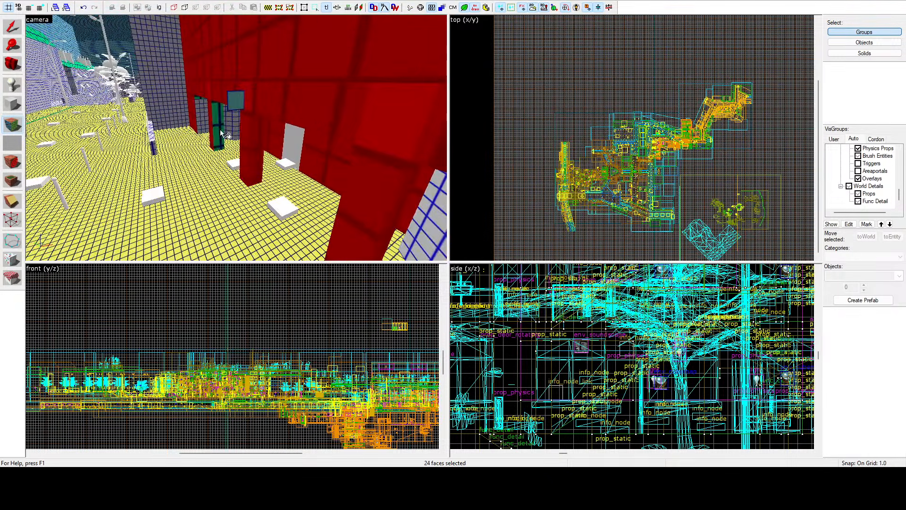
ctrl+click(198, 95)
key(z)
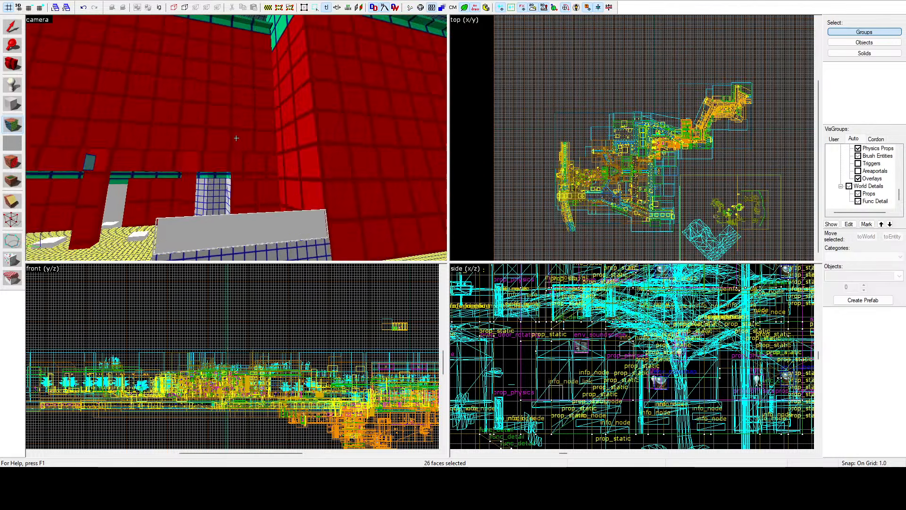
key(z)
ctrl+click(237, 145)
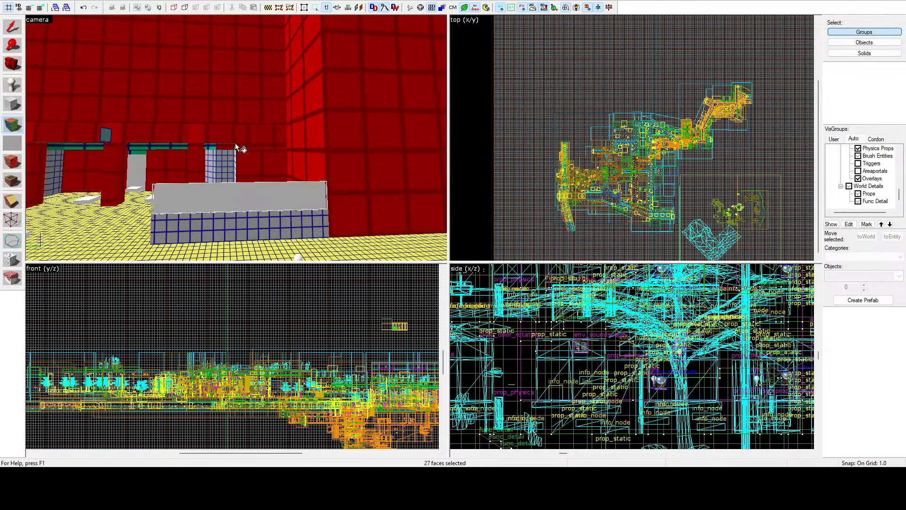
ctrl+click(213, 146)
ctrl+click(157, 146)
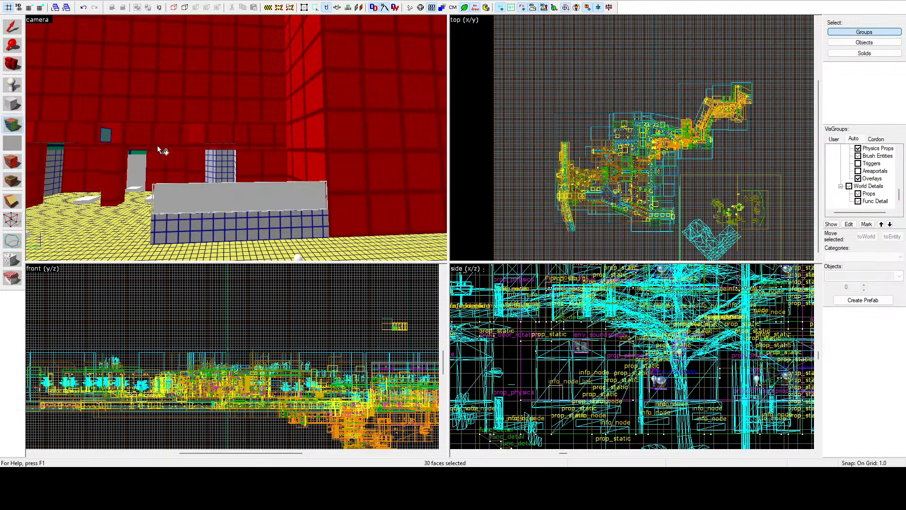
Step: Add the green wall patches above the back doorways and windows under the overhang to the face selection
key(z)
key(w)
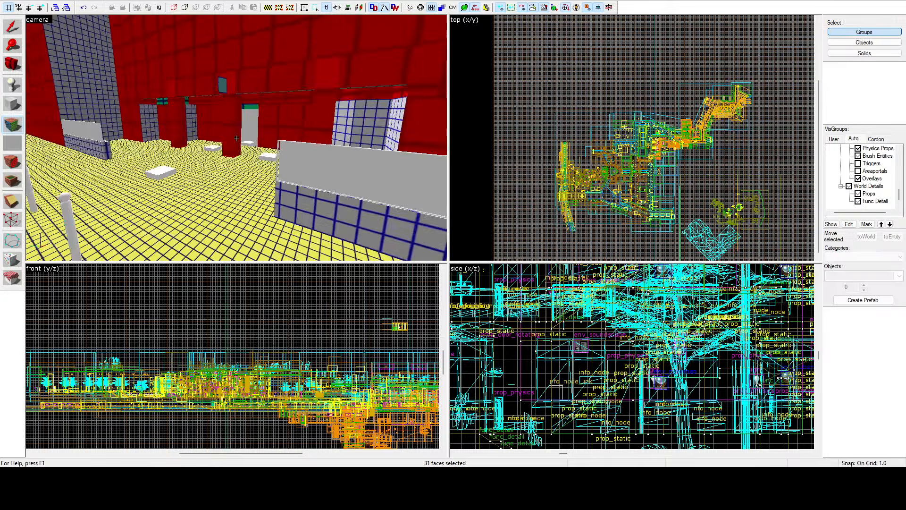
key(z)
ctrl+click(200, 103)
key(z)
key(d)
key(z)
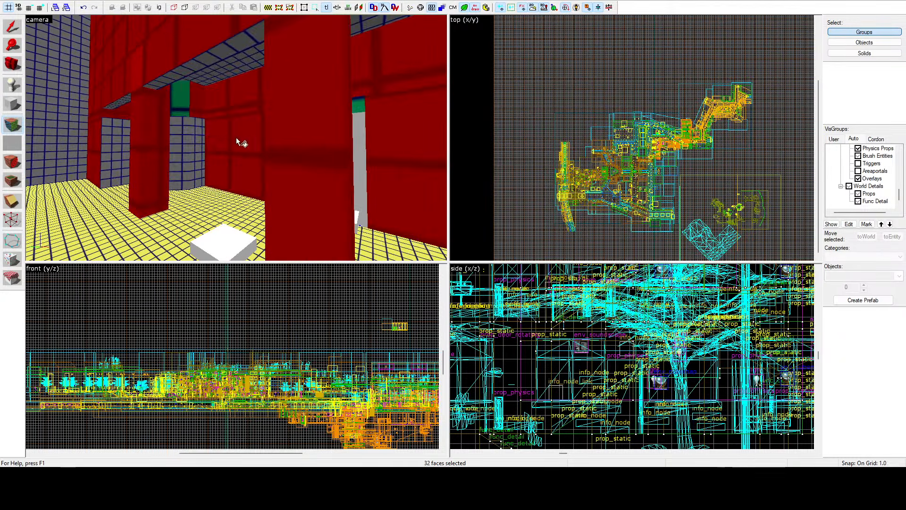
ctrl+click(176, 90)
key(z)
key(d)
key(z)
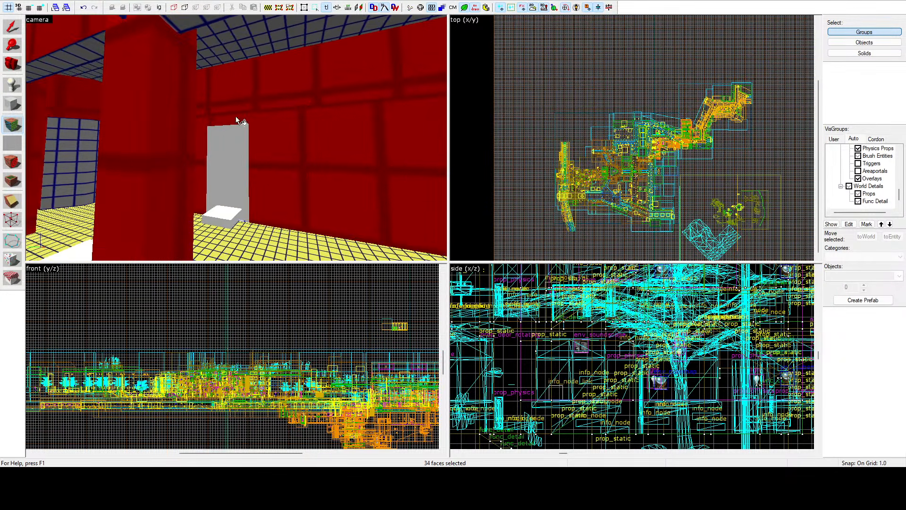
Step: Add the rear pillar faces and the inward-facing side of the overhang beam to the face selection
key(z)
key(w)
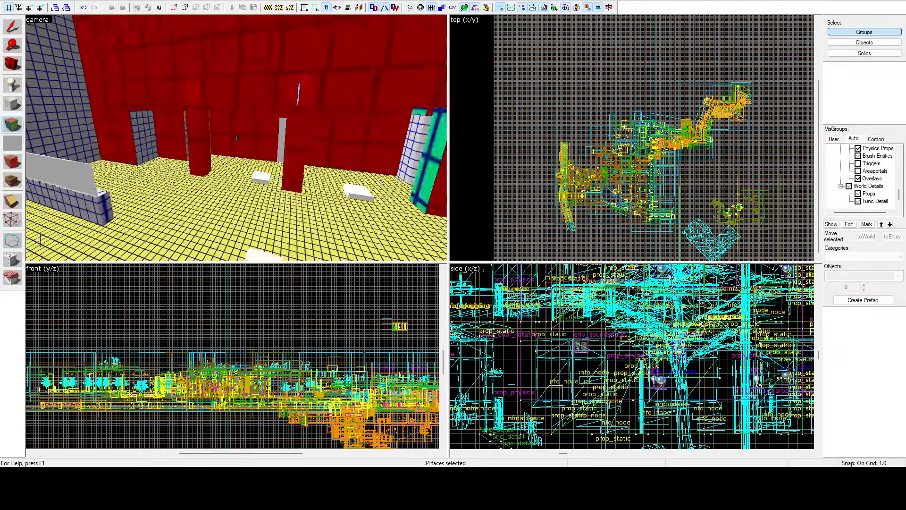
key(z)
ctrl+click(176, 127)
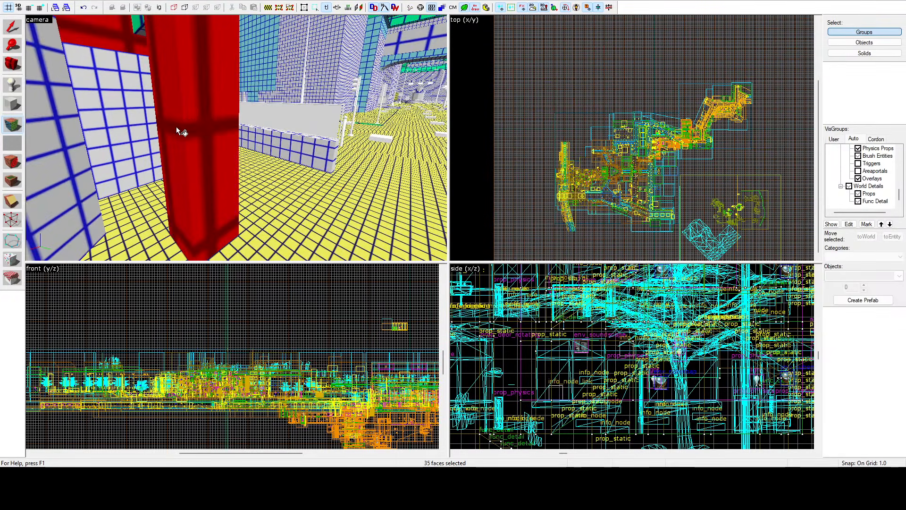
key(z)
key(z)
ctrl+click(237, 137)
ctrl+click(283, 110)
ctrl+click(69, 118)
Step: Add the last green faces under the overhang and change the building selection's lightmap scale to match the white-grid walls
key(z)
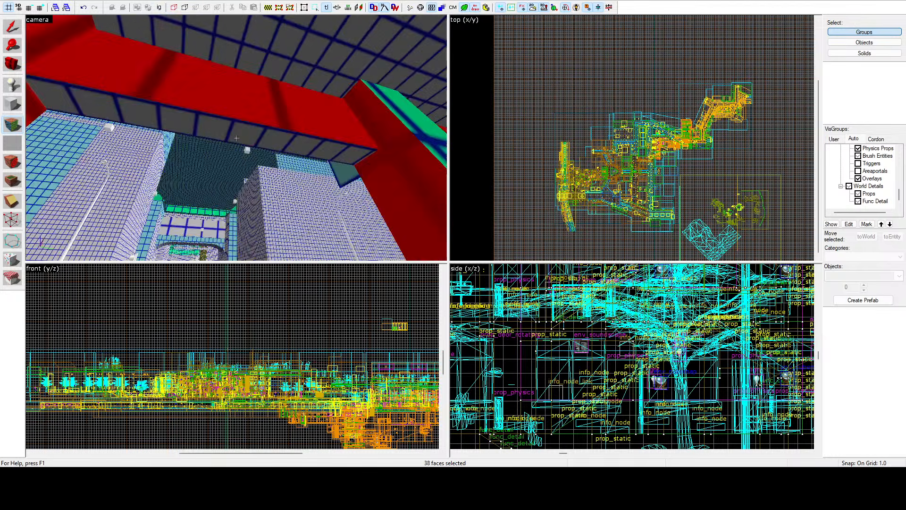
key(z)
ctrl+click(276, 147)
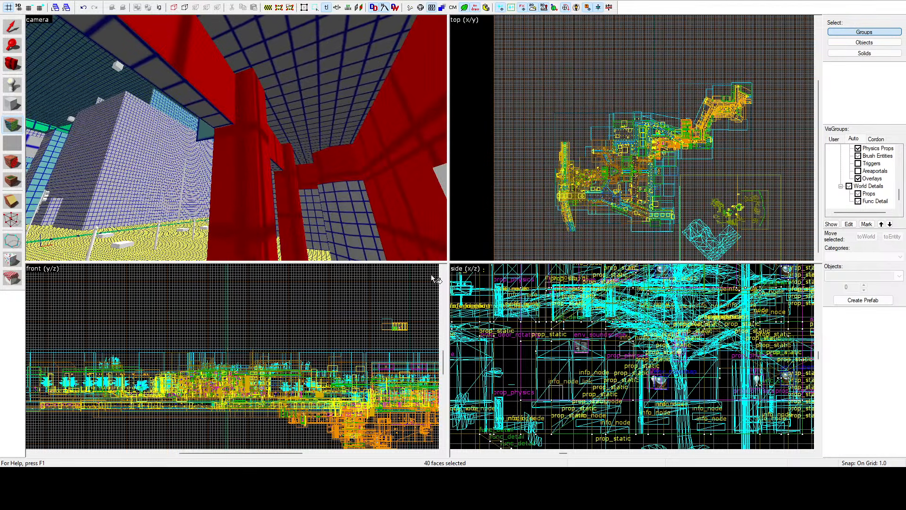
key(z)
key(s)
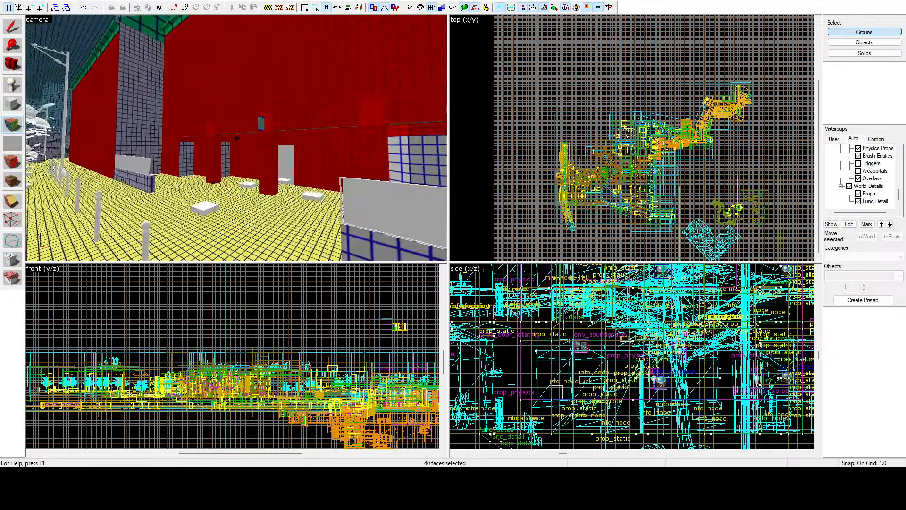
key(z)
key(shift+s)
Step: Select the green faces capping the top of the protruding pillar and change their lightmap scale to match the white-grid walls
key(z)
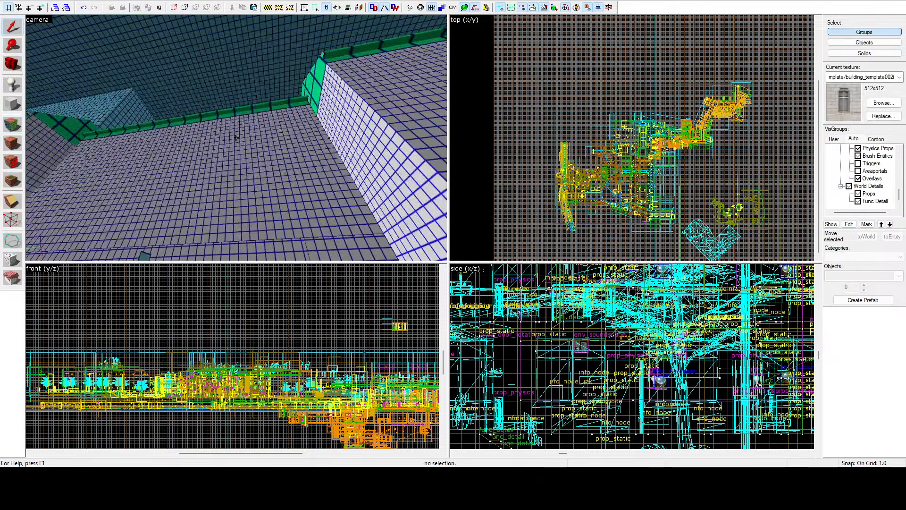
click(14, 127)
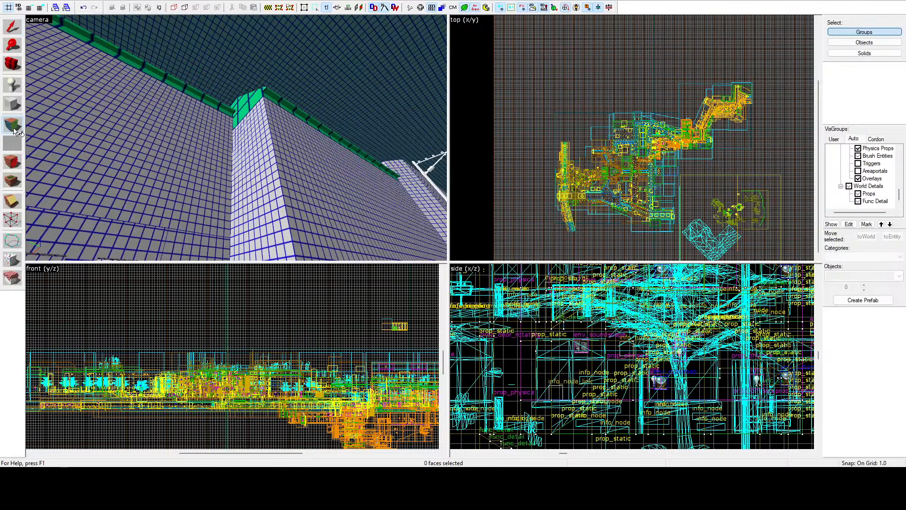
click(241, 111)
ctrl+click(255, 108)
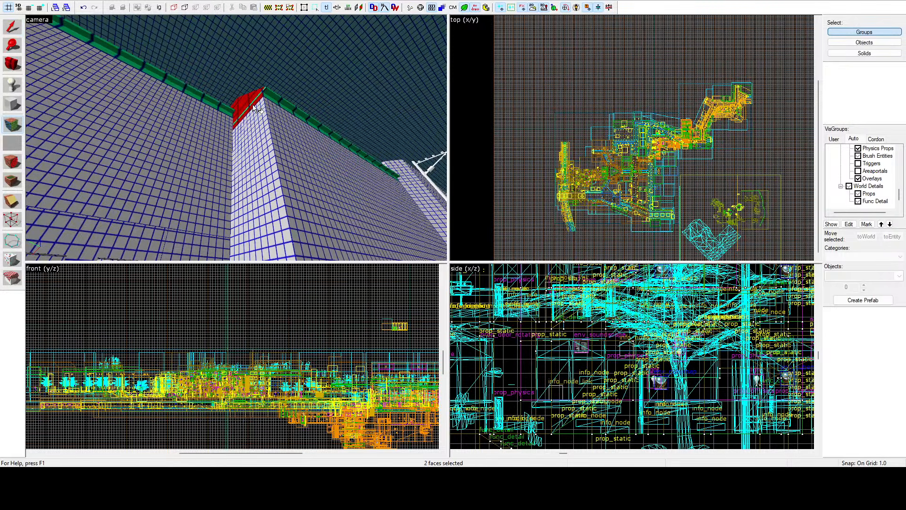
ctrl+click(267, 99)
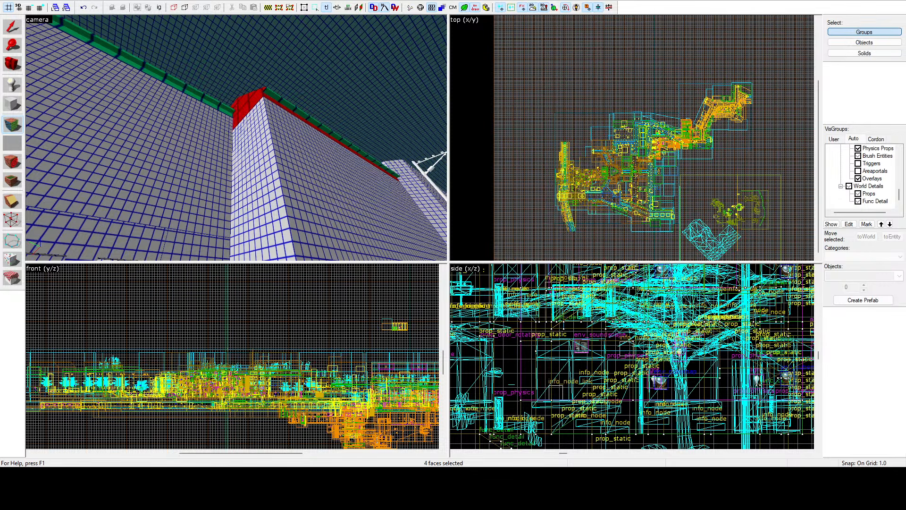
key(shift+s)
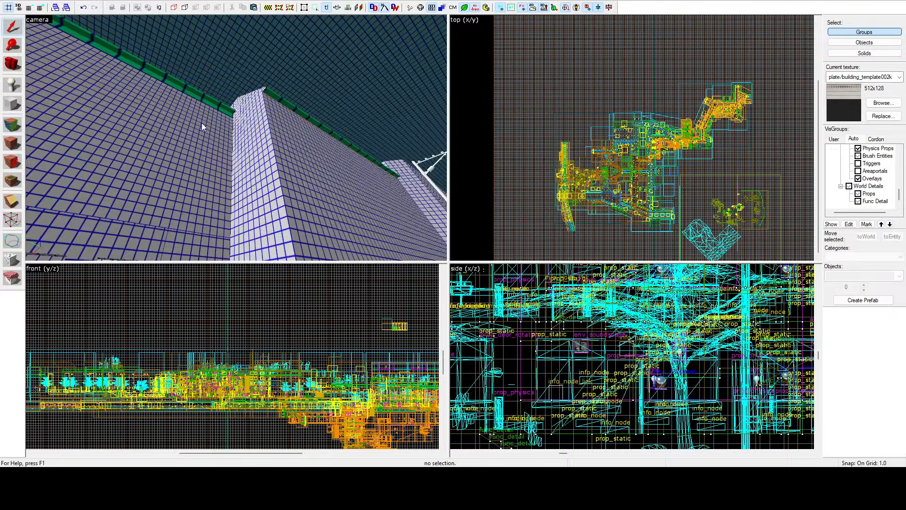
Step: Select the green strip beneath the sloped roof's street-side eave and match its lightmap scale to the white-grid wall below
key(z)
key(w)
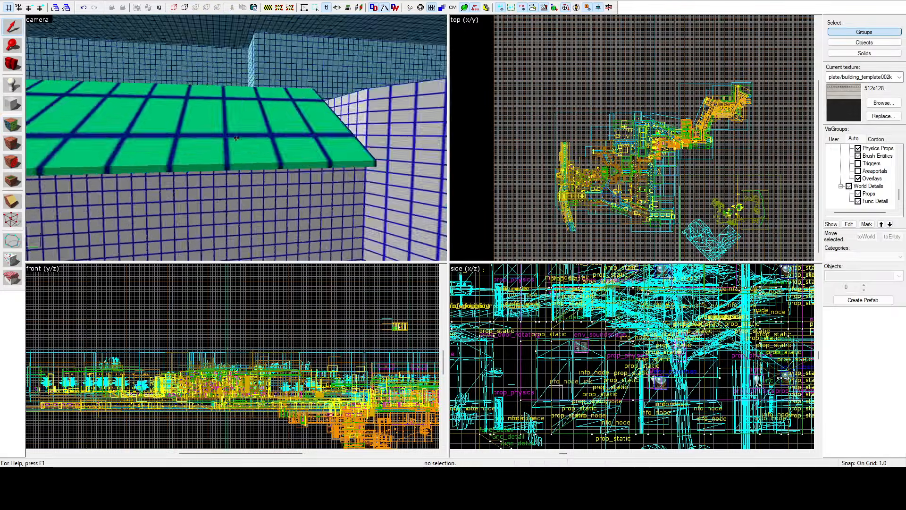
key(s)
key(w)
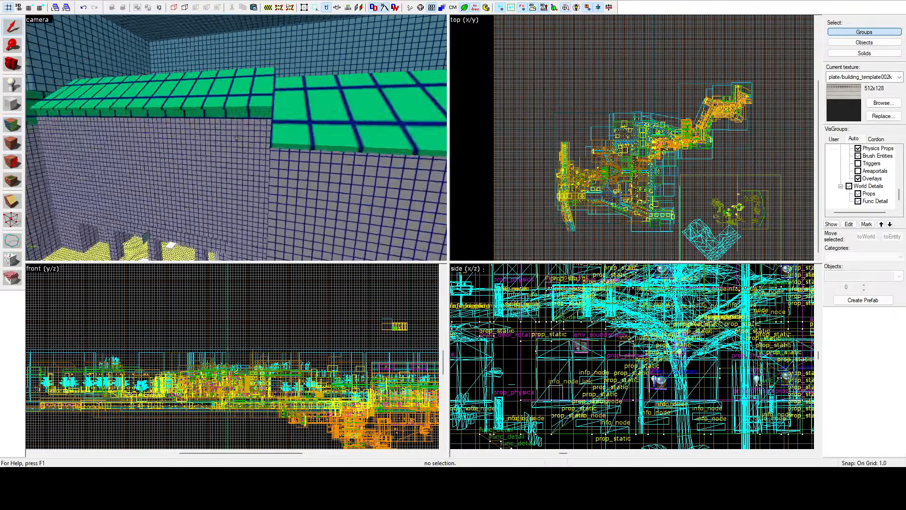
key(z)
key(shift+a)
click(117, 124)
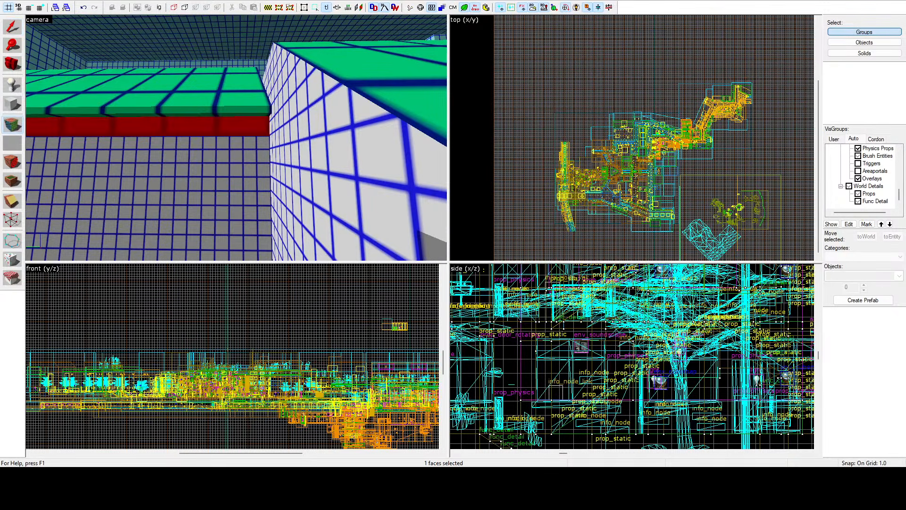
key(s)
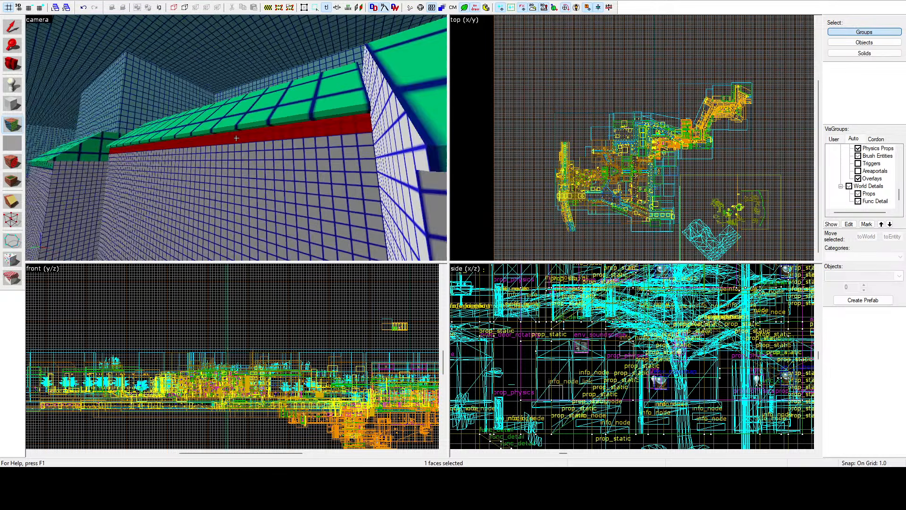
key(z)
Step: Match the lightmap scale of the next building's under-eave strip and triangular gable end to the white-grid walls
ctrl+click(188, 141)
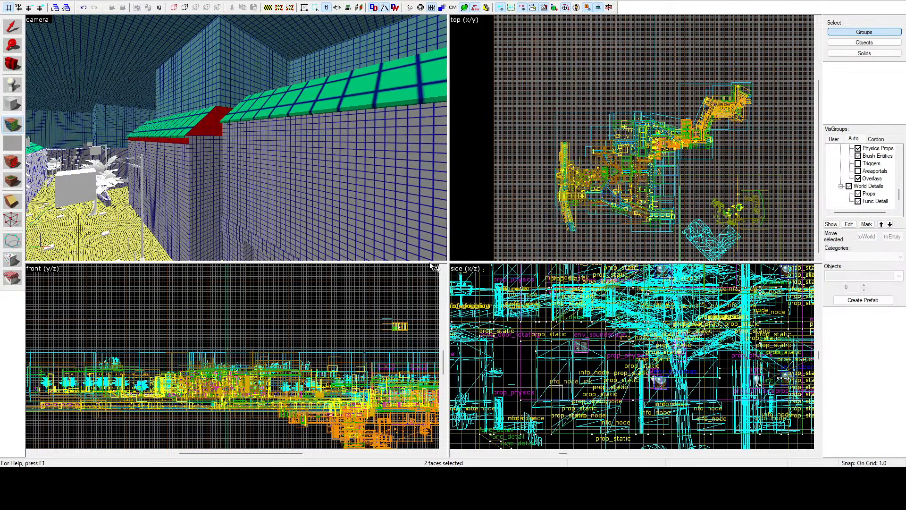
key(z)
key(w)
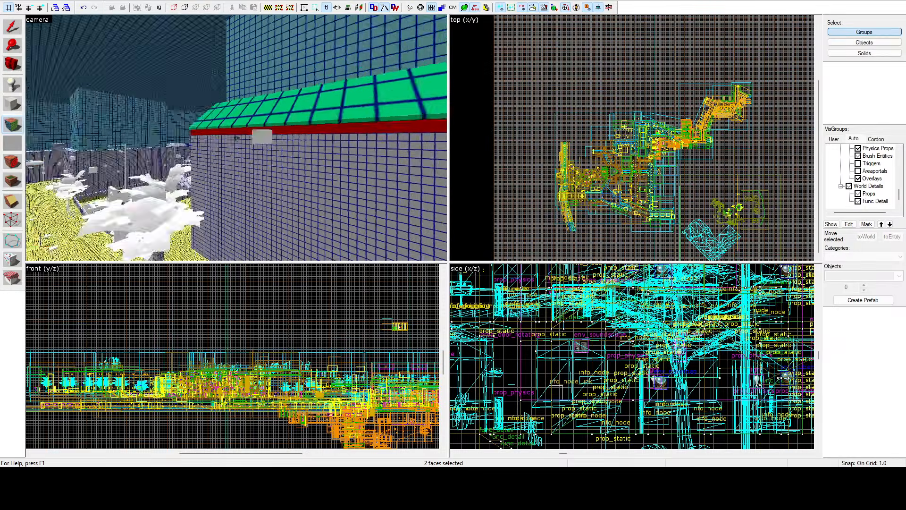
key(a)
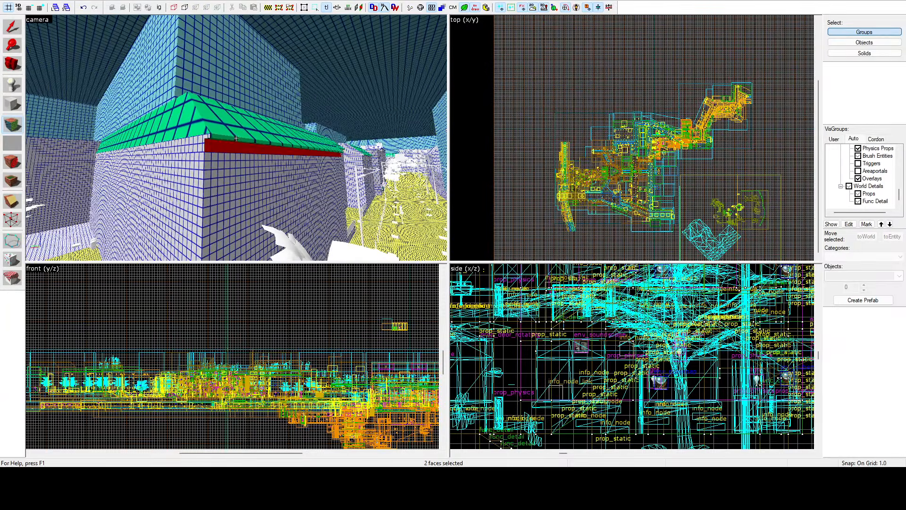
Step: Start a new face selection with the corner building's green roof slopes and thin eave edges
ctrl+click(223, 140)
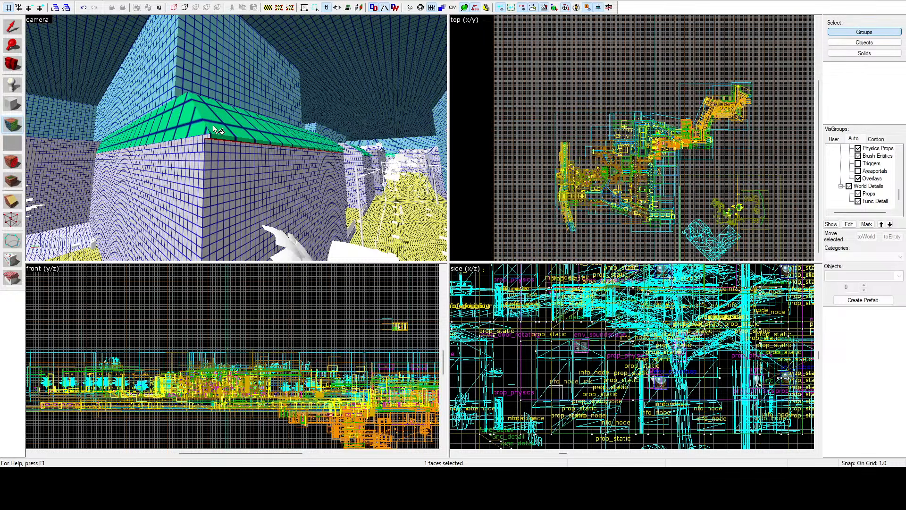
ctrl+click(217, 136)
ctrl+click(219, 129)
ctrl+click(201, 125)
key(z)
key(w)
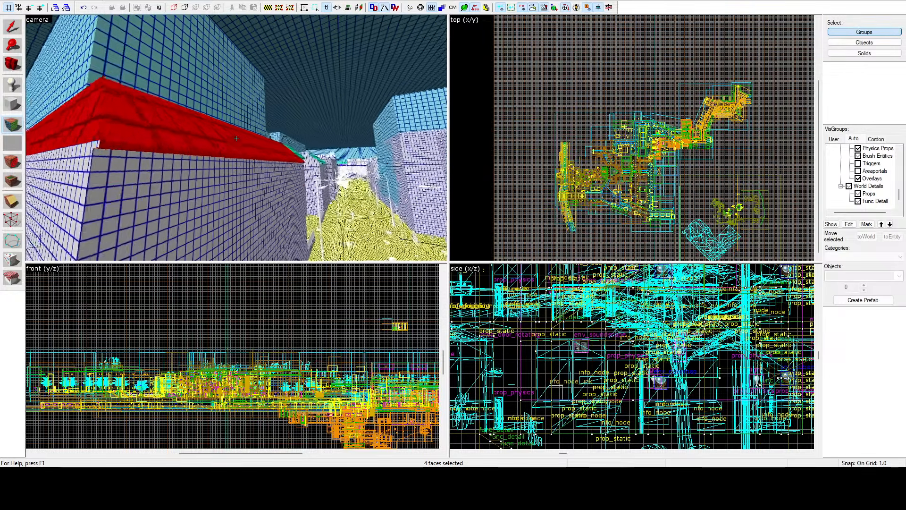
Step: Add the green roof slopes and eave edges of the neighbouring buildings to the face selection
key(w)
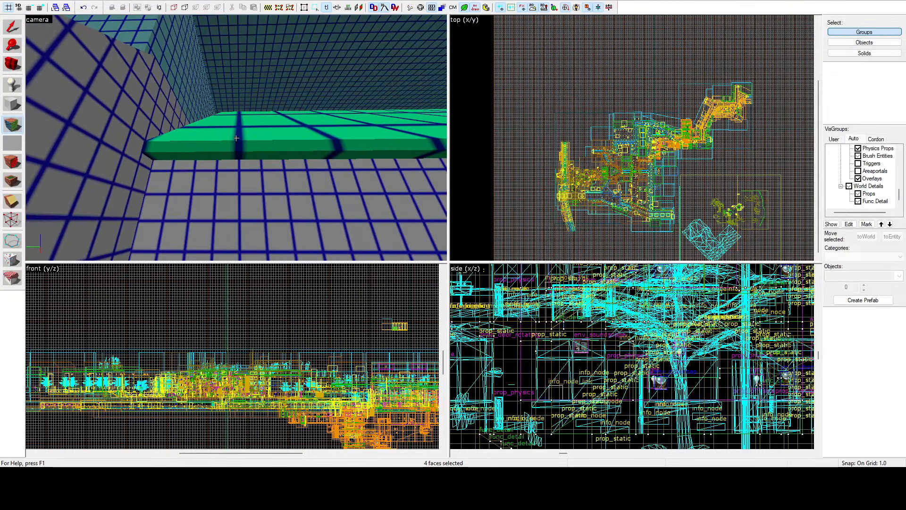
key(z)
ctrl+click(233, 153)
key(z)
key(s)
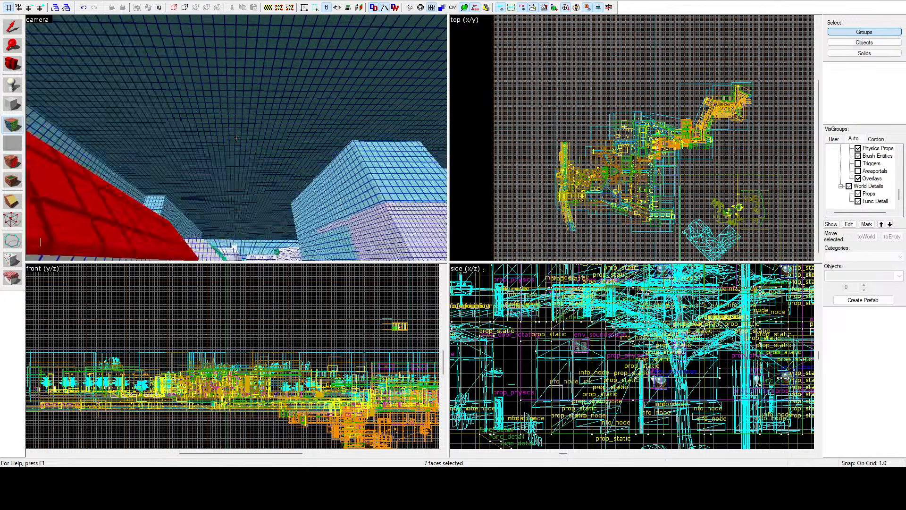
key(z)
ctrl+click(223, 149)
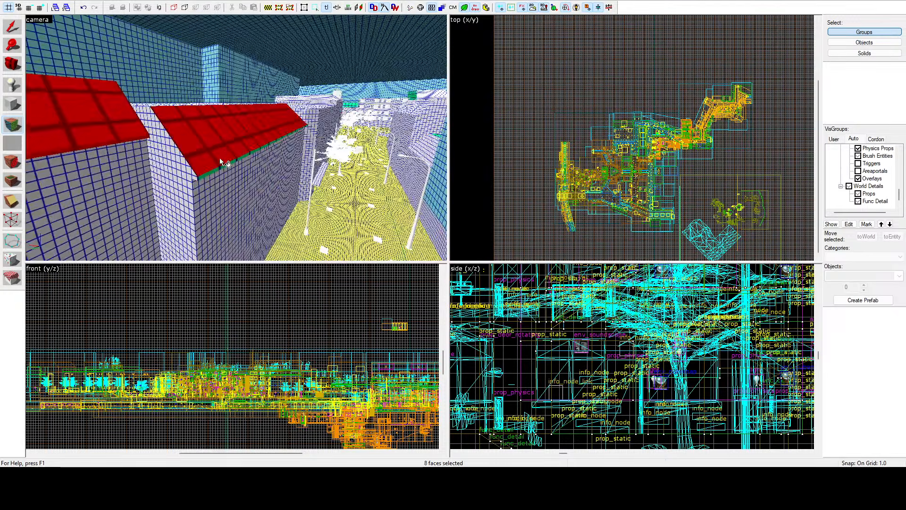
Step: Start a new face selection with the street-side roof faces and eave edge of the long building with chimneys
key(z)
key(w)
key(w)
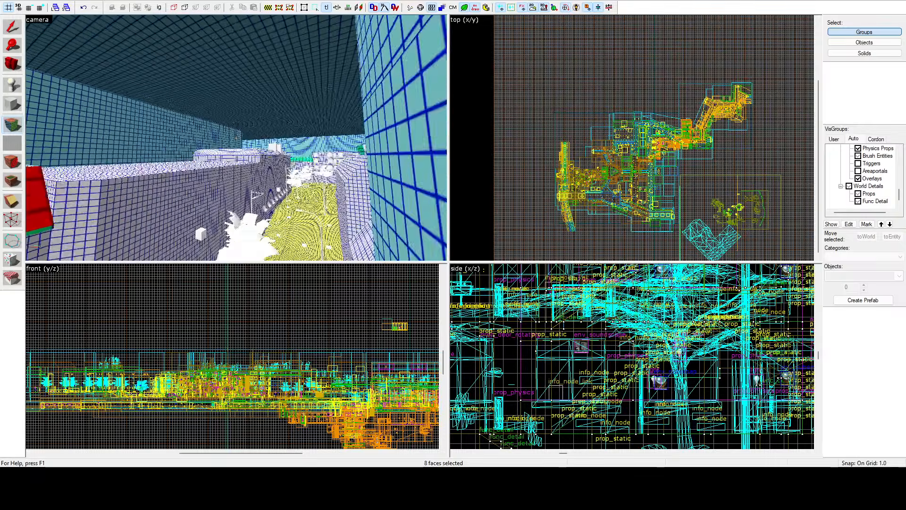
key(w)
click(237, 138)
key(w)
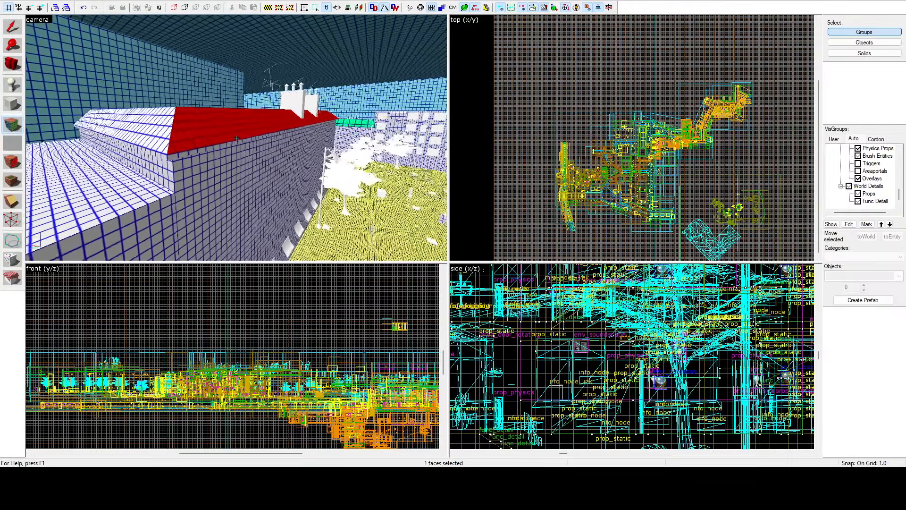
key(z)
ctrl+click(193, 149)
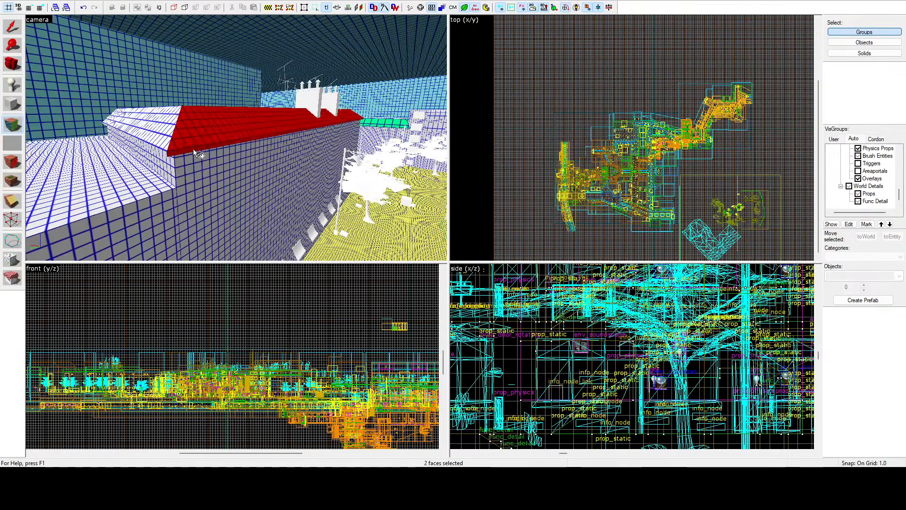
ctrl+click(161, 144)
key(z)
key(w)
key(z)
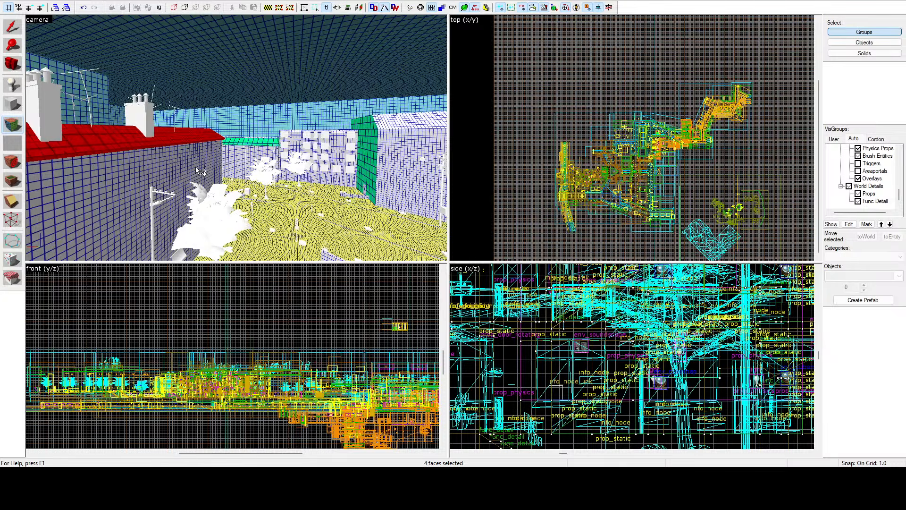
Step: Start a new face selection with the green end-wall faces of the large building across the street
key(z)
key(w)
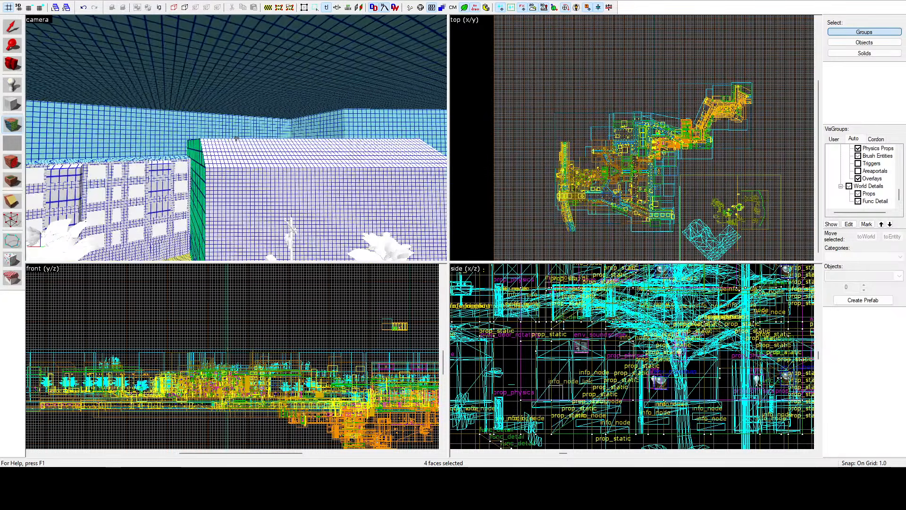
key(z)
click(197, 174)
ctrl+click(194, 150)
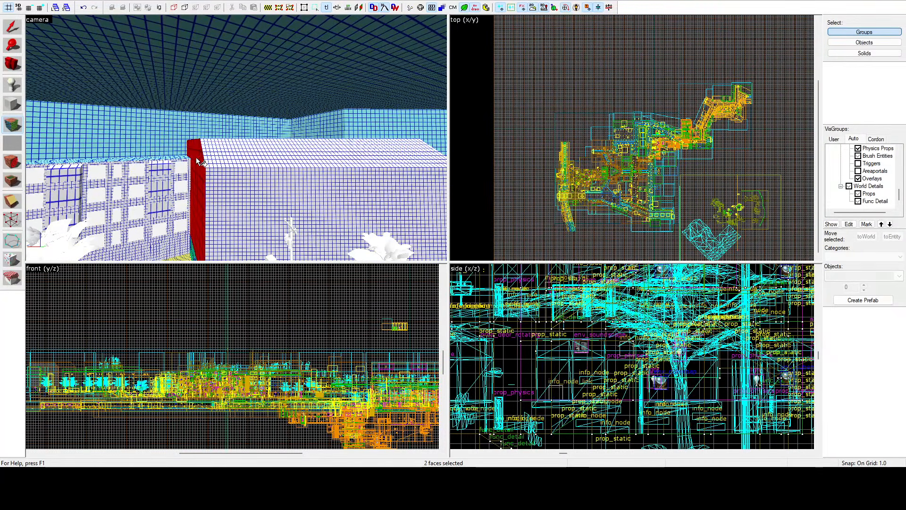
ctrl+click(194, 254)
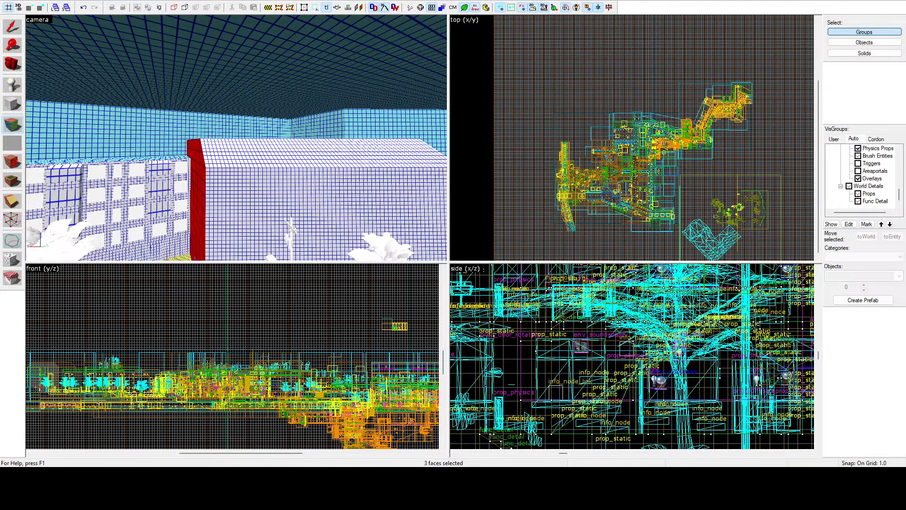
Step: Start a new selection with the street-side roof slopes of the large building and its next two neighbours, leaving out the stray face between them
click(251, 152)
key(z)
key(w)
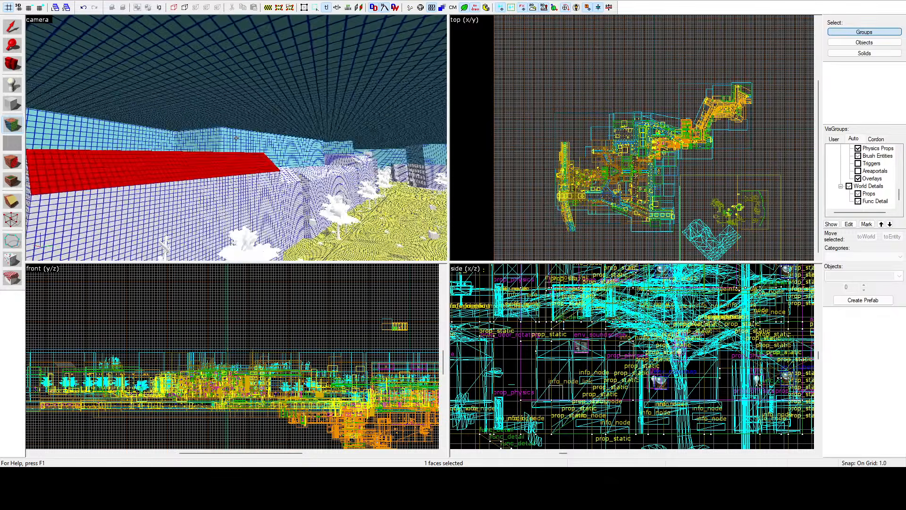
key(z)
ctrl+click(205, 155)
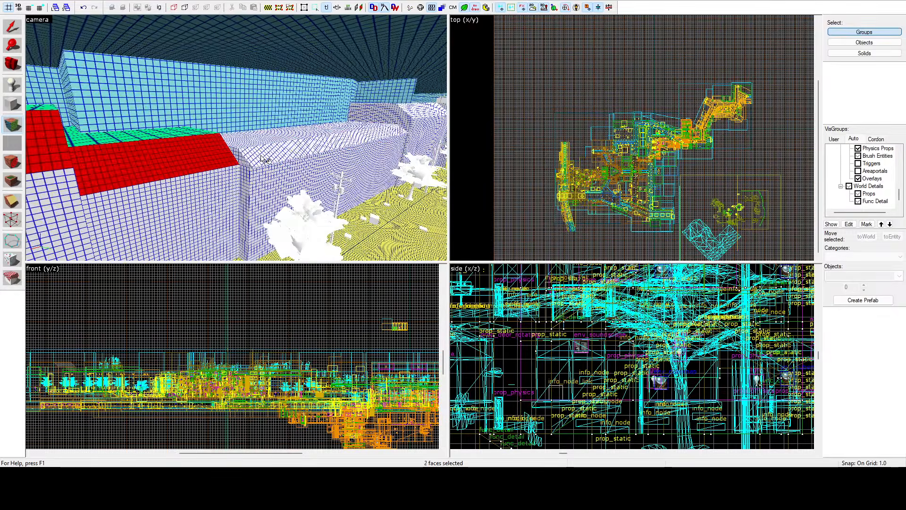
ctrl+click(256, 158)
ctrl+click(242, 158)
key(z)
key(d)
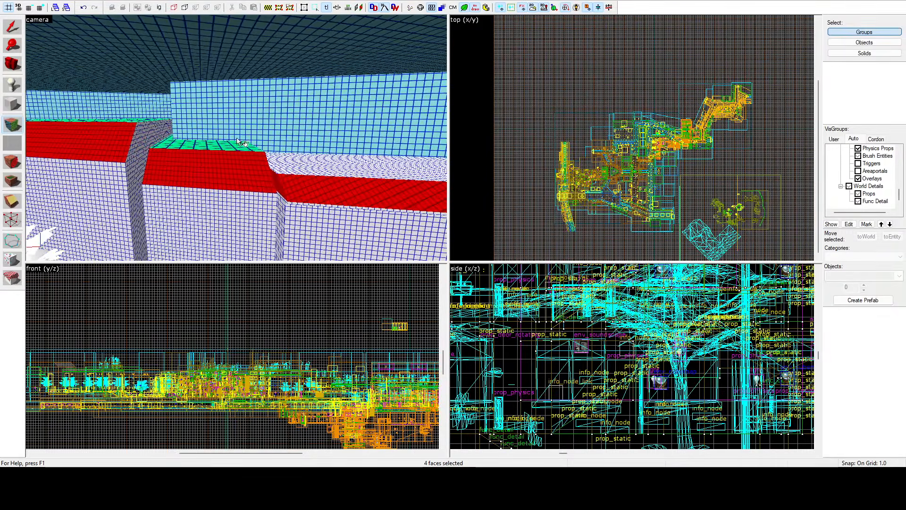
key(z)
ctrl+click(278, 189)
Step: Add the street-side roof slopes farther along the row, including those beside the twin chimneys, to the face selection
key(z)
key(w)
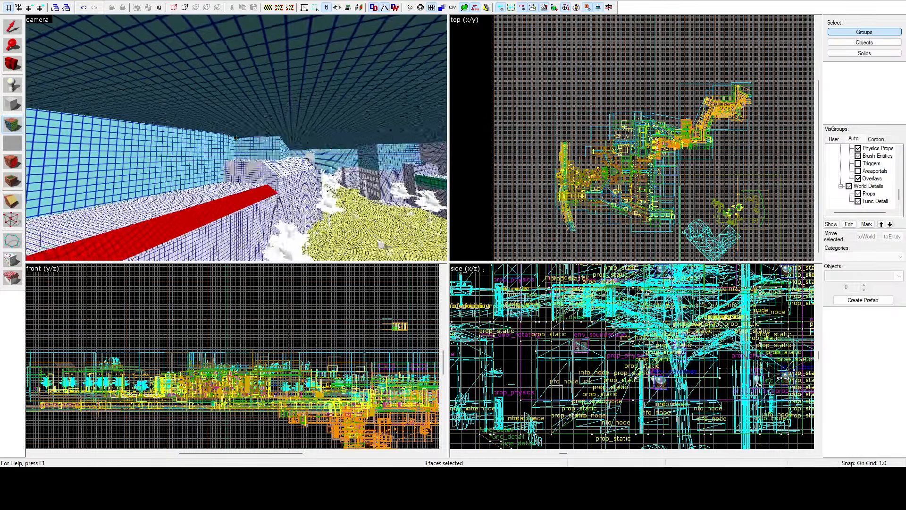
key(d)
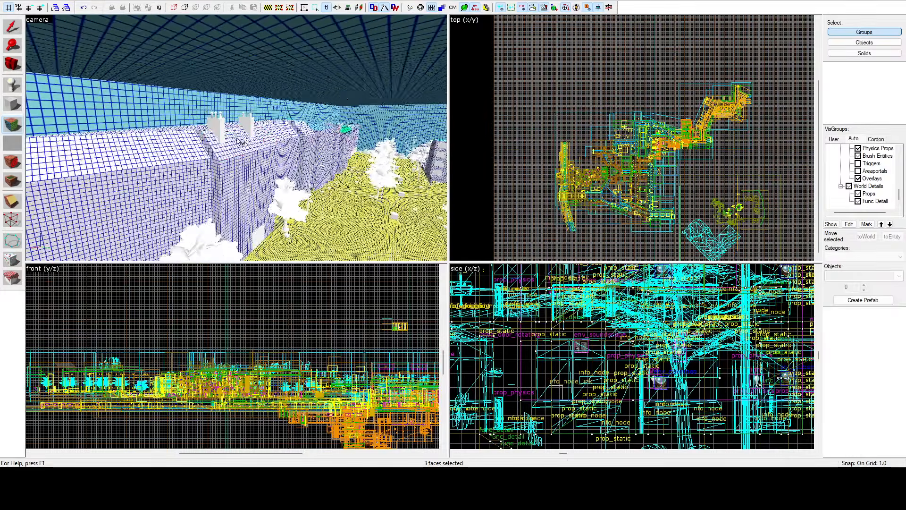
key(z)
ctrl+click(242, 147)
ctrl+click(197, 148)
ctrl+click(287, 133)
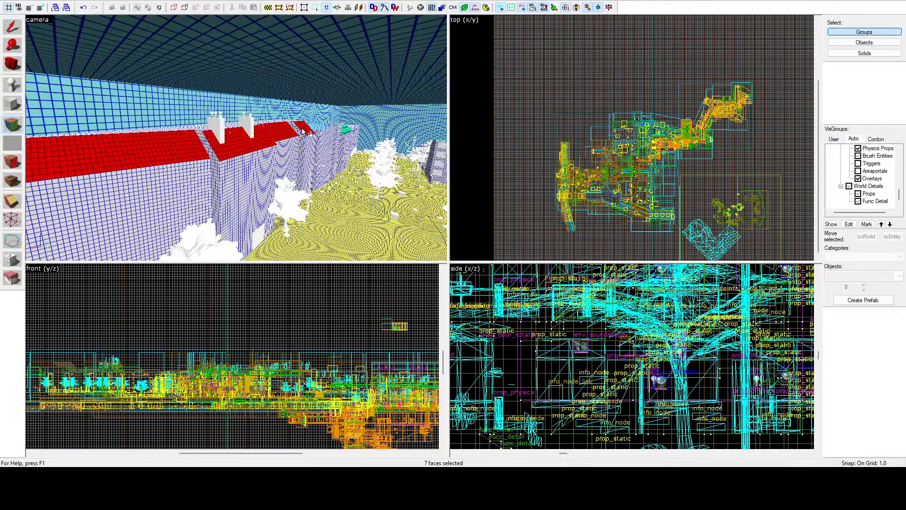
Step: Add the two sloped roof faces on either side of the recessed courtyard to the face selection
key(z)
key(w)
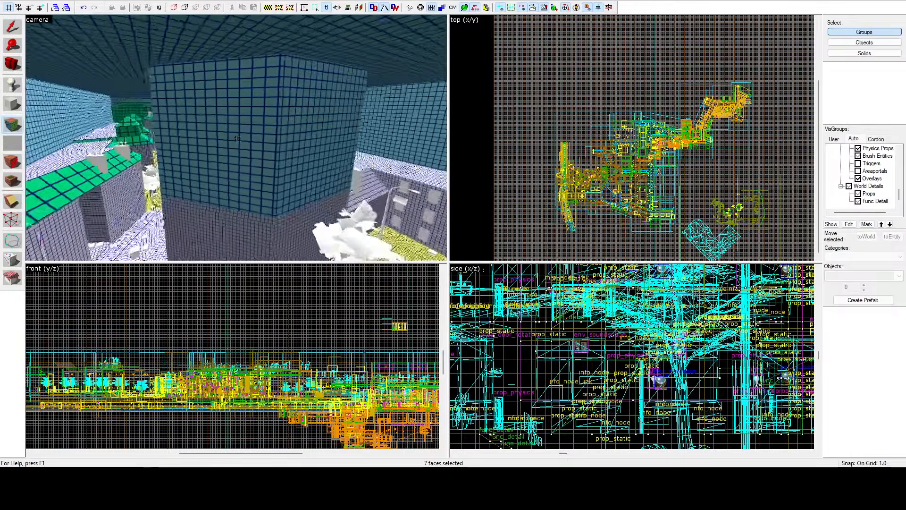
key(w)
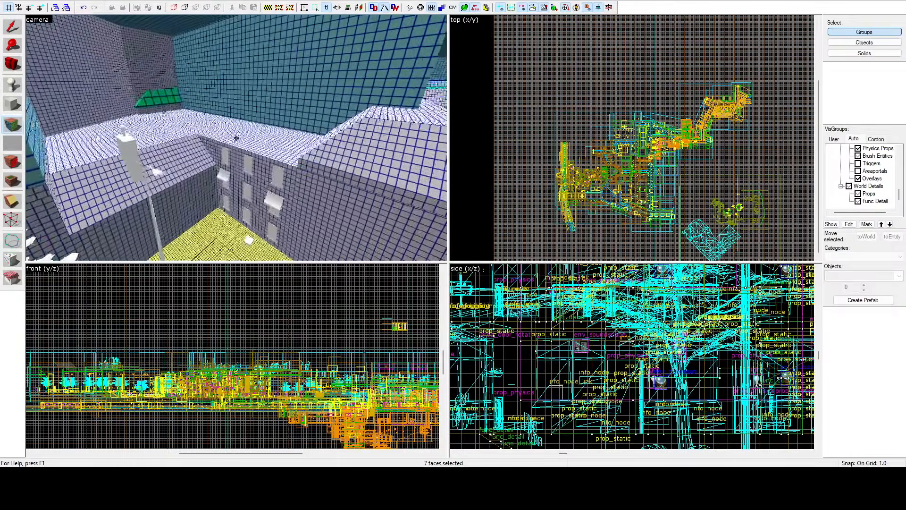
key(z)
ctrl+click(172, 145)
ctrl+click(287, 148)
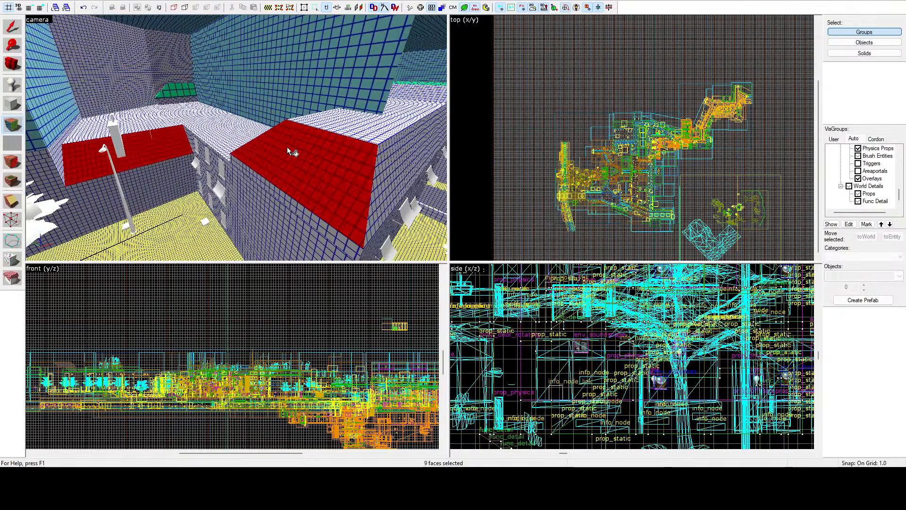
Step: Add the adjoining roof slopes around the corner of the courtyard's street-side building to the face selection
key(z)
key(a)
key(z)
ctrl+click(272, 137)
key(z)
key(w)
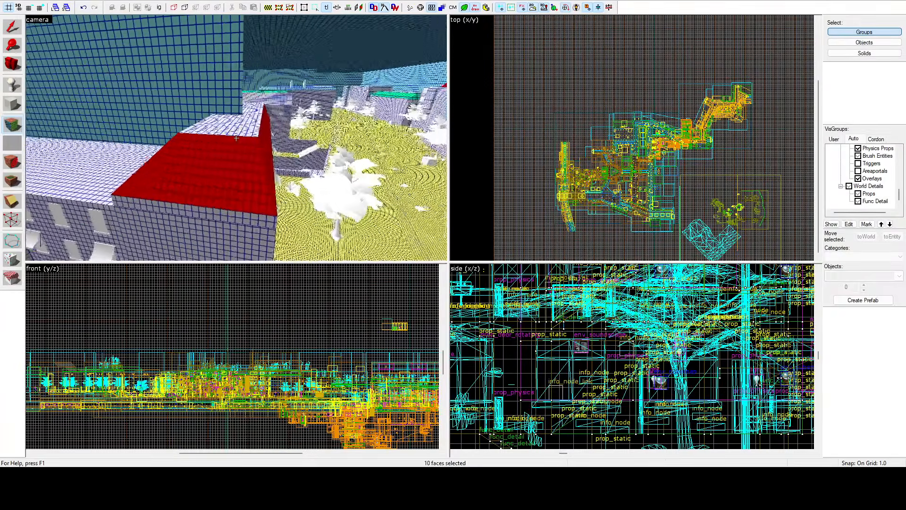
key(a)
key(z)
ctrl+click(222, 135)
key(z)
key(w)
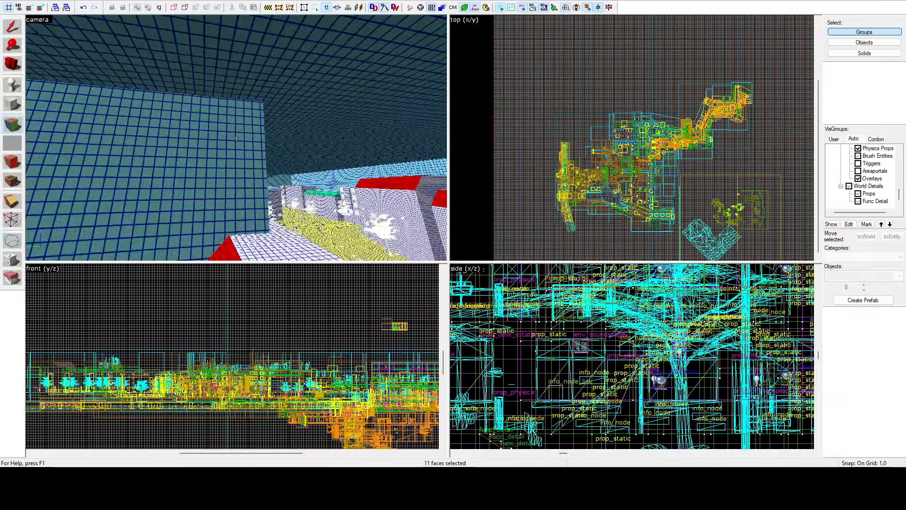
Step: Add the remaining slopes of the street-corner roof and the sloped roof faces across the street, including the end slope, to the face selection
key(z)
ctrl+click(222, 123)
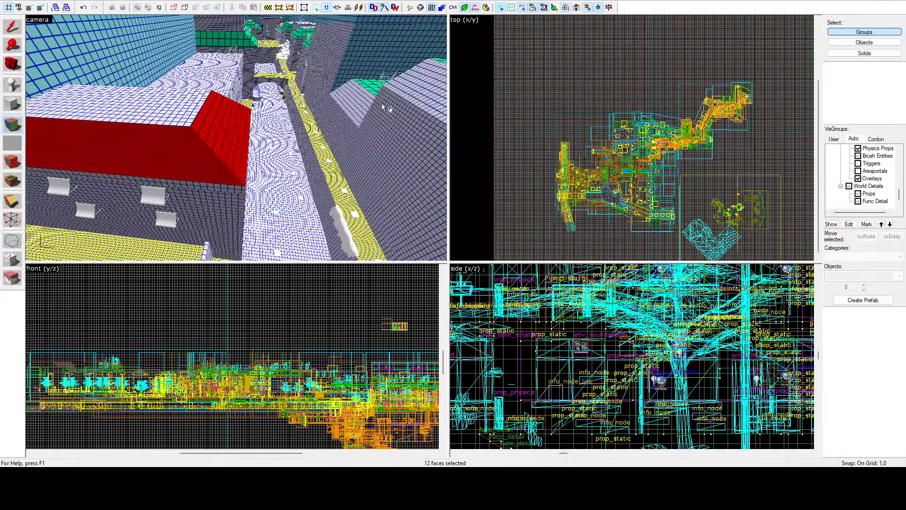
ctrl+click(404, 92)
ctrl+click(356, 102)
key(z)
key(w)
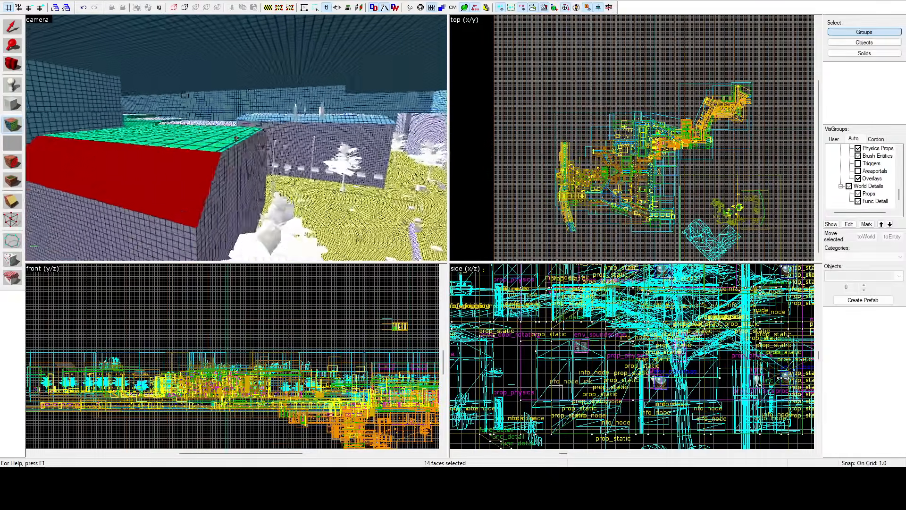
key(z)
ctrl+click(216, 140)
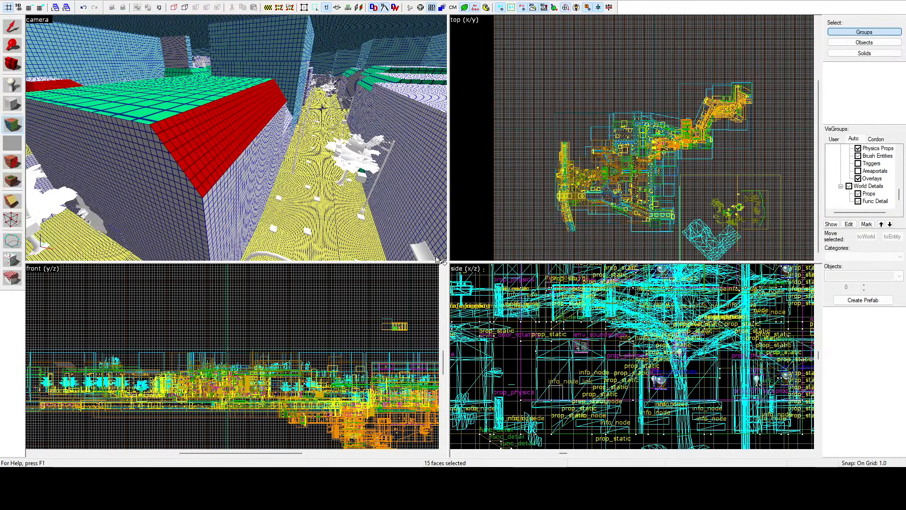
key(z)
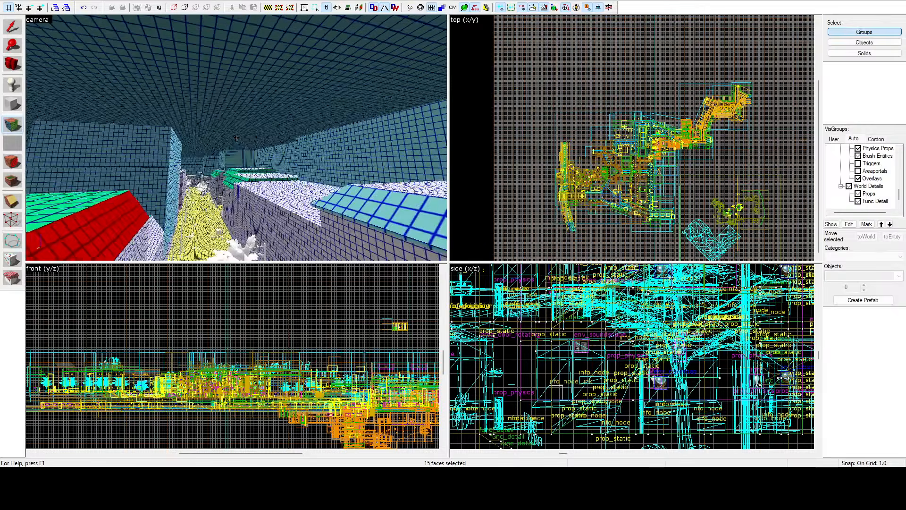
Step: Start a new selection with the street-side face of the low section between two taller buildings
click(236, 138)
key(z)
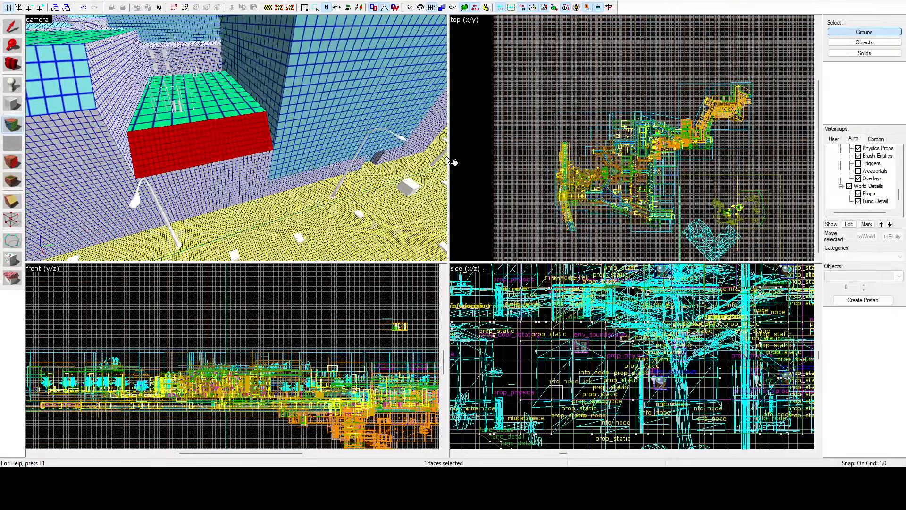
key(z)
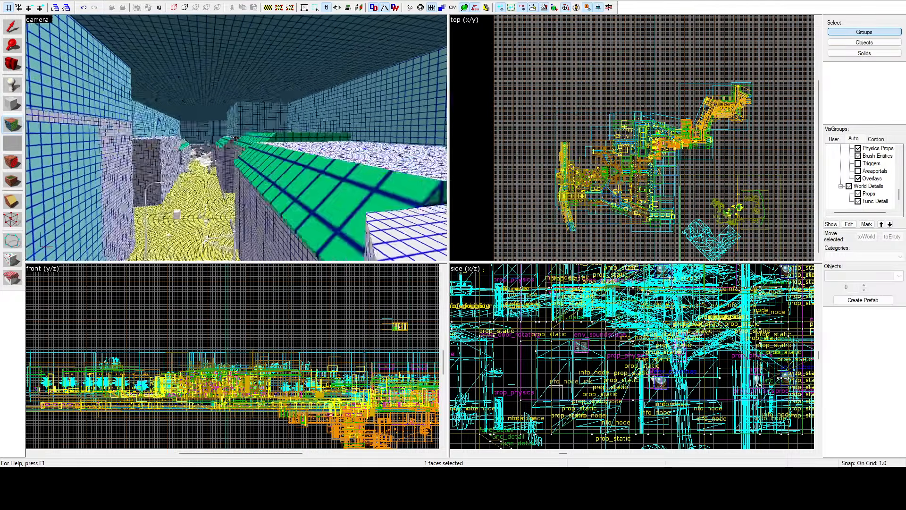
Step: Start a new selection with two neighbouring coarse-grid roof slopes and the thin eave edges beneath them
key(z)
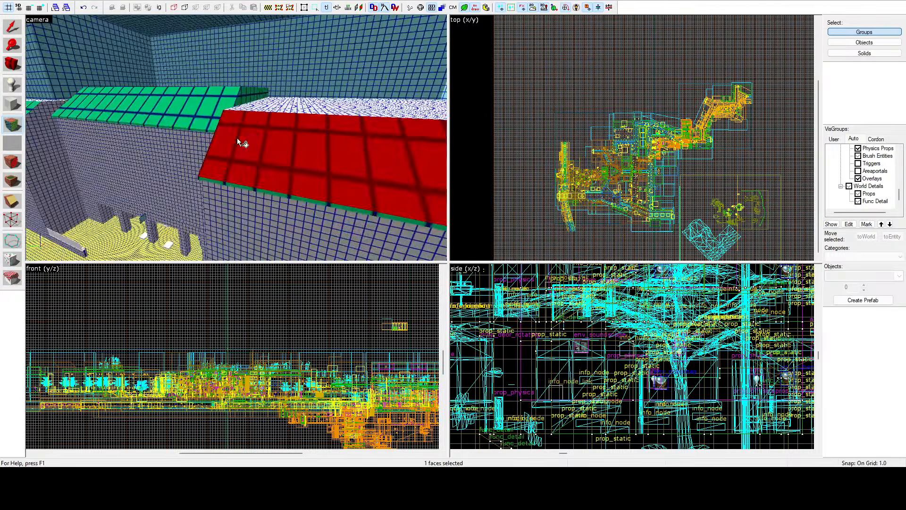
ctrl+click(197, 112)
key(z)
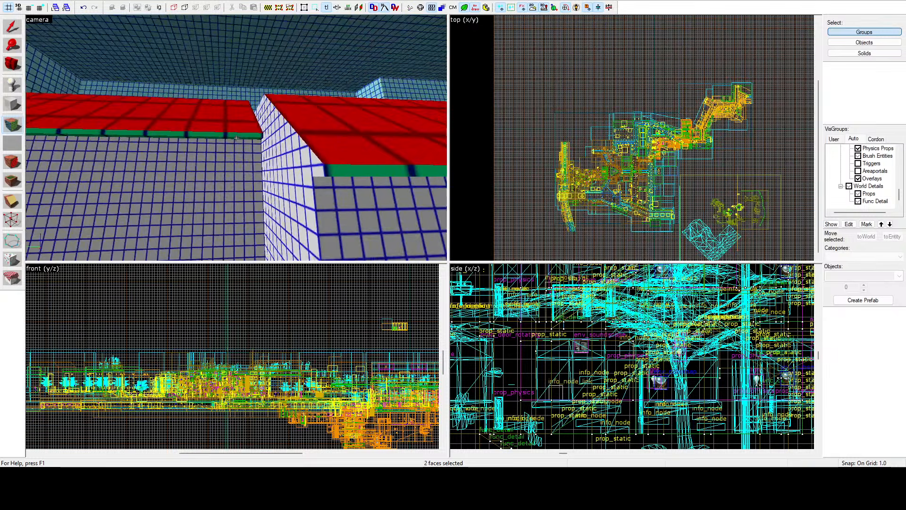
key(z)
ctrl+click(236, 136)
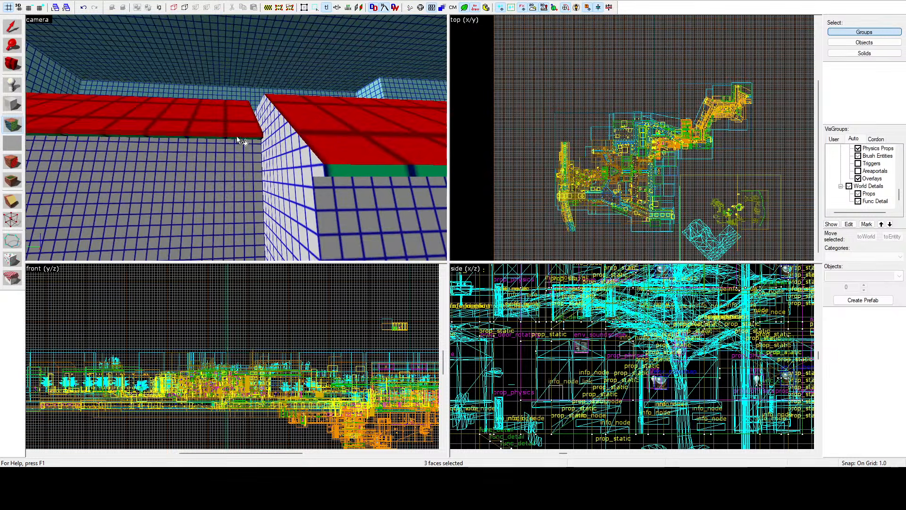
ctrl+click(337, 171)
Step: Add the next building's long roof slope and its eave edge to the face selection
key(z)
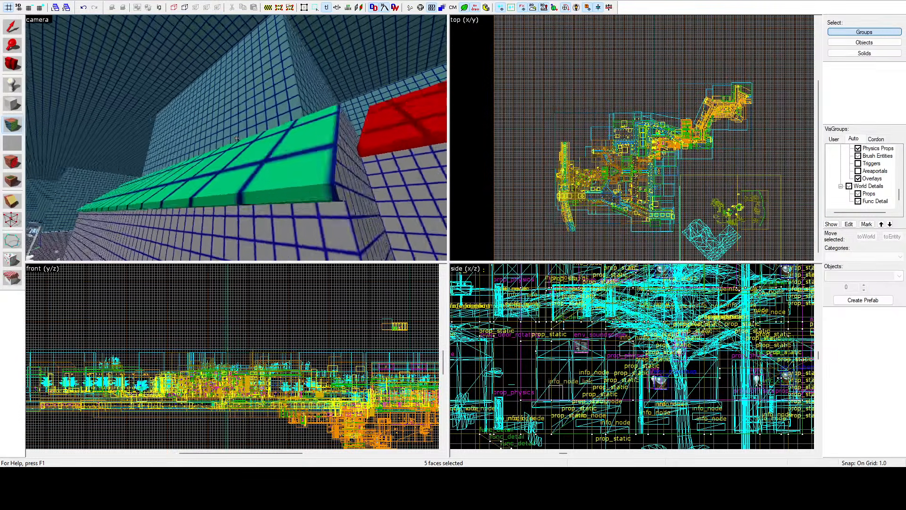
key(z)
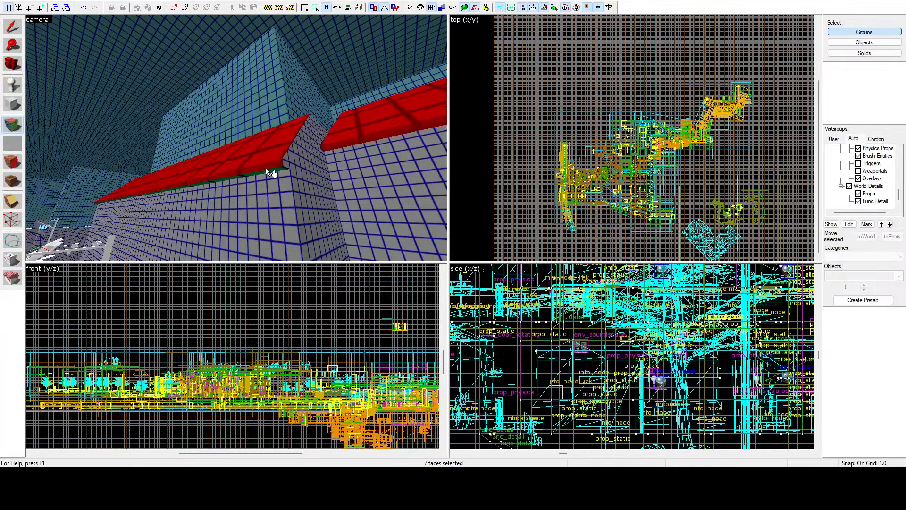
ctrl+click(265, 169)
key(z)
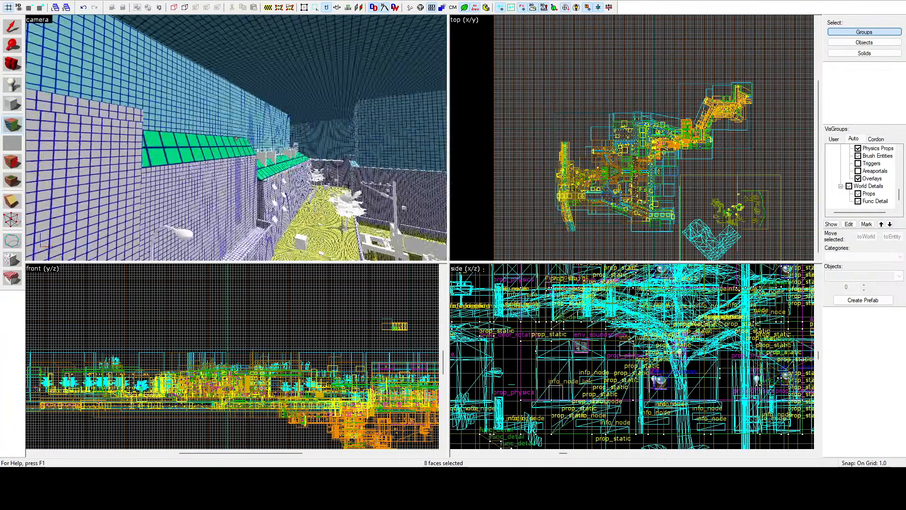
Step: Add the slope beside the tall wall and the adjoining street-side and end slopes farther along the row to the face selection
key(z)
ctrl+click(231, 145)
key(z)
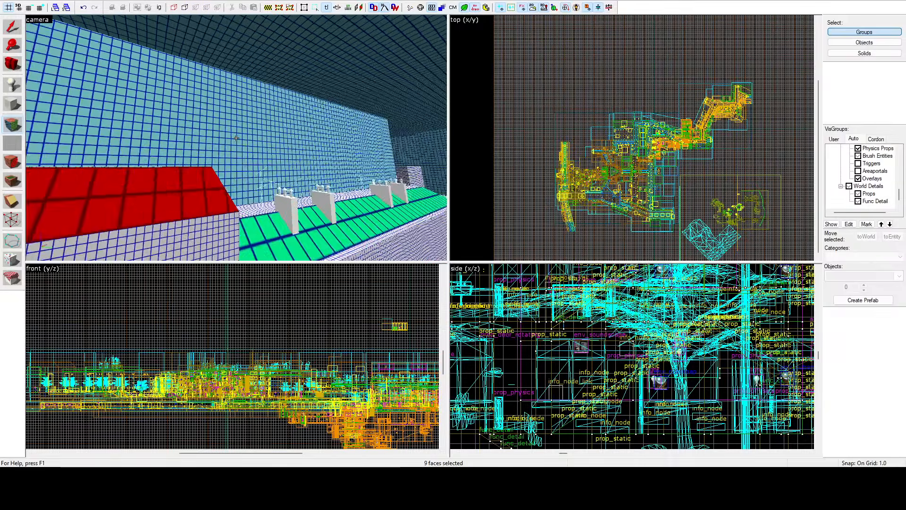
key(z)
ctrl+click(222, 151)
ctrl+click(233, 230)
key(z)
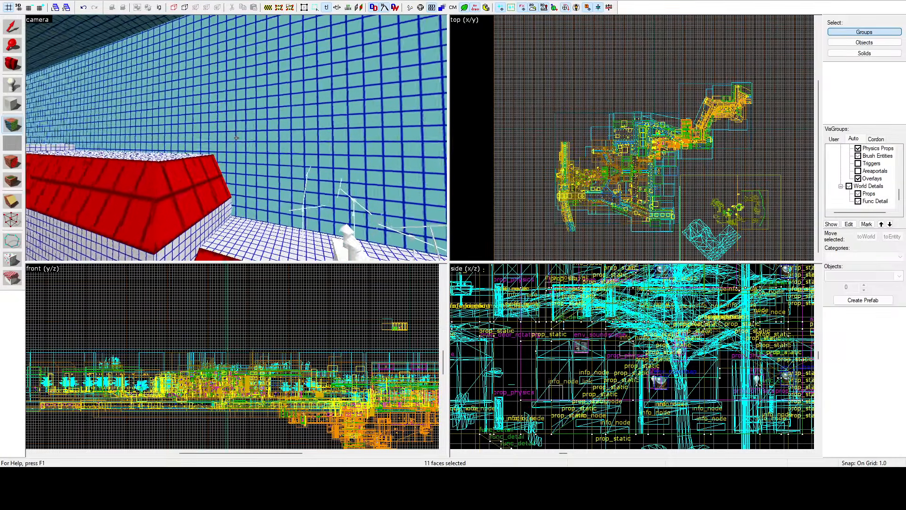
key(z)
ctrl+click(222, 143)
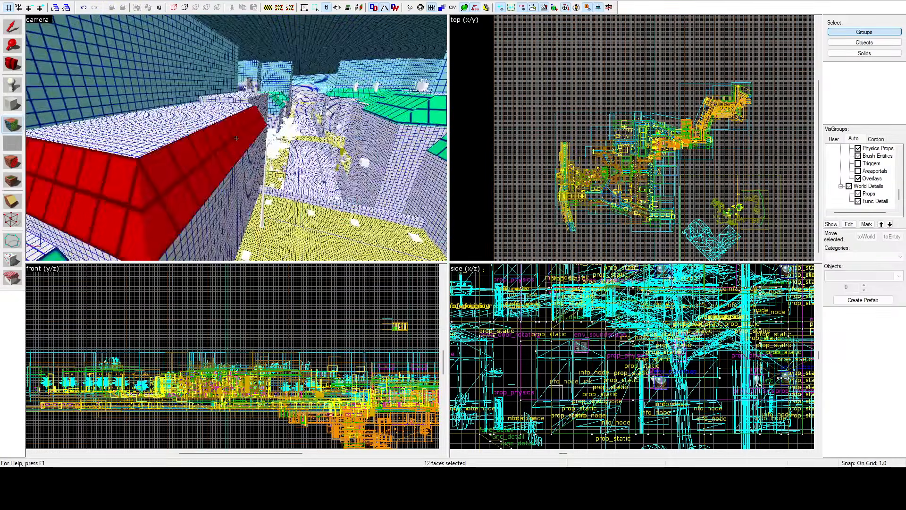
Step: Add the long slope of the flat-topped building across the street and its neighbour's sloped roof faces to the face selection
key(z)
key(z)
ctrl+click(220, 118)
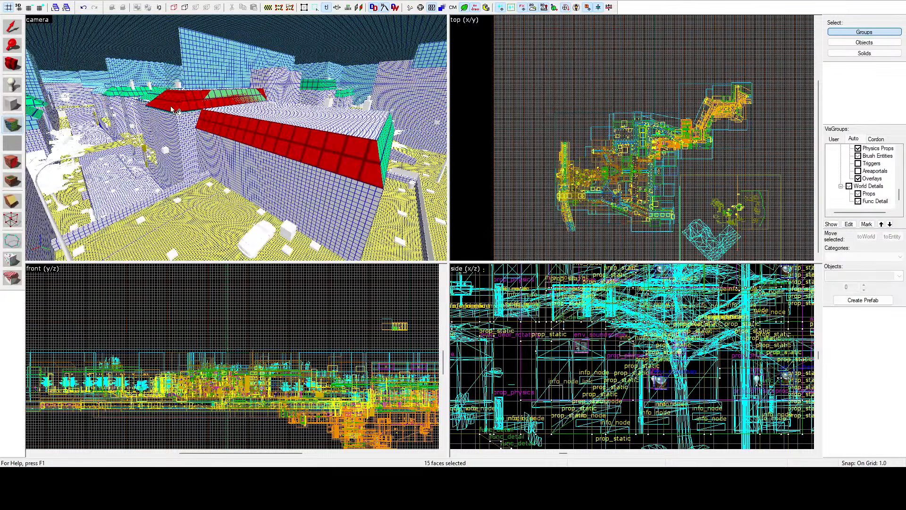
key(z)
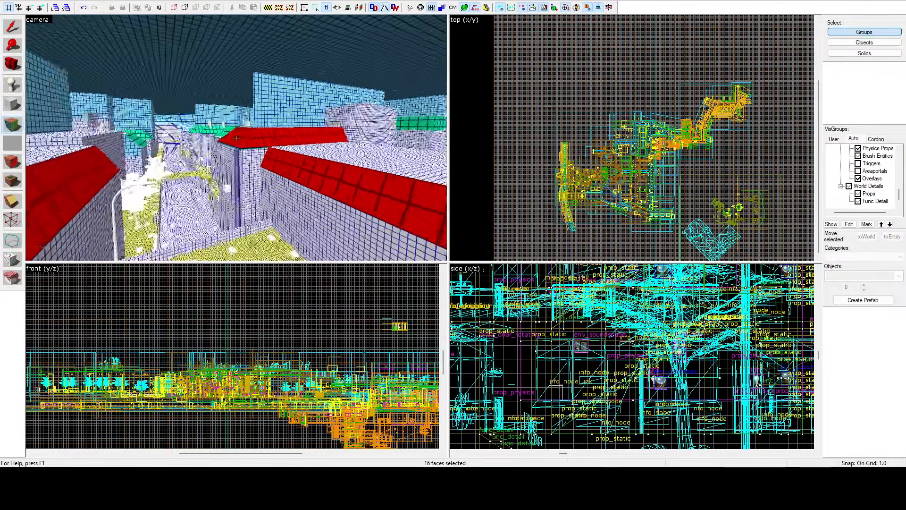
Step: Add the connected hipped roof slopes of the twin-chimney building, from its projecting end to the square side, to the face selection
key(w)
key(a)
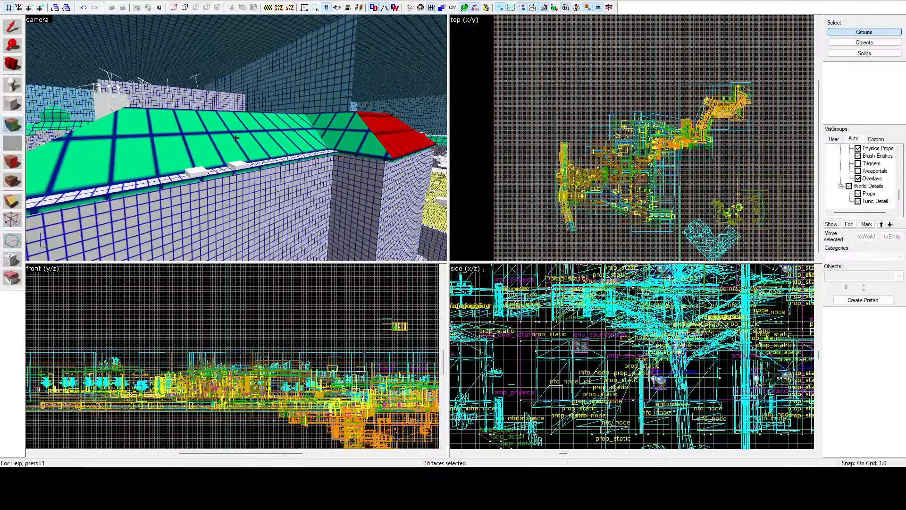
ctrl+click(324, 133)
ctrl+click(272, 135)
key(z)
key(a)
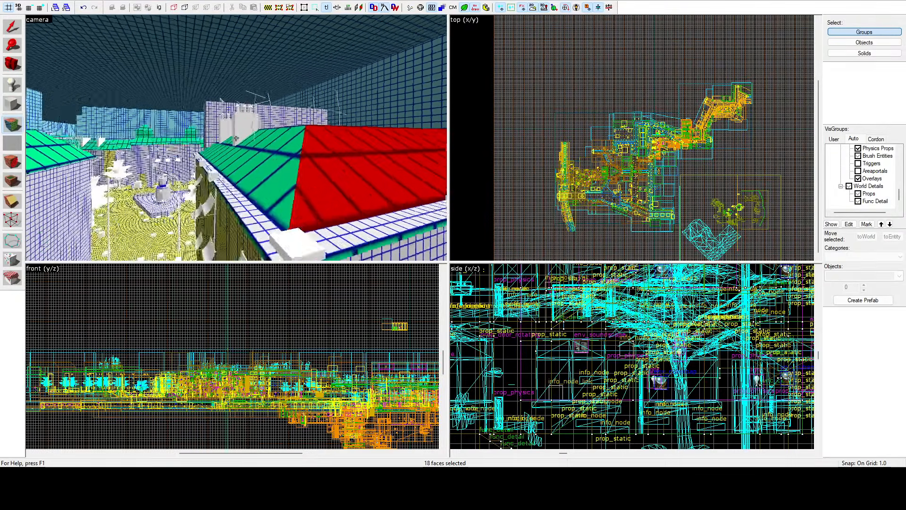
key(z)
ctrl+click(254, 144)
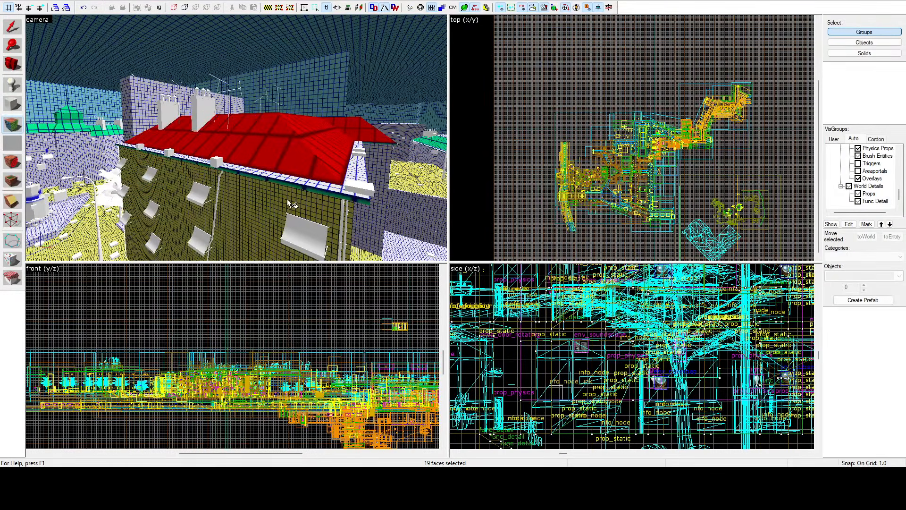
Step: Add the chimney-side slopes and eave edges around the other side of the twin-chimney building to the face selection
key(z)
key(z)
ctrl+click(185, 142)
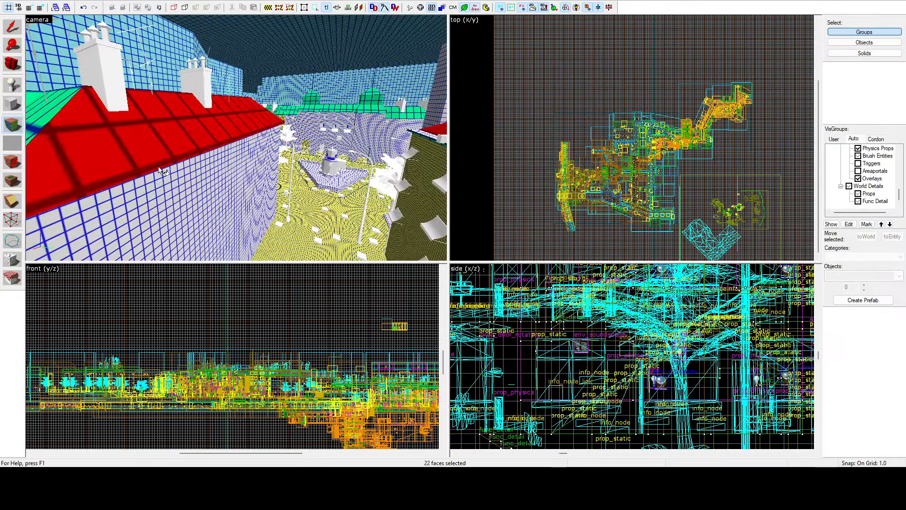
key(z)
key(z)
ctrl+click(236, 142)
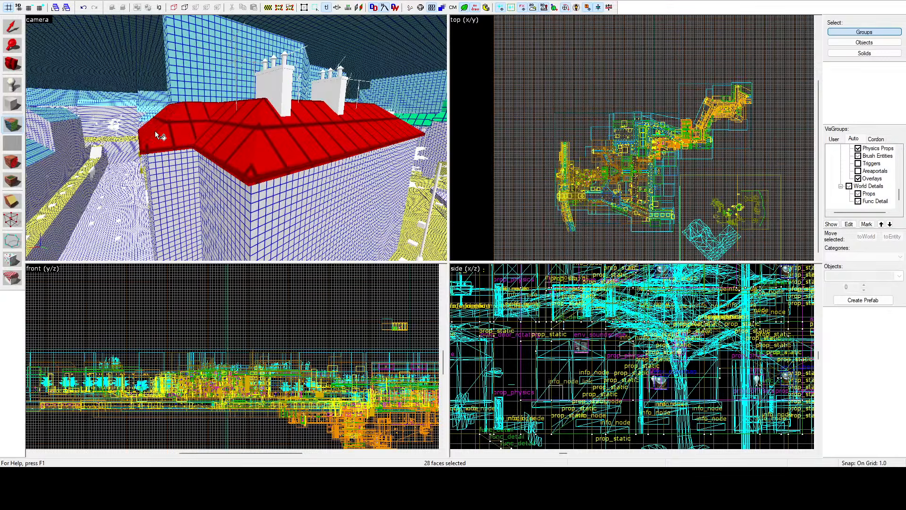
Step: Add the last eave edge of the twin-chimney roof and the remaining hipped slopes at its far end to the face selection
key(z)
key(z)
ctrl+click(253, 138)
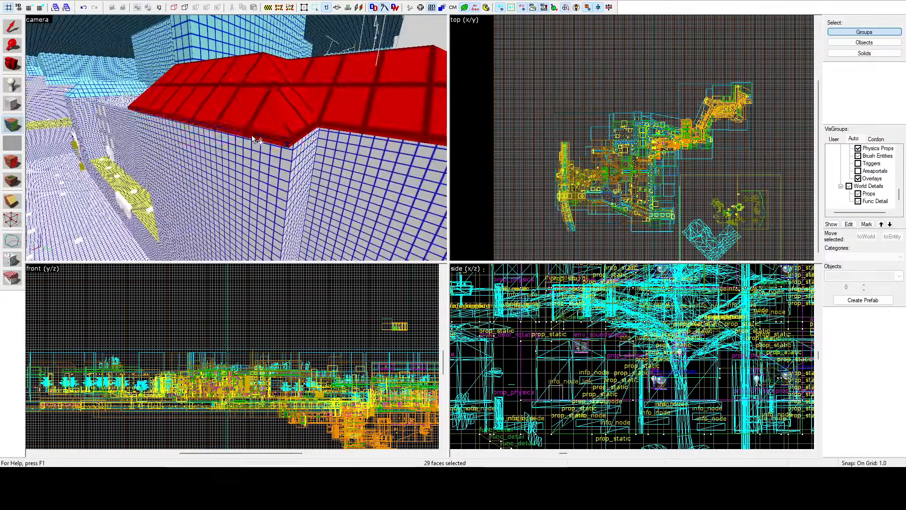
key(z)
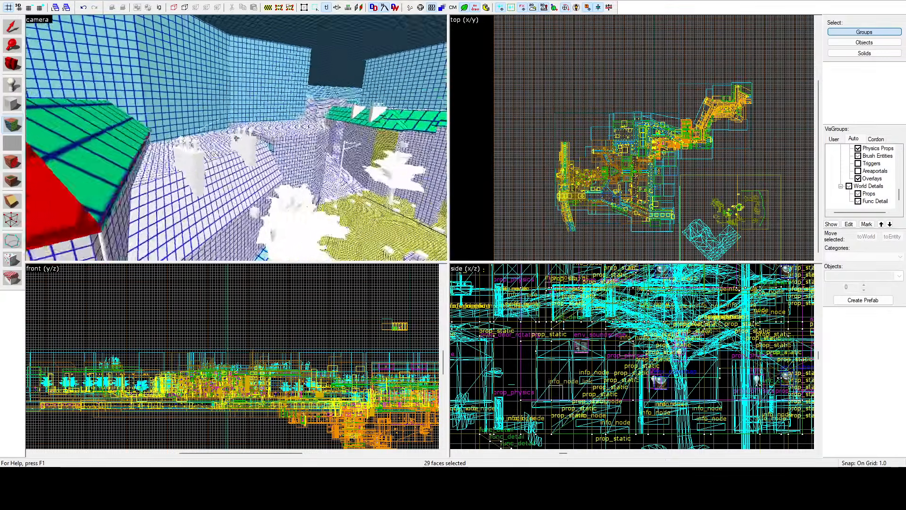
key(z)
ctrl+click(228, 119)
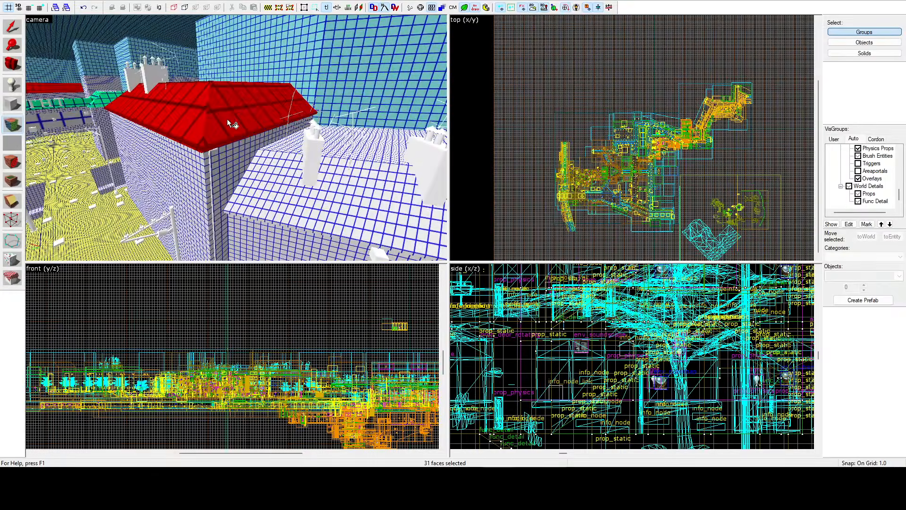
Step: Add the lower roof slopes, eaves, walls and rim of the first roof turret to the face selection
key(z)
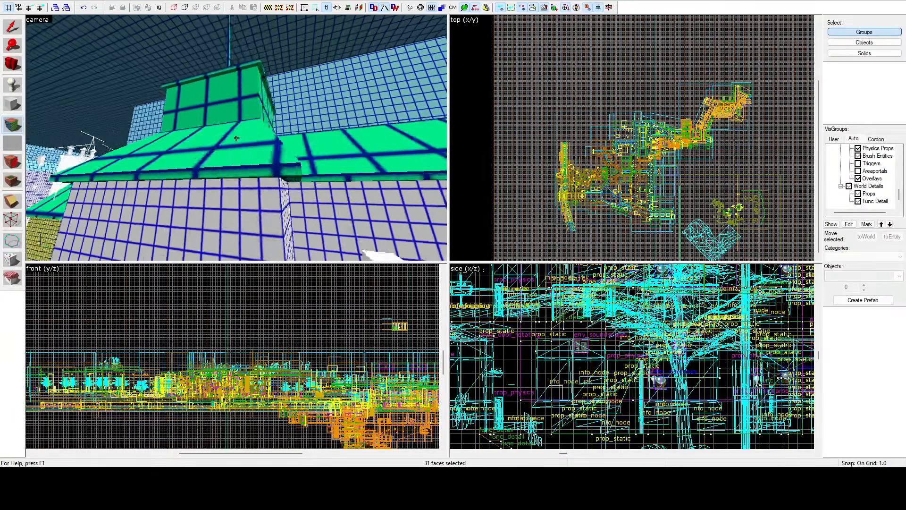
key(z)
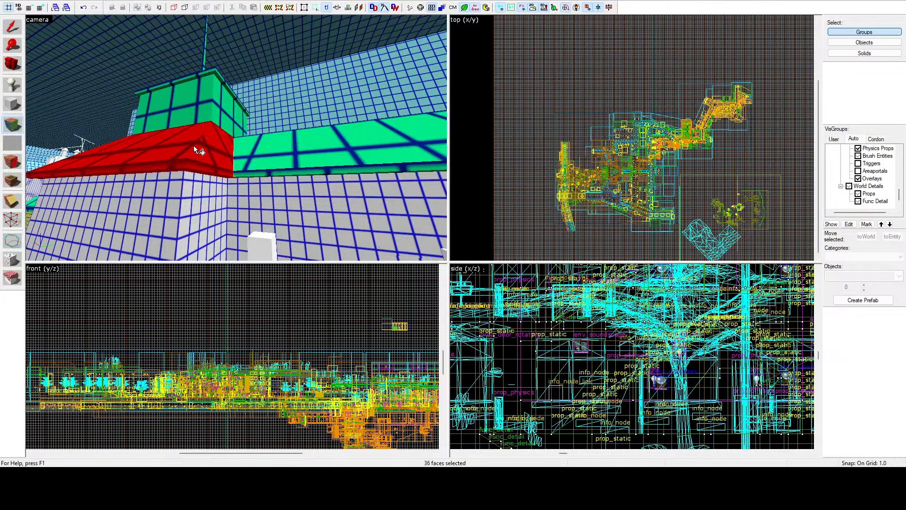
ctrl+click(216, 74)
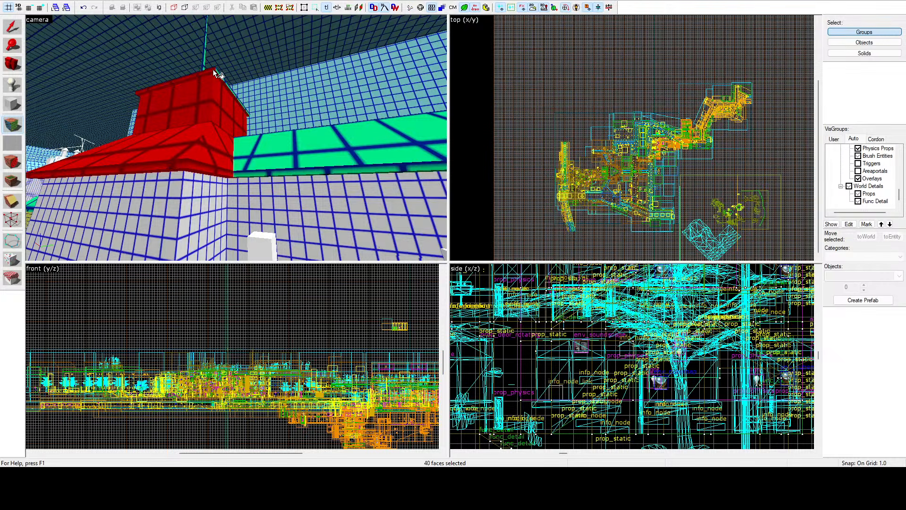
Step: Add the roof slope and eave edges connecting the two turrets to the face selection
ctrl+click(257, 162)
ctrl+click(276, 173)
ctrl+click(280, 176)
key(z)
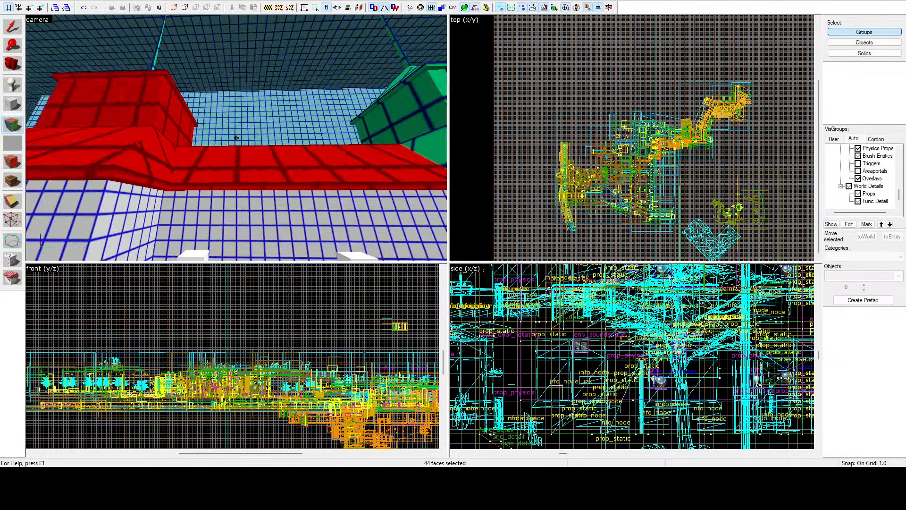
Step: Add the roof slopes beneath the second turret and that turret's walls and rim edges to the face selection
key(z)
ctrl+click(227, 138)
ctrl+click(192, 121)
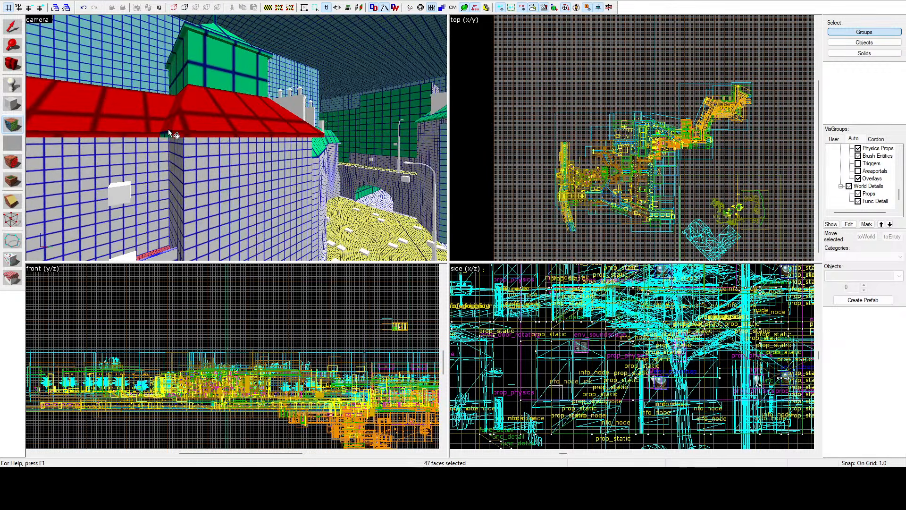
ctrl+click(189, 77)
ctrl+click(180, 47)
ctrl+click(187, 26)
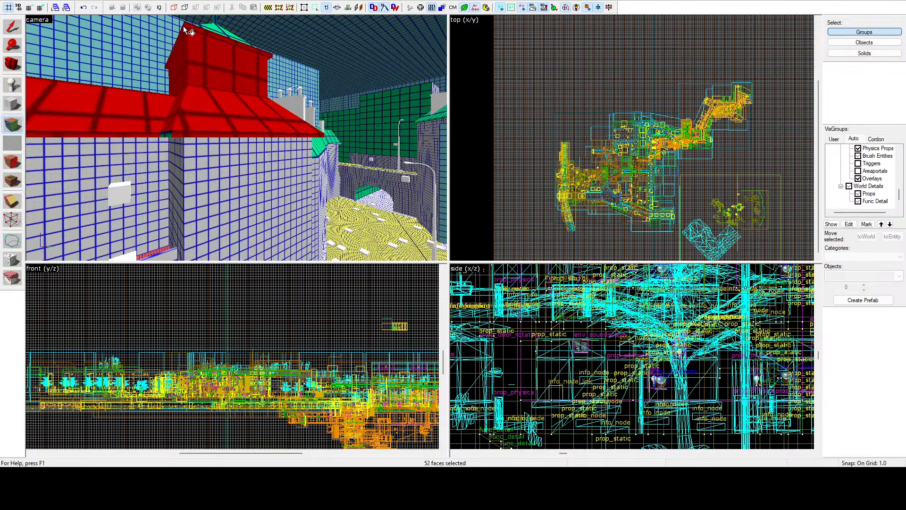
Step: Add the far-side slopes and wall of the second turret and the adjoining roof section to the face selection
key(z)
key(w)
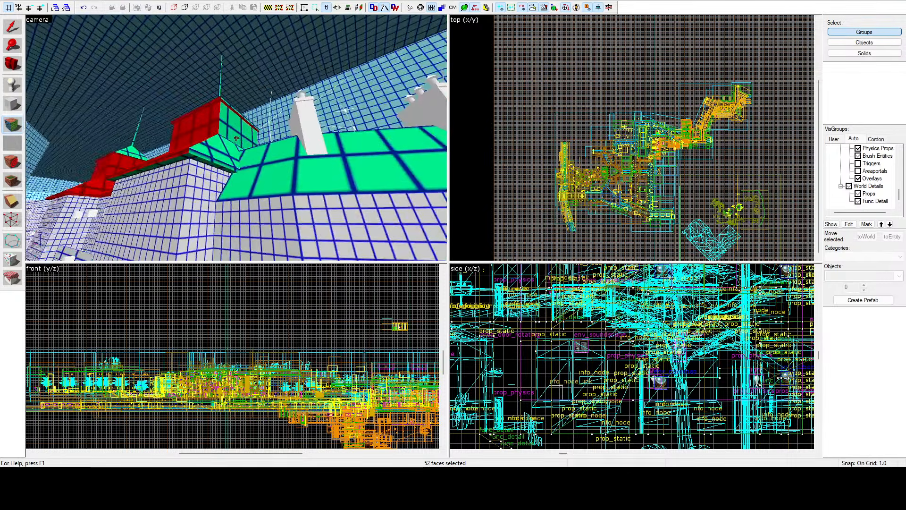
key(z)
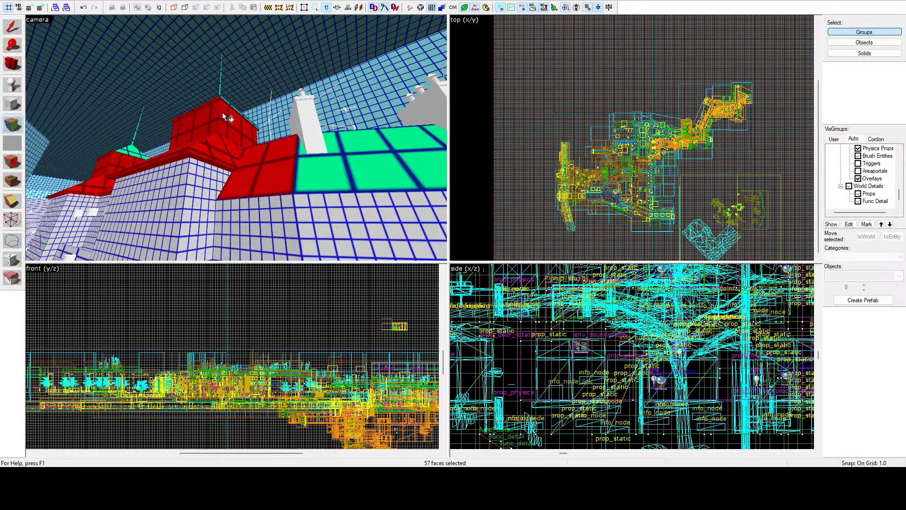
Step: Add the small remaining faces at the second turret's top edge, around the spire base, to the face selection
key(z)
key(w)
key(z)
ctrl+click(225, 148)
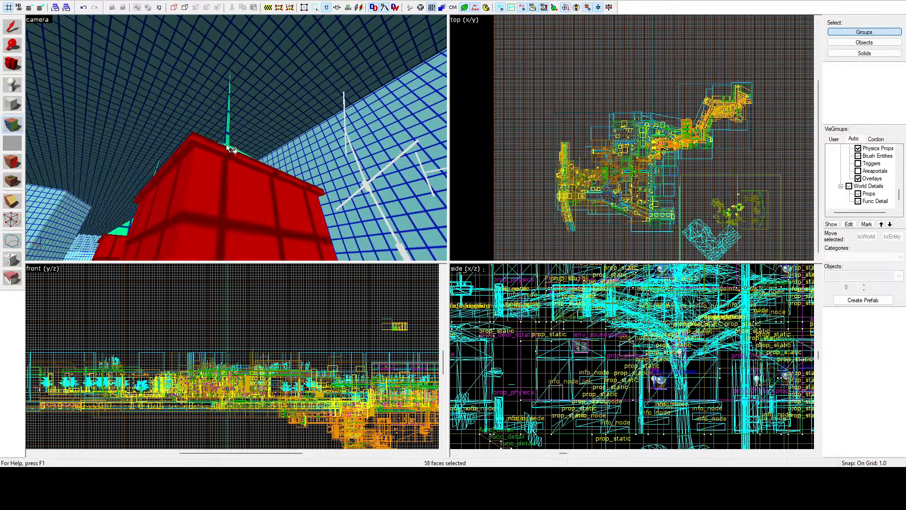
ctrl+click(229, 145)
key(z)
key(w)
key(a)
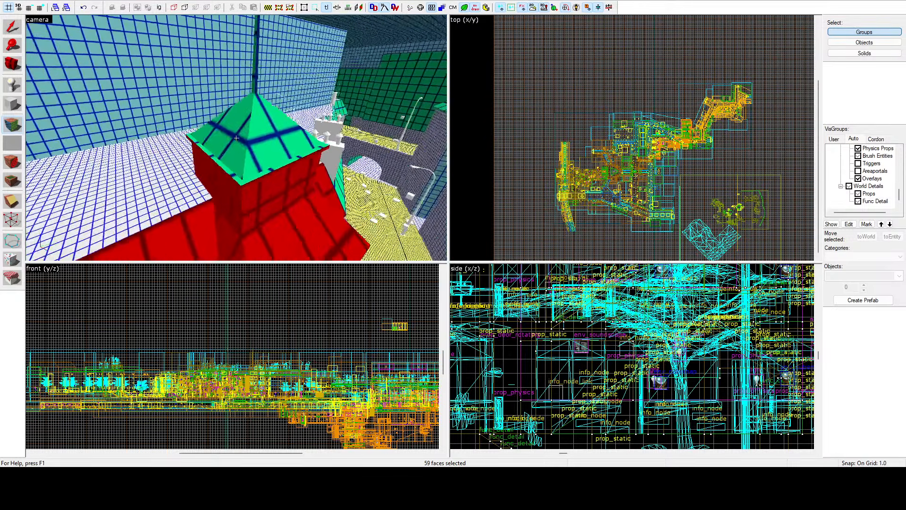
Step: Add the second turret's remaining pyramid roof slopes and the base faces of its spire to the face selection
key(z)
ctrl+click(247, 145)
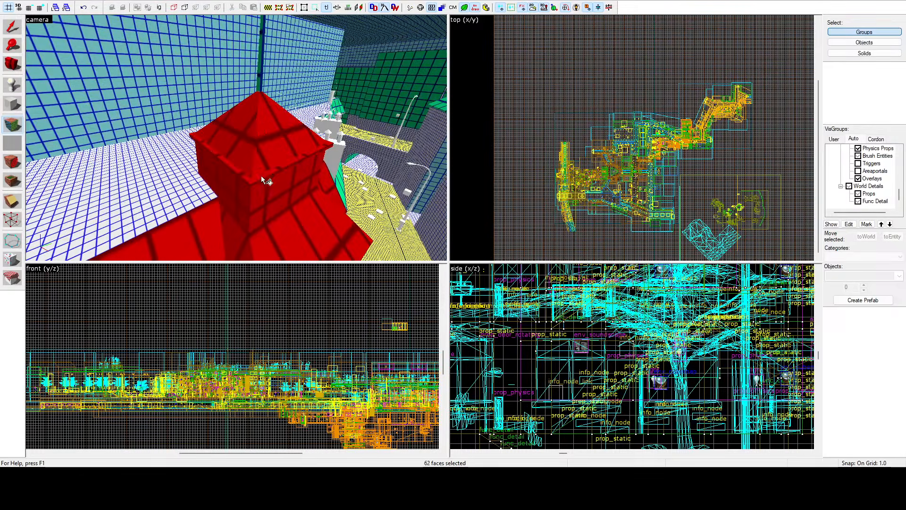
ctrl+click(260, 87)
ctrl+click(262, 87)
Step: Add the sloped roof sections with chimneys running along the street beyond the turret to the face selection
key(w)
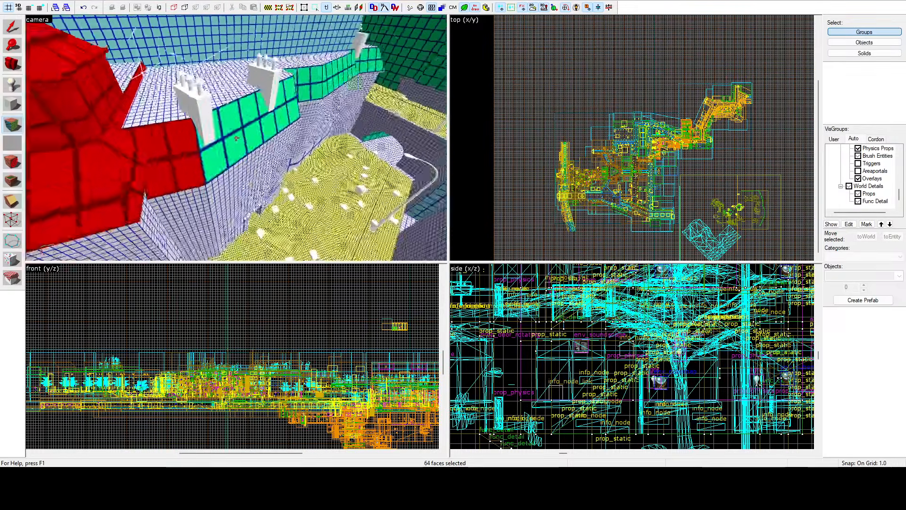
ctrl+click(237, 139)
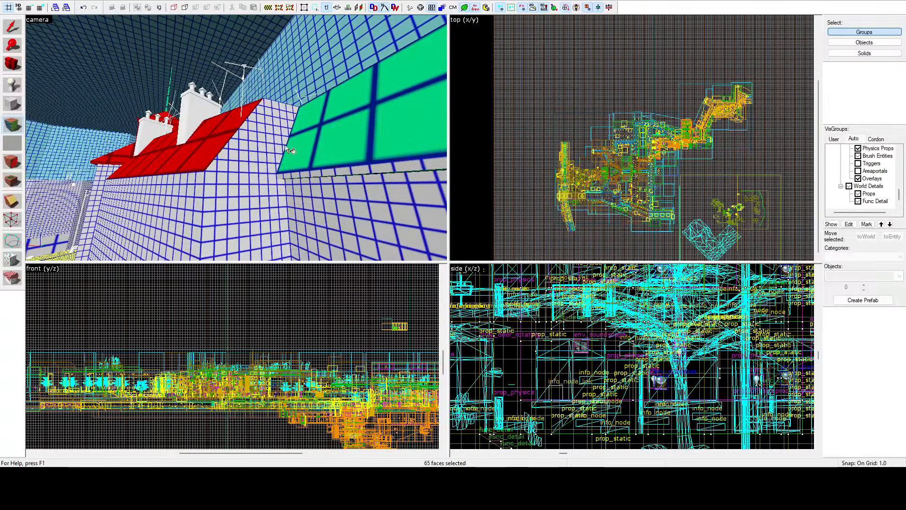
ctrl+click(237, 139)
key(w)
key(z)
ctrl+click(227, 157)
ctrl+click(299, 159)
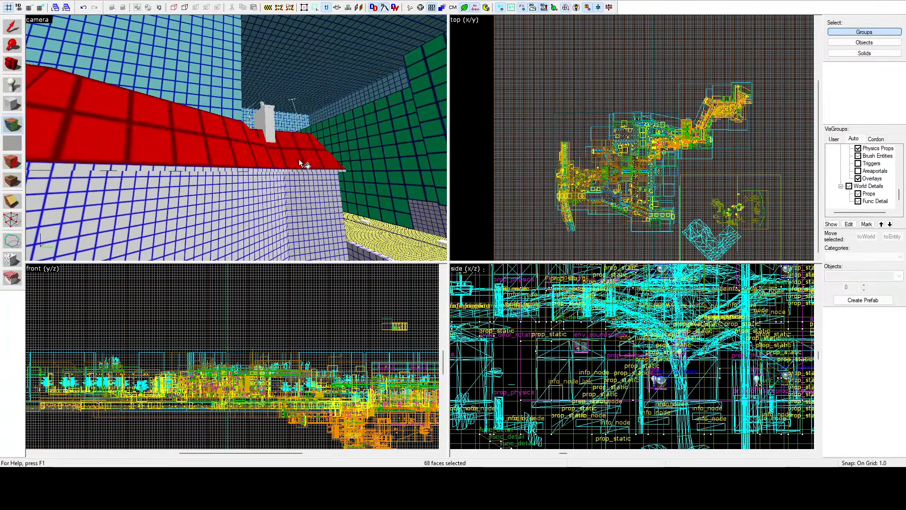
Step: Add the narrow valley slope and the adjoining end slope at the chimneyed roof's corner to the face selection
key(z)
key(w)
key(w)
key(z)
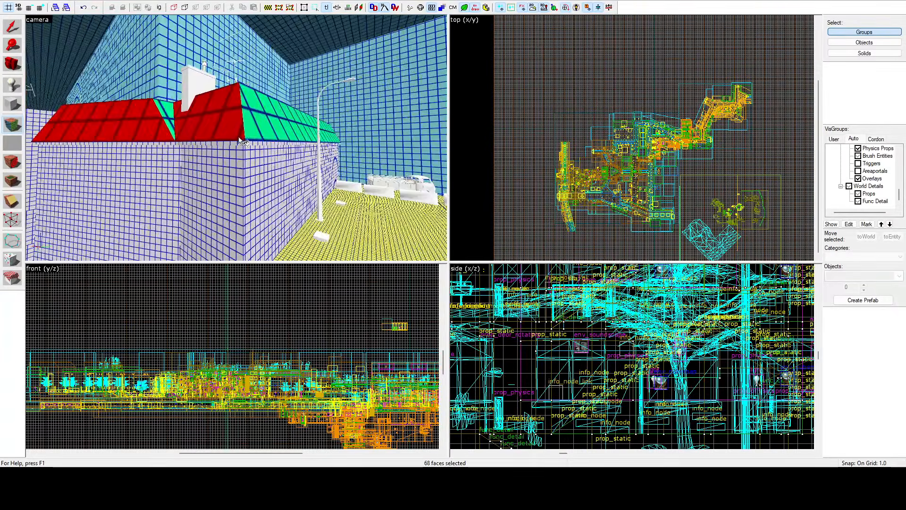
ctrl+click(158, 111)
key(z)
Step: Add the unselected pyramid roof slopes on the back of the spired turret to the face selection
key(w)
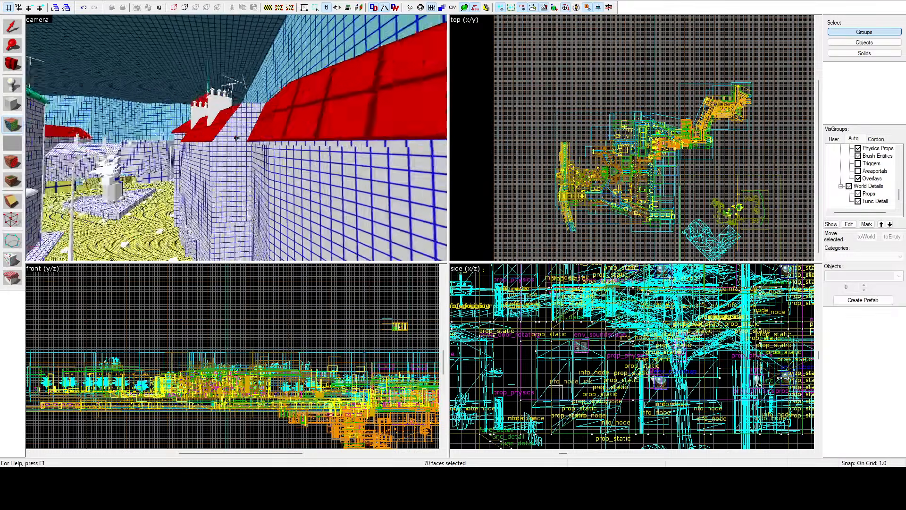
key(w)
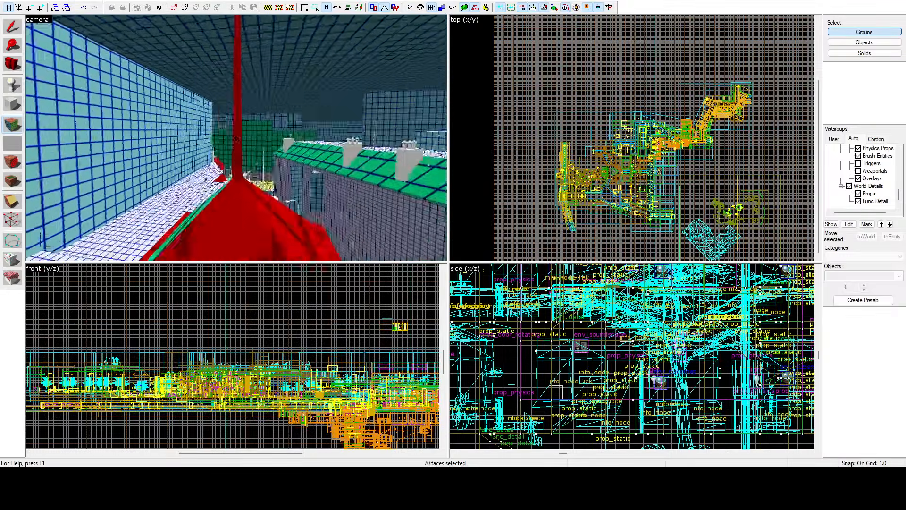
key(w)
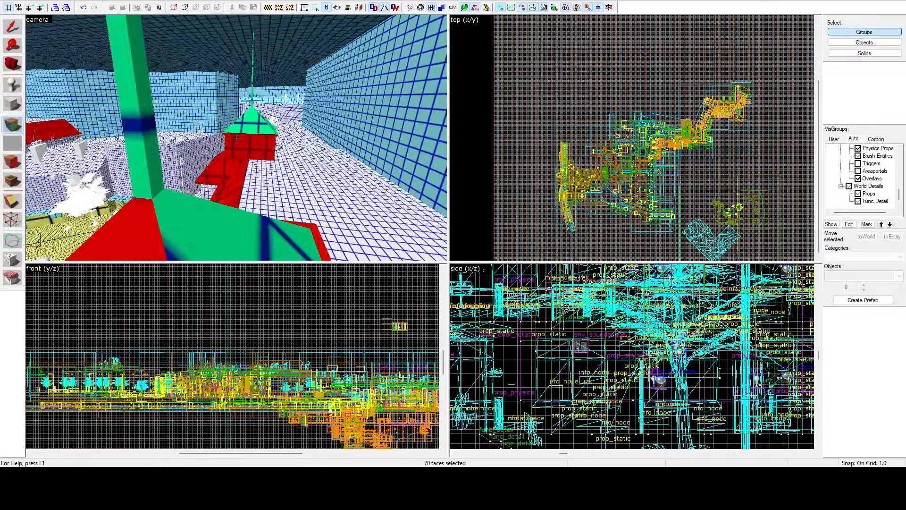
key(w)
key(z)
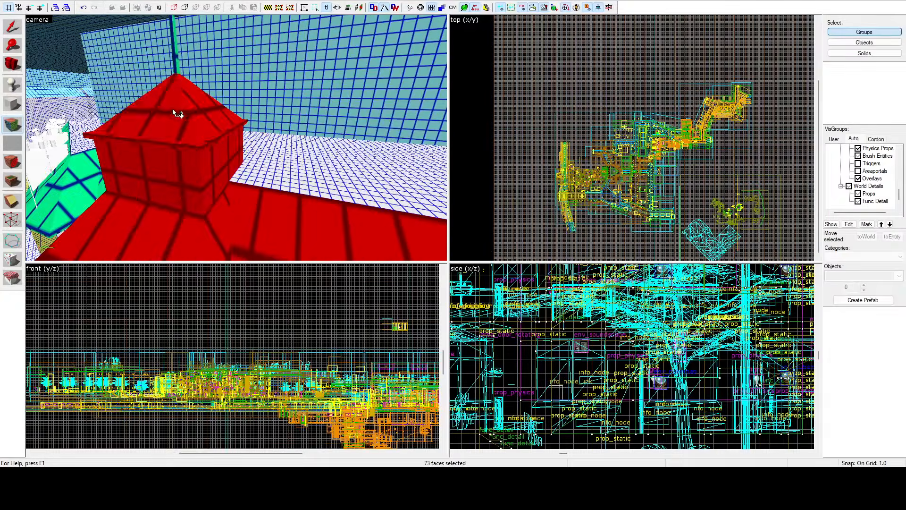
key(z)
Step: Add the other turret's remaining side wall, roof rim and pyramid slopes to the face selection
key(w)
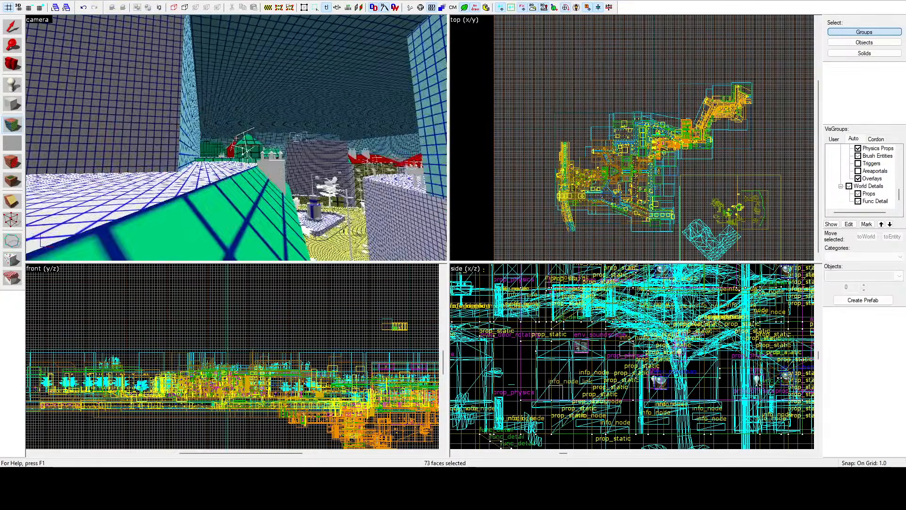
key(w)
key(z)
ctrl+click(238, 139)
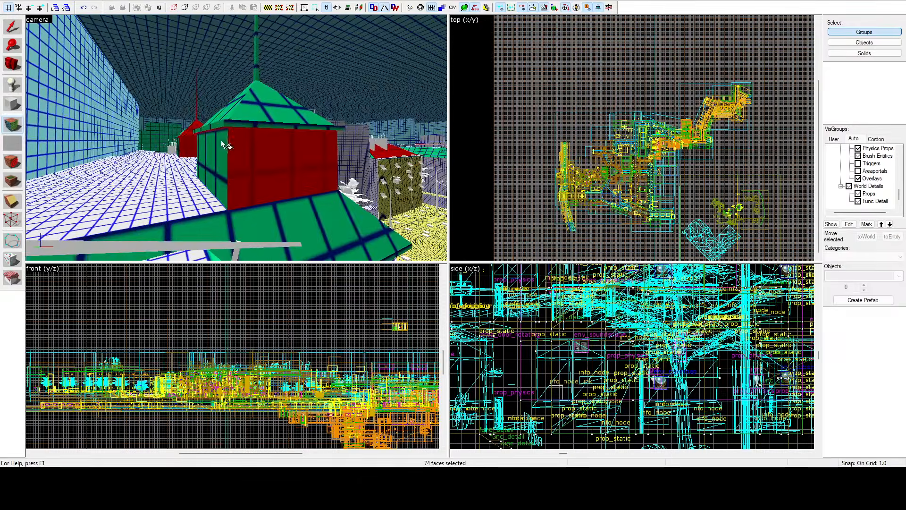
key(z)
key(w)
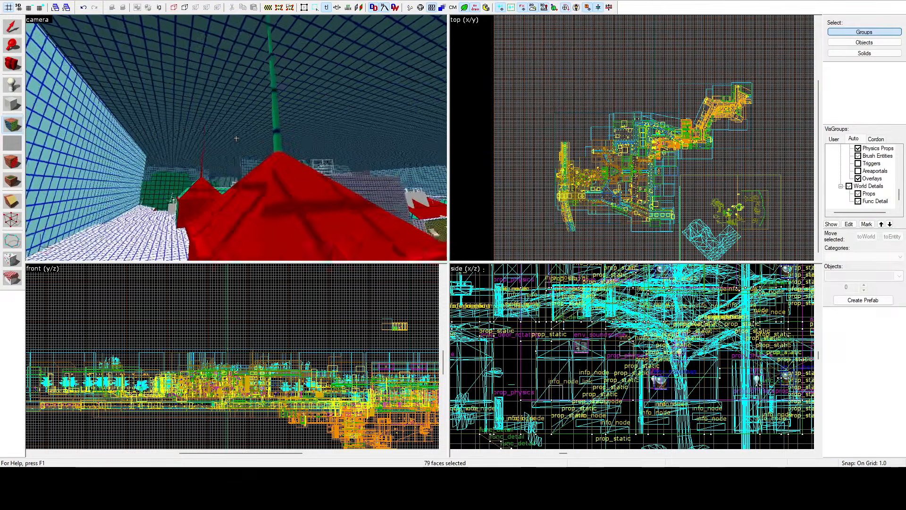
Step: Add that turret's spire faces and its rear wall with the rim above it to the face selection
key(z)
ctrl+click(234, 138)
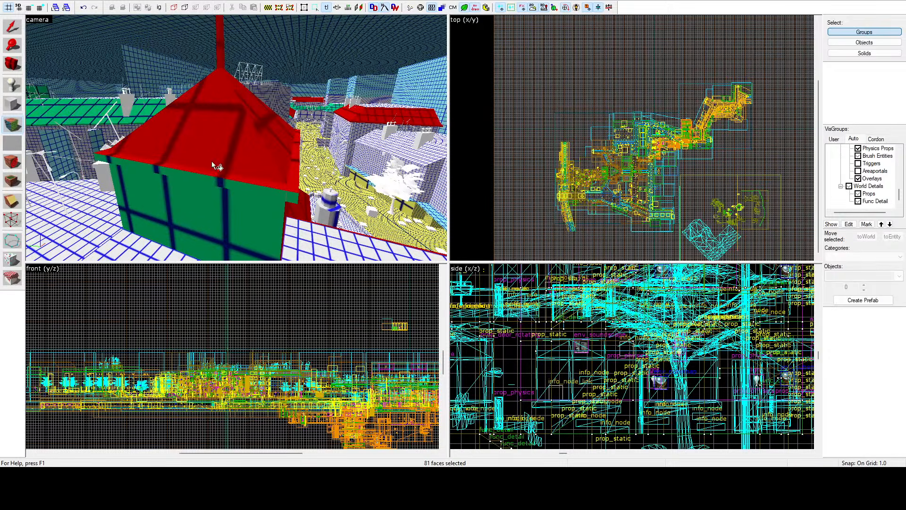
ctrl+click(208, 196)
ctrl+click(210, 184)
key(z)
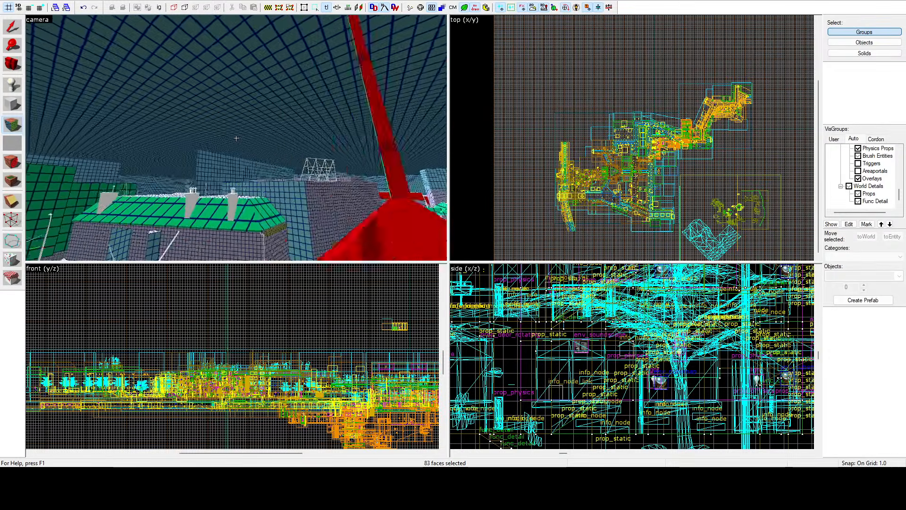
Step: Add the chimneyed roof slopes and eave edge of the building across the street to the face selection
key(w)
ctrl+click(205, 160)
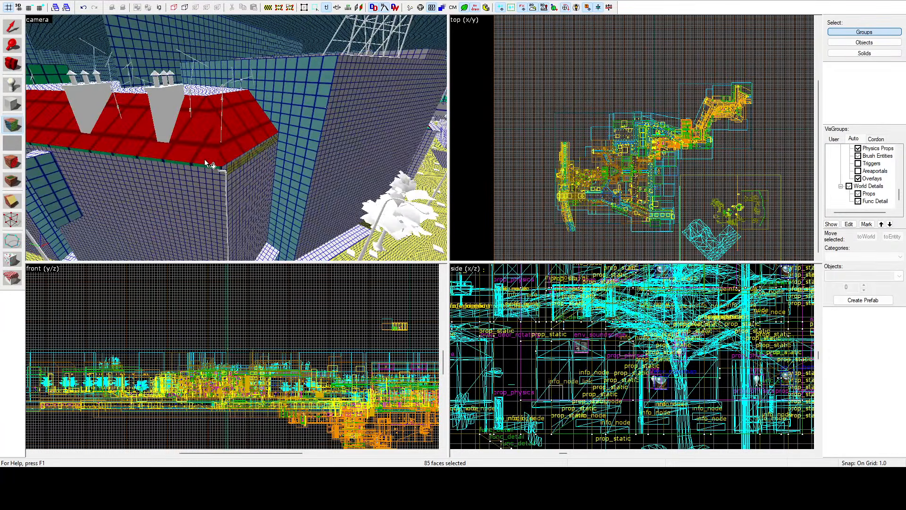
key(z)
key(w)
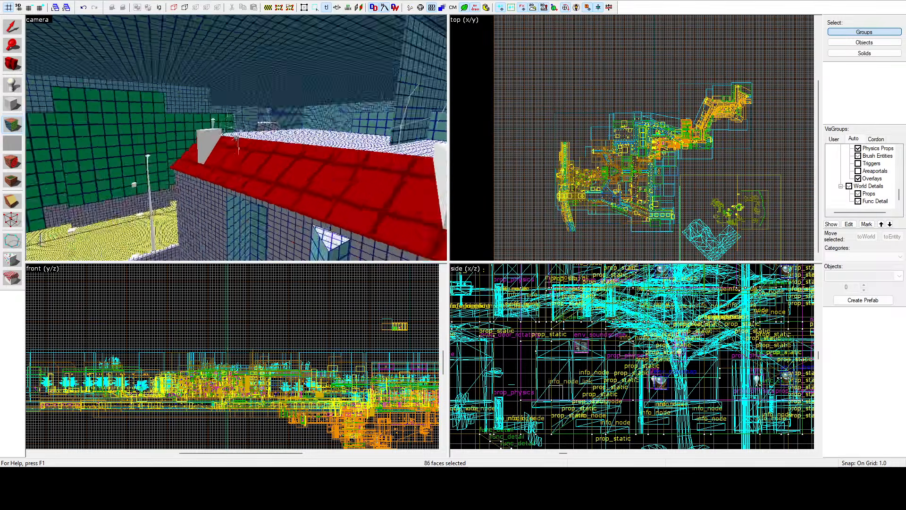
Step: Add the front and adjoining side roof slopes of the corner block with two chimneys to the face selection
key(w)
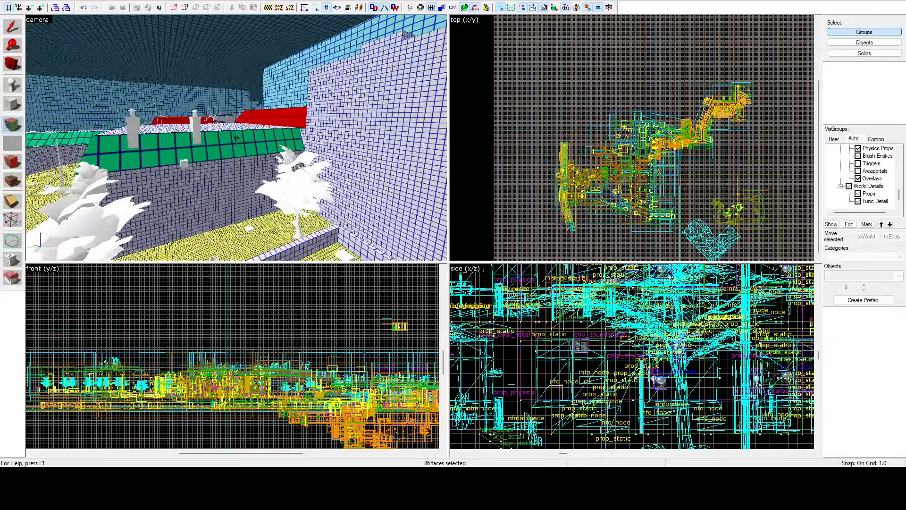
key(z)
ctrl+click(230, 146)
key(z)
key(w)
key(a)
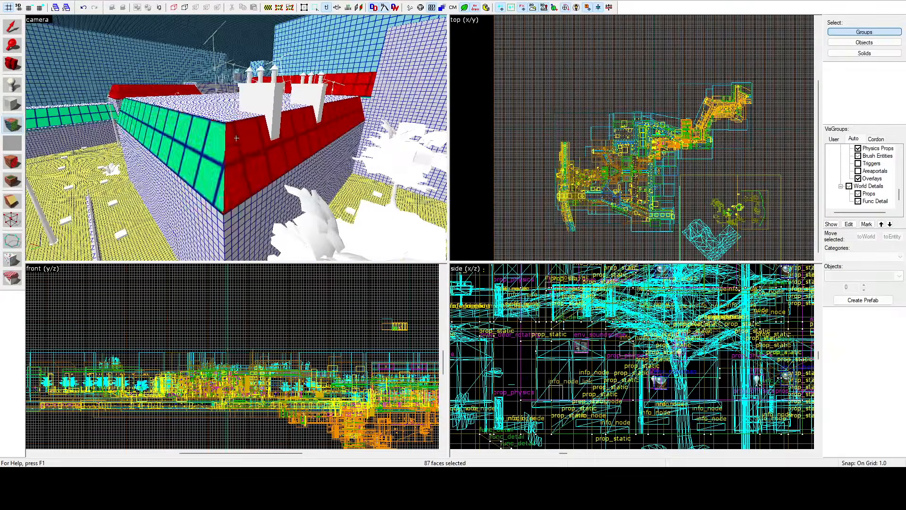
key(z)
ctrl+click(201, 154)
key(z)
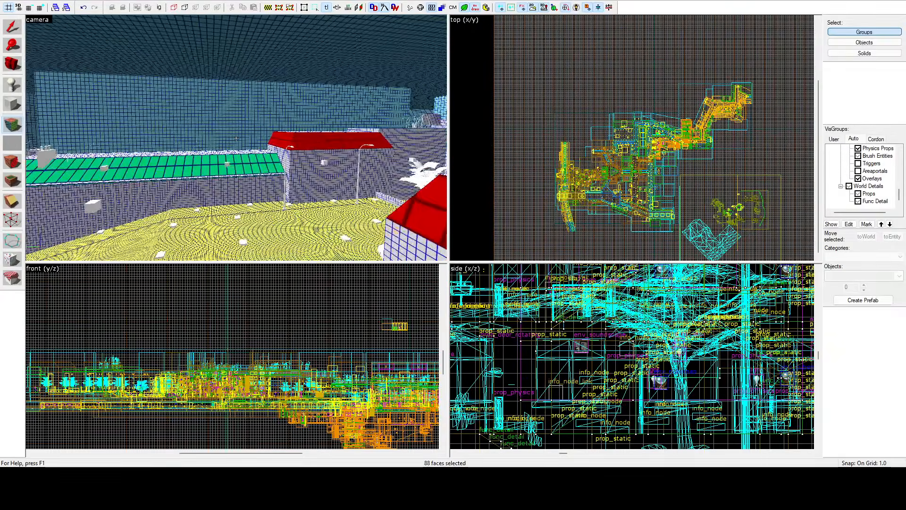
Step: Add the long roof slope along the street and the eave faces at the neighbouring roof corner to the face selection
key(z)
ctrl+click(207, 172)
key(z)
key(w)
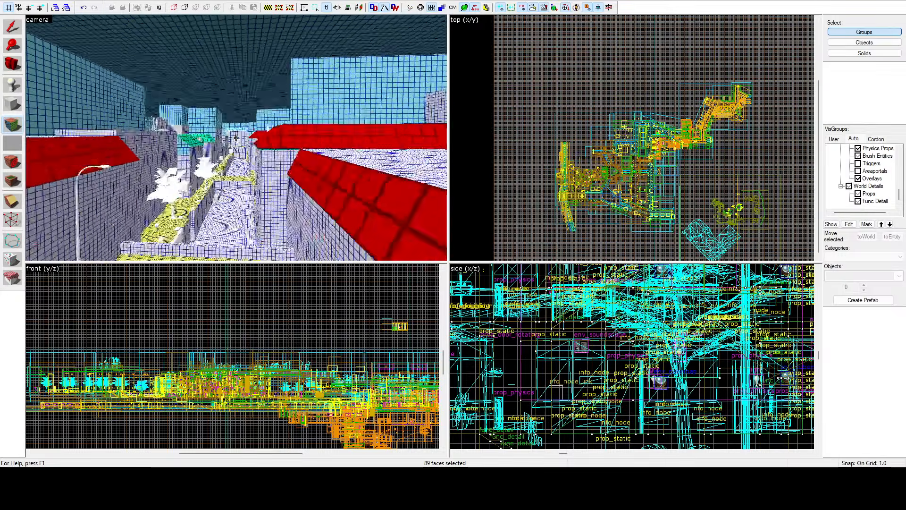
key(z)
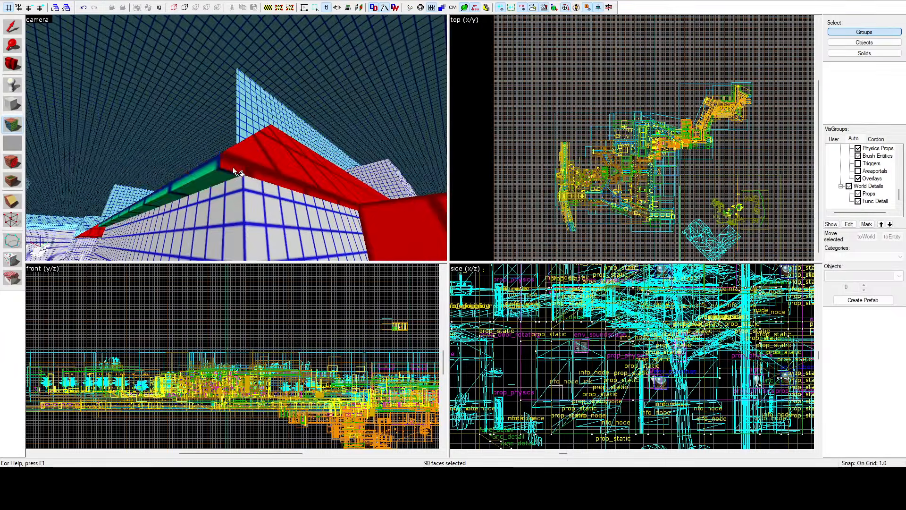
key(z)
key(w)
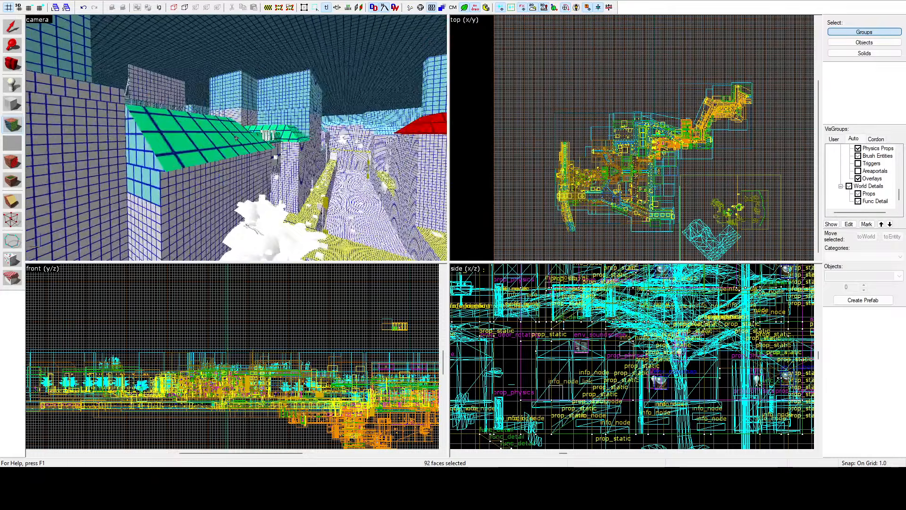
Step: Add the sloped roof behind the trees, beside the tall grey building, to the face selection
key(z)
ctrl+click(221, 138)
key(z)
Step: Add the roof faces behind the large sign letters and the adjoining hipped corner roof slopes to the face selection
key(w)
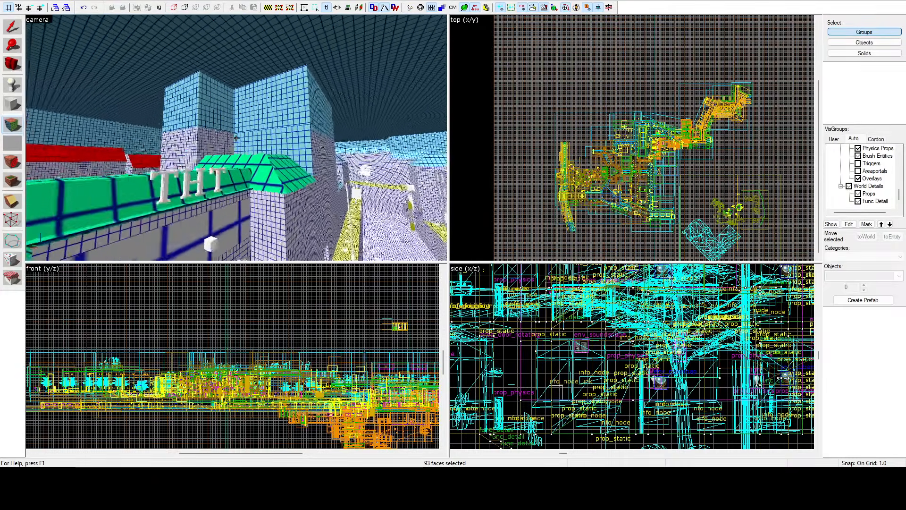
key(z)
ctrl+click(242, 142)
ctrl+click(207, 154)
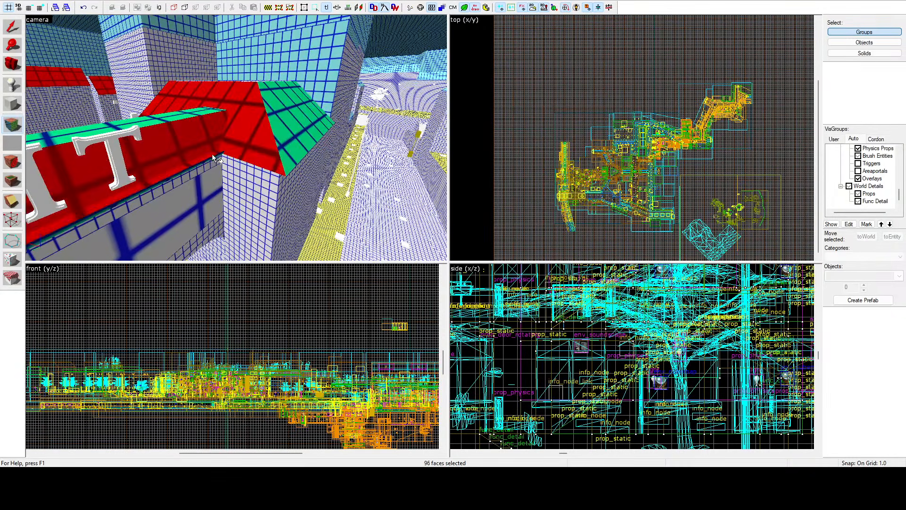
key(z)
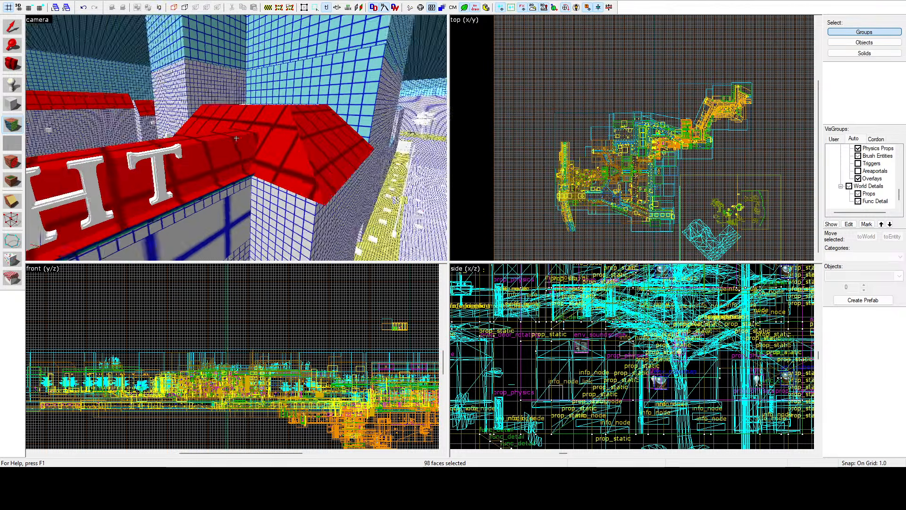
key(w)
key(z)
ctrl+click(235, 152)
key(z)
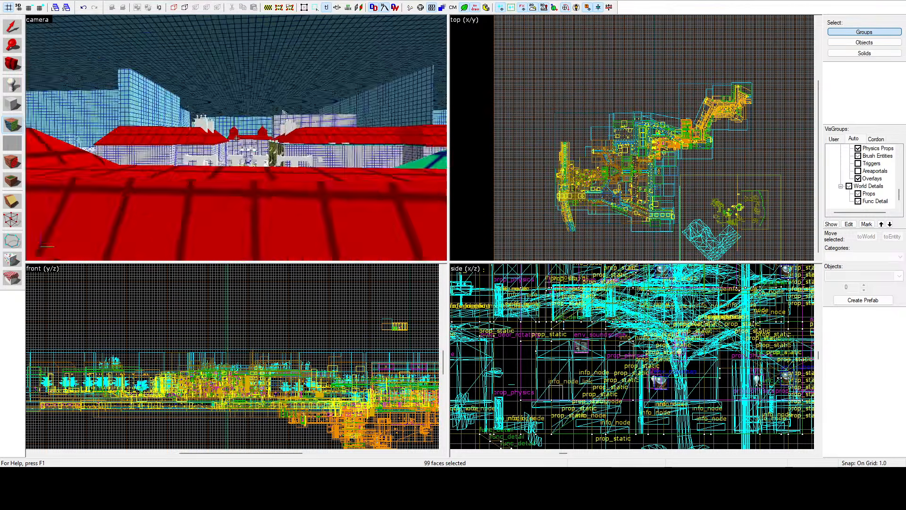
Step: Add the roof edge and eave underside faces above the drainpipe corner to the face selection
key(w)
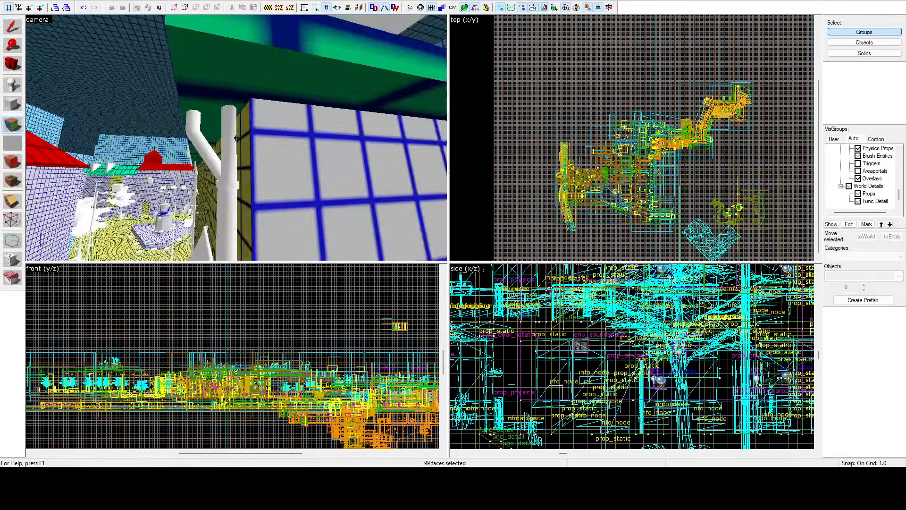
key(z)
ctrl+click(237, 126)
ctrl+click(220, 115)
ctrl+click(206, 118)
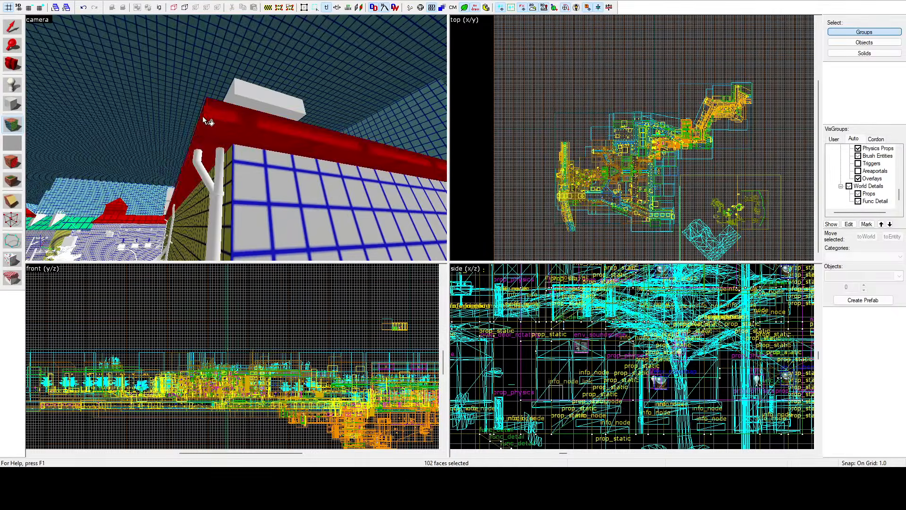
Step: Add the two roof slopes meeting at the inner valley corner and their eave edges to the face selection
key(z)
key(w)
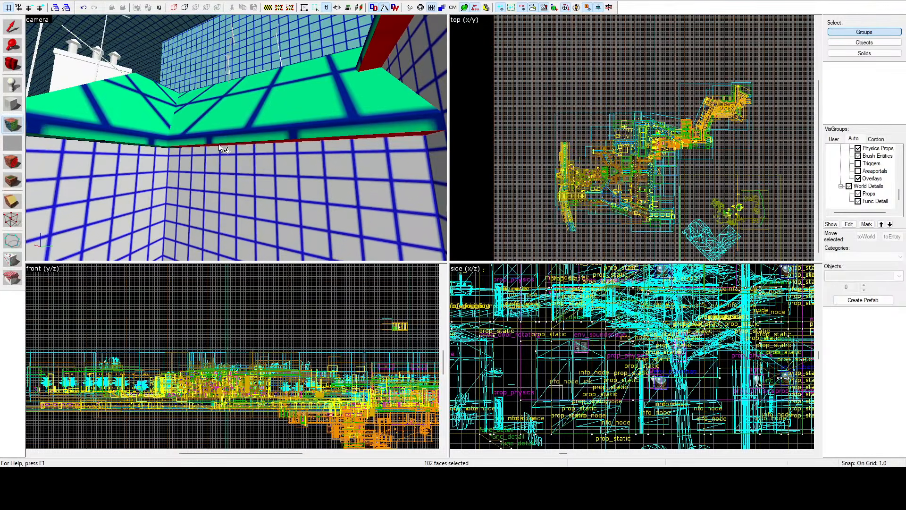
ctrl+click(194, 128)
ctrl+click(174, 118)
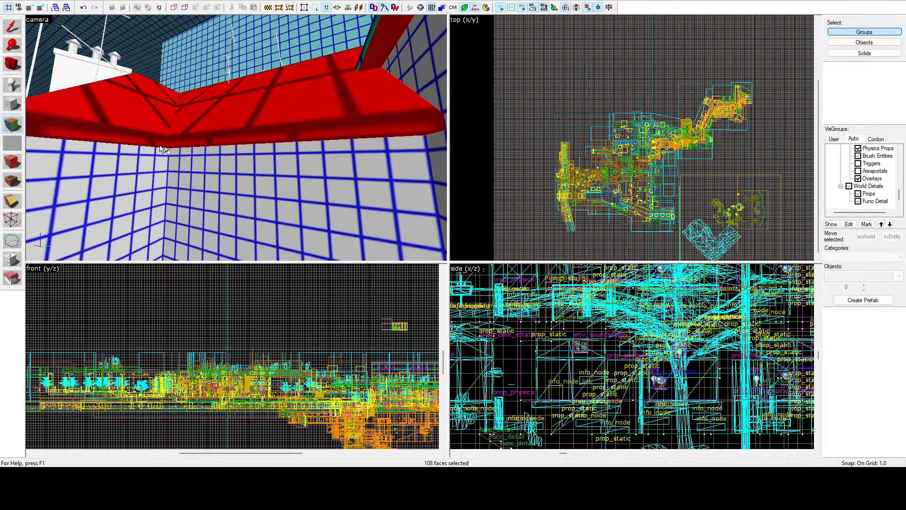
Step: Add the roof slope and eave edge above the yellow-grid wall to the face selection
key(z)
key(a)
key(z)
ctrl+click(236, 141)
ctrl+click(231, 151)
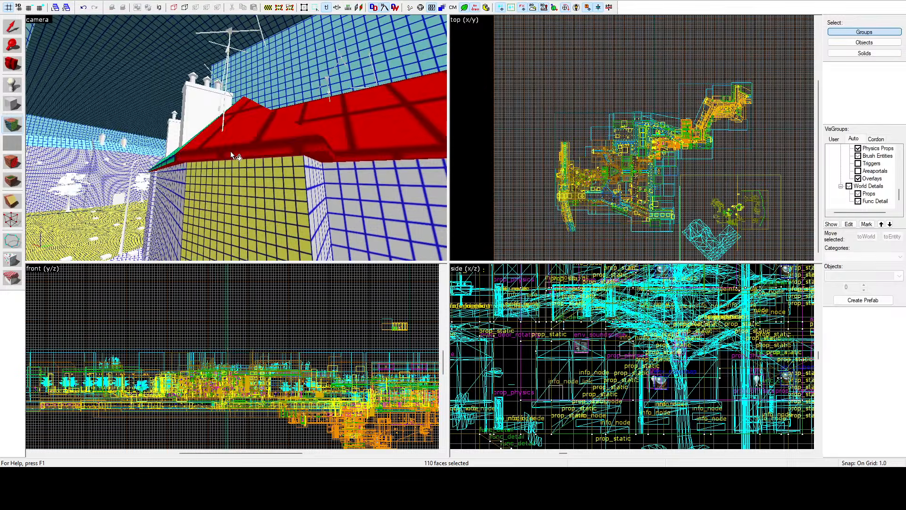
Step: Add the remaining roof slope and eave edge beneath the two chimneys to the face selection
key(z)
key(a)
ctrl+click(244, 118)
ctrl+click(250, 125)
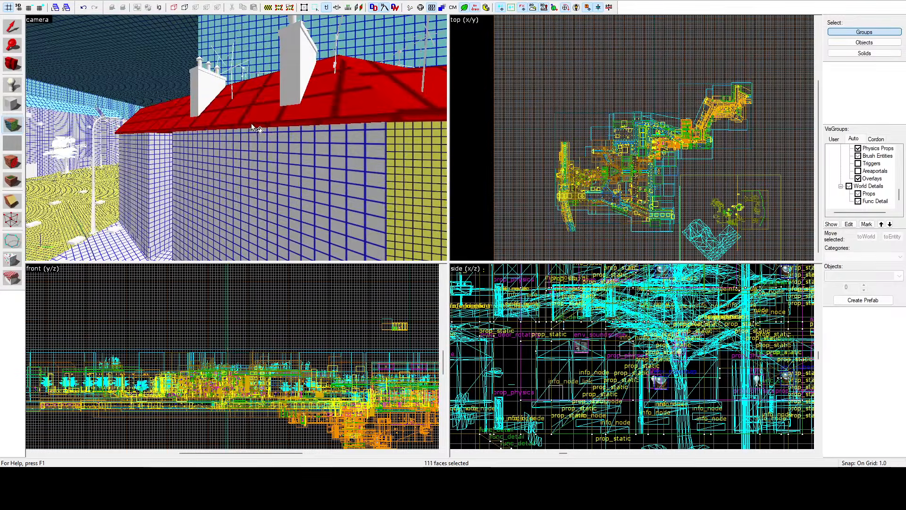
Step: Add the roof slope and eave edge below the turret, next to the neighbouring lower roof, to the face selection
key(z)
key(a)
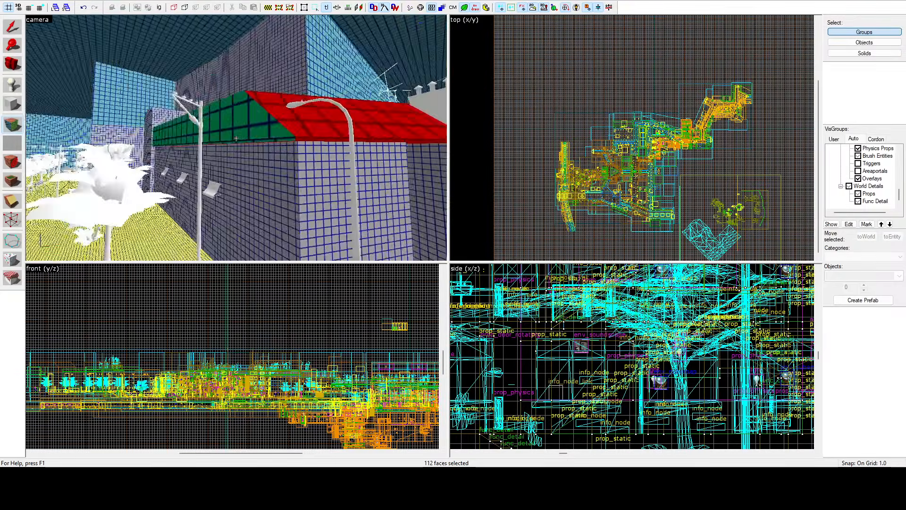
key(w)
key(z)
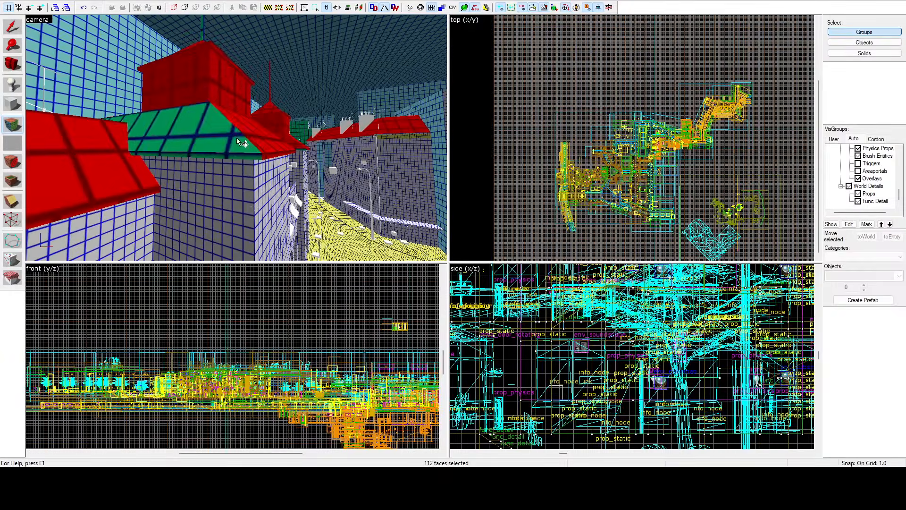
ctrl+click(237, 137)
ctrl+click(246, 152)
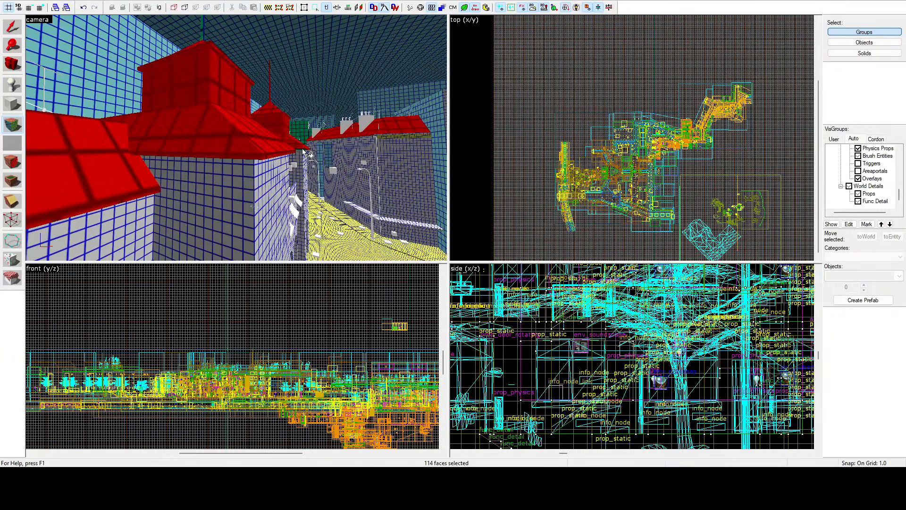
Step: Add the missed roof face beyond the turret and the green-grid triangular gable beside the two chimneys to the face selection
key(z)
key(w)
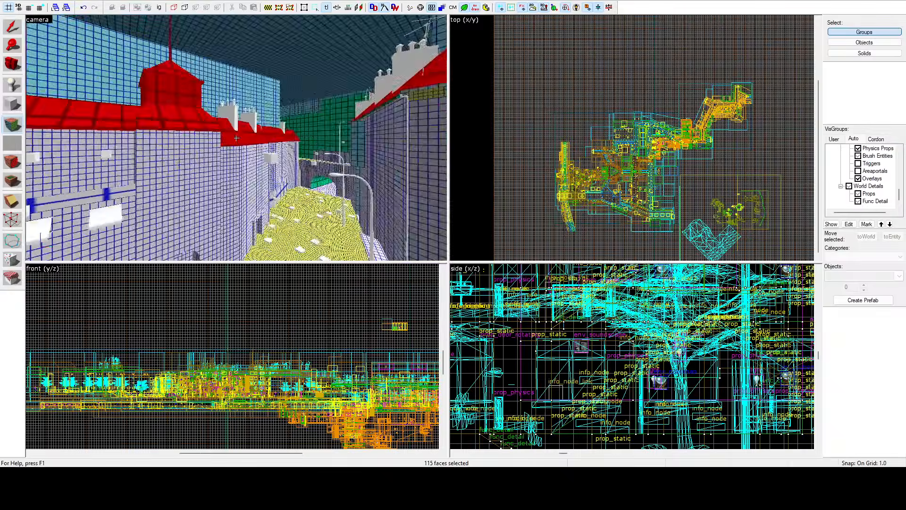
key(w)
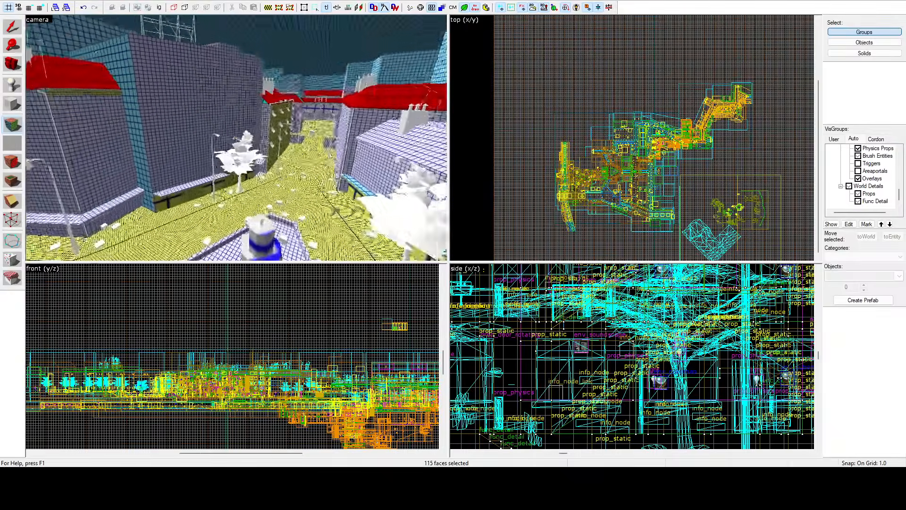
key(w)
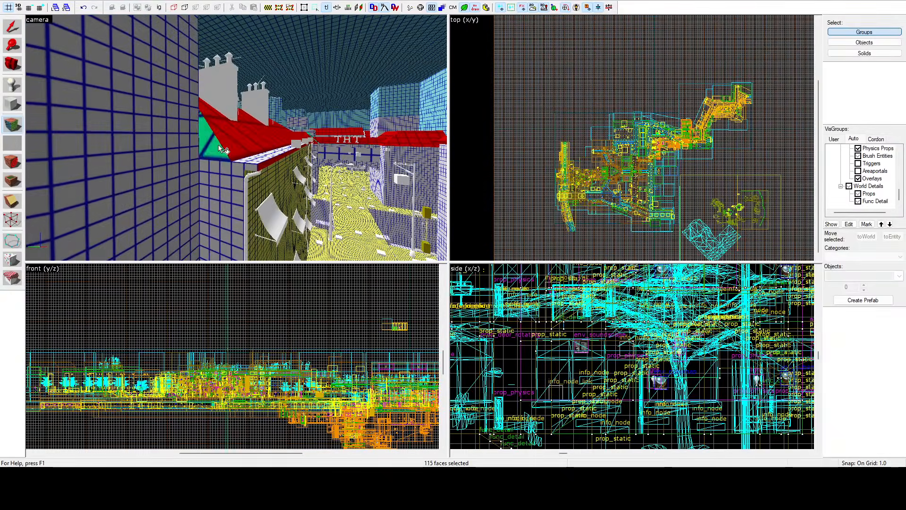
ctrl+click(236, 138)
key(w)
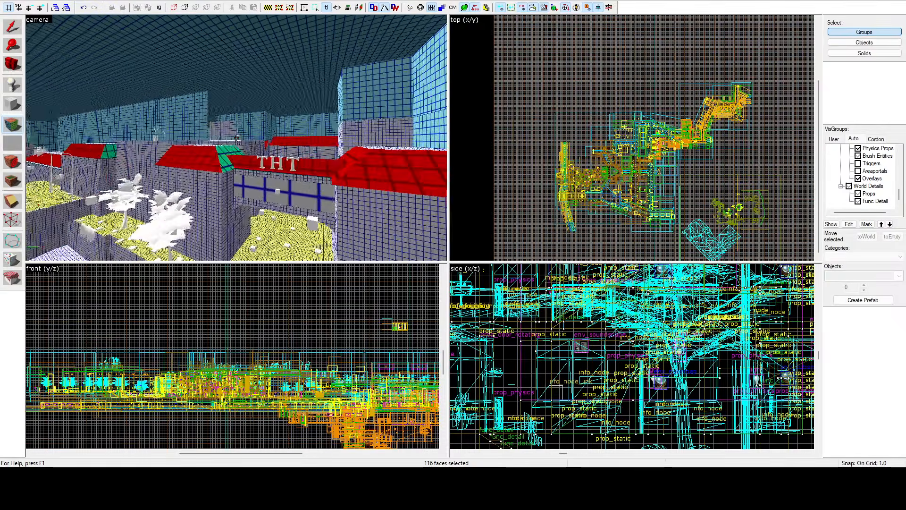
Step: Add the two remaining green-grid gable faces near the THT sign and finish the lightmap scale change on the selected roofs
key(z)
ctrl+click(230, 146)
ctrl+click(113, 151)
key(z)
key(w)
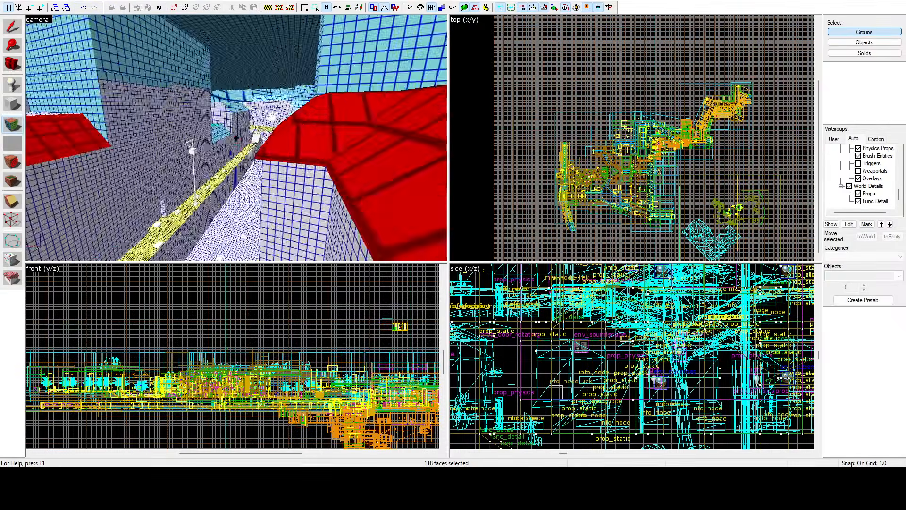
key(w)
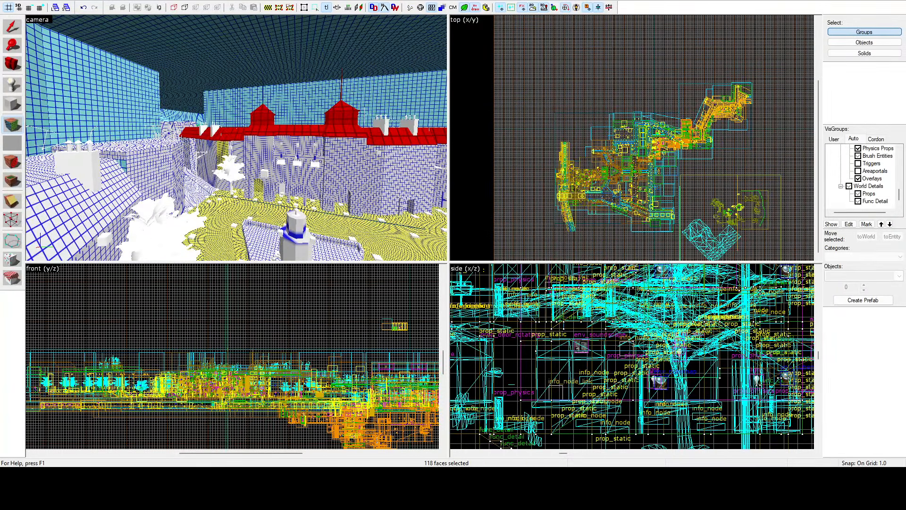
key(shift+s)
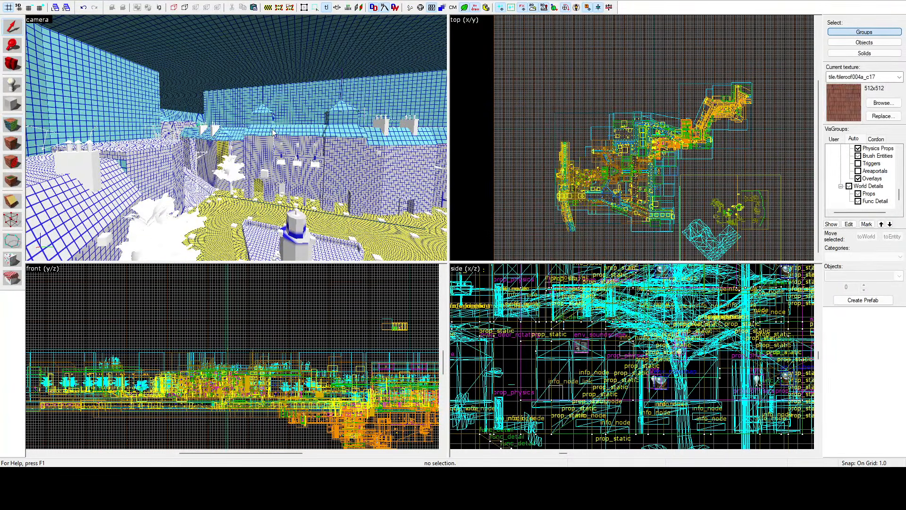
Step: Select the yellow-grid facade below the two chimneys, including its upper wall, lower wall strips and door surrounds
click(18, 126)
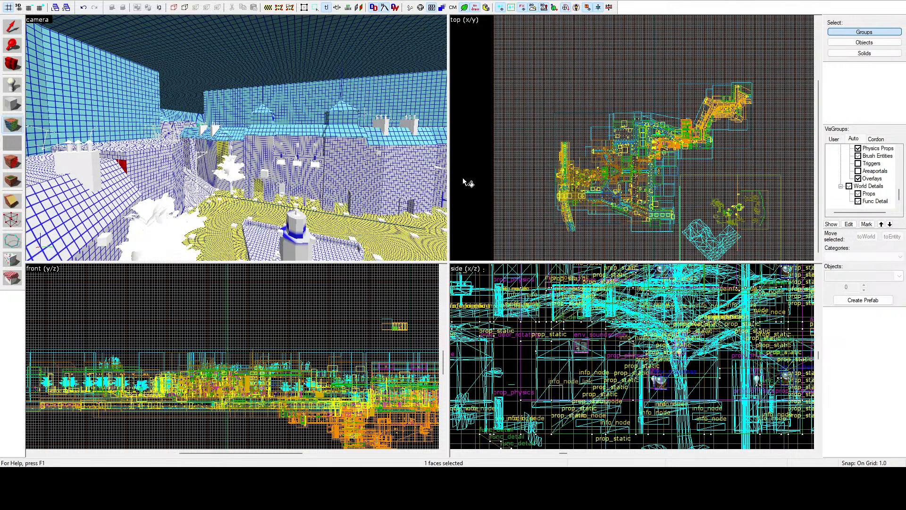
key(z)
key(w)
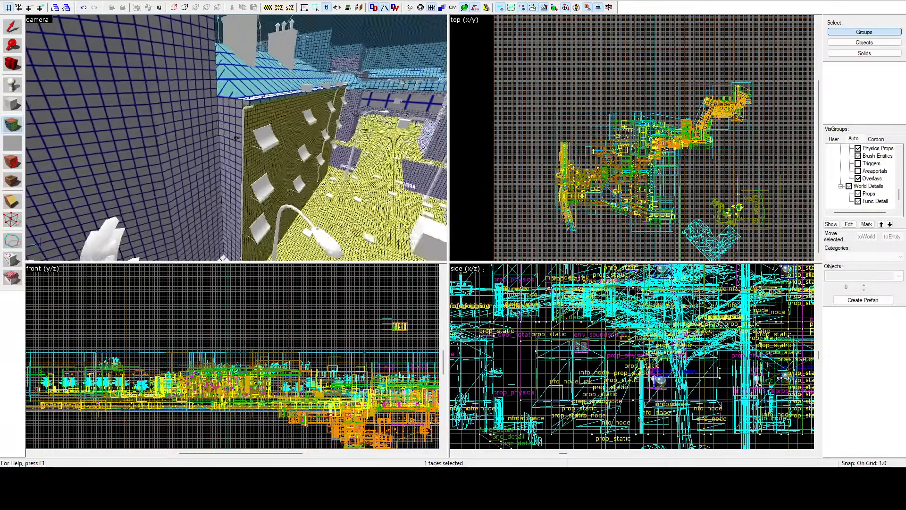
key(z)
click(245, 142)
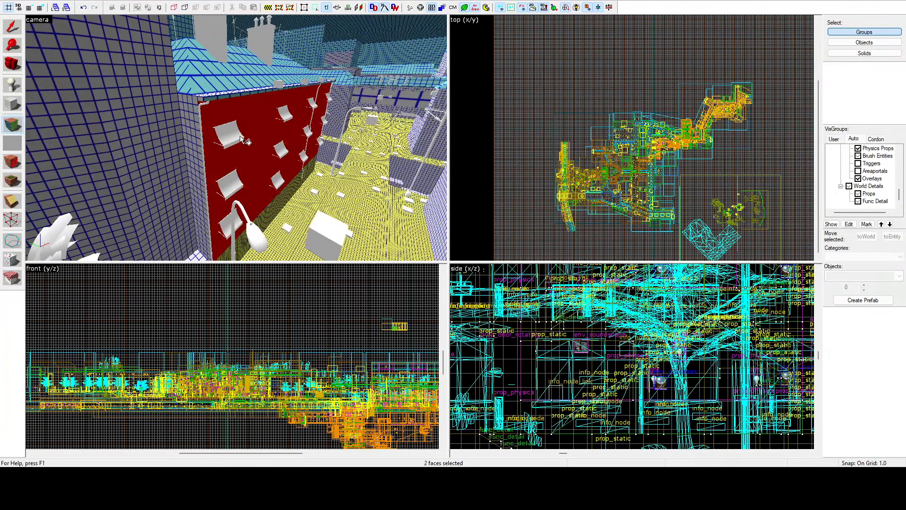
ctrl+click(265, 216)
ctrl+click(296, 181)
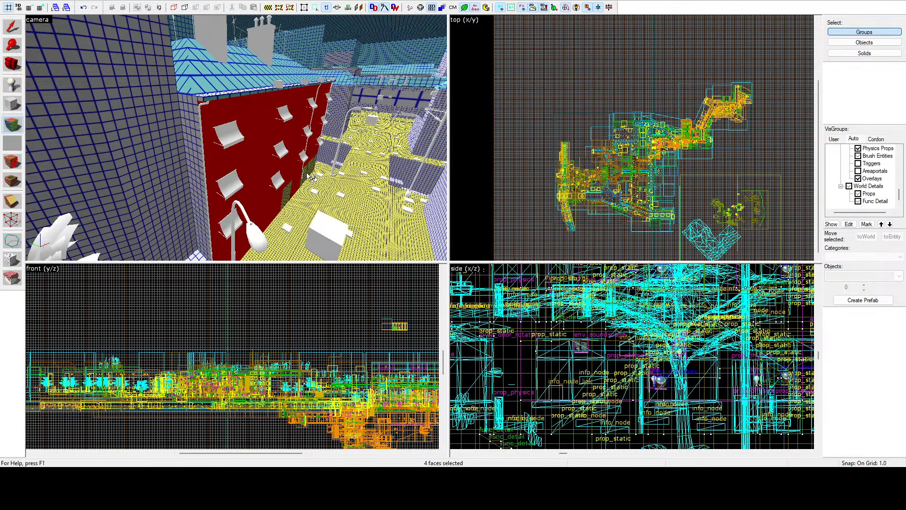
ctrl+click(290, 190)
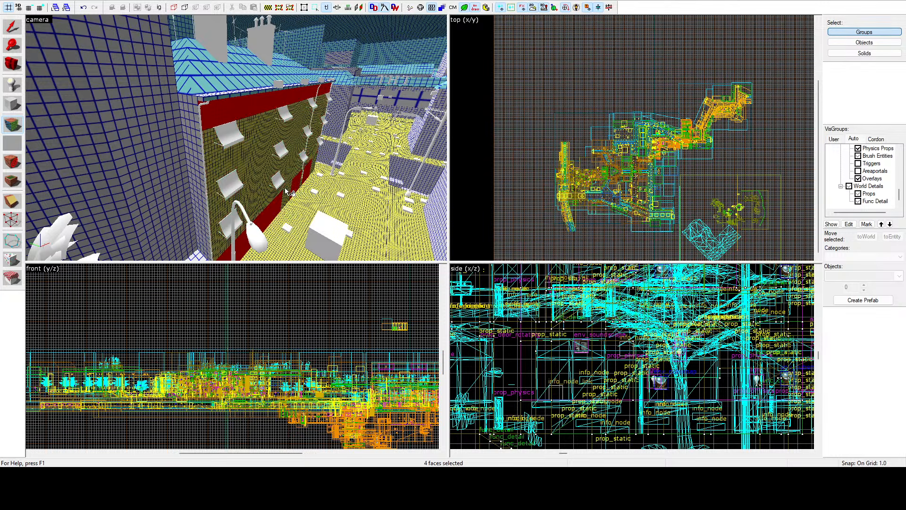
ctrl+click(287, 186)
Step: Add the remaining wall faces farther along that facade and the trim strip under the roof at the building's end to the selection
key(z)
key(w)
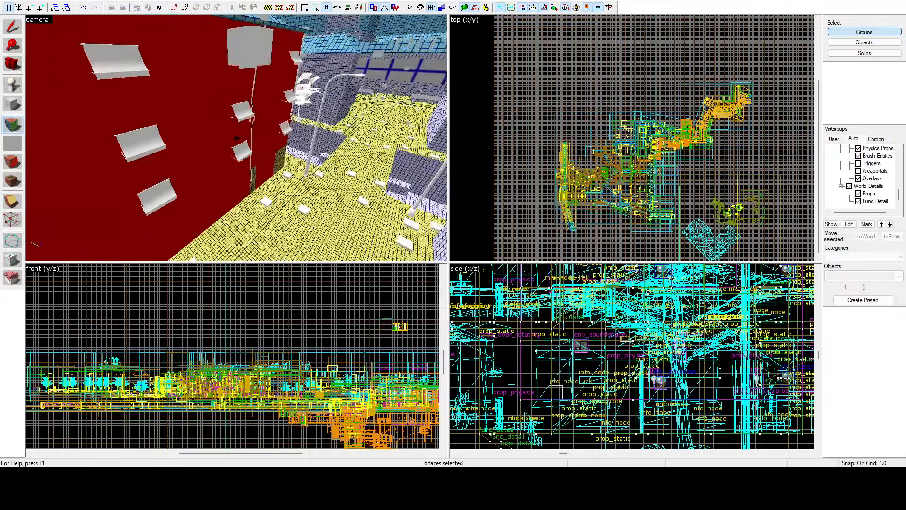
key(z)
key(z)
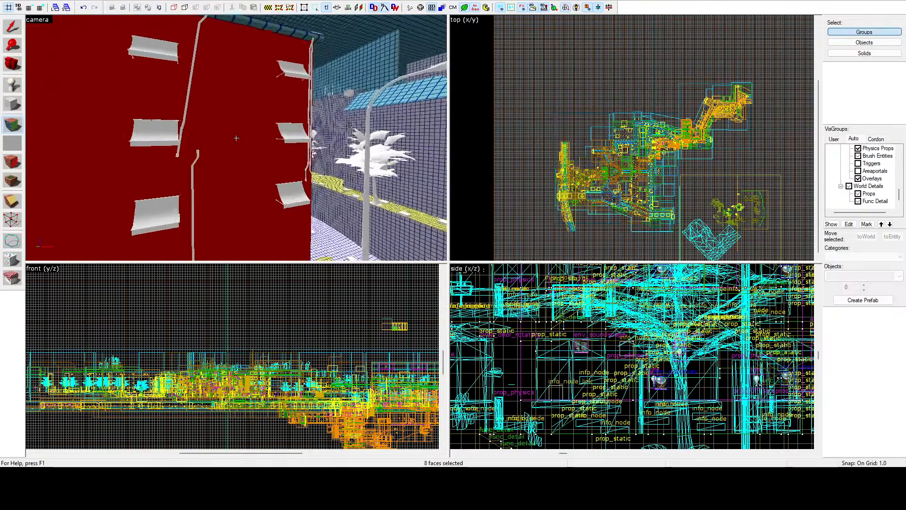
key(w)
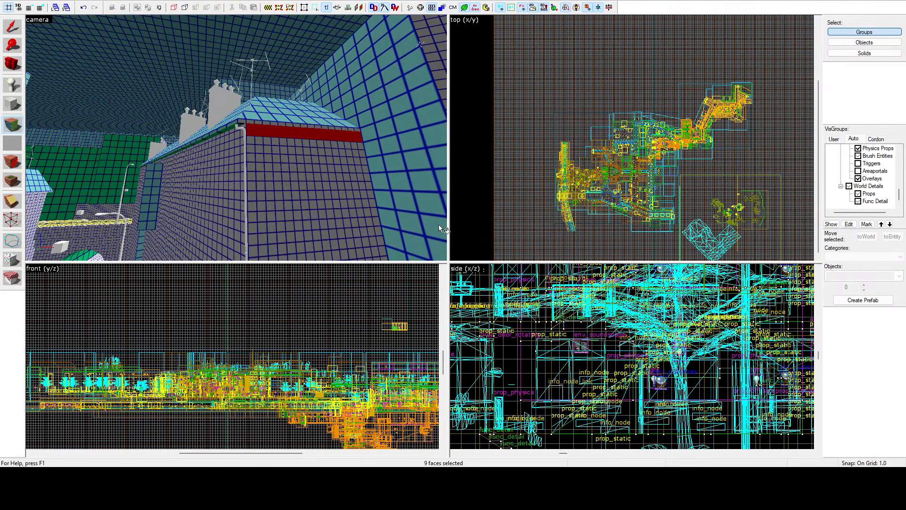
key(z)
key(w)
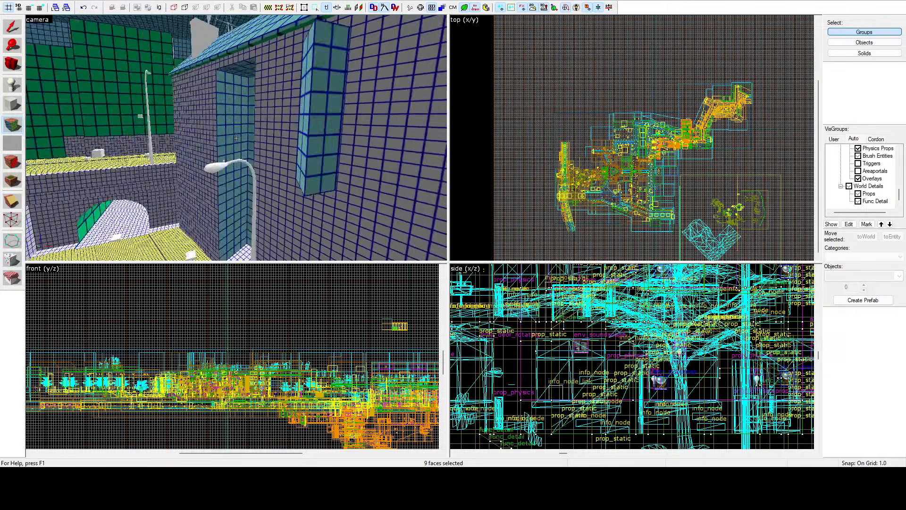
Step: Select the cyan-grid back and side walls of the tall recess between the two facades
key(z)
click(242, 140)
ctrl+click(223, 142)
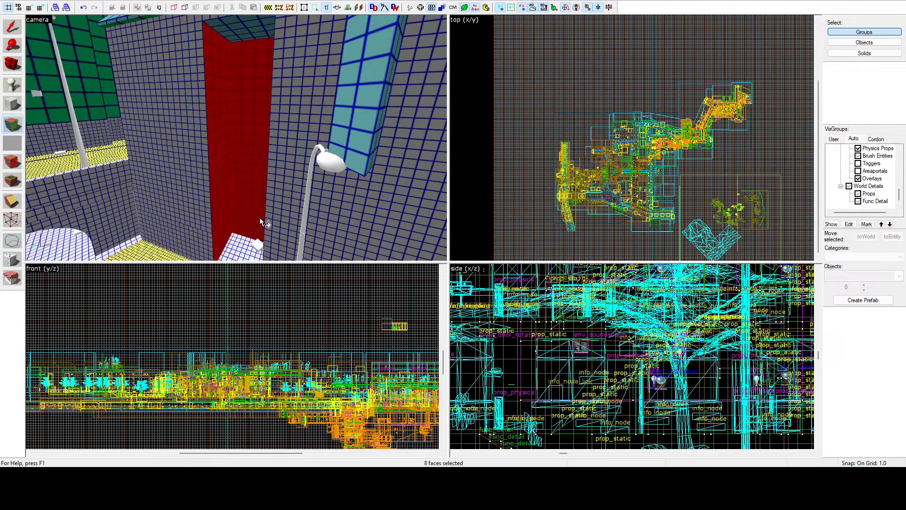
key(z)
key(a)
key(z)
ctrl+click(254, 138)
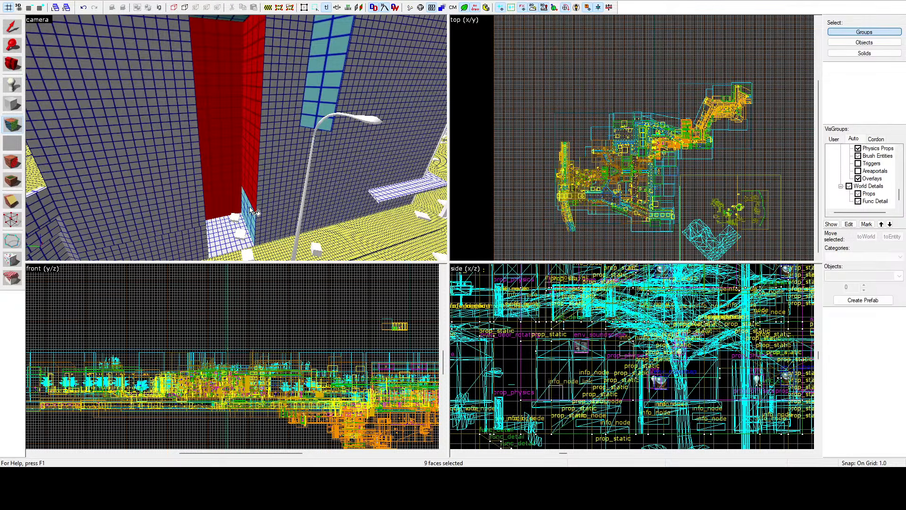
Step: Add the small cyan-grid wall face at the foot of the recess and finish its lightmap scale change
ctrl+click(250, 206)
key(z)
key(d)
key(z)
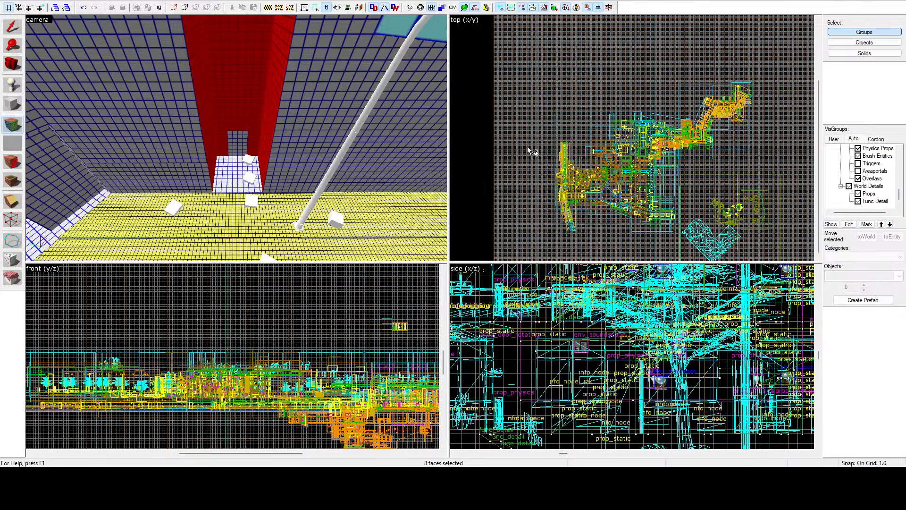
key(shift+s)
Step: Select the five large green-grid facade faces along the street and finish their lightmap scale change
key(z)
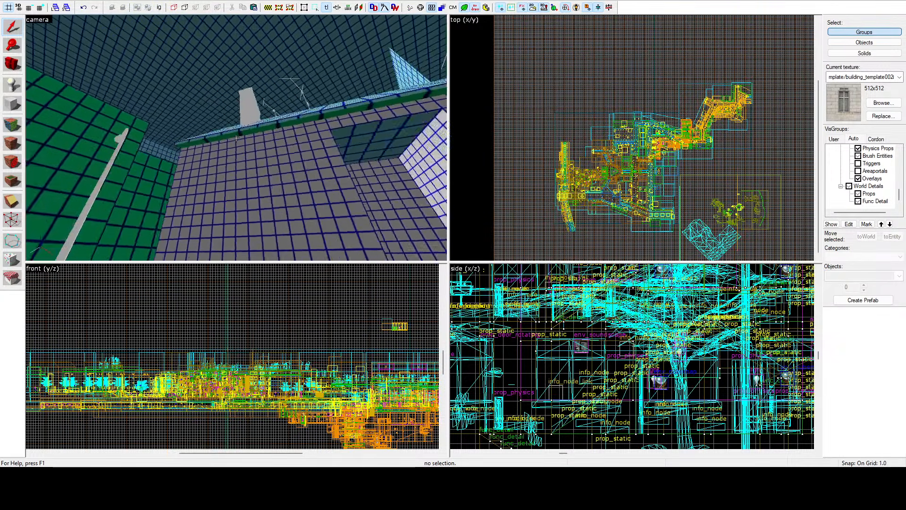
click(20, 125)
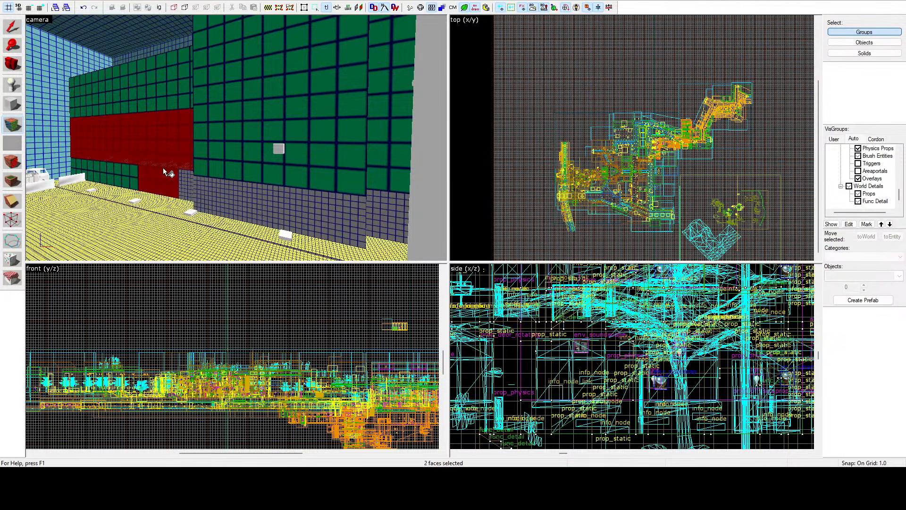
ctrl+click(155, 94)
ctrl+click(238, 119)
key(z)
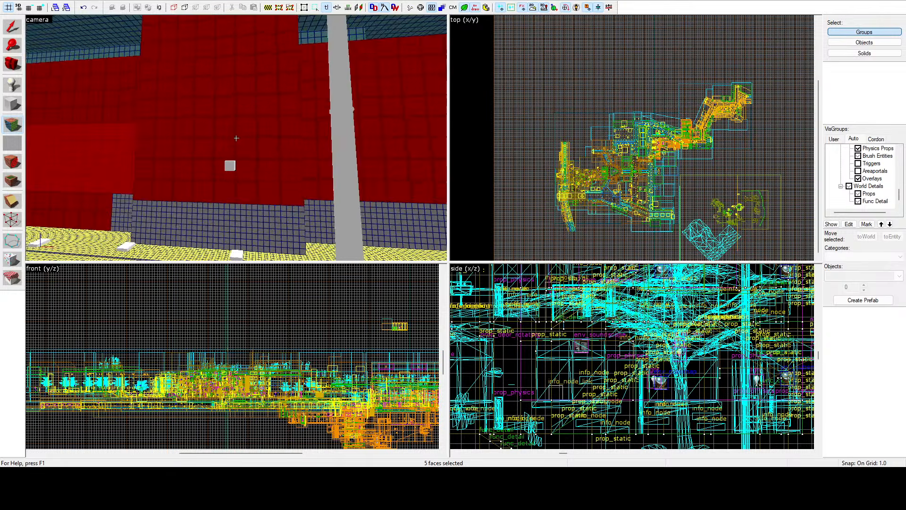
key(w)
key(w)
key(z)
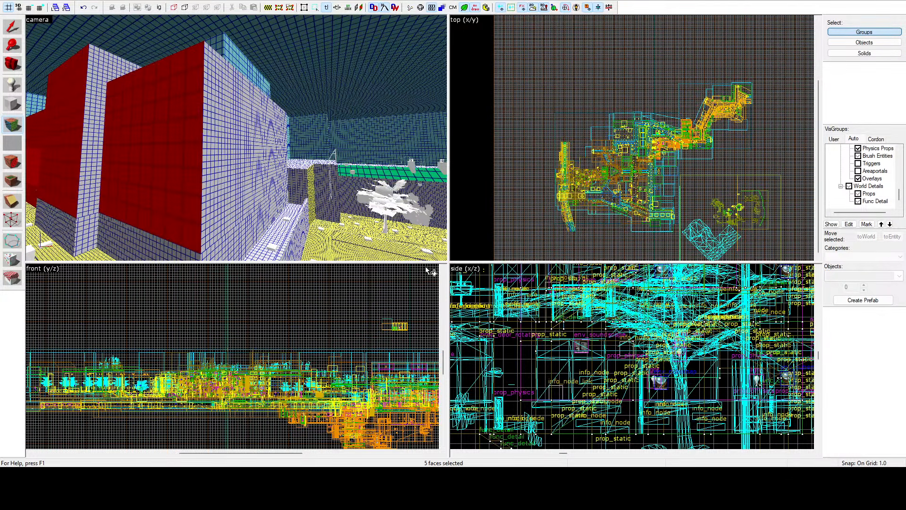
click(531, 135)
Step: Select the upper and lower yellow-grid faces of the two walls behind the tree at the end of the square
key(z)
key(w)
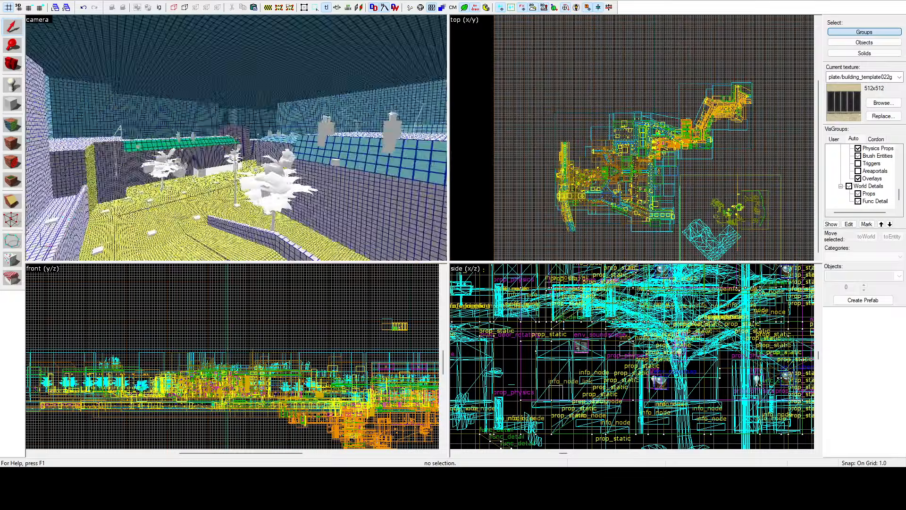
key(w)
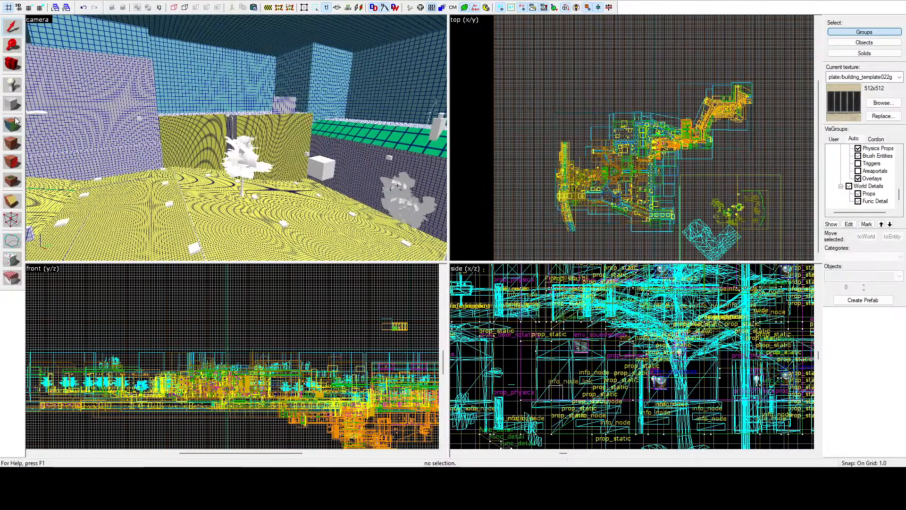
key(z)
key(shift+a)
click(174, 129)
ctrl+click(251, 127)
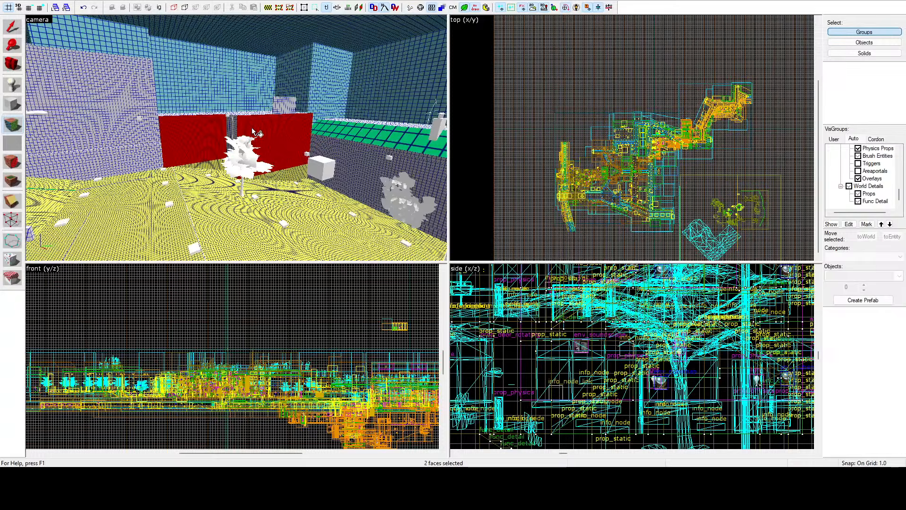
ctrl+click(206, 165)
ctrl+click(278, 172)
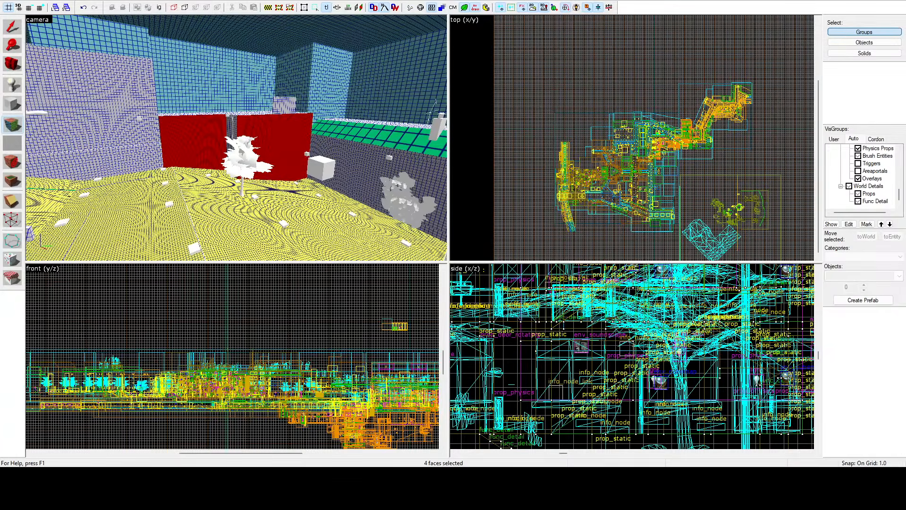
Step: Select the green-grid roof slopes of the long building with chimneys and coarsen their lightmap scale to match the cyan-grid roofs
key(z)
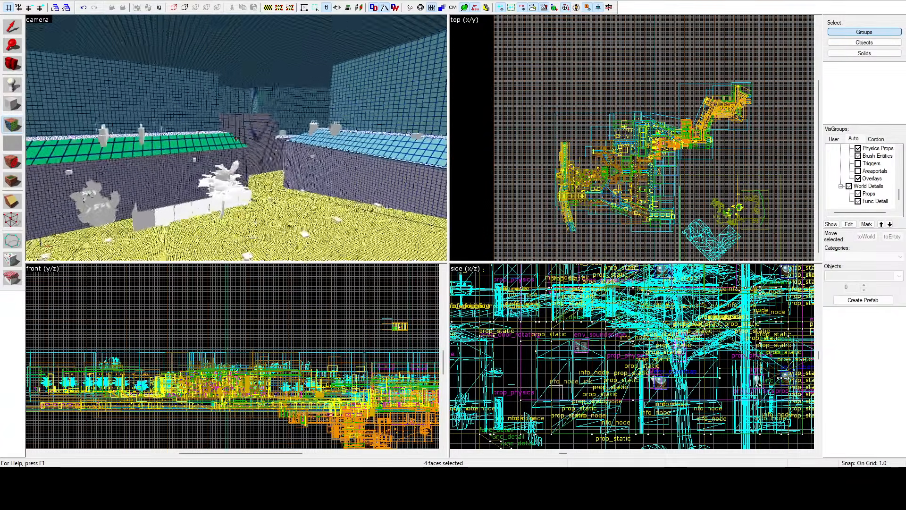
key(w)
key(w)
key(z)
click(242, 136)
ctrl+click(192, 141)
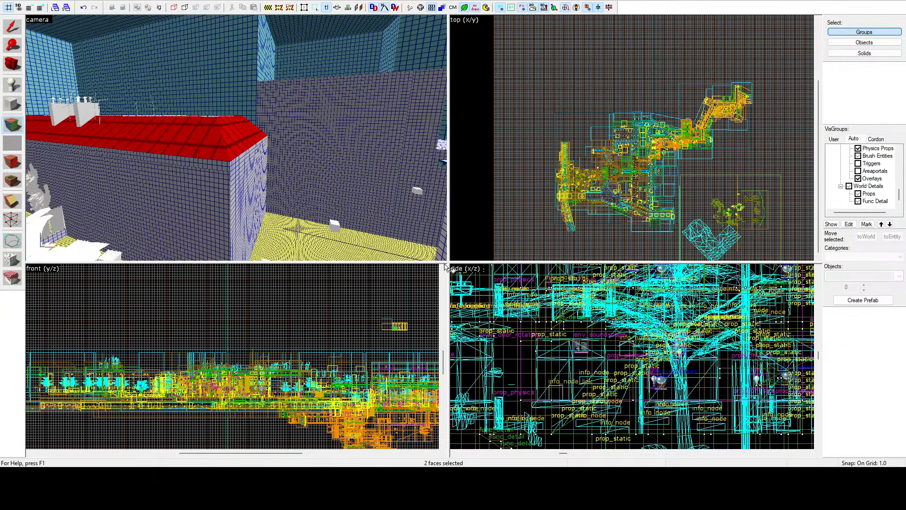
key(shift+s)
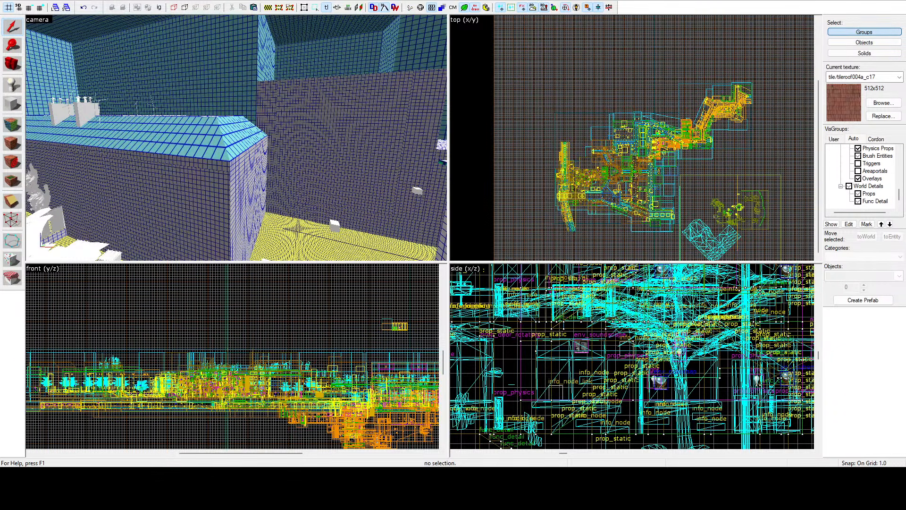
Step: Switch the 3D camera view from the lightmap grid to textured display
click(35, 22)
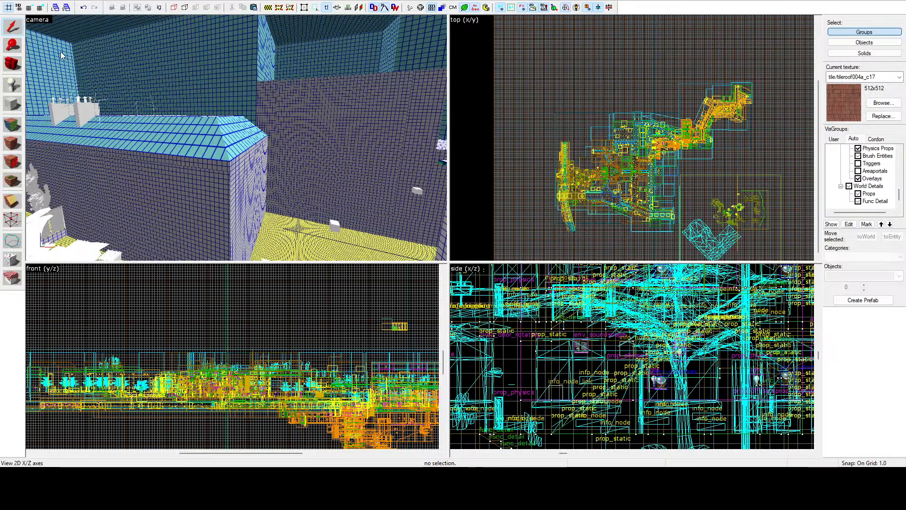
click(76, 91)
key(z)
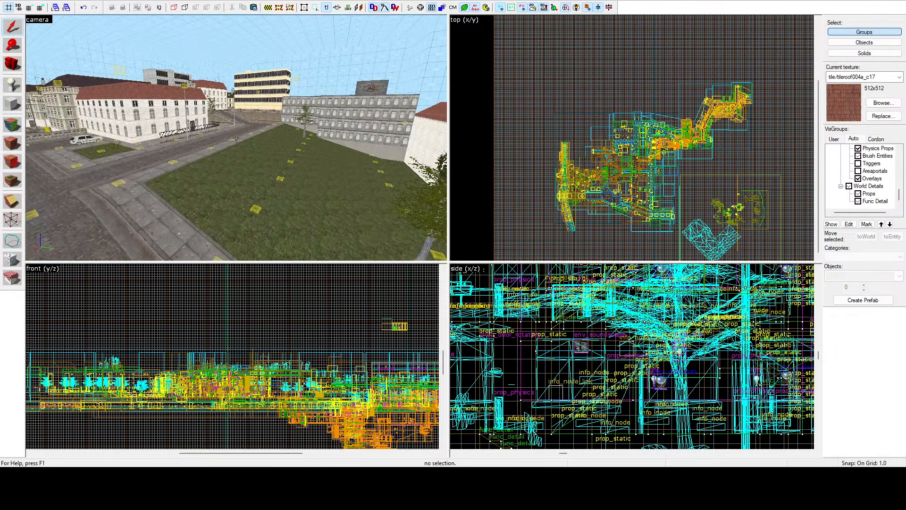
key(z)
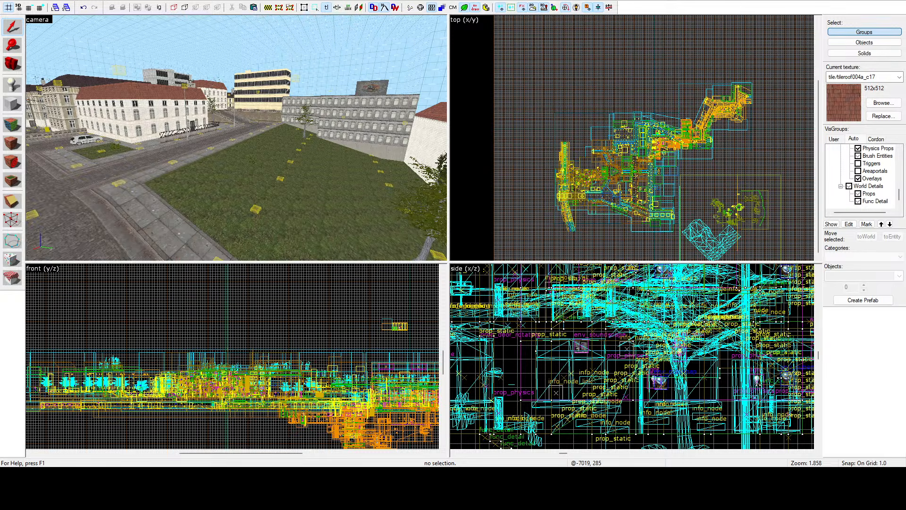
key(z)
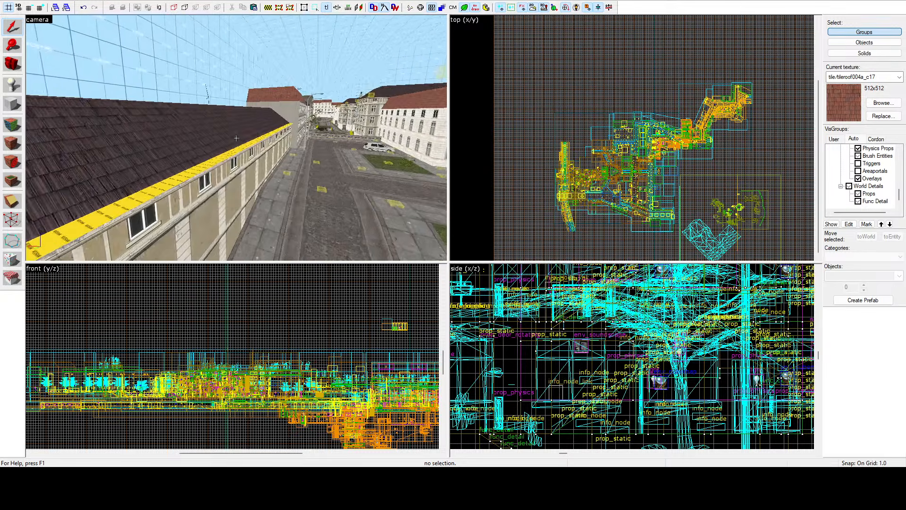
key(d)
key(w)
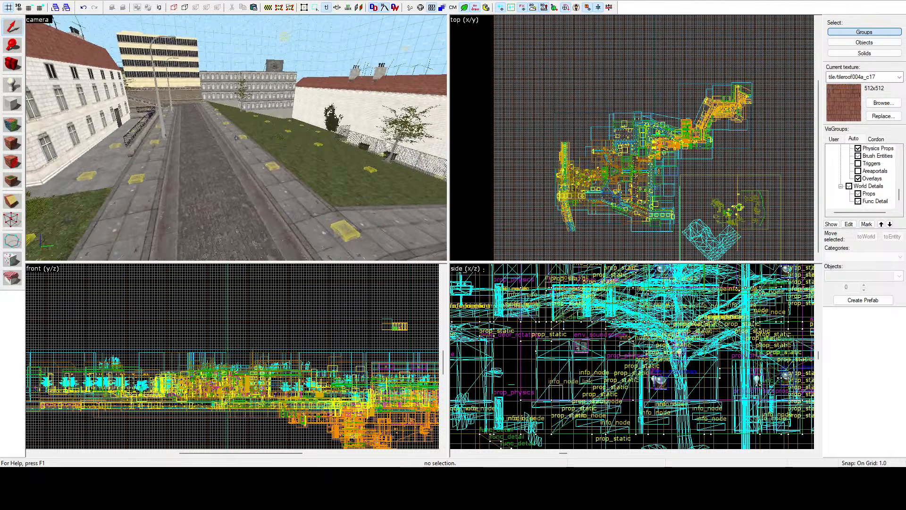
key(d)
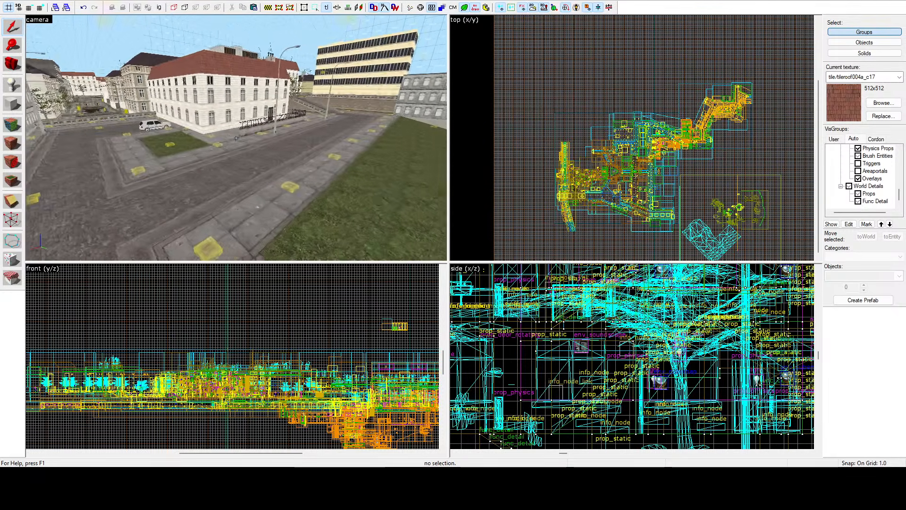
Step: Inspect the white corner building, the parked car on the square and the canal embankment in the textured 3D view
key(w)
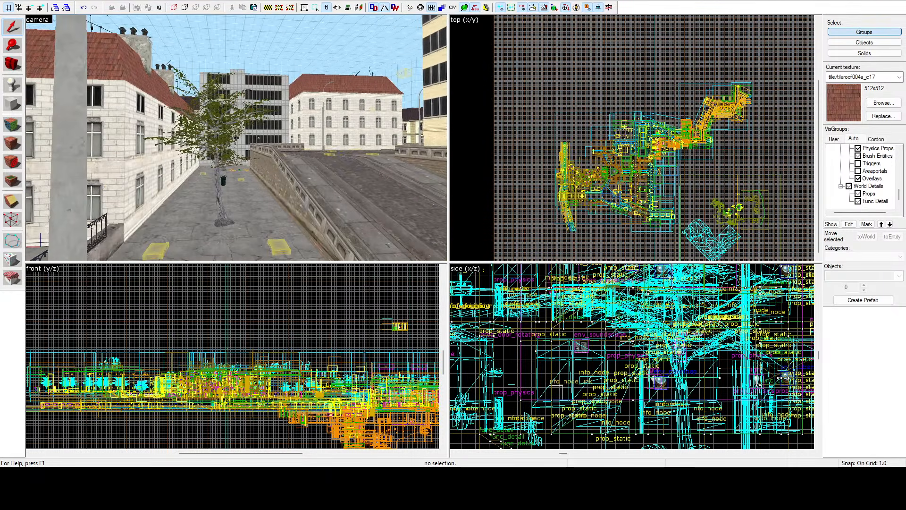
key(a)
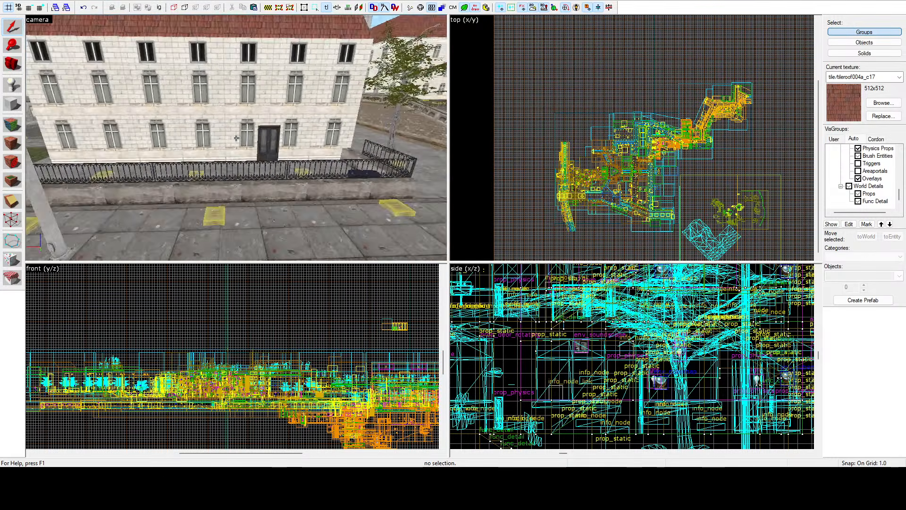
key(a)
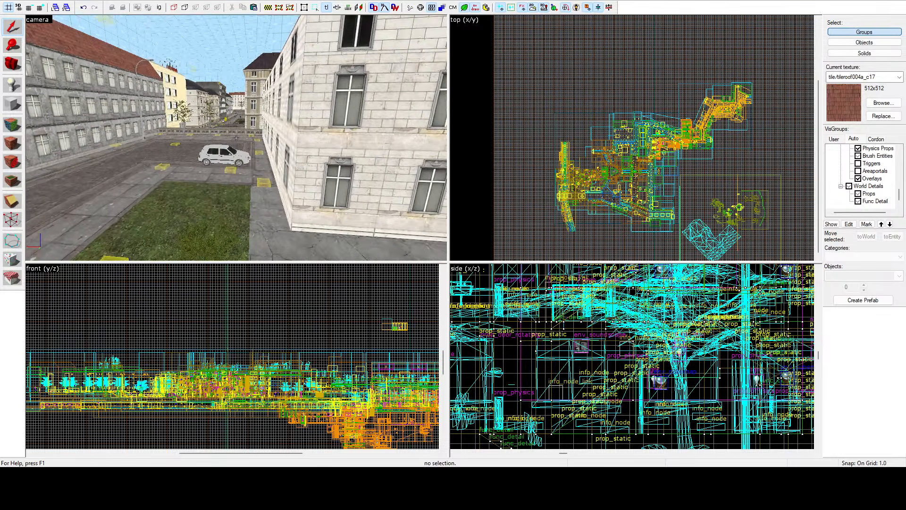
key(z)
click(236, 156)
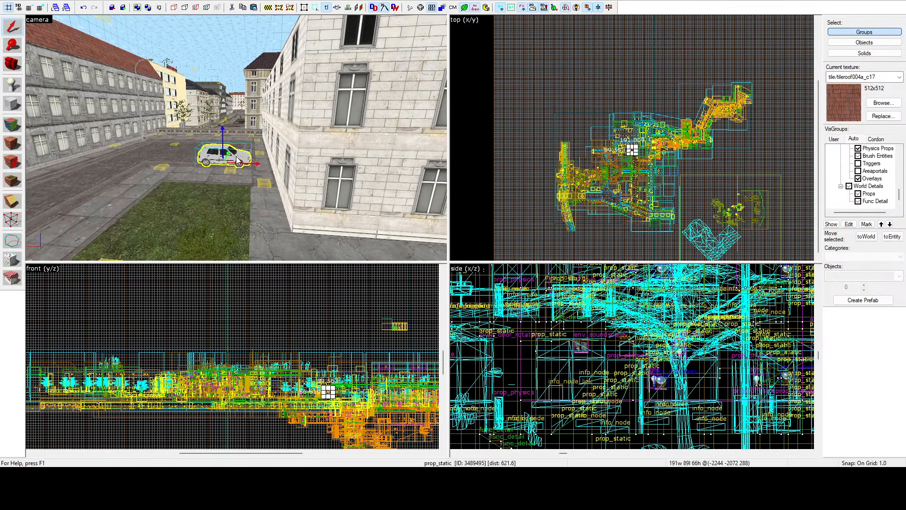
key(z)
key(w)
key(w)
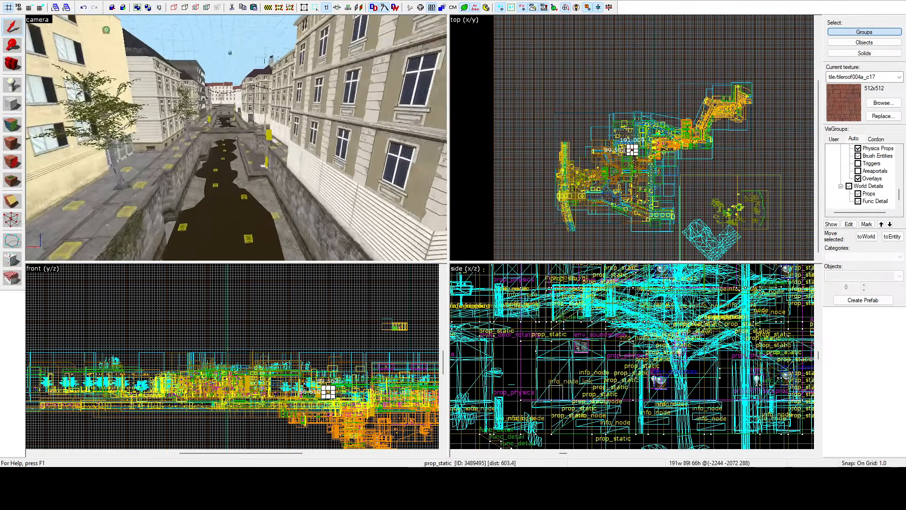
key(z)
click(550, 77)
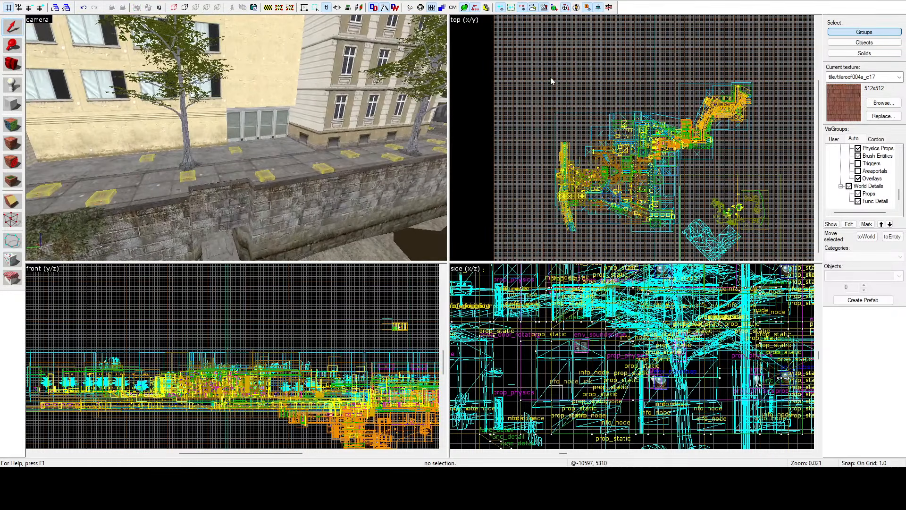
key(z)
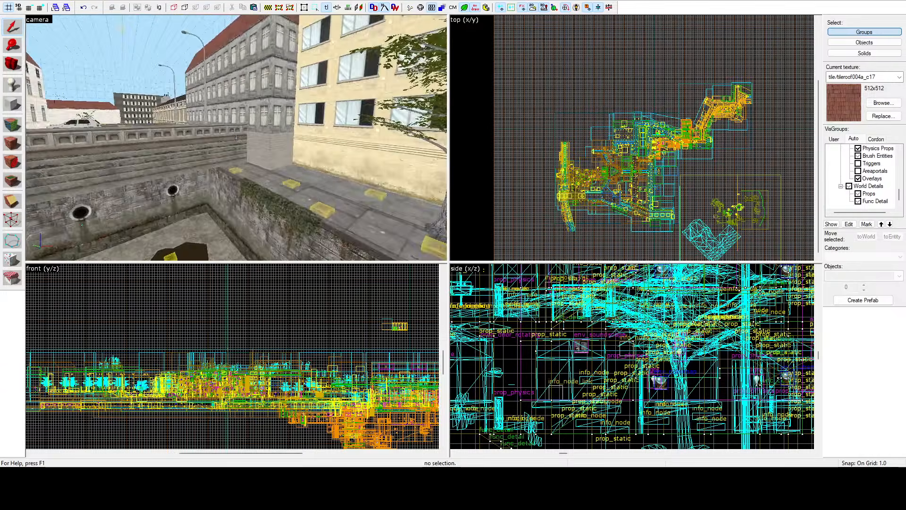
Step: Examine the textured building facades along the road, past the red brick building to the beige house with the grey double door
key(w)
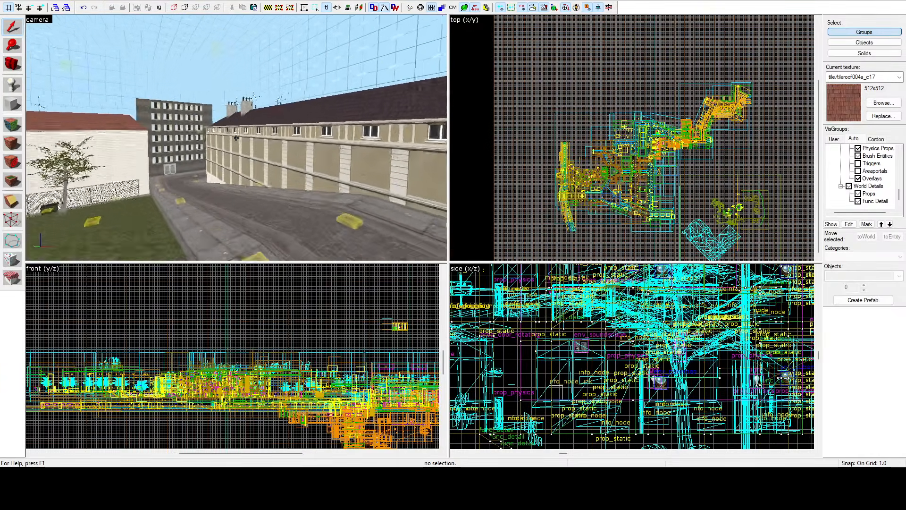
key(w)
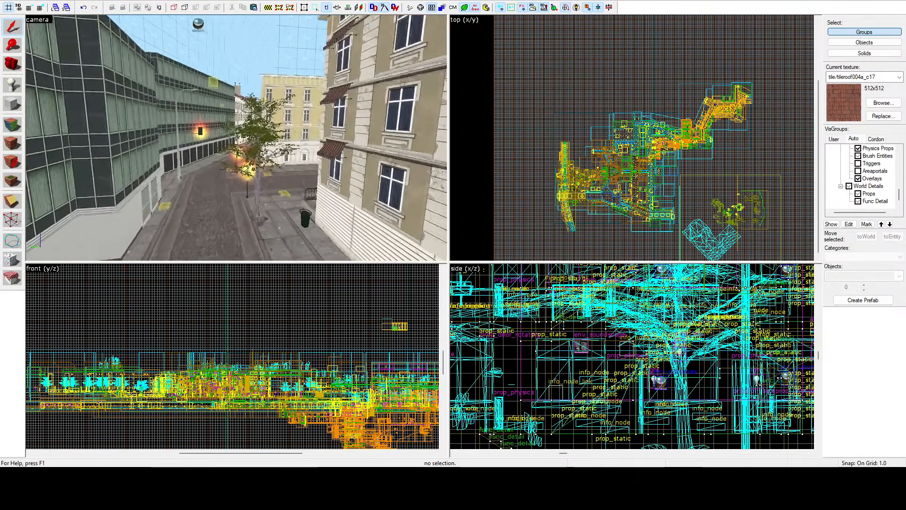
key(w)
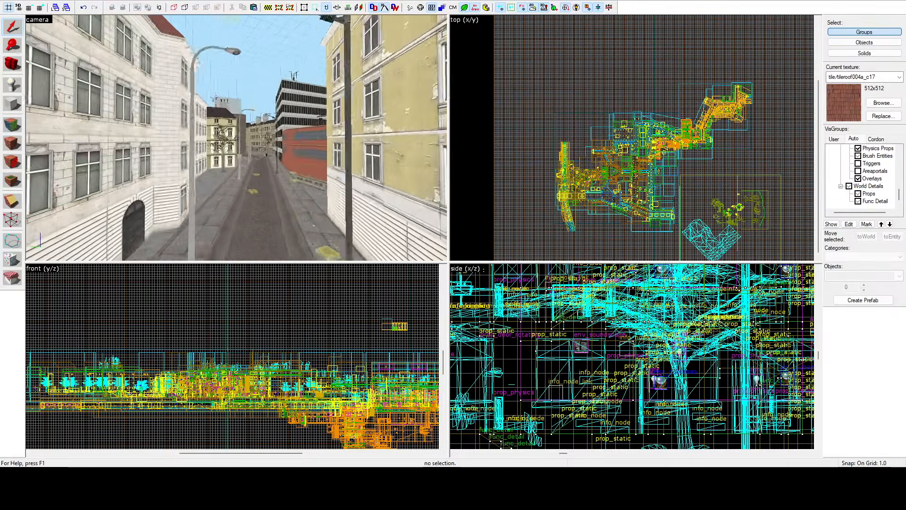
key(w)
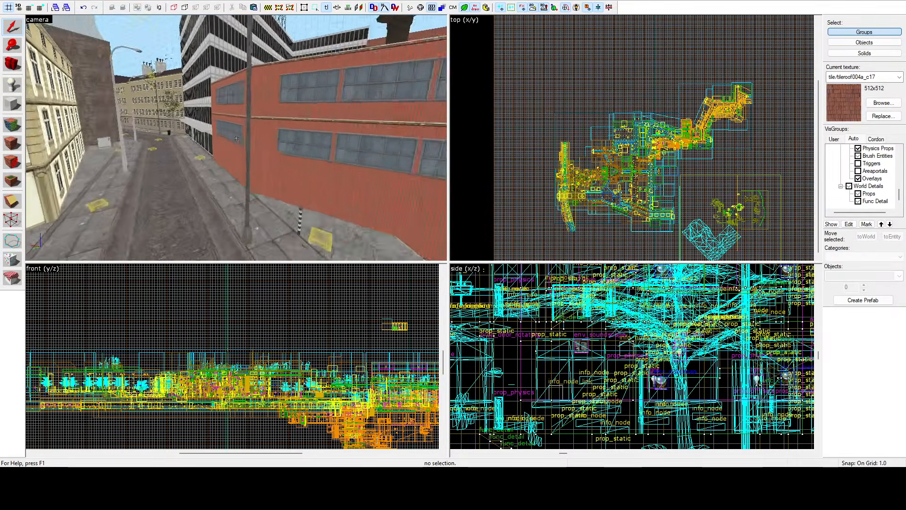
key(w)
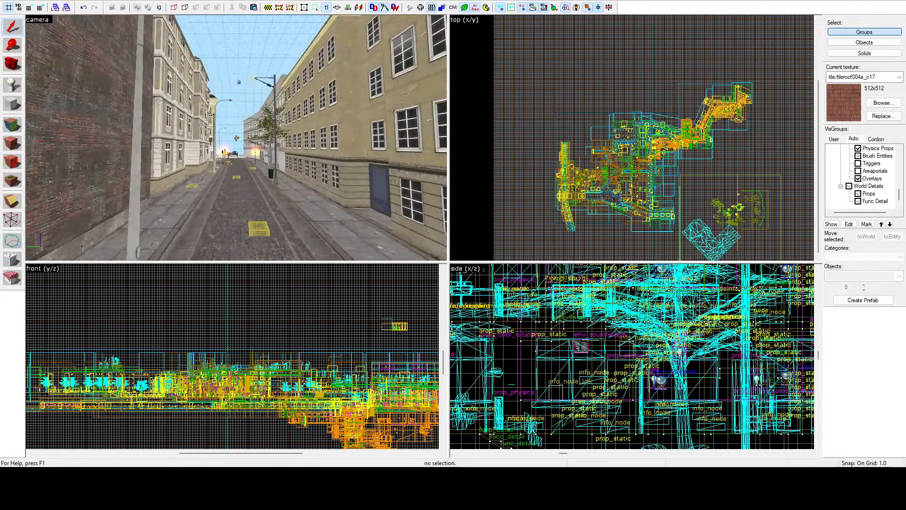
key(w)
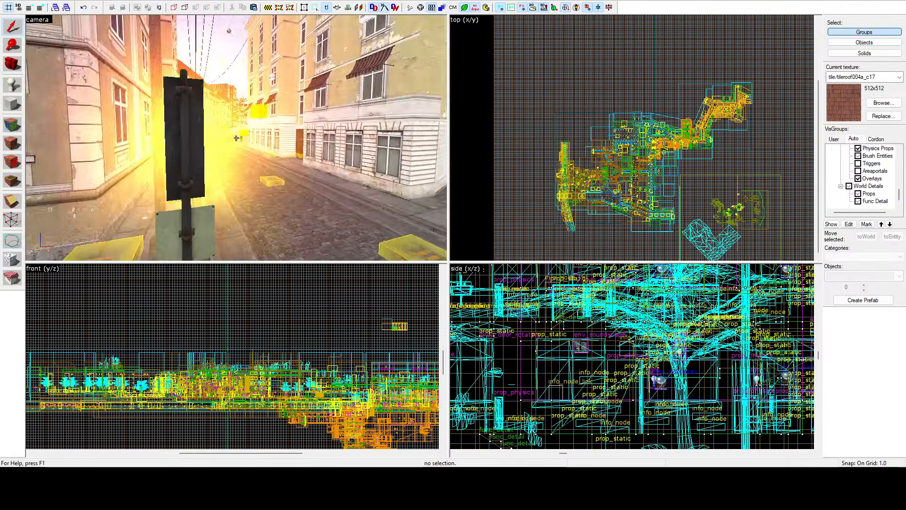
key(w)
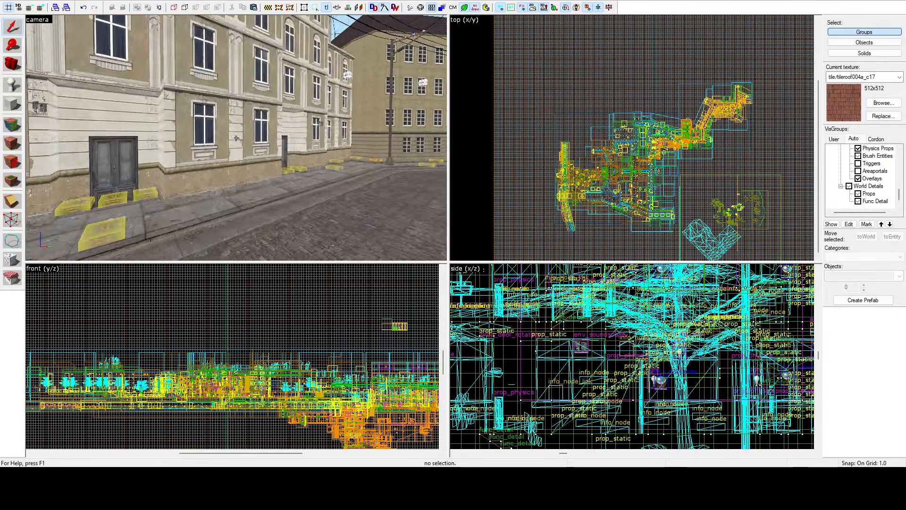
key(w)
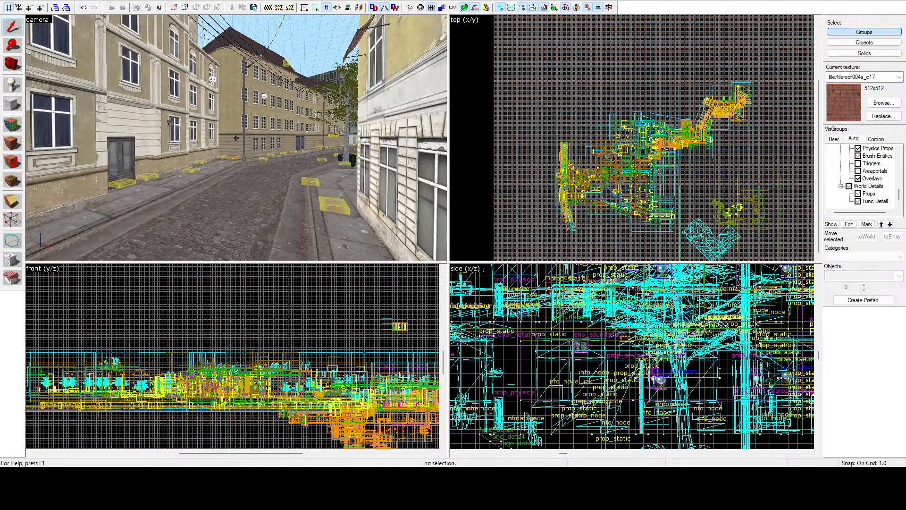
key(w)
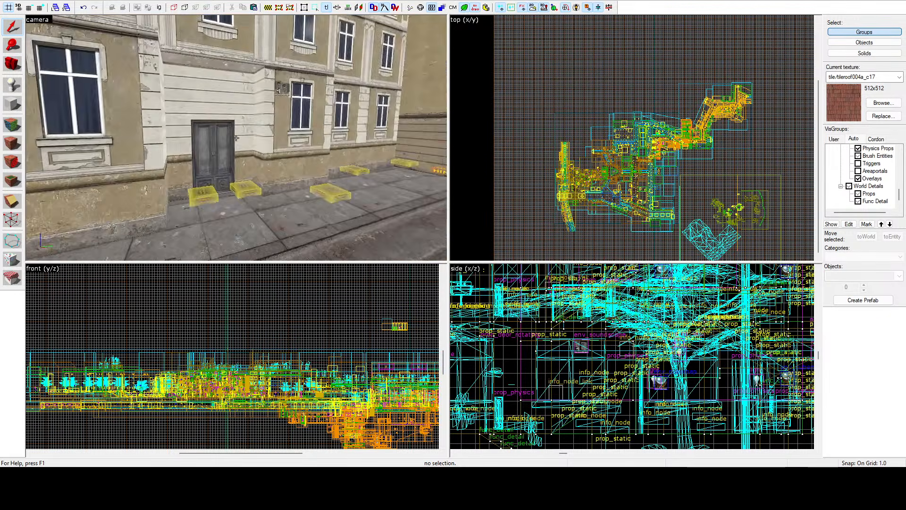
Step: Inspect the hallway behind the beige house's entrance and select one leaf of its double door
click(236, 137)
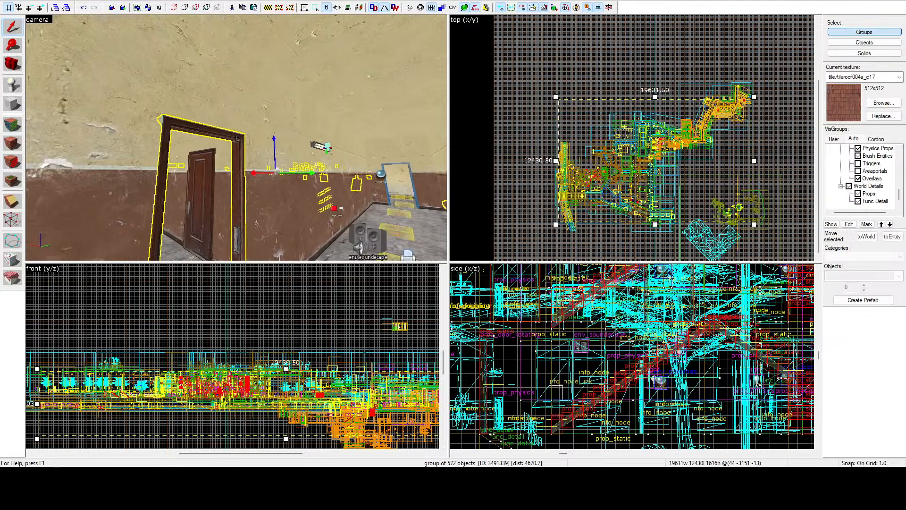
key(w)
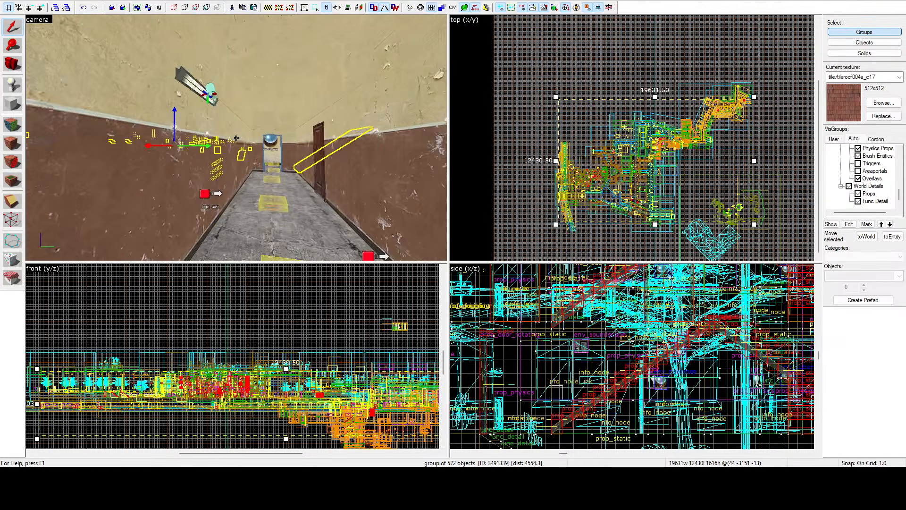
key(w)
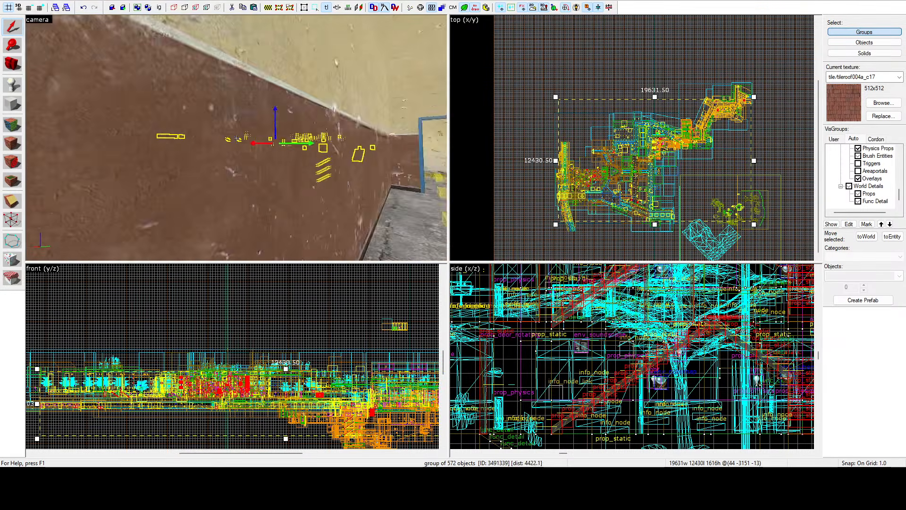
key(w)
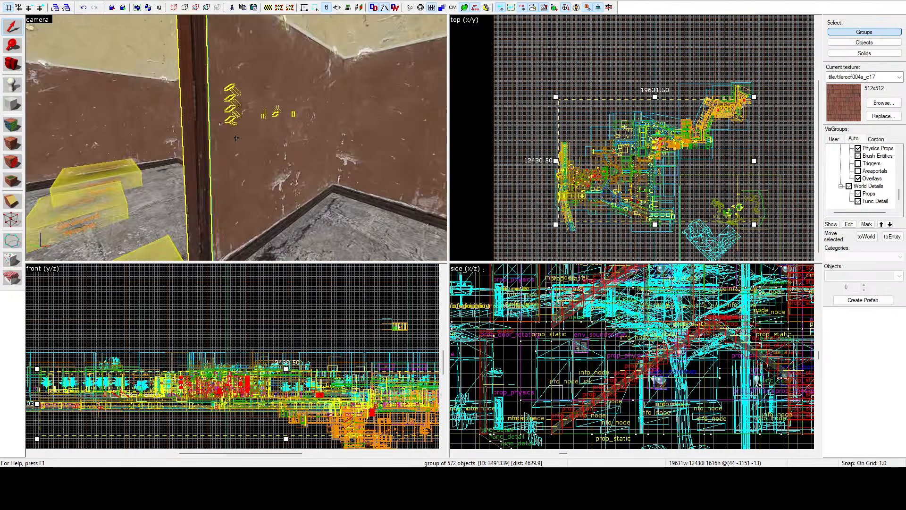
click(236, 137)
key(w)
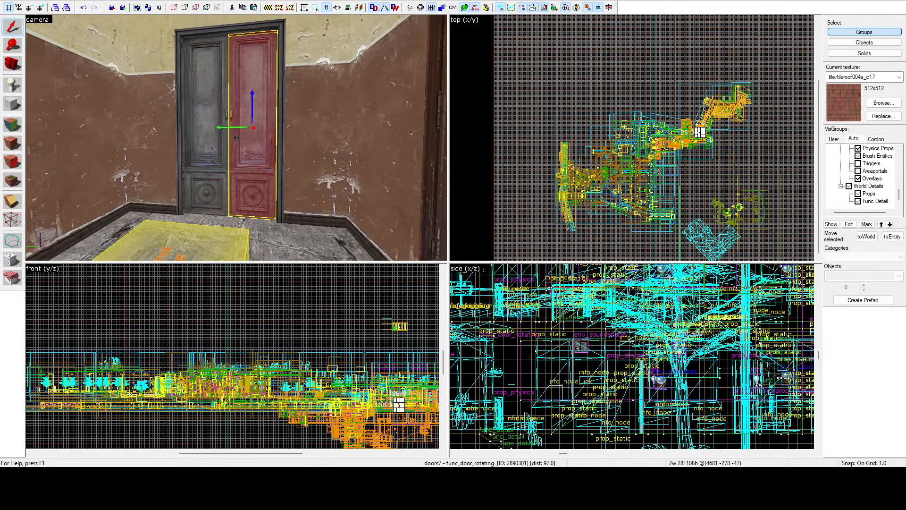
key(w)
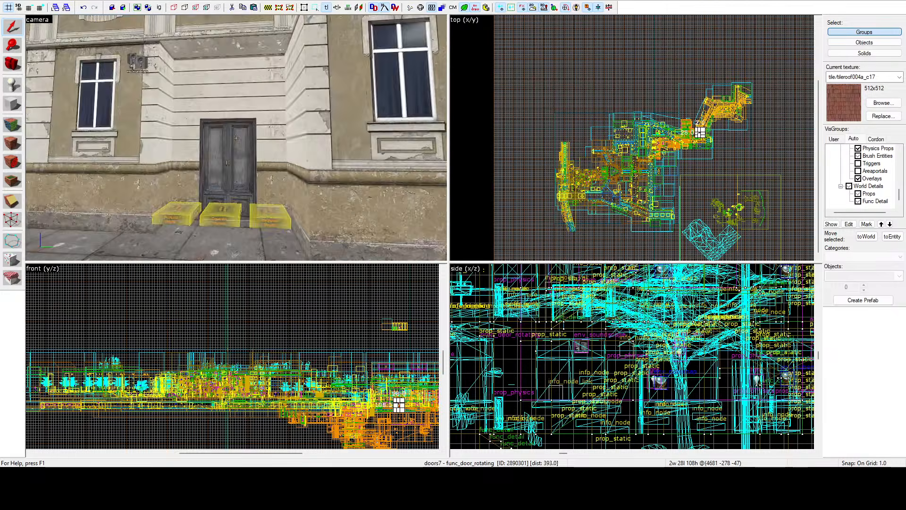
Step: Clear the selection, set selection to individual objects and select the paved courtyard floor slab between the dark building's wings past the hotel
key(w)
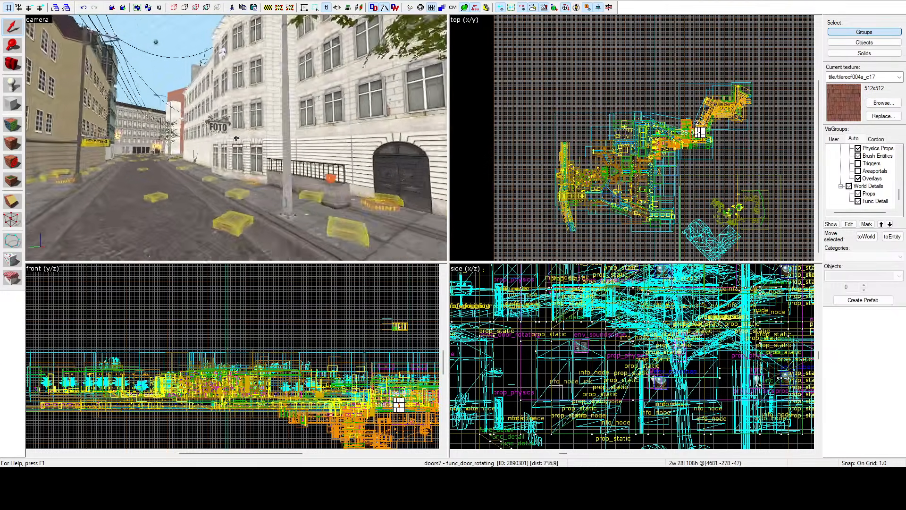
key(w)
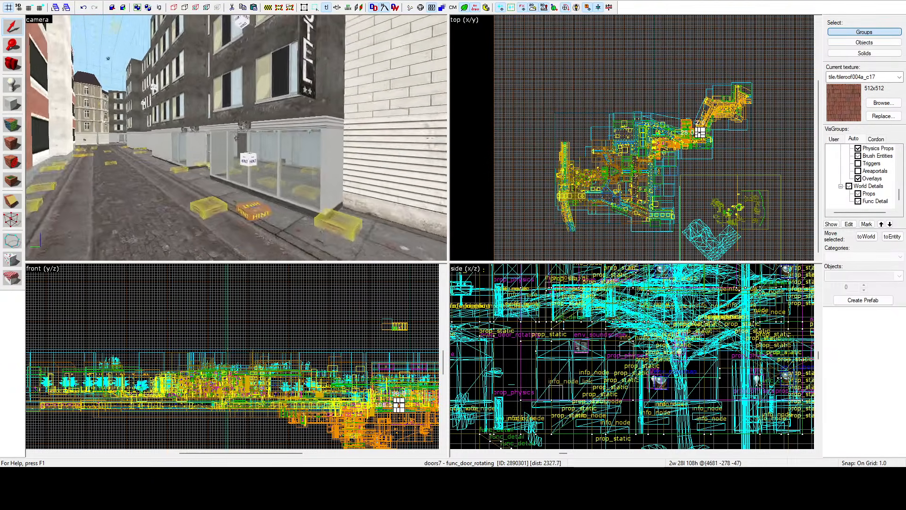
key(w)
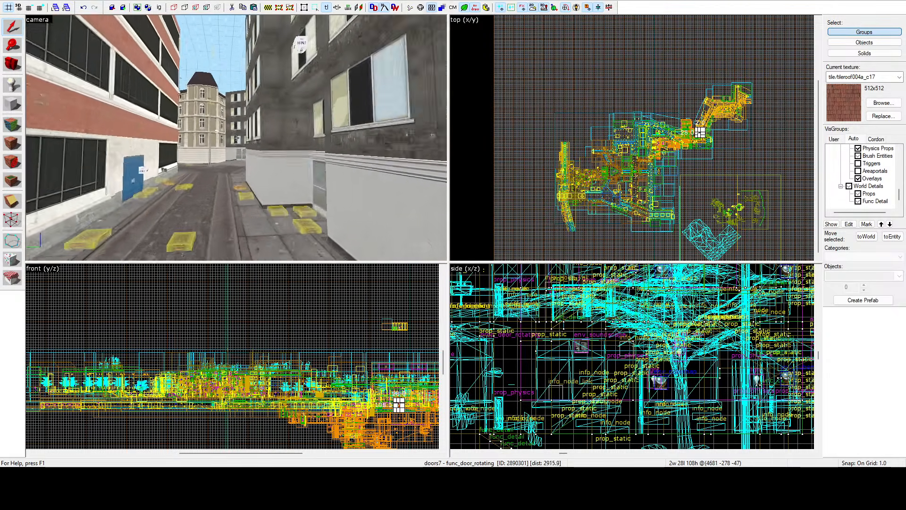
key(w)
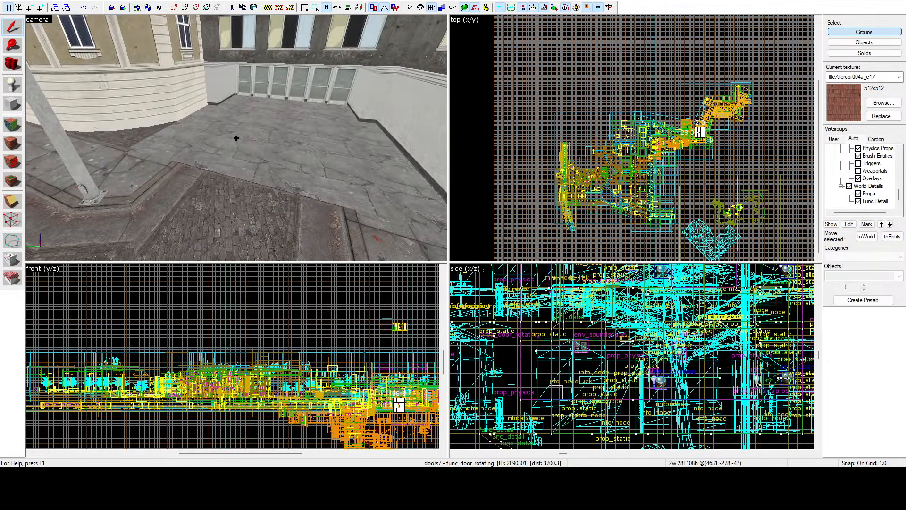
click(236, 138)
key(s)
key(z)
click(551, 57)
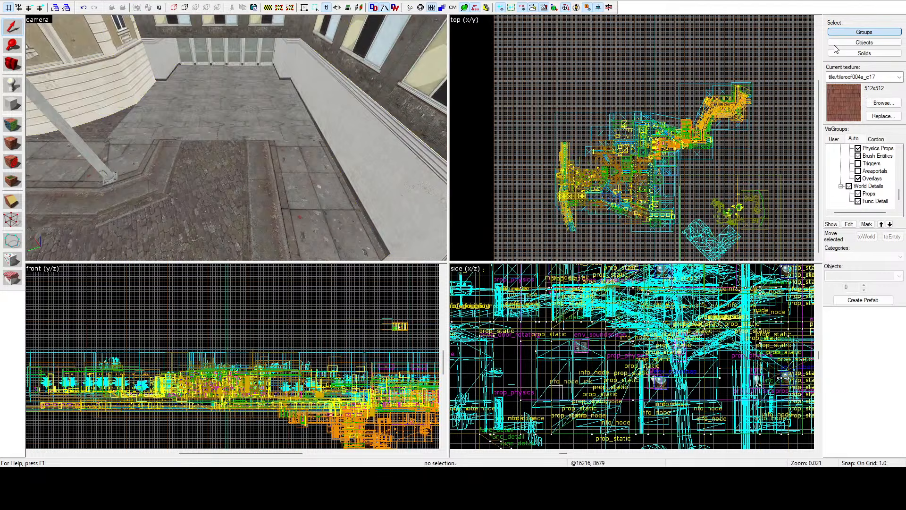
click(837, 43)
click(249, 109)
key(z)
key(s)
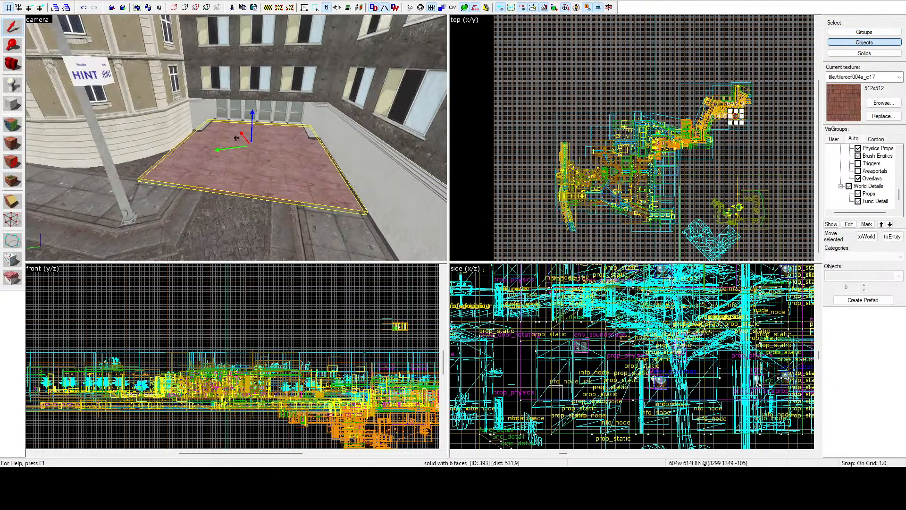
key(s)
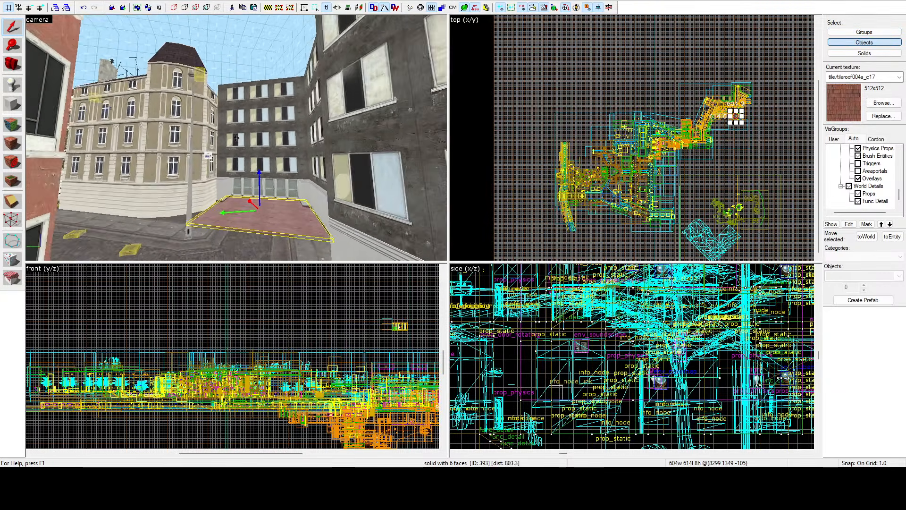
Step: Switch to the other city map and examine its street, interior and the alley with the hotel sign in the 3D view
key(z)
key(z)
key(s)
key(z)
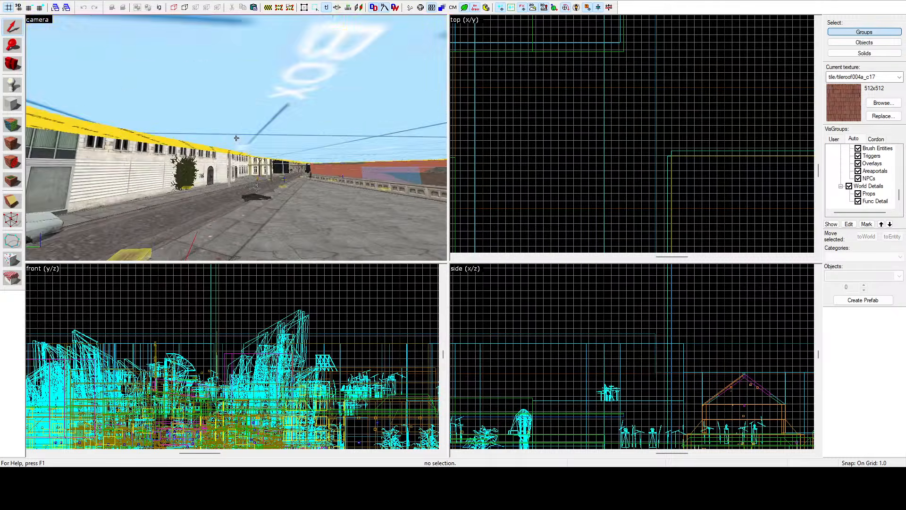
key(w)
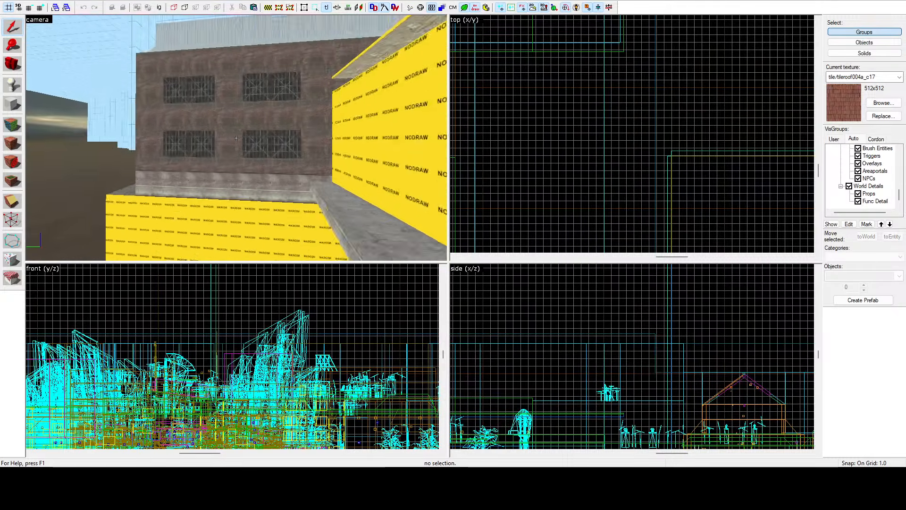
key(w)
key(z)
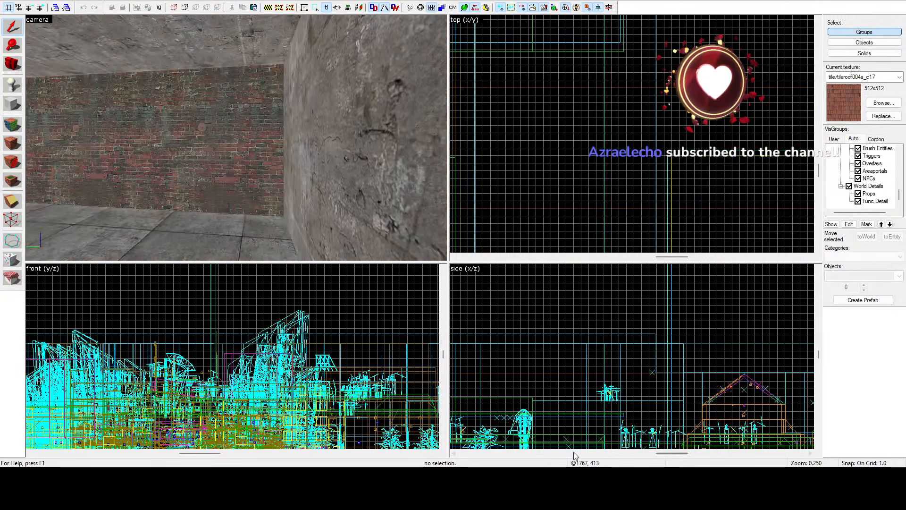
key(w)
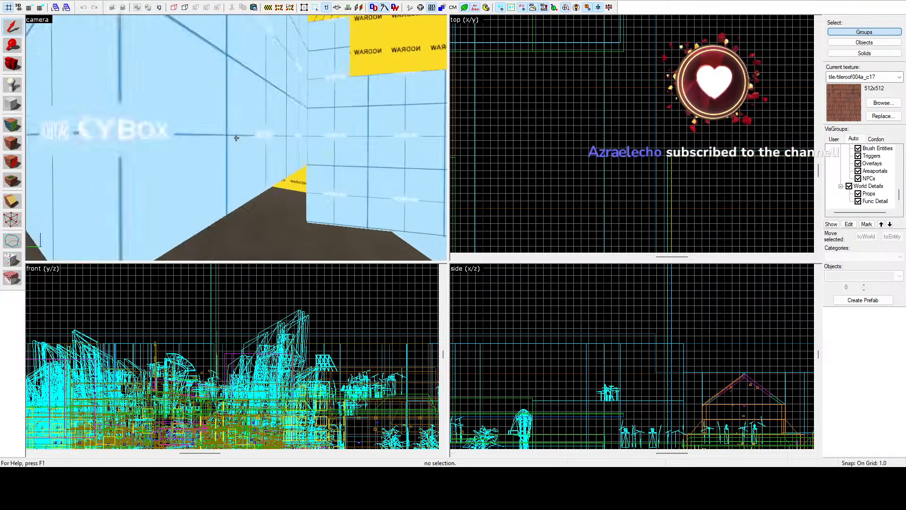
key(w)
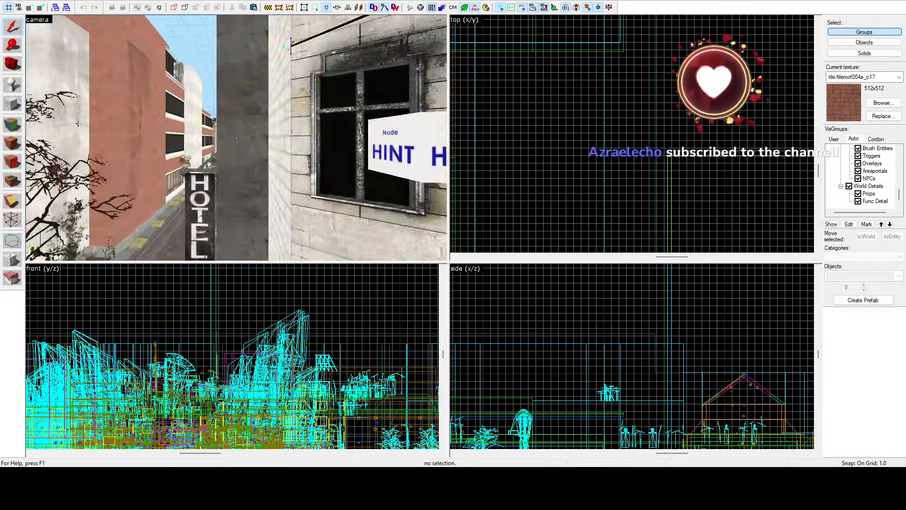
key(z)
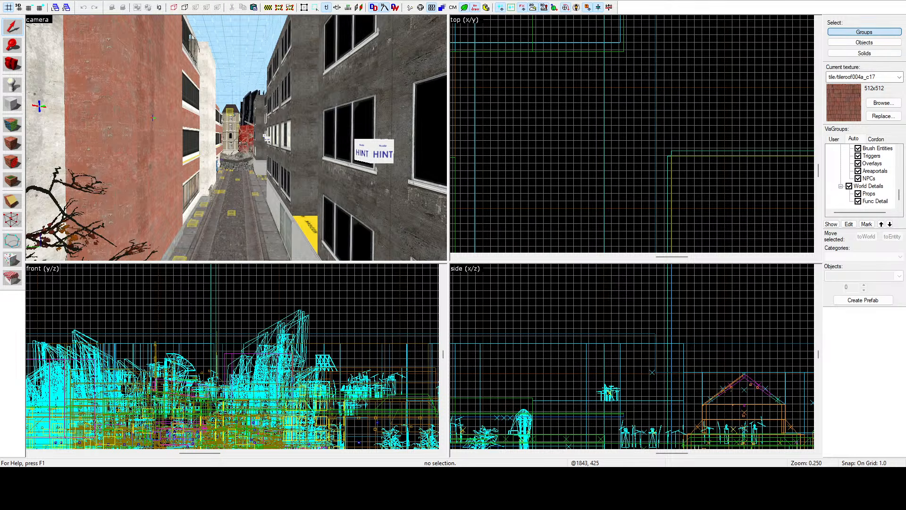
Step: Examine the other map's street down to the rubble pile and corner tower building, and switch back to the map with the courtyard slab
key(z)
key(w)
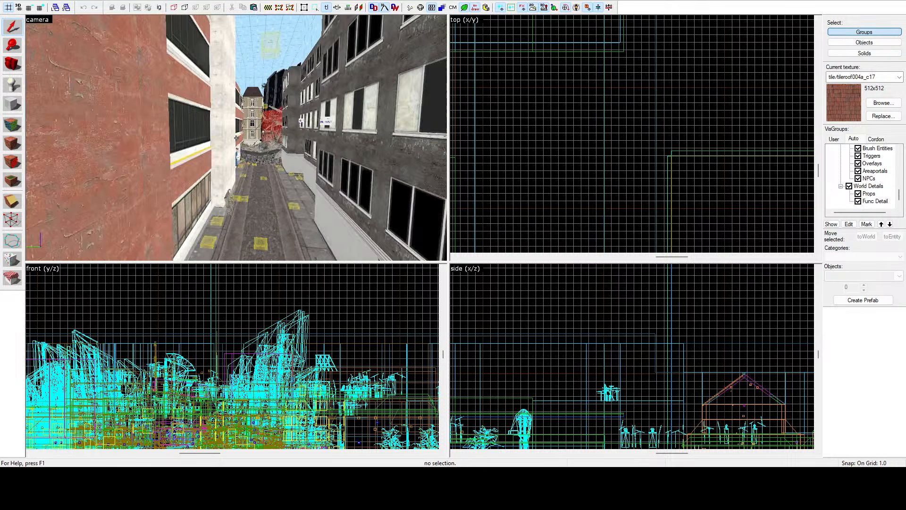
key(w)
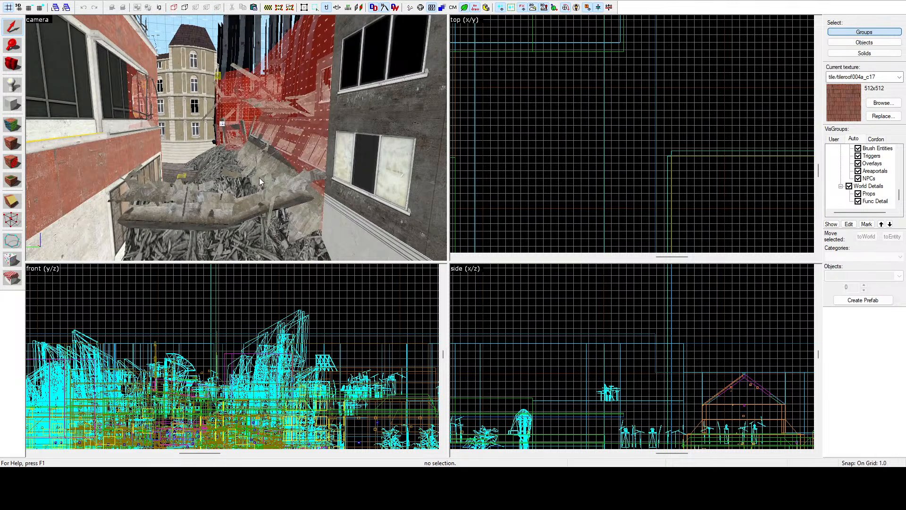
key(z)
key(w)
key(z)
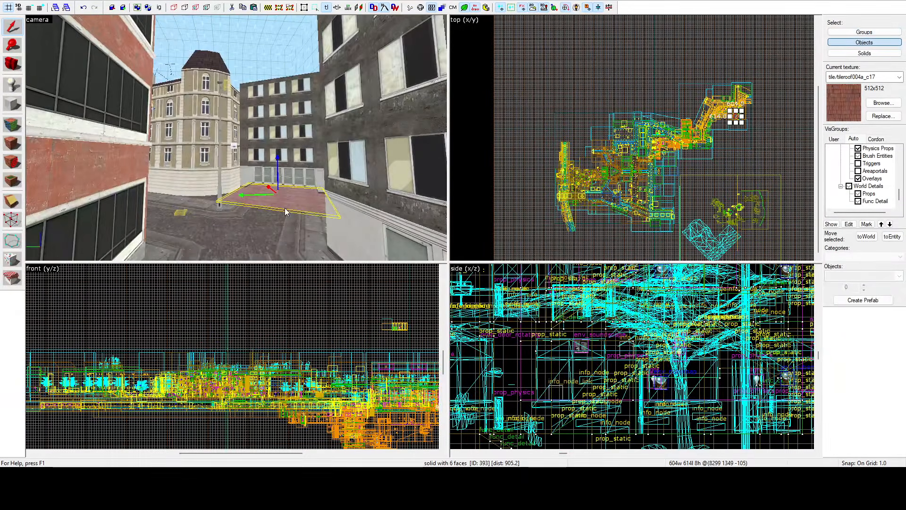
Step: Examine the selected courtyard floor slab, its corners and the surrounding facades in the 3D and top views
key(z)
key(w)
key(z)
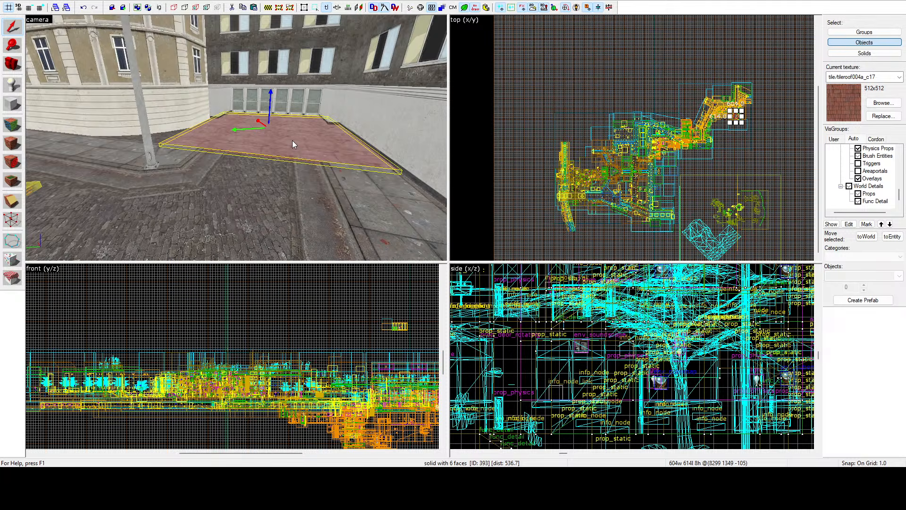
key(w)
key(z)
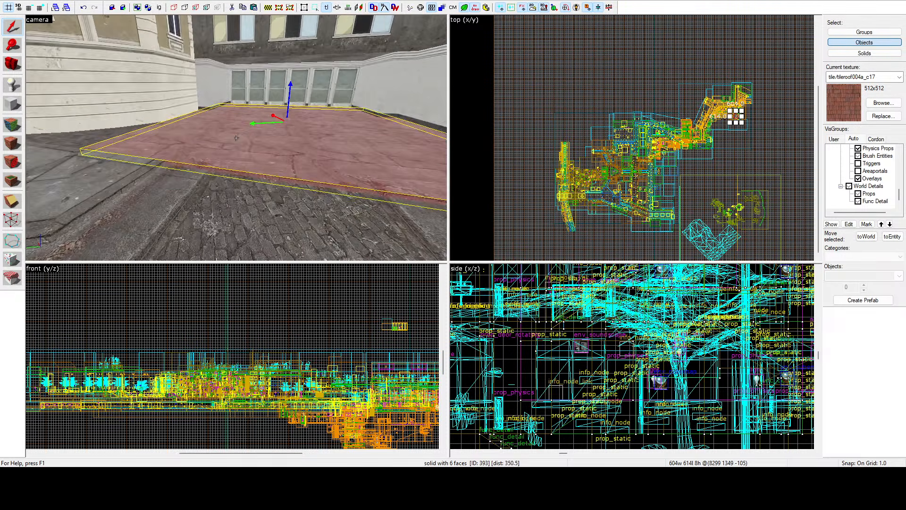
key(s)
key(z)
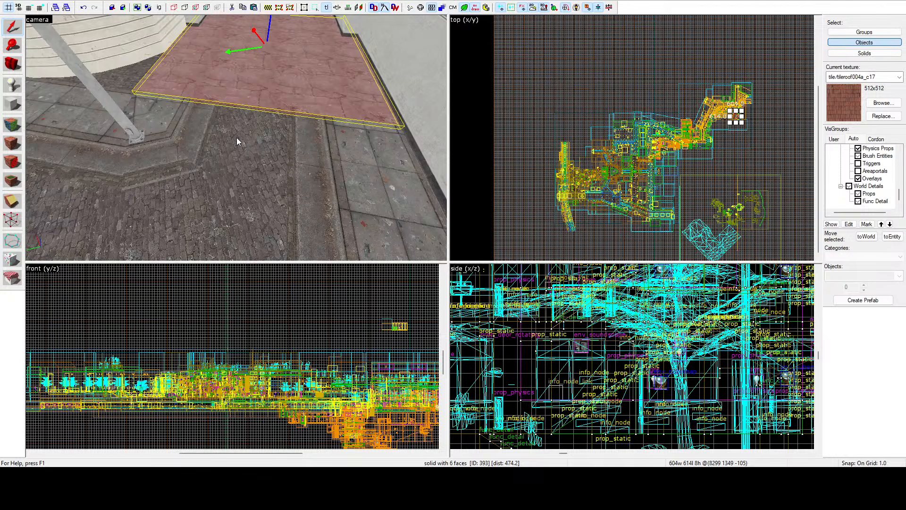
scroll(729, 94, up, 6)
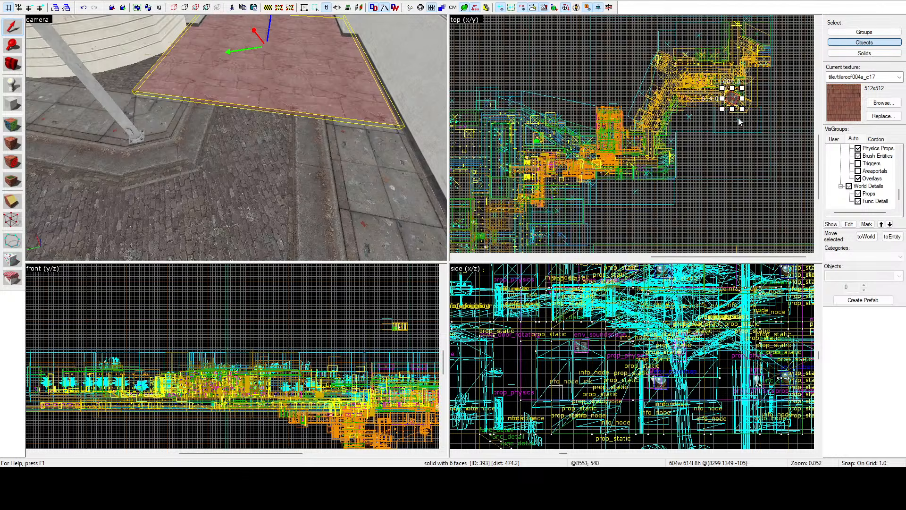
scroll(729, 94, up, 5)
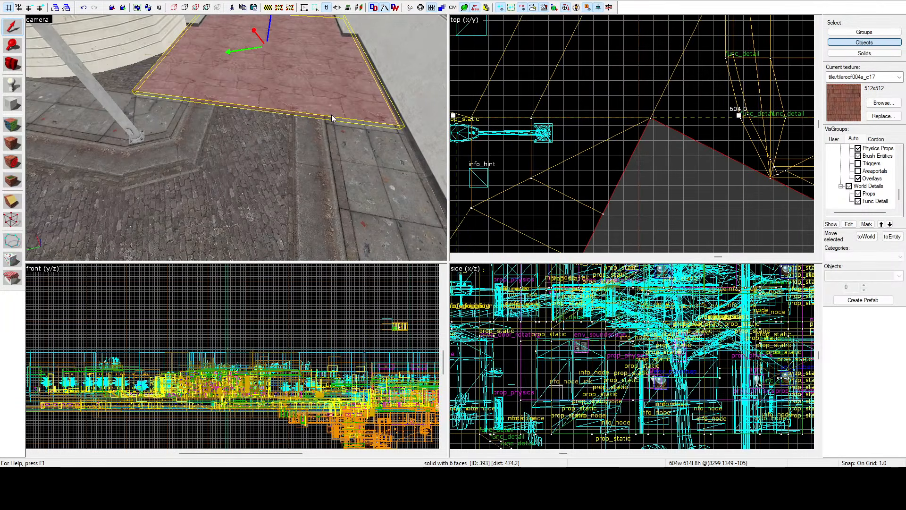
key(z)
key(d)
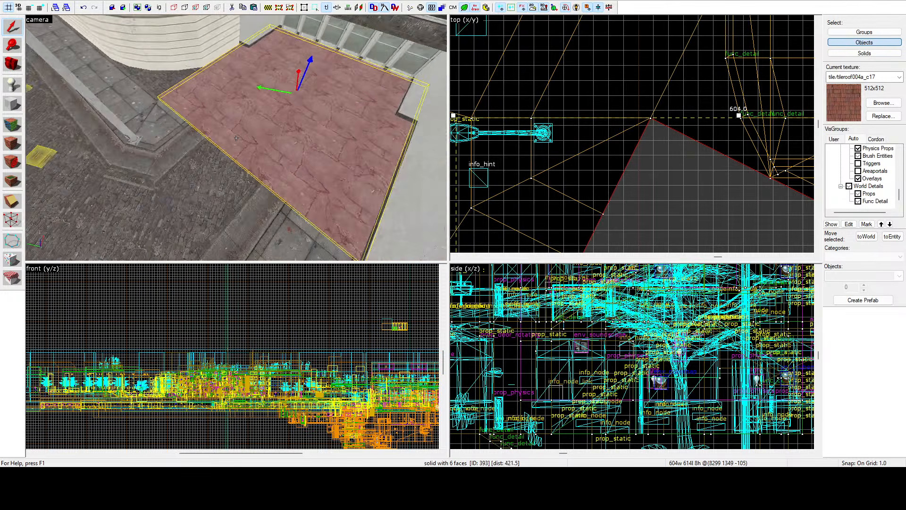
key(z)
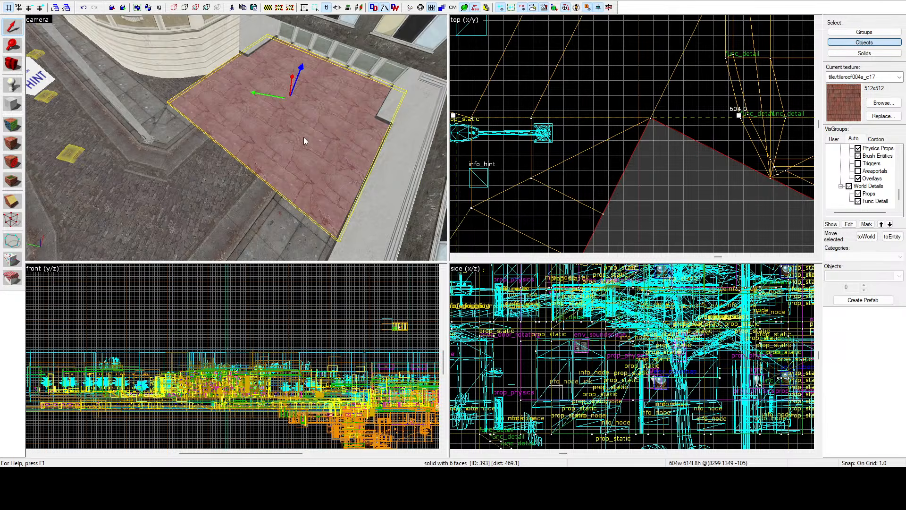
key(z)
key(s)
key(w)
key(z)
key(z)
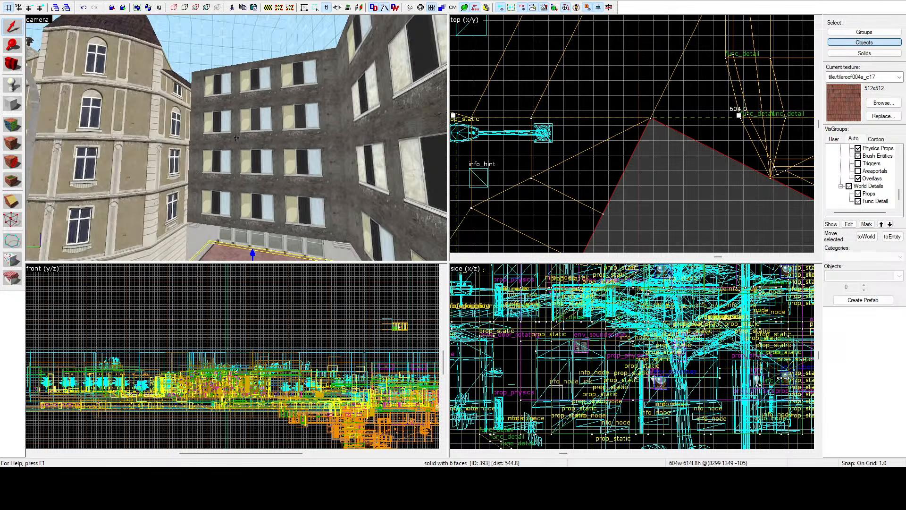
key(w)
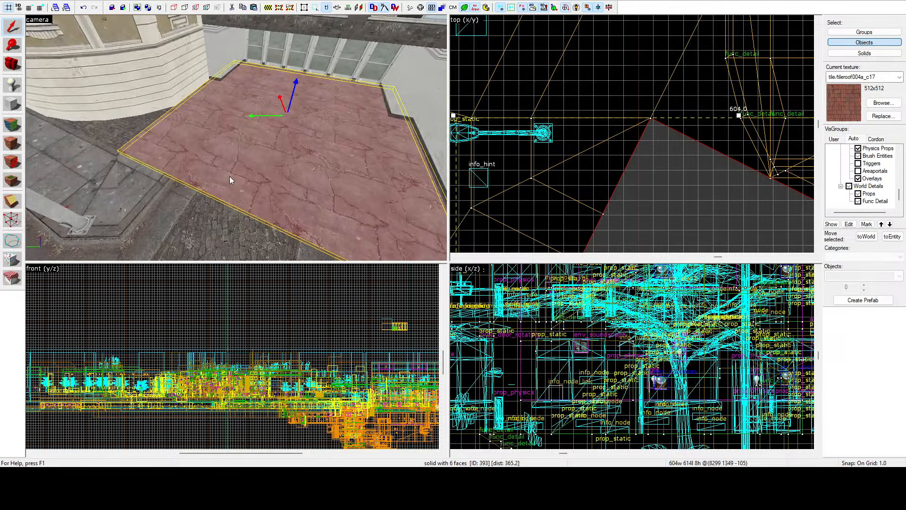
Step: Select the triangular pavement brush beside the curved wall to locate its corner in the top view, and reselect the courtyard slab
click(153, 177)
click(262, 171)
scroll(547, 115, down, 7)
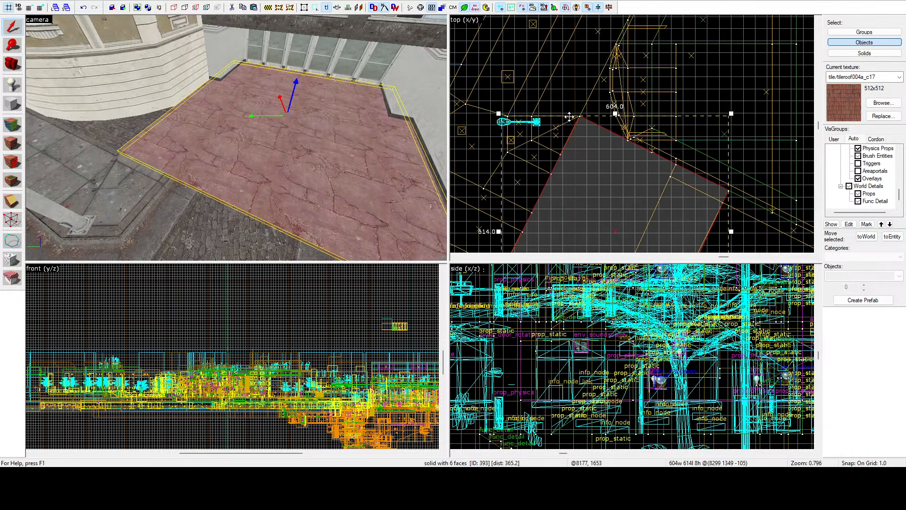
scroll(635, 134, up, 2)
click(141, 128)
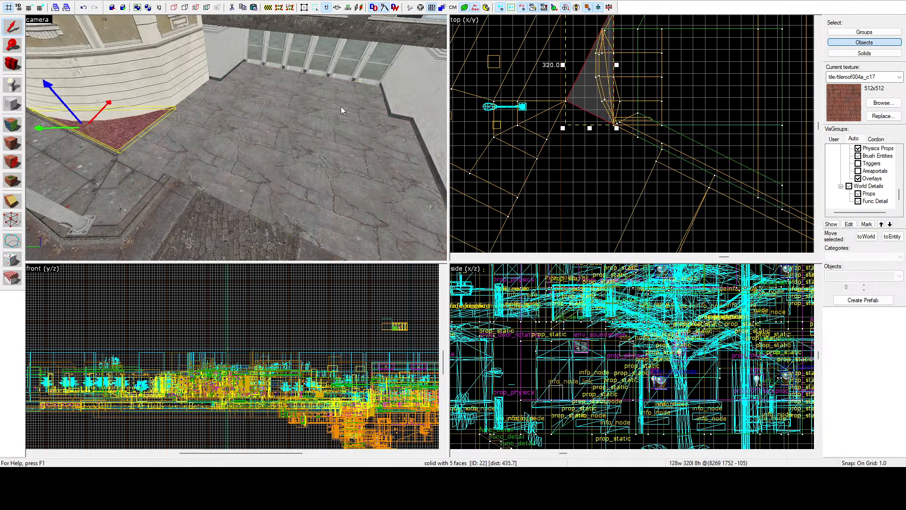
scroll(628, 126, up, 20)
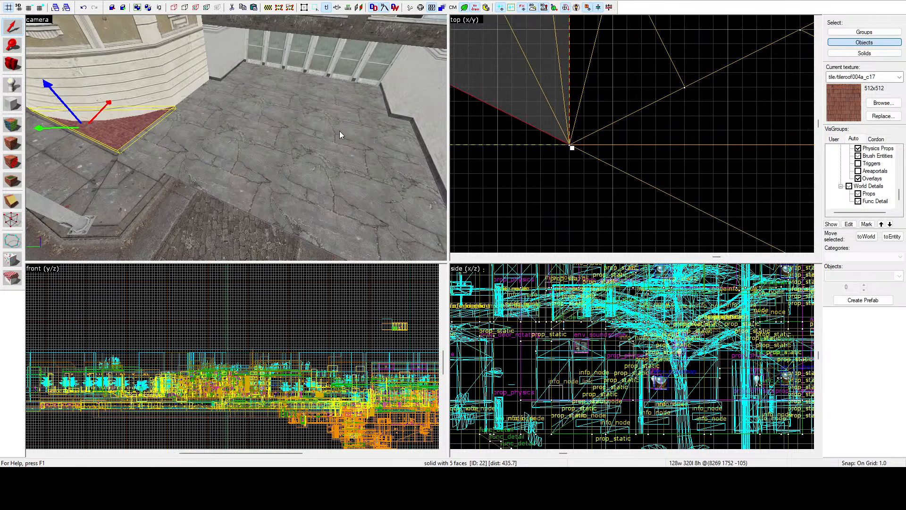
click(278, 138)
Step: Clip the courtyard slab across from the curved wall's corner to its opposite edge, keeping only the part beside the windows
click(12, 201)
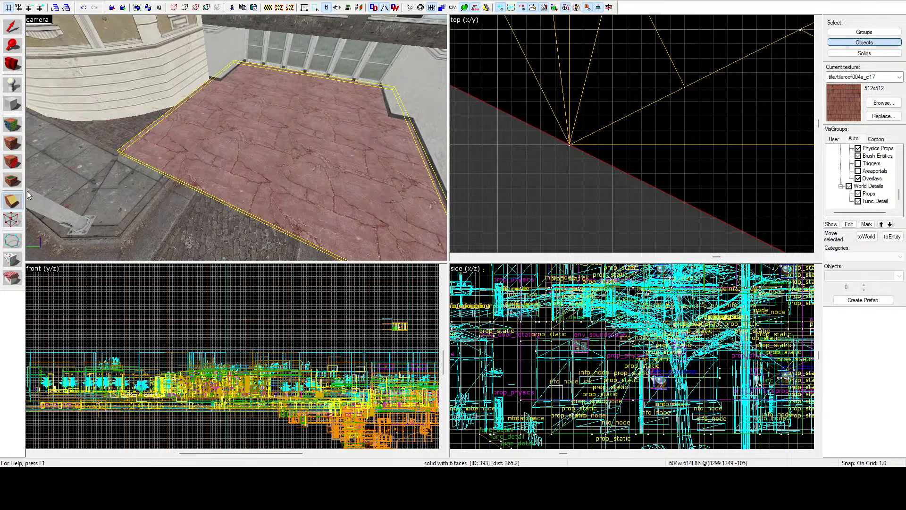
mouse_move(568, 146)
mouse_down()
mouse_move(518, 253)
mouse_move(516, 185)
mouse_move(514, 193)
mouse_up()
scroll(559, 165, down, 20)
scroll(517, 185, up, 18)
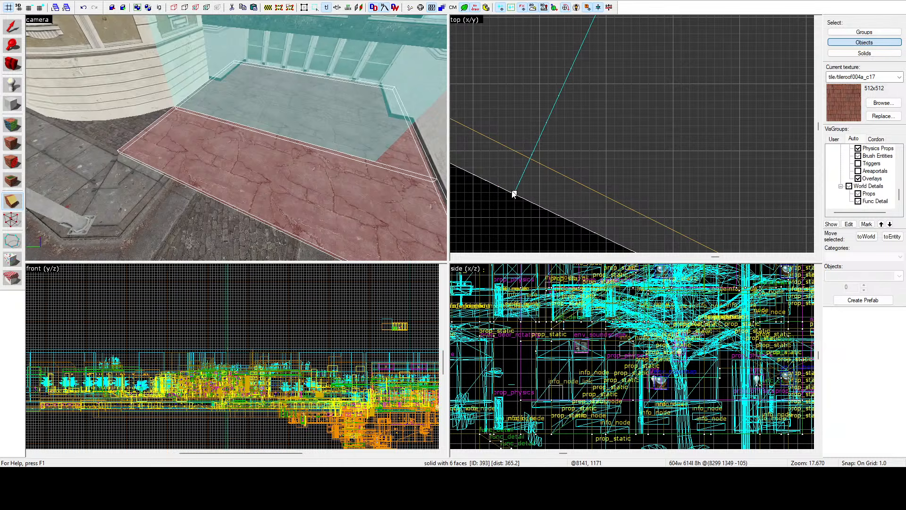
scroll(533, 190, down, 12)
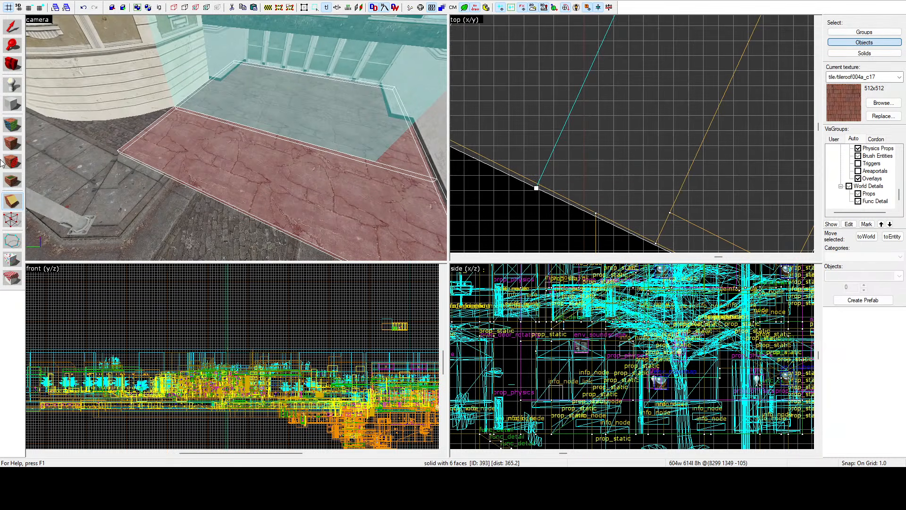
click(13, 198)
scroll(566, 156, down, 6)
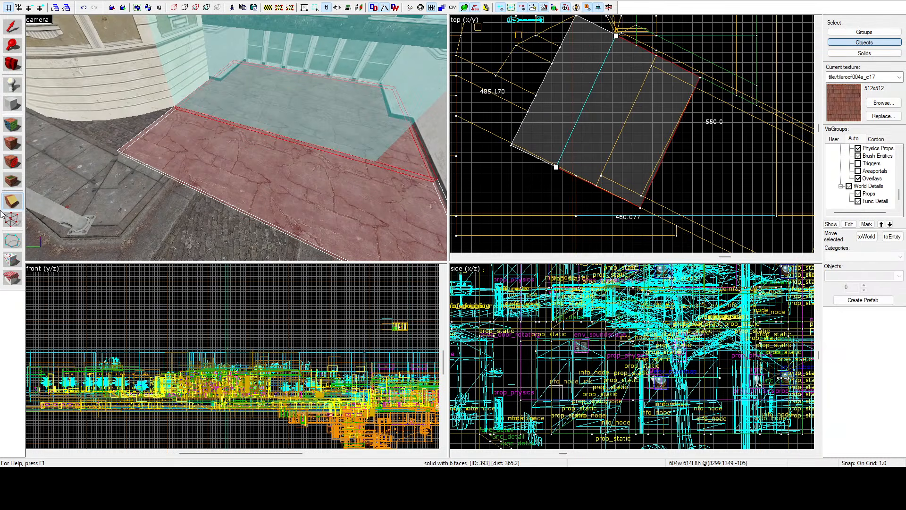
click(13, 198)
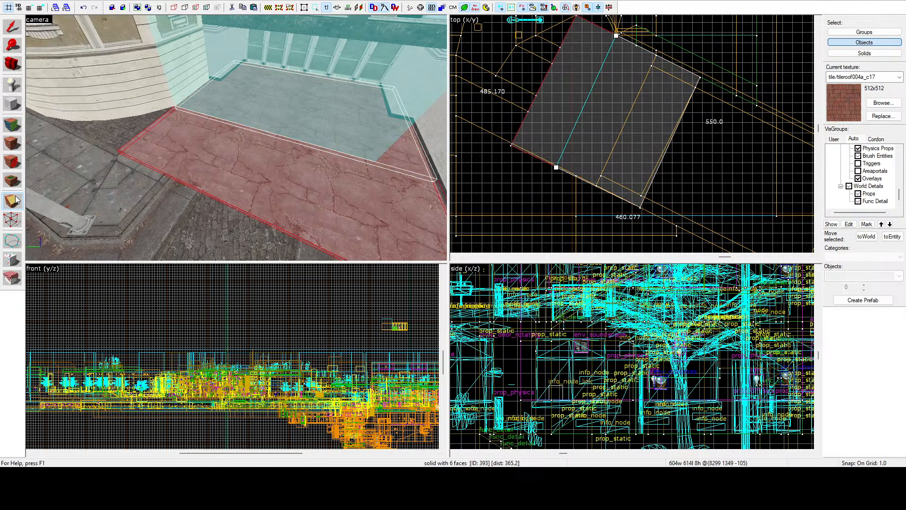
key(Return)
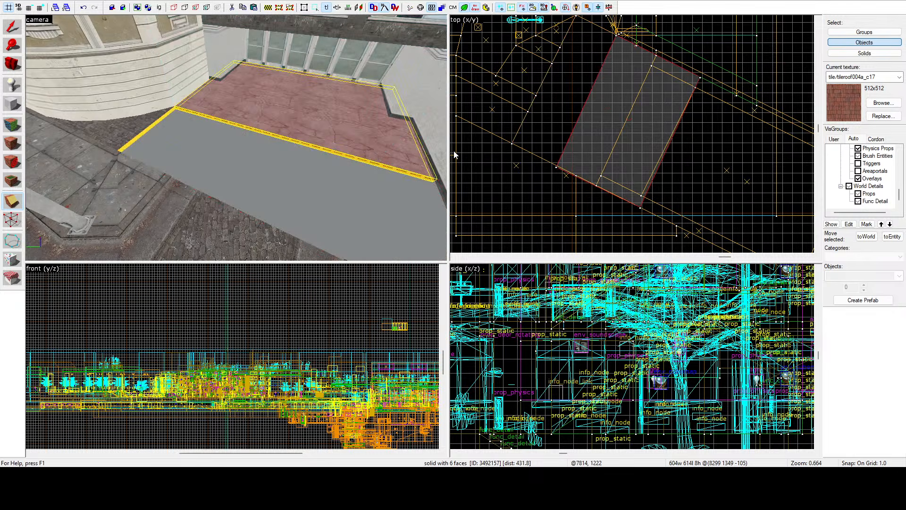
Step: Select the triangular sidewalk brush at the removed strip's front corner and clip off its tip, keeping the larger part
click(10, 28)
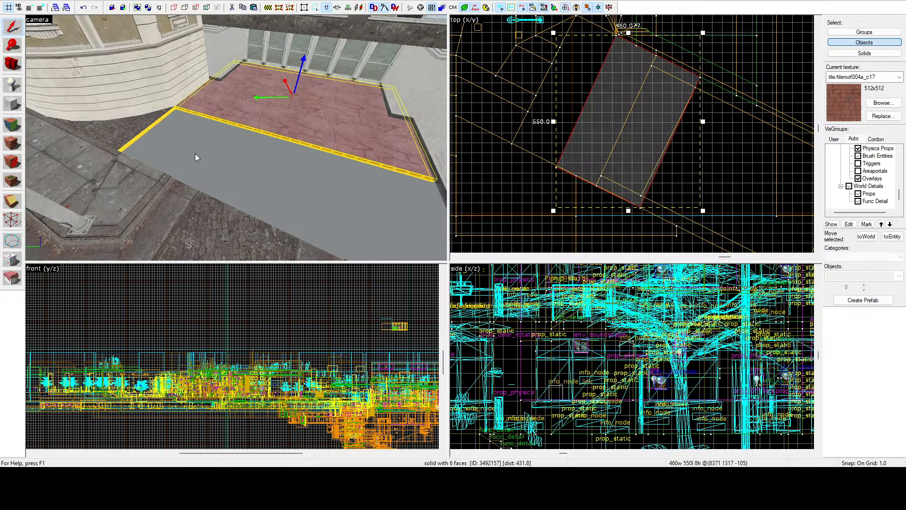
click(144, 170)
scroll(562, 47, up, 10)
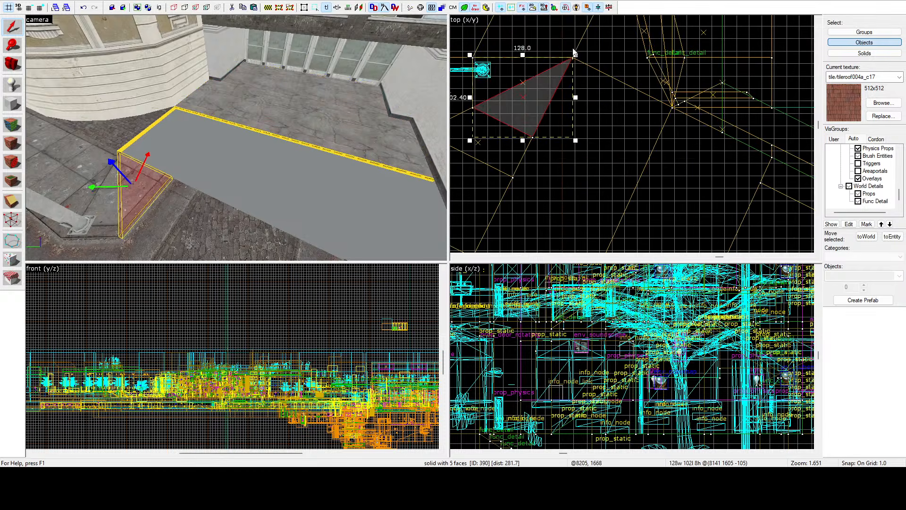
click(5, 203)
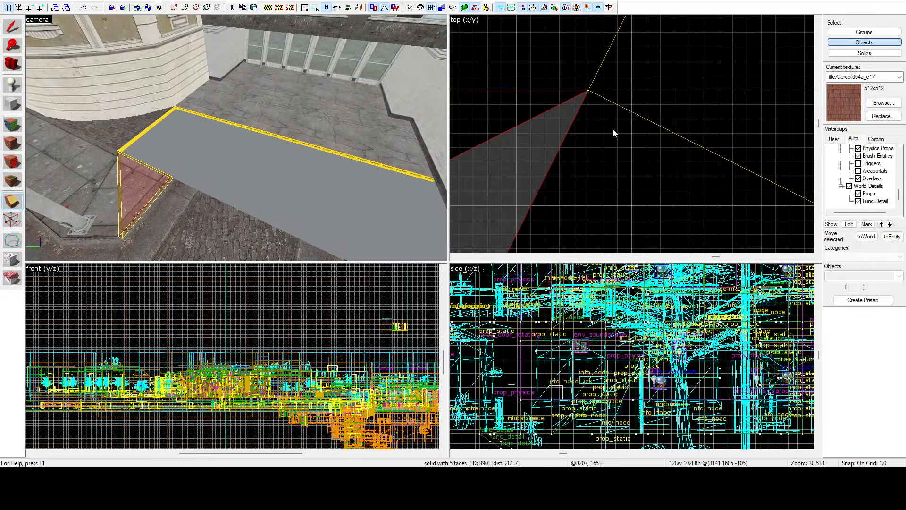
drag(540, 97, 588, 149)
click(12, 203)
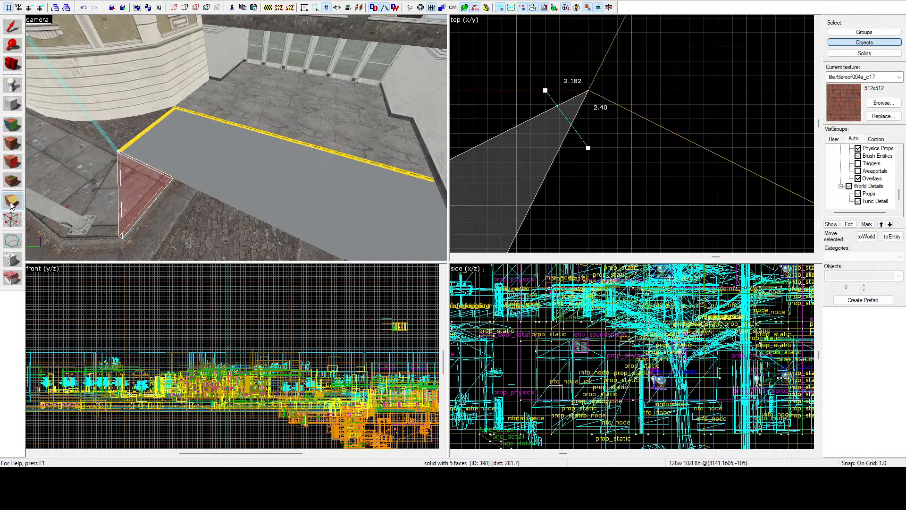
key(Return)
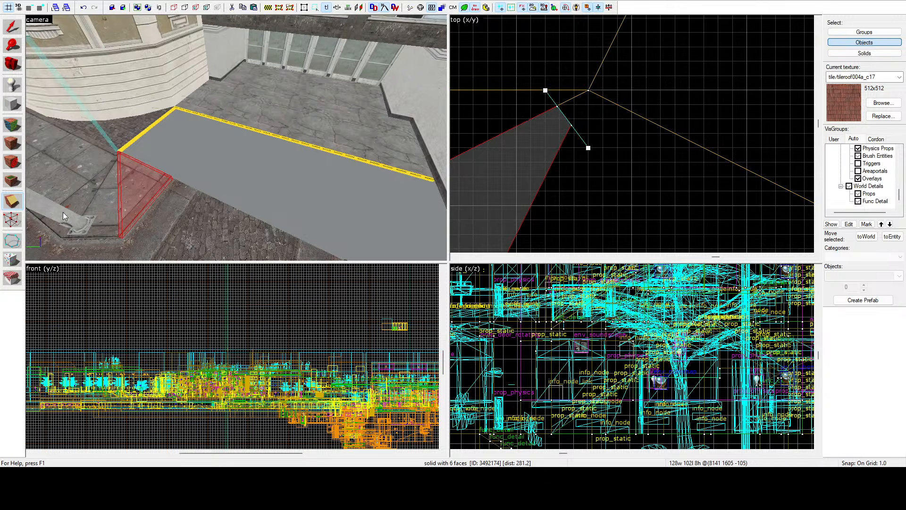
Step: Reshape the clipped sidewalk brush by vertices, restoring one to the original tip and stretching its curb-side vertex across the removed strip
click(19, 219)
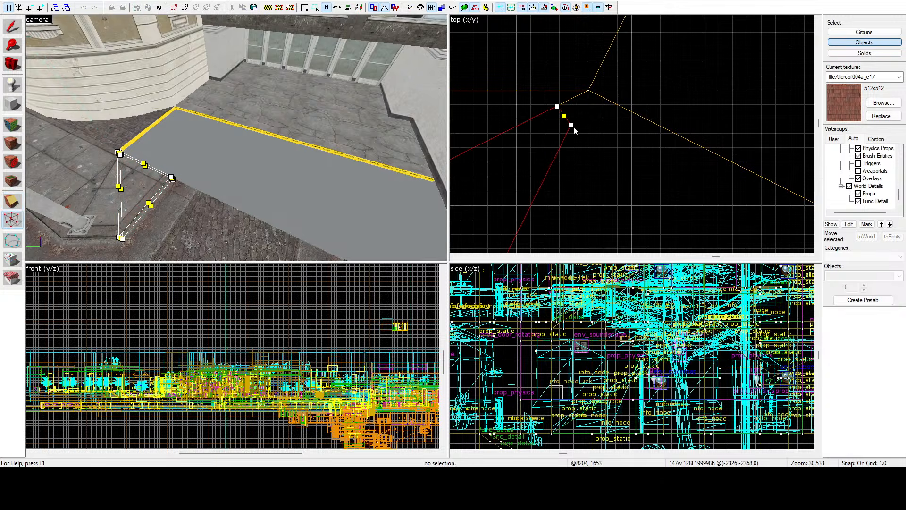
drag(573, 126, 733, 161)
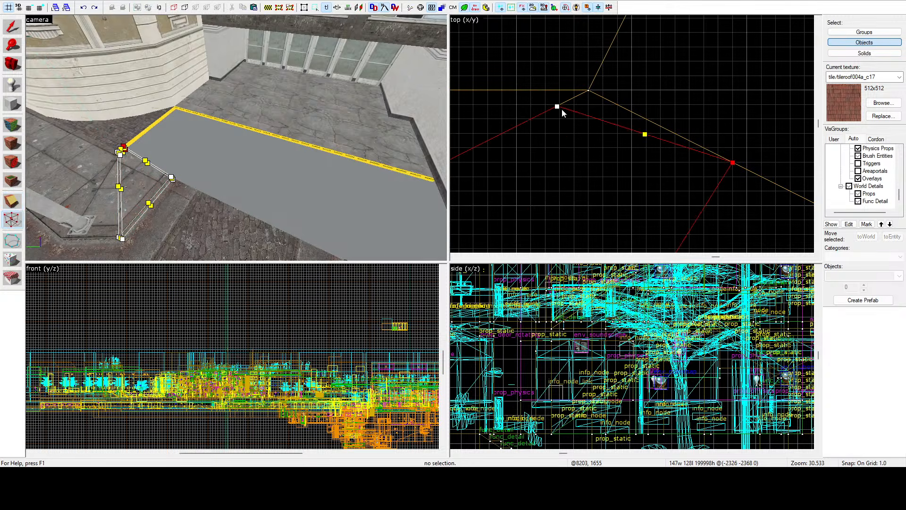
drag(559, 107, 590, 92)
scroll(640, 65, down, 18)
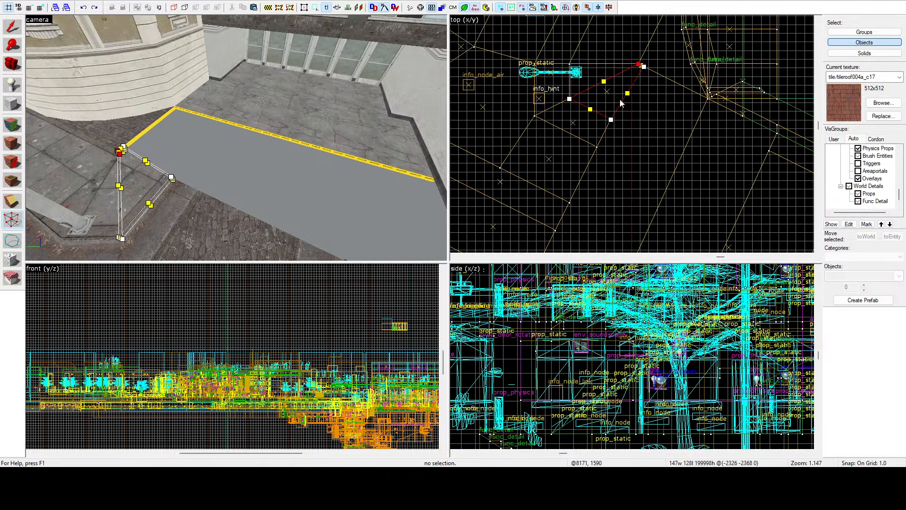
scroll(612, 111, up, 5)
drag(610, 130, 764, 208)
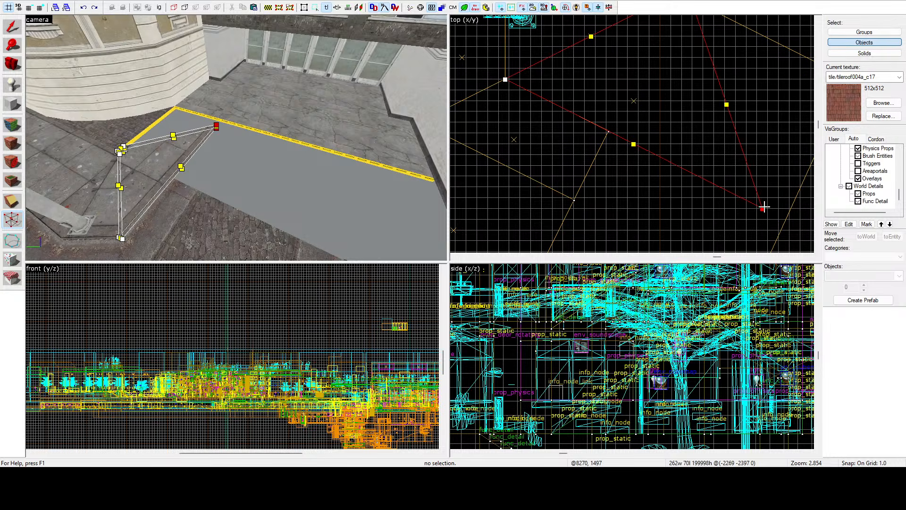
Step: Move the sidewalk brush's inner vertex to the slab corner at the curved wall and its curb-side vertex onto the slab's cut edge
scroll(635, 109, up, 6)
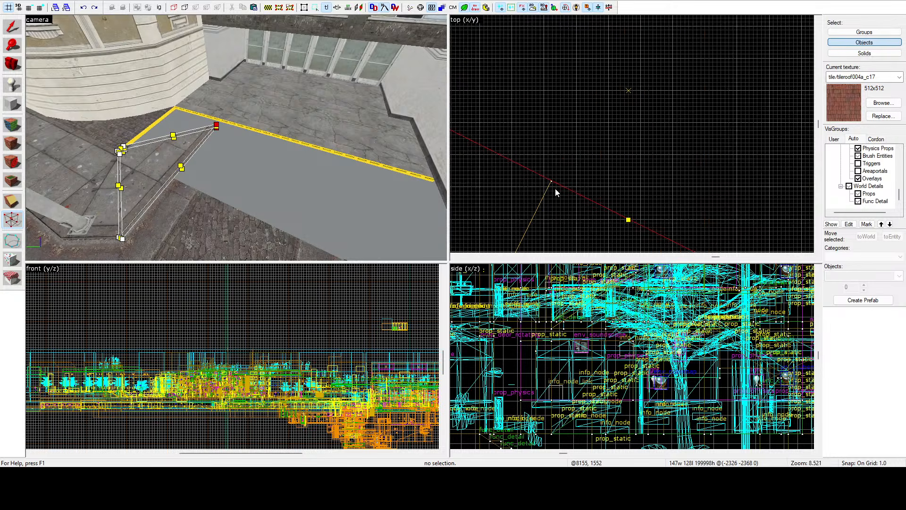
scroll(547, 191, up, 6)
scroll(519, 106, down, 13)
scroll(629, 113, up, 1)
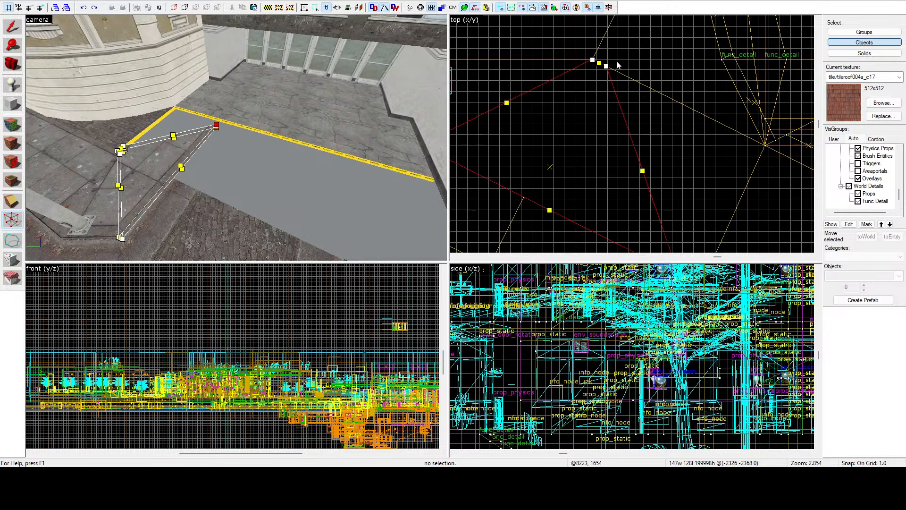
drag(610, 70, 769, 146)
scroll(757, 143, up, 15)
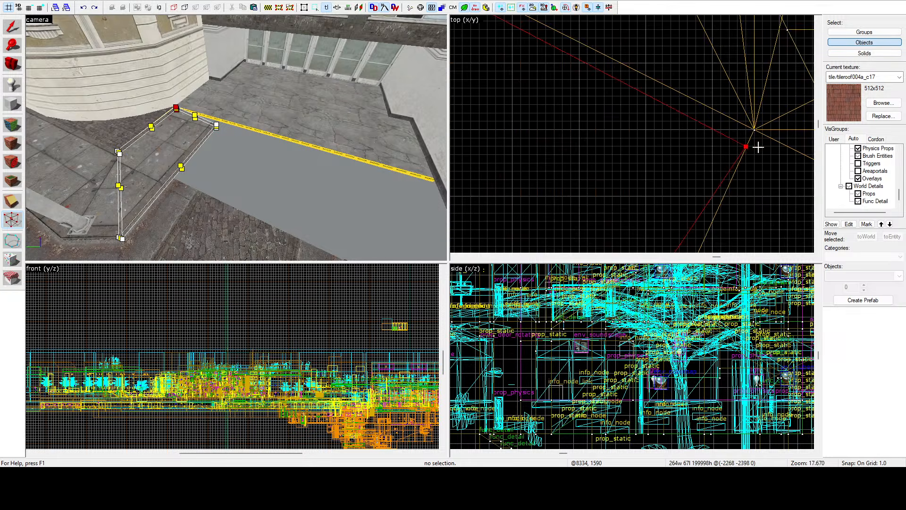
scroll(695, 61, down, 12)
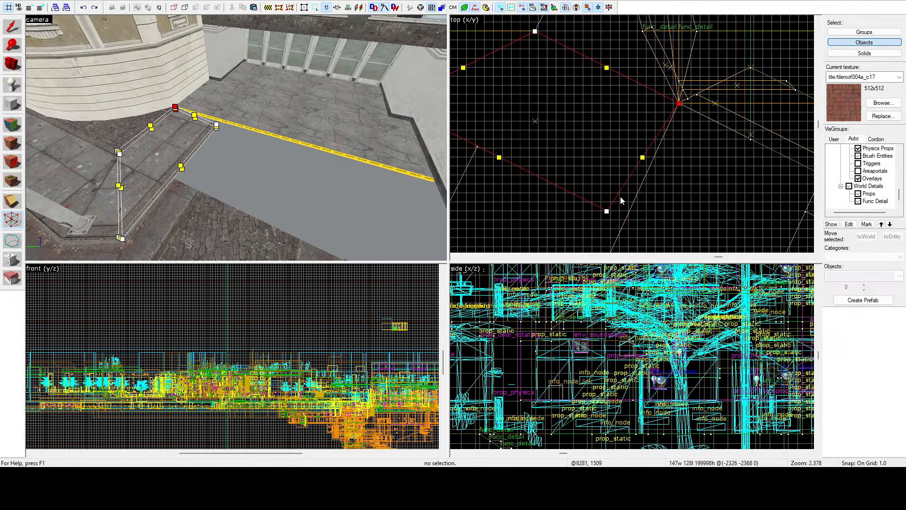
drag(597, 215, 629, 237)
scroll(630, 232, up, 5)
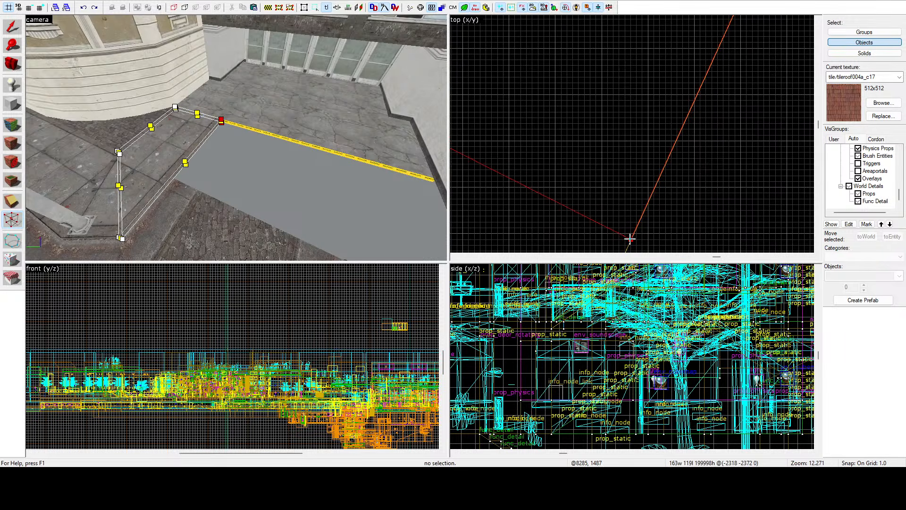
Step: Nudge the sidewalk brush's outer vertex beside the slab's cut edge in small moves, aligning its long edge with the adjoining curb brush
scroll(656, 230, down, 6)
scroll(656, 230, down, 6)
scroll(577, 194, up, 12)
scroll(540, 150, down, 6)
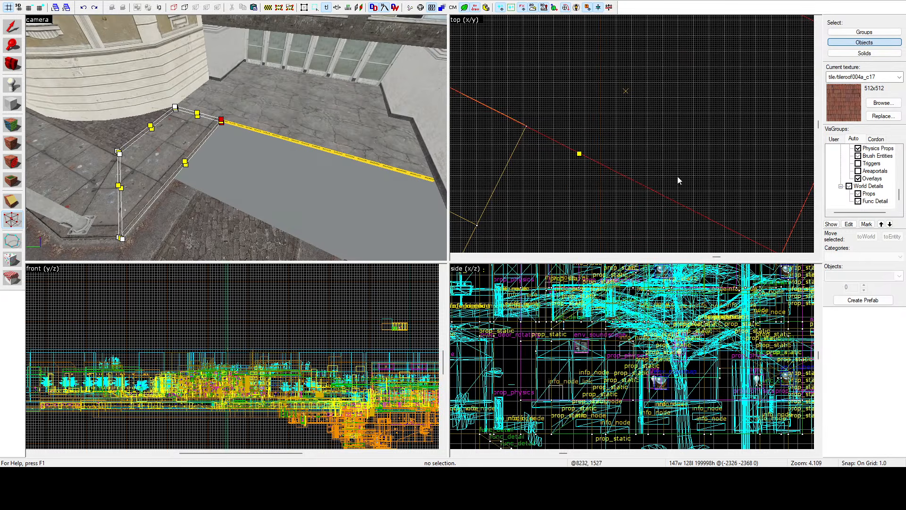
scroll(678, 176, down, 5)
scroll(701, 187, up, 14)
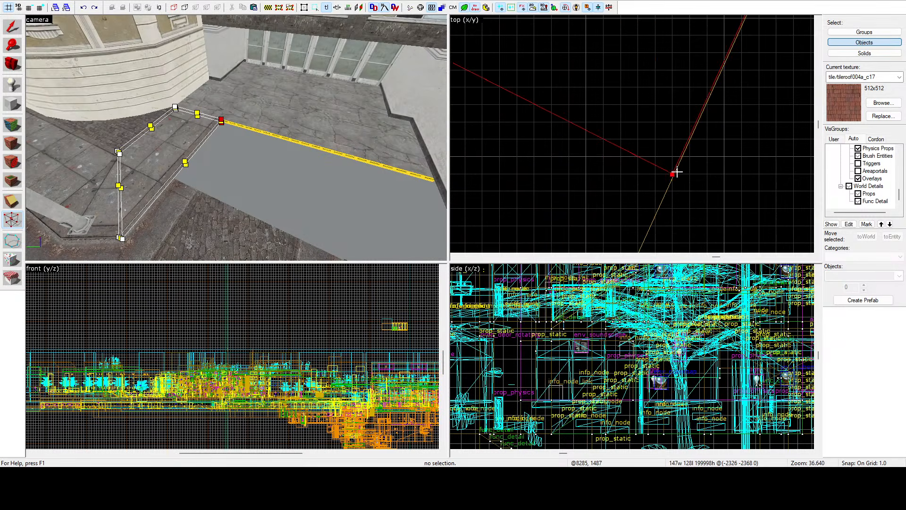
scroll(664, 185, down, 14)
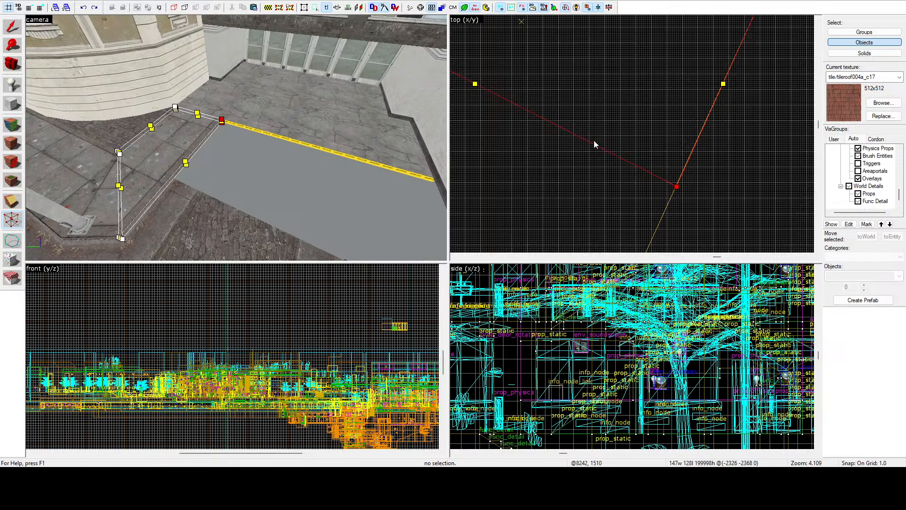
scroll(527, 109, up, 10)
scroll(530, 114, down, 9)
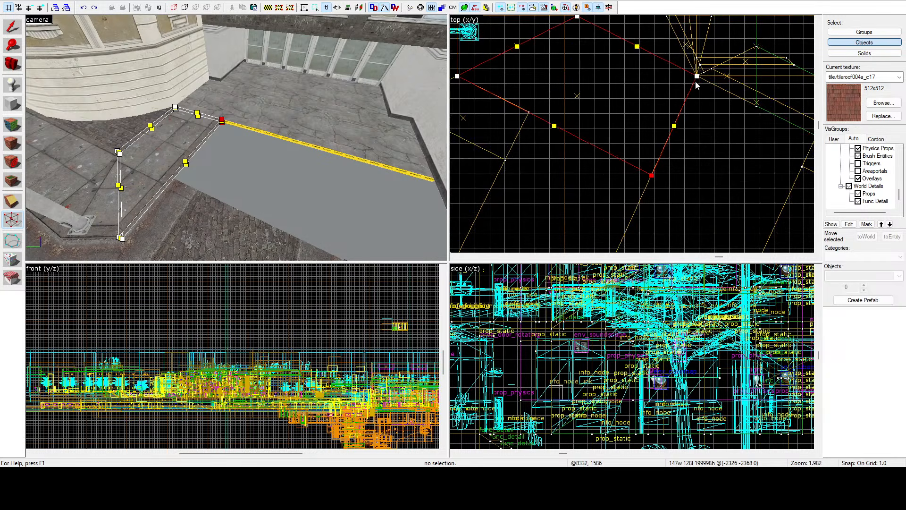
scroll(648, 184, up, 14)
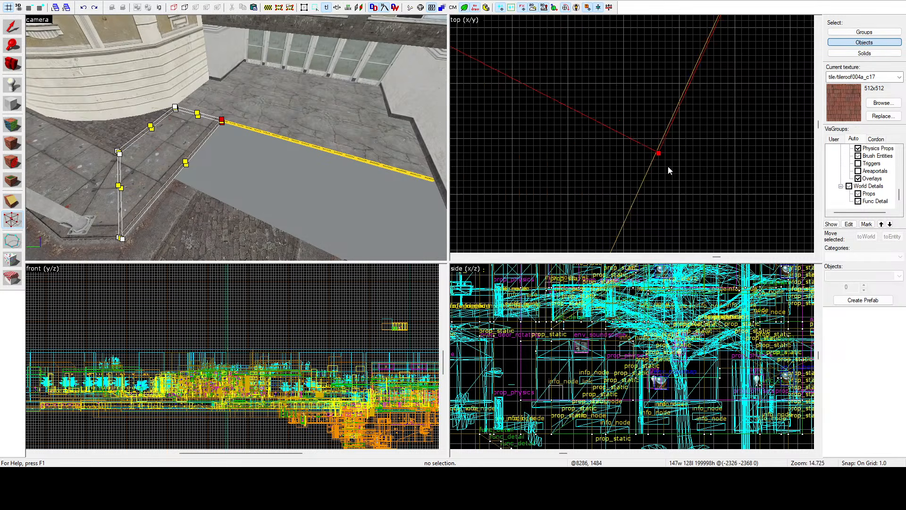
scroll(658, 139, down, 15)
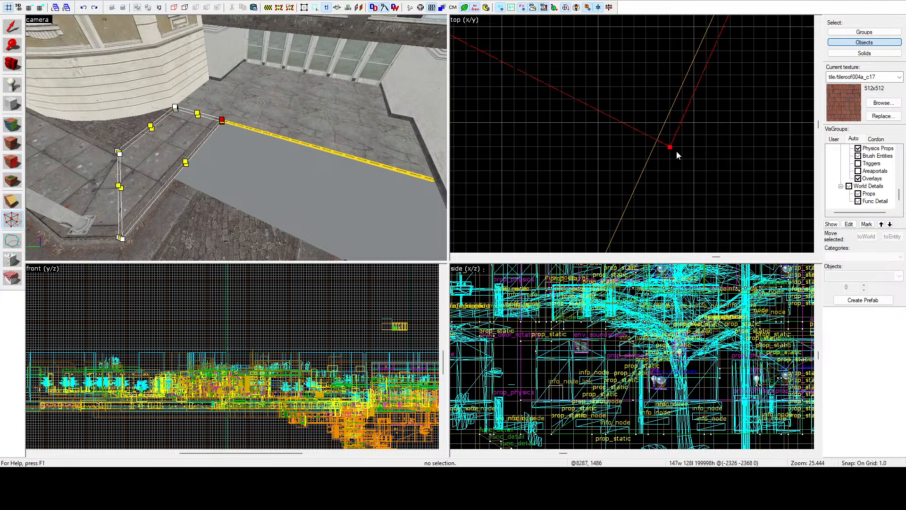
scroll(681, 147, up, 13)
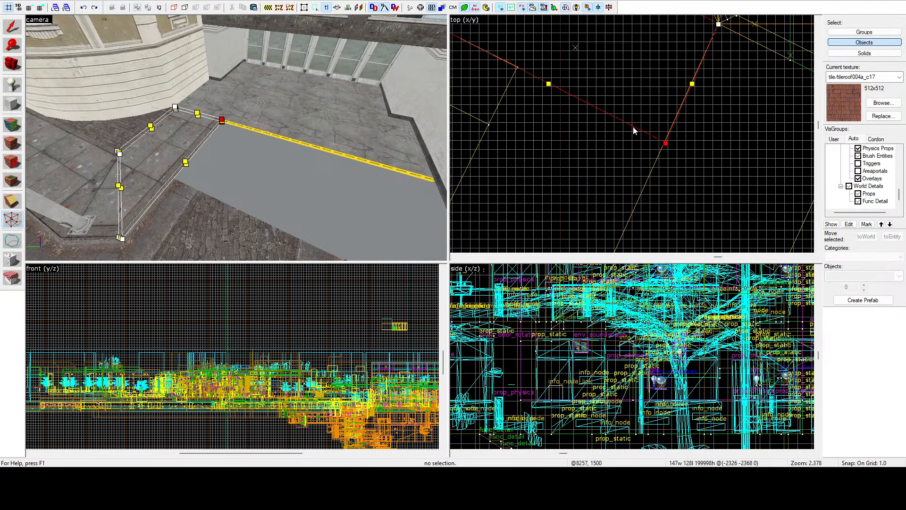
scroll(660, 166, down, 11)
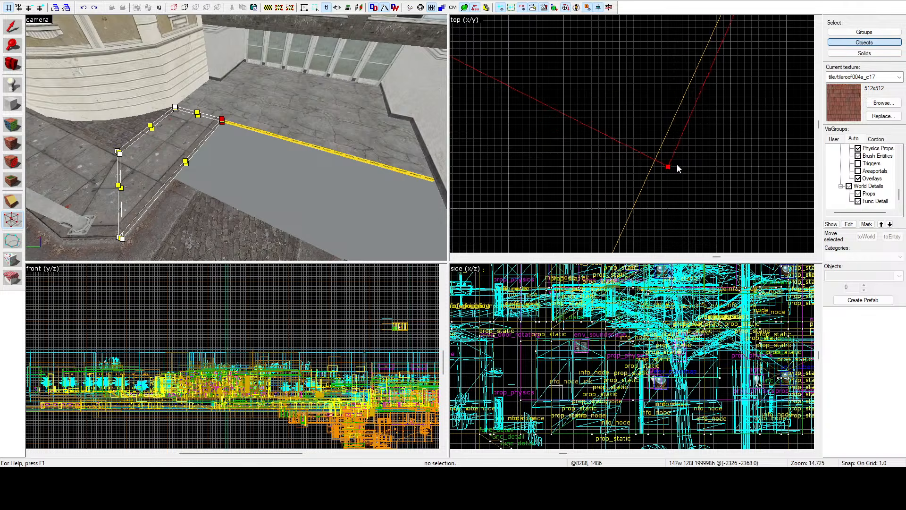
scroll(681, 150, up, 9)
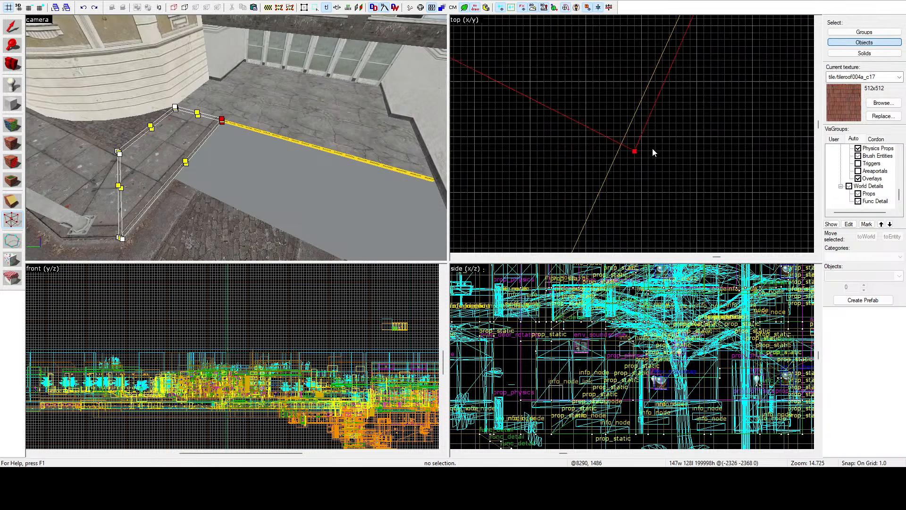
scroll(642, 149, down, 8)
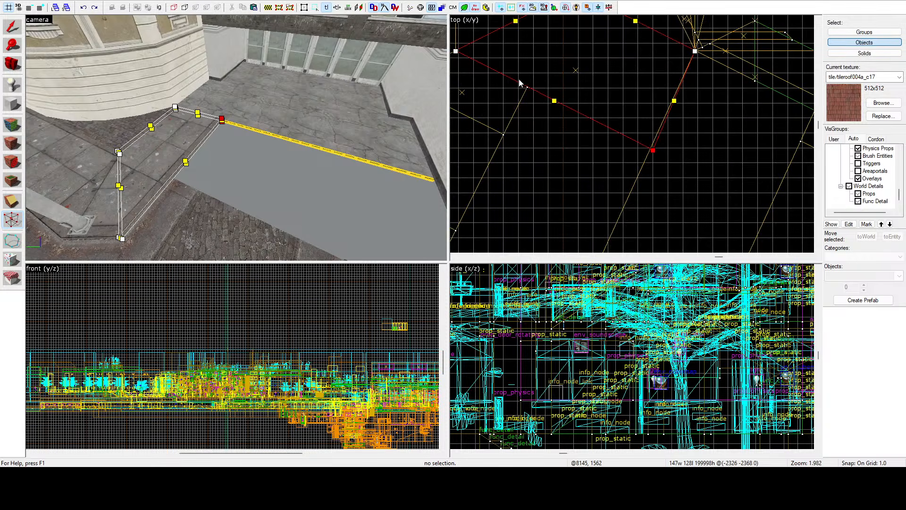
scroll(544, 97, up, 7)
scroll(544, 97, down, 4)
scroll(682, 162, up, 10)
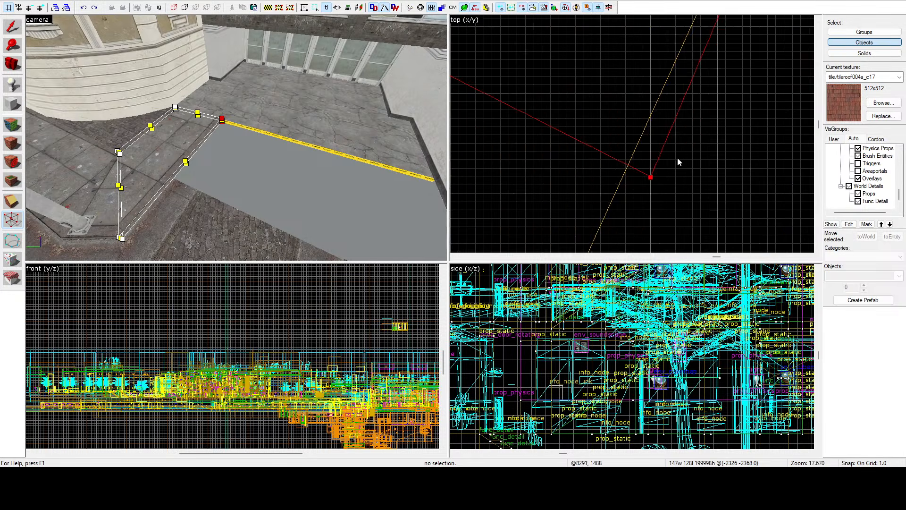
scroll(665, 181, down, 11)
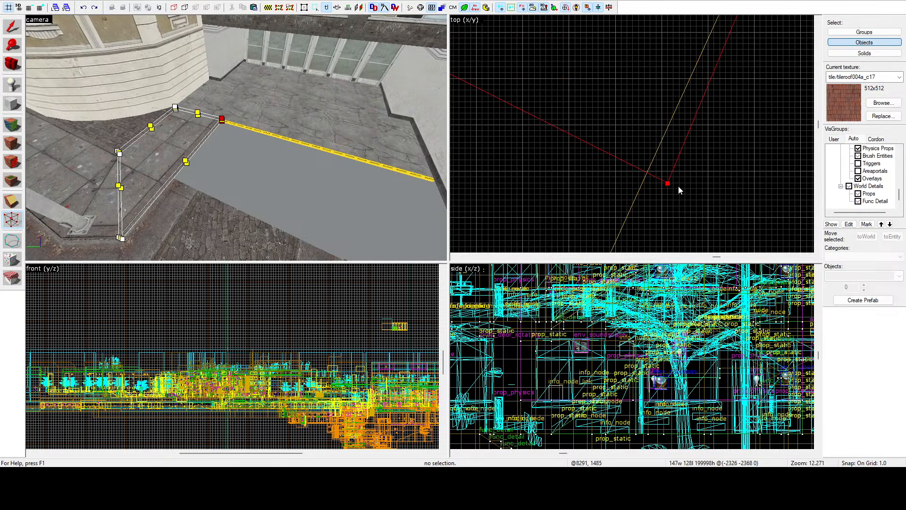
scroll(461, 78, up, 10)
scroll(526, 59, down, 12)
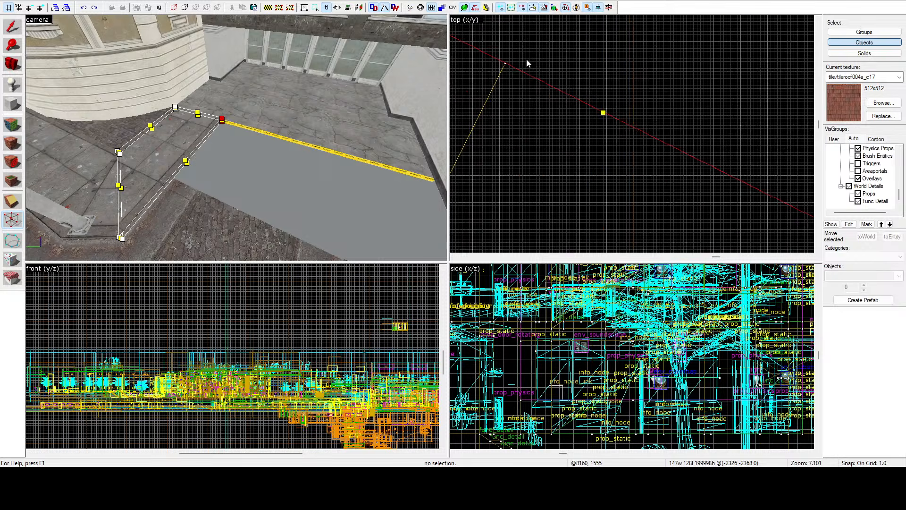
Step: Select the adjoining curb brush by vertices and stretch its two end vertices across the removed strip to meet the sidewalk brush's outer vertex
click(173, 194)
scroll(613, 68, down, 3)
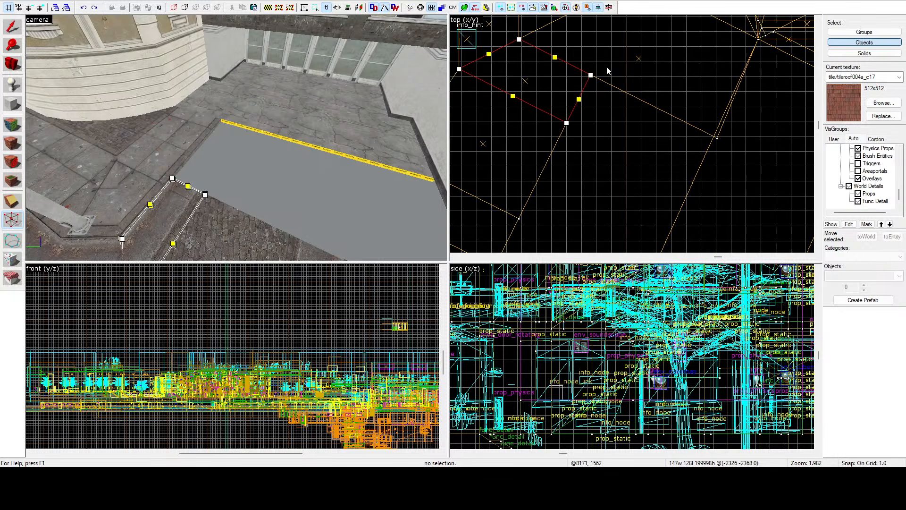
ctrl+click(567, 124)
mouse_move(591, 76)
mouse_down()
mouse_move(682, 115)
mouse_move(714, 141)
mouse_move(737, 99)
mouse_up()
scroll(714, 142, up, 11)
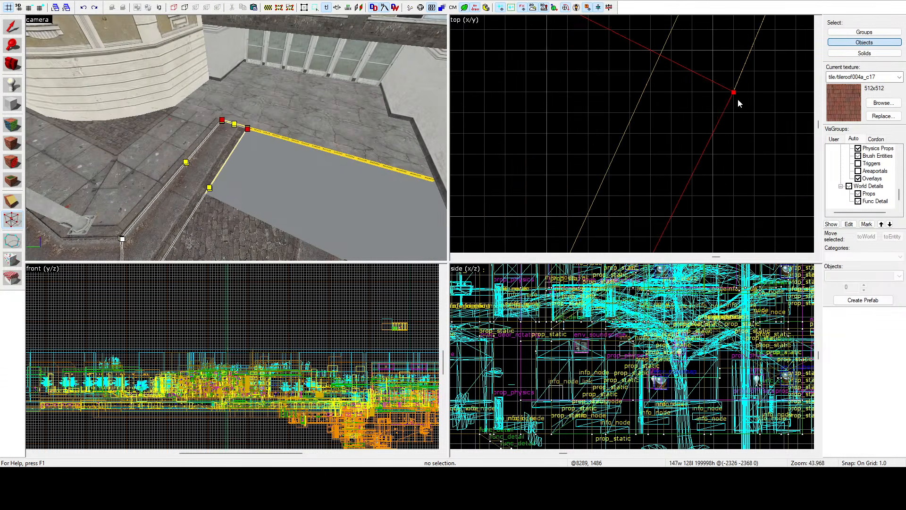
scroll(738, 99, down, 4)
scroll(737, 100, down, 12)
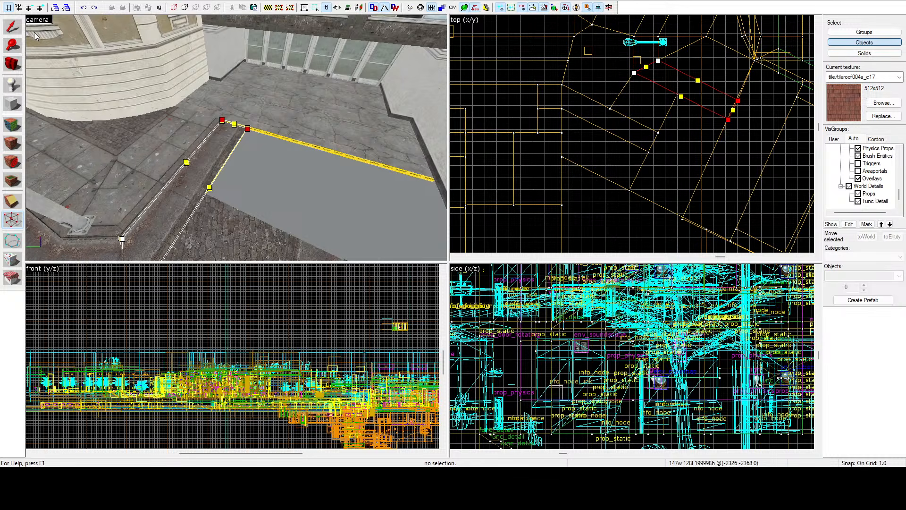
Step: Apply the vertex edits, then undo and redo the sidewalk and curb reshaping to compare the two states
click(17, 30)
key(ctrl+z)
key(ctrl+z)
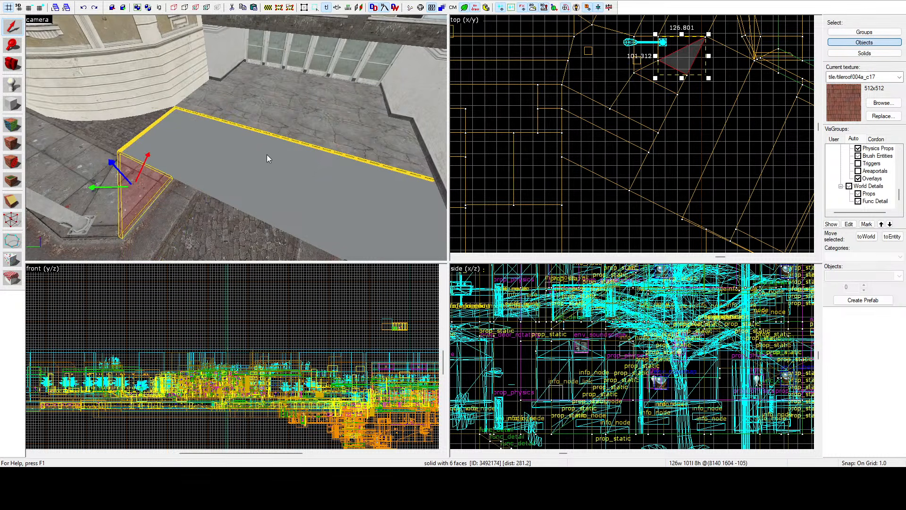
key(ctrl+y)
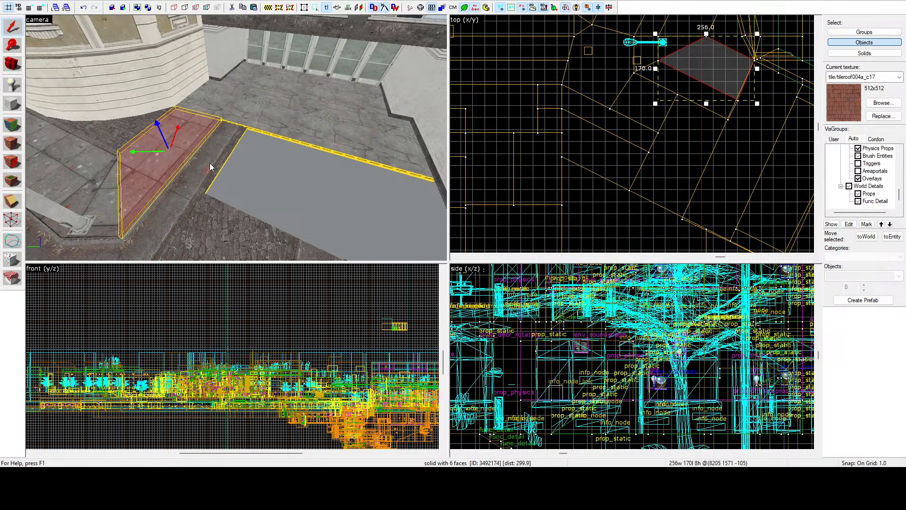
key(ctrl+y)
key(ctrl+z)
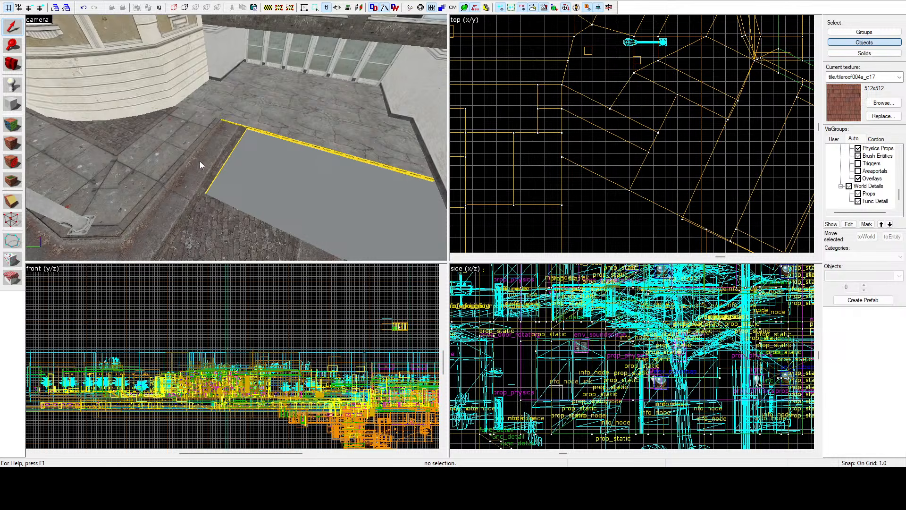
key(ctrl+y)
Step: Copy a short curb brush into the removed strip beside the slab's cut edge and switch the copy to rotation mode
key(z)
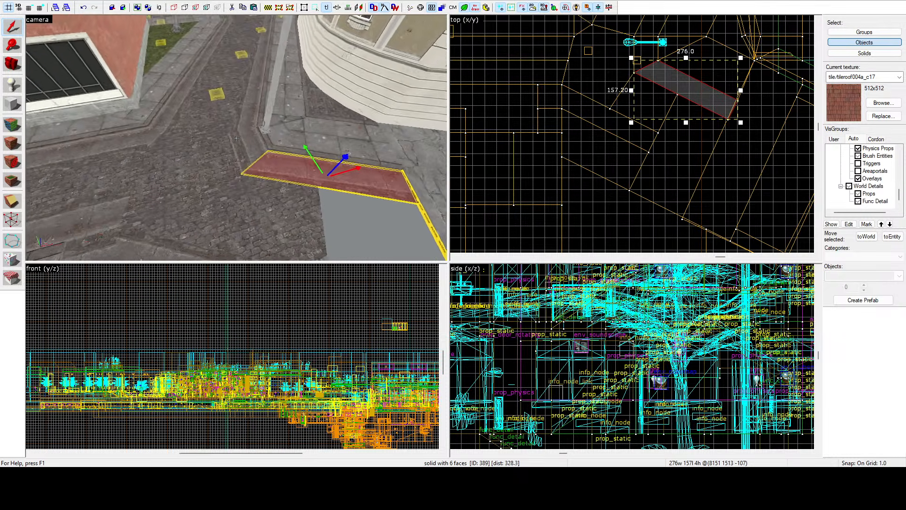
key(z)
click(248, 120)
scroll(523, 101, down, 1)
scroll(634, 46, up, 2)
mouse_move(620, 73)
shift+mouse_down()
mouse_move(693, 162)
mouse_move(715, 136)
mouse_move(724, 147)
shift+mouse_up()
click(704, 155)
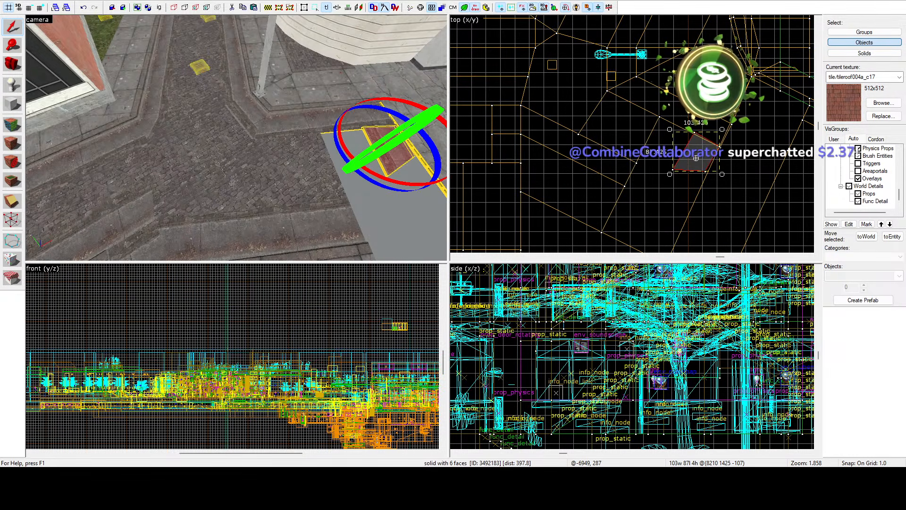
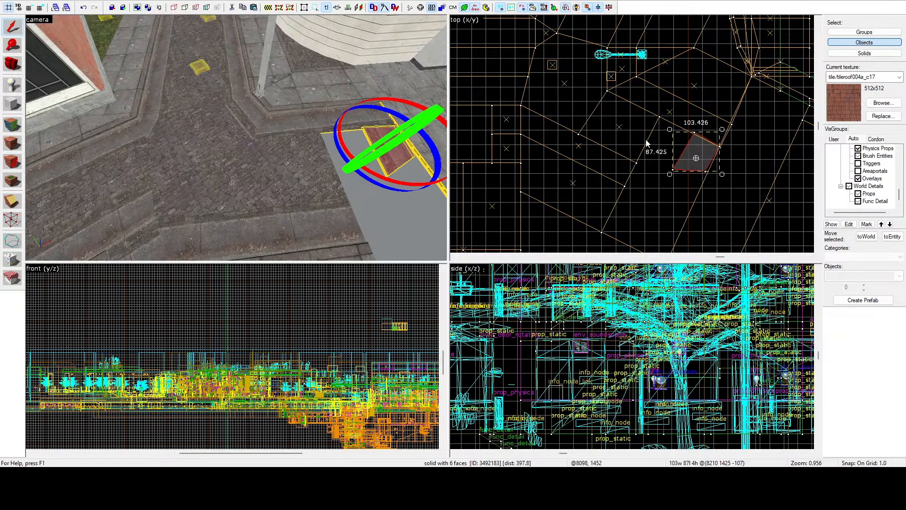
Step: Move the copied curb brush so its outer corner meets the crossing curb's end at the slab's cut edge
scroll(717, 141, up, 6)
drag(742, 76, 749, 59)
scroll(745, 75, down, 5)
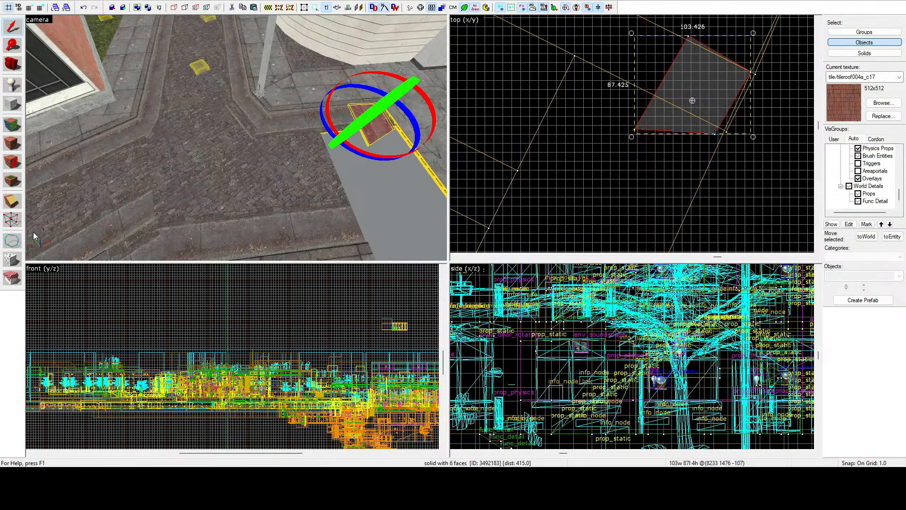
Step: Stretch the copied curb brush by its end vertices along the slab's cut edge to the far corner, about 213 by 345 units
click(10, 221)
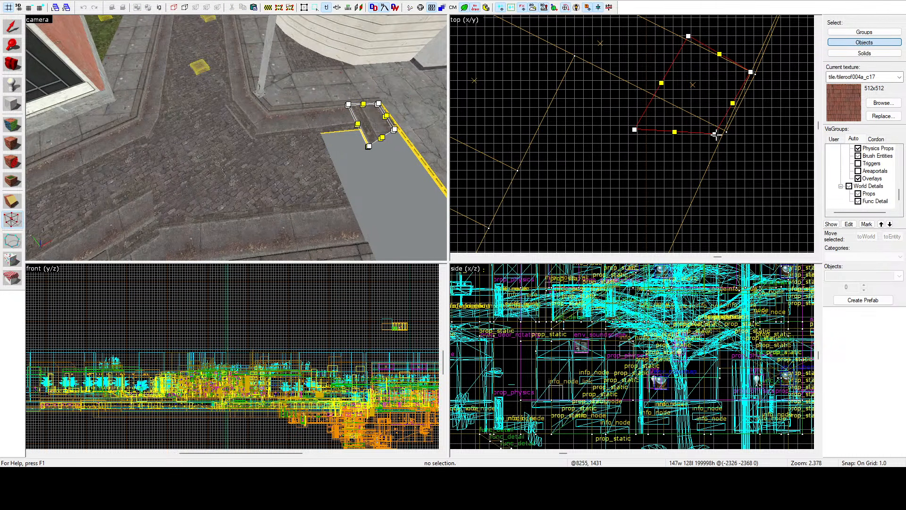
mouse_move(634, 128)
mouse_down()
mouse_move(615, 210)
mouse_move(591, 219)
mouse_move(582, 205)
mouse_move(591, 214)
mouse_up()
scroll(630, 166, down, 8)
scroll(622, 189, up, 7)
scroll(661, 229, up, 10)
click(12, 27)
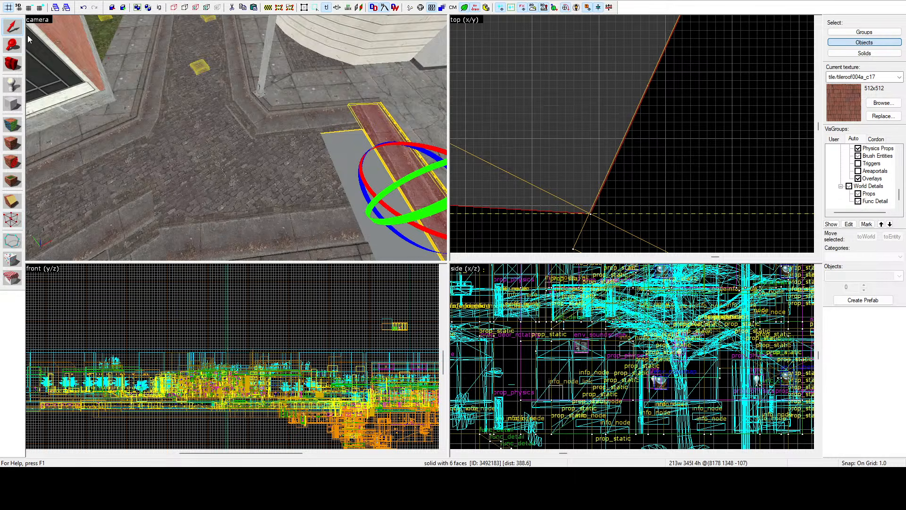
key(Escape)
Step: Examine how the crossing curb brush's end vertices meet the slab's cut edge
key(z)
key(z)
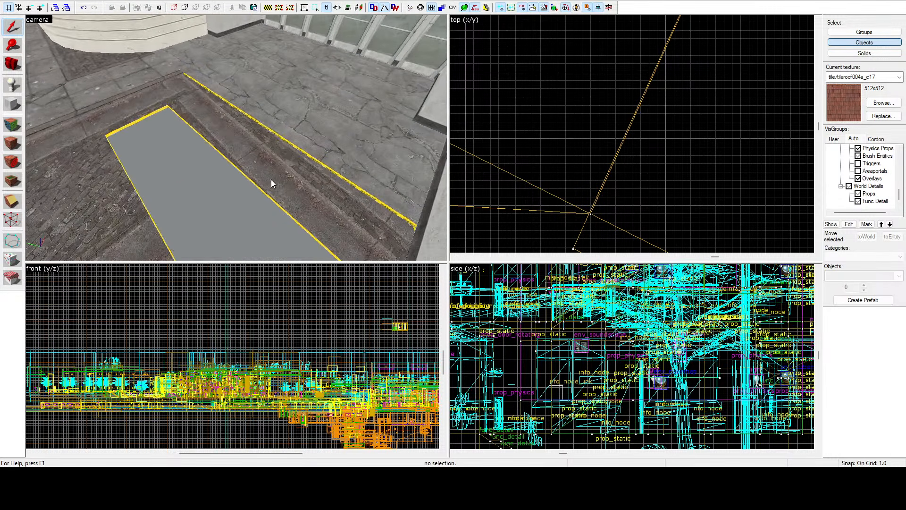
key(z)
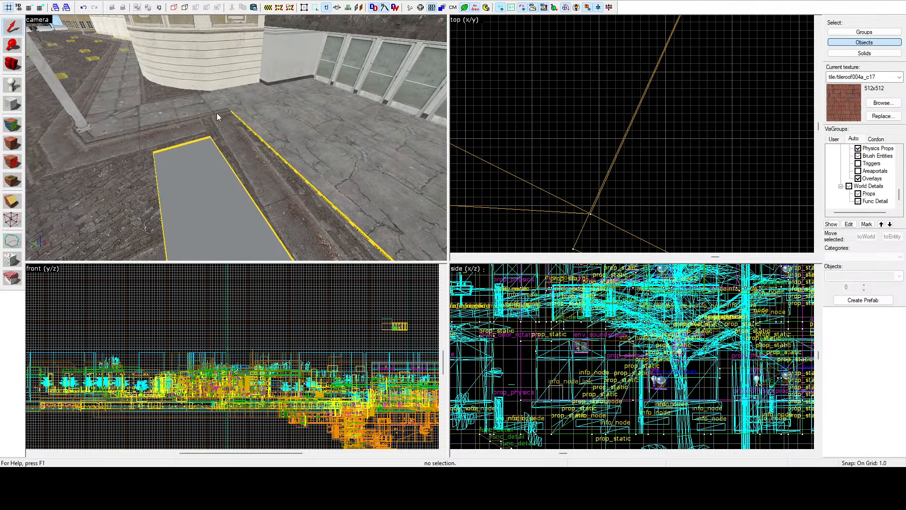
key(z)
key(z)
scroll(582, 121, down, 18)
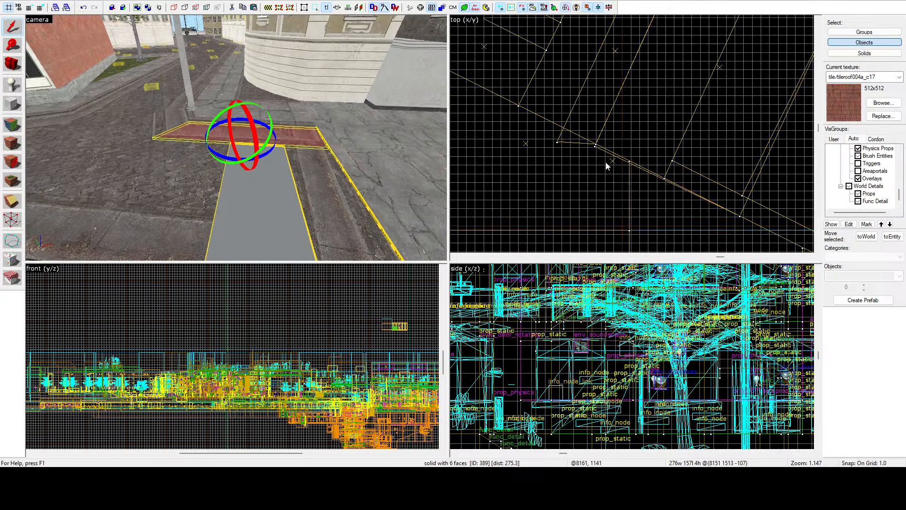
scroll(646, 104, up, 7)
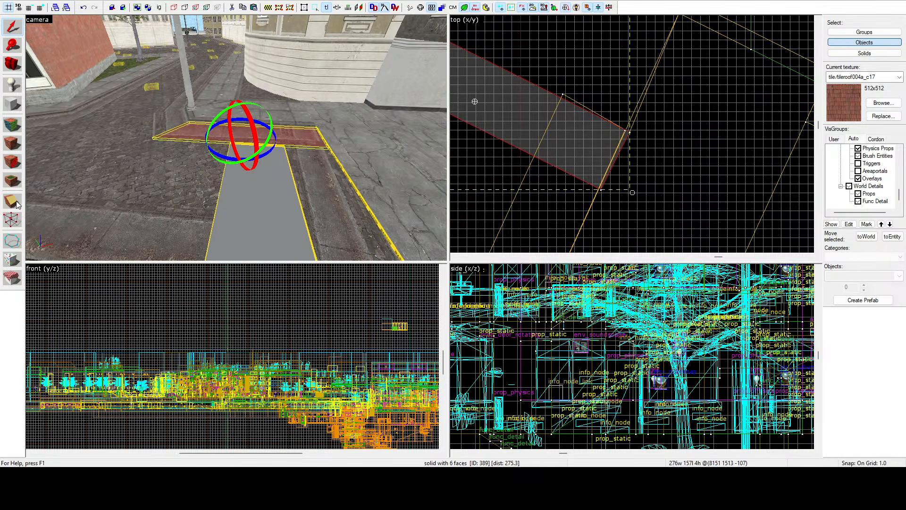
click(12, 220)
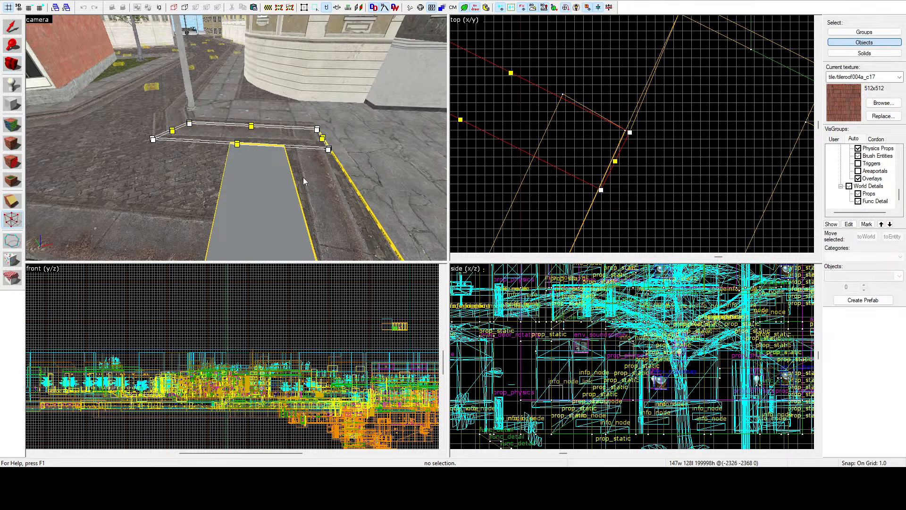
click(18, 27)
Step: Extend the tiled sidewalk brush at the strip's far end by moving its two end vertices across the removed strip
key(z)
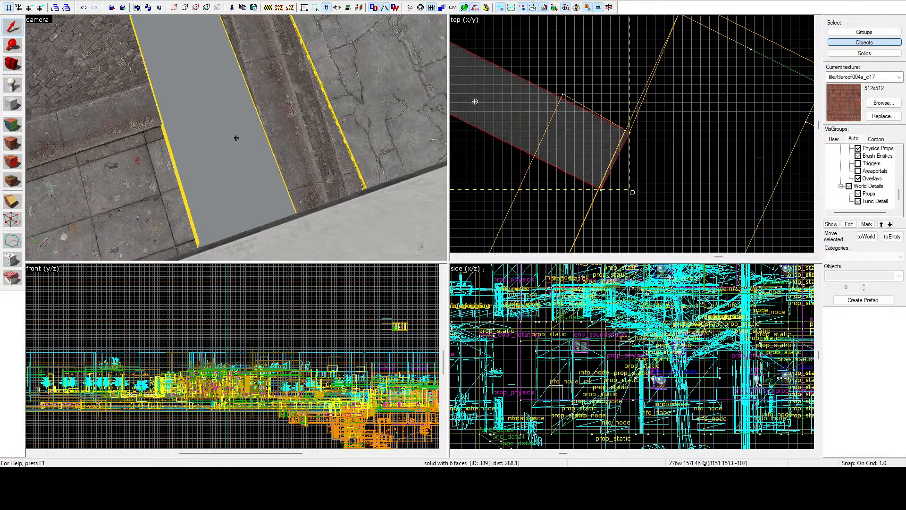
key(z)
click(119, 153)
scroll(558, 85, down, 4)
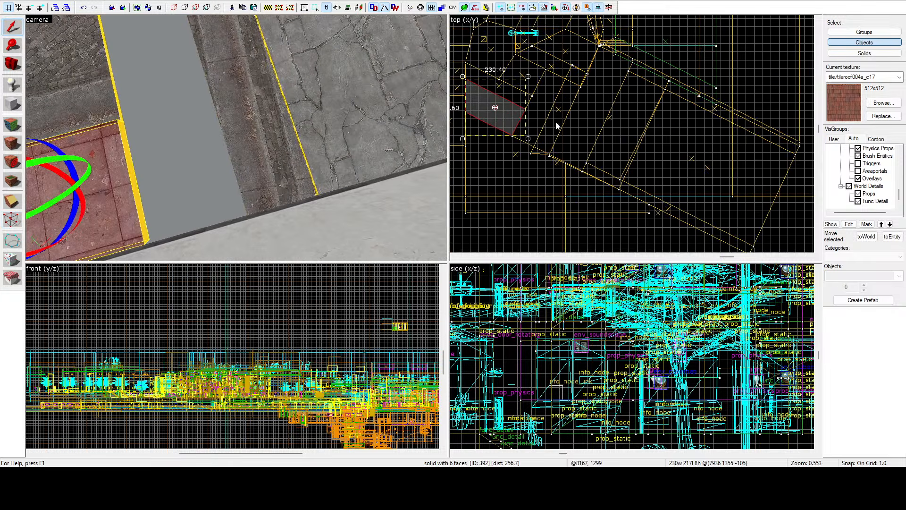
click(518, 117)
key(shift+v)
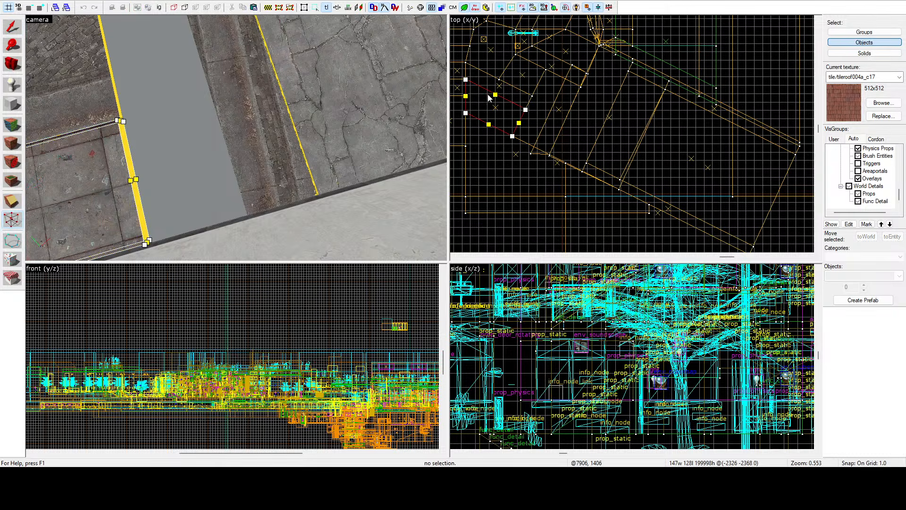
click(525, 110)
mouse_move(511, 137)
mouse_down()
mouse_move(542, 150)
mouse_move(581, 188)
mouse_up()
scroll(542, 150, up, 15)
scroll(612, 181, down, 5)
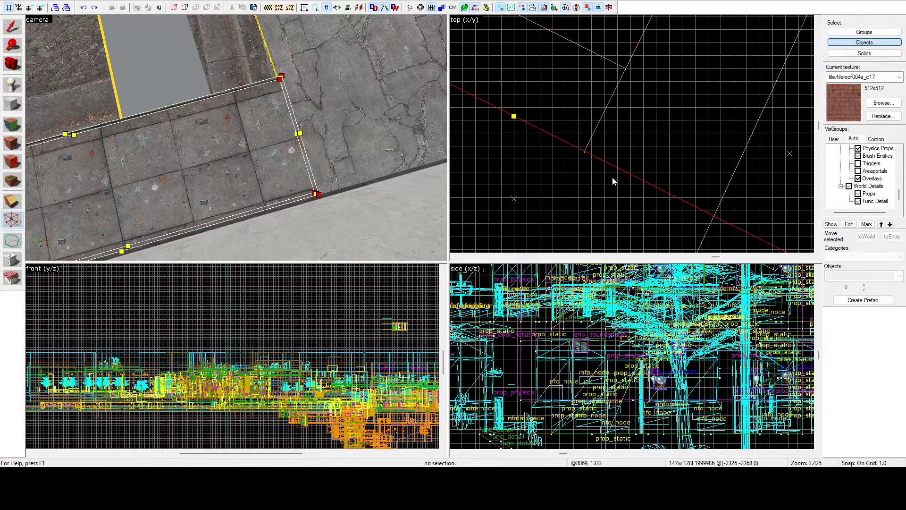
Step: Extend the curb brush beside the tiled sidewalk by moving its two end vertices just past the slab's cut edge
click(84, 98)
scroll(609, 124, down, 4)
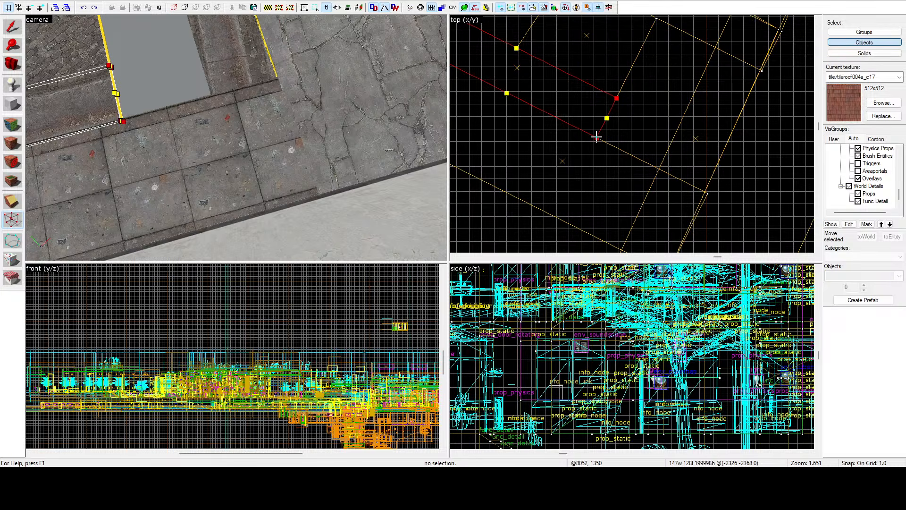
mouse_move(597, 137)
mouse_down()
mouse_move(708, 178)
mouse_move(694, 206)
mouse_up()
scroll(708, 178, up, 14)
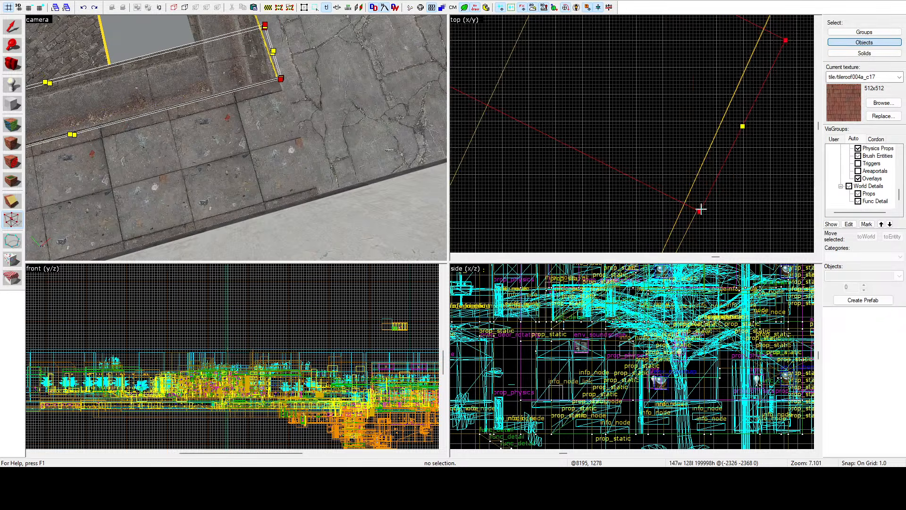
scroll(700, 208, down, 5)
Step: Extend the cobblestone road brush between the curbs by moving its two end vertices across the gap past the slab's cut edge
key(z)
key(z)
click(153, 111)
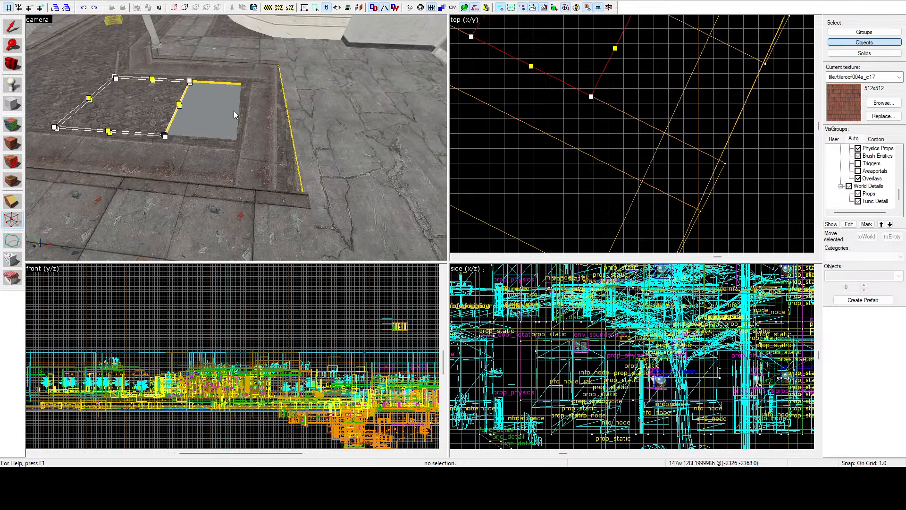
scroll(683, 175, down, 4)
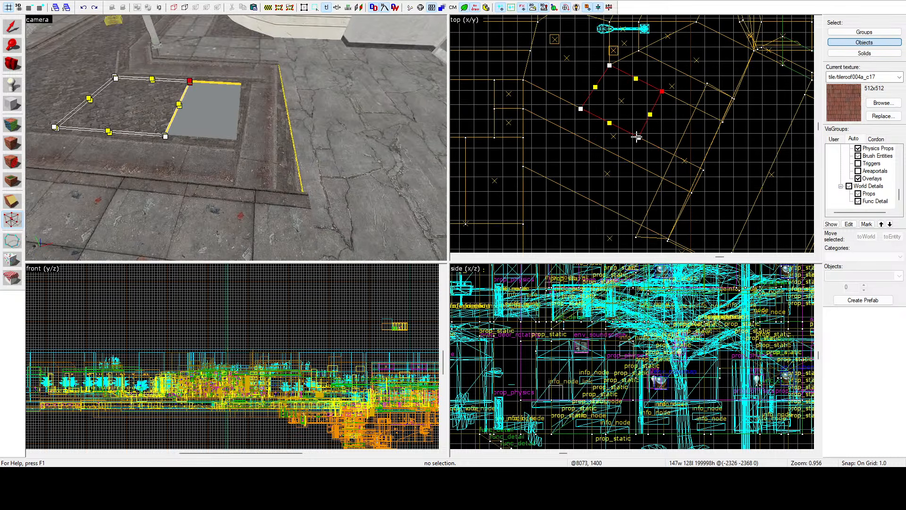
mouse_move(637, 137)
mouse_down()
mouse_move(702, 162)
mouse_move(690, 190)
mouse_up()
scroll(702, 162, up, 15)
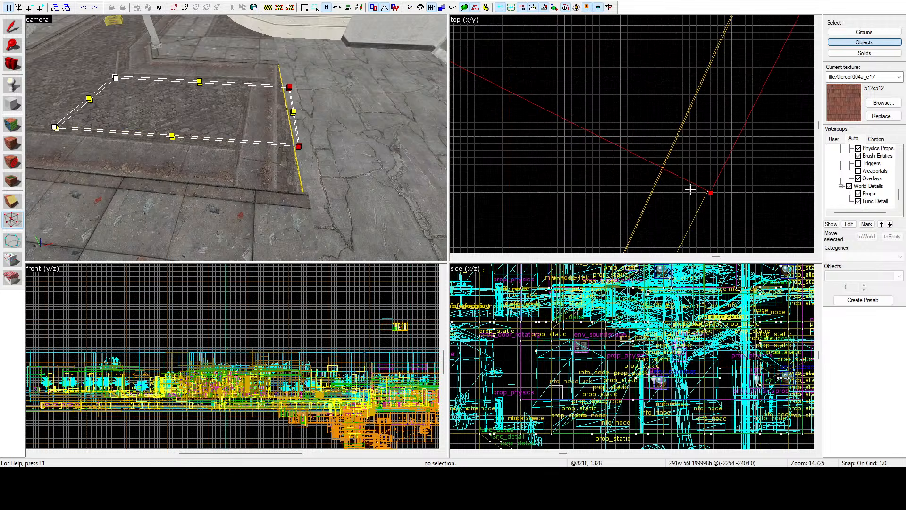
scroll(689, 189, down, 14)
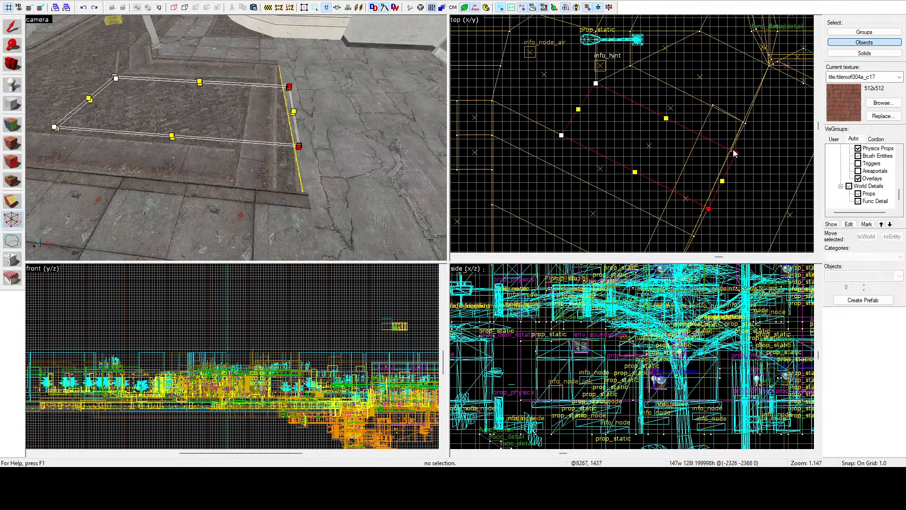
scroll(734, 152, up, 5)
click(6, 30)
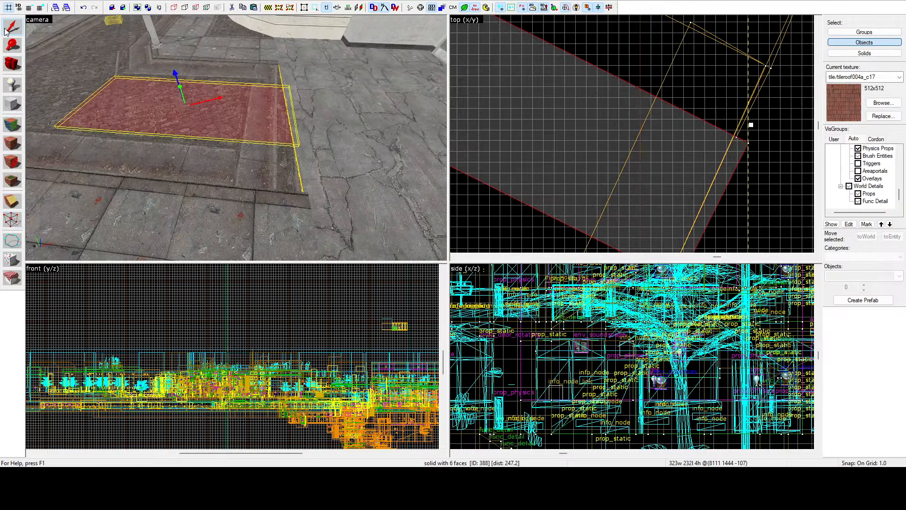
Step: Inspect the copied curb brush and the vertices at the slab's cut edge where the extended brushes overlap
click(249, 152)
scroll(662, 110, down, 5)
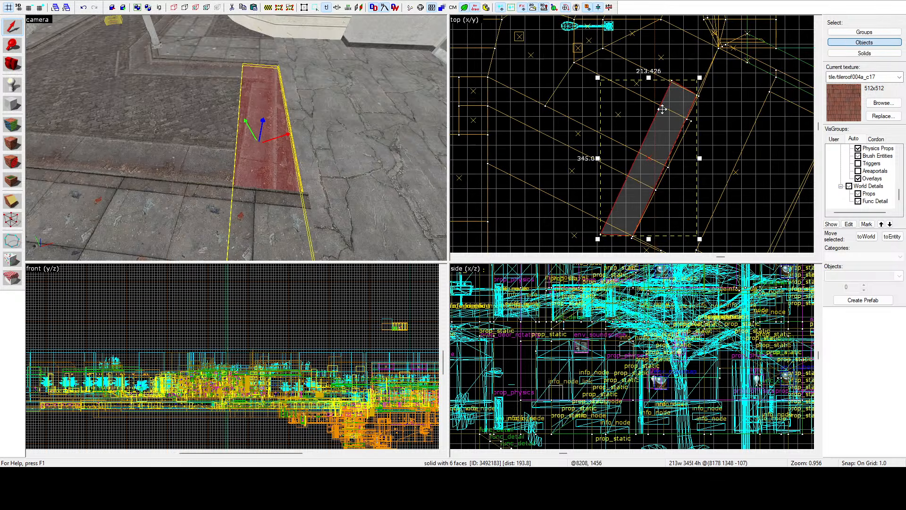
scroll(659, 191, up, 4)
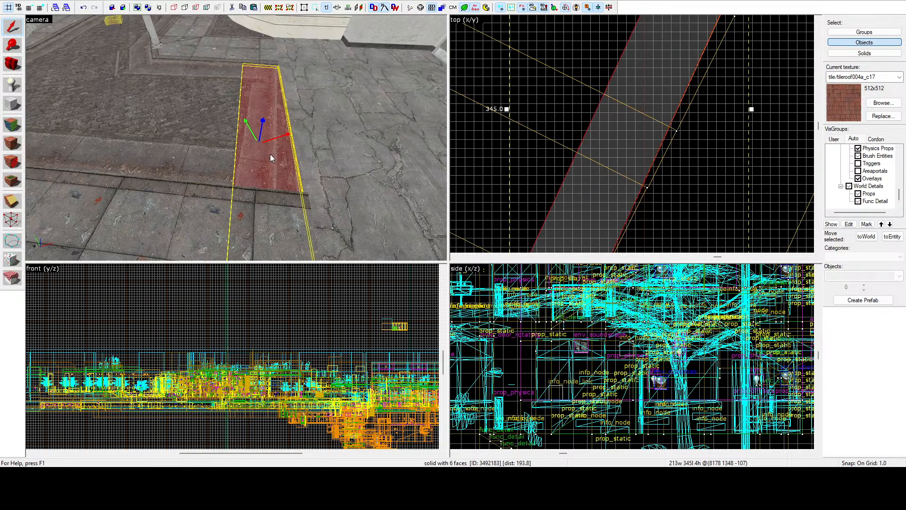
key(z)
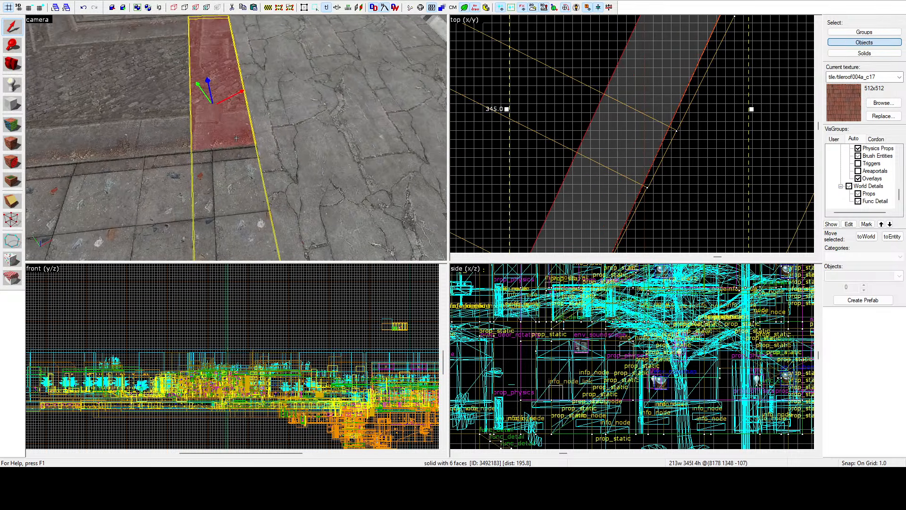
click(9, 224)
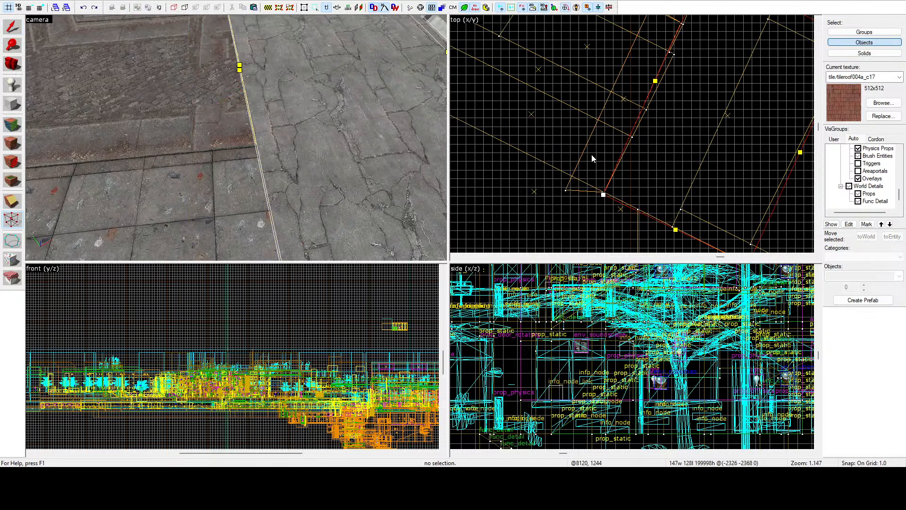
scroll(594, 170, up, 5)
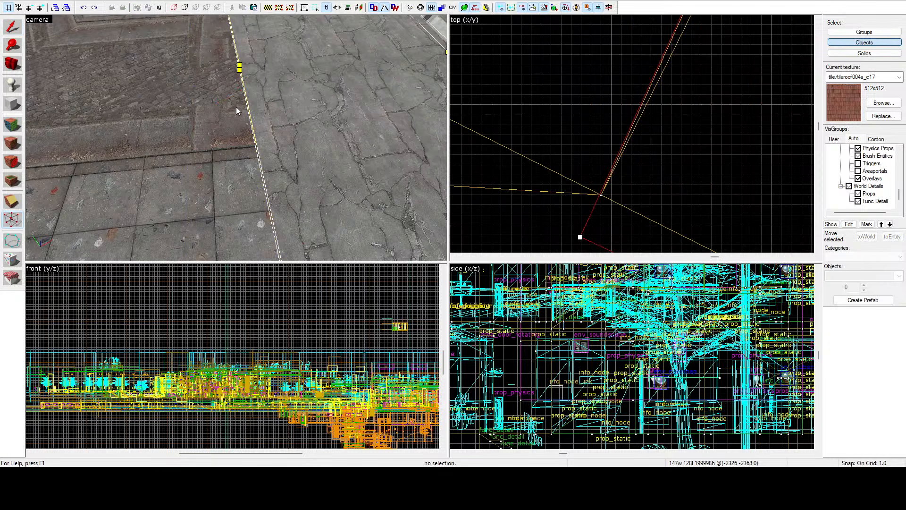
key(z)
key(w)
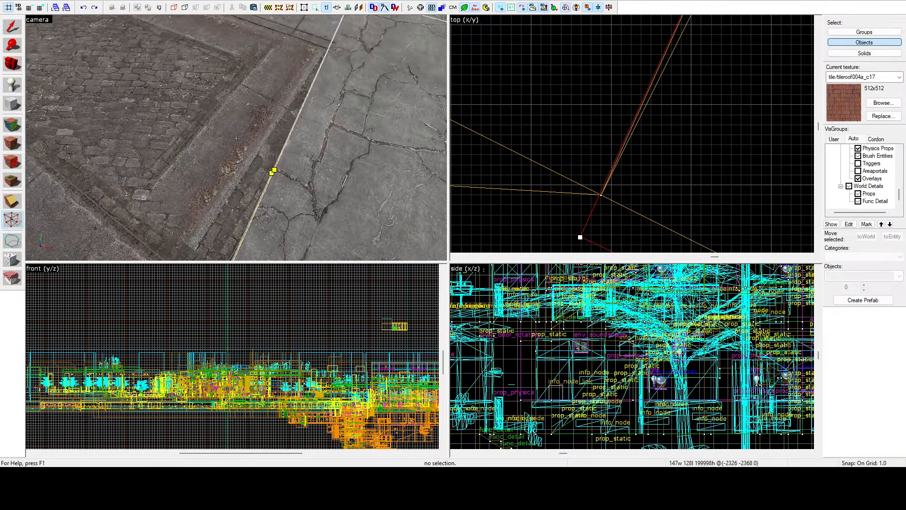
key(z)
click(10, 24)
Step: Select the cobblestone road brush together with the curb brushes on both sides of it
click(163, 90)
click(268, 50)
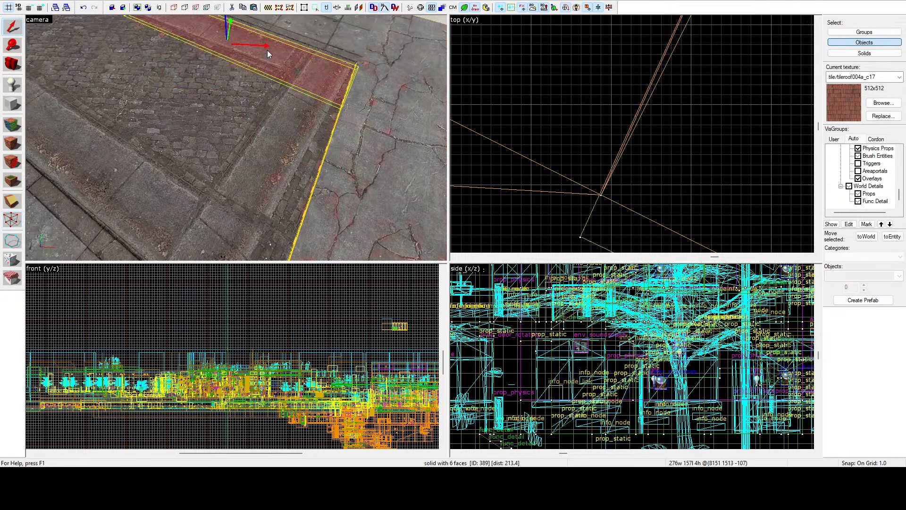
scroll(587, 162, down, 5)
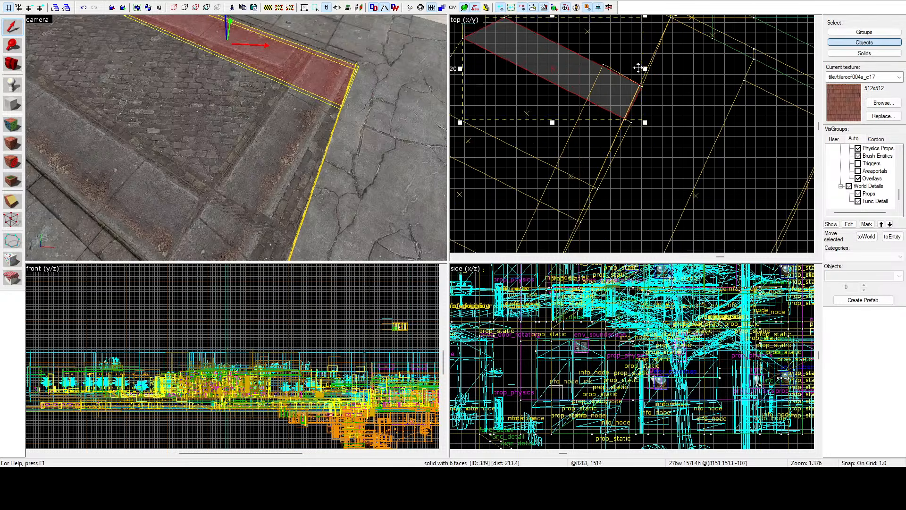
scroll(638, 68, up, 5)
scroll(616, 109, down, 3)
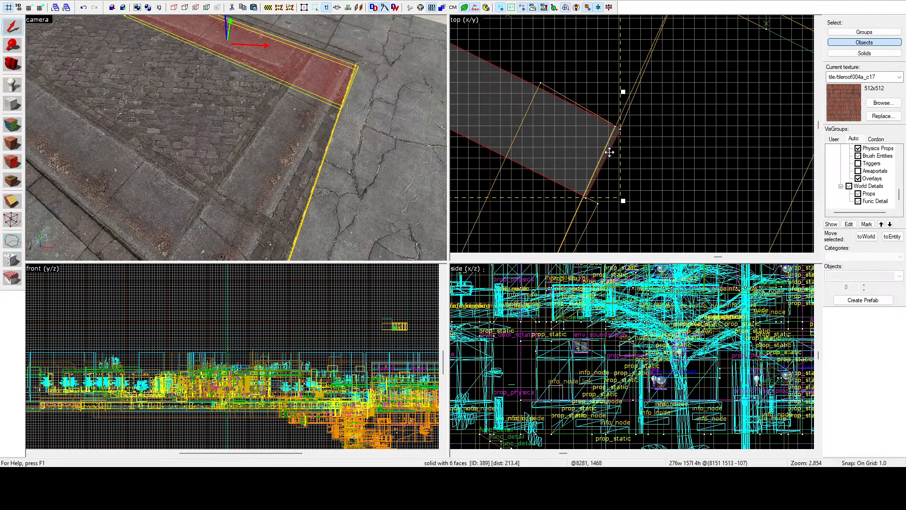
ctrl+click(235, 101)
ctrl+click(149, 183)
Step: Add the tiled sidewalk brushes on both sides of the road to the selection, leaving out the cracked slab
key(z)
key(z)
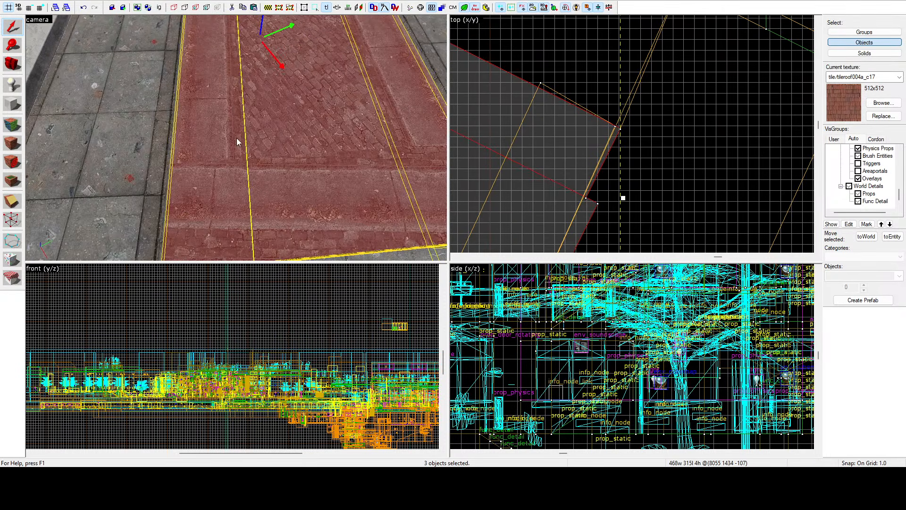
ctrl+click(156, 144)
scroll(624, 113, down, 6)
scroll(615, 167, down, 2)
scroll(627, 133, up, 3)
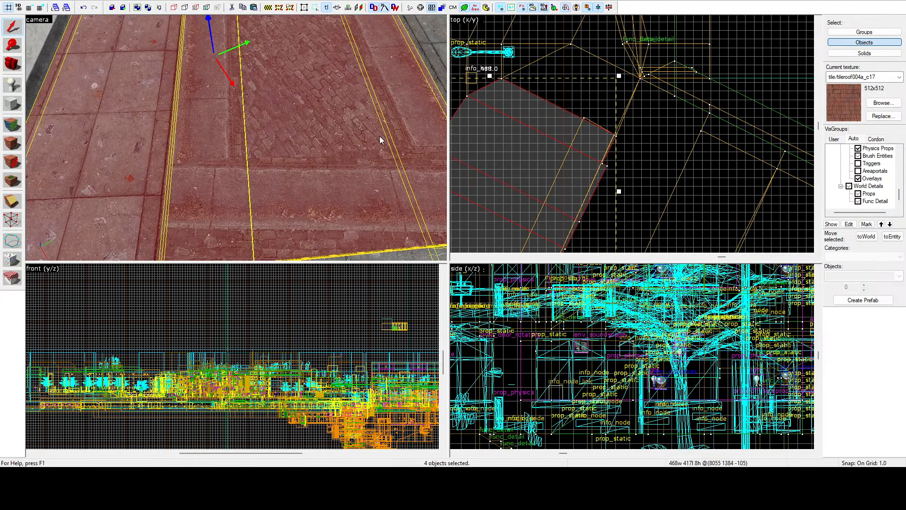
key(z)
key(z)
ctrl+click(272, 101)
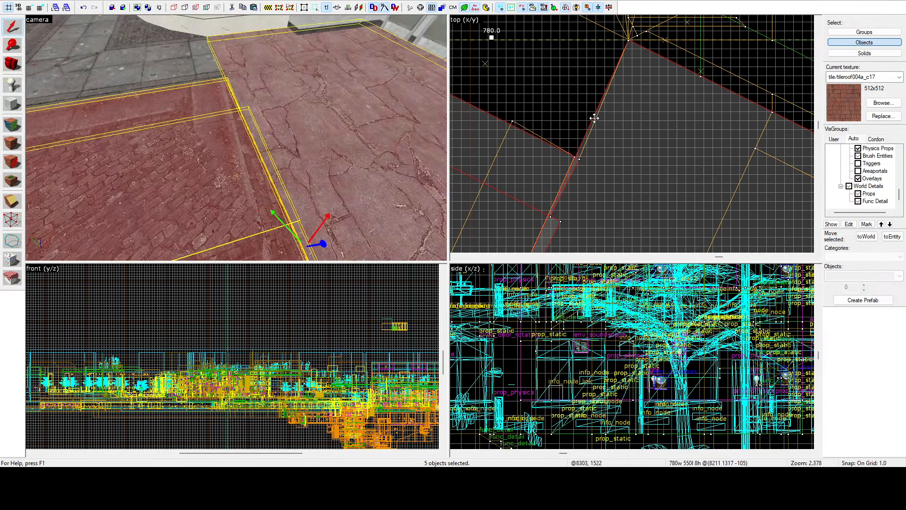
scroll(593, 118, up, 2)
ctrl+click(333, 124)
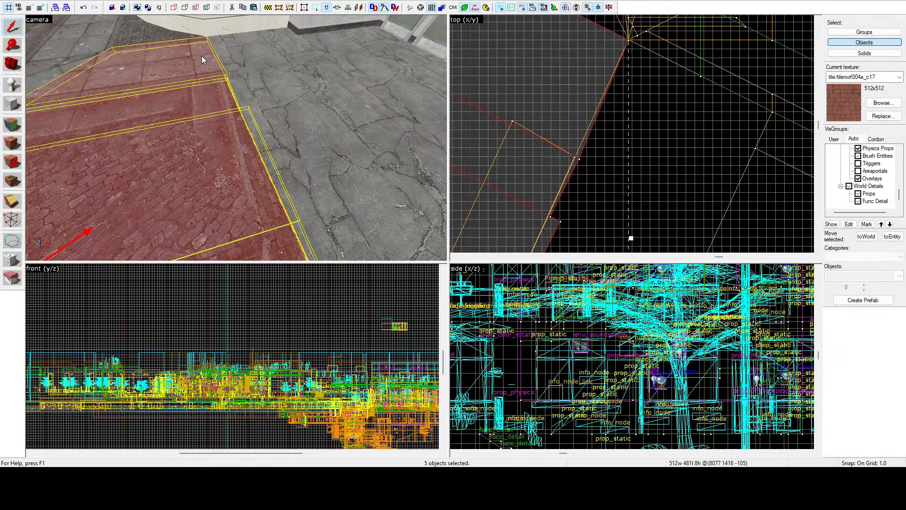
Step: Clip the five selected road, curb and sidewalk brushes along the slab's cut edge, keeping only their road-side pieces
click(8, 203)
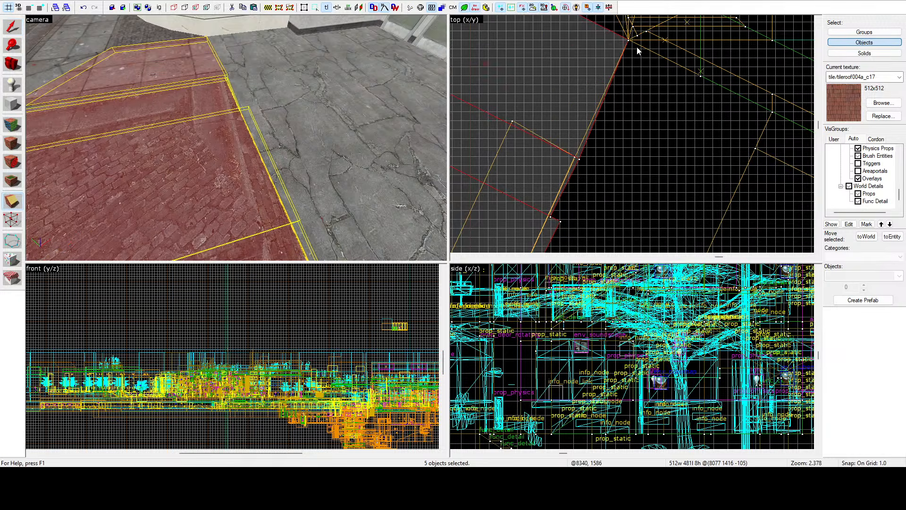
scroll(627, 40, up, 2)
mouse_move(627, 39)
mouse_down()
mouse_move(557, 178)
mouse_move(546, 182)
mouse_move(524, 149)
mouse_move(505, 184)
mouse_up()
scroll(608, 68, down, 13)
scroll(566, 165, up, 15)
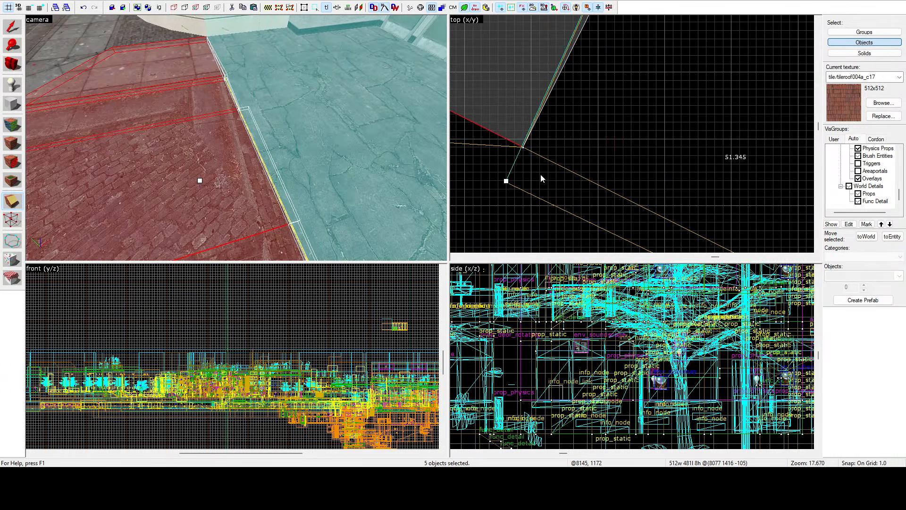
scroll(541, 178, down, 8)
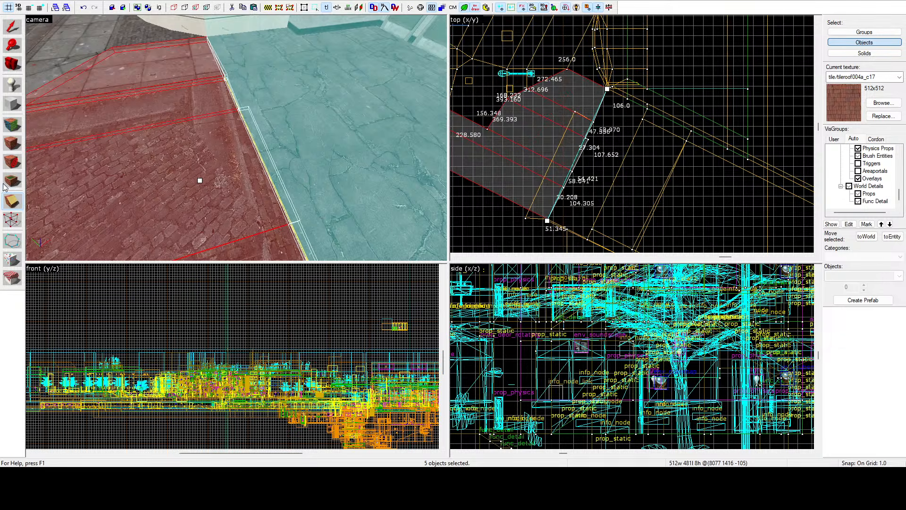
click(10, 199)
click(9, 199)
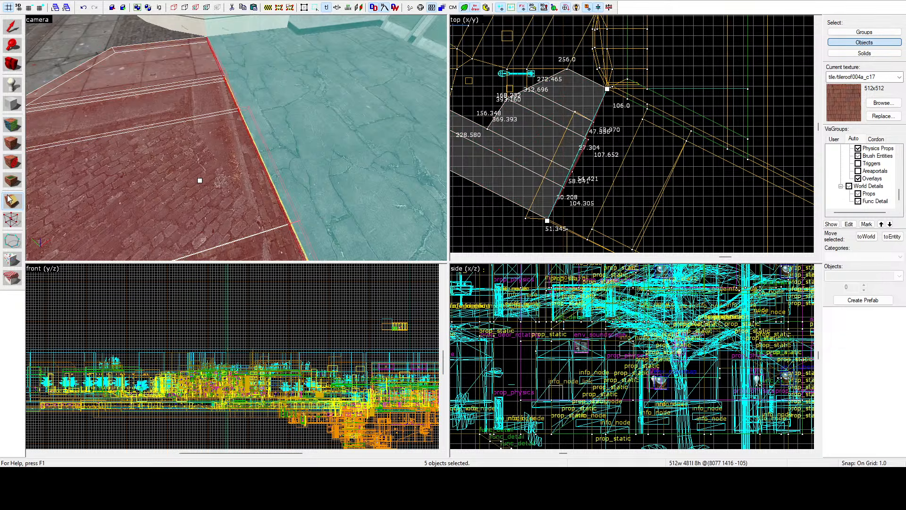
key(Return)
click(12, 28)
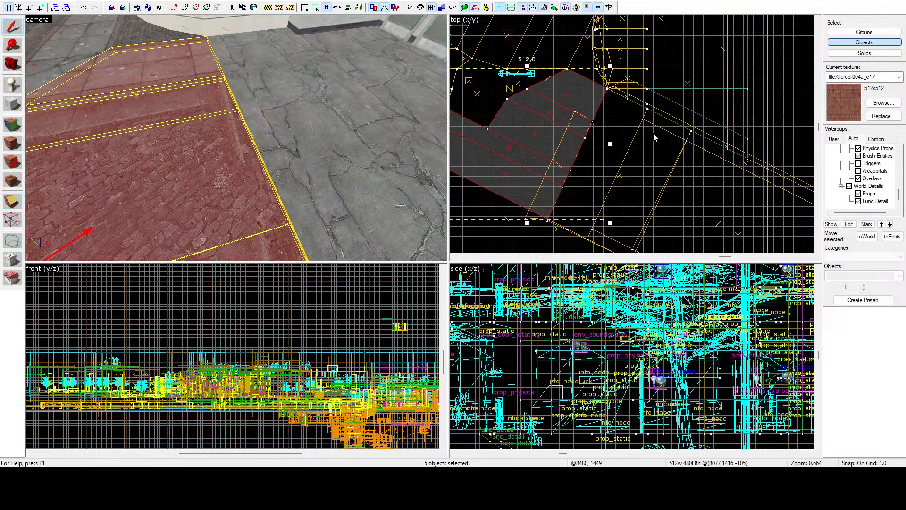
click(618, 129)
Step: Move the two far-end vertices of the narrow strip brush beside the slab to line up with the curb edge and slab corner
scroll(618, 128, up, 4)
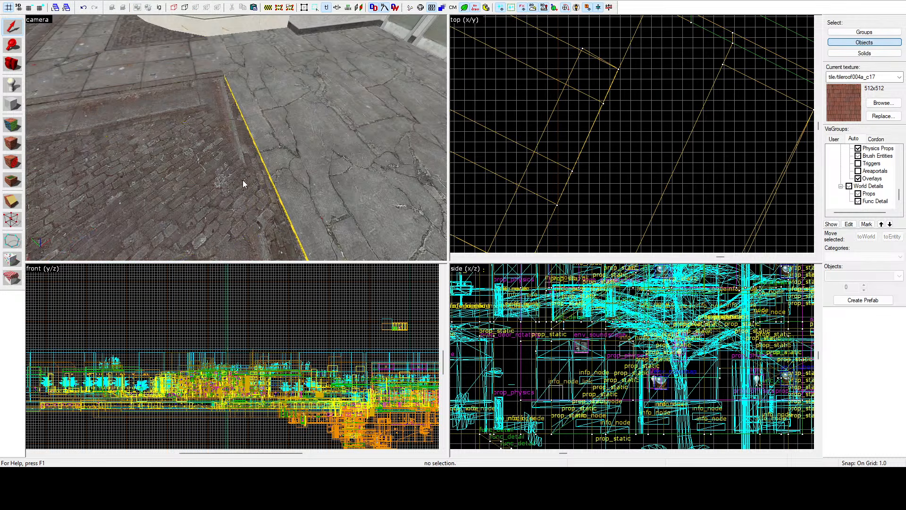
click(253, 163)
scroll(619, 51, up, 10)
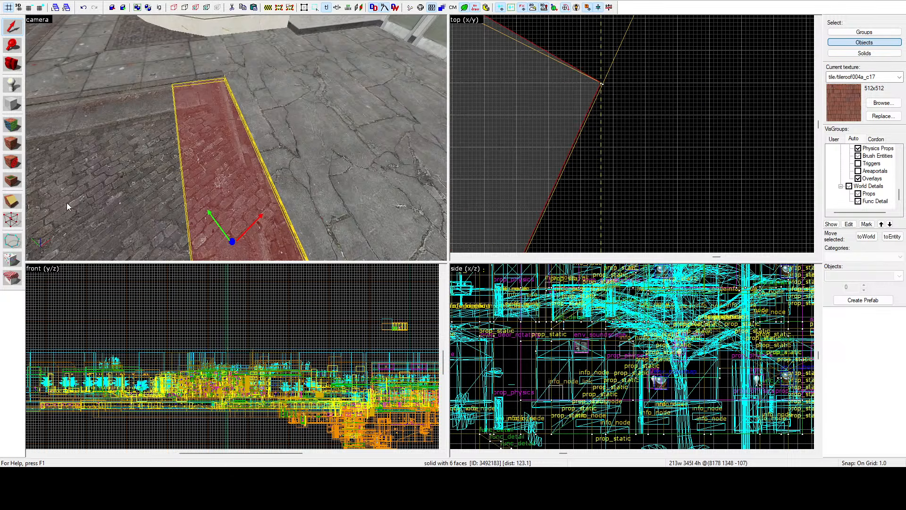
click(12, 218)
scroll(568, 119, up, 8)
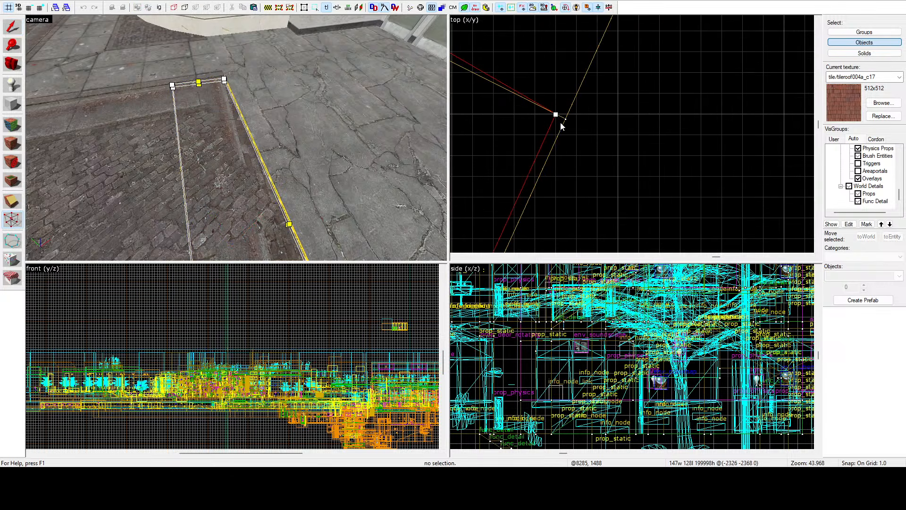
mouse_move(555, 114)
mouse_down()
mouse_move(581, 132)
mouse_move(597, 136)
mouse_move(580, 125)
mouse_move(596, 130)
mouse_up()
scroll(637, 113, down, 12)
scroll(536, 68, up, 4)
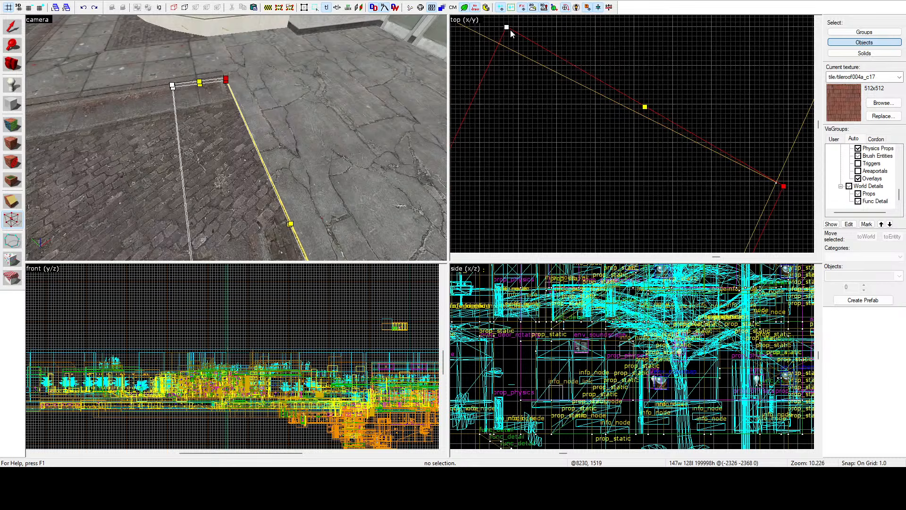
drag(506, 28, 501, 40)
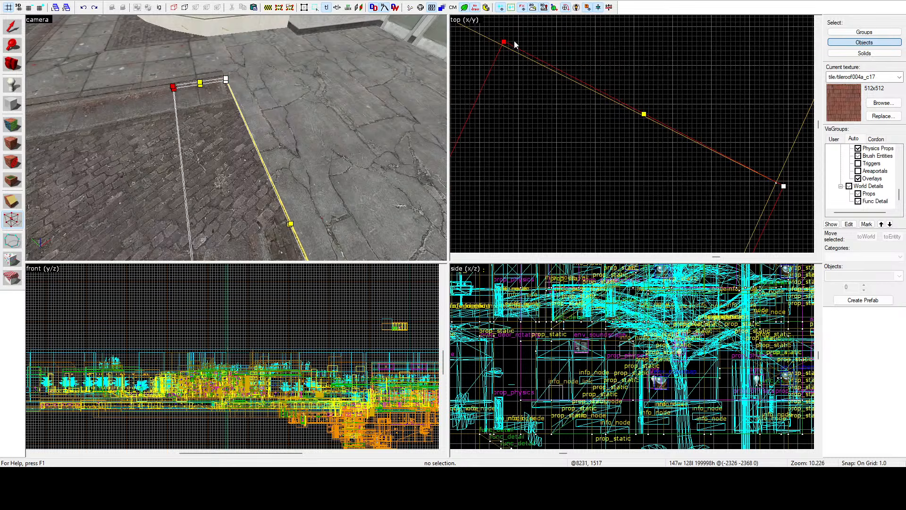
Step: Move the two vertices at the opposite end of the narrow strip brush to line up with the sidewalk-side curb edge
scroll(570, 39, down, 14)
scroll(541, 145, up, 16)
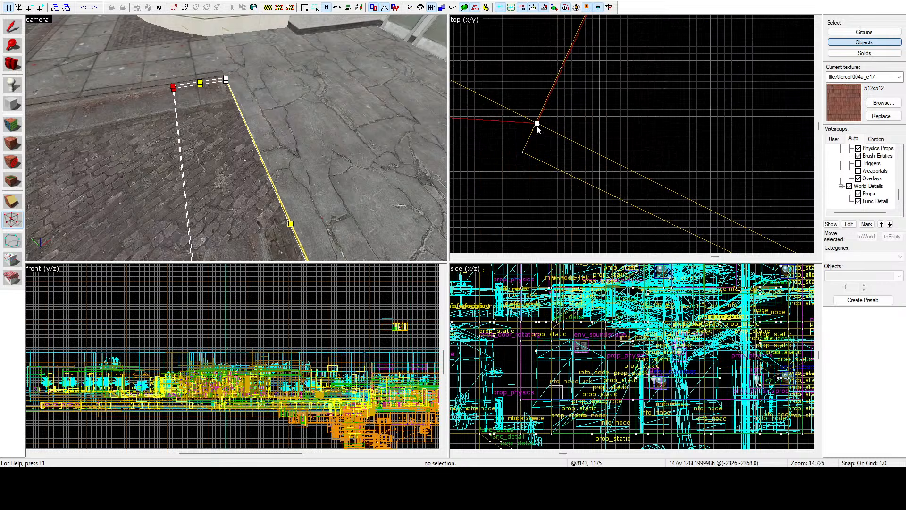
drag(537, 126, 534, 133)
scroll(570, 140, down, 10)
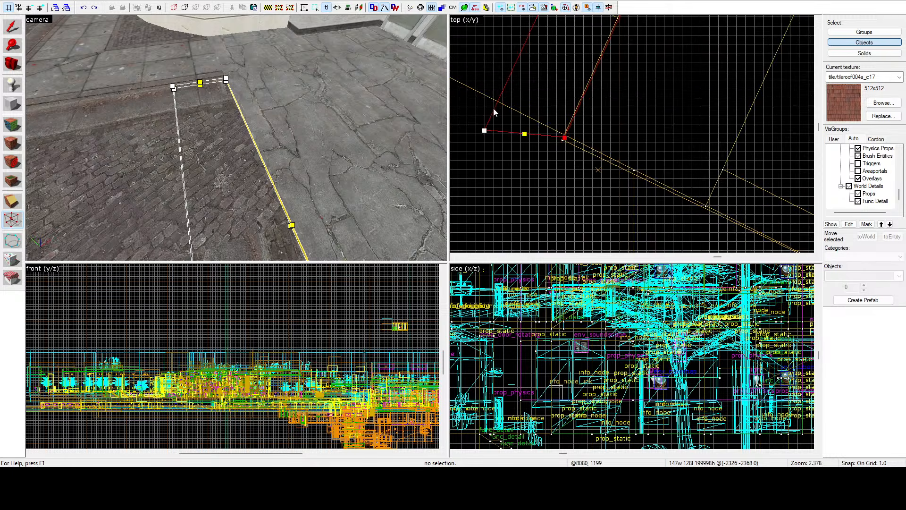
scroll(494, 111, up, 2)
drag(479, 140, 496, 108)
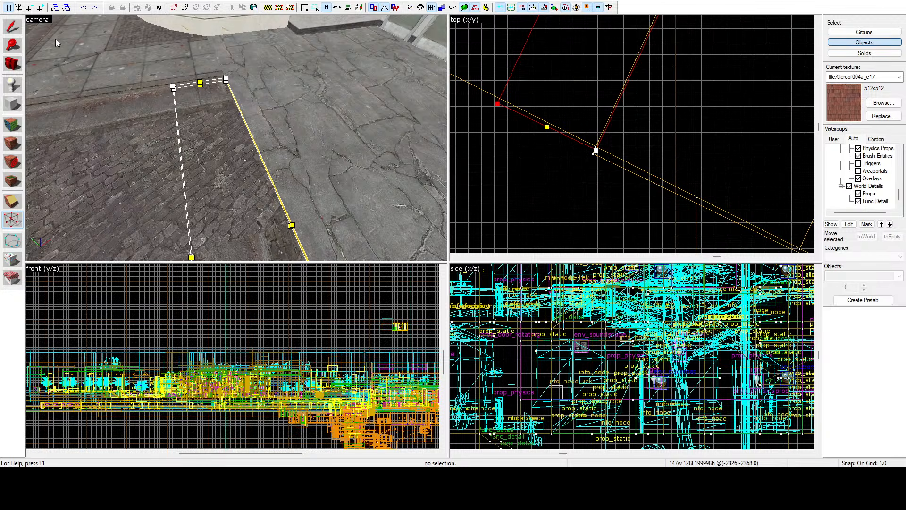
click(13, 27)
Step: Check the clipped road and curb brushes against the reshaped strip's corners along the slab's cut edge
click(134, 173)
ctrl+click(139, 109)
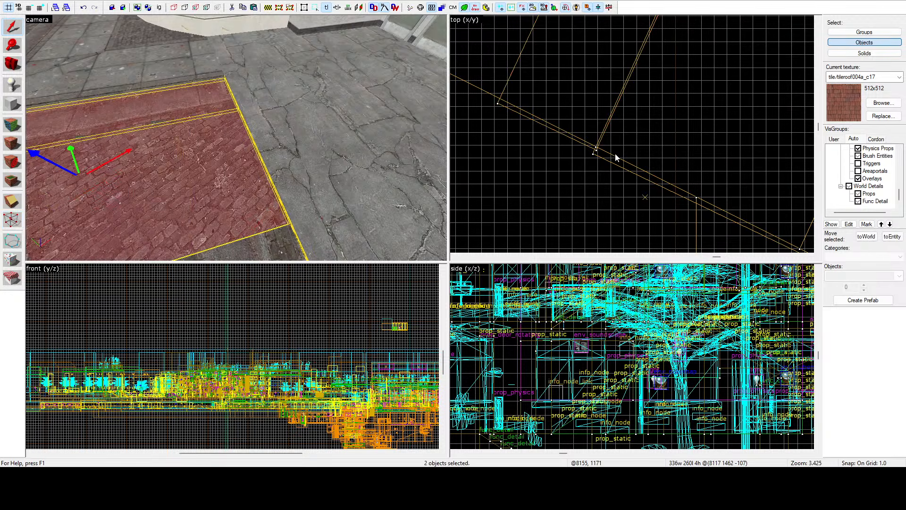
scroll(617, 156, down, 13)
scroll(651, 106, up, 12)
click(733, 152)
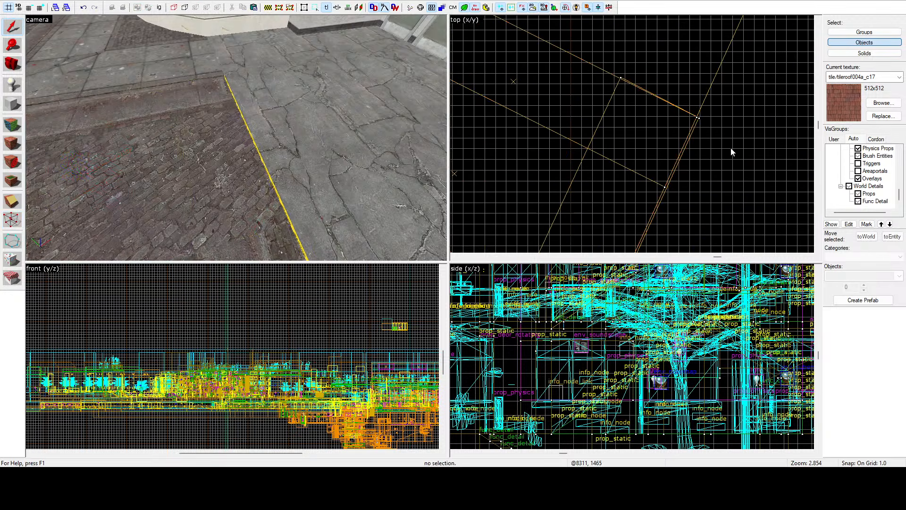
key(z)
key(s)
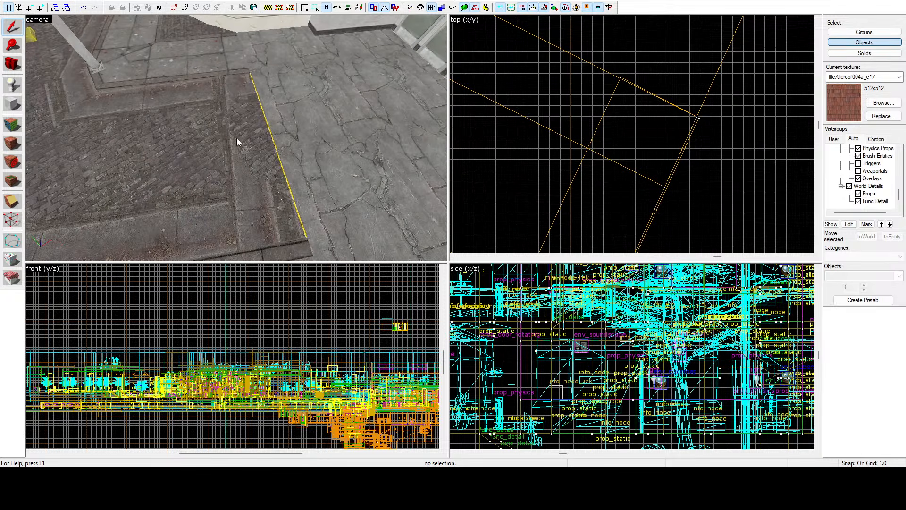
scroll(655, 112, down, 6)
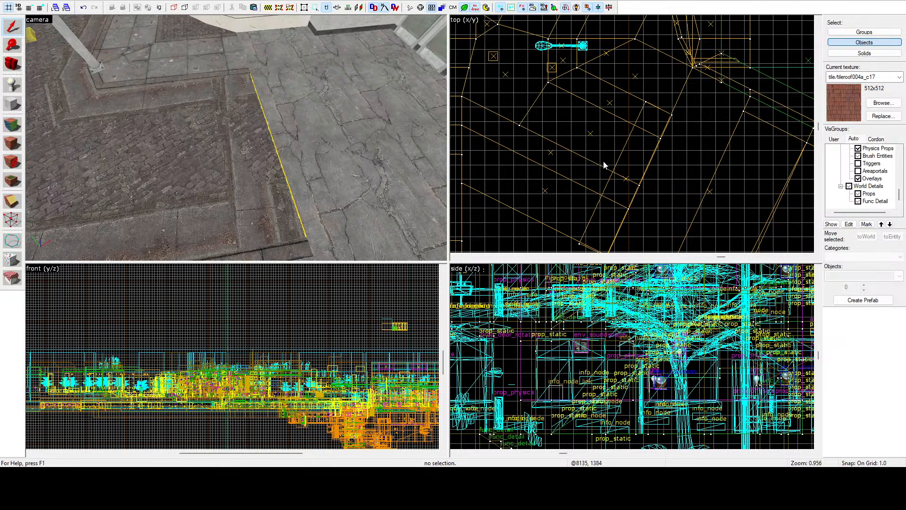
scroll(643, 159, down, 1)
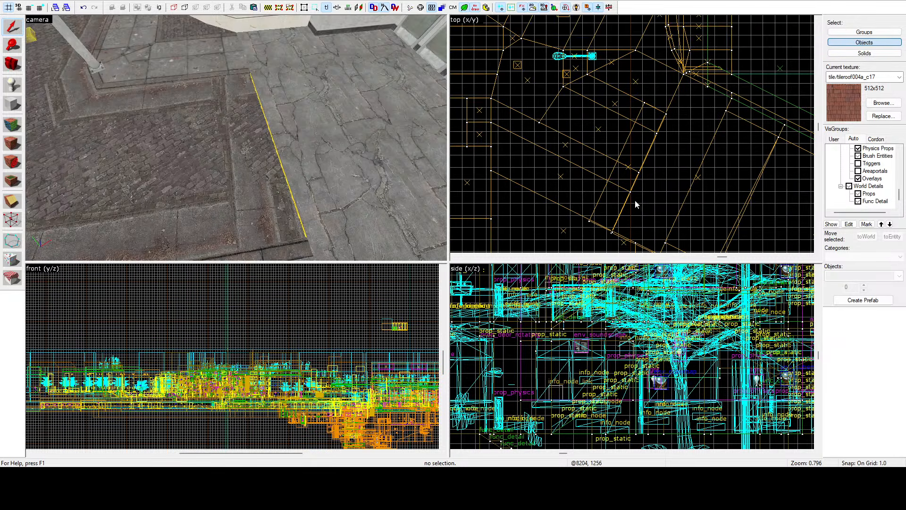
Step: Inspect the overlap between the cobblestone road brush and the narrow strip from below, and examine the strip's corners against the curb lines
click(113, 140)
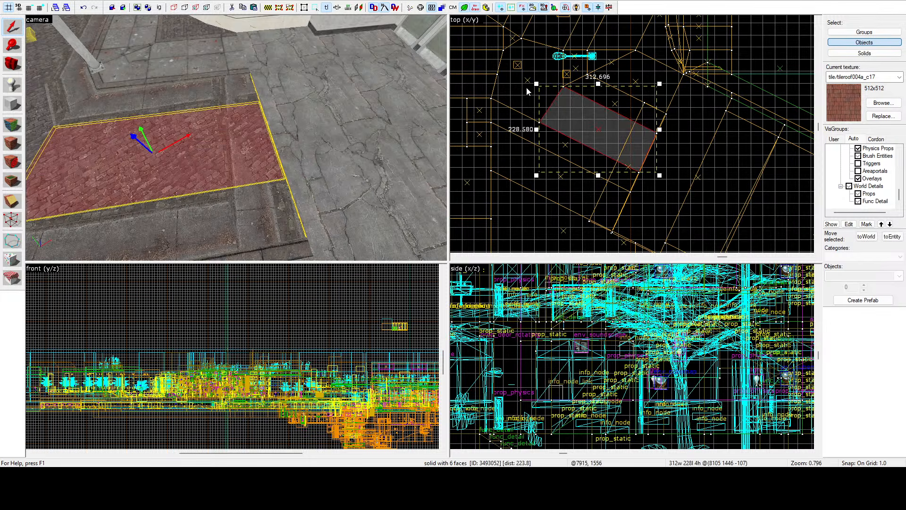
scroll(641, 126, up, 20)
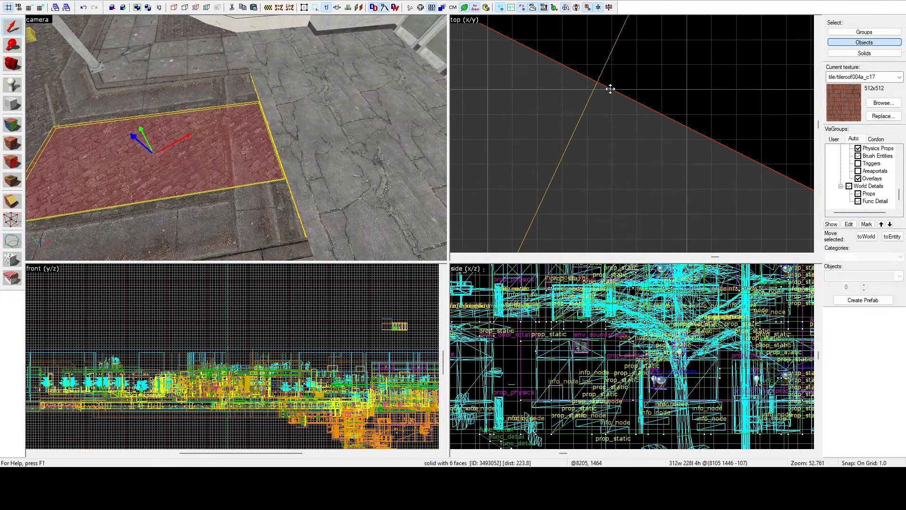
scroll(611, 89, down, 6)
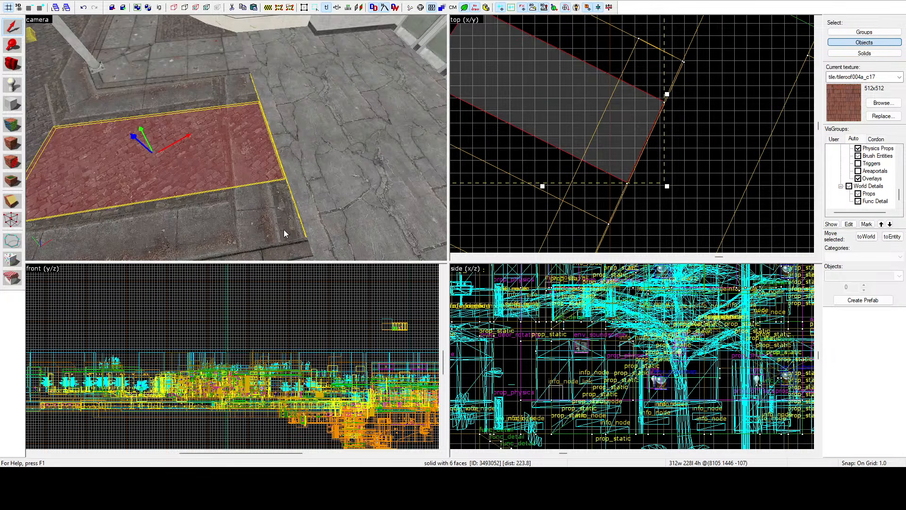
key(z)
key(w)
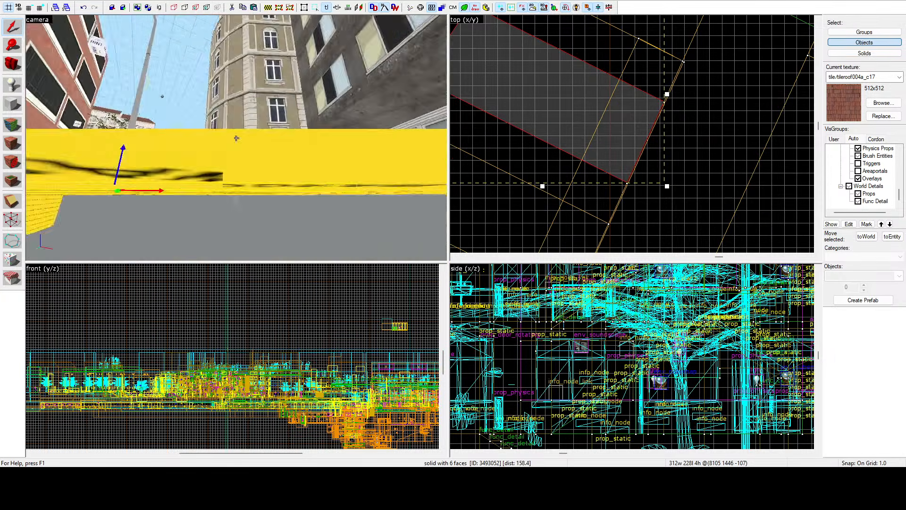
key(w)
click(236, 138)
key(z)
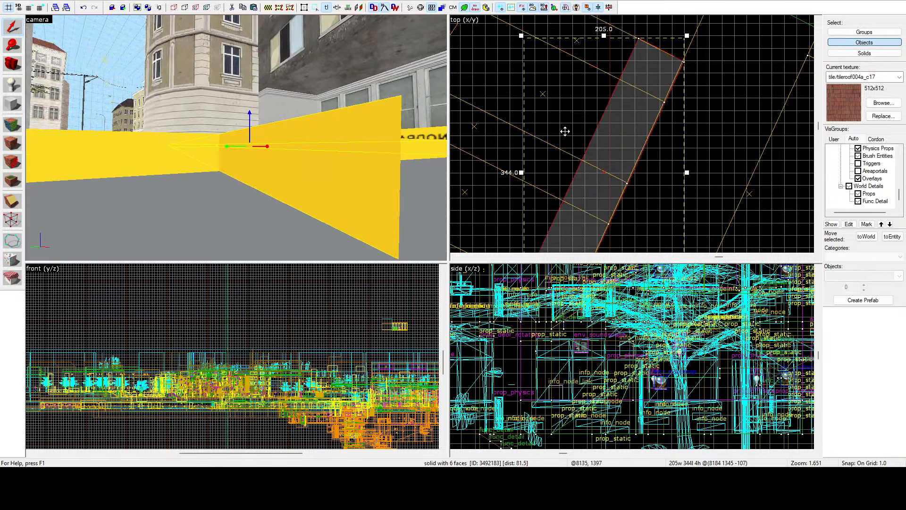
scroll(564, 131, down, 6)
scroll(551, 177, up, 12)
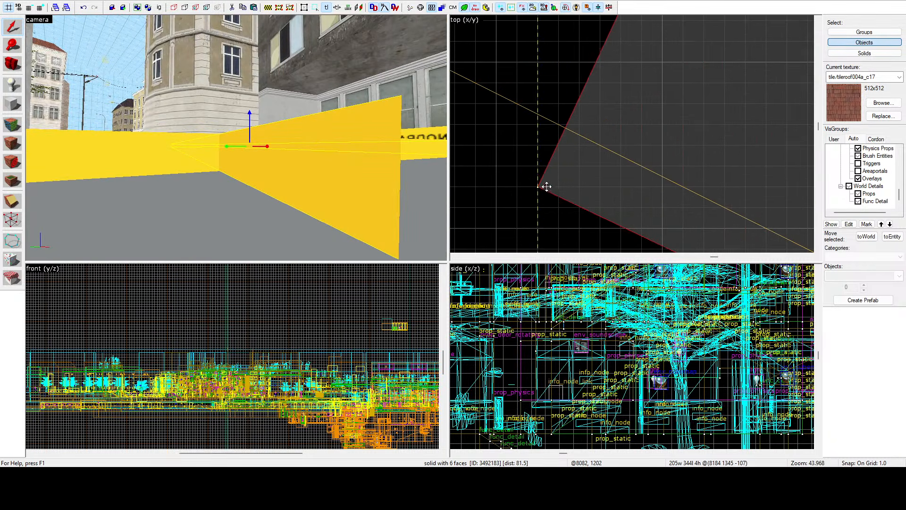
scroll(531, 215, down, 6)
scroll(576, 95, up, 16)
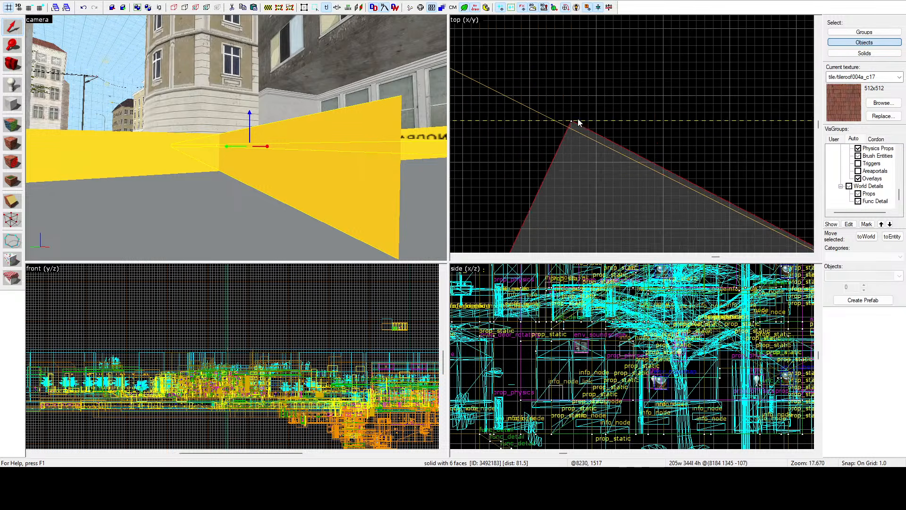
key(z)
key(s)
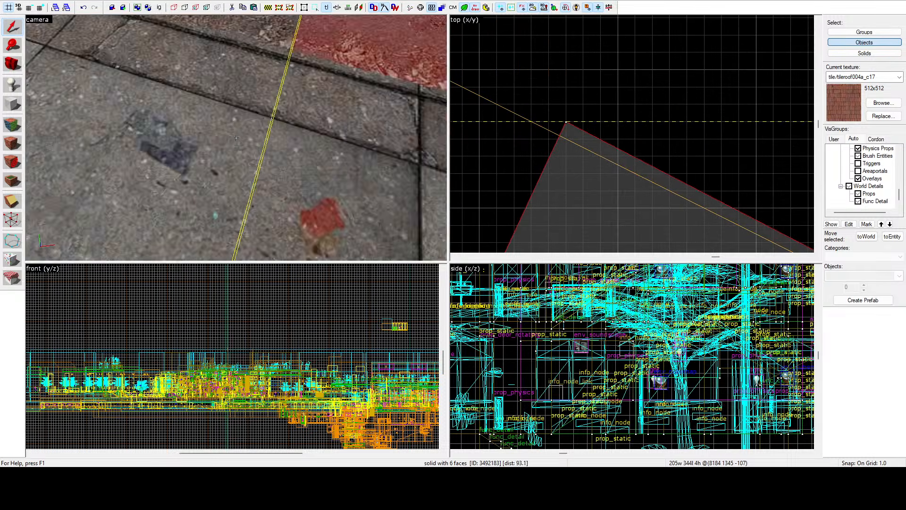
click(244, 52)
scroll(632, 47, down, 4)
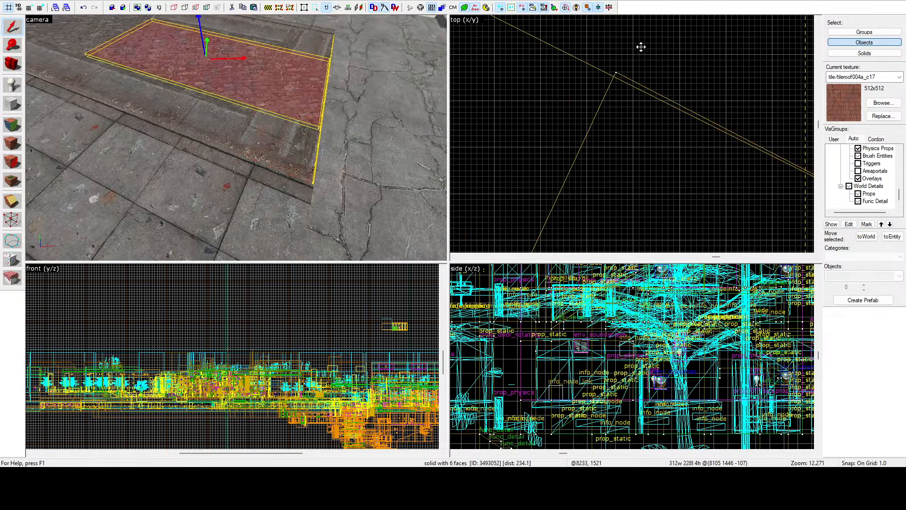
Step: Move the narrow strip brush's road-side vertex at the far end onto the far curb's edge line
click(11, 197)
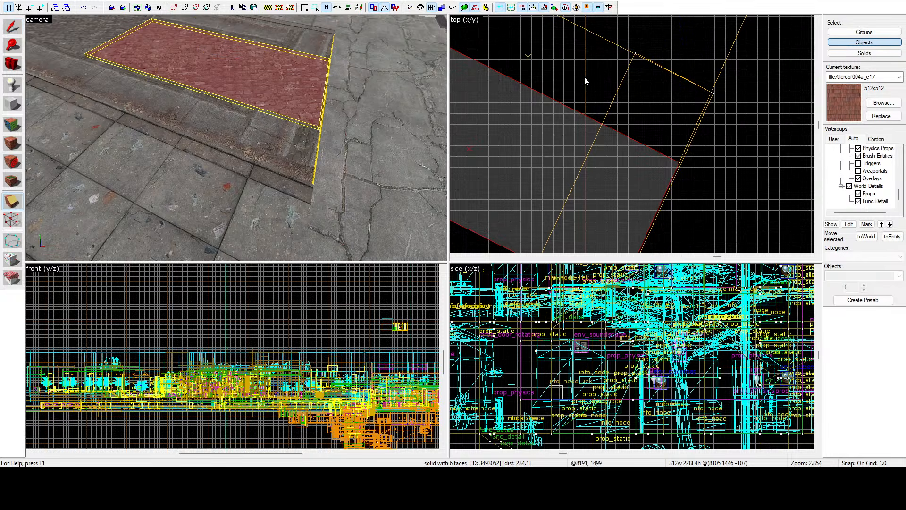
scroll(635, 54, up, 4)
click(12, 219)
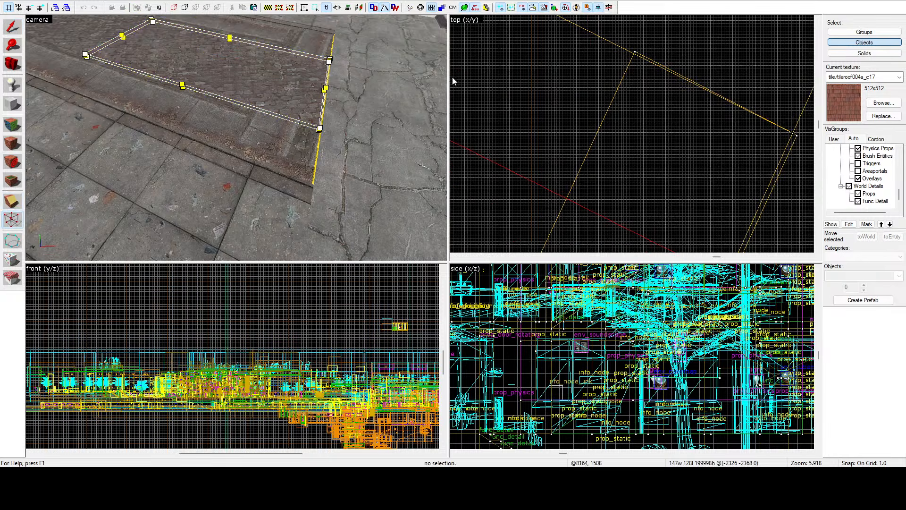
scroll(632, 51, up, 3)
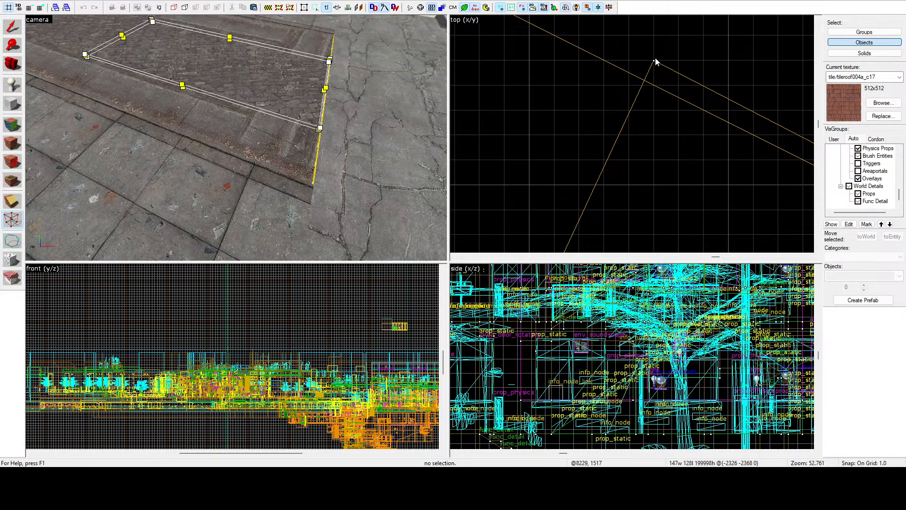
scroll(656, 63, up, 5)
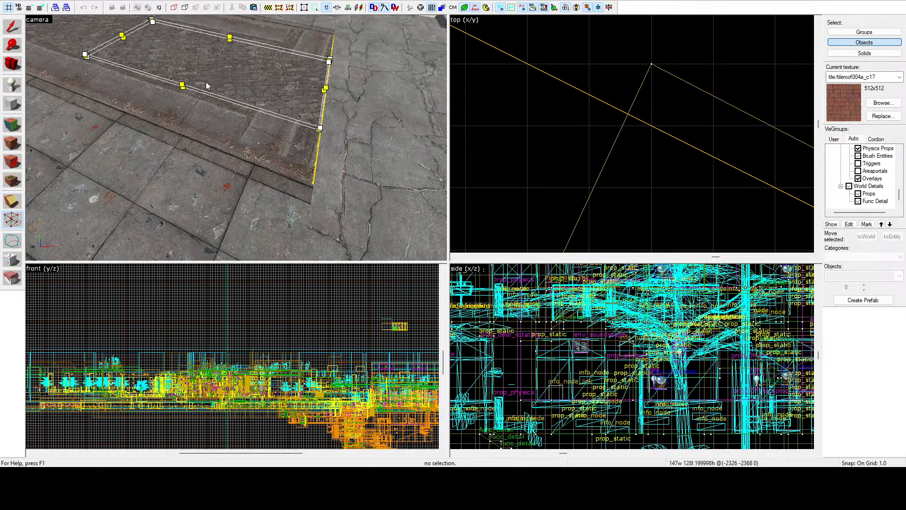
click(306, 72)
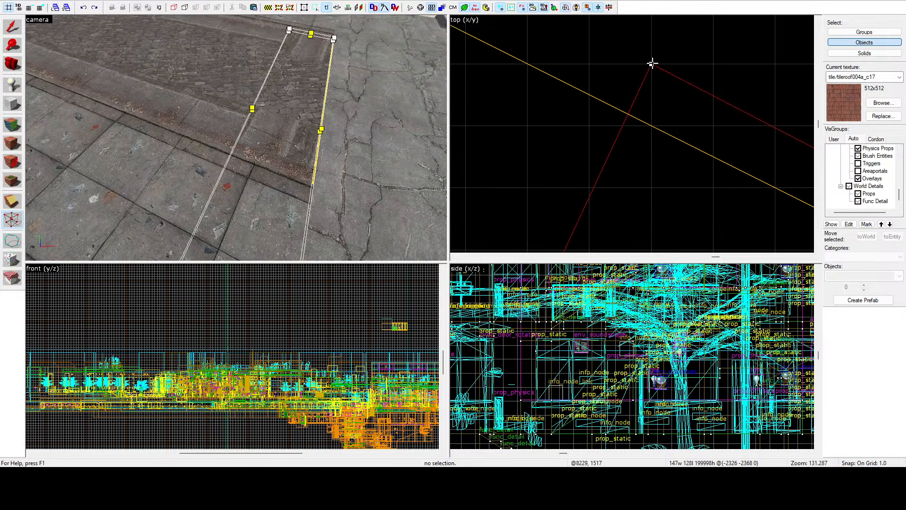
click(652, 63)
scroll(637, 78, down, 10)
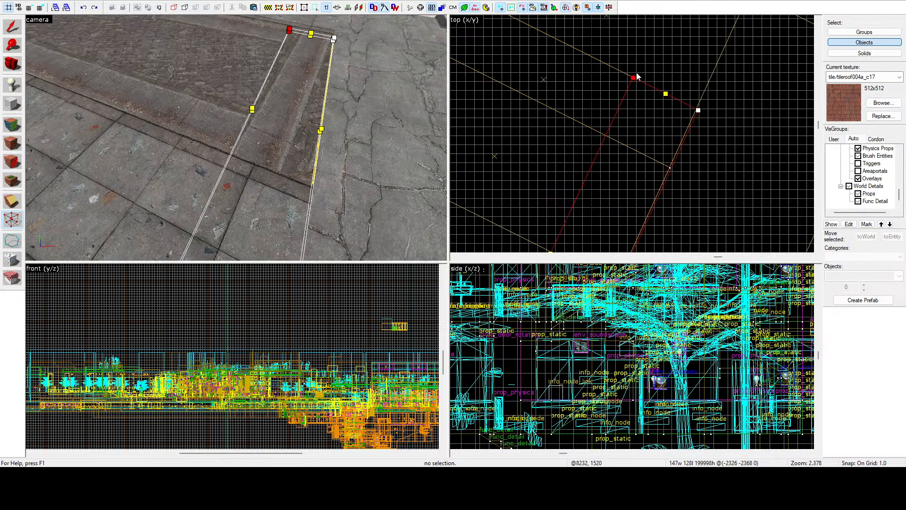
Step: Shorten the narrow strip brush by moving its two near-end vertices back to the near curb's sidewalk-side edge
scroll(585, 193, down, 2)
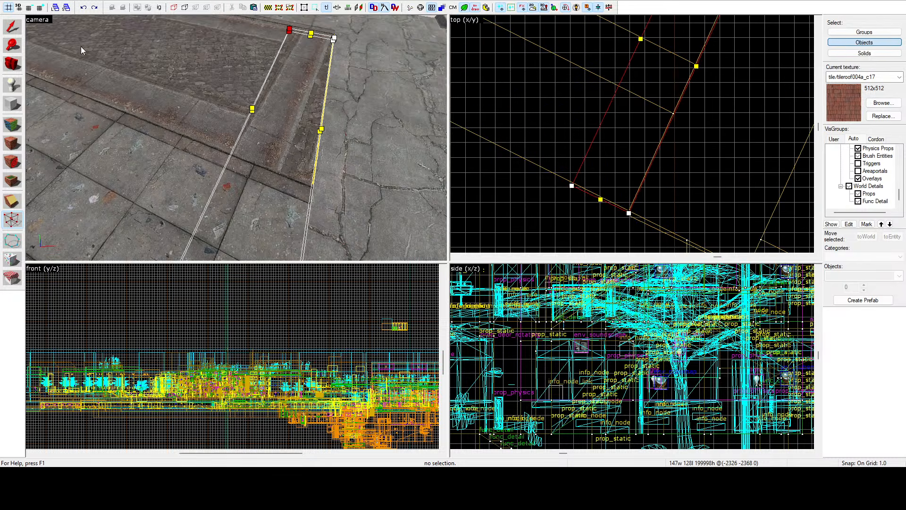
scroll(588, 166, down, 1)
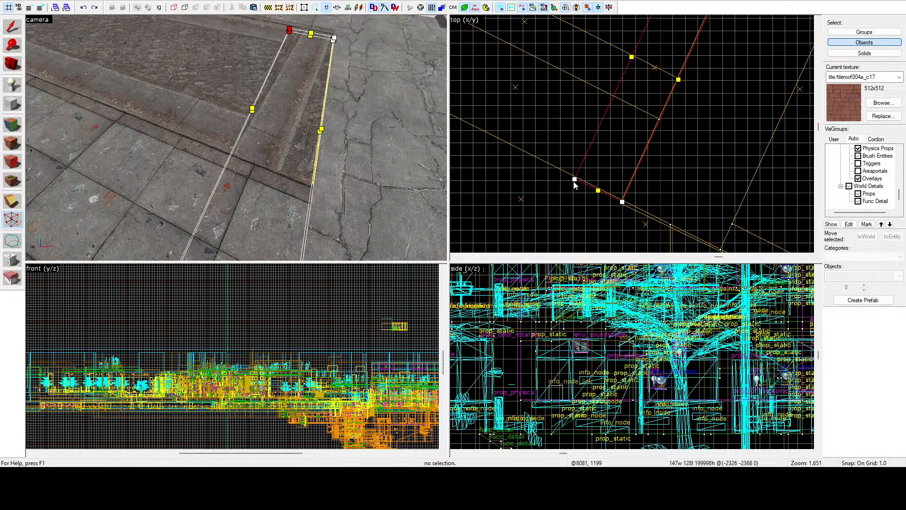
click(574, 180)
drag(620, 201, 666, 79)
scroll(656, 124, up, 11)
scroll(666, 79, up, 5)
scroll(655, 135, down, 11)
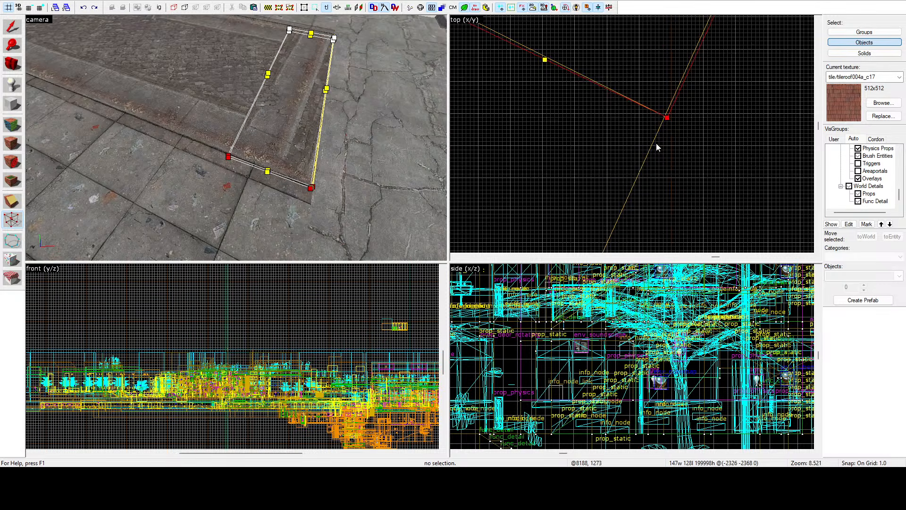
Step: Move the strip's near-end road-side vertex so it lines up exactly with the near curb's outer edge
scroll(540, 66, up, 16)
scroll(566, 142, up, 1)
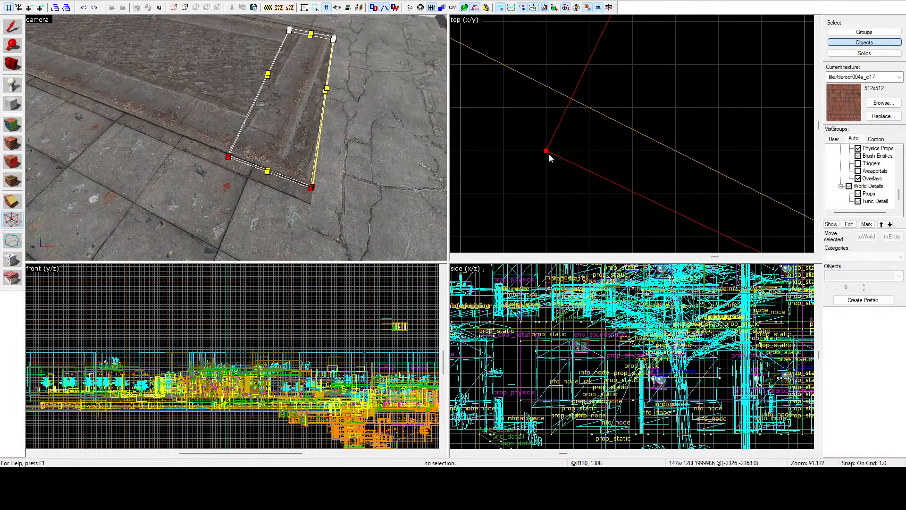
drag(545, 150, 586, 112)
scroll(567, 99, down, 20)
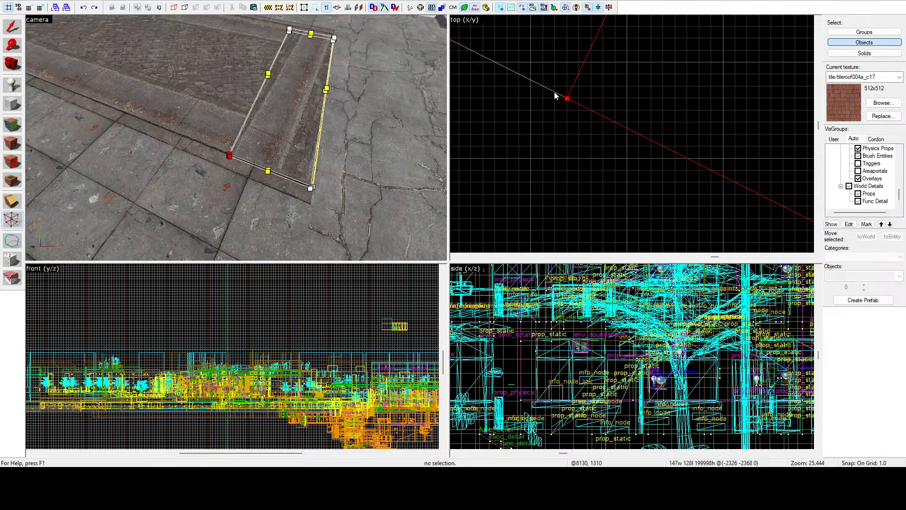
scroll(634, 113, up, 11)
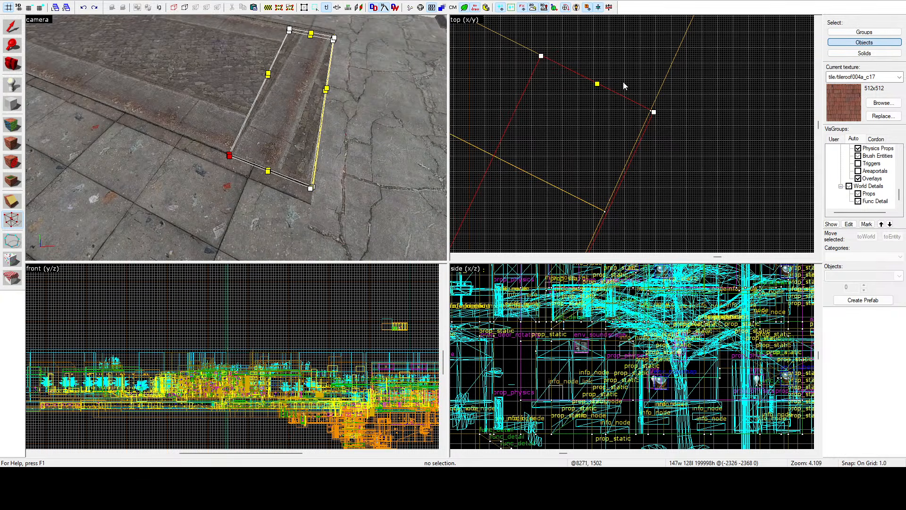
Step: Clip the cobblestone road brush along the narrow strip's road-side edge, removing the part that overlaps the strip
click(8, 31)
click(252, 45)
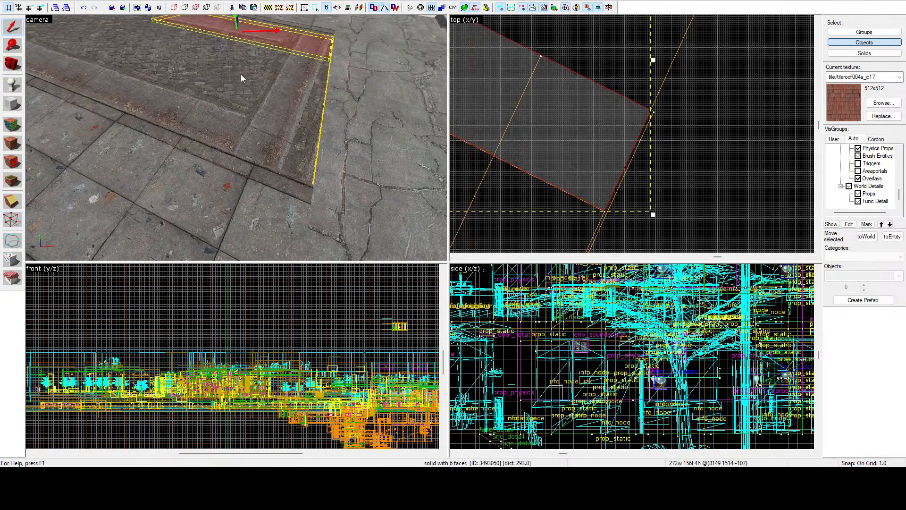
click(241, 75)
scroll(624, 99, down, 7)
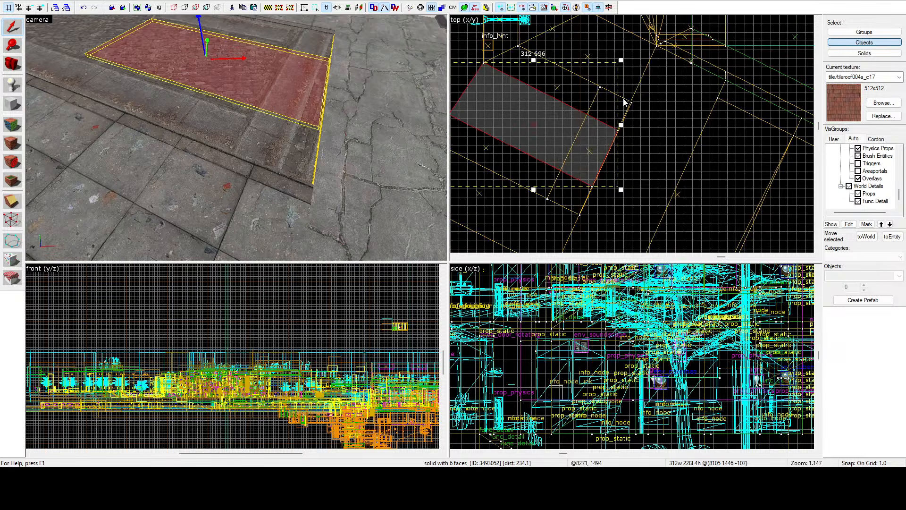
click(20, 200)
scroll(599, 78, up, 6)
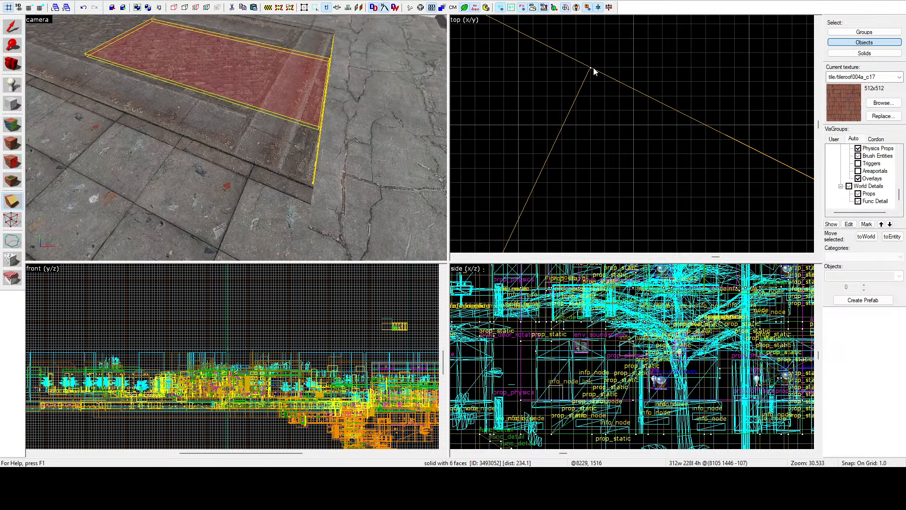
scroll(593, 67, down, 6)
drag(584, 81, 545, 170)
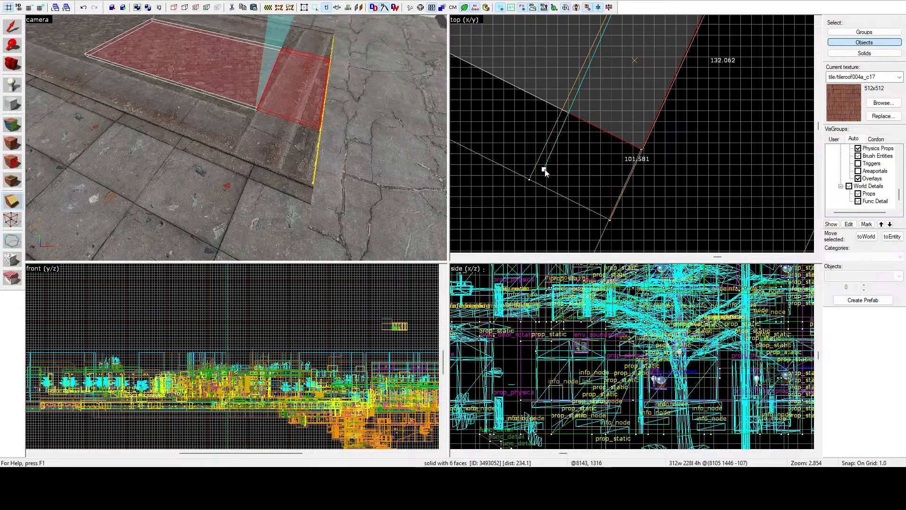
scroll(545, 171, up, 5)
key(Return)
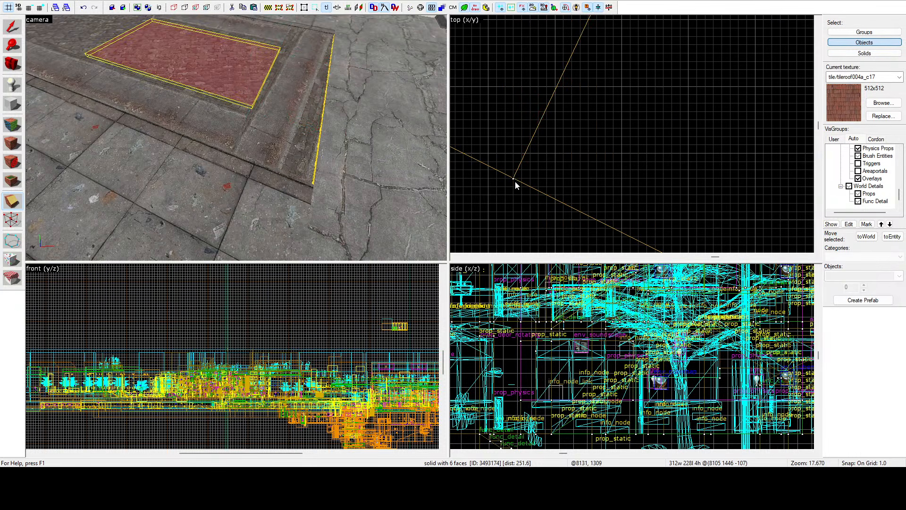
Step: Draw a diagonal clip line across the near curb brush from the cobblestone road's clipped corner to the strip's outer corner
click(13, 27)
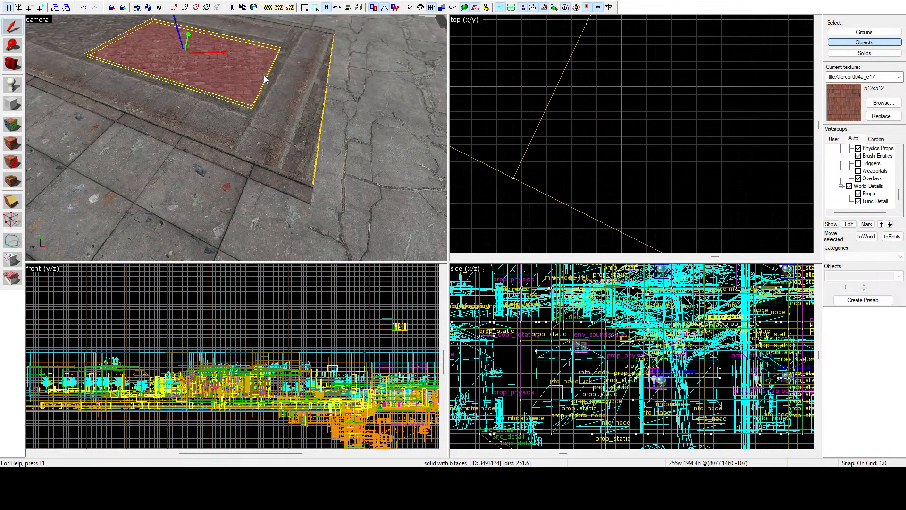
click(242, 110)
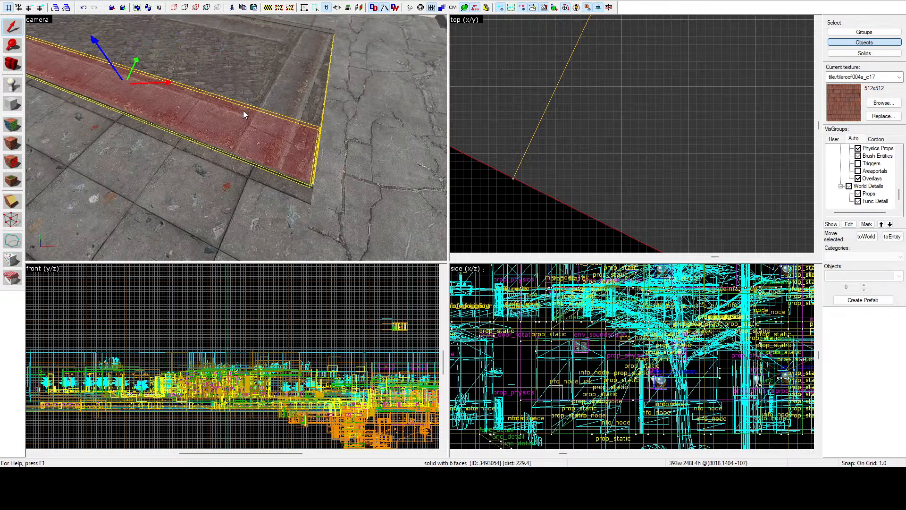
scroll(610, 65, down, 16)
scroll(646, 46, up, 6)
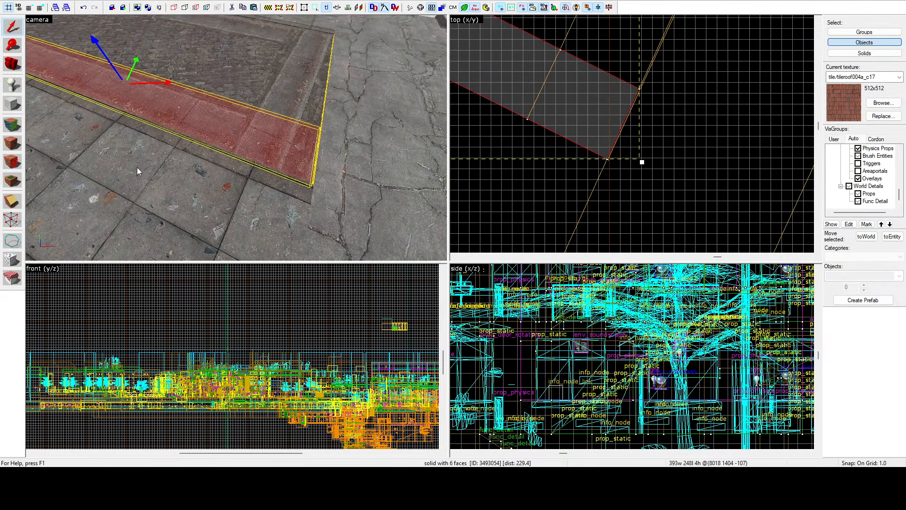
click(12, 202)
scroll(553, 53, up, 8)
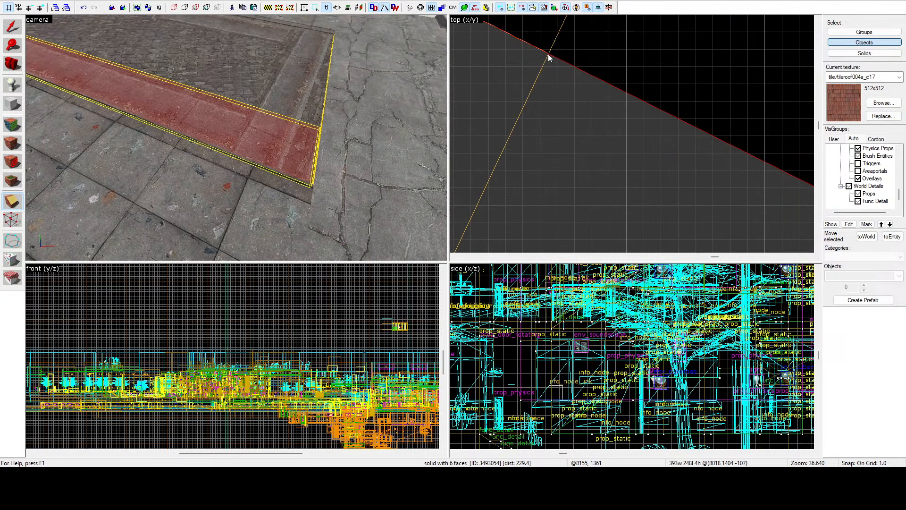
mouse_move(549, 55)
mouse_down()
mouse_move(580, 140)
mouse_move(585, 108)
mouse_move(584, 134)
mouse_up()
scroll(550, 74, down, 19)
Step: Extend the diagonal clip line past the cobblestone corner and cut the near curb brush along it to form a mitred end
scroll(580, 141, up, 8)
scroll(580, 137, up, 12)
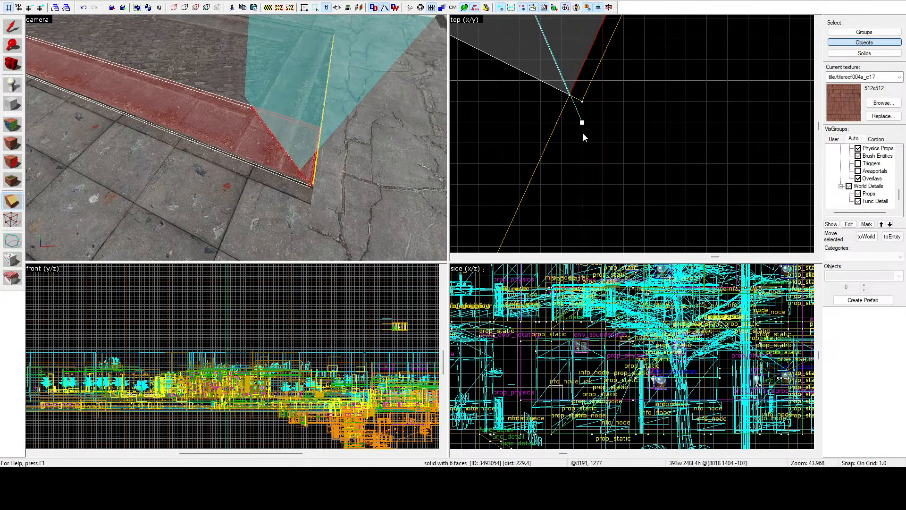
scroll(590, 136, down, 16)
scroll(557, 45, up, 13)
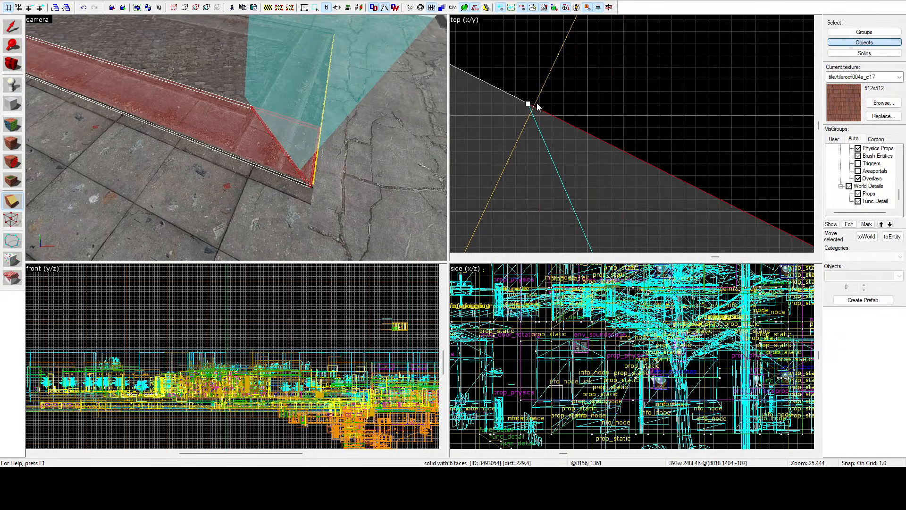
mouse_move(531, 103)
mouse_down()
mouse_move(512, 32)
mouse_move(493, 20)
mouse_move(525, 88)
mouse_up()
scroll(527, 91, up, 10)
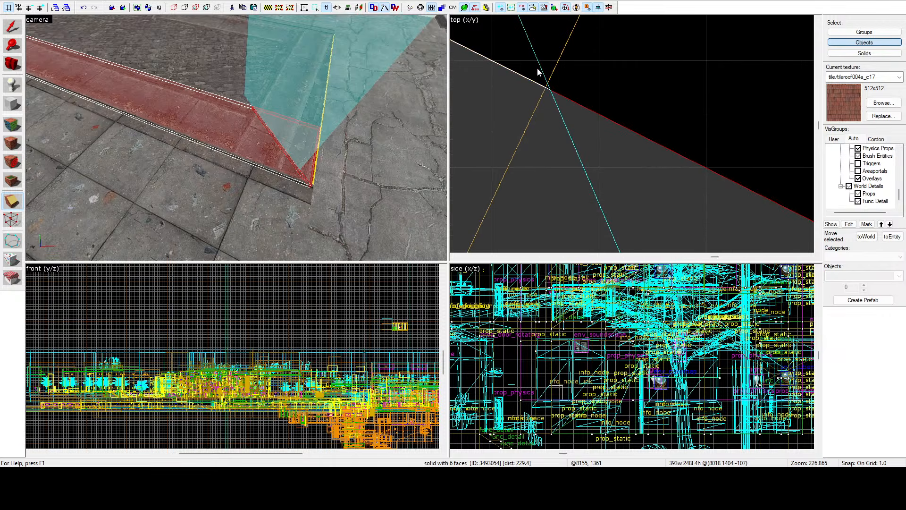
key(Return)
click(13, 27)
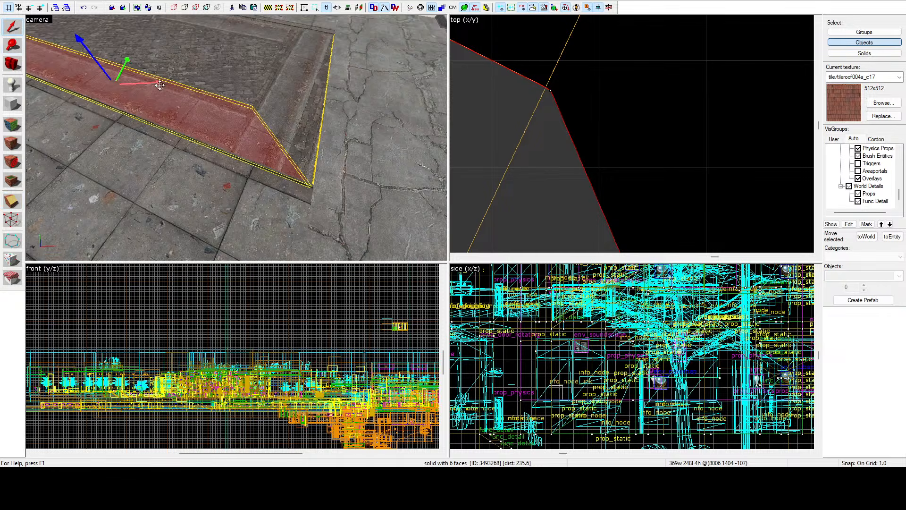
Step: Draw a diagonal clip line across the far curb brush from its outer slab-side corner to the cobblestone road's corner
key(z)
key(w)
click(237, 138)
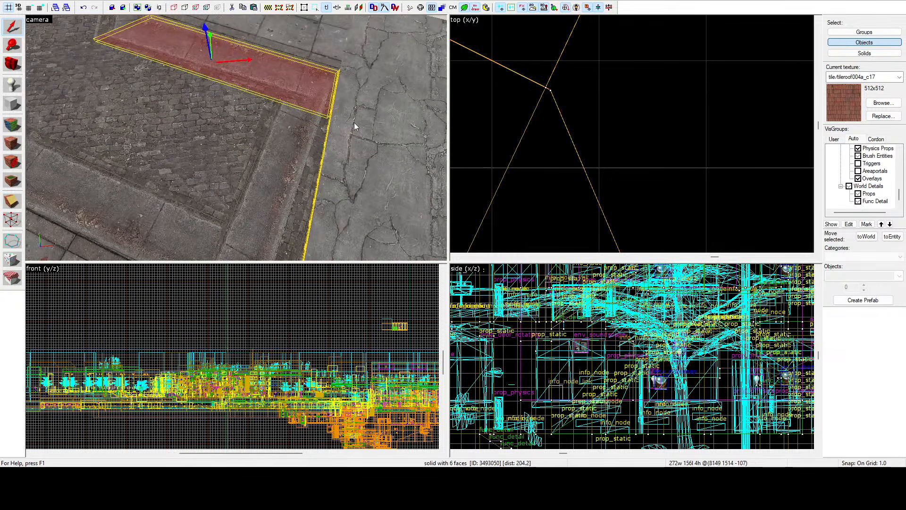
scroll(583, 121, up, 6)
scroll(607, 99, up, 1)
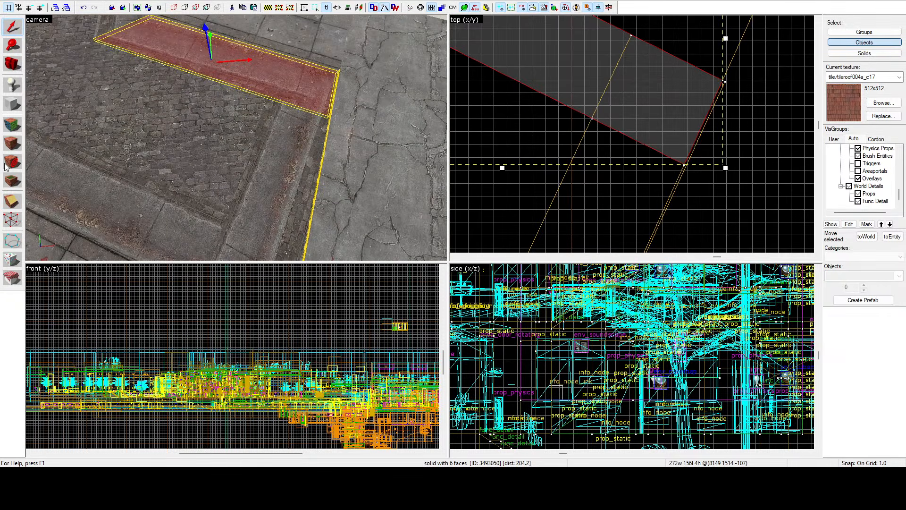
key(shift+x)
scroll(721, 90, up, 15)
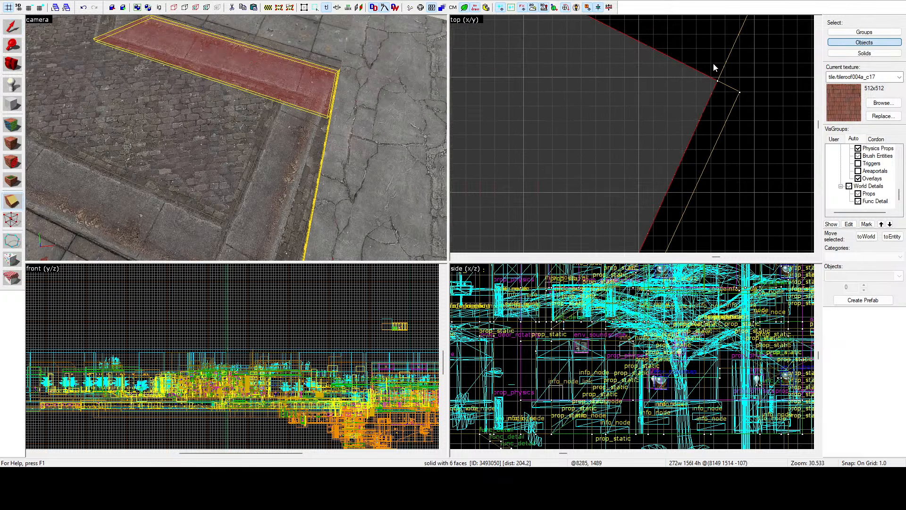
mouse_move(740, 77)
mouse_down()
mouse_move(704, 112)
mouse_move(663, 108)
mouse_move(549, 141)
mouse_up()
scroll(664, 109, down, 19)
scroll(588, 130, up, 6)
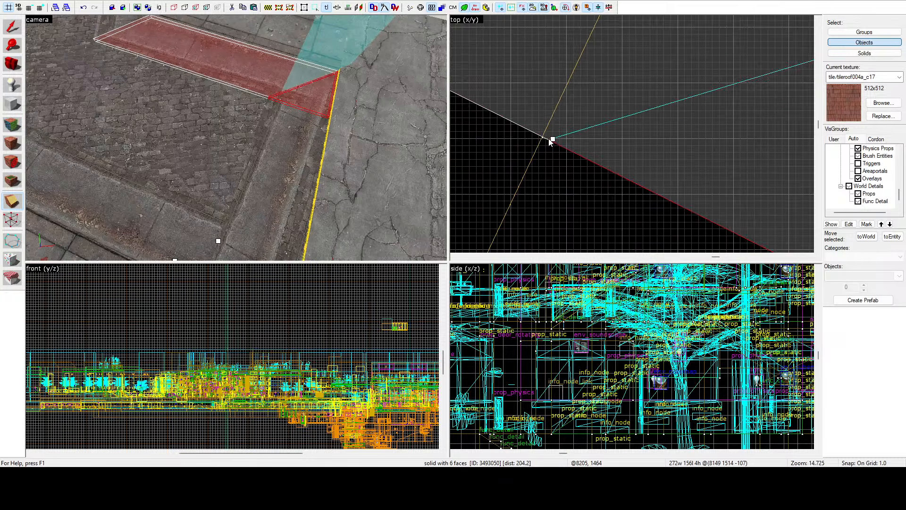
Step: Extend the clip line past the cobblestone corner, cut the far curb brush into a mitred end, and clear the selection
scroll(547, 140, up, 13)
mouse_move(497, 129)
mouse_down()
mouse_move(496, 137)
mouse_move(416, 152)
mouse_move(391, 174)
mouse_move(395, 194)
mouse_move(386, 171)
mouse_move(467, 165)
mouse_move(562, 129)
mouse_move(455, 158)
mouse_up()
scroll(563, 129, down, 7)
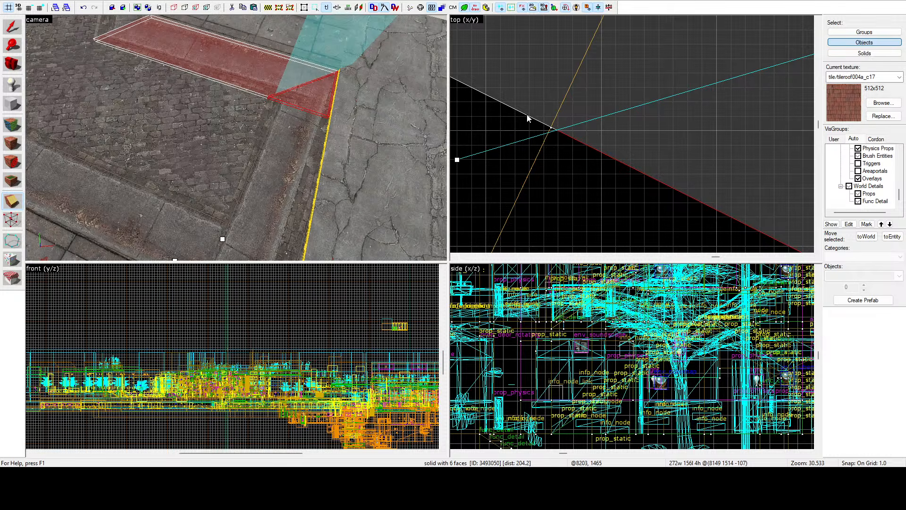
scroll(541, 136, up, 4)
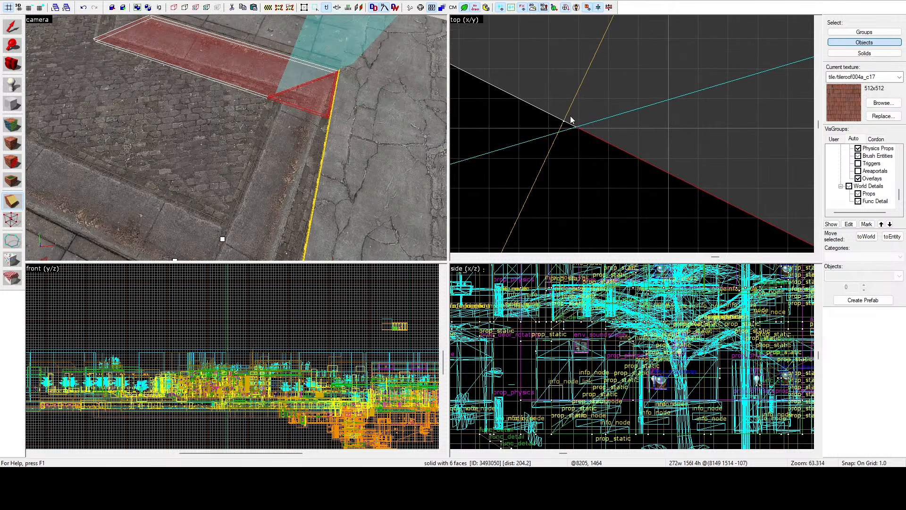
key(Return)
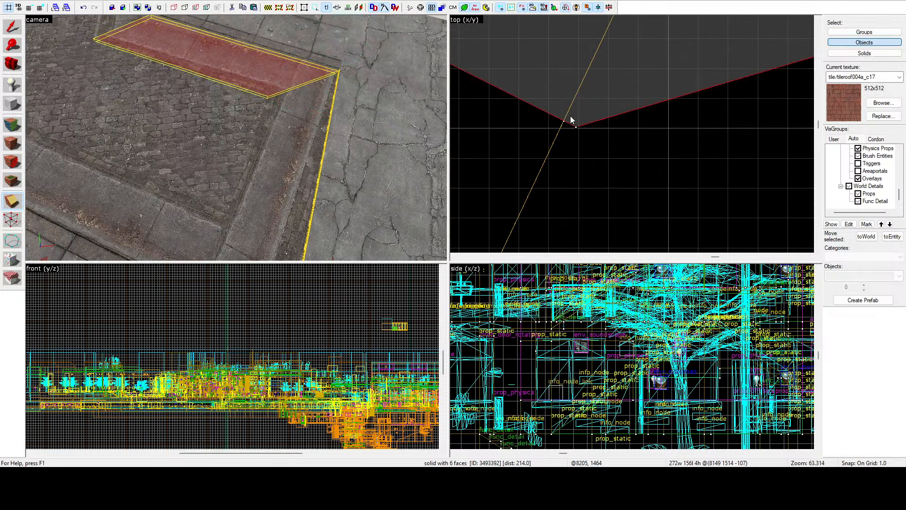
click(13, 28)
click(675, 174)
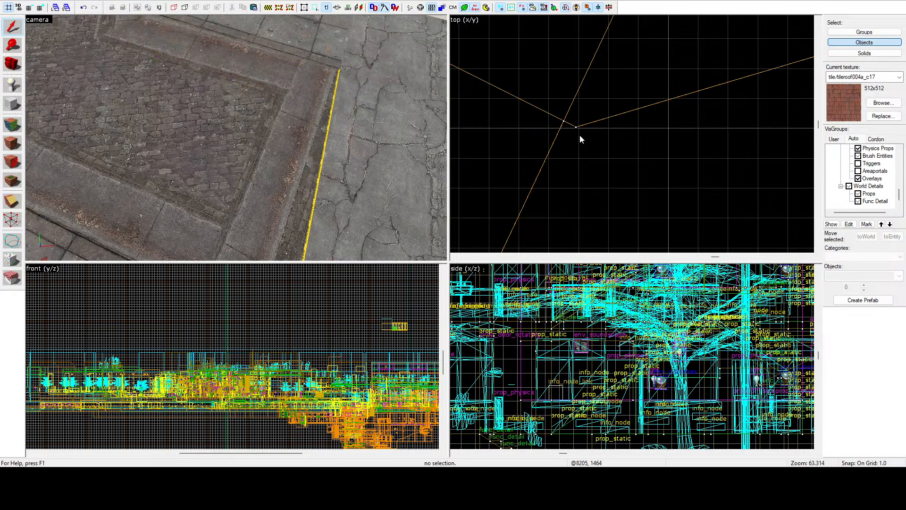
scroll(579, 135, down, 20)
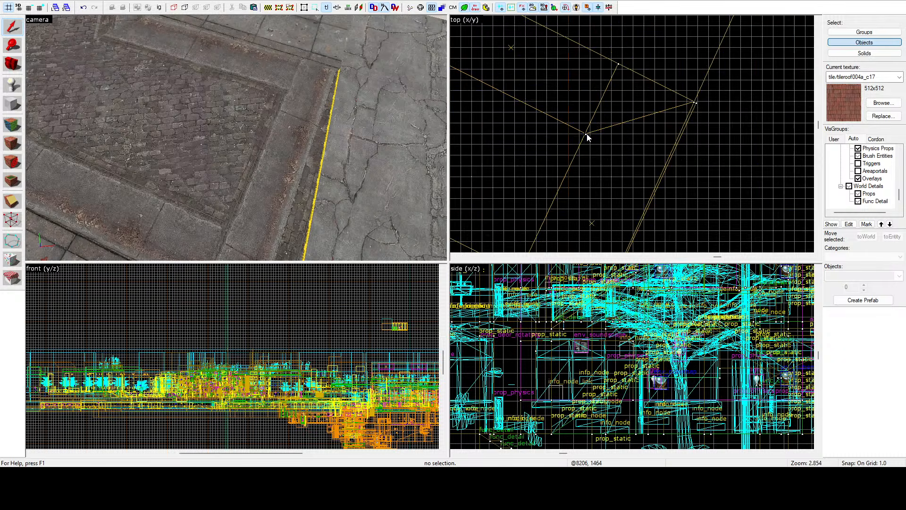
key(z)
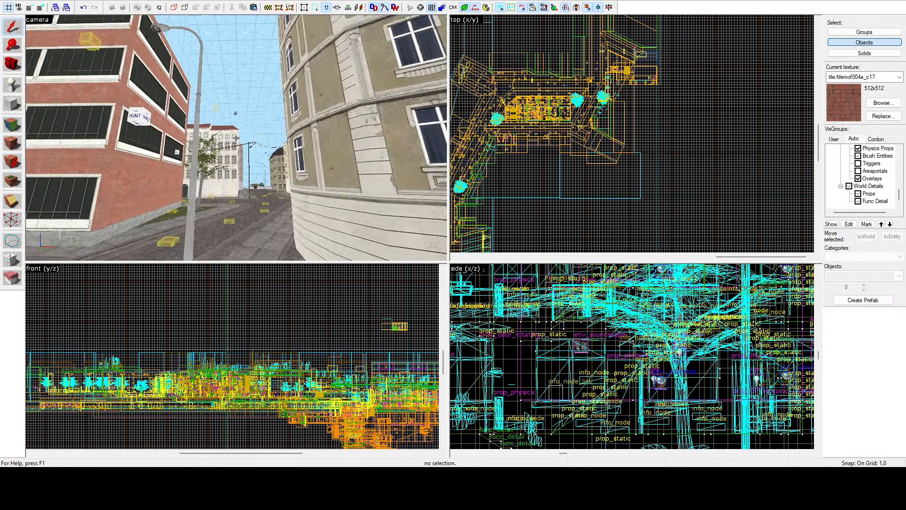
key(z)
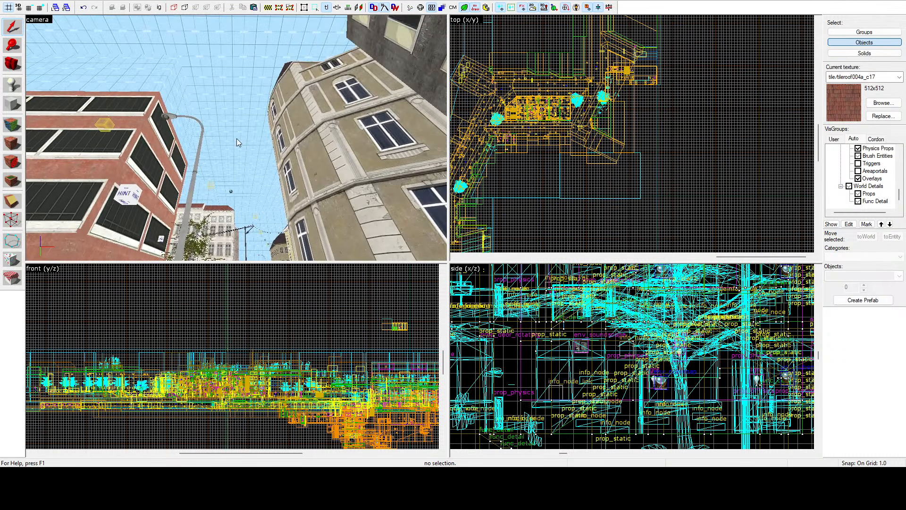
key(z)
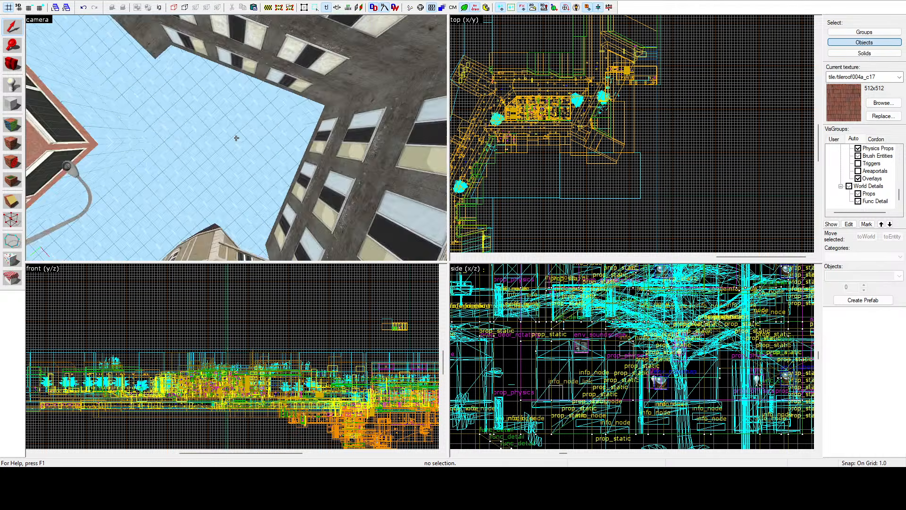
key(w)
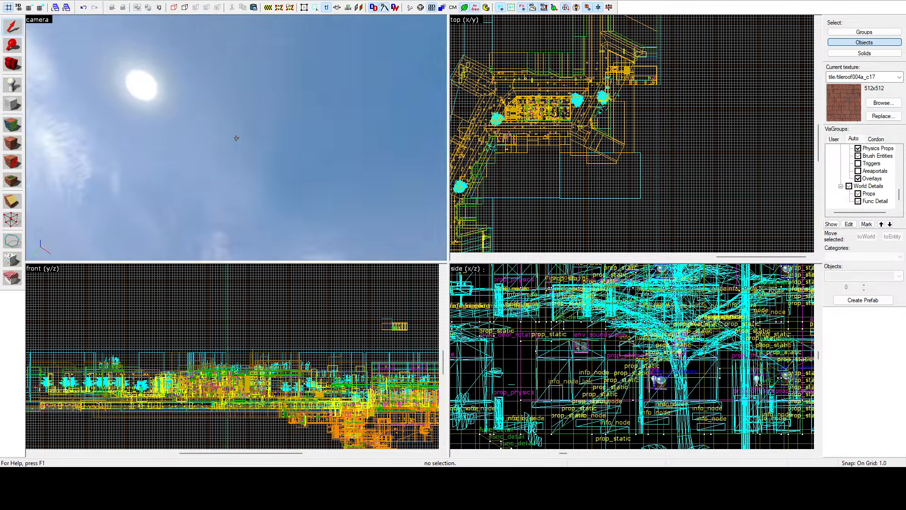
key(s)
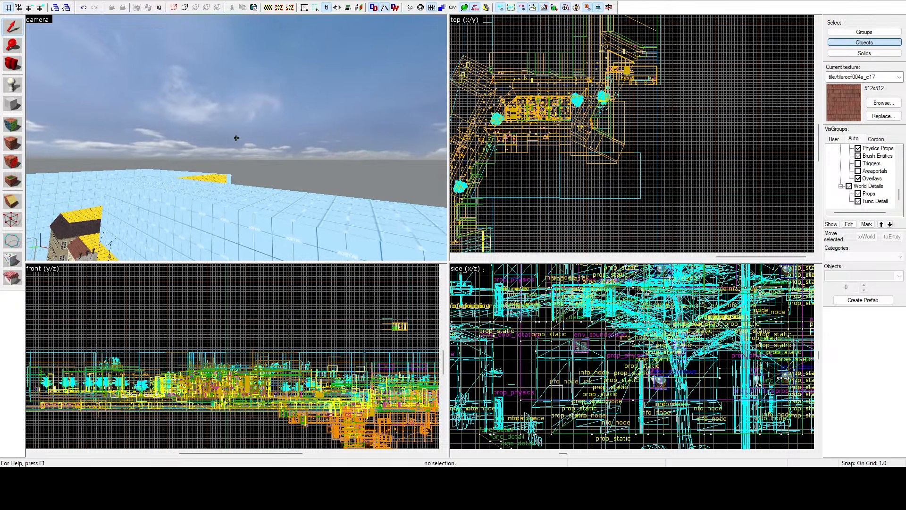
key(z)
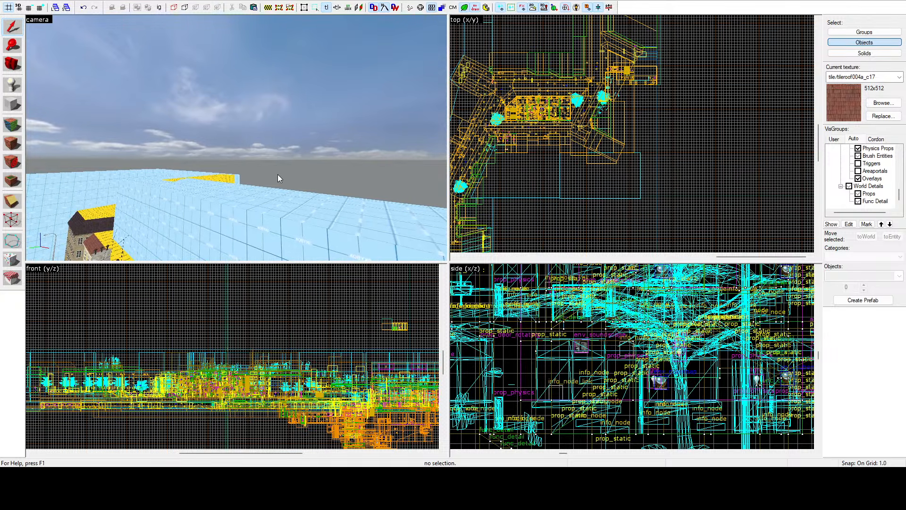
Step: Select the end strip brush between the cobblestone road and the courtyard slab, and pick its outer slab-side corner vertex
key(z)
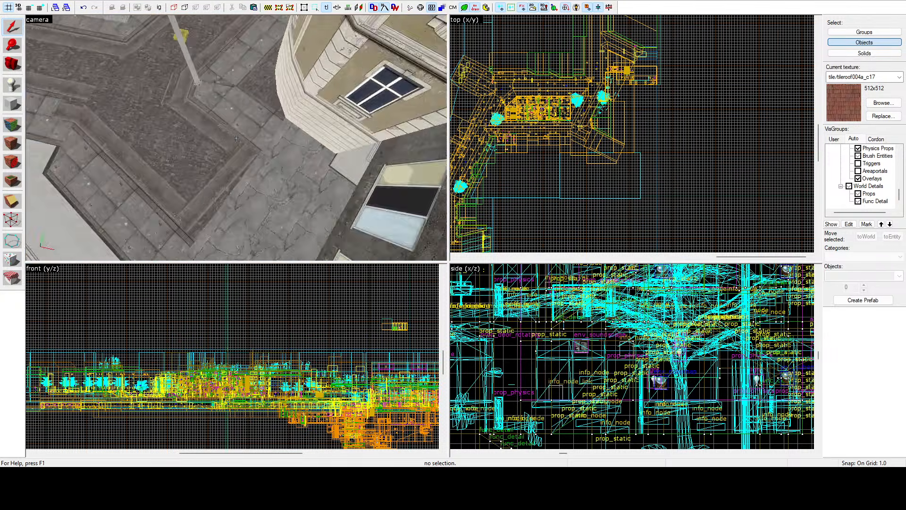
key(w)
key(z)
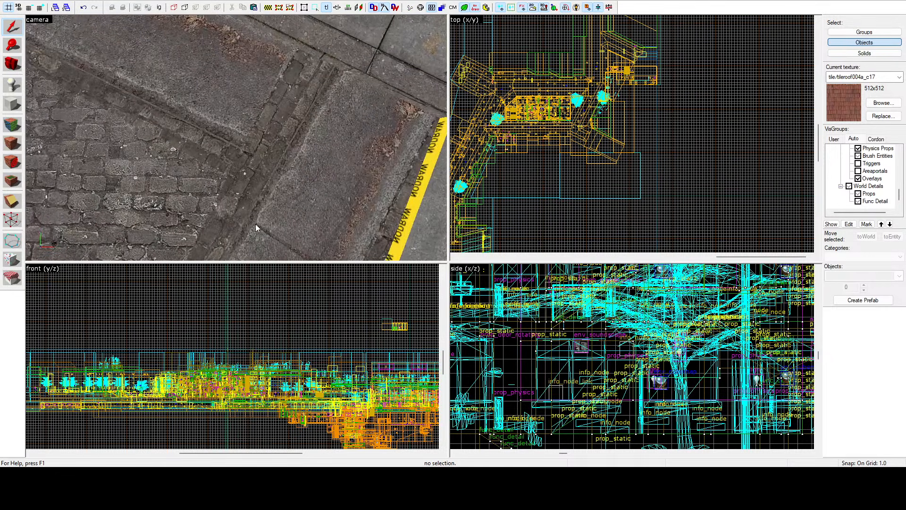
key(z)
key(z)
click(251, 187)
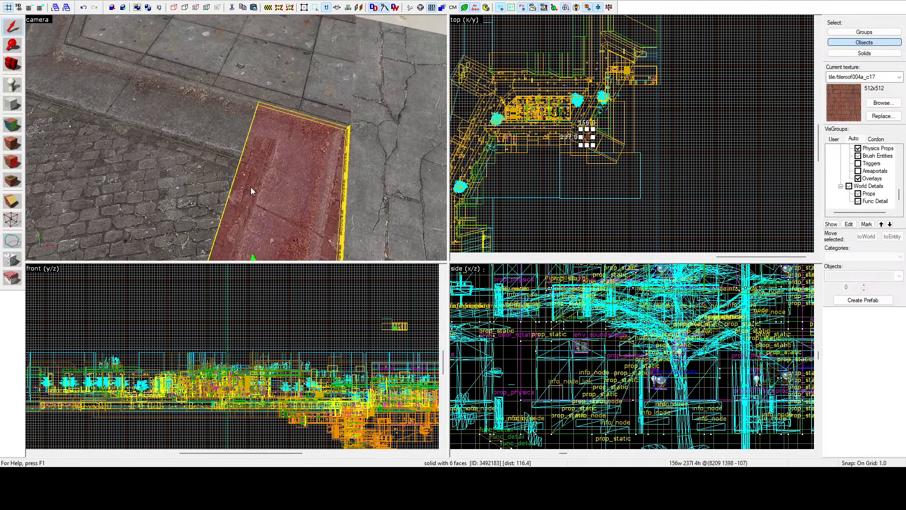
scroll(602, 118, up, 12)
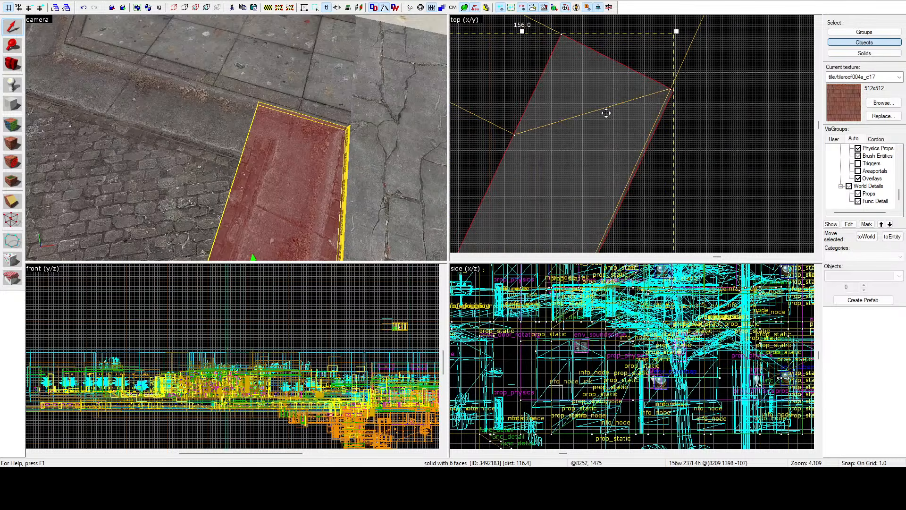
click(12, 202)
scroll(675, 88, up, 3)
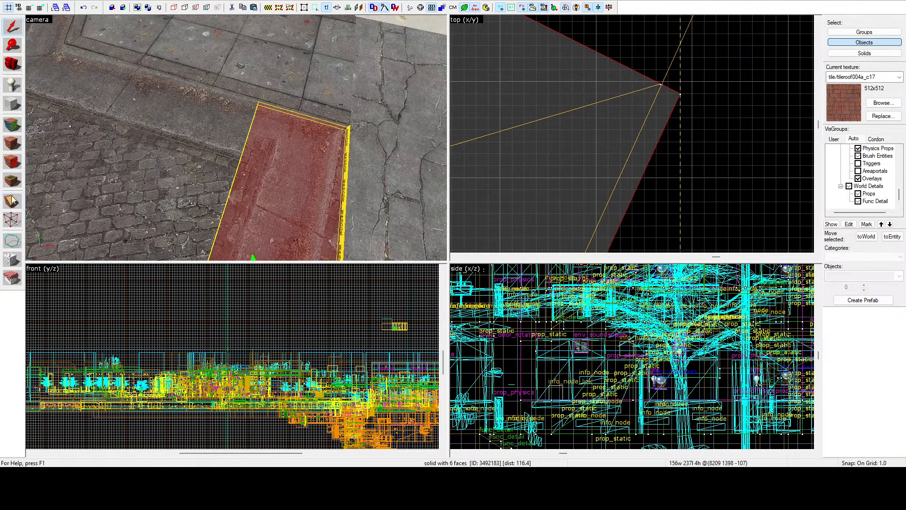
click(12, 220)
drag(681, 95, 680, 93)
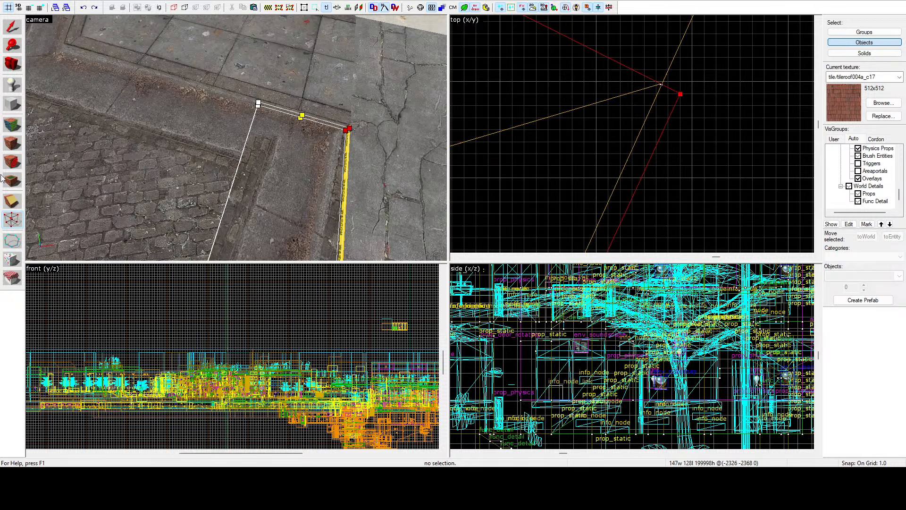
Step: Clip the end strip brush diagonally from its outer slab-side corner to the cobblestone road's corner, forming a mitred end
click(12, 200)
scroll(692, 92, up, 5)
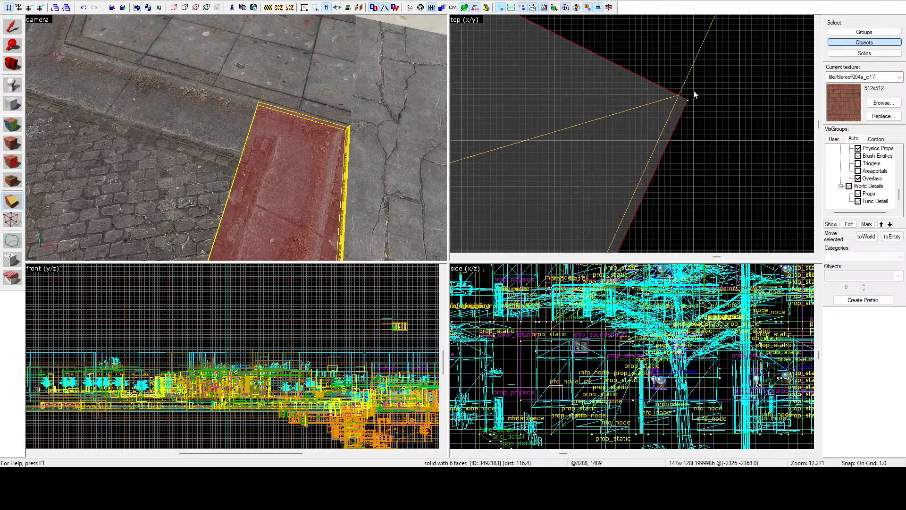
mouse_move(689, 88)
mouse_down()
mouse_move(504, 135)
mouse_move(487, 156)
mouse_move(515, 138)
mouse_move(429, 172)
mouse_move(426, 160)
mouse_move(404, 157)
mouse_up()
scroll(649, 105, down, 5)
scroll(649, 105, down, 5)
scroll(494, 149, up, 14)
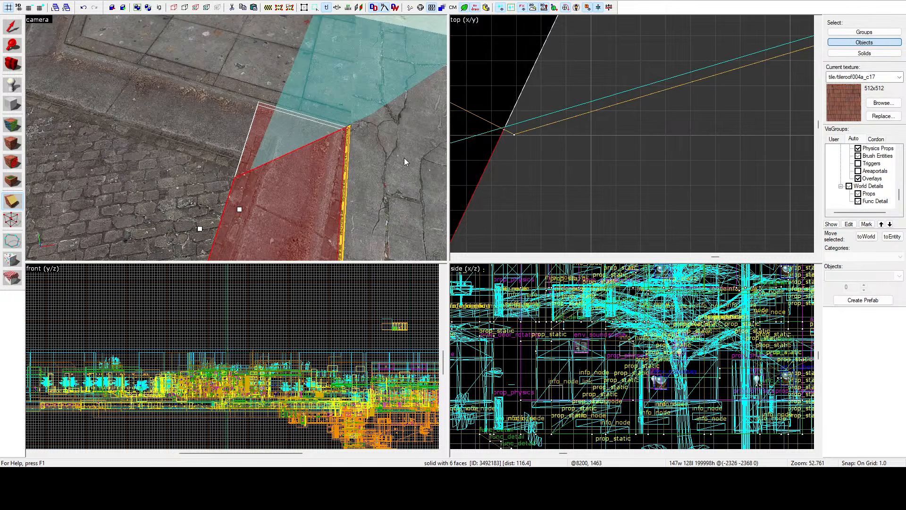
scroll(581, 133, down, 12)
click(9, 203)
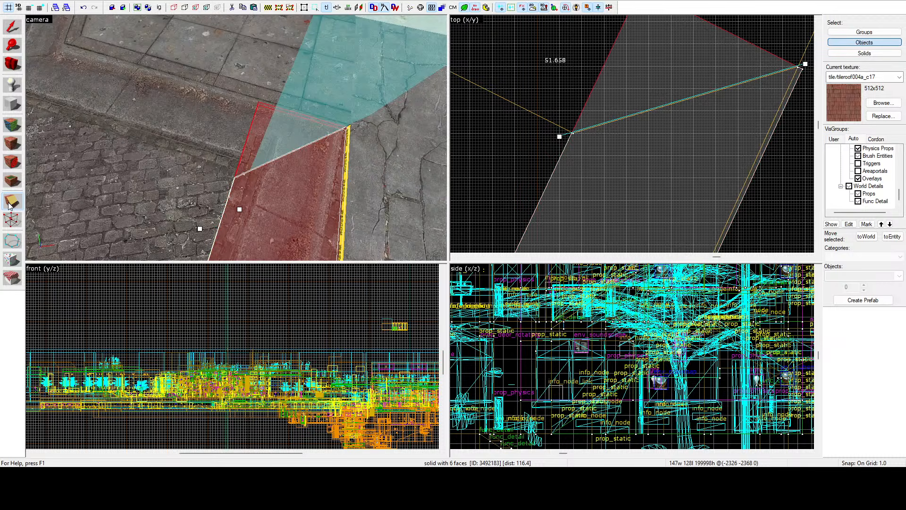
key(Return)
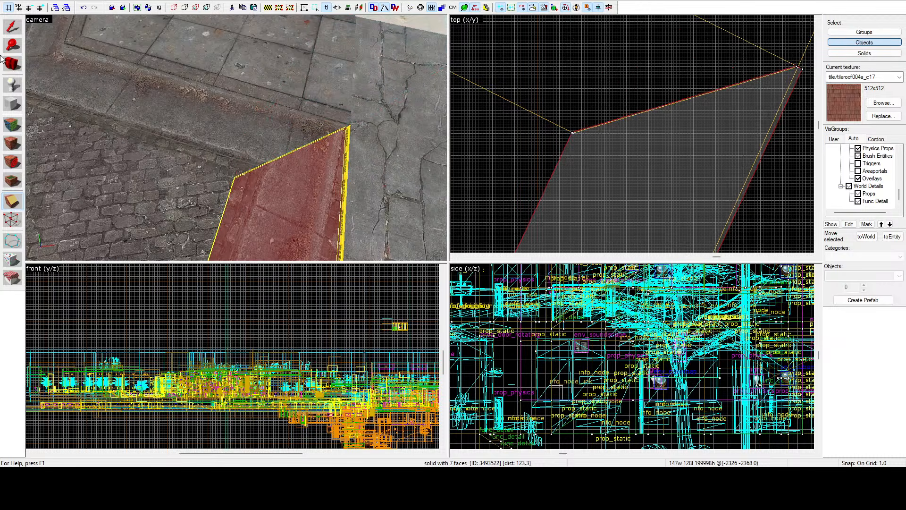
Step: Draw a diagonal clip line across the strip's opposite end from its outer slab-side corner to the cobblestone road's corner
scroll(560, 101, down, 4)
scroll(560, 101, up, 6)
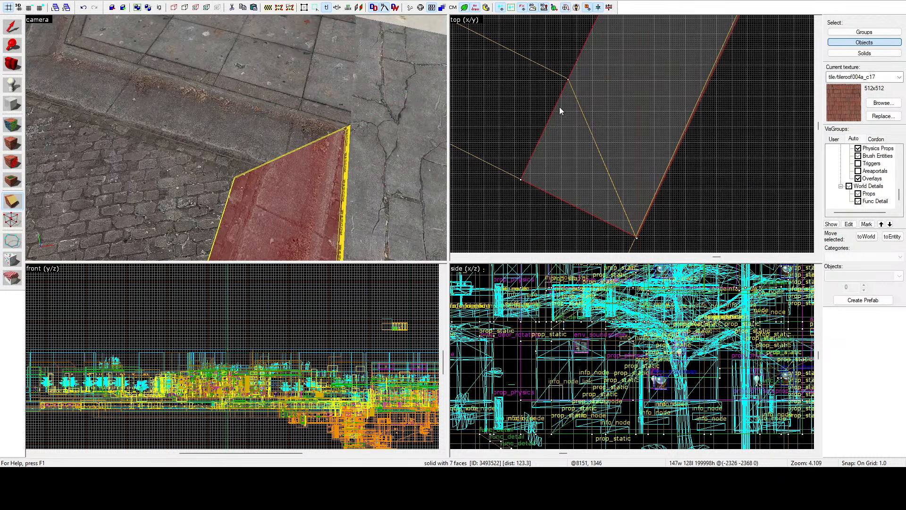
click(11, 202)
scroll(631, 108, down, 2)
scroll(652, 210, up, 5)
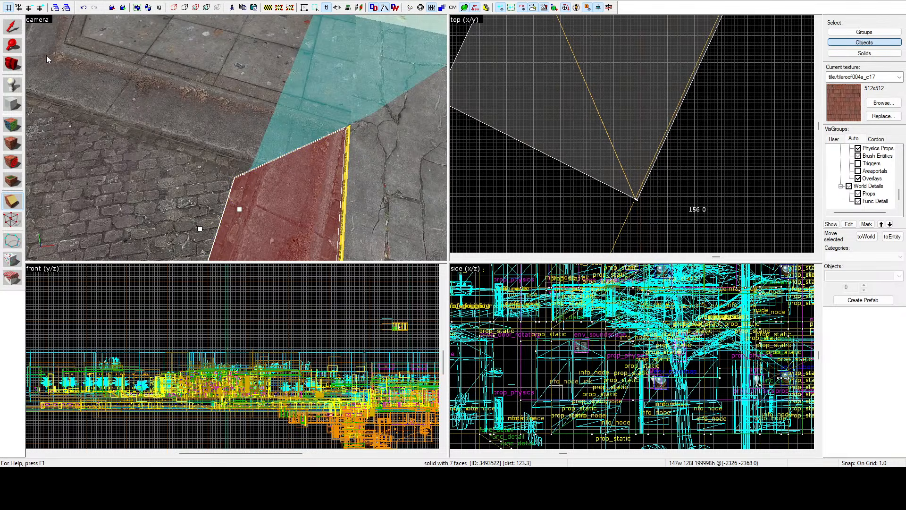
key(Escape)
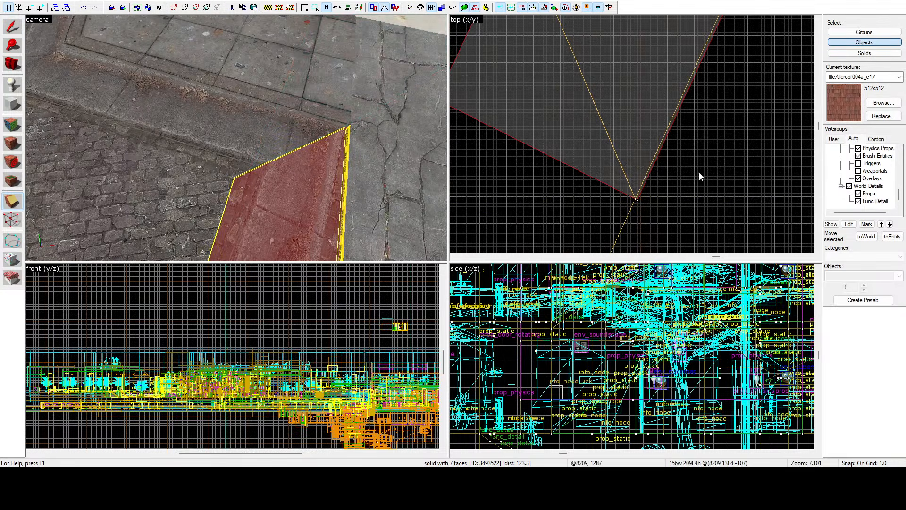
scroll(676, 153, up, 10)
drag(647, 187, 615, 89)
scroll(619, 123, down, 17)
scroll(600, 71, up, 10)
Step: Adjust the clip line's inner endpoint beyond the cobblestone corner so the line passes exactly through that corner
scroll(615, 90, up, 11)
mouse_move(615, 90)
mouse_down()
mouse_move(621, 103)
mouse_move(616, 91)
mouse_up()
scroll(615, 91, down, 1)
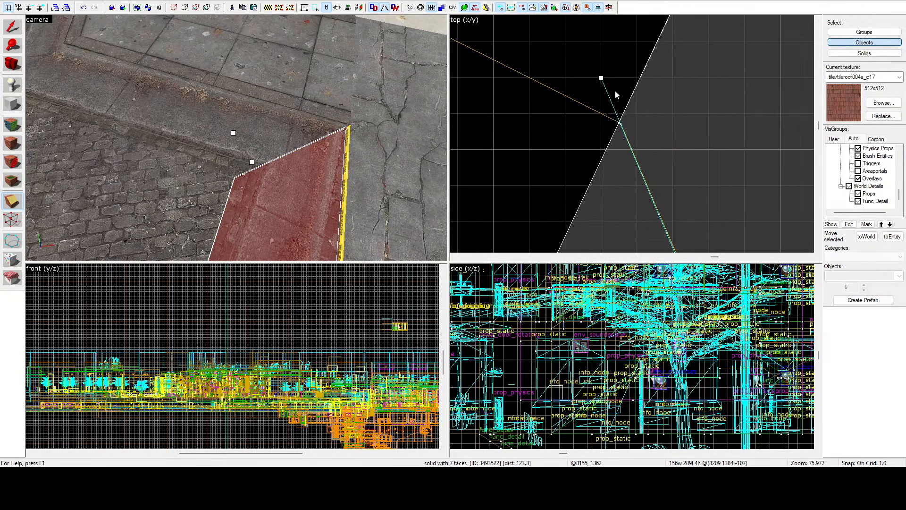
scroll(615, 92, up, 4)
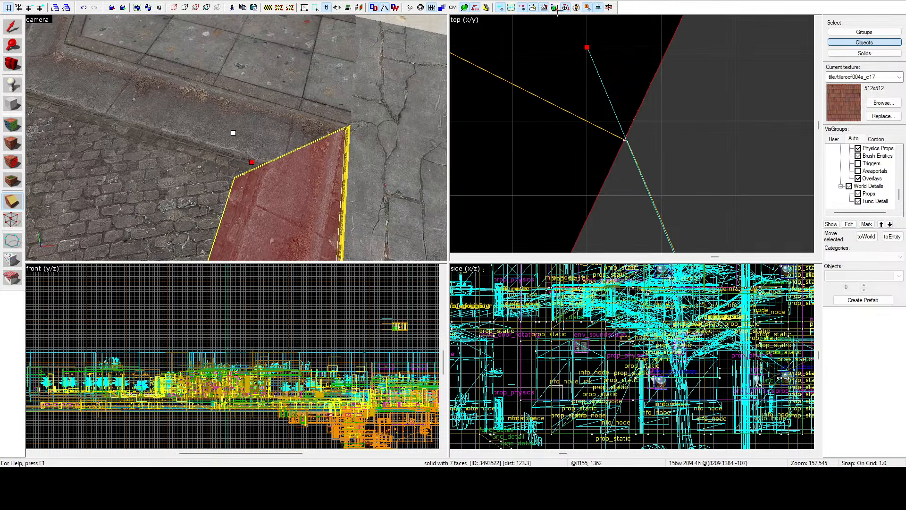
drag(557, 11, 560, 37)
scroll(593, 121, down, 5)
scroll(585, 70, down, 5)
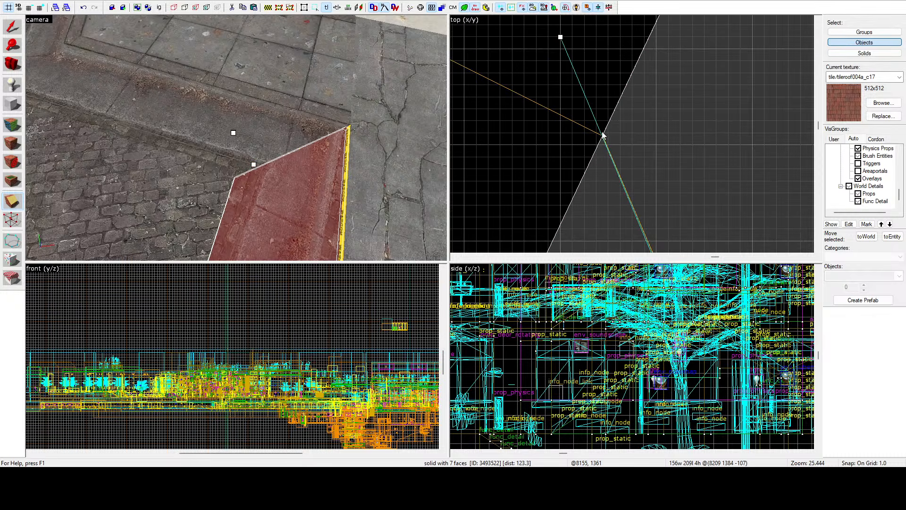
scroll(603, 134, up, 10)
scroll(607, 130, down, 9)
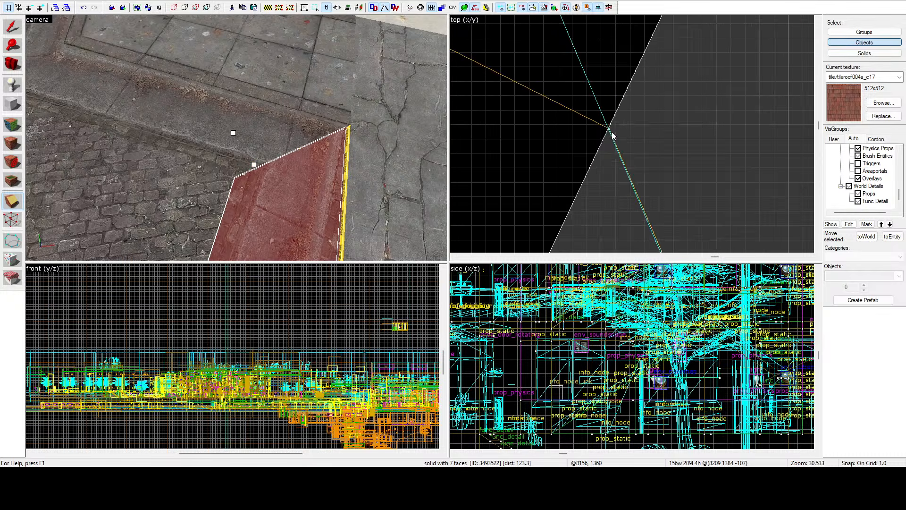
scroll(612, 135, down, 6)
Step: Cut the strip brush along the clip line to mitre its second end, and clear the selection
click(8, 202)
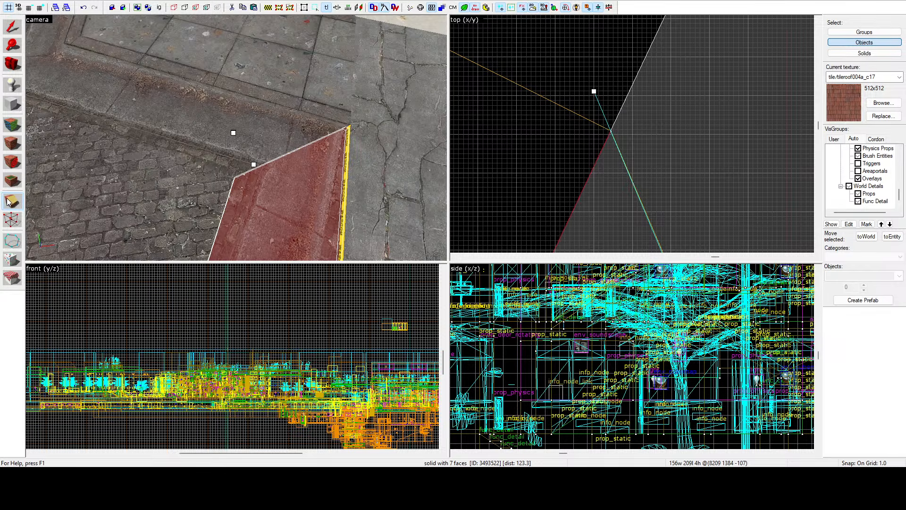
key(Return)
click(13, 27)
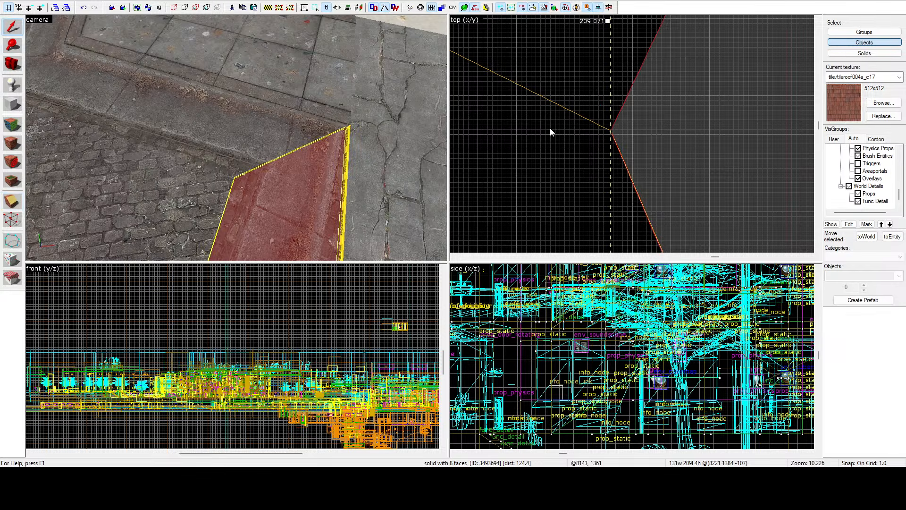
key(Escape)
Step: Select the top face of the mitred end strip for texture editing
key(z)
key(s)
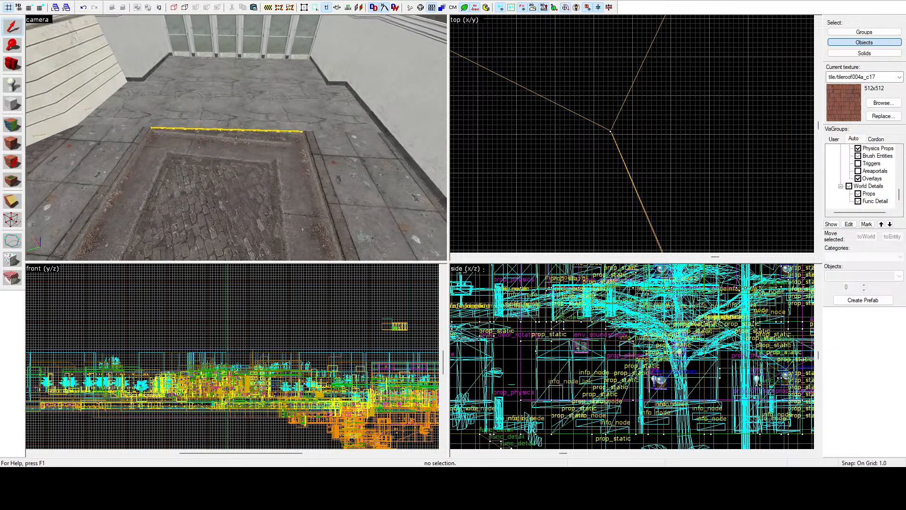
key(d)
click(12, 124)
click(217, 147)
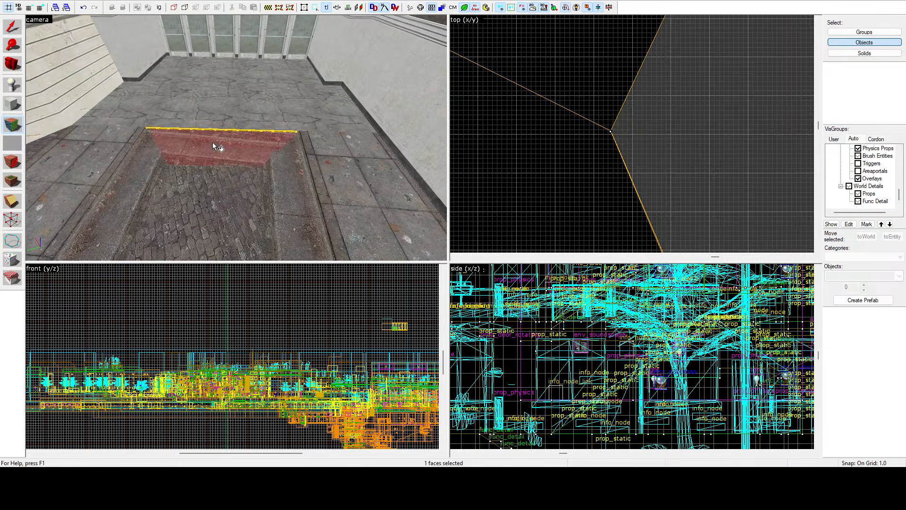
key(w)
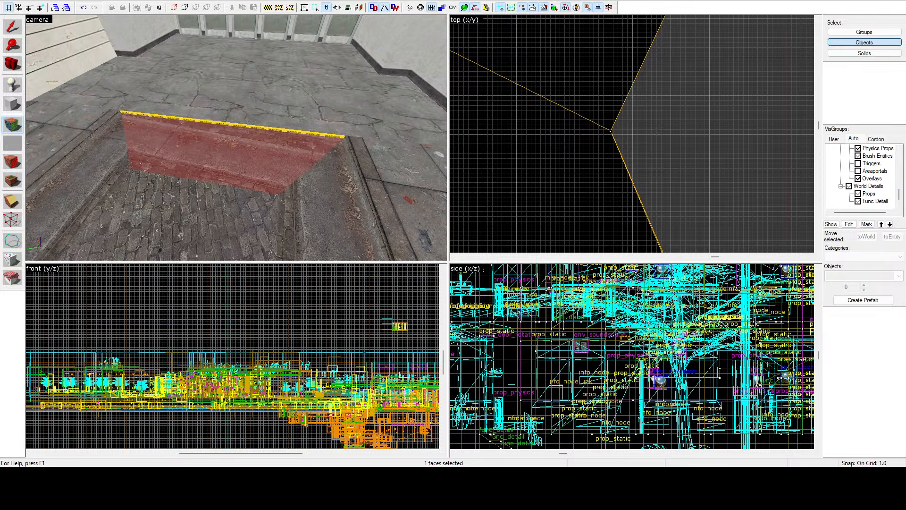
Step: Rotate and shift the texture on the strip's top face so its curb pattern runs parallel to the courtyard slab's edge
click(418, 270)
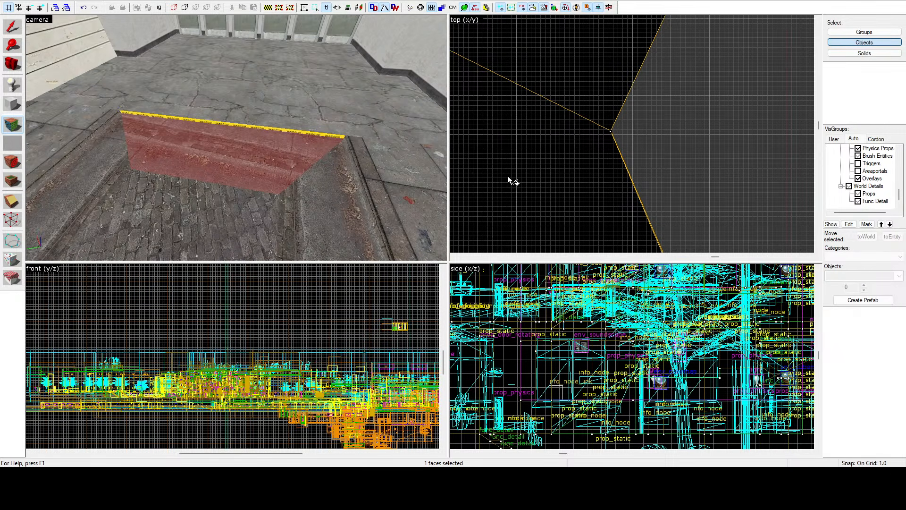
click(432, 275)
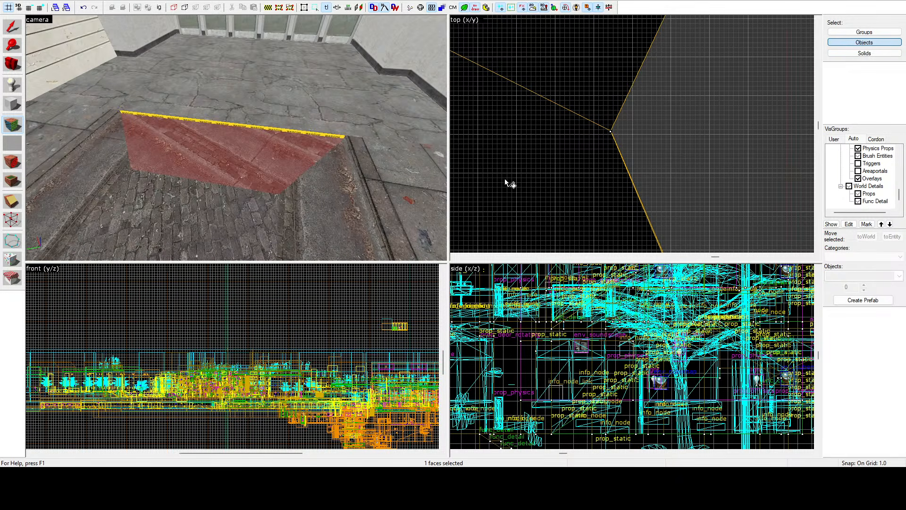
click(435, 277)
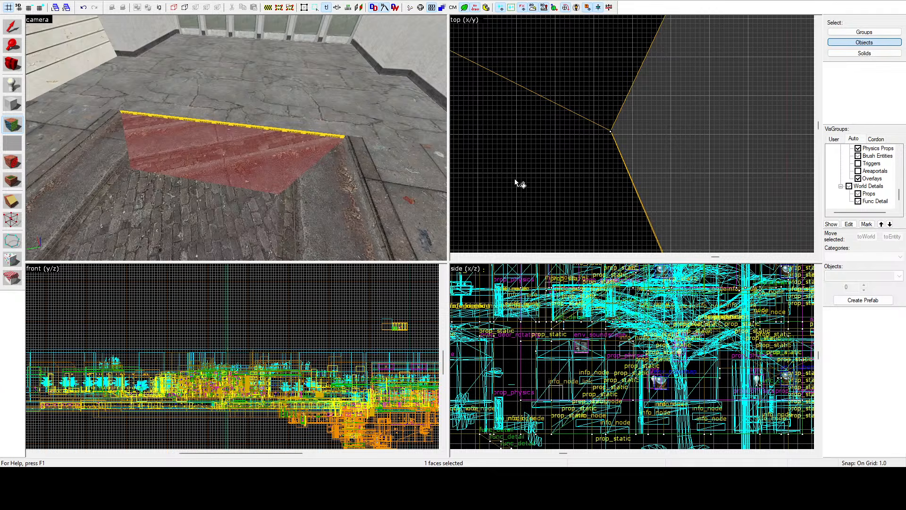
click(435, 276)
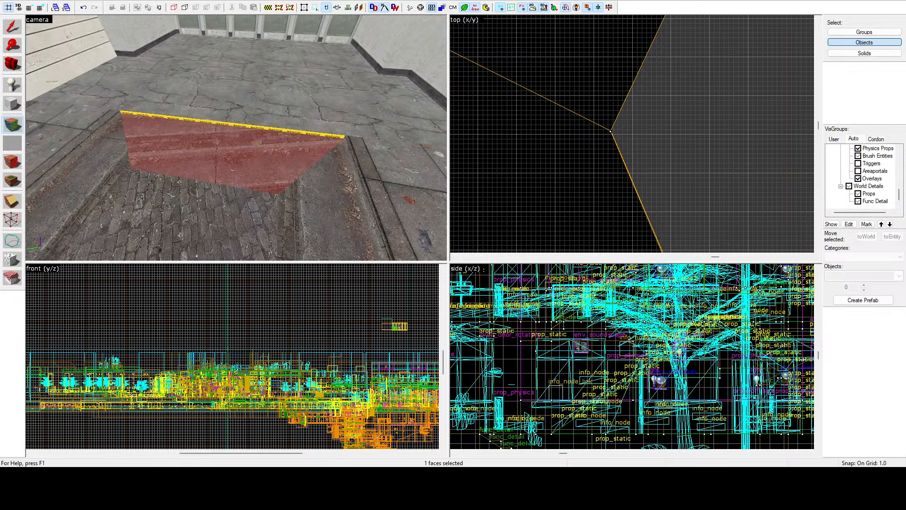
text(0)
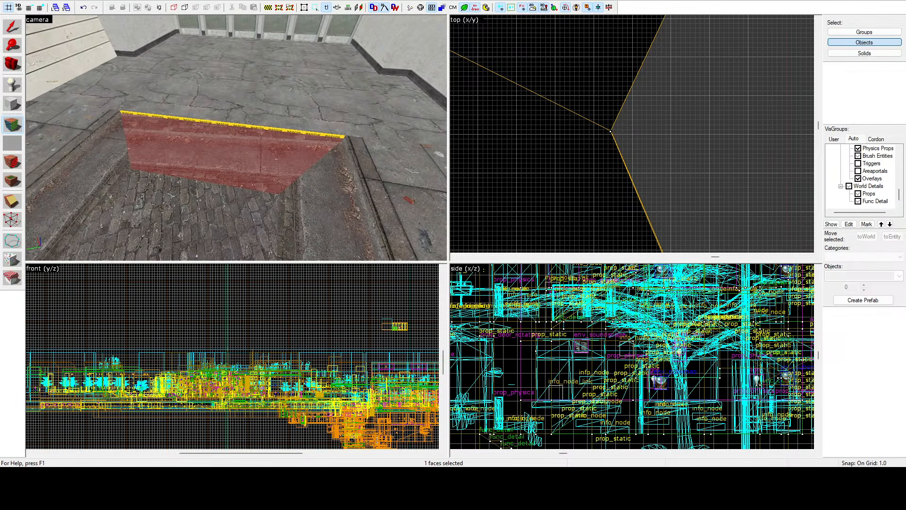
text(0)
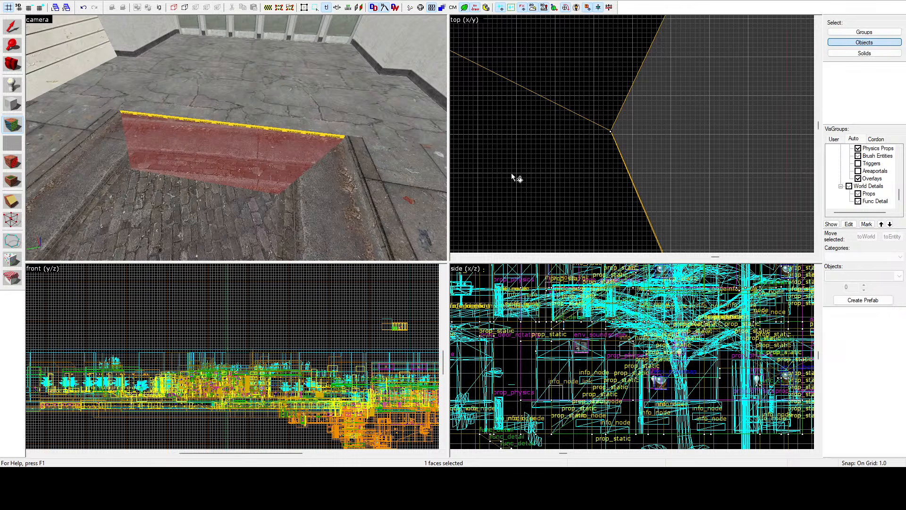
click(437, 272)
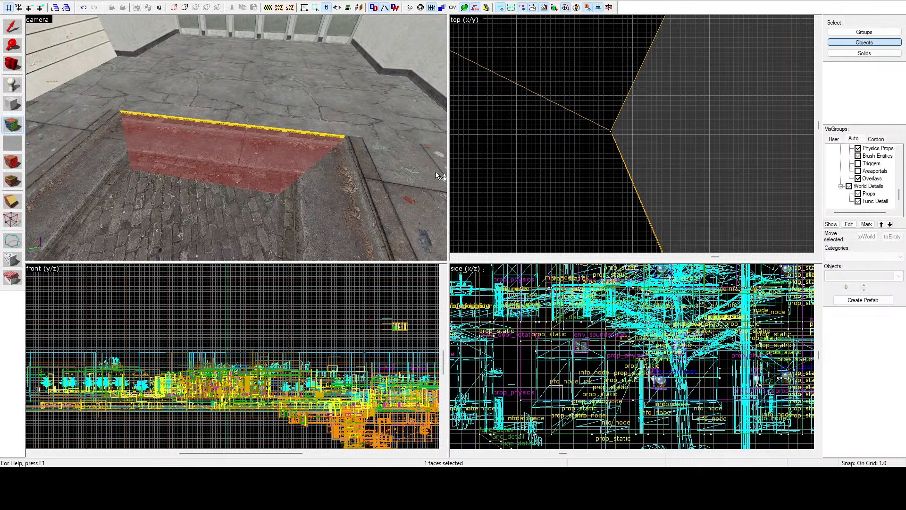
key(z)
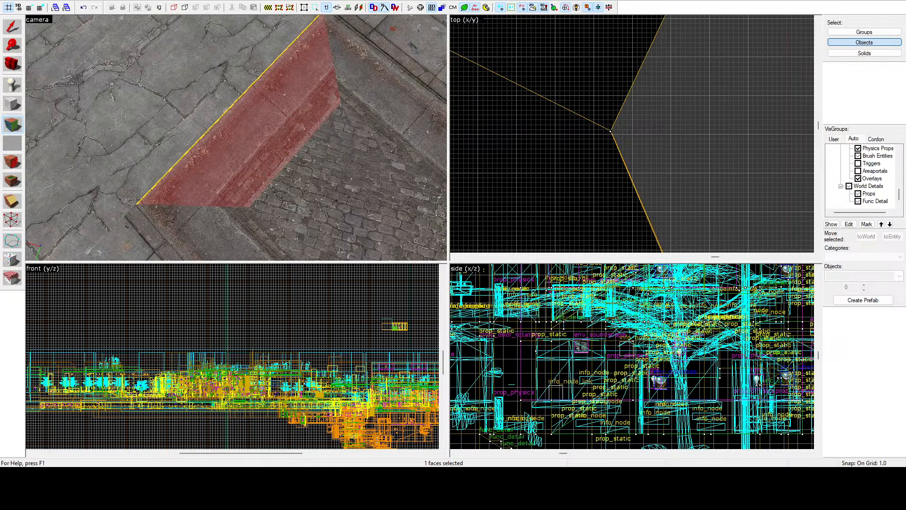
Step: Finish adjusting the end strip's top texture and select the top face of the adjoining long curb strip
click(421, 274)
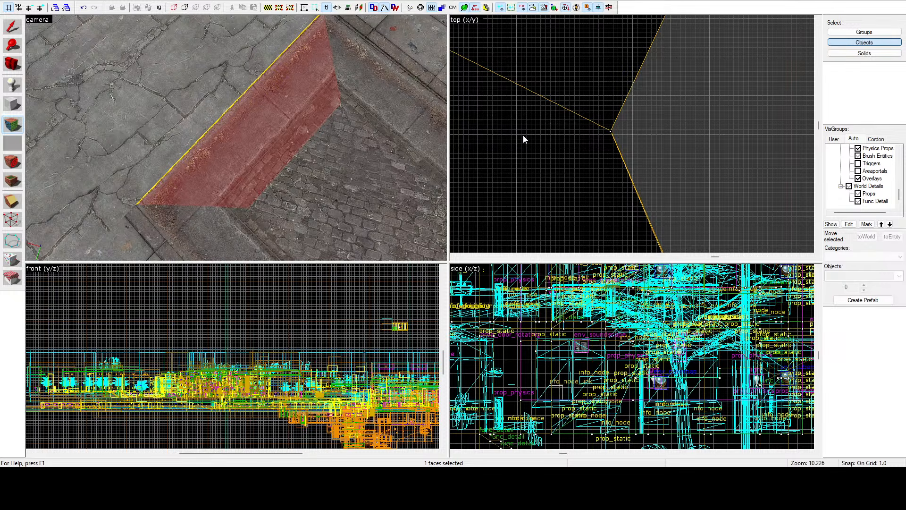
click(399, 96)
key(z)
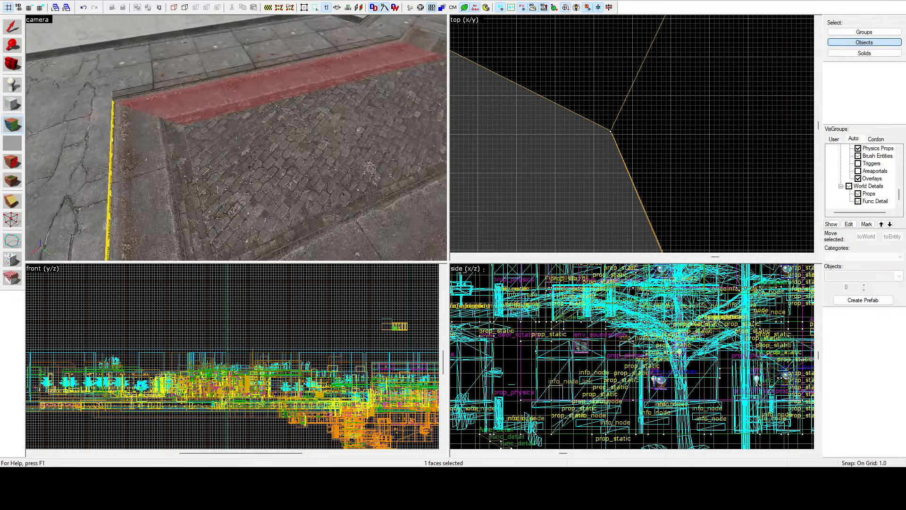
key(w)
key(d)
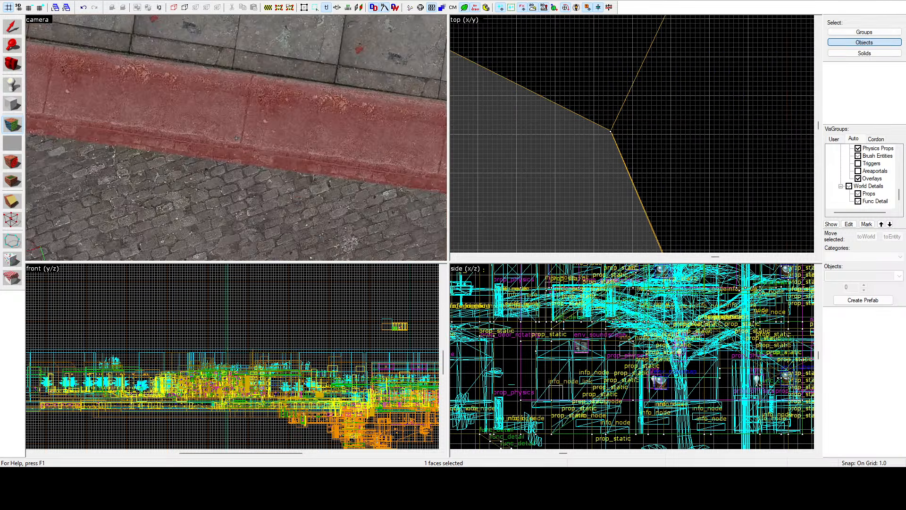
key(a)
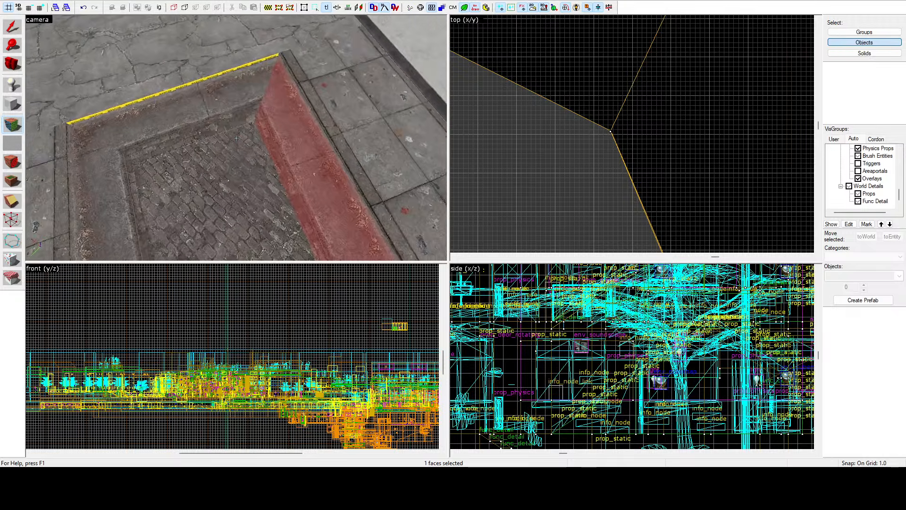
Step: Shift the texture on the long strip's top face crosswise until its curb pattern lines up with the neighbouring strips
click(236, 137)
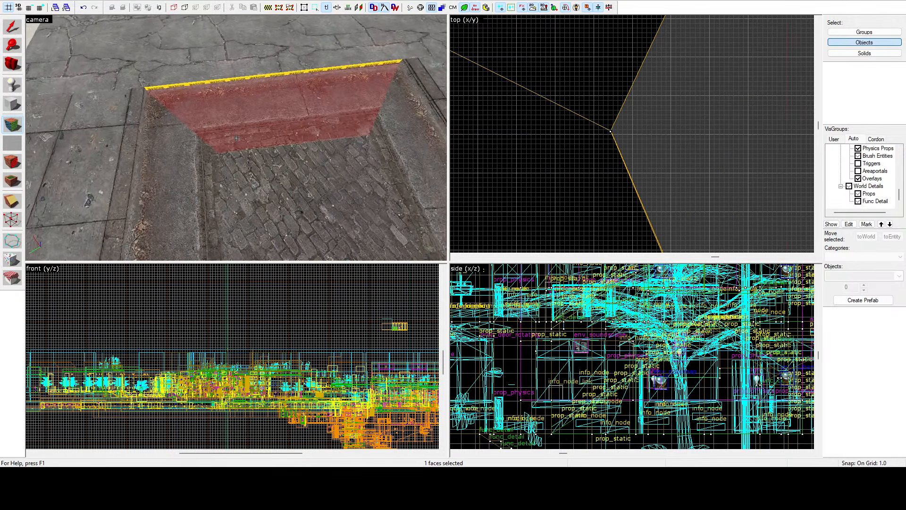
click(236, 137)
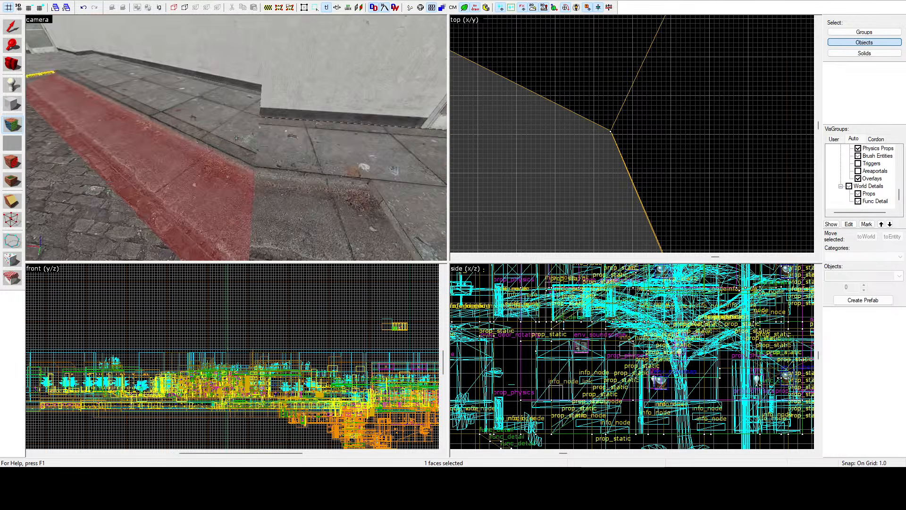
click(236, 138)
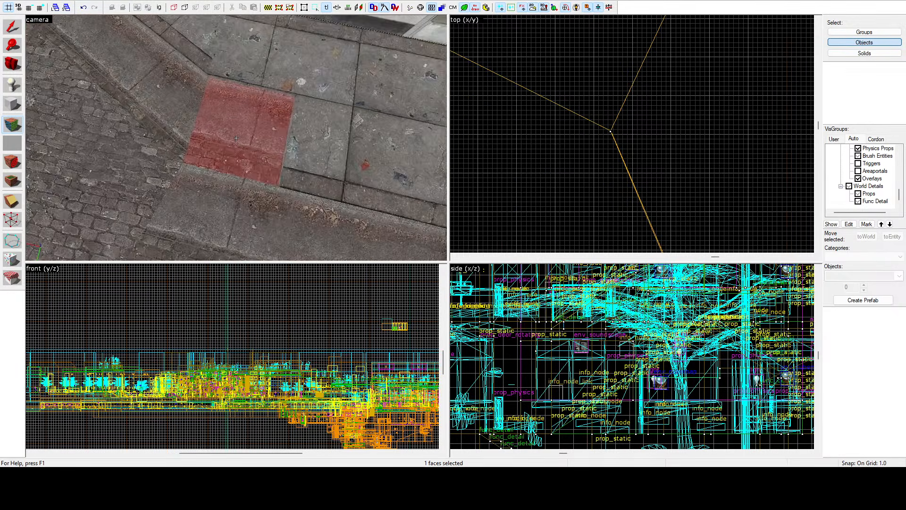
click(243, 140)
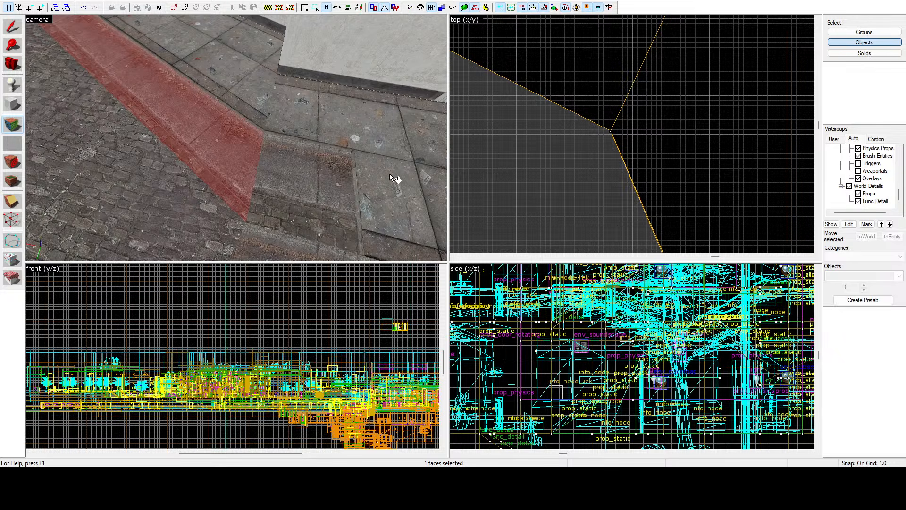
click(422, 269)
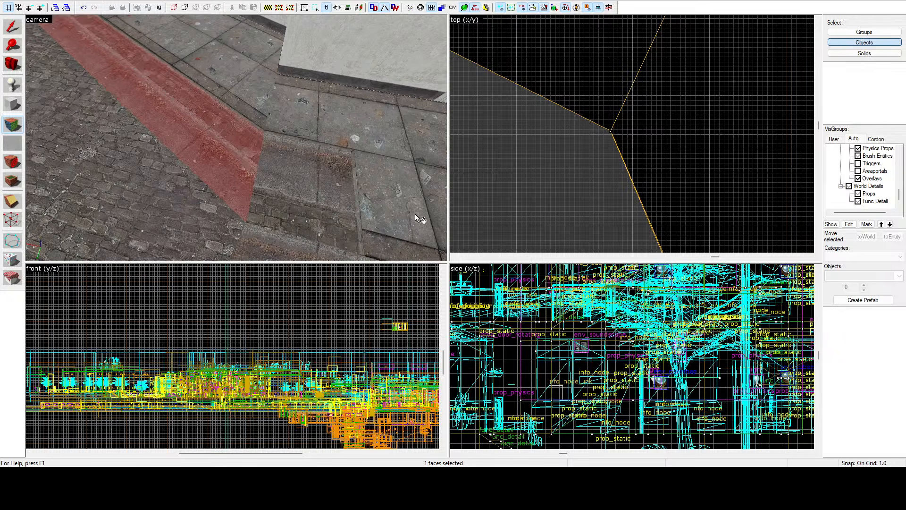
key(Down)
key(Down)
key(Down)
key(Down)
key(Down)
key(Down)
key(Down)
key(Down)
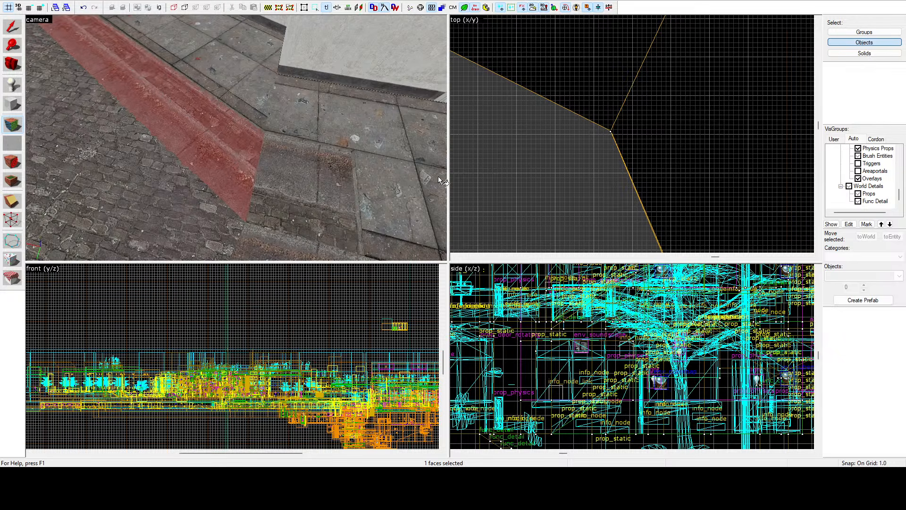
key(Down)
key(Down)
key(Down)
key(Down)
key(Down)
key(Down)
key(Down)
key(Down)
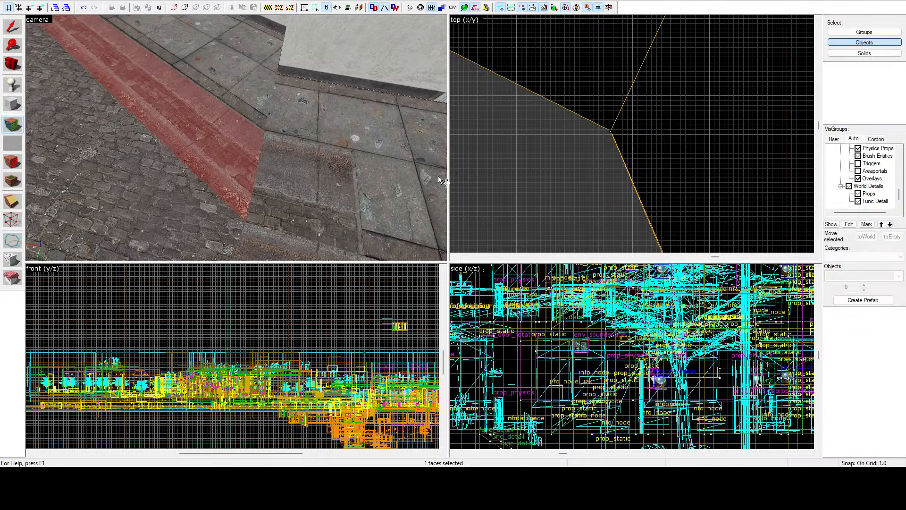
key(Down)
key(Down)
key(Down)
key(Down)
key(Down)
key(Down)
key(Down)
key(Down)
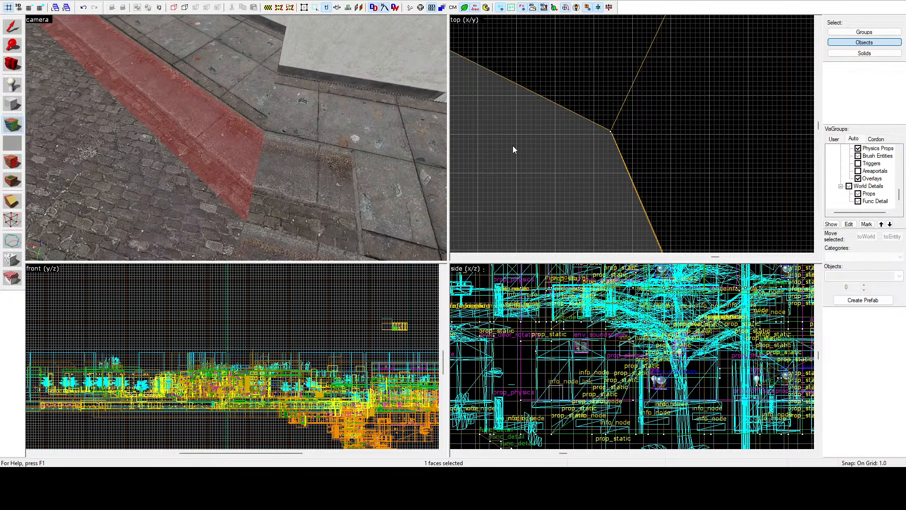
Step: Leave face editing and examine the texture alignment of the rebuilt strips around the courtyard slab
key(z)
key(w)
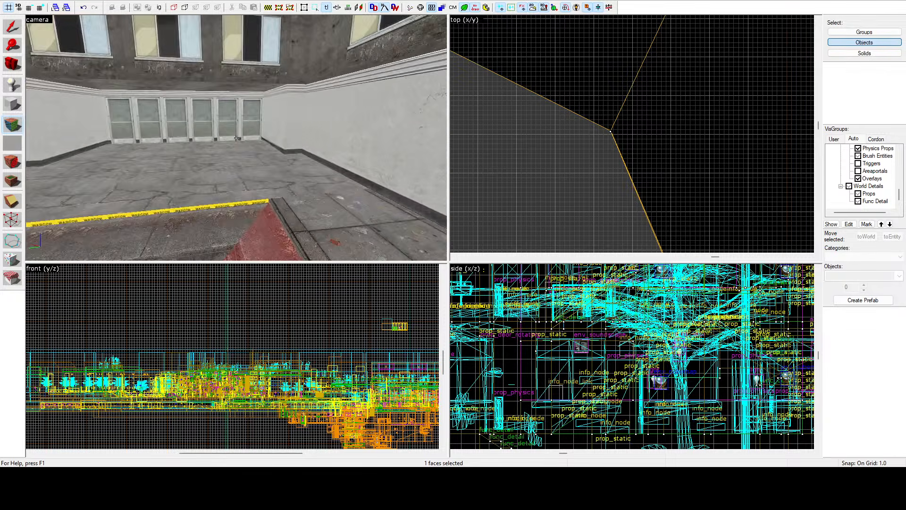
key(s)
key(shift+s)
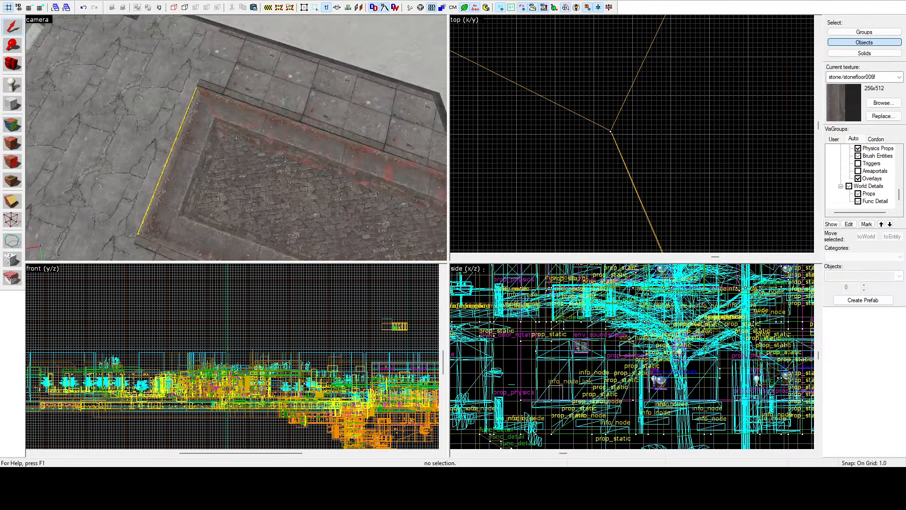
key(z)
key(s)
key(w)
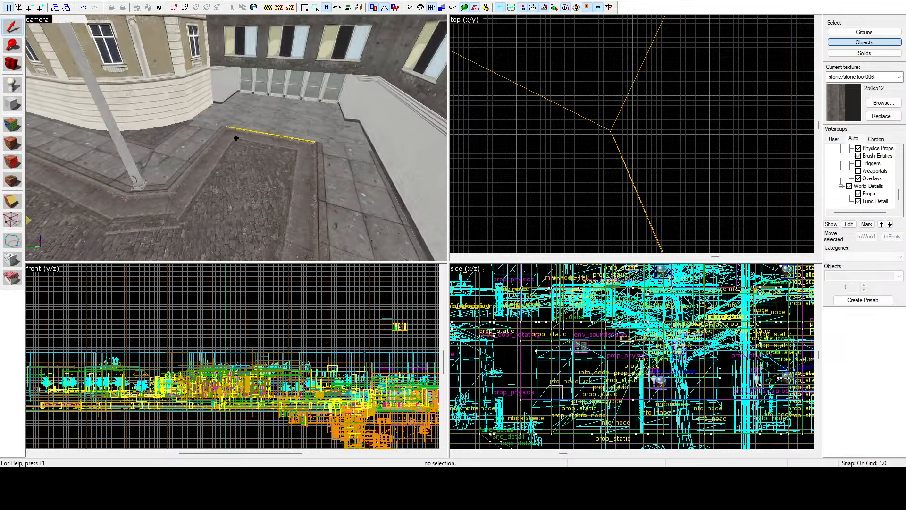
Step: Apply the concrete/concretefloor028c texture of the adjoining thin curb border to the slab's exposed yellow edge face, and leave face editing
key(z)
key(shift+a)
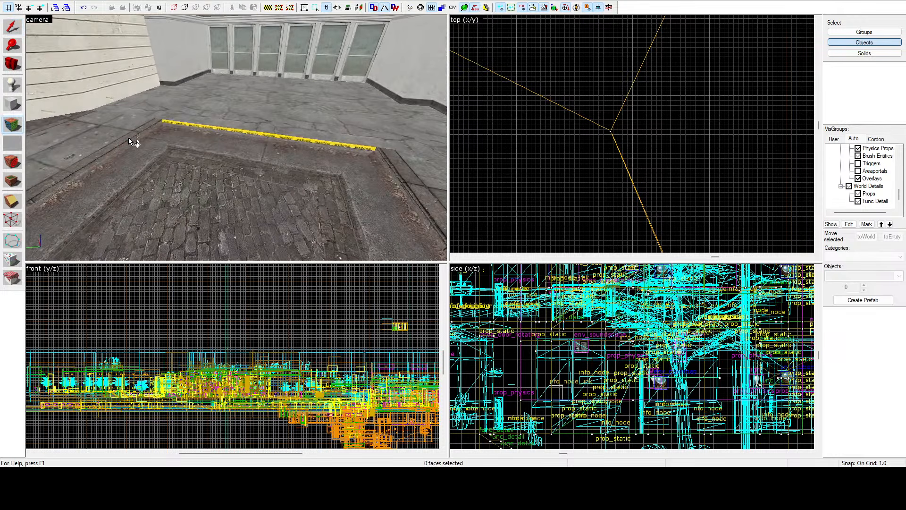
right_click(197, 126)
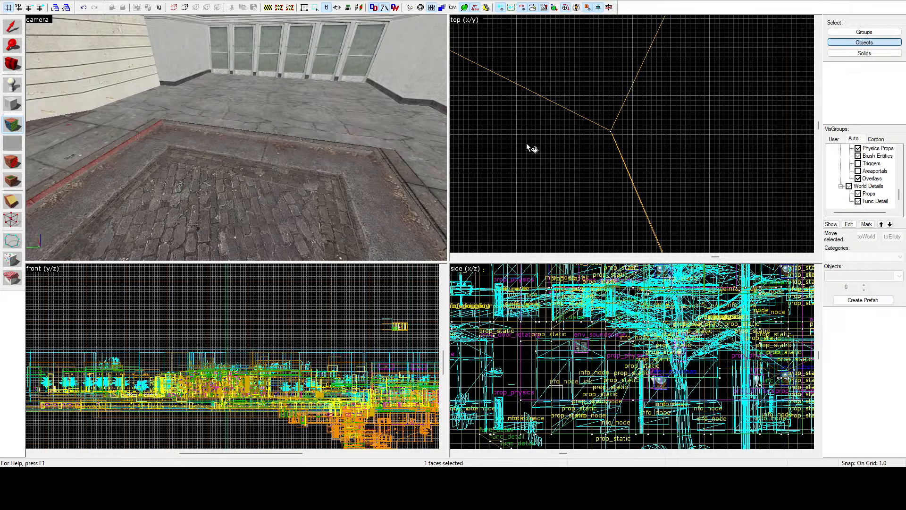
key(shift+s)
Step: Examine the curb corners and the cobblestone road brush enclosed by the strips in the 3D and top views
key(z)
key(s)
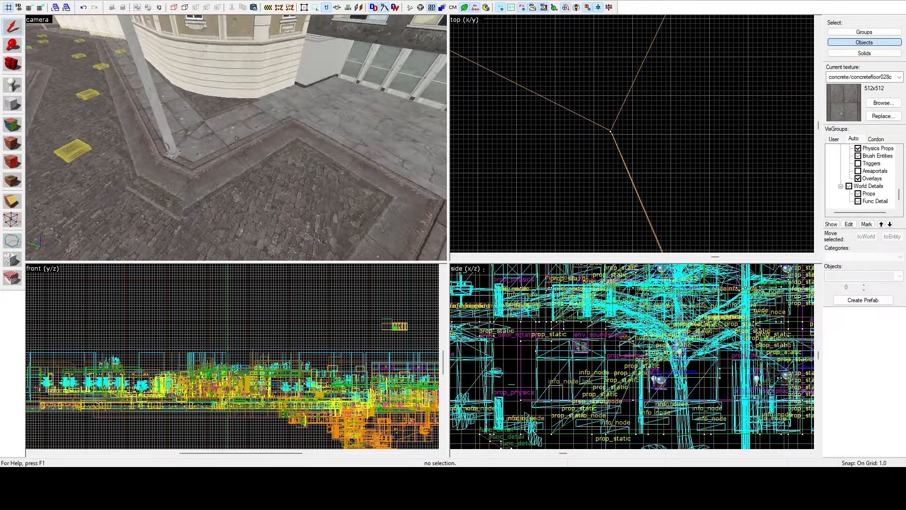
key(w)
key(s)
key(w)
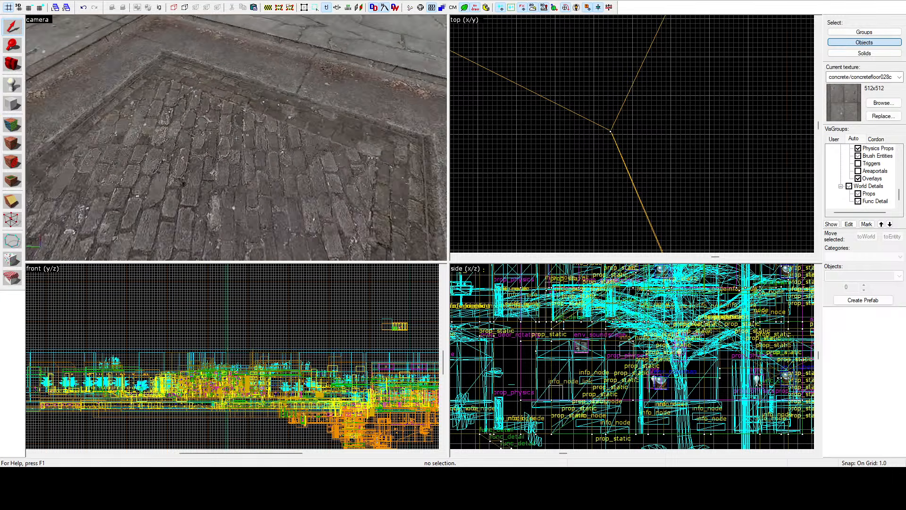
key(s)
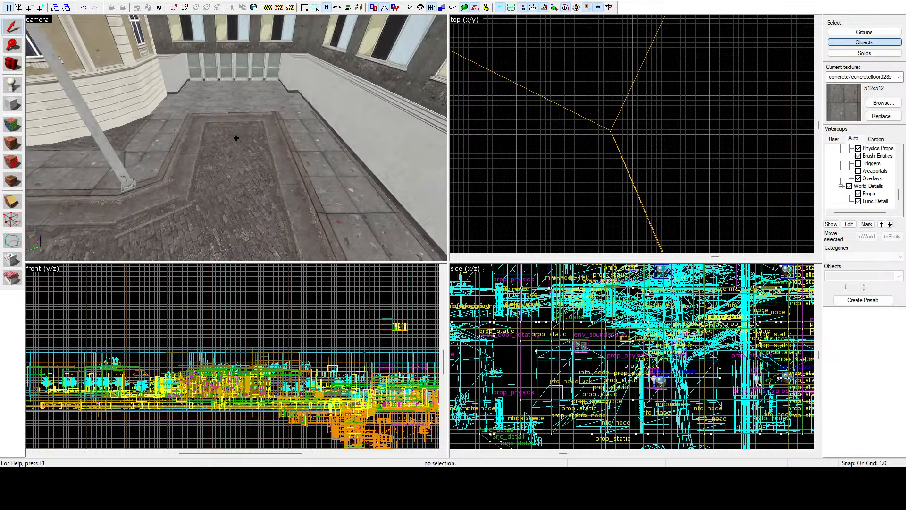
click(236, 138)
key(w)
key(z)
scroll(616, 106, up, 10)
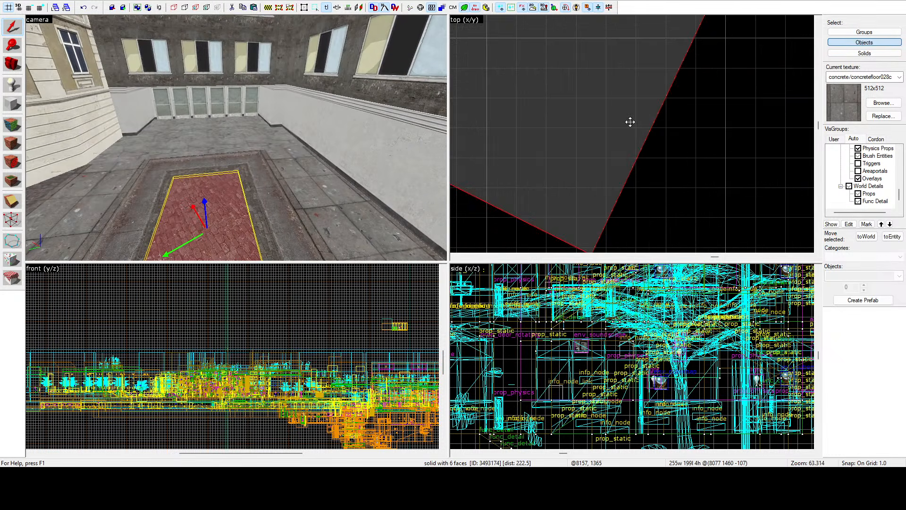
scroll(630, 122, down, 12)
click(630, 161)
Step: Examine the courtyard slab brush and its junction with the rebuilt strips in the 3D and top views
key(z)
key(w)
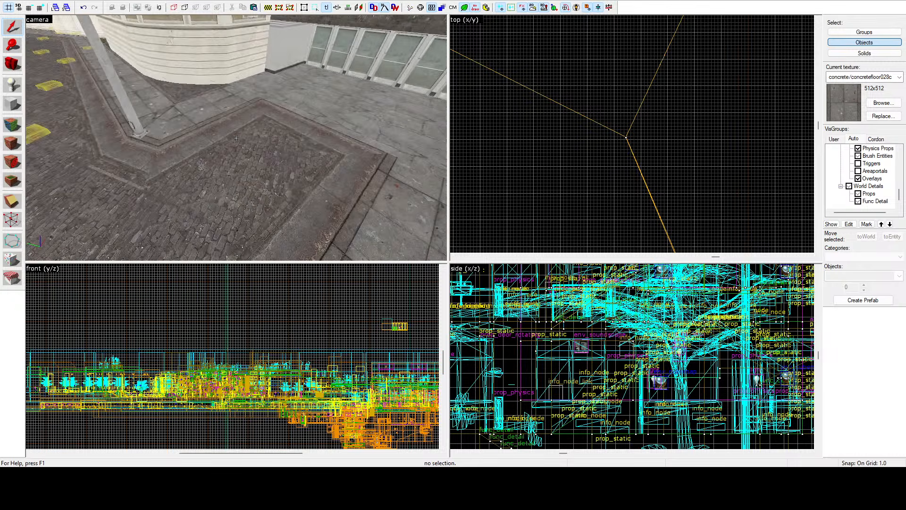
key(a)
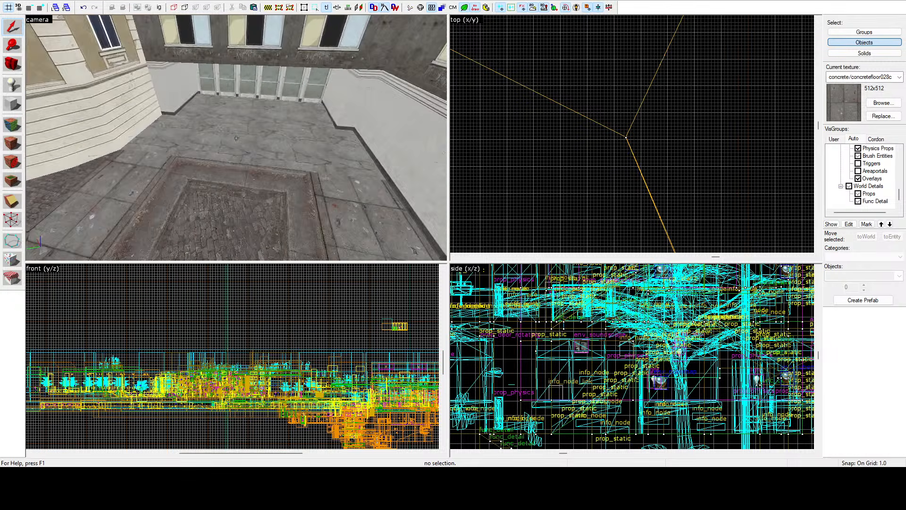
key(s)
key(w)
click(236, 137)
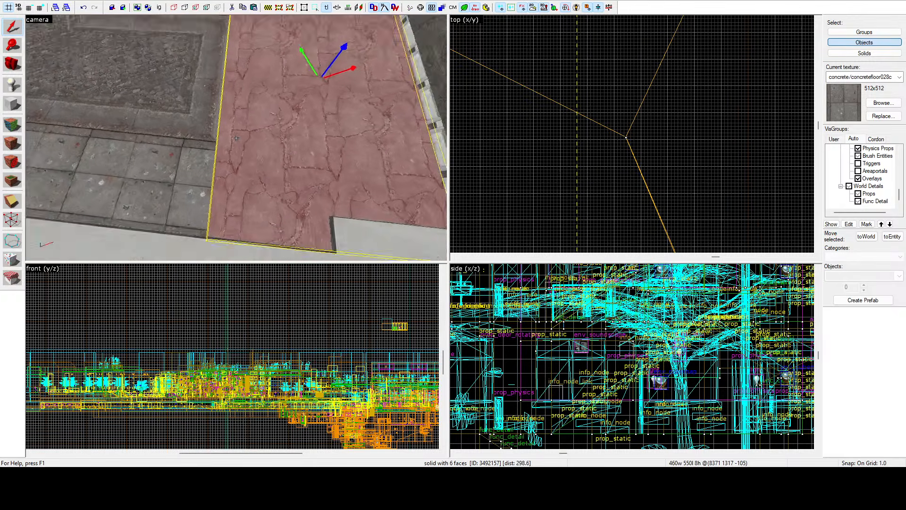
key(a)
key(s)
key(z)
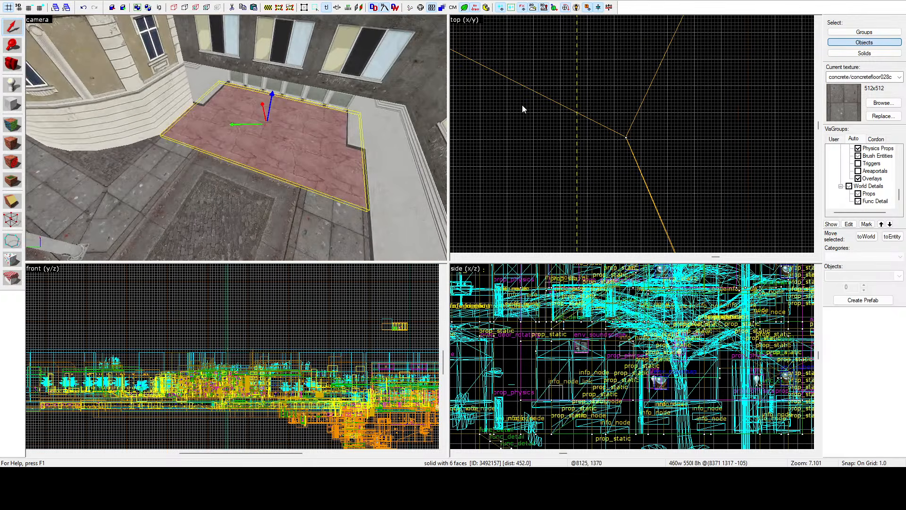
scroll(556, 138, down, 15)
click(651, 63)
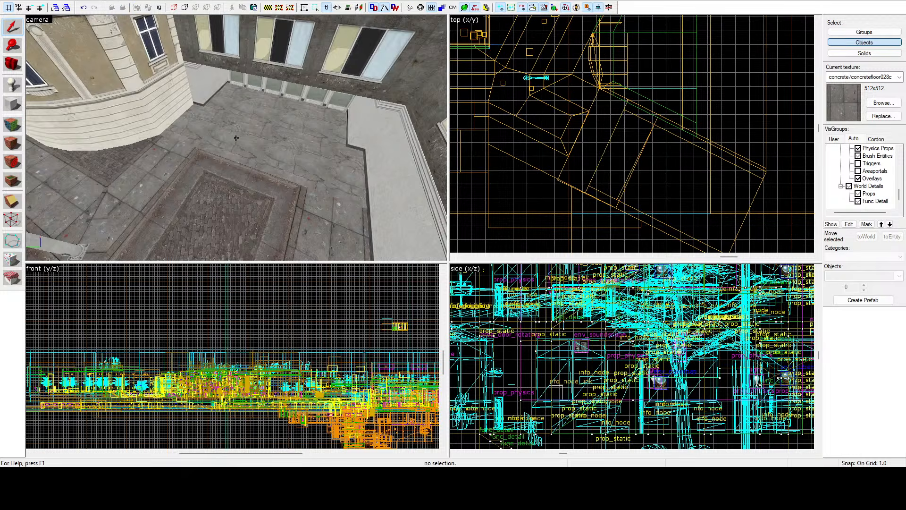
Step: Look over the courtyard entrance, the surrounding streets and the building interiors for further areas to fix
key(z)
key(w)
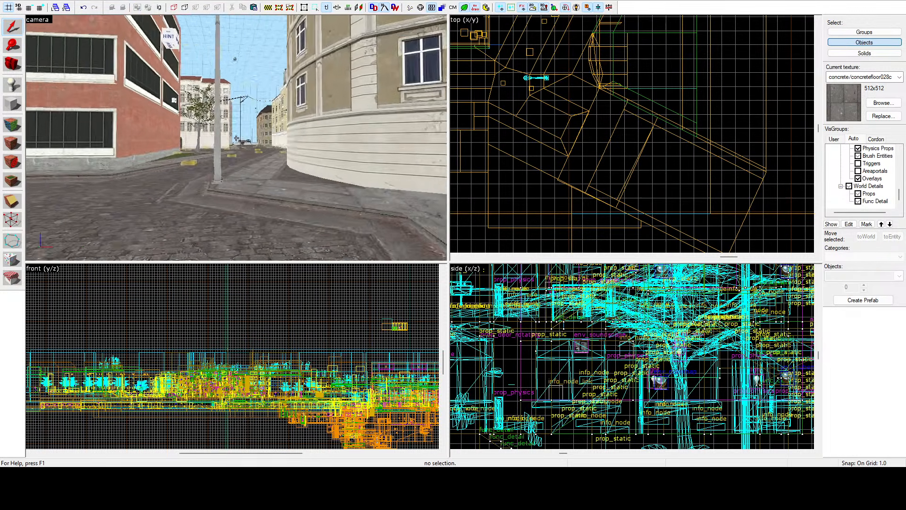
key(w)
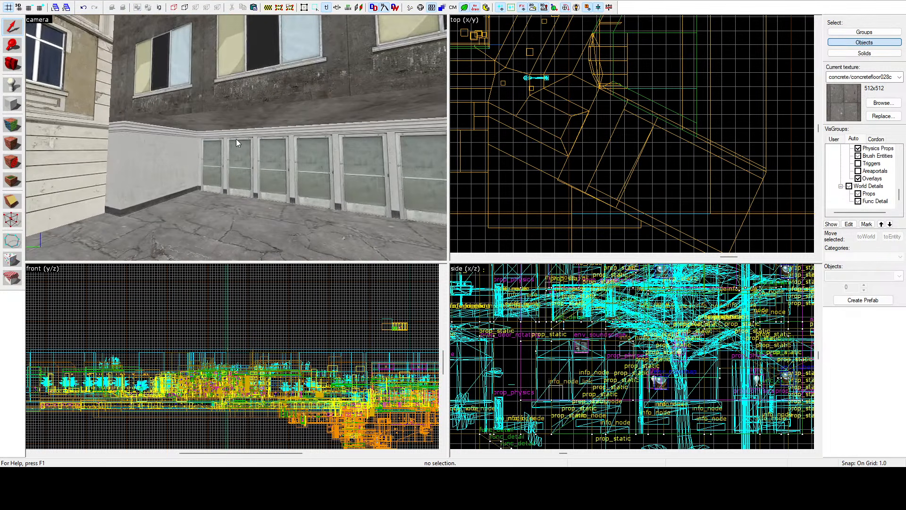
key(z)
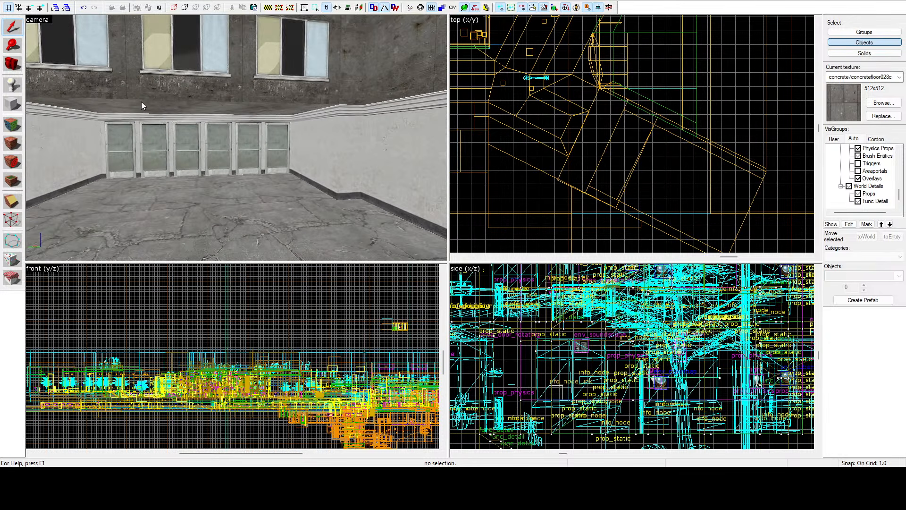
key(z)
key(w)
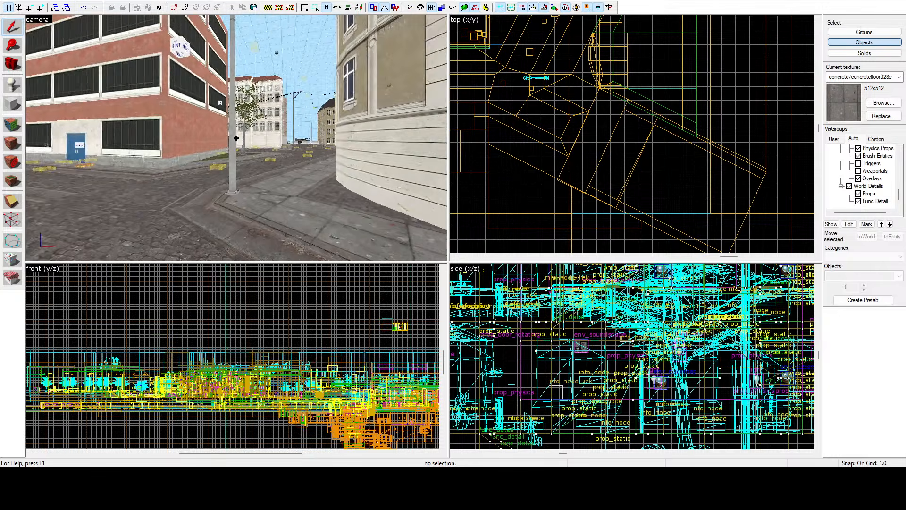
key(w)
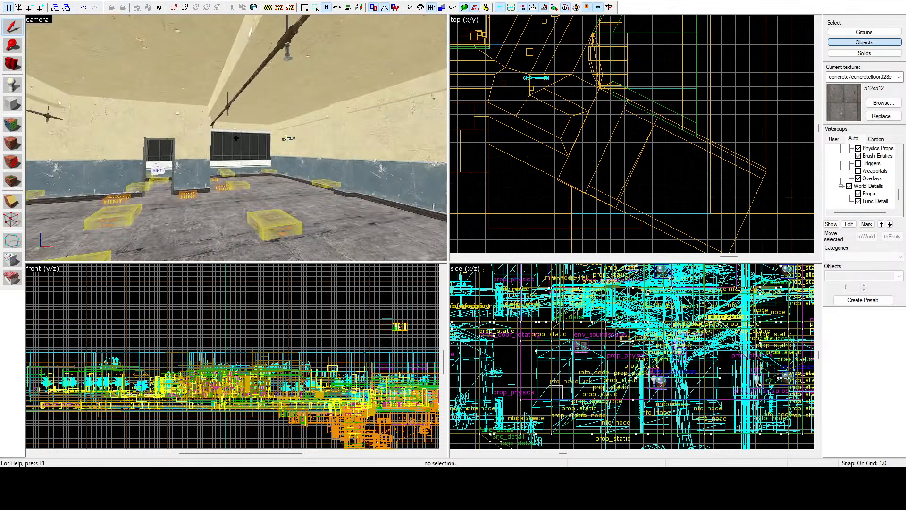
key(w)
key(w)
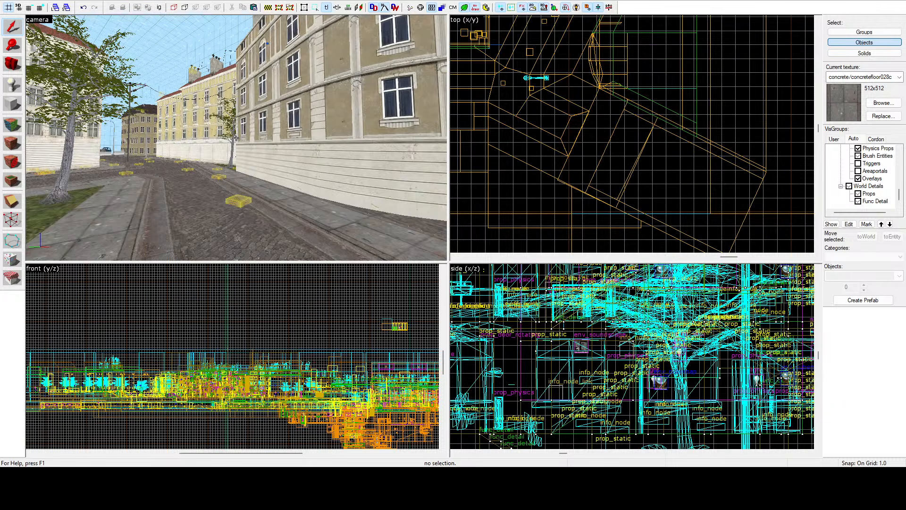
key(w)
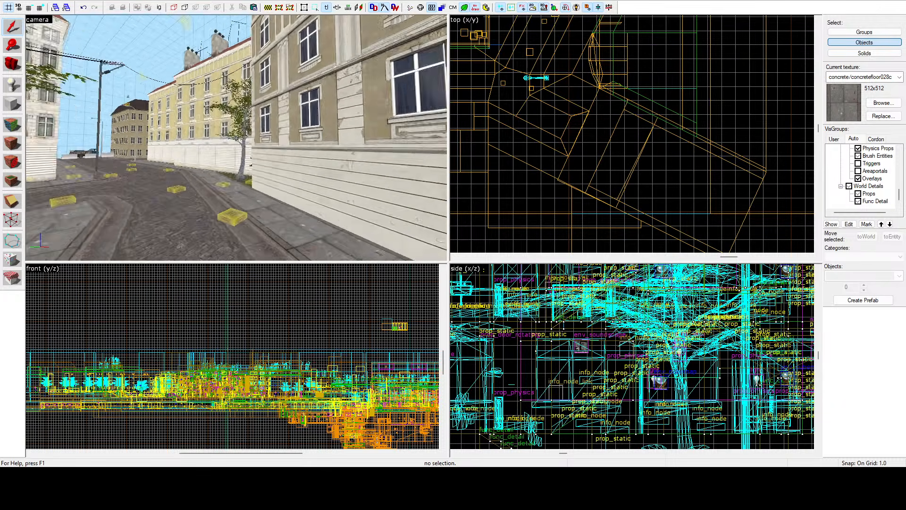
key(w)
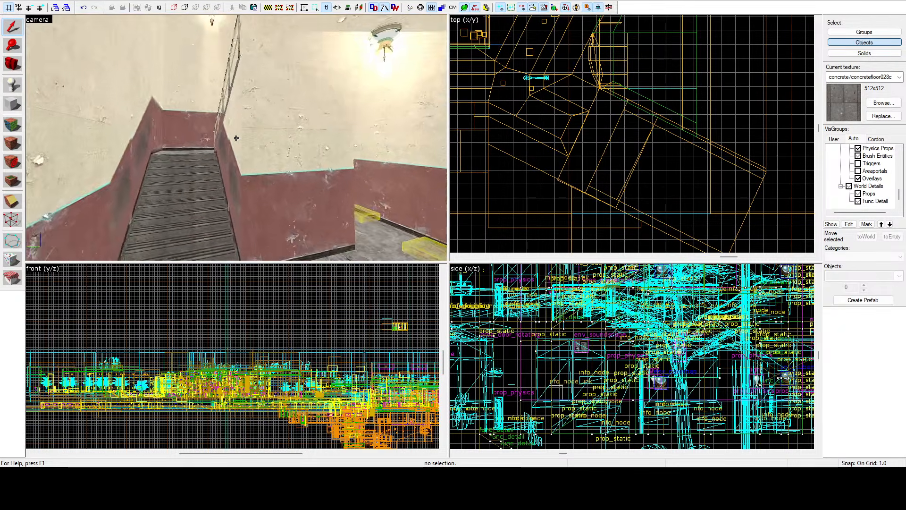
key(w)
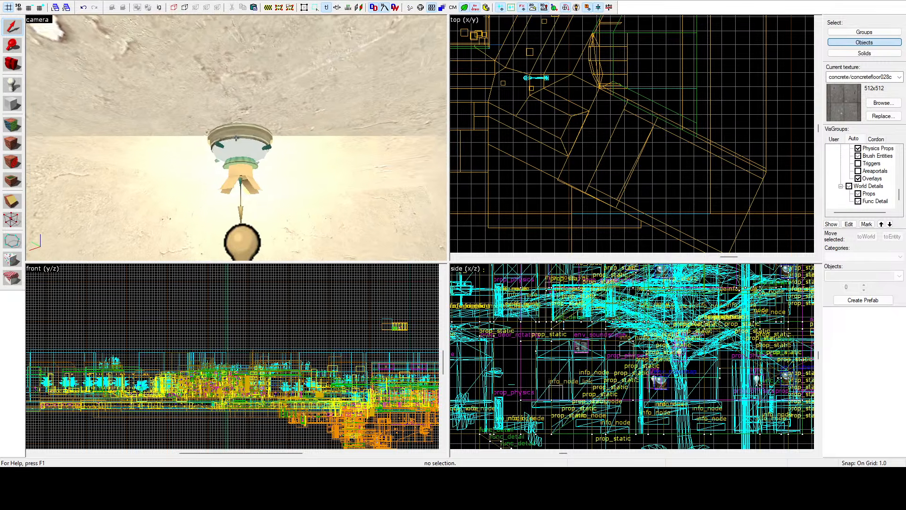
Step: Copy the round ceiling lamp prop from the plastered interior ceiling to the paved courtyard recess in the top view
key(z)
click(229, 141)
key(z)
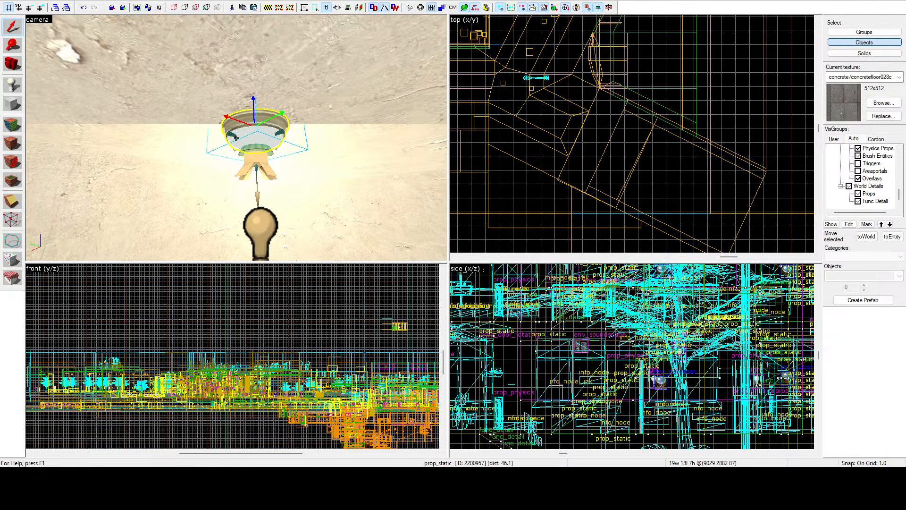
key(z)
scroll(610, 117, down, 7)
scroll(648, 32, up, 11)
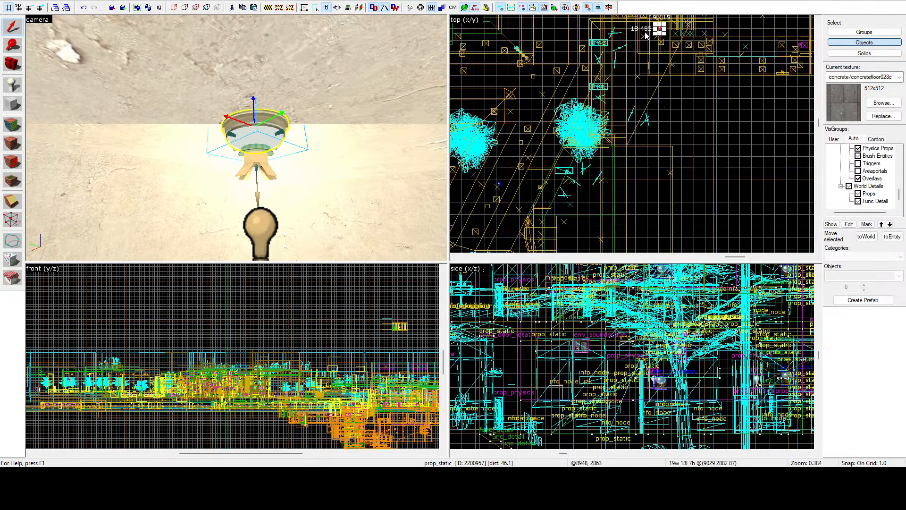
drag(666, 27, 594, 183)
scroll(639, 66, down, 9)
scroll(578, 174, up, 5)
scroll(578, 180, up, 4)
scroll(589, 150, down, 4)
key(z)
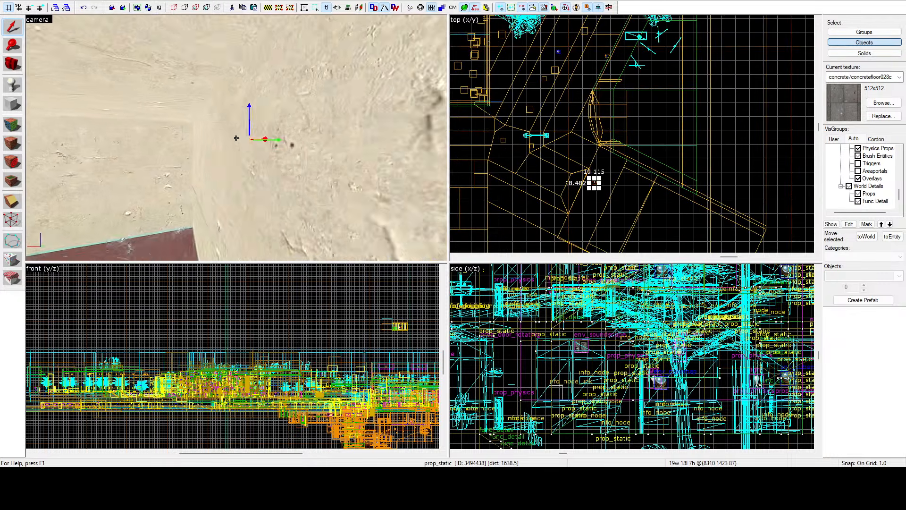
Step: Examine the copied round lamp against the dark facade above the courtyard doors, and clear the selection
key(w)
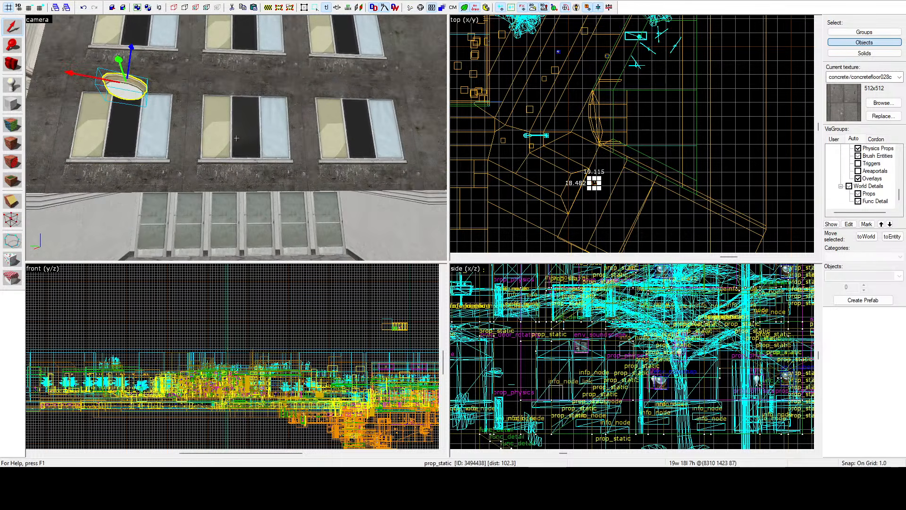
key(z)
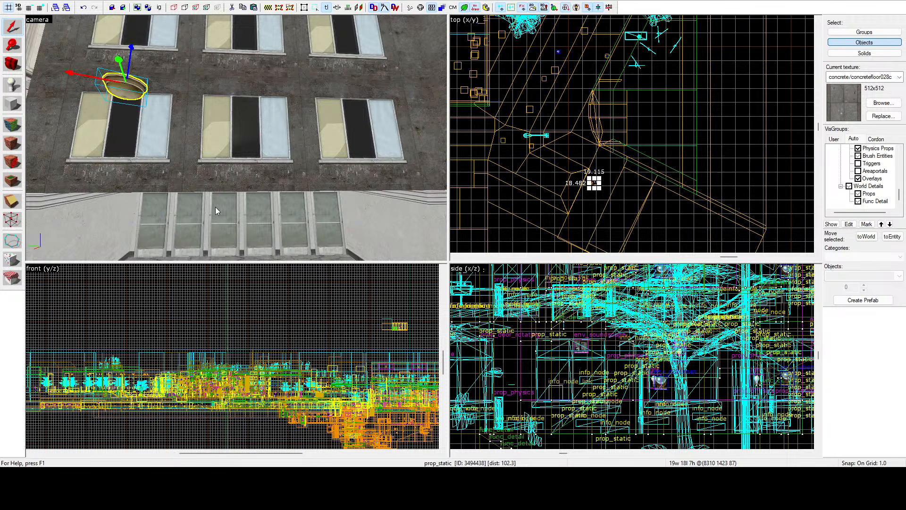
key(z)
key(d)
key(d)
key(z)
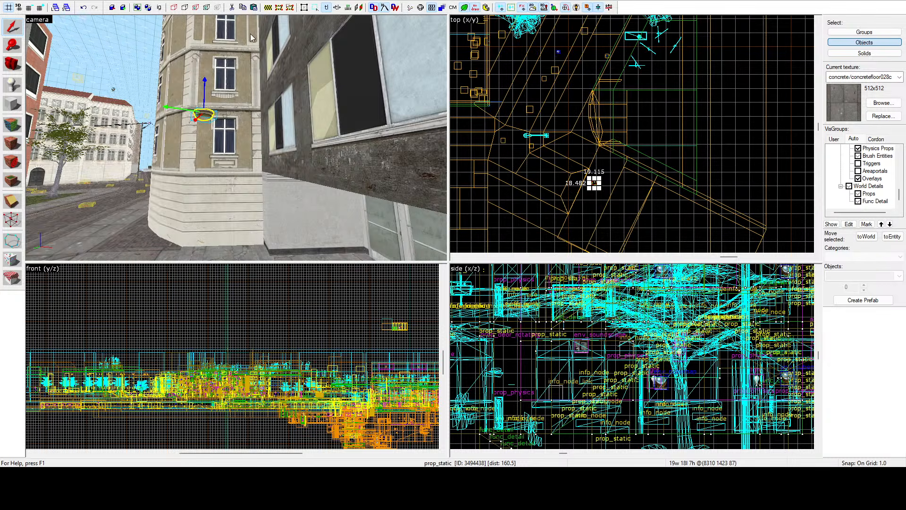
key(Escape)
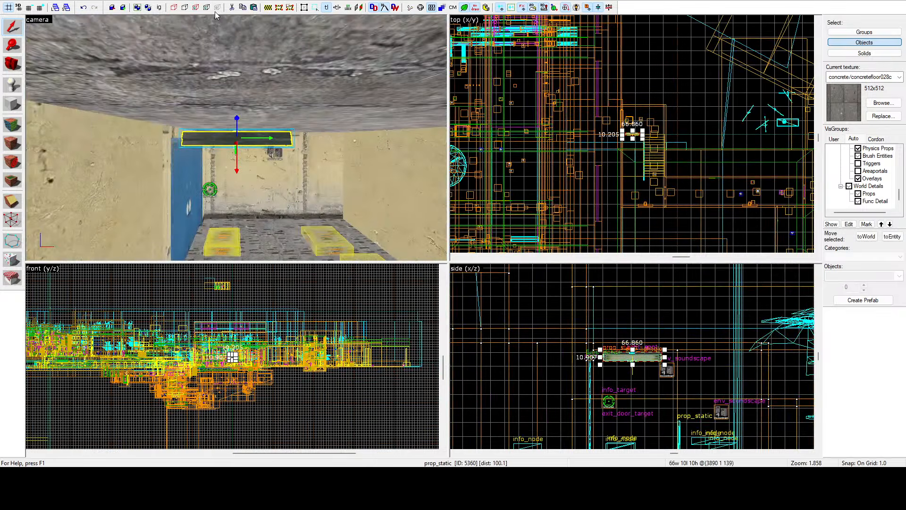
Step: Copy the fluorescent tube light beside the blue door to the courtyard recess and centre the views on the copy
key(z)
key(w)
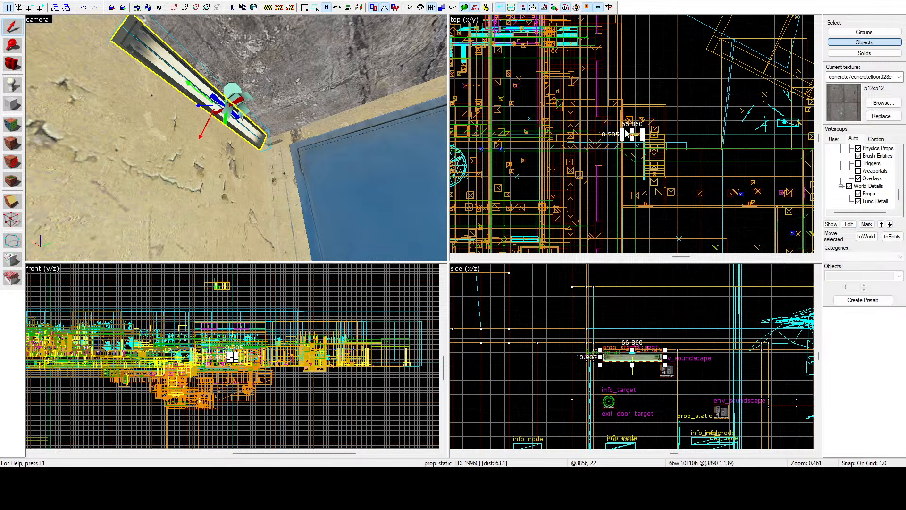
scroll(631, 135, up, 5)
drag(630, 140, 631, 162)
scroll(631, 161, down, 15)
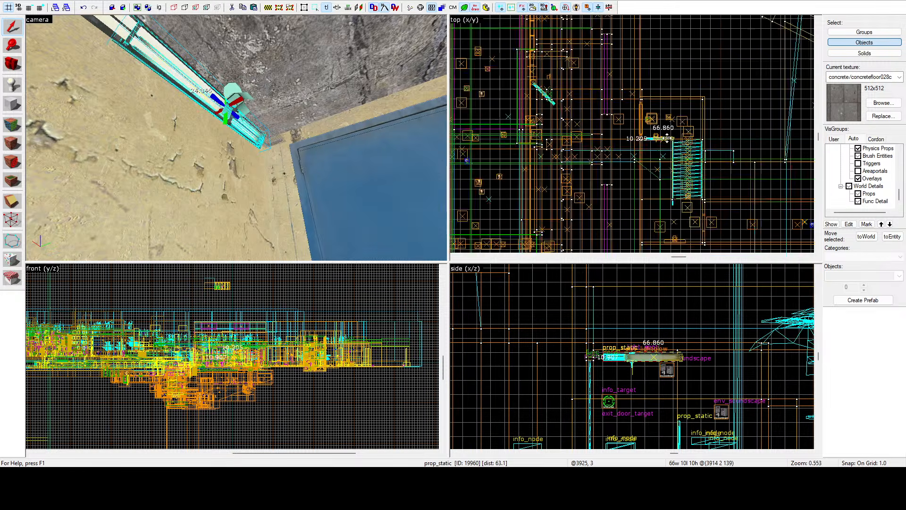
scroll(699, 98, up, 12)
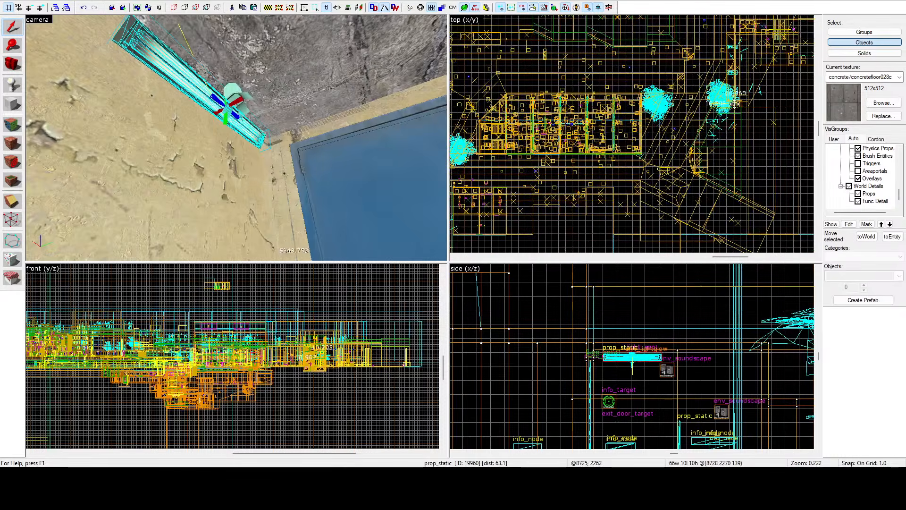
click(674, 191)
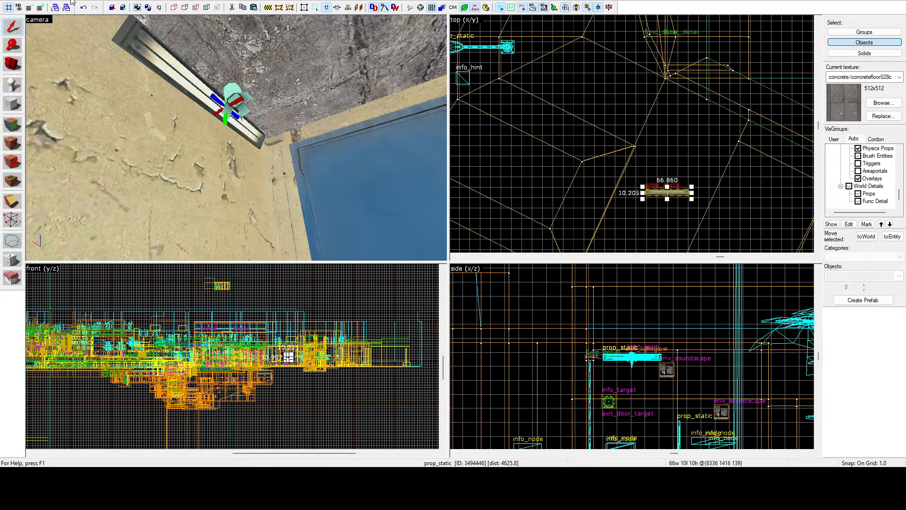
key(ctrl+shift+e)
key(z)
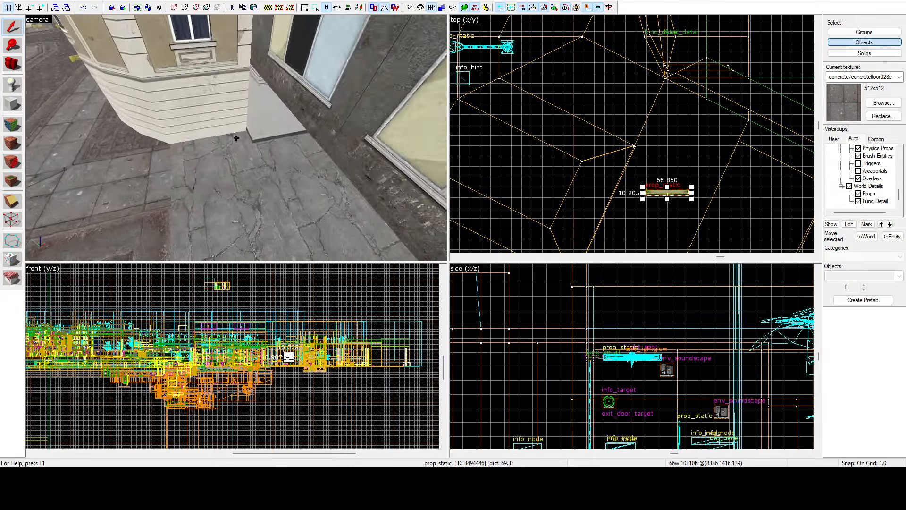
Step: Level the tilted tube light so that it faces straight down
key(z)
scroll(519, 293, down, 10)
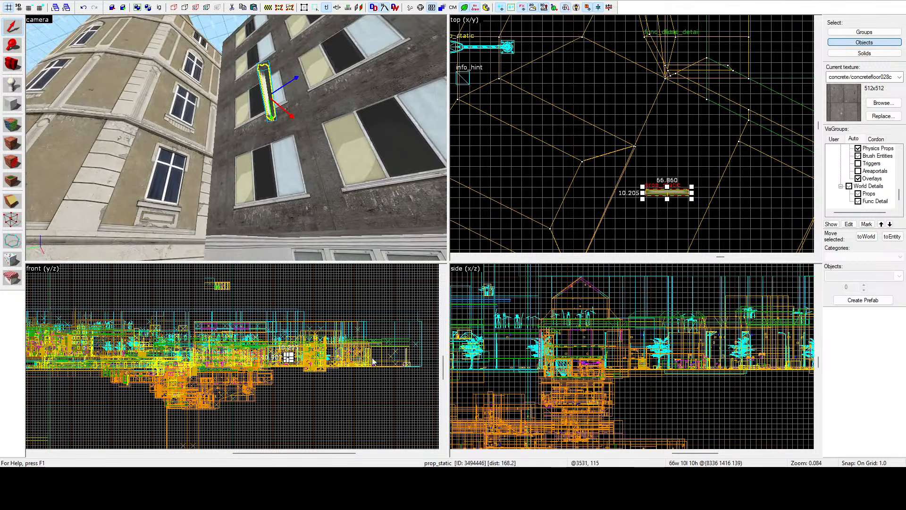
scroll(236, 360, up, 18)
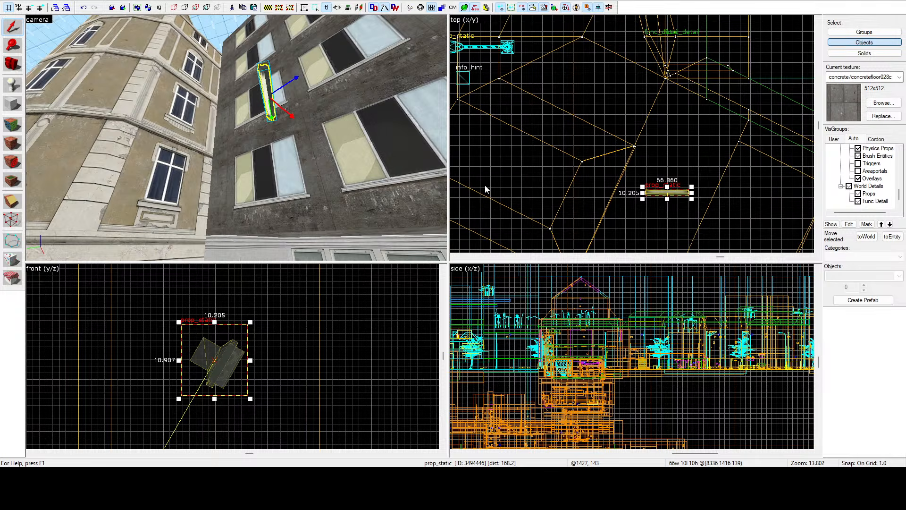
key(ctrl+z)
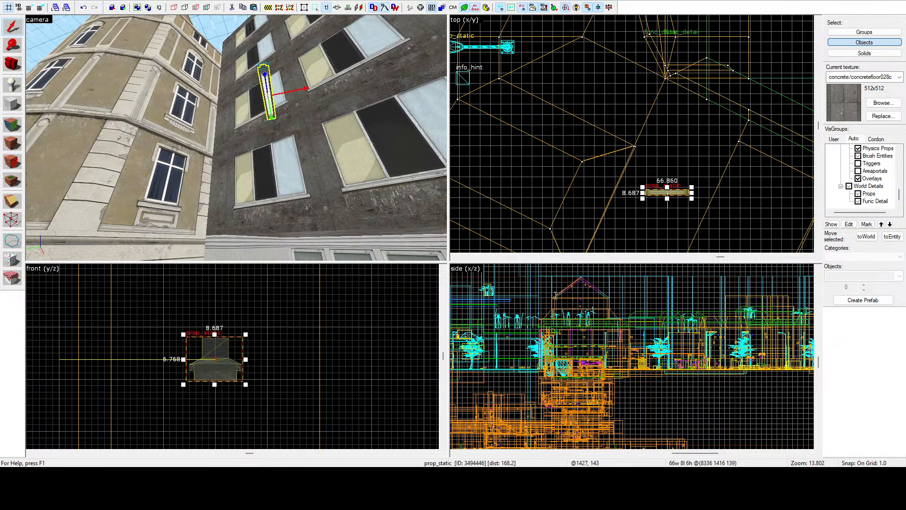
Step: Rotate the tube light in the top view to lie parallel to the angled upper edge of the courtyard recess
scroll(676, 194, up, 4)
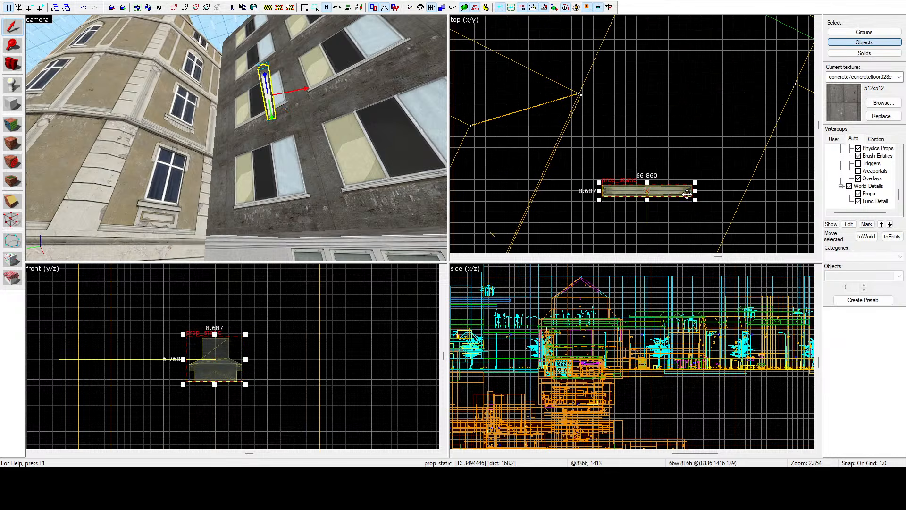
click(686, 193)
drag(693, 197, 693, 216)
drag(691, 224, 691, 224)
scroll(646, 150, down, 5)
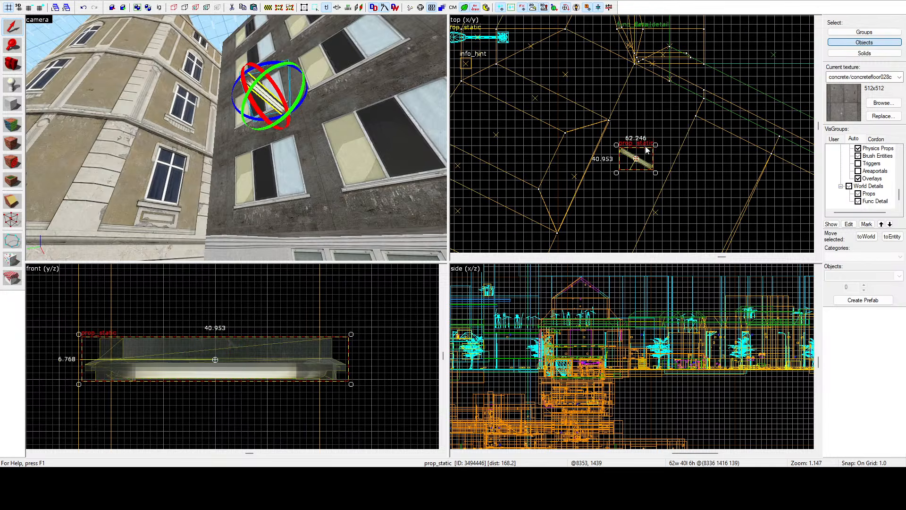
drag(645, 154, 717, 165)
scroll(739, 339, down, 3)
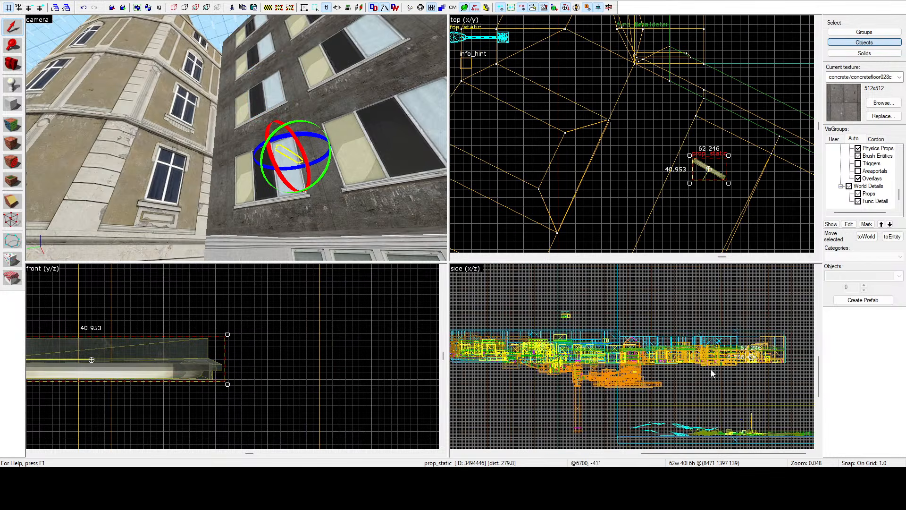
scroll(738, 339, up, 15)
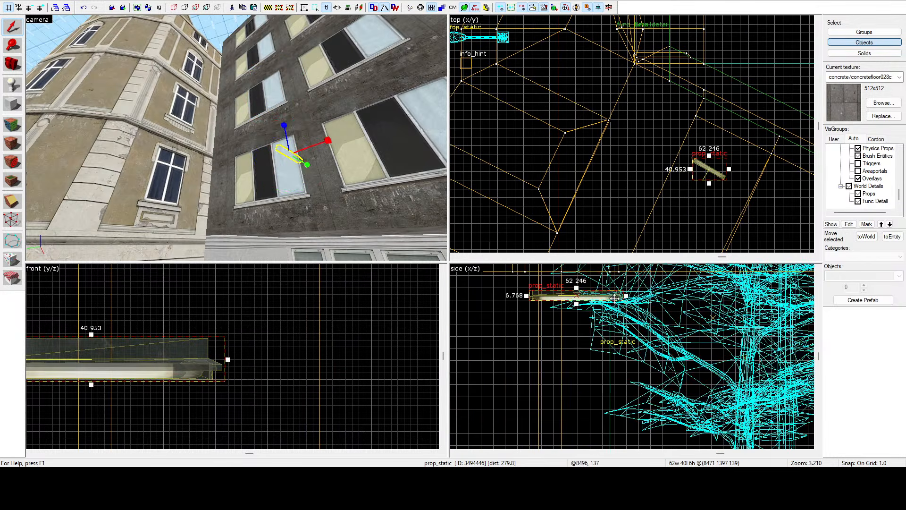
drag(615, 298, 640, 365)
scroll(639, 370, up, 9)
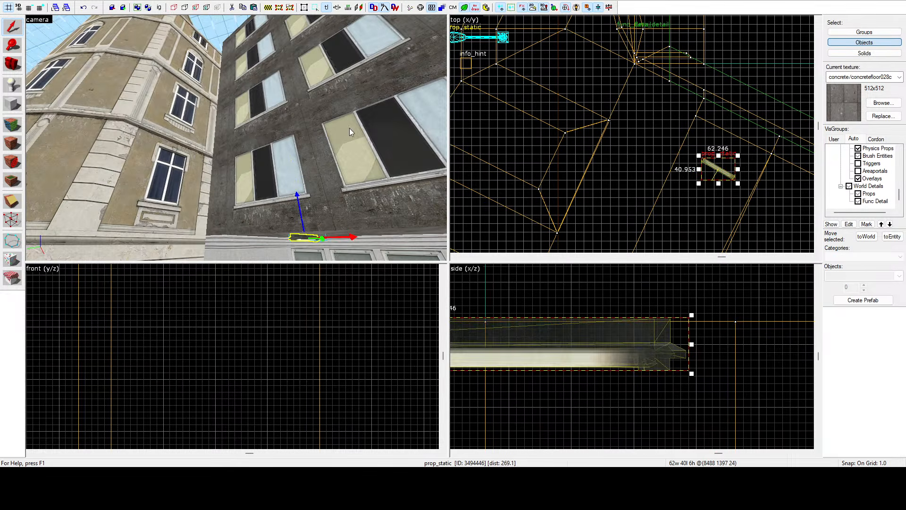
key(z)
key(z)
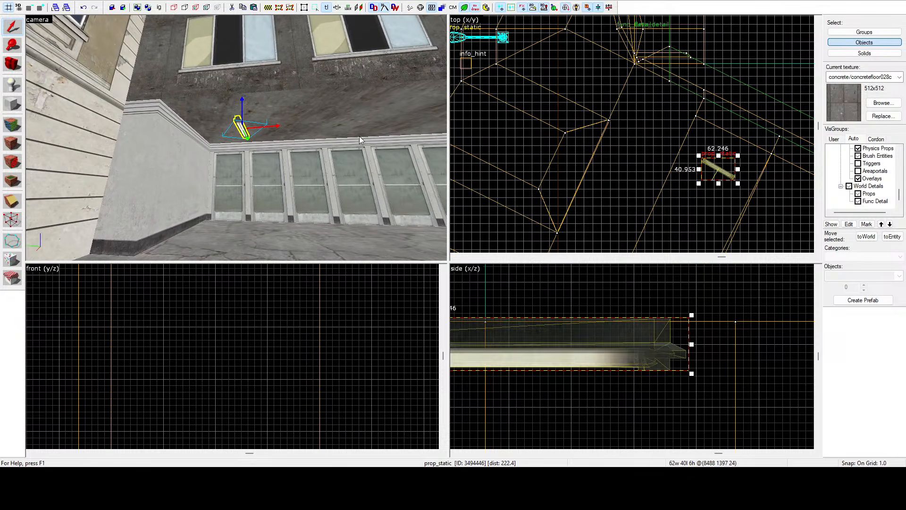
scroll(740, 166, up, 4)
scroll(741, 168, up, 1)
drag(714, 188, 705, 188)
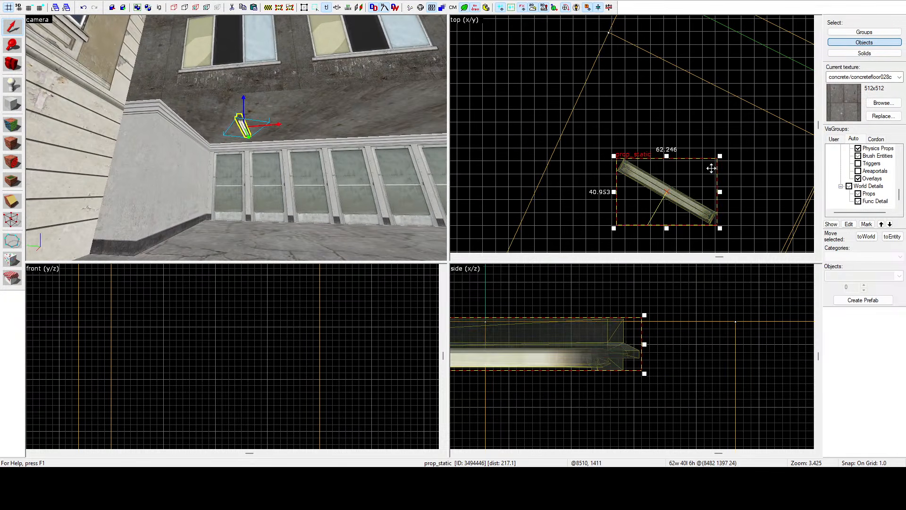
drag(718, 156, 735, 140)
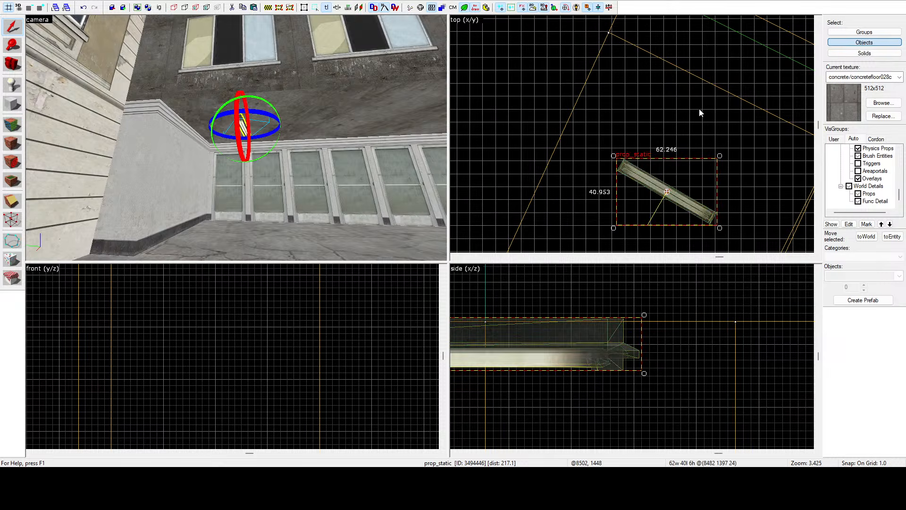
scroll(672, 95, down, 3)
drag(677, 142, 672, 142)
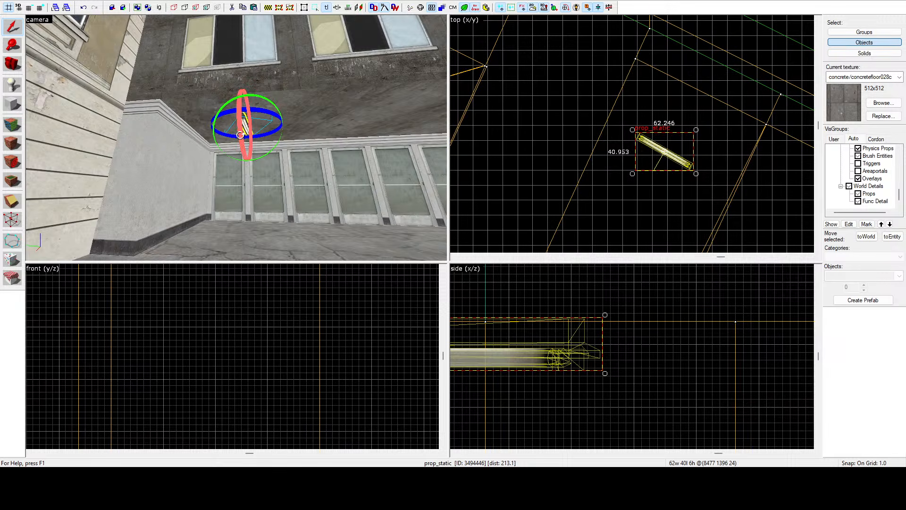
Step: Place a copy of the tube light at the opposite end of the overhang, in line with the first one
scroll(641, 134, down, 3)
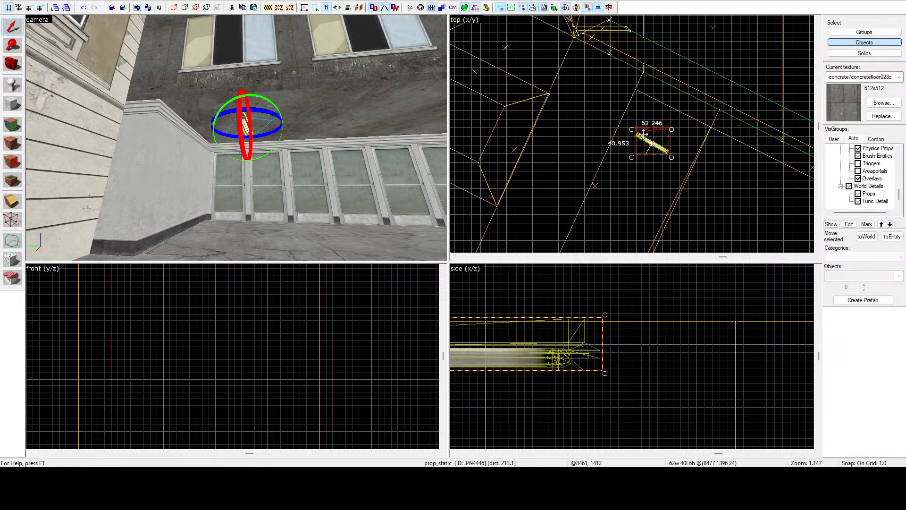
scroll(642, 99, down, 4)
drag(645, 134, 615, 181)
scroll(631, 146, up, 2)
scroll(630, 148, up, 1)
click(633, 142)
Step: Examine the pair of tube lights above the glass doors from inside the courtyard and from the street
key(z)
key(s)
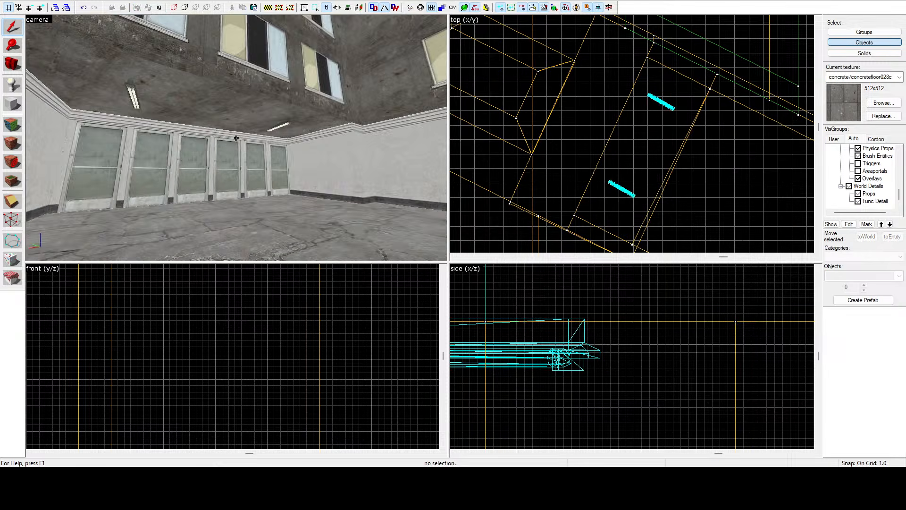
key(w)
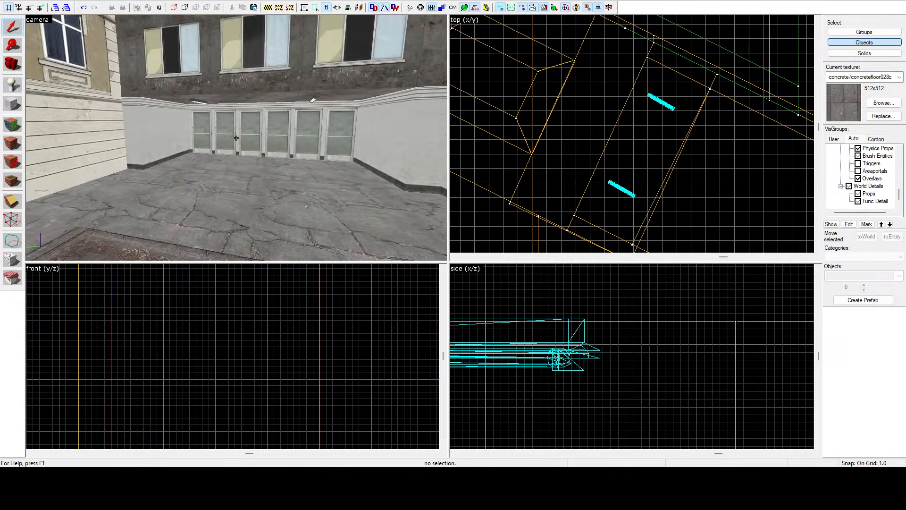
key(w)
key(s)
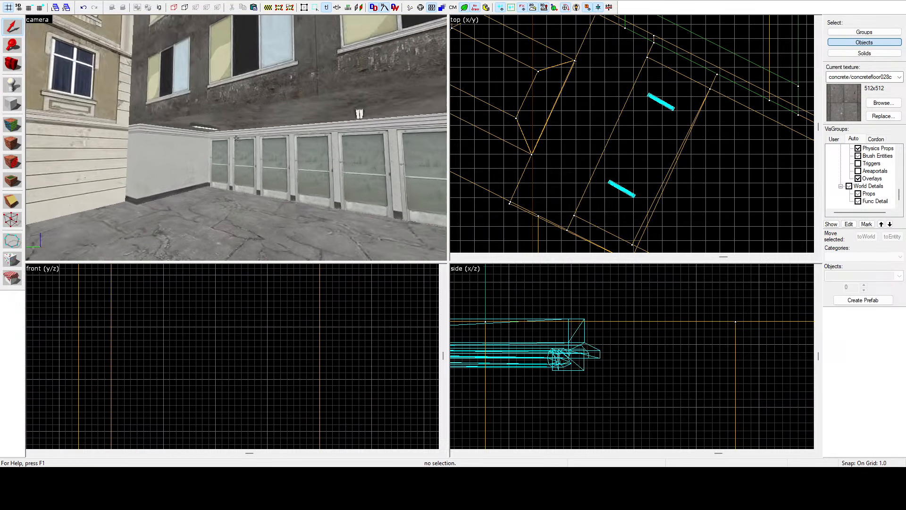
key(w)
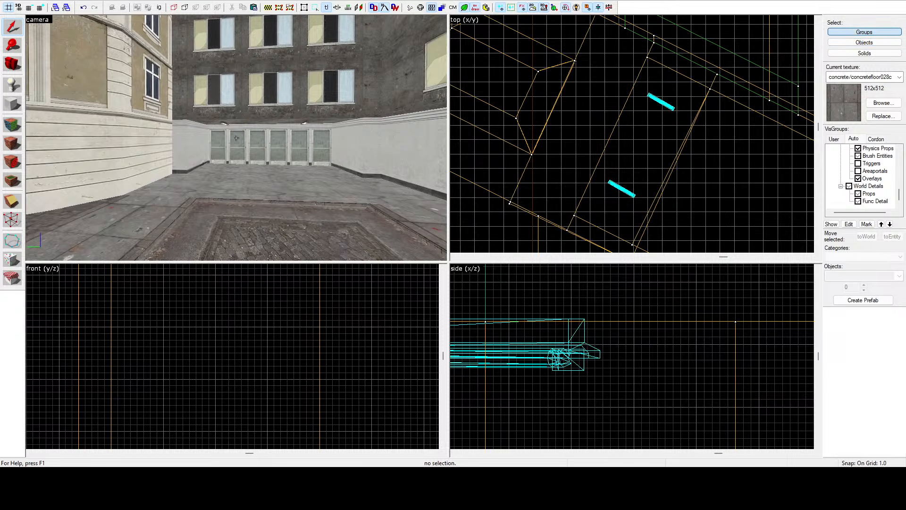
key(w)
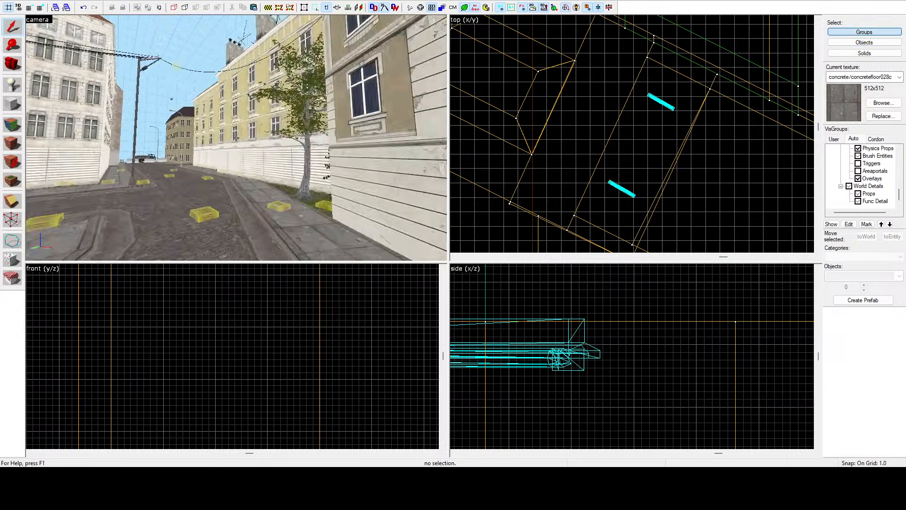
Step: Try selecting the grouped staircase geometry in the plastered stairwell, return to object selection and clear the selection
key(w)
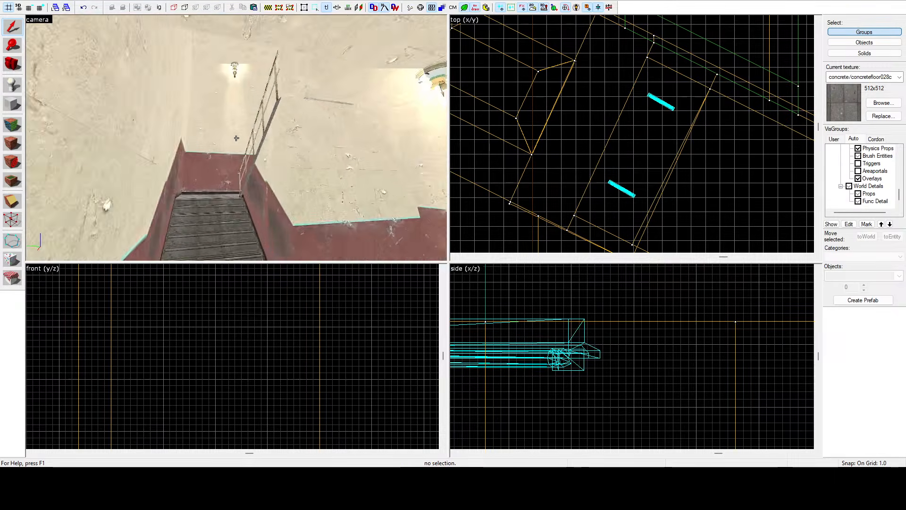
key(w)
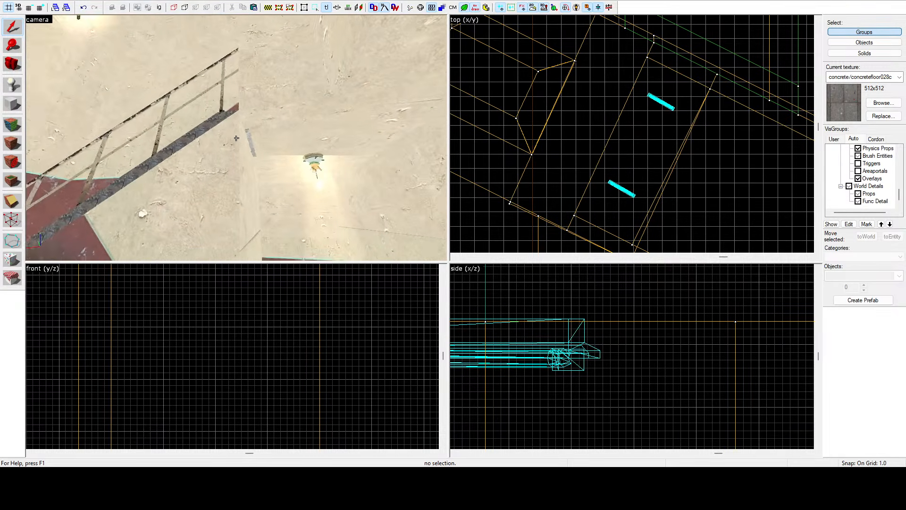
key(w)
click(236, 138)
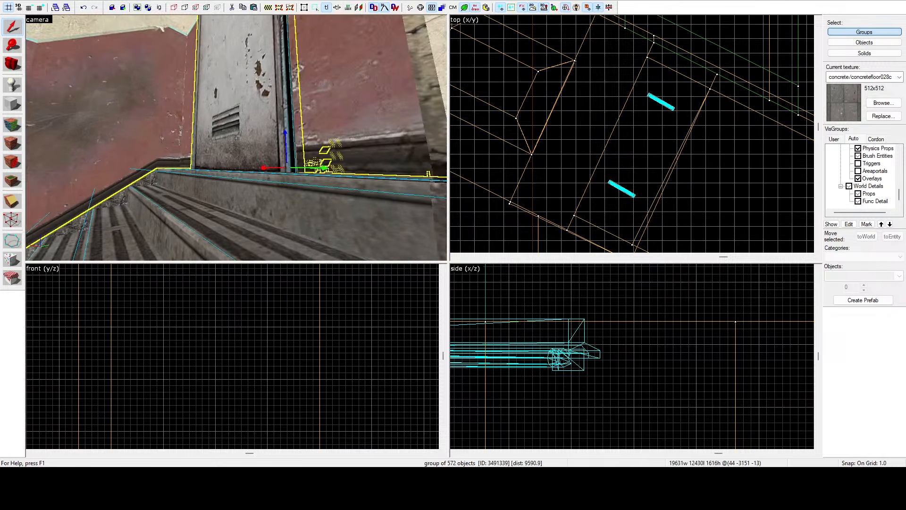
key(z)
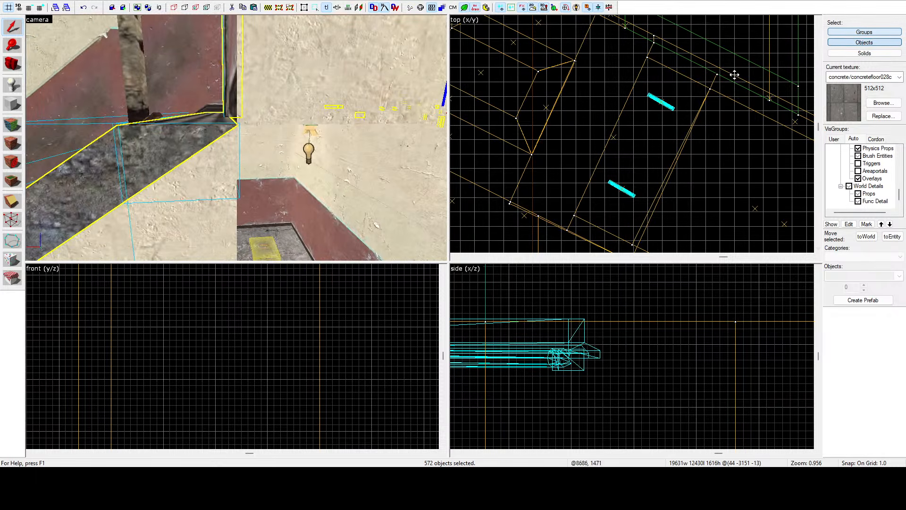
scroll(630, 99, down, 12)
key(Escape)
key(z)
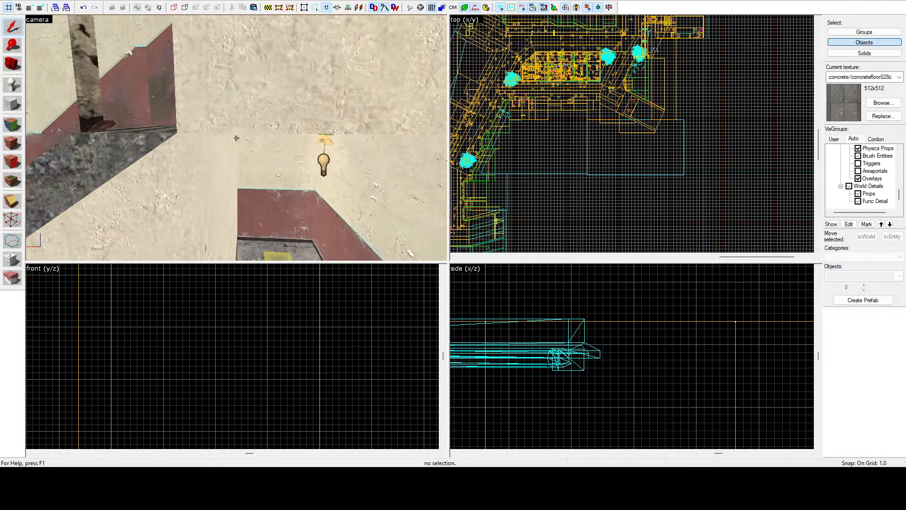
Step: Select the wall brush above the stairwell lamp and lower the vertices of its stair-side bottom edge by 1 unit, making it 129 high
click(236, 138)
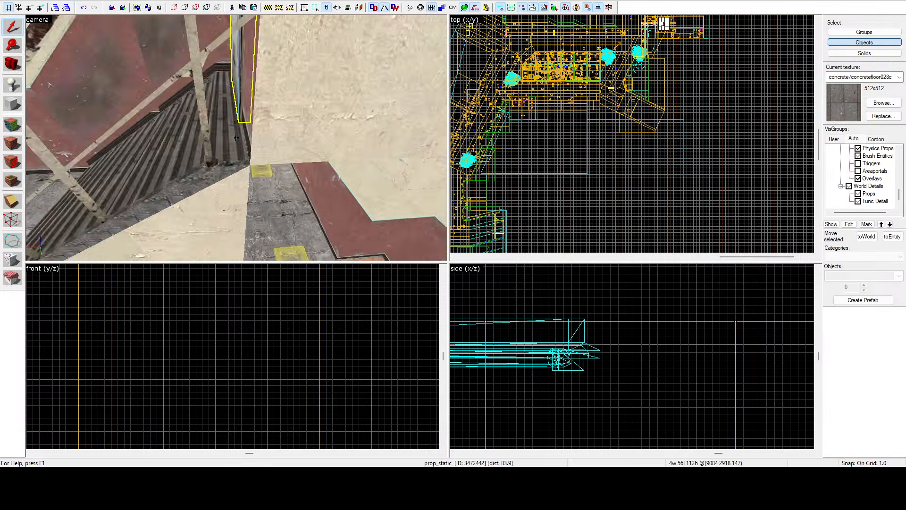
key(s)
key(w)
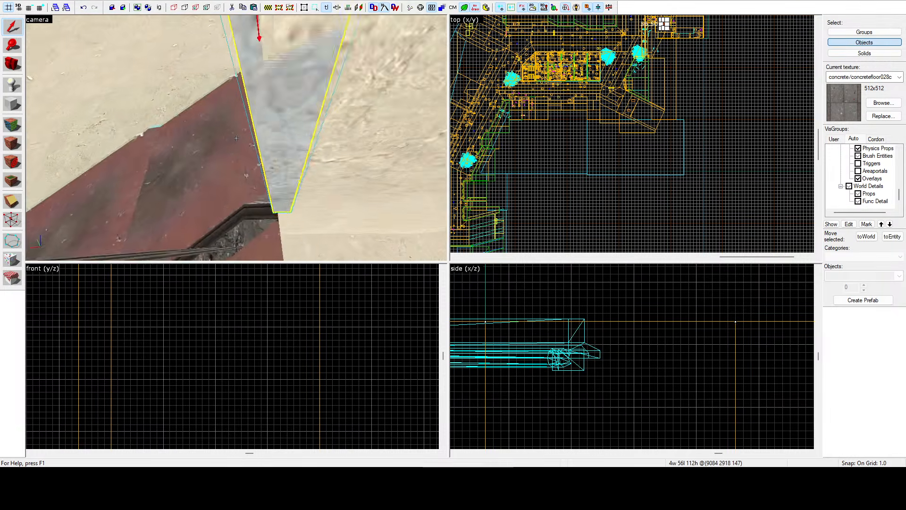
click(236, 138)
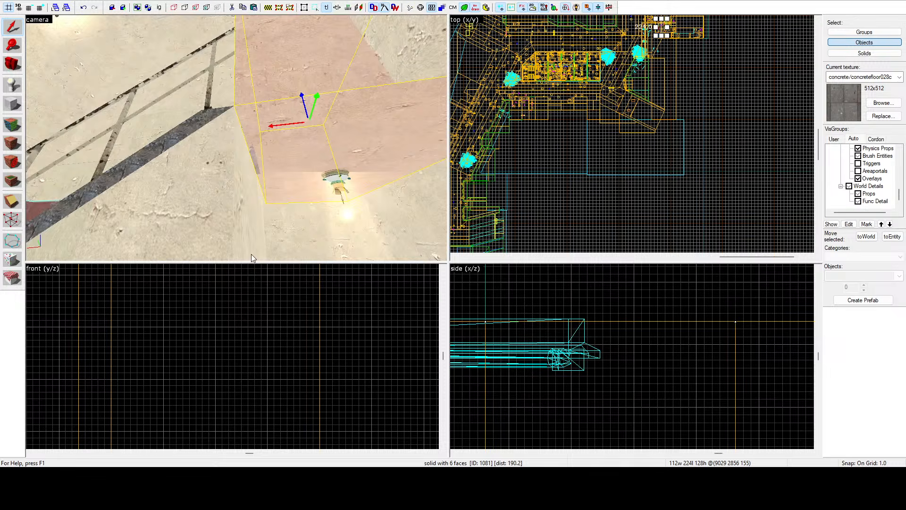
scroll(289, 304, down, 5)
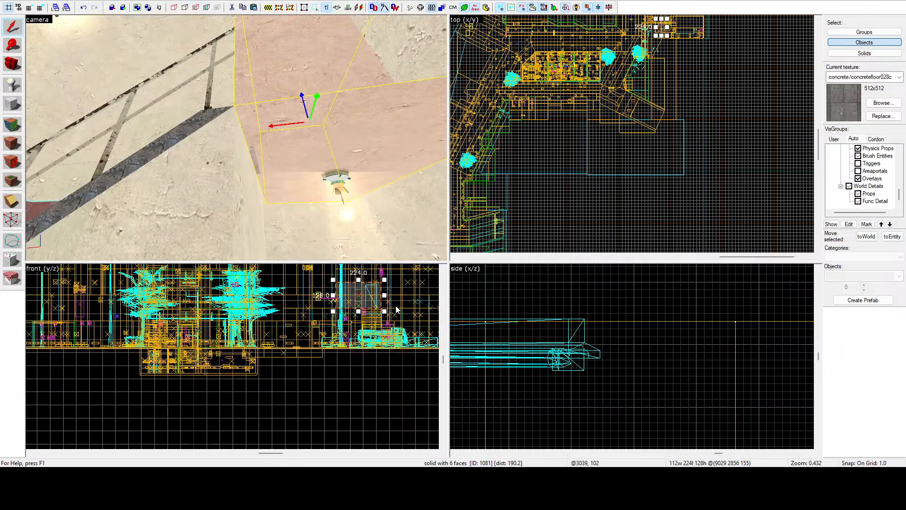
scroll(397, 309, up, 3)
scroll(589, 345, down, 5)
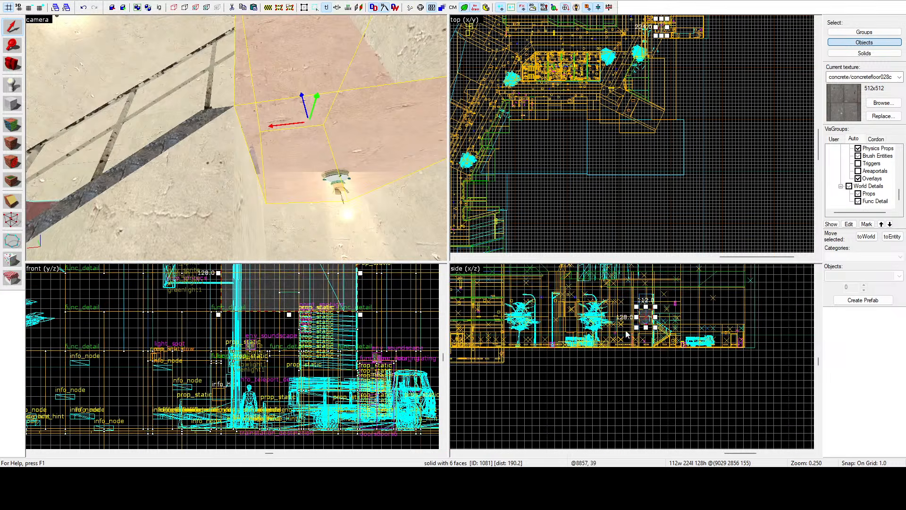
scroll(626, 334, up, 8)
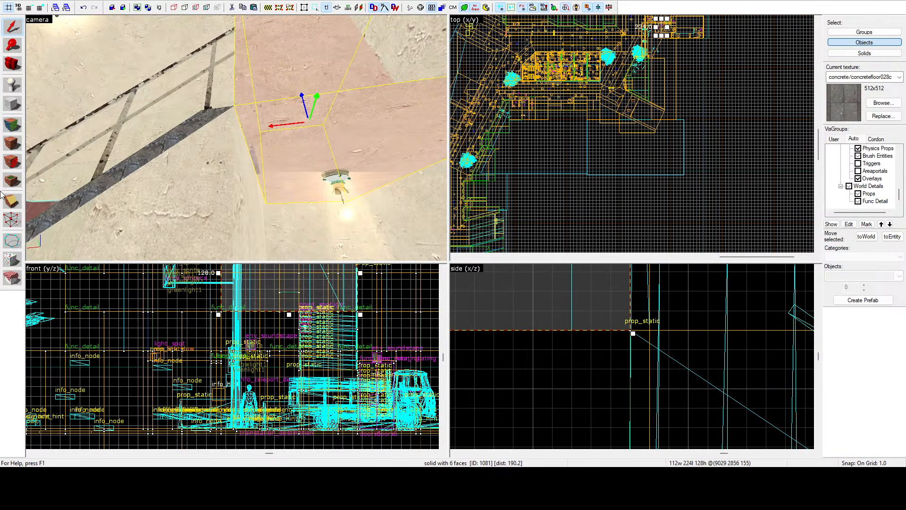
click(13, 218)
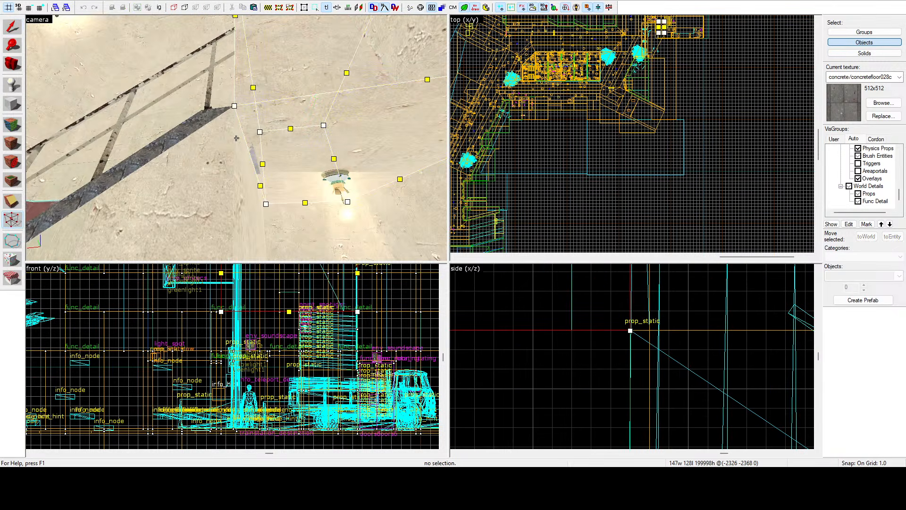
key(w)
key(z)
key(z)
key(w)
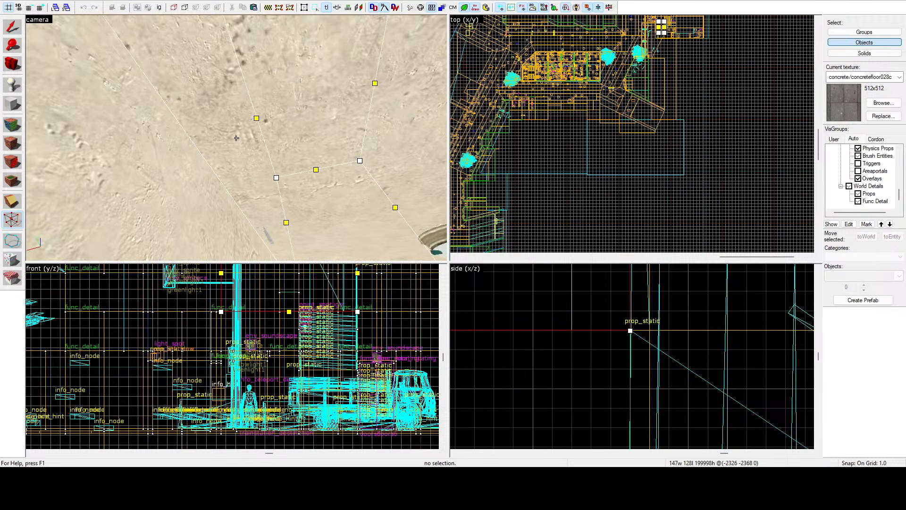
key(z)
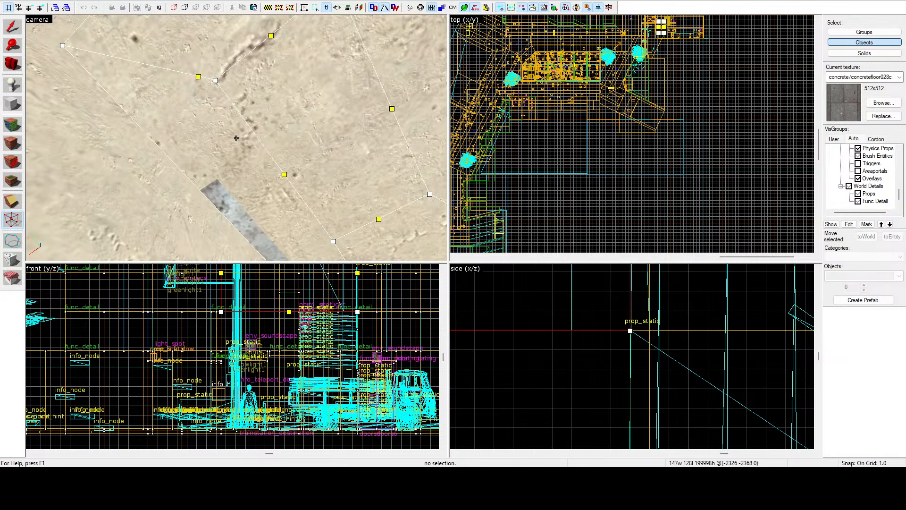
key(z)
key(s)
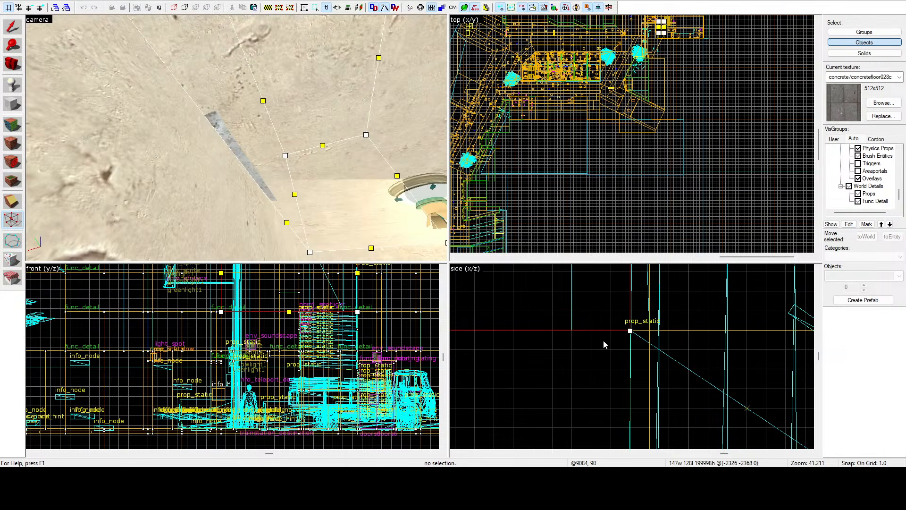
drag(630, 332, 631, 349)
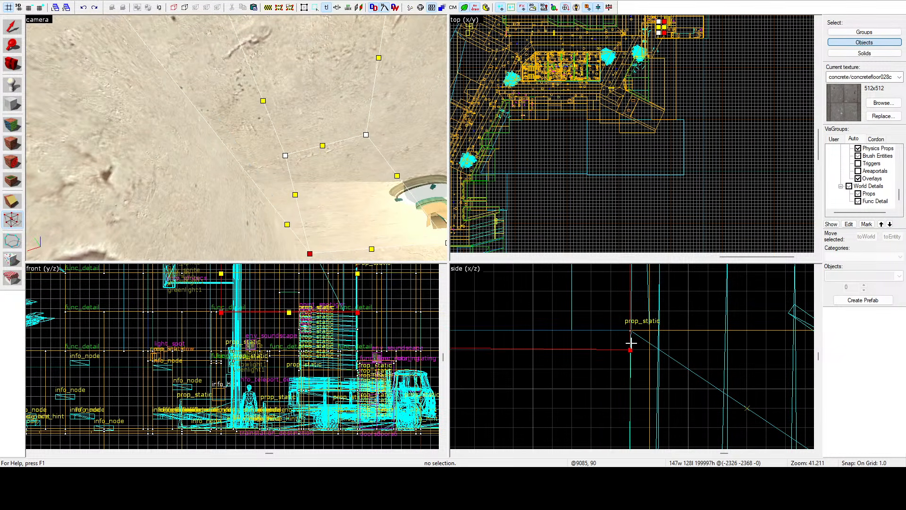
click(13, 27)
Step: Lower the vertices on the opposite bottom edge of the same brush by 1 unit to level its underside
key(z)
key(s)
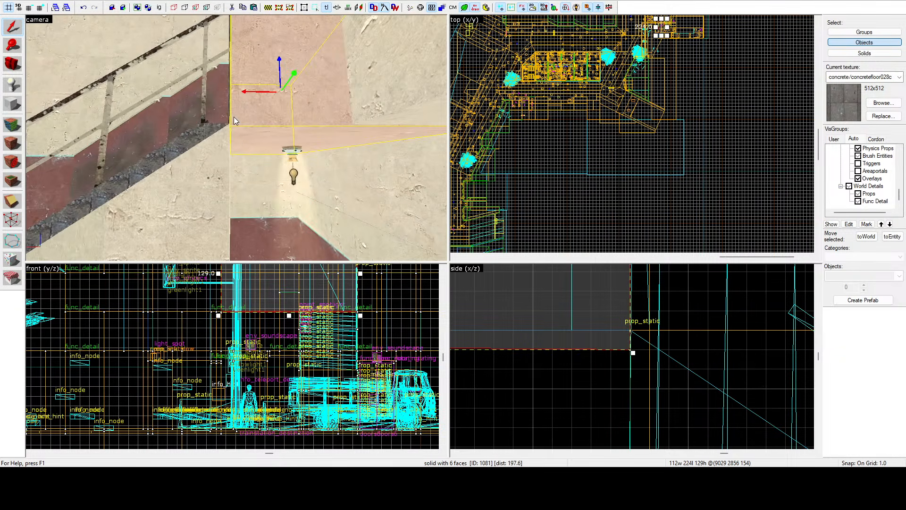
key(w)
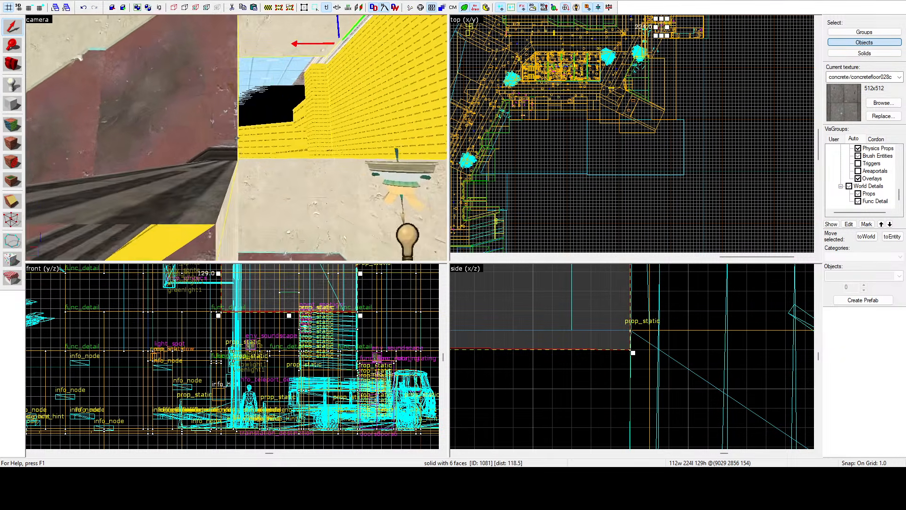
key(s)
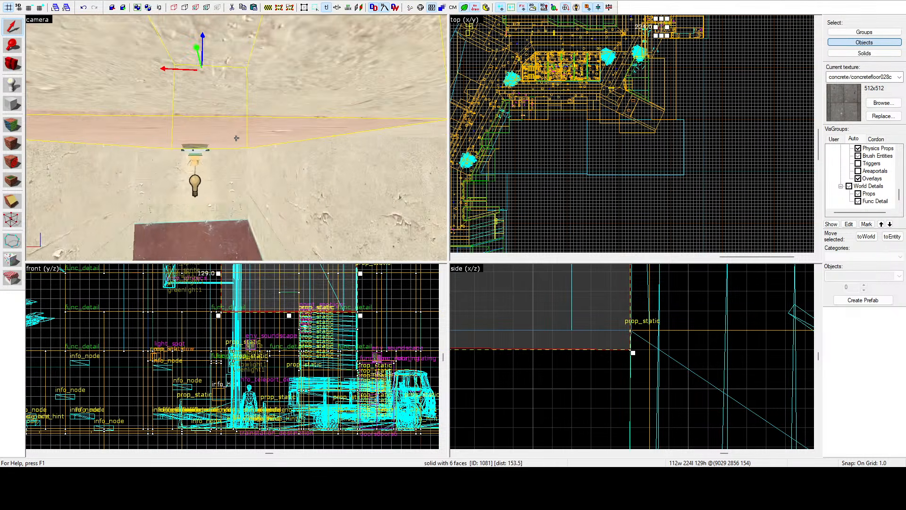
key(a)
key(z)
scroll(666, 347, down, 15)
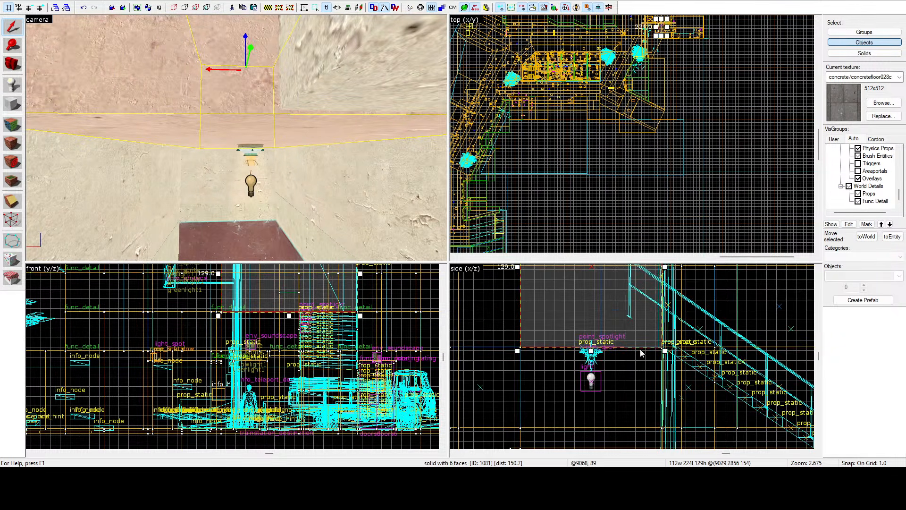
scroll(517, 354, up, 10)
key(shift+v)
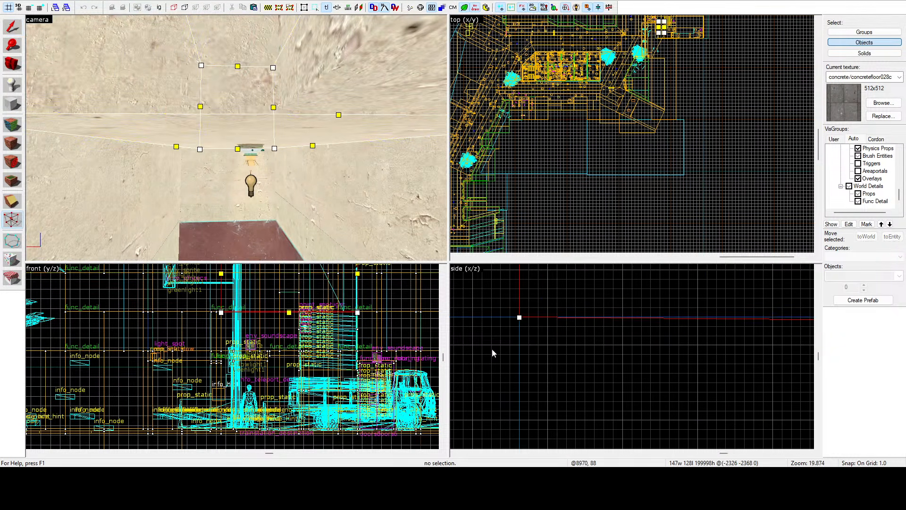
drag(519, 317, 521, 326)
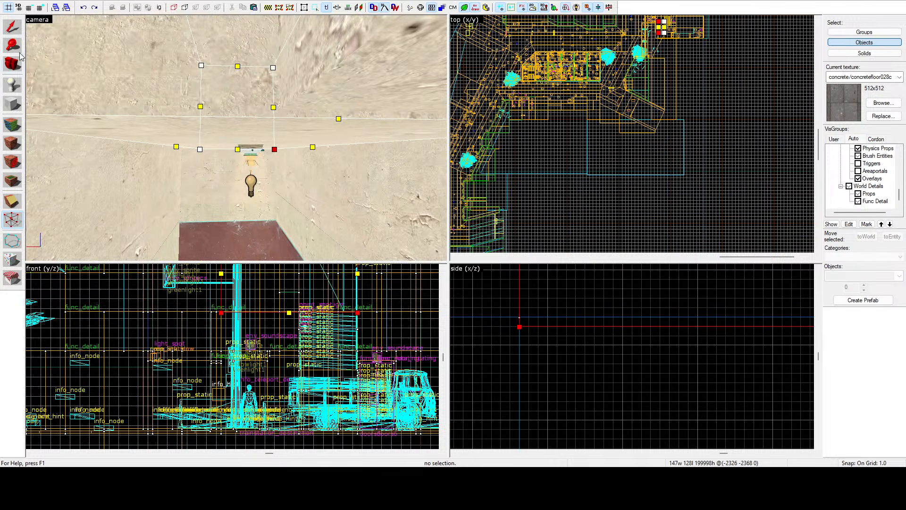
click(15, 33)
Step: Select the adjoining 120-wide, 128-long ceiling brush and extend its bottom down to align with the lowered edge
click(398, 85)
key(z)
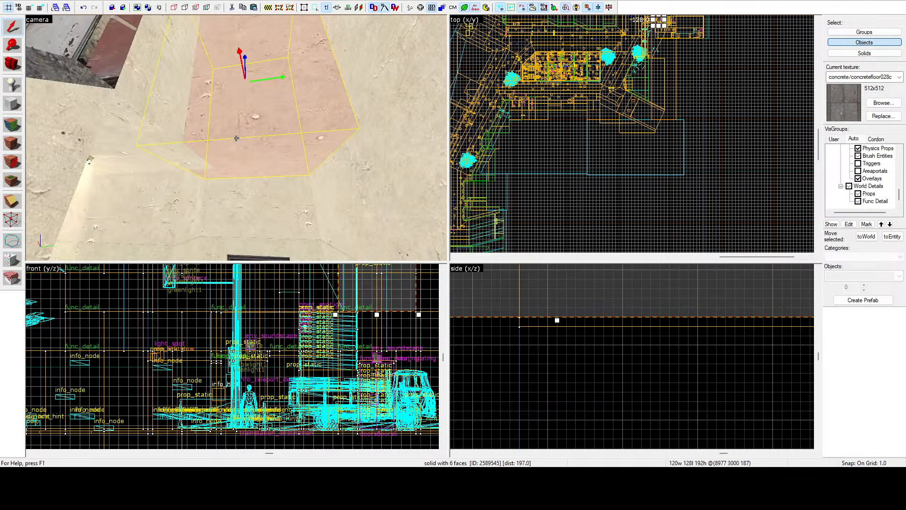
scroll(537, 314, down, 3)
drag(559, 320, 573, 325)
click(573, 349)
key(z)
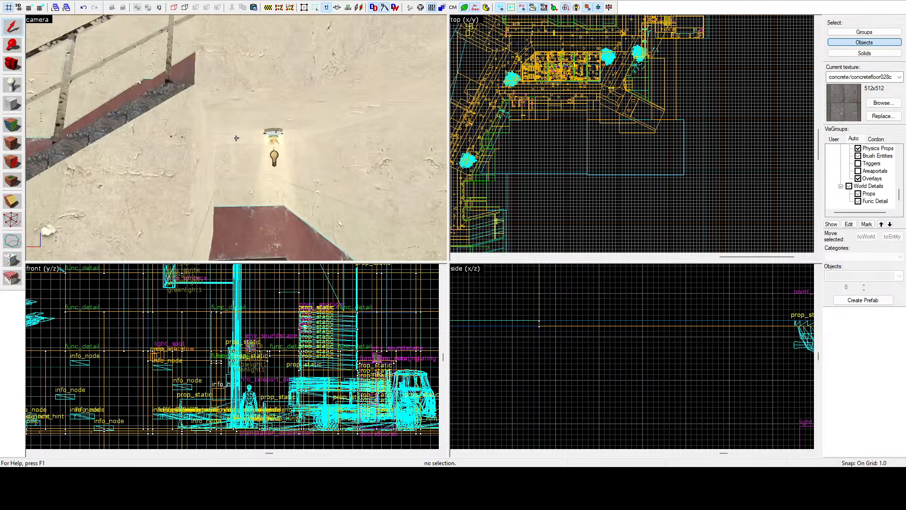
Step: Extend the bottom of the large 784-wide wall brush down by 1 unit to a height of 946, and clear the selection
click(236, 138)
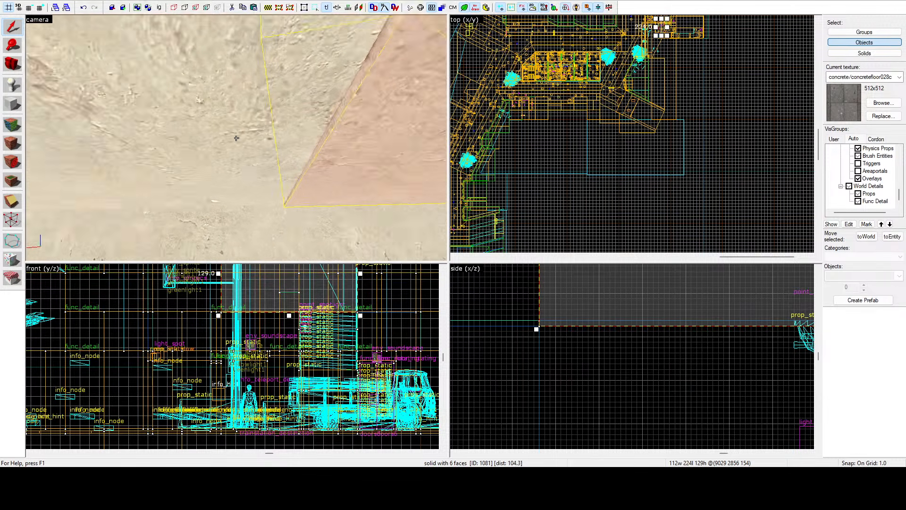
click(237, 138)
key(z)
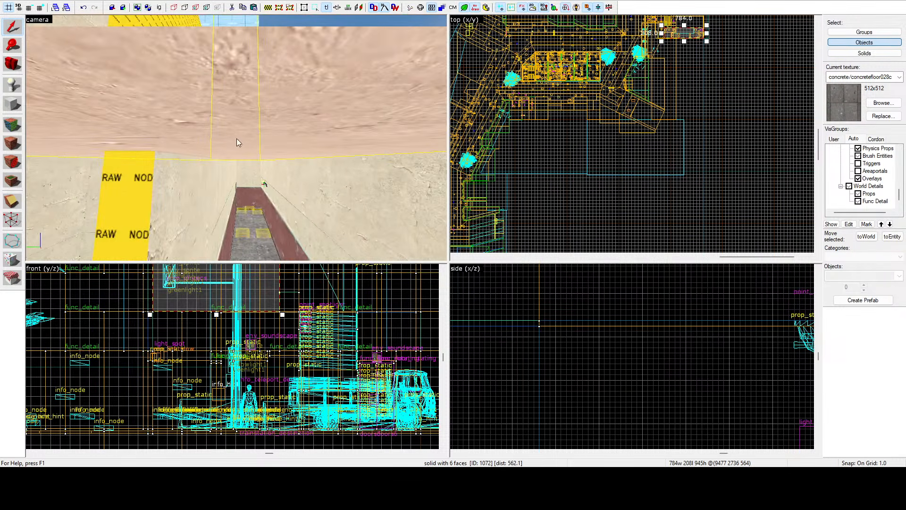
scroll(552, 356, down, 6)
scroll(566, 355, up, 9)
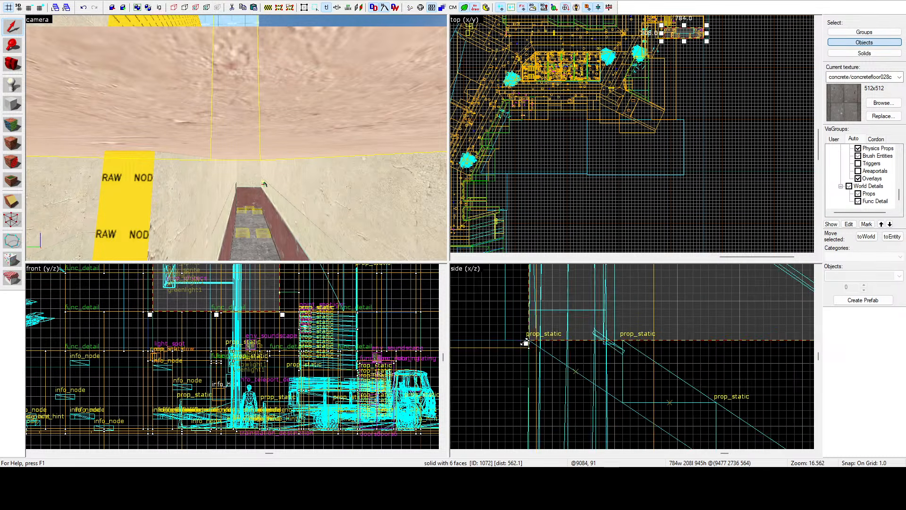
mouse_move(530, 348)
mouse_down()
mouse_move(540, 357)
mouse_move(521, 350)
mouse_up()
scroll(543, 355, up, 3)
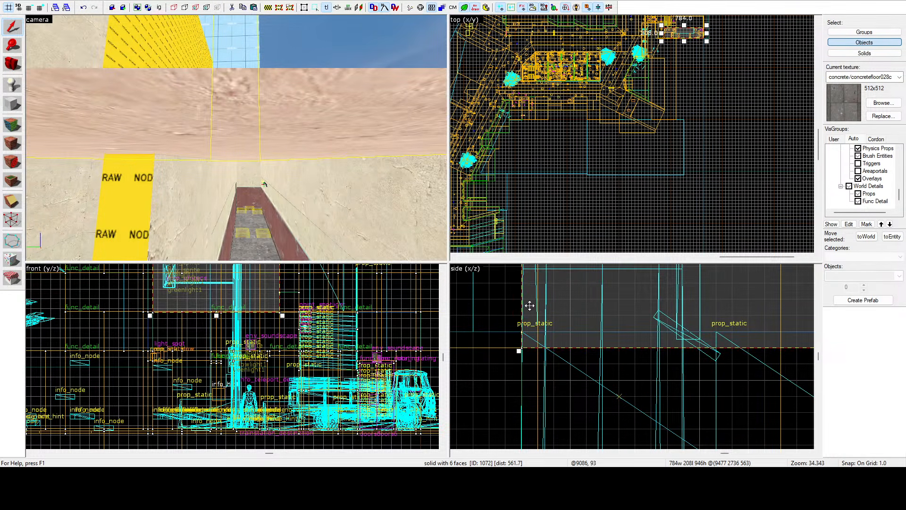
key(Escape)
Step: Examine the lowered plaster wall's seams around the stairwell lamp and beside the wooden stairs
key(z)
key(w)
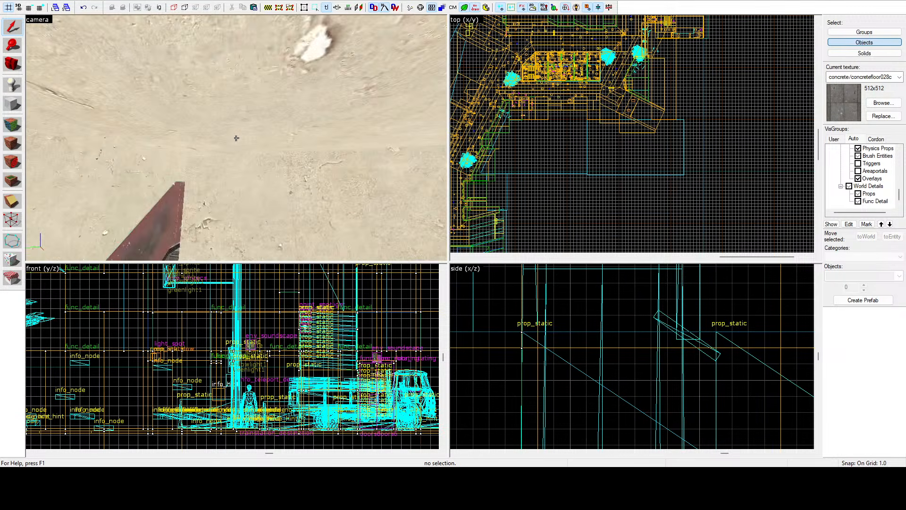
key(w)
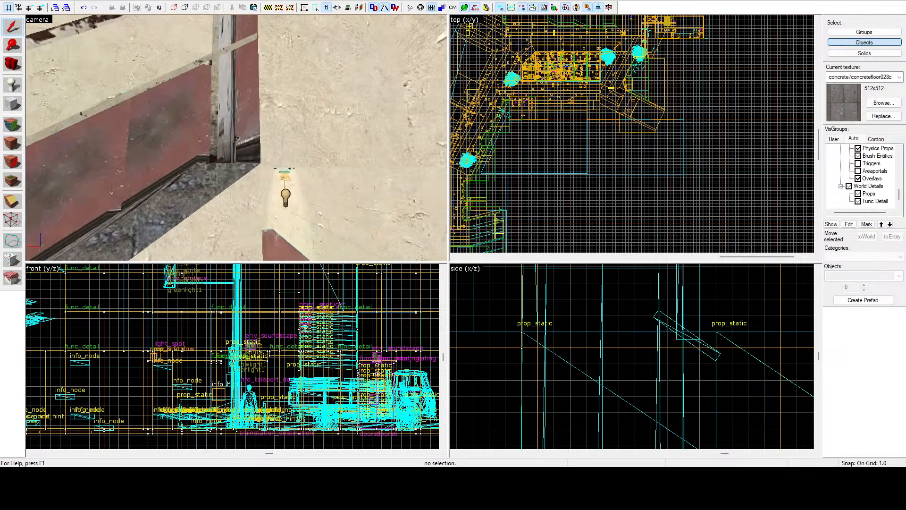
key(s)
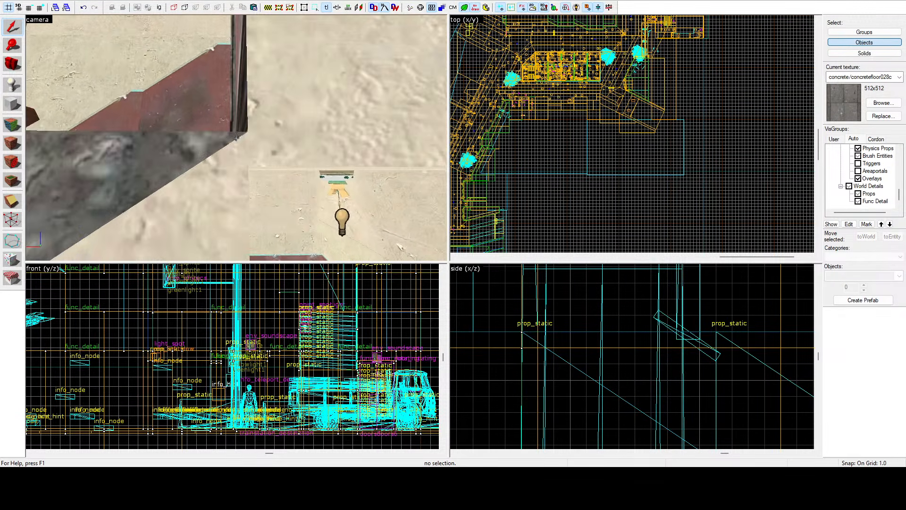
key(d)
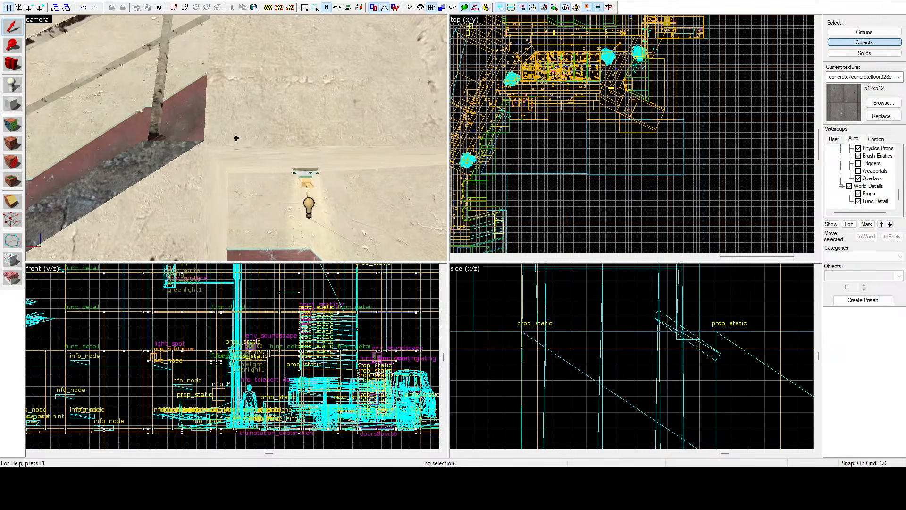
key(w)
key(s)
key(a)
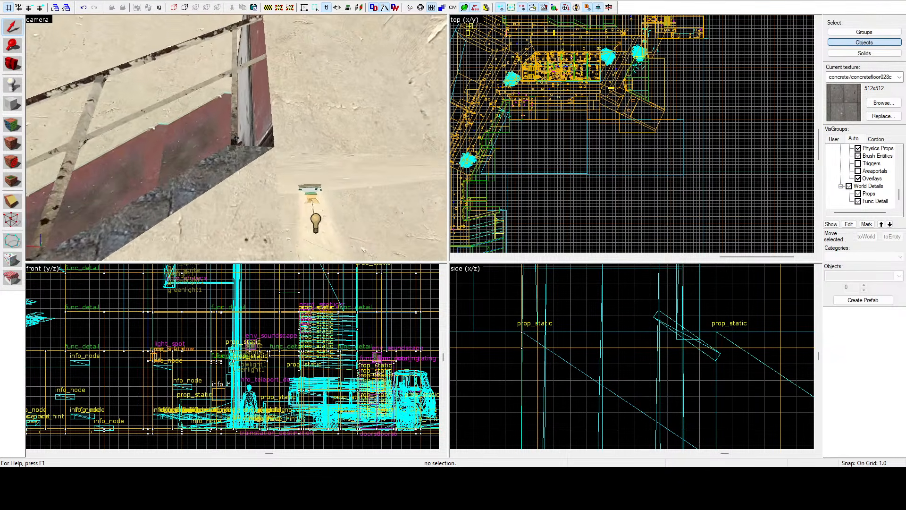
key(d)
key(w)
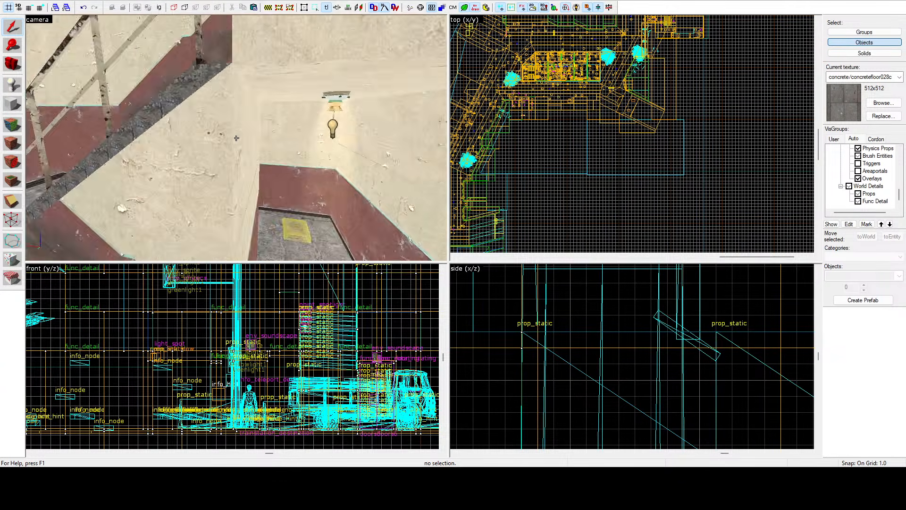
key(d)
key(z)
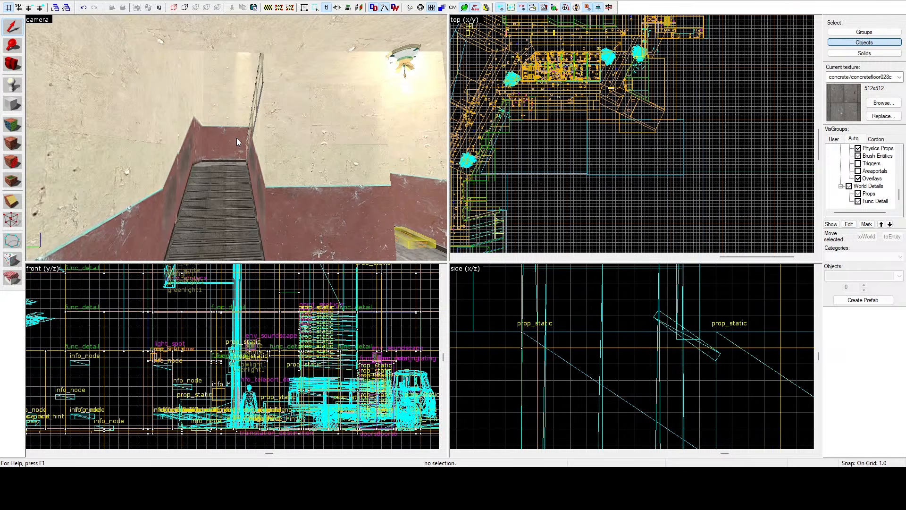
Step: Examine the street outside the stairwell, along the rounded facade and the red brick building
key(z)
key(w)
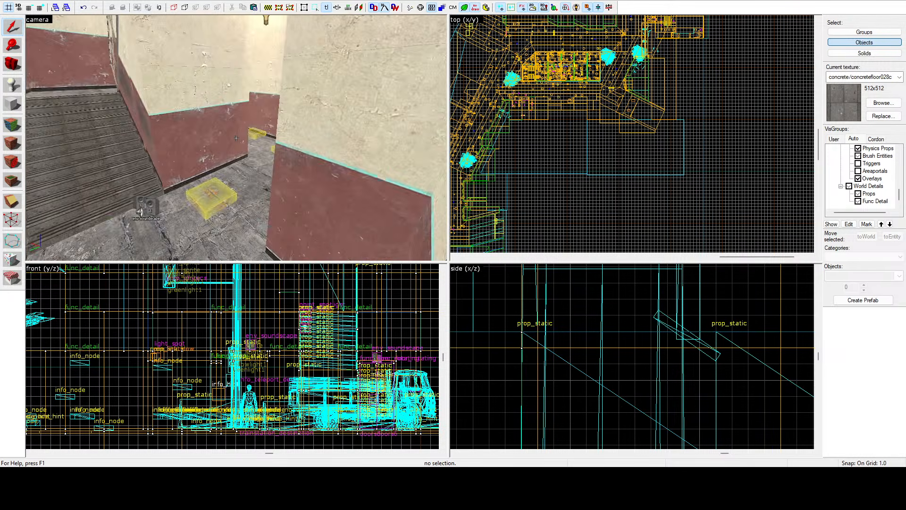
key(w)
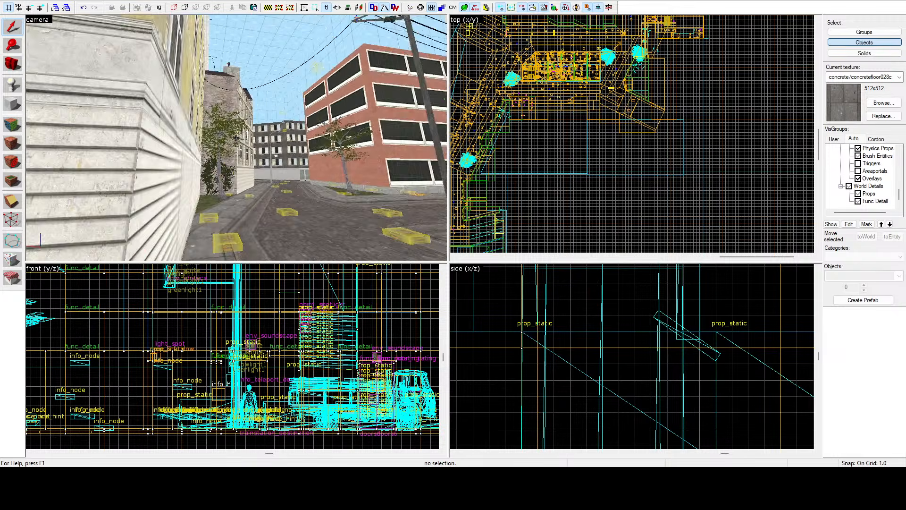
key(w)
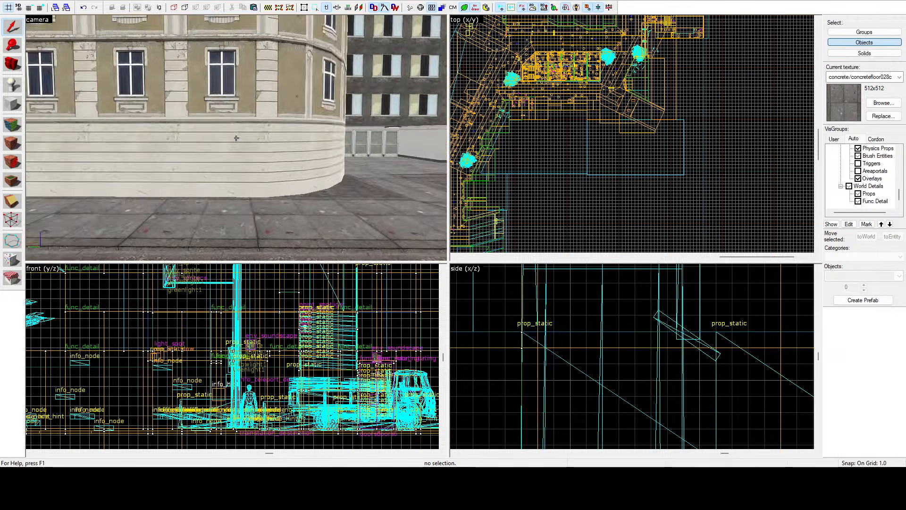
key(w)
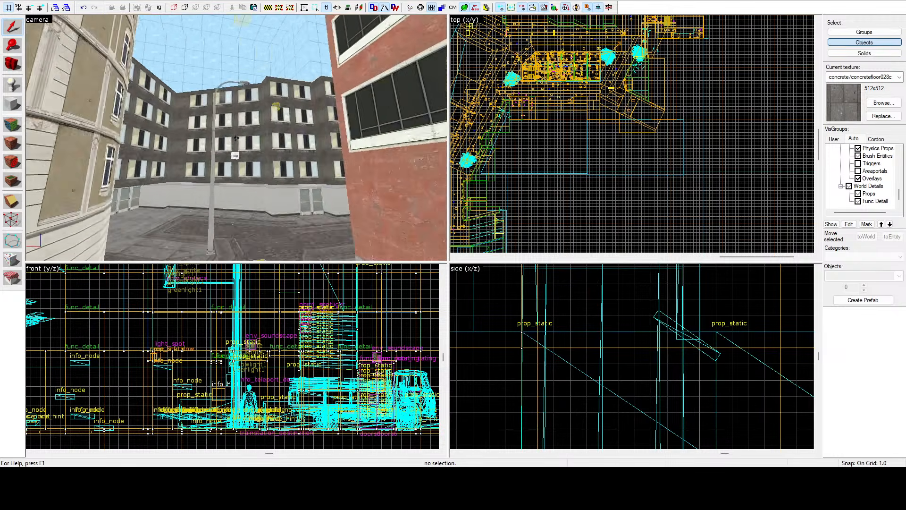
key(w)
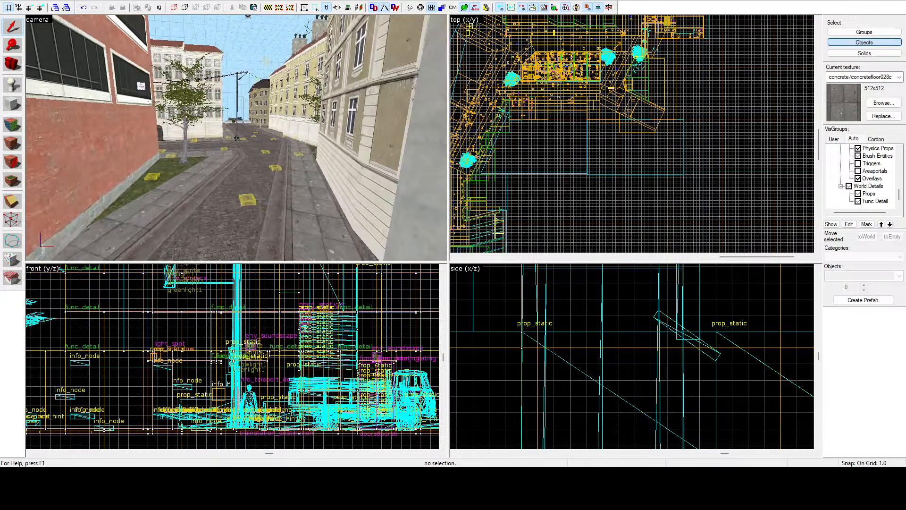
Step: Set the selection mode to groups and select the lamp prop above the glazed doors of the paved alcove
key(w)
key(z)
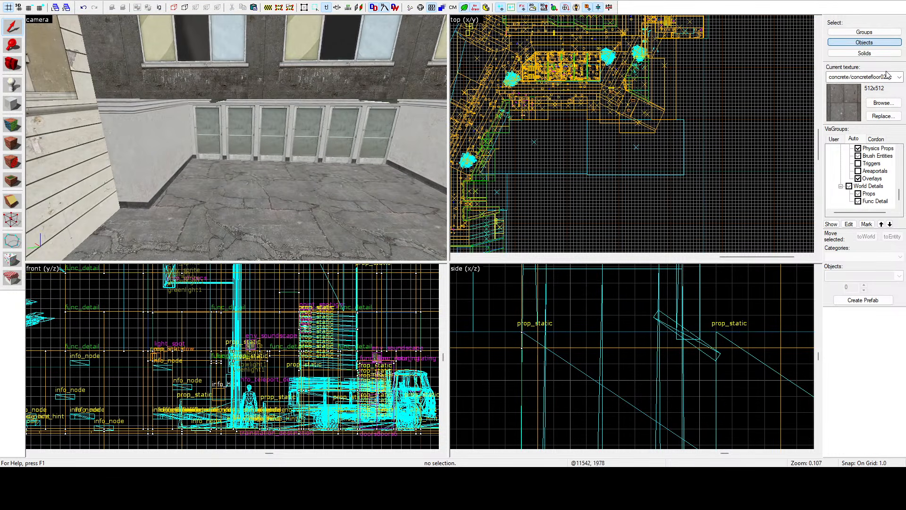
click(855, 32)
key(z)
key(w)
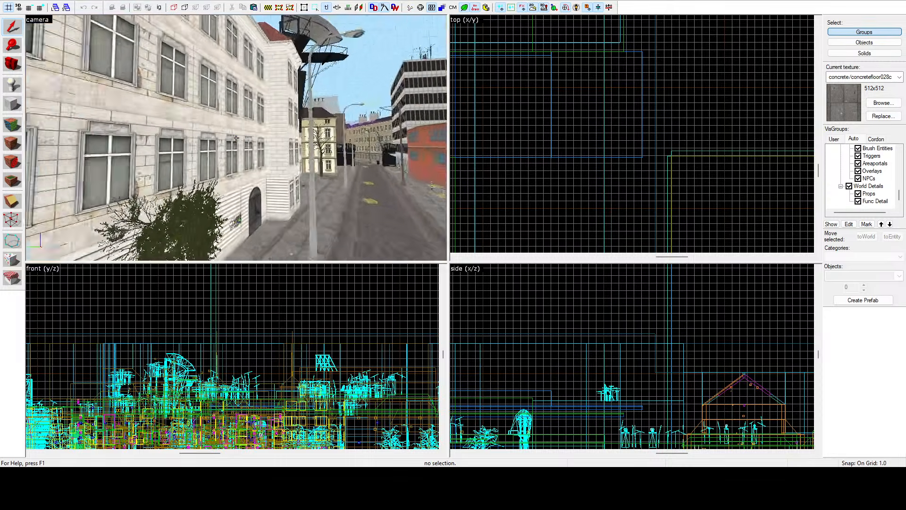
Step: Examine the brick industrial hall and the pale street facades in the other open map
key(w)
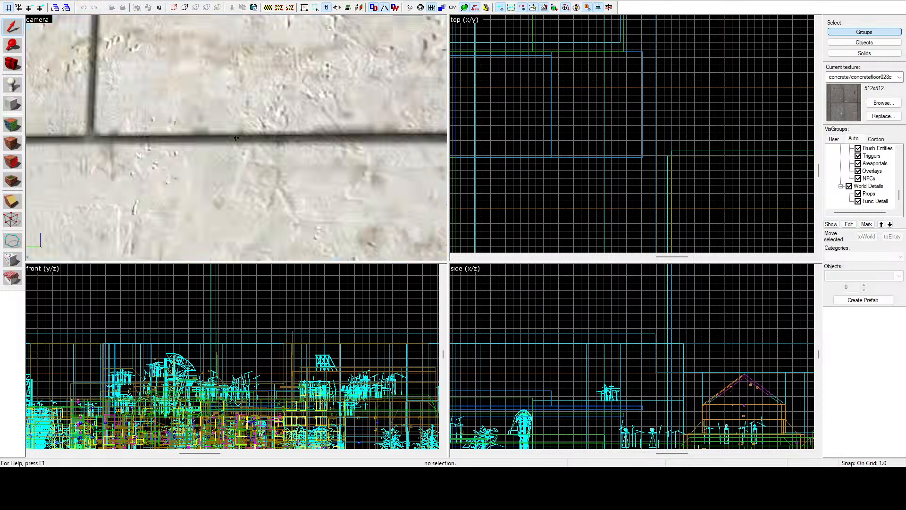
key(w)
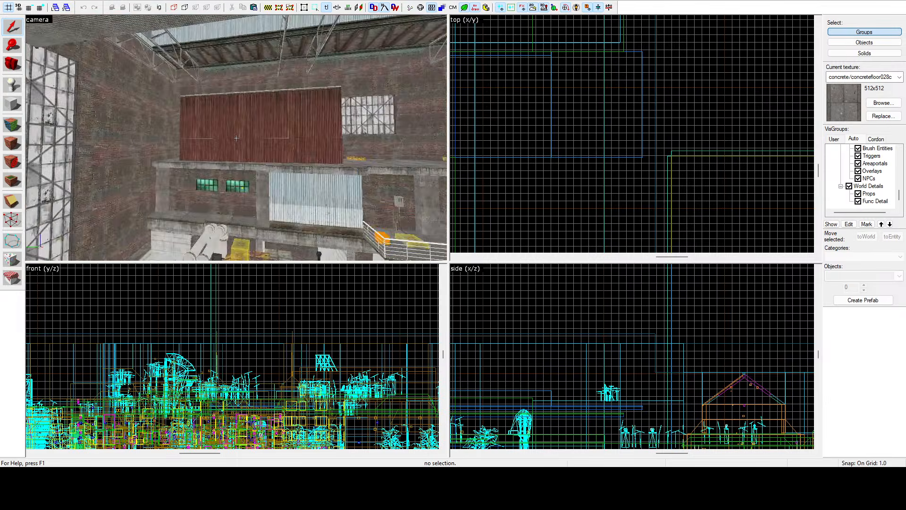
key(w)
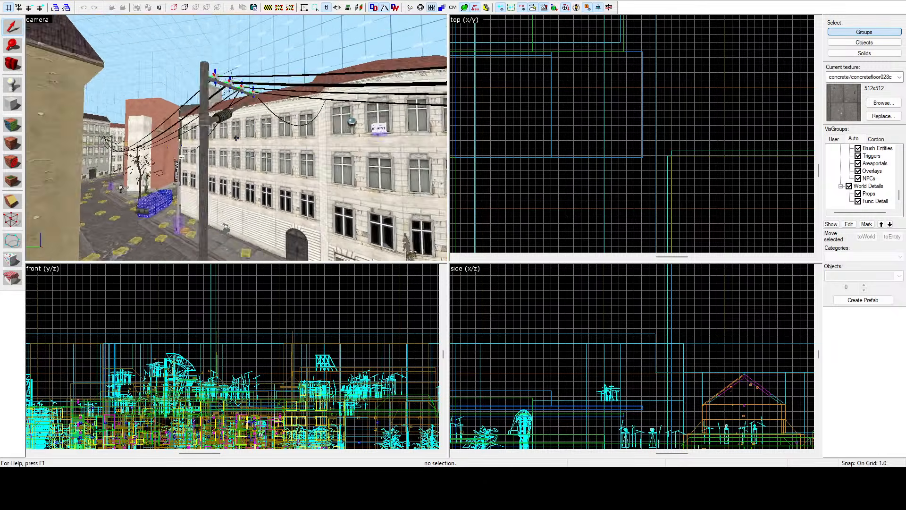
key(w)
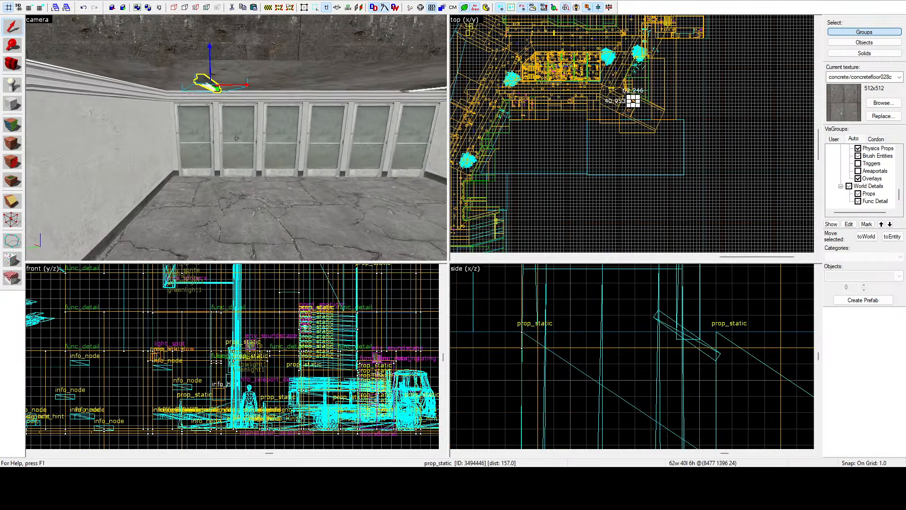
Step: Add the second lamp above the glazed doors and the sloped kerb at the road's end to the selection, and inspect the surrounding paving
key(z)
key(s)
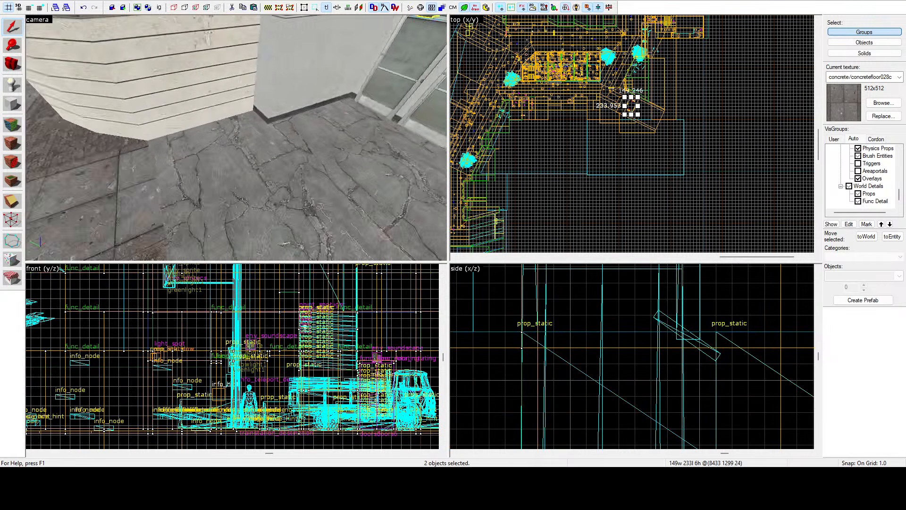
key(z)
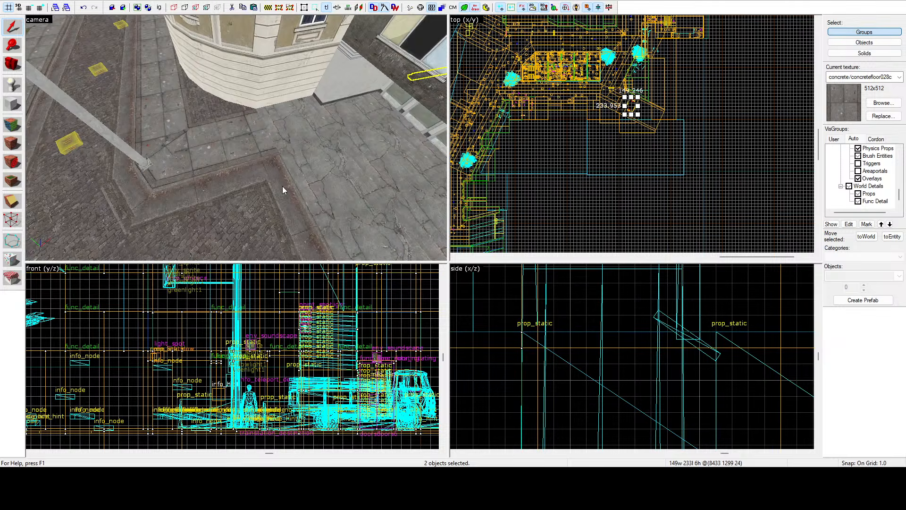
ctrl+click(273, 155)
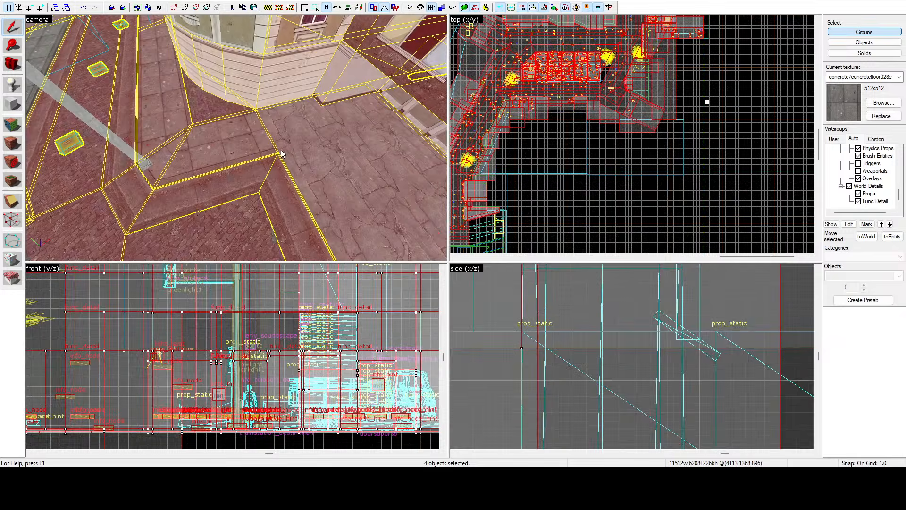
ctrl+click(282, 155)
key(z)
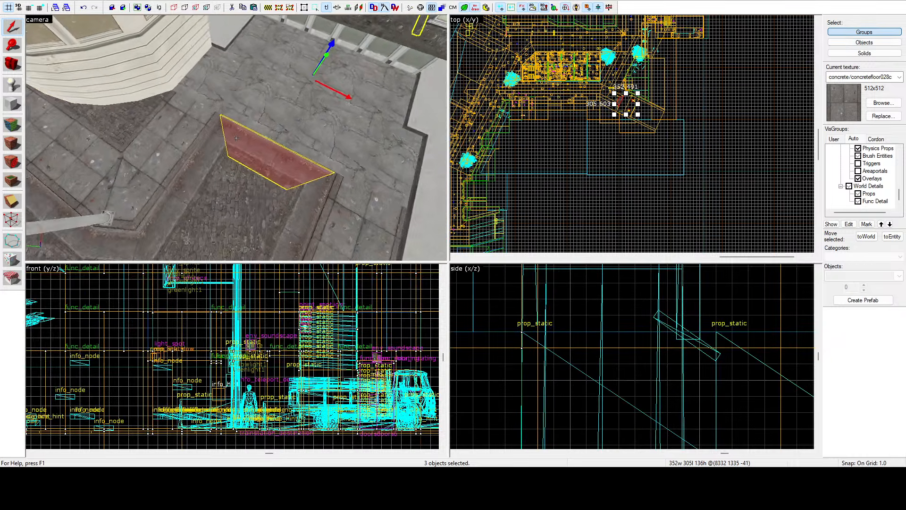
key(w)
key(s)
key(z)
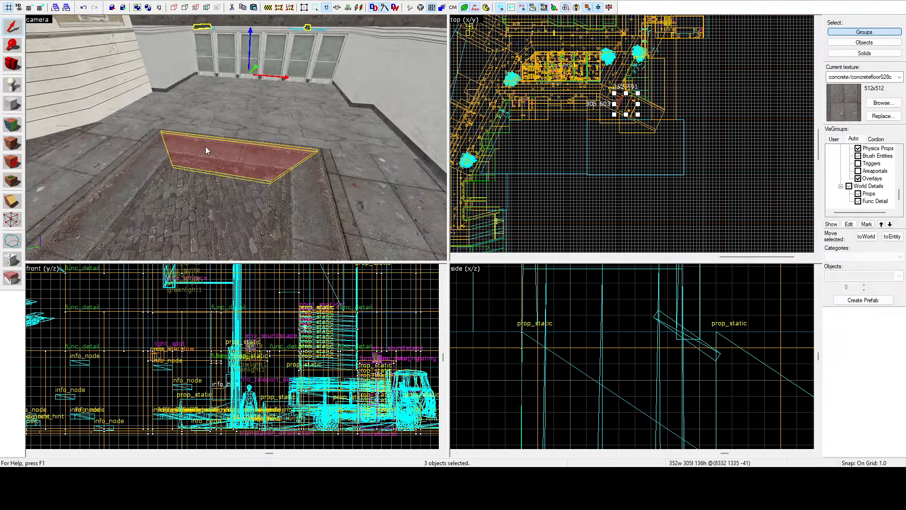
key(s)
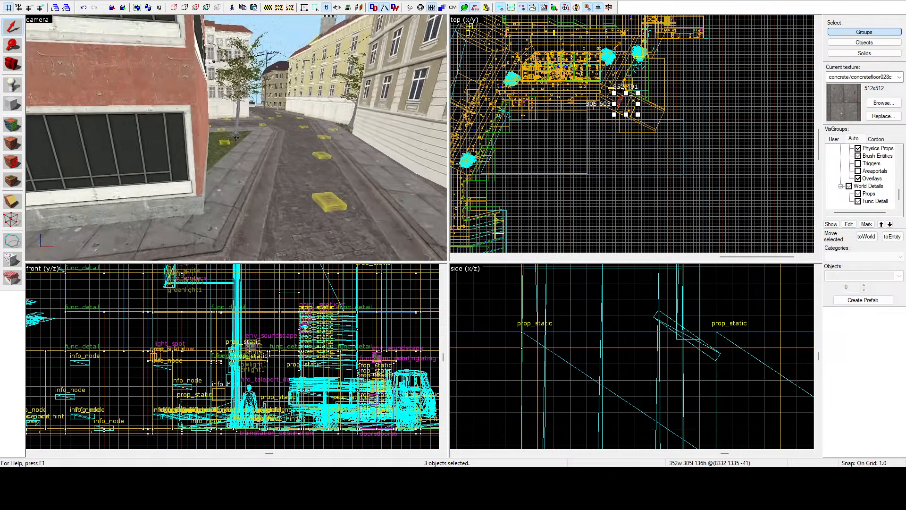
key(z)
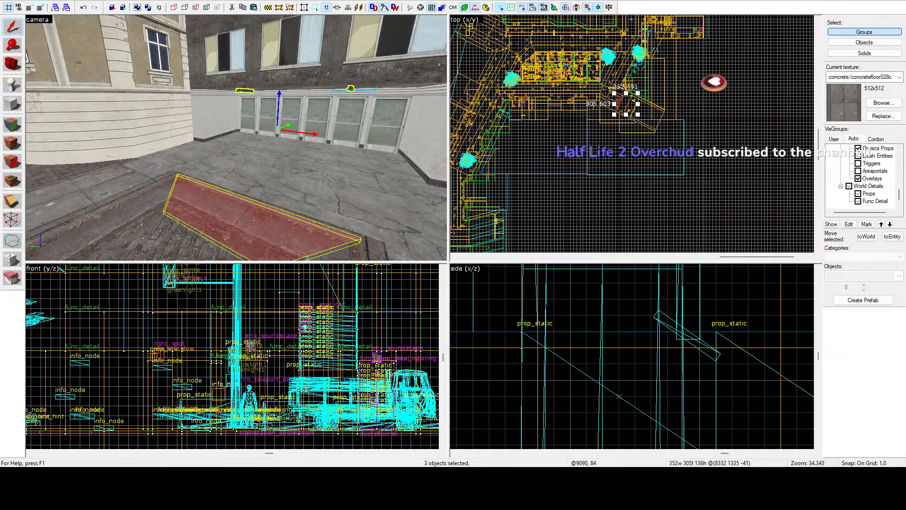
key(z)
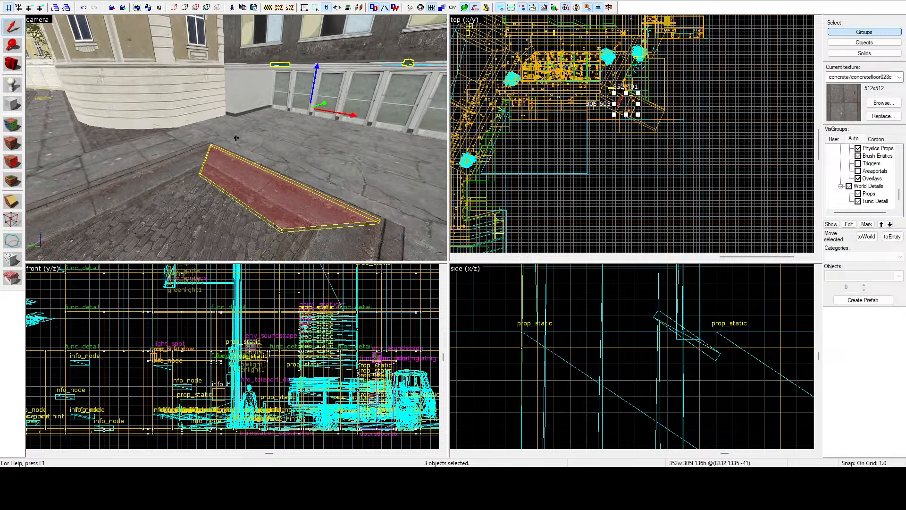
key(z)
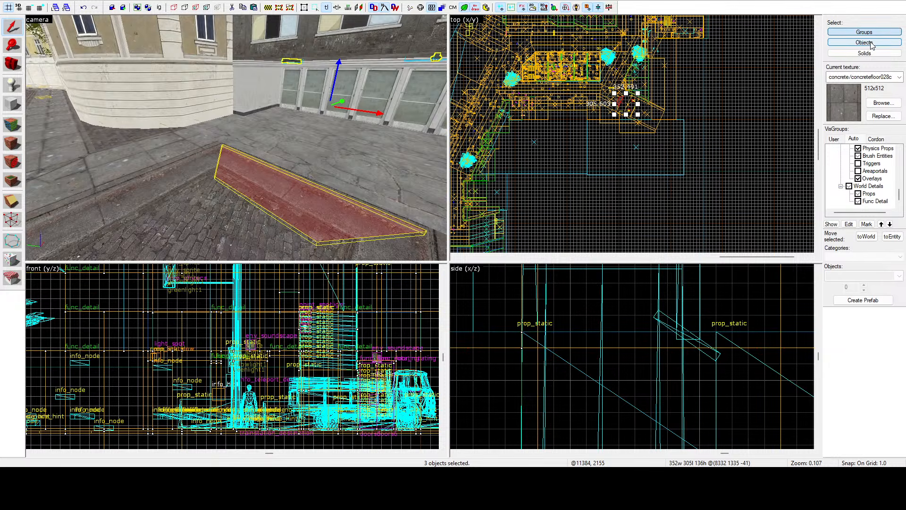
Step: Select the large street group through the alcove's paving and check which geometry it covers
click(277, 130)
scroll(657, 149, down, 5)
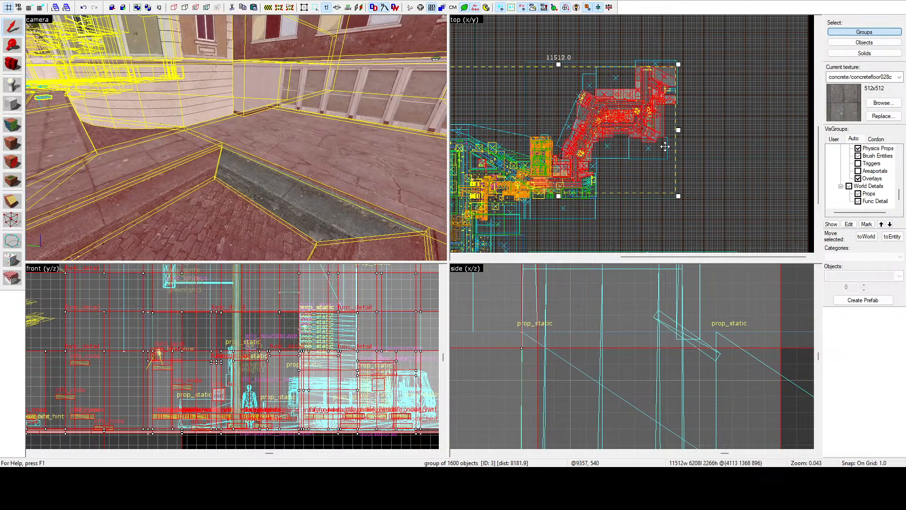
key(z)
key(z)
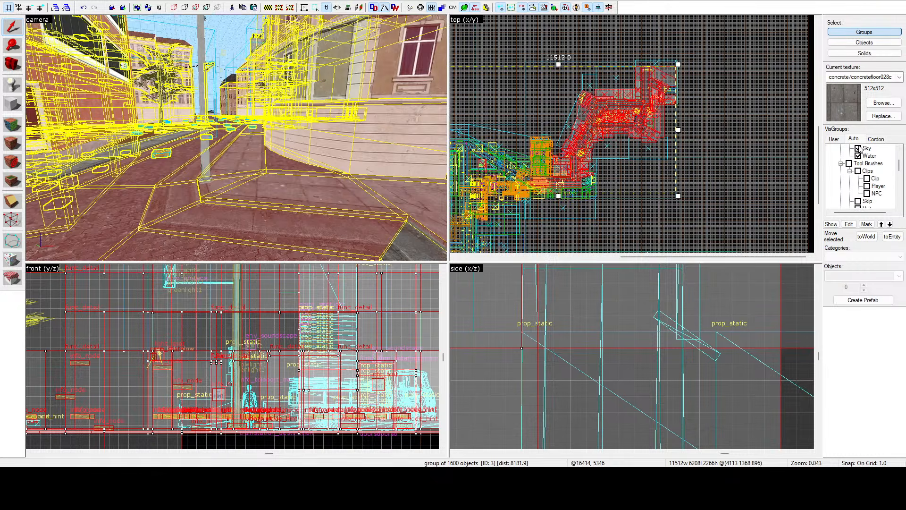
Step: Hide the Sky brushes and clear the selection of the large street group
click(858, 149)
key(z)
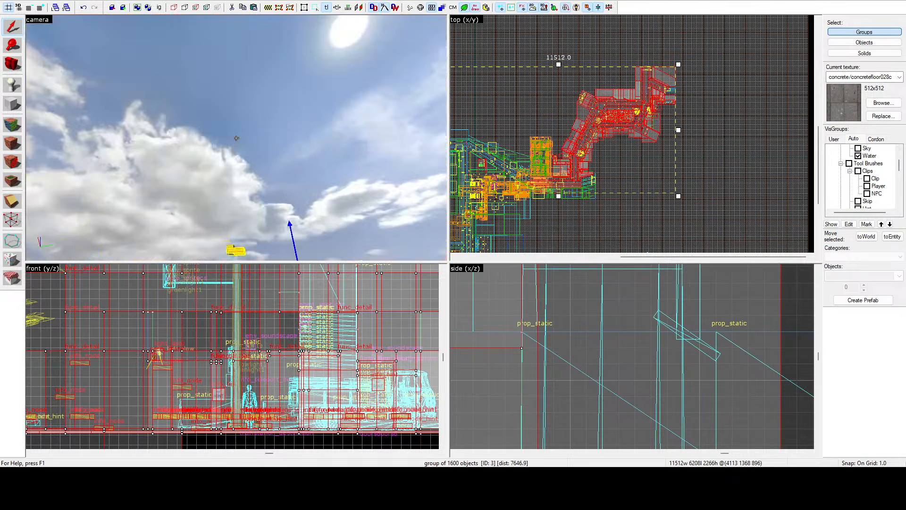
key(z)
click(625, 51)
key(w)
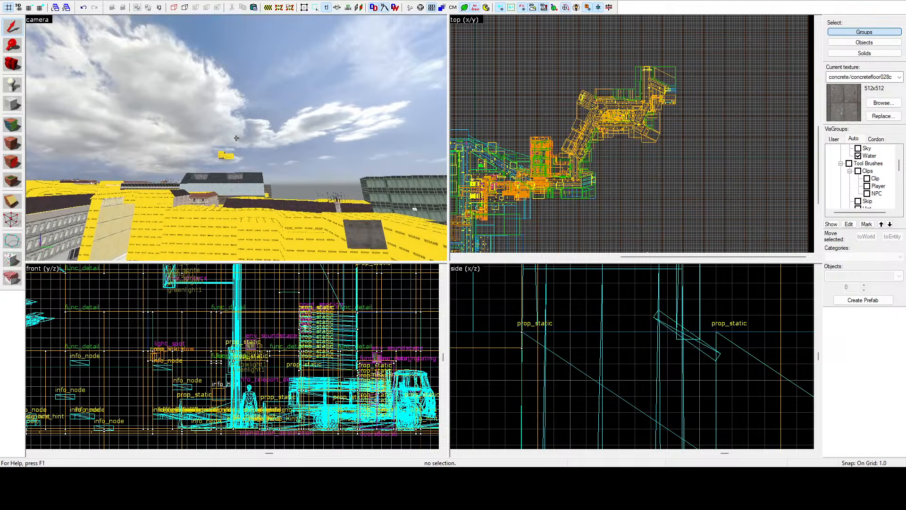
Step: Examine the layout of the whole city map from above, including the nodraw-covered rooftops and the far street sections
key(a)
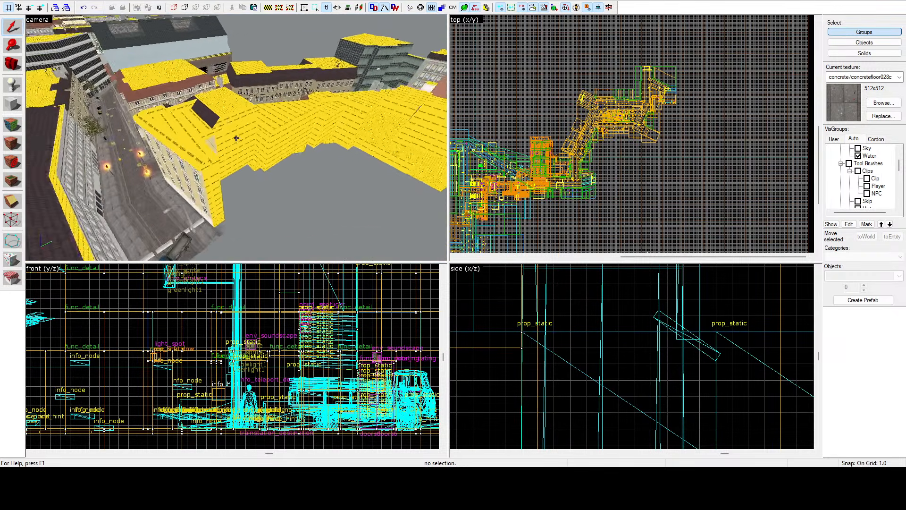
key(z)
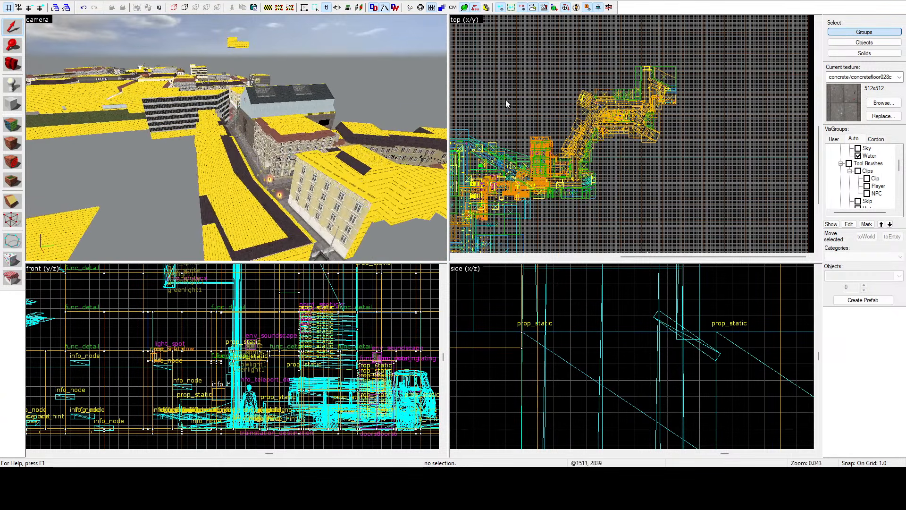
scroll(614, 117, down, 5)
scroll(481, 165, up, 2)
scroll(481, 165, up, 9)
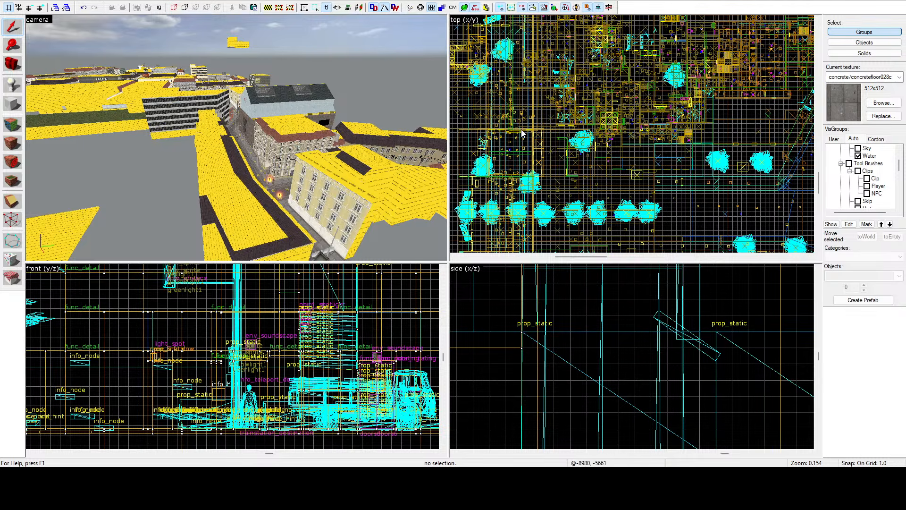
scroll(522, 134, down, 5)
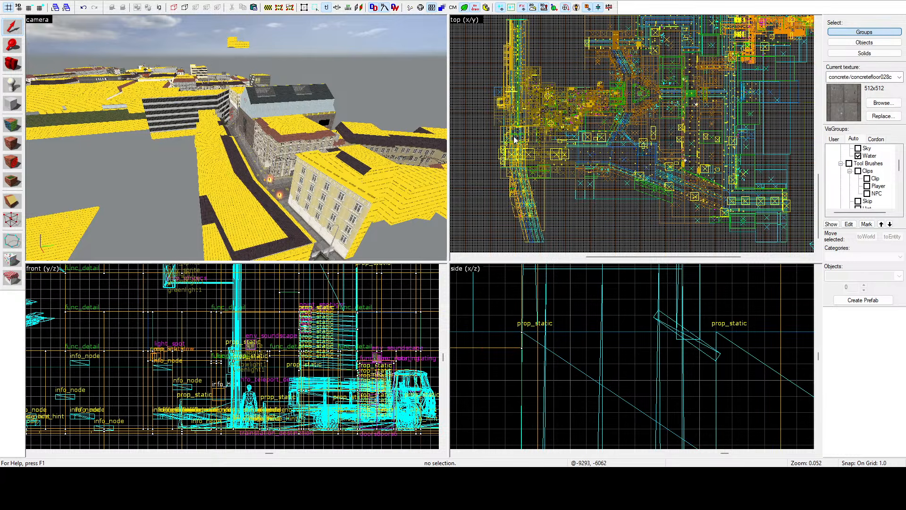
scroll(514, 140, down, 5)
key(z)
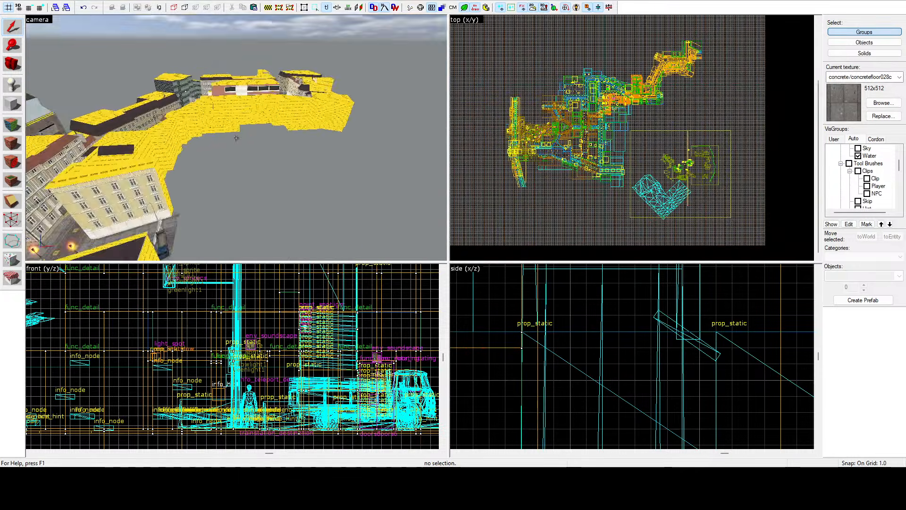
Step: Inspect the street corner by the red brick office building from above and show the user-defined visgroups
key(w)
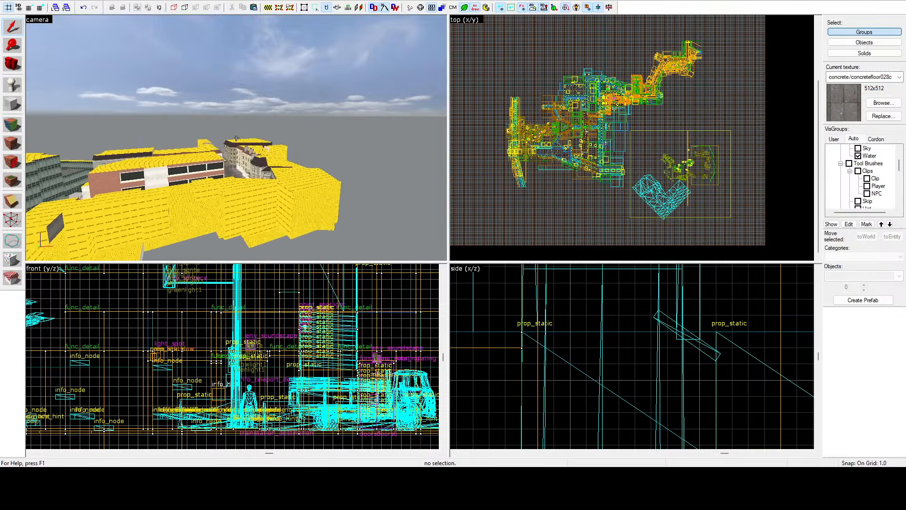
key(w)
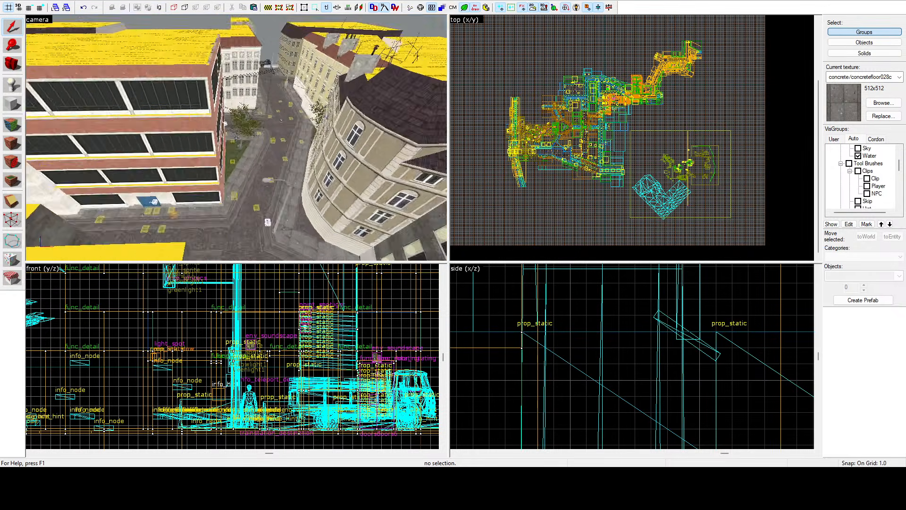
key(d)
key(z)
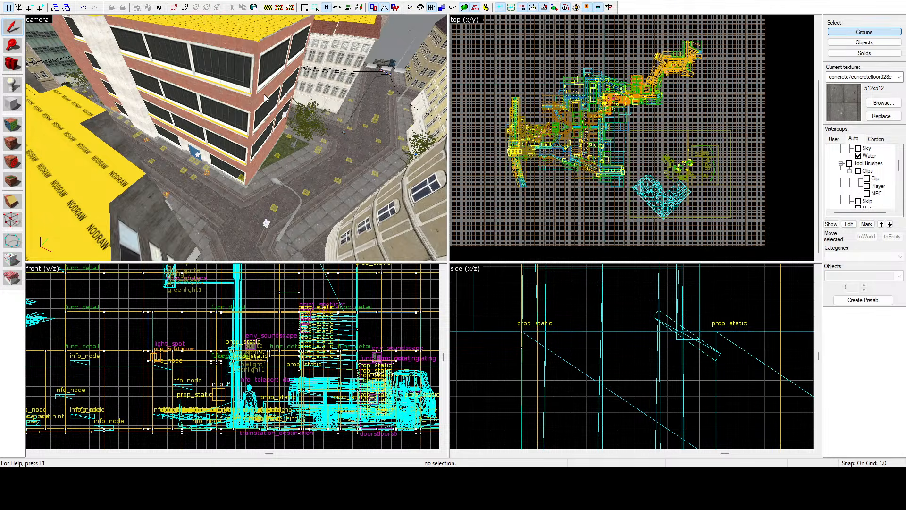
click(838, 140)
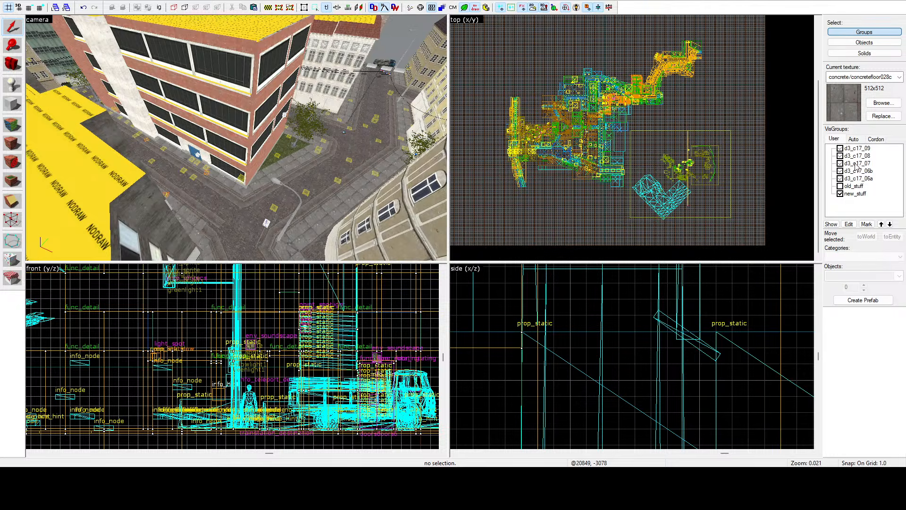
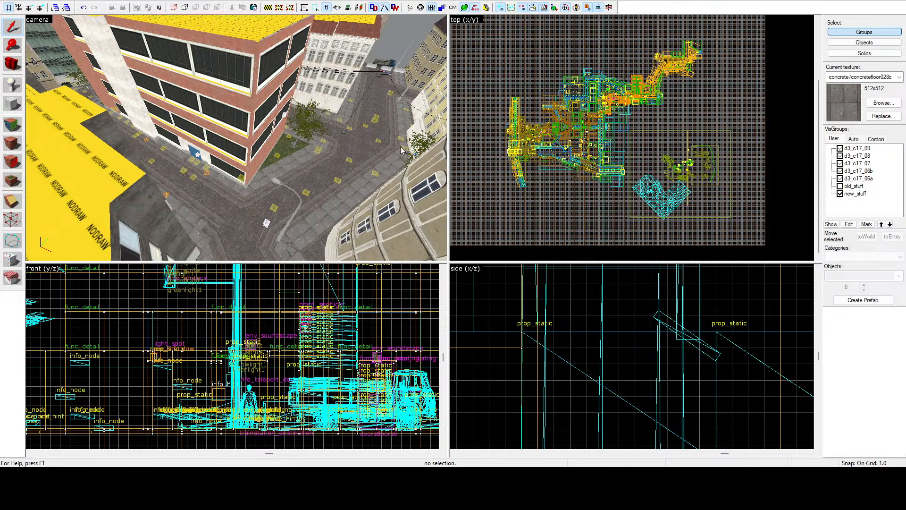
Step: Select the large street group around the red brick office building and examine which streets, facades and interiors it covers
click(382, 149)
key(z)
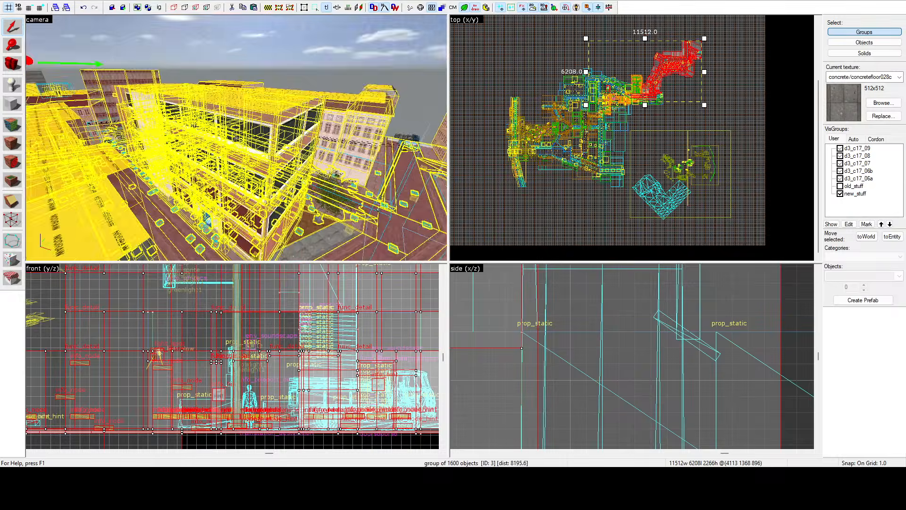
key(w)
key(w)
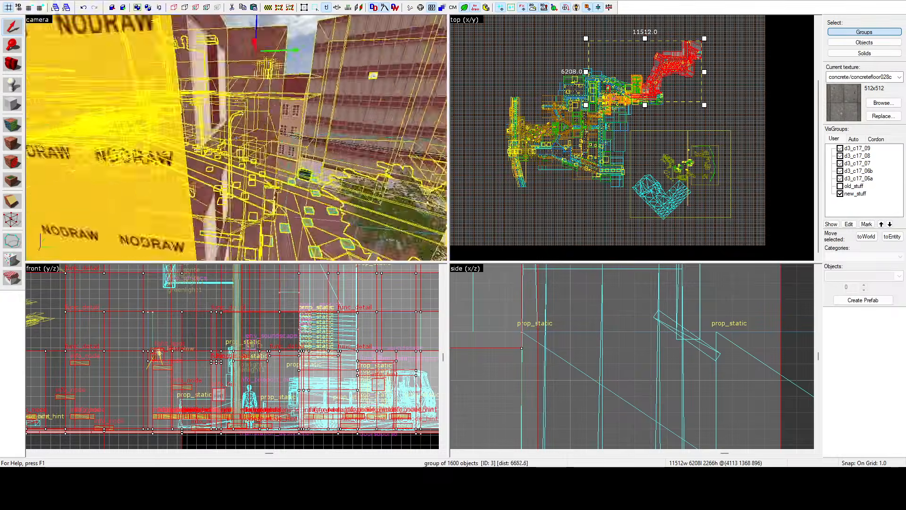
key(w)
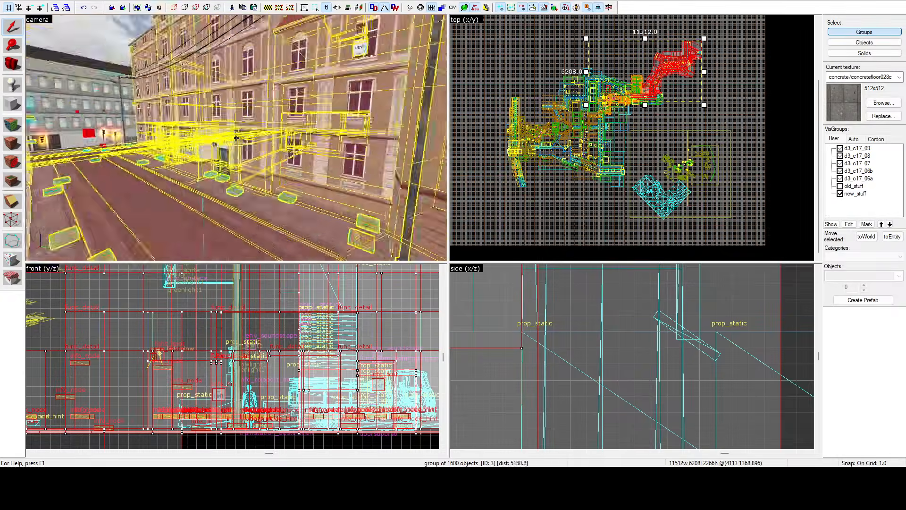
key(d)
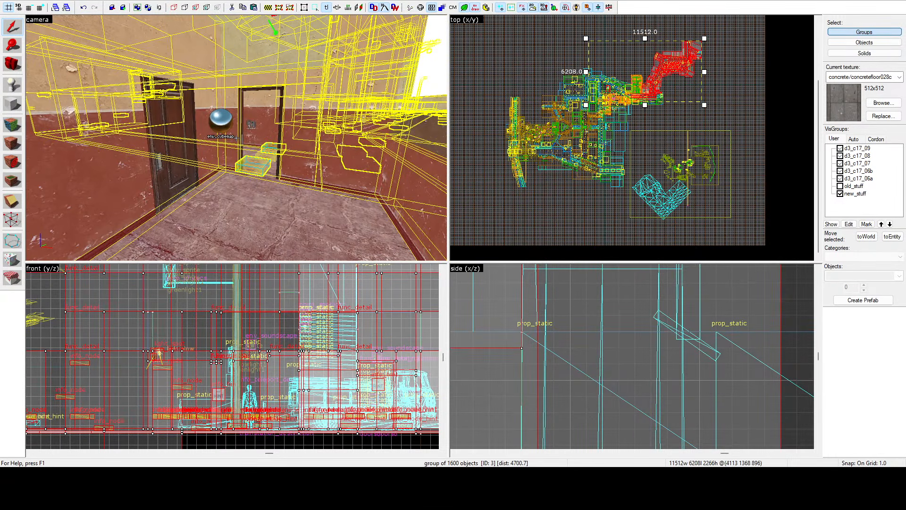
key(s)
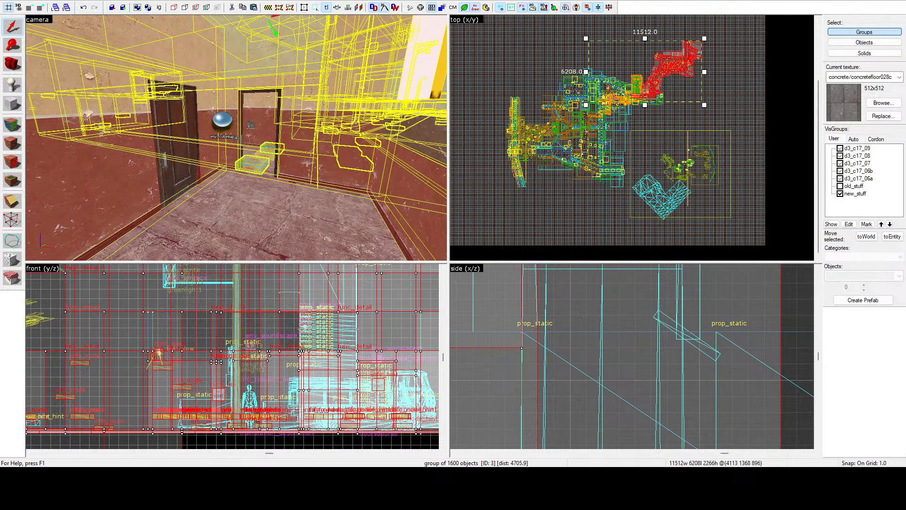
key(w)
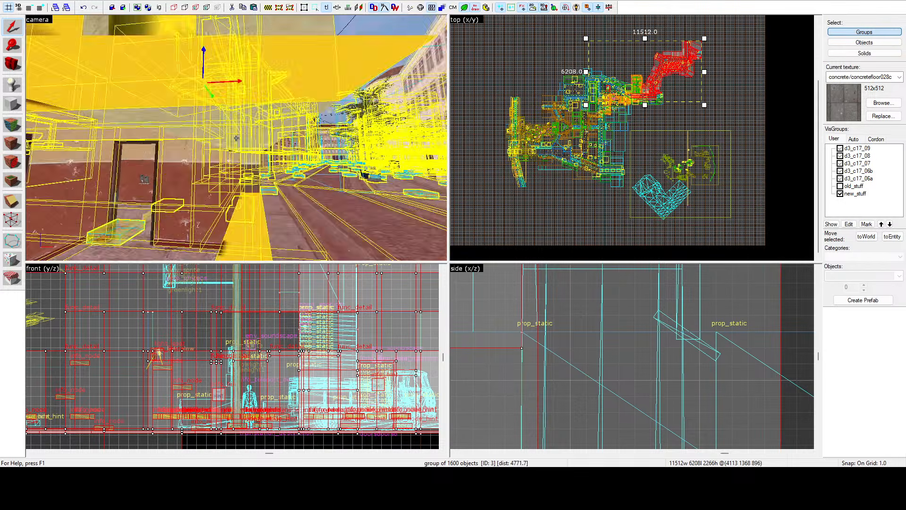
key(w)
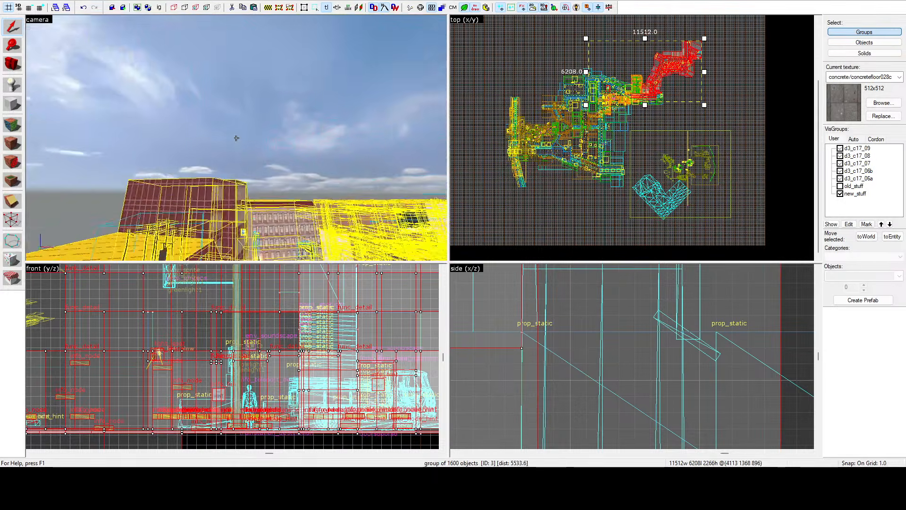
key(z)
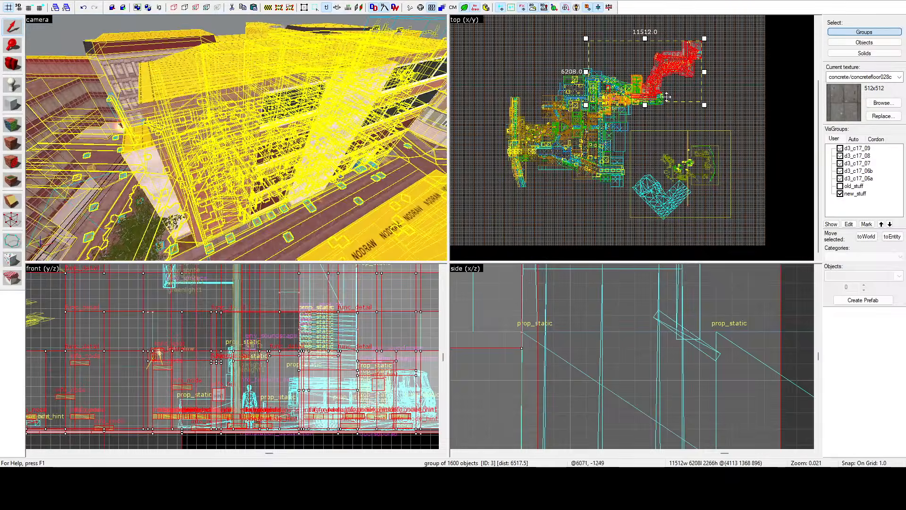
Step: Take the alcove's paving, kerb and cobblestone brushes out of the large street group, then clear the selection
click(728, 94)
click(401, 144)
key(z)
key(w)
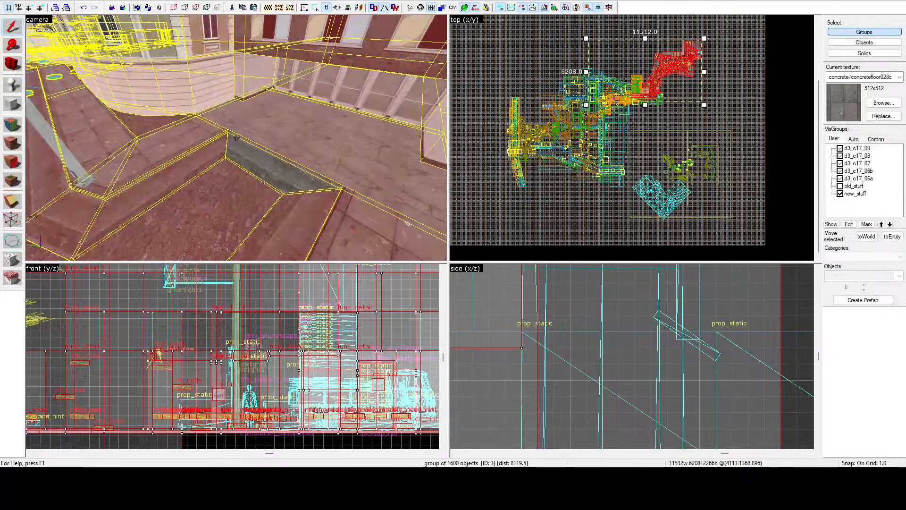
key(z)
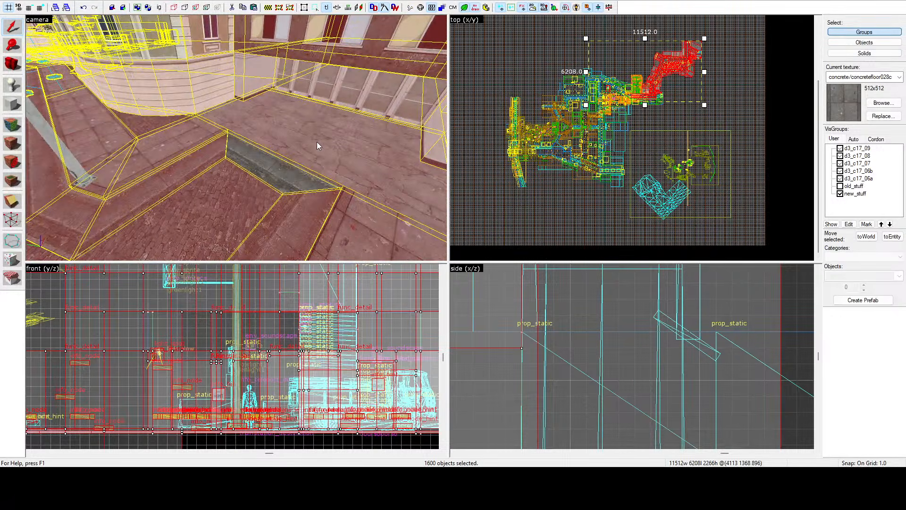
ctrl+click(263, 123)
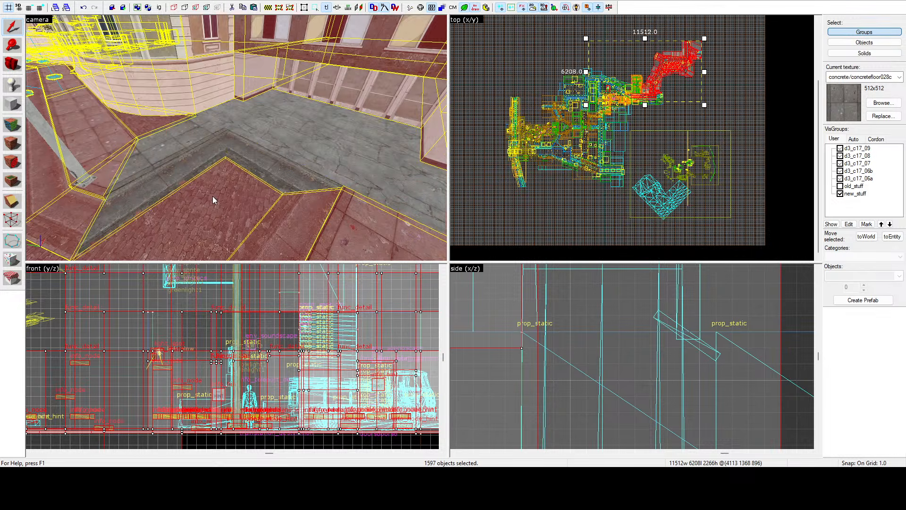
ctrl+click(215, 197)
ctrl+click(283, 213)
ctrl+click(350, 210)
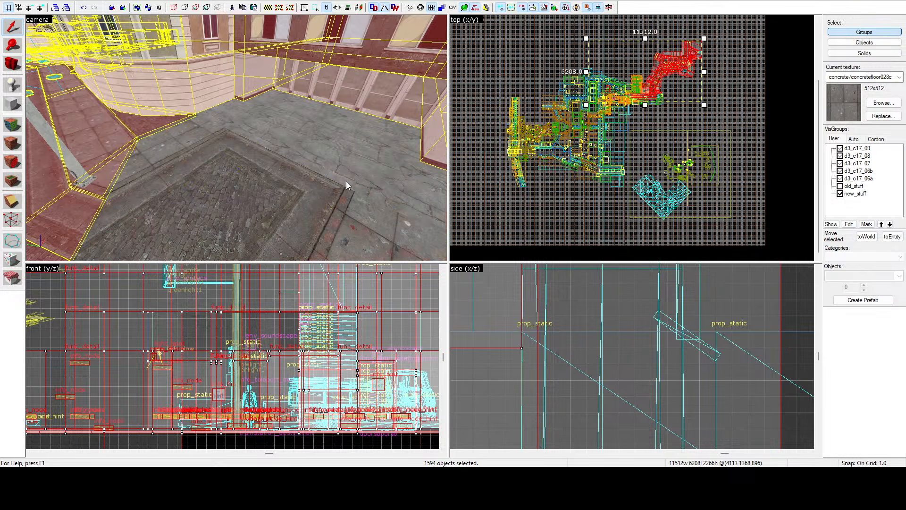
key(z)
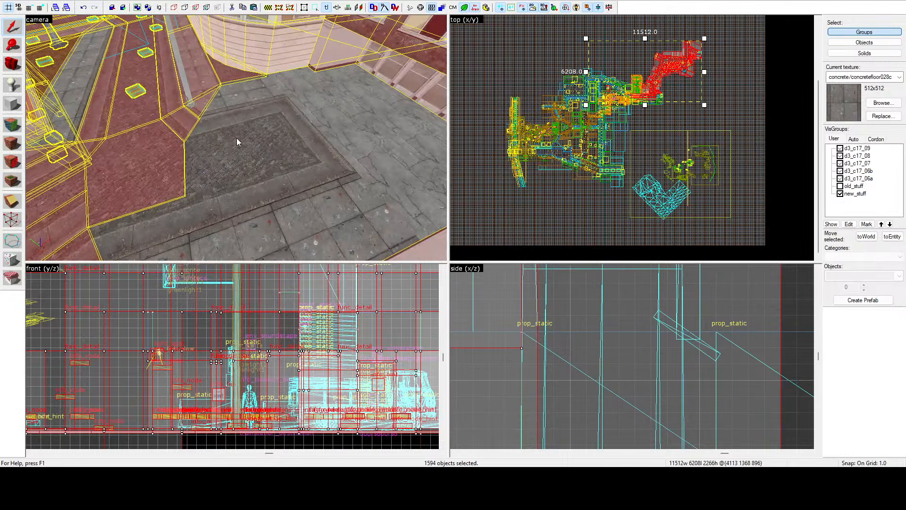
click(521, 208)
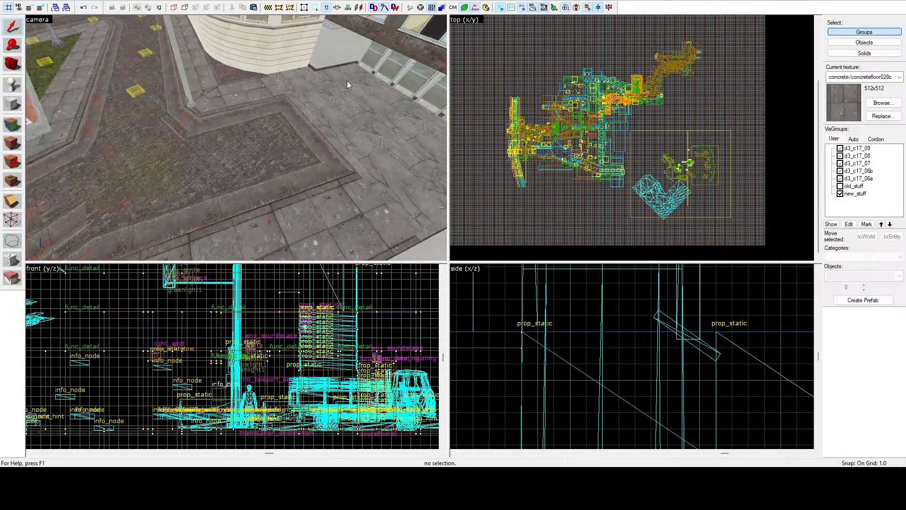
Step: Select the other group, which spans the whole map, from the stairwell by the metal door
key(z)
key(w)
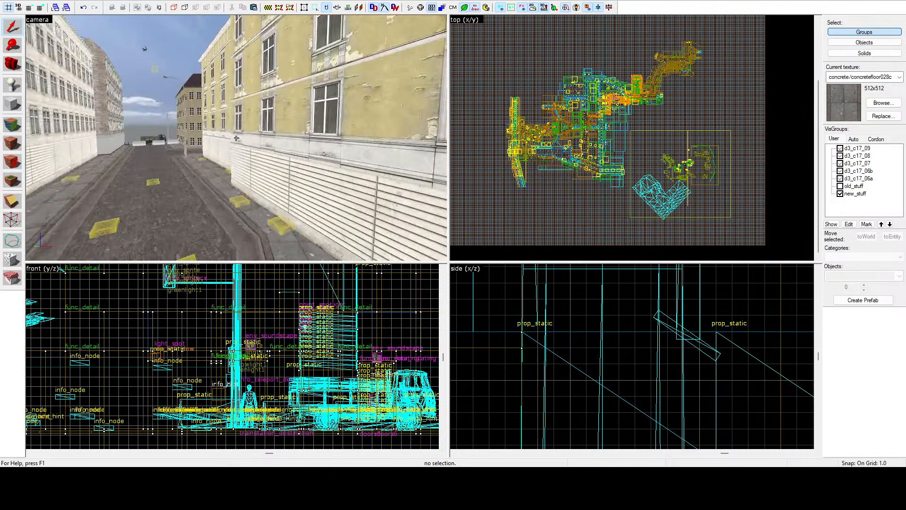
key(w)
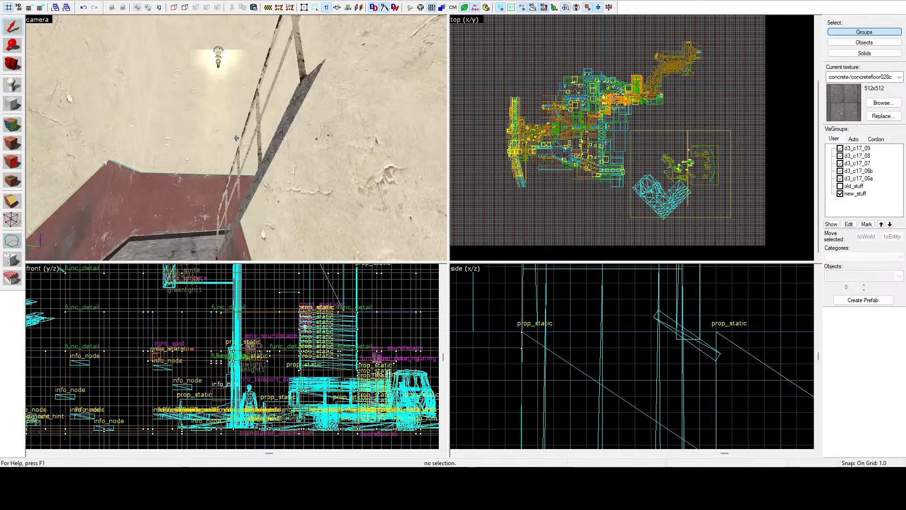
key(w)
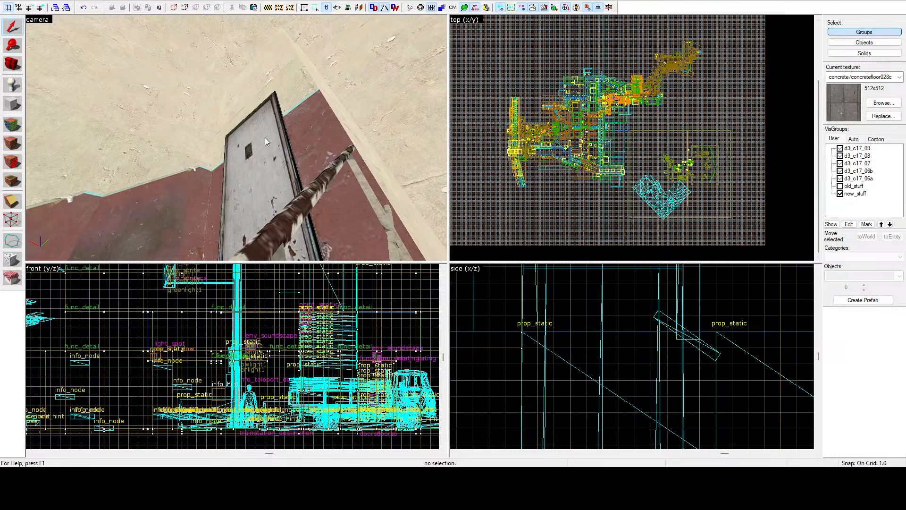
click(236, 138)
key(w)
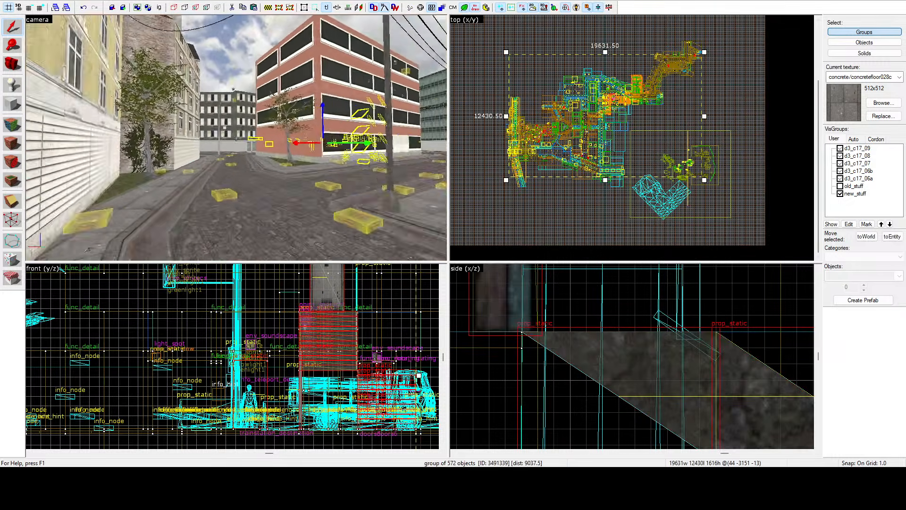
key(w)
key(z)
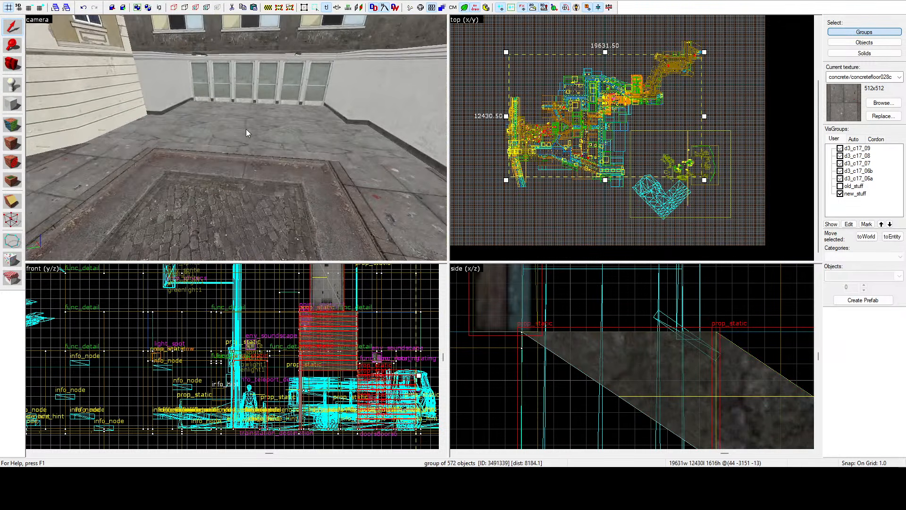
Step: Add the alcove's paving, kerb and cobblestone brushes to the selection of the map-wide group
click(245, 129)
ctrl+click(232, 166)
ctrl+click(117, 161)
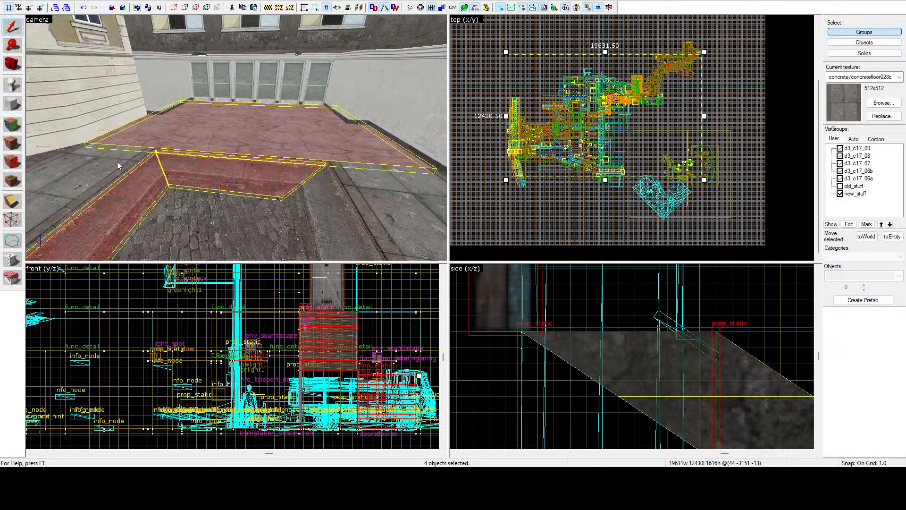
ctrl+click(216, 208)
ctrl+click(321, 208)
ctrl+click(357, 196)
key(z)
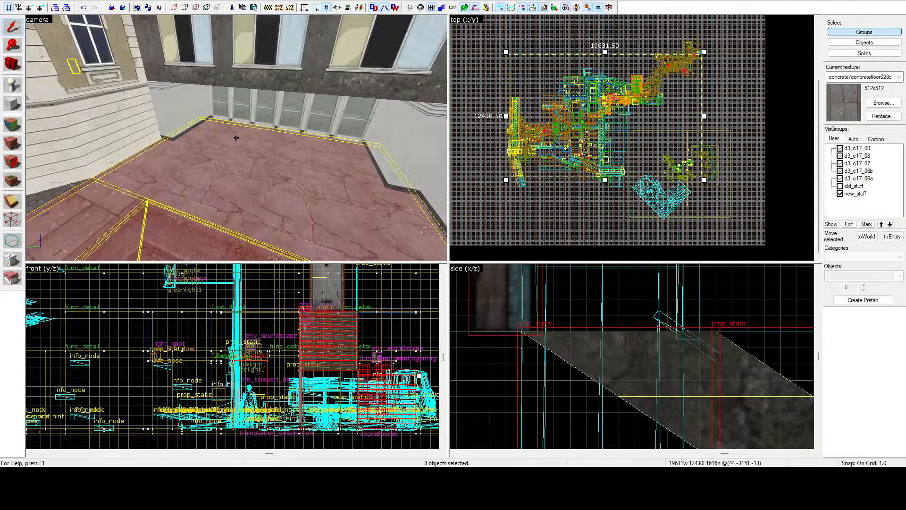
Step: Add the two light fixtures above the alcove's glass doors to the selection and regroup everything as one group
key(w)
key(z)
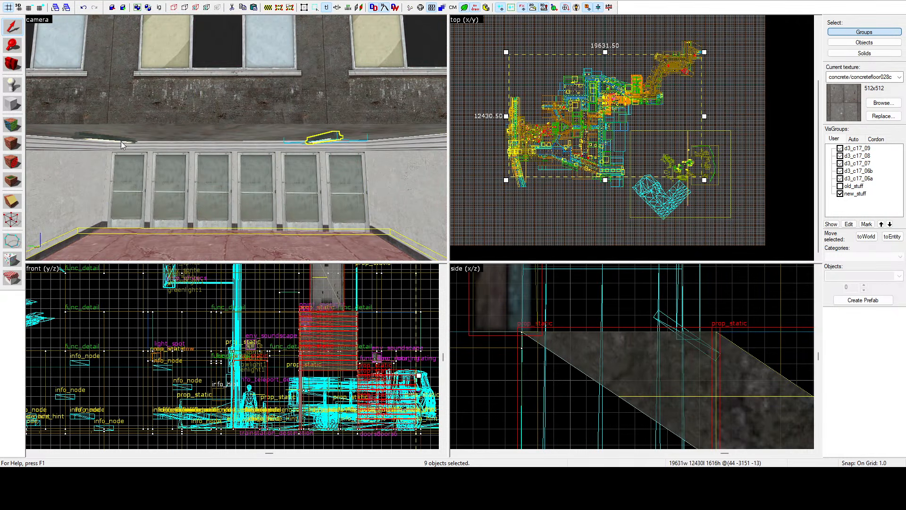
ctrl+click(118, 140)
key(ctrl+u)
key(ctrl+g)
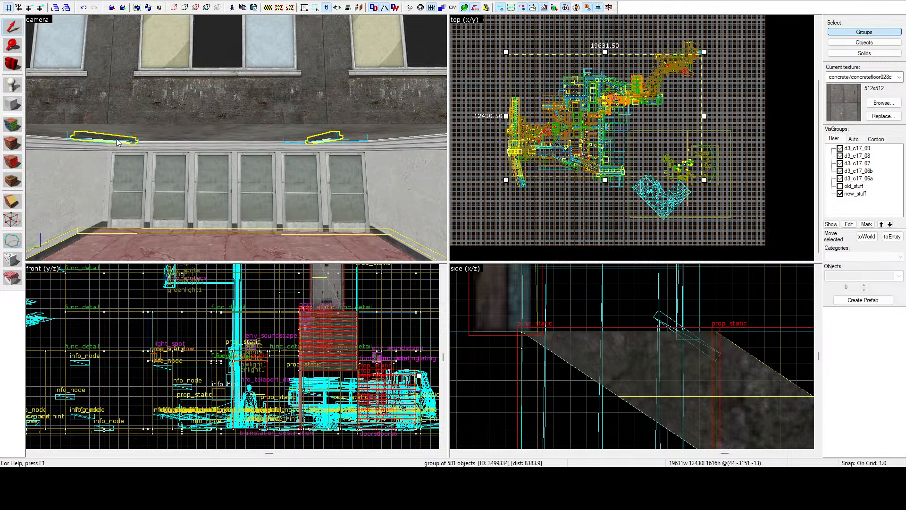
Step: Show the Sky brushes again in the auto visgroups and clear the selection of the new group
key(z)
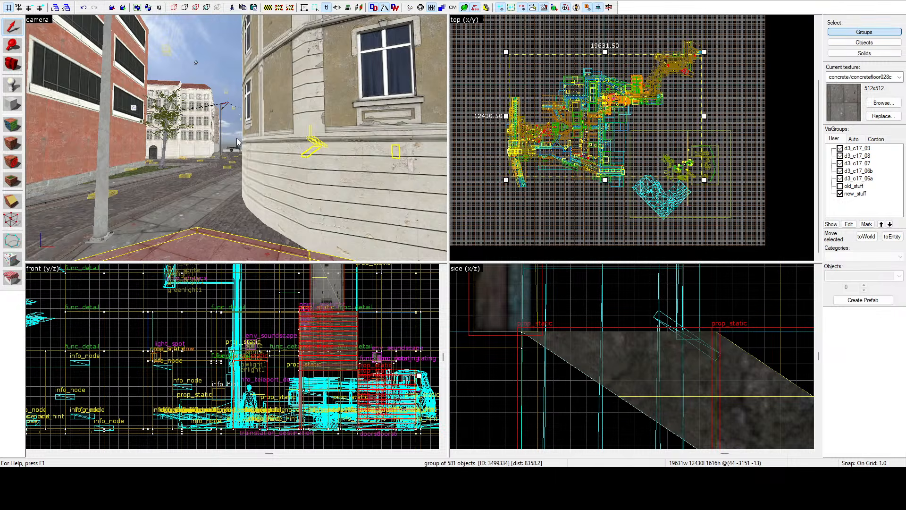
key(w)
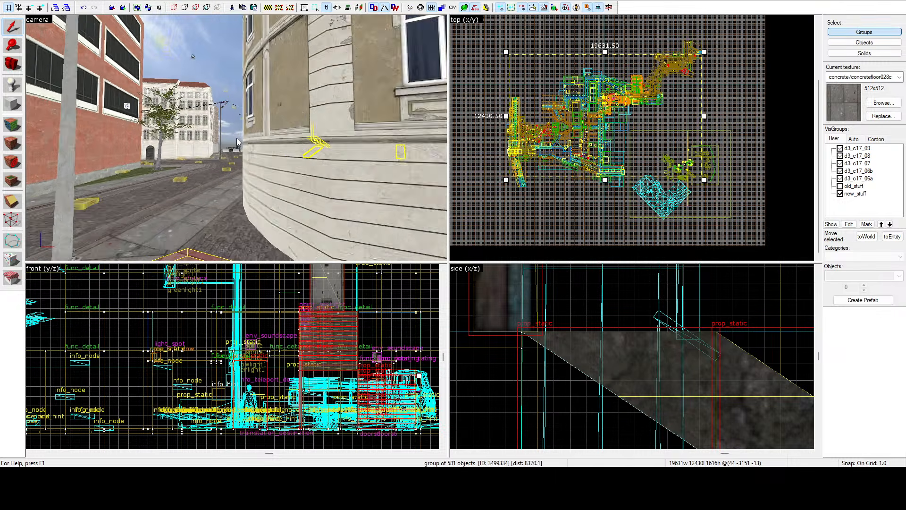
key(z)
key(w)
key(z)
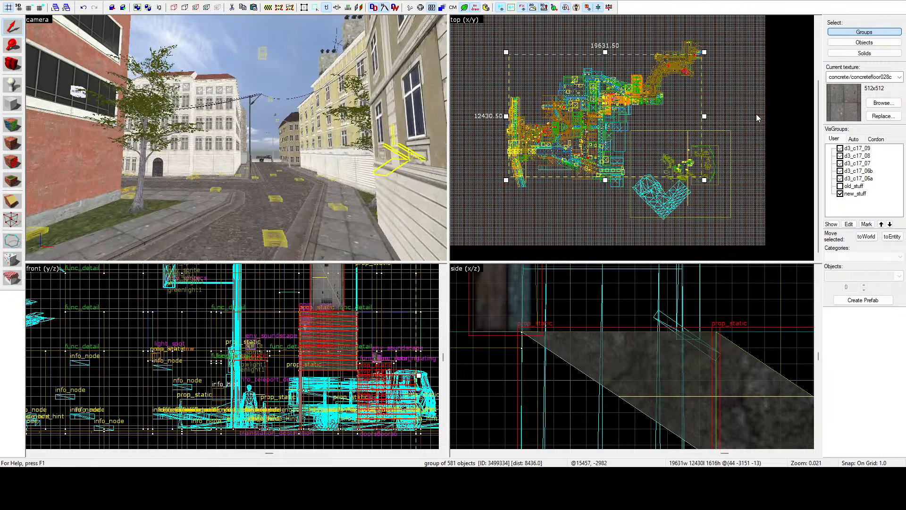
click(854, 139)
scroll(848, 171, up, 9)
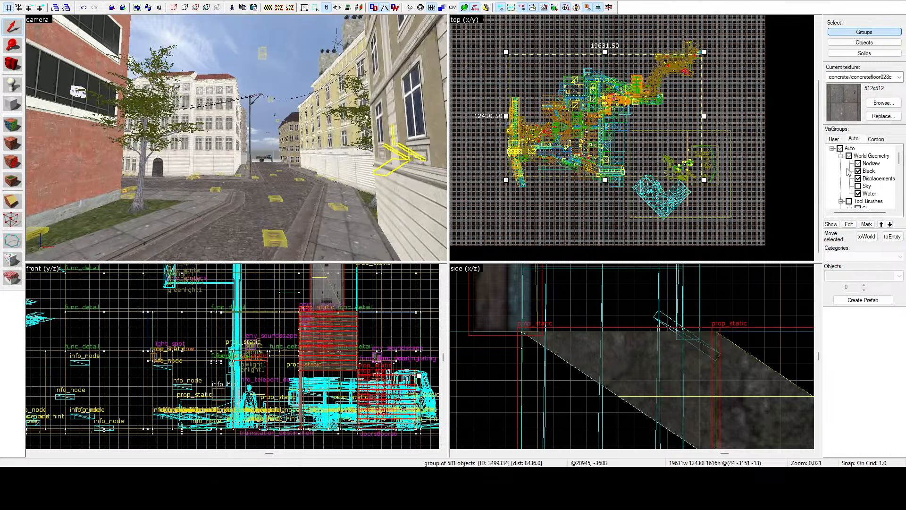
click(858, 186)
click(754, 118)
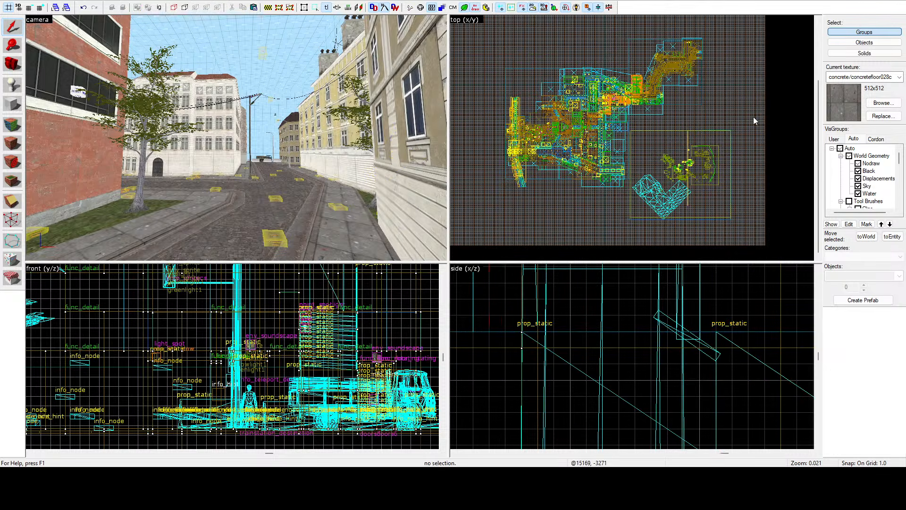
Step: Examine the alcove and the streets around the red brick office building with the sky brushes shown
key(z)
key(s)
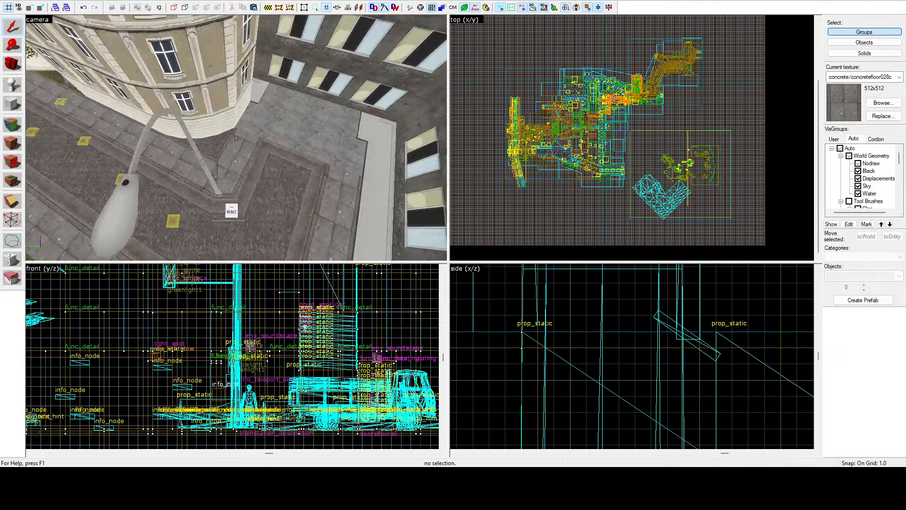
key(w)
key(a)
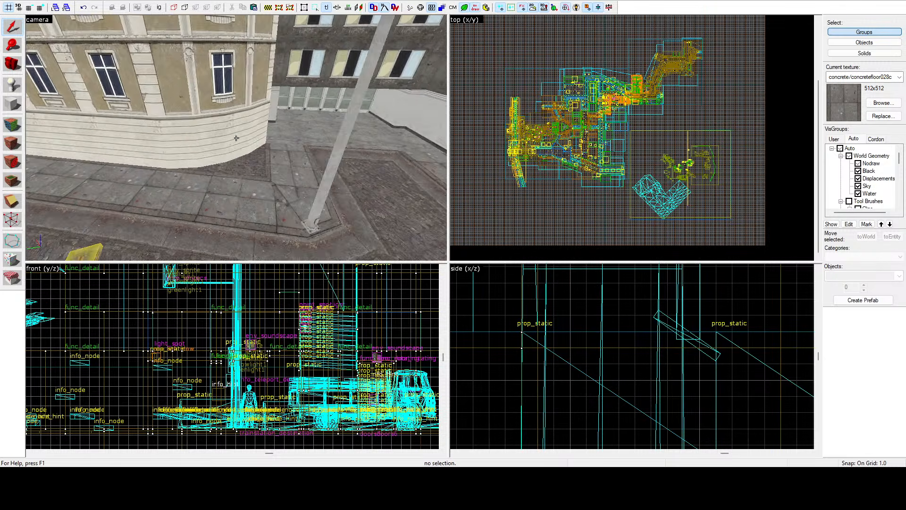
key(w)
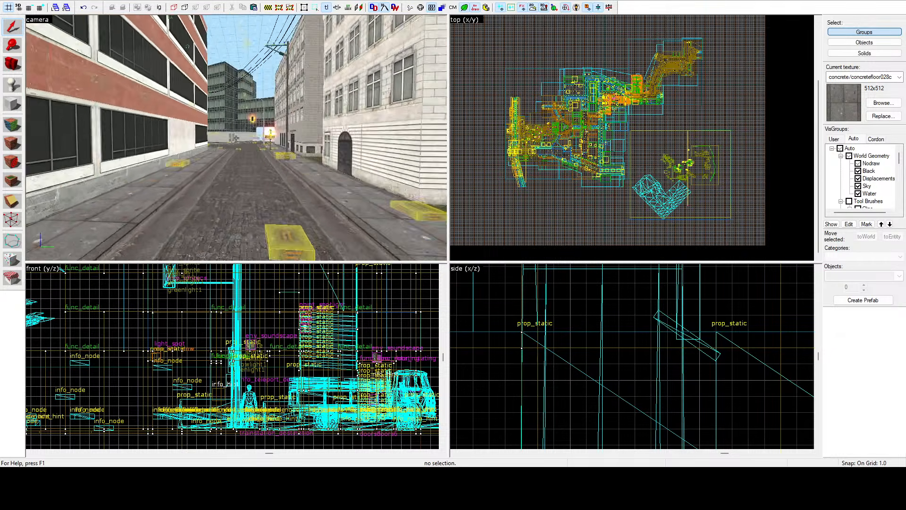
key(w)
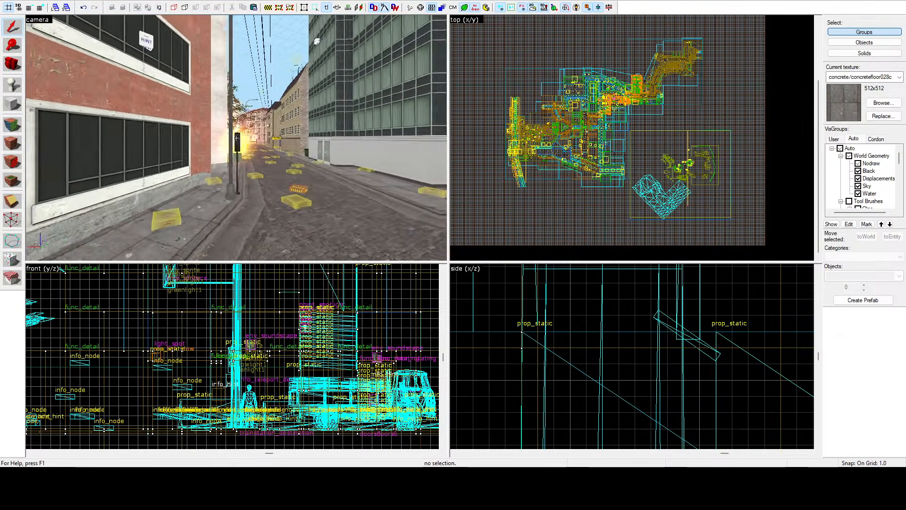
key(w)
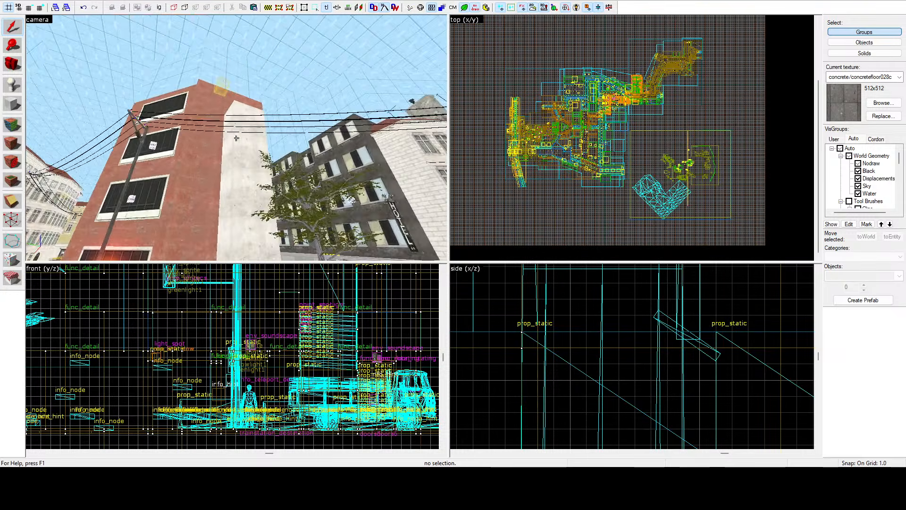
key(w)
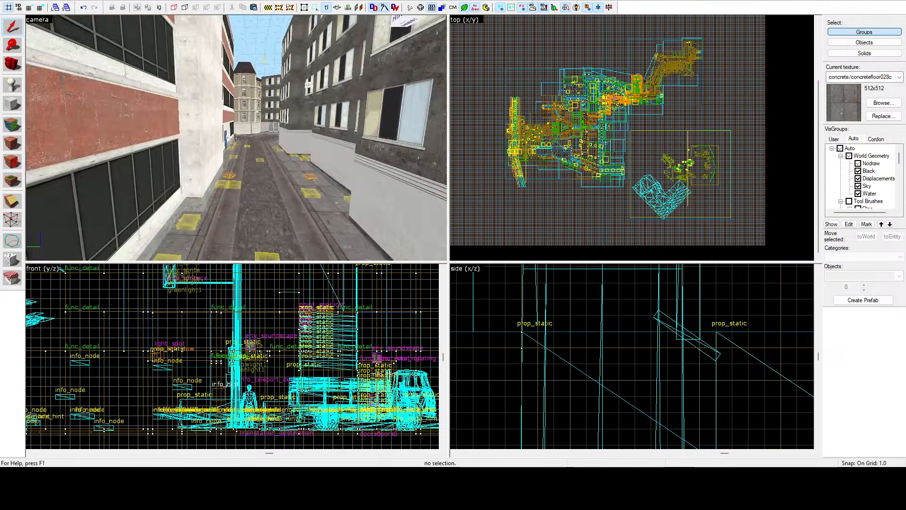
Step: Examine the office building's interior and the streets along its red brick facade
key(w)
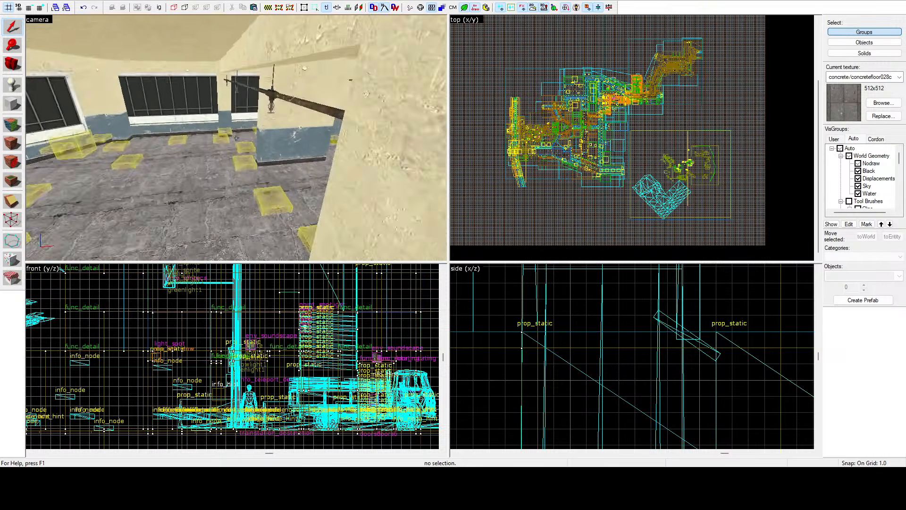
key(w)
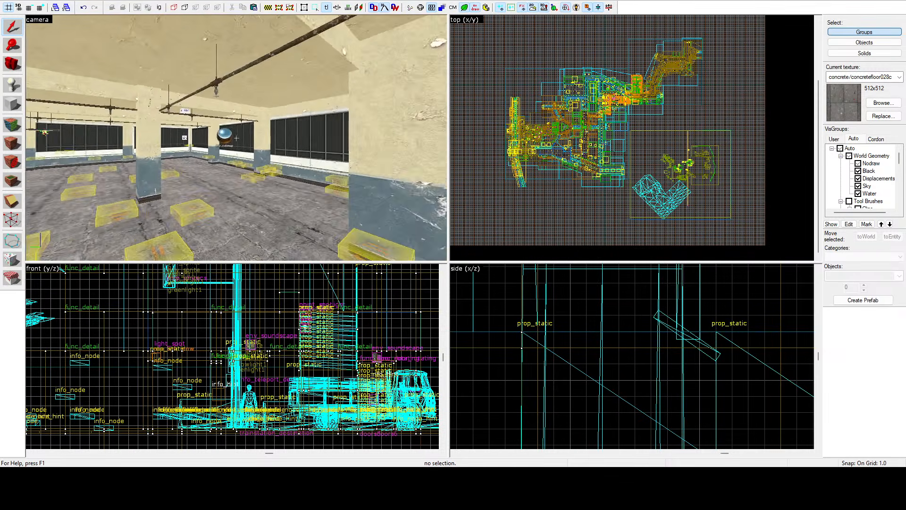
key(w)
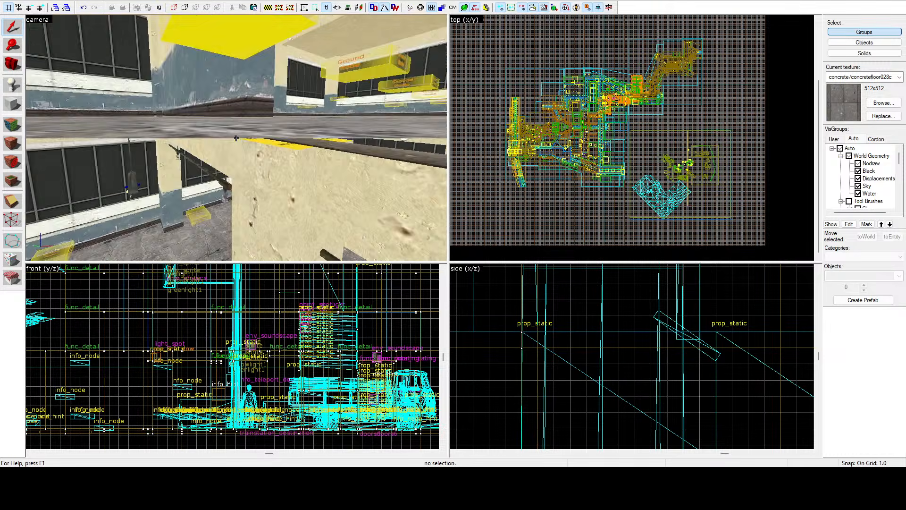
key(w)
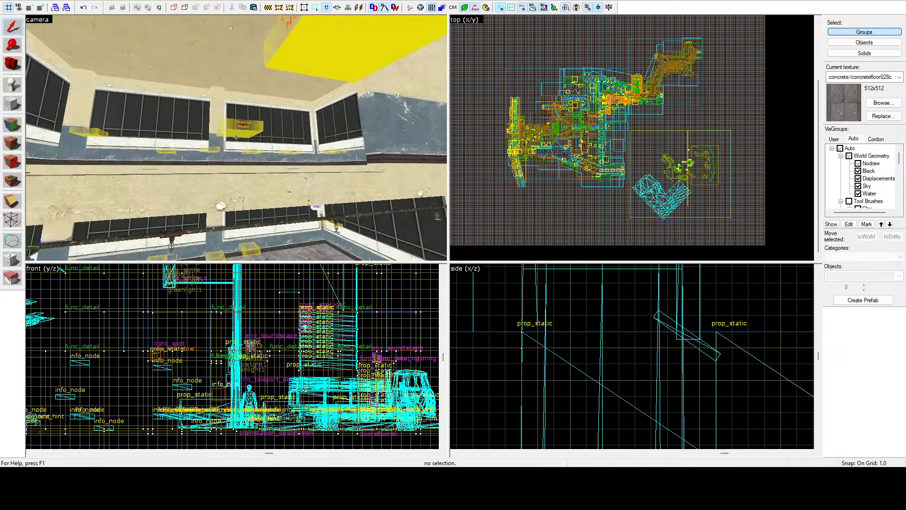
key(w)
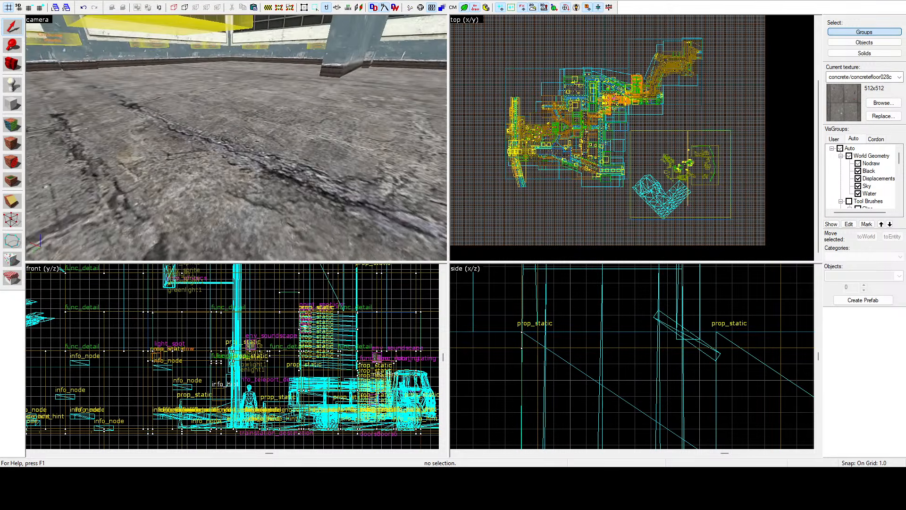
key(w)
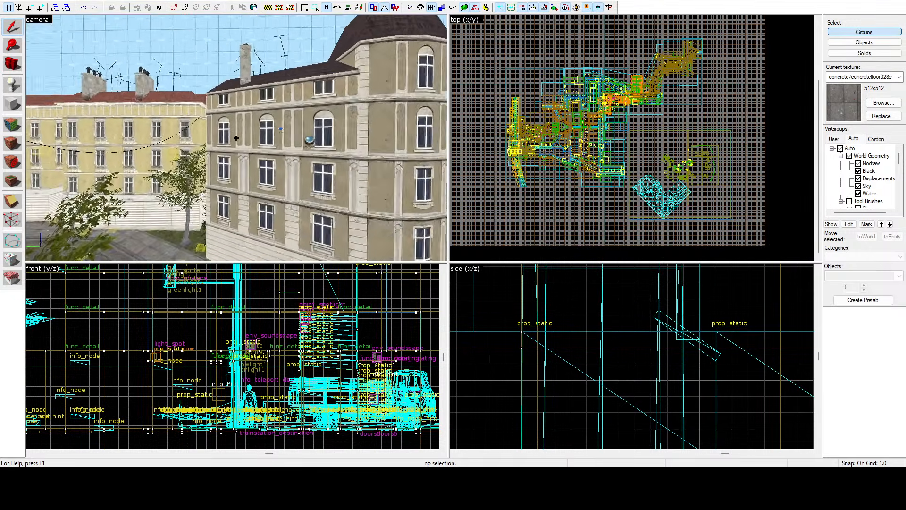
key(w)
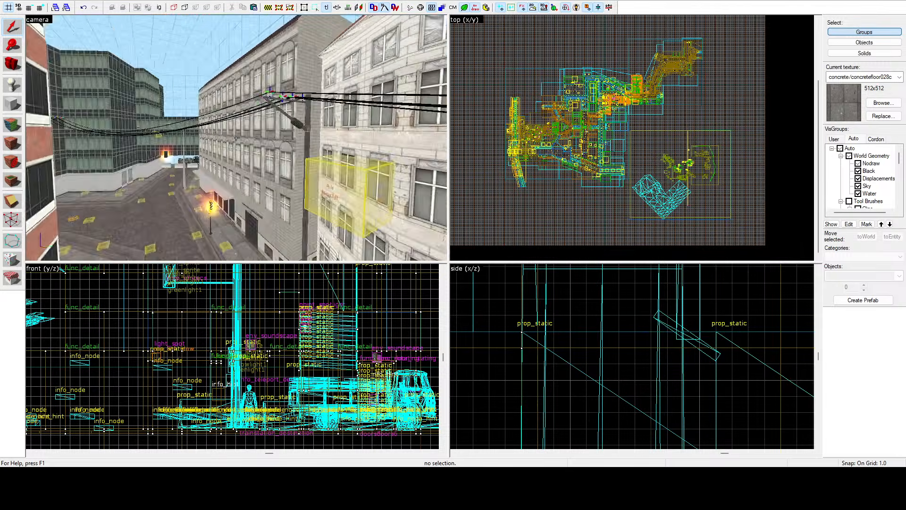
key(w)
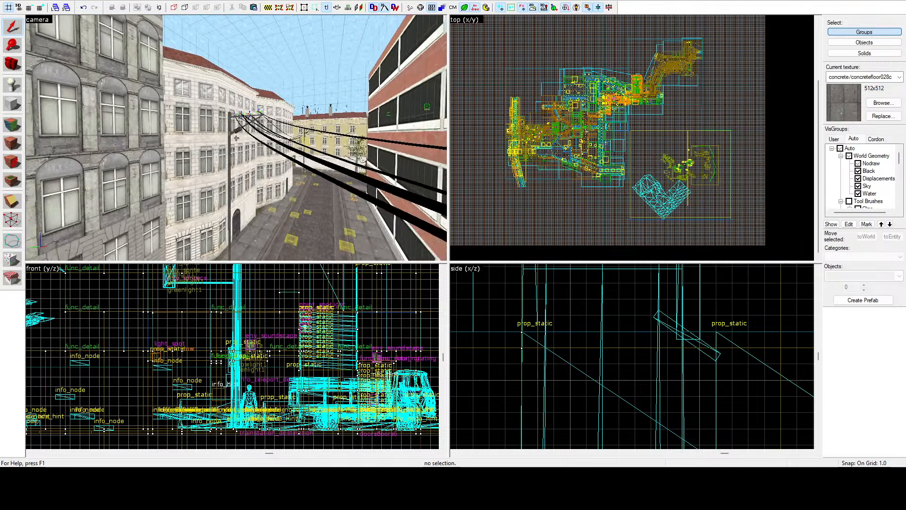
key(w)
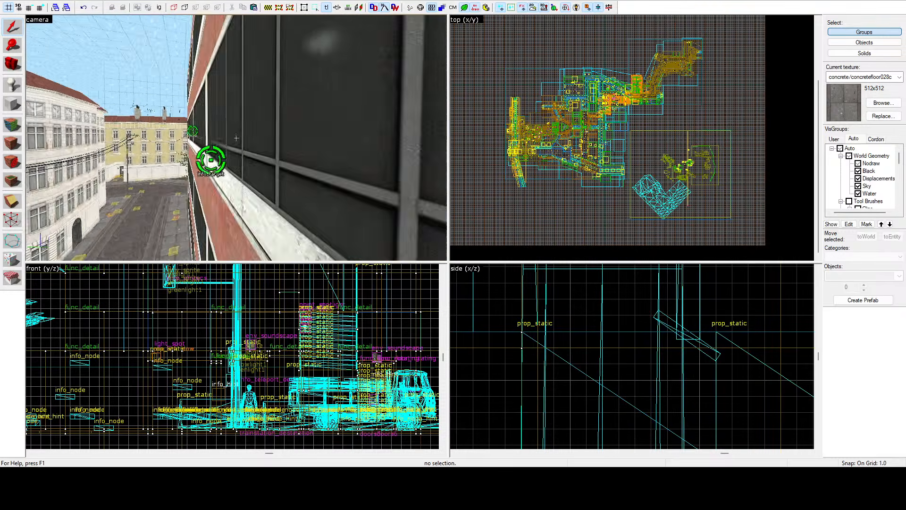
Step: Switch selection to individual objects, pick the info_snipertarget at the red brick building's windows, and clear the selection
key(z)
click(265, 142)
click(770, 61)
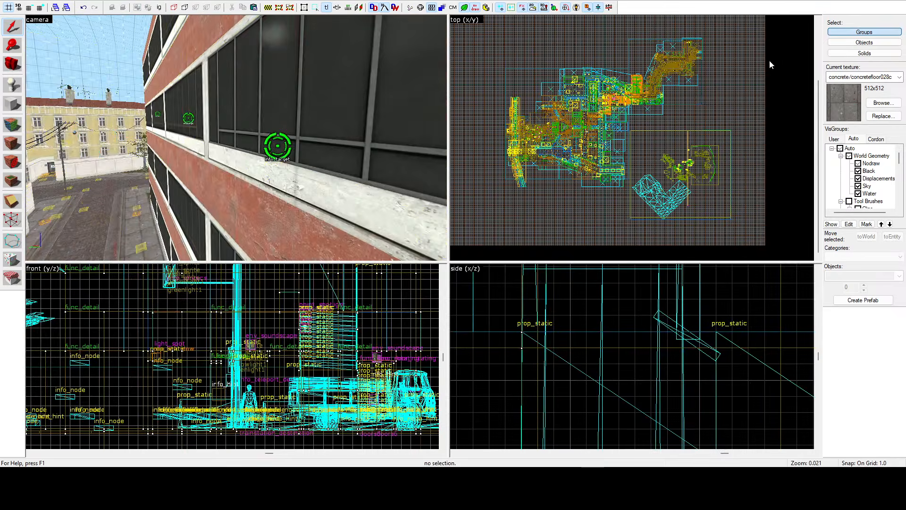
click(838, 43)
click(285, 150)
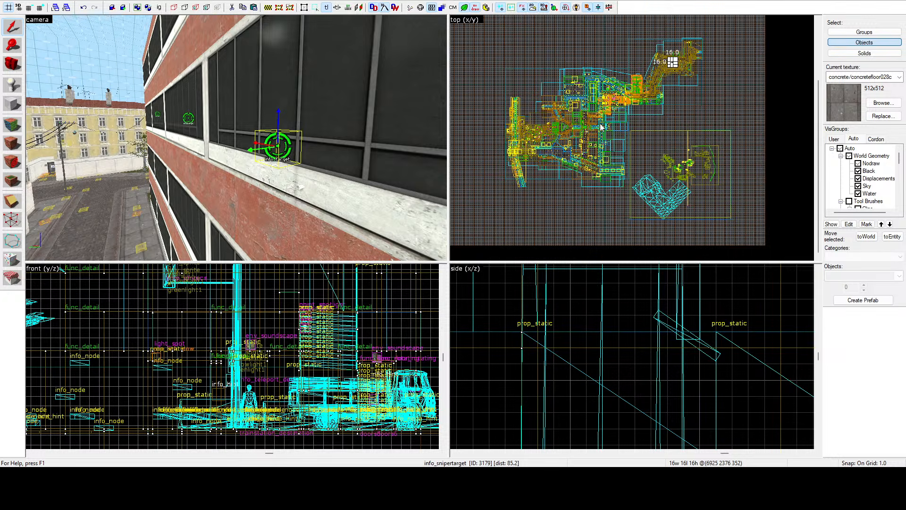
click(503, 203)
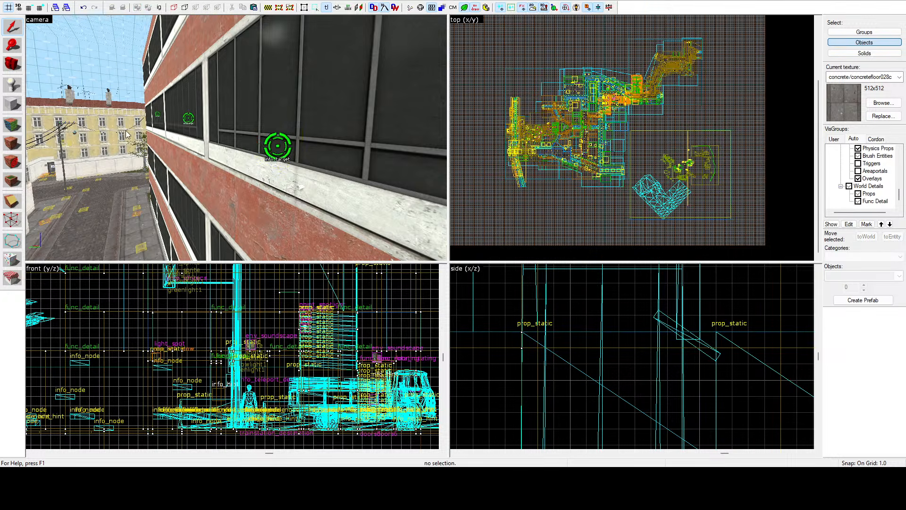
Step: Examine the office interior, the surrounding streets and the facades of the neighbouring buildings
key(z)
key(w)
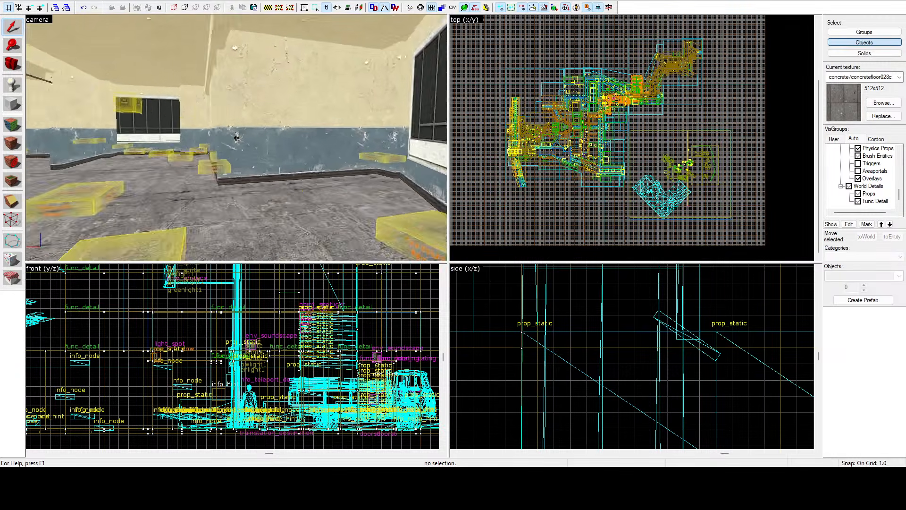
key(w)
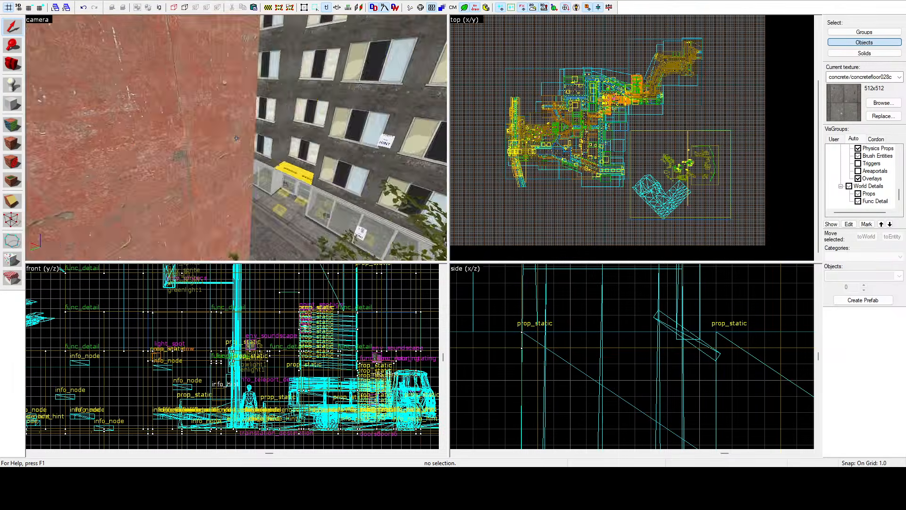
key(w)
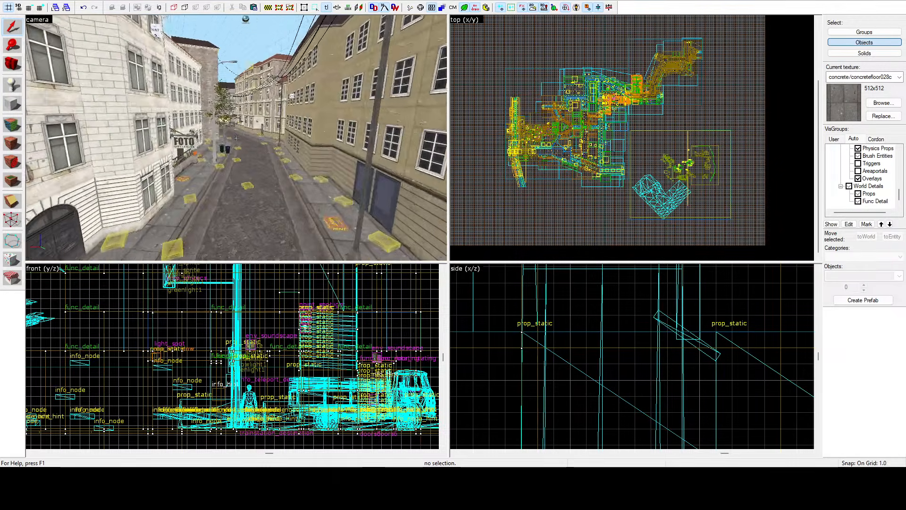
key(w)
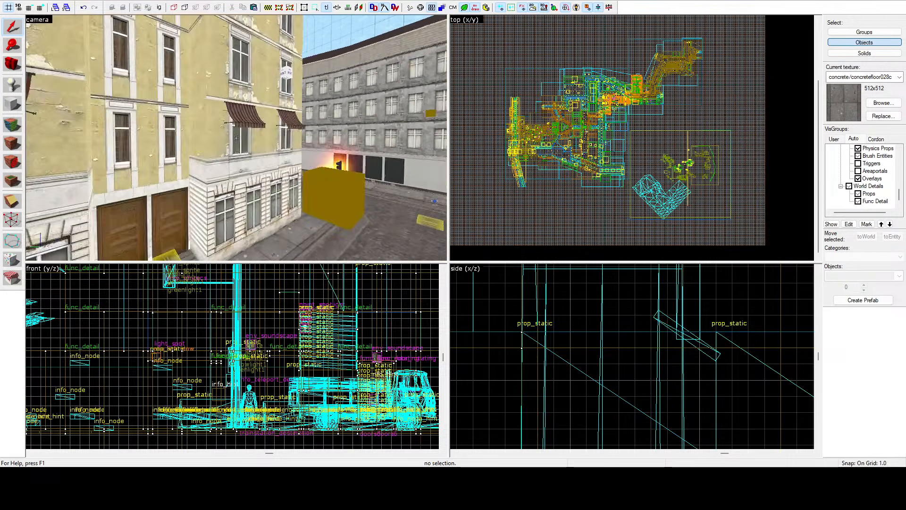
key(w)
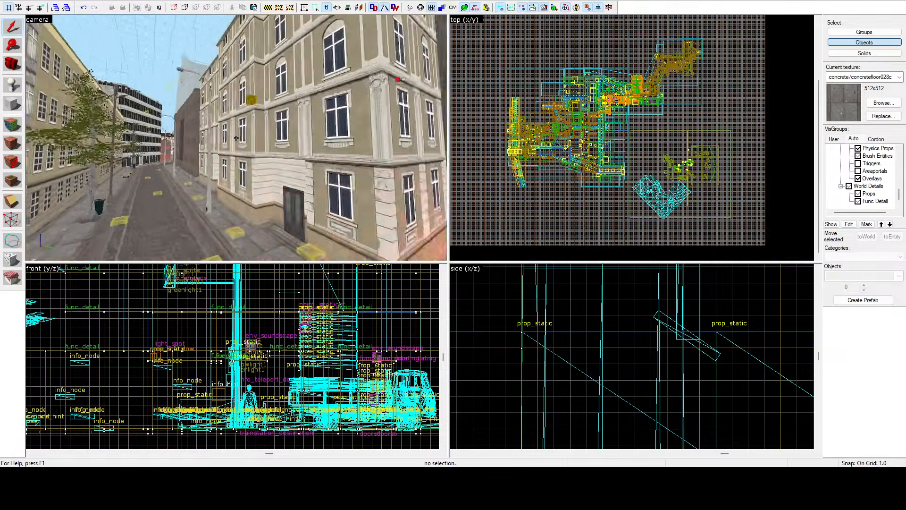
key(w)
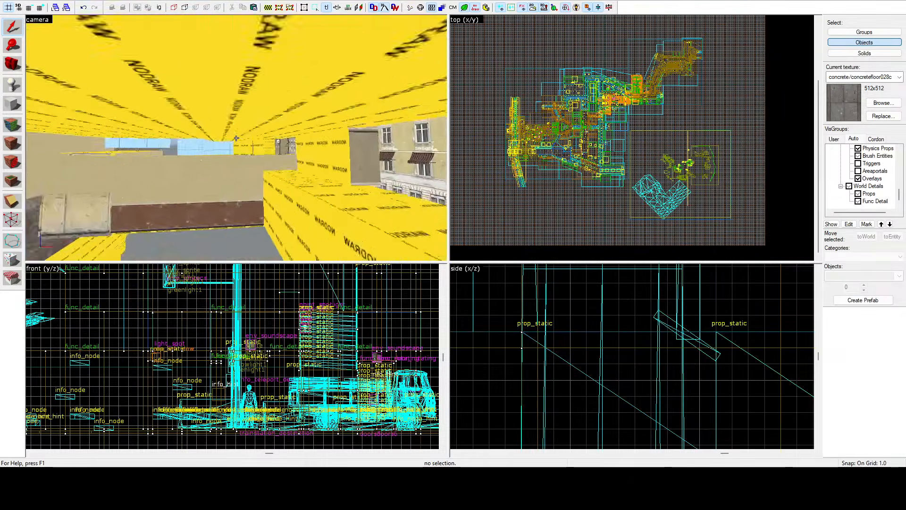
key(w)
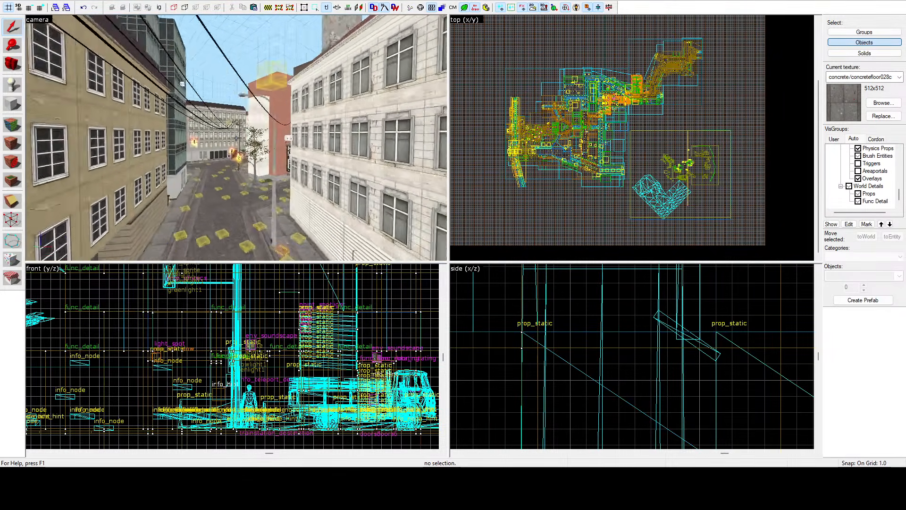
key(w)
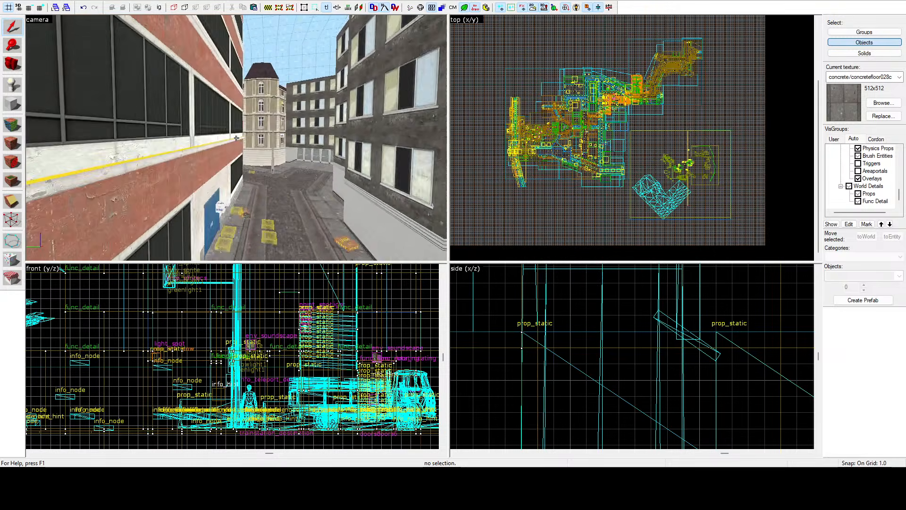
key(w)
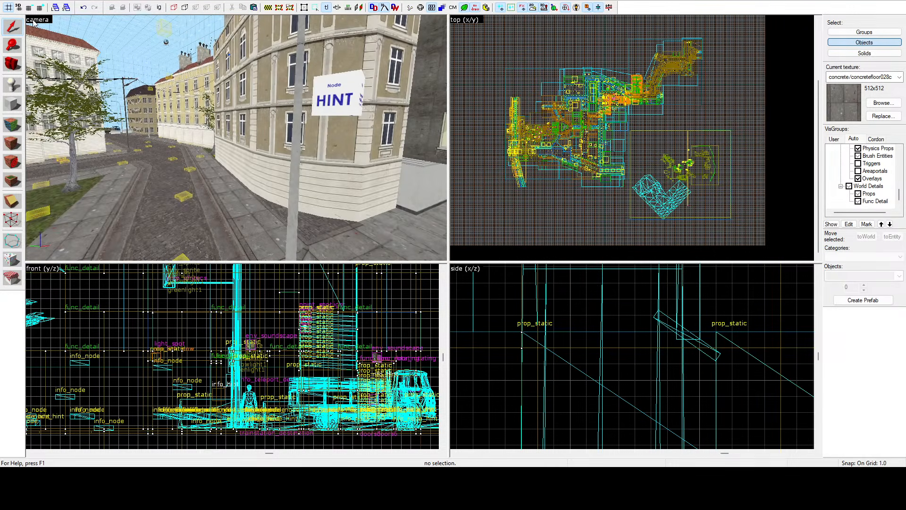
Step: Start face editing in the lightmap grid view and select the upper faces of the wall closing off the street, excluding the ground
click(77, 129)
click(17, 122)
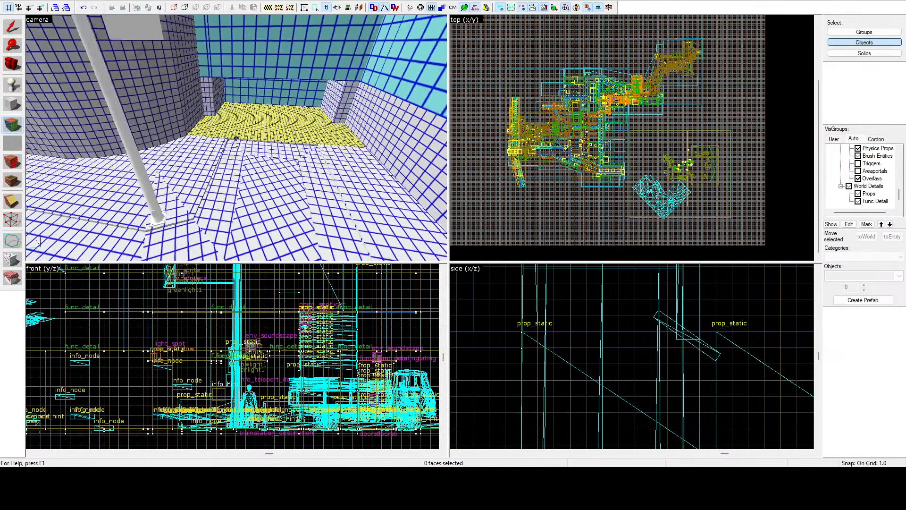
key(w)
click(244, 140)
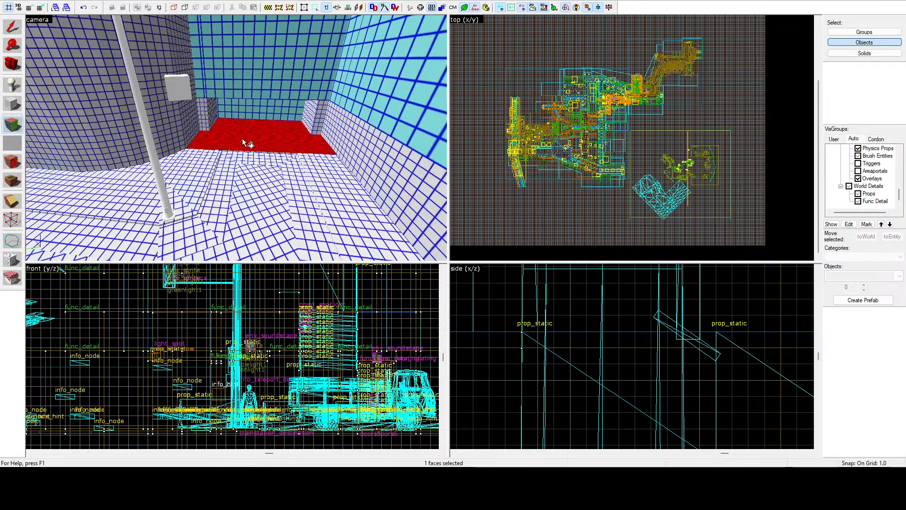
ctrl+click(262, 106)
ctrl+click(266, 83)
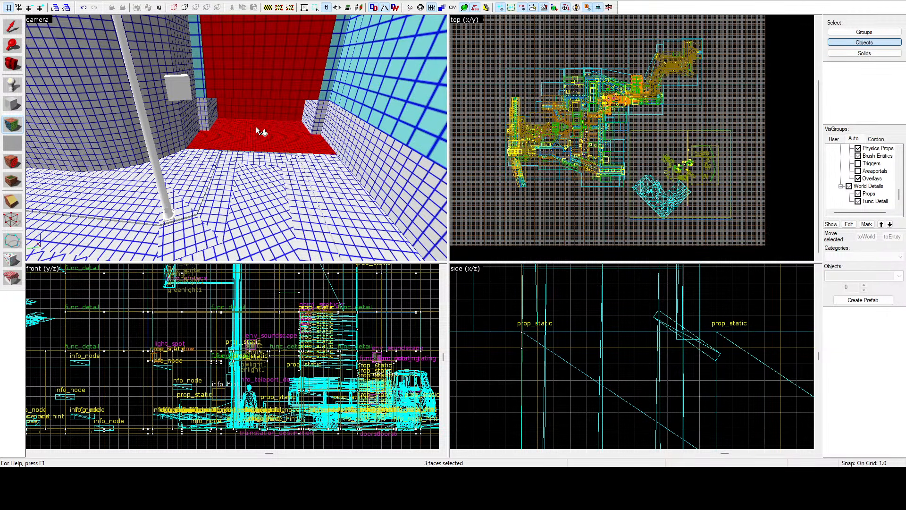
right_click(242, 128)
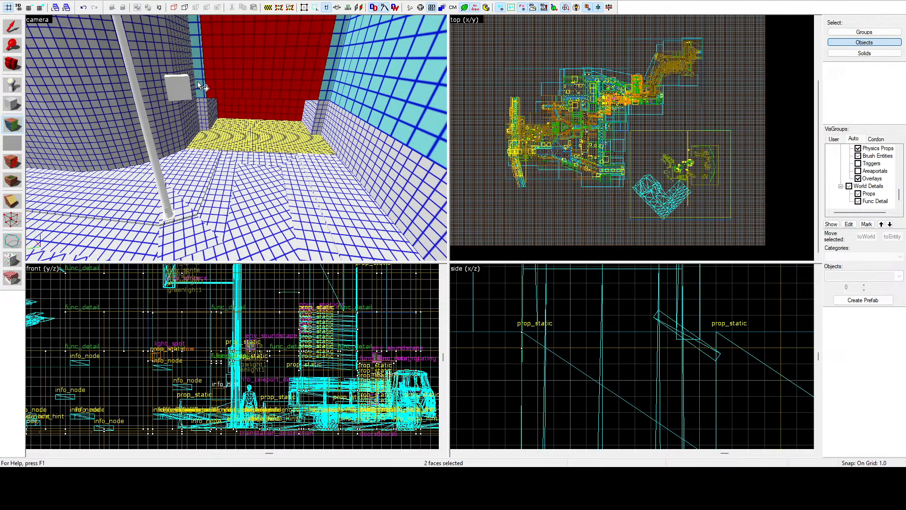
Step: Add the light blue upper faces of the adjoining side wall and its projecting pillar to the face selection
ctrl+click(358, 78)
ctrl+click(342, 71)
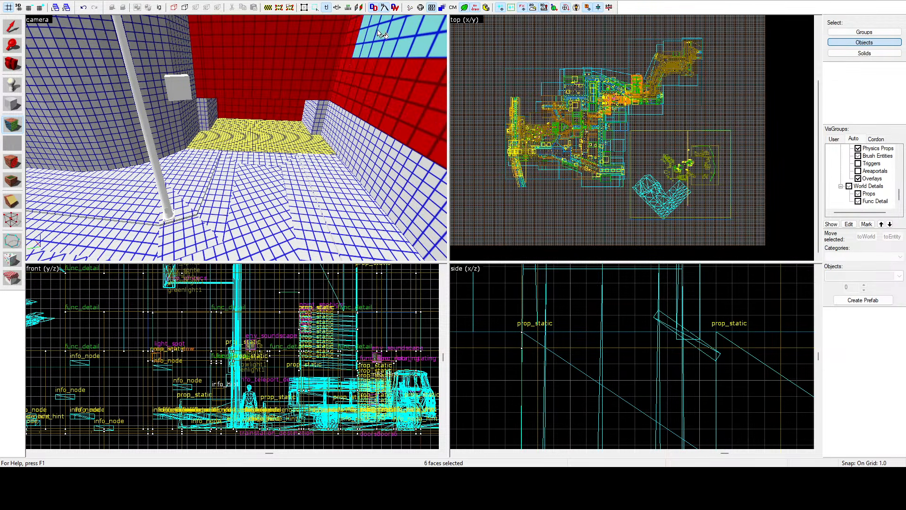
ctrl+click(387, 34)
key(z)
ctrl+click(237, 106)
ctrl+click(220, 56)
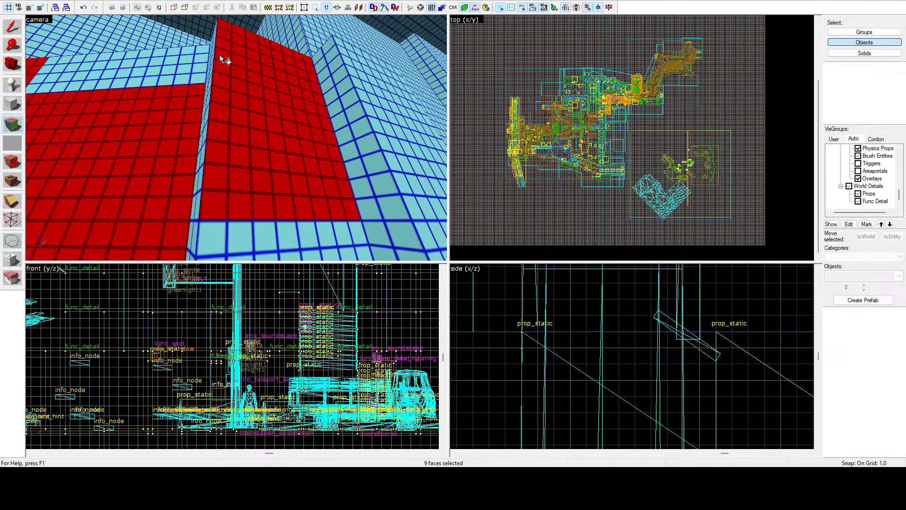
Step: Add the pillar's narrow side faces, its lower strip and the adjacent wall faces to the face selection
ctrl+click(203, 61)
ctrl+click(199, 139)
ctrl+click(219, 239)
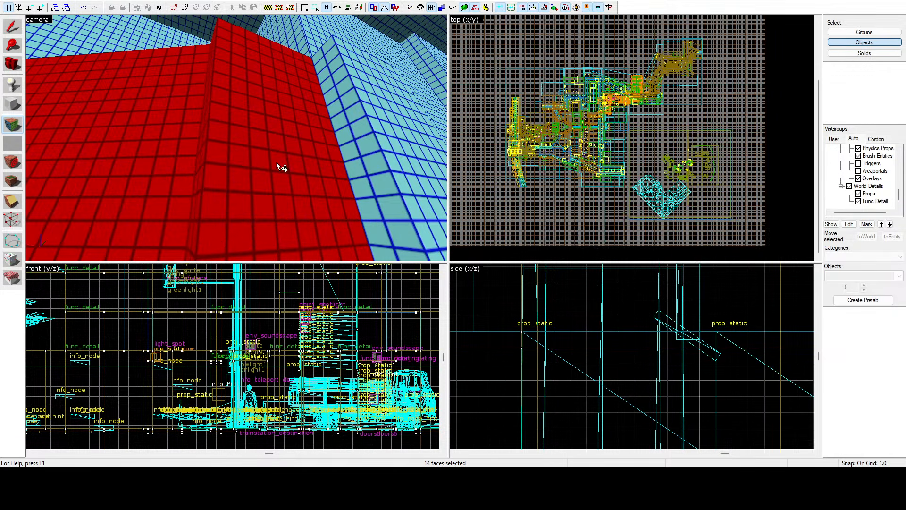
ctrl+click(338, 127)
ctrl+click(378, 105)
key(z)
key(d)
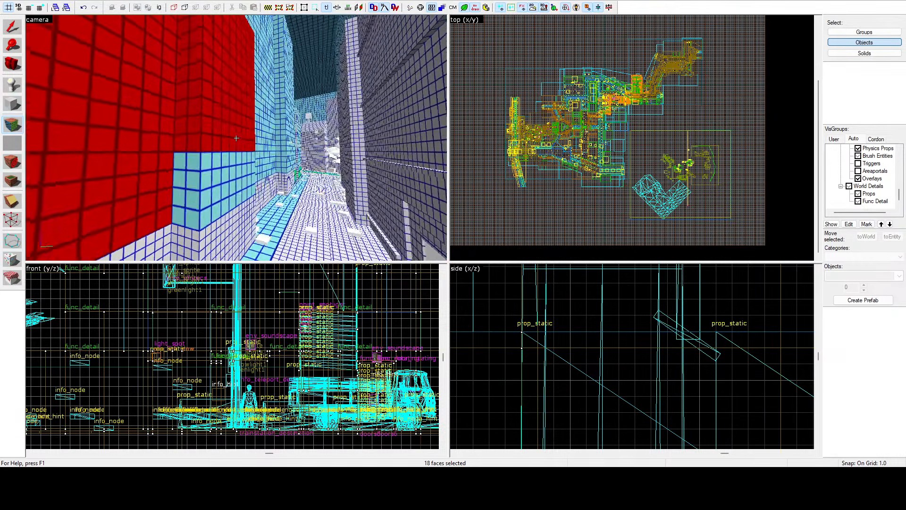
Step: Add the faces around the building's projecting corner and the light blue wall faces beyond it to the selection
ctrl+click(209, 142)
ctrl+click(181, 134)
ctrl+click(198, 101)
ctrl+click(227, 99)
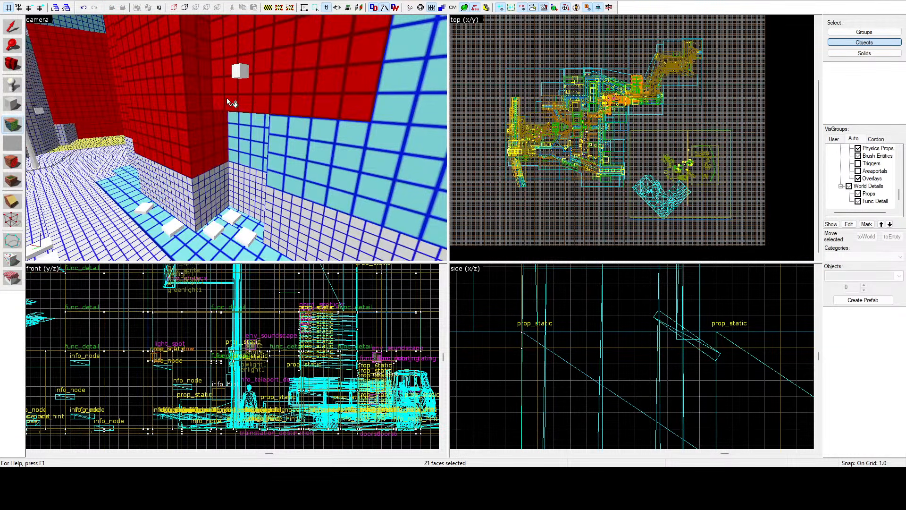
ctrl+click(248, 137)
ctrl+click(307, 127)
ctrl+click(394, 87)
Step: Add the next facade section's lower and upper wall faces, including its narrow corner strips, to the face selection
key(z)
key(d)
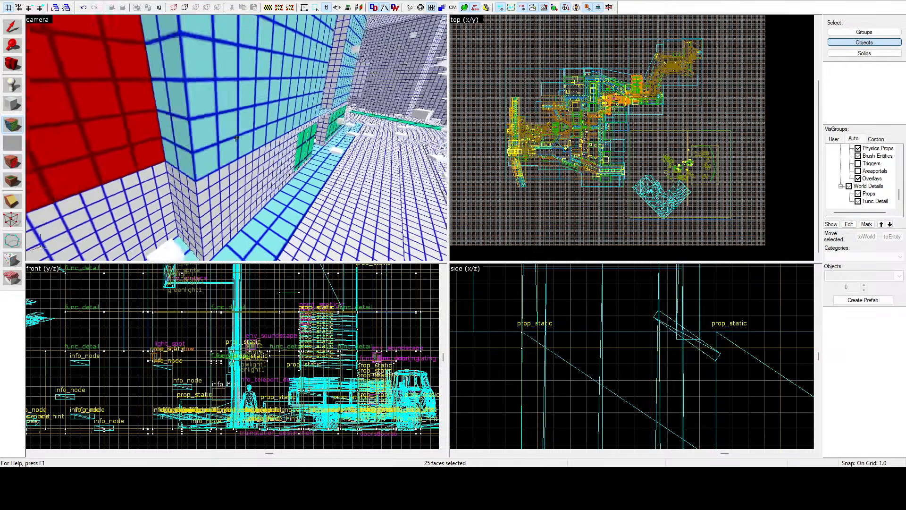
key(z)
ctrl+click(228, 151)
ctrl+click(213, 142)
ctrl+click(210, 189)
ctrl+click(237, 191)
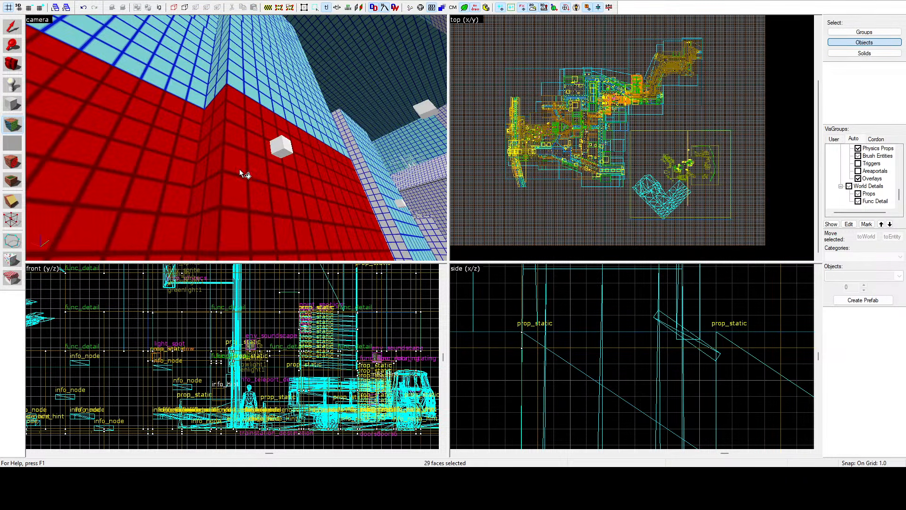
ctrl+click(242, 85)
ctrl+click(219, 75)
ctrl+click(197, 72)
Step: Add the faces of the following pillar and the wall beside it, up the facade's height, to the selection
key(z)
key(d)
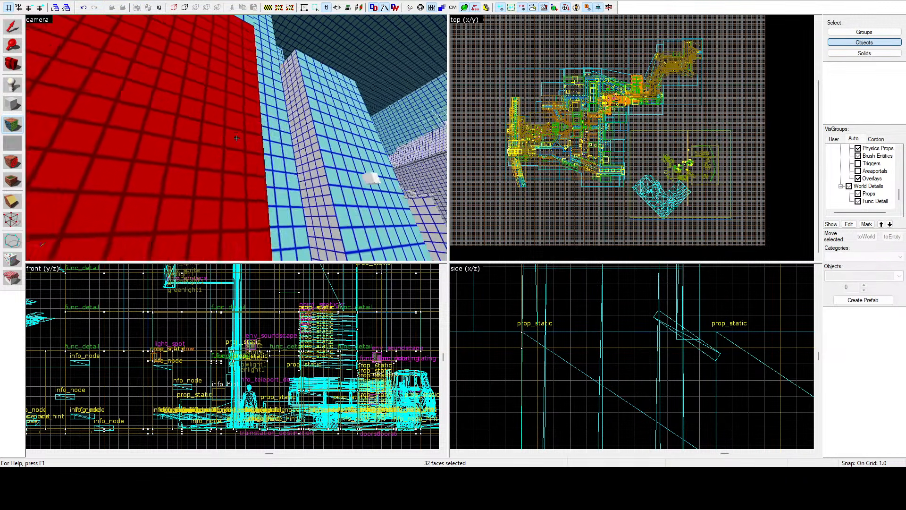
key(z)
ctrl+click(246, 130)
ctrl+click(211, 158)
ctrl+click(213, 62)
ctrl+click(211, 210)
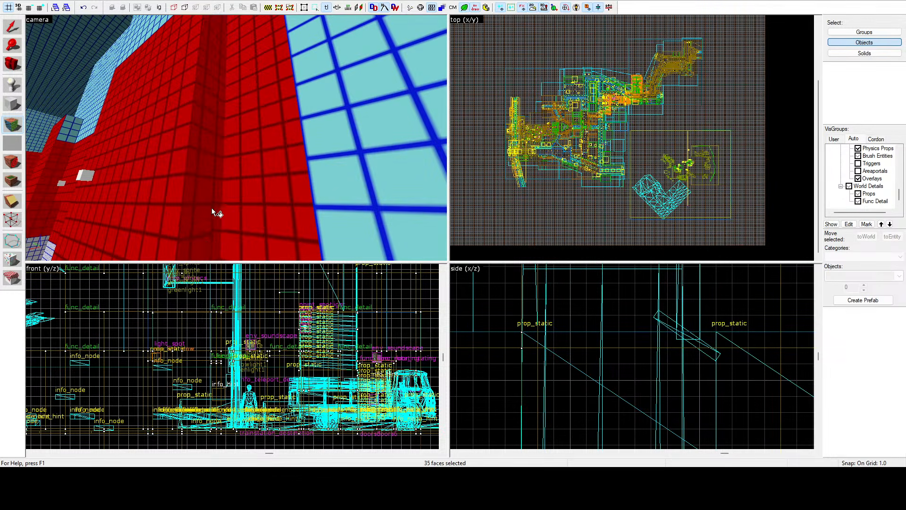
Step: Add the faces of the projecting wall section above the green ground-floor panels to the face selection
key(z)
key(a)
key(z)
ctrl+click(258, 123)
ctrl+click(279, 97)
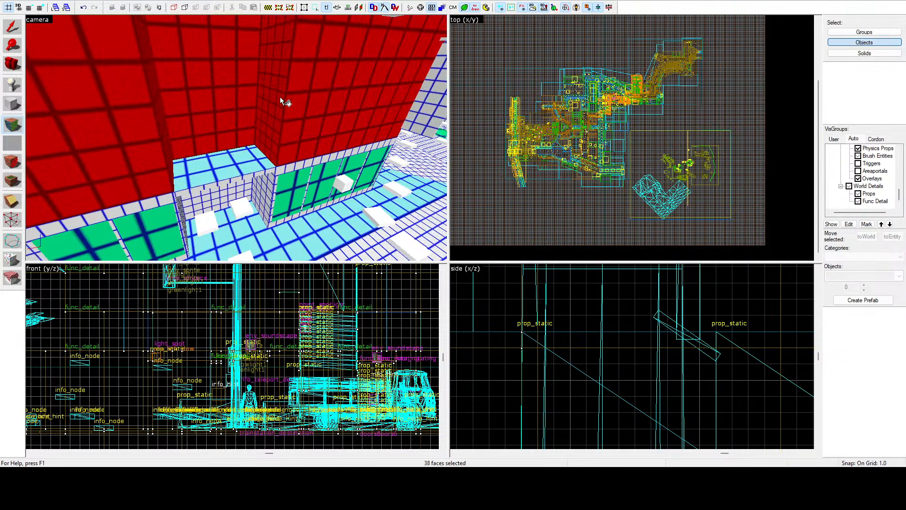
Step: Add the dark teal side wall at the facade's end and the light blue wall faces above it to the face selection
key(z)
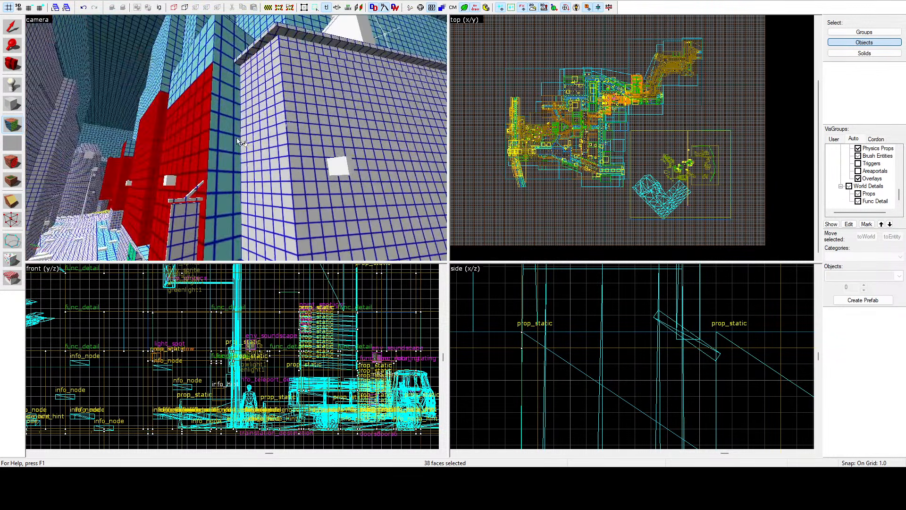
key(z)
ctrl+click(232, 131)
ctrl+click(213, 55)
ctrl+click(191, 60)
key(z)
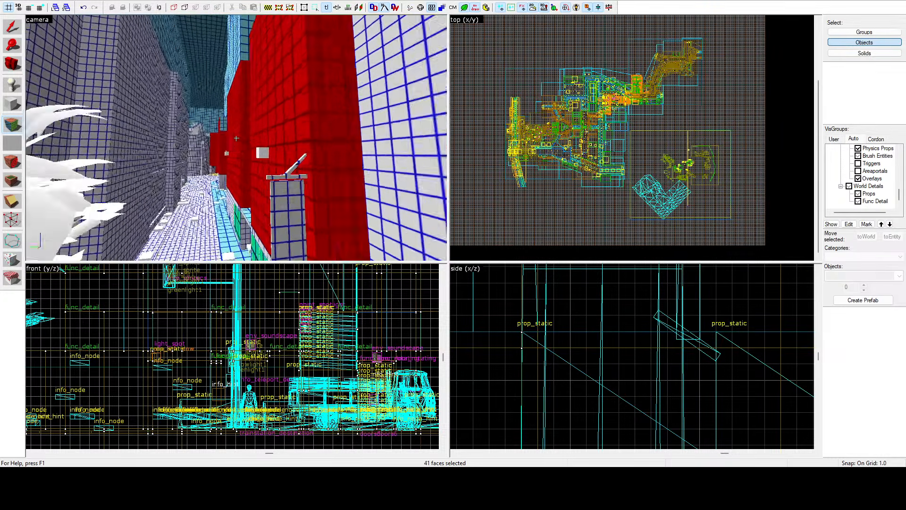
Step: Add the remaining light blue wall faces along the facade's upper edge to the selection
key(z)
ctrl+click(245, 138)
key(z)
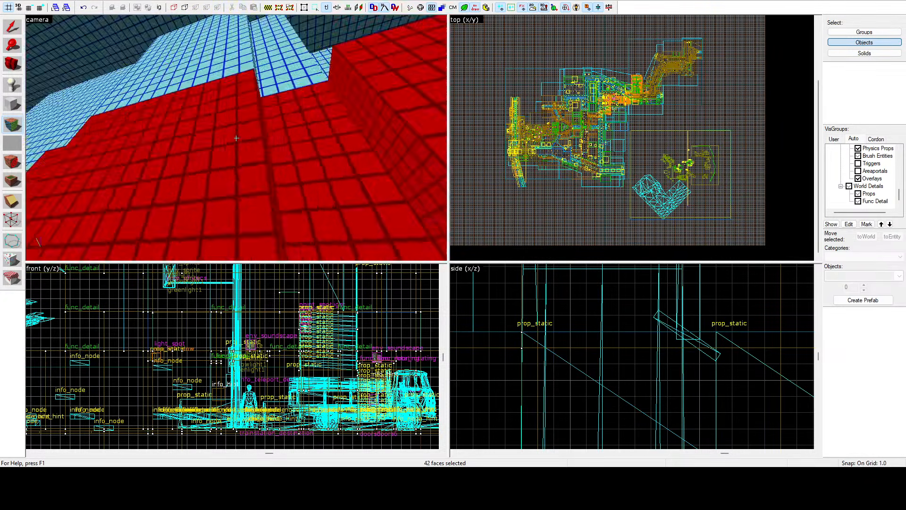
key(z)
ctrl+click(226, 138)
ctrl+click(250, 137)
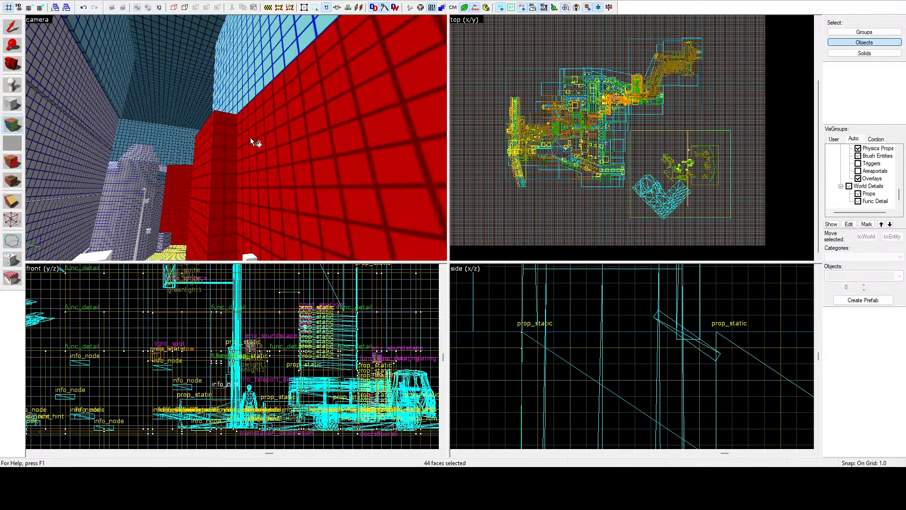
Step: Add the remaining wall face and the small light blue faces in the facade's recess above the sidewalk to the selection
key(z)
key(w)
key(z)
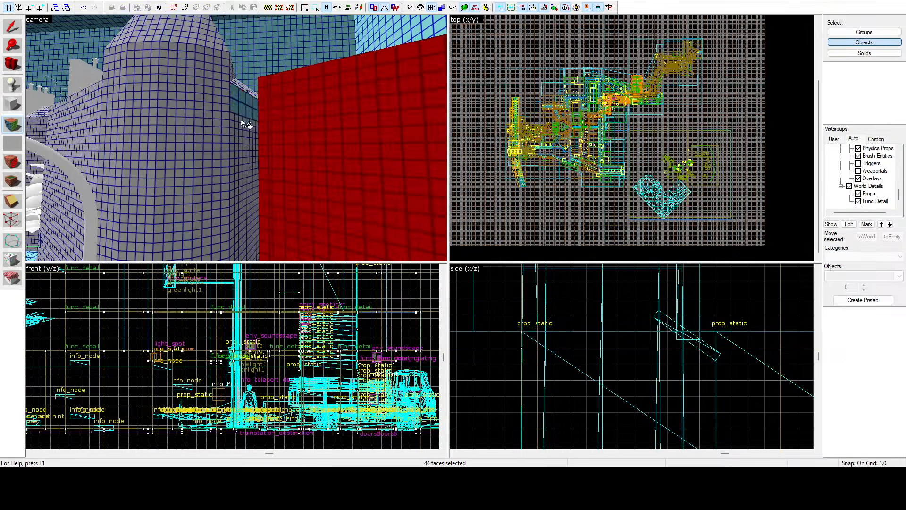
key(z)
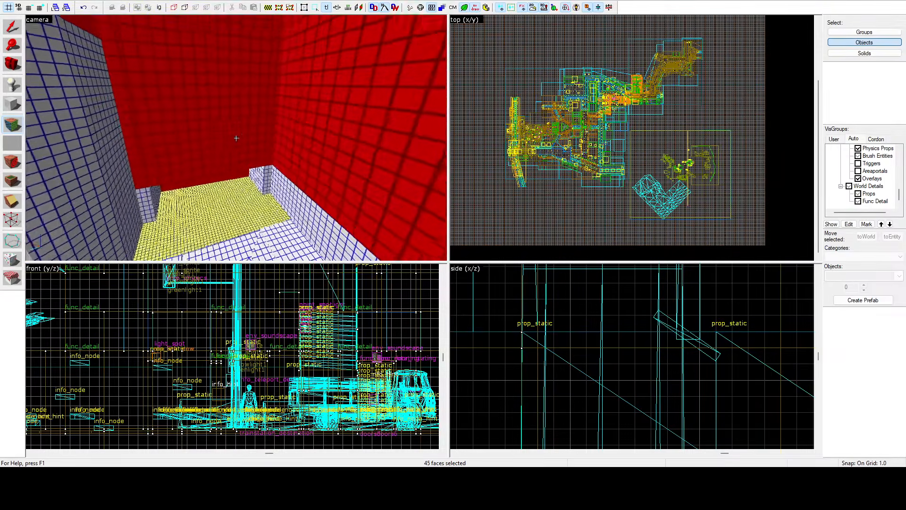
key(w)
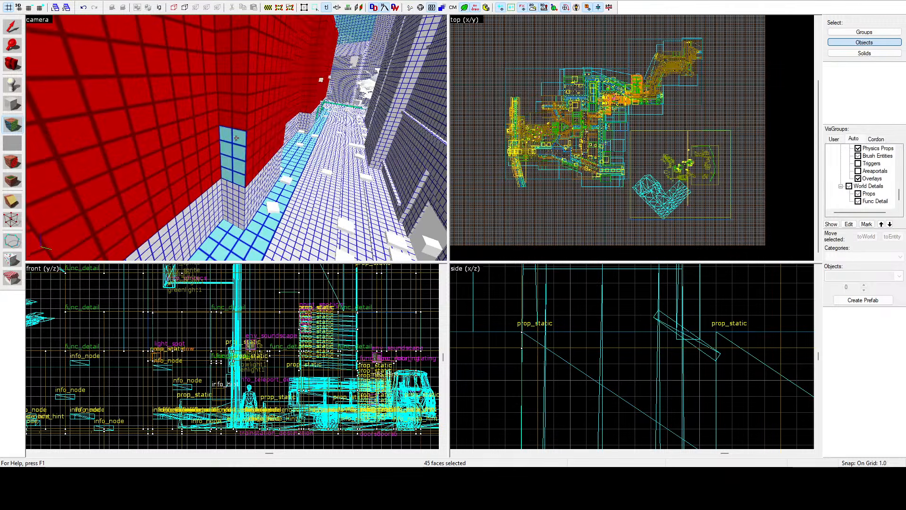
key(z)
key(w)
key(z)
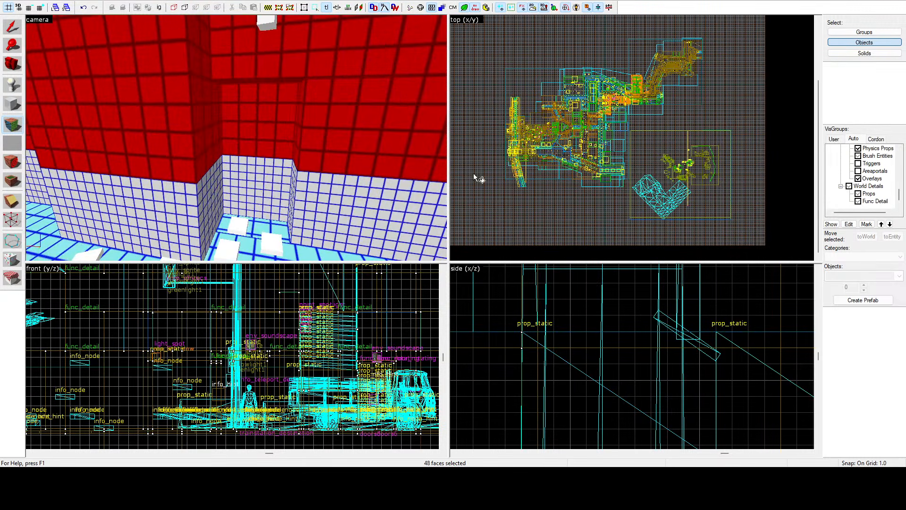
Step: Leave face editing with the facade faces deselected, and examine the lightmap grid on the neighbouring street's ground and walls
key(z)
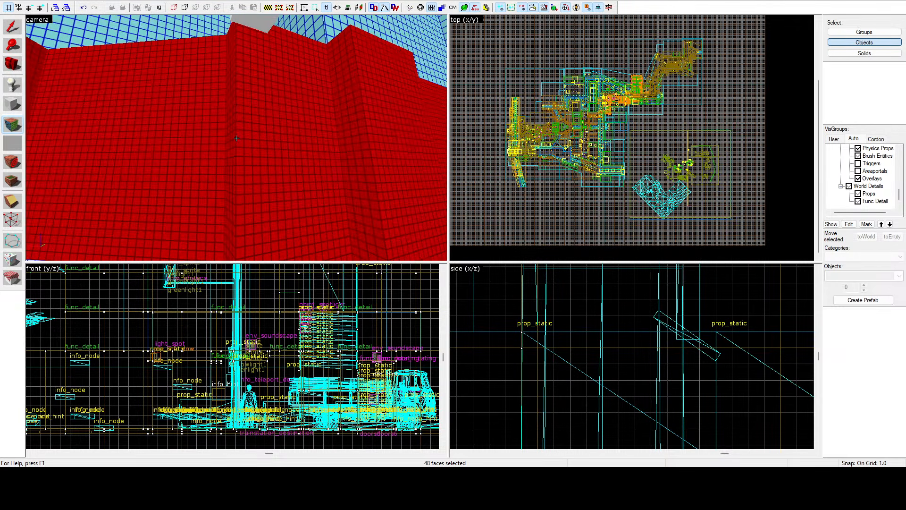
key(z)
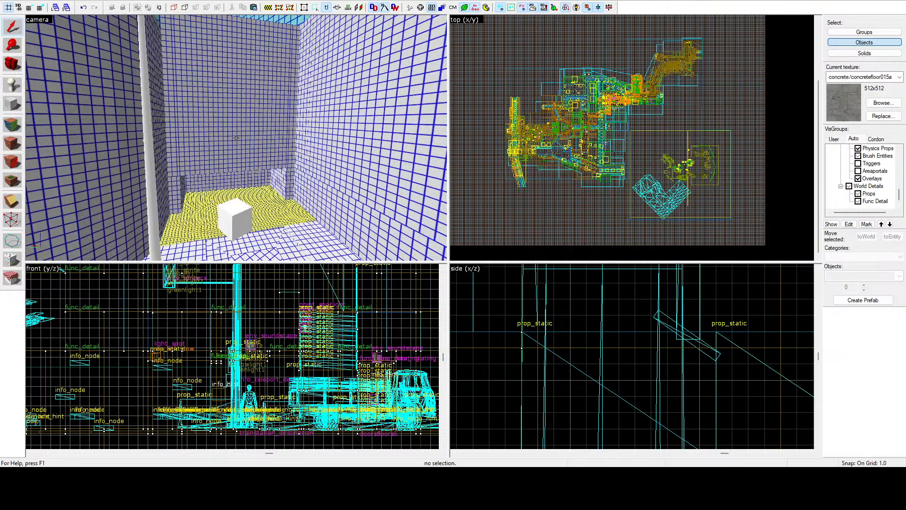
key(d)
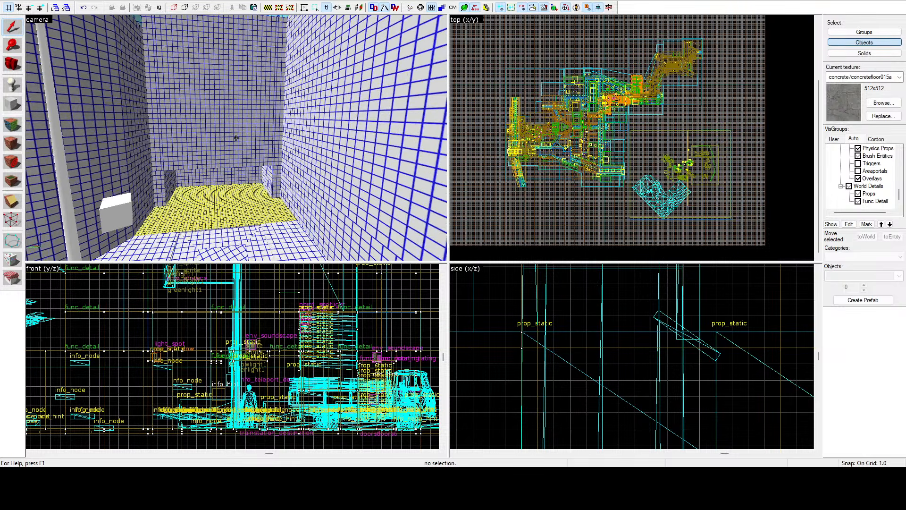
key(s)
key(w)
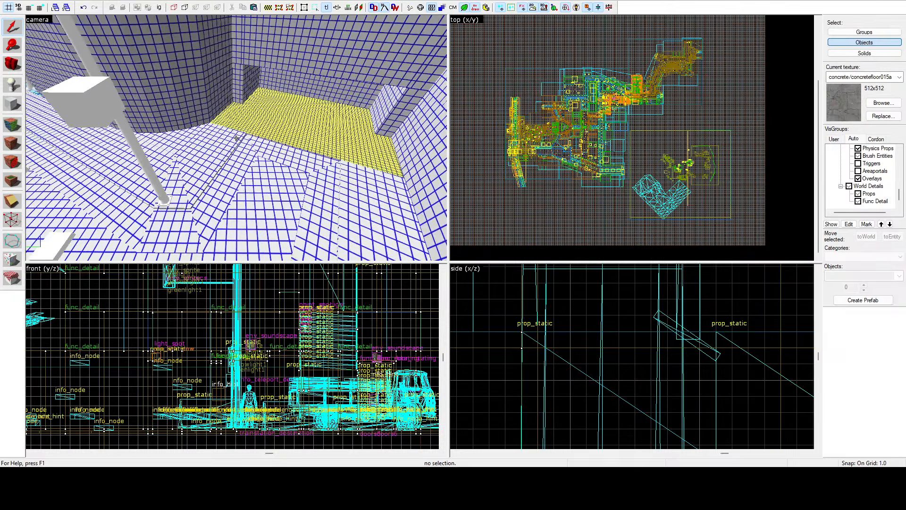
key(w)
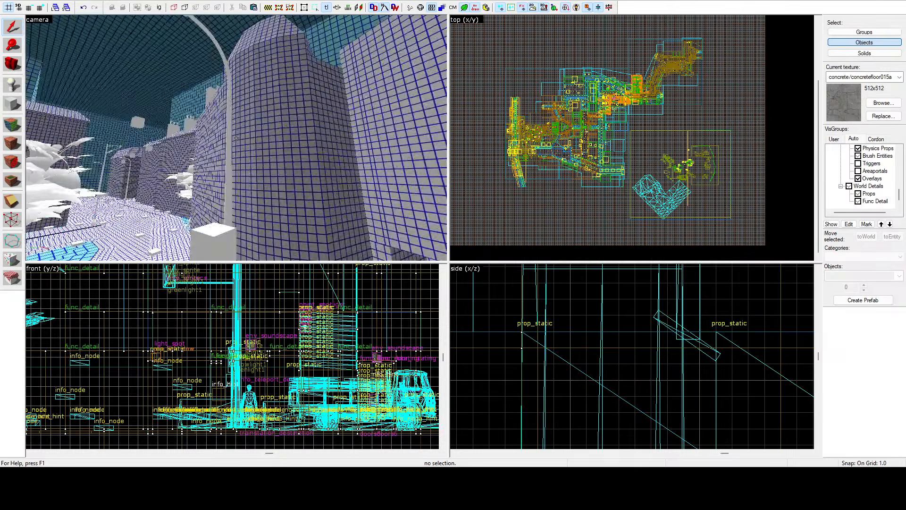
key(w)
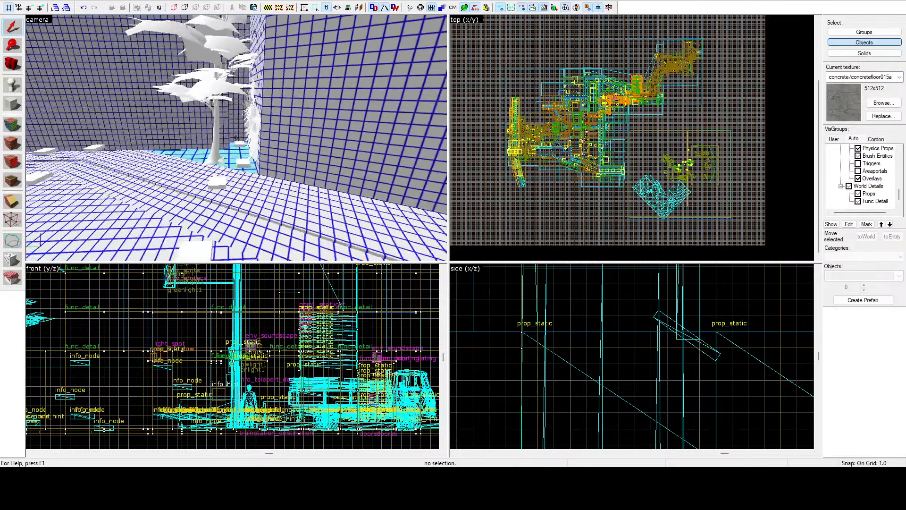
Step: Start face editing and select the light blue ground faces beneath the tree at the building's corner
key(z)
click(13, 125)
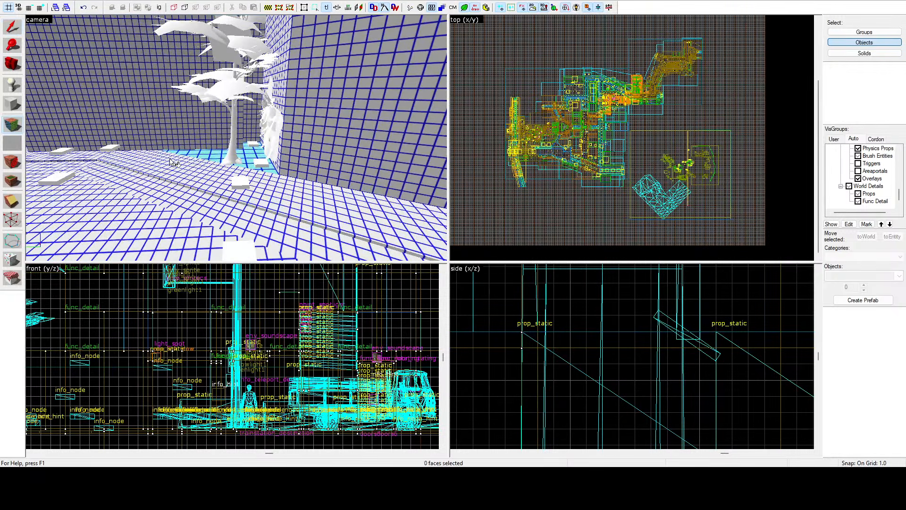
click(246, 164)
ctrl+click(259, 182)
key(z)
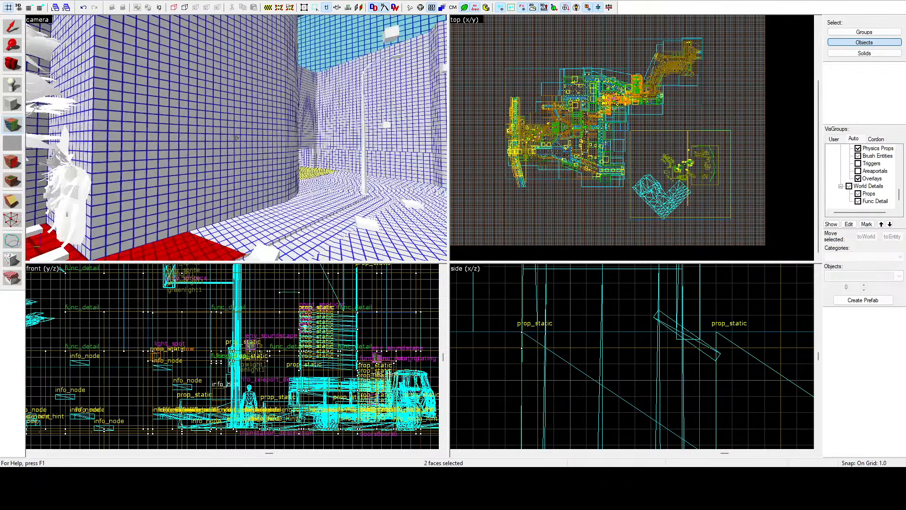
Step: Add the sidewalk and street ground faces around the lamp post near the yellow-gridded area to the selection
key(w)
key(z)
ctrl+click(221, 140)
ctrl+click(199, 151)
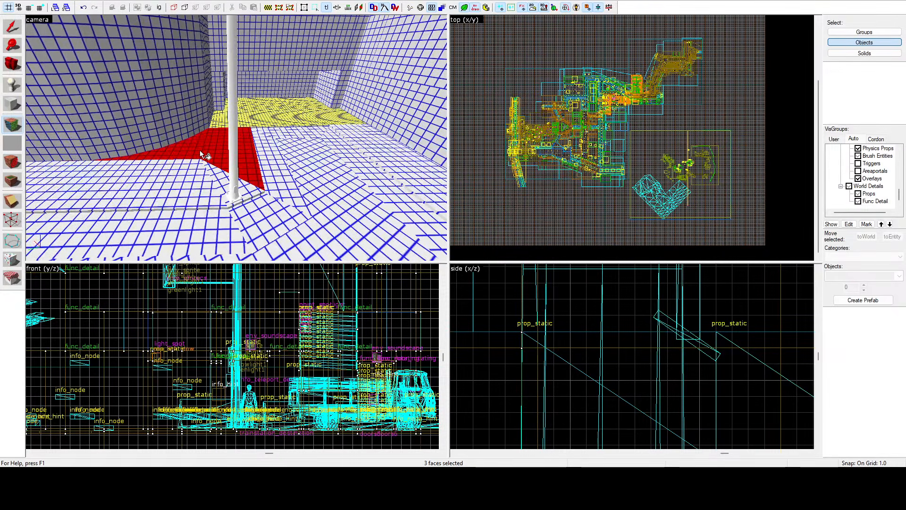
ctrl+click(211, 175)
ctrl+click(284, 187)
ctrl+click(306, 172)
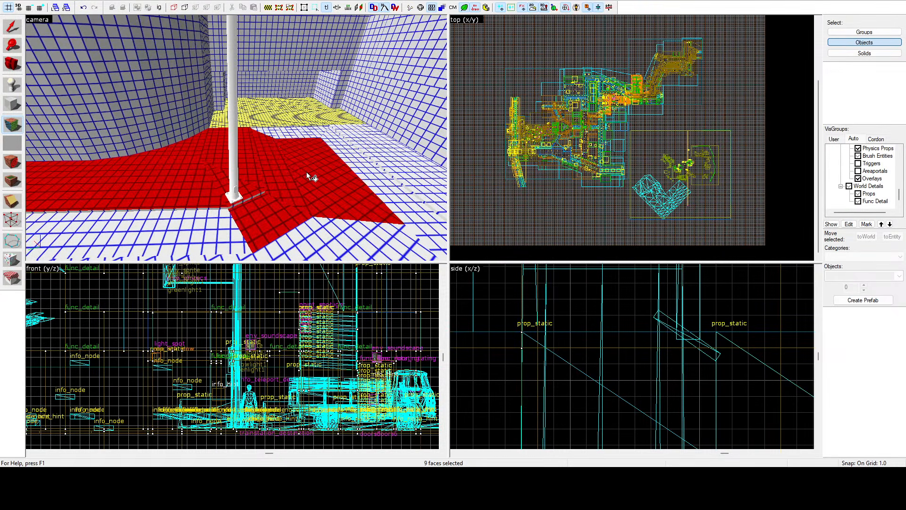
Step: Add the street faces up to the yellow-gridded area and the unselected ground in front of the lamp post
ctrl+click(309, 135)
ctrl+click(334, 137)
ctrl+click(360, 141)
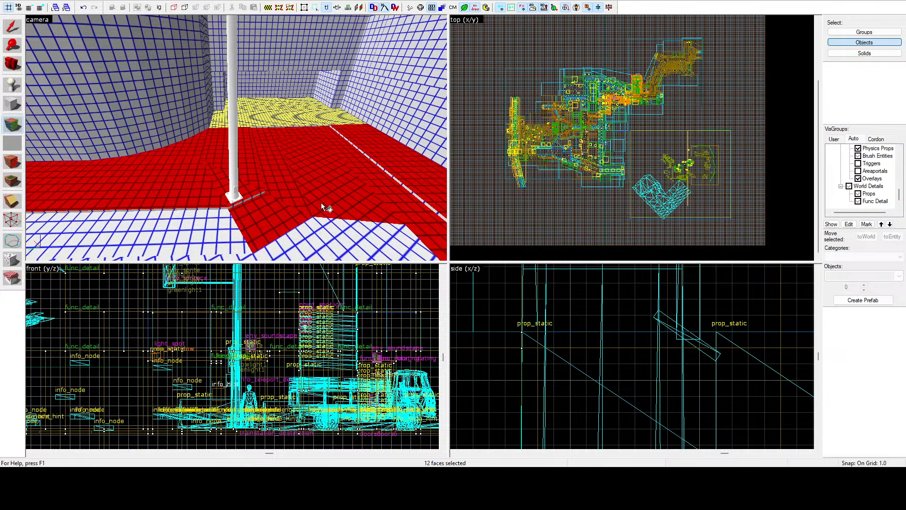
ctrl+click(320, 204)
ctrl+click(298, 245)
ctrl+click(316, 200)
ctrl+click(222, 241)
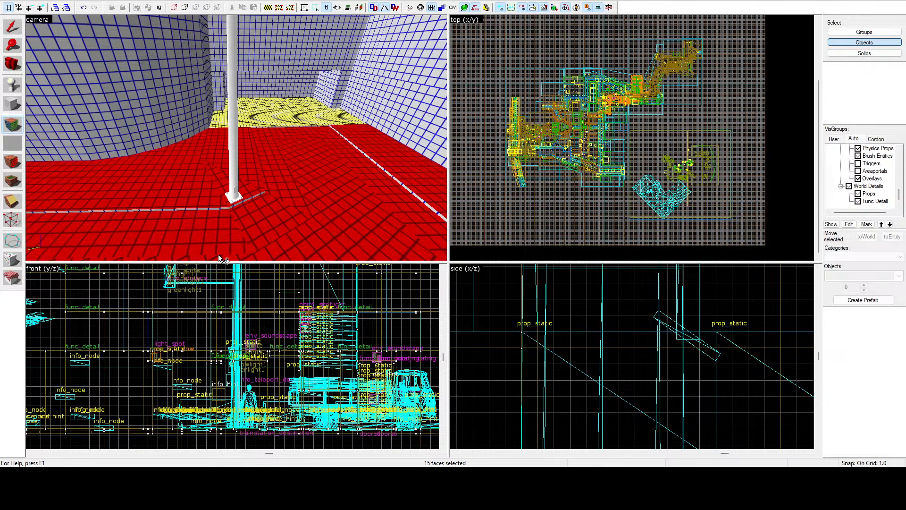
Step: Add the sidewalk ground beside the trees, including its light blue patch, to the face selection
key(z)
key(z)
ctrl+click(238, 146)
ctrl+click(221, 154)
ctrl+click(173, 127)
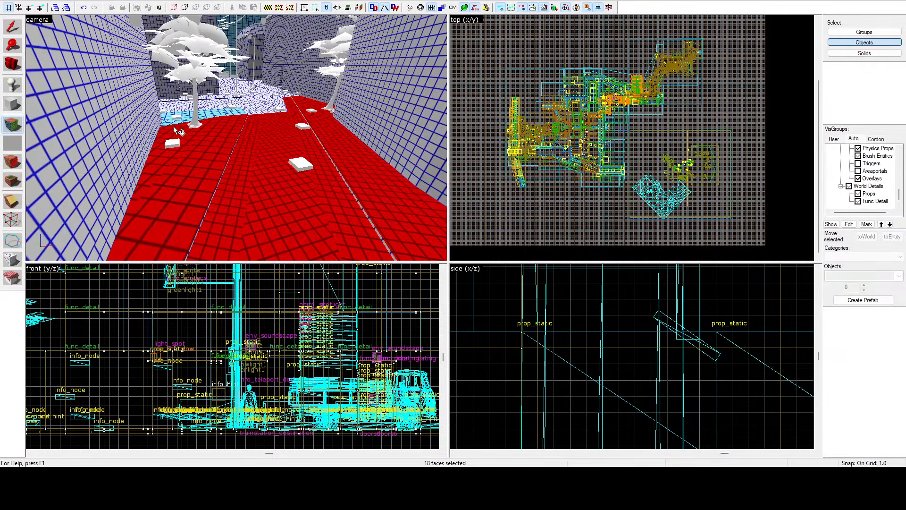
ctrl+click(186, 115)
ctrl+click(229, 114)
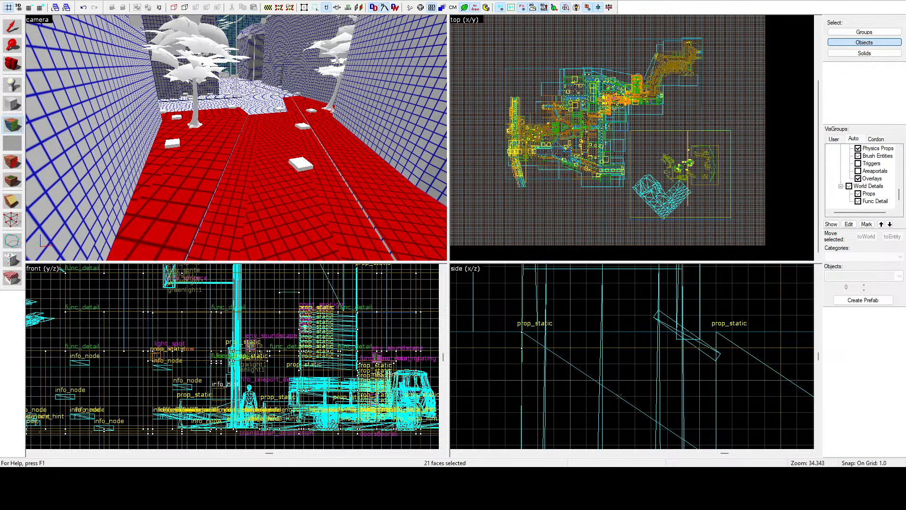
Step: Add the unselected road faces between the selected sidewalks beyond the trees to the selection
key(z)
key(w)
key(z)
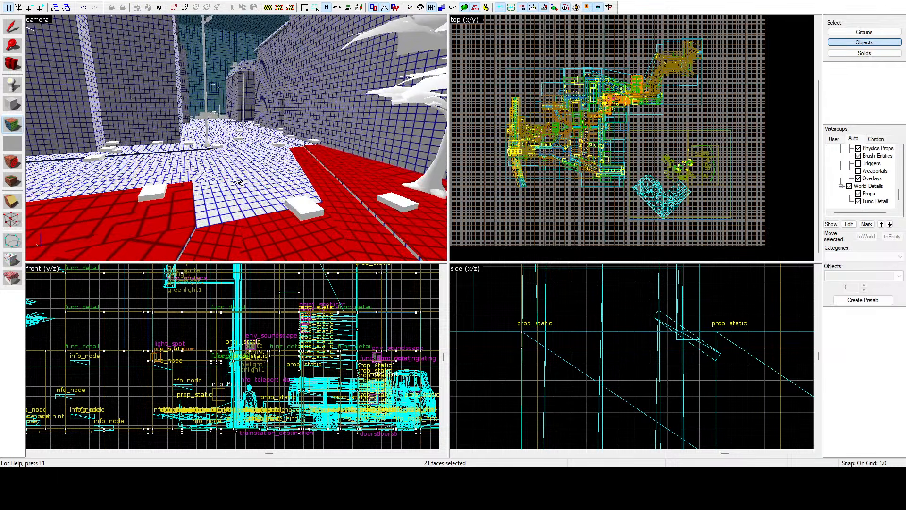
ctrl+click(246, 188)
ctrl+click(199, 178)
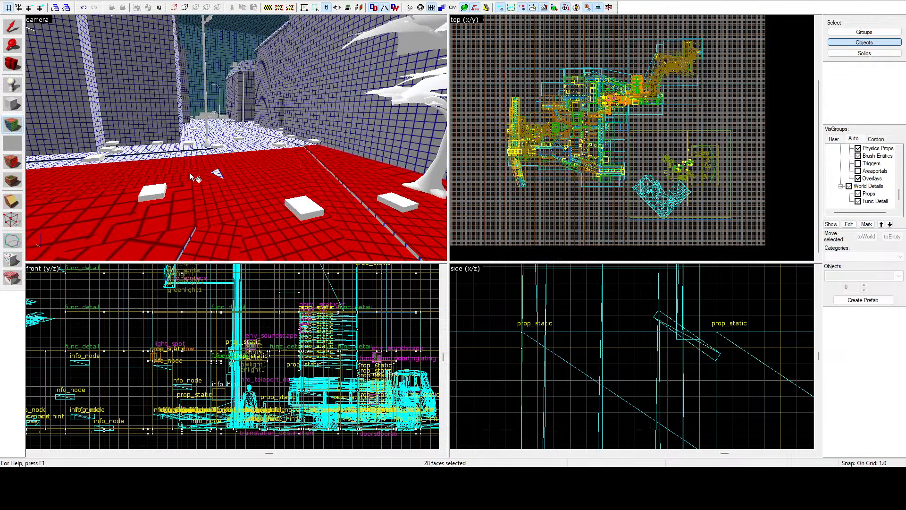
Step: Add the road and both sidewalks farther down the street, past the distant lamp post, to the selection
ctrl+click(242, 142)
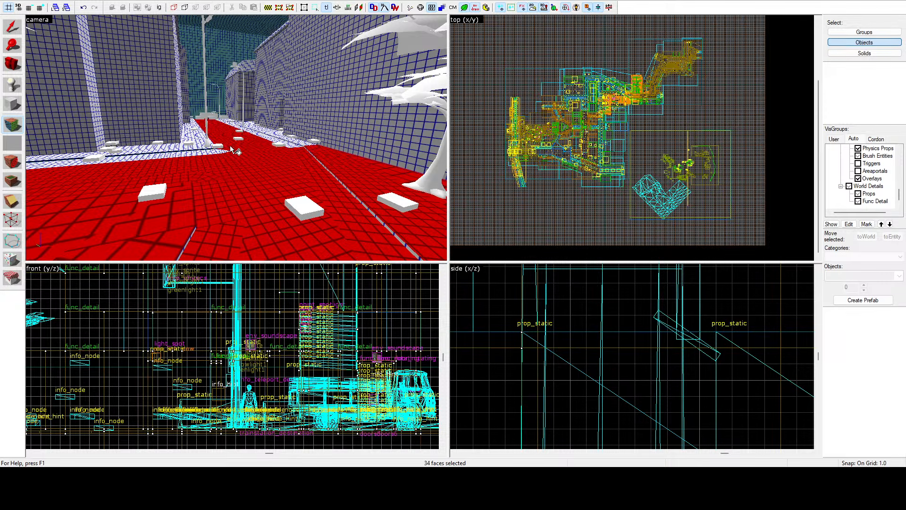
ctrl+click(217, 156)
ctrl+click(190, 148)
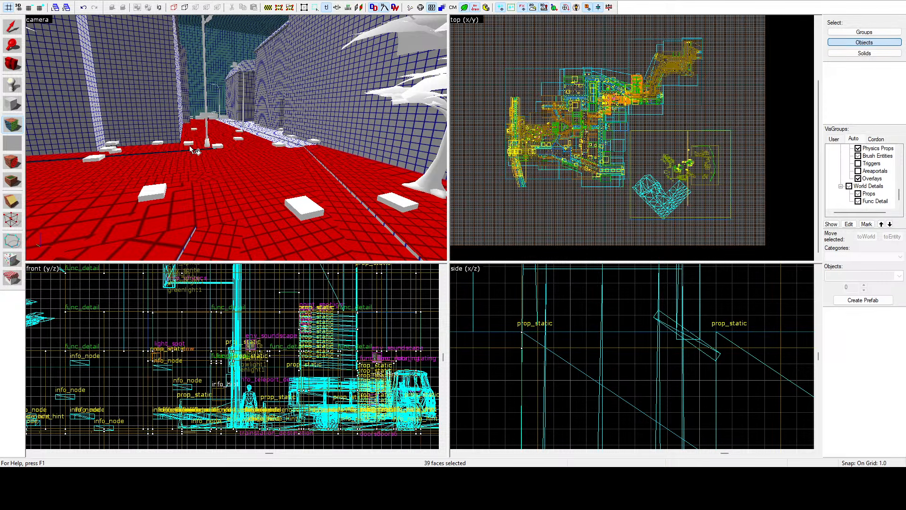
ctrl+click(299, 141)
Step: Add the road faces at the street corner and the sidewalk around the large building's base to the selection
key(z)
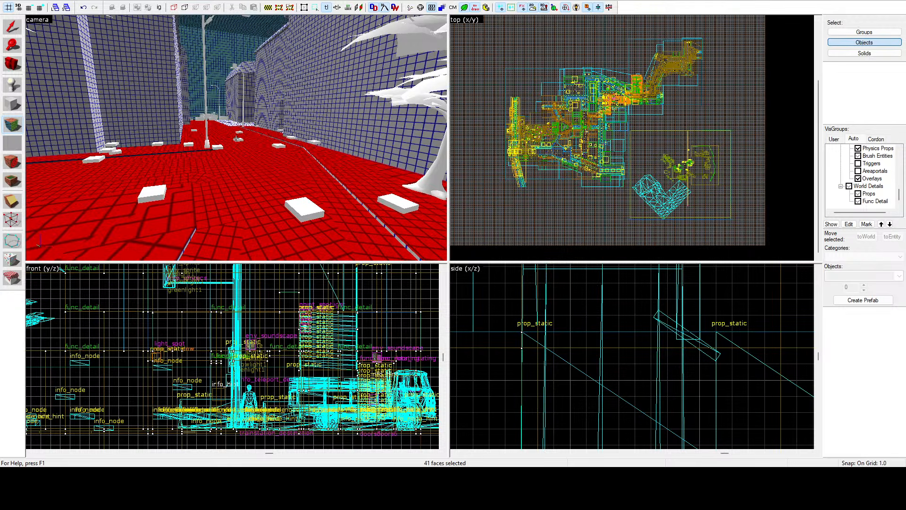
key(w)
key(z)
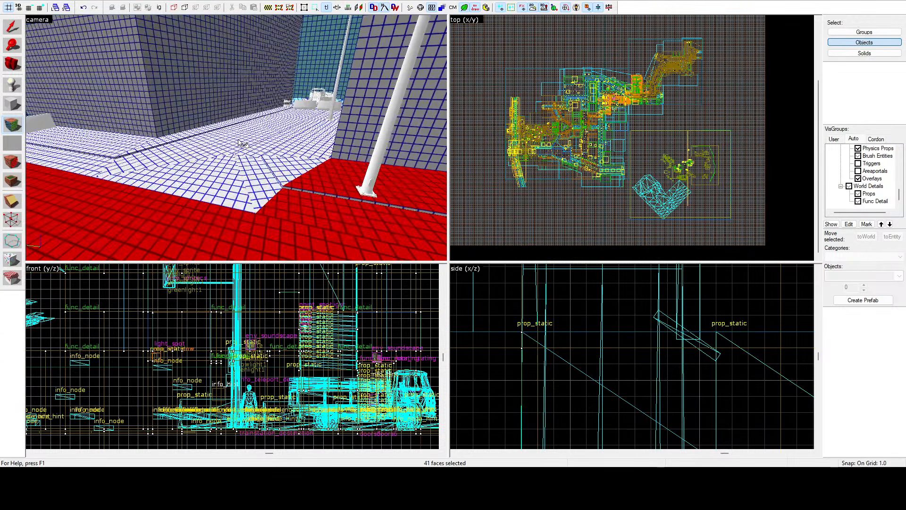
ctrl+click(221, 163)
ctrl+click(199, 151)
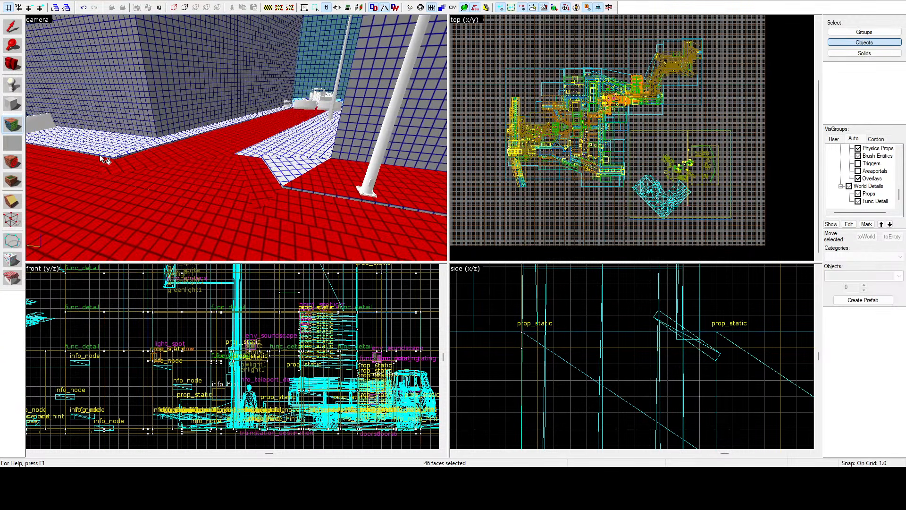
ctrl+click(121, 150)
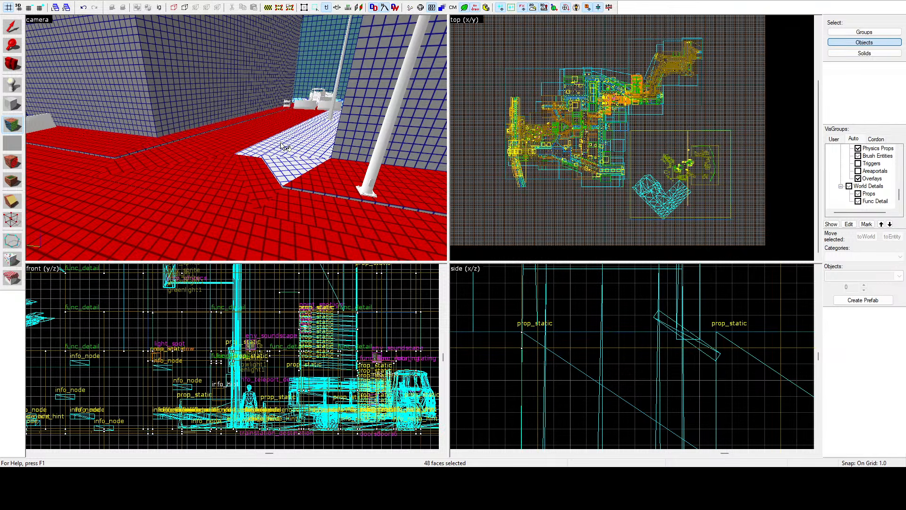
Step: Add the sidewalk at the corner's near side and the road faces beyond the lamp post to the selection
key(z)
key(w)
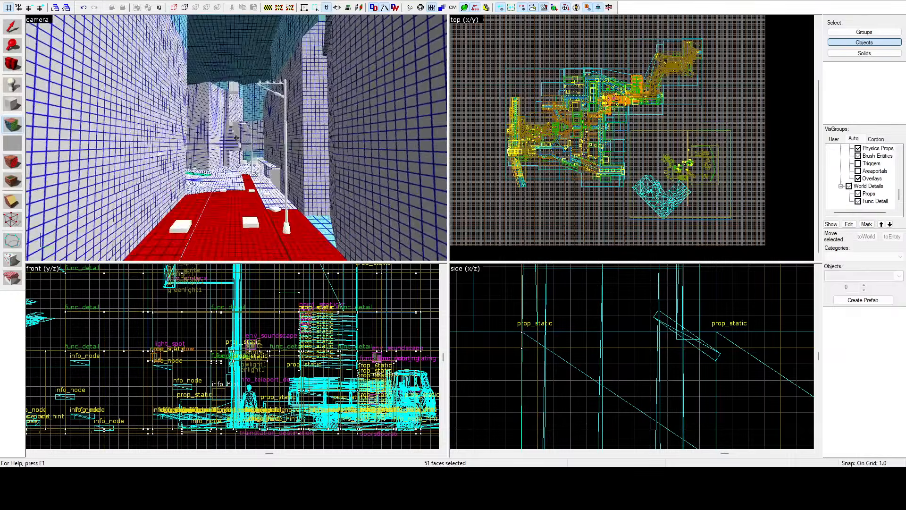
key(z)
ctrl+click(228, 148)
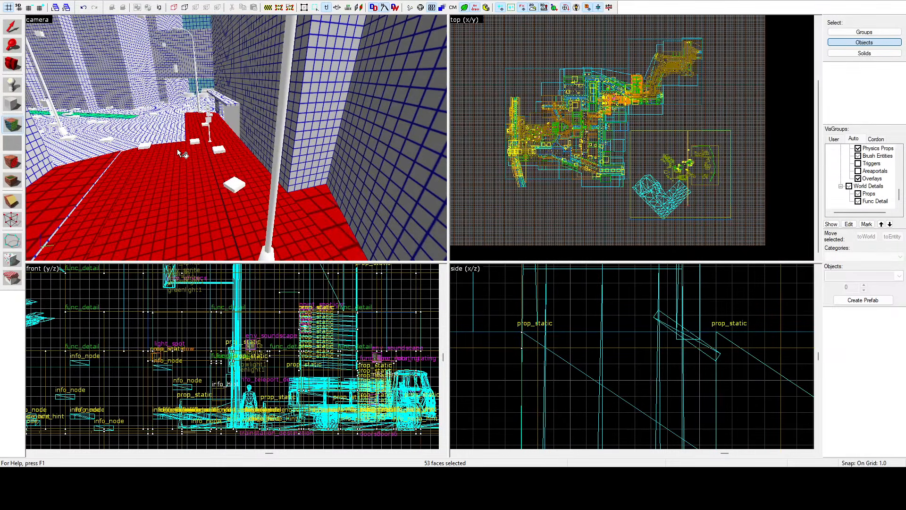
ctrl+click(79, 150)
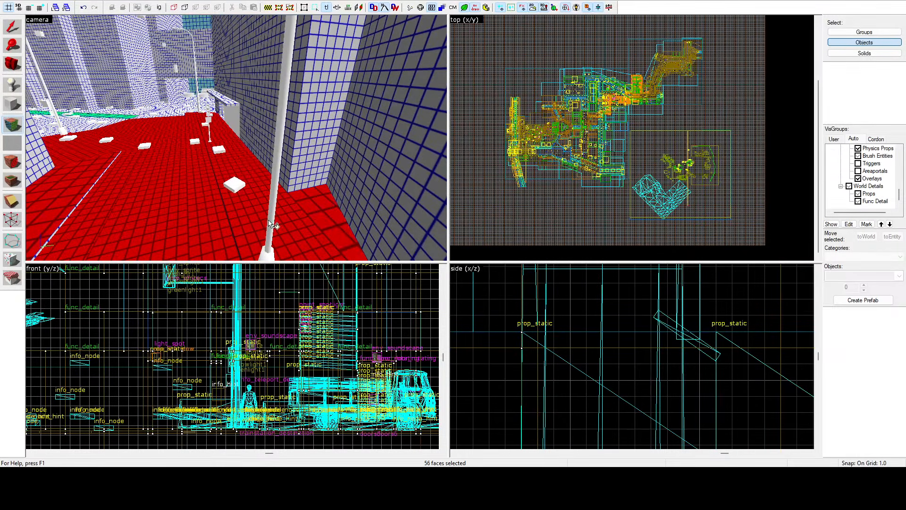
Step: Add the intersection's road faces and the green curb strip along the pillared building to the selection
key(z)
key(w)
key(z)
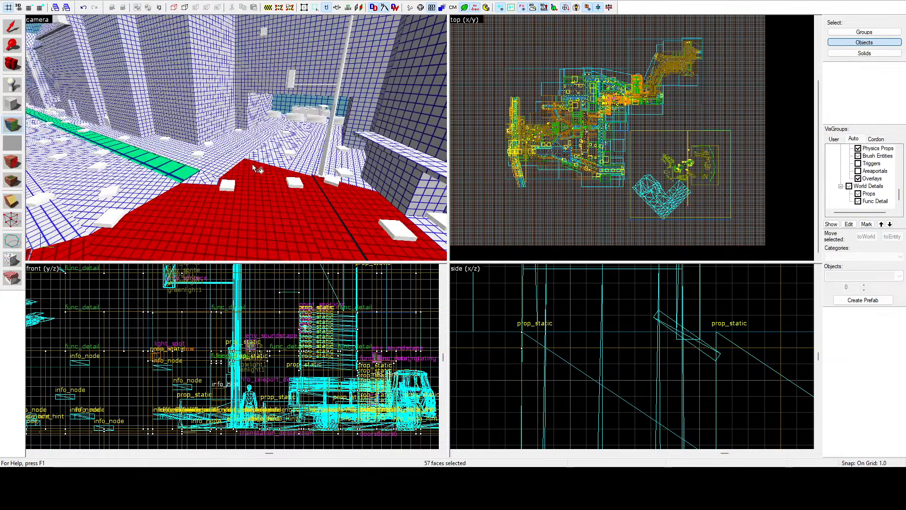
ctrl+click(213, 180)
ctrl+click(199, 181)
ctrl+click(183, 175)
ctrl+click(165, 185)
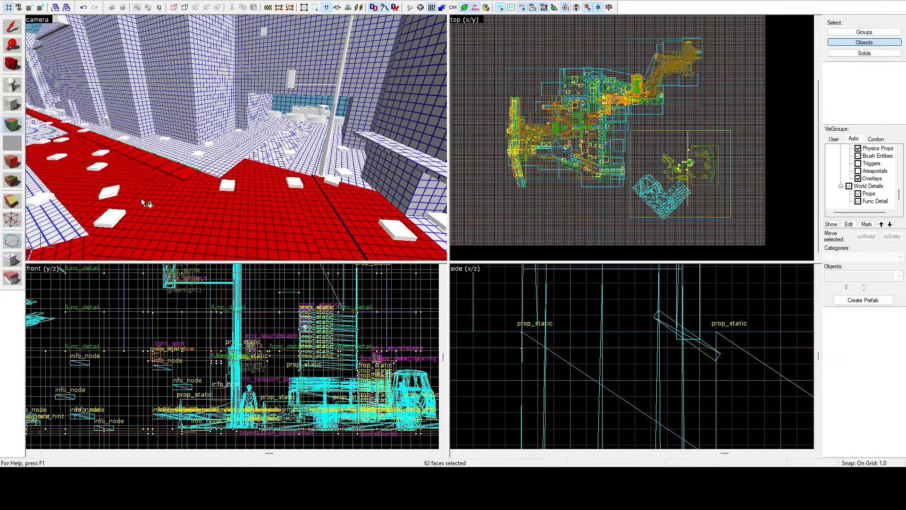
Step: Add the remaining near ground of the intersection and the sidewalk around the pillared building's corner to the selection
ctrl+click(84, 224)
ctrl+click(69, 230)
ctrl+click(215, 163)
ctrl+click(237, 160)
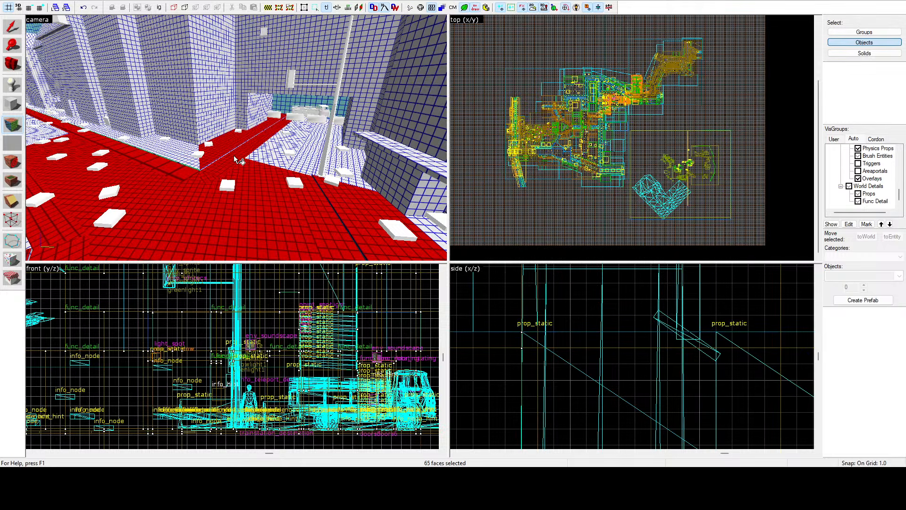
Step: Add the white-gridded road and sidewalk faces around the lamp post across the intersection to the selection
ctrl+click(304, 144)
ctrl+click(319, 151)
ctrl+click(338, 162)
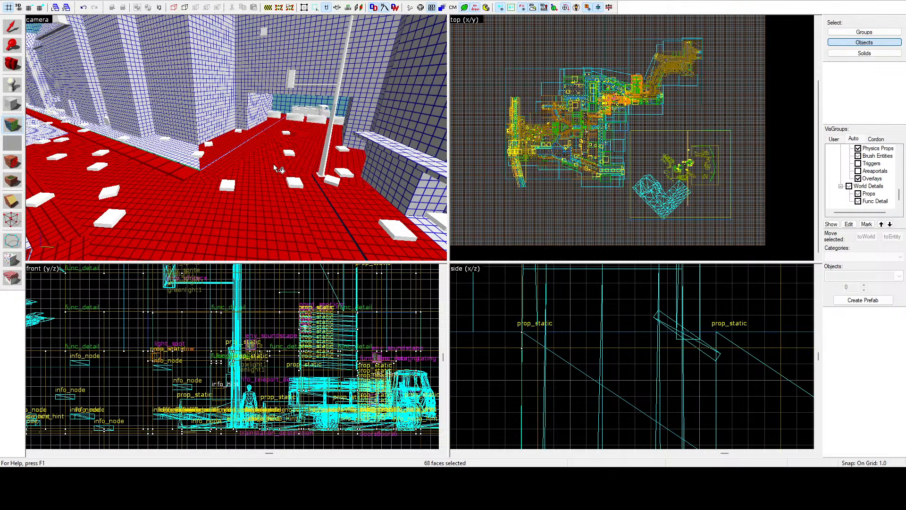
Step: Add the road and sidewalk faces around the corner tree, including the light blue patch at its base, to the selection
key(z)
key(w)
key(z)
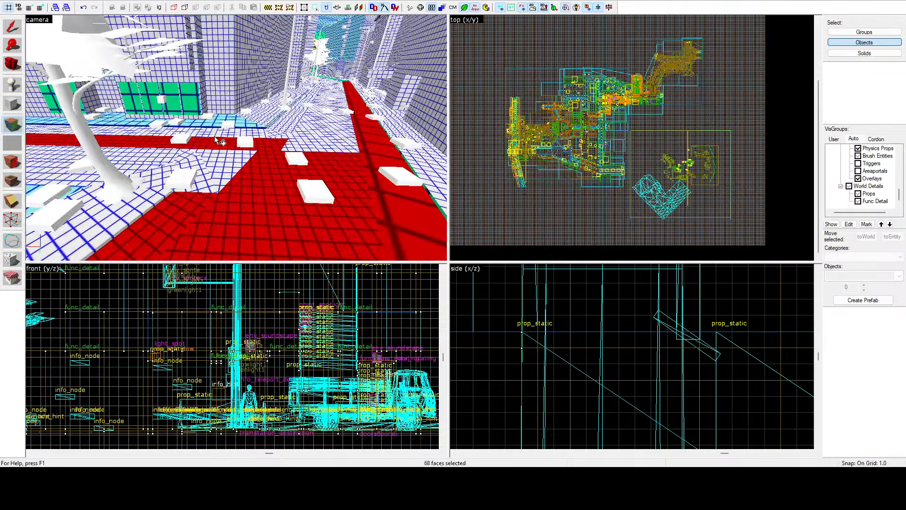
ctrl+click(199, 167)
ctrl+click(165, 155)
ctrl+click(146, 174)
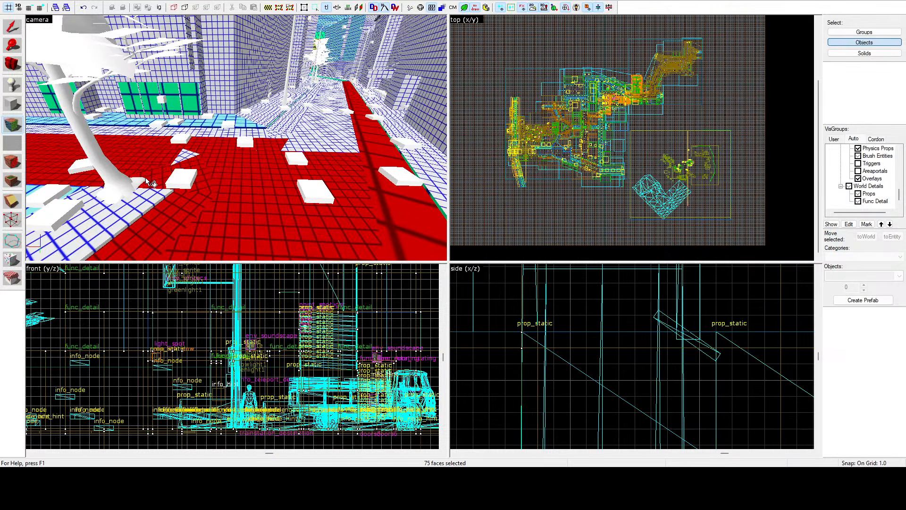
ctrl+click(137, 201)
ctrl+click(166, 165)
Step: Add the small unselected ground face at the grey wall's corner beside the tree to the selection
key(z)
key(z)
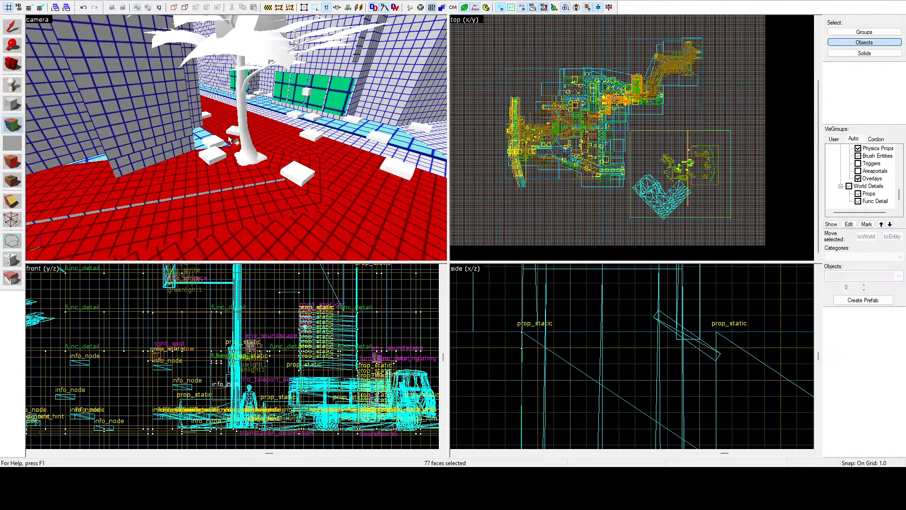
ctrl+click(192, 133)
ctrl+click(193, 132)
Step: Add the road, the light blue sidewalk and the adjoining corner faces in front of the green-paneled building to the selection
key(z)
key(w)
key(z)
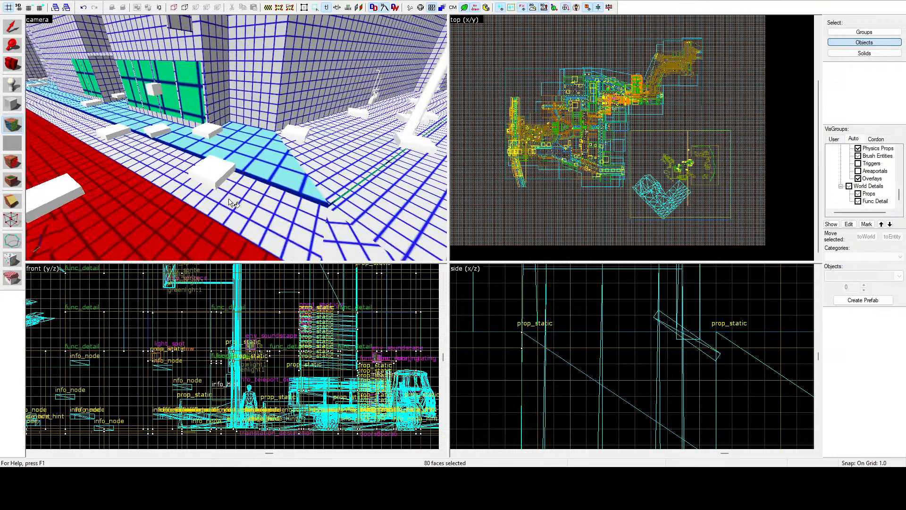
ctrl+click(229, 199)
ctrl+click(280, 145)
ctrl+click(327, 169)
ctrl+click(339, 222)
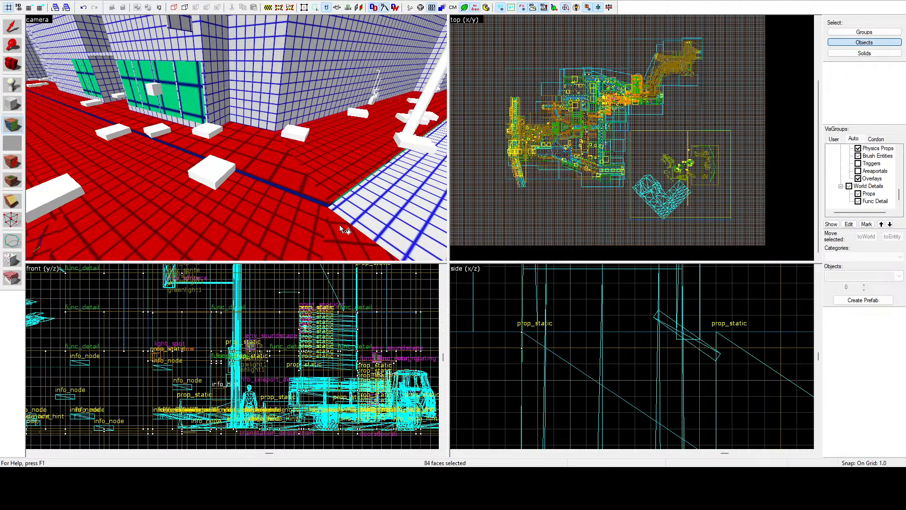
ctrl+click(342, 212)
Step: Add the long street's remaining road faces and the sidewalk along its far wall to the selection
key(z)
key(w)
key(z)
ctrl+click(225, 156)
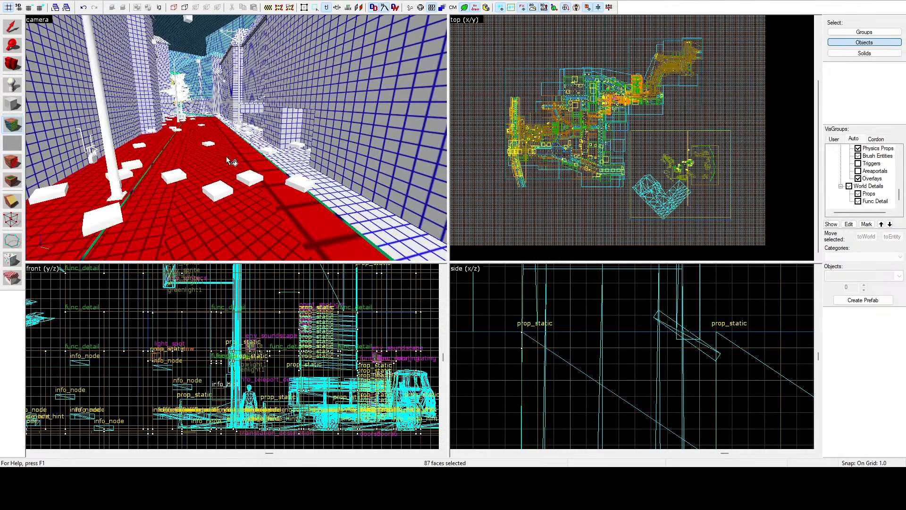
key(z)
key(w)
key(z)
ctrl+click(247, 148)
Step: Add the road, sidewalk and green strip of the street leading to the yellow-gridded building to the selection
key(z)
key(w)
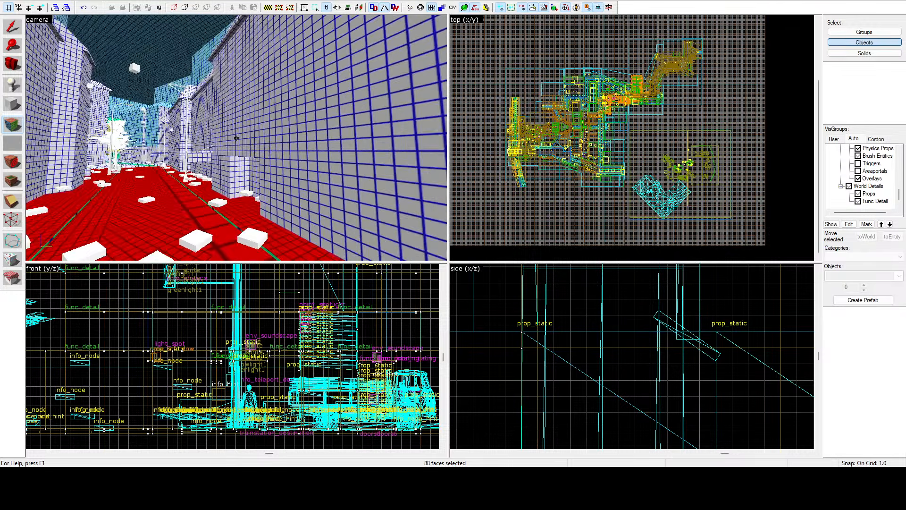
key(z)
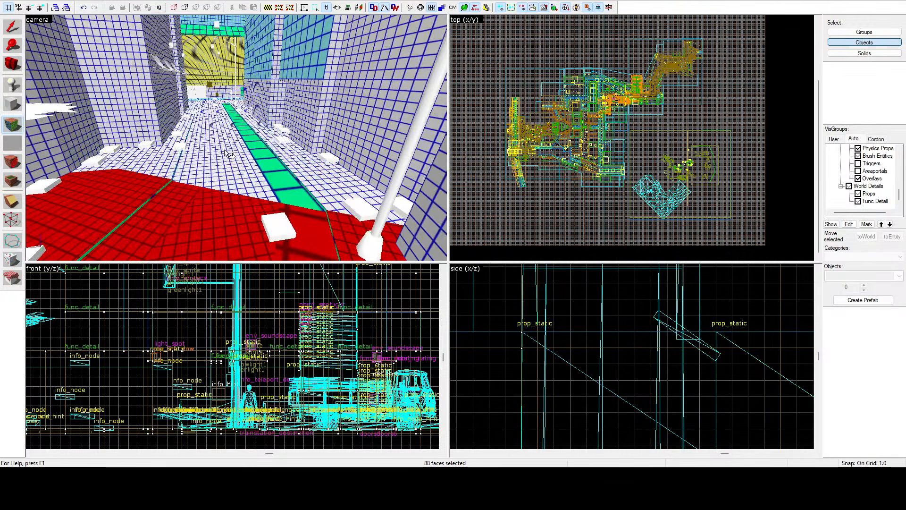
ctrl+click(224, 151)
ctrl+click(176, 161)
ctrl+click(180, 164)
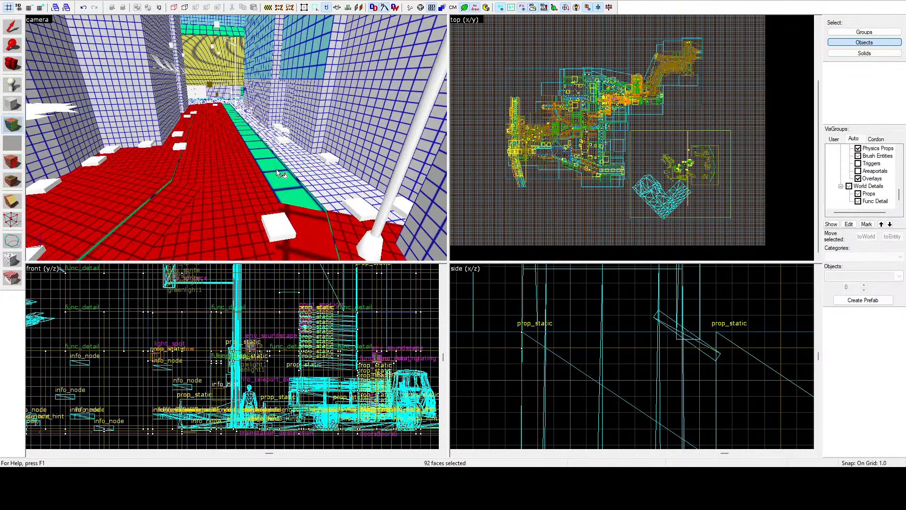
ctrl+click(299, 158)
Step: Add the crossing's road faces around the traffic light and the light blue sidewalk along the yellow-gridded building to the selection
key(z)
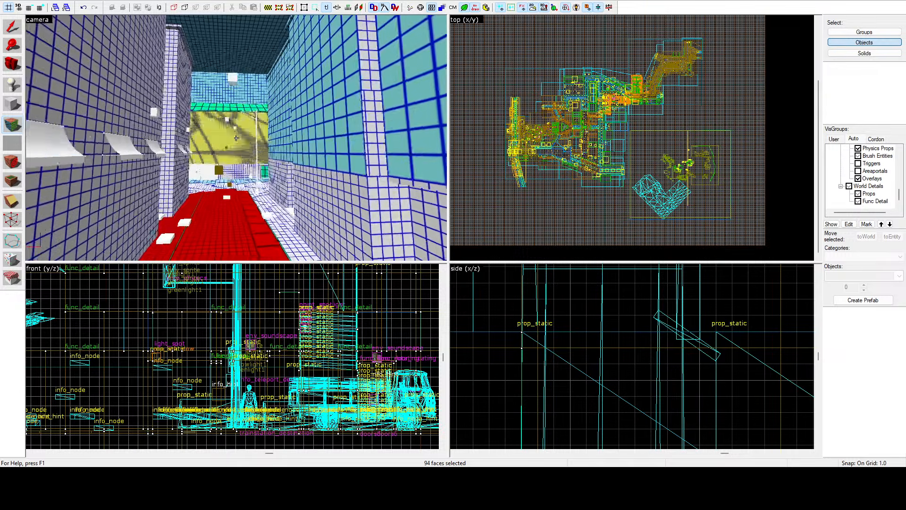
key(z)
ctrl+click(246, 144)
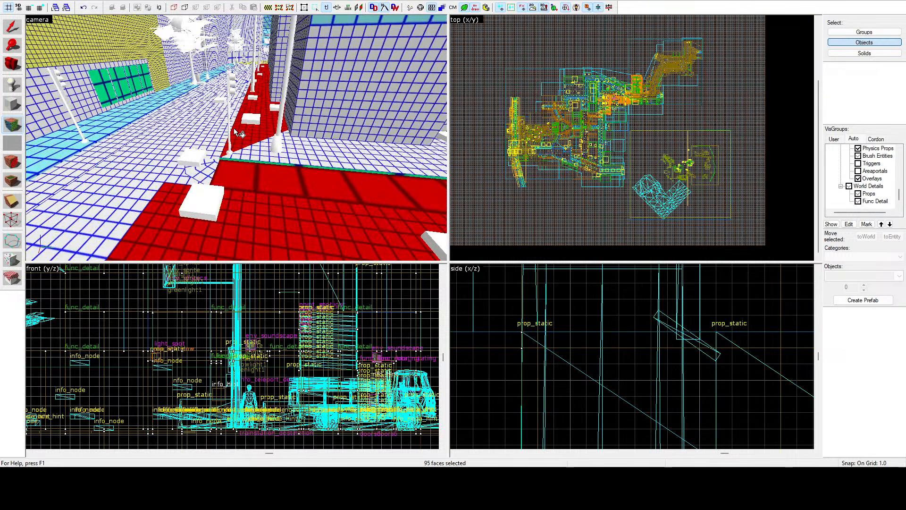
ctrl+click(293, 151)
ctrl+click(210, 165)
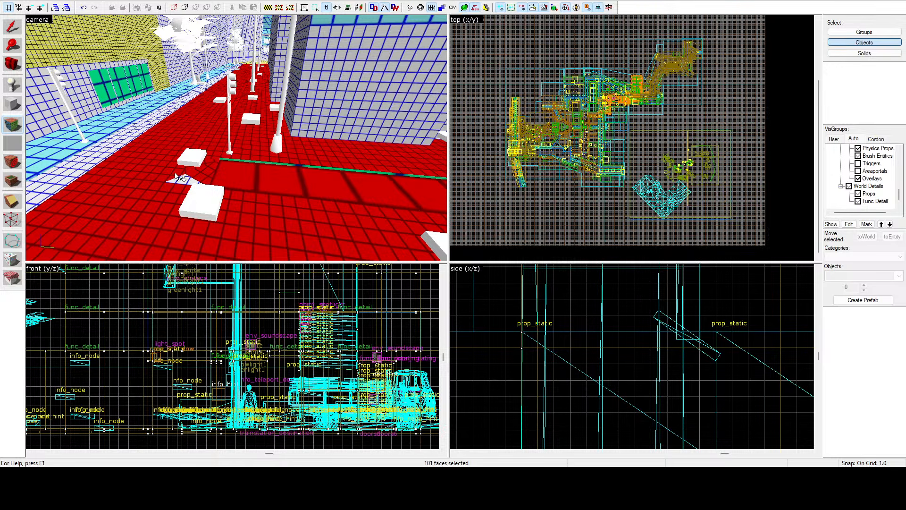
ctrl+click(111, 150)
ctrl+click(100, 120)
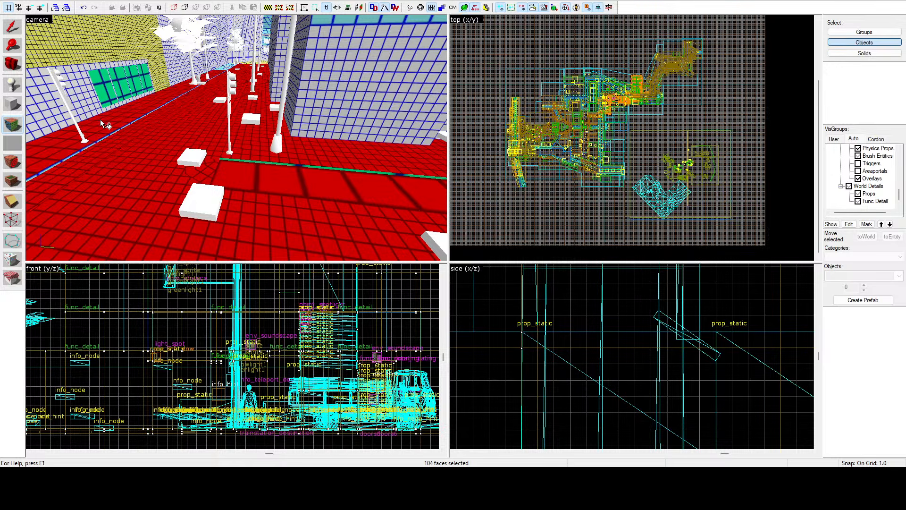
Step: Add the road and near sidewalk faces leading to the barriers at the street's end to the selection
key(z)
key(z)
ctrl+click(237, 140)
ctrl+click(225, 196)
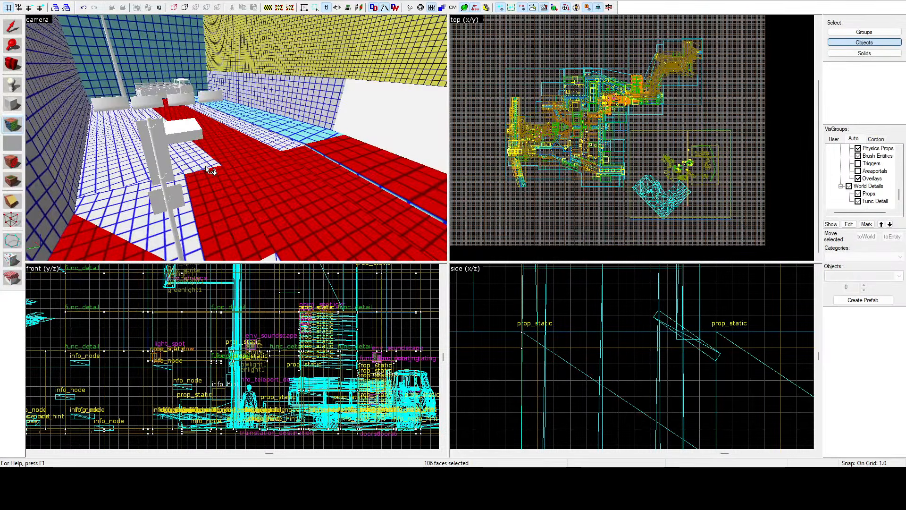
ctrl+click(188, 156)
ctrl+click(126, 160)
ctrl+click(119, 208)
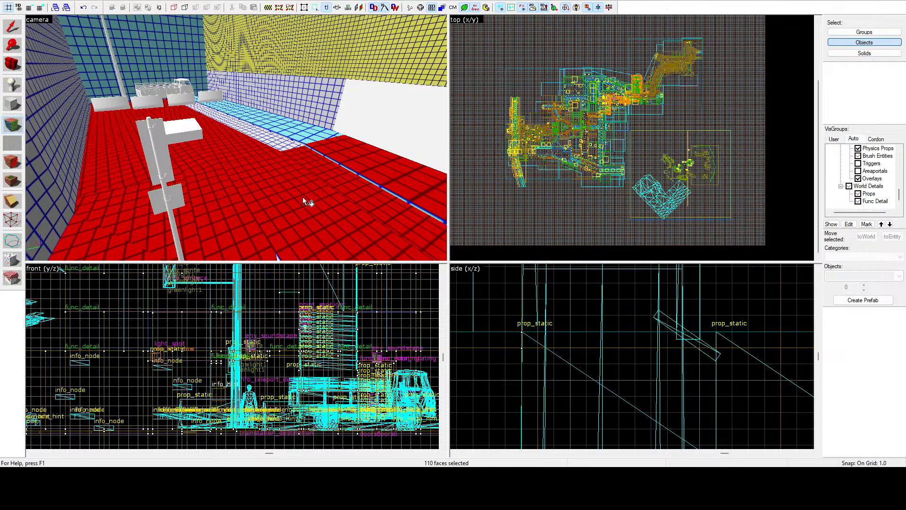
Step: Add the leftover corner faces by the traffic light's base and the far sidewalk, including its light blue part, to the selection
key(z)
key(z)
ctrl+click(279, 183)
ctrl+click(296, 58)
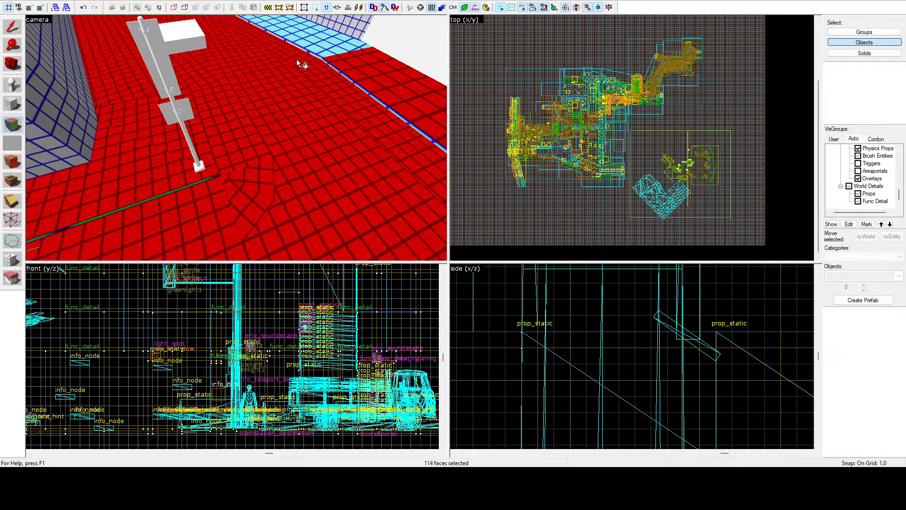
ctrl+click(312, 29)
Step: Add the sidewalk and light blue strip segments along the street's long plain wall to the selection
key(z)
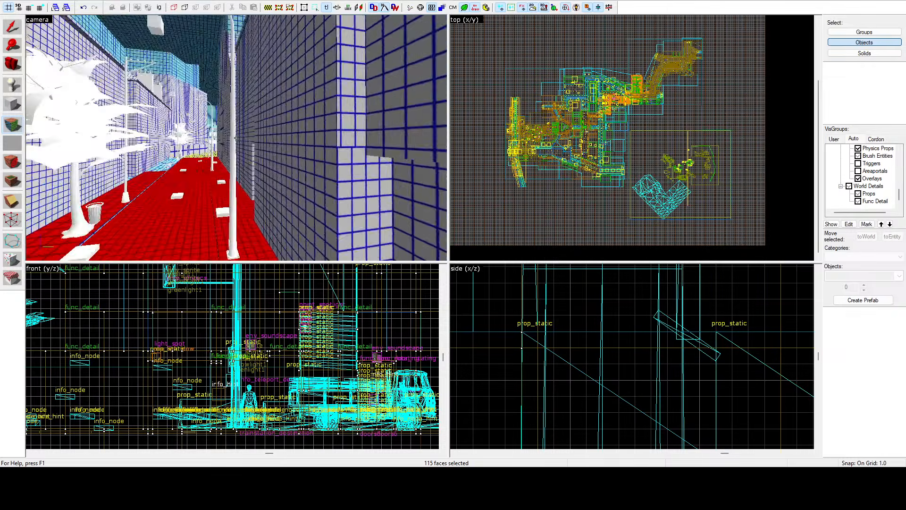
key(z)
ctrl+click(235, 142)
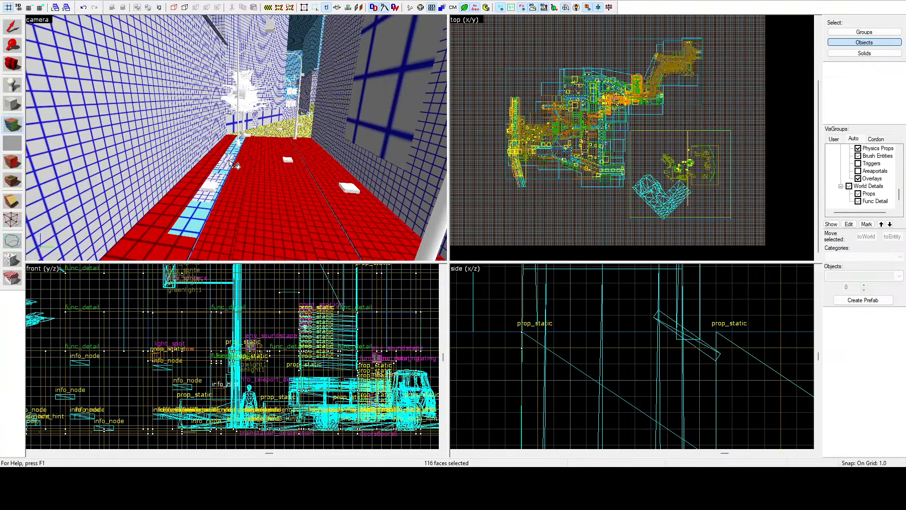
key(z)
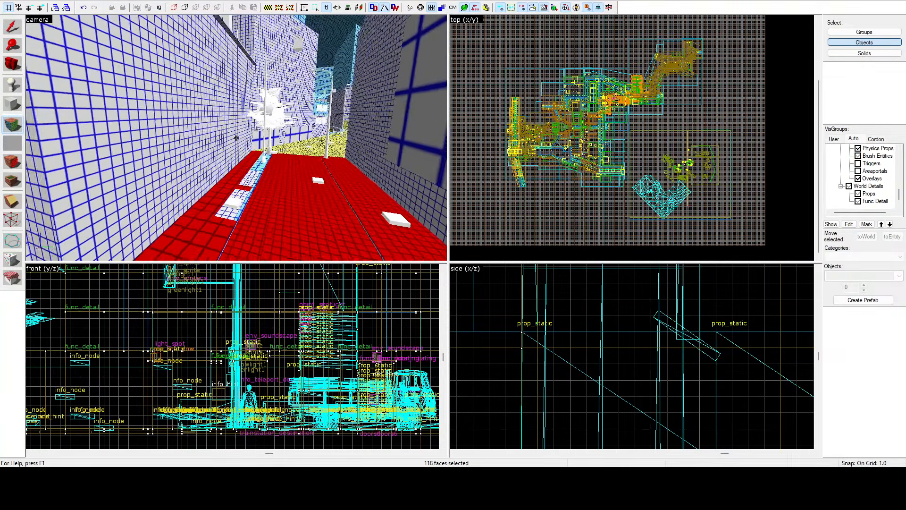
key(w)
key(z)
ctrl+click(253, 169)
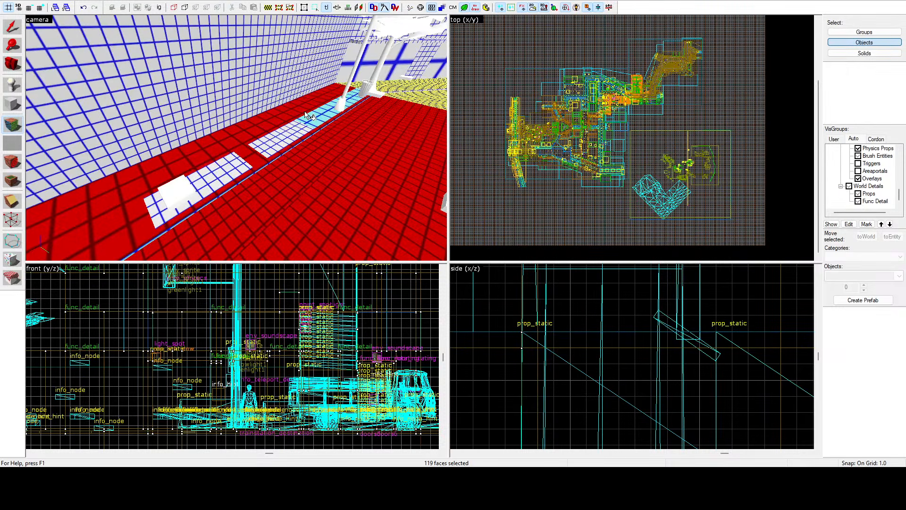
ctrl+click(314, 116)
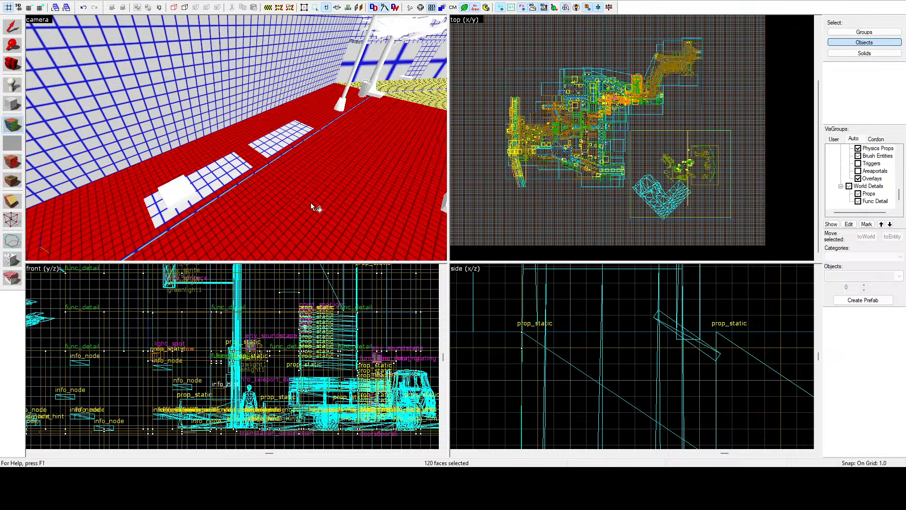
Step: Select only the sidewalk strip along the base of the building wall
key(z)
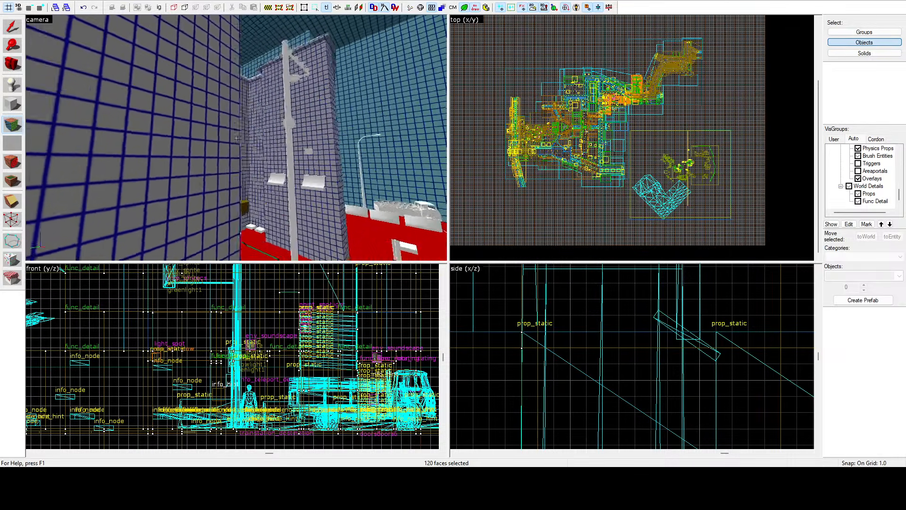
key(z)
click(217, 125)
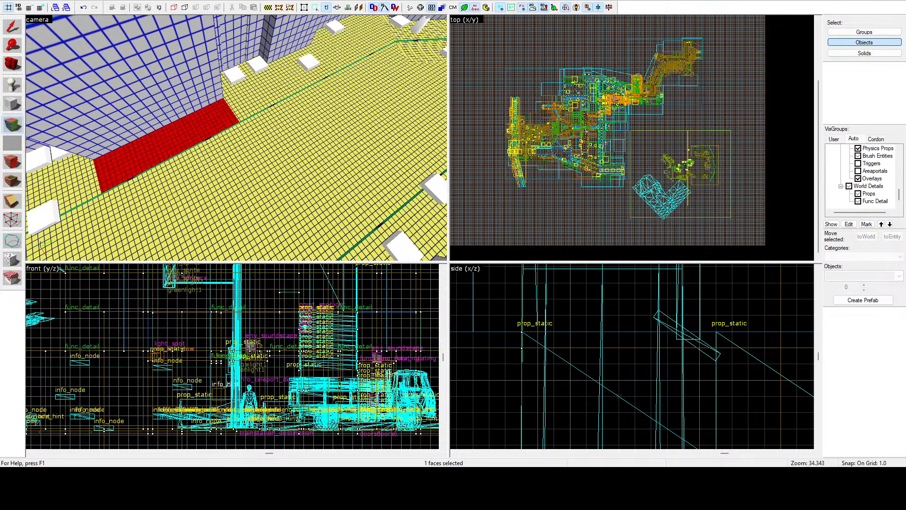
Step: Inspect the lightmap grid on the ground and building walls throughout the streets
key(z)
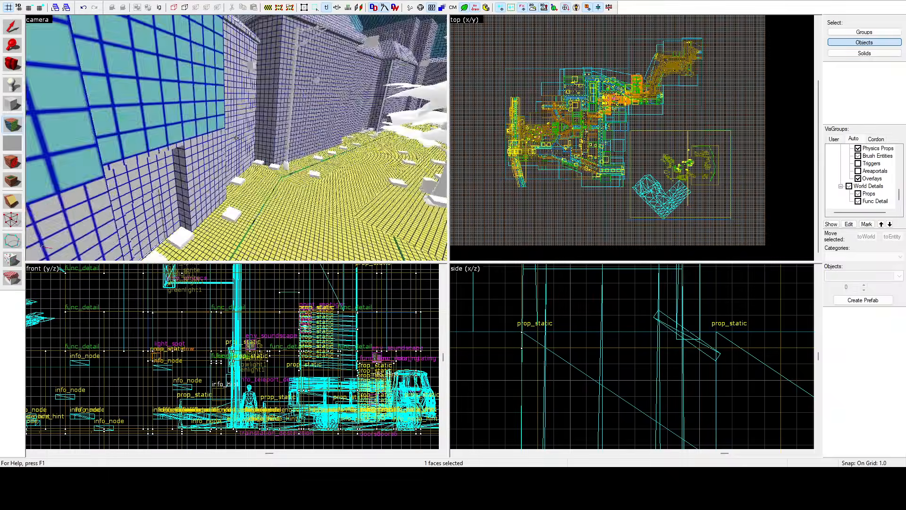
key(w)
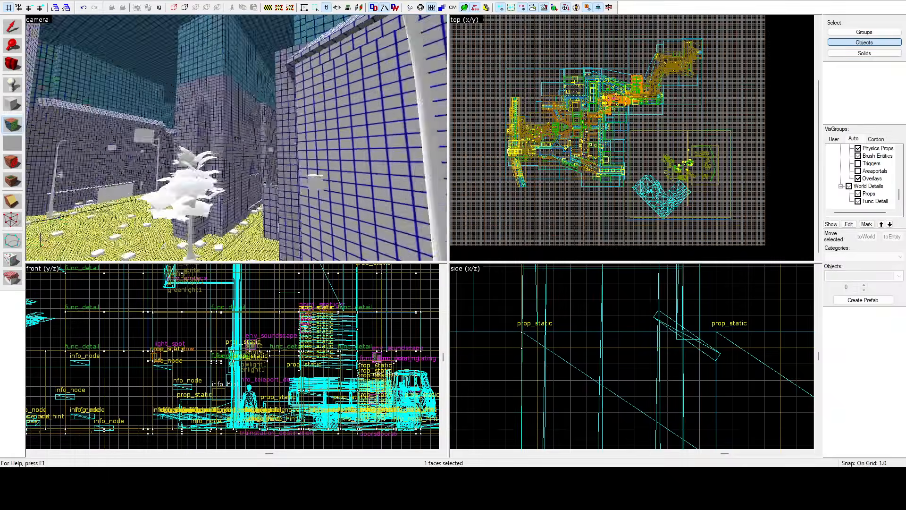
key(w)
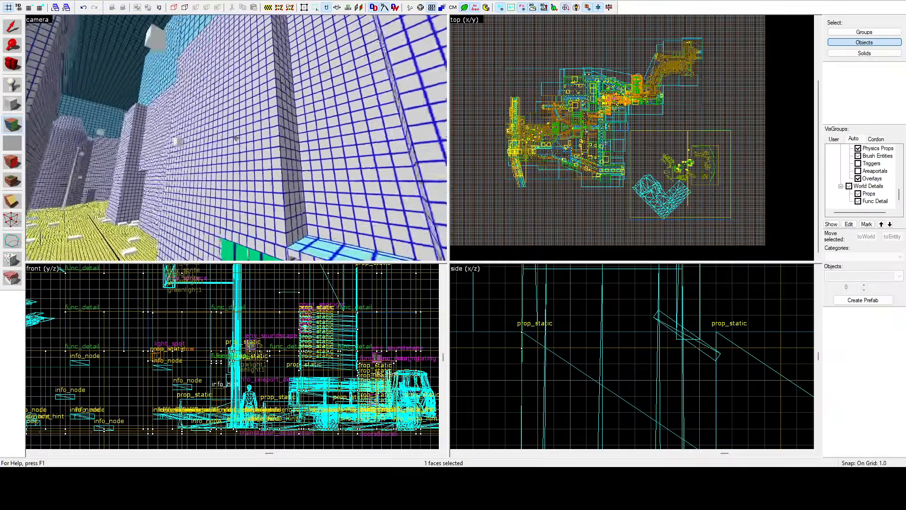
key(w)
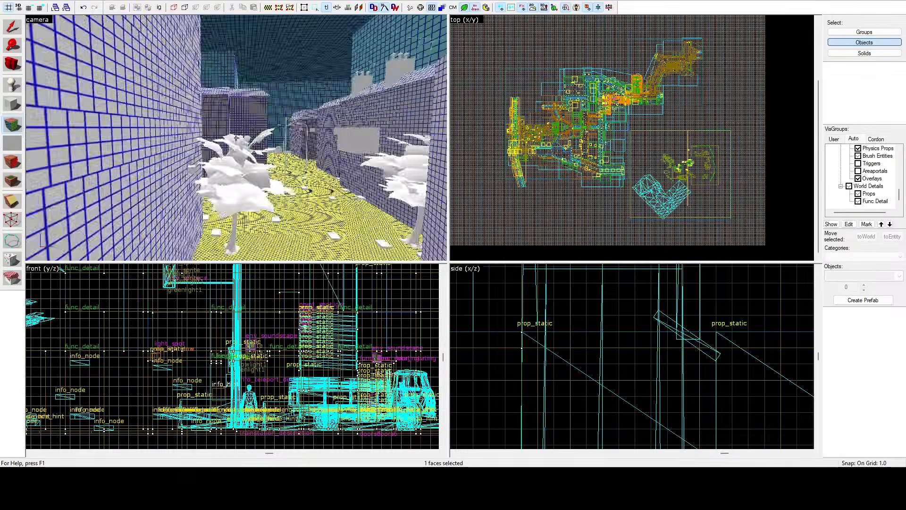
key(w)
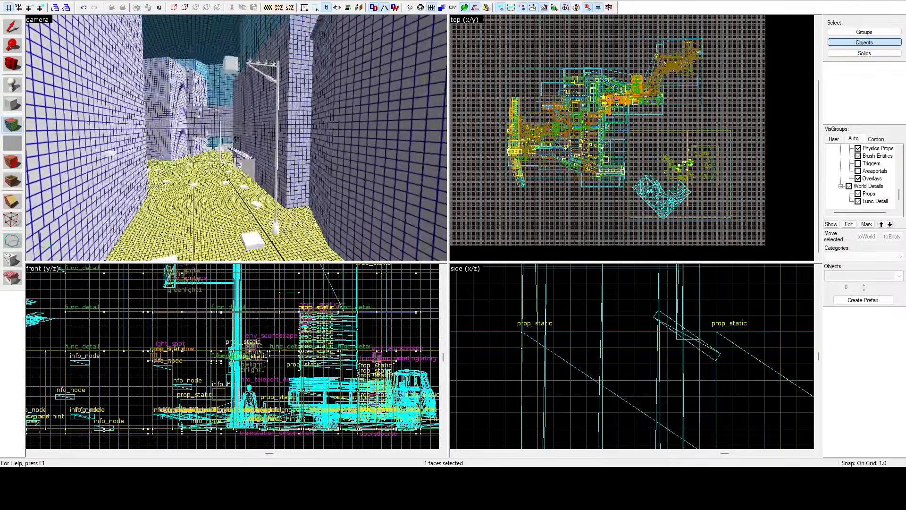
key(w)
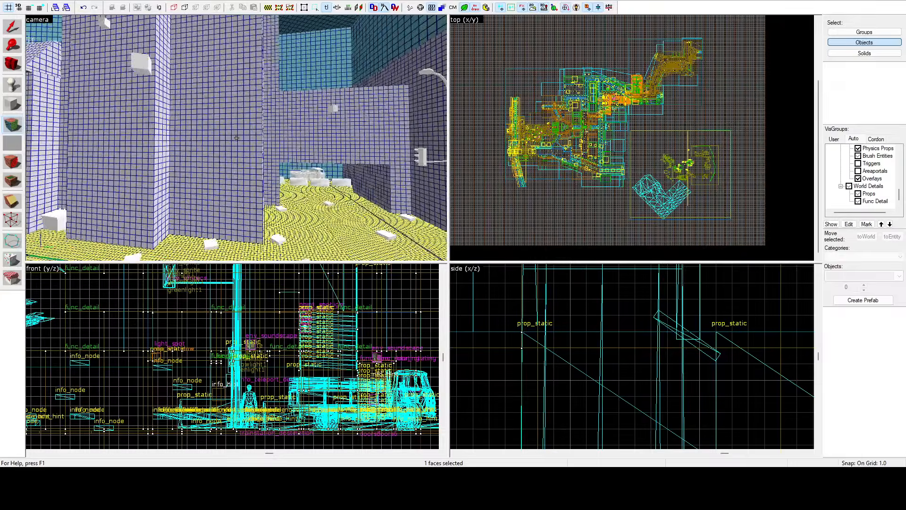
key(w)
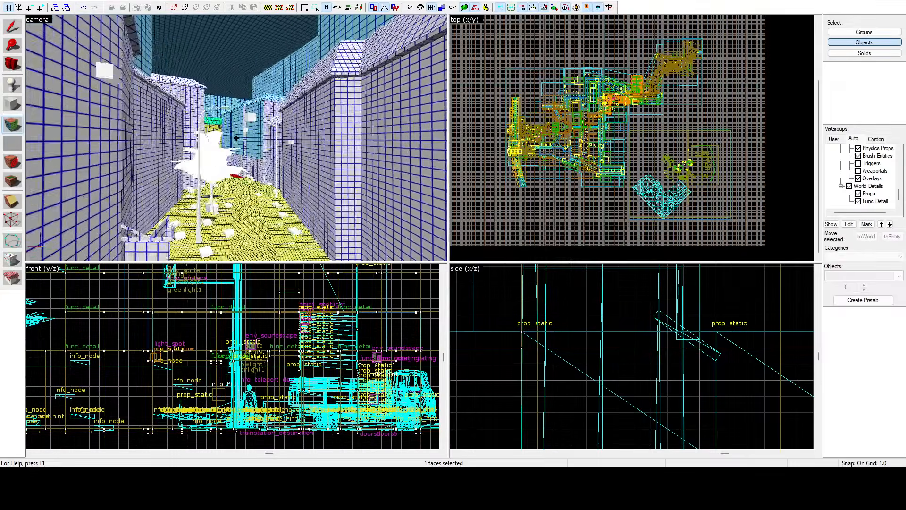
Step: Select the large teal-gridded upper wall panels of the building beside the street, on both sides of its pillar
key(z)
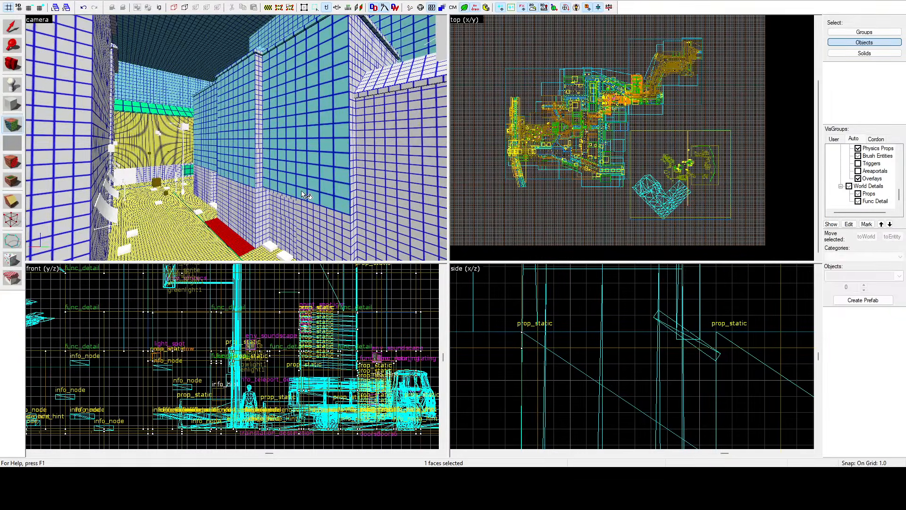
click(301, 182)
ctrl+click(309, 106)
ctrl+click(239, 97)
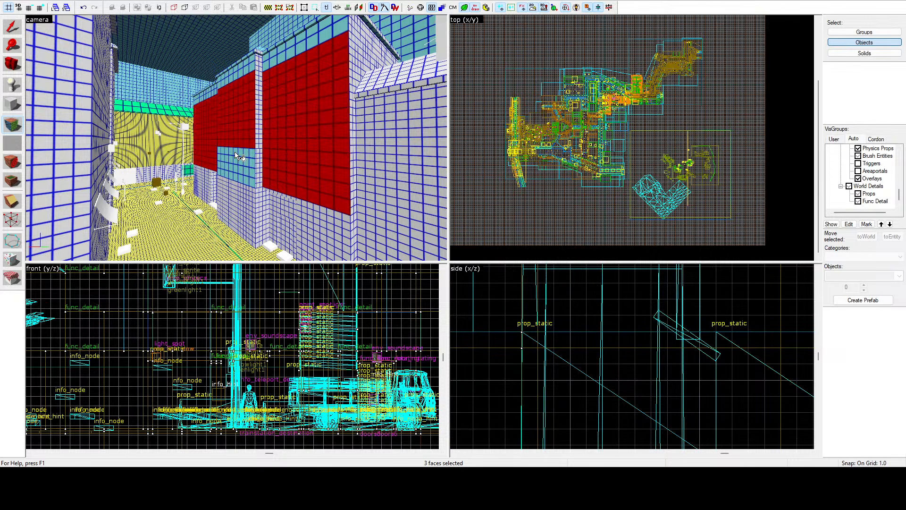
ctrl+click(242, 74)
ctrl+click(274, 56)
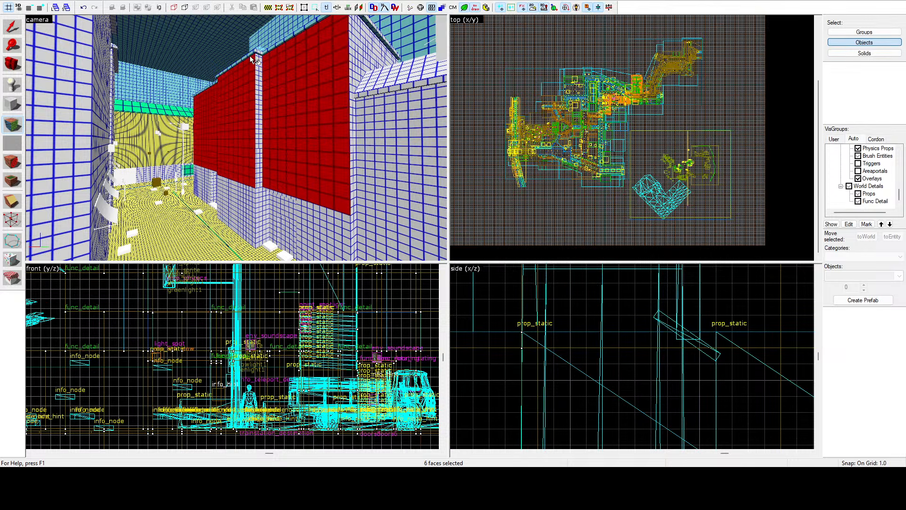
key(z)
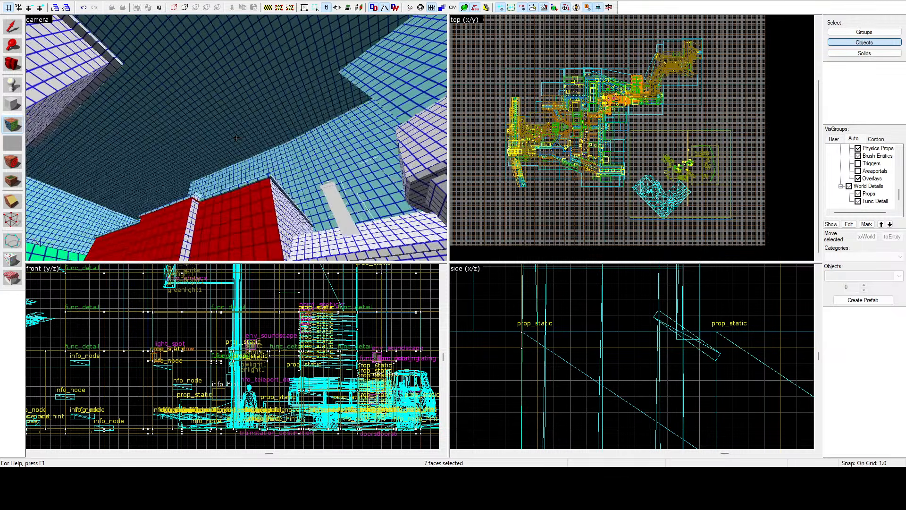
Step: Add the remaining upper wall faces around the building's pillar to the selected wall panels
key(z)
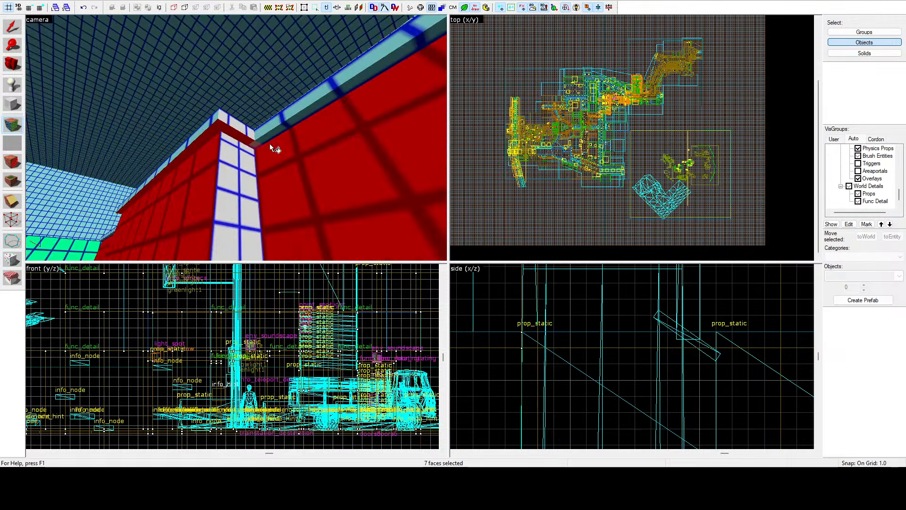
ctrl+click(276, 134)
ctrl+click(206, 123)
key(z)
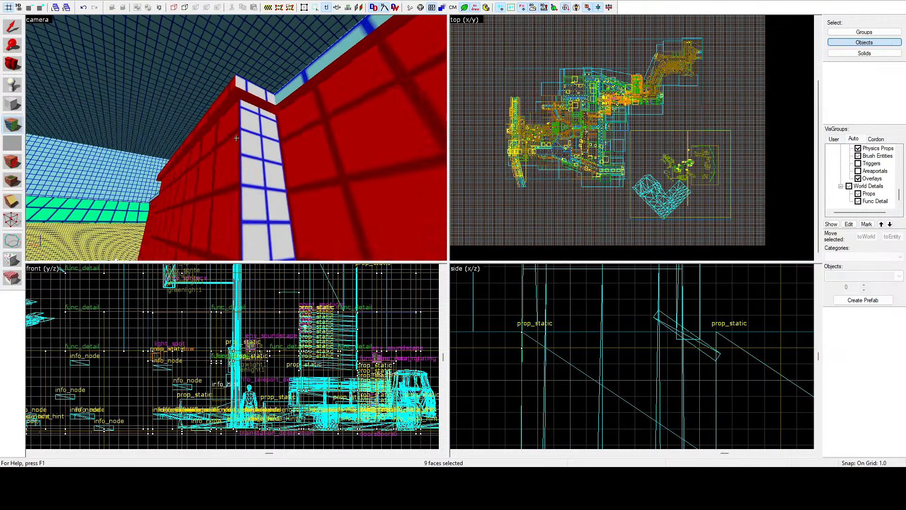
key(w)
key(z)
ctrl+click(268, 112)
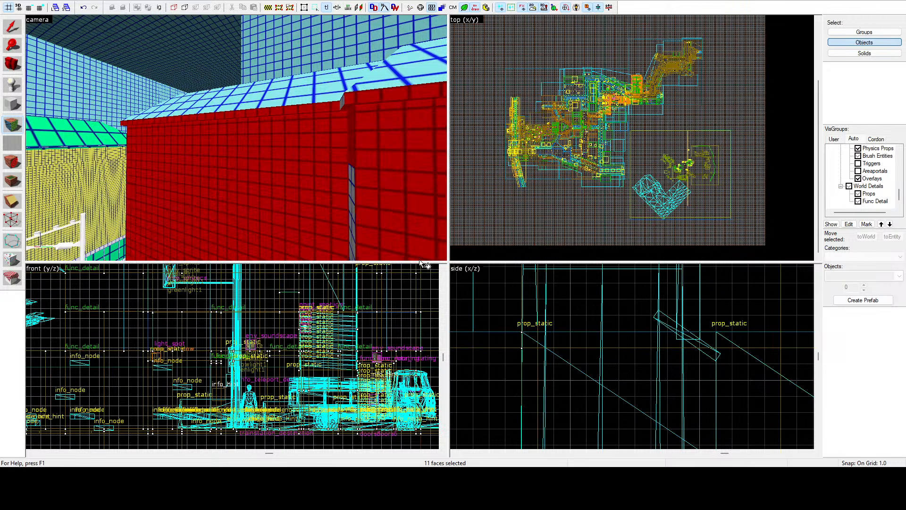
Step: Select the light blue sloped roof faces above that wall, including the small slopes over the pillar and around the corner
key(z)
key(w)
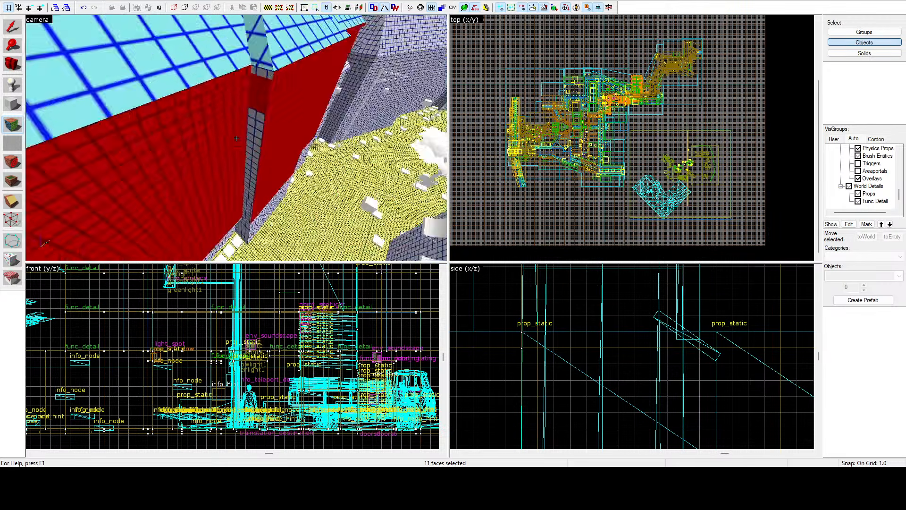
click(236, 137)
key(z)
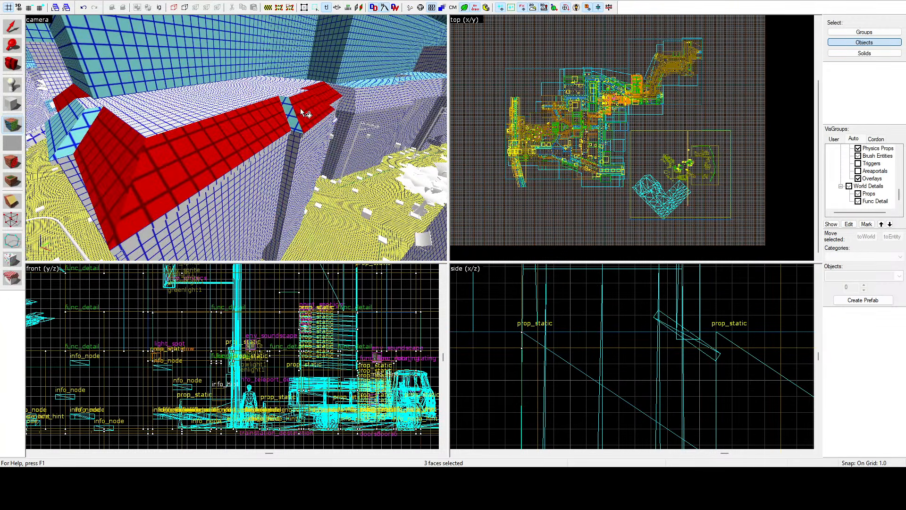
ctrl+click(71, 124)
ctrl+click(84, 131)
key(z)
key(w)
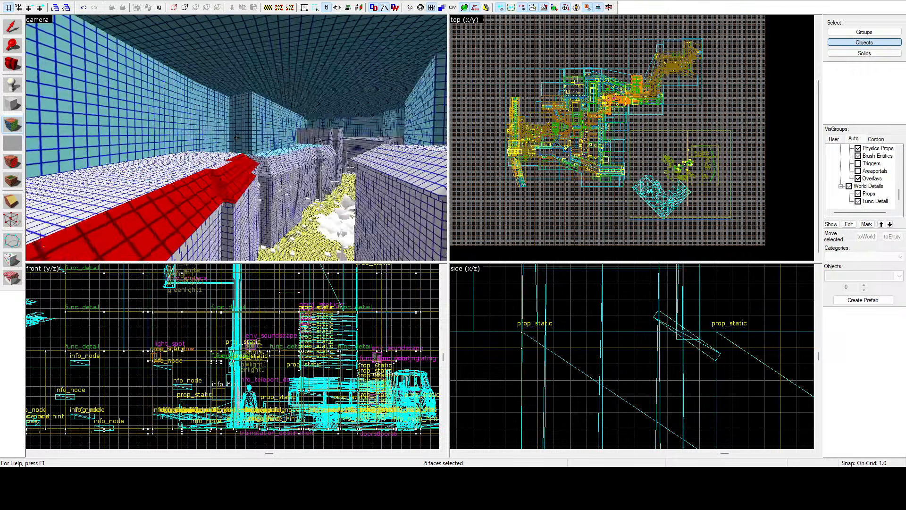
key(z)
ctrl+click(221, 137)
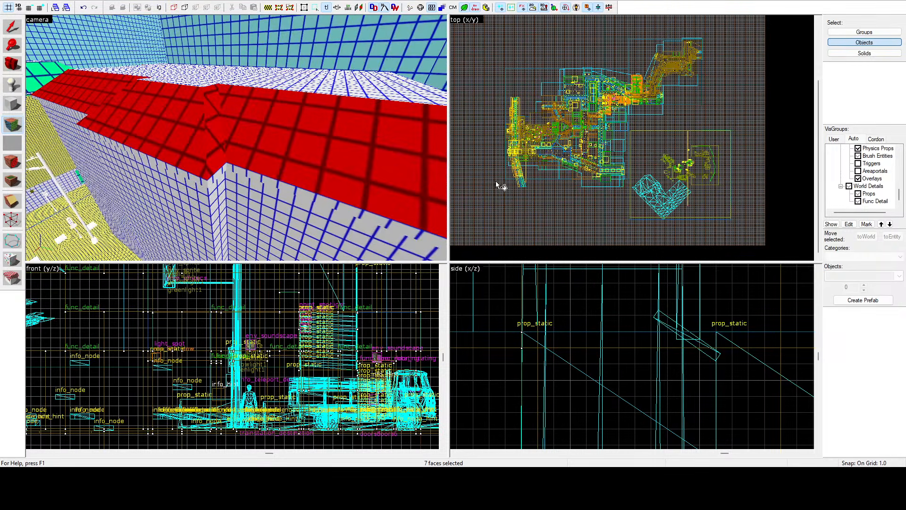
Step: Select the three green-gridded roof slopes of the yellow-gridded building
key(z)
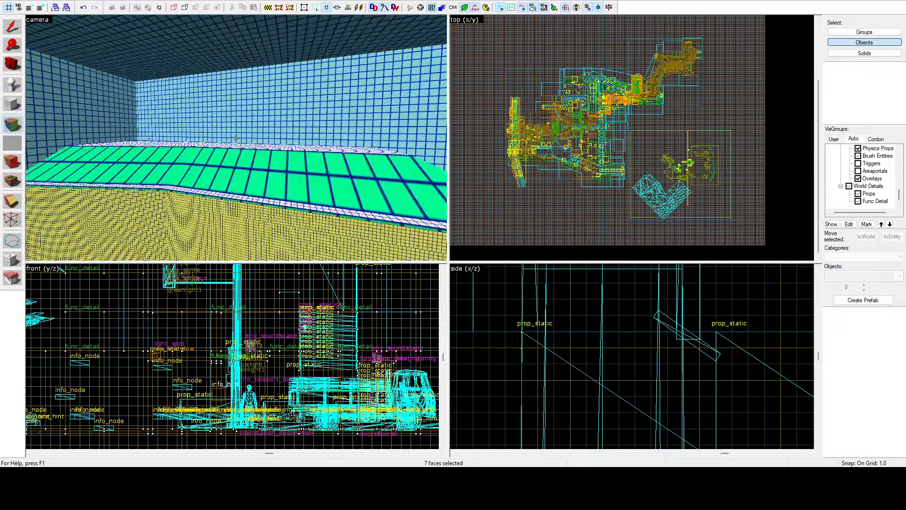
click(236, 138)
key(z)
ctrl+click(164, 133)
key(z)
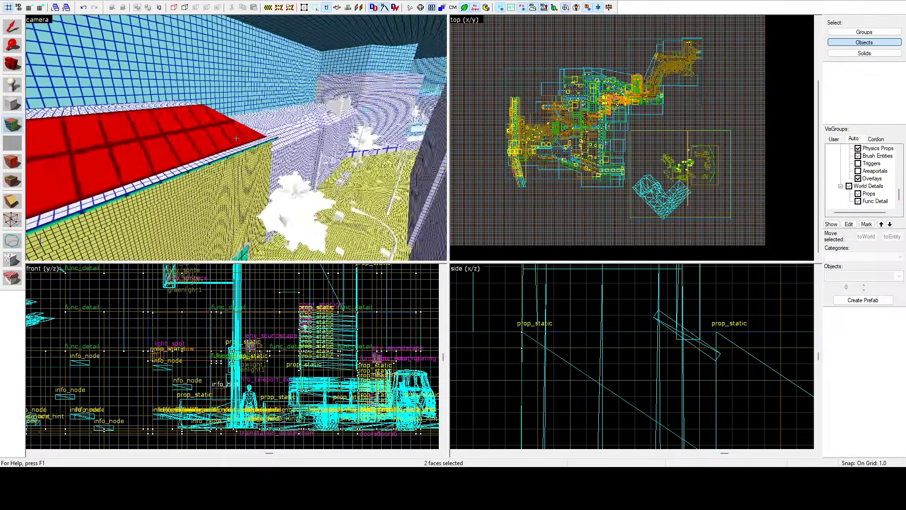
key(d)
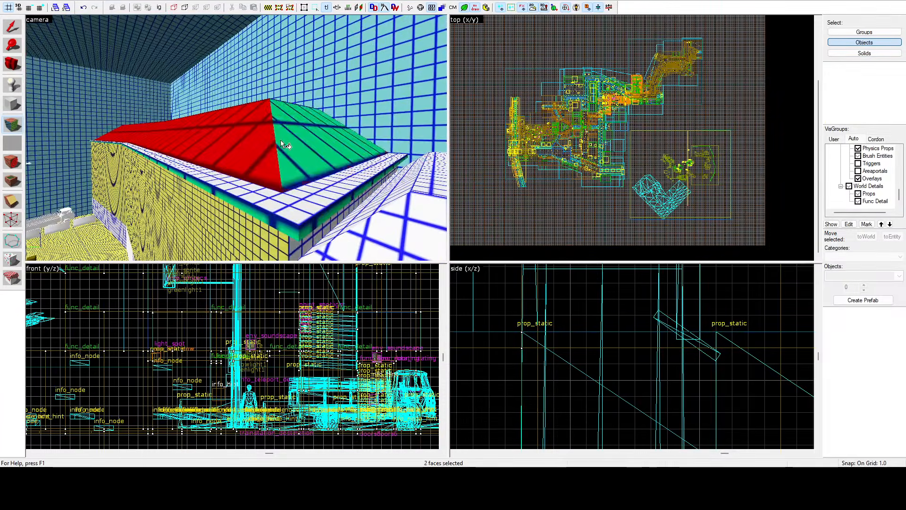
ctrl+click(282, 143)
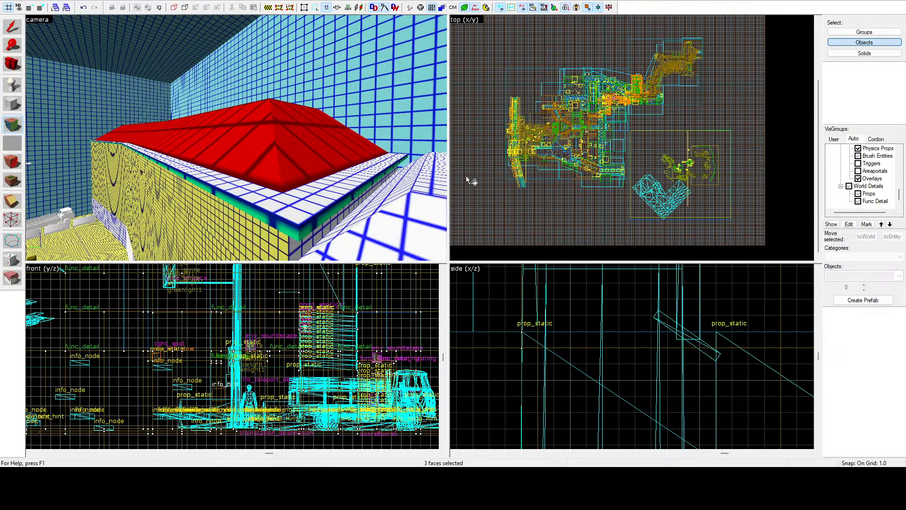
Step: Select the first two large yellow-gridded wall panels beneath the building's roof
key(z)
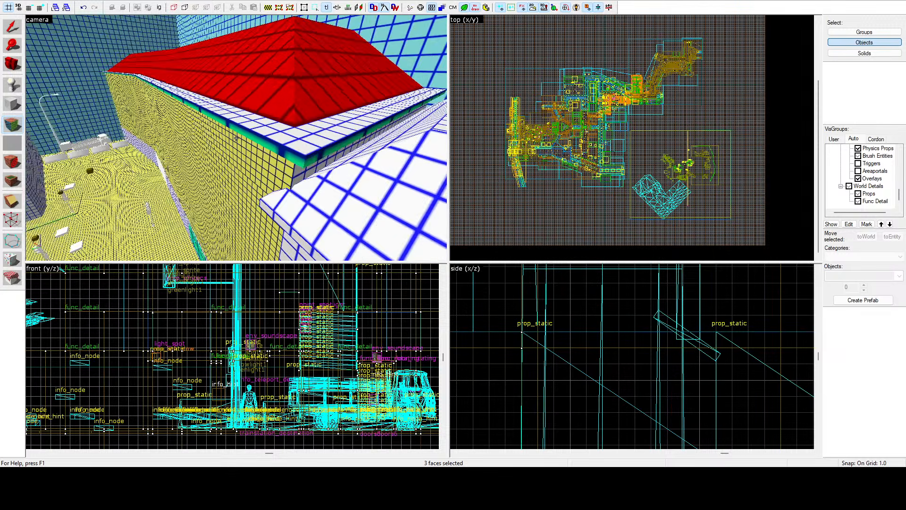
key(w)
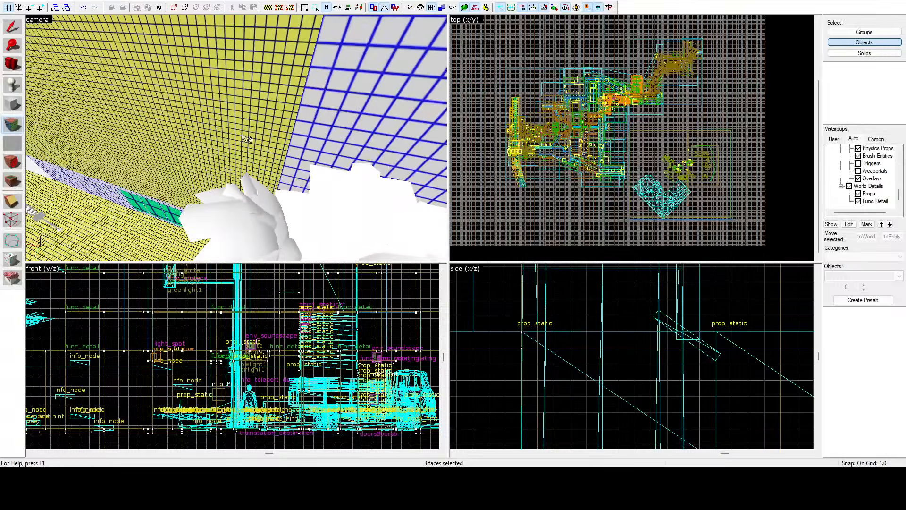
key(z)
click(248, 129)
key(z)
key(w)
key(z)
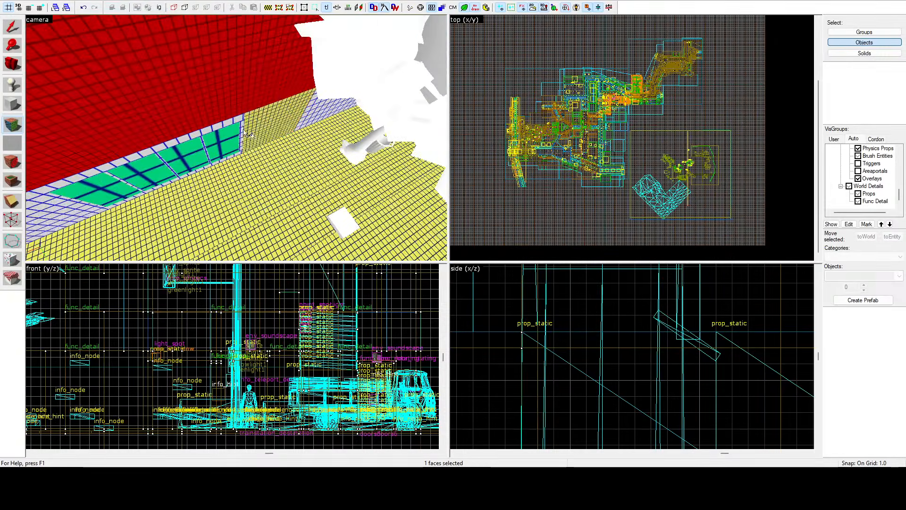
ctrl+click(258, 118)
Step: Add the building's remaining yellow-gridded wall panels, including the strips under the eaves, to the selection
key(z)
key(w)
key(z)
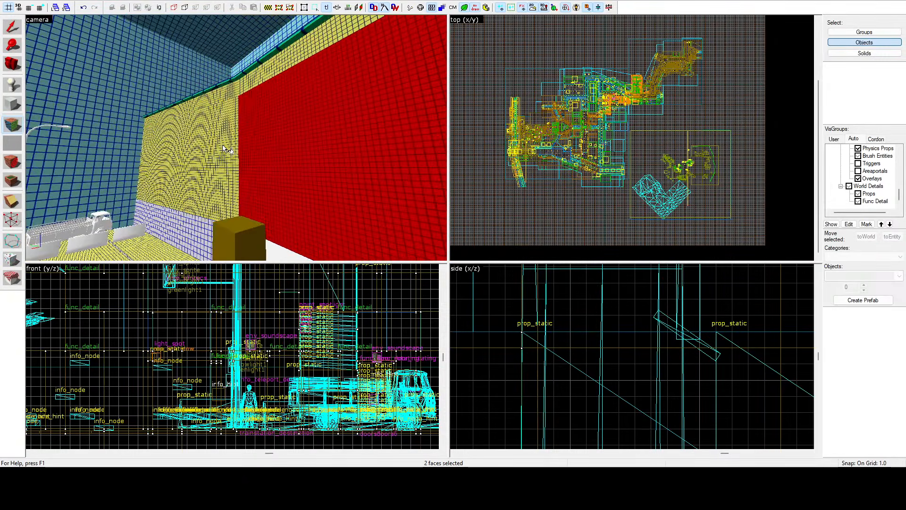
ctrl+click(224, 146)
ctrl+click(227, 97)
ctrl+click(248, 87)
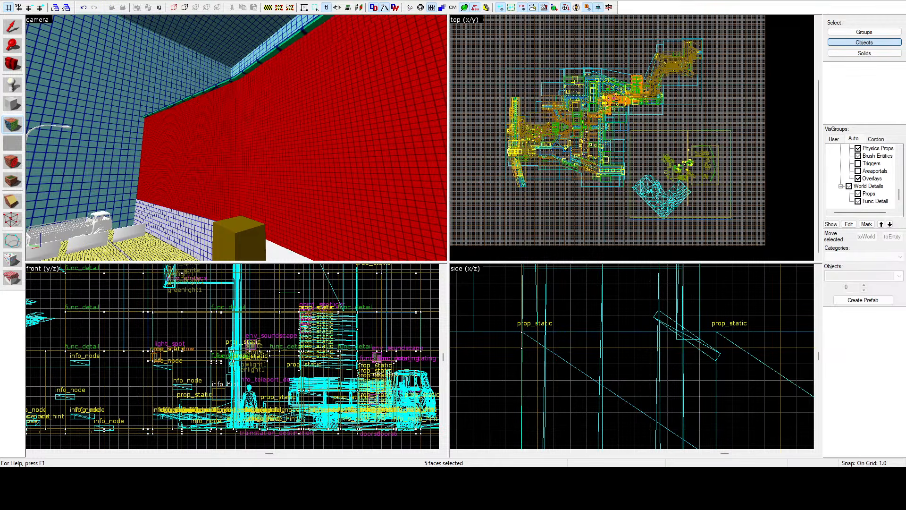
Step: Select the front roof slope of the adjoining white-gridded building together with a neighbouring roof face
key(z)
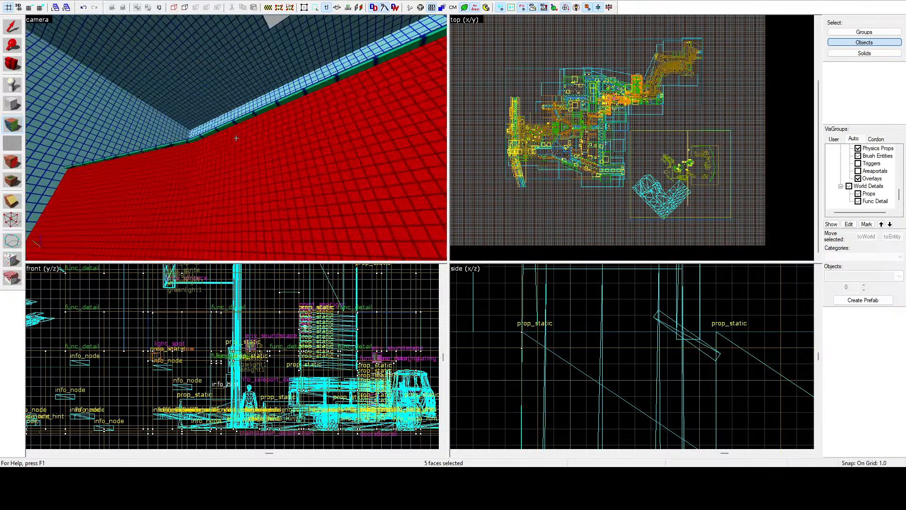
key(w)
key(w)
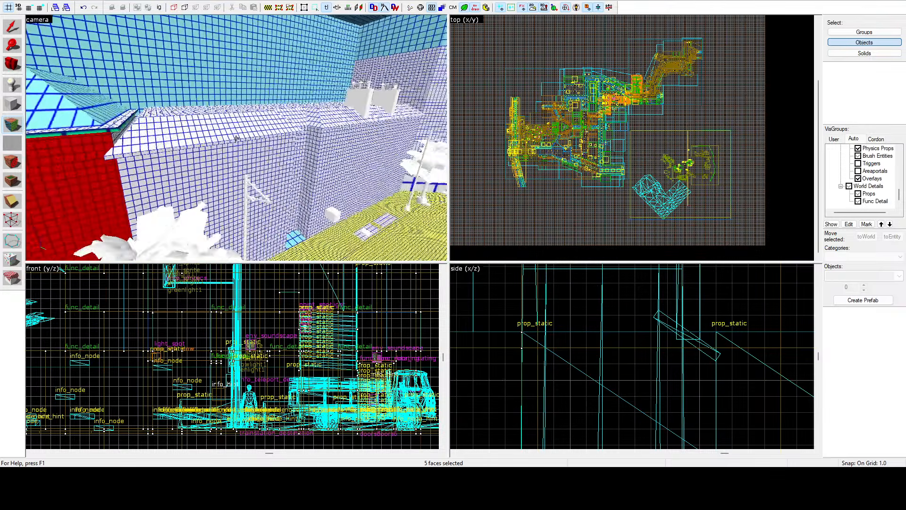
click(236, 138)
key(a)
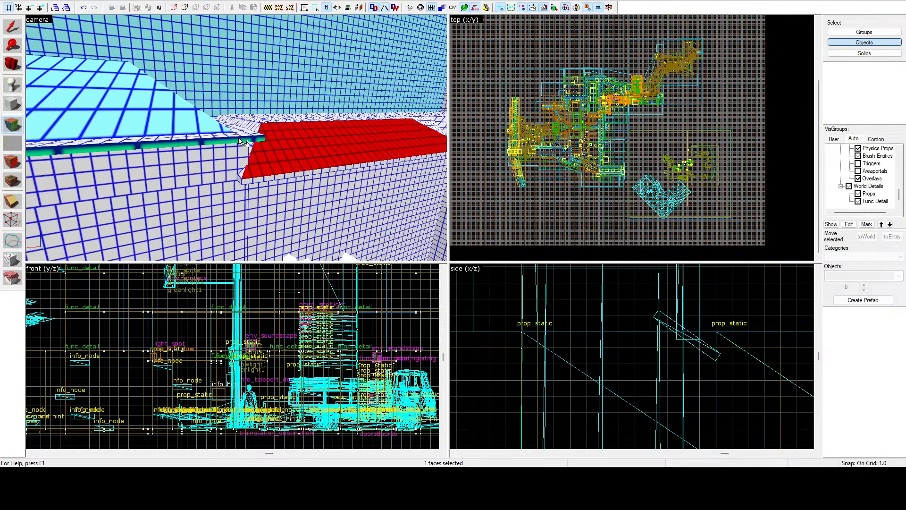
key(z)
ctrl+click(245, 125)
Step: Add the next roof slopes along the building row and the narrow faces joining them to the selection
key(z)
key(w)
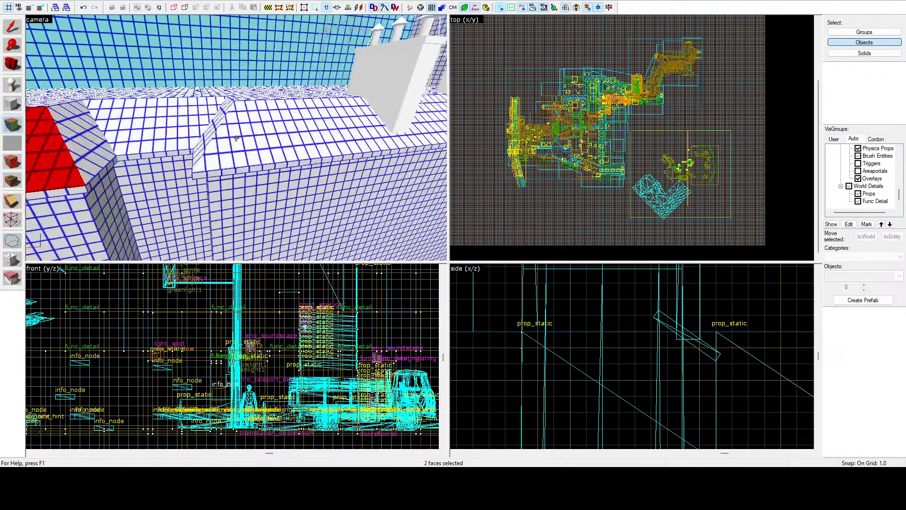
key(z)
ctrl+click(236, 137)
ctrl+click(212, 134)
ctrl+click(149, 121)
ctrl+click(107, 151)
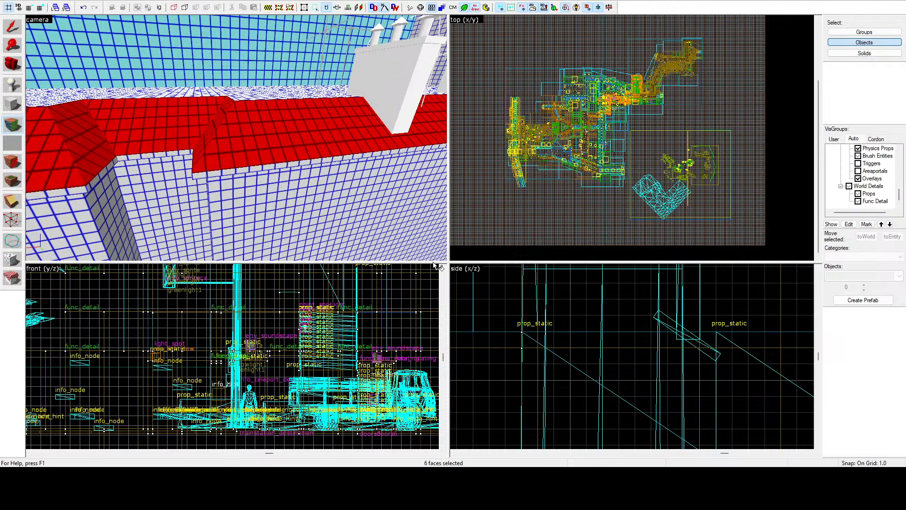
Step: Select the front roof slope of the building with two chimney stacks and the green eave strip below it
key(z)
key(w)
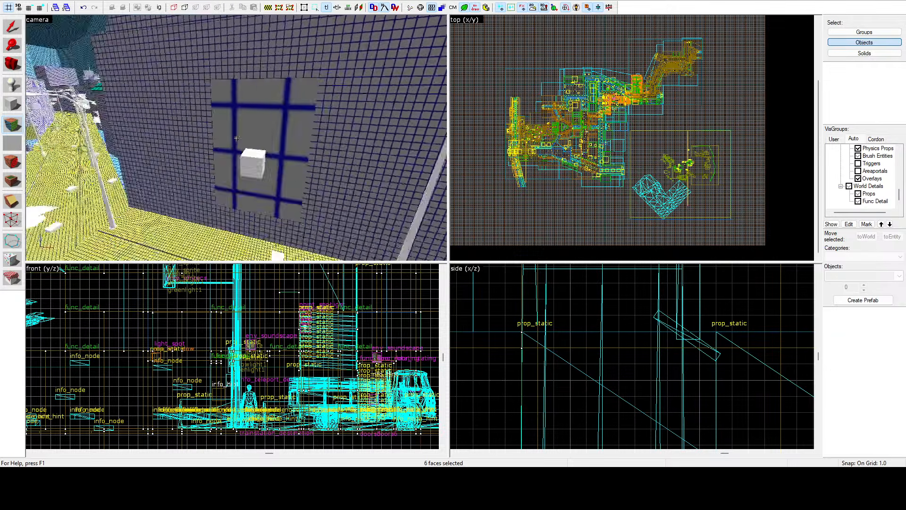
key(z)
click(237, 140)
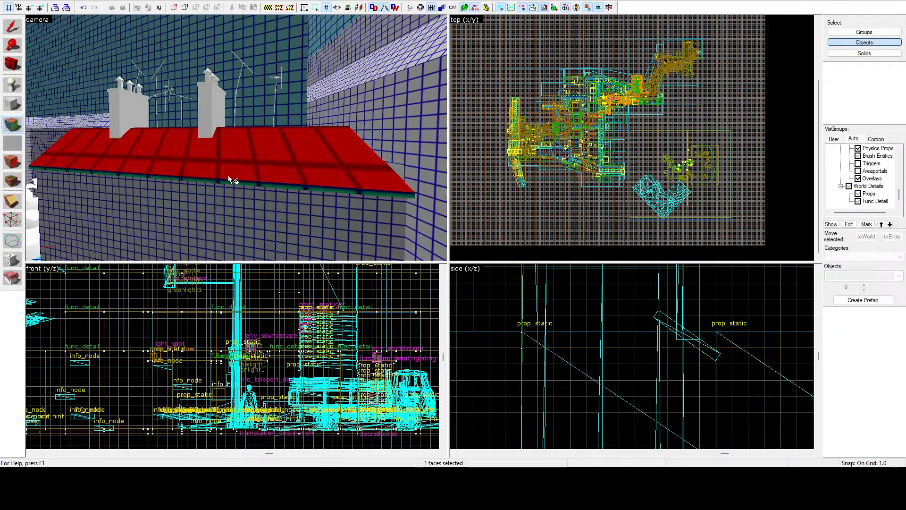
ctrl+click(229, 179)
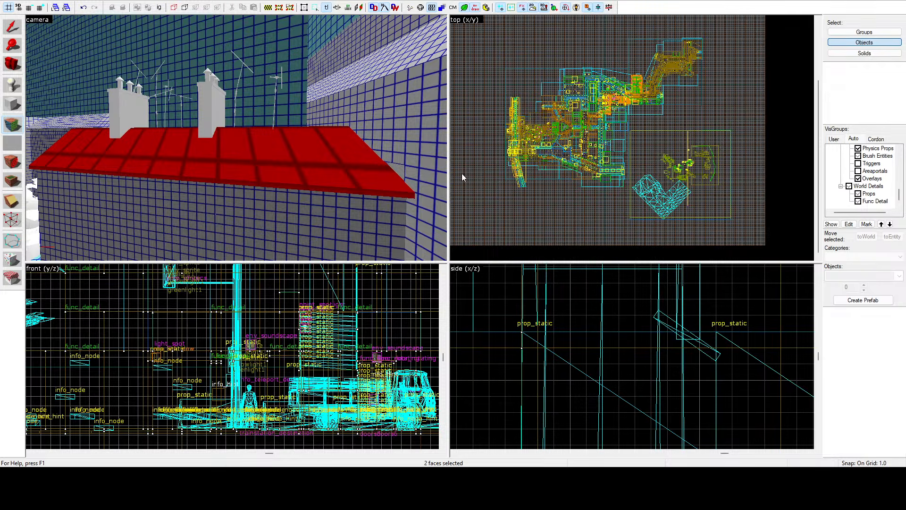
Step: Select the triangular ground patch, the light blue sidewalk strip and both upper facade bands of the windowed building
key(z)
key(w)
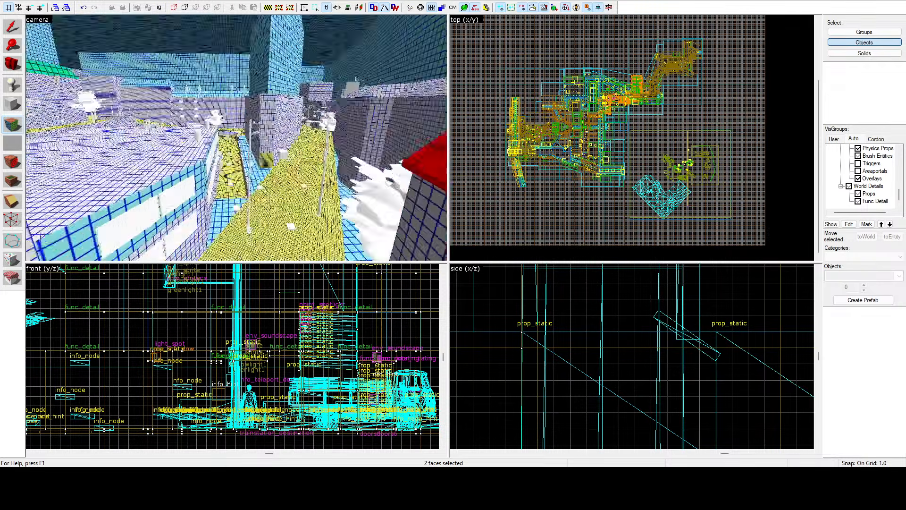
key(z)
click(278, 163)
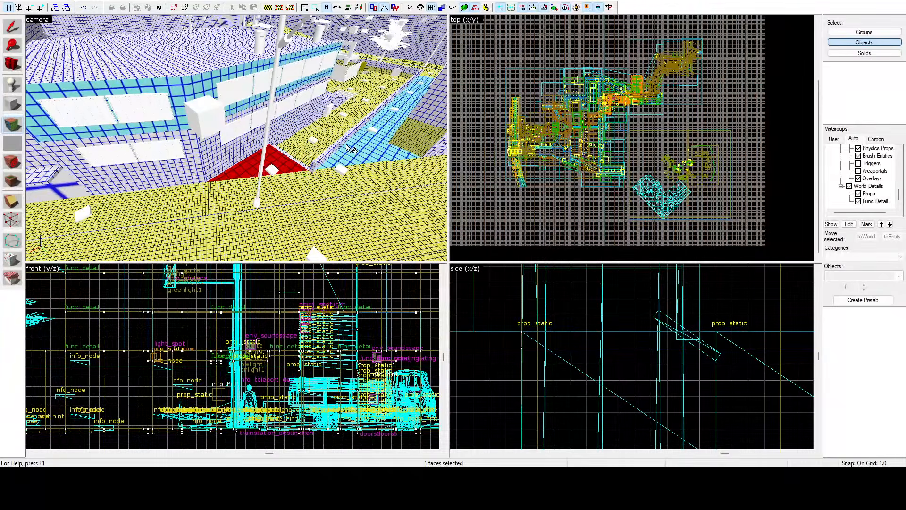
ctrl+click(351, 147)
ctrl+click(222, 107)
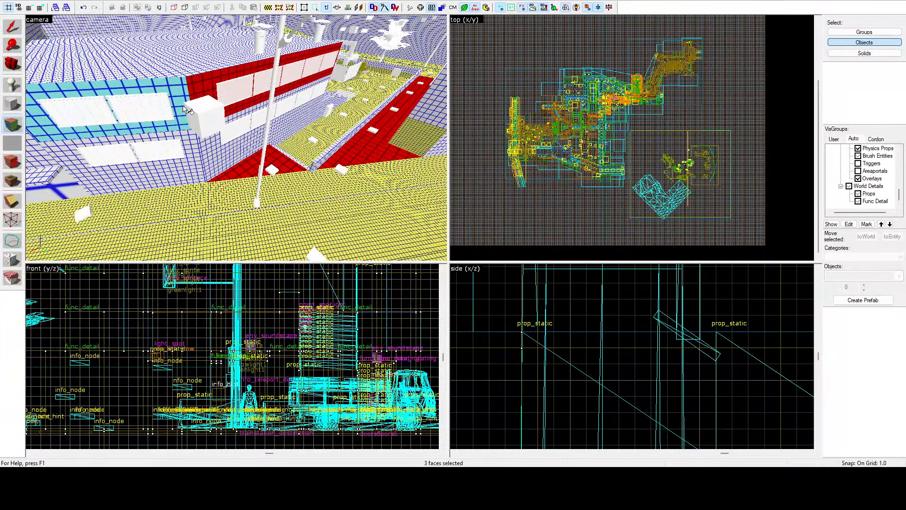
ctrl+click(183, 108)
Step: Add the light blue ground strip along the foot of the dark wall to the selection
key(z)
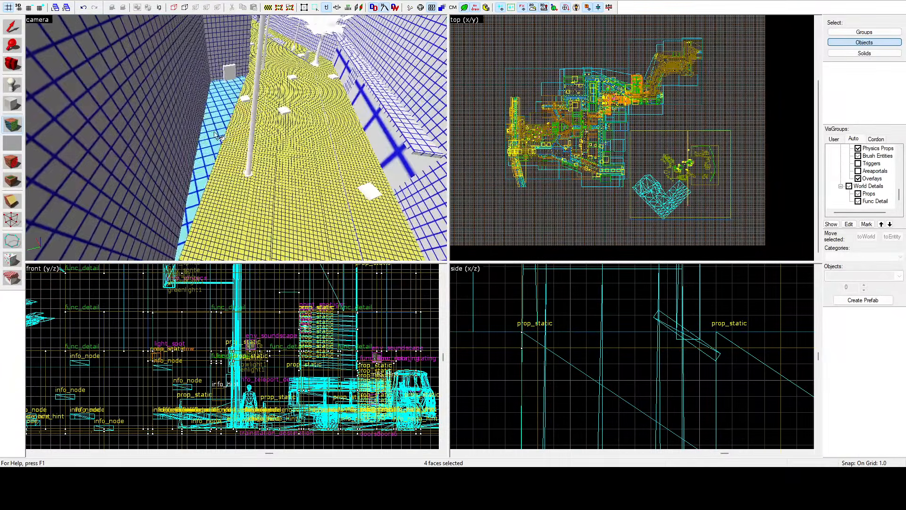
key(z)
ctrl+click(217, 135)
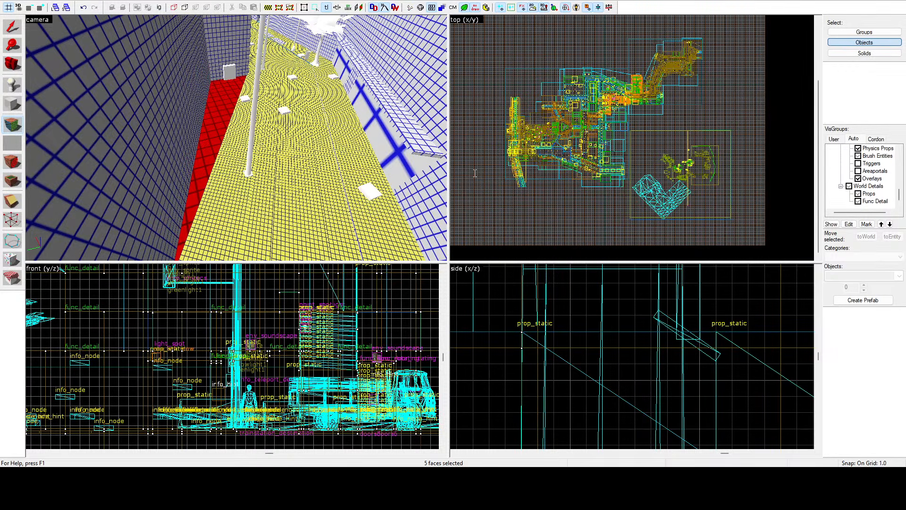
Step: Clear the face selection by leaving face editing, and restart the face edit tool
key(shift+s)
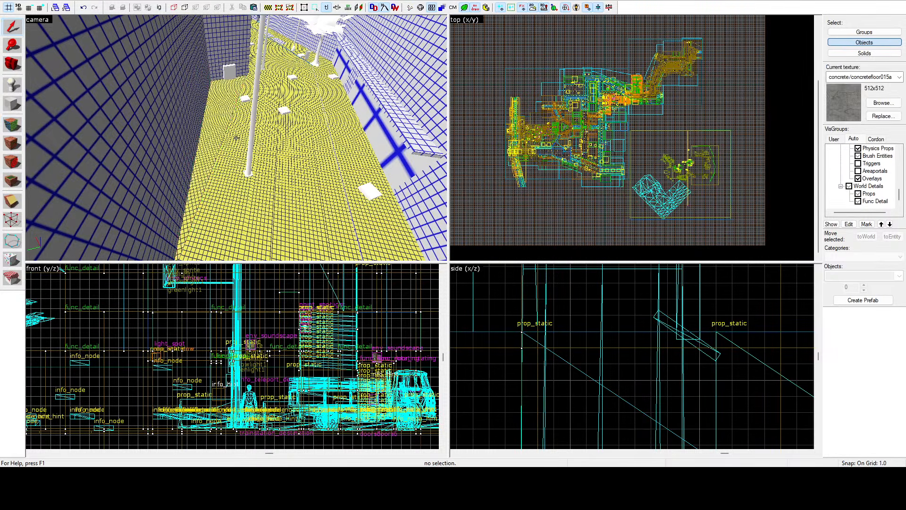
key(z)
key(w)
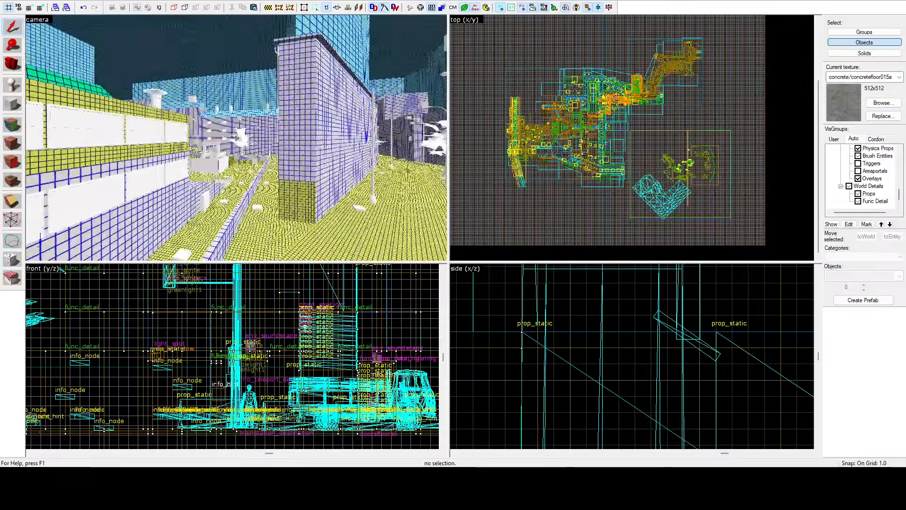
key(z)
click(20, 129)
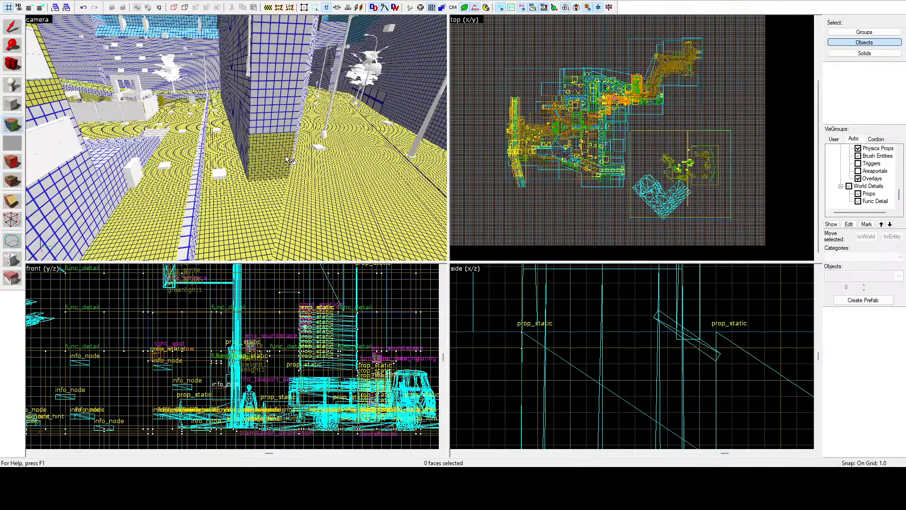
Step: Select the yellow-gridded upper facade bands around the windows of the low building
click(284, 156)
key(z)
ctrl+click(234, 137)
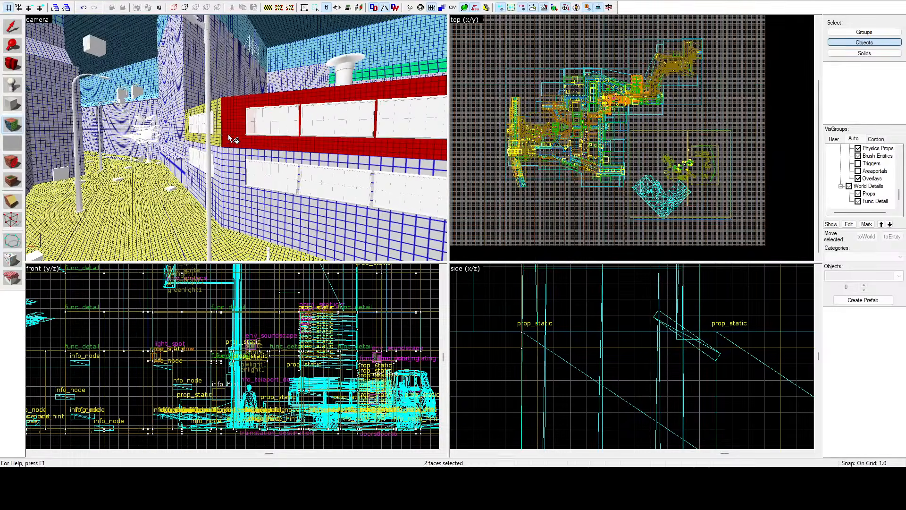
ctrl+click(221, 134)
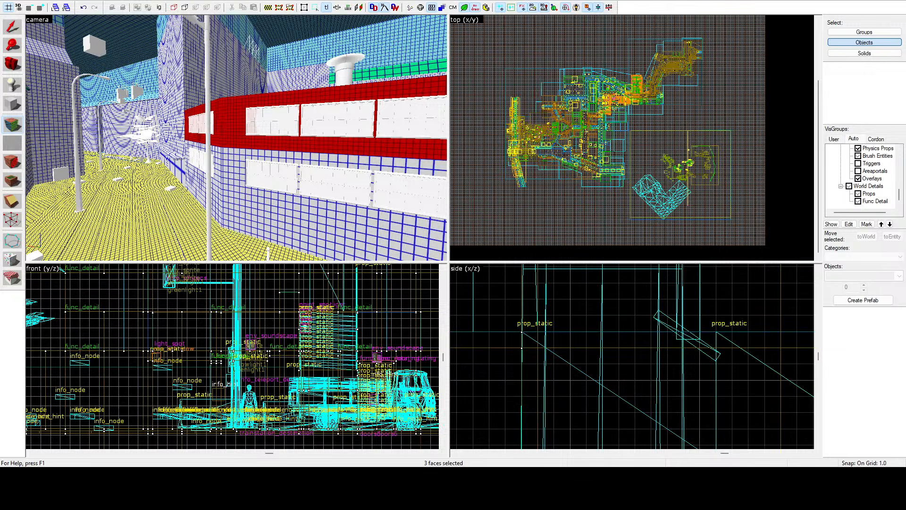
key(z)
key(w)
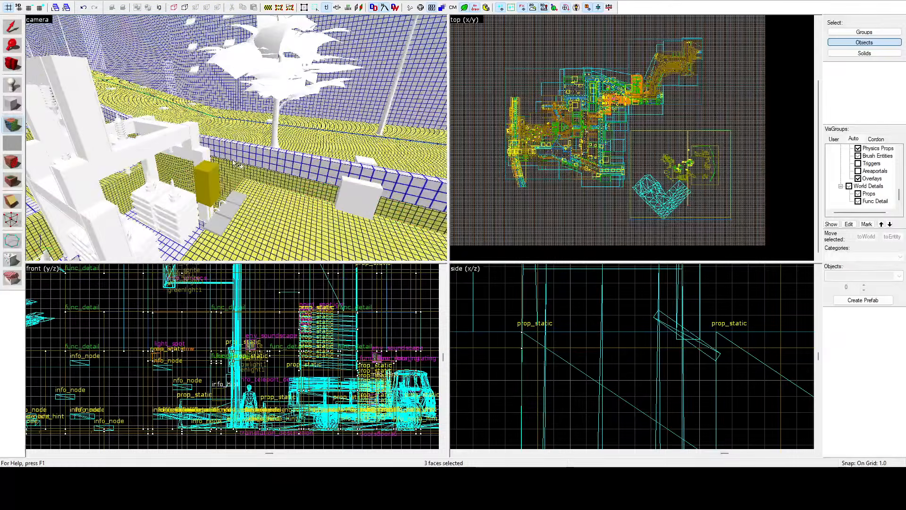
Step: Select the side faces of the low wall running along the yellow-gridded ground near the tree
key(z)
click(234, 169)
key(z)
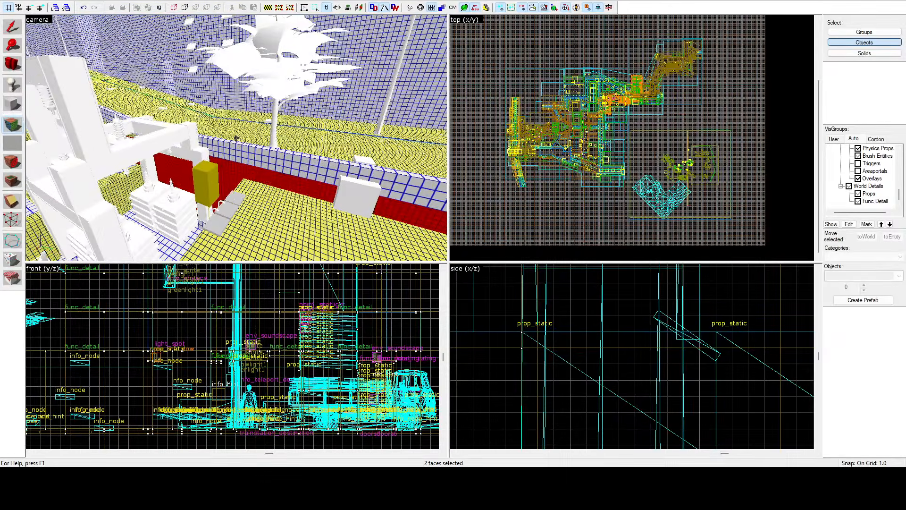
key(z)
ctrl+click(231, 196)
key(z)
key(w)
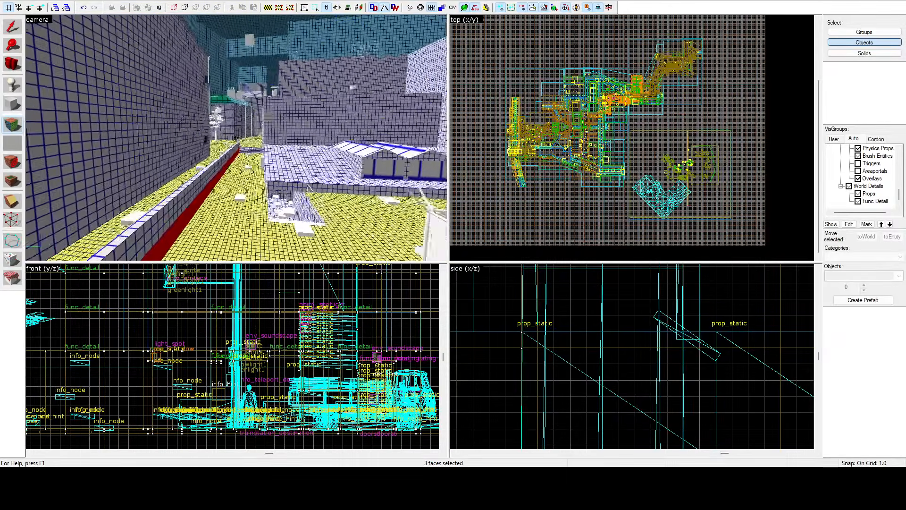
Step: Add the inner faces of the long enclosure wall behind the transformers, including the adjoining end wall, to the selection
key(s)
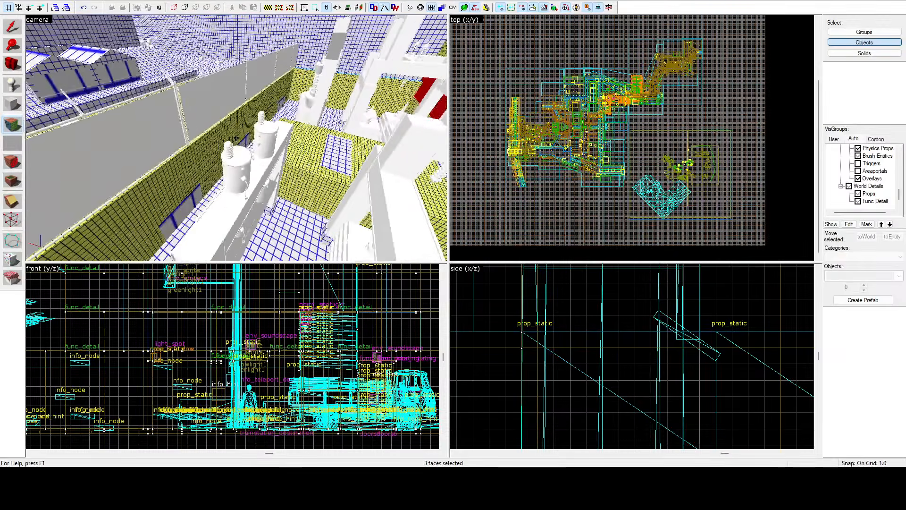
key(z)
ctrl+click(233, 143)
ctrl+click(226, 160)
ctrl+click(220, 176)
key(z)
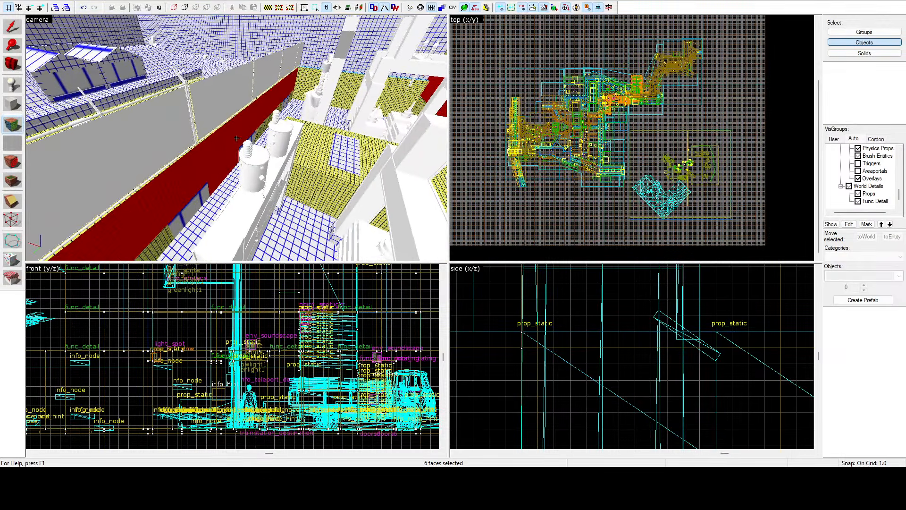
key(z)
ctrl+click(192, 136)
ctrl+click(165, 161)
ctrl+click(159, 171)
key(z)
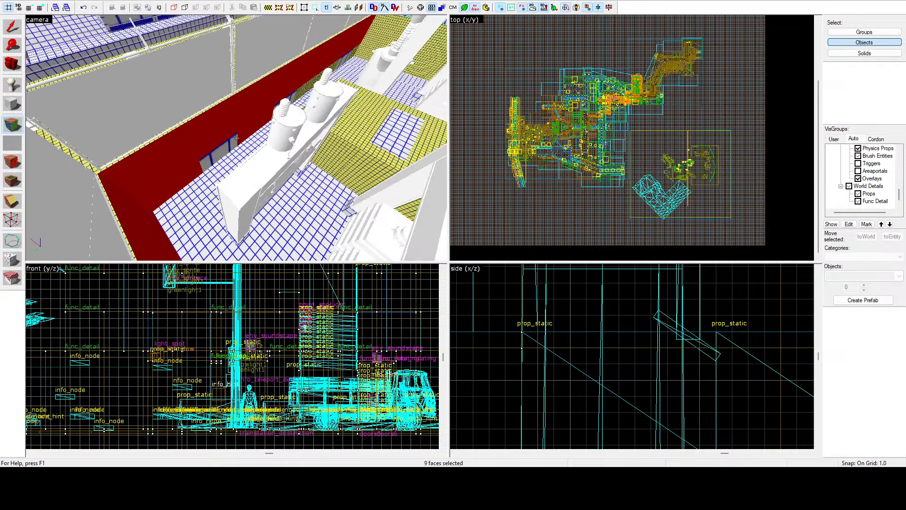
Step: Add the vertical side faces of the raised yellow-gridded block among the pylons to the selection
key(w)
key(z)
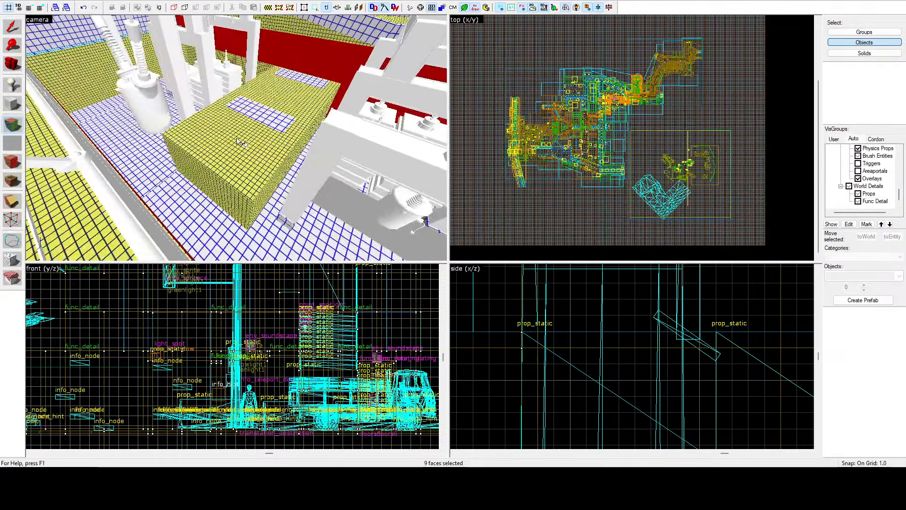
ctrl+click(277, 183)
ctrl+click(265, 182)
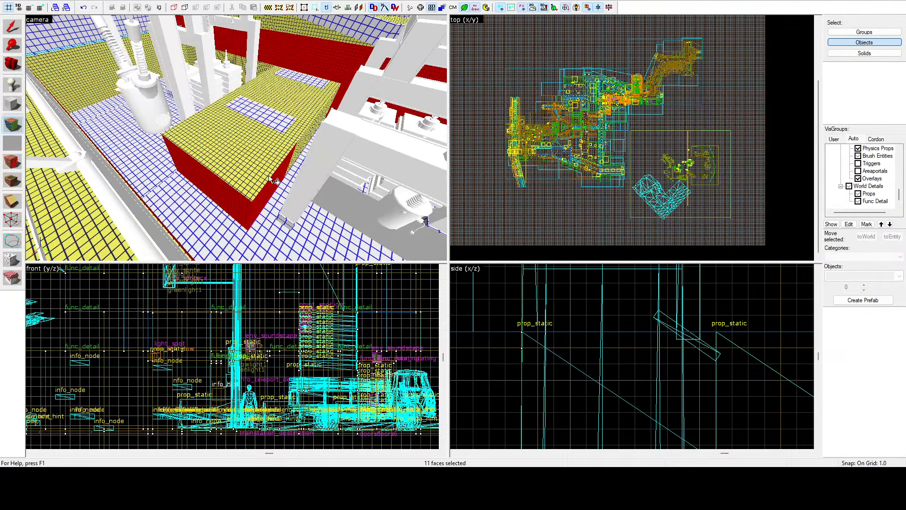
ctrl+click(301, 140)
key(z)
key(w)
key(z)
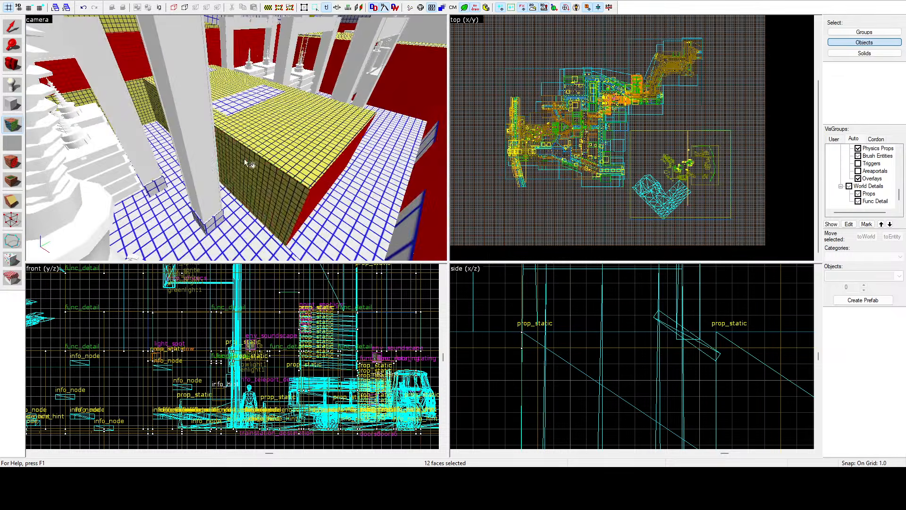
ctrl+click(246, 160)
key(z)
key(z)
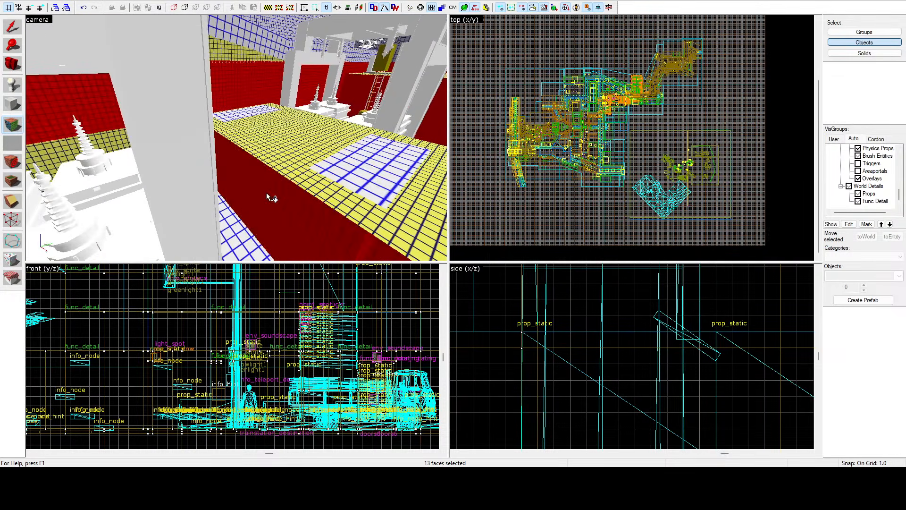
Step: Add the remaining yellow-gridded inner wall faces of the enclosure, including those beside the doorway, to the selection
key(z)
ctrl+click(224, 157)
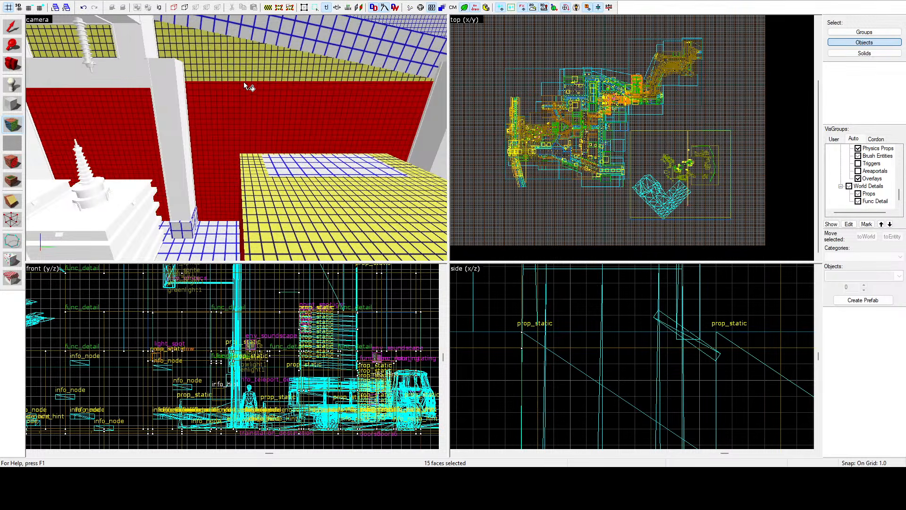
ctrl+click(244, 80)
key(z)
key(z)
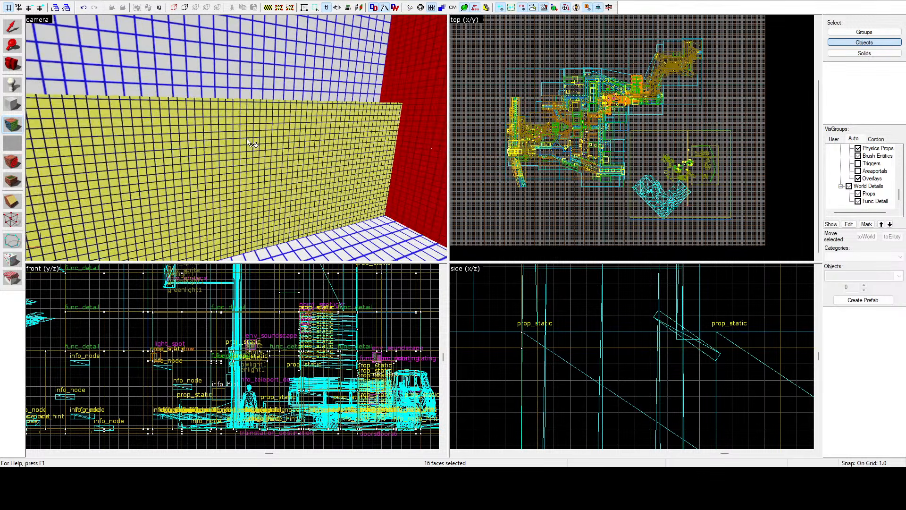
ctrl+click(316, 131)
ctrl+click(381, 111)
key(z)
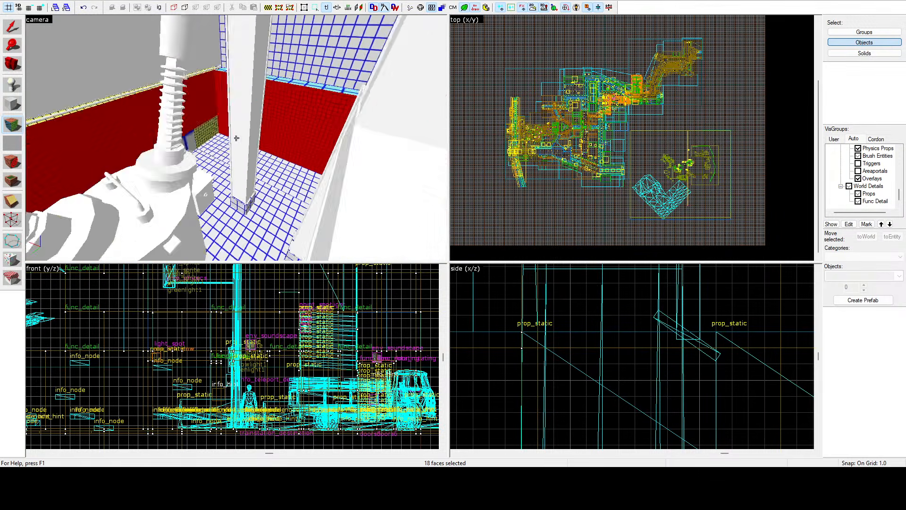
key(z)
ctrl+click(293, 132)
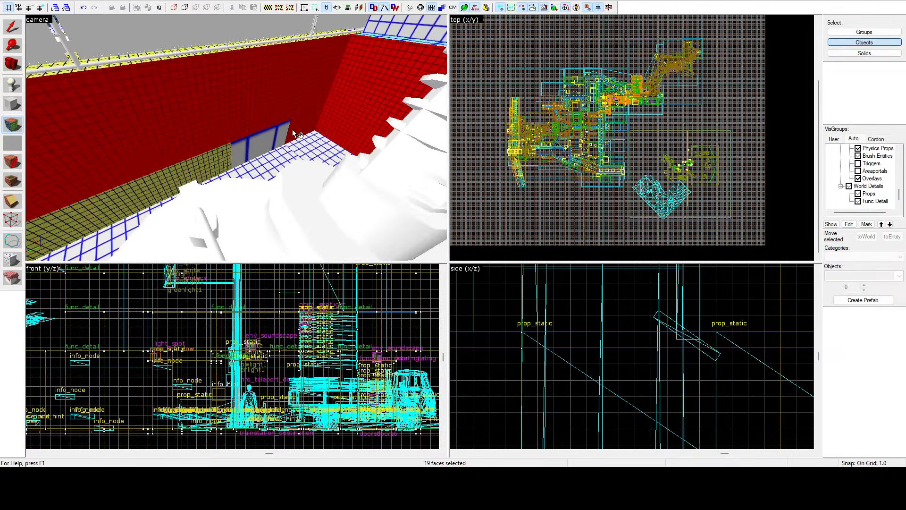
ctrl+click(230, 154)
Step: Select the long ground strip between the tall wall and the platform with the small skylight building
key(z)
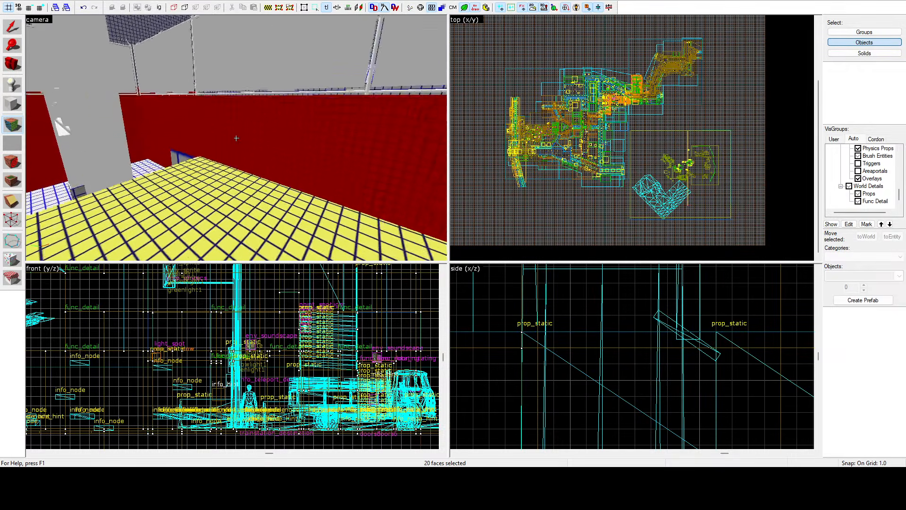
key(z)
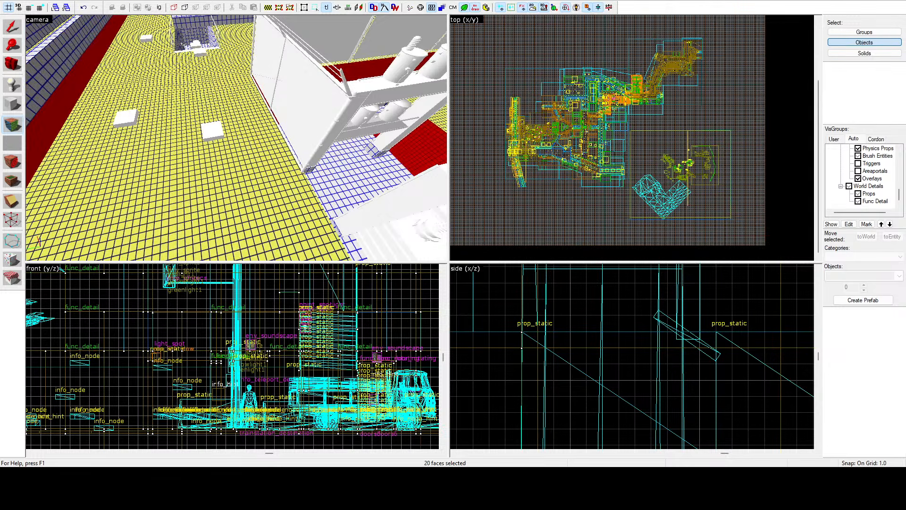
key(z)
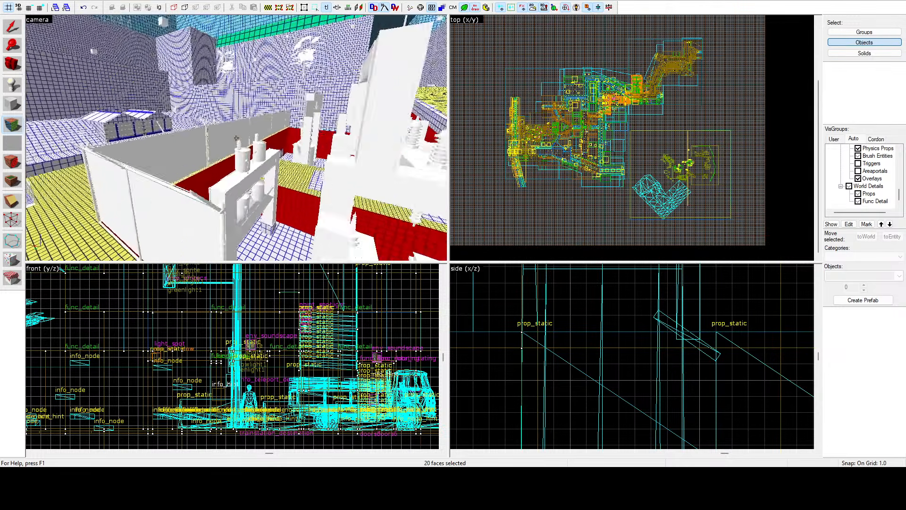
key(w)
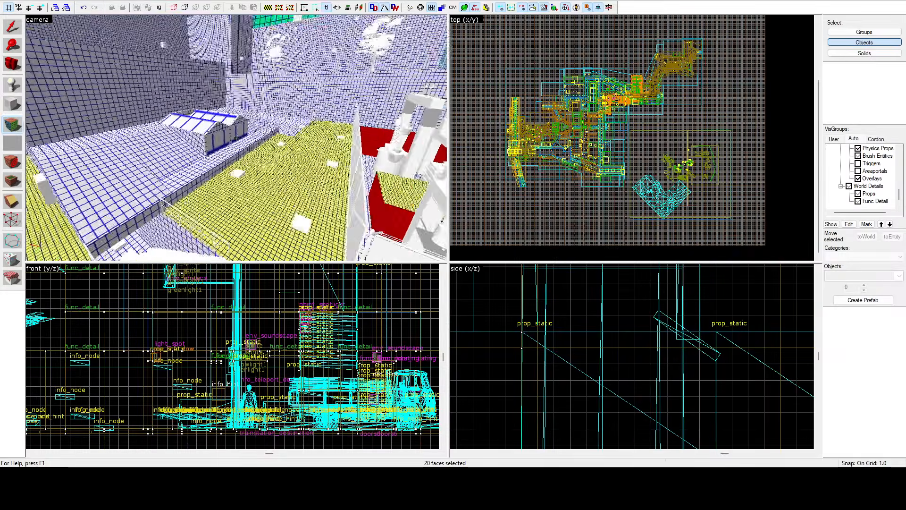
key(z)
click(238, 146)
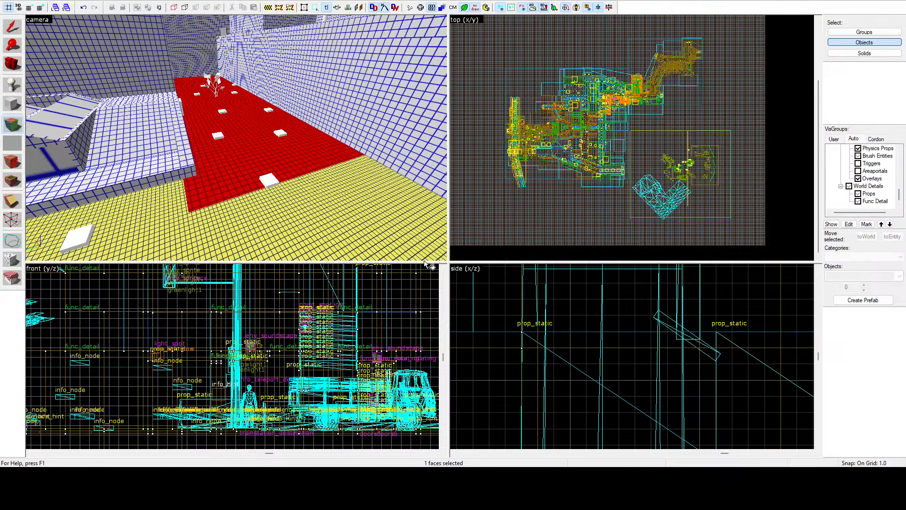
Step: Select the white-gridded ground patch behind the tree in the walled corner
key(z)
key(w)
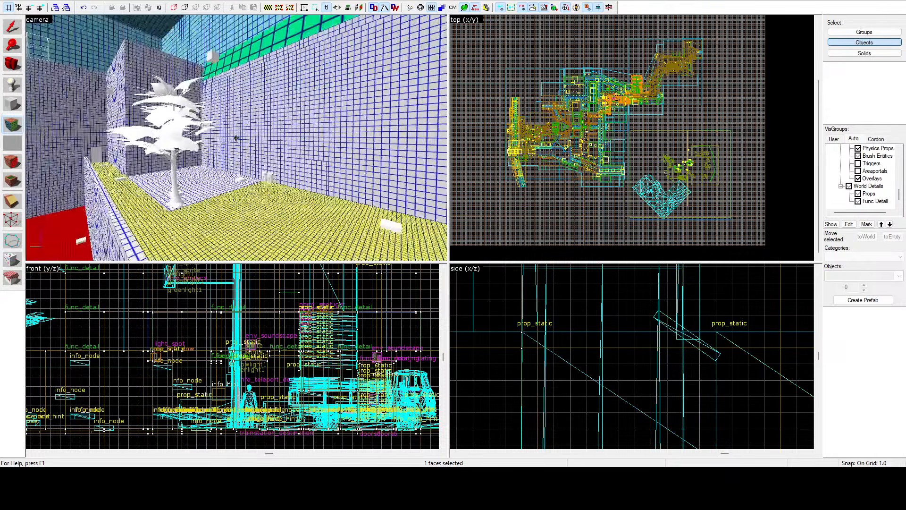
key(z)
click(236, 138)
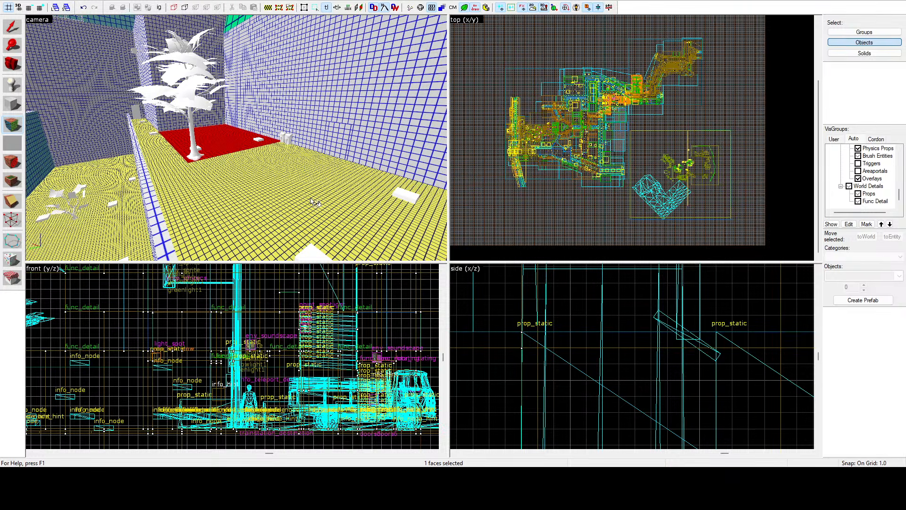
Step: Select the green-gridded sloped roof face at the building corner, and leave face editing
key(z)
key(w)
key(z)
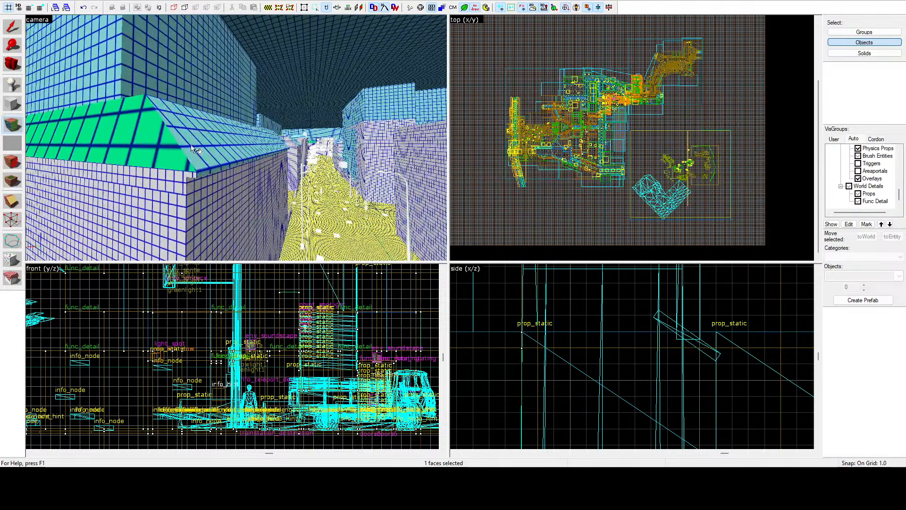
click(172, 151)
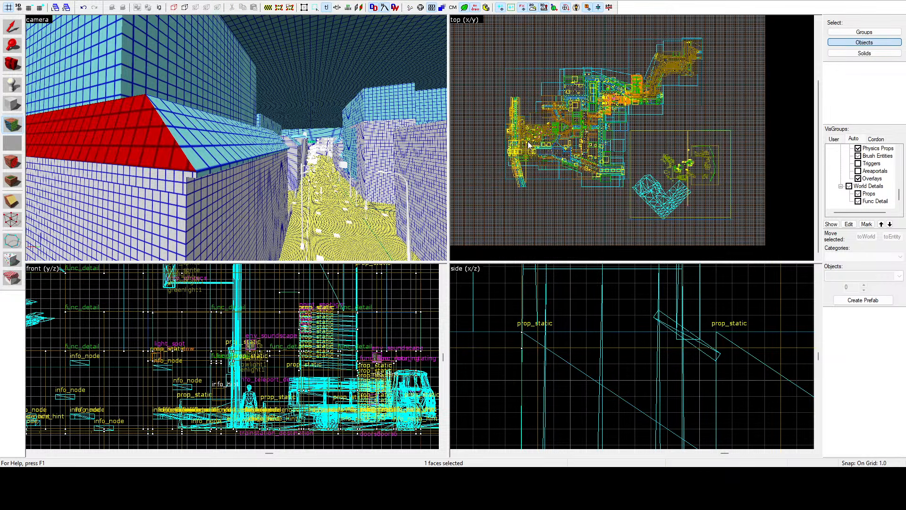
key(shift+s)
Step: Restart face editing and select the green-gridded end slope and its eave edge on the roof with chimneys
key(z)
key(w)
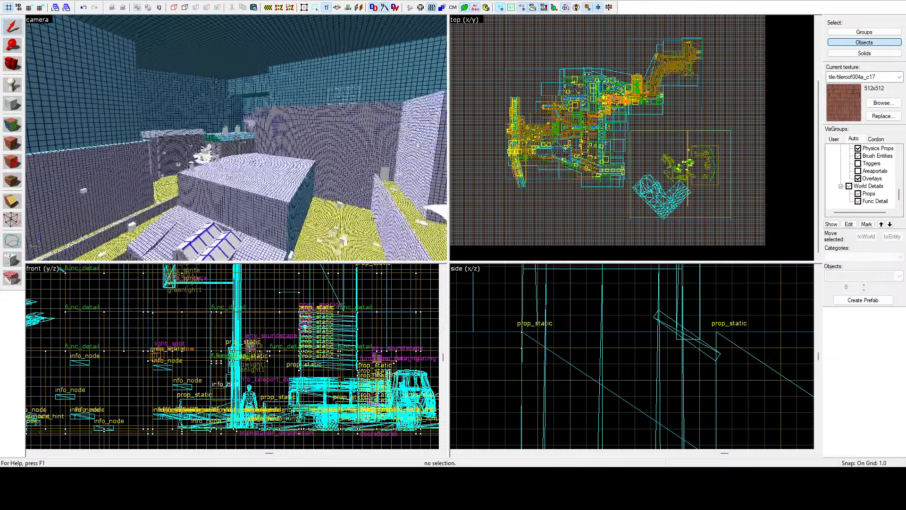
key(w)
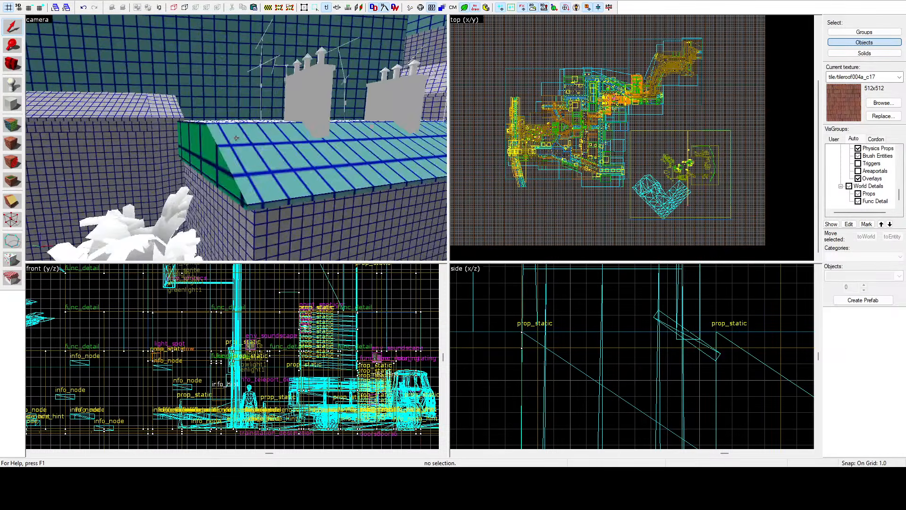
key(z)
click(20, 128)
click(188, 162)
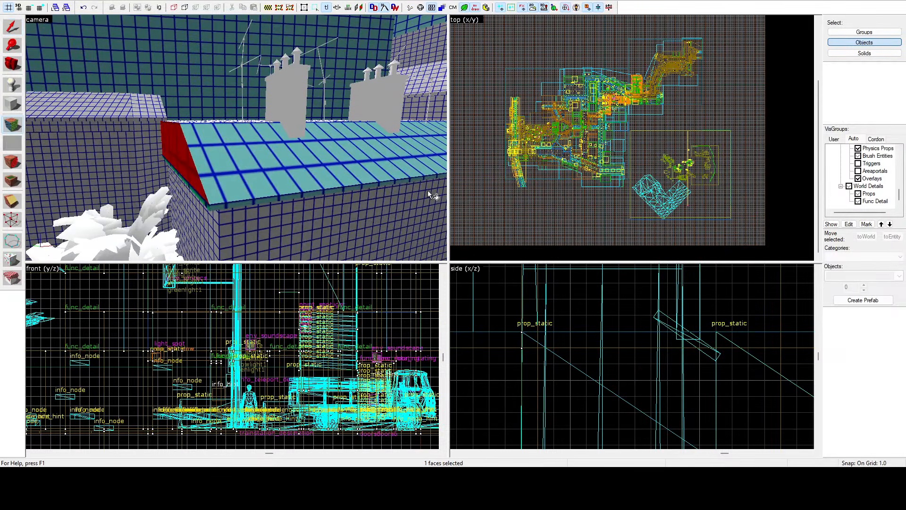
ctrl+click(196, 193)
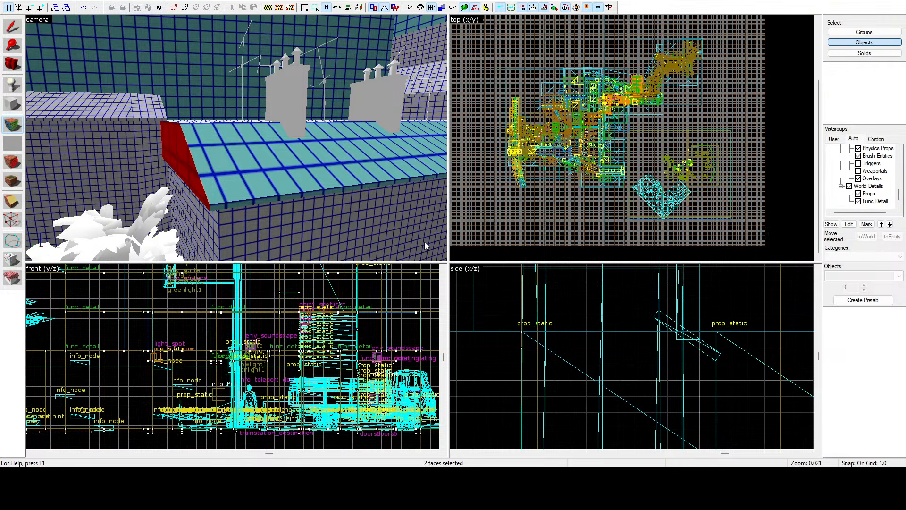
Step: Select the slope and eave faces of the white-gridded roof section beside the flat white roof
key(z)
key(w)
key(z)
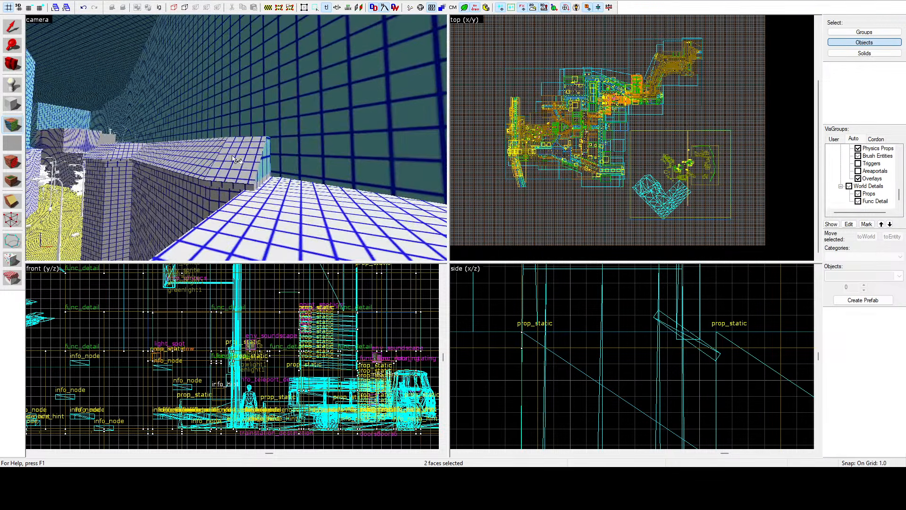
click(228, 184)
ctrl+click(202, 181)
ctrl+click(203, 168)
ctrl+click(223, 166)
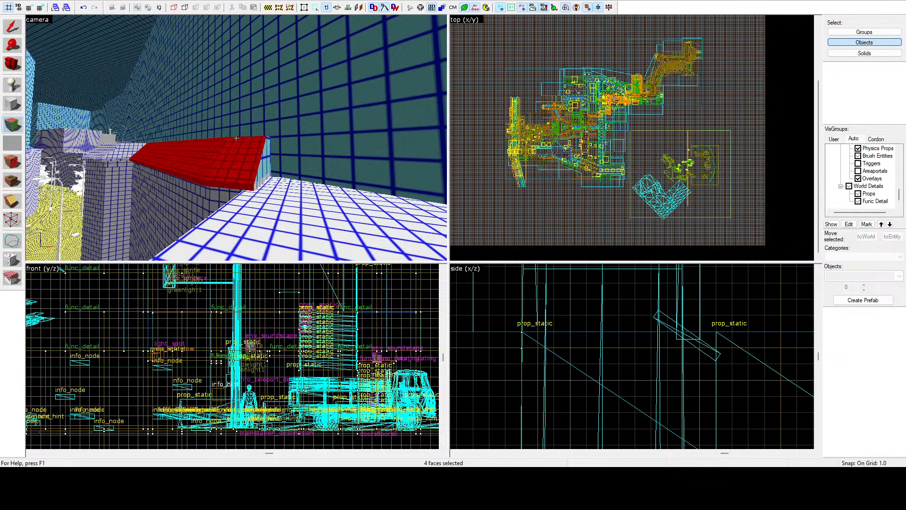
Step: Add the adjoining corner roof slopes and their eave faces to the selection
key(w)
key(z)
ctrl+click(256, 140)
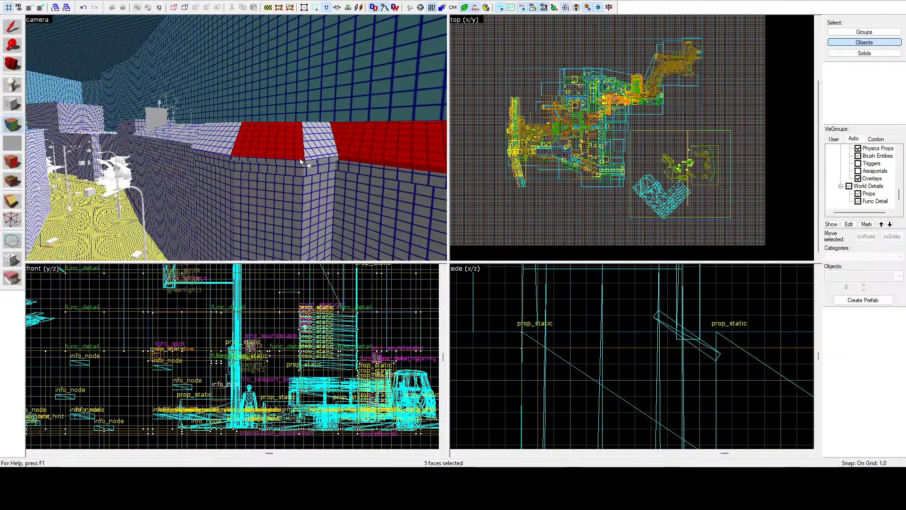
ctrl+drag(300, 159, 307, 162)
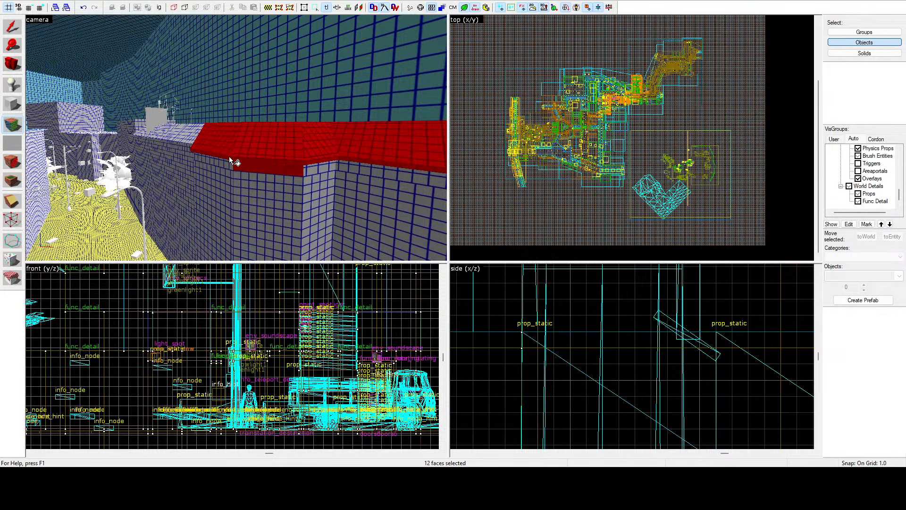
ctrl+click(251, 167)
Step: Add the long roof slope with the chimney and its eave faces to the selection
key(z)
key(w)
key(z)
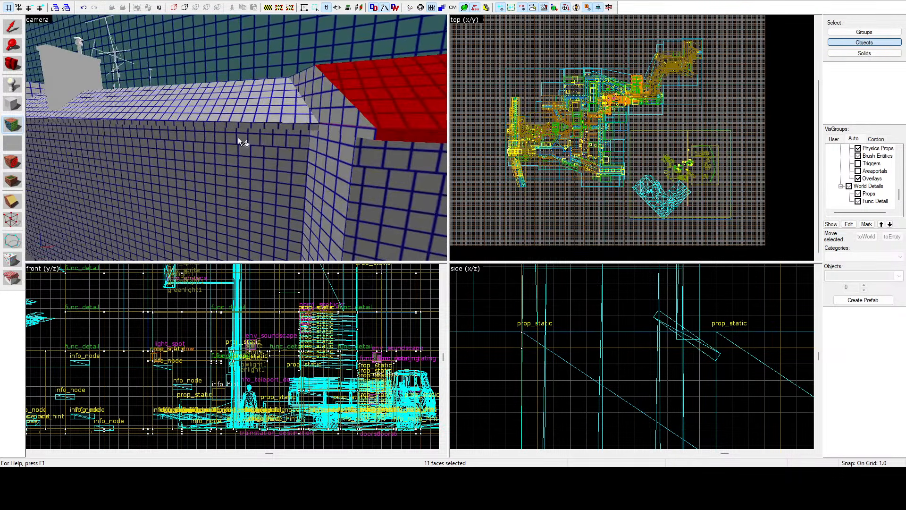
ctrl+click(265, 119)
ctrl+click(242, 122)
key(z)
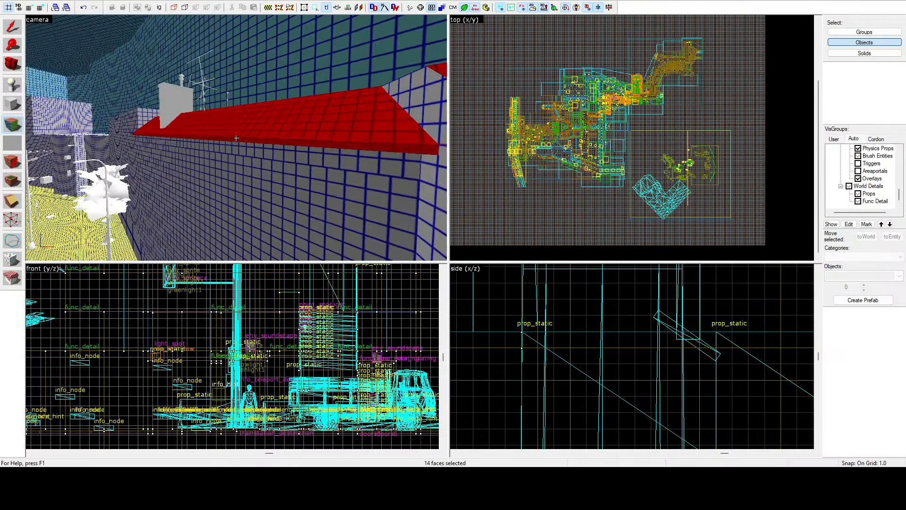
Step: Add the small slope and eave faces at the far end of the chimney roof to the selection
key(w)
key(z)
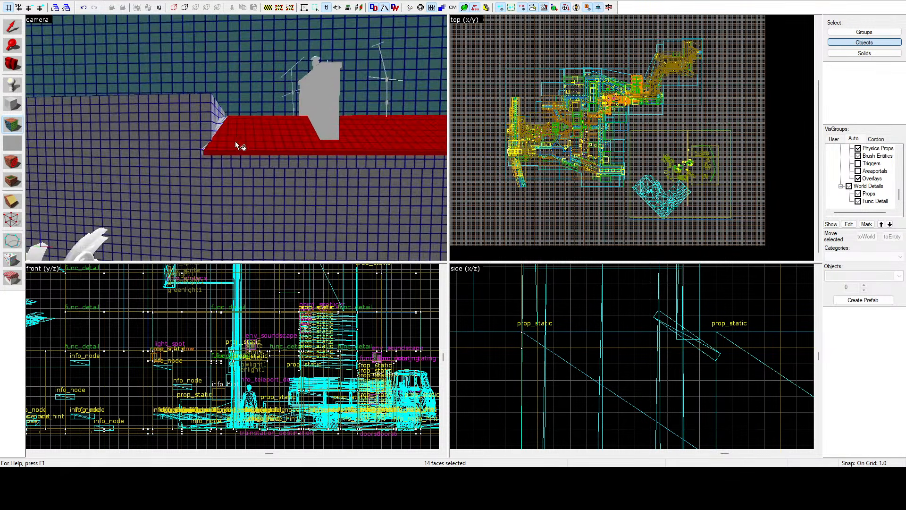
key(z)
key(a)
key(z)
ctrl+click(208, 152)
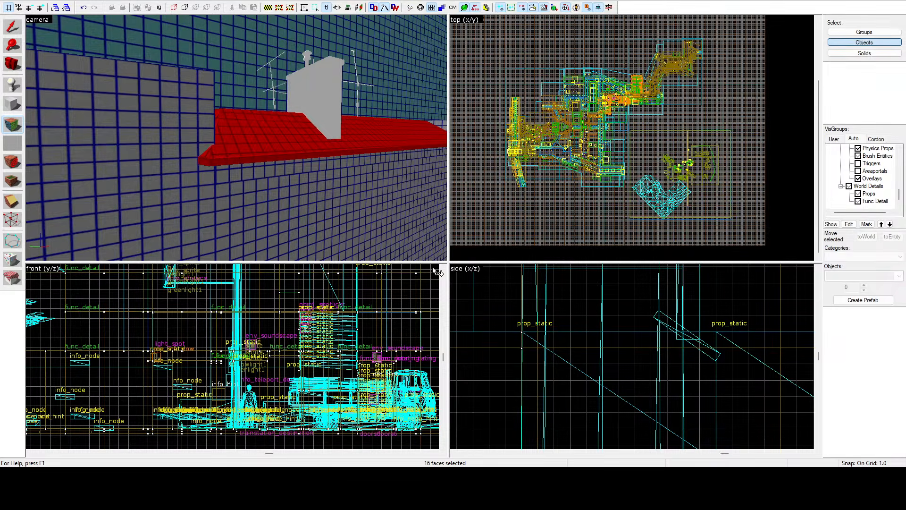
key(z)
key(d)
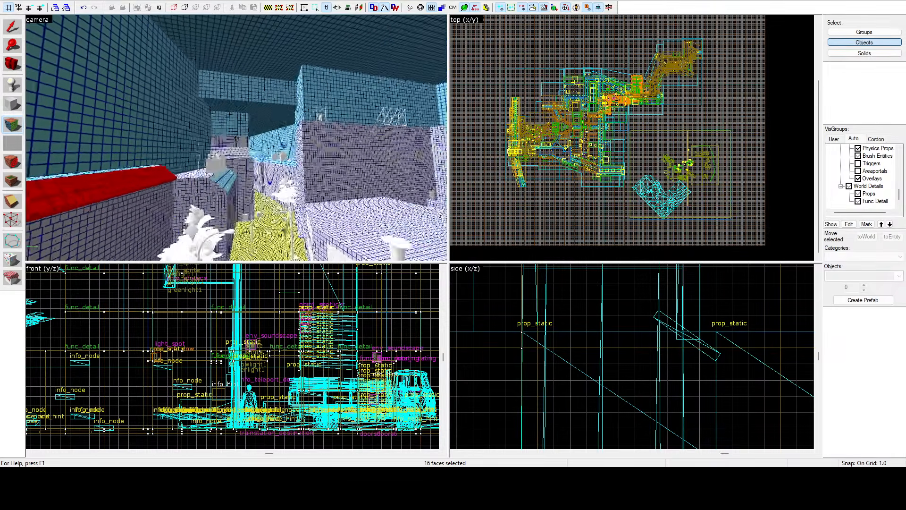
Step: Start a new face selection with the slope and eave of the hipped roof beside the tall enclosure wall
key(w)
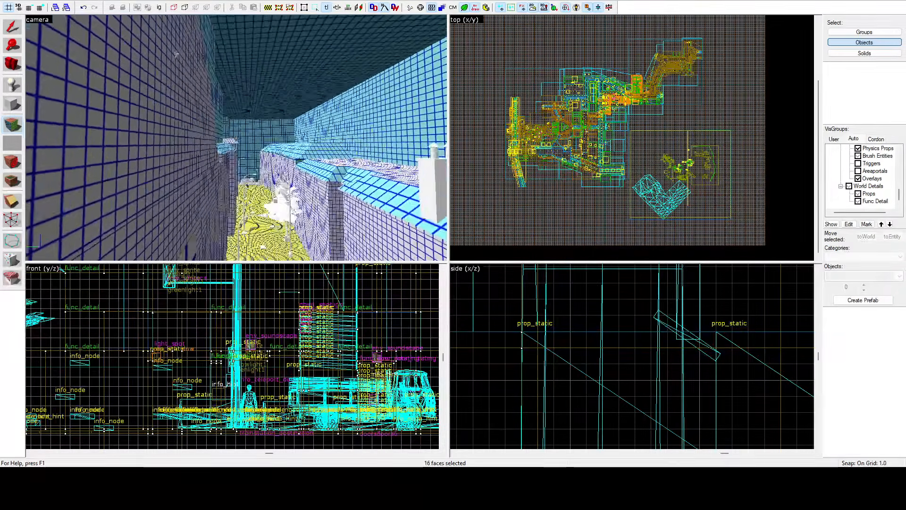
key(z)
click(236, 138)
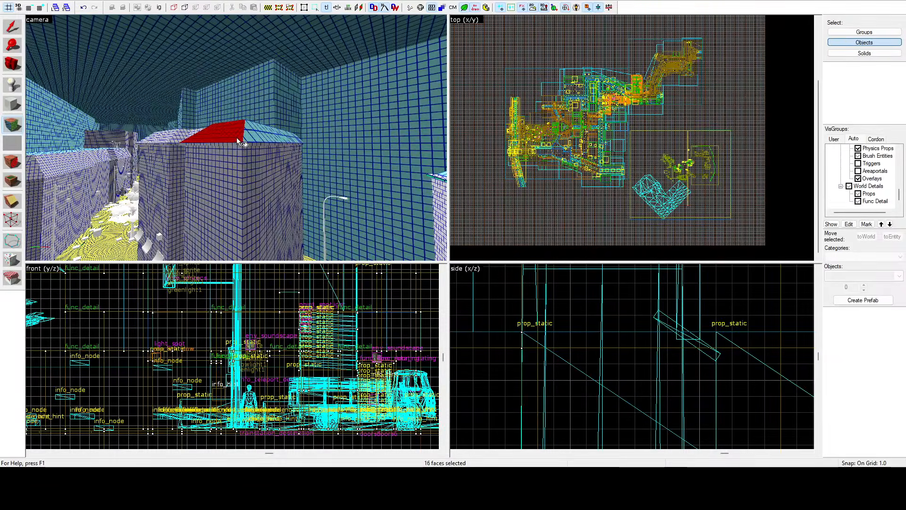
ctrl+click(233, 143)
key(z)
Step: Add the adjoining street-side slopes and eave faces of the same hipped roof to the selection
key(w)
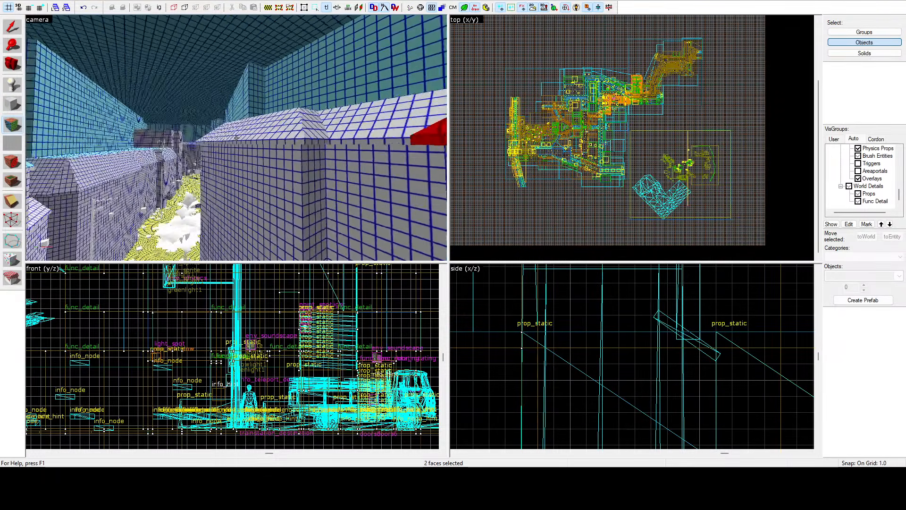
key(z)
ctrl+click(253, 141)
ctrl+click(226, 141)
ctrl+click(218, 133)
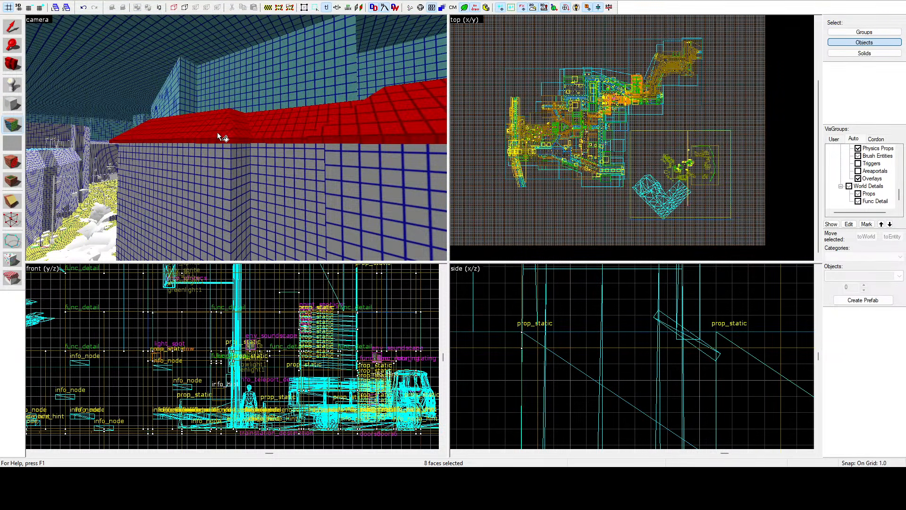
Step: Add the hipped roof's end faces and the corner slopes of the lower neighbouring roof to the selection
key(z)
key(a)
key(z)
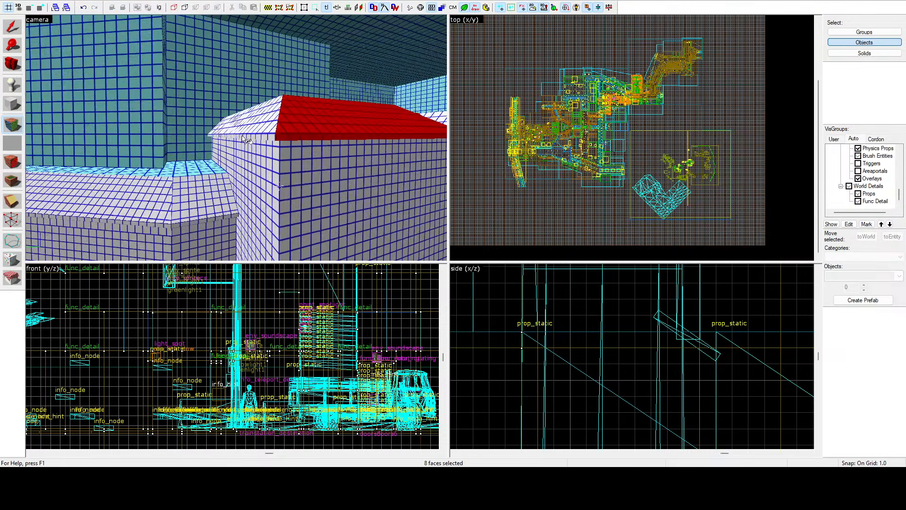
ctrl+click(194, 214)
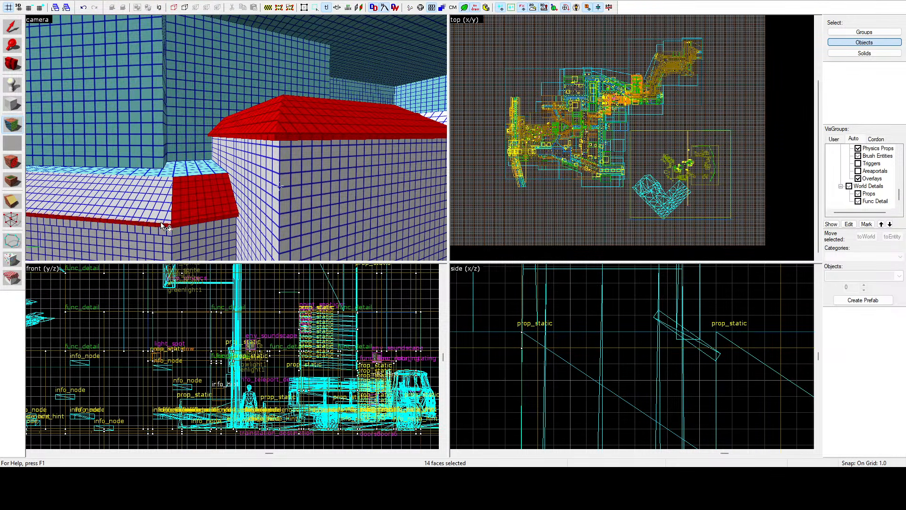
ctrl+click(160, 215)
Step: Add the slope and eave faces around the angled corner where the lower roof turns along the street
key(z)
key(w)
key(z)
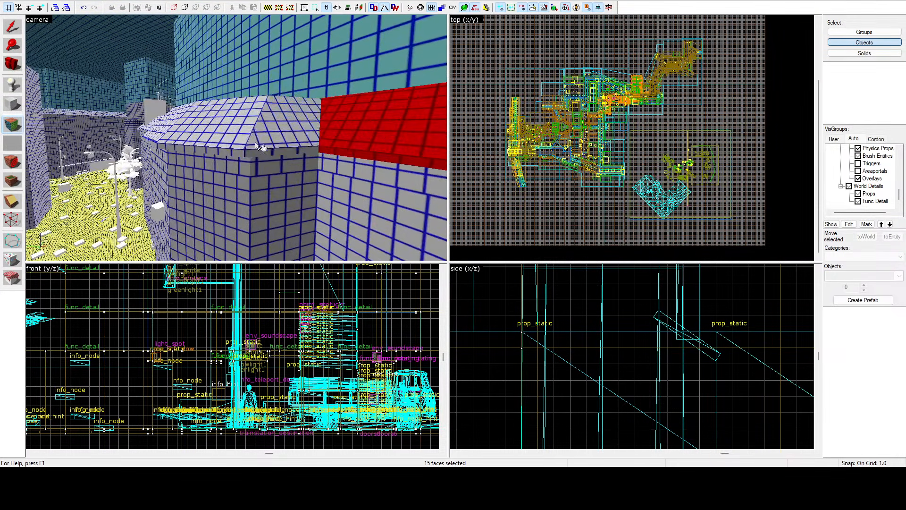
ctrl+click(257, 143)
ctrl+click(255, 151)
ctrl+click(242, 149)
ctrl+click(229, 138)
Step: Add the next roof slopes and eave faces along the street, up to the long roof with the chimney
key(z)
key(w)
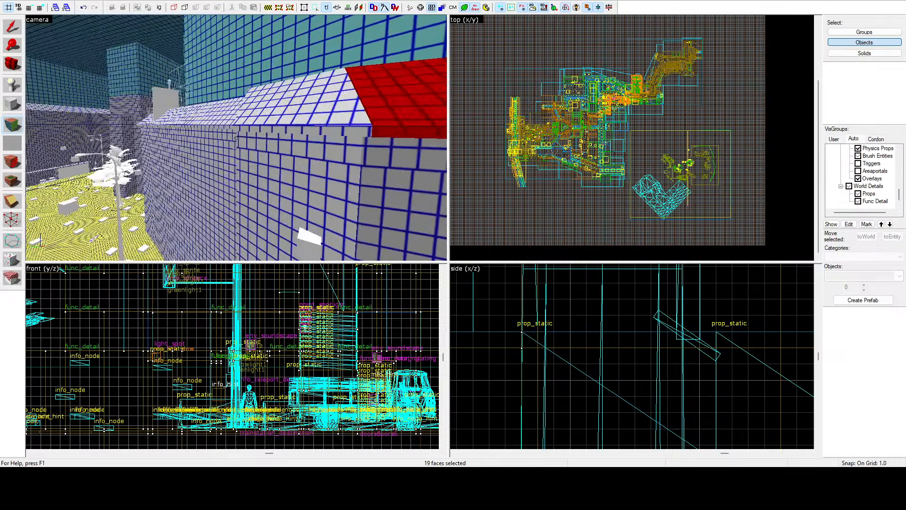
ctrl+click(269, 106)
key(z)
key(w)
key(z)
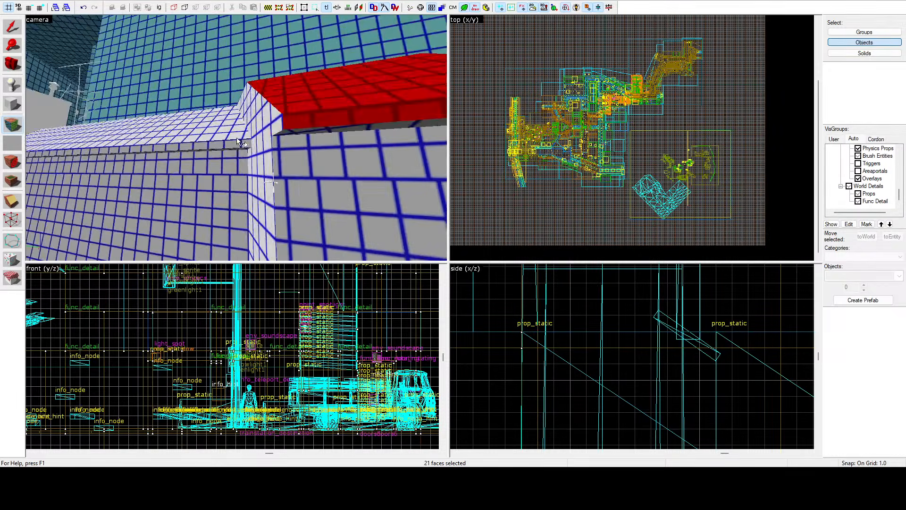
ctrl+click(237, 137)
ctrl+click(226, 143)
Step: Add the end faces of the chimney roof and the slope and eave of the following roof section
key(z)
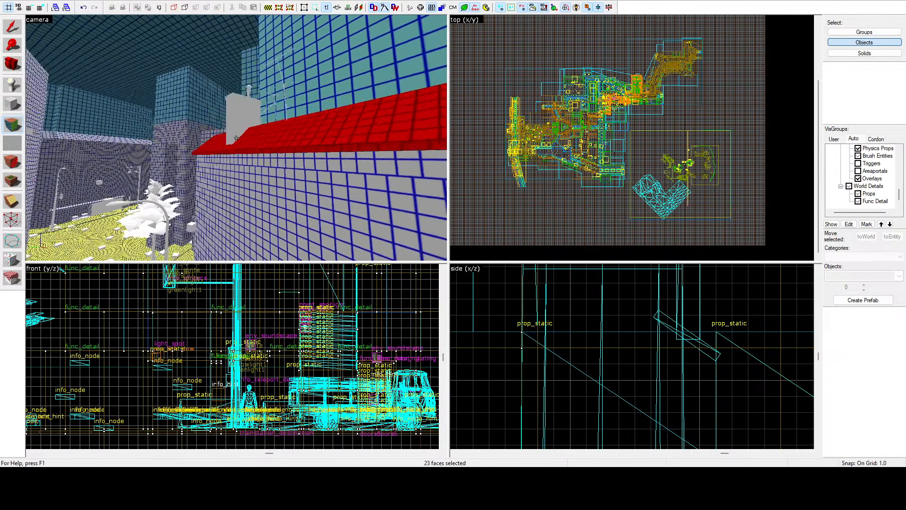
key(a)
ctrl+click(214, 144)
key(z)
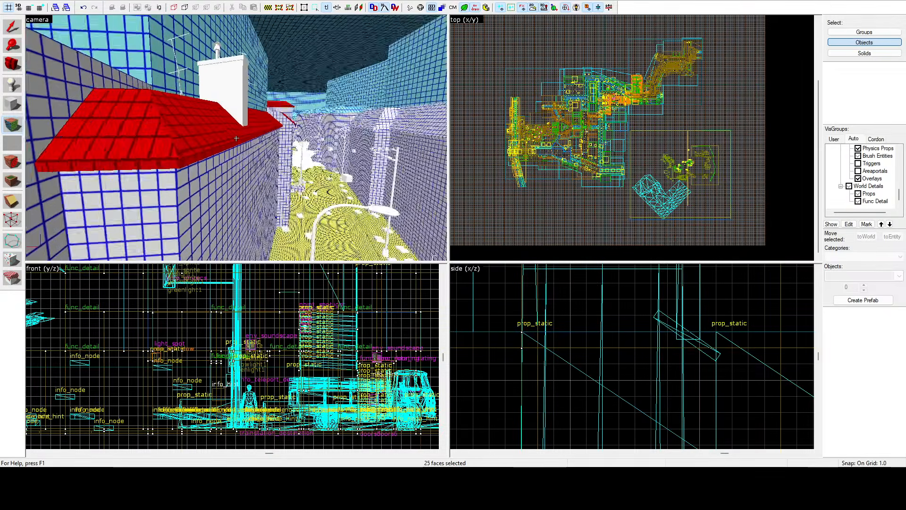
key(w)
key(z)
ctrl+click(234, 136)
ctrl+click(234, 155)
Step: Add the narrow corner face and the slope and eave of the roof adjoining the antenna roof
key(z)
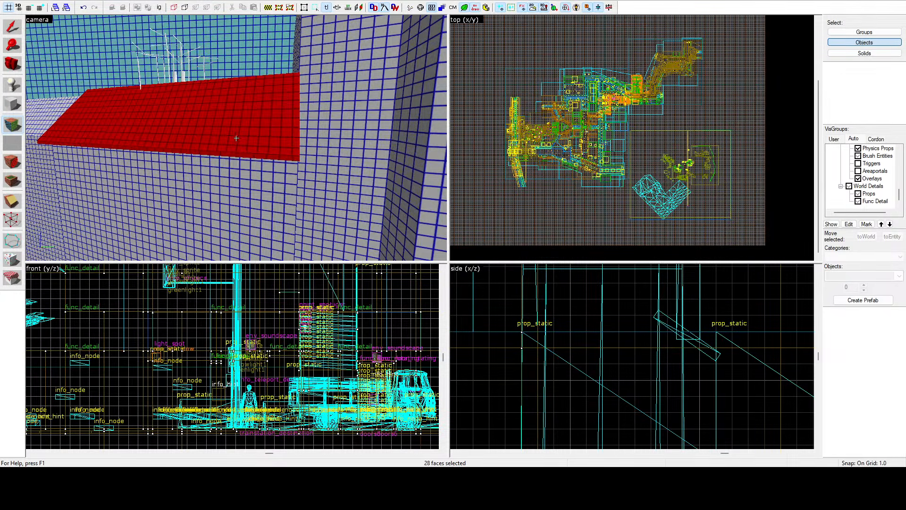
key(w)
key(z)
ctrl+click(258, 136)
ctrl+click(255, 139)
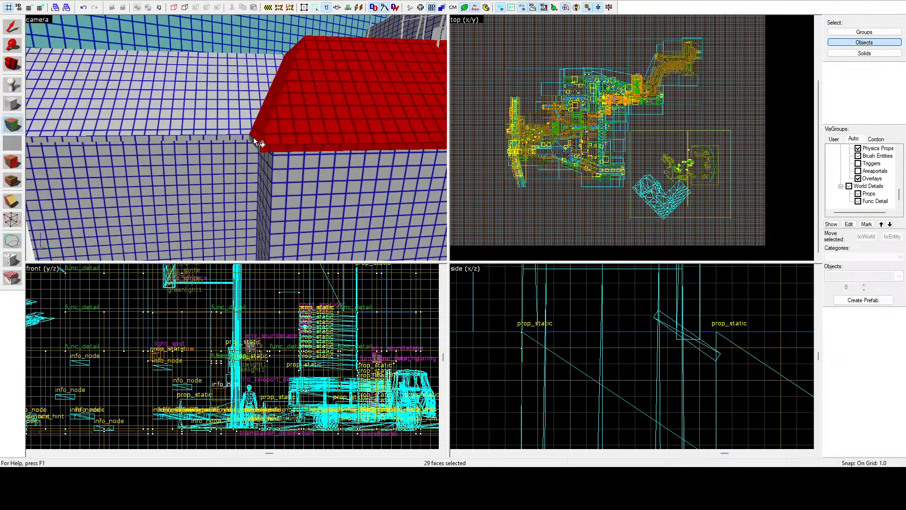
ctrl+click(245, 138)
ctrl+click(242, 128)
Step: Add the narrow end and street-side slopes with their eaves on the projecting roof section
key(z)
key(w)
key(z)
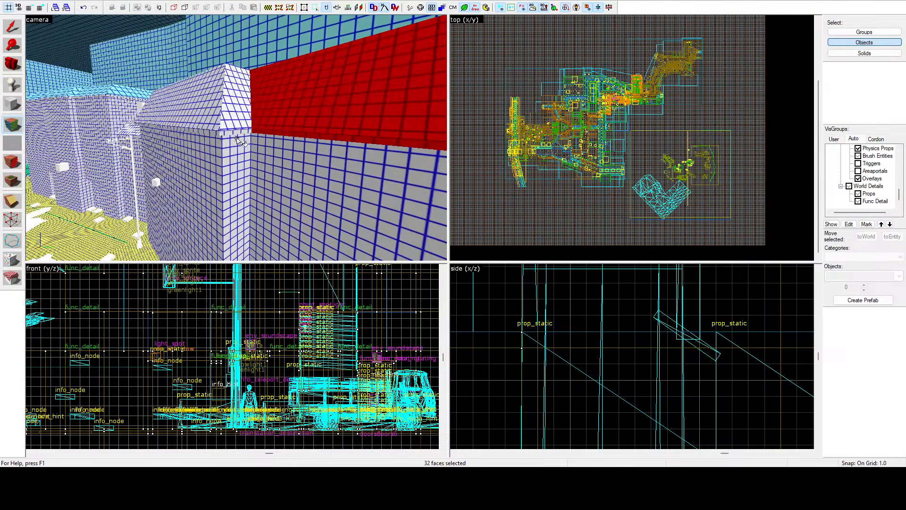
ctrl+click(233, 128)
ctrl+click(211, 121)
ctrl+click(212, 129)
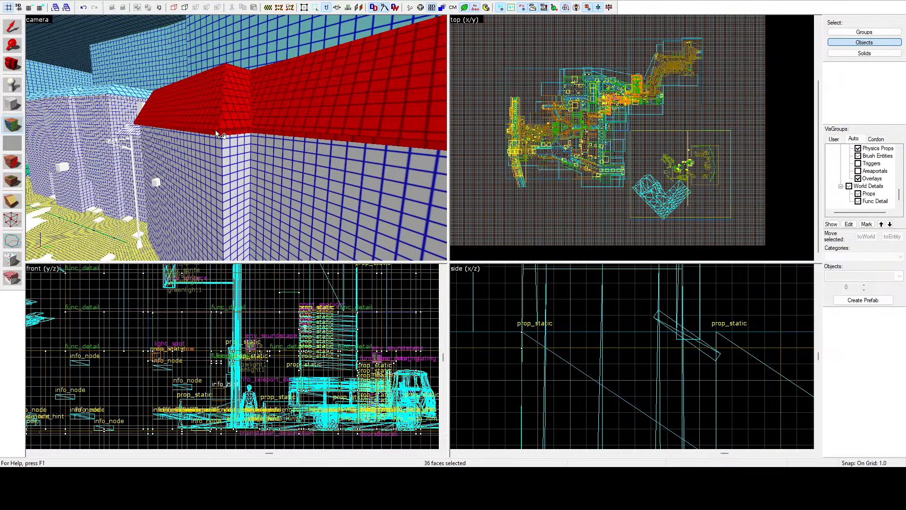
Step: Add the slope and eave of the recessed roof with the chimney, and leave face editing
key(z)
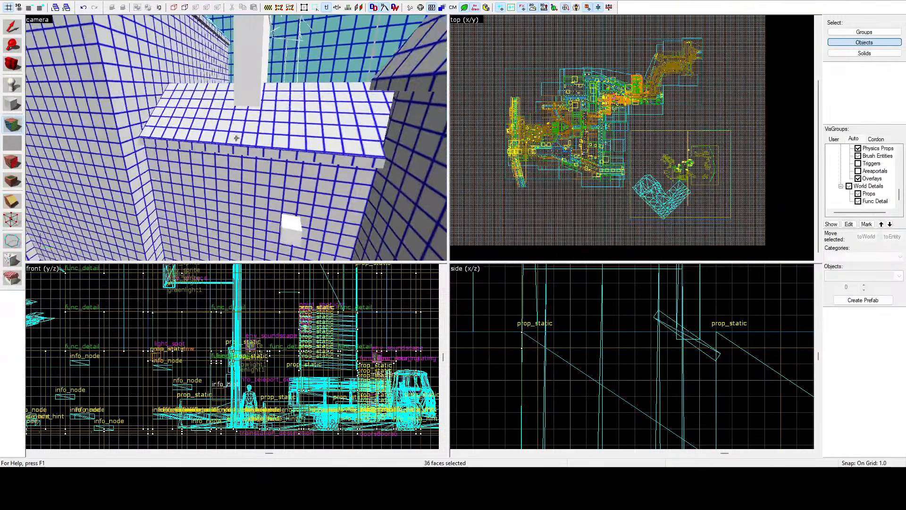
key(z)
ctrl+click(239, 139)
ctrl+click(239, 146)
key(z)
key(z)
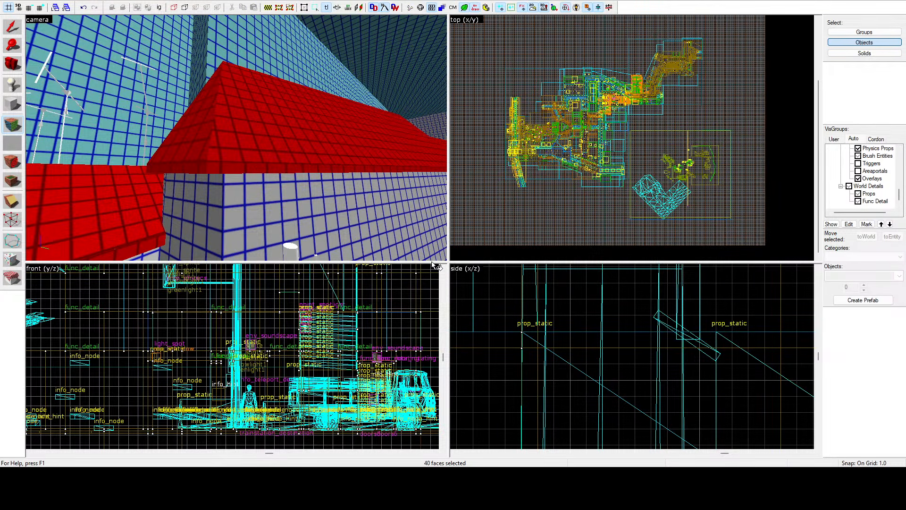
key(shift+s)
Step: Return to face editing and select the grey-gridded roof's long slope faces above the stepped wall
key(z)
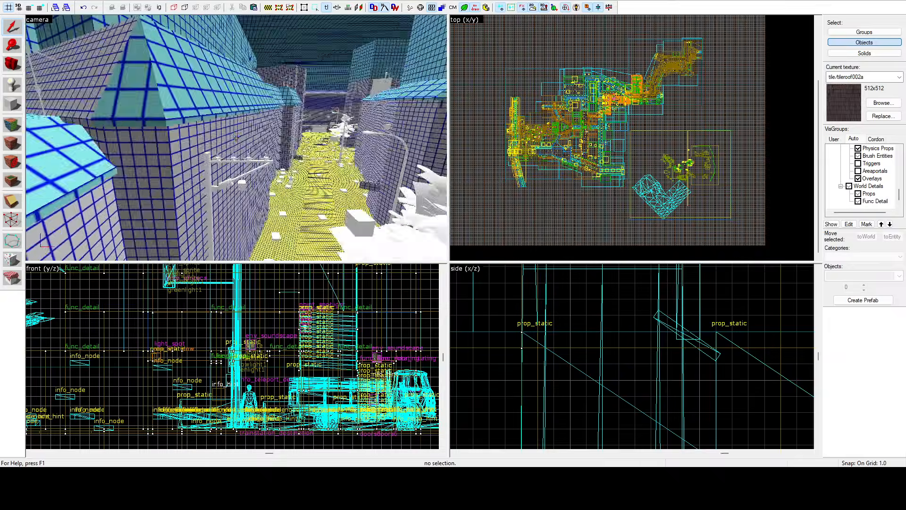
key(w)
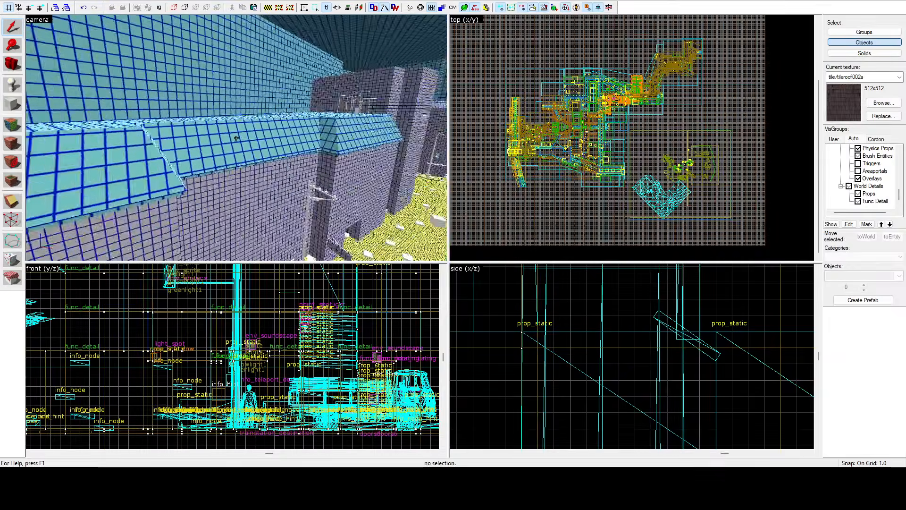
key(w)
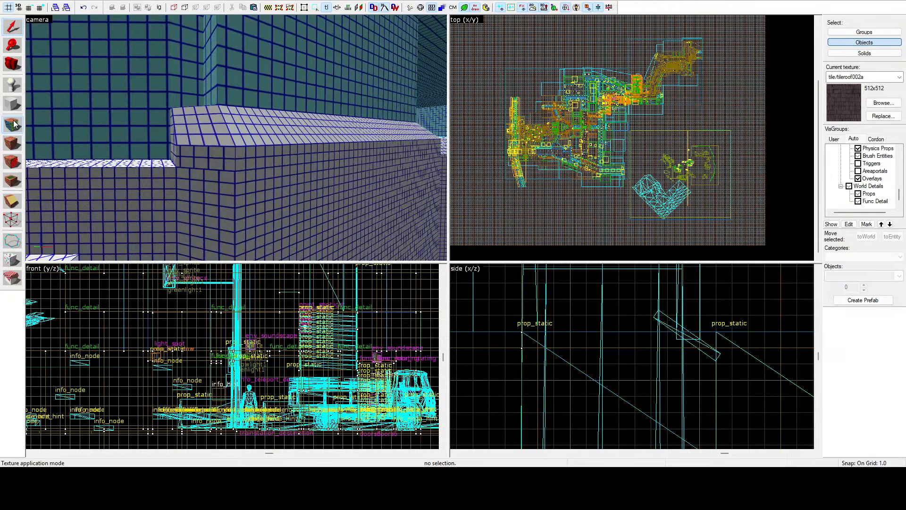
click(210, 111)
ctrl+click(230, 114)
key(z)
key(s)
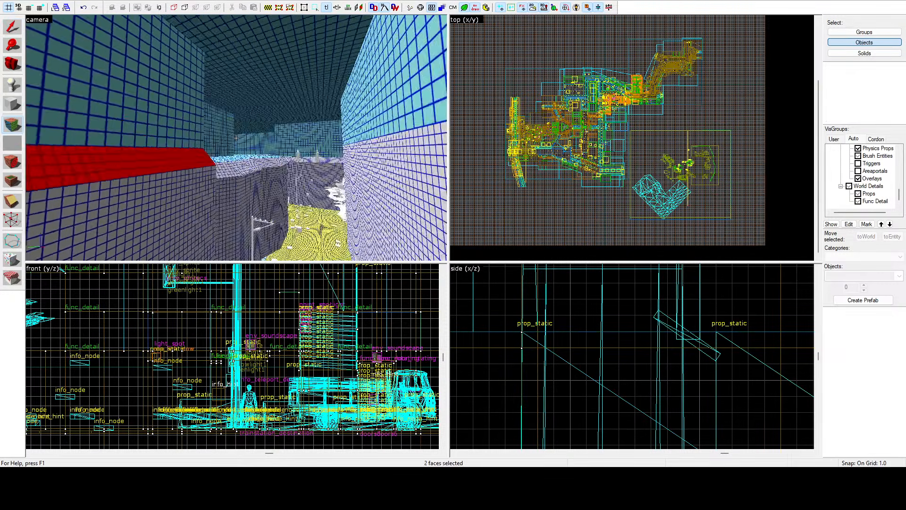
Step: Add the slopes and eaves of the roof sections following the recess in the wall to the selection
key(w)
ctrl+click(225, 153)
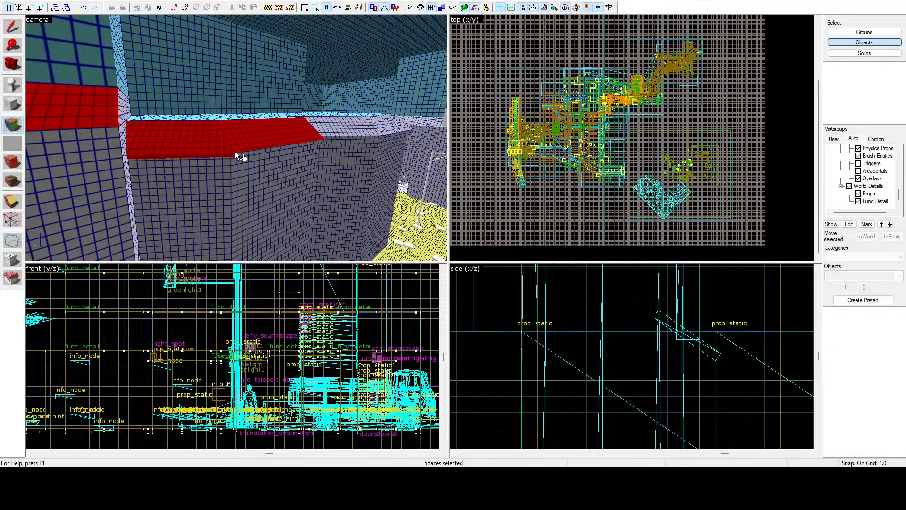
ctrl+click(342, 137)
ctrl+click(336, 127)
Step: Add the slope and eave of the straight section past the bend in the roof line
key(z)
key(w)
key(z)
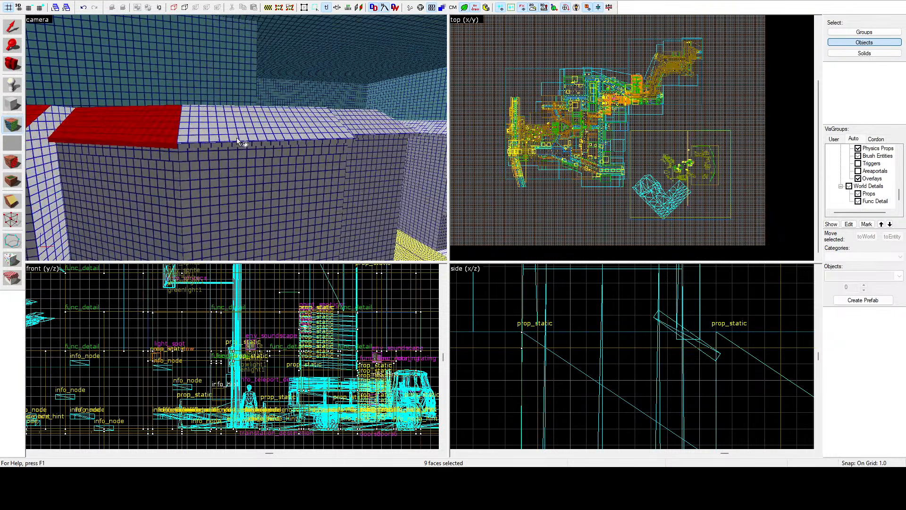
ctrl+click(226, 144)
ctrl+click(222, 124)
Step: Add the slope and eave of the roof section next to the narrow gap in the roof line
key(z)
key(w)
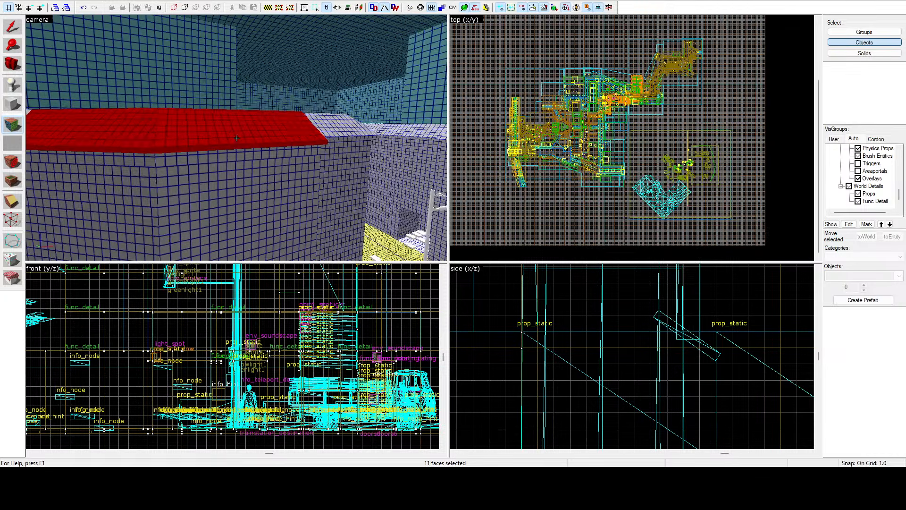
key(z)
ctrl+click(260, 148)
ctrl+click(265, 164)
Step: Add the slope and eave around the corner of that roof, including the small face at its far end
key(z)
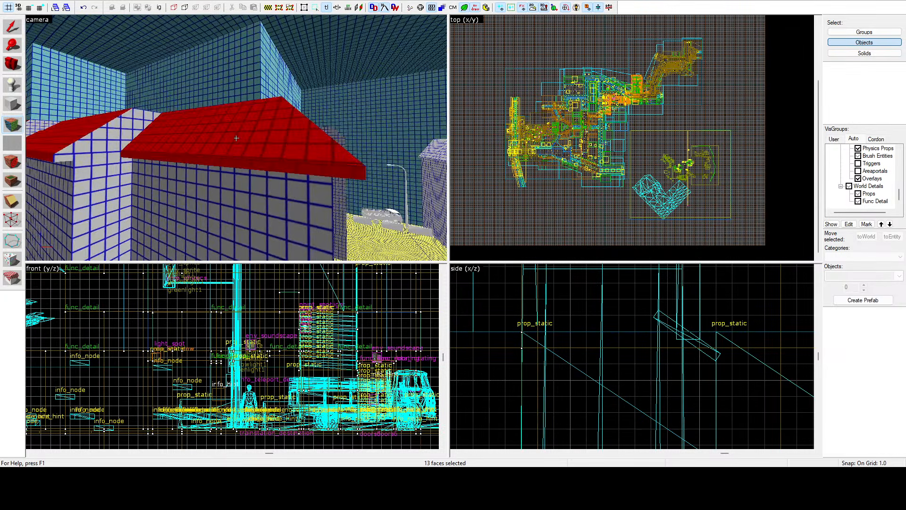
key(w)
key(d)
key(z)
ctrl+click(223, 155)
ctrl+click(219, 140)
key(z)
key(w)
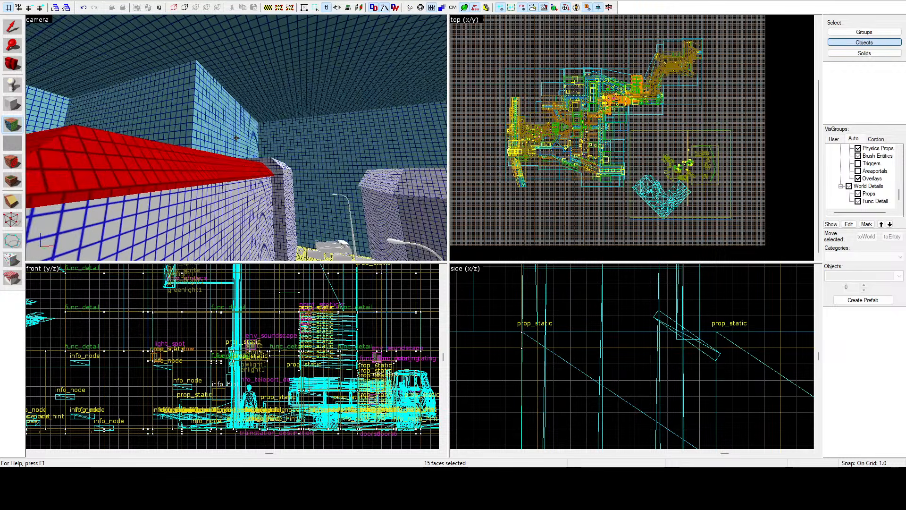
key(z)
ctrl+click(262, 138)
Step: Add the front and side slopes with their eaves on the detached block building's roof
key(z)
key(w)
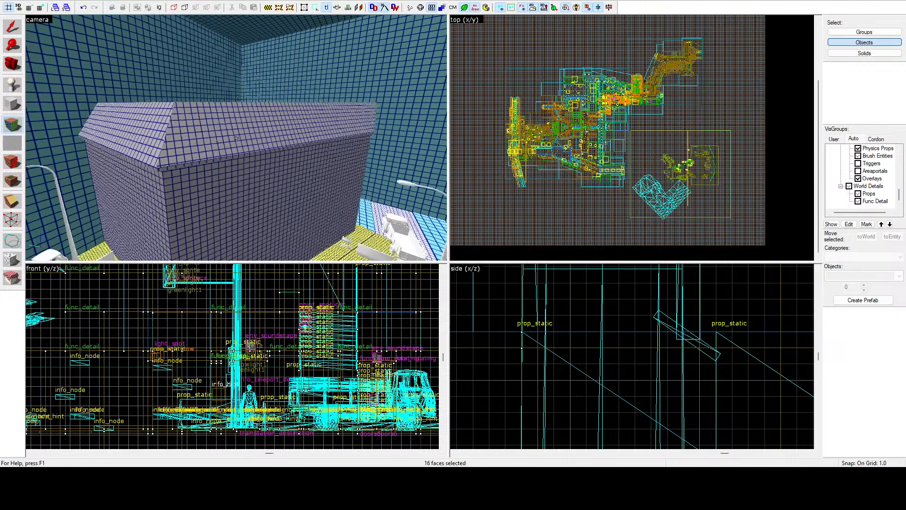
key(z)
ctrl+click(225, 139)
ctrl+click(171, 166)
ctrl+click(168, 163)
ctrl+click(166, 167)
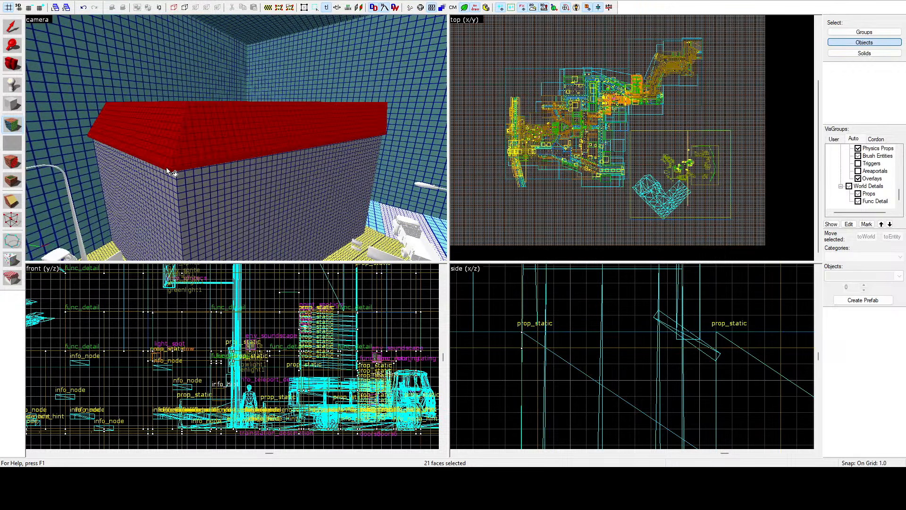
Step: Add the long slope and eave of the roof across from the block building to the selection
key(z)
key(d)
key(z)
ctrl+click(222, 141)
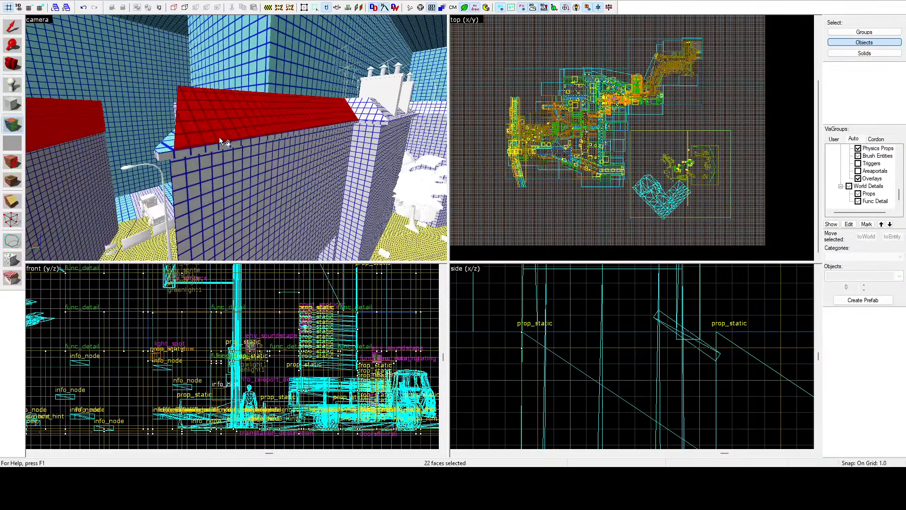
key(w)
key(z)
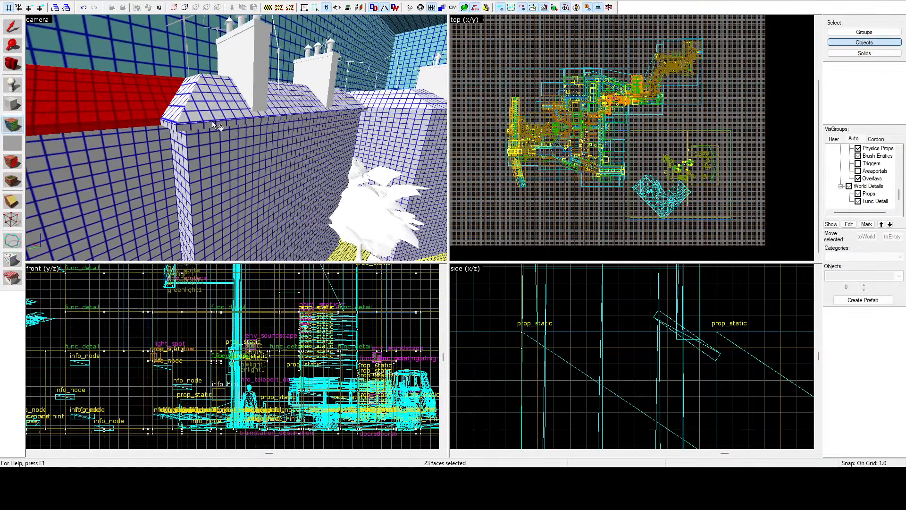
Step: Add the hipped end and long street-side faces of the roof carrying the two chimney stacks
ctrl+click(212, 119)
ctrl+click(207, 125)
ctrl+click(184, 117)
key(z)
key(w)
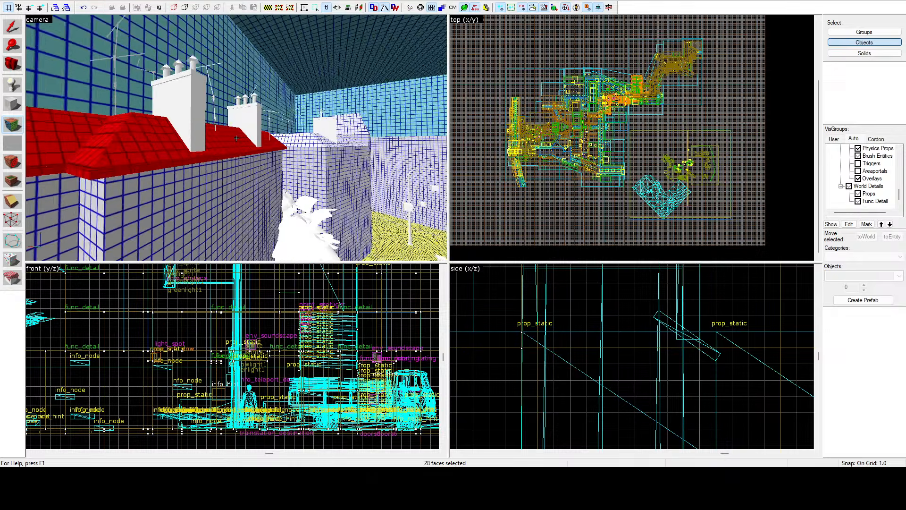
Step: Add the slope and eave faces of the single-chimney roof next to the tower
key(z)
ctrl+click(223, 142)
ctrl+click(201, 149)
key(z)
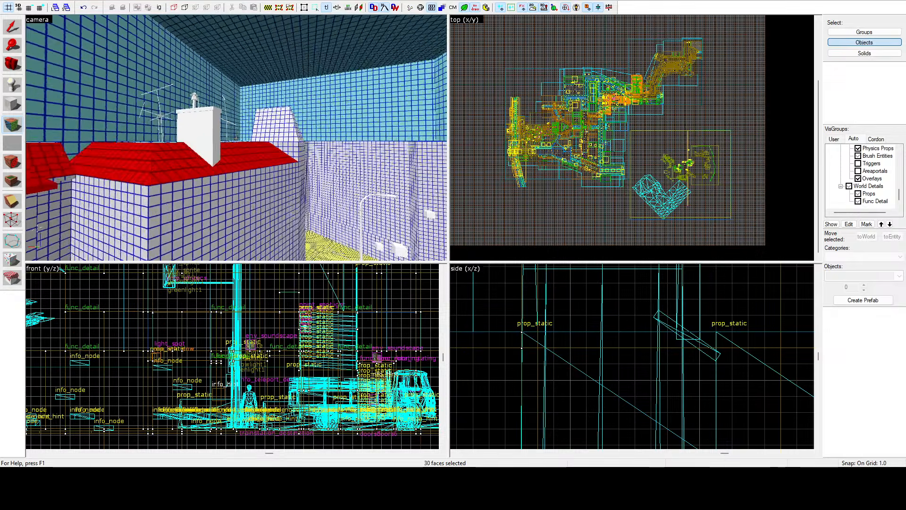
key(w)
Step: Add the tapered roof faces all around the polygonal tower to the selection
key(a)
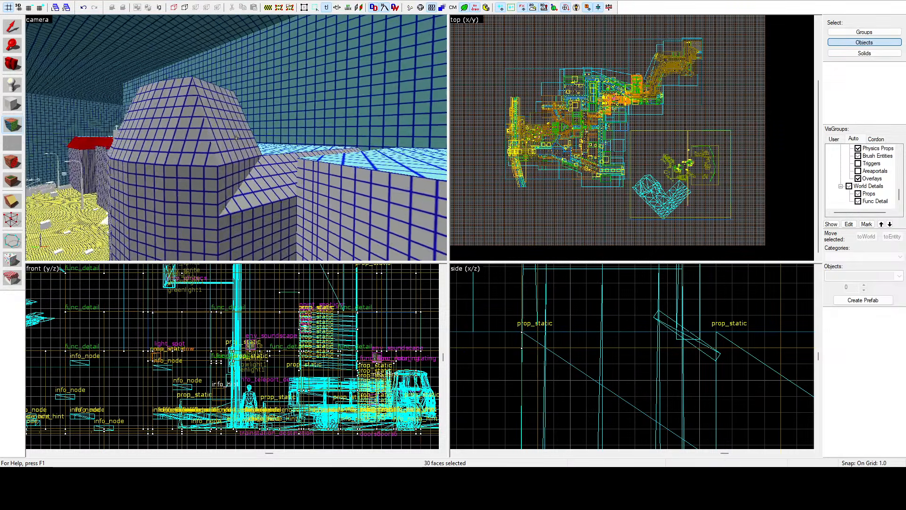
key(z)
ctrl+click(243, 129)
ctrl+click(210, 127)
ctrl+click(182, 126)
ctrl+click(150, 125)
ctrl+click(134, 125)
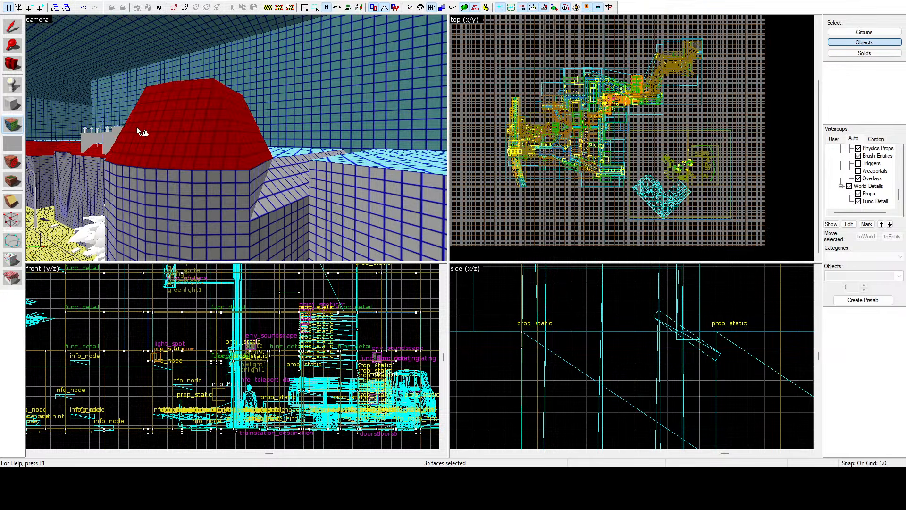
key(z)
key(w)
key(z)
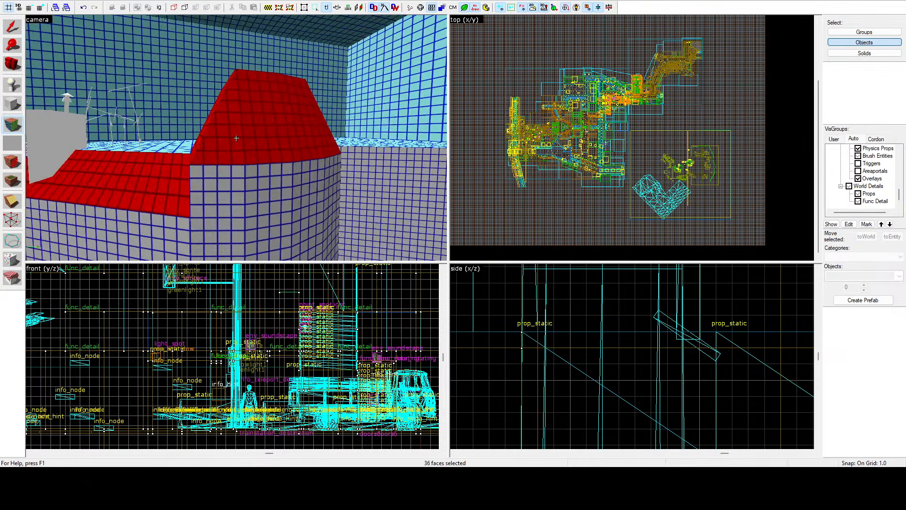
Step: Add the remaining roof slope faces just beyond the polygonal tower and finish the lightmap edit on the collected roof faces
key(w)
key(z)
ctrl+click(241, 133)
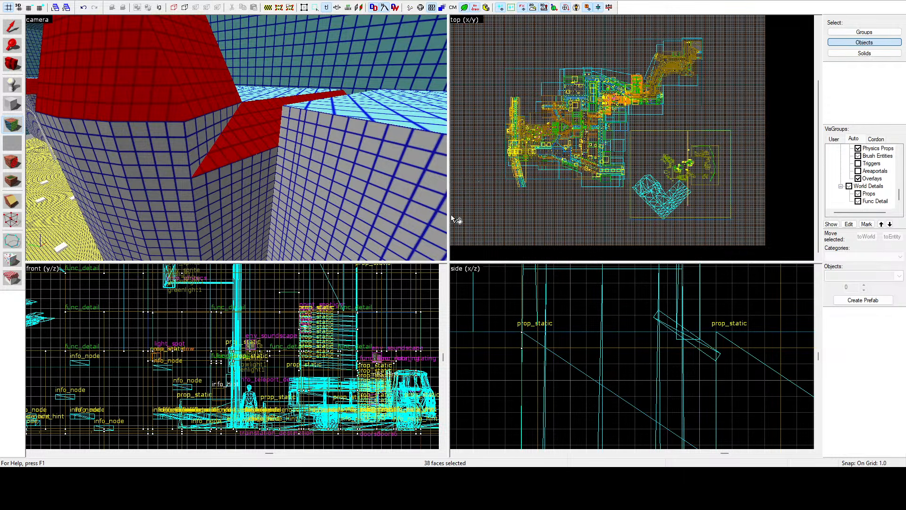
key(shift+s)
Step: Select the small coarse-grid face at the foot of the street wall and adjust its lightmap scale
key(z)
key(w)
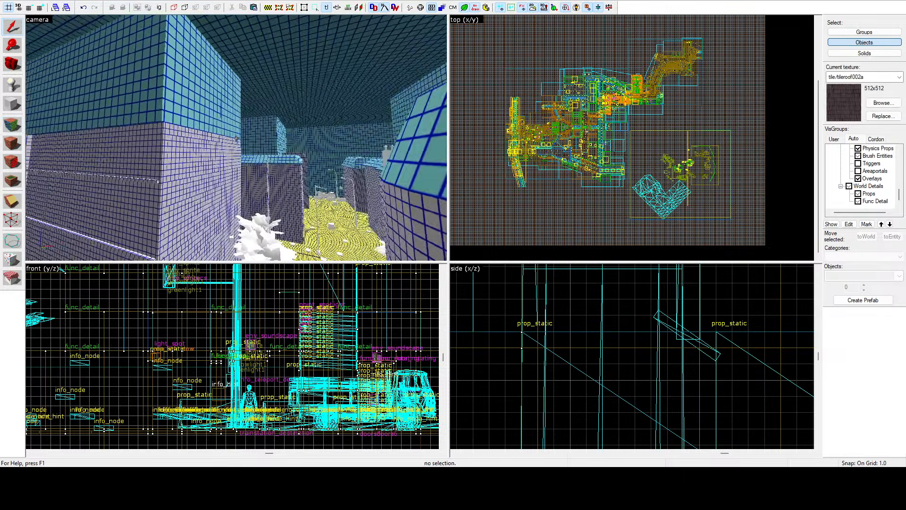
key(w)
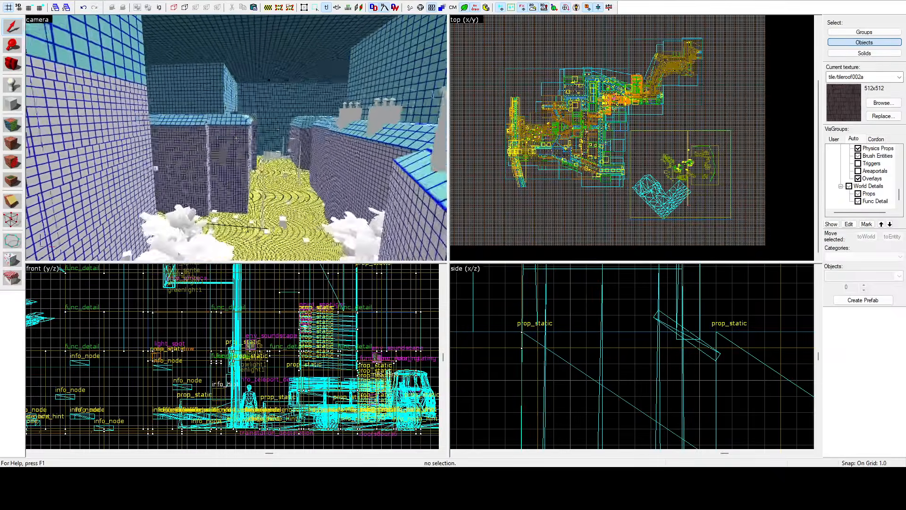
key(w)
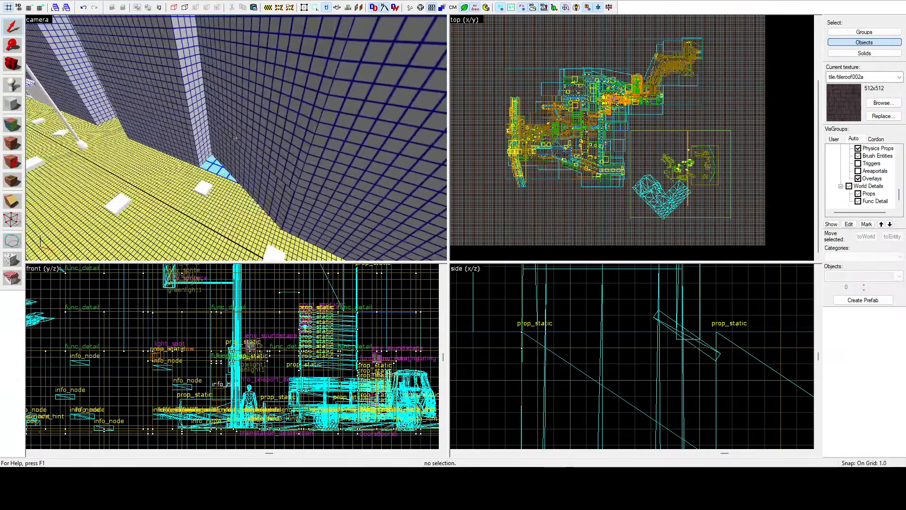
click(17, 127)
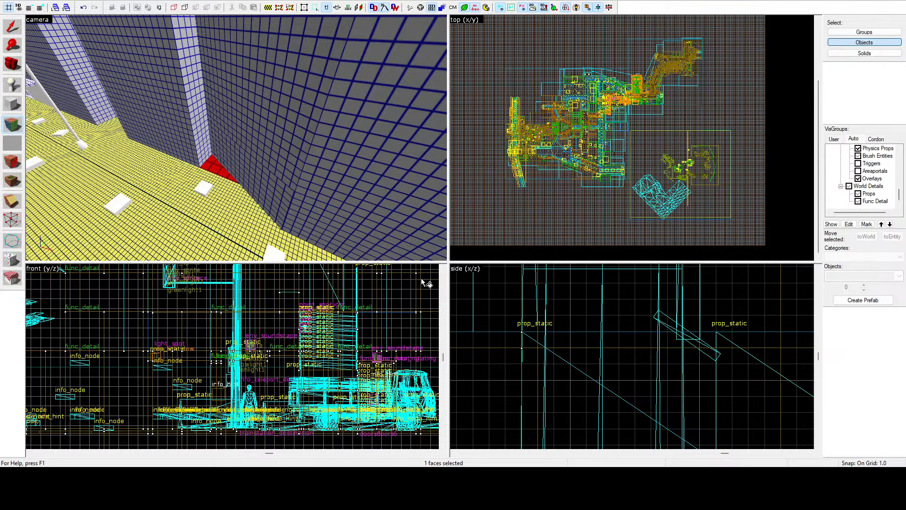
click(533, 138)
Step: Select the fine-grid end slope of the hipped roof beside the single-chimney roof and coarsen its lightmap scale
key(z)
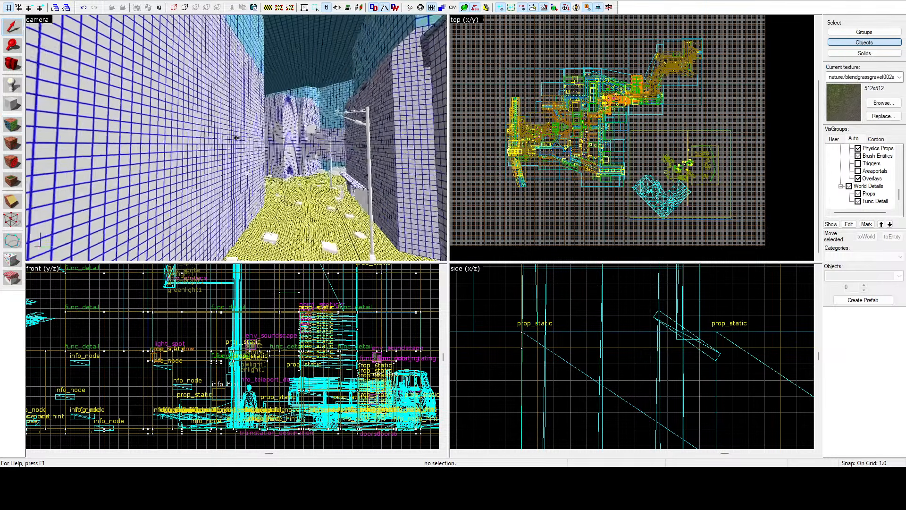
key(w)
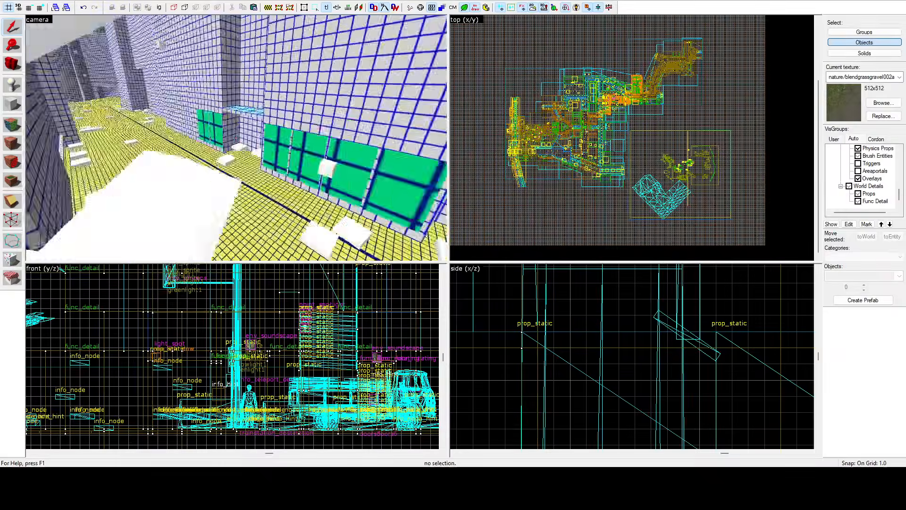
key(w)
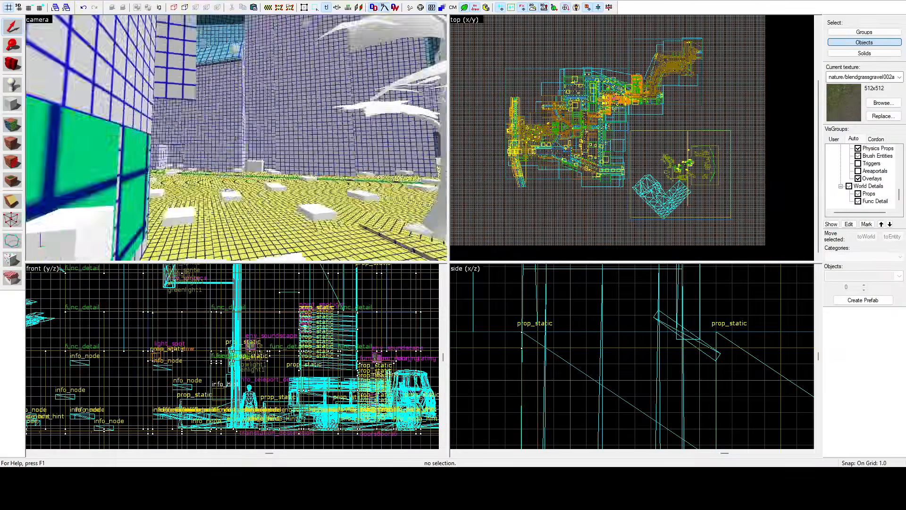
key(w)
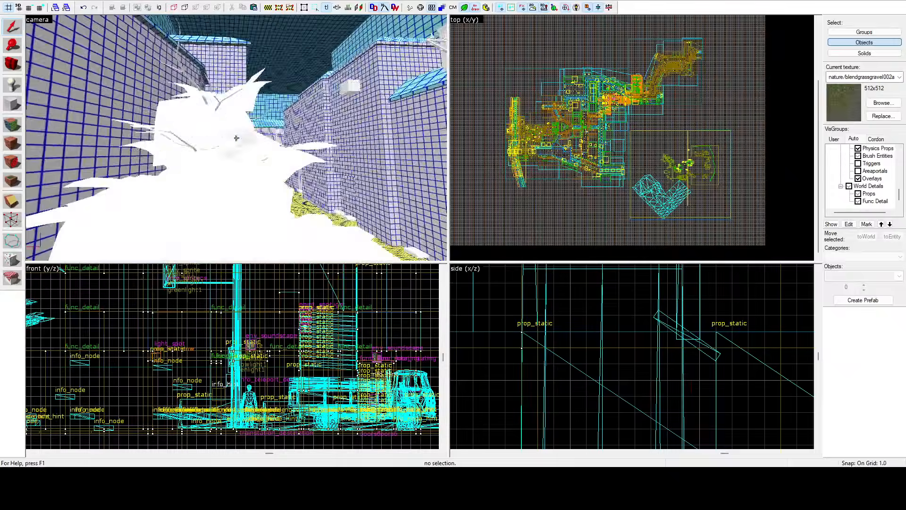
key(w)
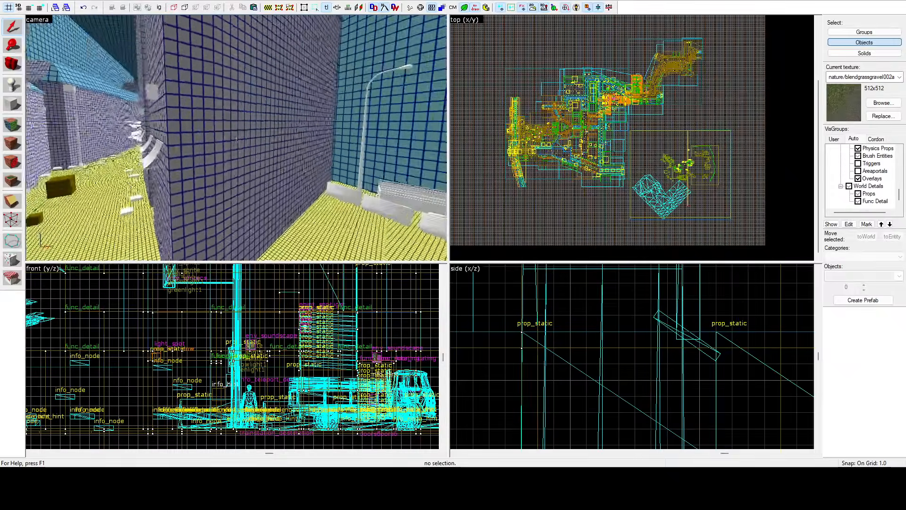
key(w)
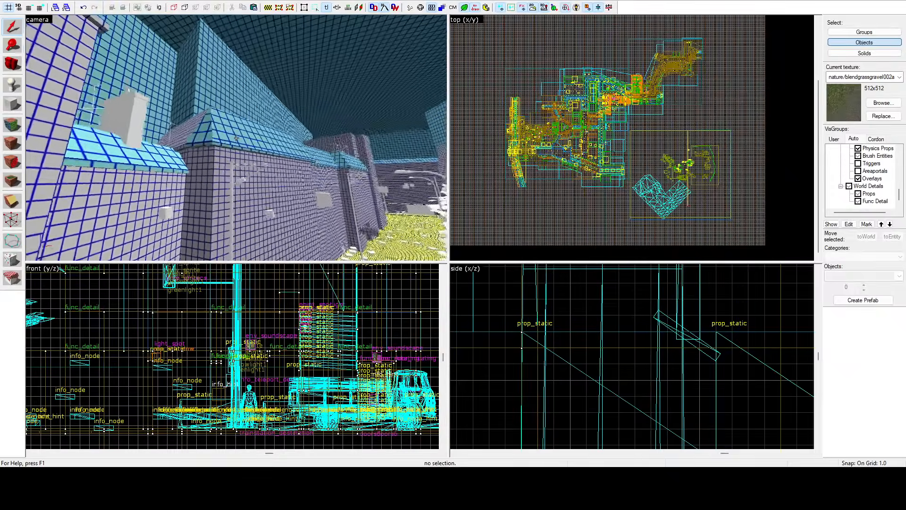
key(w)
key(shift+a)
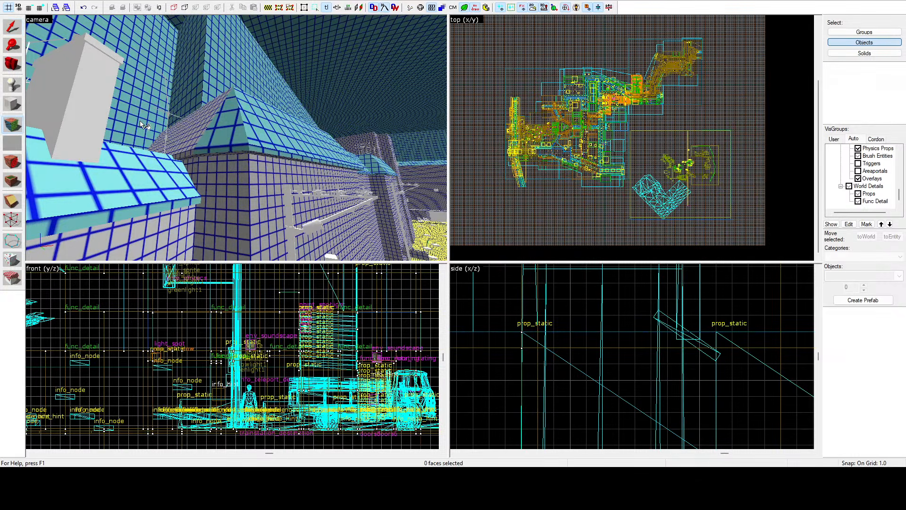
click(188, 131)
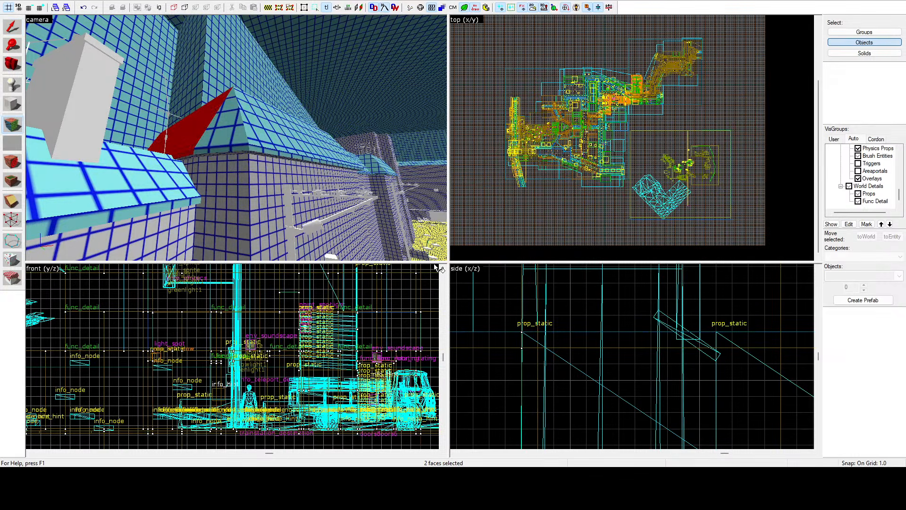
key(shift+s)
Step: Select the upper sloping ledge faces along the tall building above the narrow alley, including the edge strip
key(z)
key(w)
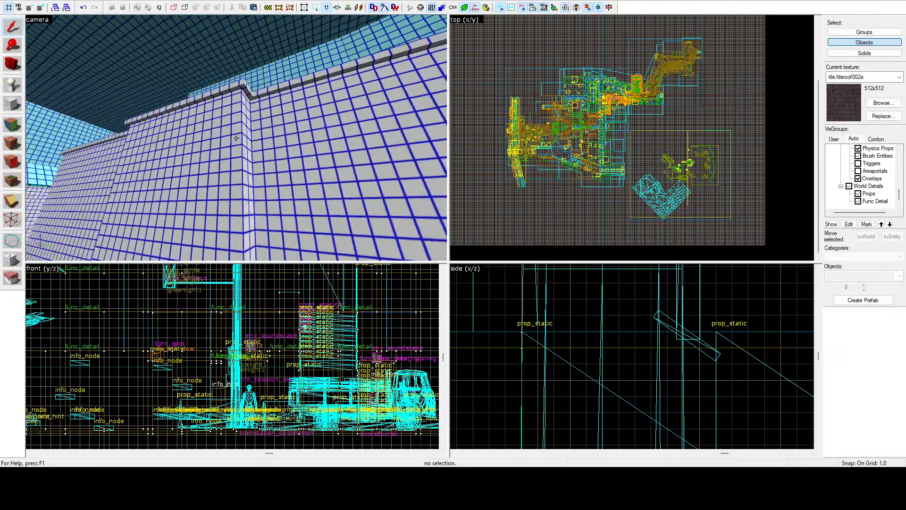
key(w)
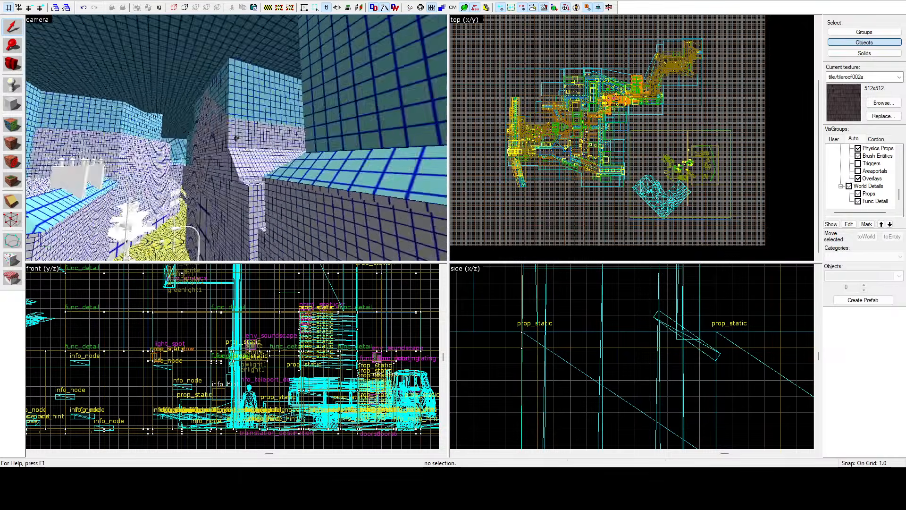
key(w)
key(z)
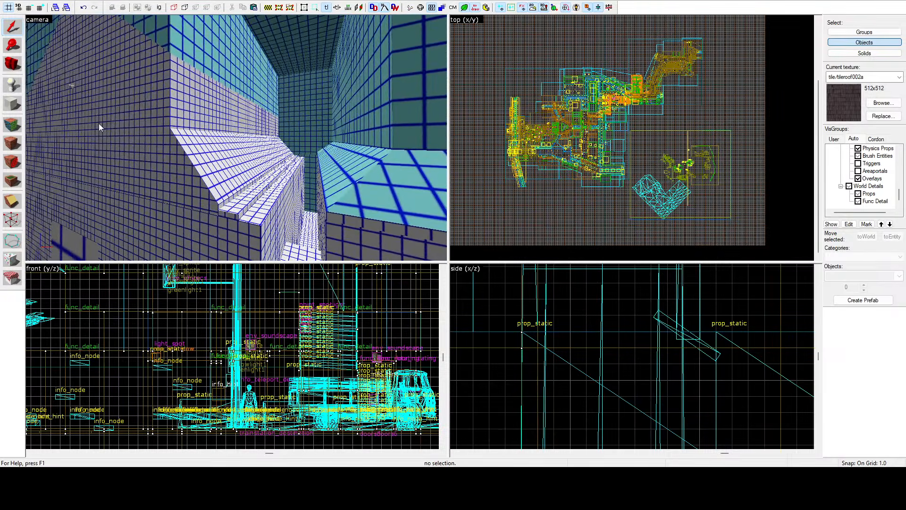
click(13, 125)
click(218, 152)
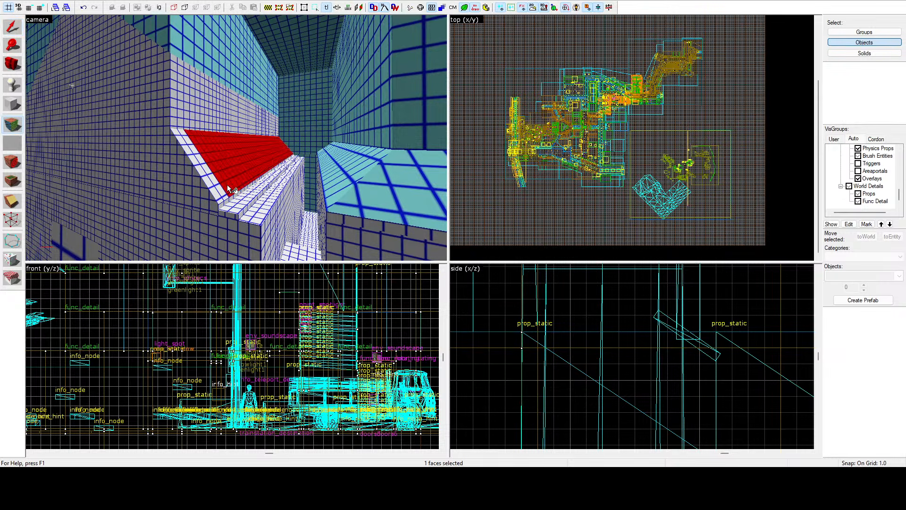
click(225, 195)
ctrl+click(233, 172)
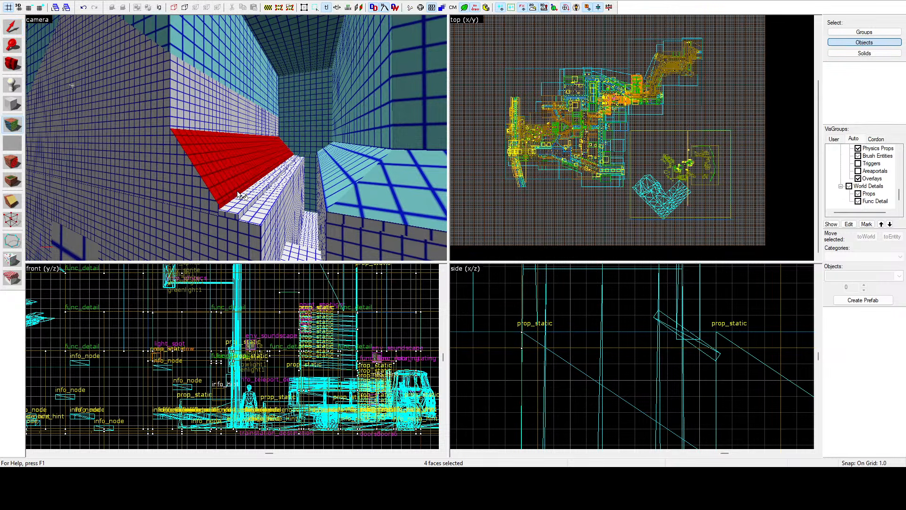
Step: Add the ledge's slope faces at the building's other end and apply the coarser lightmap scale to the selection
key(w)
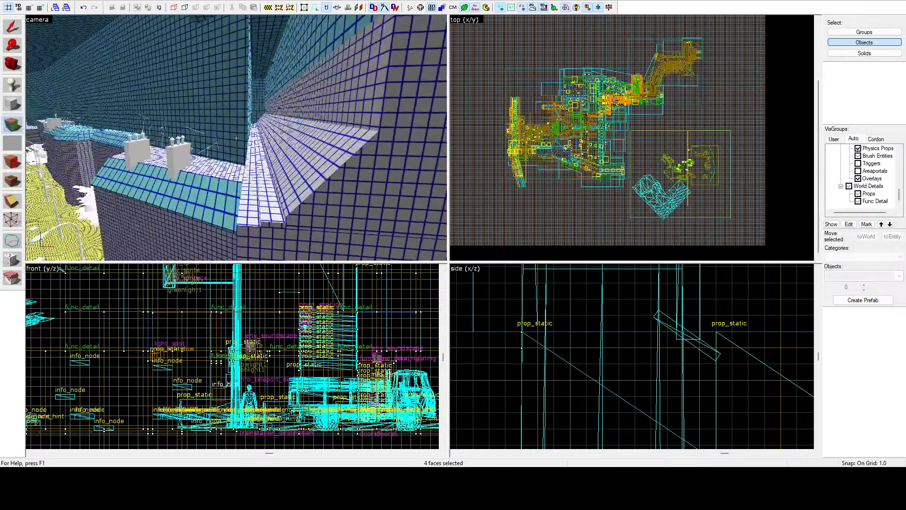
key(z)
ctrl+click(286, 138)
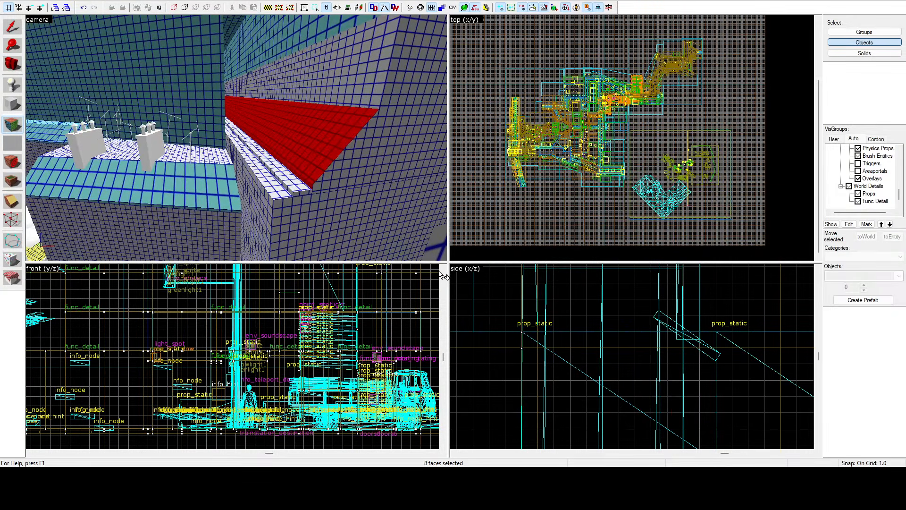
click(542, 144)
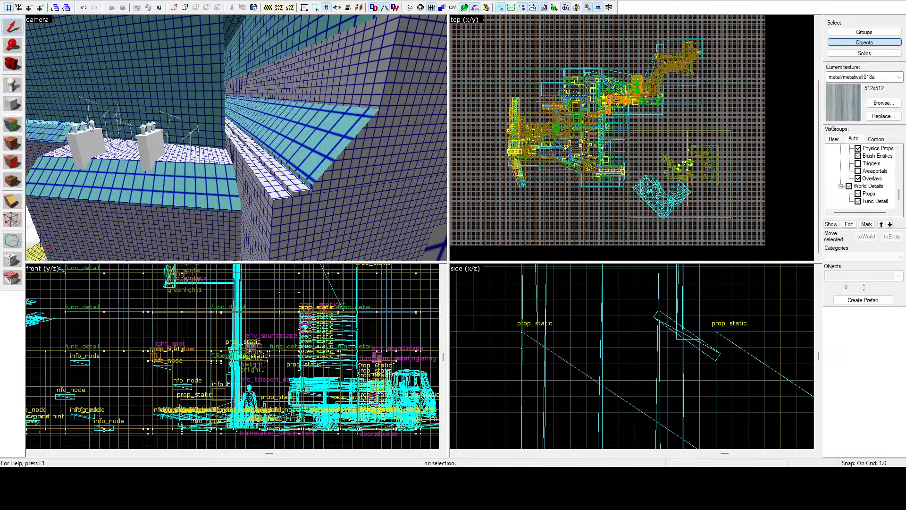
Step: Select the green gable face and the narrow wall strip below it beside the overhead passage
key(z)
key(w)
key(w)
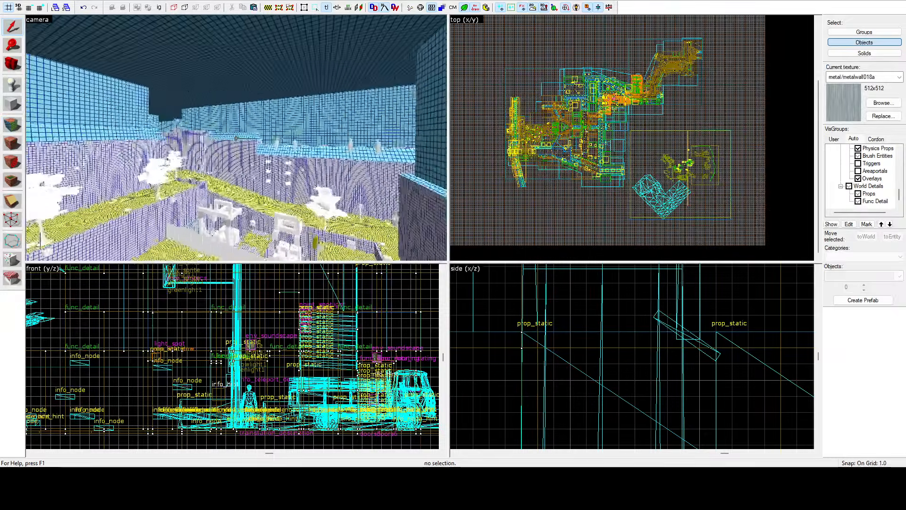
key(w)
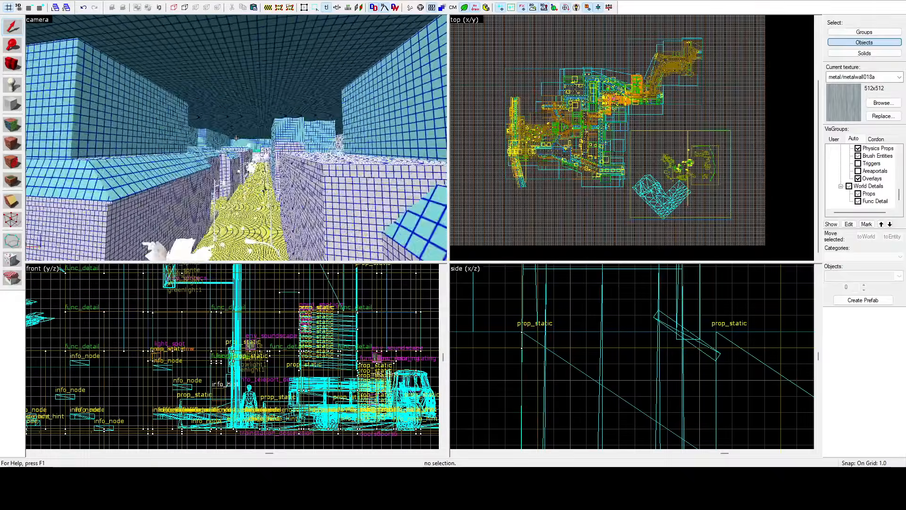
key(w)
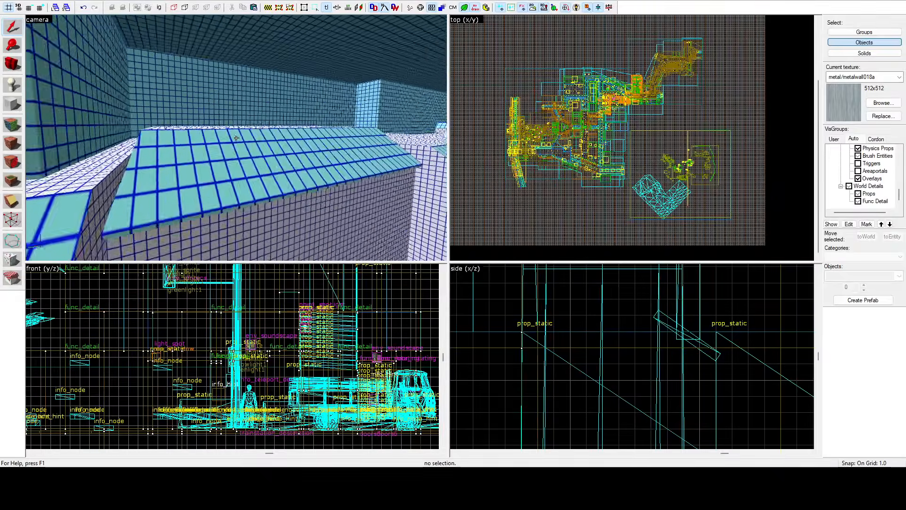
key(w)
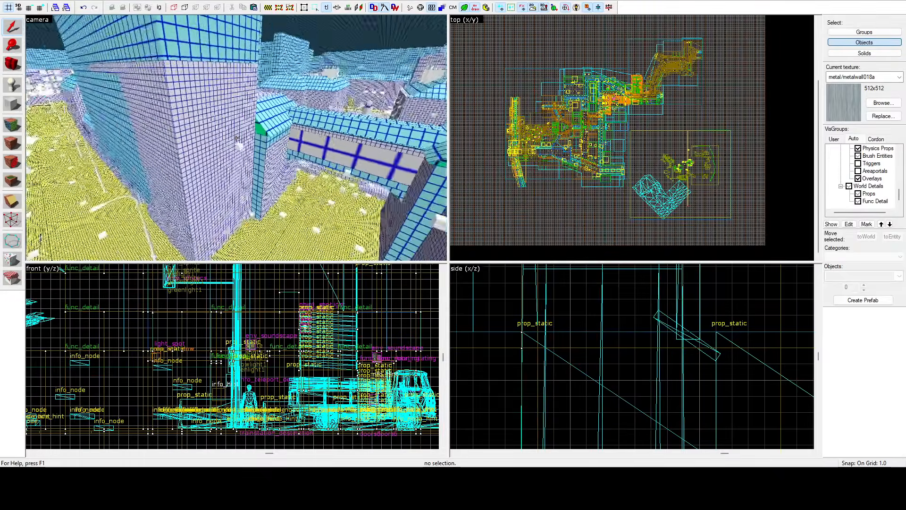
click(13, 123)
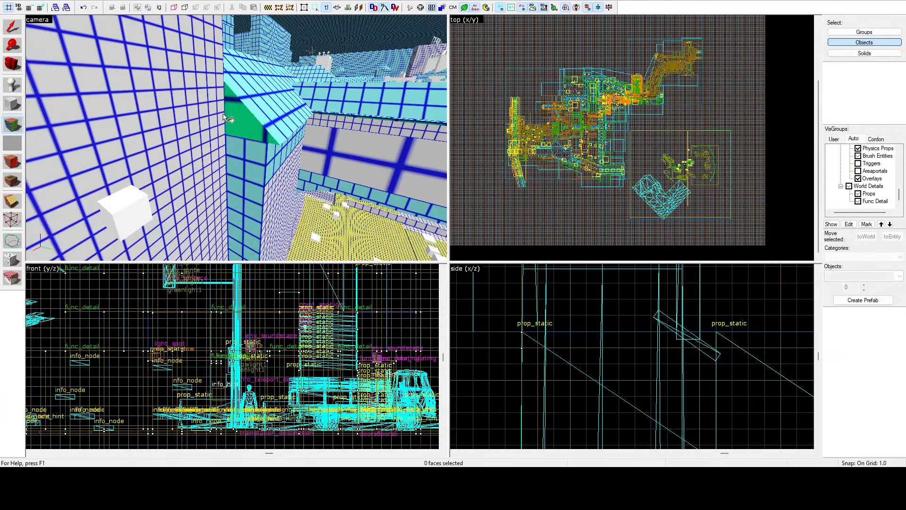
key(z)
key(w)
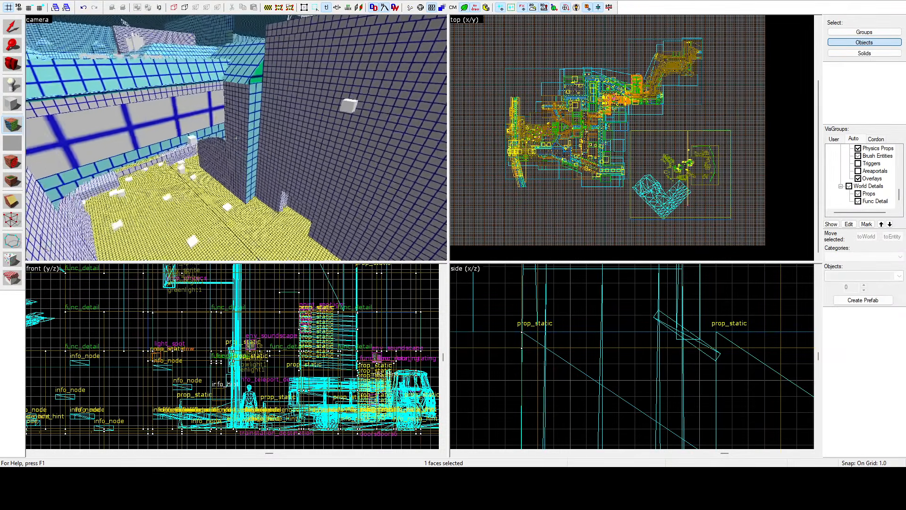
key(z)
ctrl+click(243, 182)
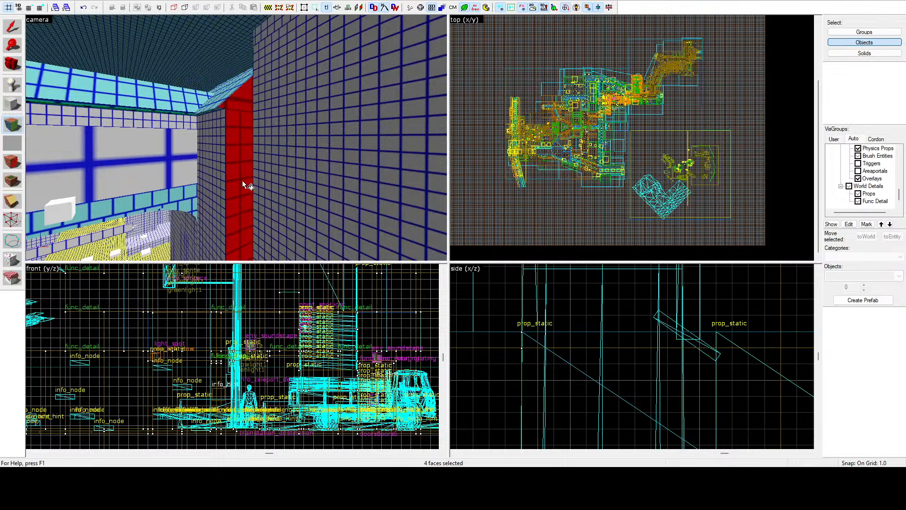
Step: Add the passage's lower trim band and the upper band and narrow strip faces of the adjoining wall block
ctrl+click(192, 207)
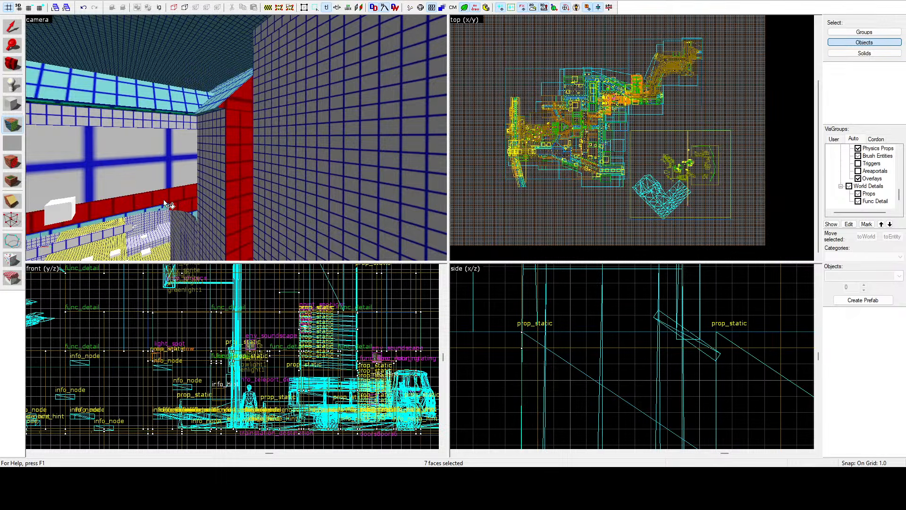
key(z)
key(w)
key(z)
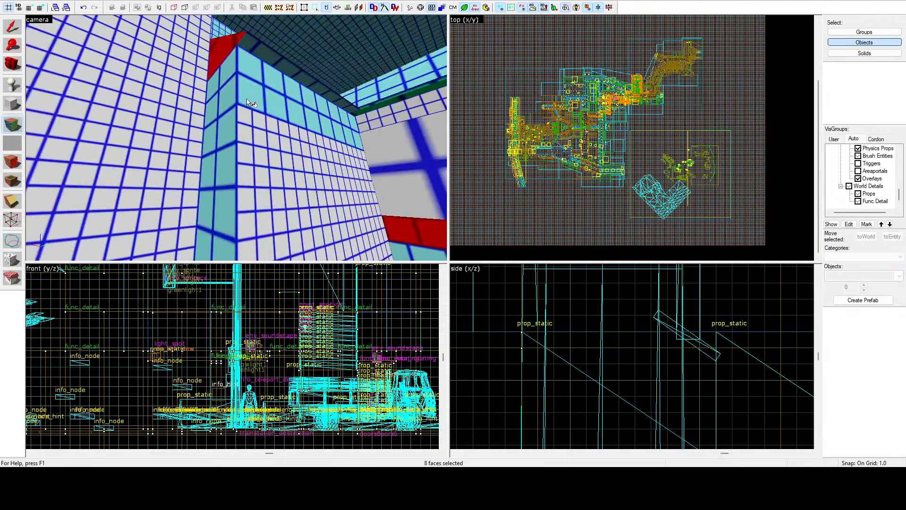
ctrl+click(245, 96)
ctrl+click(230, 93)
ctrl+click(227, 183)
Step: Add the thin corner and arch trim faces beneath the passage's lower band on the near side
key(z)
key(w)
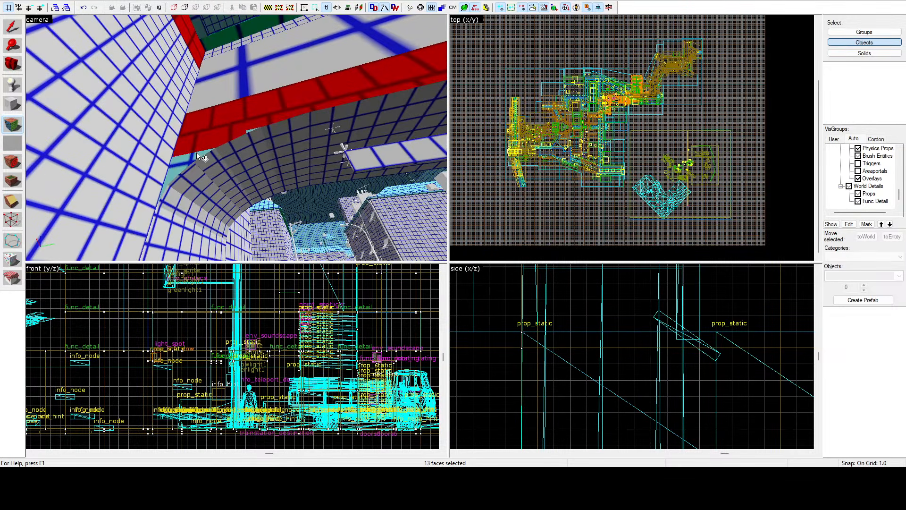
ctrl+click(169, 191)
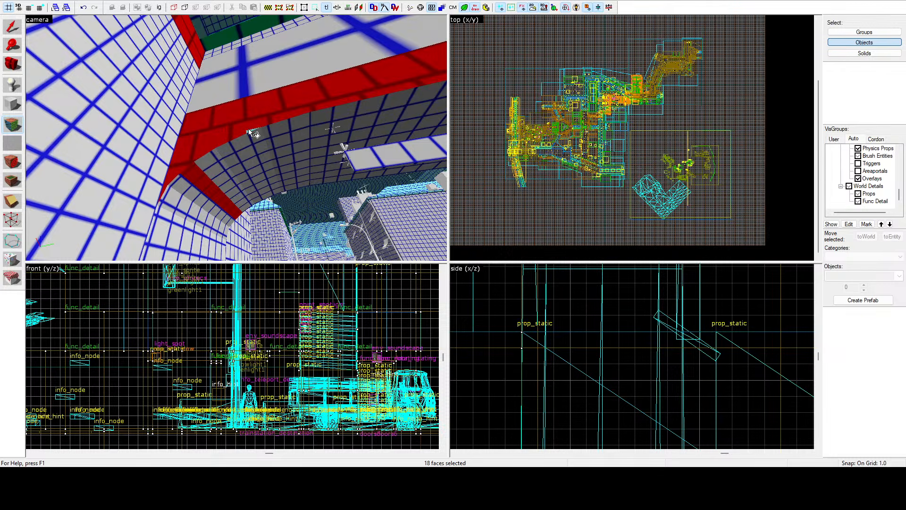
ctrl+click(249, 130)
key(z)
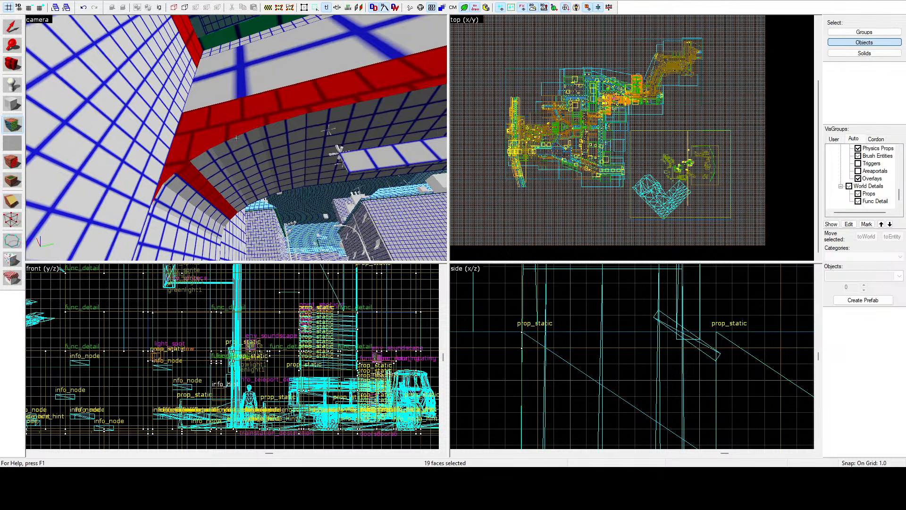
Step: Add the matching arch corner trim faces at the opposite end of the passage's lower band
key(w)
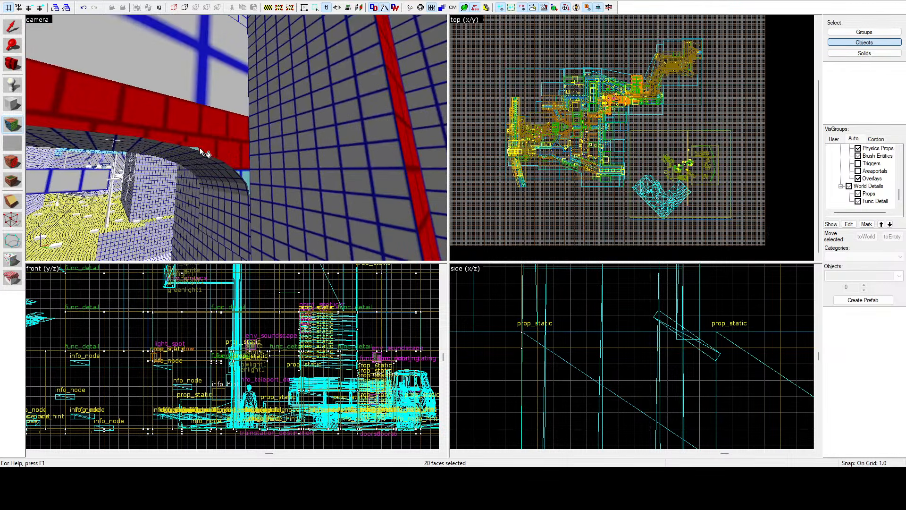
ctrl+click(241, 168)
ctrl+click(245, 179)
key(z)
key(s)
key(z)
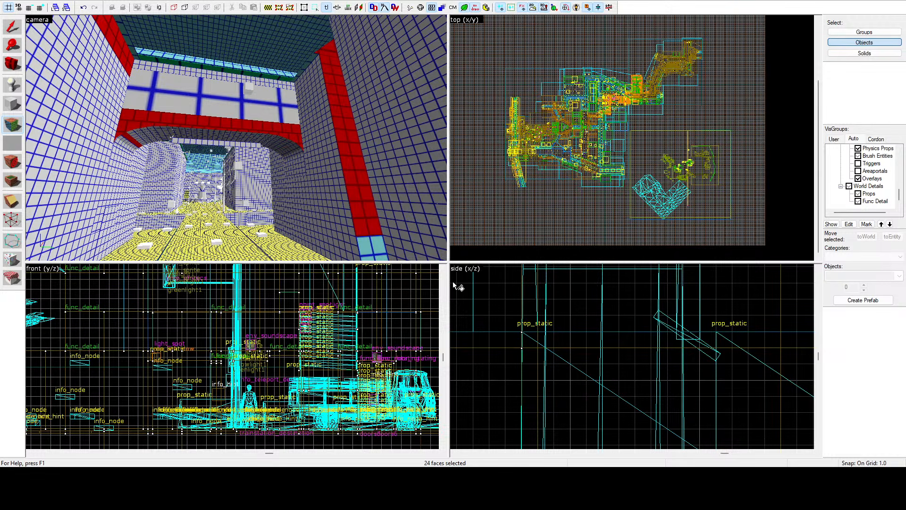
Step: Select the small teal face at the wall strip's base, followed by the narrow teal corner faces beside the trash can
key(z)
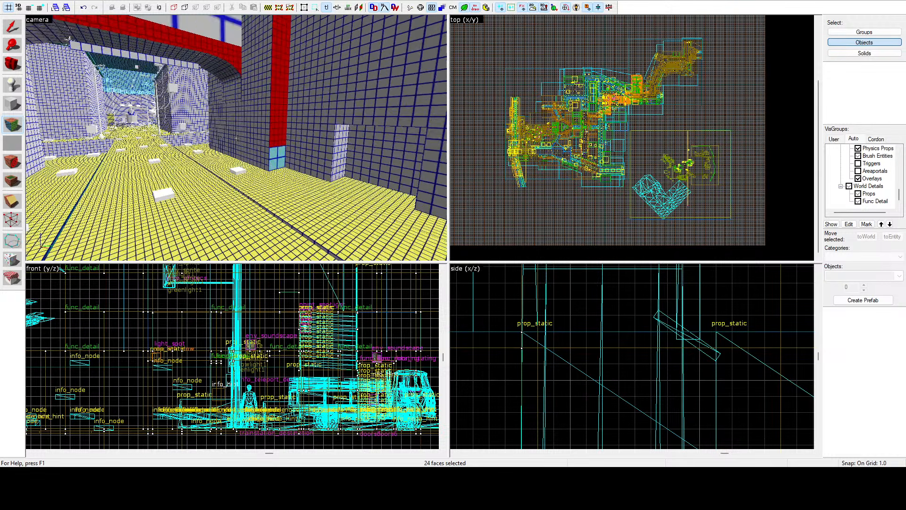
key(z)
click(271, 149)
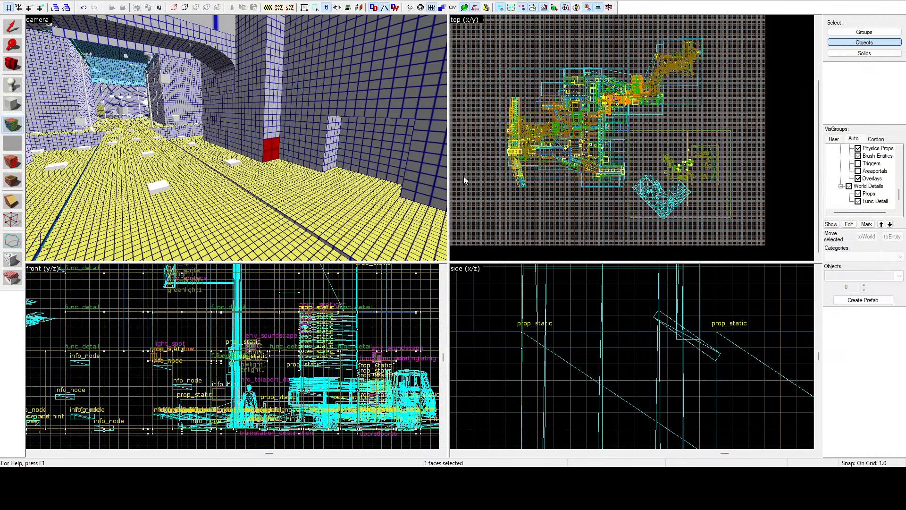
key(z)
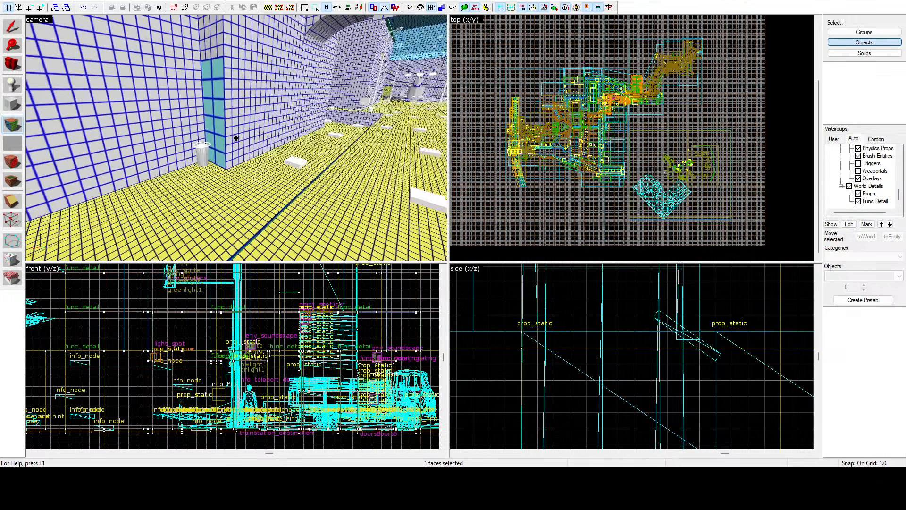
key(z)
ctrl+click(289, 122)
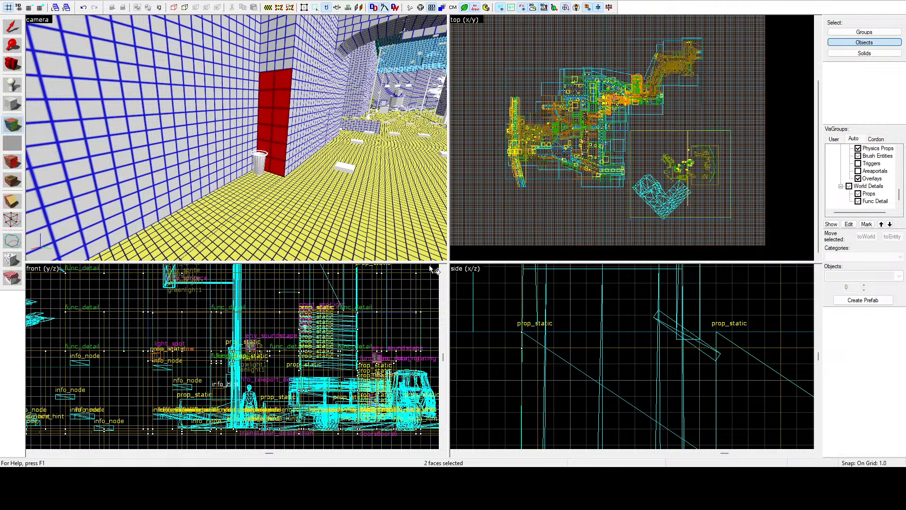
Step: Select the narrow ground-level strip on the street wall and add the large light-blue wall faces above it
key(z)
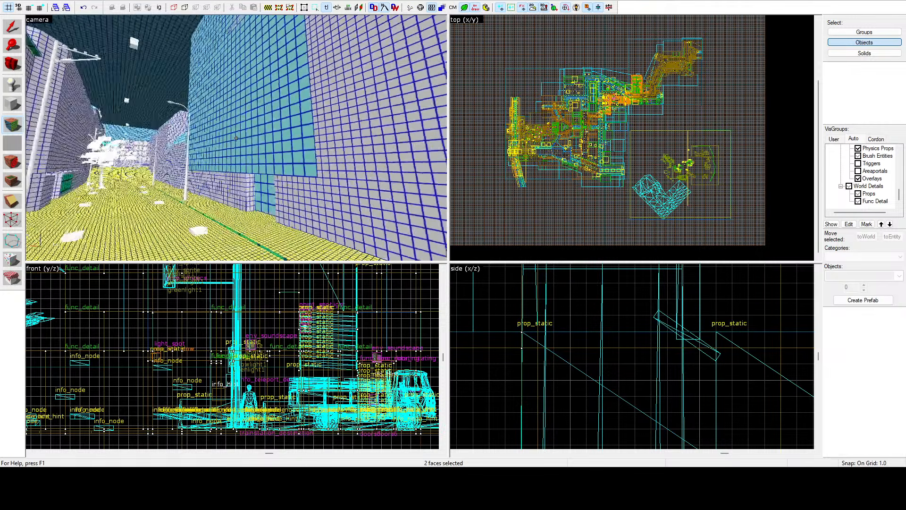
key(z)
click(255, 127)
ctrl+click(298, 172)
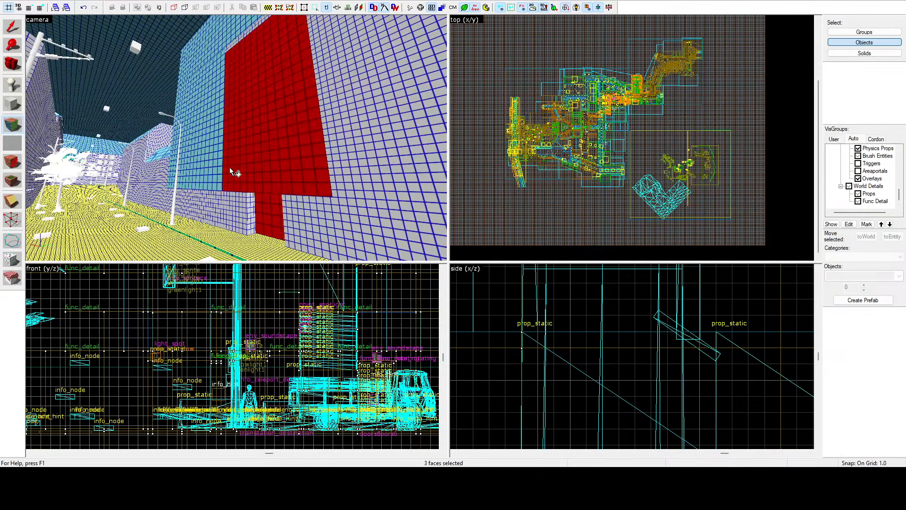
ctrl+click(198, 153)
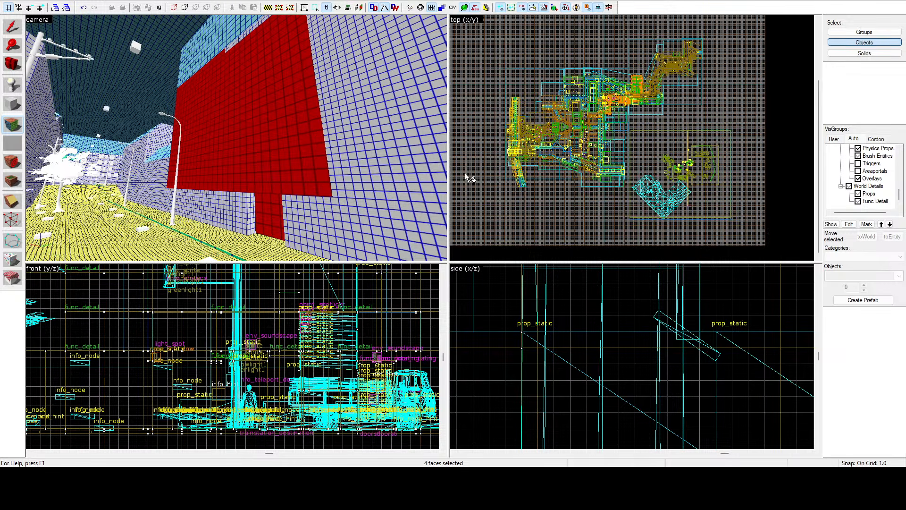
Step: Select the long green roof slope, its hip end and lower edge faces beside the building with white window panels
key(z)
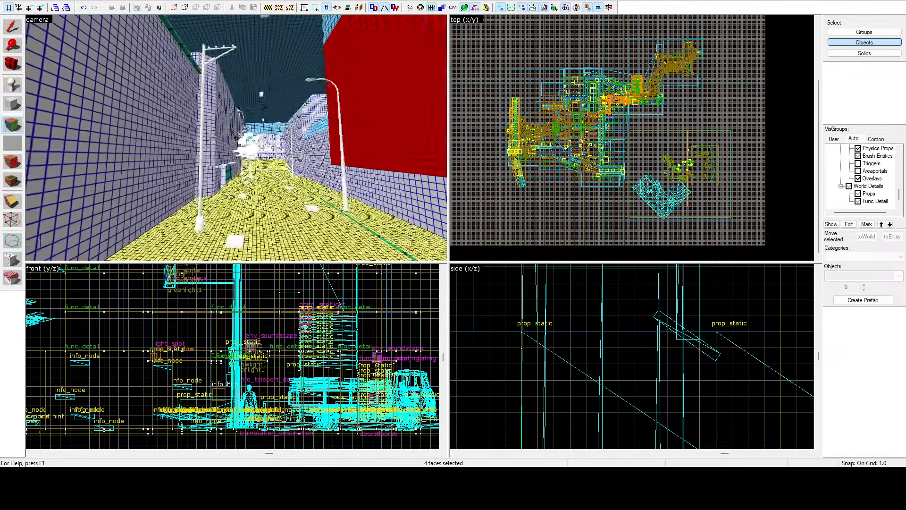
key(w)
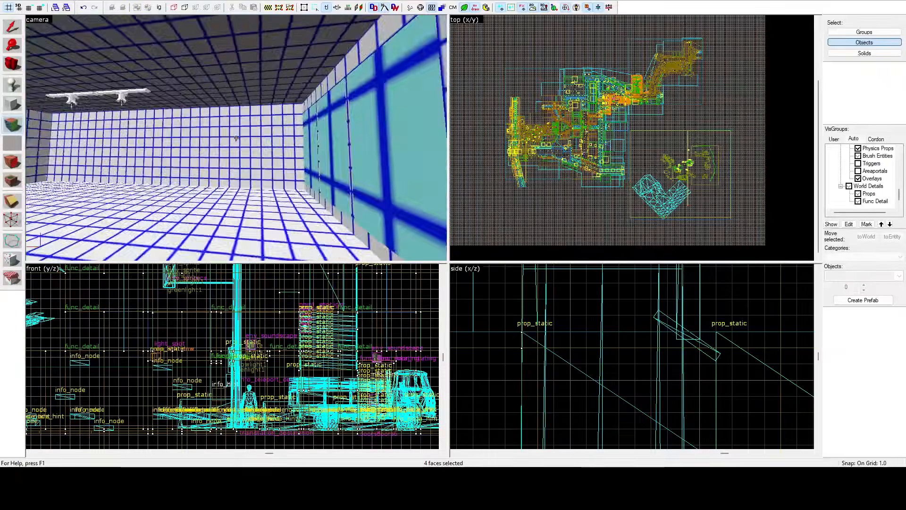
key(w)
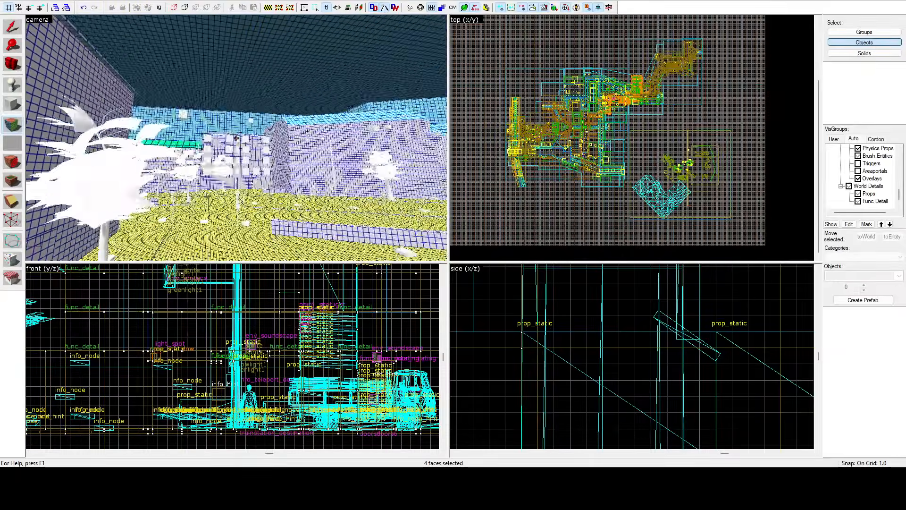
key(w)
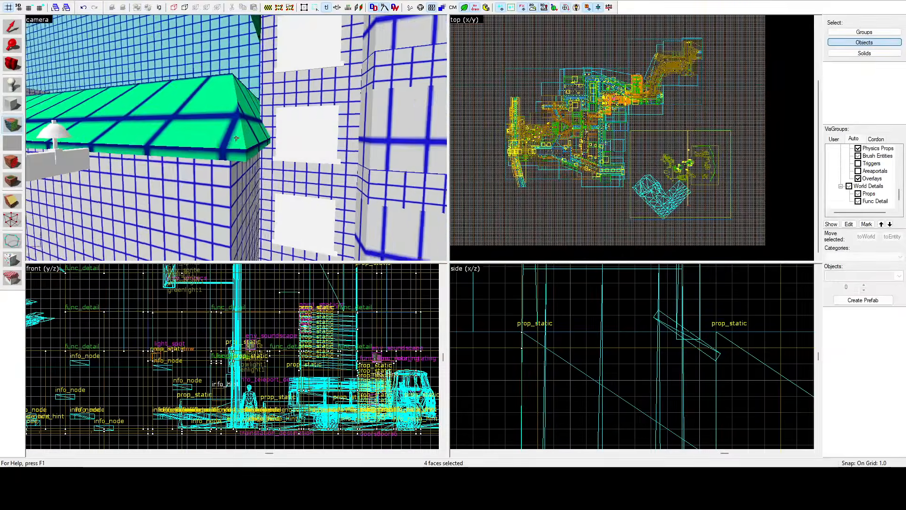
key(z)
ctrl+click(239, 154)
ctrl+click(243, 136)
ctrl+click(254, 131)
Step: Add the green hip faces at the opposite end of the same roof to the selection
key(z)
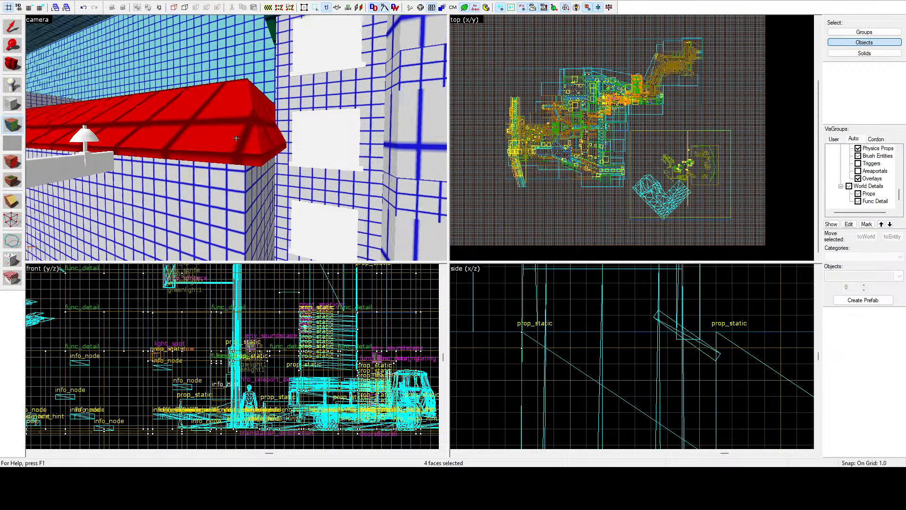
key(w)
key(w)
key(z)
ctrl+click(226, 119)
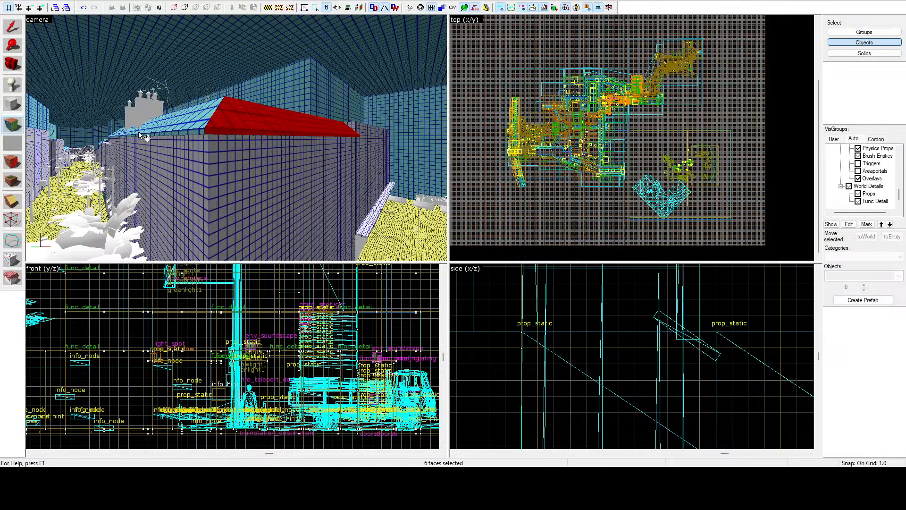
Step: Select the green end slope and its thin edge face on the roof farther along the street
key(z)
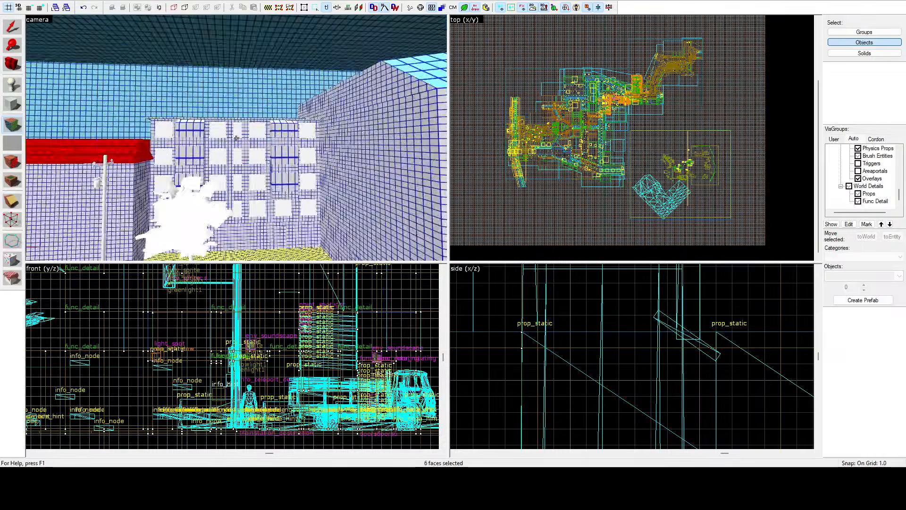
key(w)
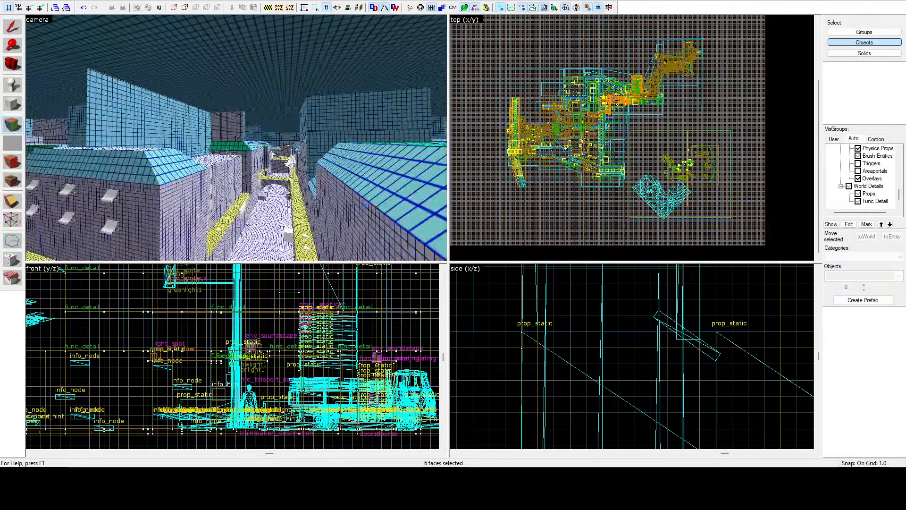
key(z)
click(219, 139)
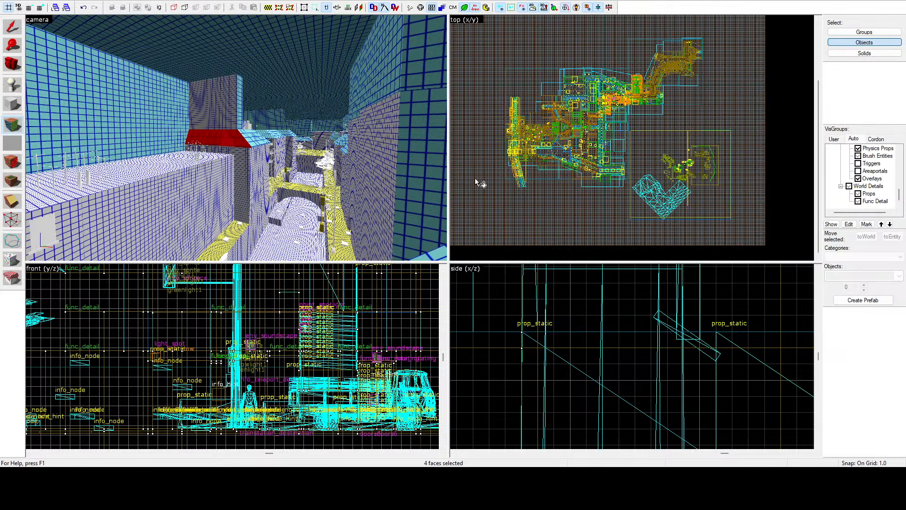
Step: Lower the lightmap scale of the three concrete sidewalk faces that wrap around the building corner beside the street
key(z)
key(w)
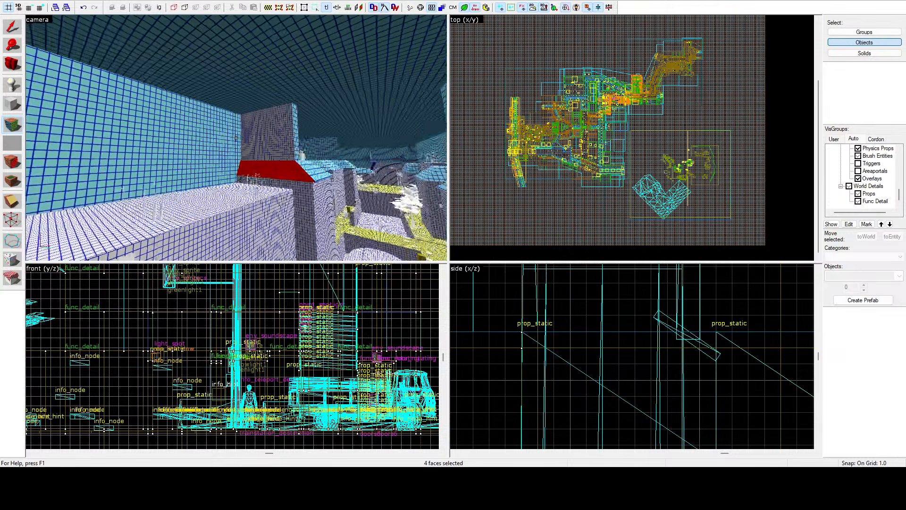
key(w)
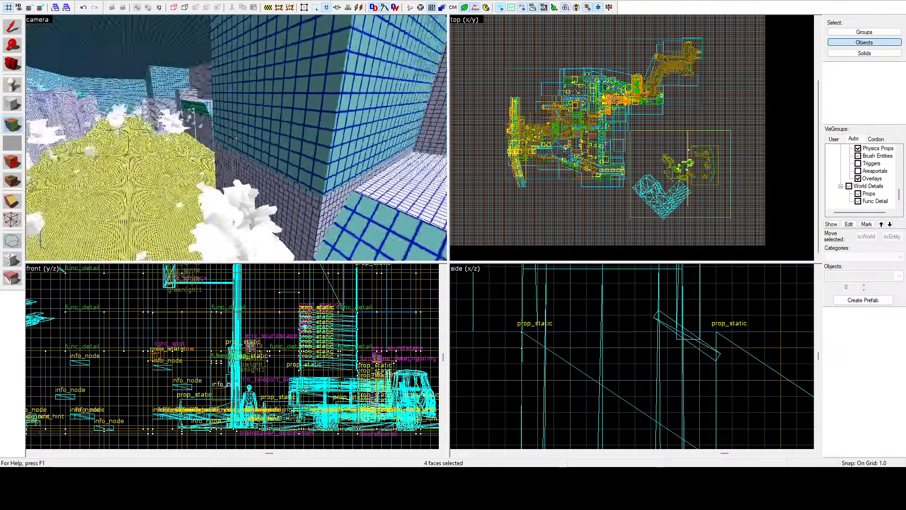
key(w)
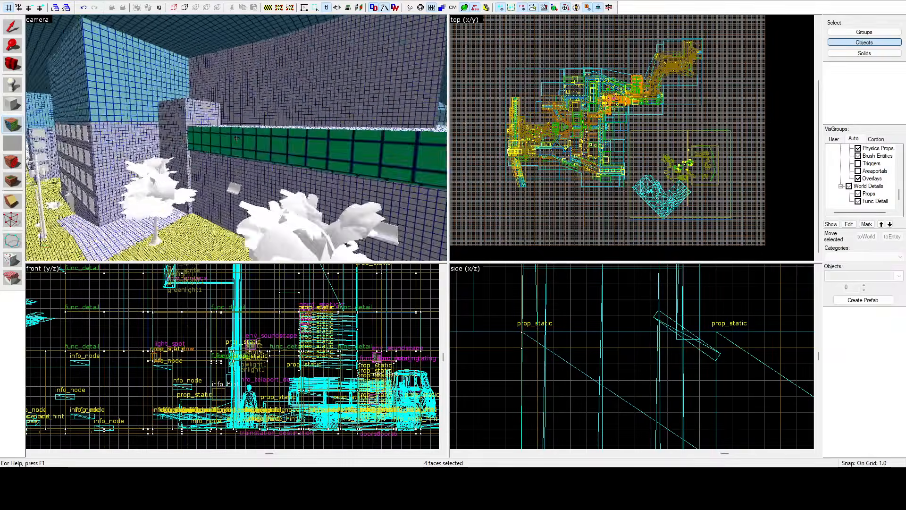
click(236, 138)
key(w)
key(z)
click(241, 133)
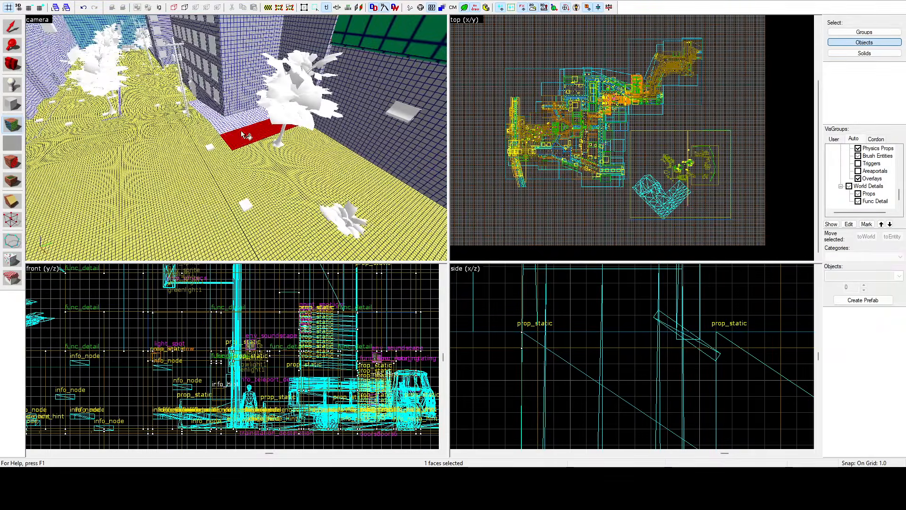
ctrl+click(258, 118)
ctrl+click(219, 120)
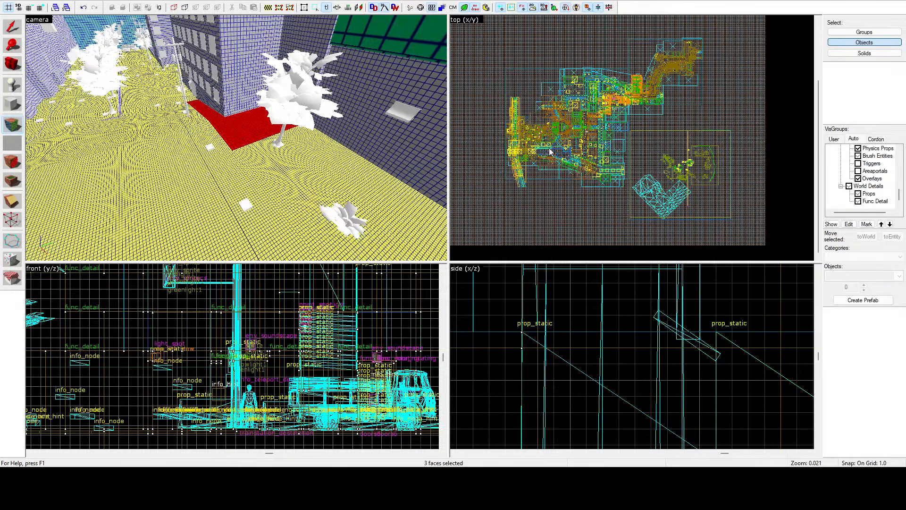
key(shift+s)
Step: Lower the lightmap scale of the two large, coarse-grid sloped roof faces on the long building opposite
key(z)
key(w)
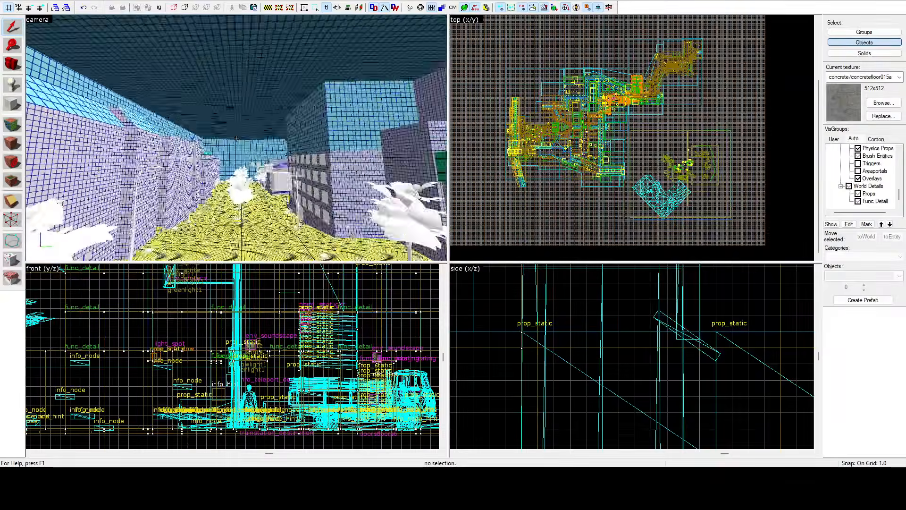
key(w)
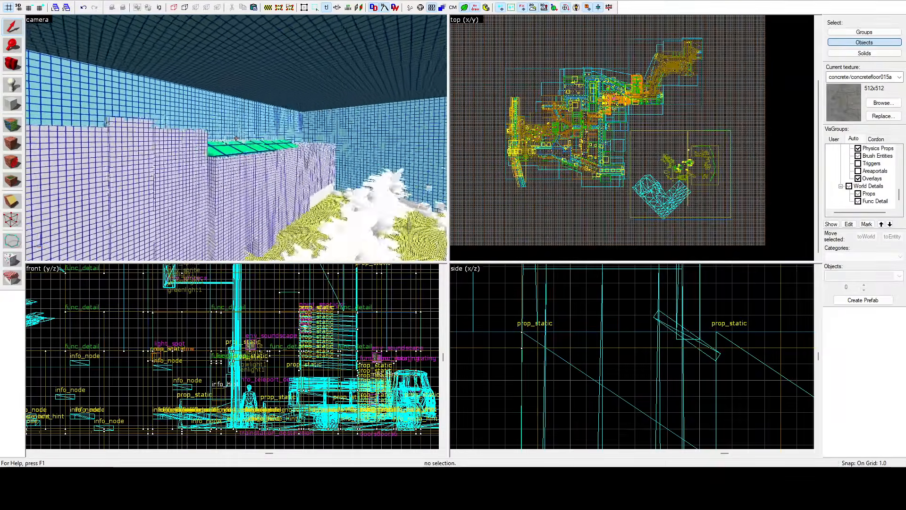
key(z)
click(19, 125)
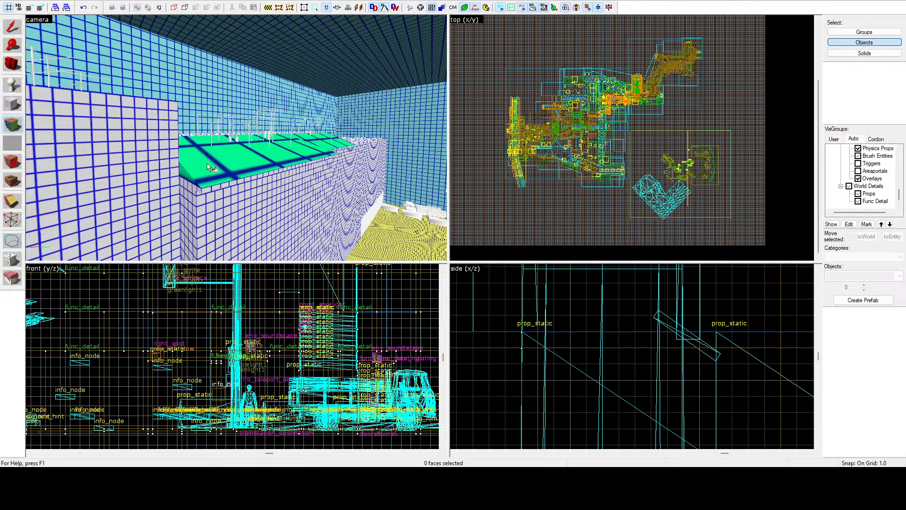
click(208, 164)
key(z)
key(w)
key(z)
ctrl+click(236, 139)
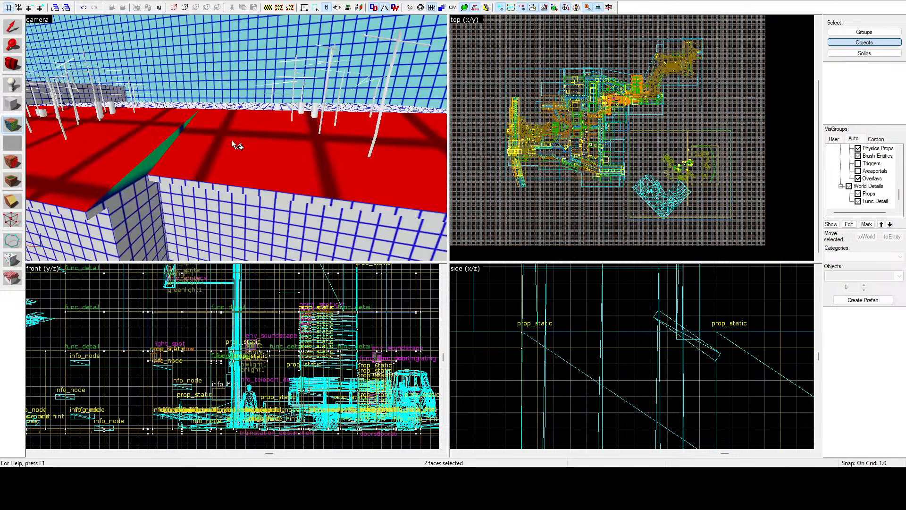
key(z)
key(d)
key(z)
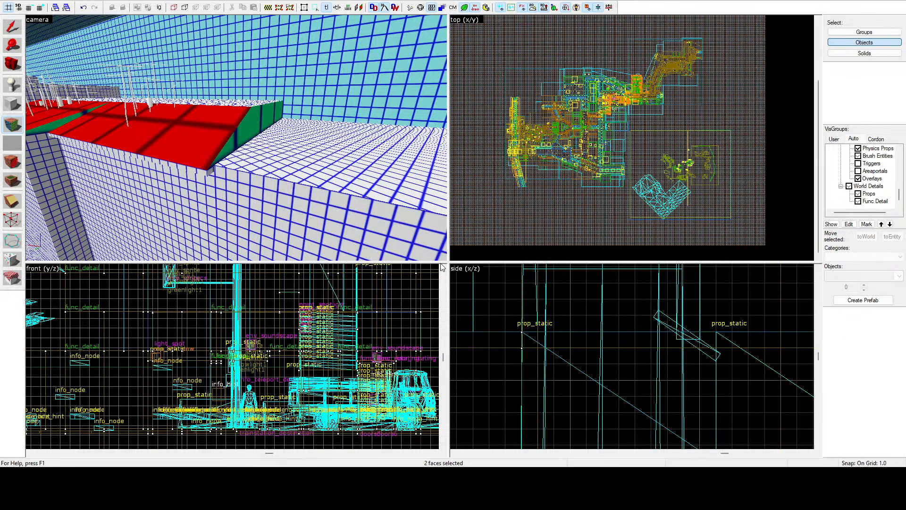
Step: Lower the lightmap scale of the two narrow side faces where that building's sloped roof sections step or meet the taller wall
key(z)
key(w)
key(z)
click(235, 149)
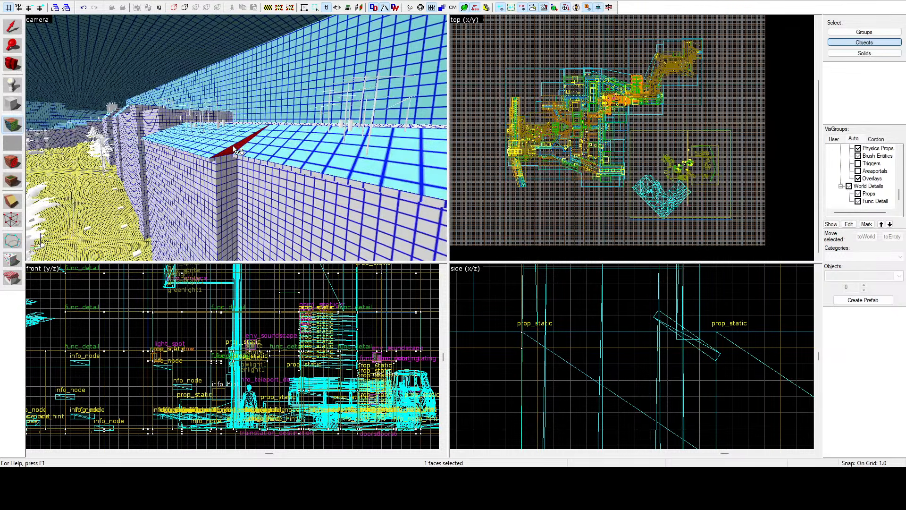
key(z)
key(w)
key(z)
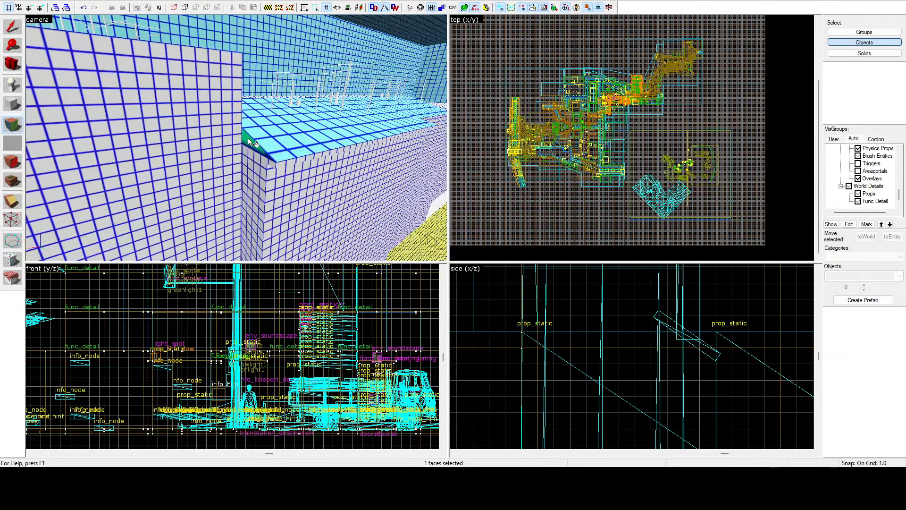
ctrl+click(248, 138)
key(z)
key(w)
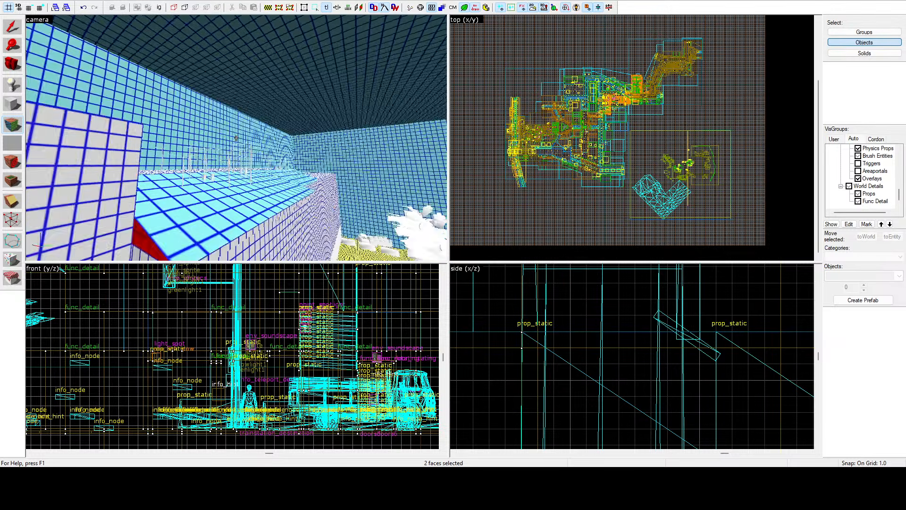
Step: Lower the lightmap scale of the coarse-grid end face closing off the same sloped roof
key(z)
click(237, 139)
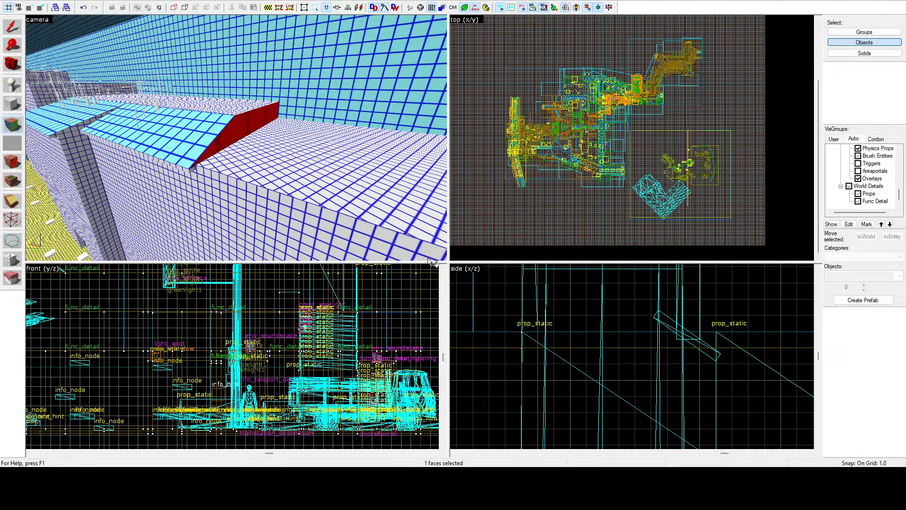
click(531, 148)
Step: Select the main sloped roof face of the windowed house beside the courtyard for lightmap editing
key(z)
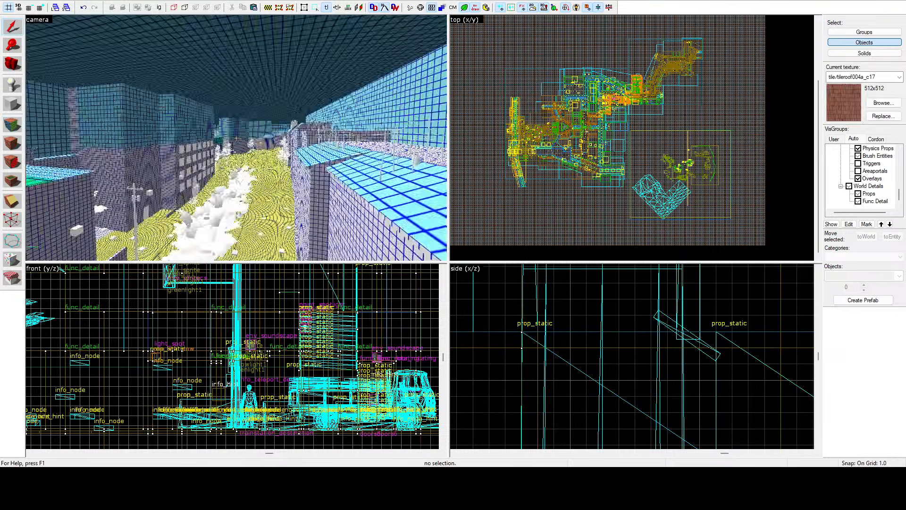
key(w)
key(a)
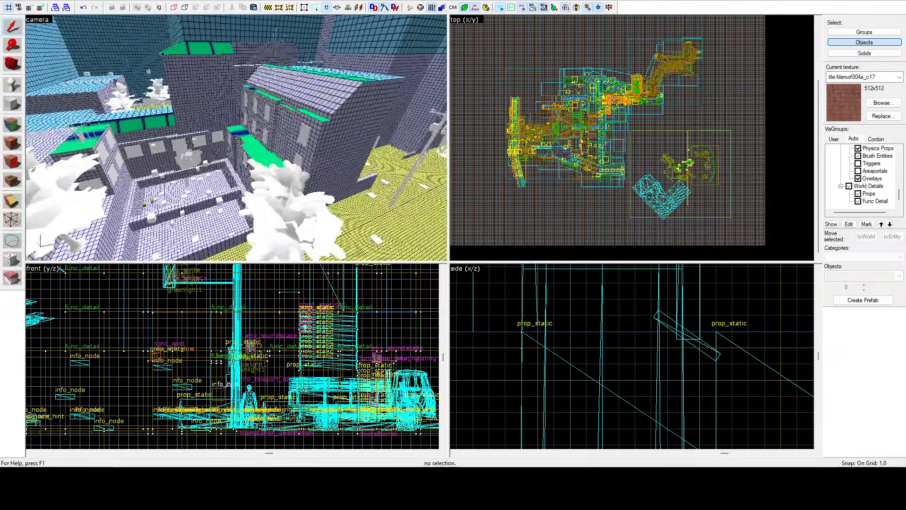
key(w)
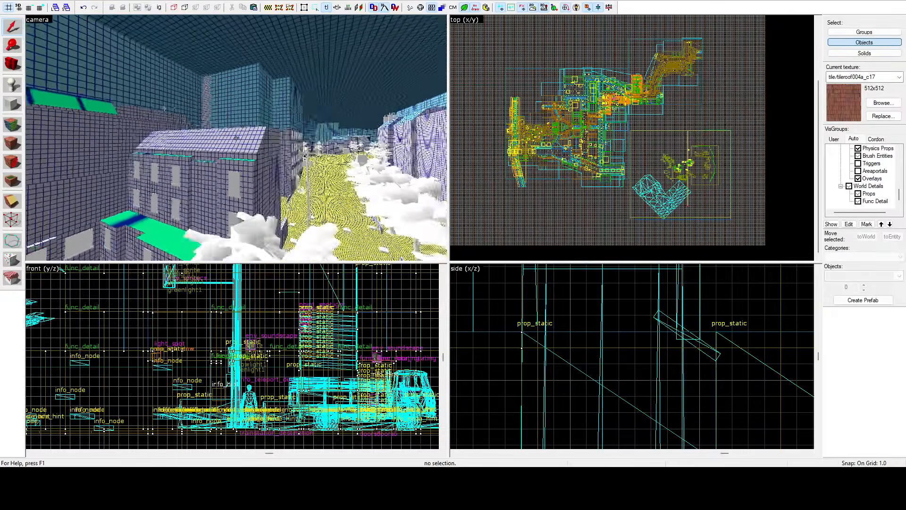
key(z)
click(13, 125)
click(166, 147)
key(z)
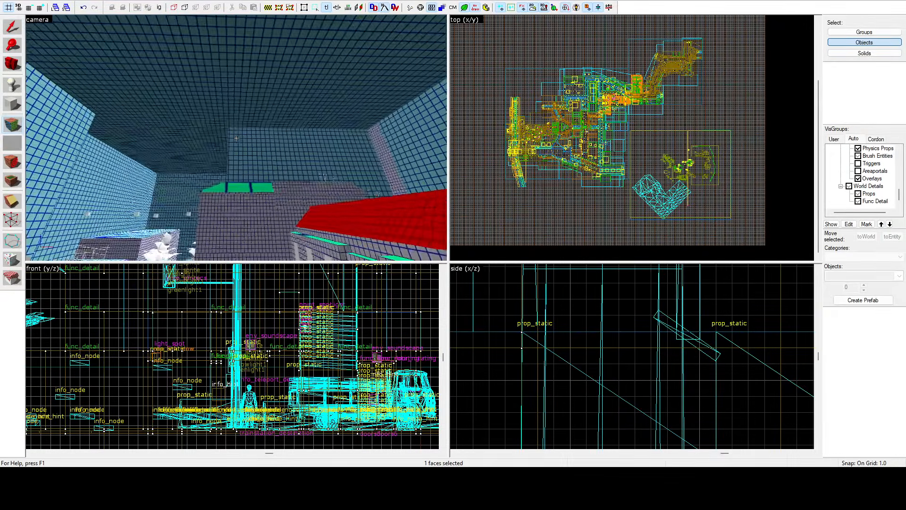
Step: Add the coarse-grid hip roof faces of the neighbouring corner building to the face selection and lower the lightmap scale of all selected faces
key(w)
key(z)
ctrl+click(230, 174)
ctrl+click(234, 185)
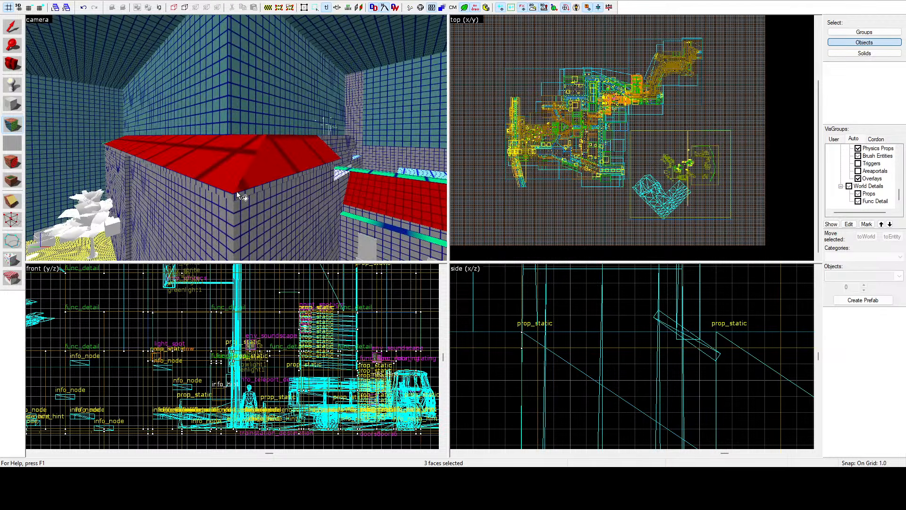
ctrl+click(231, 193)
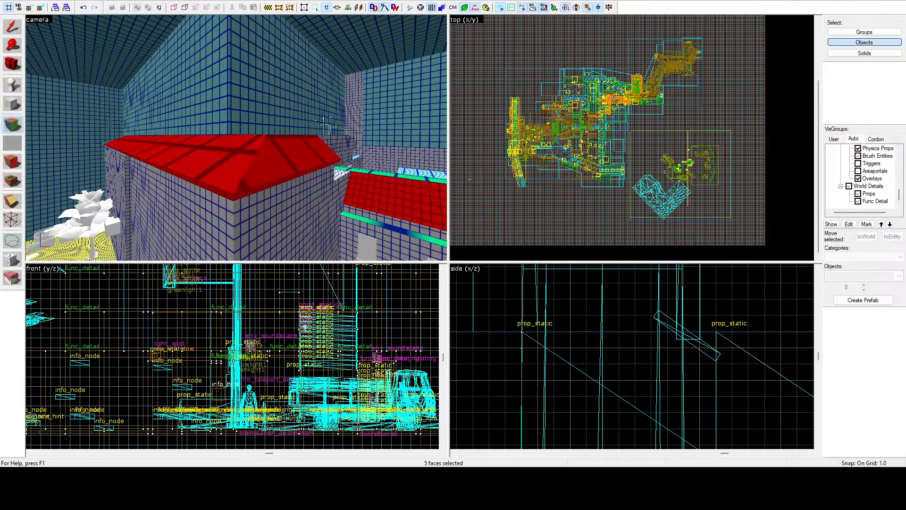
key(z)
key(w)
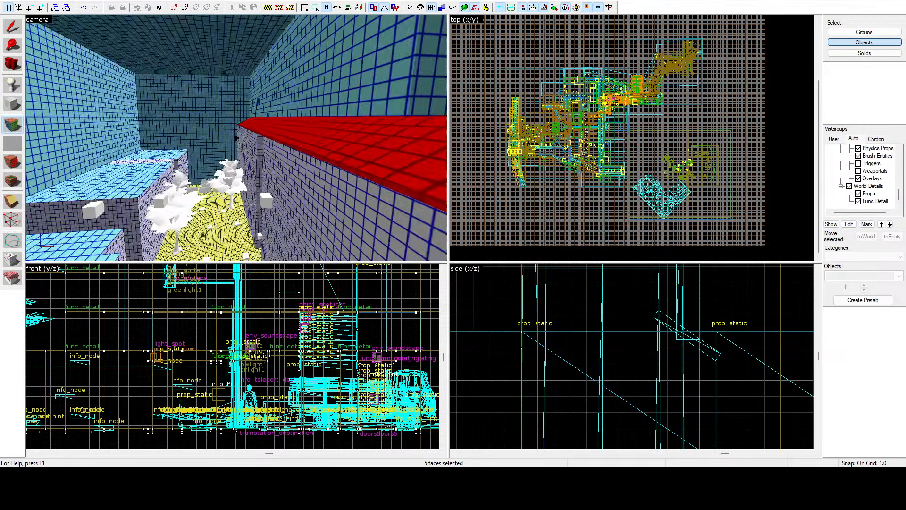
Step: Lower the lightmap scale of the courtyard house's coarse lower roof face and of the low sloped roof behind the courtyard
key(z)
click(246, 128)
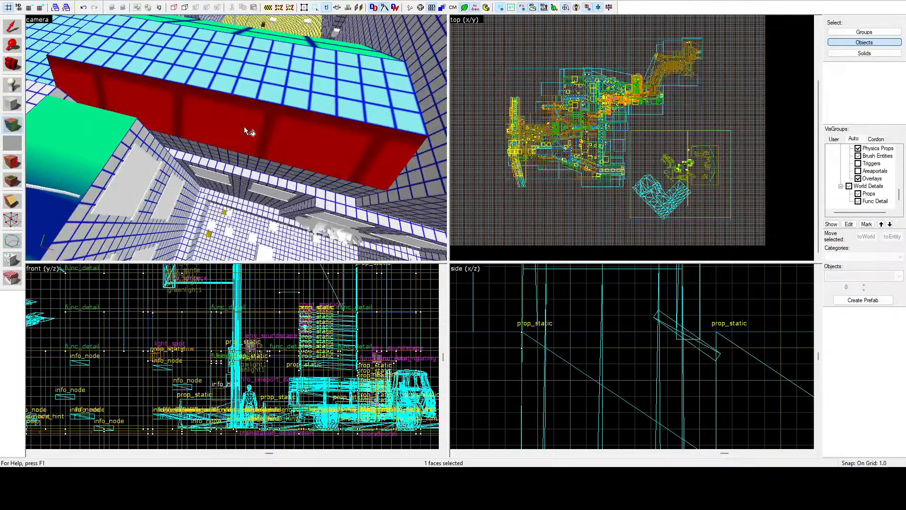
key(z)
key(w)
key(z)
ctrl+click(246, 127)
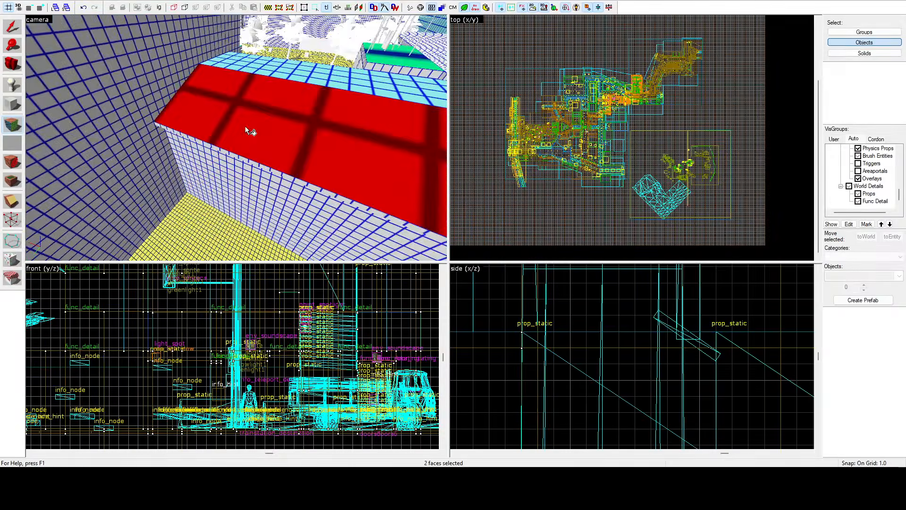
key(z)
key(w)
key(w)
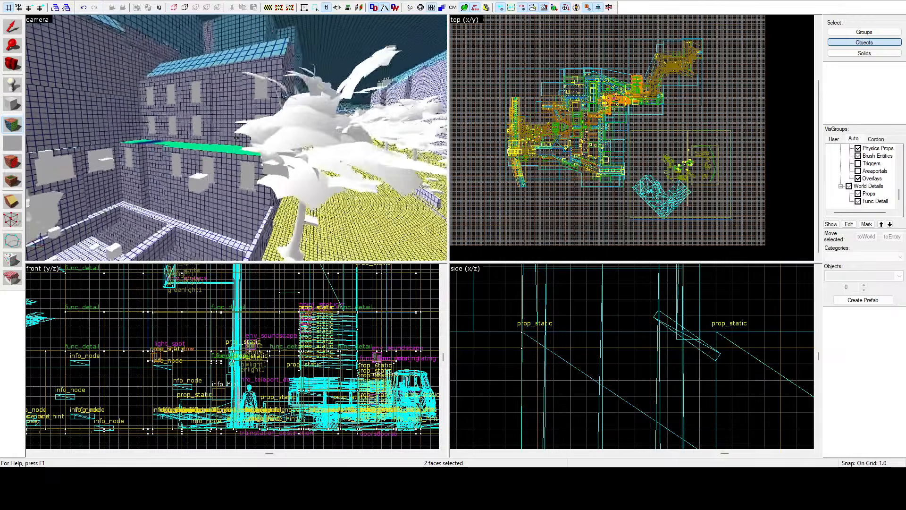
key(w)
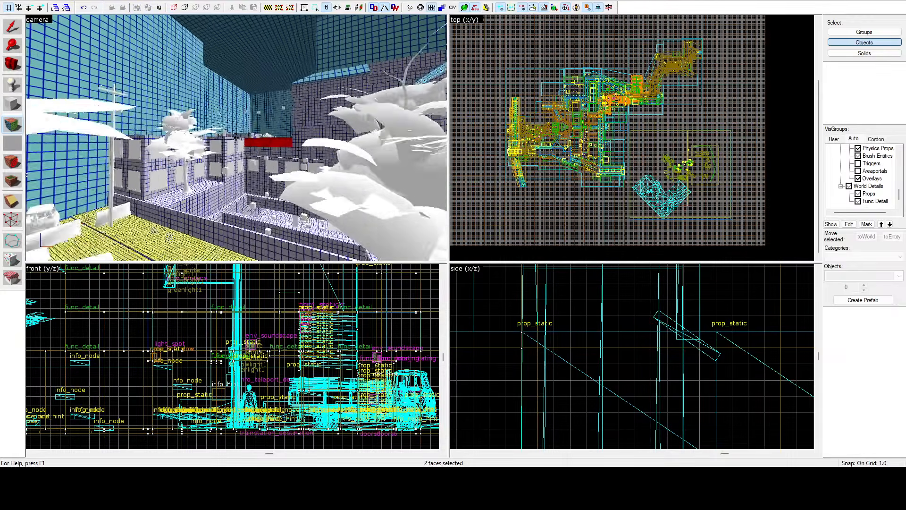
key(z)
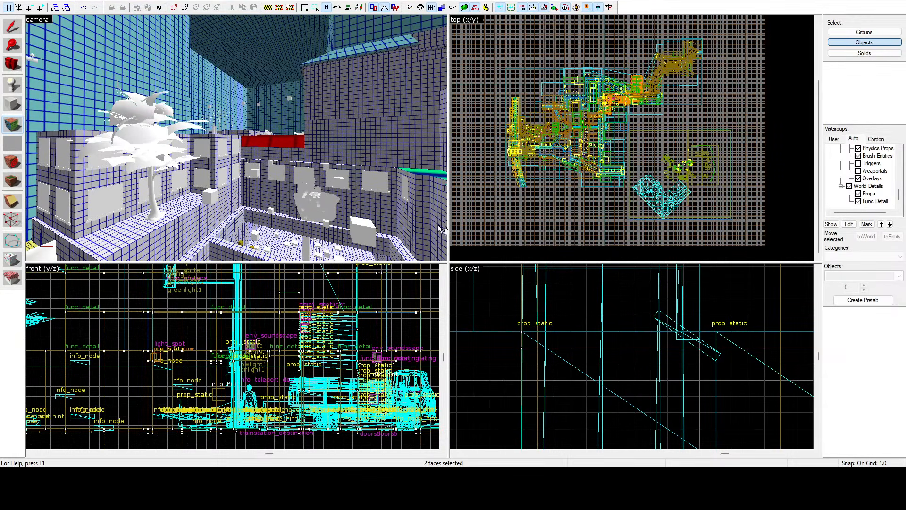
key(shift+s)
Step: Lower the lightmap scale of the concrete ground face around the tree and low walls between the buildings
key(z)
key(w)
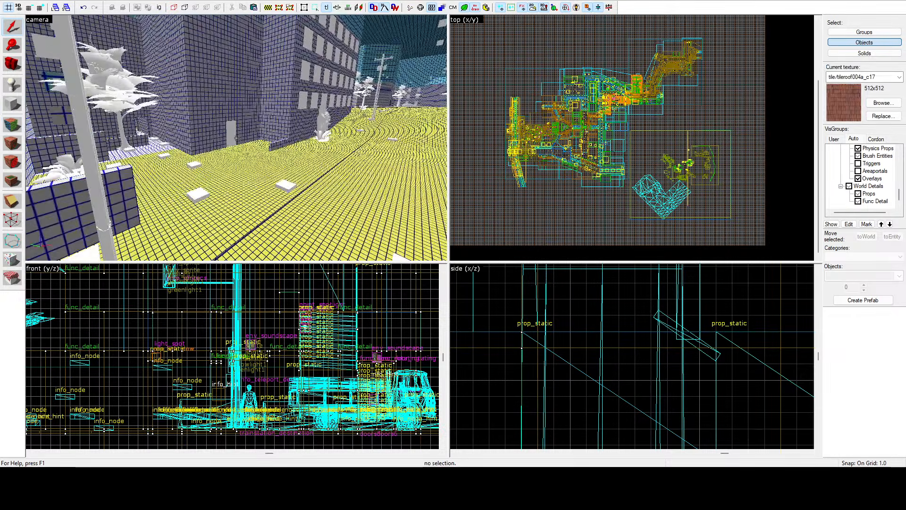
key(w)
key(s)
key(z)
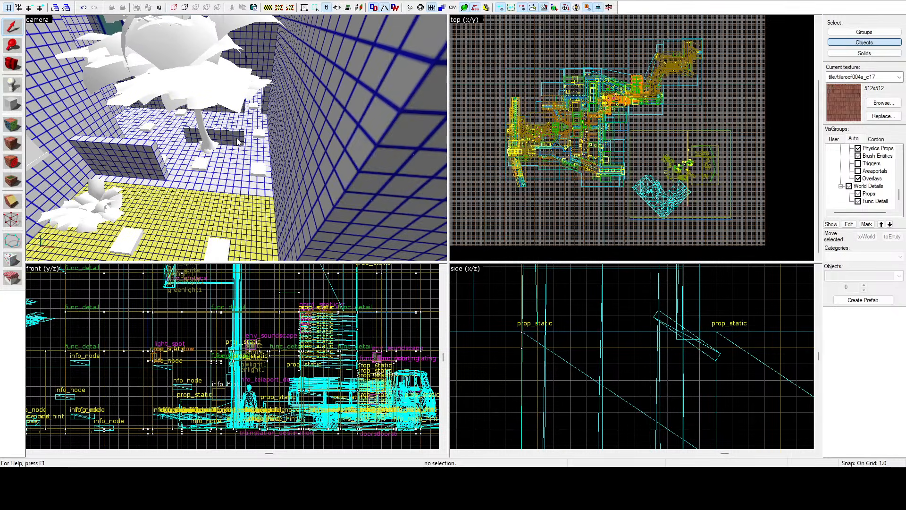
click(12, 124)
click(213, 176)
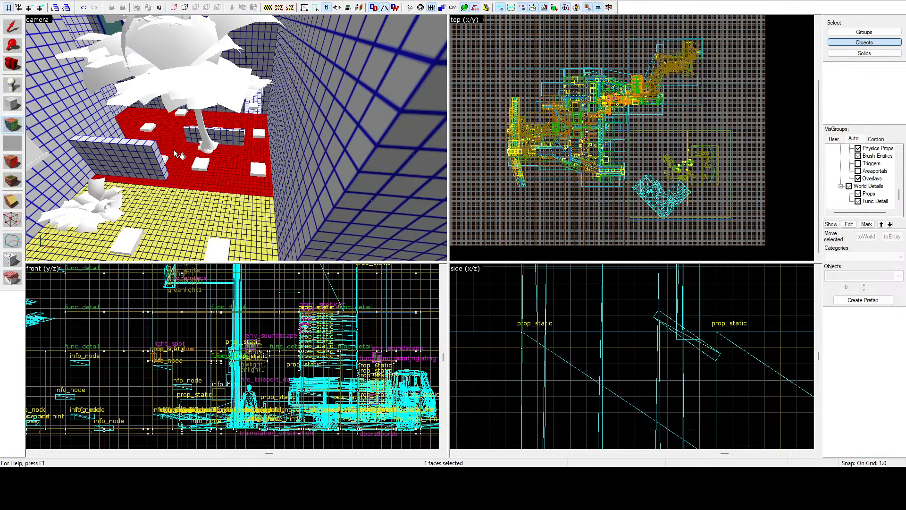
Step: Lower the lightmap scale of the concrete floor face in the narrow alley
key(z)
key(w)
key(z)
click(238, 131)
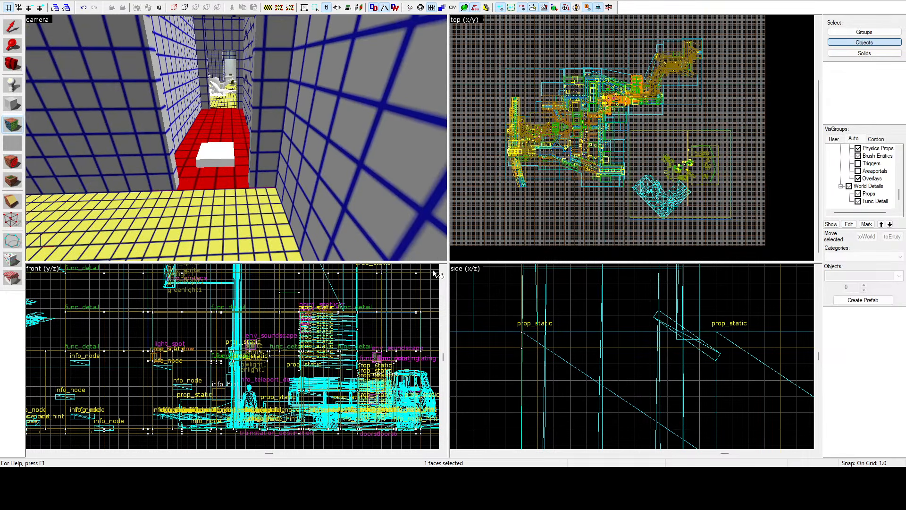
key(shift+s)
Step: Select the seven coarse-grid street and sidewalk faces between the two tall buildings and lower their lightmap scale to match the adjoining ground
key(z)
key(w)
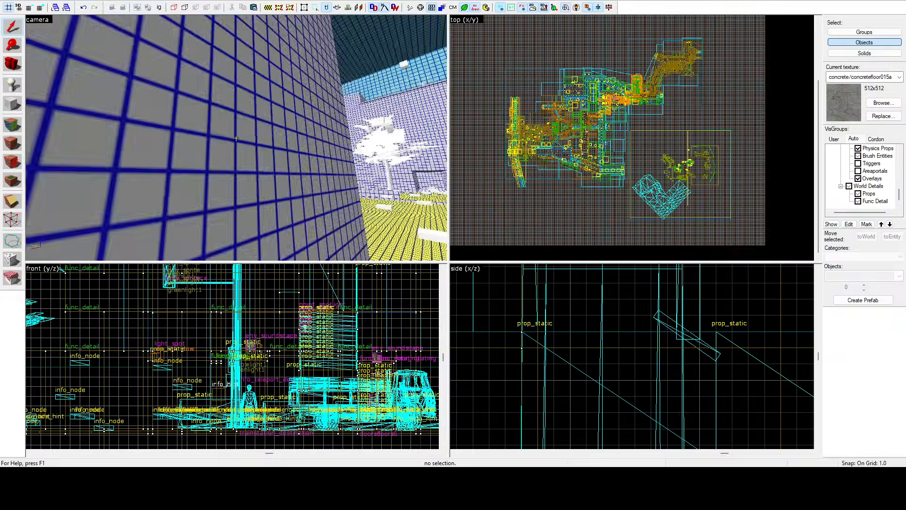
key(w)
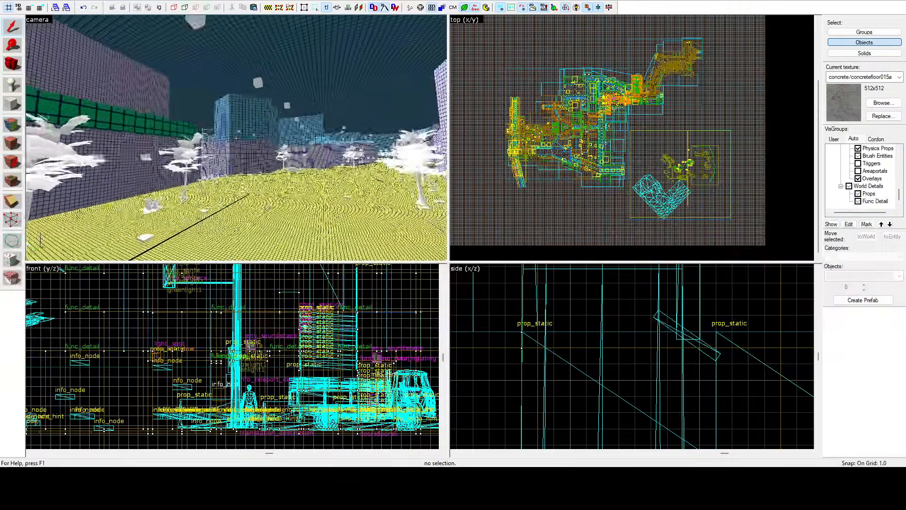
key(w)
key(z)
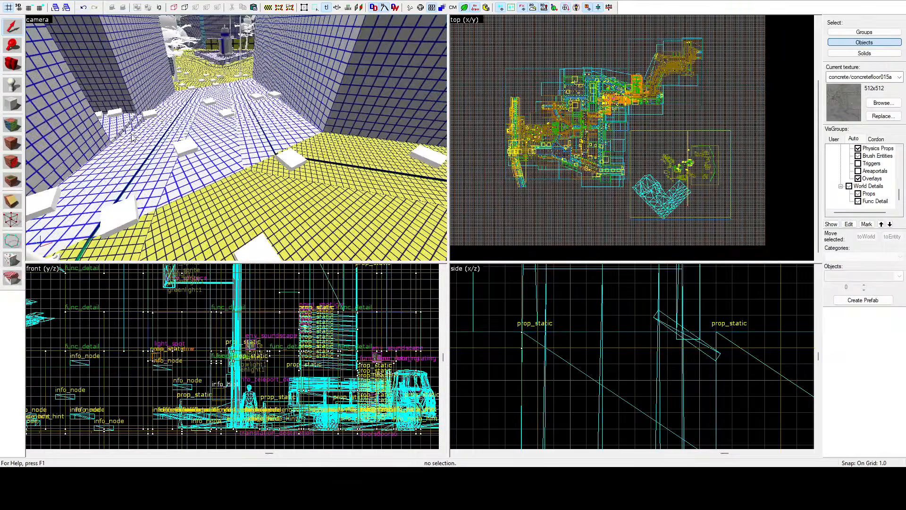
click(15, 141)
click(121, 128)
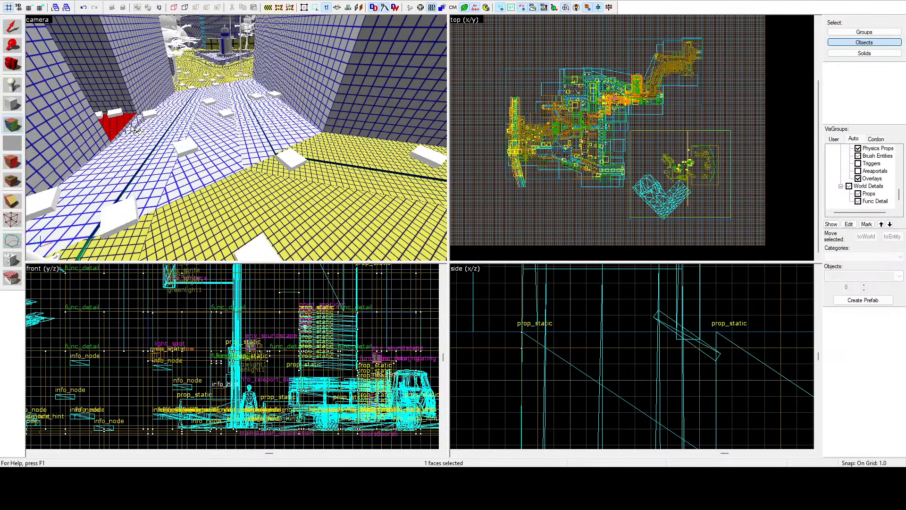
ctrl+click(136, 152)
ctrl+click(161, 154)
ctrl+click(201, 149)
ctrl+click(252, 130)
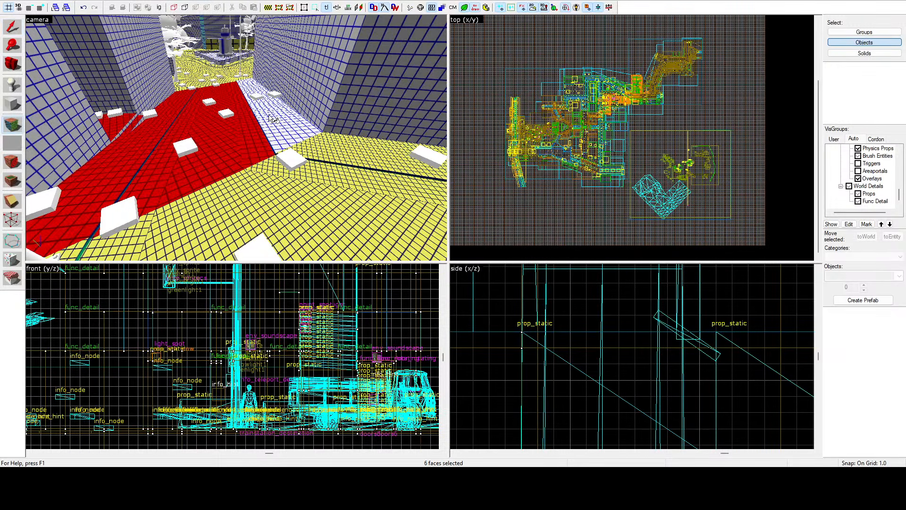
ctrl+click(269, 115)
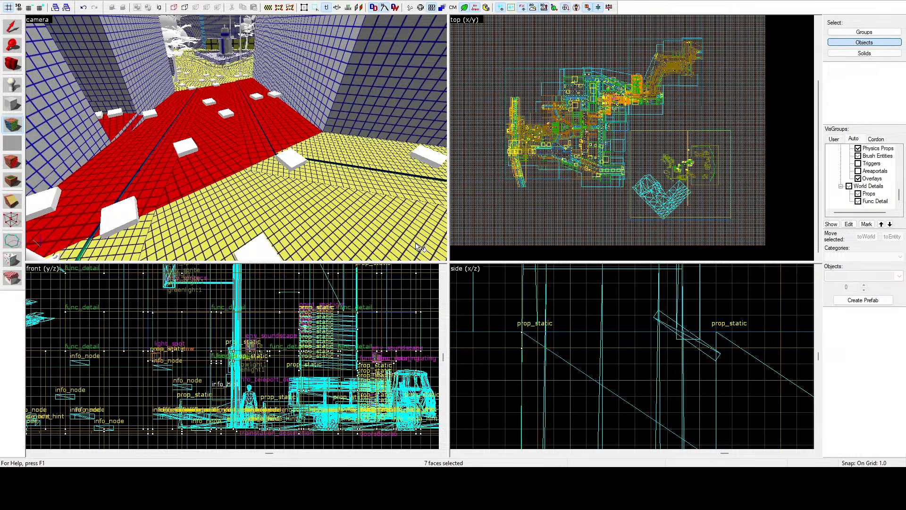
key(shift+s)
Step: Select the recessed storefront wall faces beneath the long ledge behind the tree and raise their lightmap scale to match the surrounding walls
key(z)
key(w)
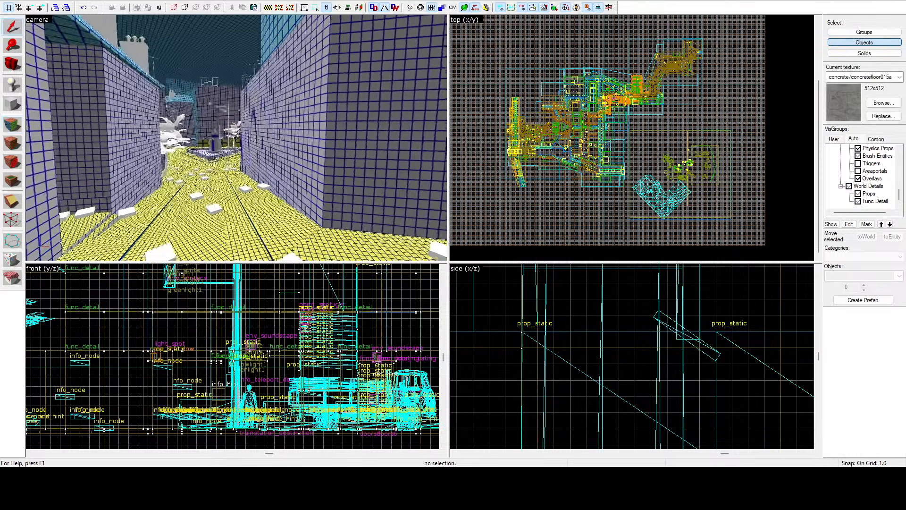
key(w)
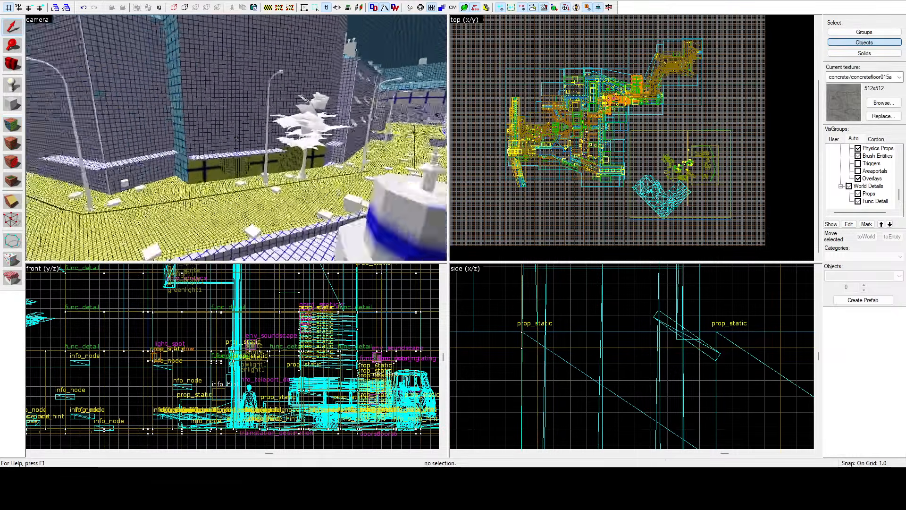
key(z)
click(11, 128)
click(198, 162)
ctrl+click(133, 170)
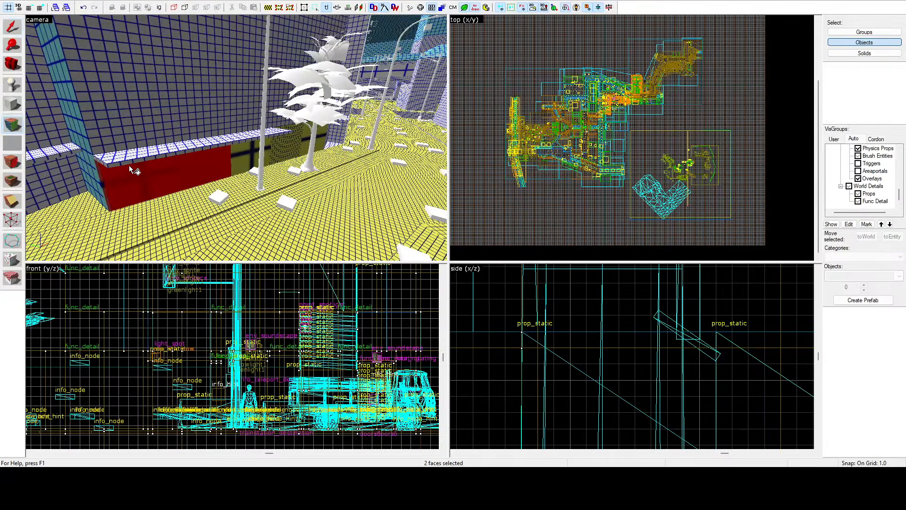
ctrl+drag(238, 157, 315, 146)
ctrl+drag(93, 185, 98, 171)
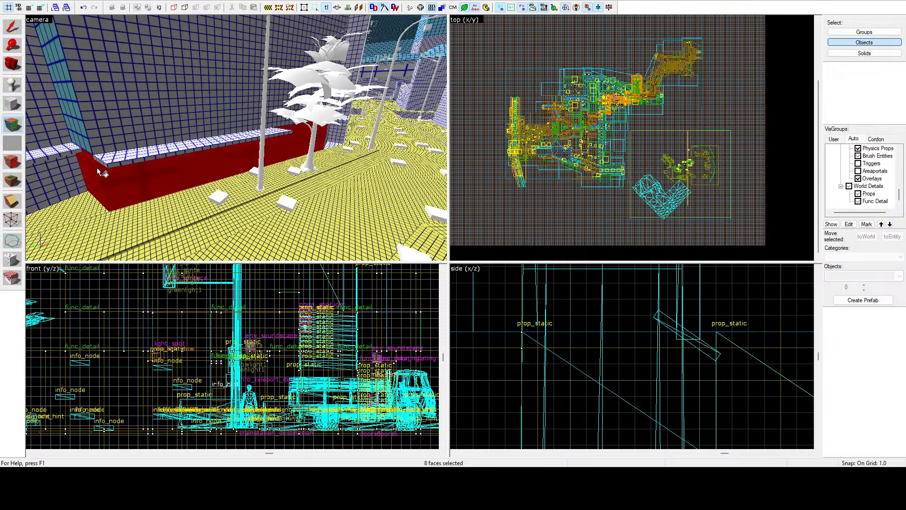
ctrl+click(86, 141)
key(z)
key(w)
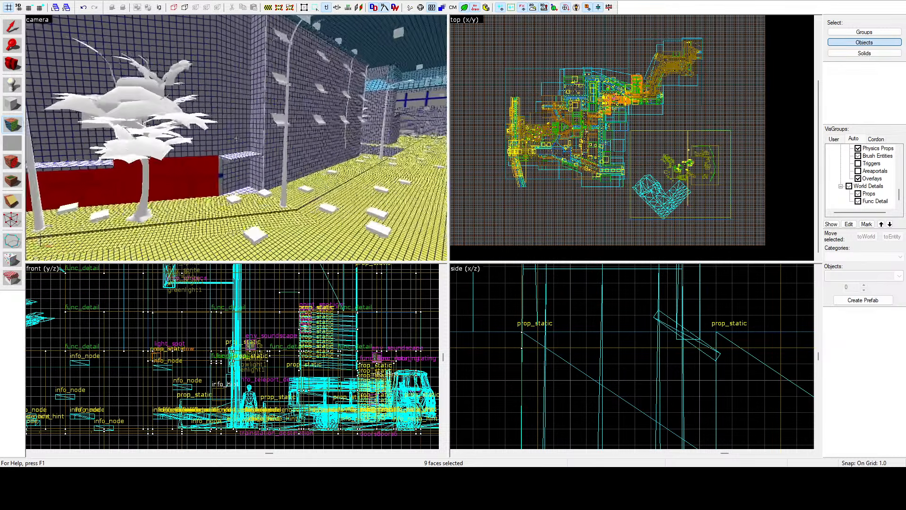
key(z)
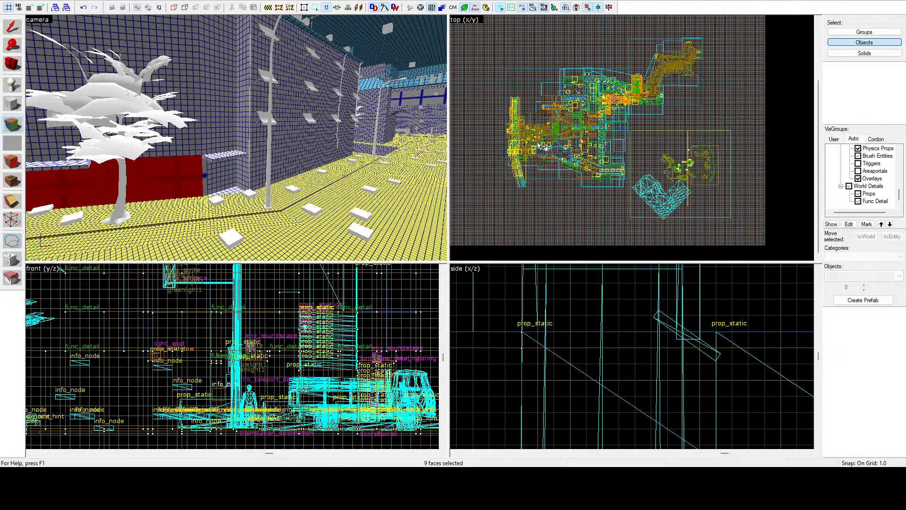
key(shift+s)
Step: Lower the lightmap scale of the small concrete ground face under the short ledge beside the storefront
key(z)
key(w)
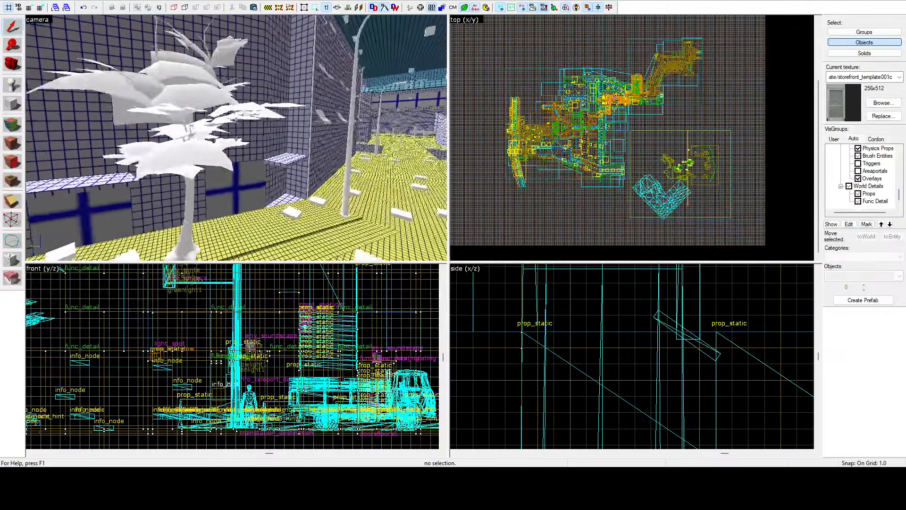
key(z)
key(shift+a)
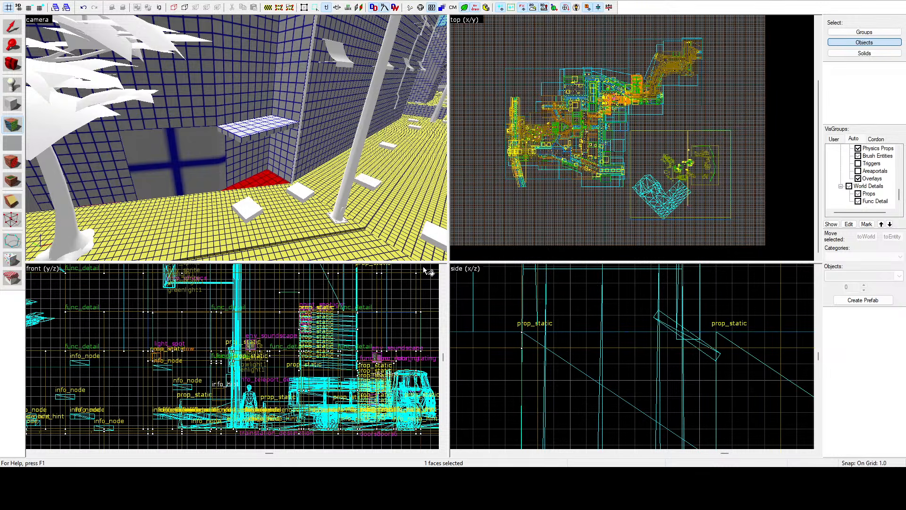
key(shift+s)
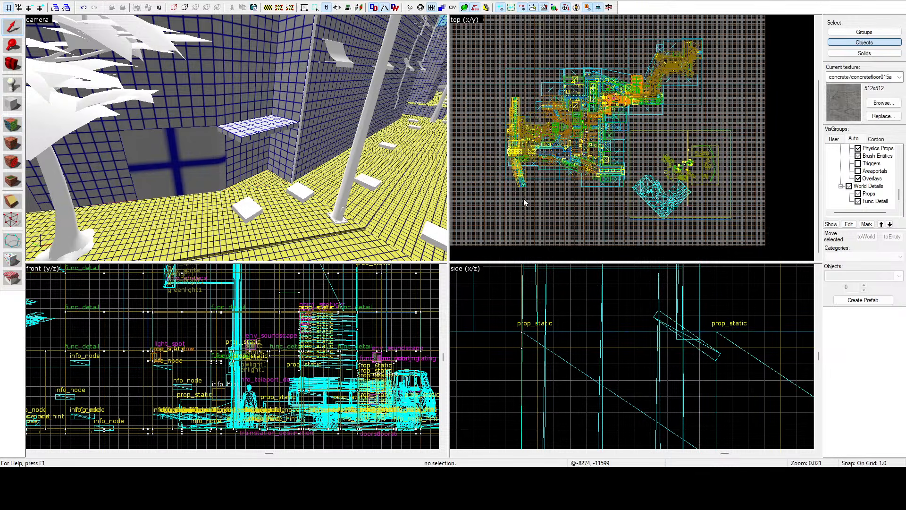
Step: Inspect the lightmap grid density of the ground, walls and roofs along the remaining streets and the canal area
key(z)
key(w)
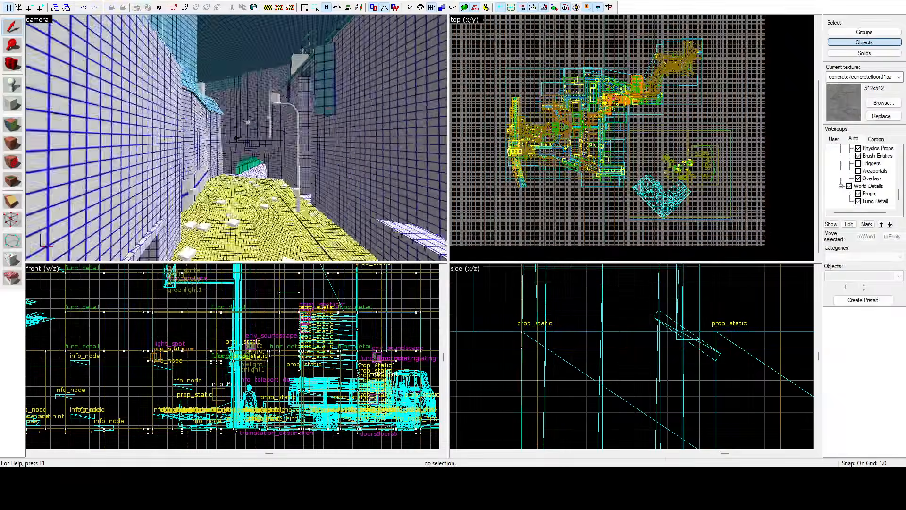
key(w)
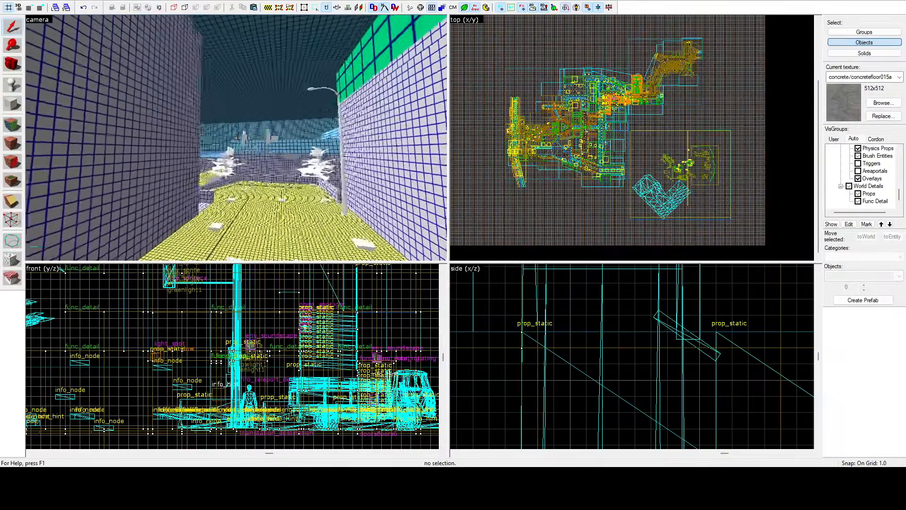
key(w)
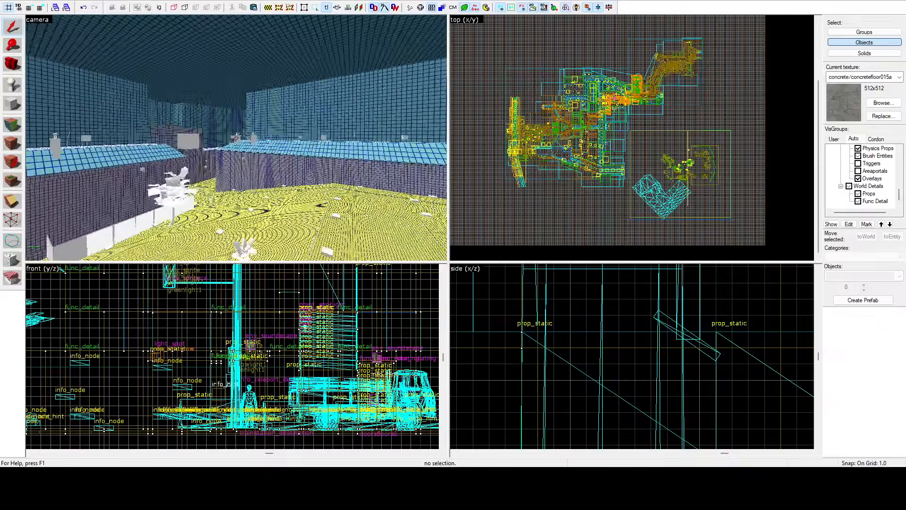
key(w)
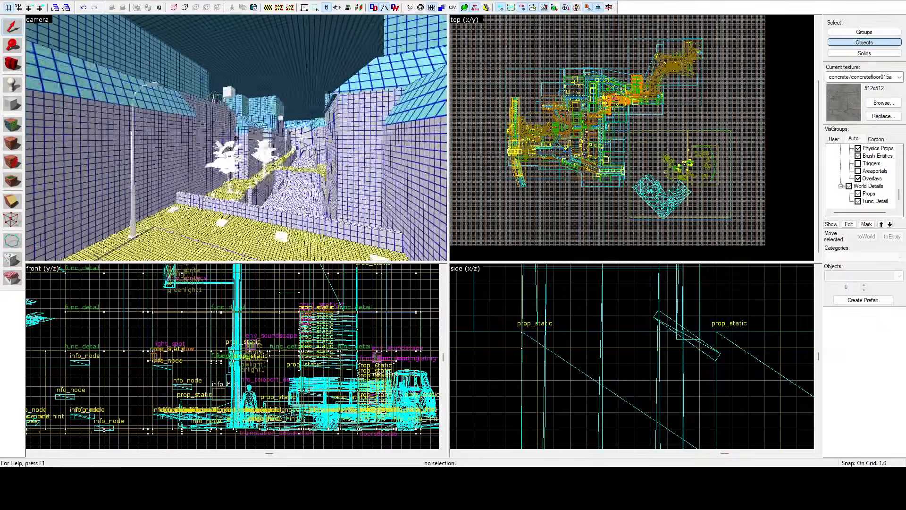
key(w)
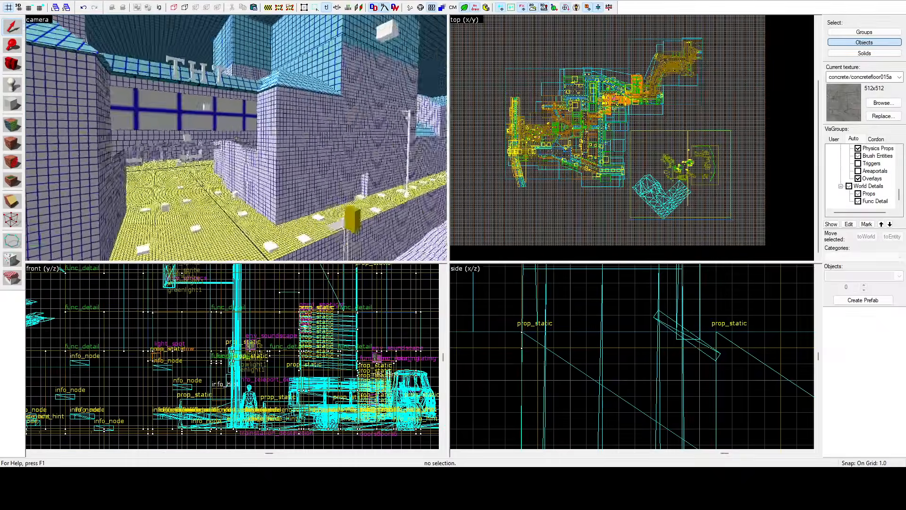
key(w)
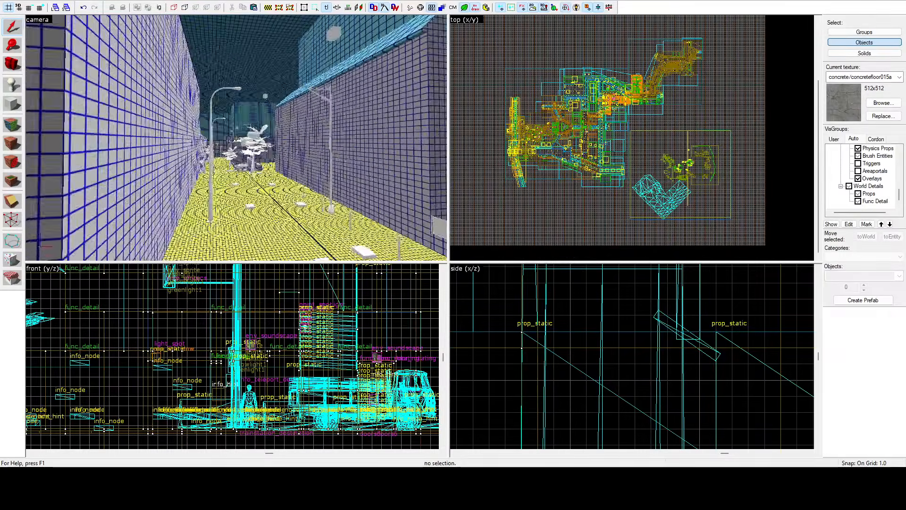
key(w)
key(z)
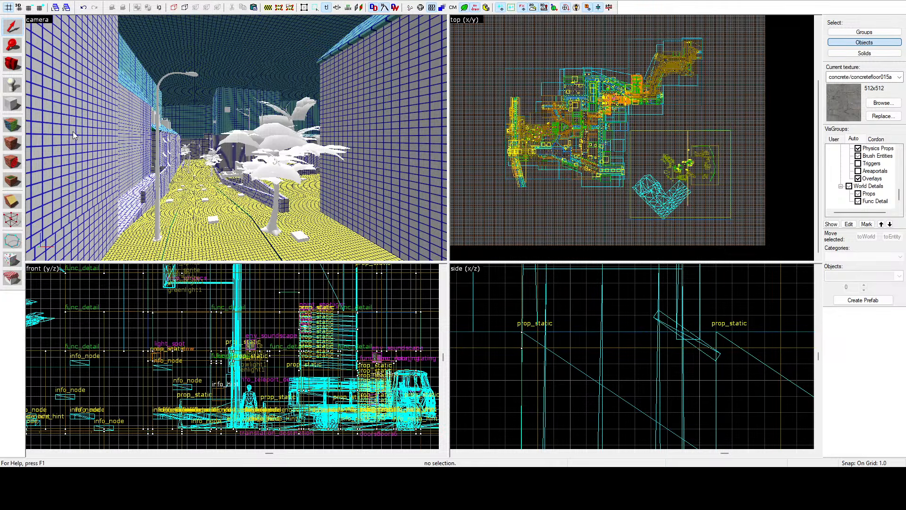
Step: Switch the 3D view from the lightmap grid to the lighting preview and enlarge the camera viewport
click(63, 92)
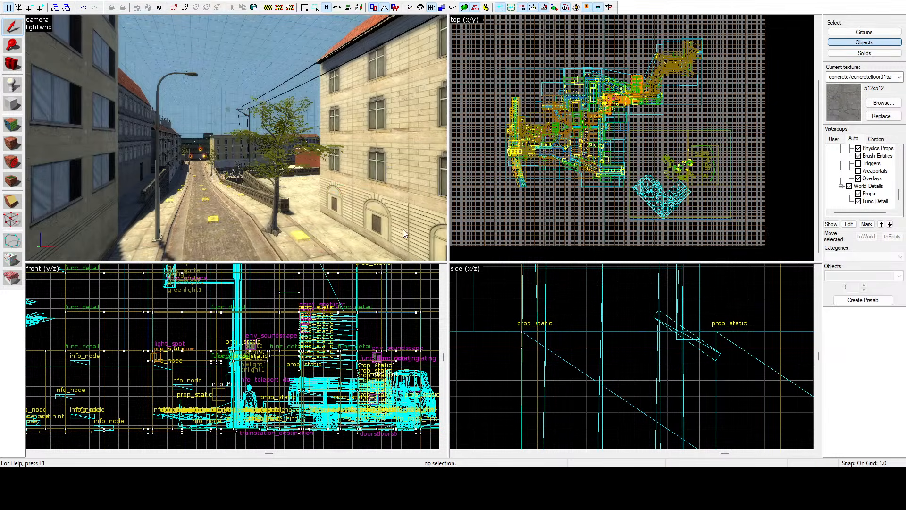
drag(449, 263, 555, 304)
Step: Inspect the lighting preview along the cobbled streets, checking sunlight and shadows on facades, sidewalks and around the traffic lights up to the red brick building
key(z)
key(w)
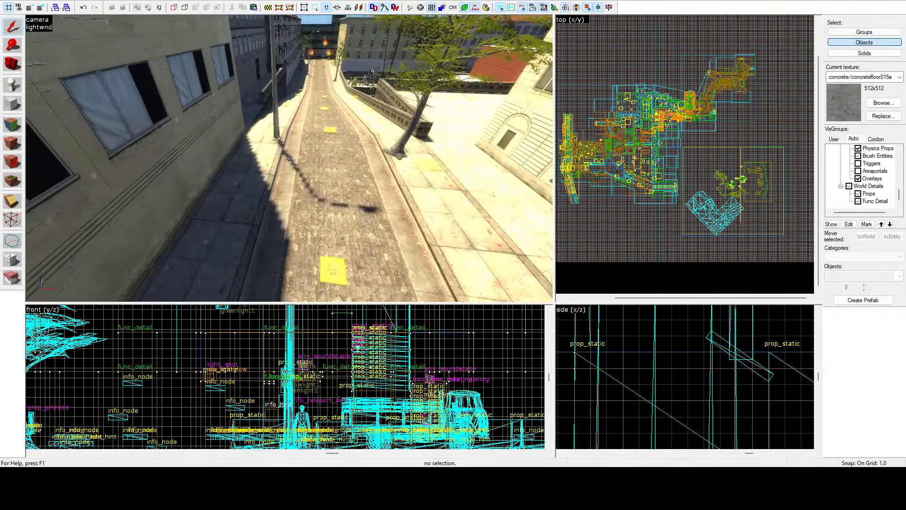
key(w)
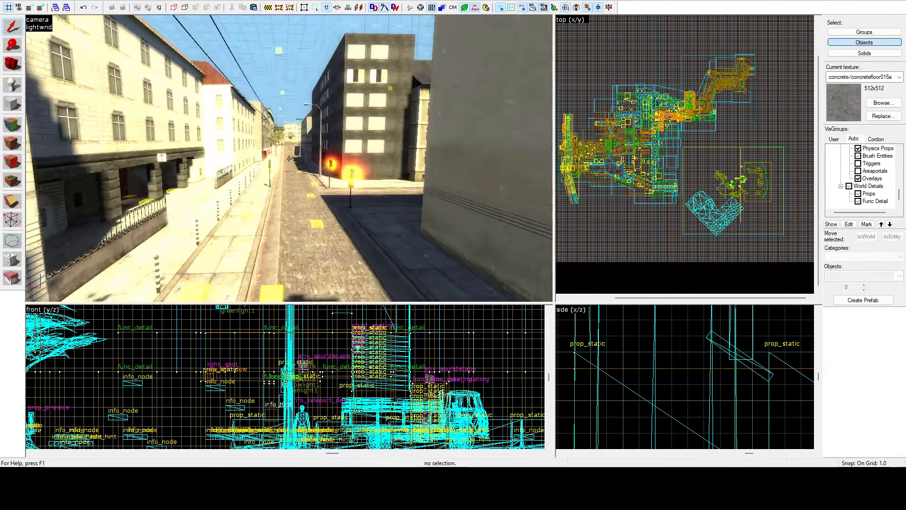
key(w)
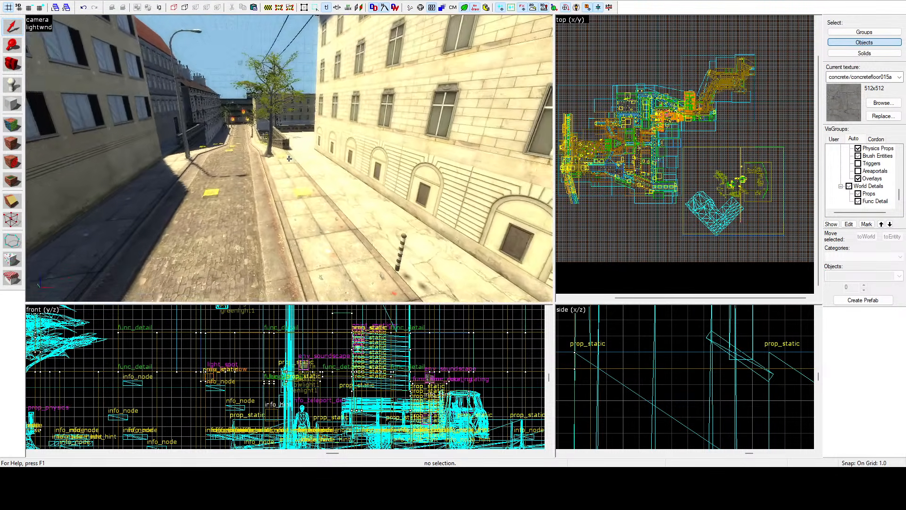
key(w)
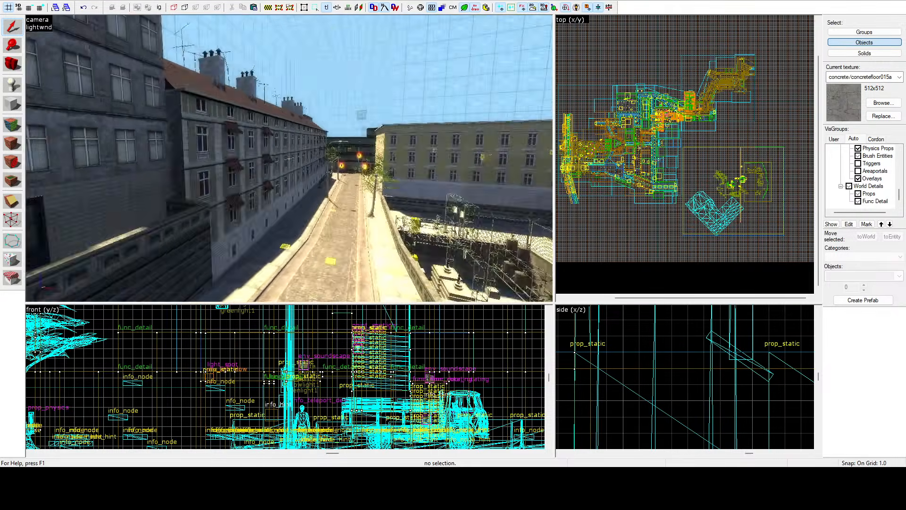
key(w)
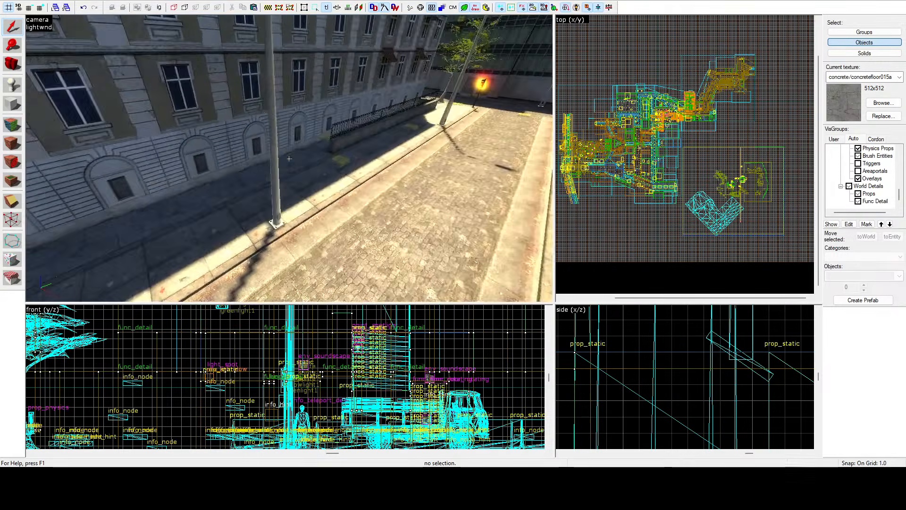
key(w)
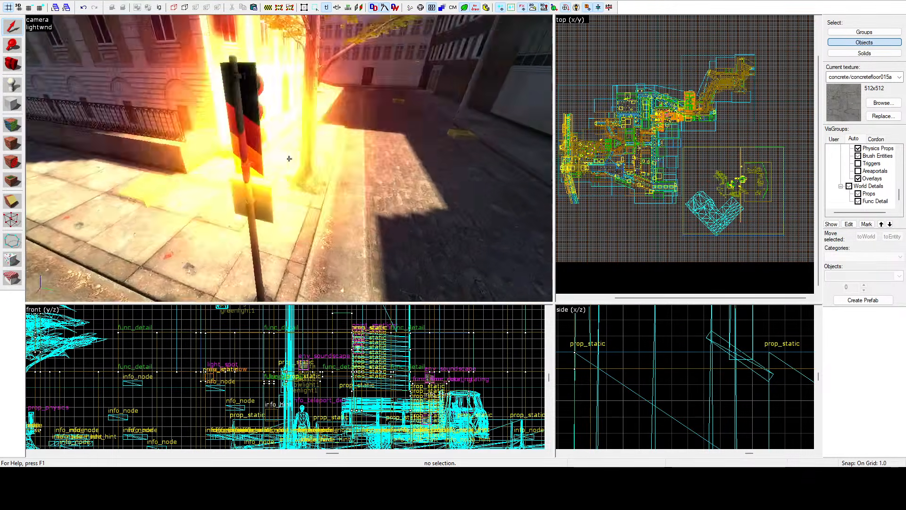
key(w)
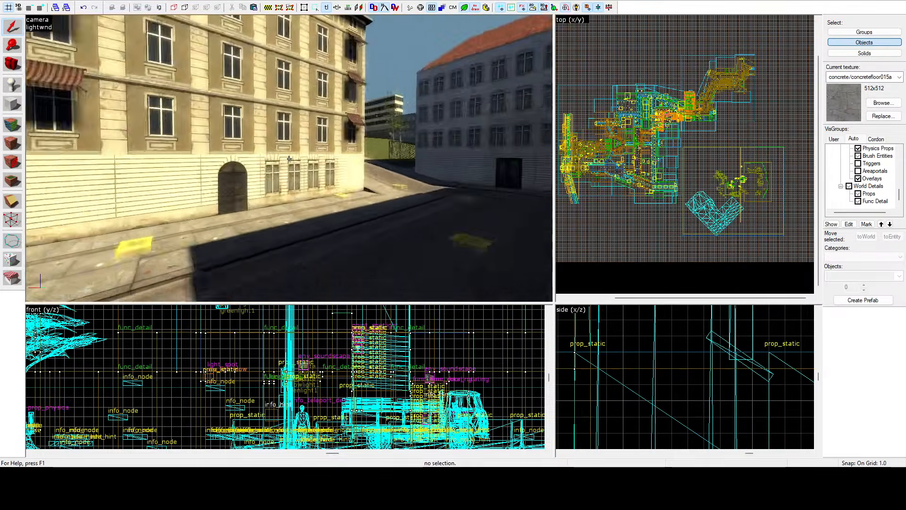
key(s)
key(w)
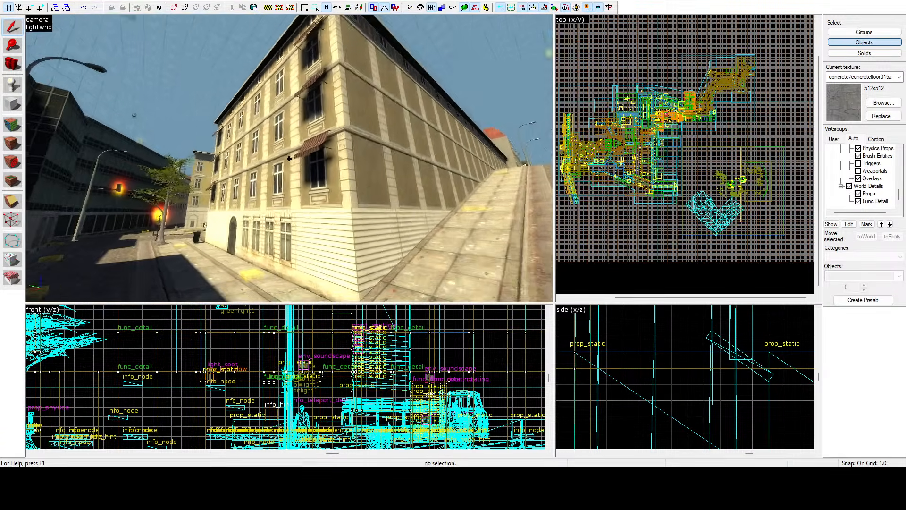
key(w)
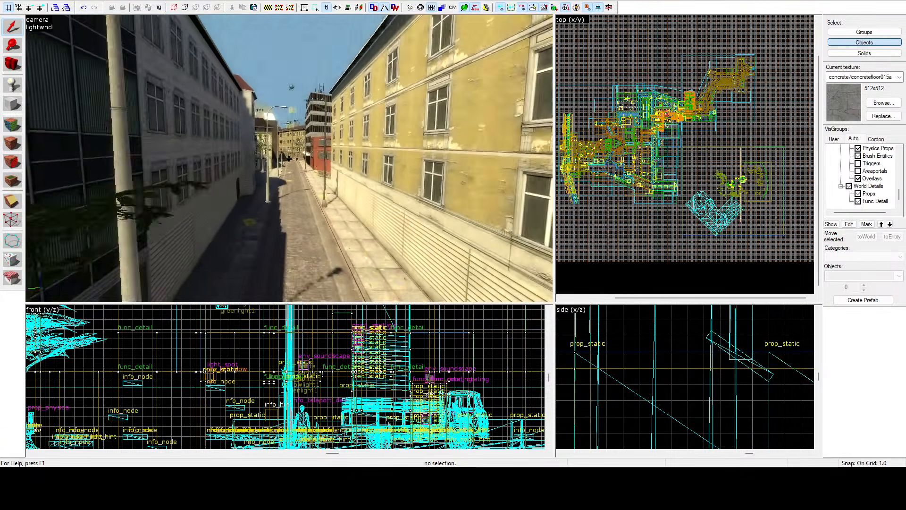
key(w)
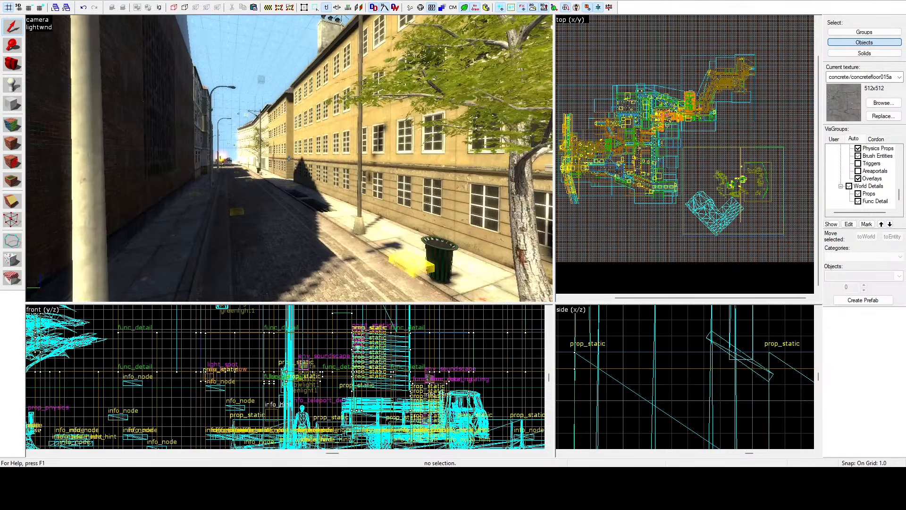
key(w)
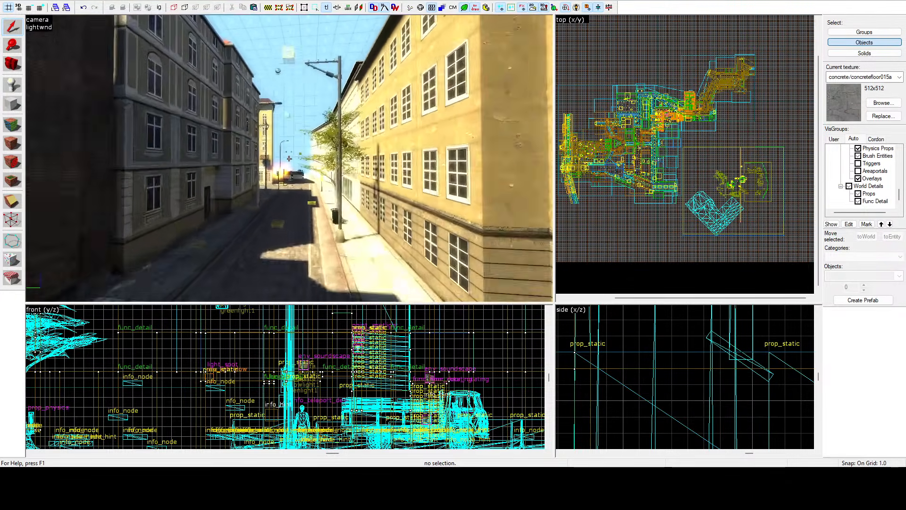
key(w)
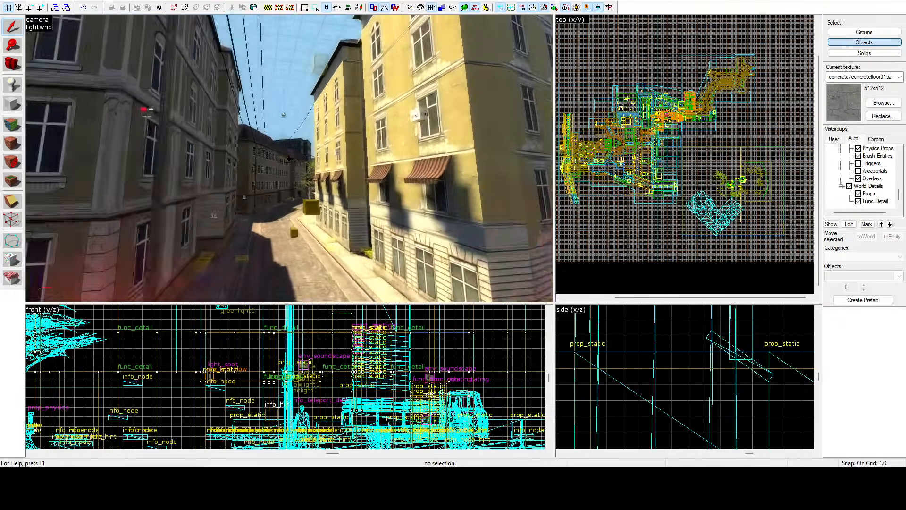
key(w)
key(w)
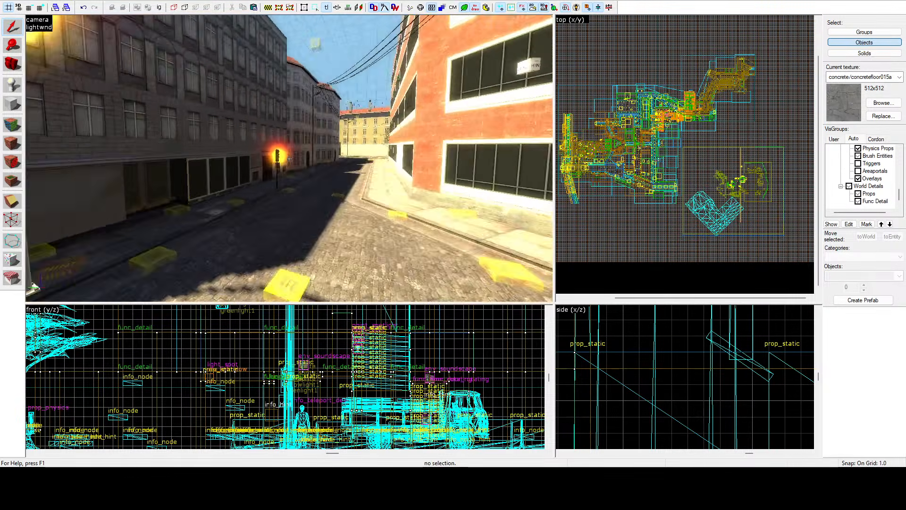
key(w)
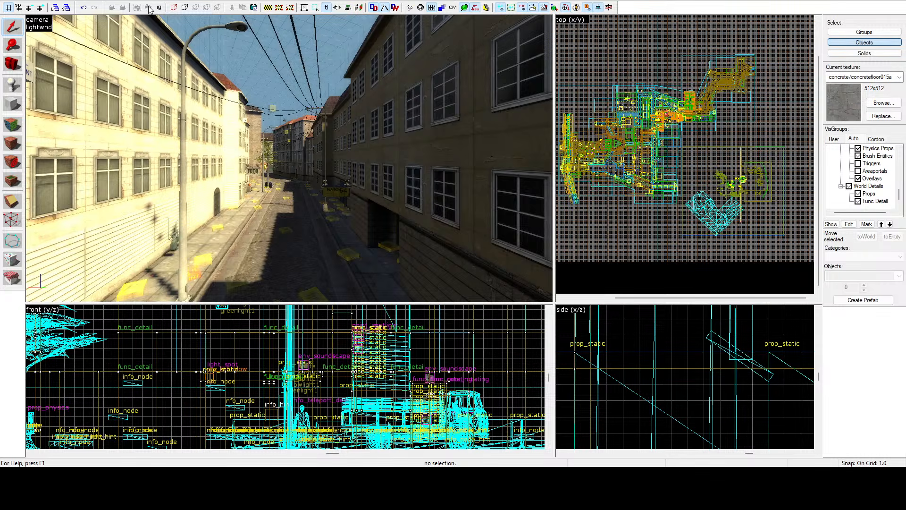
Step: Examine the previewed lighting around the hotel corner, the FOTO storefront street, the traffic-light intersection and the street beside the long red building
key(z)
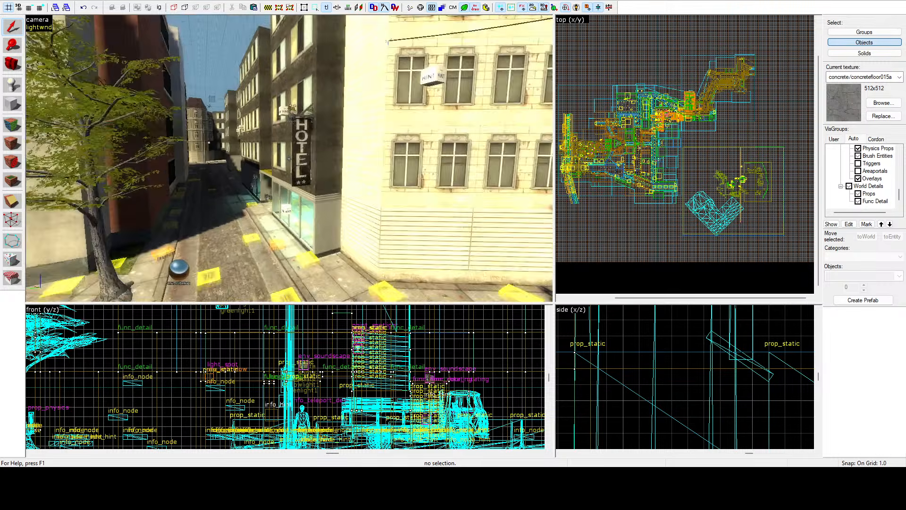
key(w)
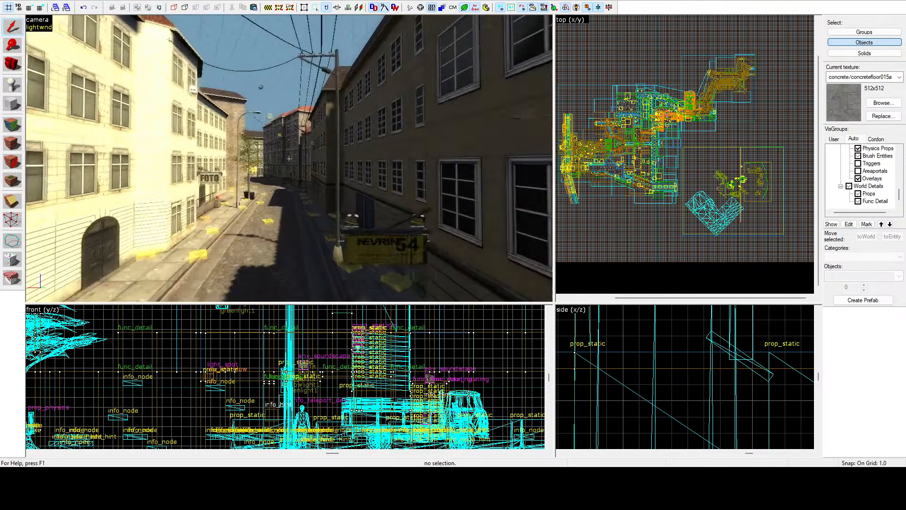
key(w)
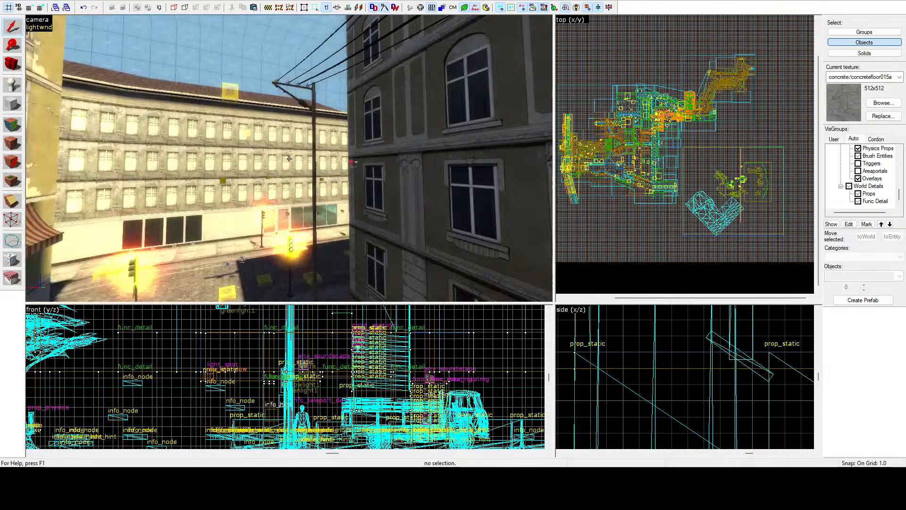
key(w)
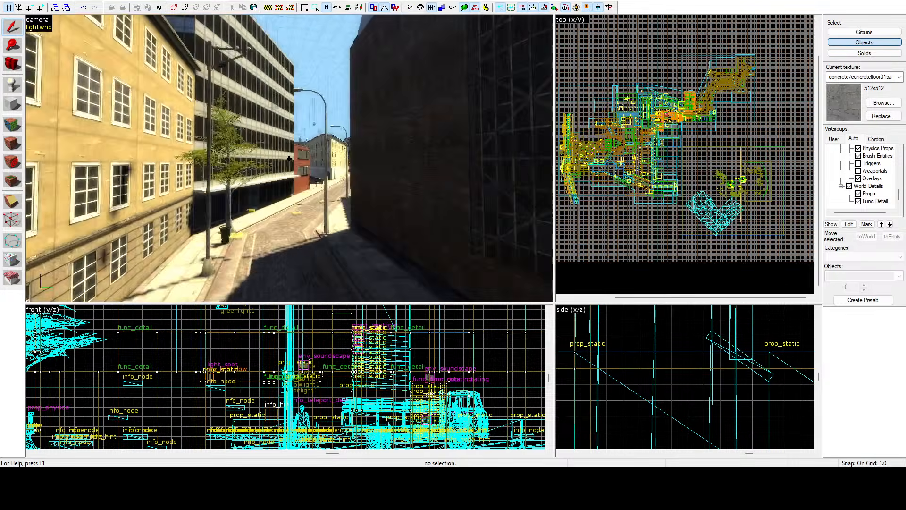
key(w)
key(z)
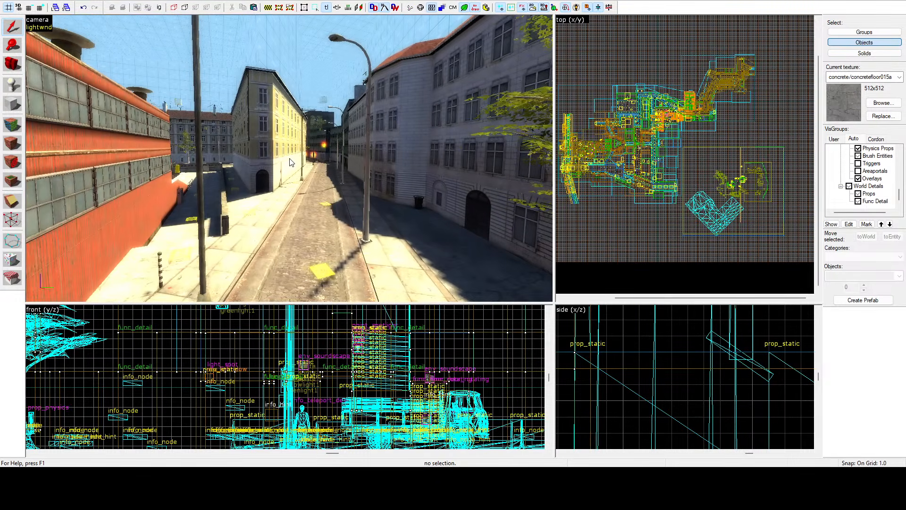